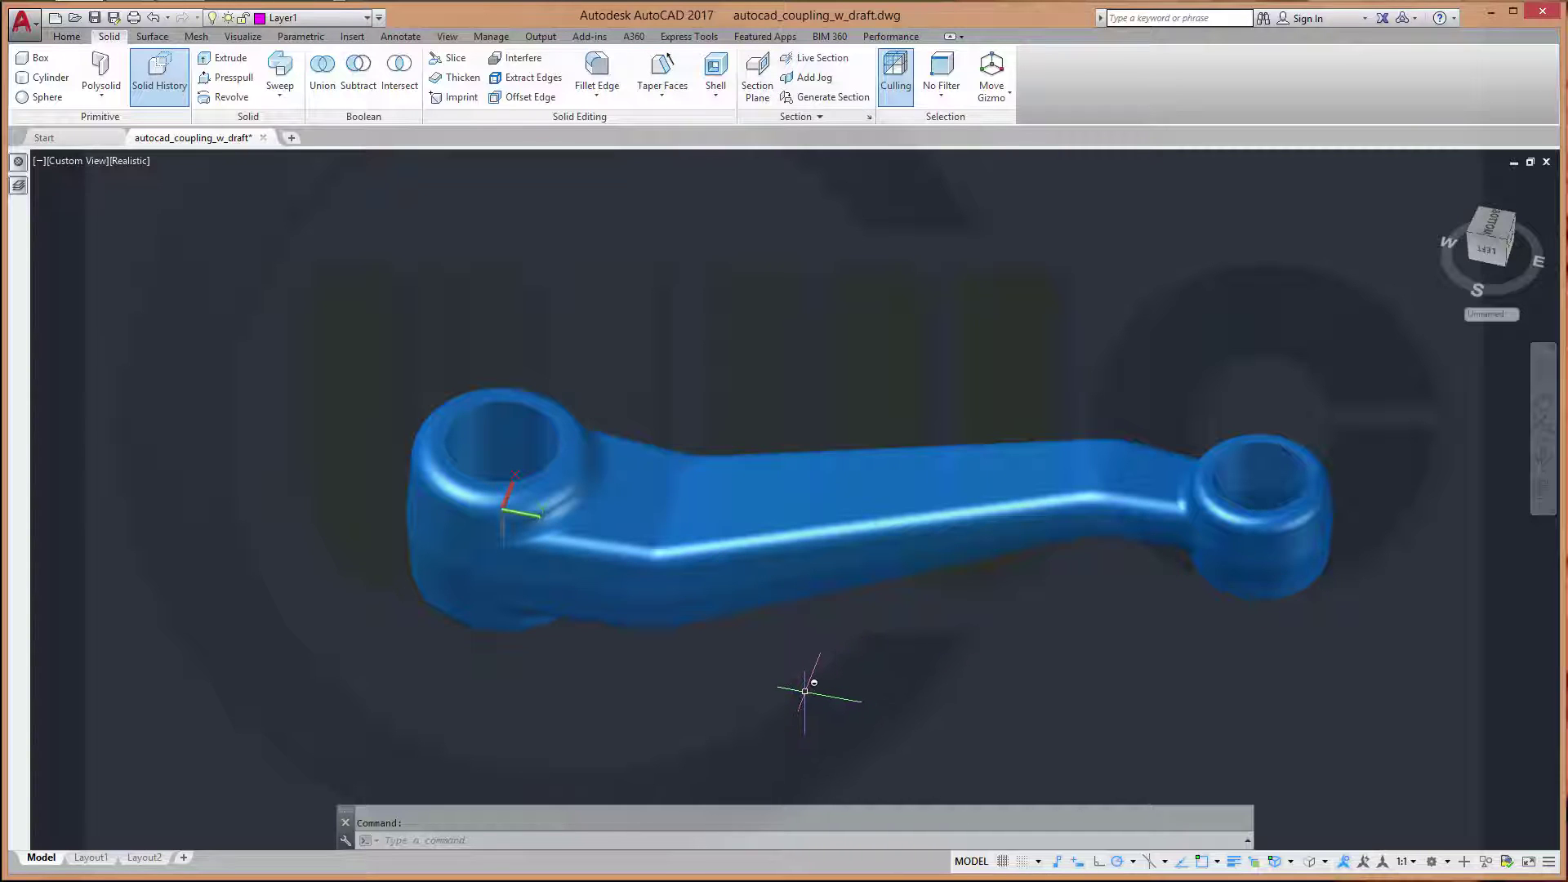
# Orbit the finished coupling model to inspect it
pyautogui.moveTo(805, 691)
pyautogui.keyDown('shift'); pyautogui.mouseDown(button='middle')
pyautogui.moveTo(565, 590)
pyautogui.moveTo(710, 599)
pyautogui.moveTo(806, 550)
pyautogui.moveTo(858, 719)
pyautogui.moveTo(826, 616)
pyautogui.moveTo(826, 481)
pyautogui.moveTo(841, 718)
pyautogui.moveTo(812, 647)
pyautogui.moveTo(826, 511)
pyautogui.moveTo(771, 638)
pyautogui.moveTo(775, 660)
pyautogui.moveTo(816, 651)
pyautogui.moveTo(806, 671)
pyautogui.mouseUp(button='middle'); pyautogui.keyUp('shift')
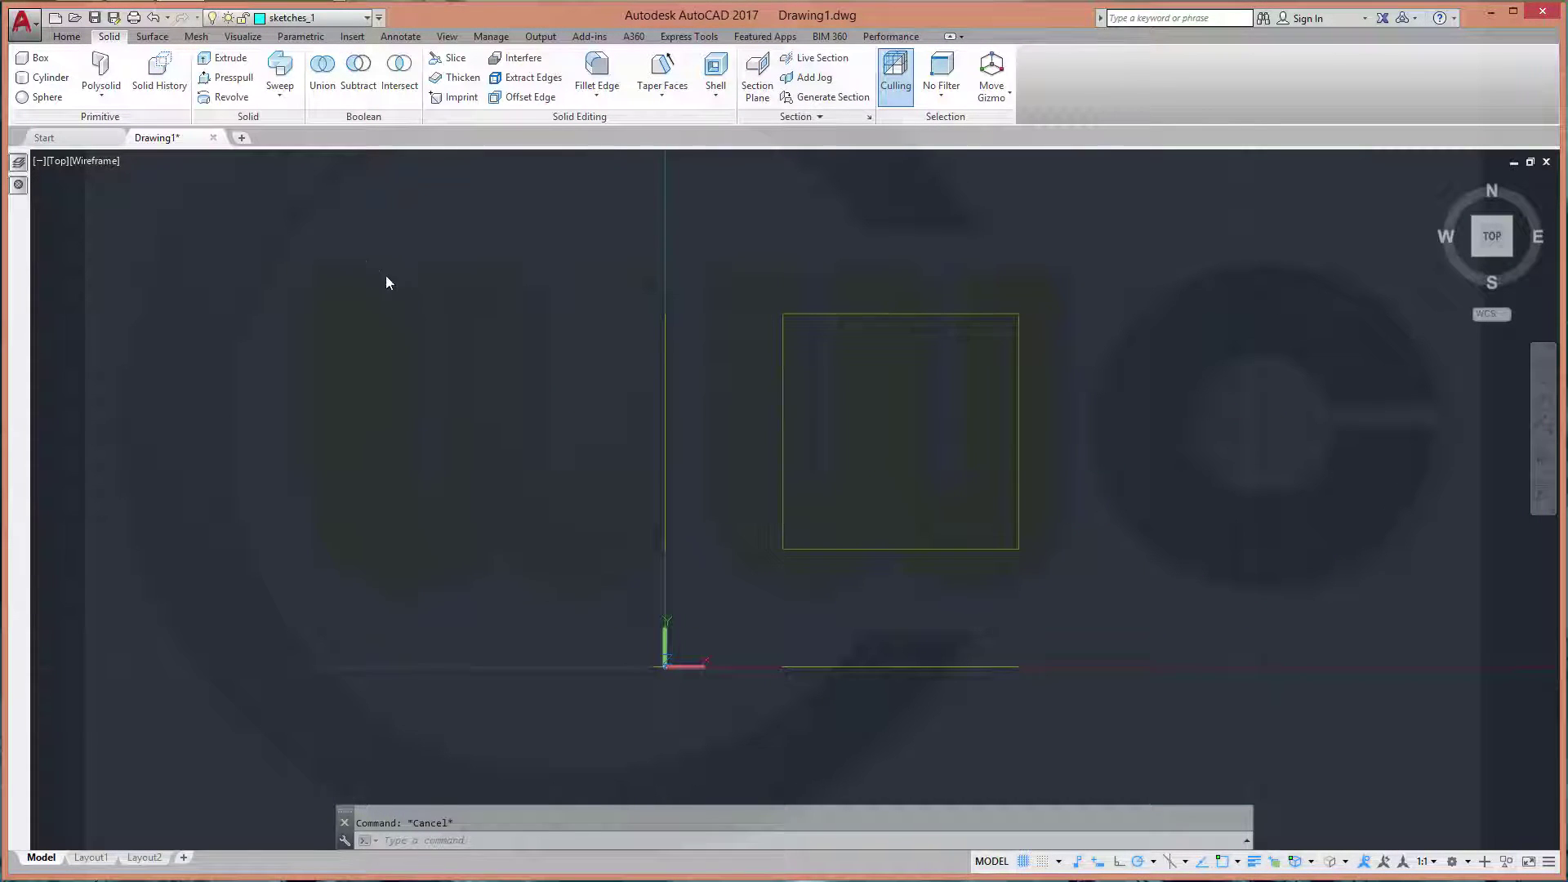
# Draw a circle of radius 25 with its centre at 0,0
pyautogui.click(368, 24)
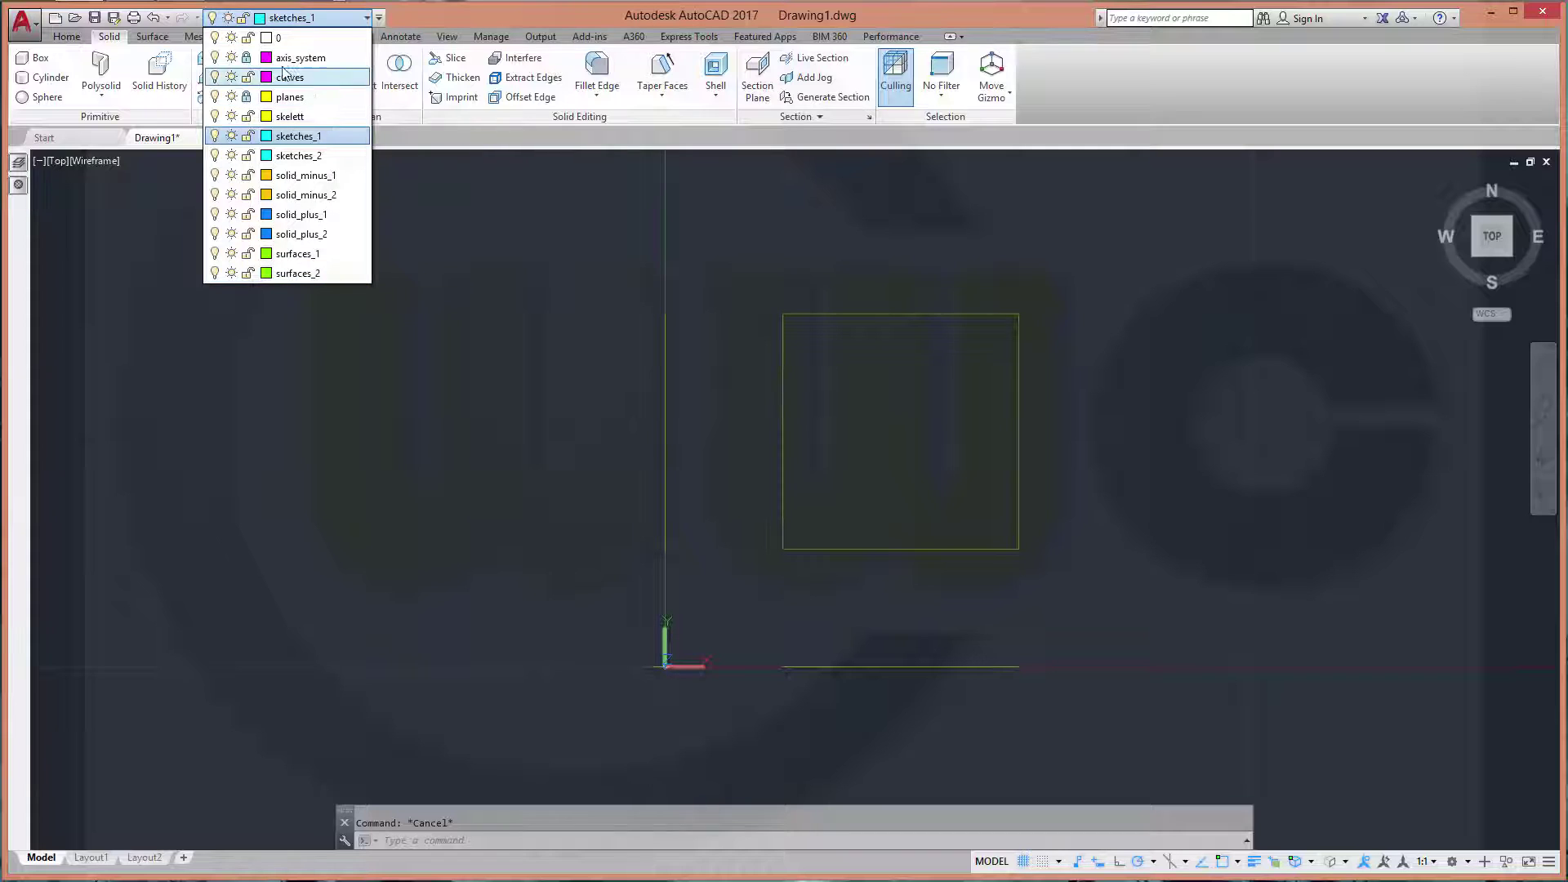
pyautogui.click(402, 242)
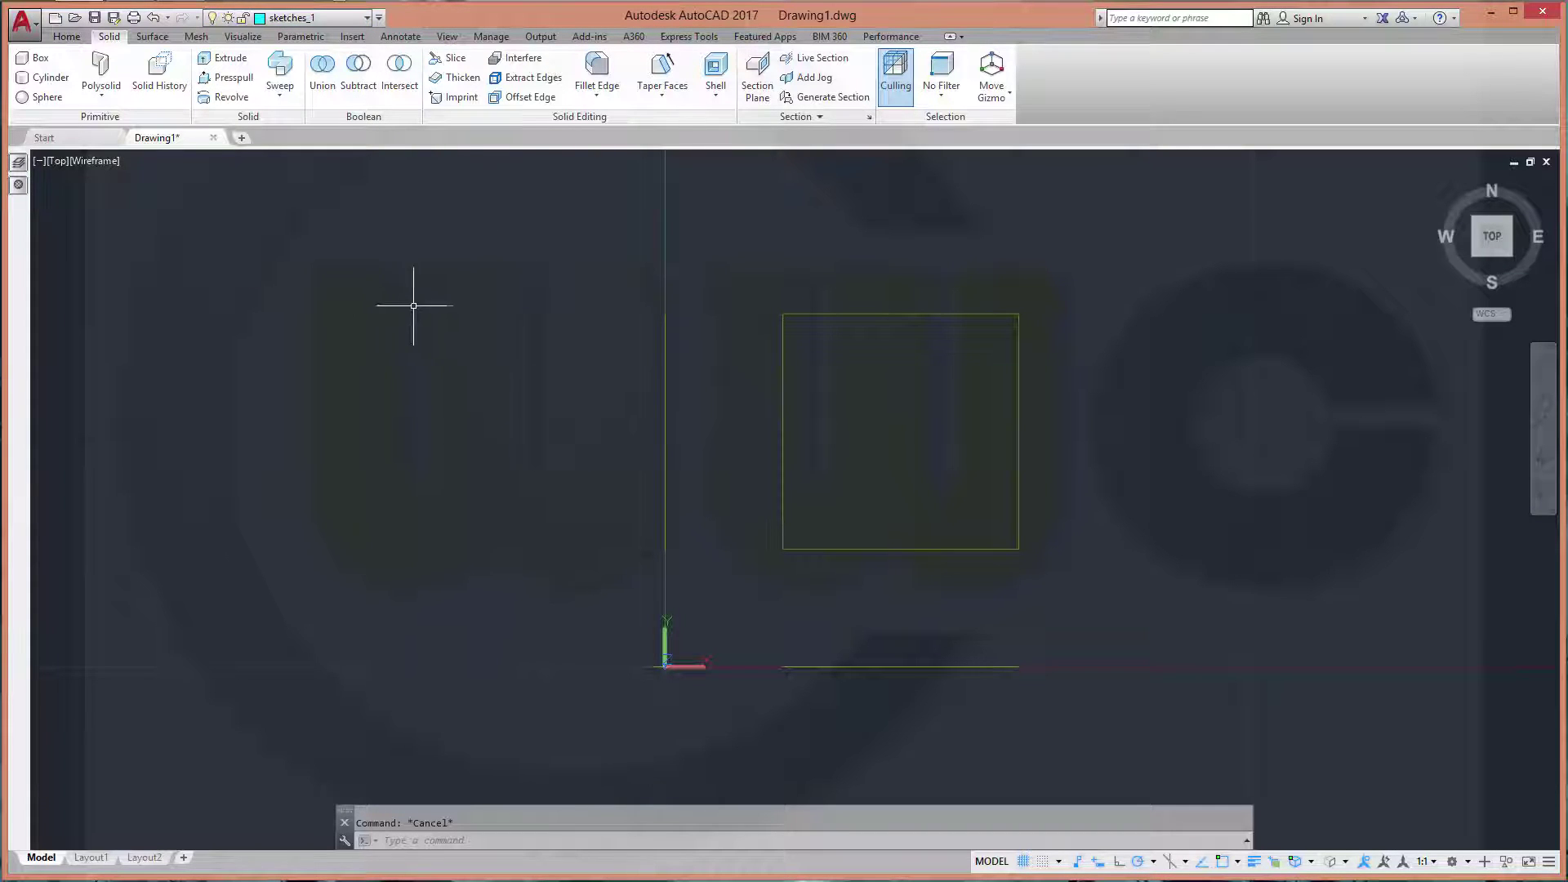
pyautogui.click(69, 38)
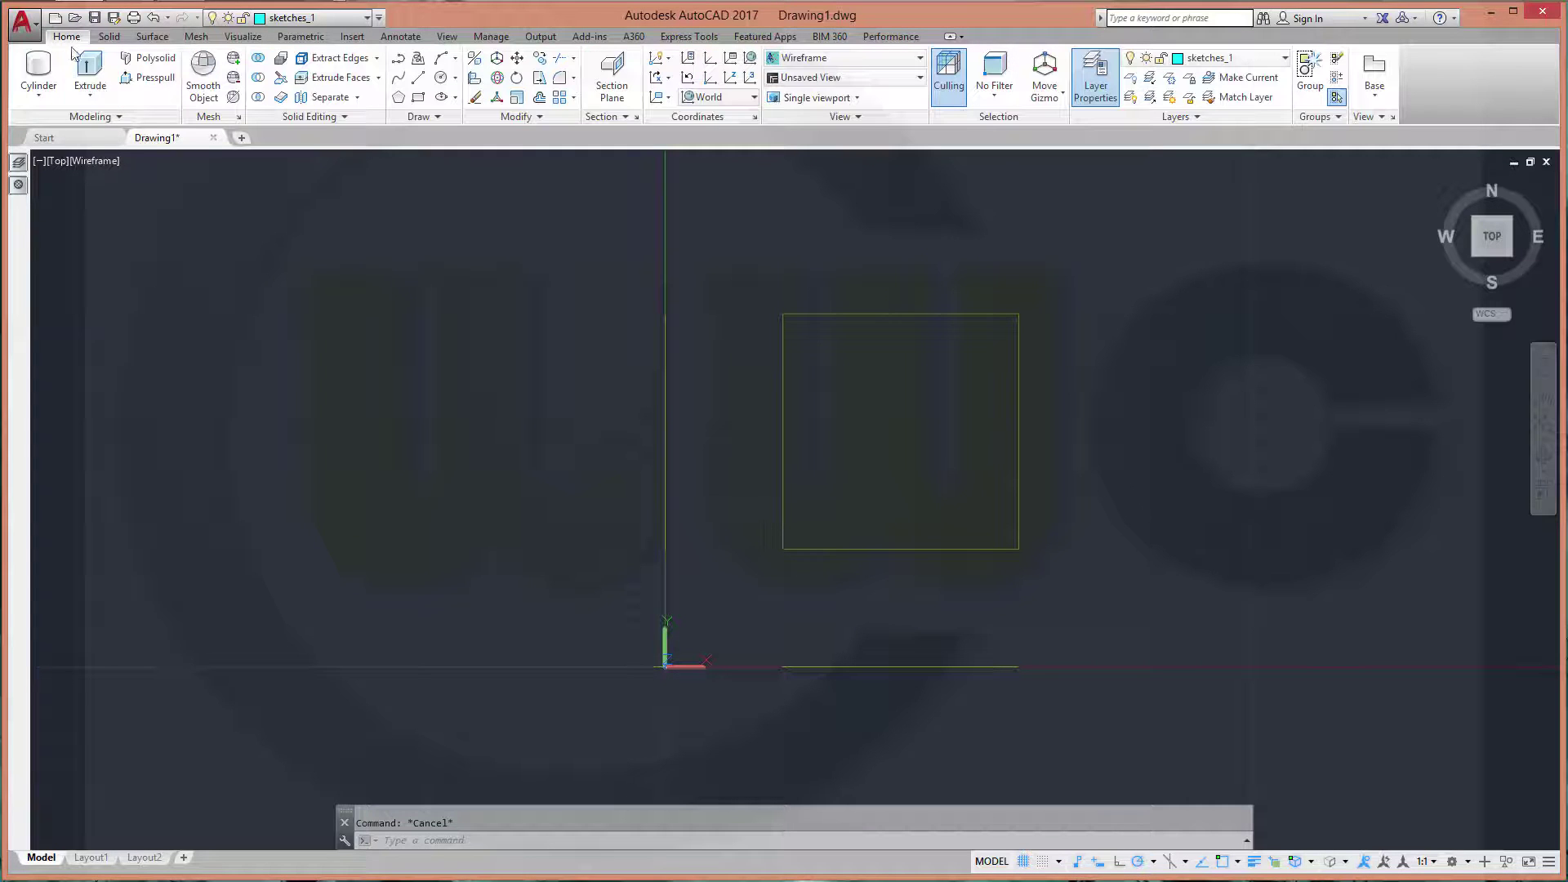
pyautogui.click(441, 77)
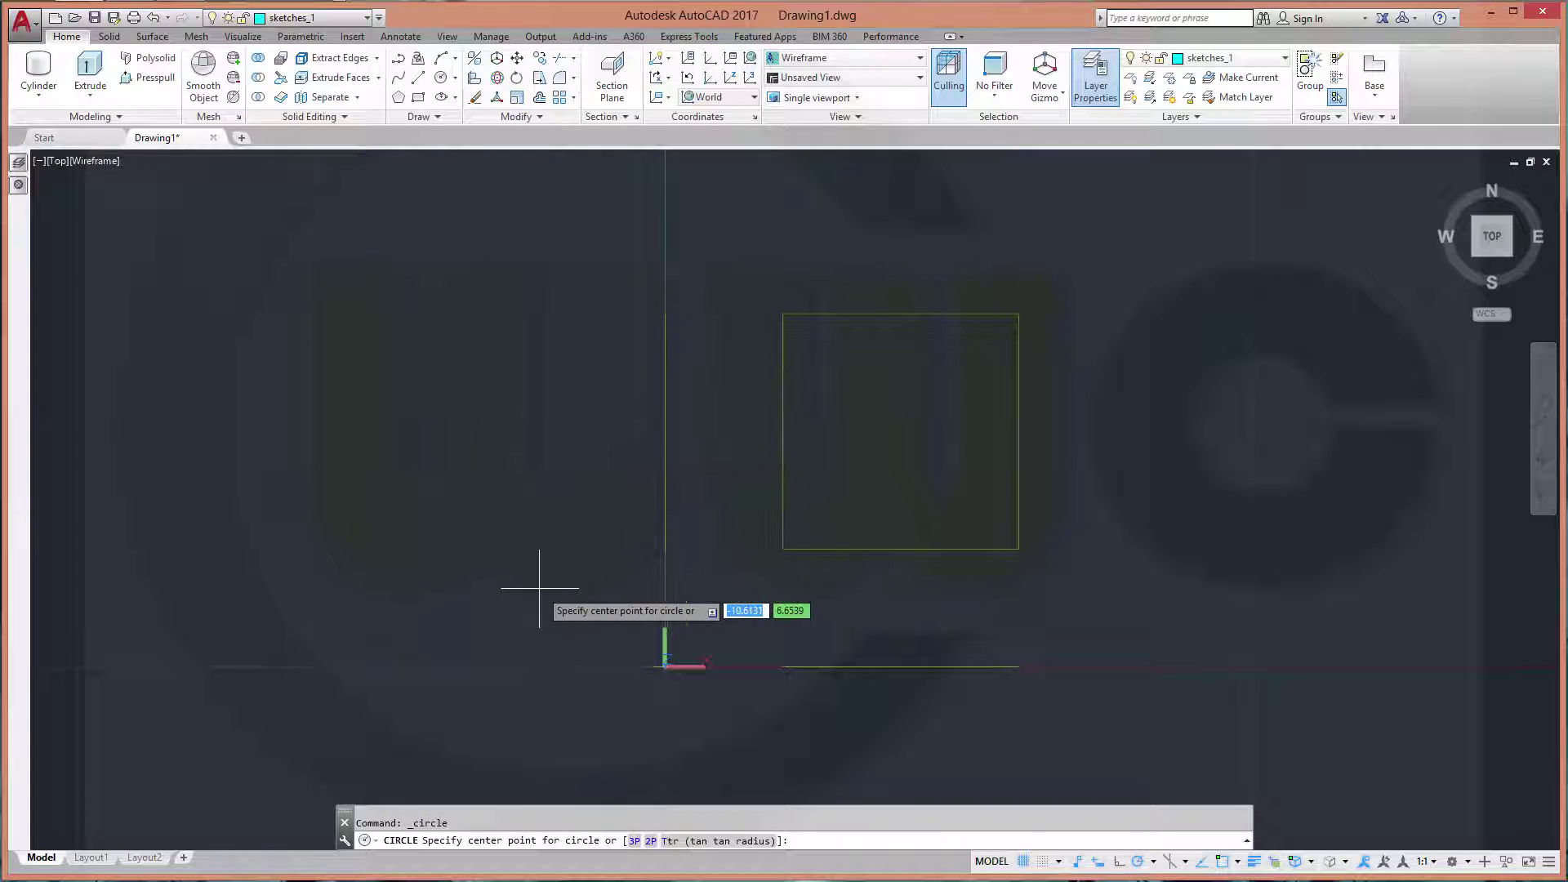
pyautogui.write('0')
pyautogui.press('Tab')
pyautogui.write('0')
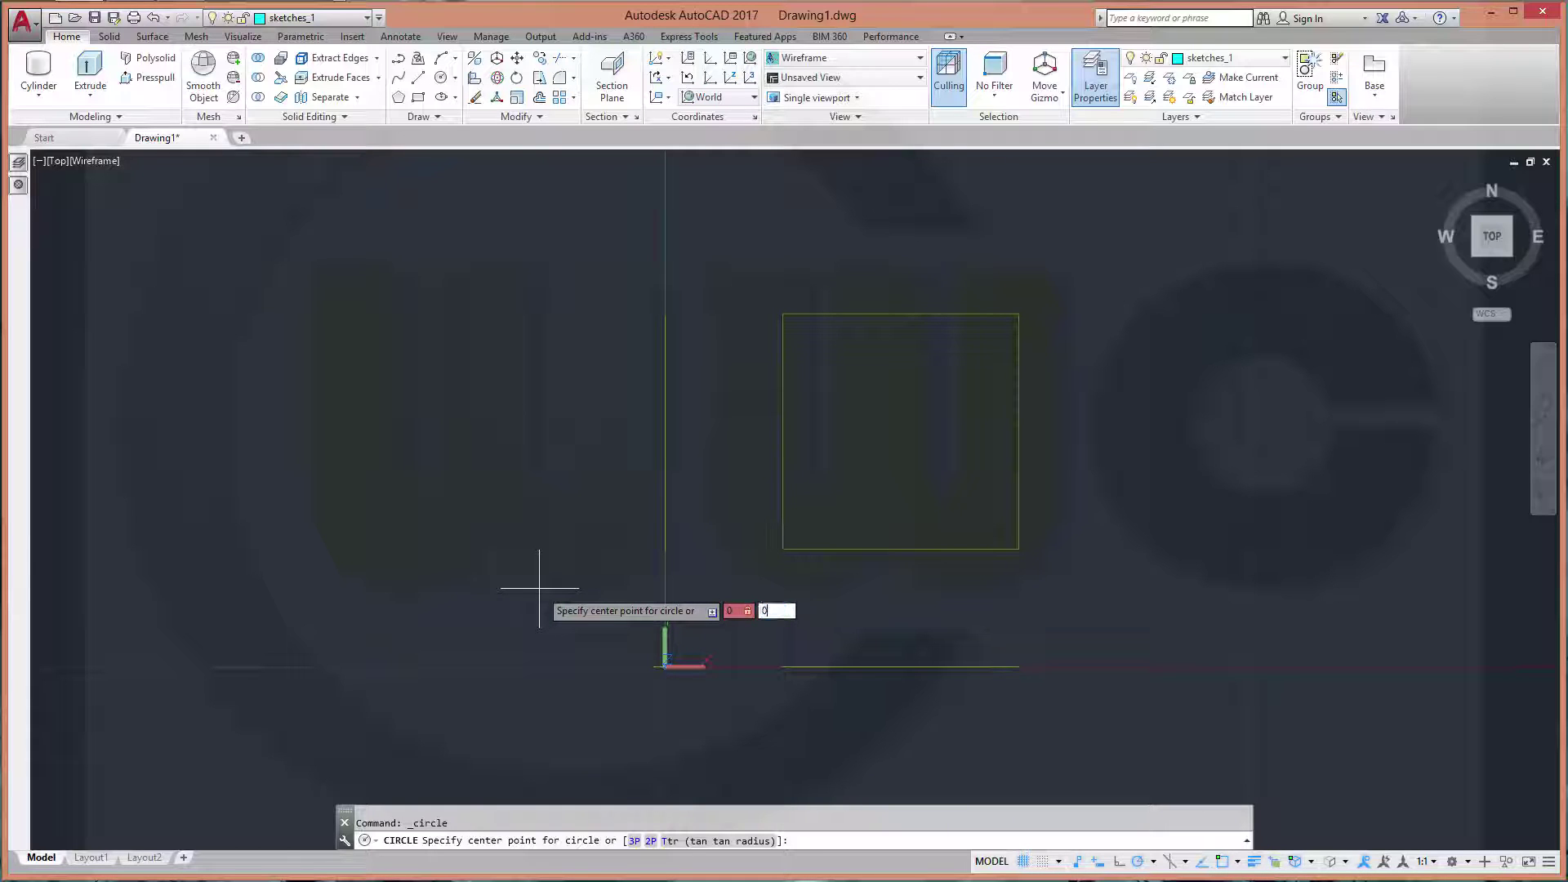
pyautogui.press('Return')
pyautogui.write('25')
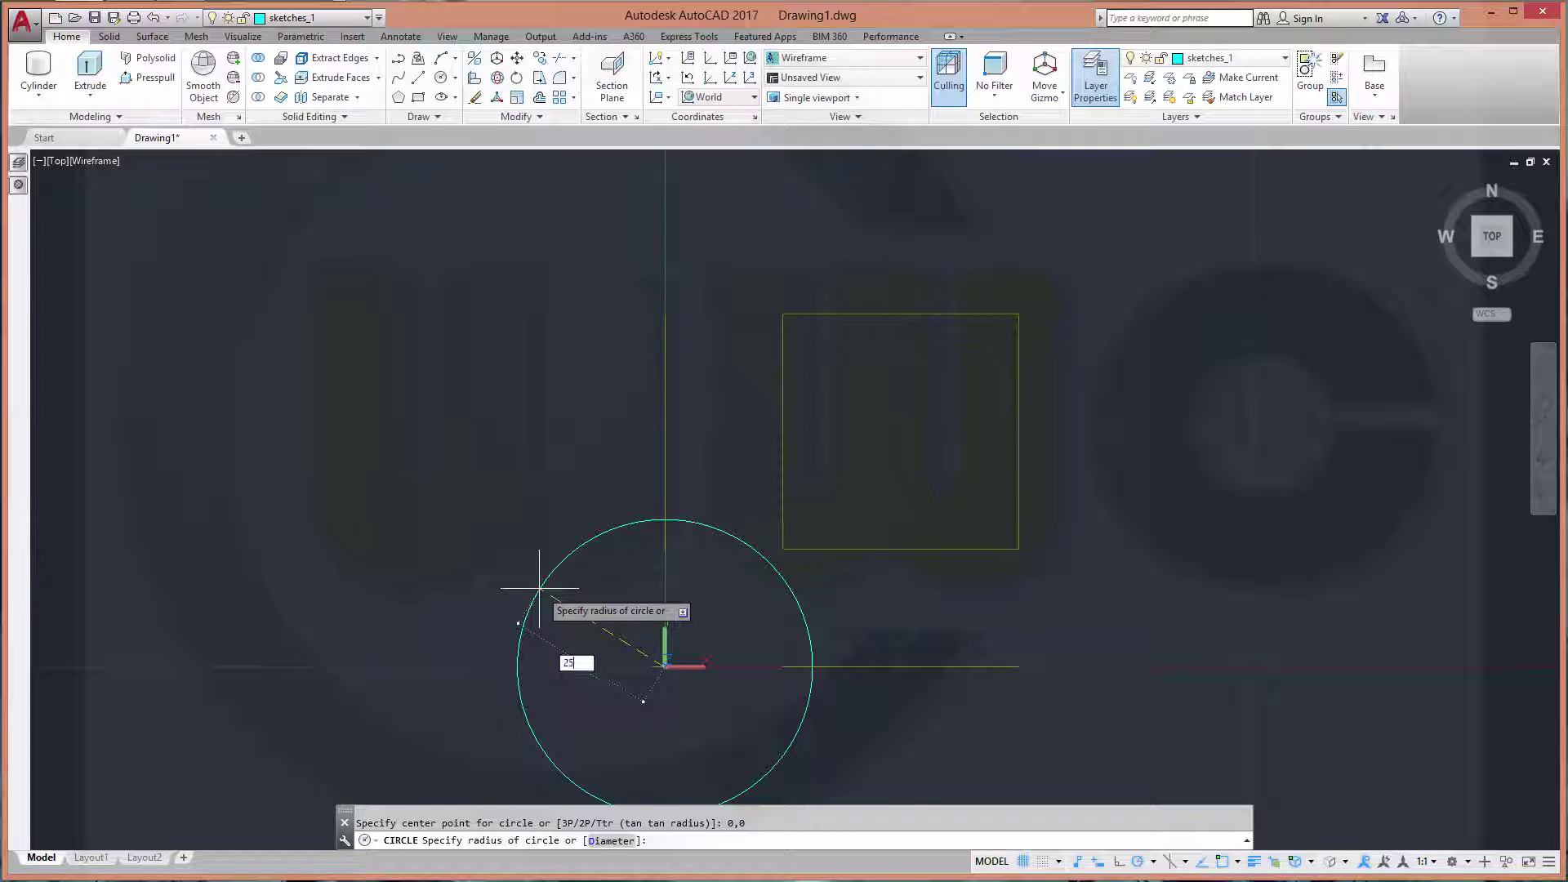
pyautogui.press('Return')
pyautogui.scroll(2, 1084, 621)
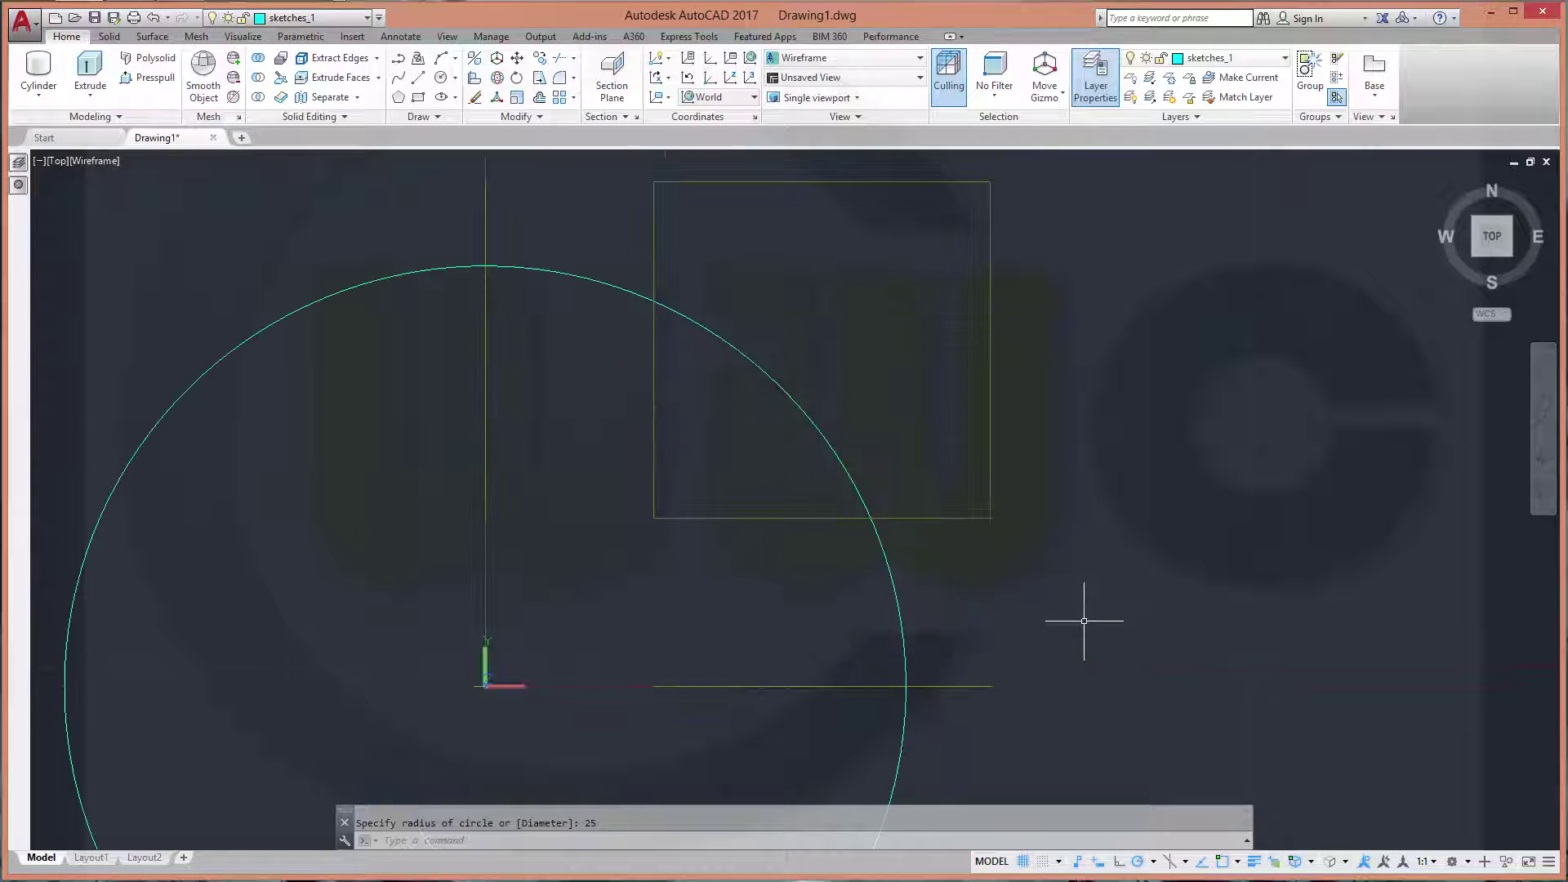
pyautogui.scroll(-3, 1084, 621)
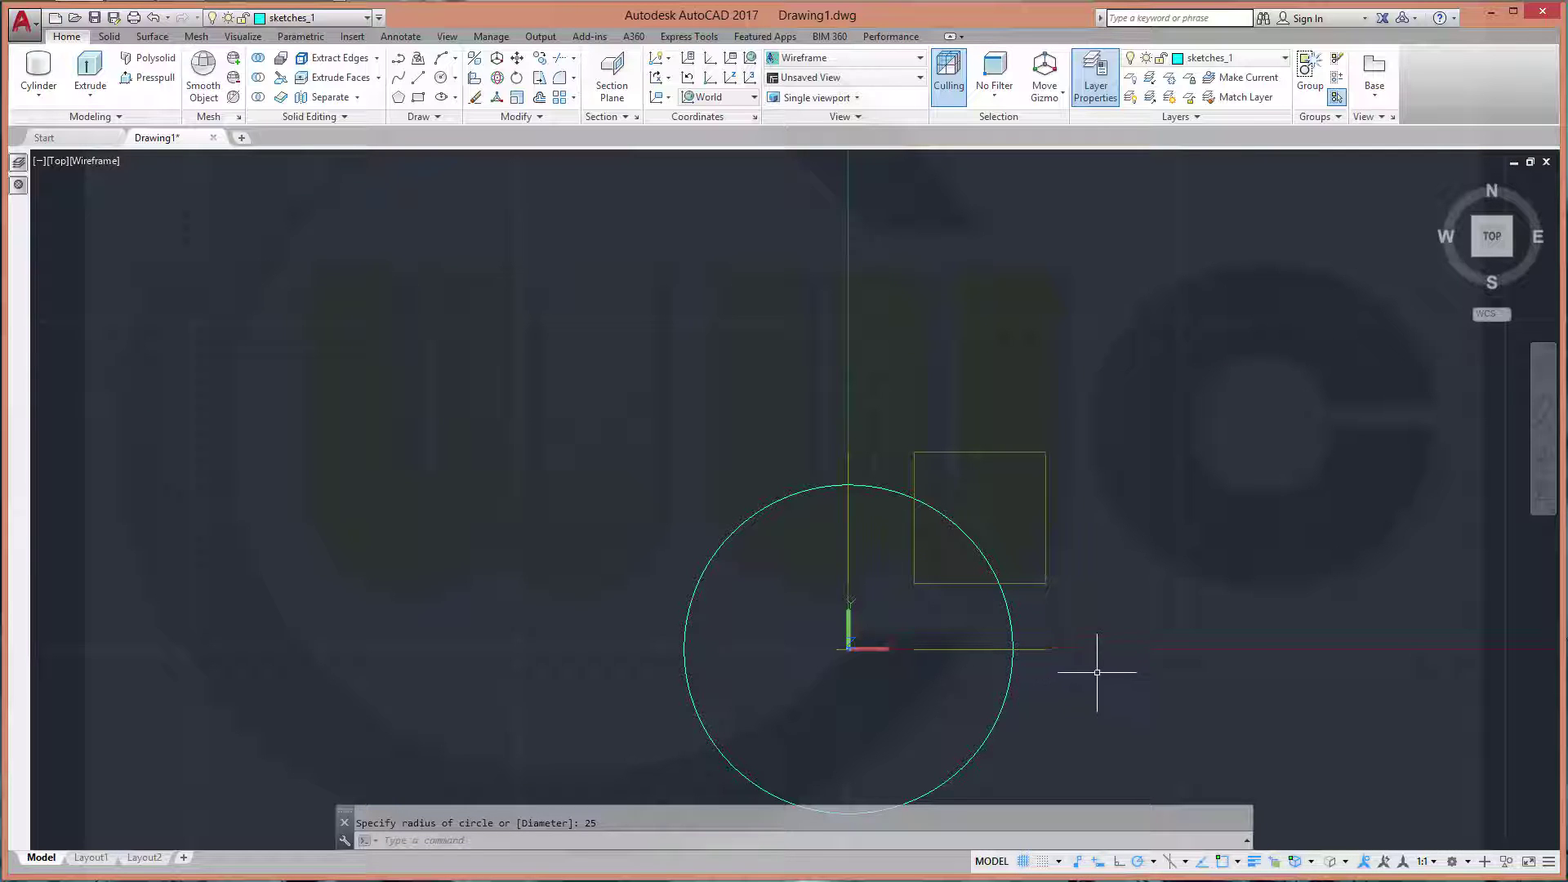
pyautogui.scroll(-2, 1097, 666)
pyautogui.scroll(-2, 1144, 662)
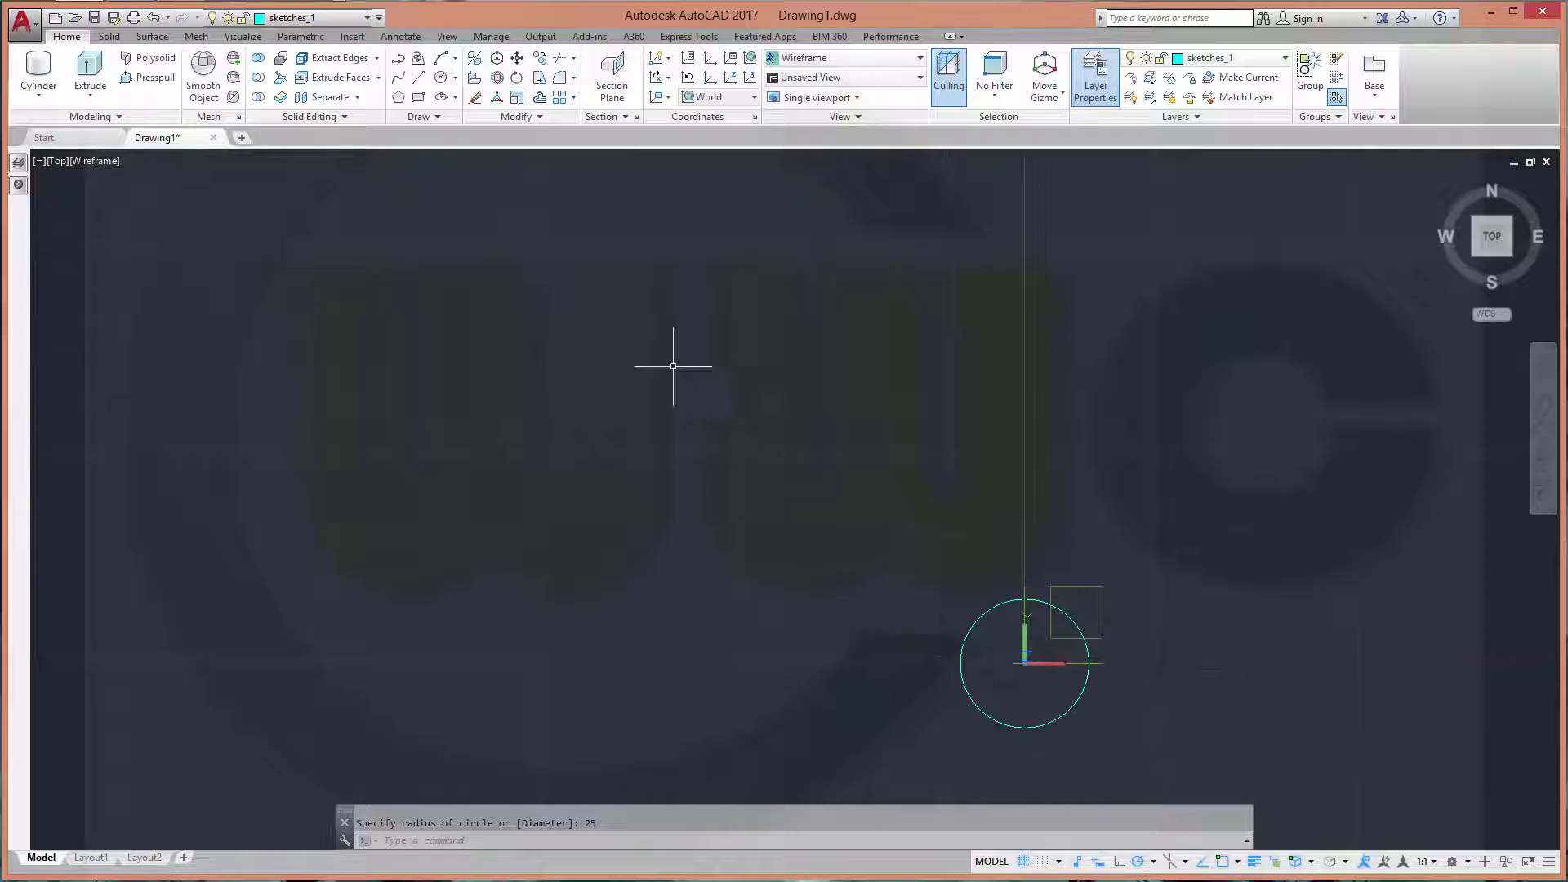
# Draw a radius-15 circle centred at 205,0, then orbit to a front view
pyautogui.click(442, 78)
pyautogui.write('2')
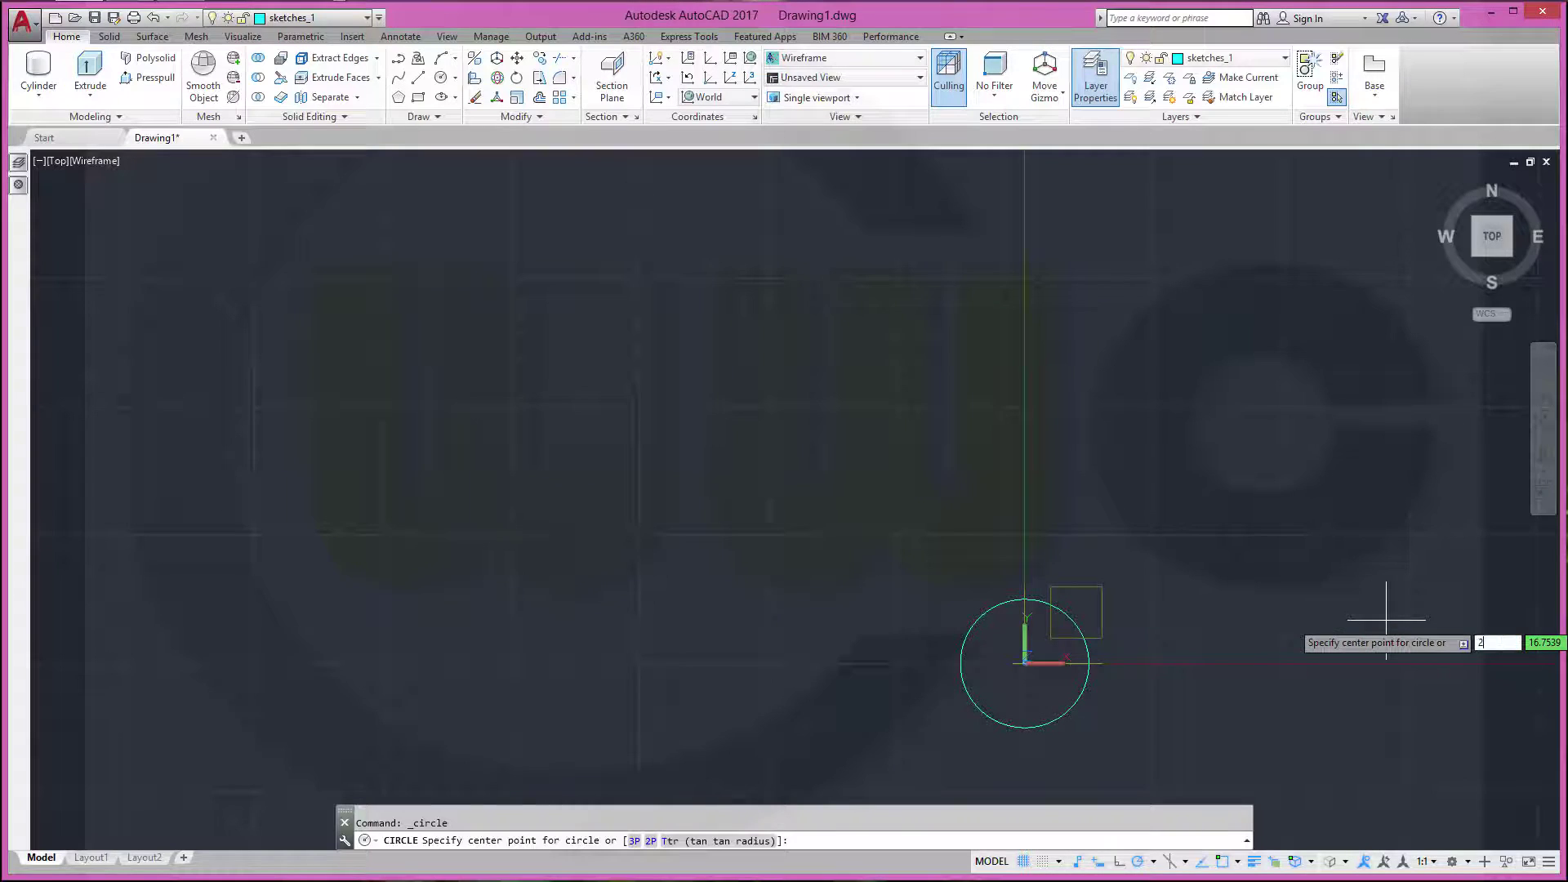
pyautogui.write('05')
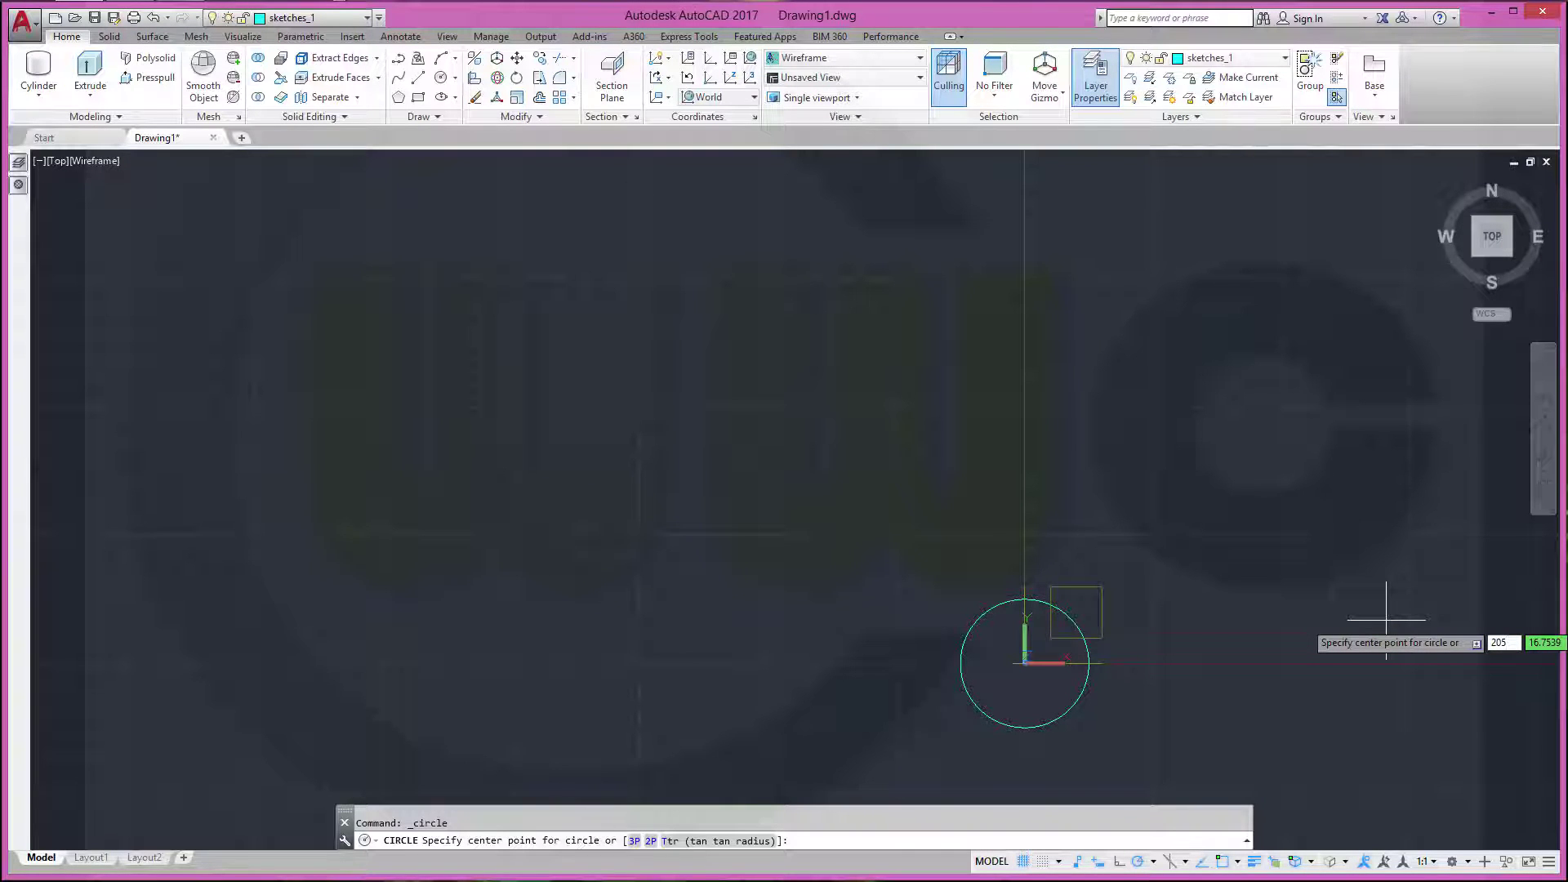
pyautogui.press('Tab')
pyautogui.write('0')
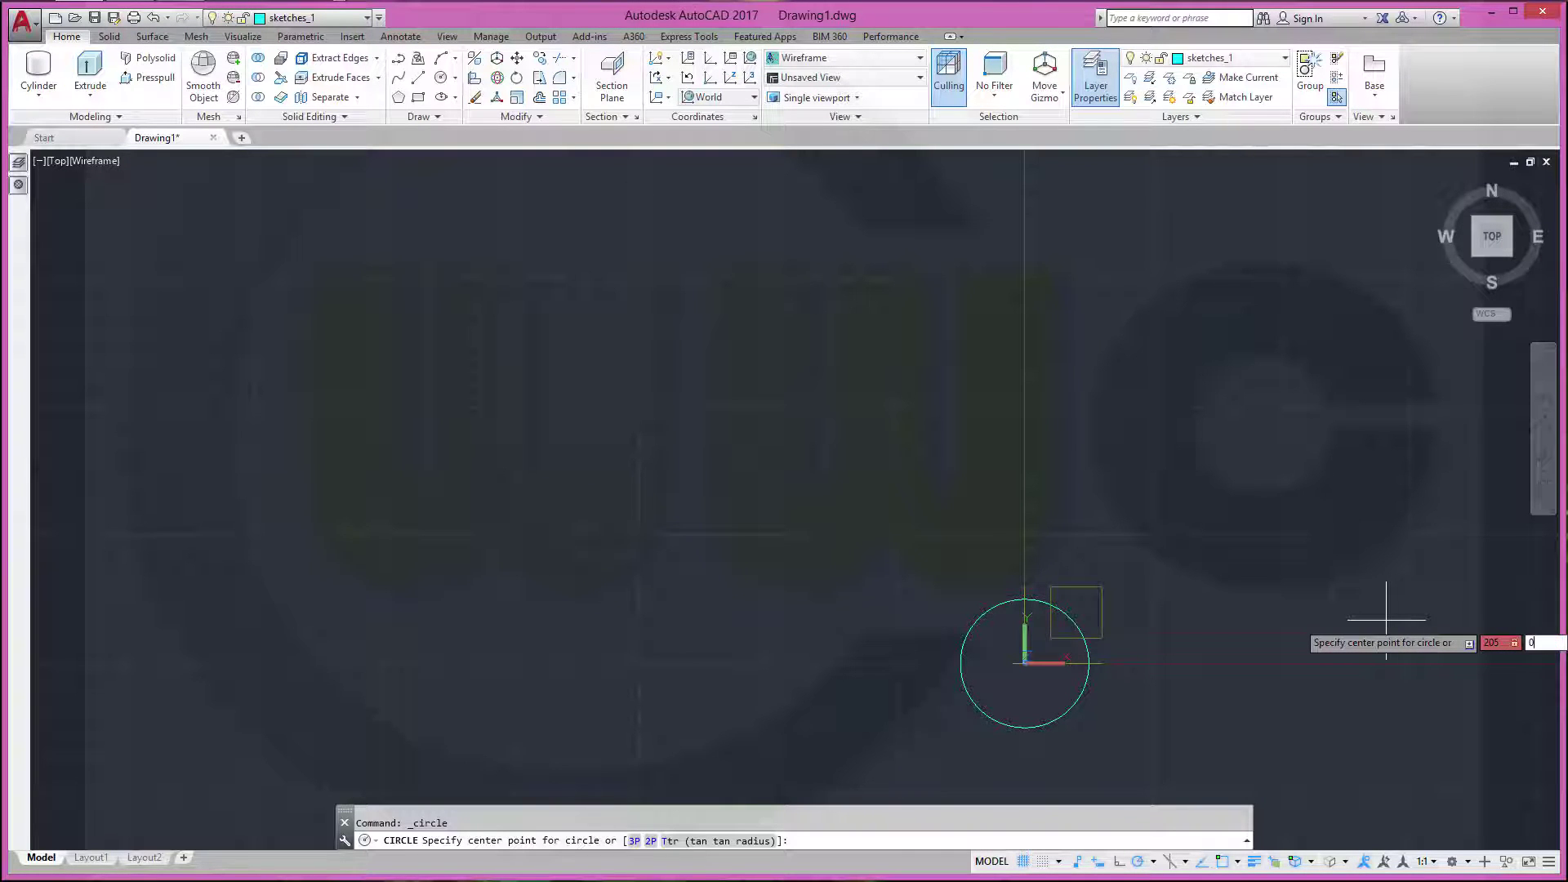
pyautogui.press('Return')
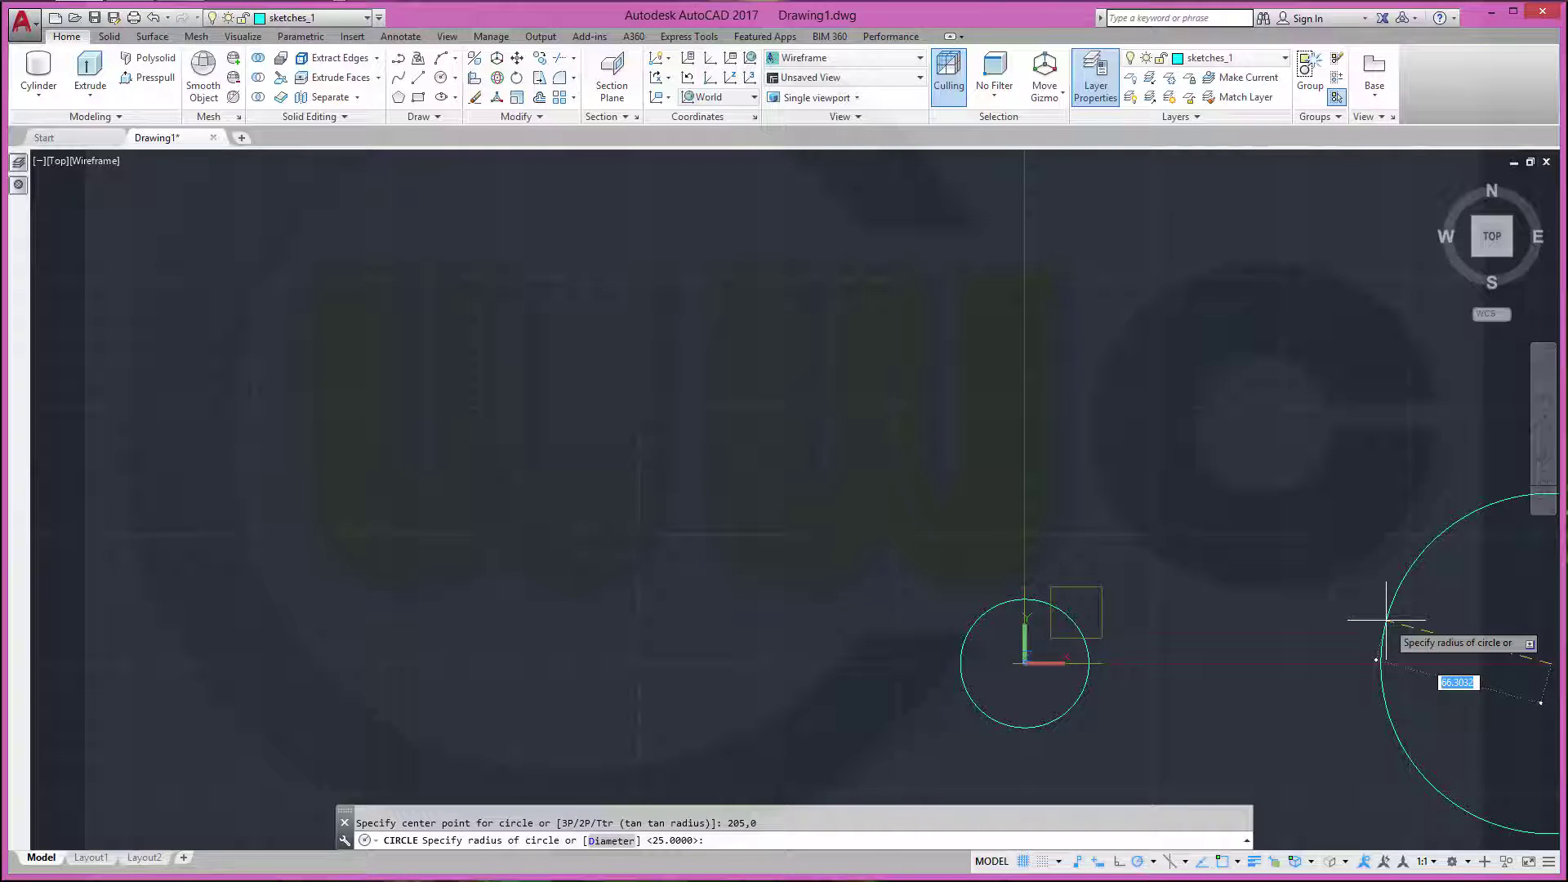
pyautogui.write('15')
pyautogui.press('Return')
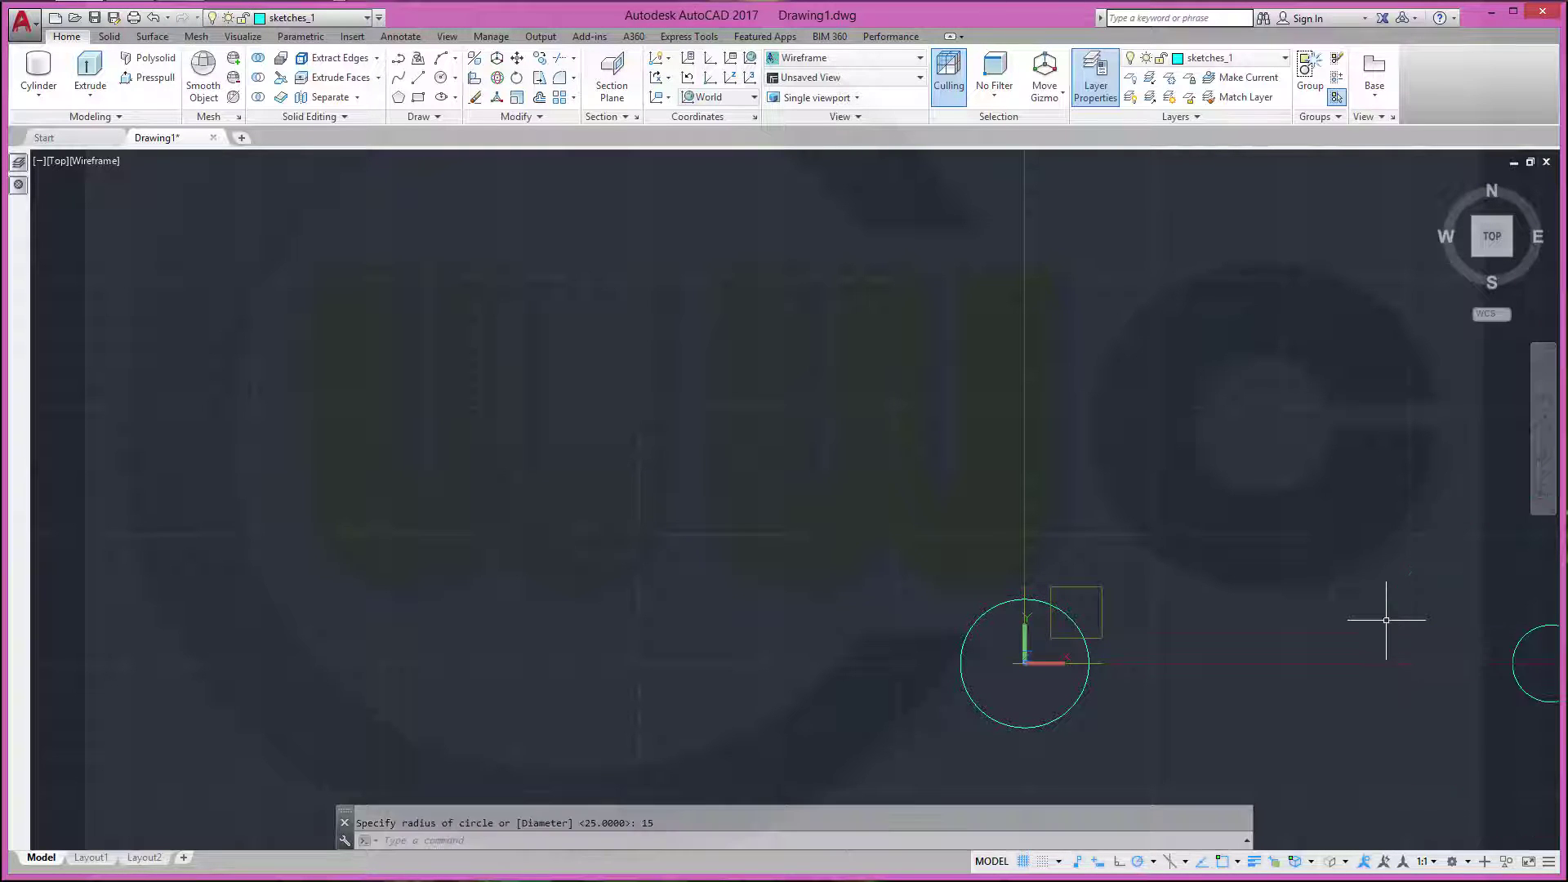
pyautogui.moveTo(1383, 620); pyautogui.dragTo(939, 542, button='middle')
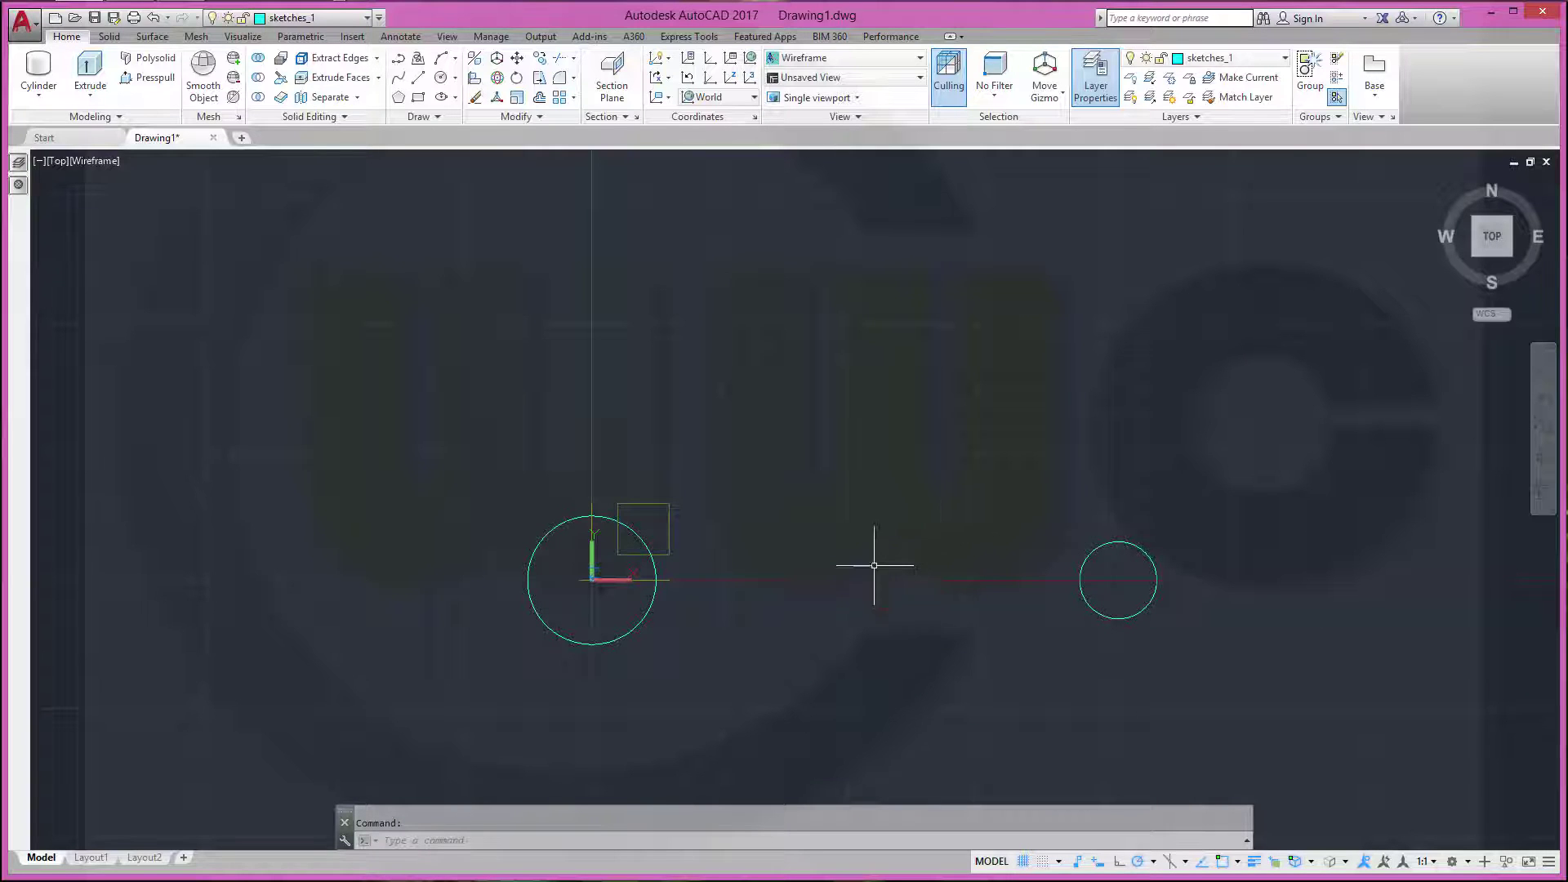
pyautogui.keyDown('shift'); pyautogui.moveTo(767, 605); pyautogui.dragTo(759, 378, button='middle'); pyautogui.keyUp('shift')
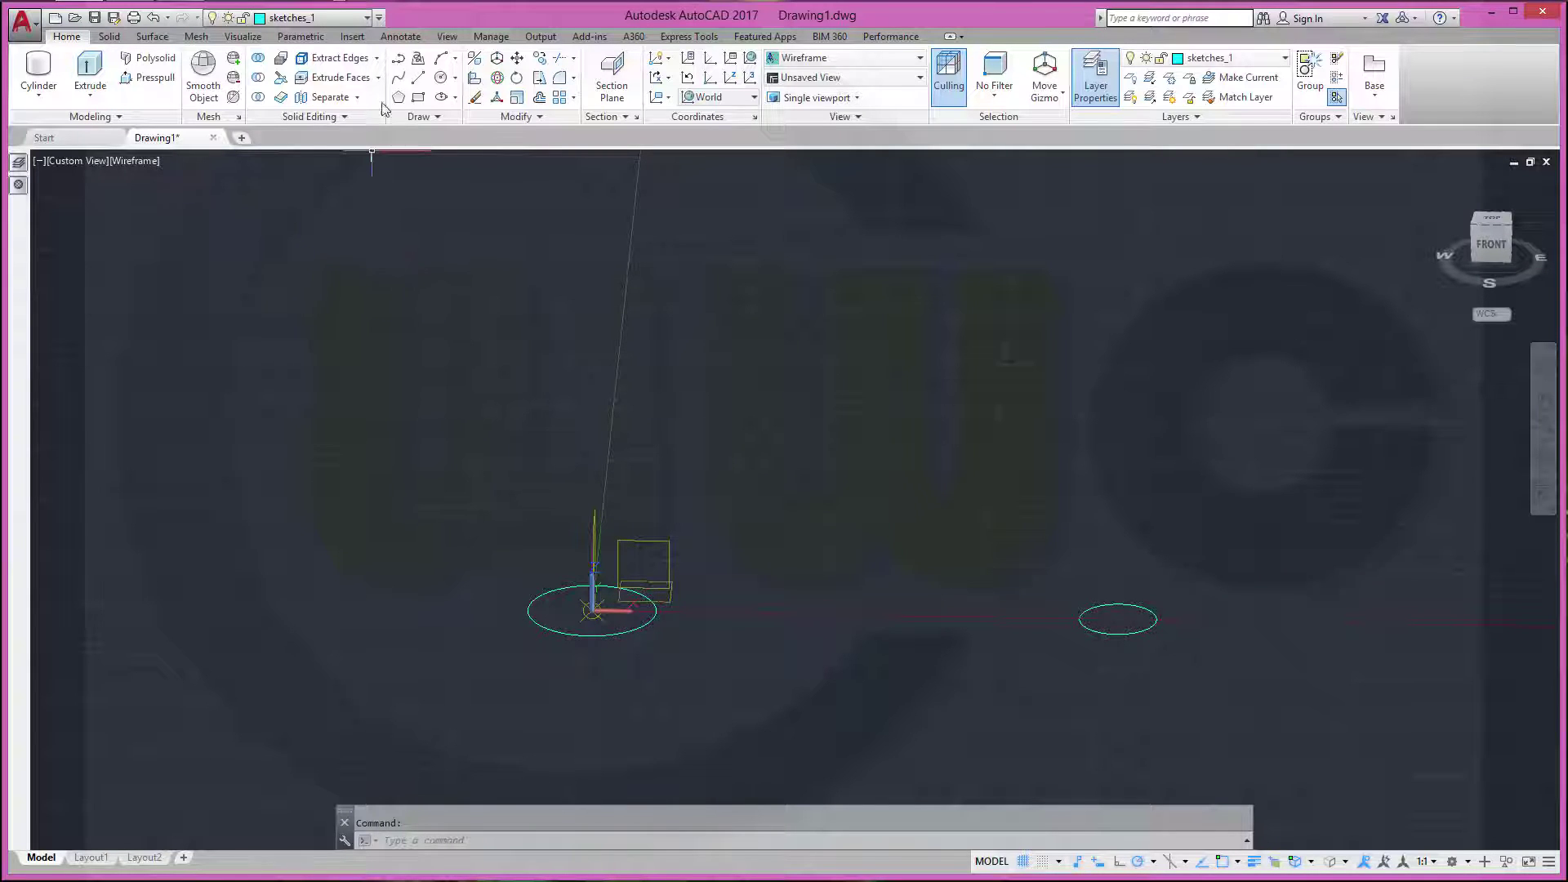
# Make solid_plus_1 current and extrude the radius-25 circle 24 high with a 4° taper
pyautogui.click(369, 18)
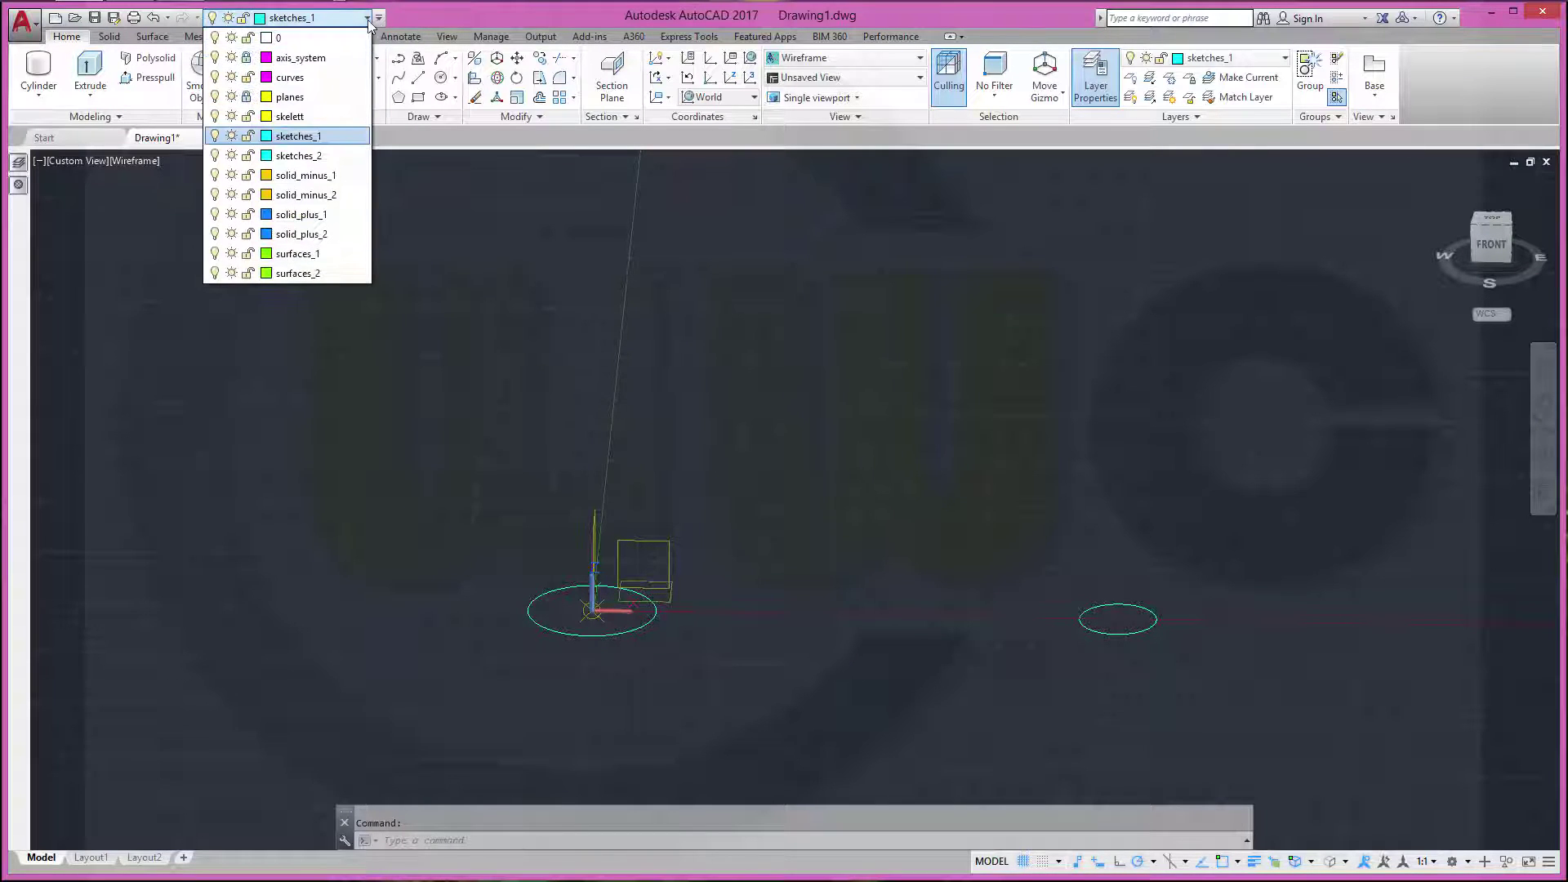
pyautogui.click(353, 217)
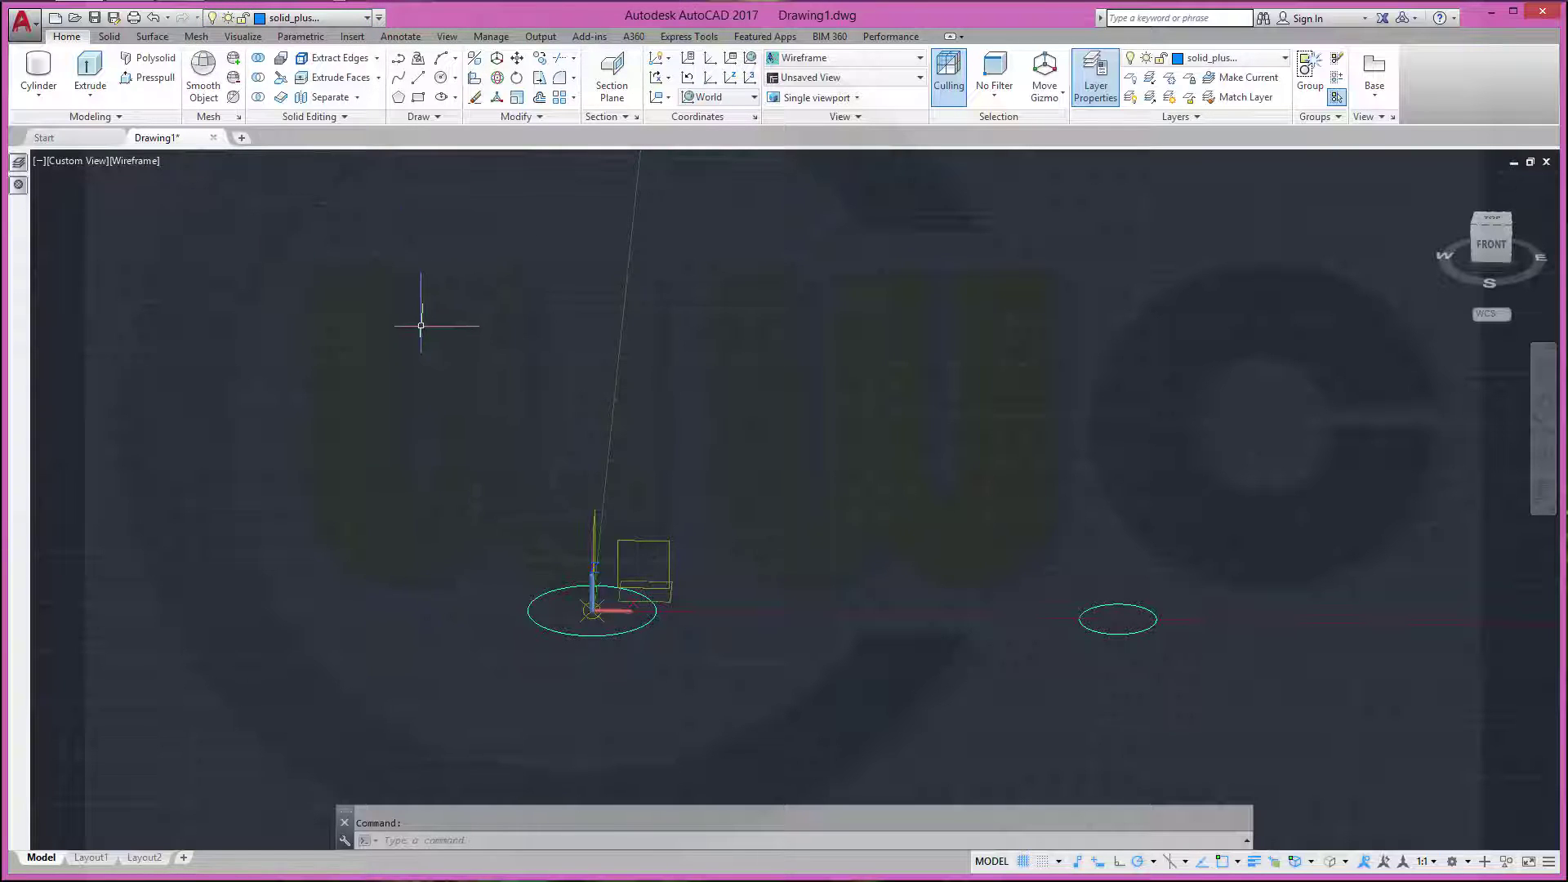
pyautogui.click(90, 74)
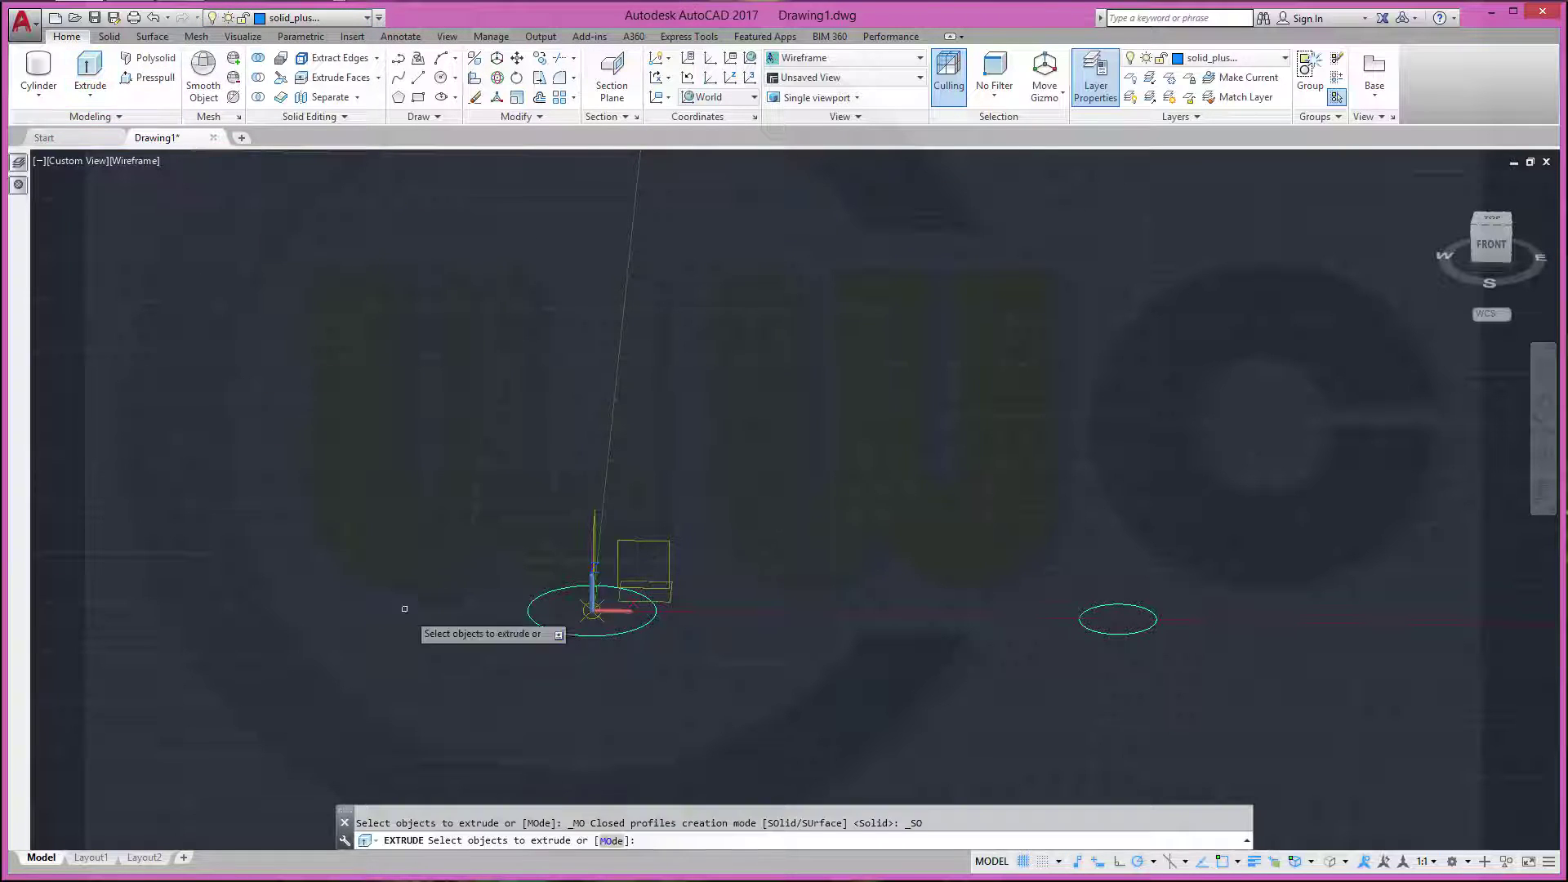
pyautogui.click(608, 635)
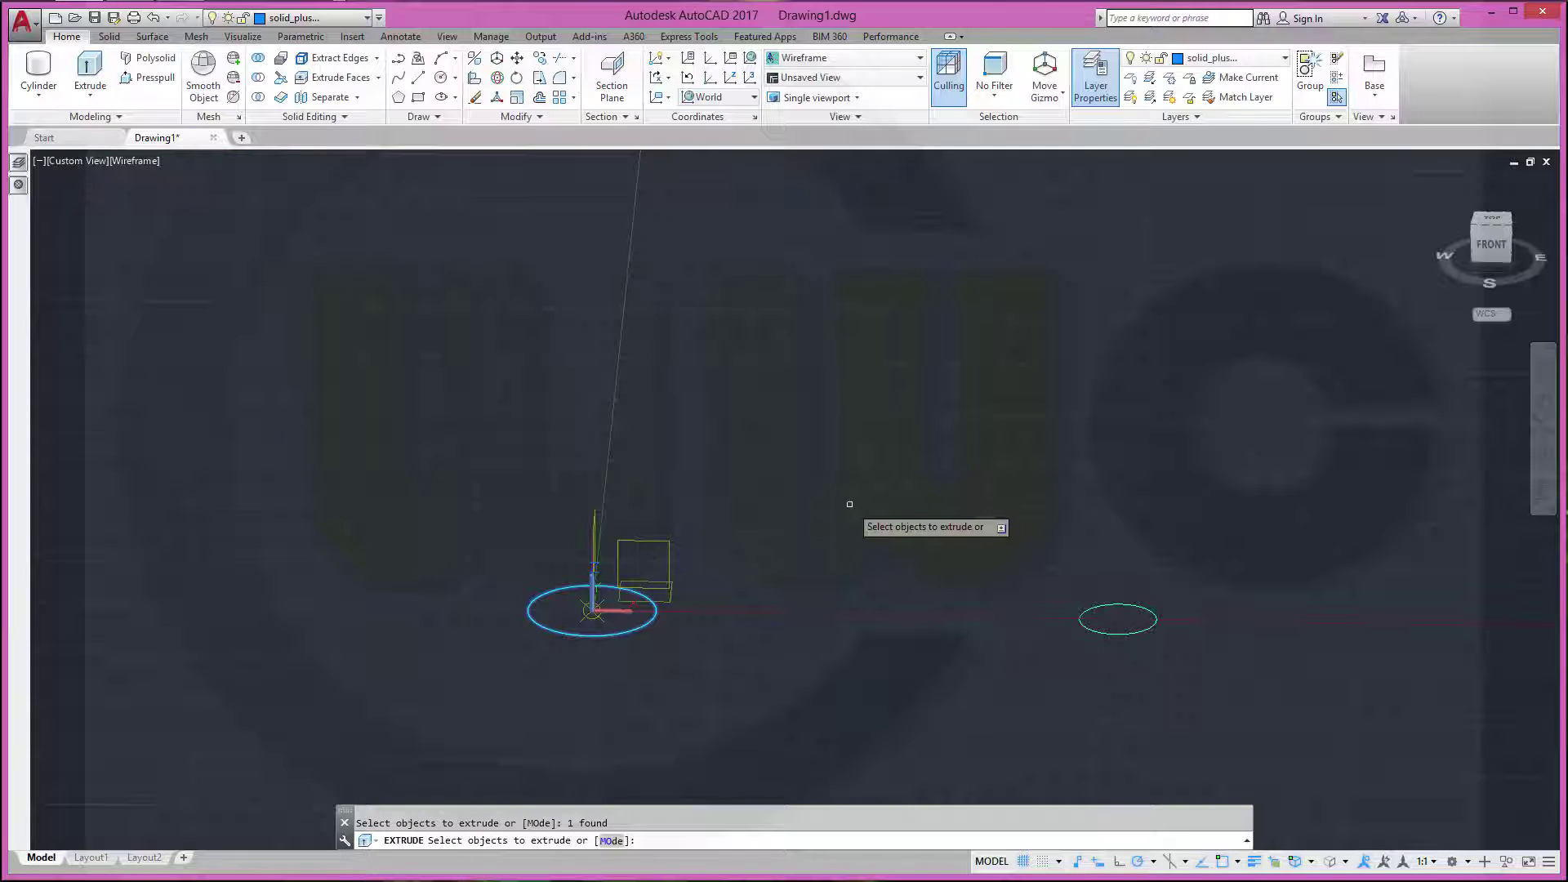
pyautogui.rightClick(852, 507)
pyautogui.click(890, 518)
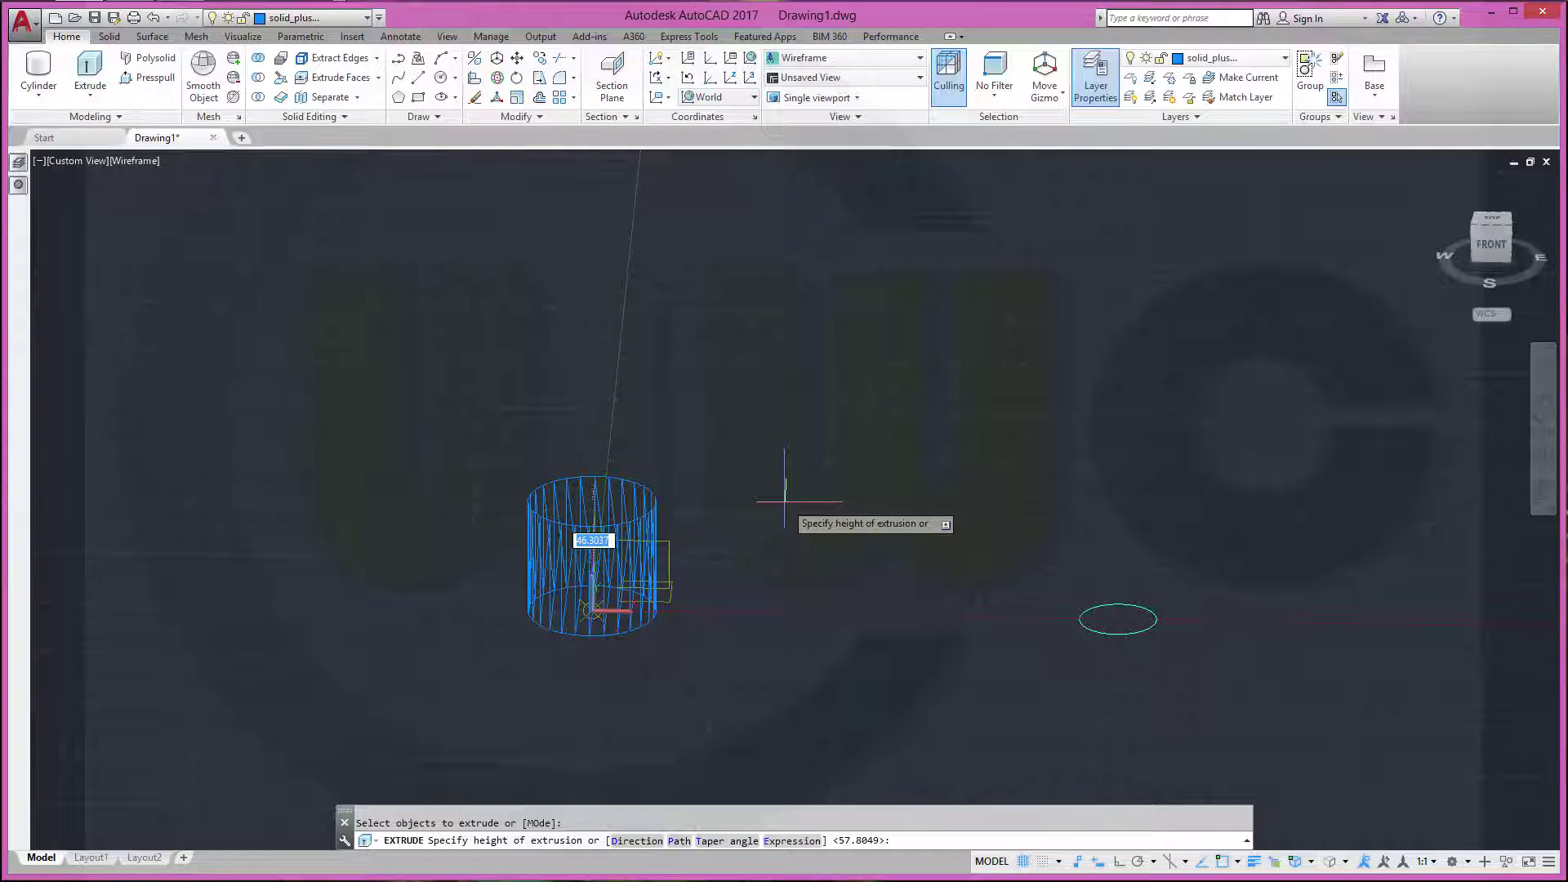
pyautogui.rightClick(785, 501)
pyautogui.click(850, 606)
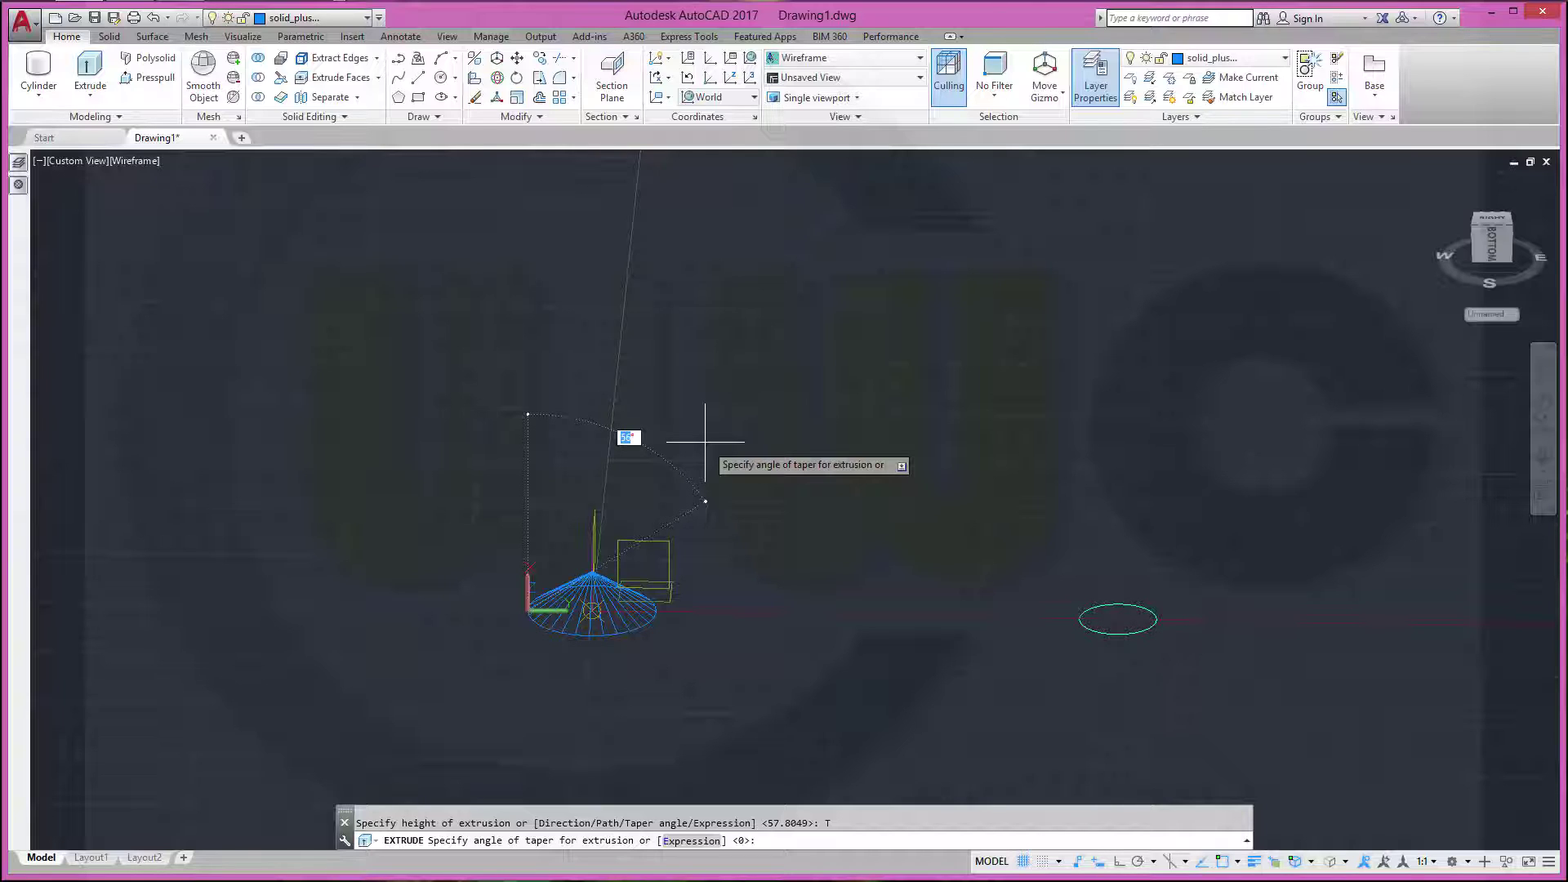
pyautogui.write('4')
pyautogui.press('BackSpace')
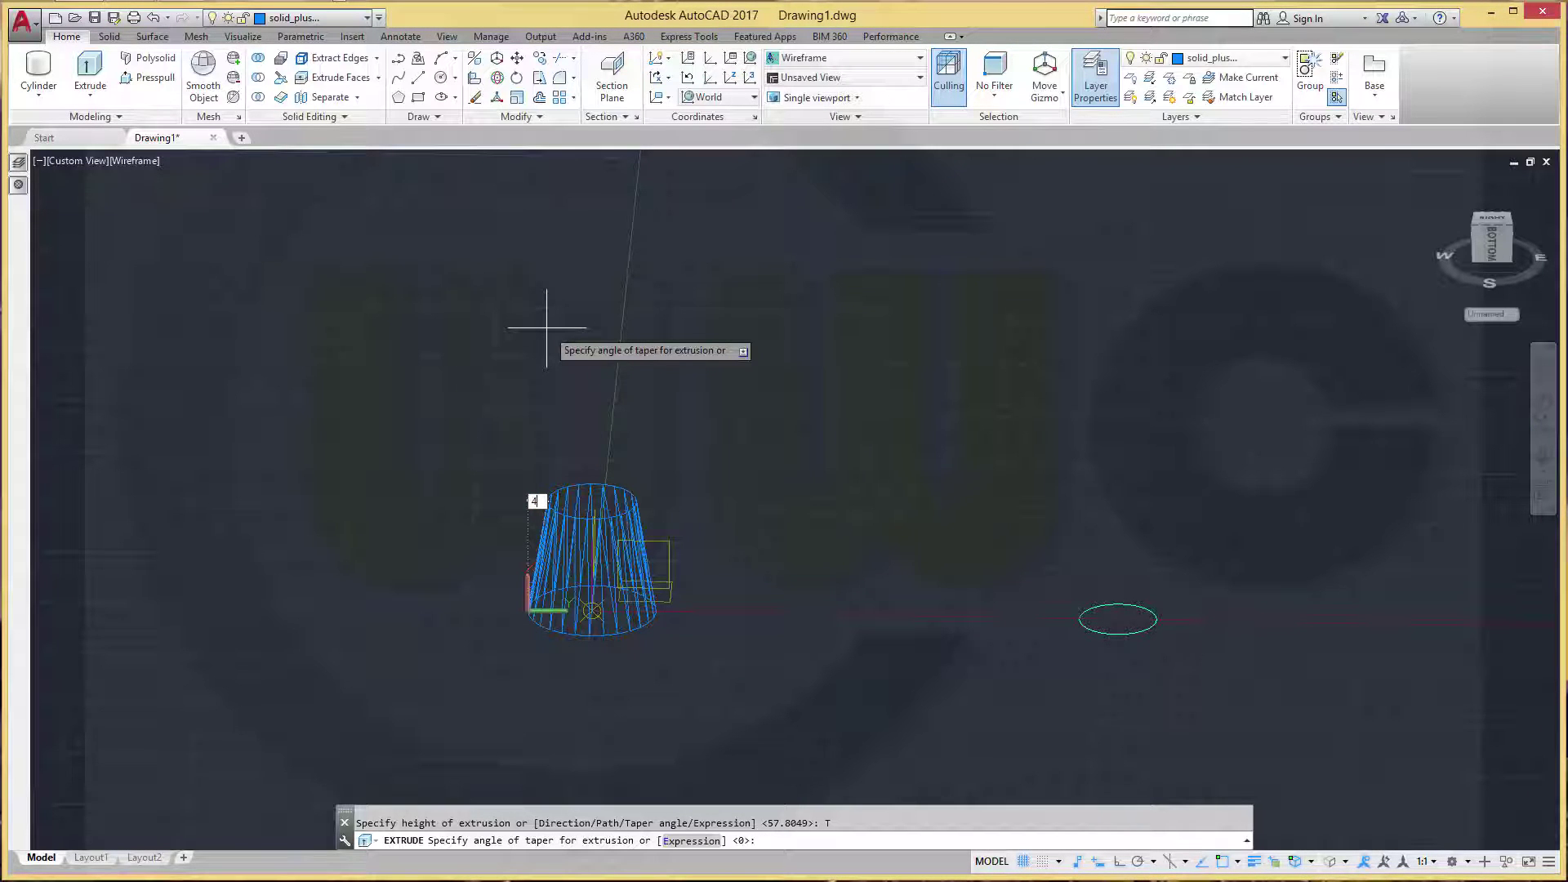
pyautogui.press('Return')
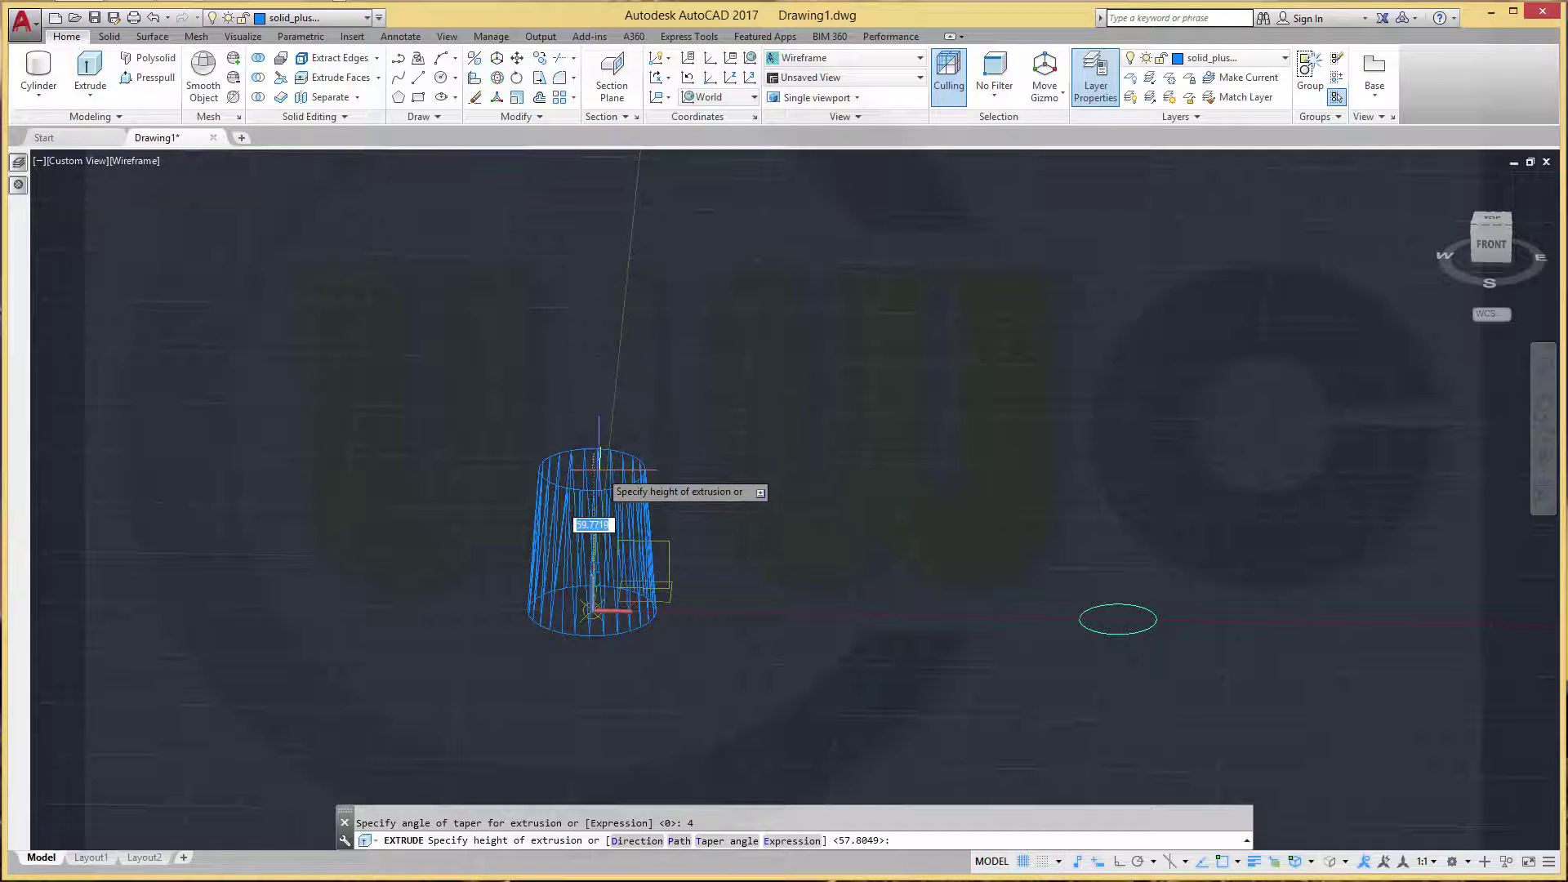
pyautogui.write('24')
pyautogui.press('Return')
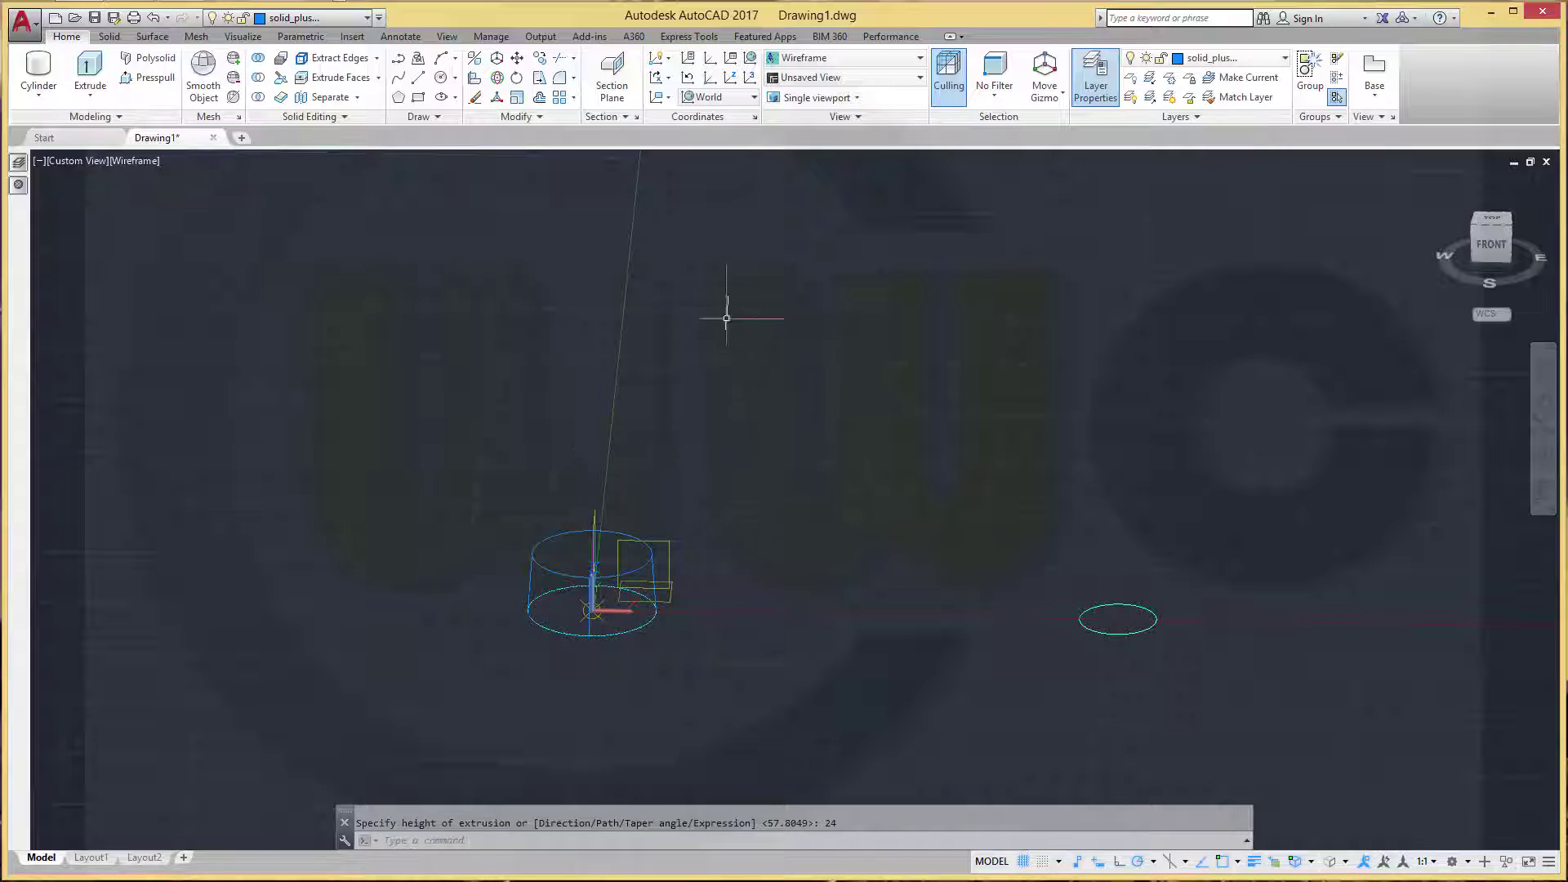
# Extrude the radius-15 circle to height 14 with a 4° taper angle
pyautogui.click(90, 65)
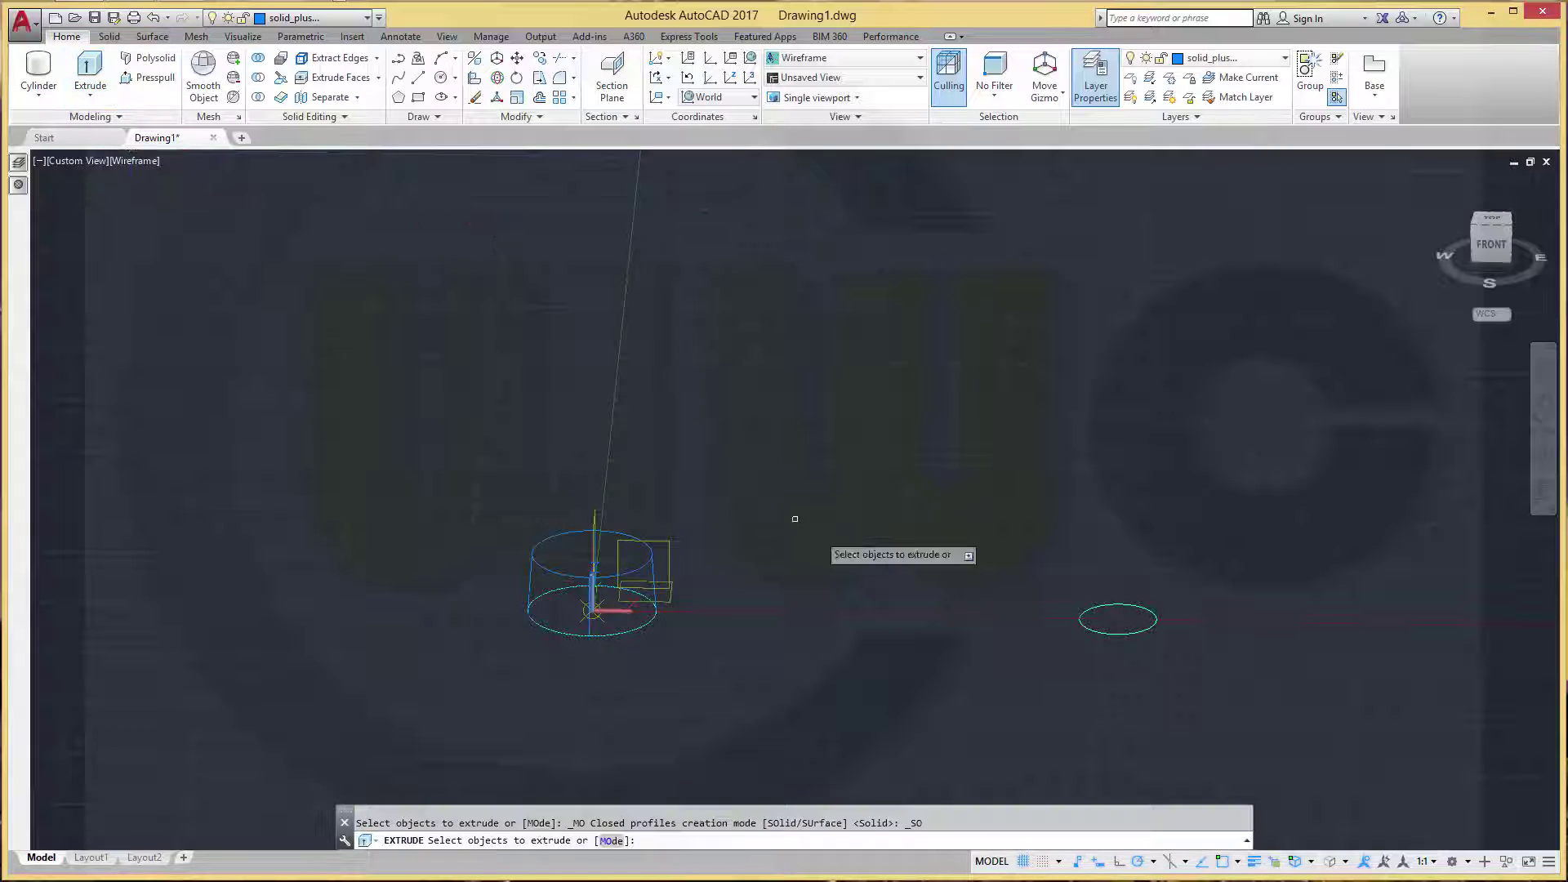
pyautogui.click(1097, 633)
pyautogui.rightClick(1068, 519)
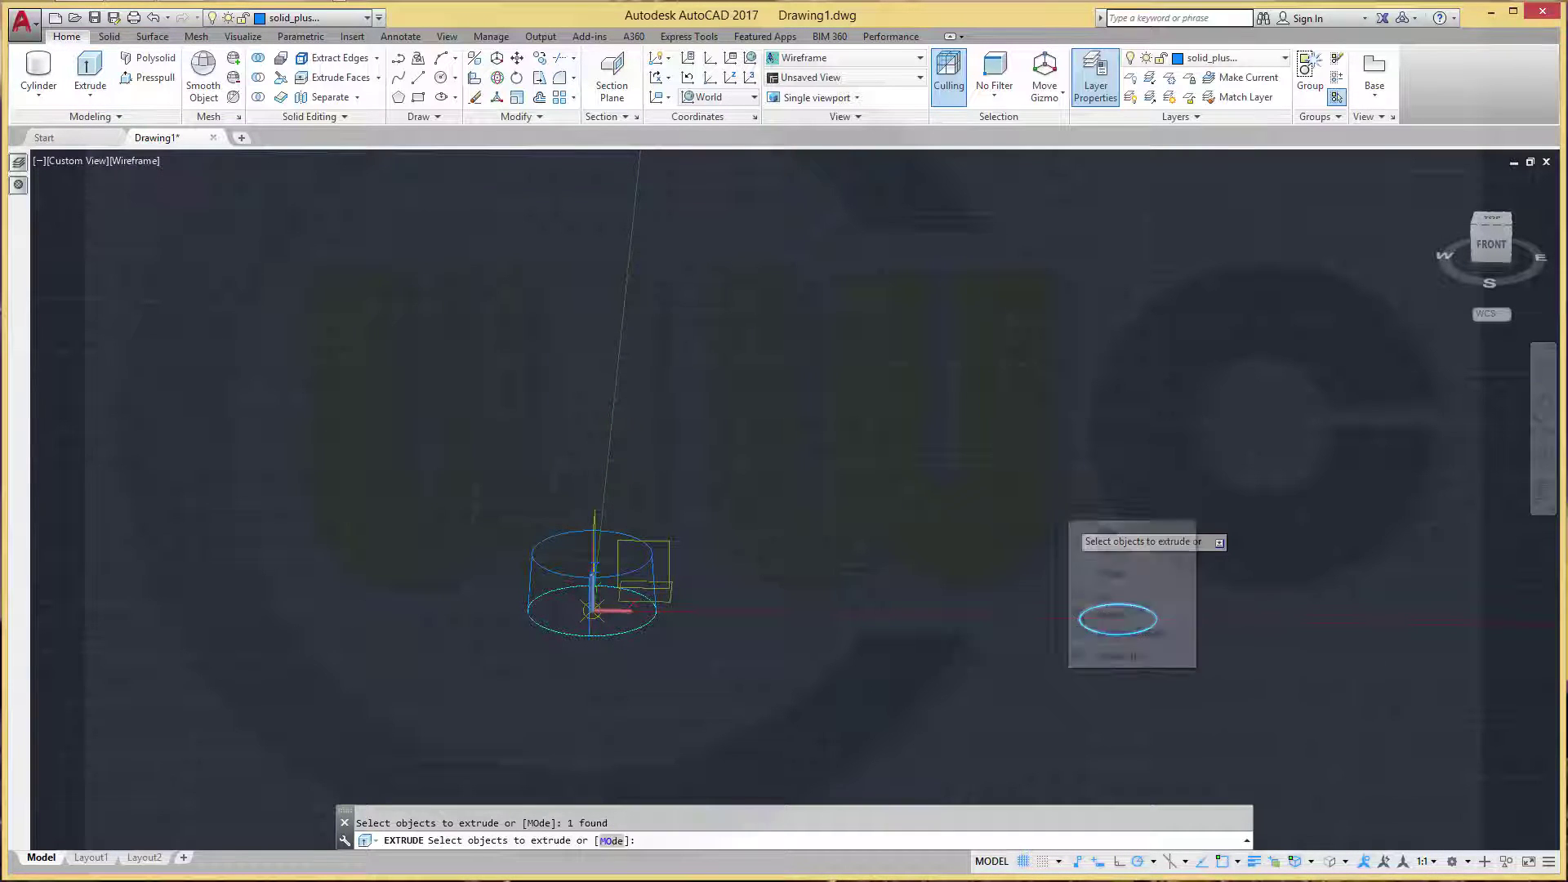
pyautogui.click(1080, 529)
pyautogui.rightClick(1095, 482)
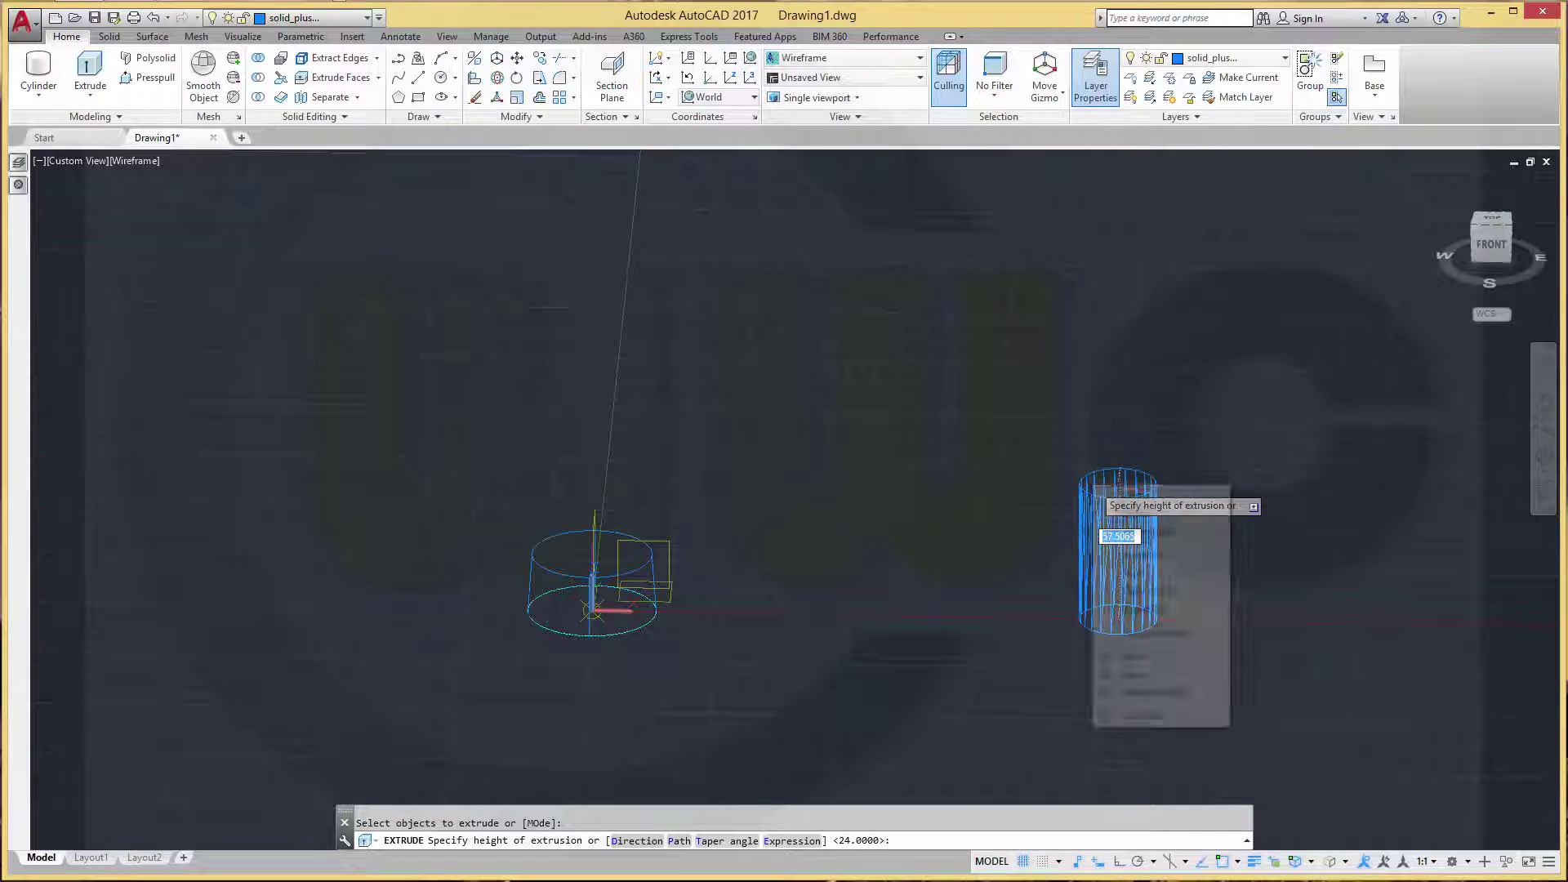
pyautogui.click(1160, 592)
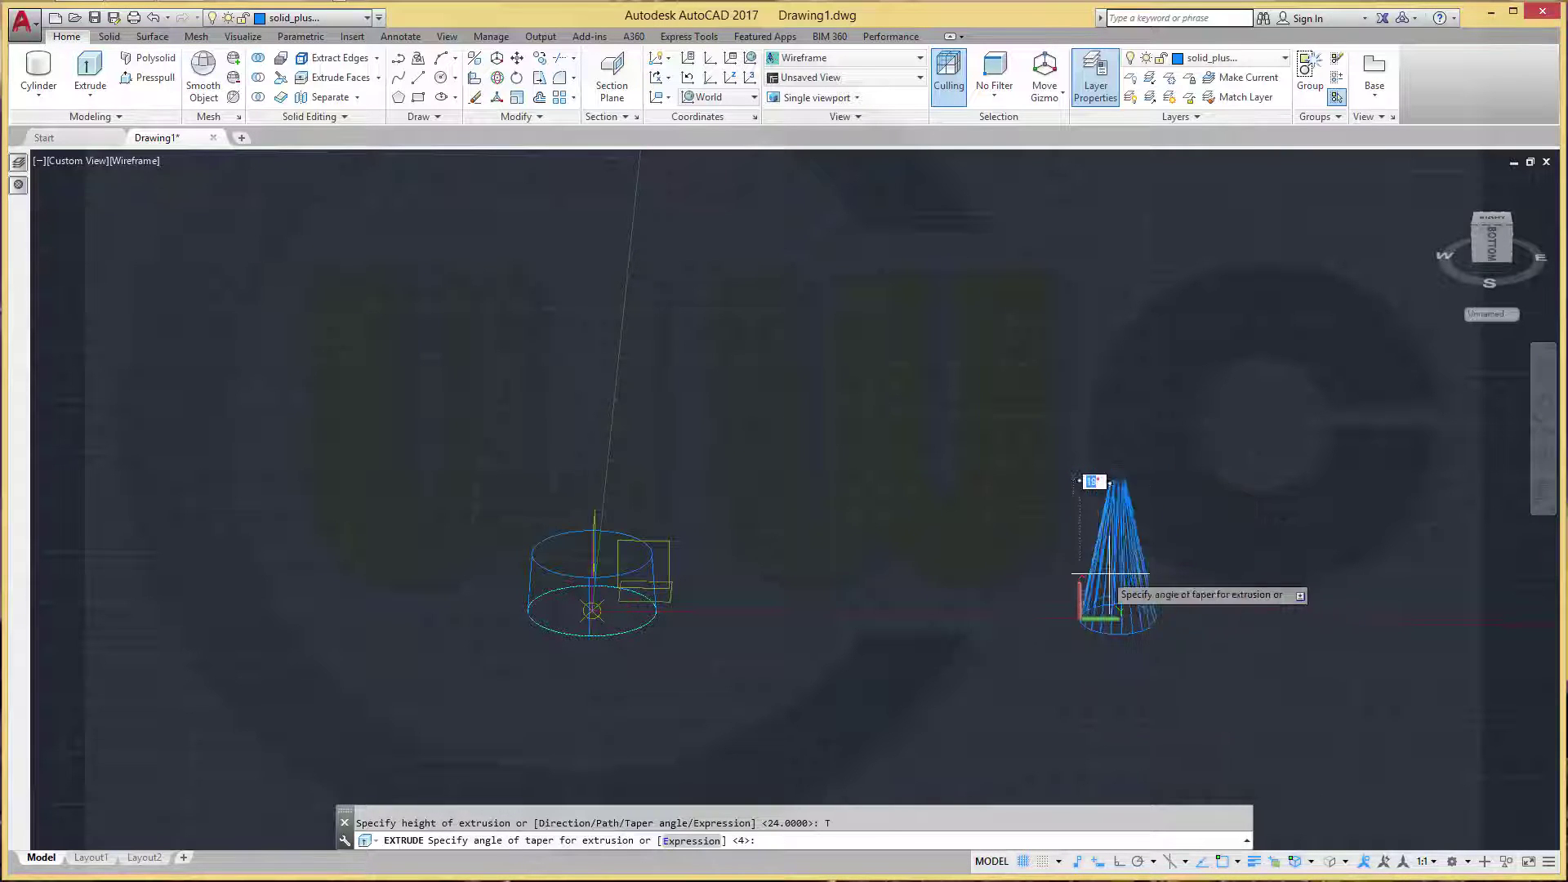
pyautogui.press('Return')
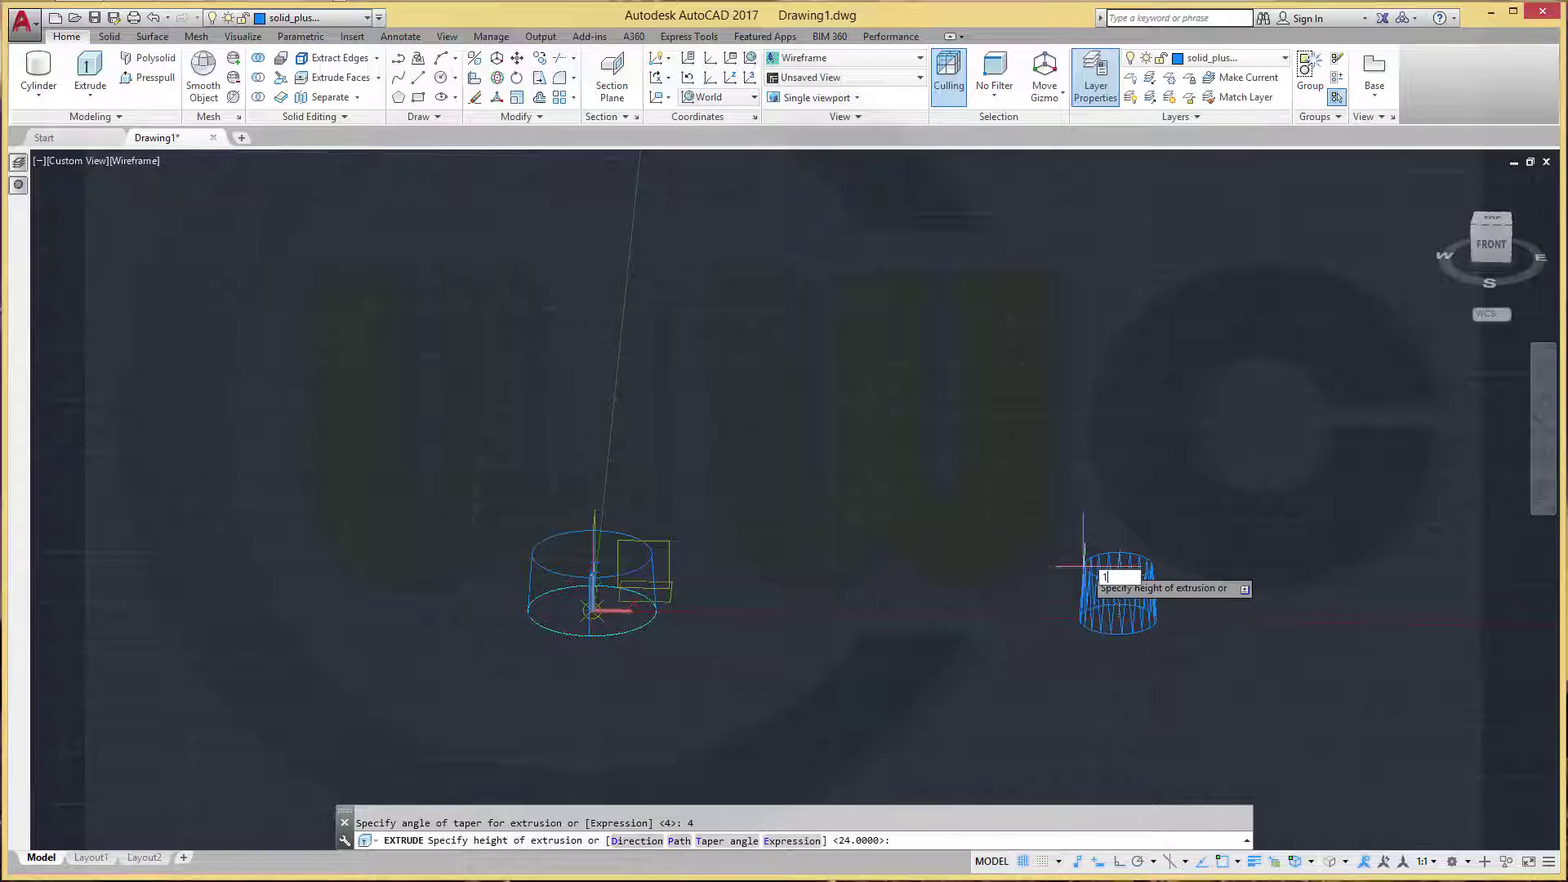
pyautogui.write('4')
pyautogui.press('Return')
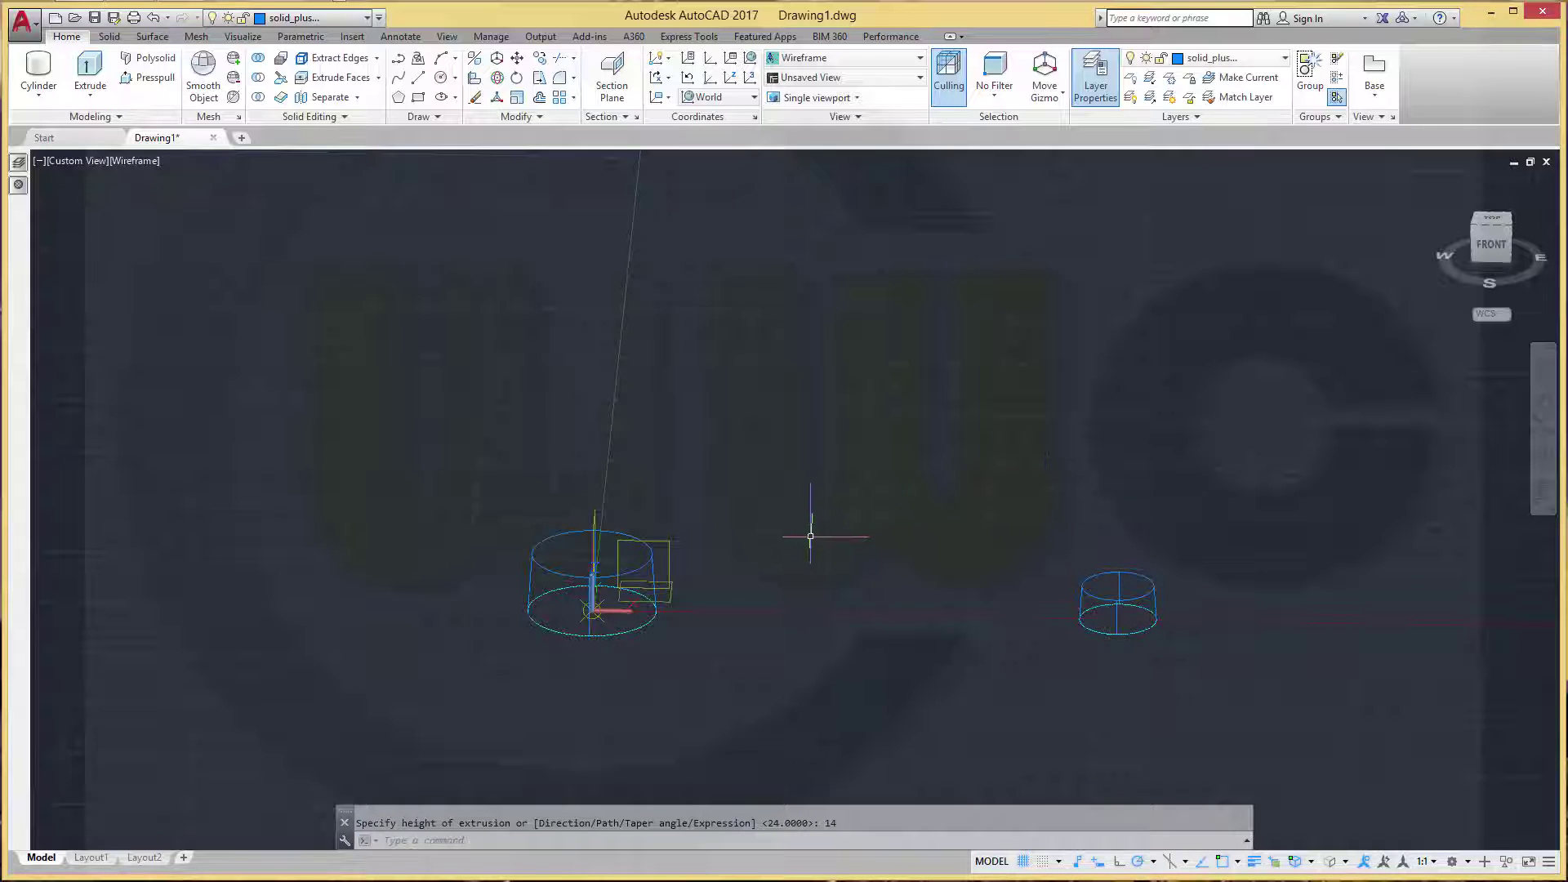
pyautogui.keyDown('shift'); pyautogui.moveTo(811, 537); pyautogui.dragTo(828, 506, button='middle'); pyautogui.keyUp('shift')
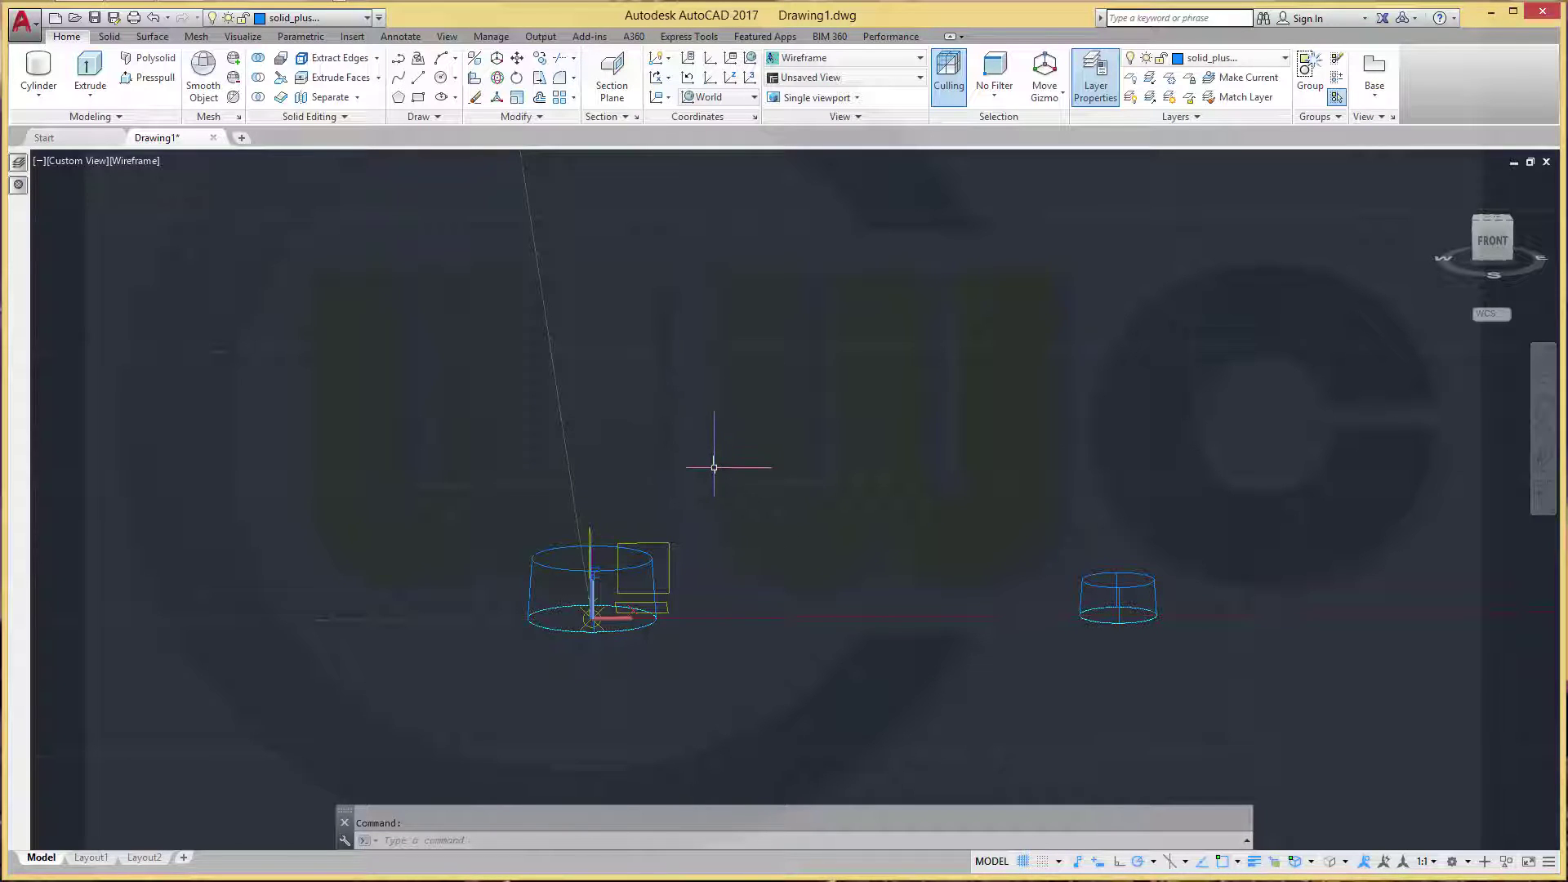
# Move the left tapered boss up 1 unit along Z with 3DMOVE
pyautogui.click(497, 59)
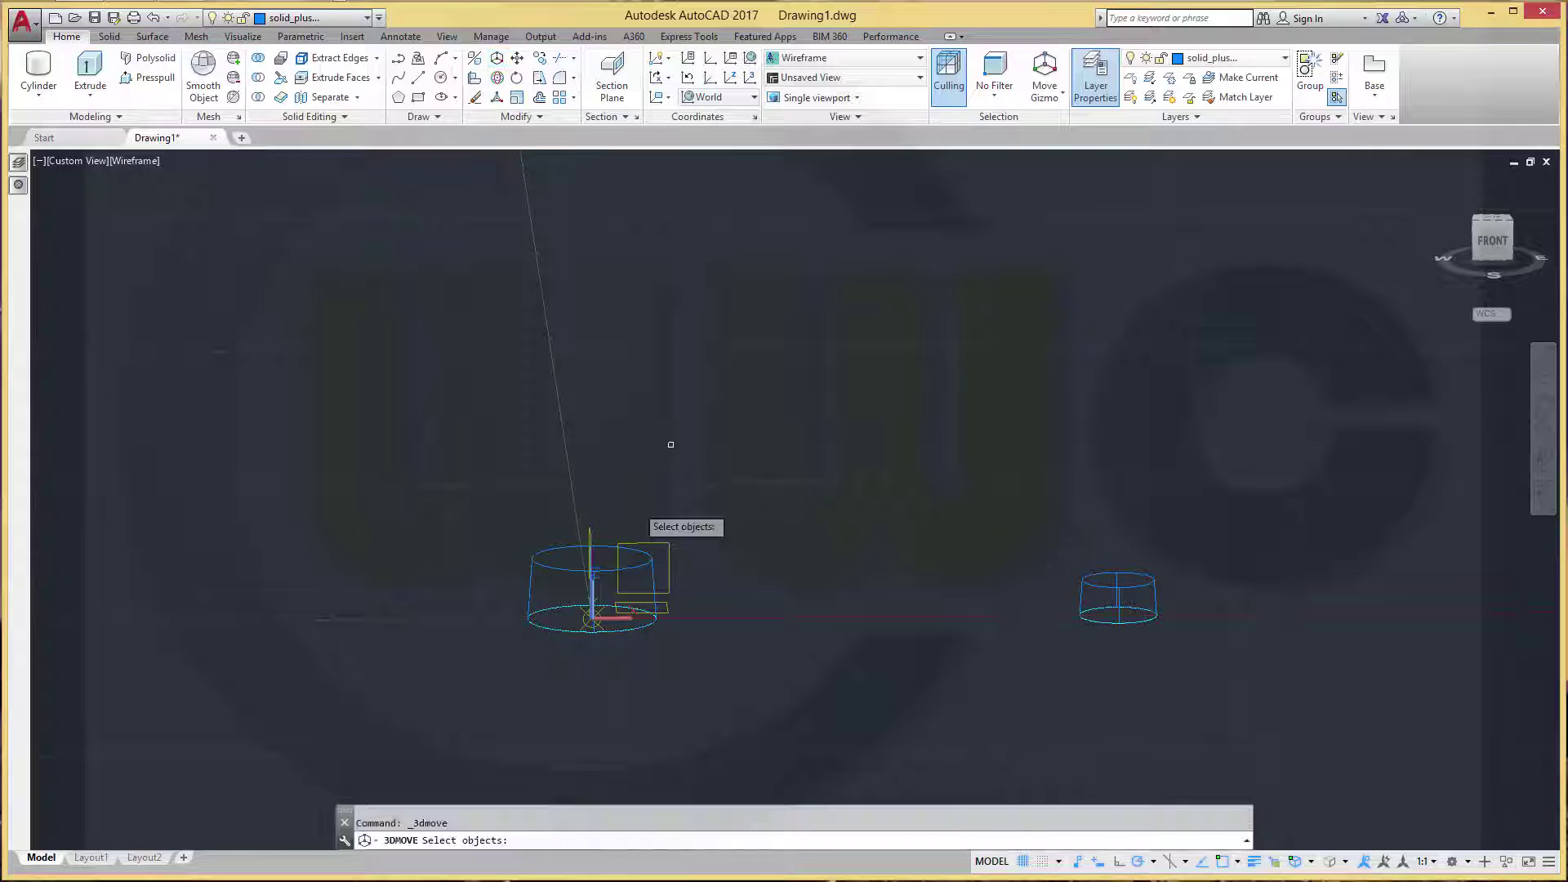
pyautogui.click(606, 569)
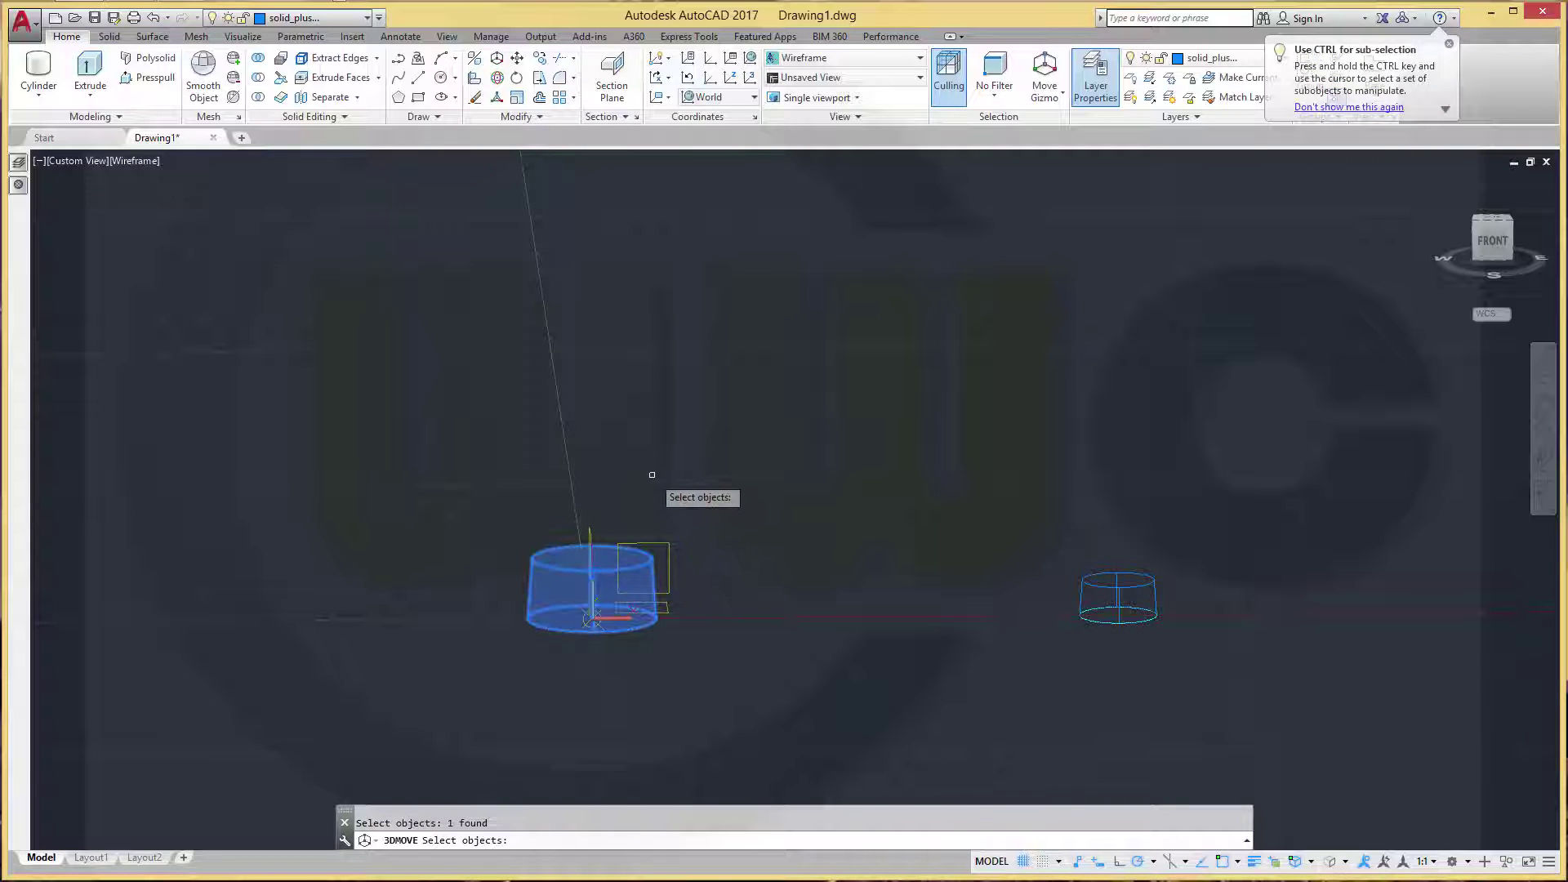
pyautogui.press('Return')
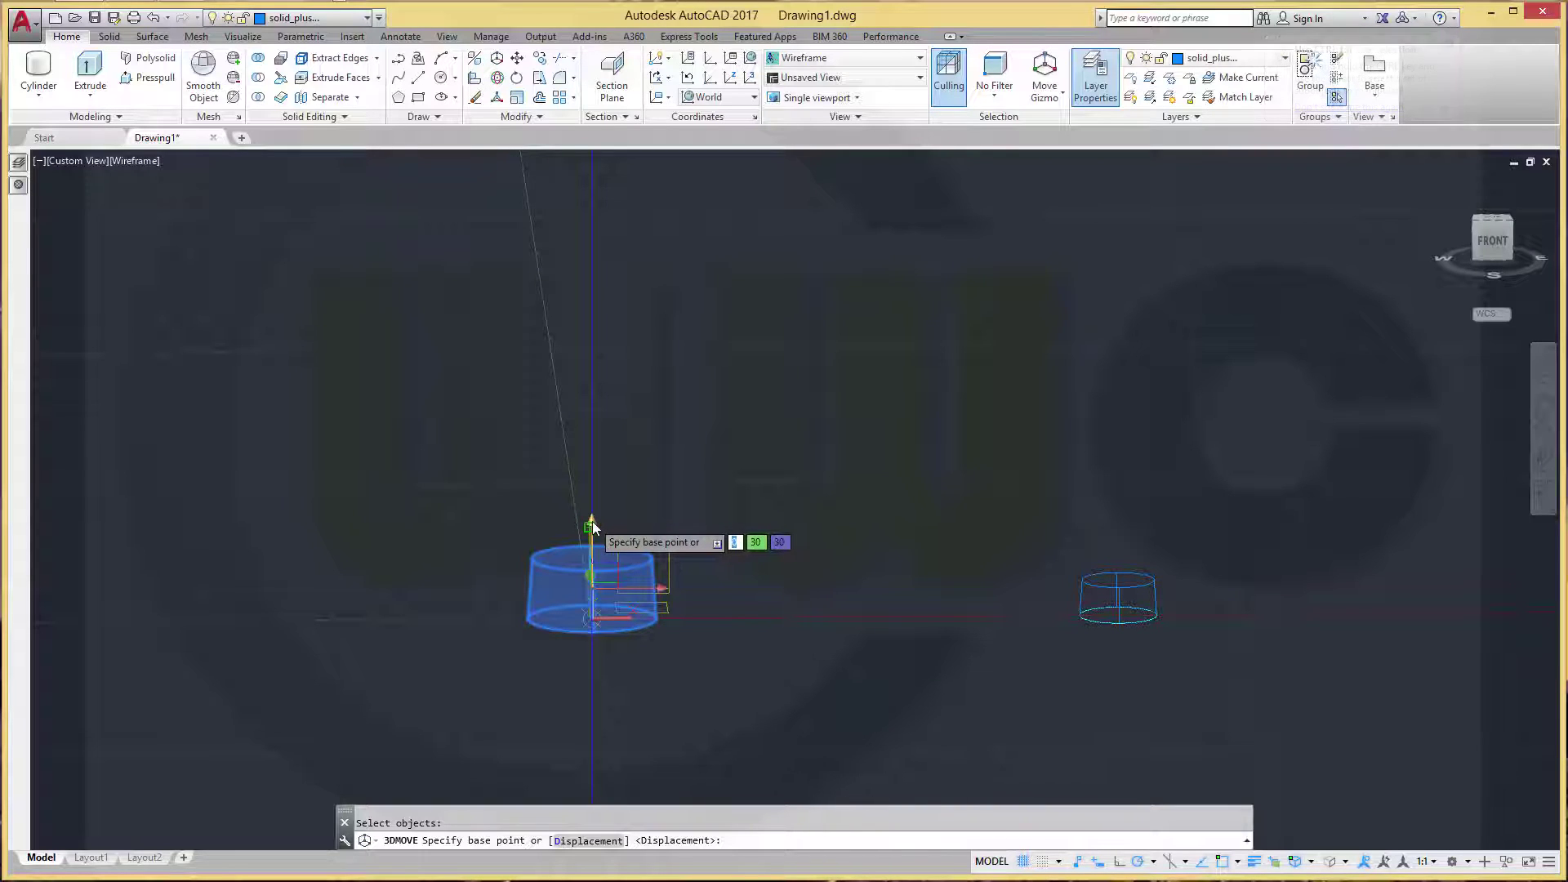
pyautogui.click(591, 521)
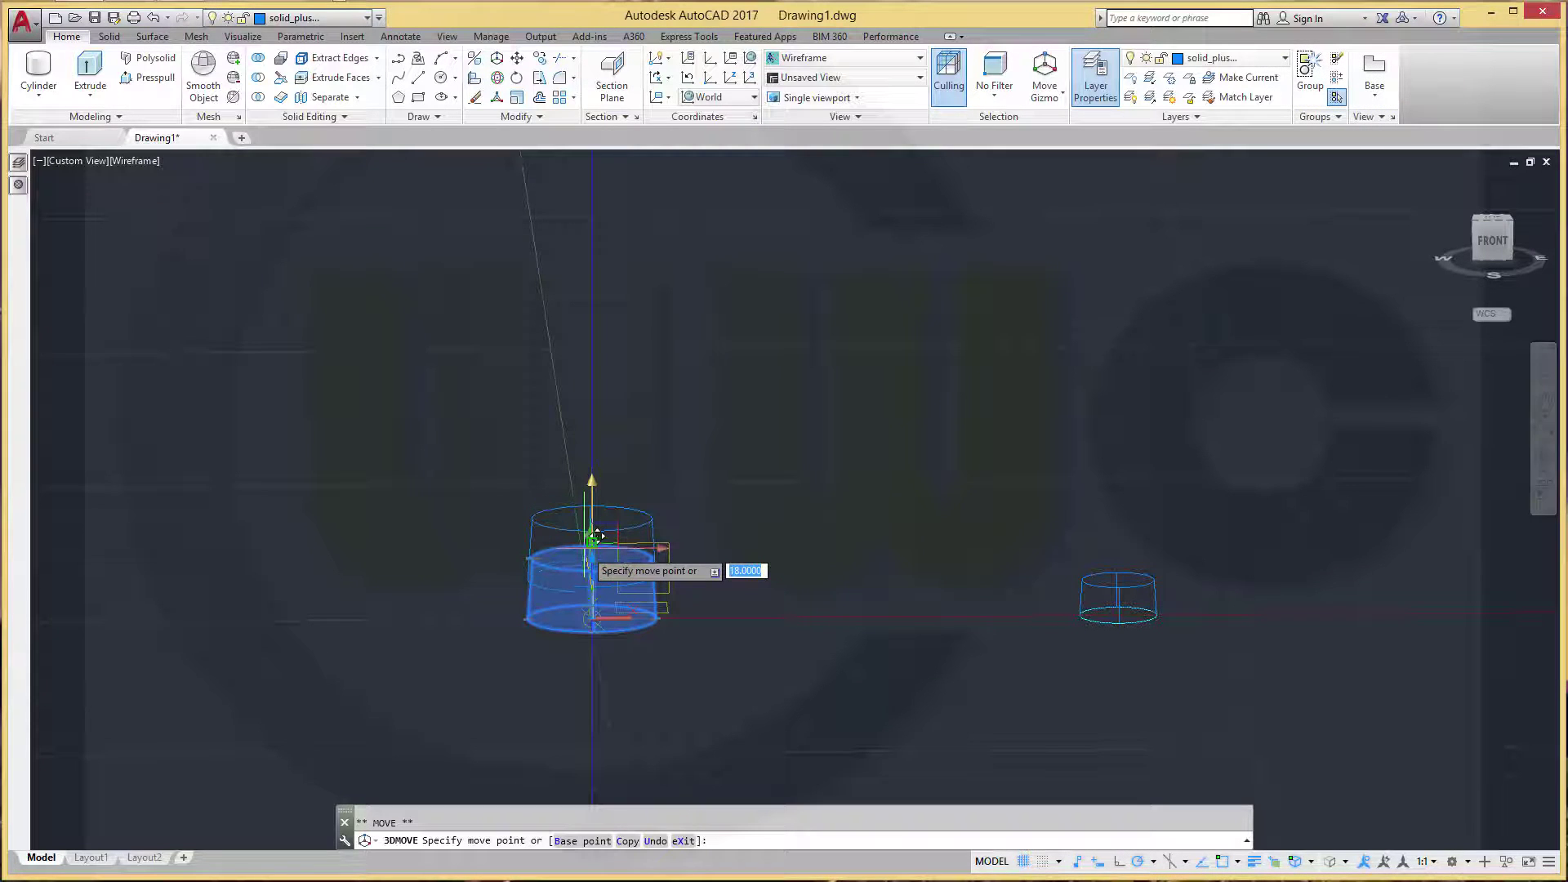
pyautogui.write('1')
pyautogui.press('Return')
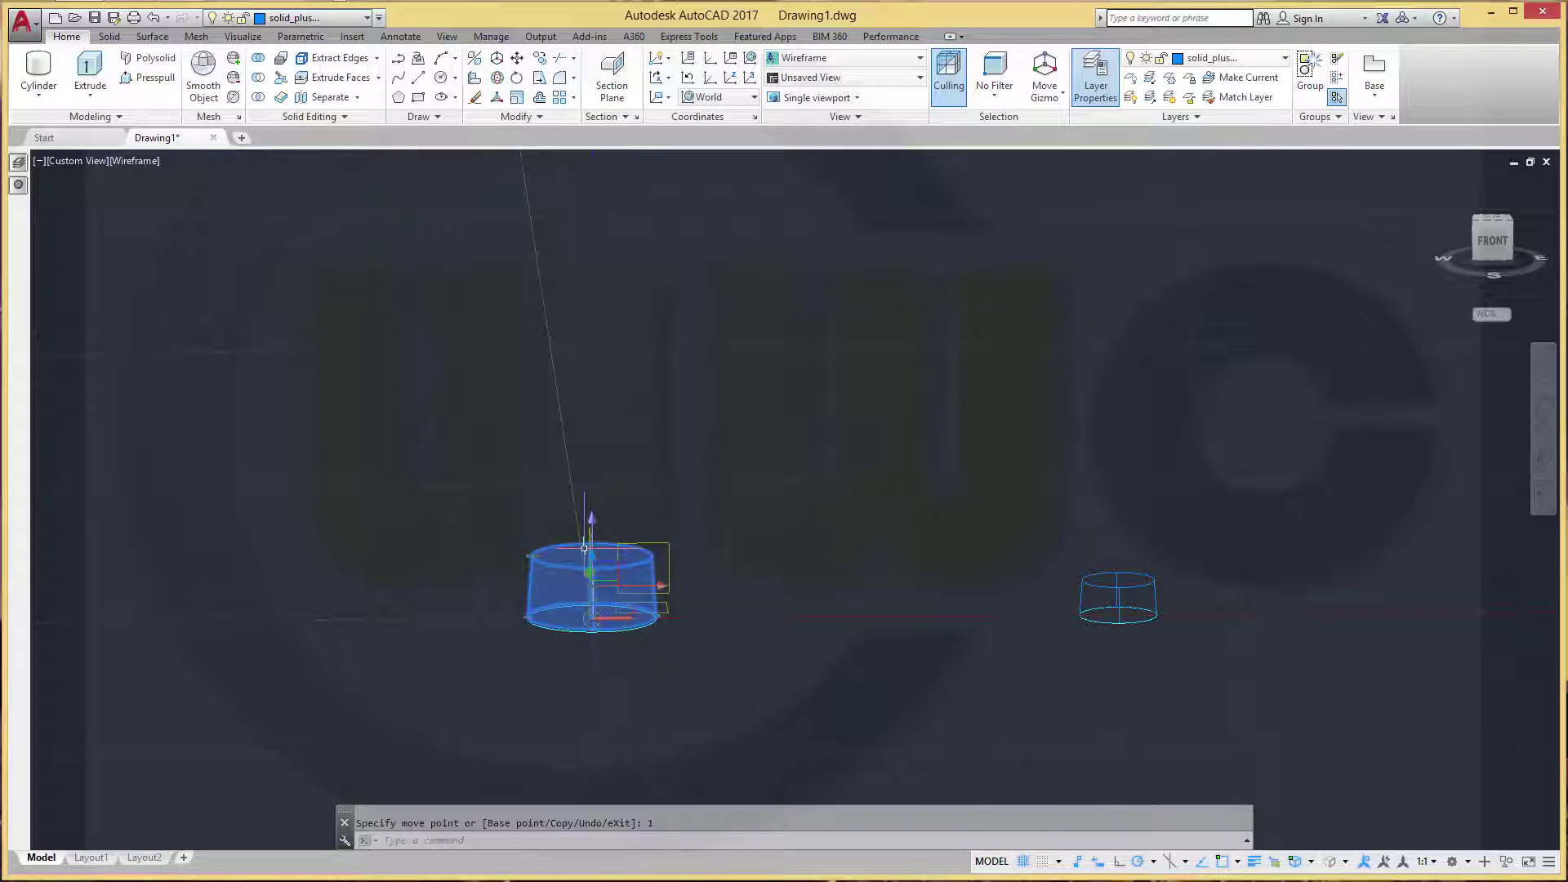
pyautogui.press('Escape')
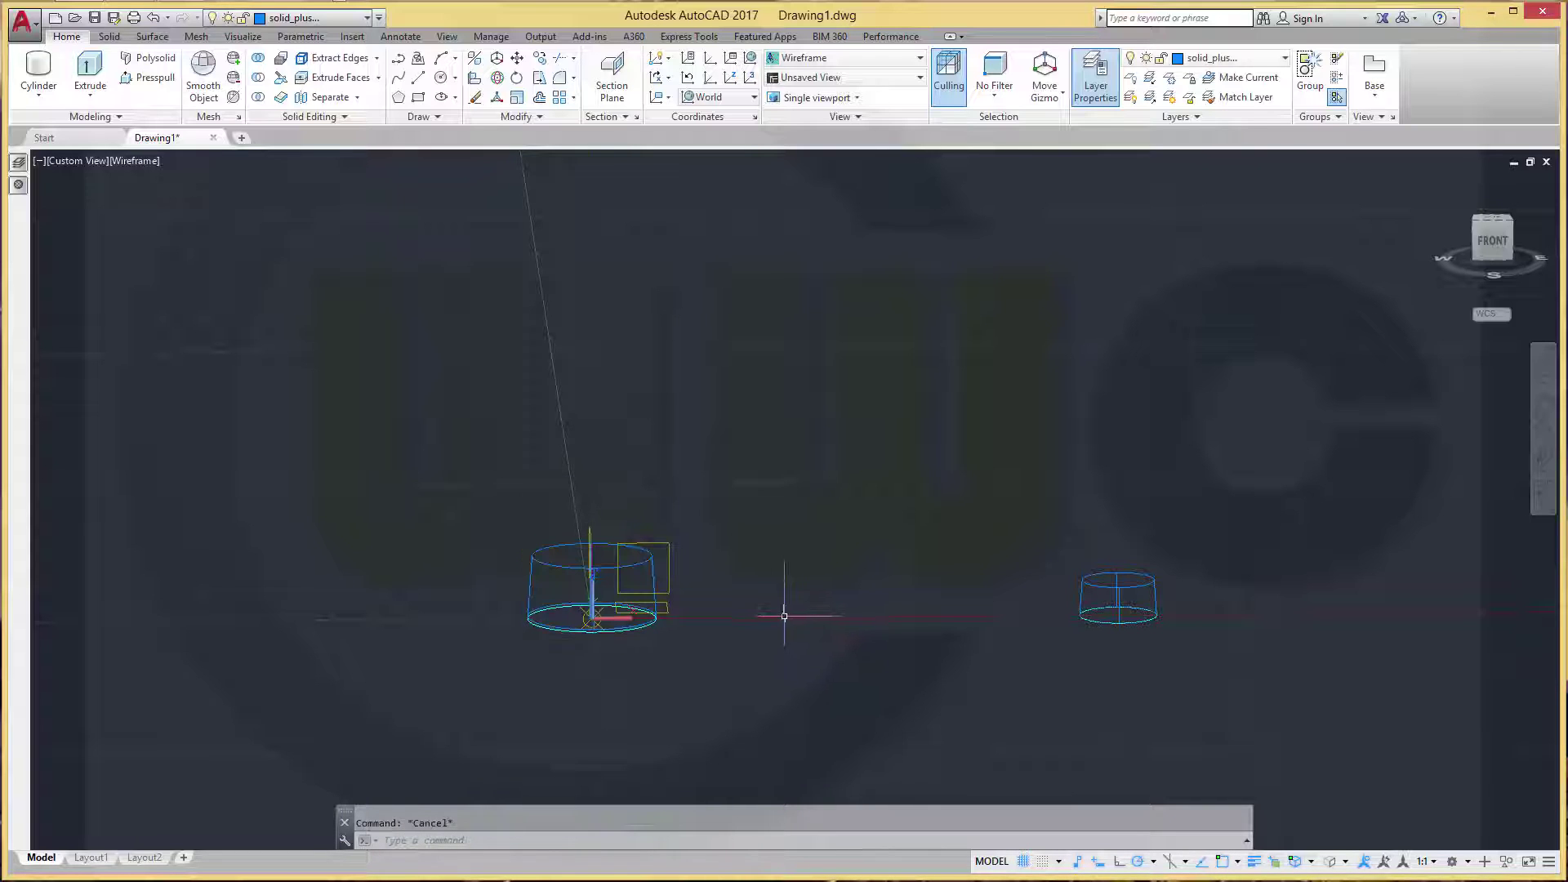
pyautogui.scroll(3, 661, 663)
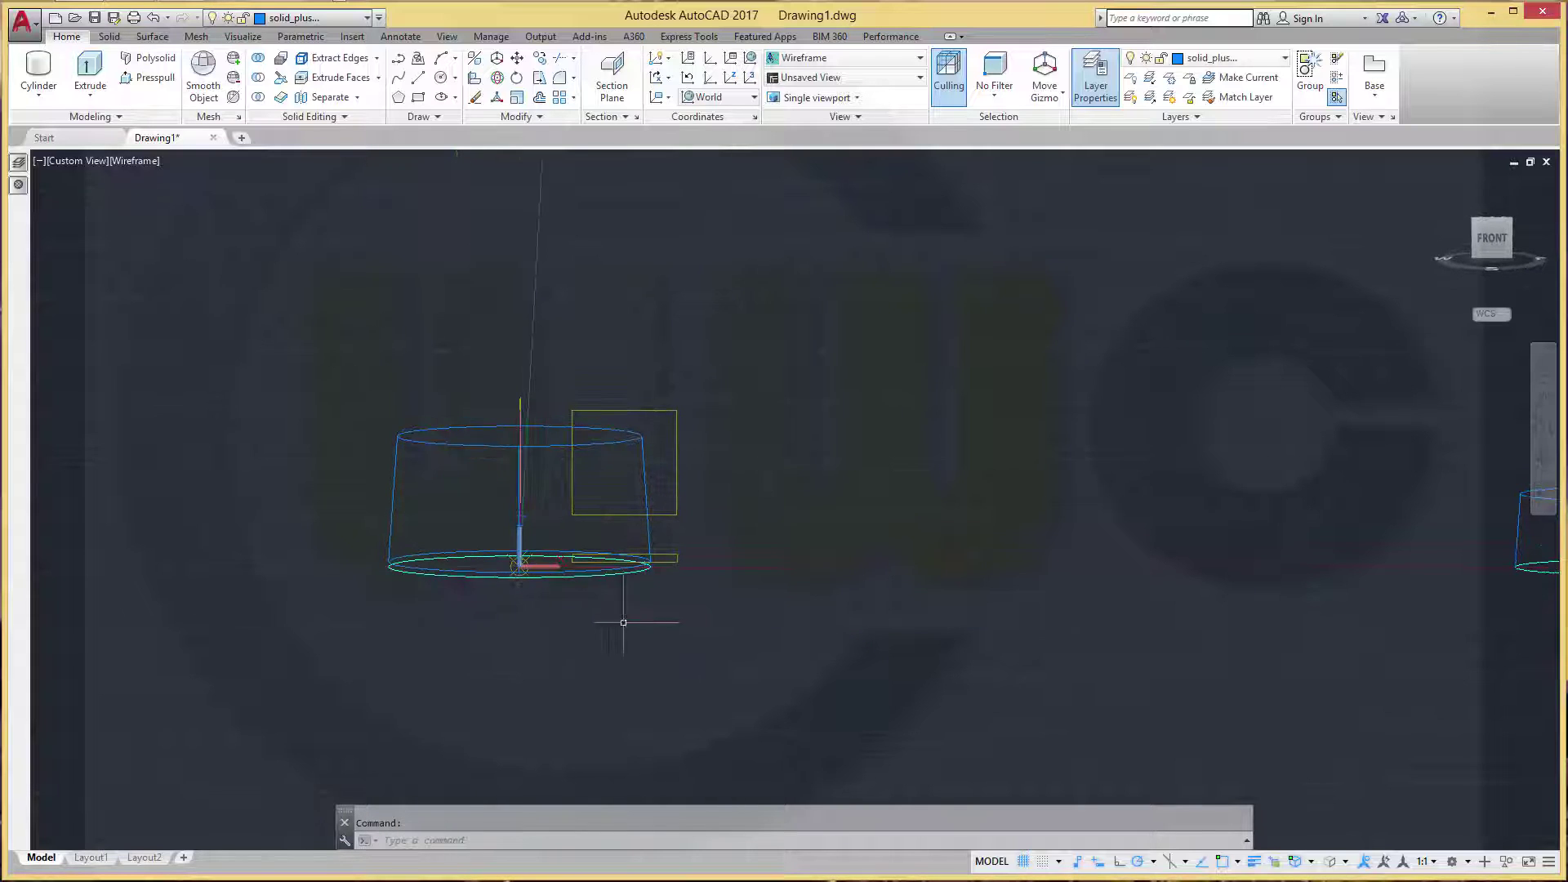
# Extrude the bottom circle under the left boss to a height of 1
pyautogui.click(90, 73)
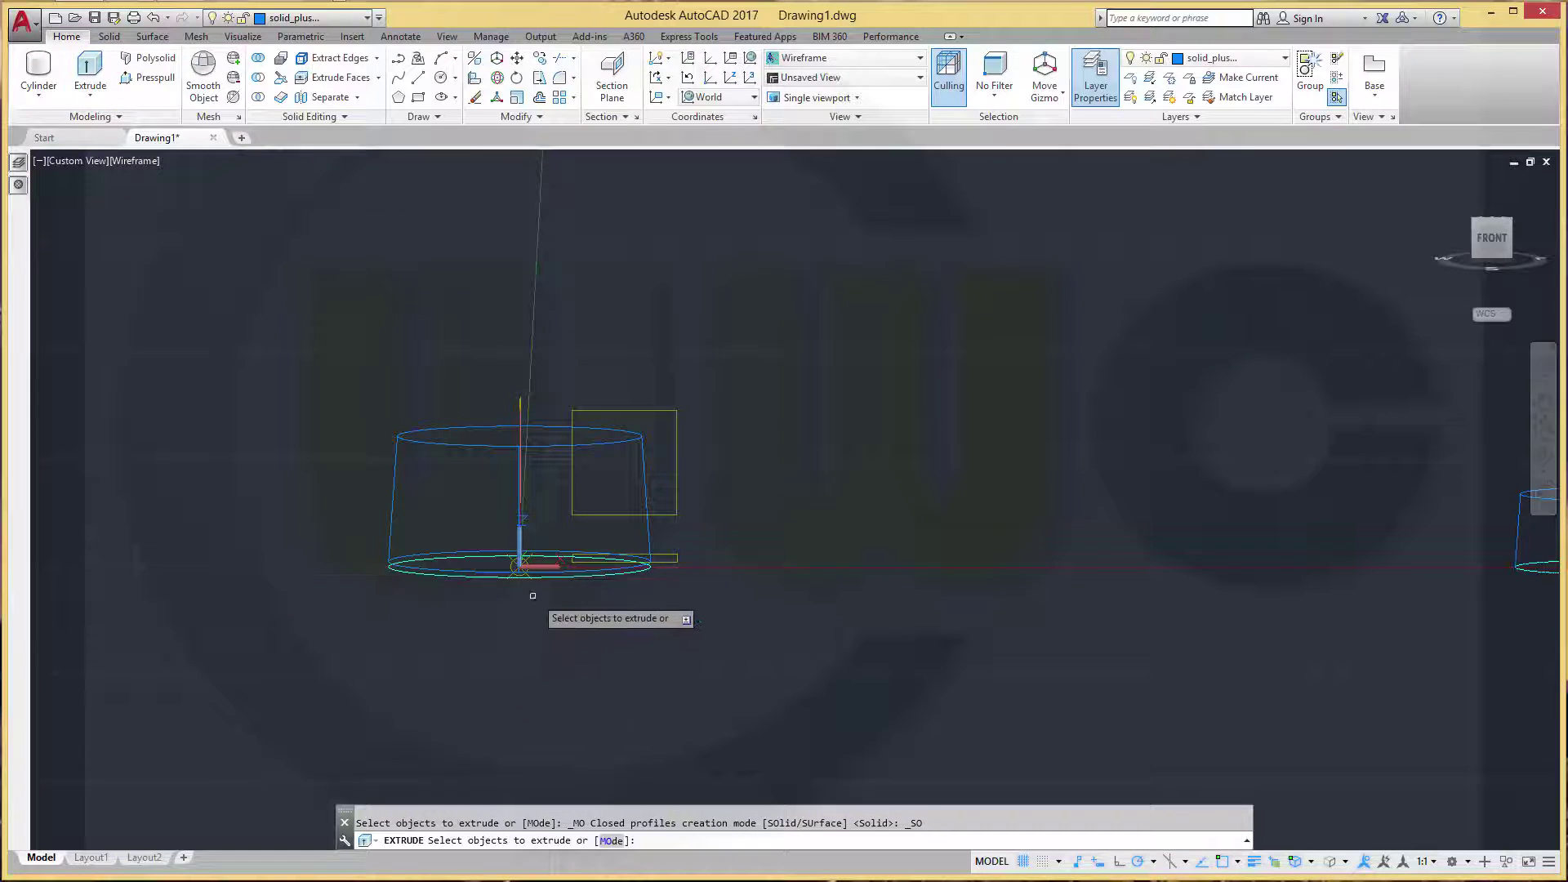
pyautogui.click(564, 576)
pyautogui.rightClick(759, 527)
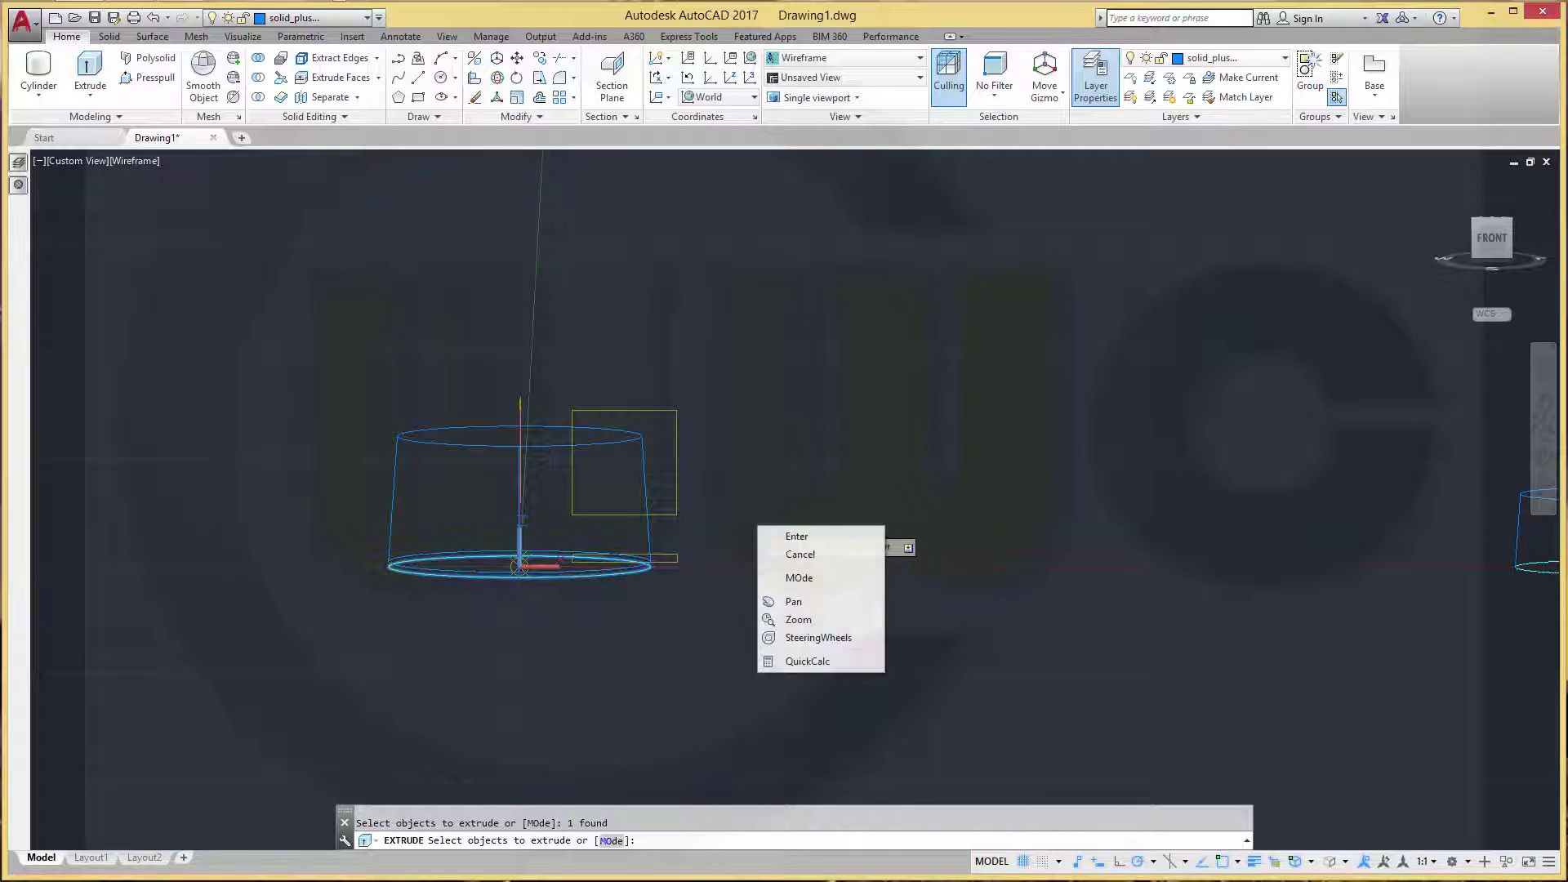
pyautogui.click(791, 540)
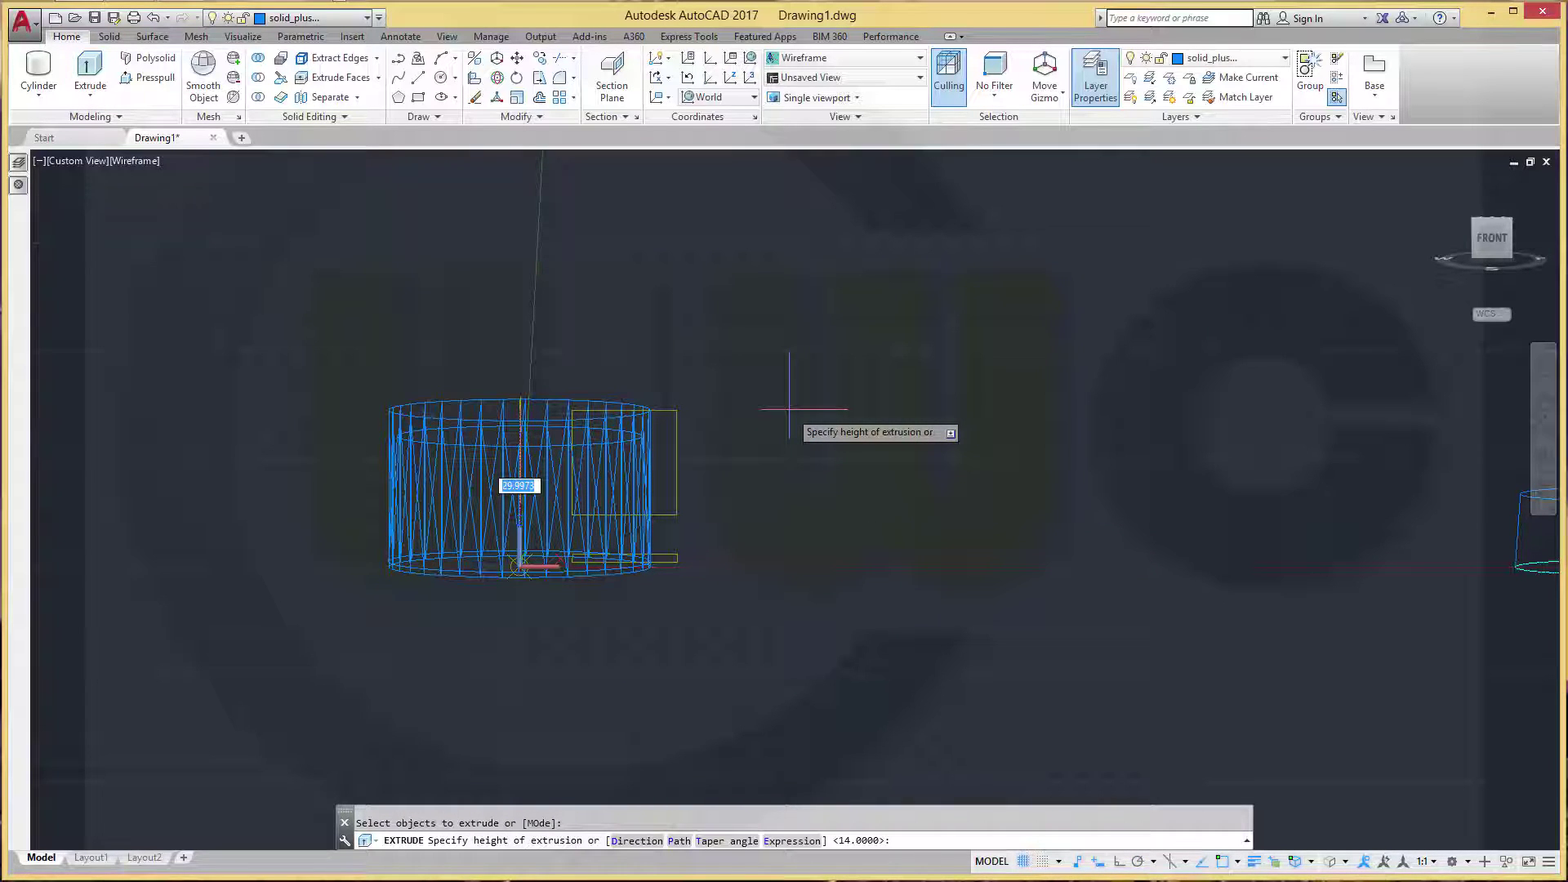
pyautogui.write('1')
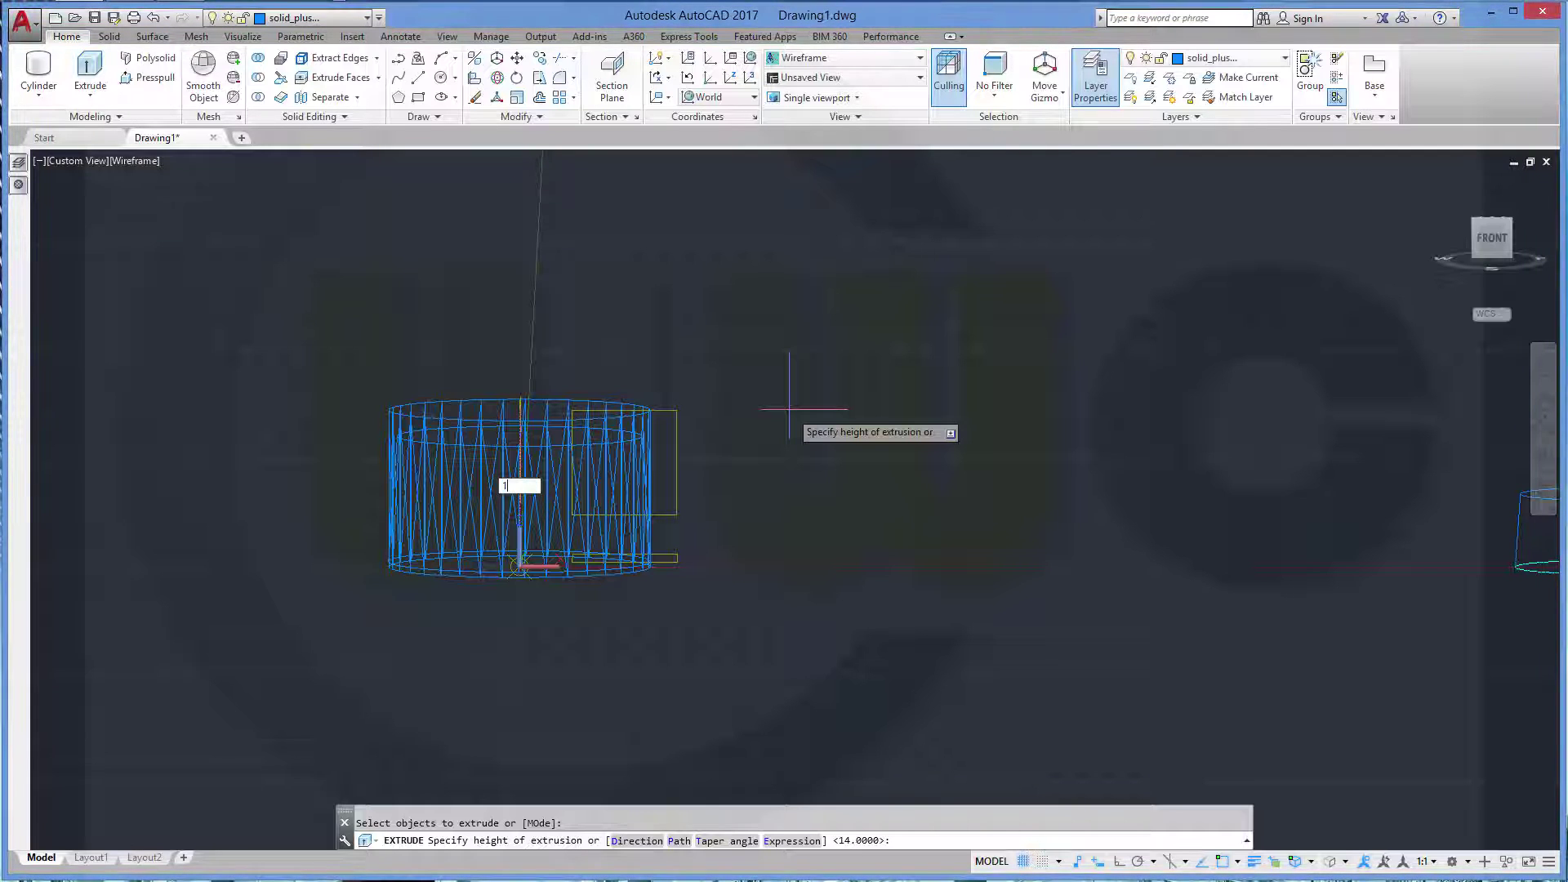
pyautogui.press('Return')
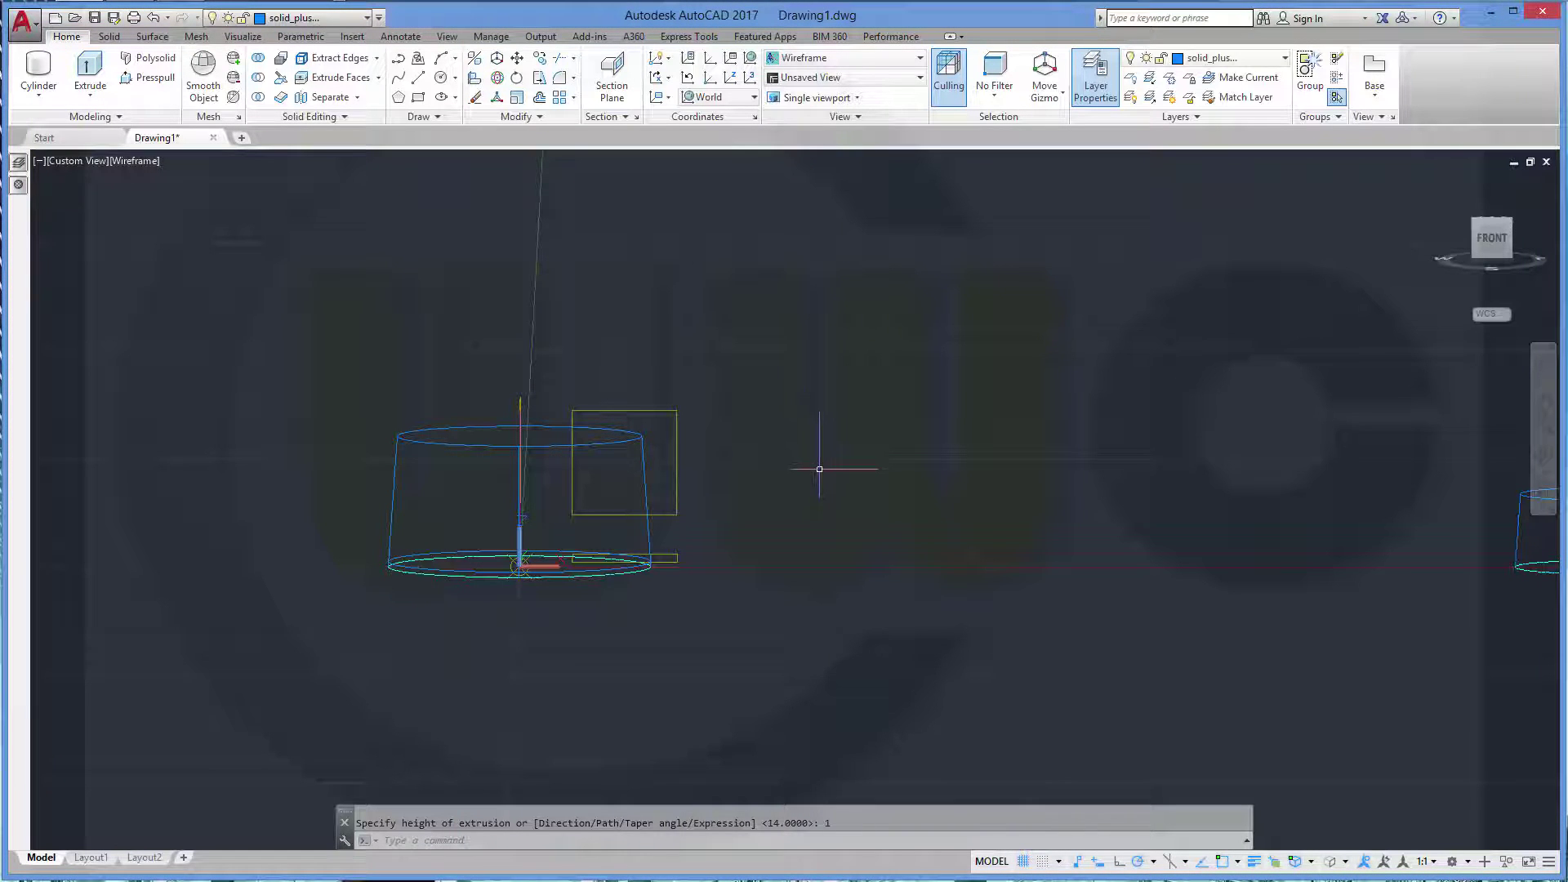
pyautogui.press('Escape')
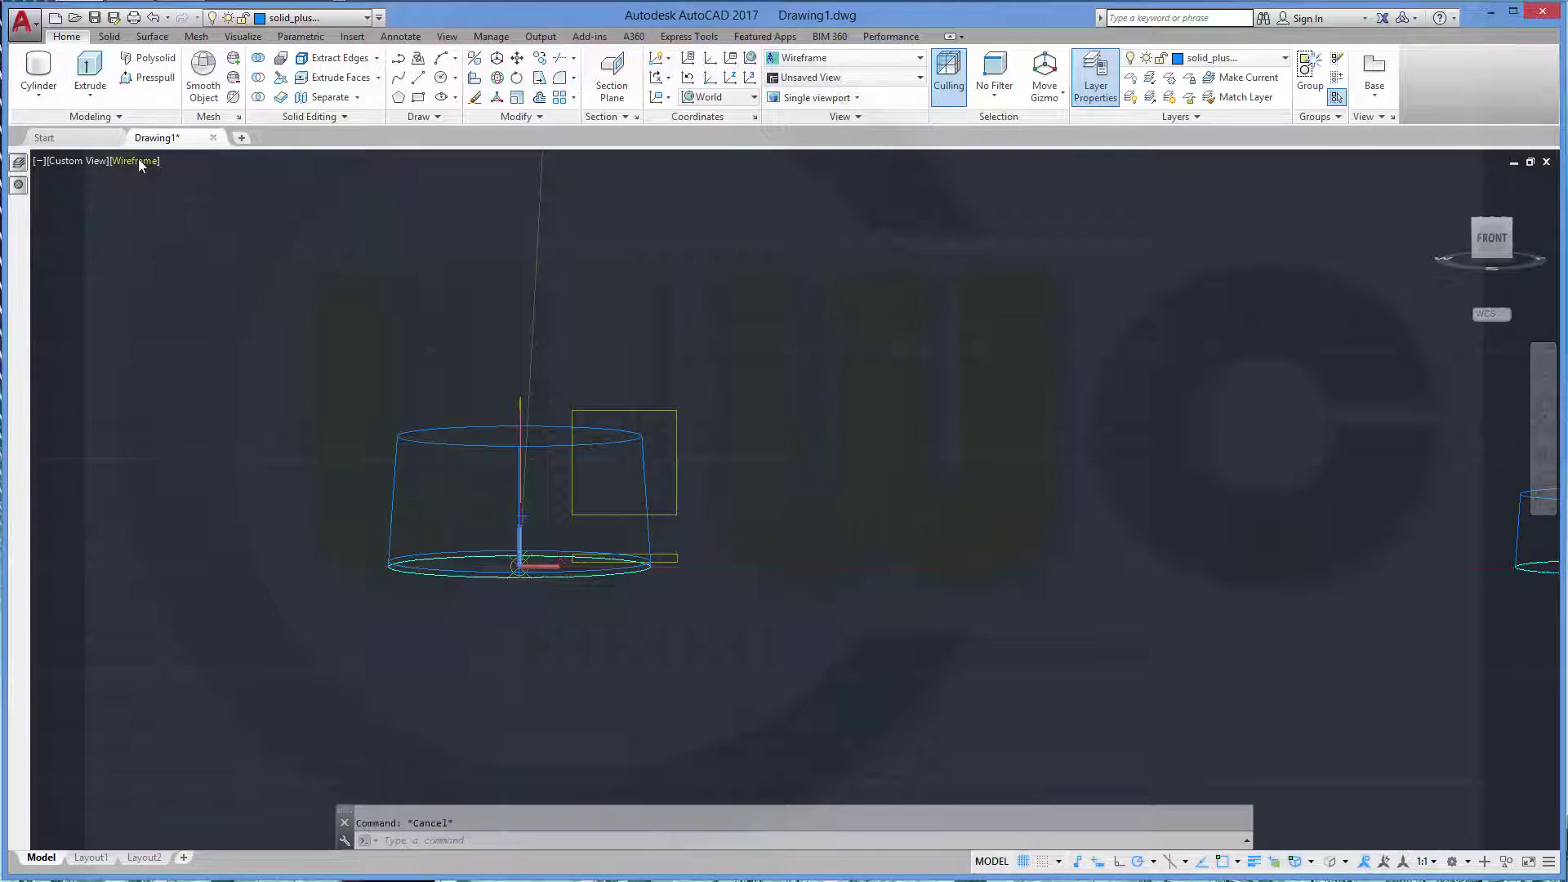
pyautogui.click(139, 161)
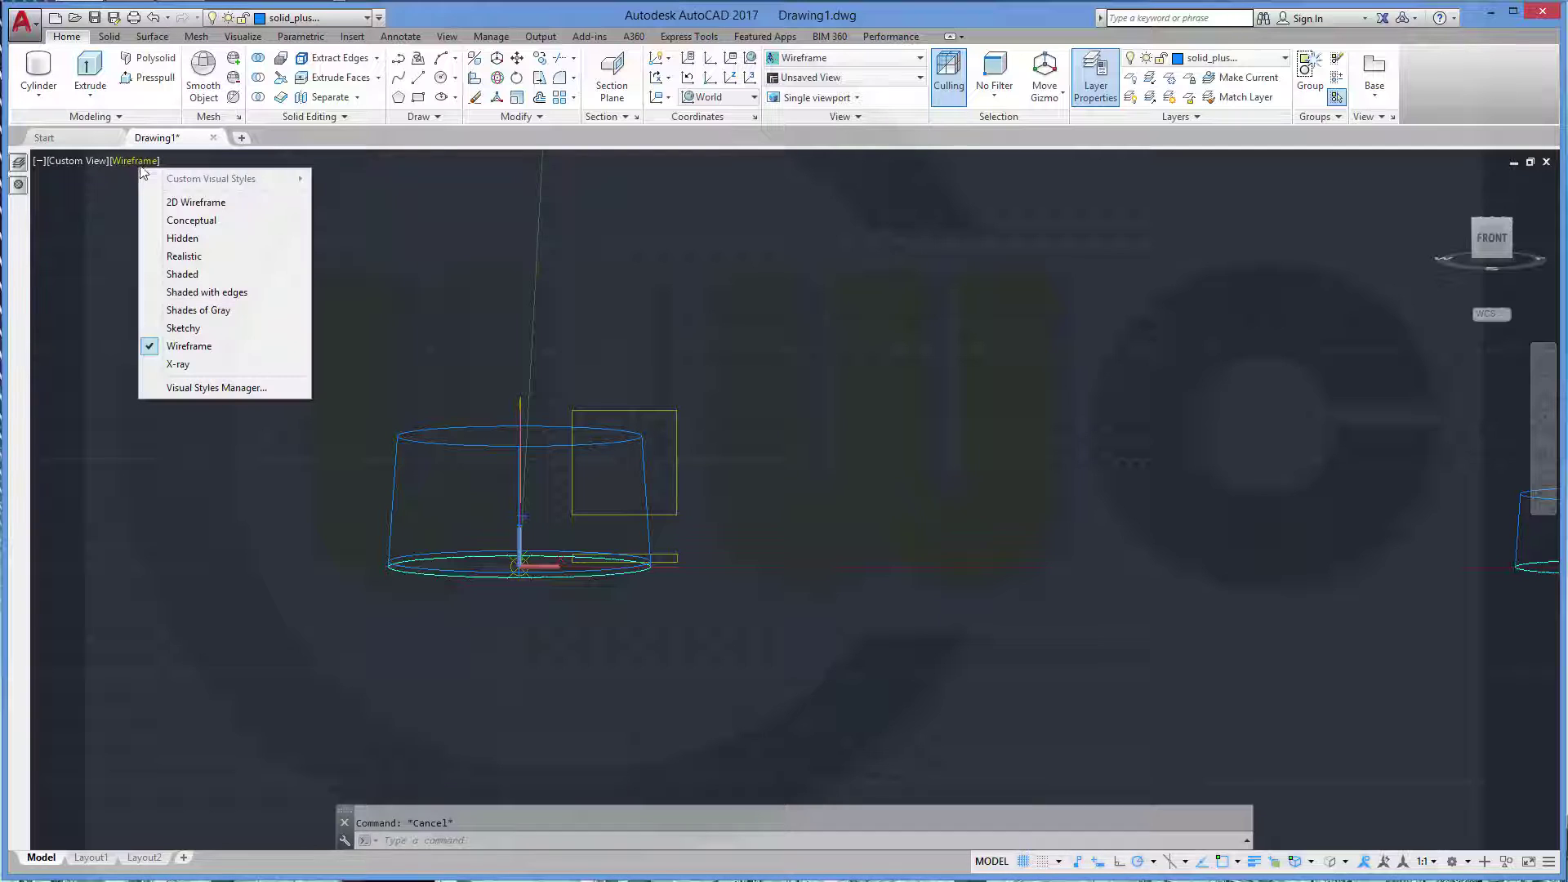
# Set the viewport visual style to Conceptual and frame both bosses
pyautogui.click(177, 228)
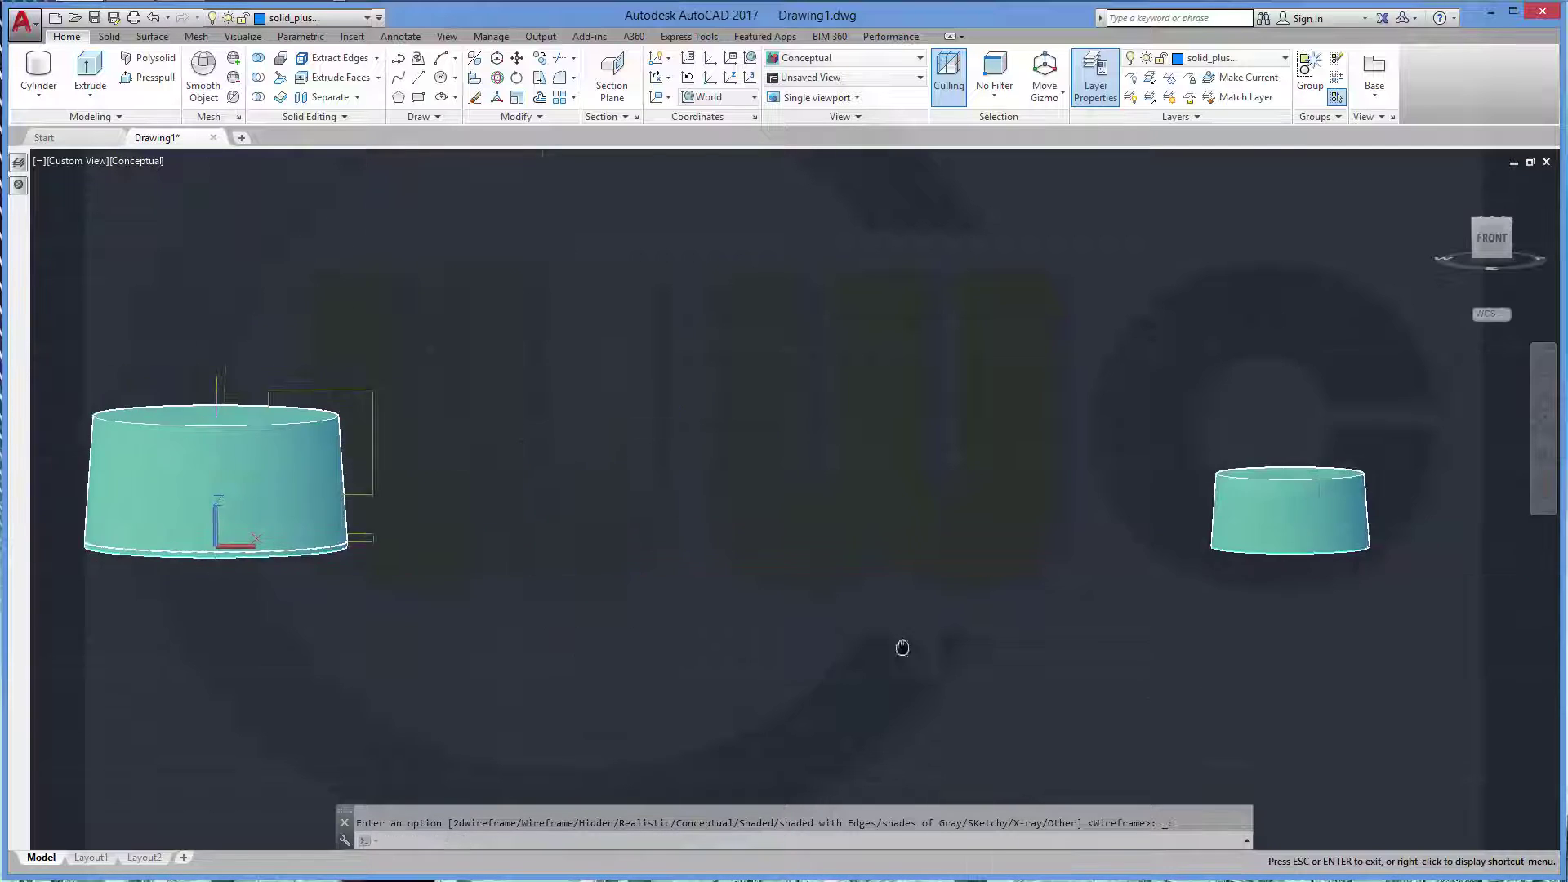
pyautogui.moveTo(903, 648)
pyautogui.mouseDown(button='middle')
pyautogui.moveTo(969, 596)
pyautogui.moveTo(879, 598)
pyautogui.moveTo(966, 582)
pyautogui.moveTo(1021, 525)
pyautogui.moveTo(803, 568)
pyautogui.mouseUp(button='middle')
pyautogui.scroll(-1, 969, 590)
pyautogui.scroll(-3, 1013, 595)
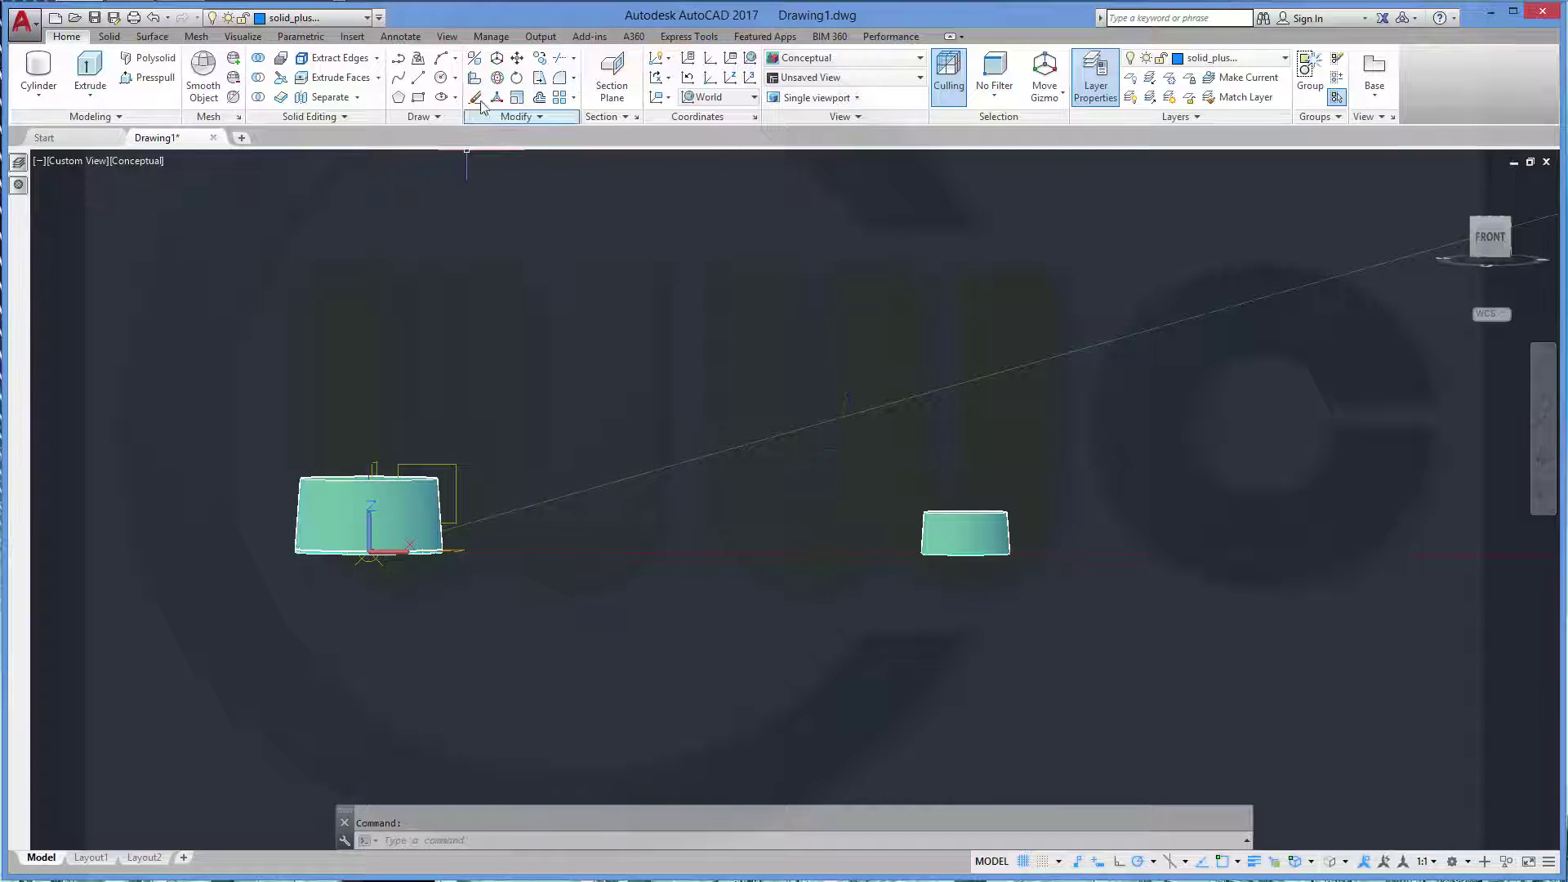
# Move the right-hand boss up 1 unit along Z with 3DMOVE
pyautogui.click(497, 58)
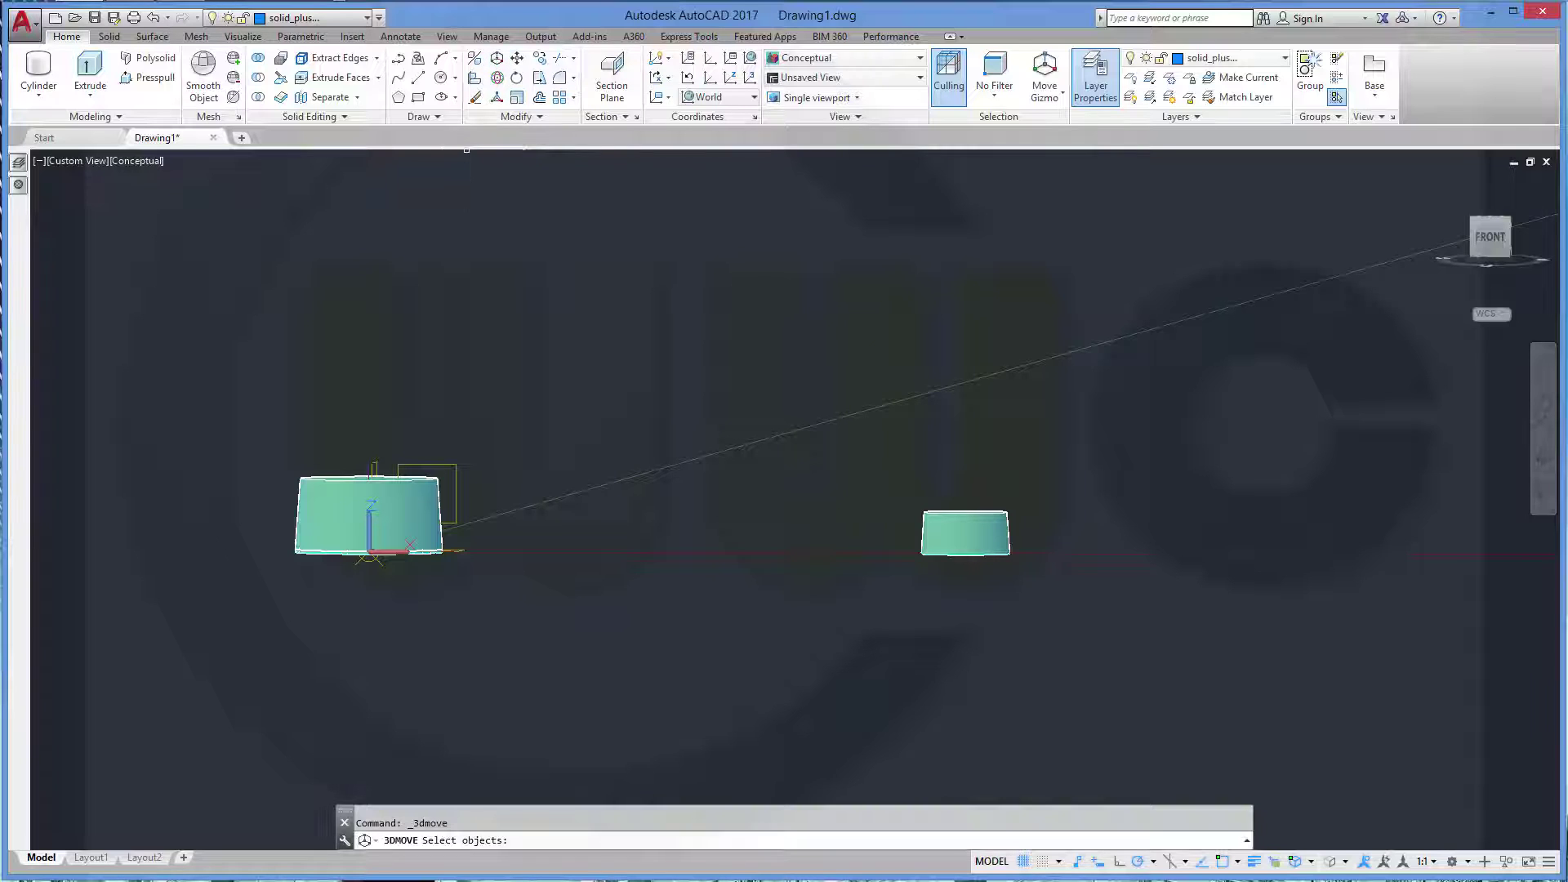
pyautogui.click(980, 535)
pyautogui.press('Return')
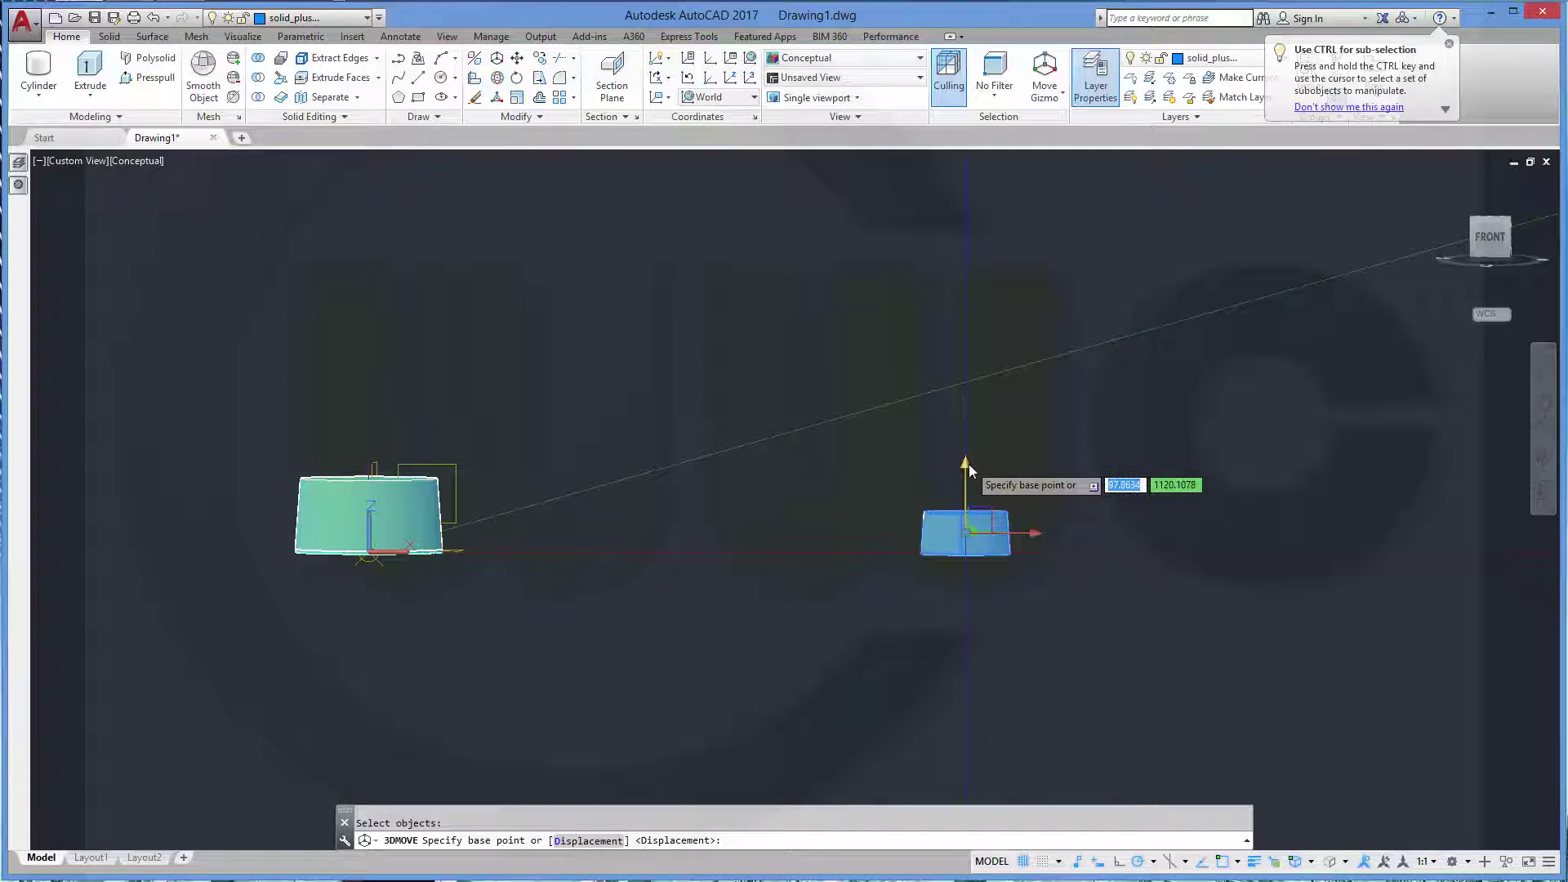
pyautogui.click(966, 532)
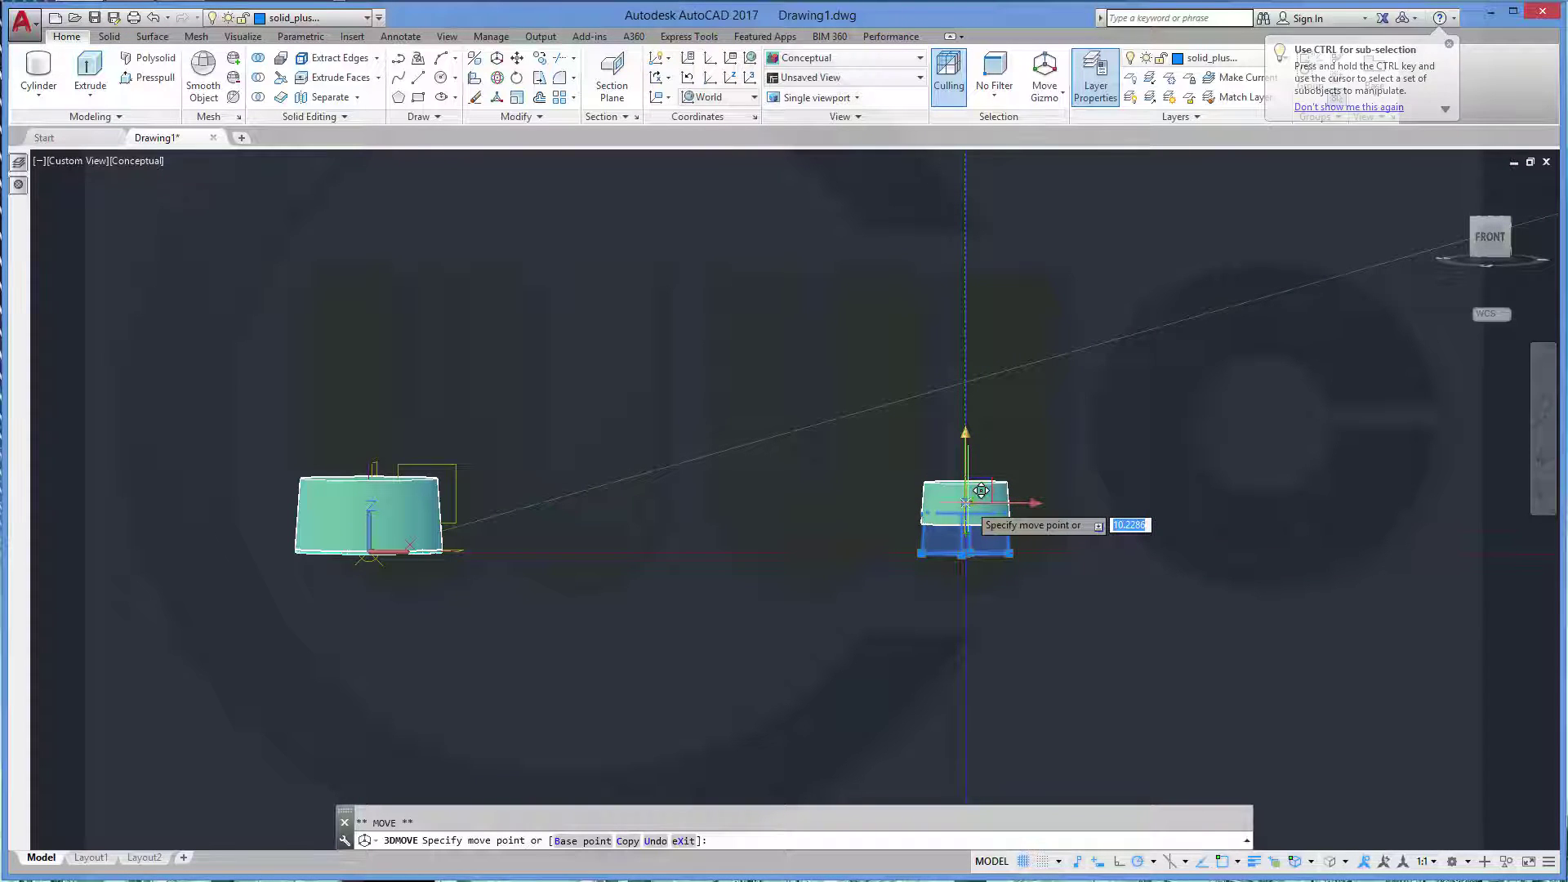
pyautogui.write('1')
pyautogui.press('Return')
pyautogui.scroll(3, 925, 646)
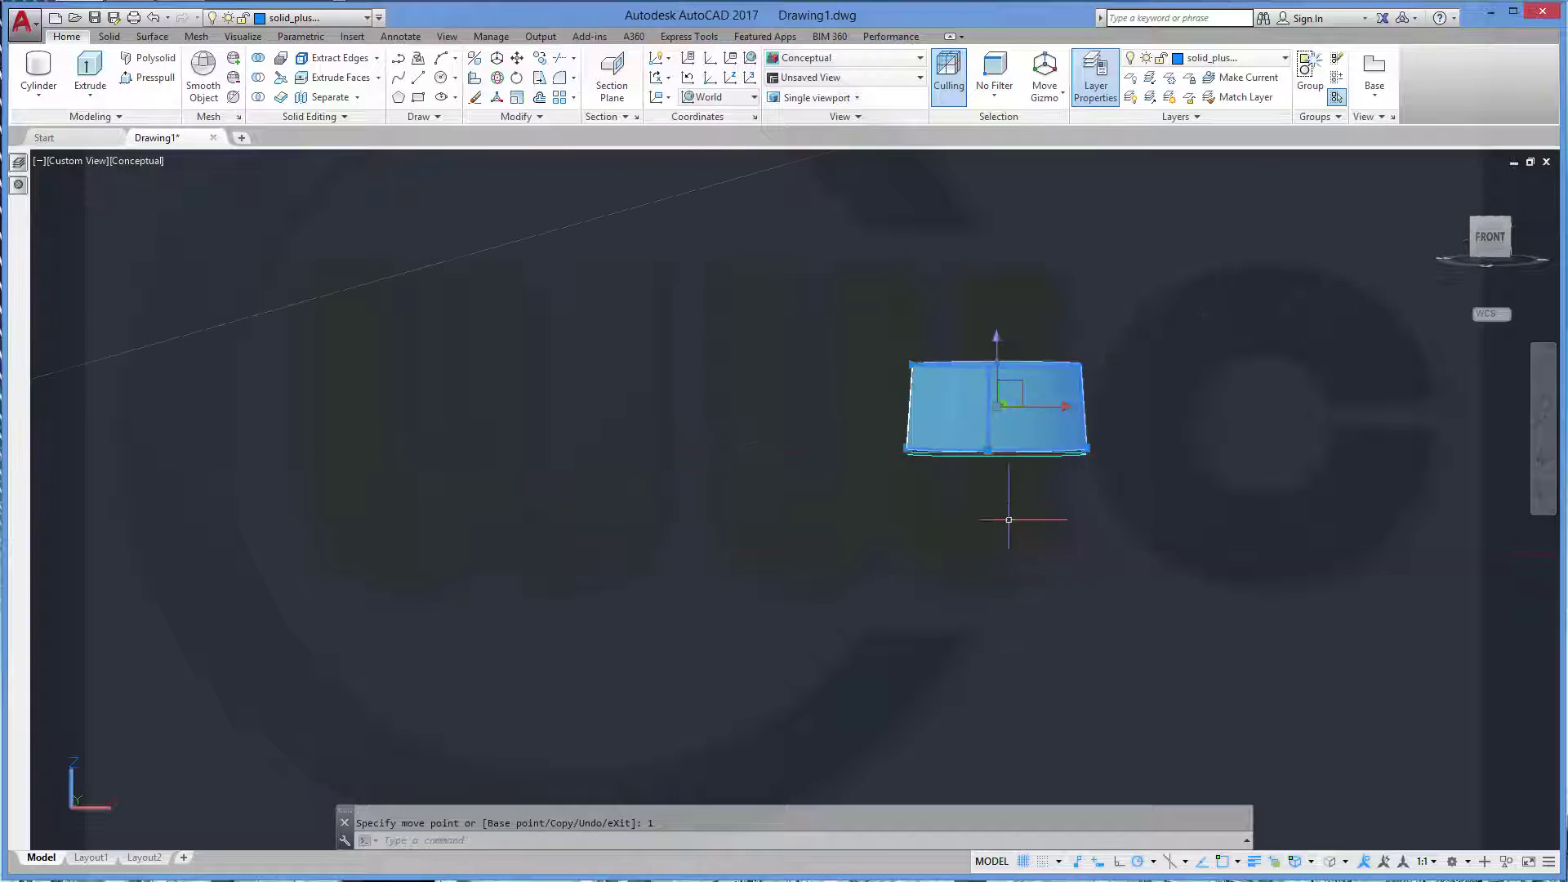
pyautogui.press('Escape')
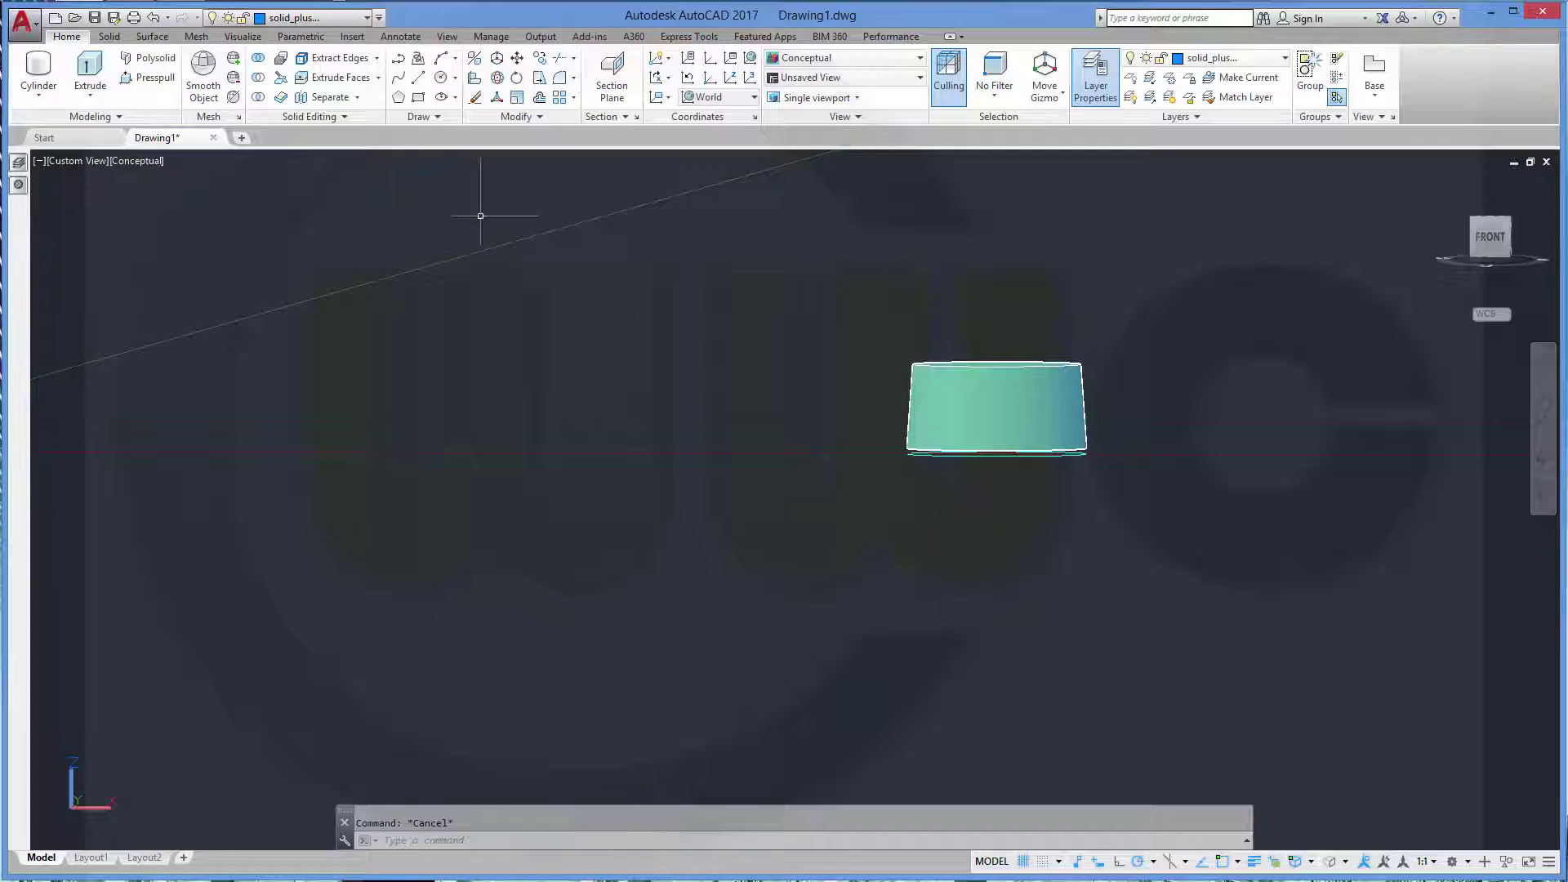
# Start extruding the right boss's bottom circle, then cancel the extrusion
pyautogui.click(90, 67)
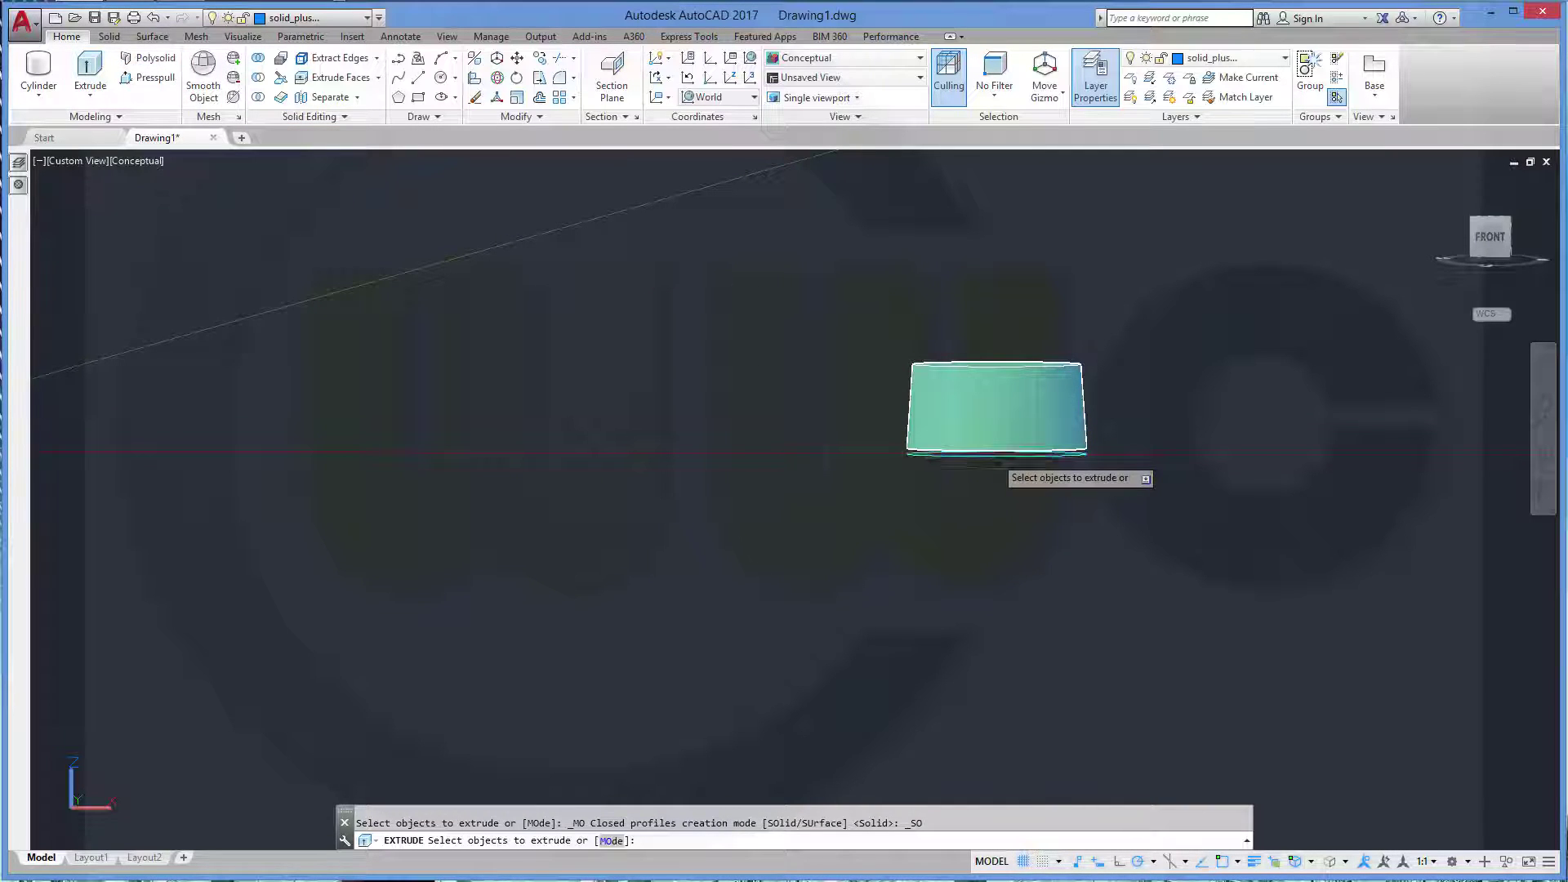
pyautogui.click(995, 455)
pyautogui.rightClick(792, 461)
pyautogui.click(838, 472)
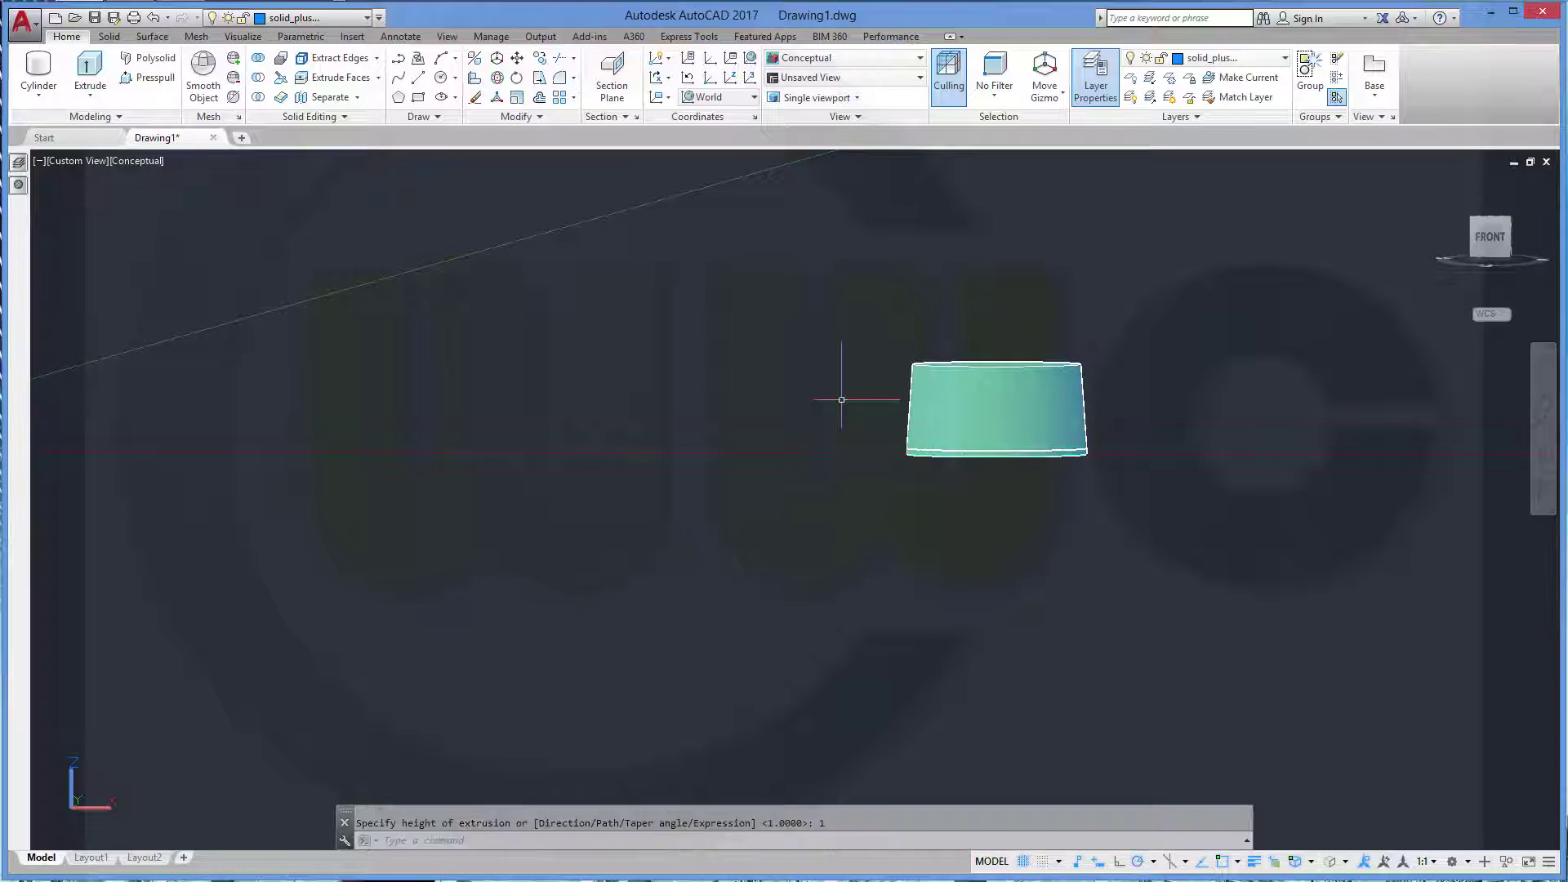
pyautogui.press('Escape')
pyautogui.scroll(-5, 662, 441)
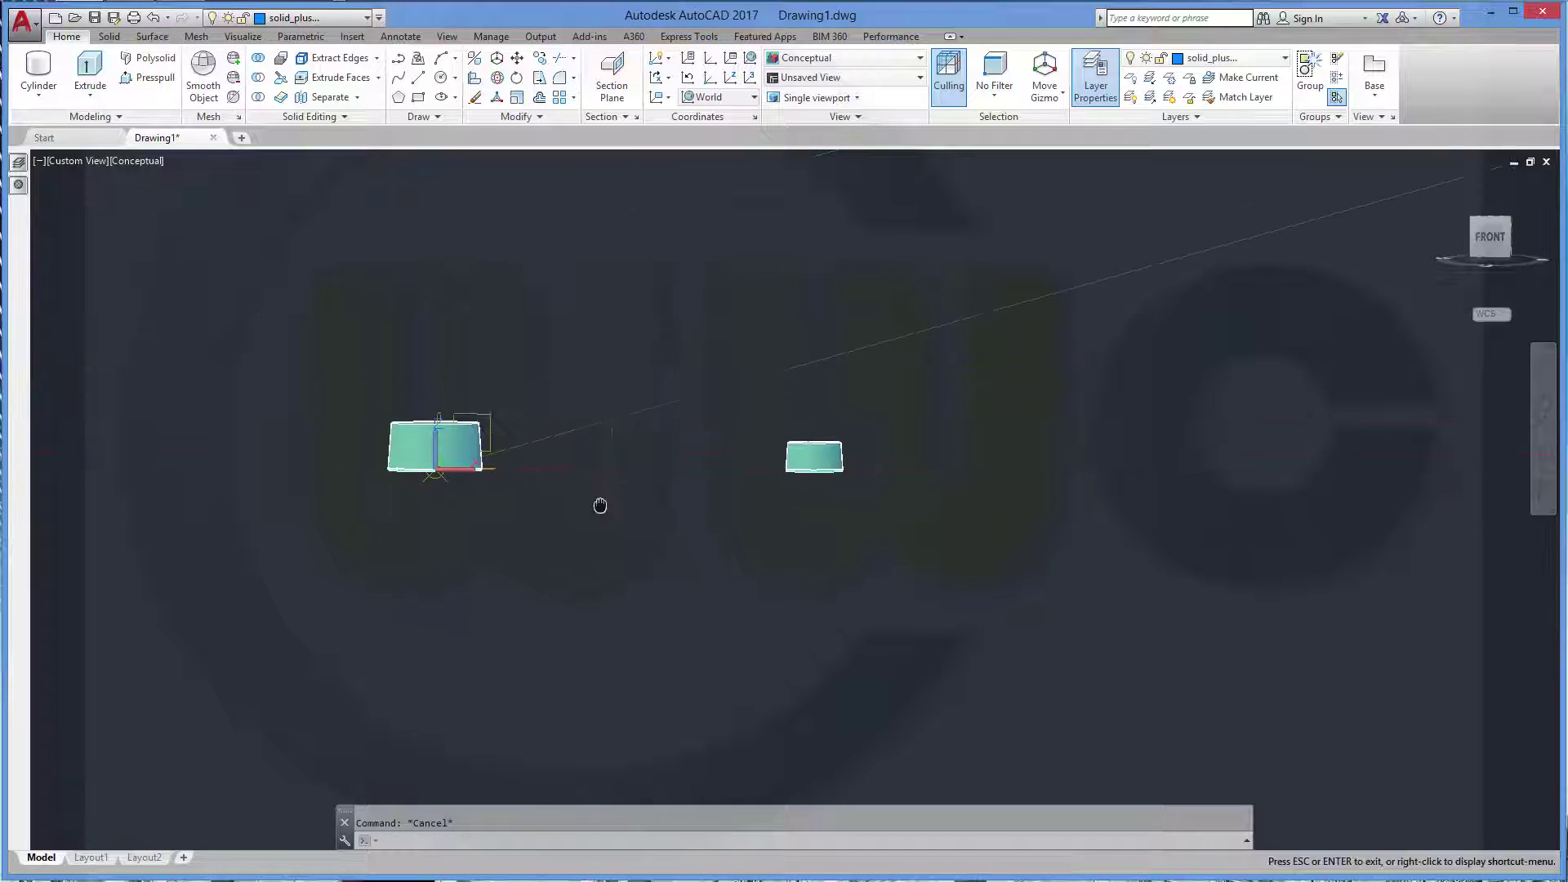
pyautogui.scroll(3, 599, 504)
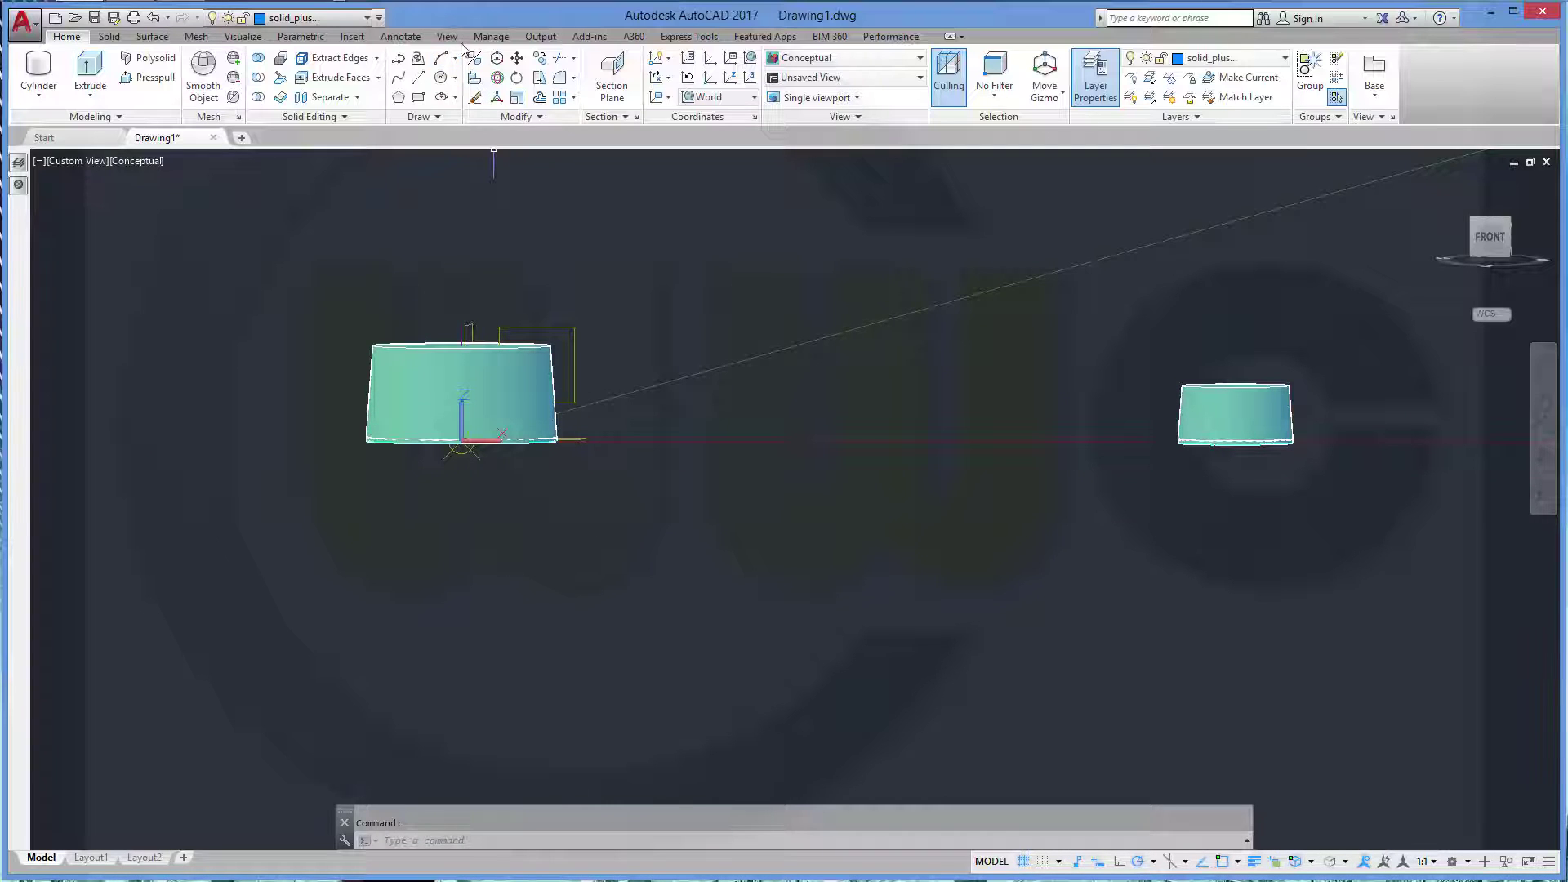
# Union the left boss with the slab beneath it
pyautogui.click(259, 65)
pyautogui.click(406, 378)
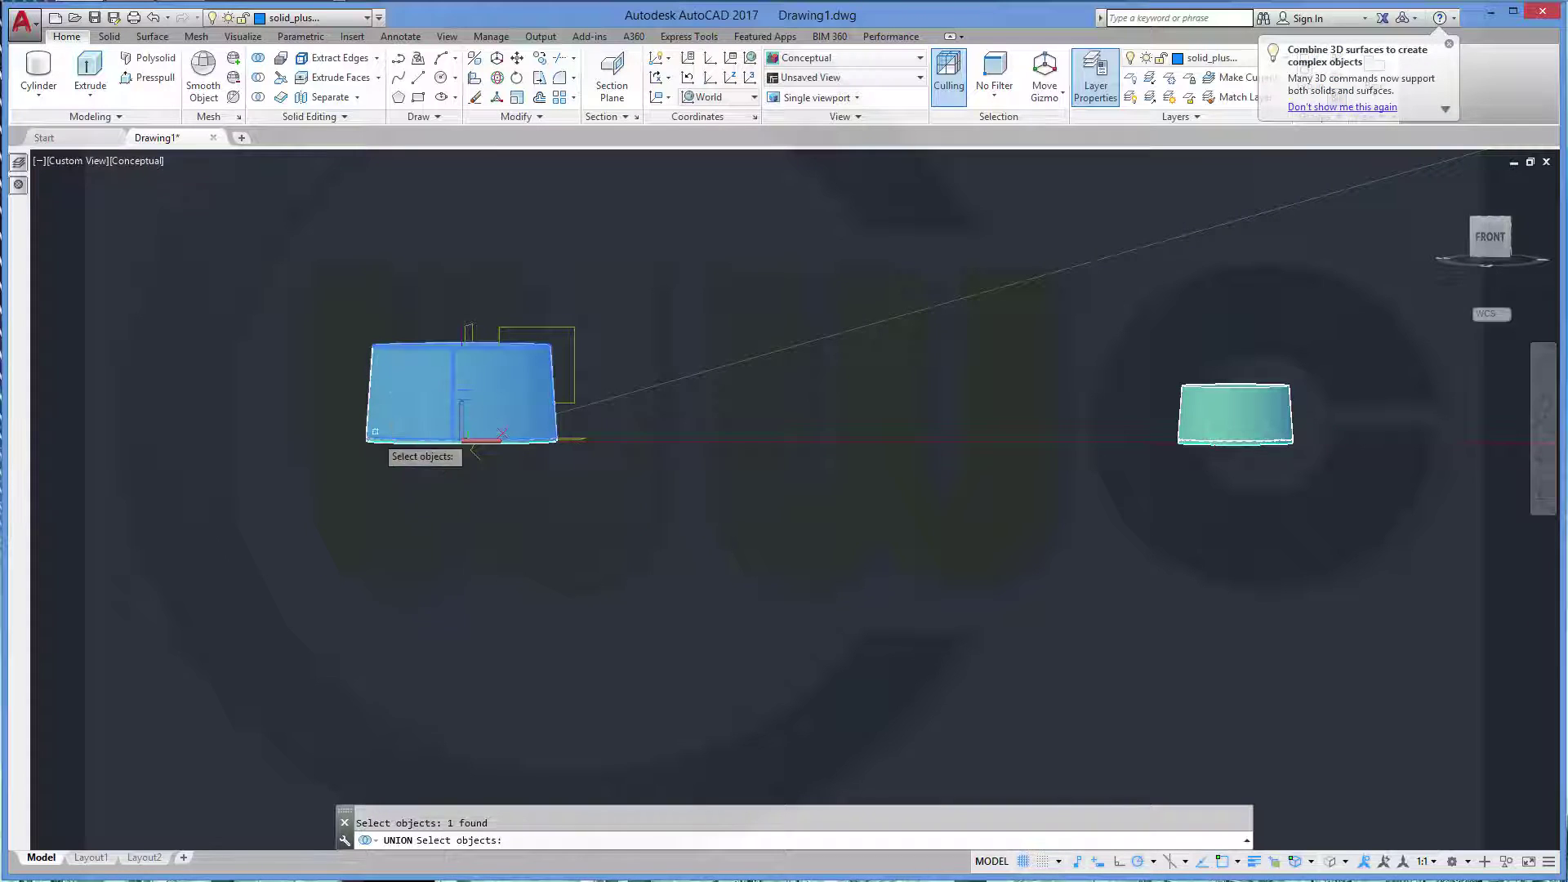
pyautogui.scroll(5, 405, 482)
pyautogui.click(361, 311)
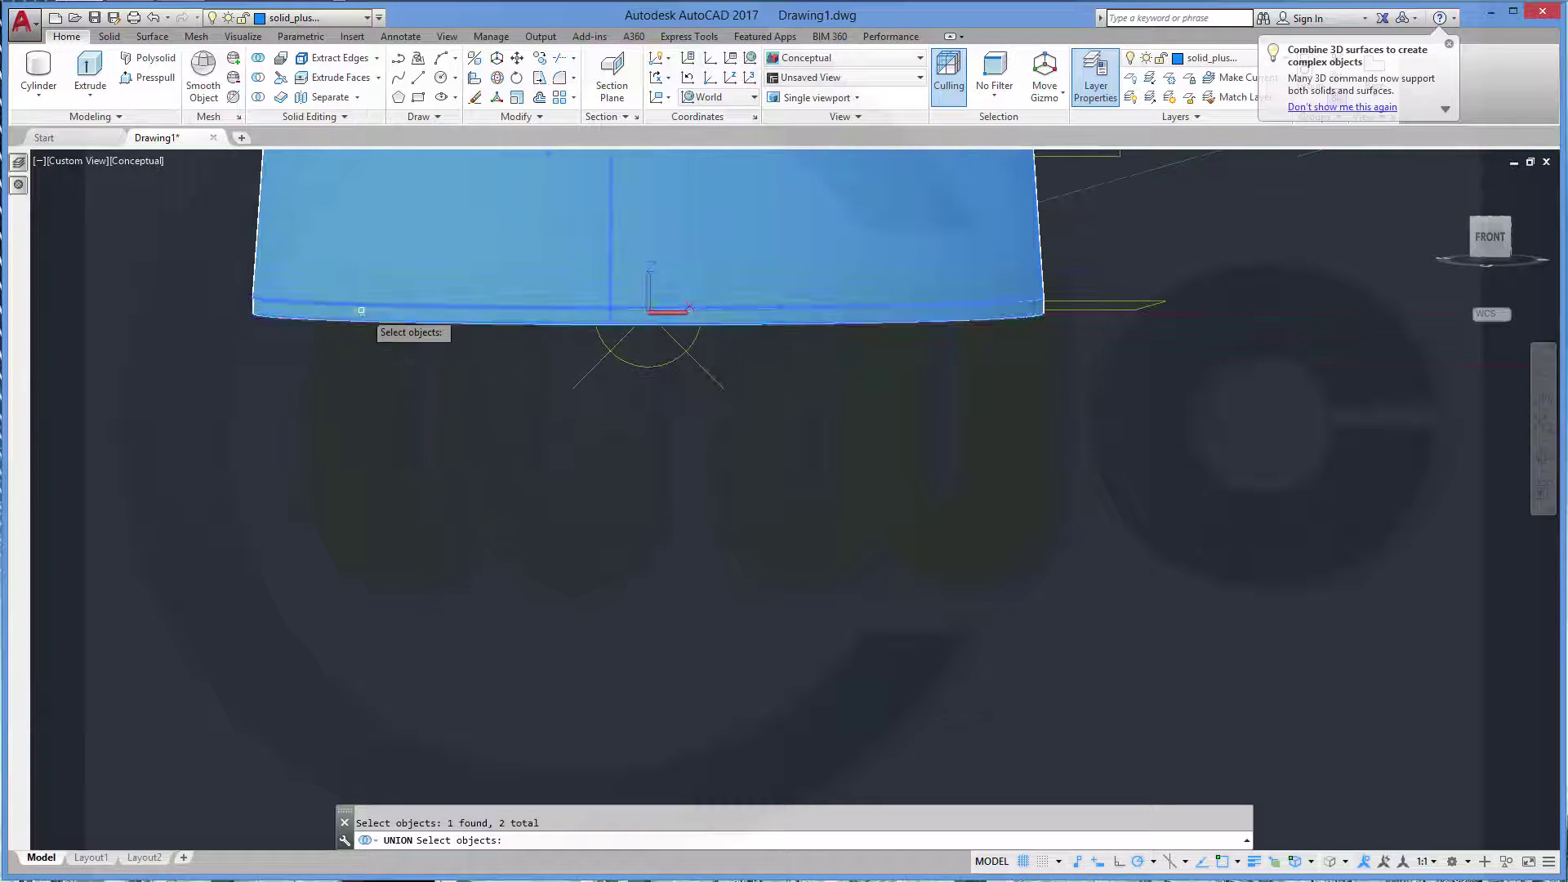
pyautogui.press('Return')
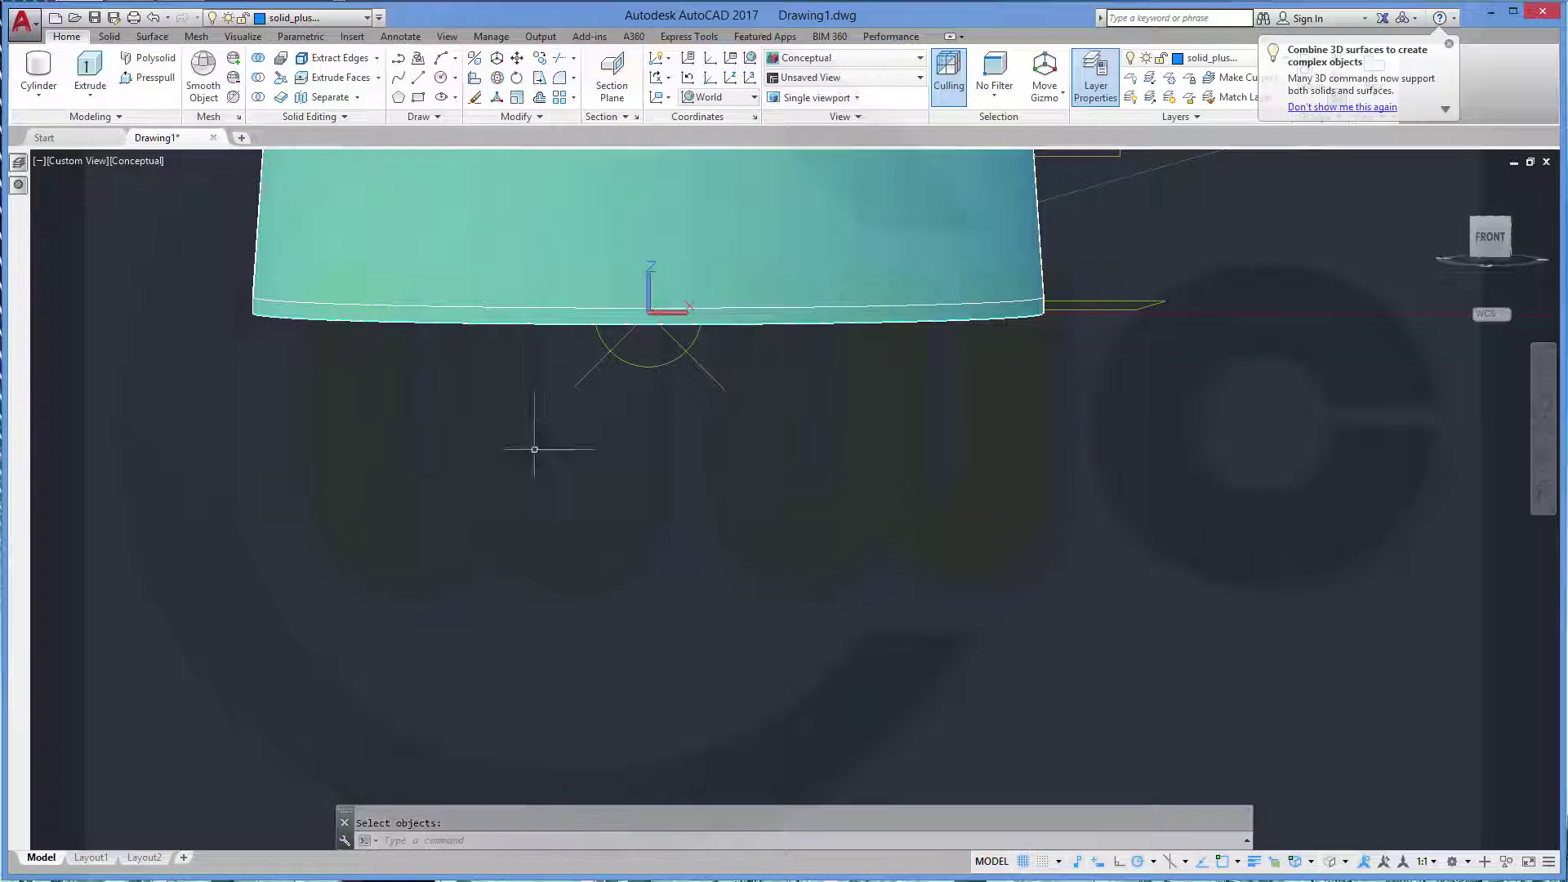
pyautogui.scroll(-3, 1409, 478)
pyautogui.scroll(-2, 1409, 477)
pyautogui.moveTo(1409, 478)
pyautogui.mouseDown(button='middle')
pyautogui.moveTo(506, 441)
pyautogui.moveTo(390, 482)
pyautogui.mouseUp(button='middle')
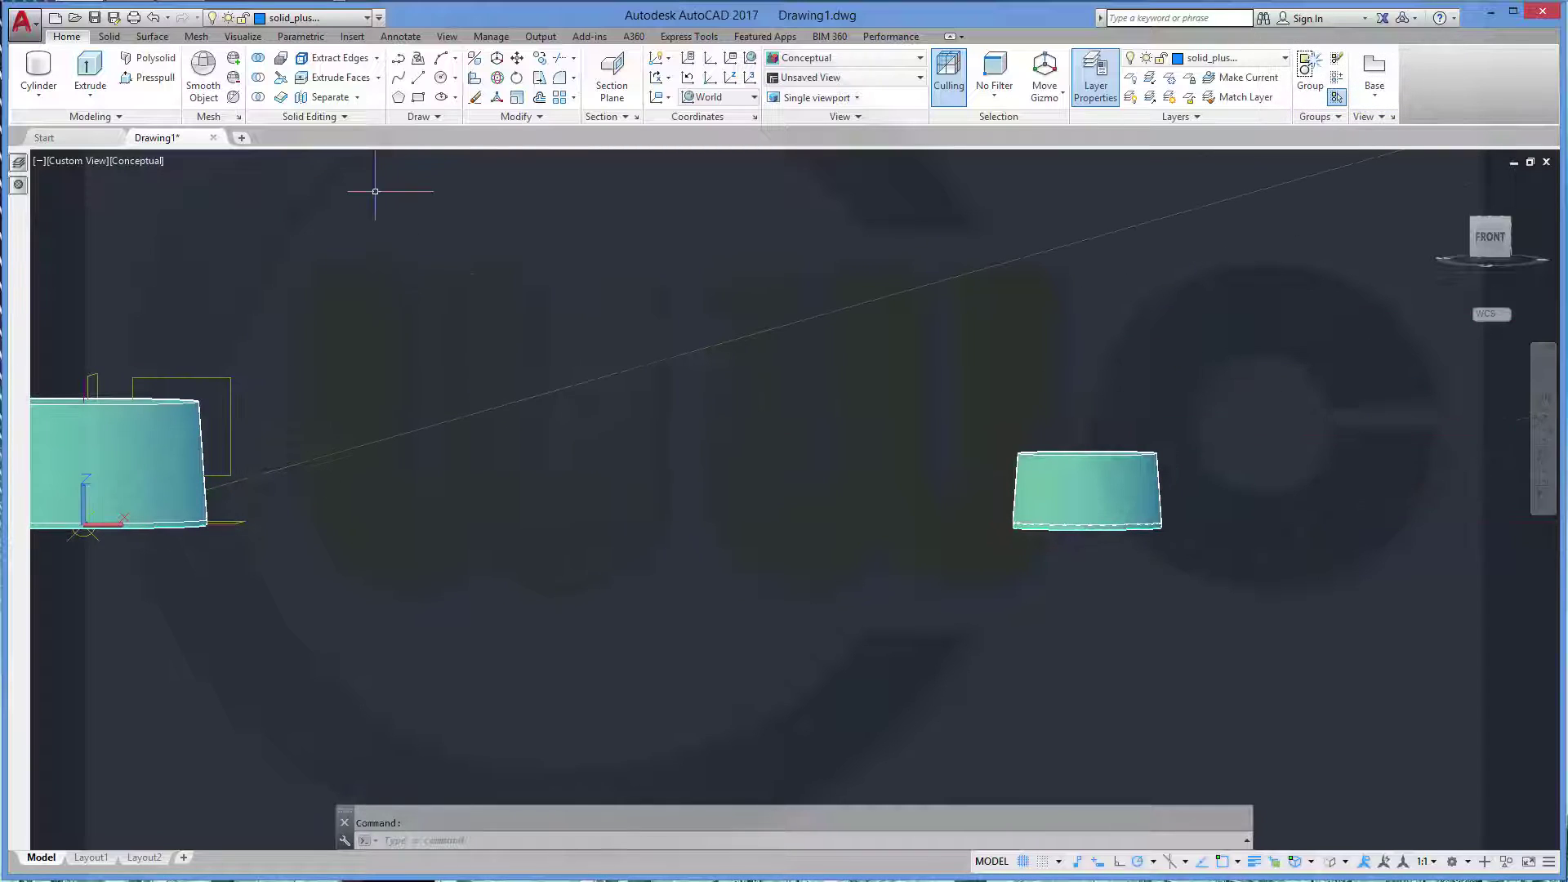
# Union the right boss with its slab, then orbit to view both bosses
pyautogui.click(258, 62)
pyautogui.scroll(4, 850, 582)
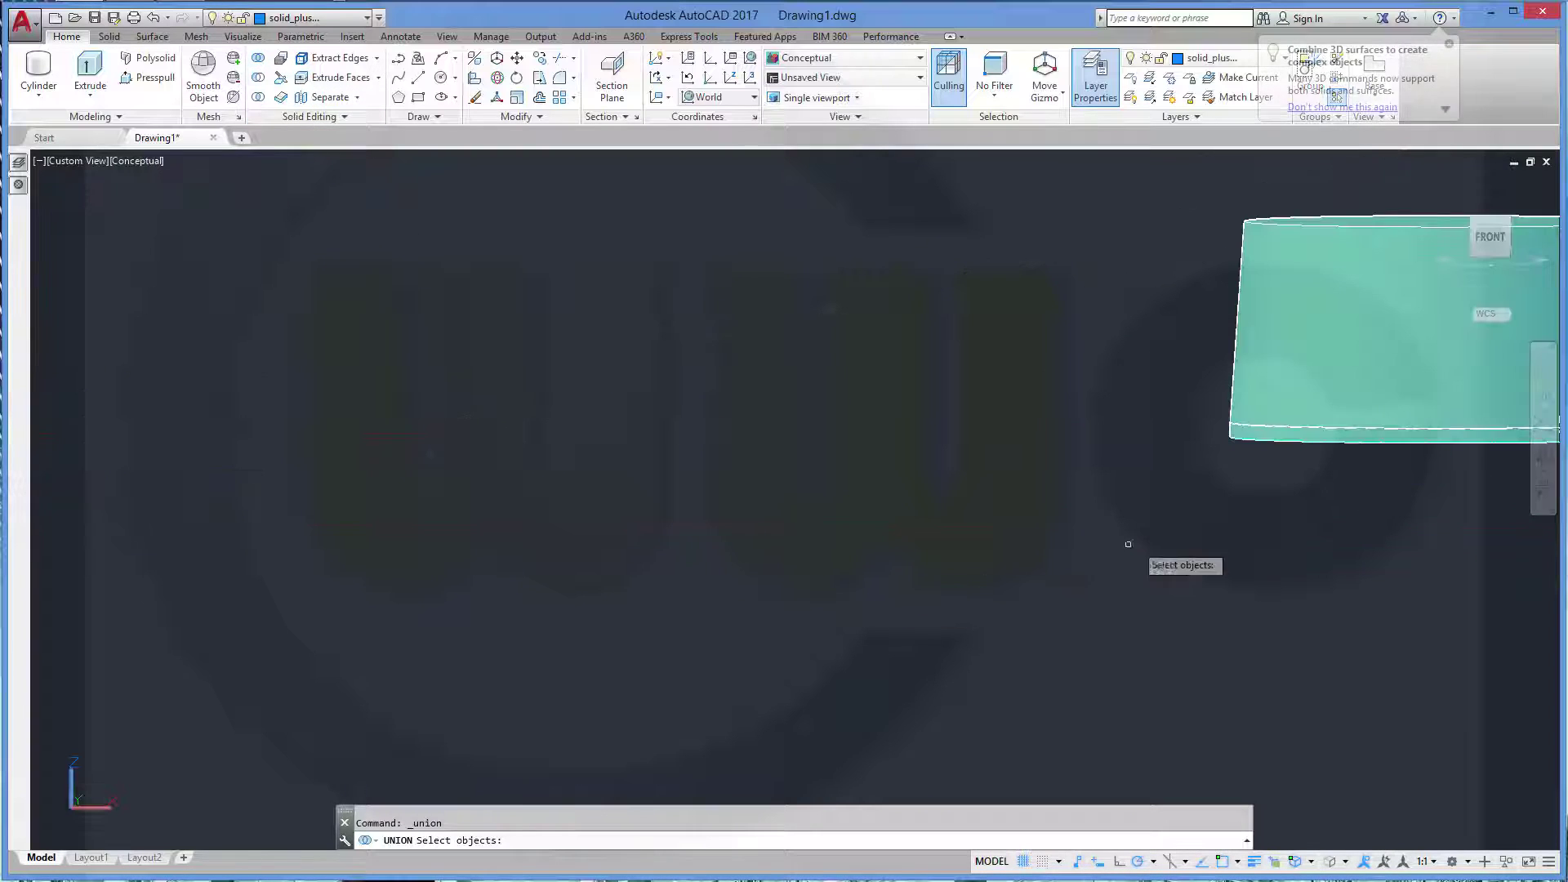
pyautogui.click(1357, 369)
pyautogui.click(1341, 439)
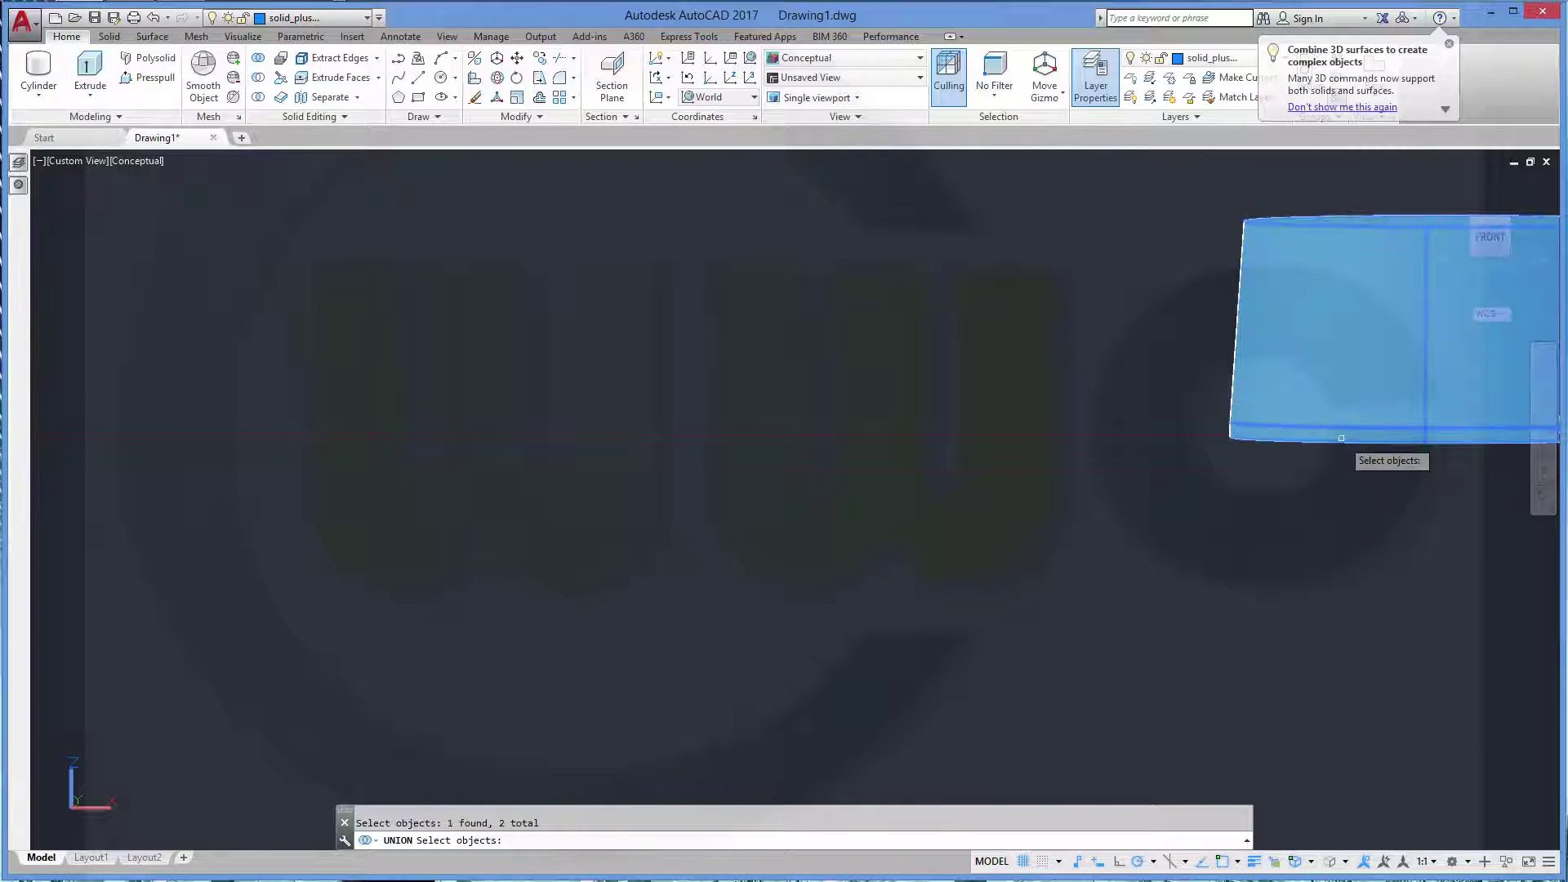
pyautogui.press('Return')
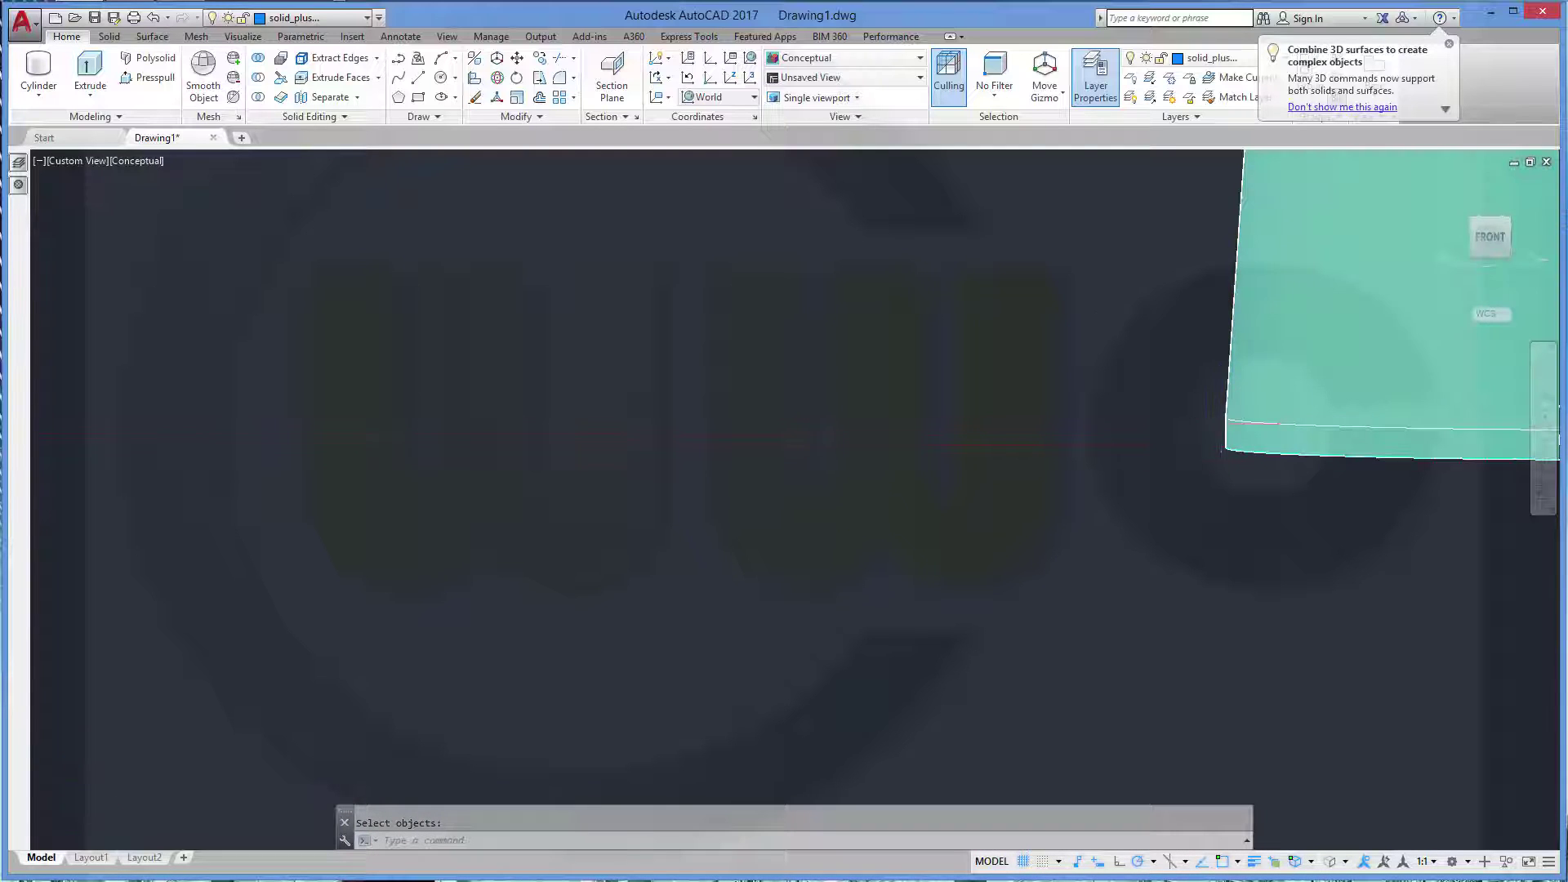
pyautogui.scroll(-5, 1208, 409)
pyautogui.moveTo(1208, 409); pyautogui.dragTo(939, 431, button='middle')
pyautogui.scroll(3, 763, 446)
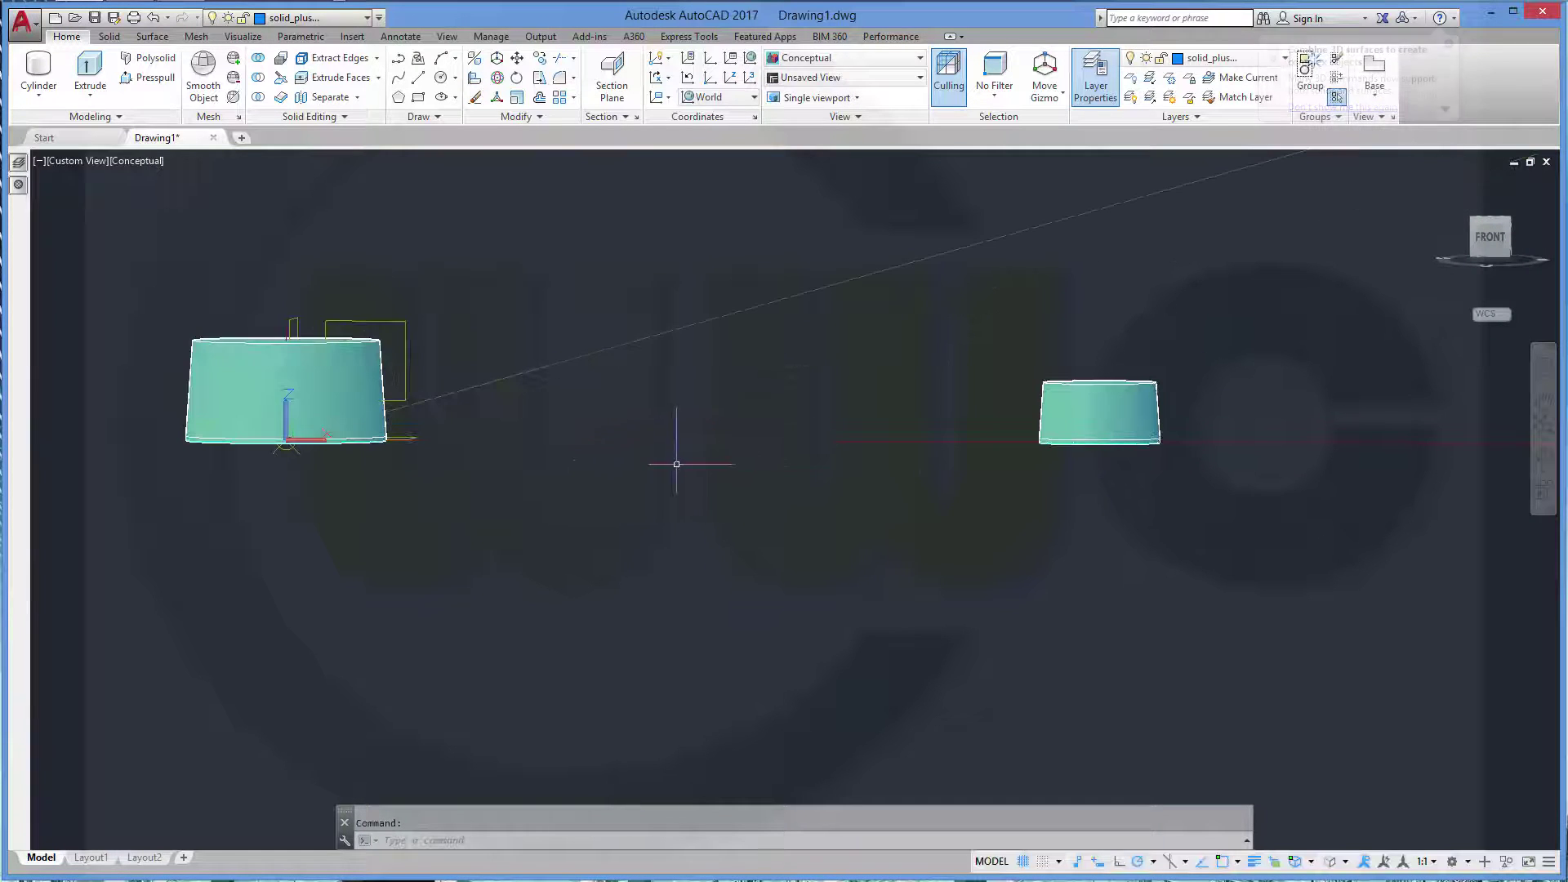
pyautogui.moveTo(591, 465); pyautogui.dragTo(693, 484, button='middle')
pyautogui.keyDown('shift'); pyautogui.moveTo(649, 354); pyautogui.dragTo(656, 323, button='middle'); pyautogui.keyUp('shift')
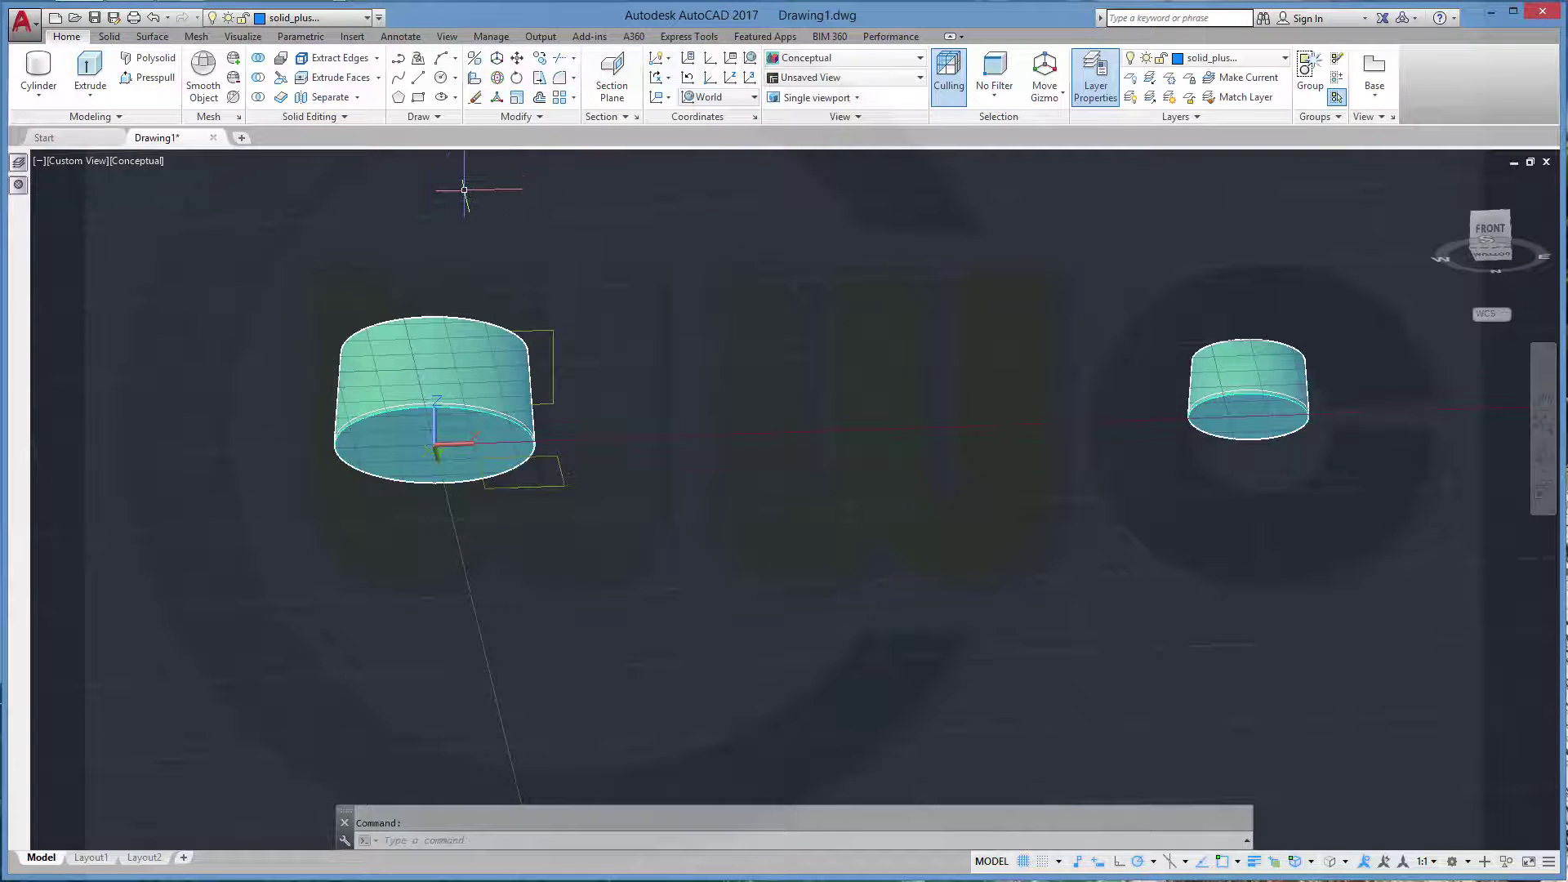
# MIRROR3D both bosses across a three-point base plane, keeping the source solids, then return to front view
pyautogui.click(474, 58)
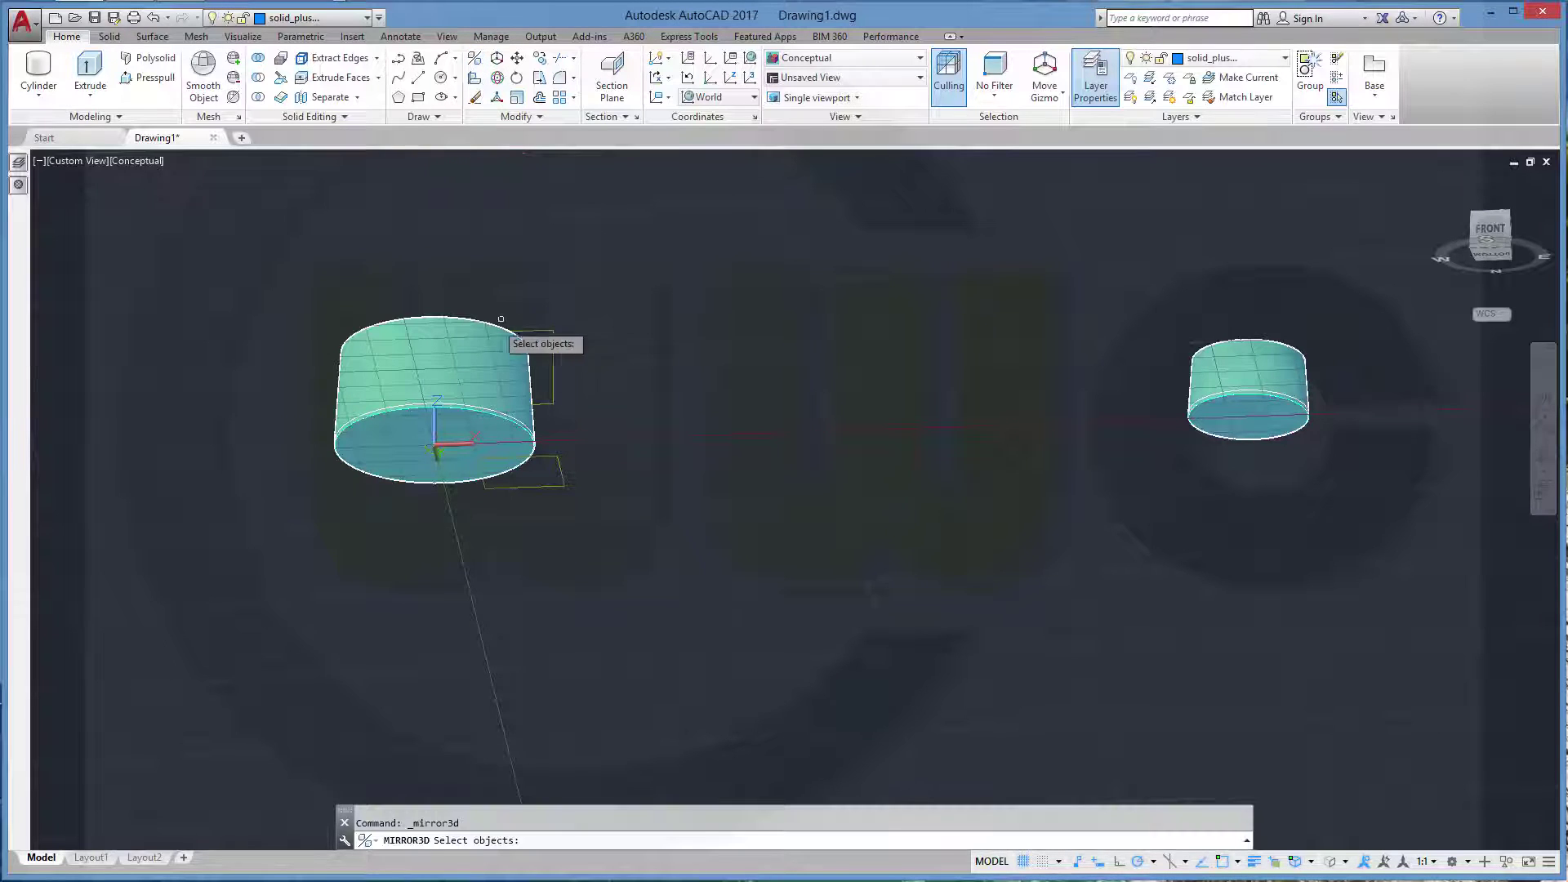
pyautogui.click(448, 346)
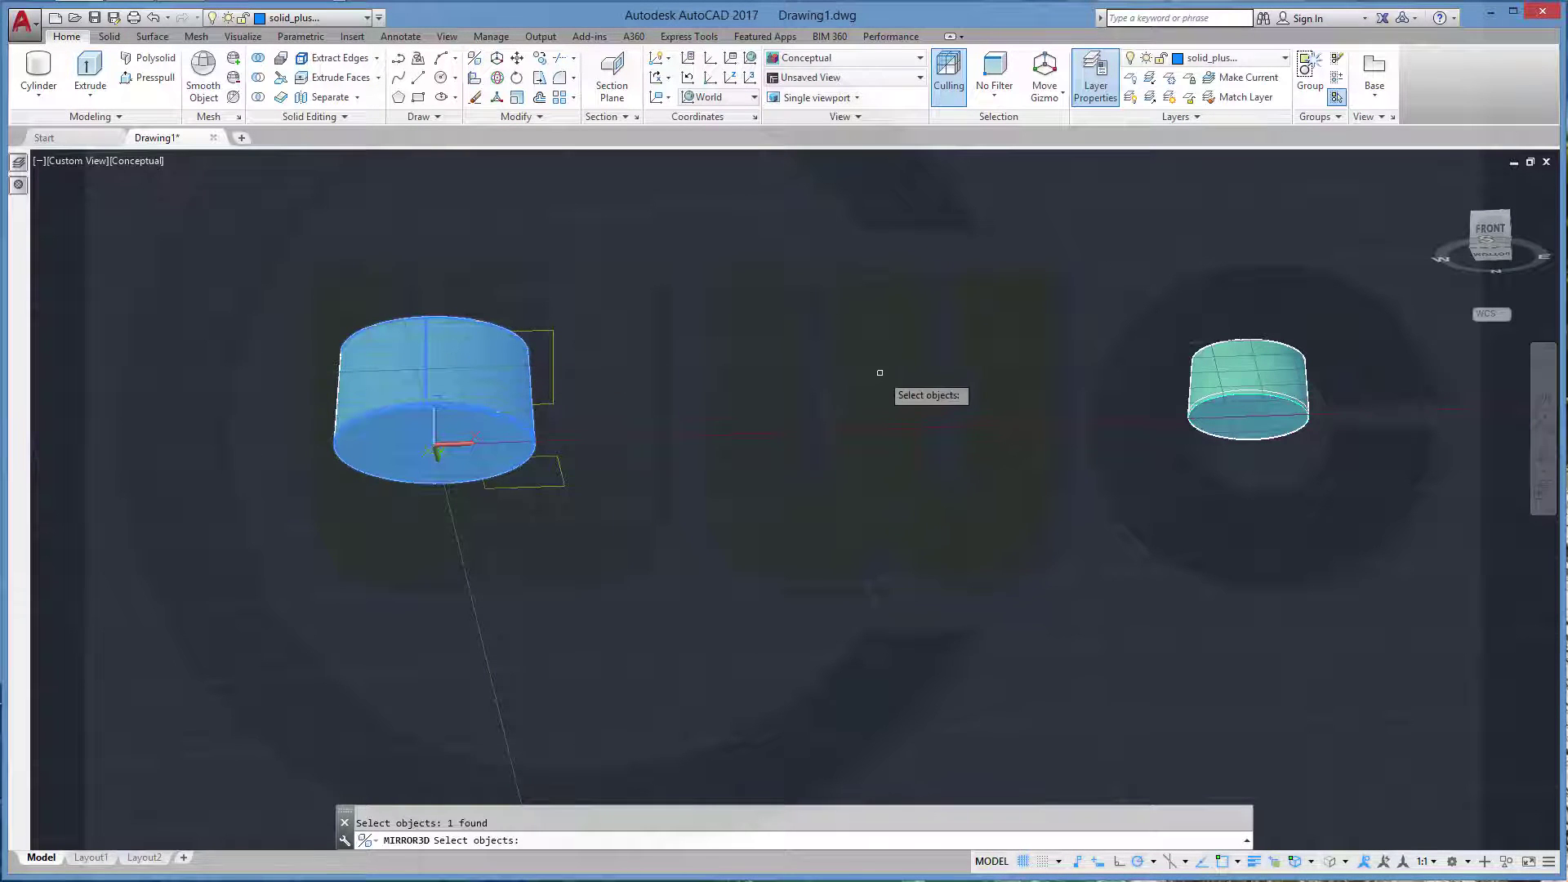
pyautogui.click(1272, 362)
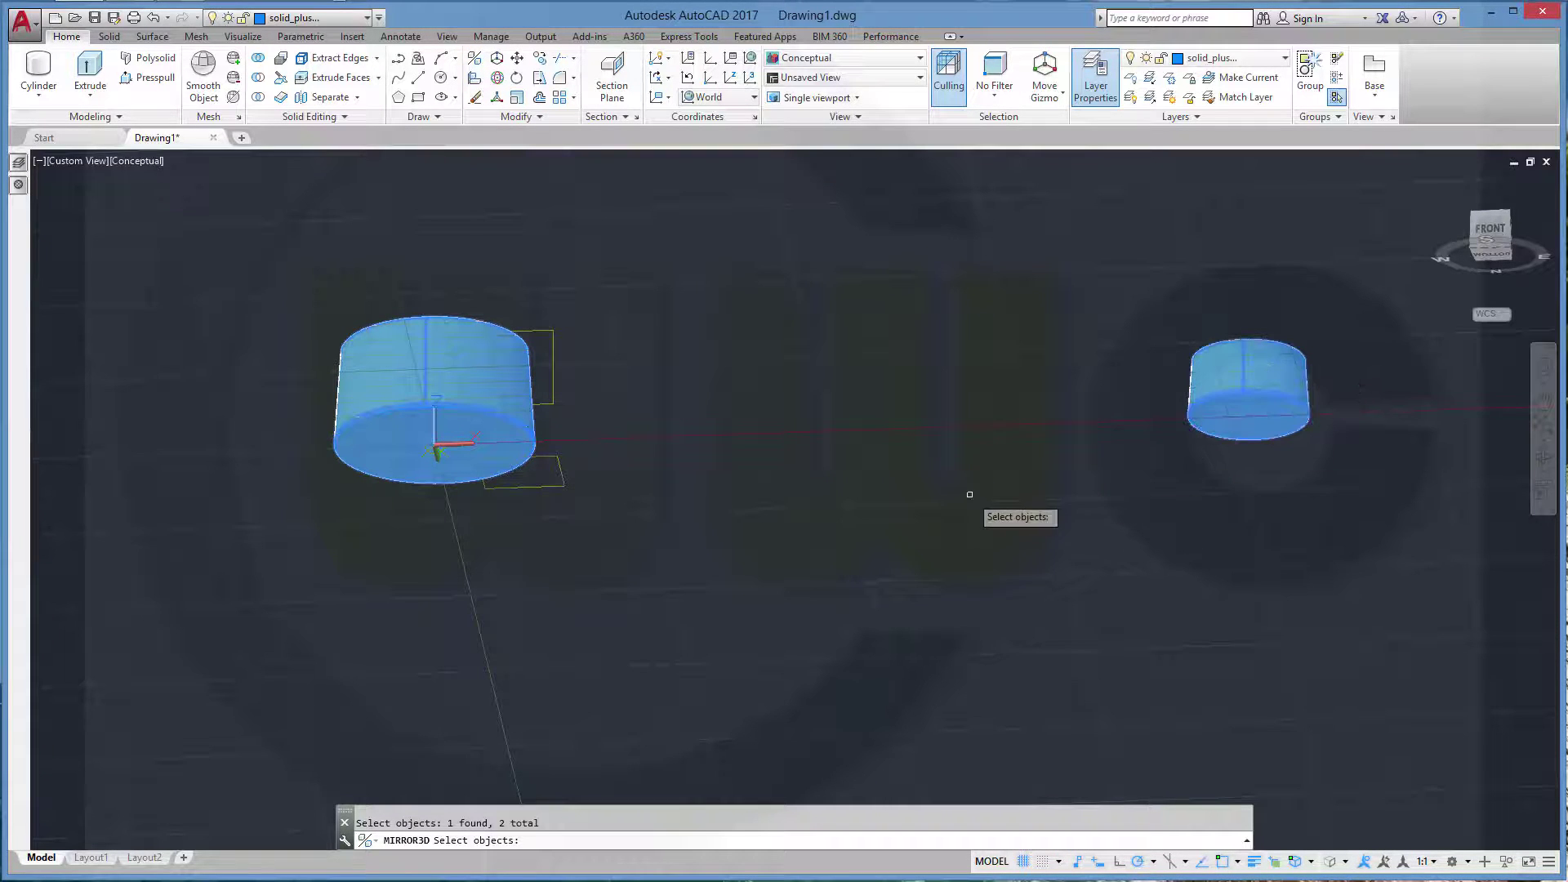
pyautogui.press('Return')
pyautogui.scroll(2, 593, 539)
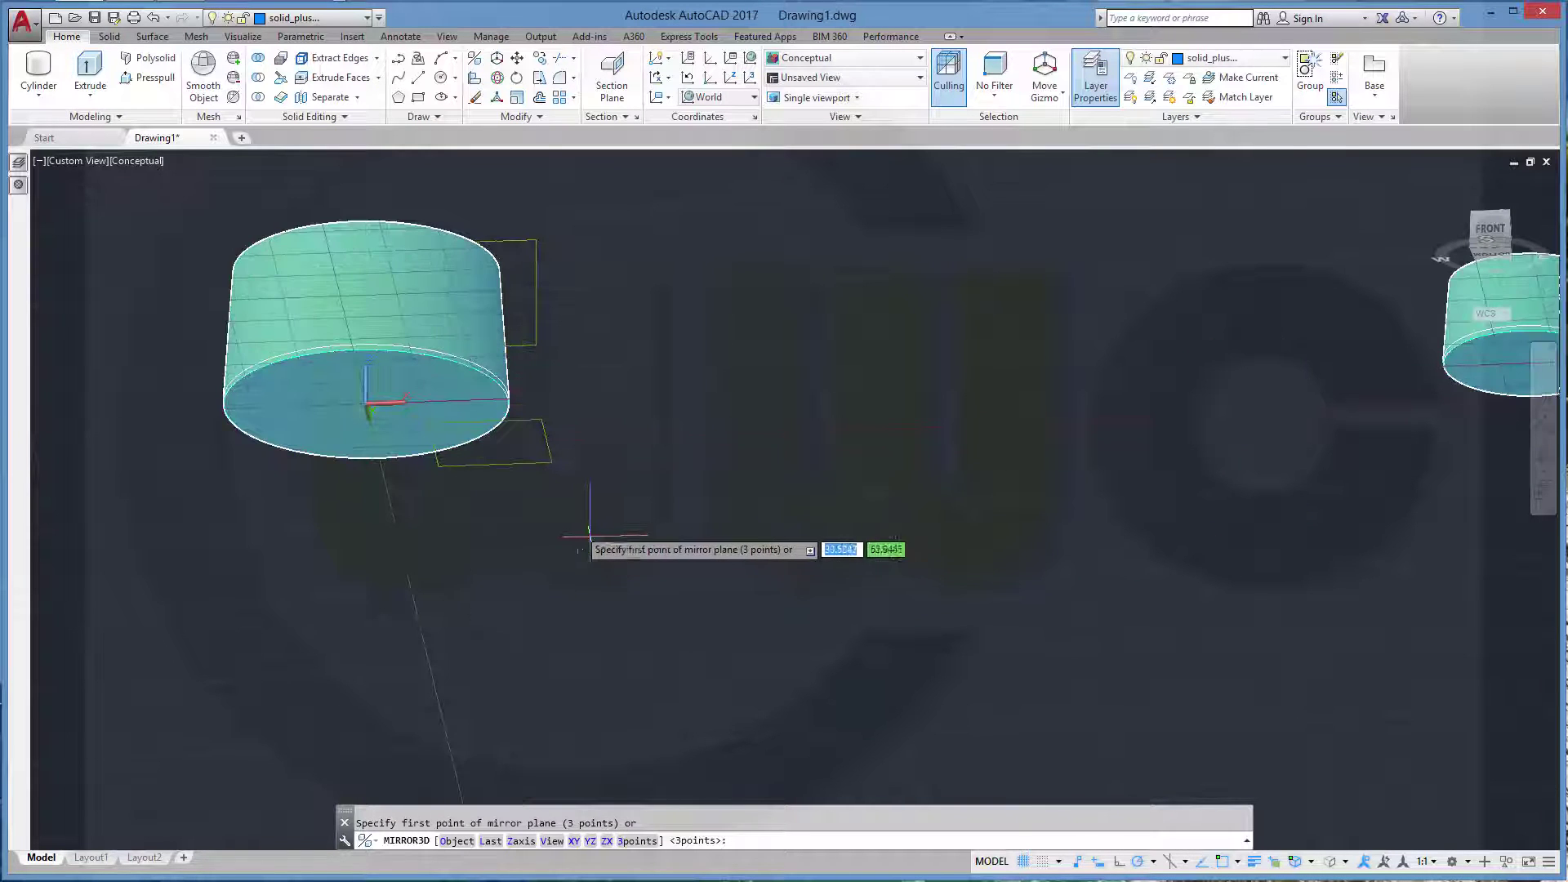
pyautogui.scroll(2, 556, 535)
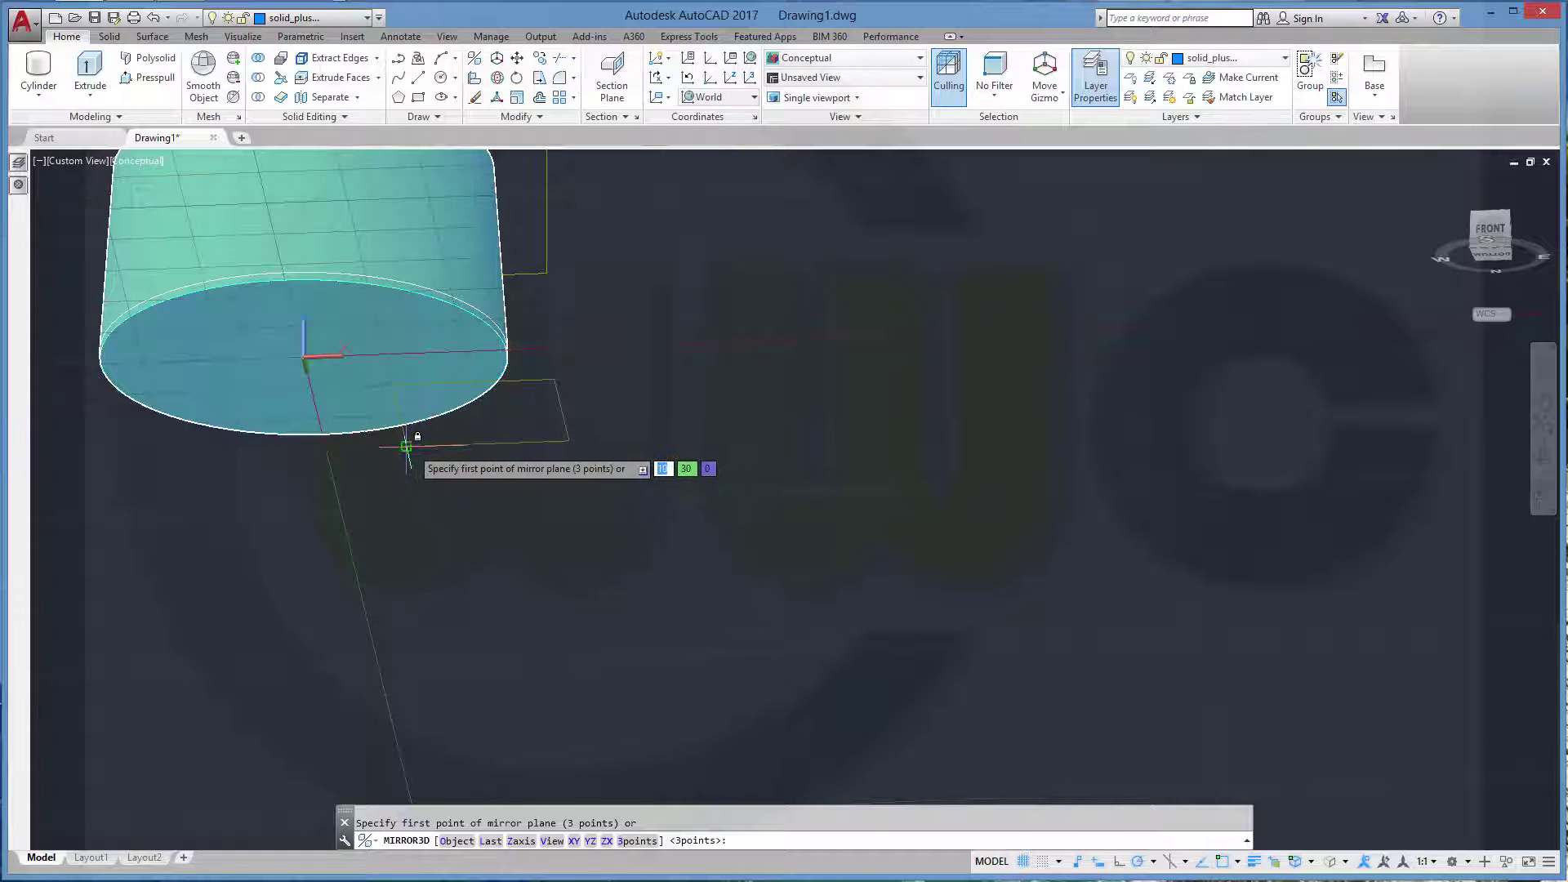
pyautogui.click(408, 448)
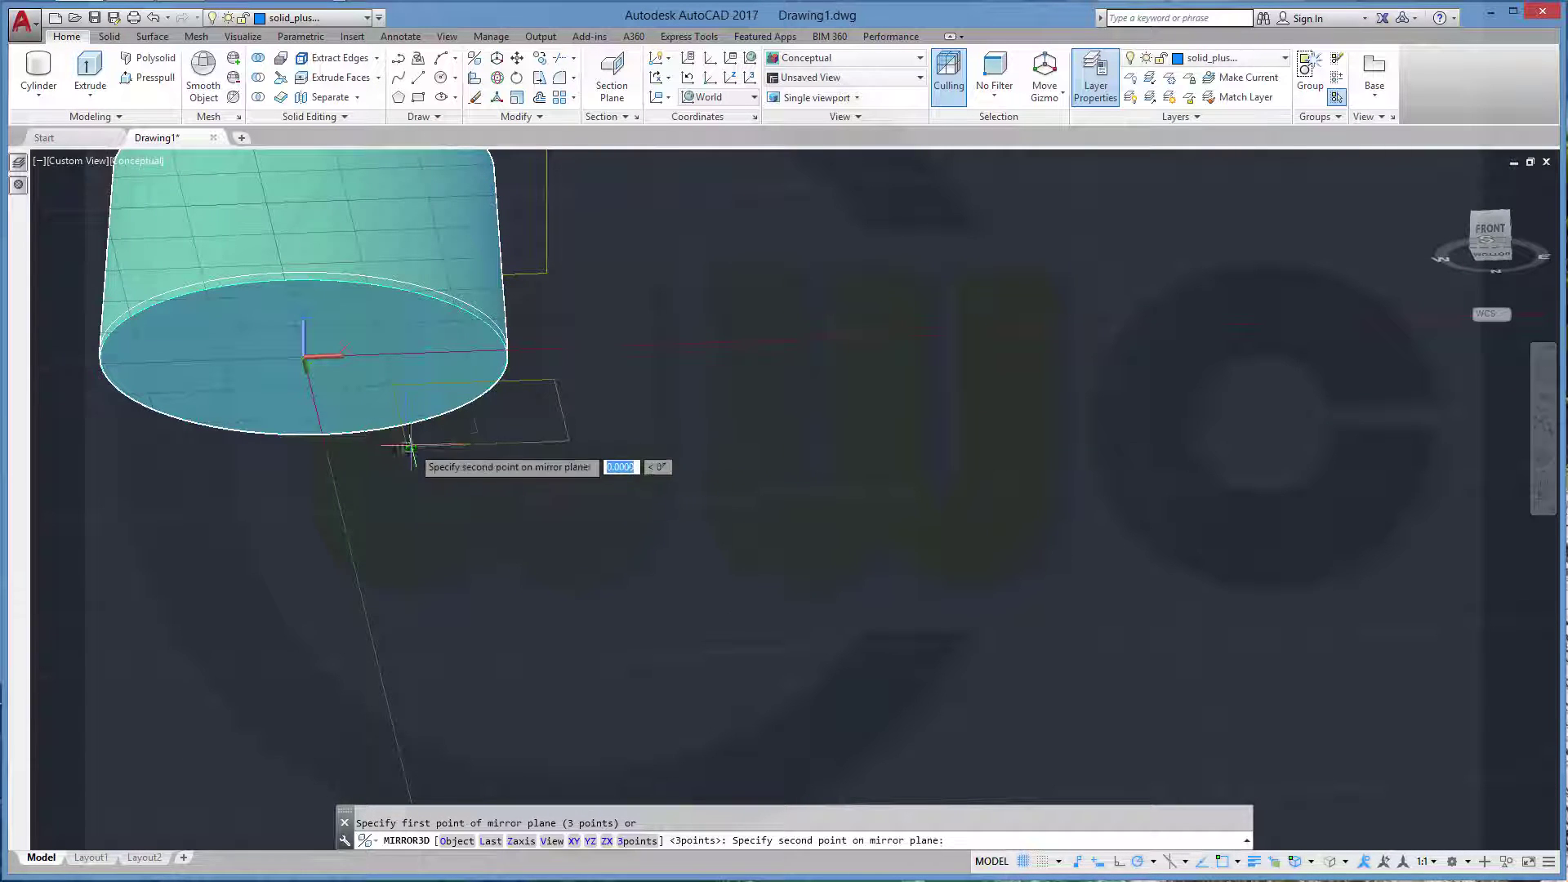
pyautogui.click(569, 441)
pyautogui.click(555, 380)
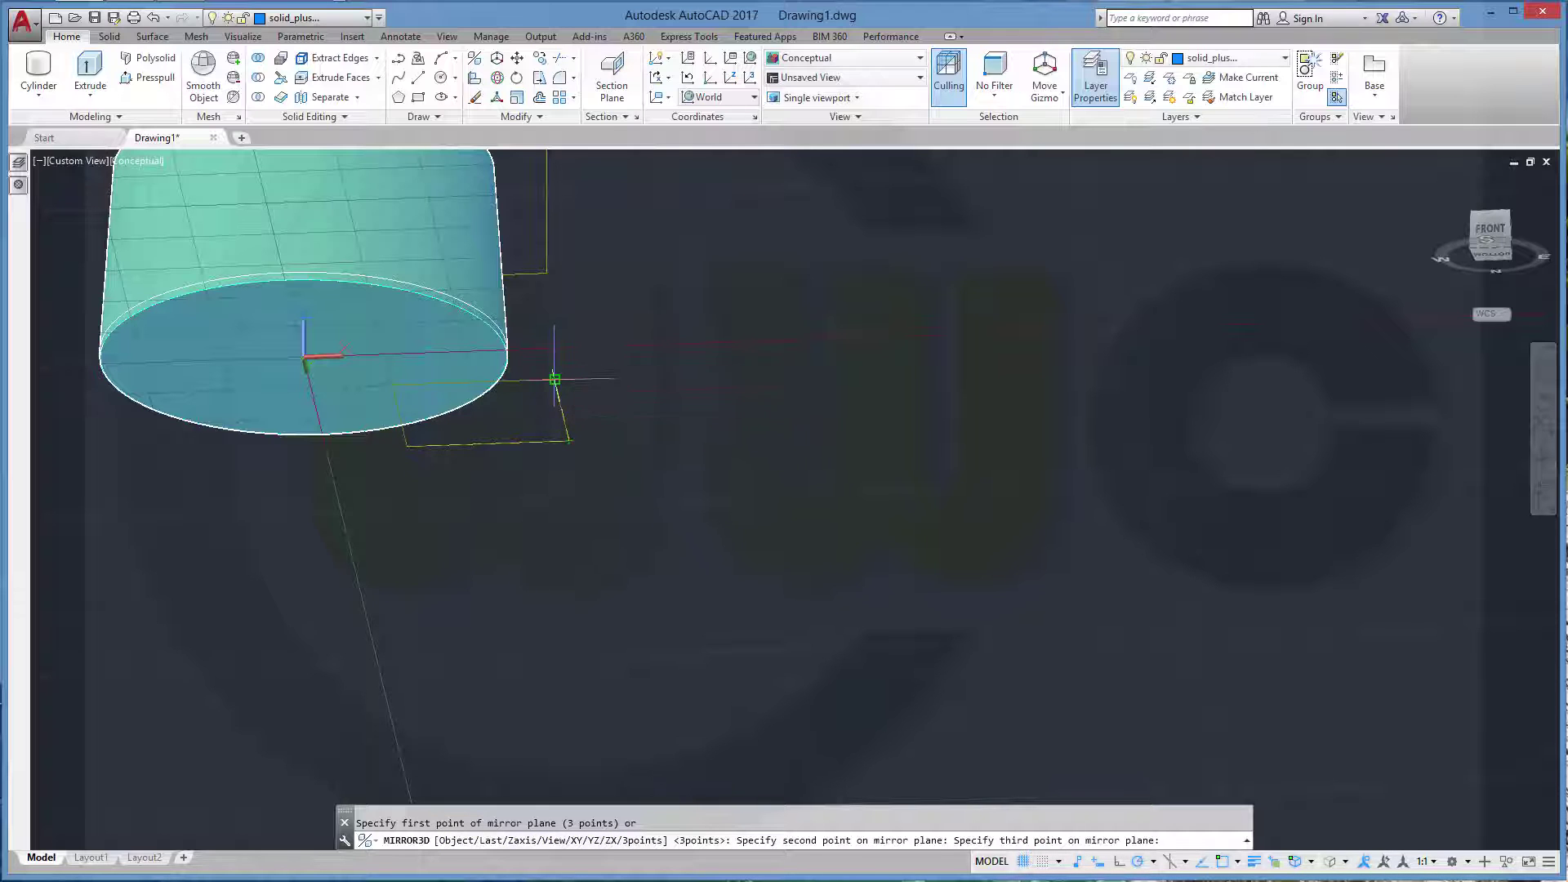
pyautogui.click(592, 434)
pyautogui.write('N')
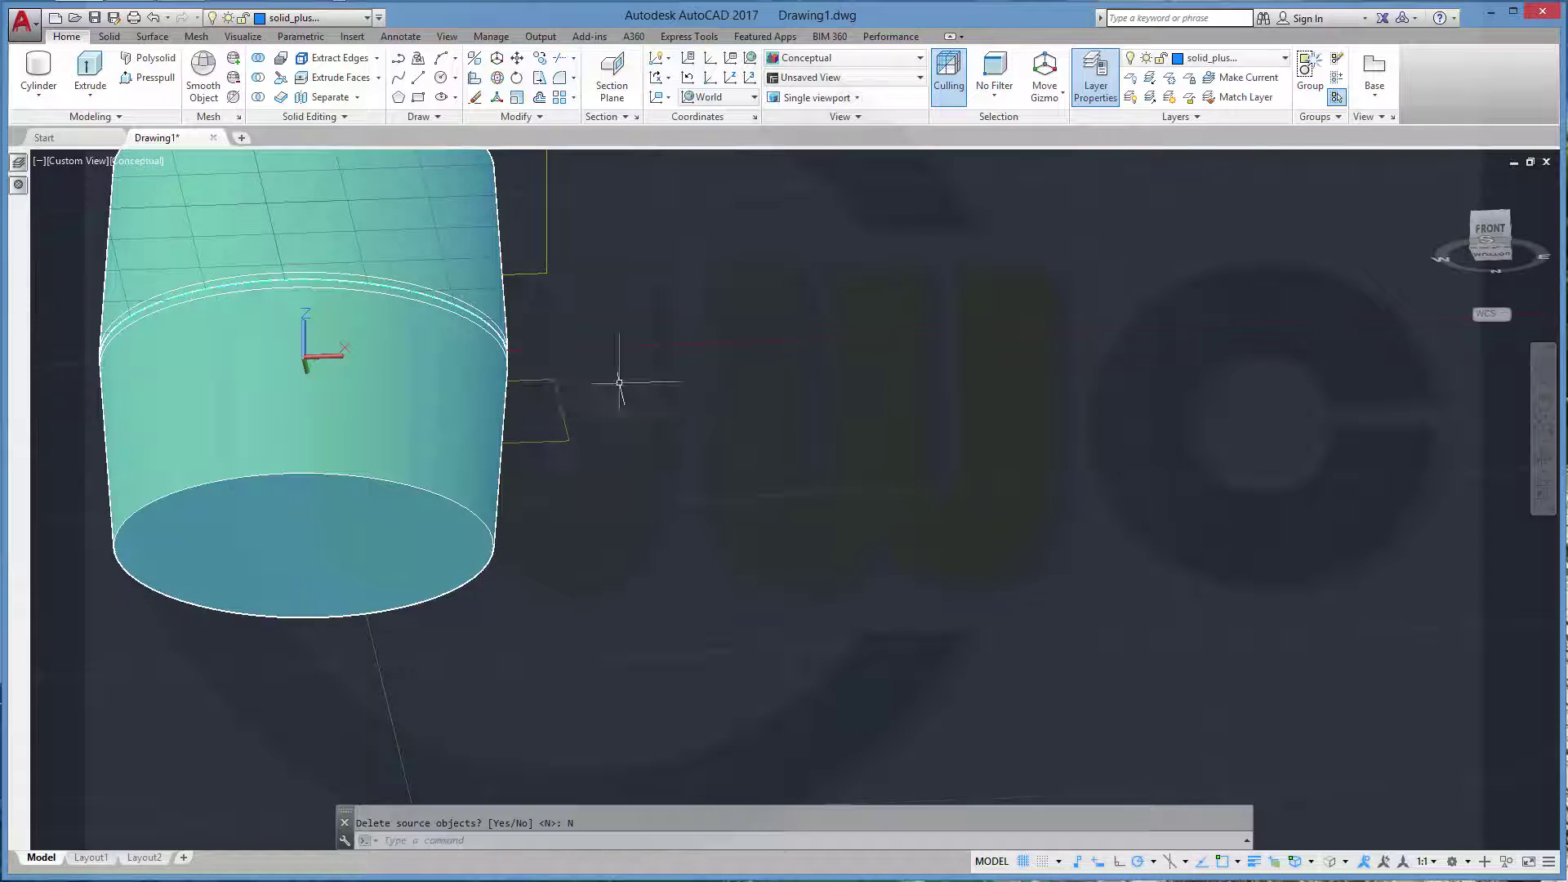
pyautogui.moveTo(582, 353); pyautogui.dragTo(529, 352, button='middle')
pyautogui.scroll(-3, 864, 393)
pyautogui.keyDown('shift'); pyautogui.moveTo(863, 393); pyautogui.dragTo(872, 463, button='middle'); pyautogui.keyUp('shift')
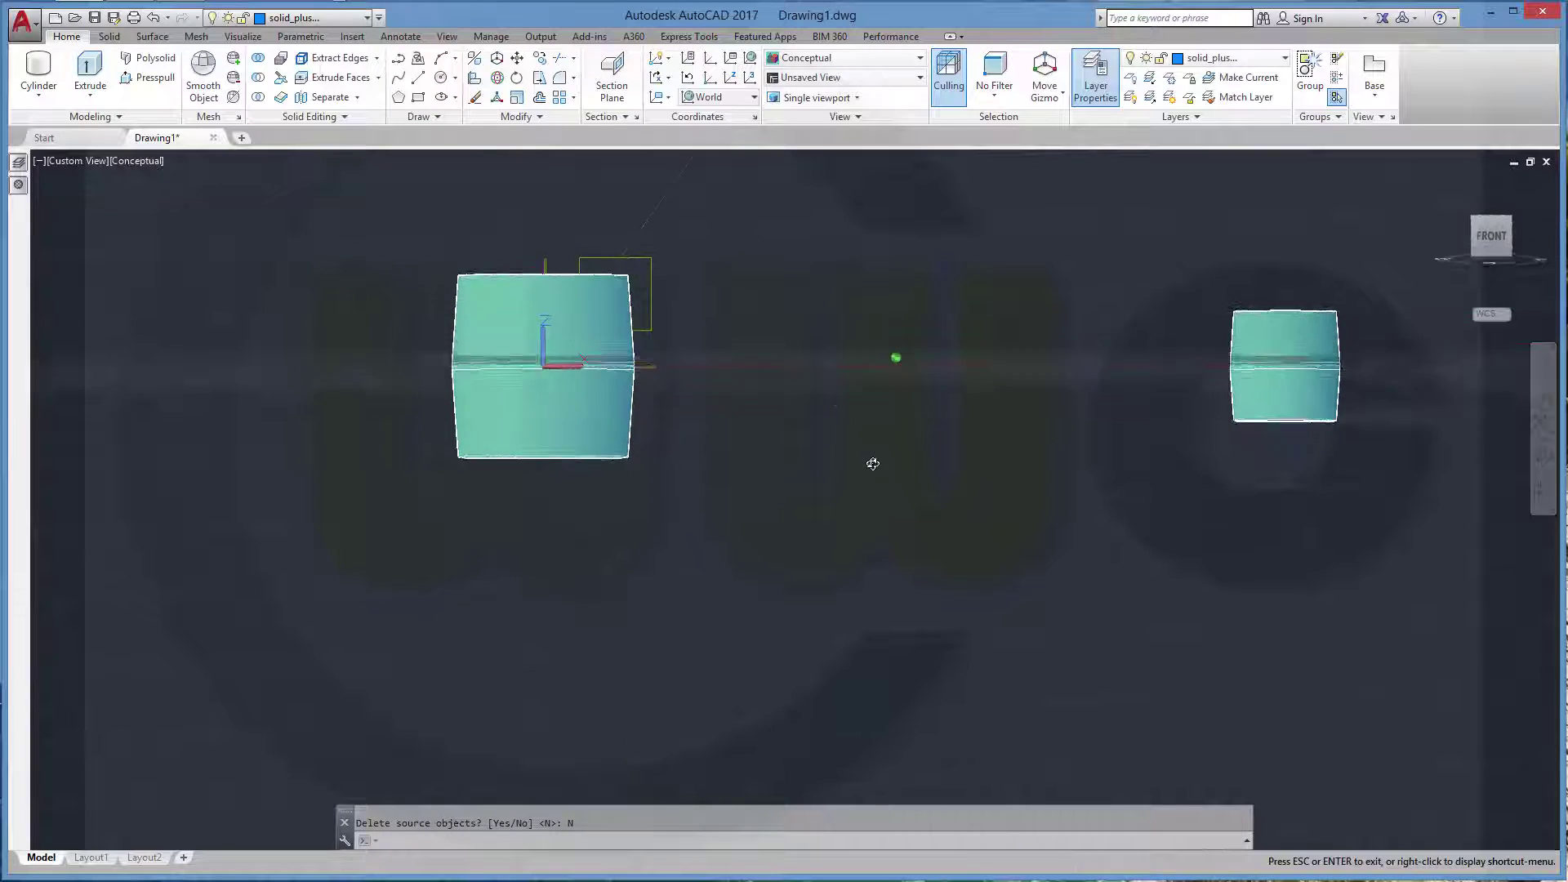
# Union the upper and lower halves of the left boss
pyautogui.click(260, 63)
pyautogui.click(508, 327)
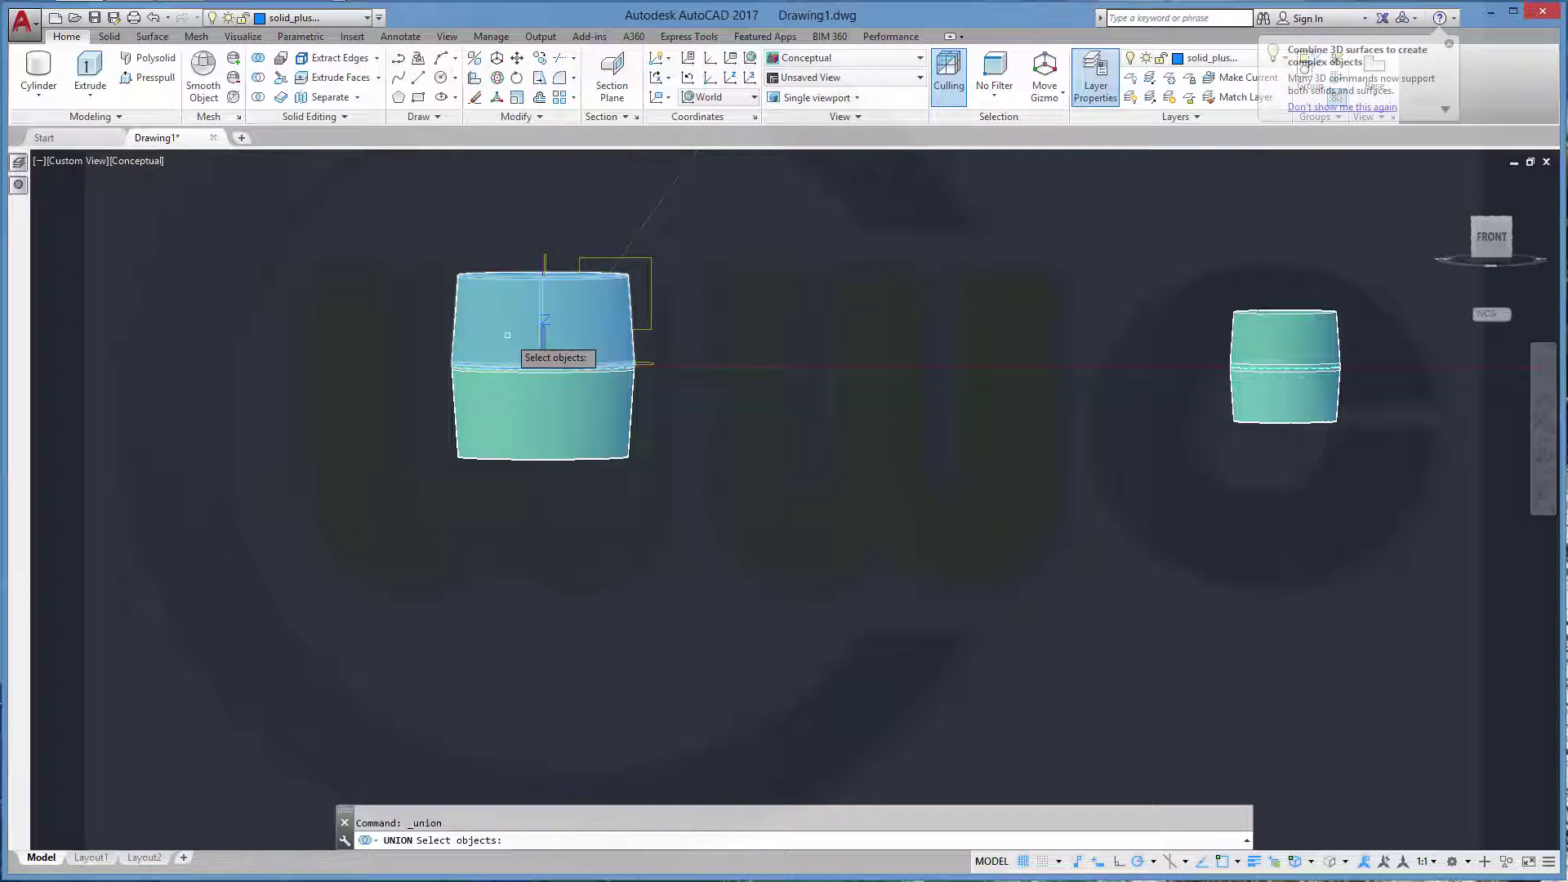
pyautogui.click(495, 425)
pyautogui.press('Return')
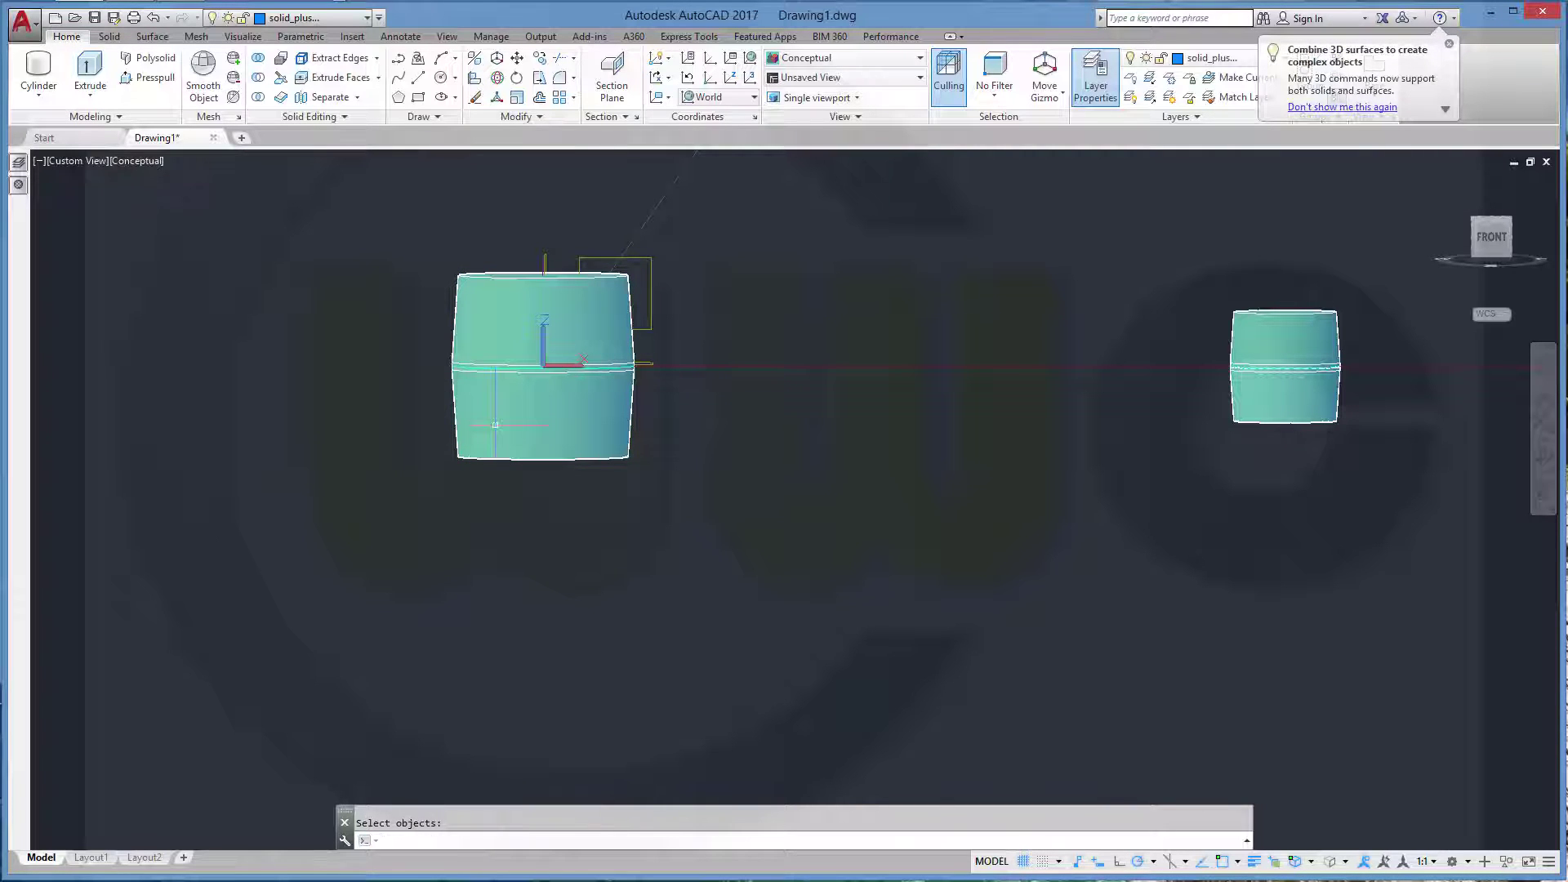
# Union the right boss's two halves, then orbit slightly to see the boss tops
pyautogui.press('Return')
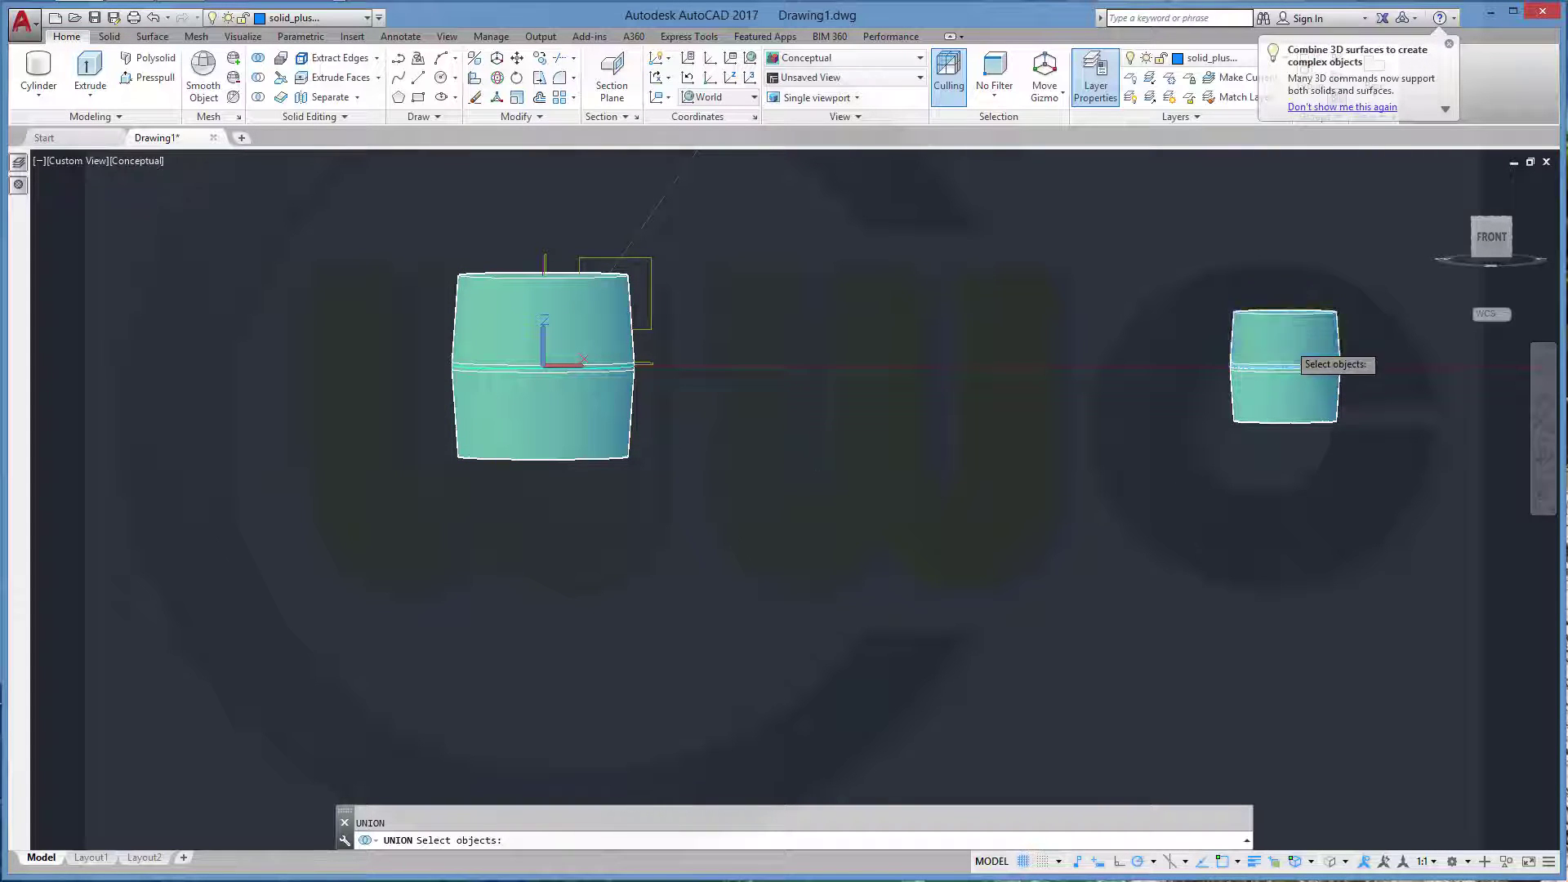
pyautogui.click(1285, 341)
pyautogui.click(1293, 408)
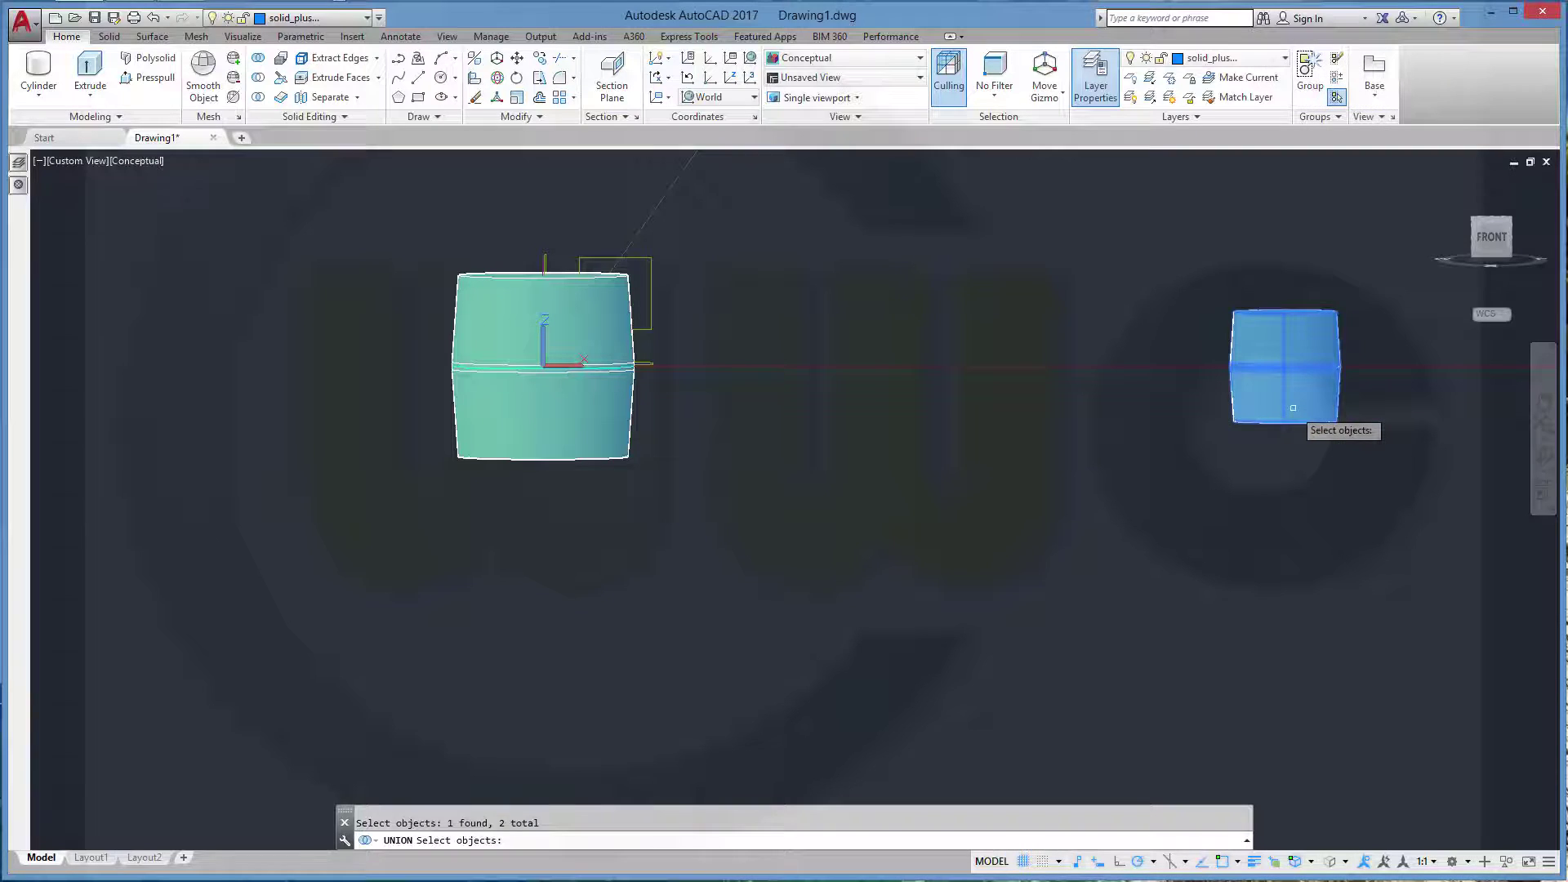
pyautogui.press('Return')
pyautogui.scroll(2, 1298, 360)
pyautogui.scroll(2, 1301, 345)
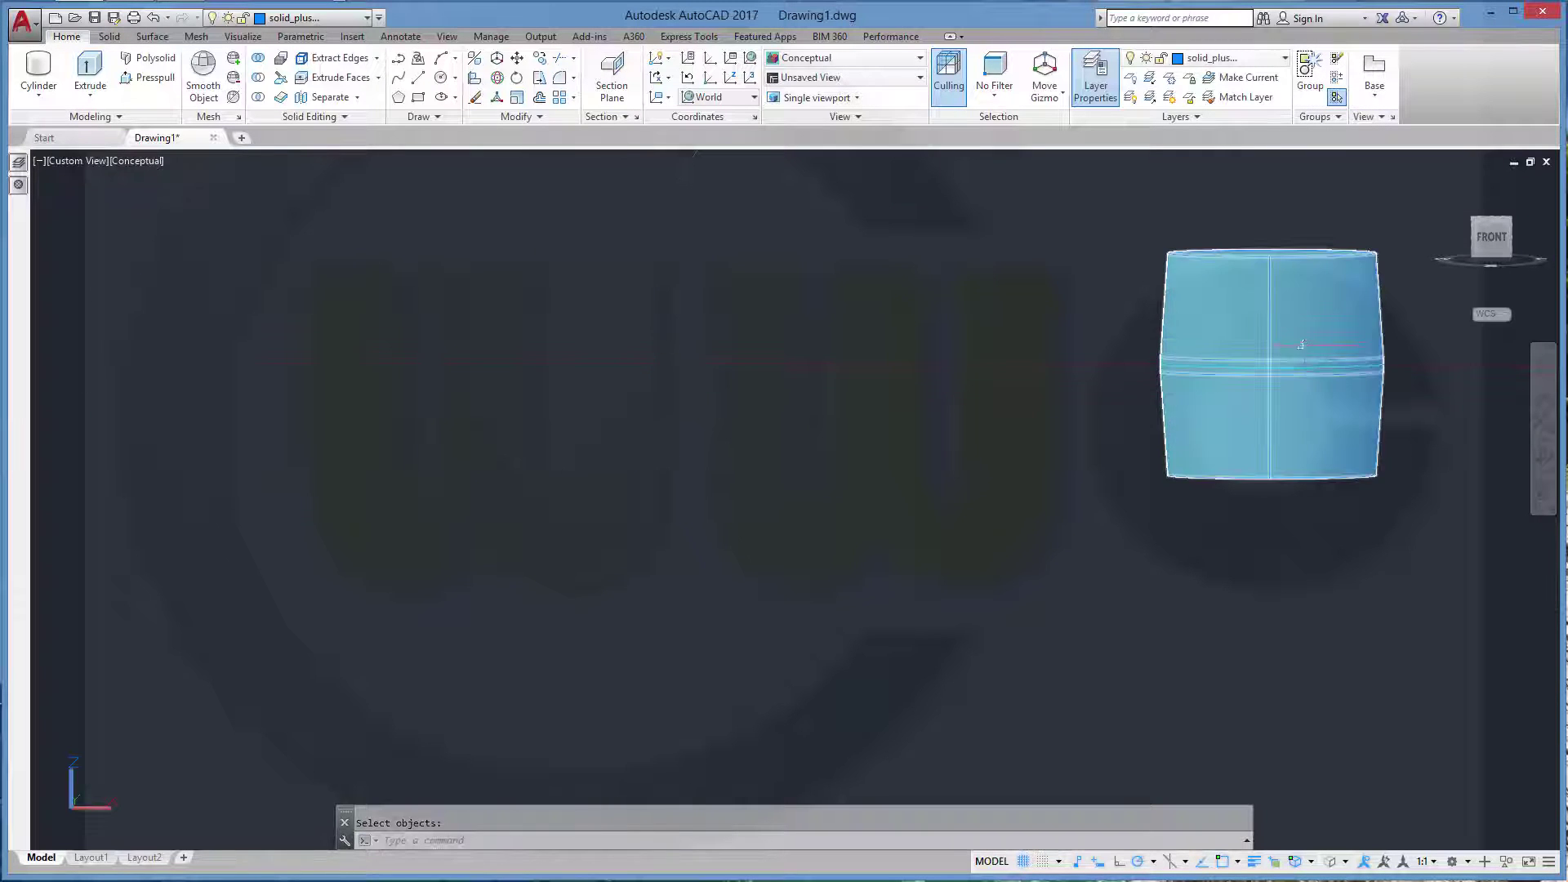
pyautogui.scroll(2, 1281, 356)
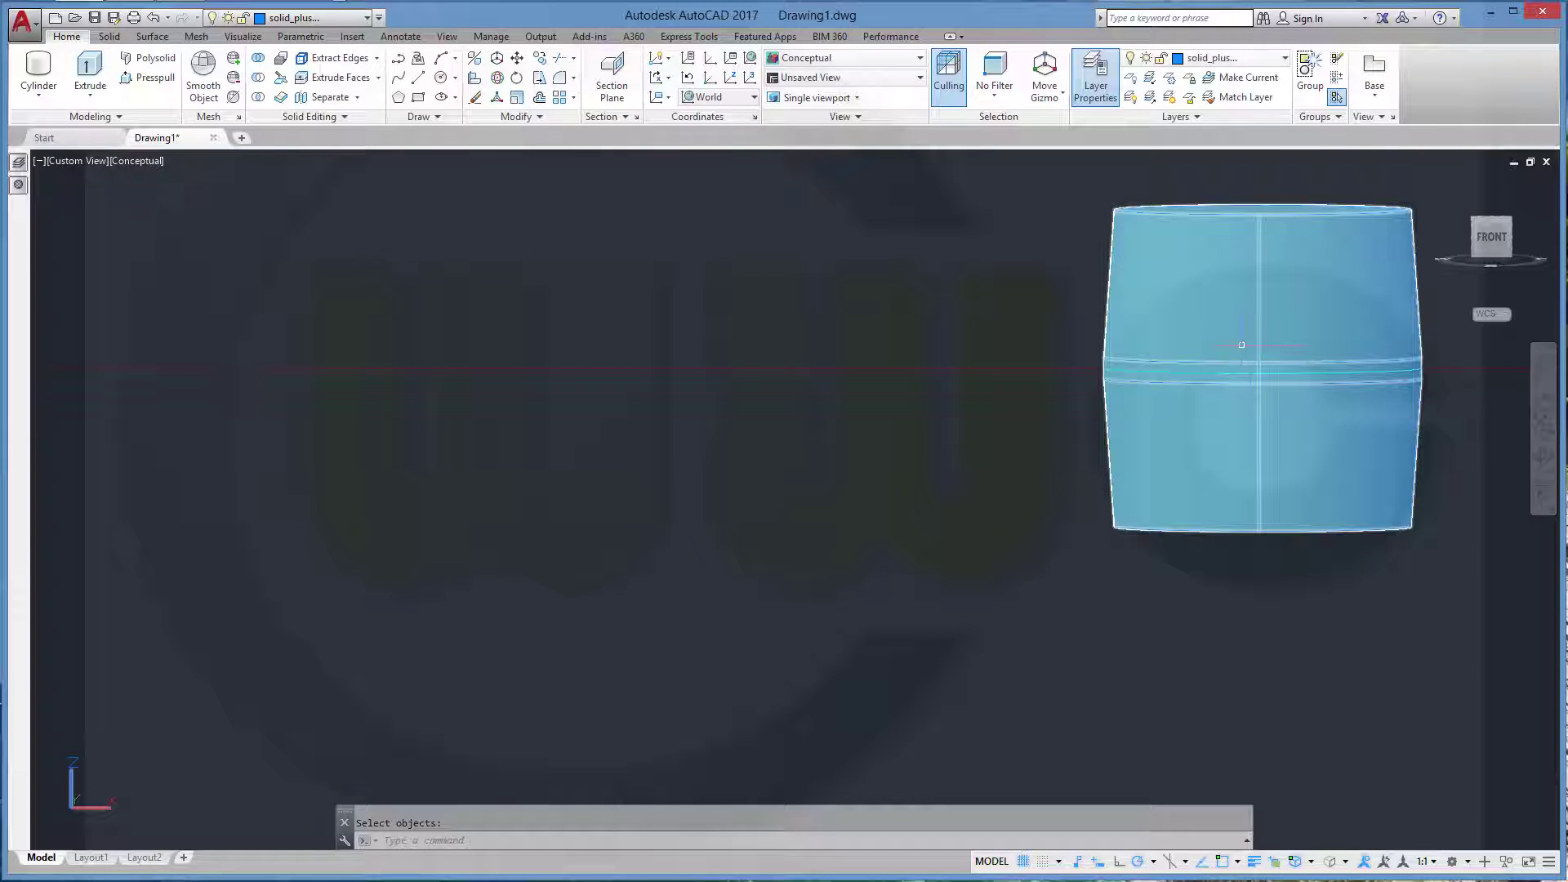
pyautogui.press('Escape')
pyautogui.scroll(-5, 1182, 331)
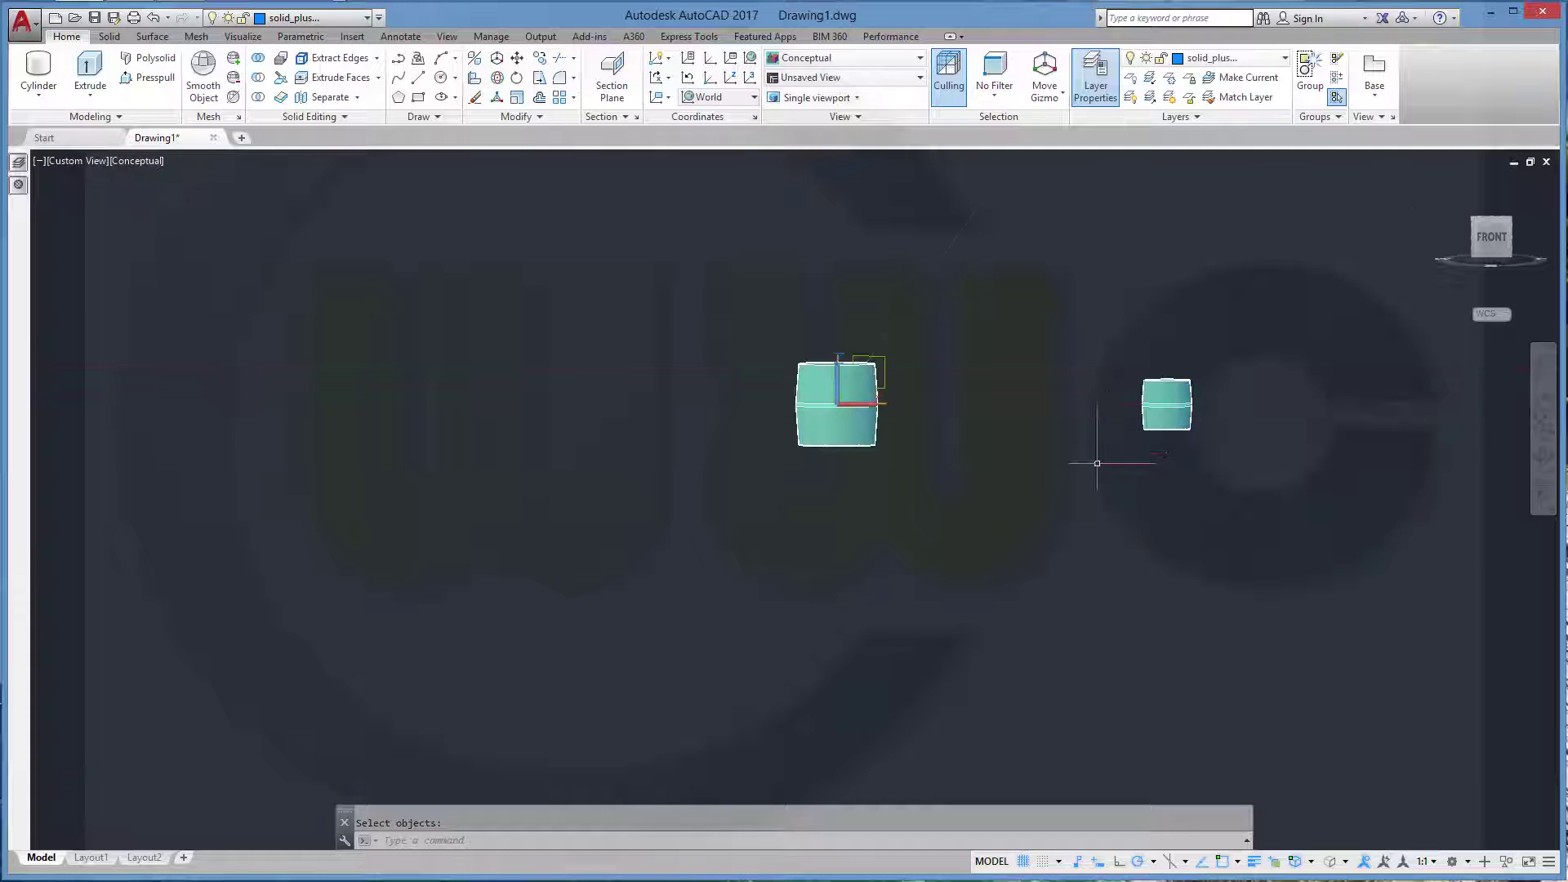
pyautogui.moveTo(1049, 437)
pyautogui.mouseDown(button='middle')
pyautogui.moveTo(785, 529)
pyautogui.moveTo(813, 456)
pyautogui.mouseUp(button='middle')
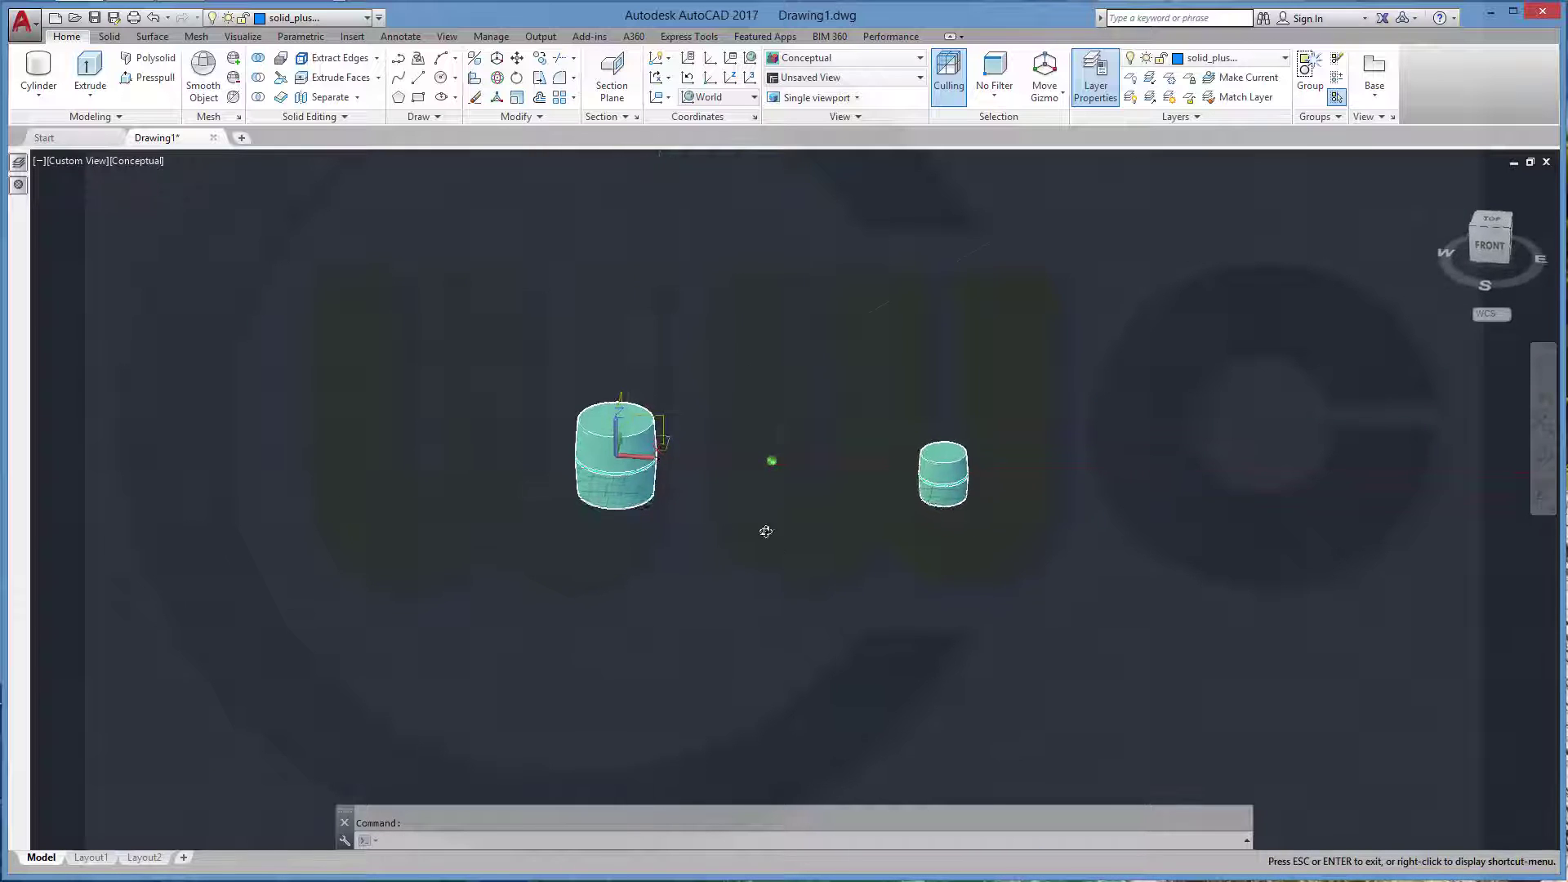
pyautogui.keyDown('shift'); pyautogui.moveTo(885, 388); pyautogui.dragTo(709, 540, button='middle'); pyautogui.keyUp('shift')
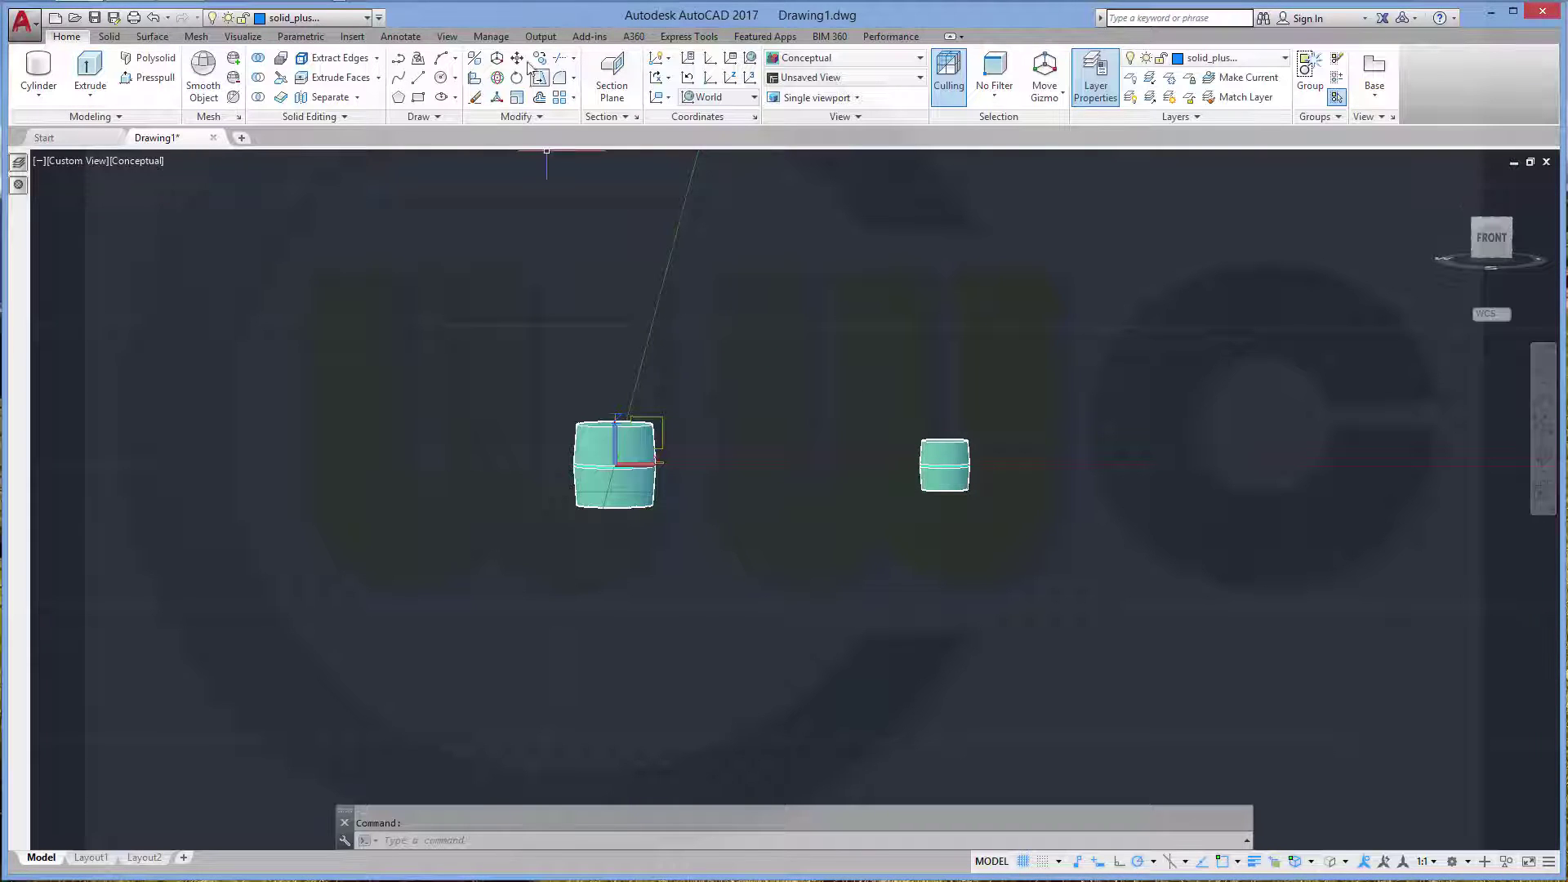
# Begin a 3D move of the right boss, then cancel it
pyautogui.click(496, 57)
pyautogui.click(945, 466)
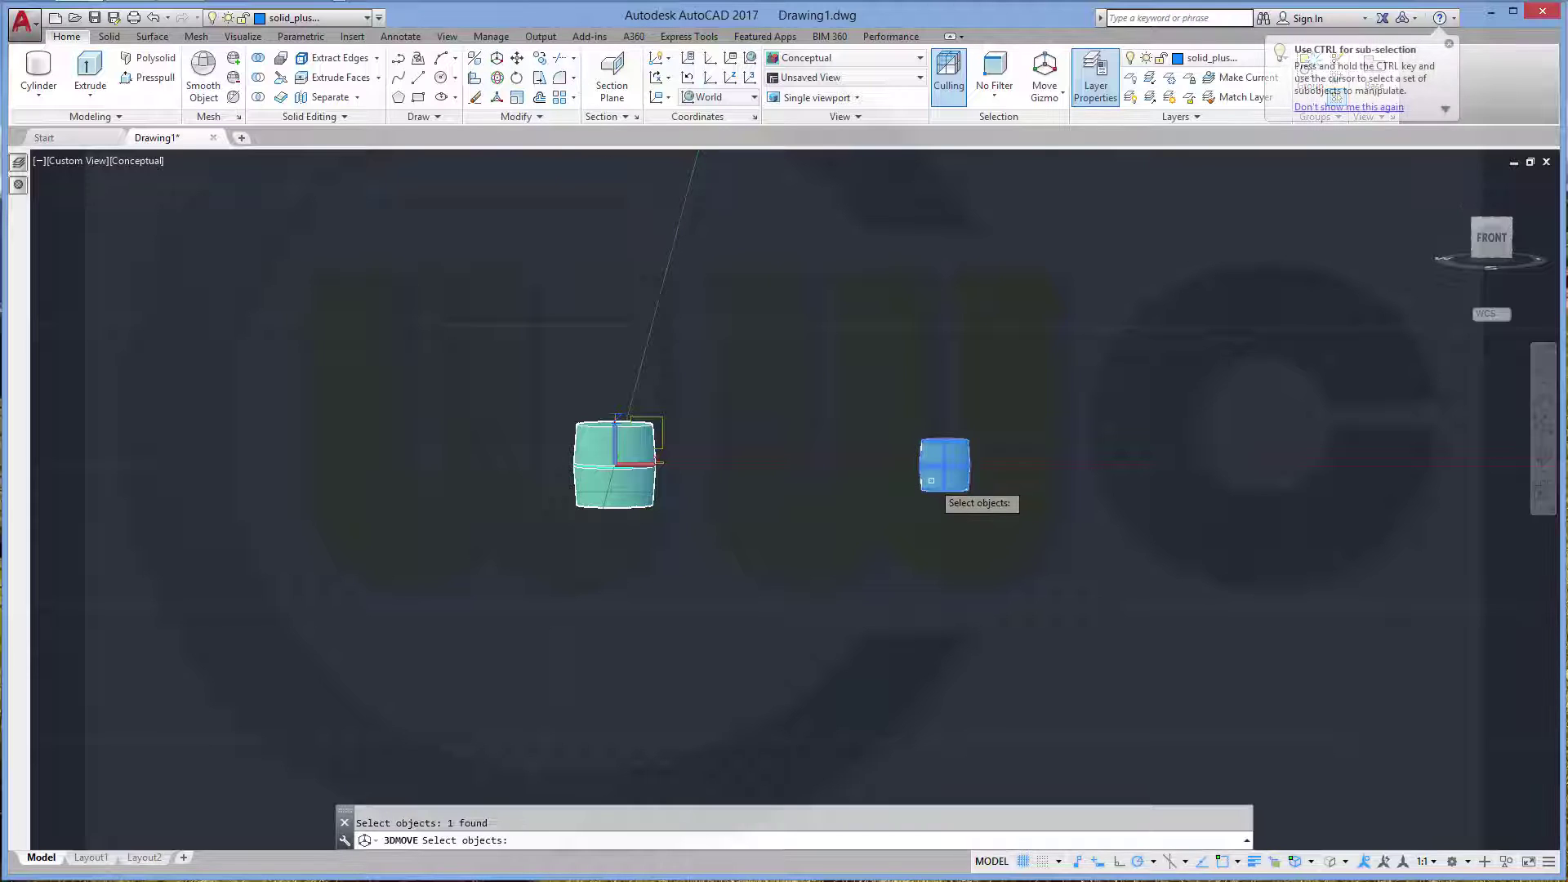
pyautogui.press('Return')
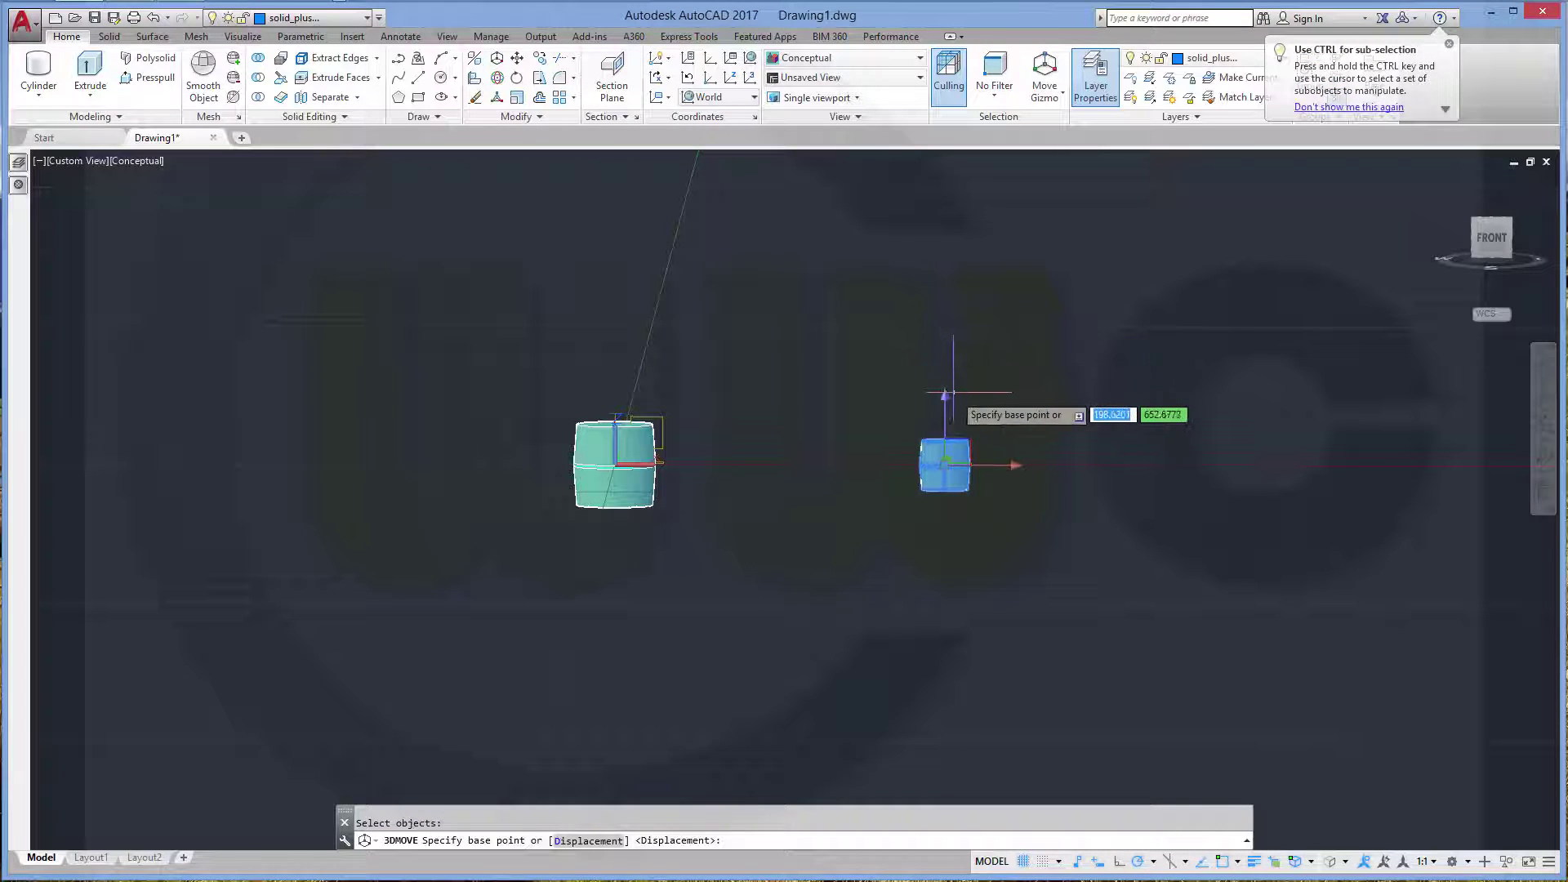
pyautogui.click(957, 451)
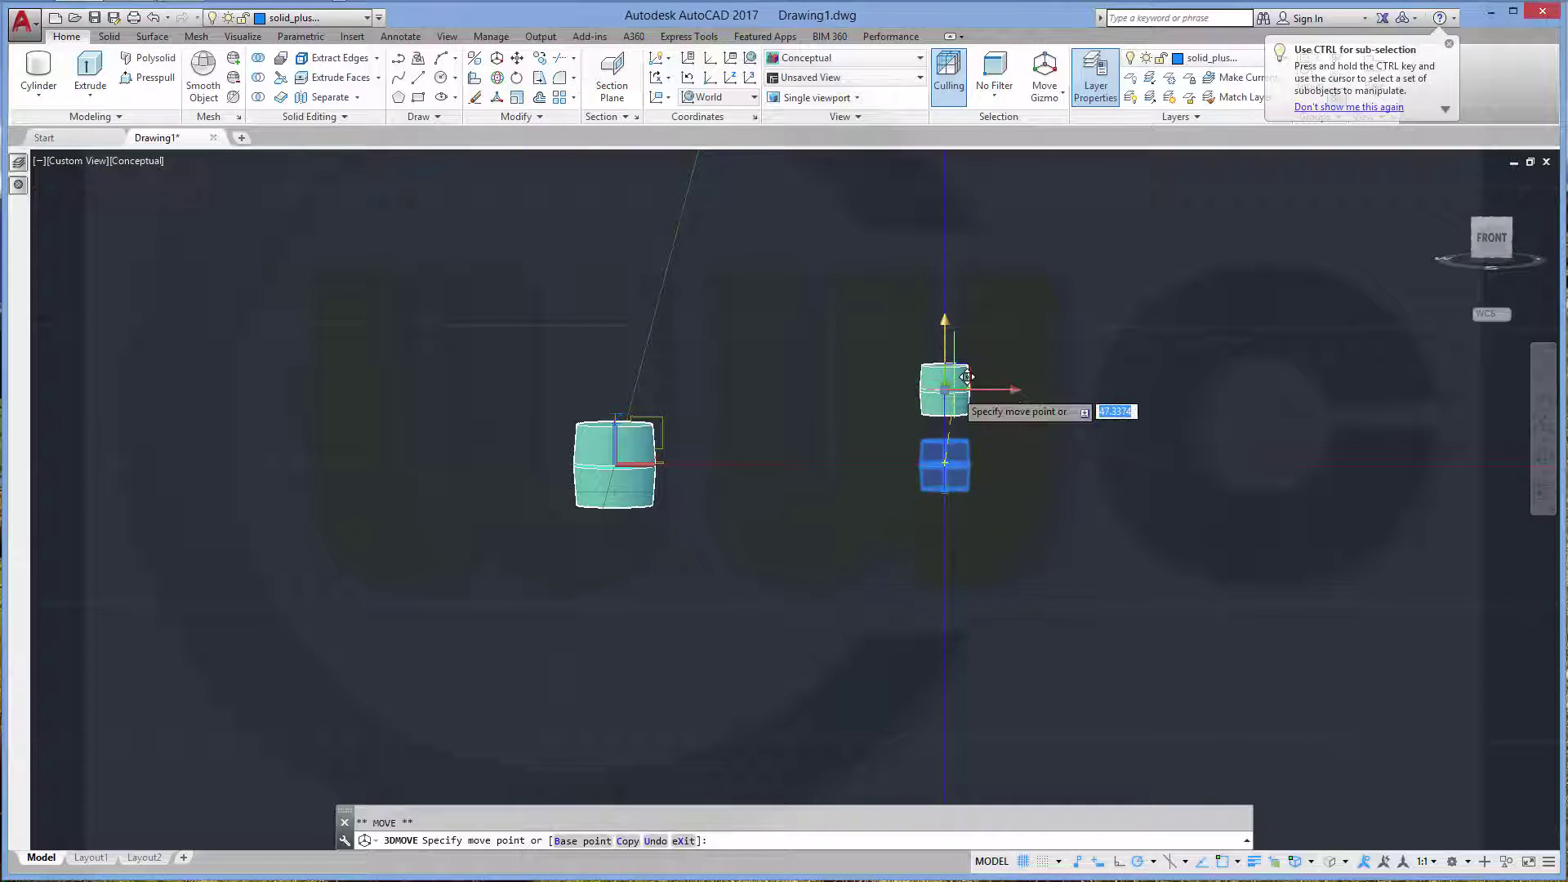
pyautogui.write('0')
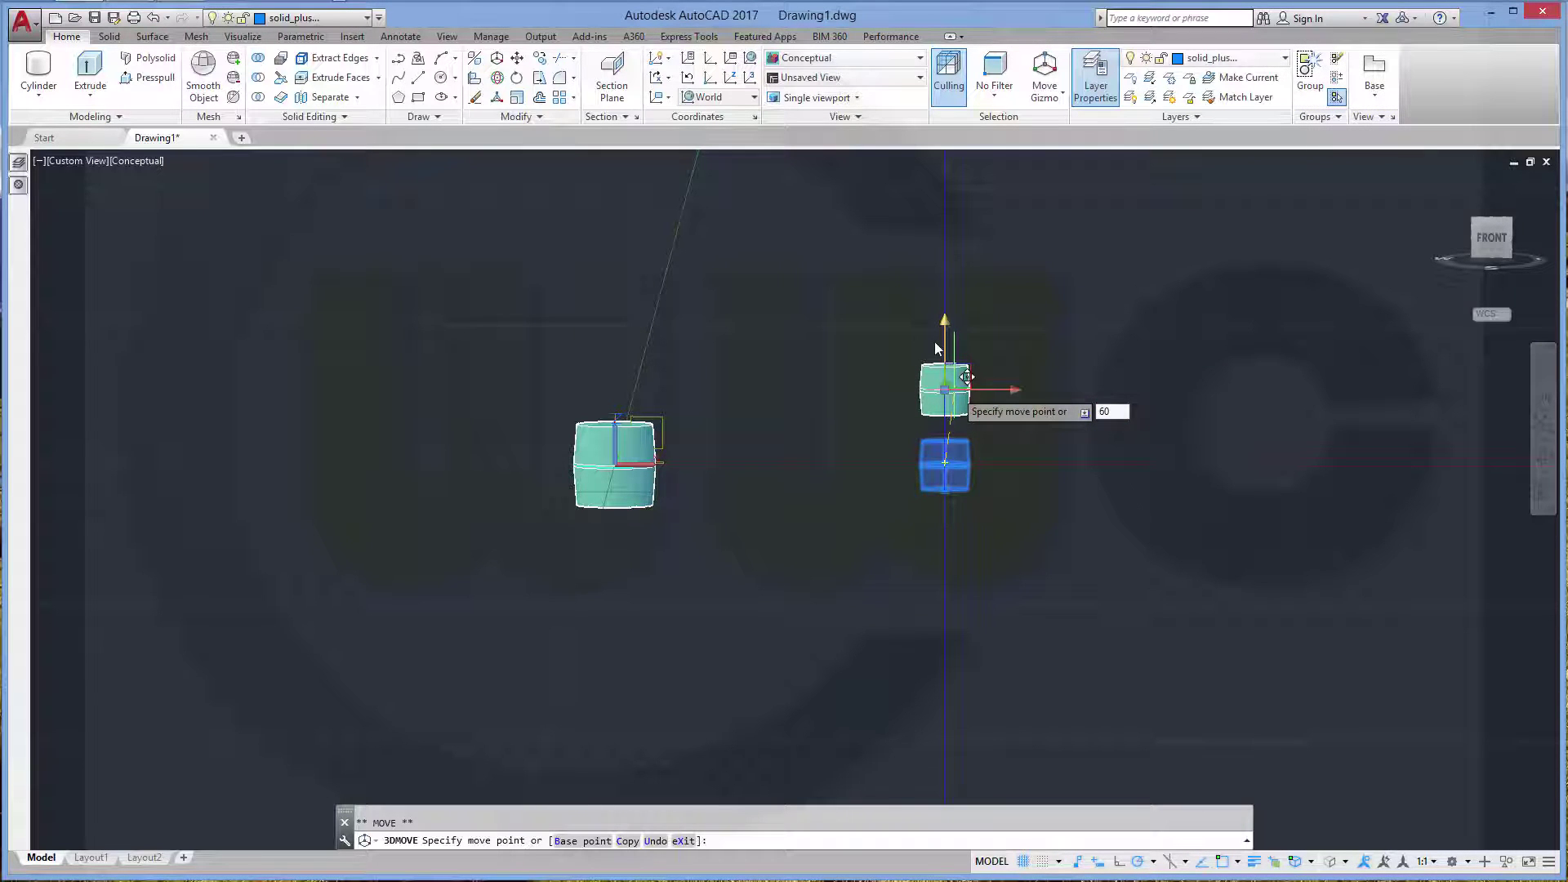
pyautogui.press('BackSpace')
pyautogui.press('BackSpace')
pyautogui.press('Escape')
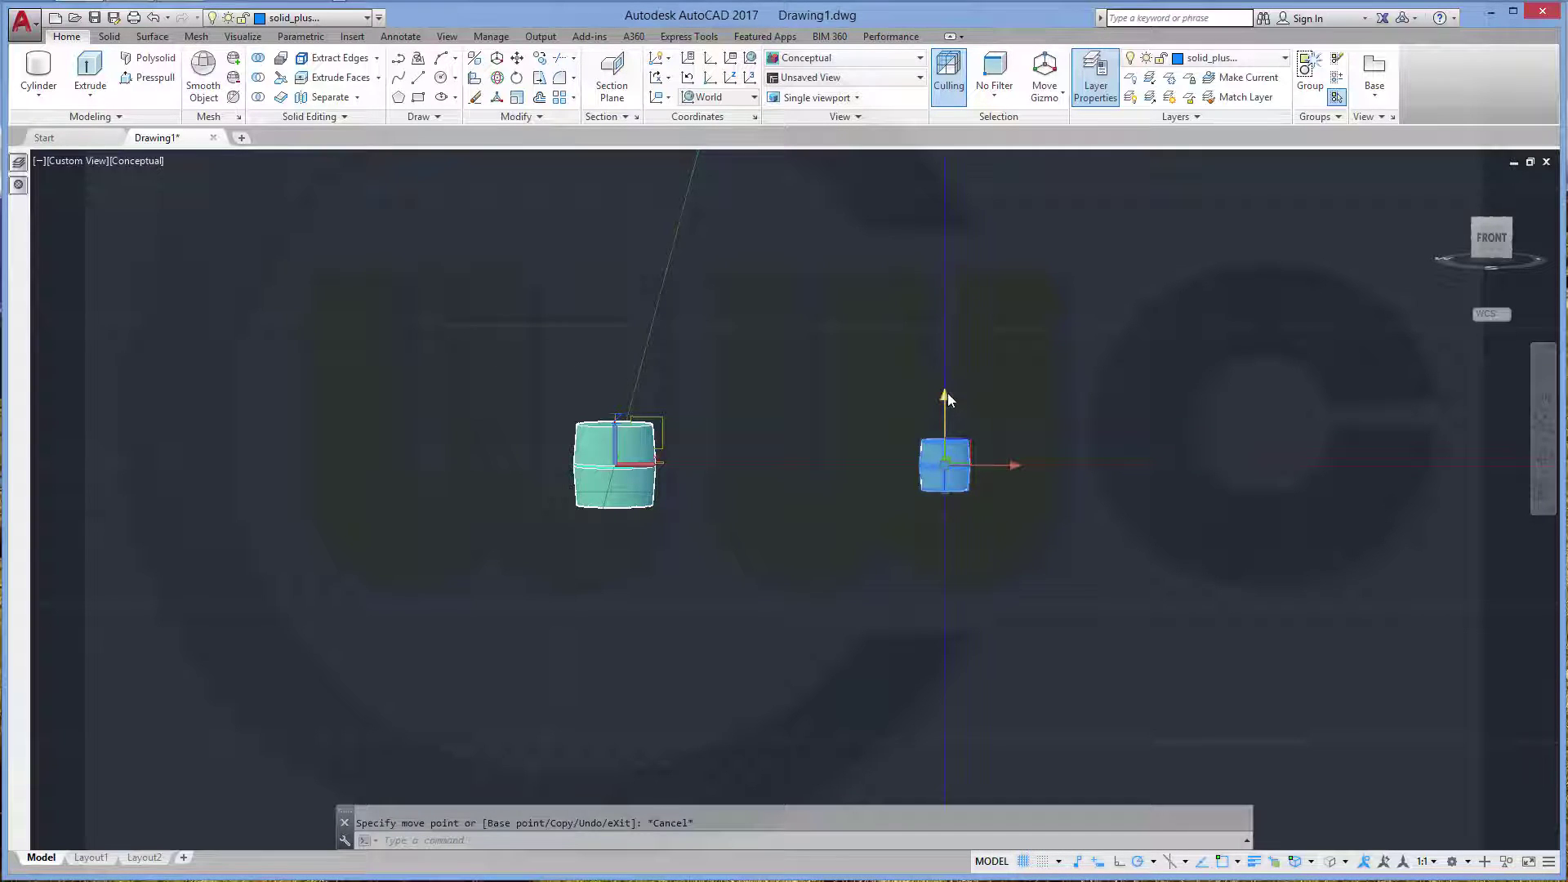
# Raise the small cylinder 60 units along Z and orbit to see its top
pyautogui.click(948, 394)
pyautogui.write('60')
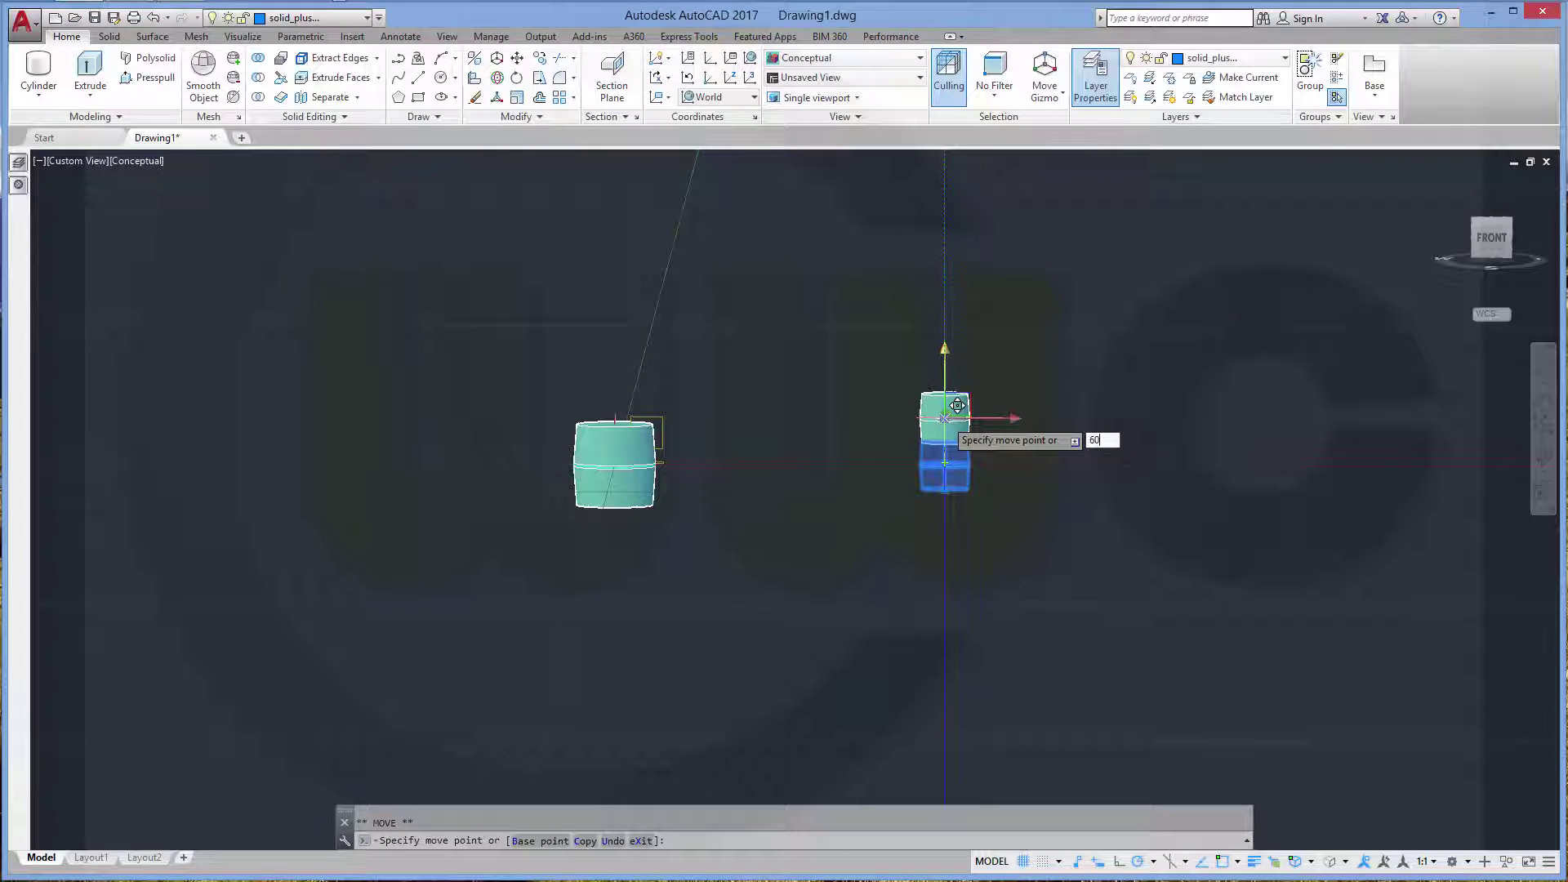
pyautogui.press('Return')
pyautogui.press('Escape')
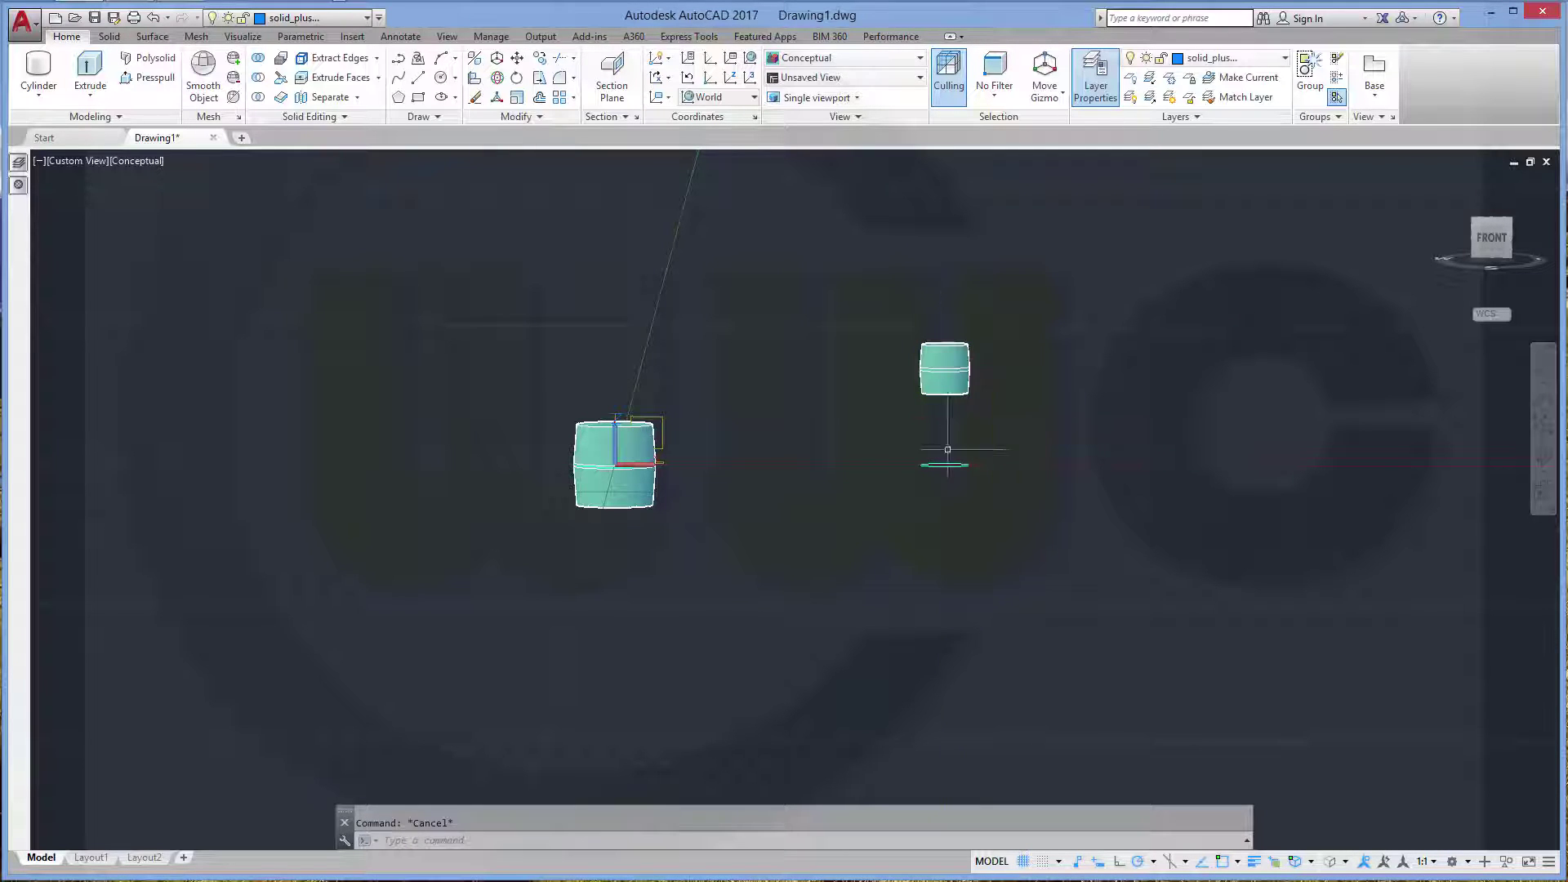
pyautogui.moveTo(800, 508)
pyautogui.keyDown('shift'); pyautogui.mouseDown(button='middle')
pyautogui.moveTo(838, 546)
pyautogui.moveTo(850, 508)
pyautogui.mouseUp(button='middle'); pyautogui.keyUp('shift')
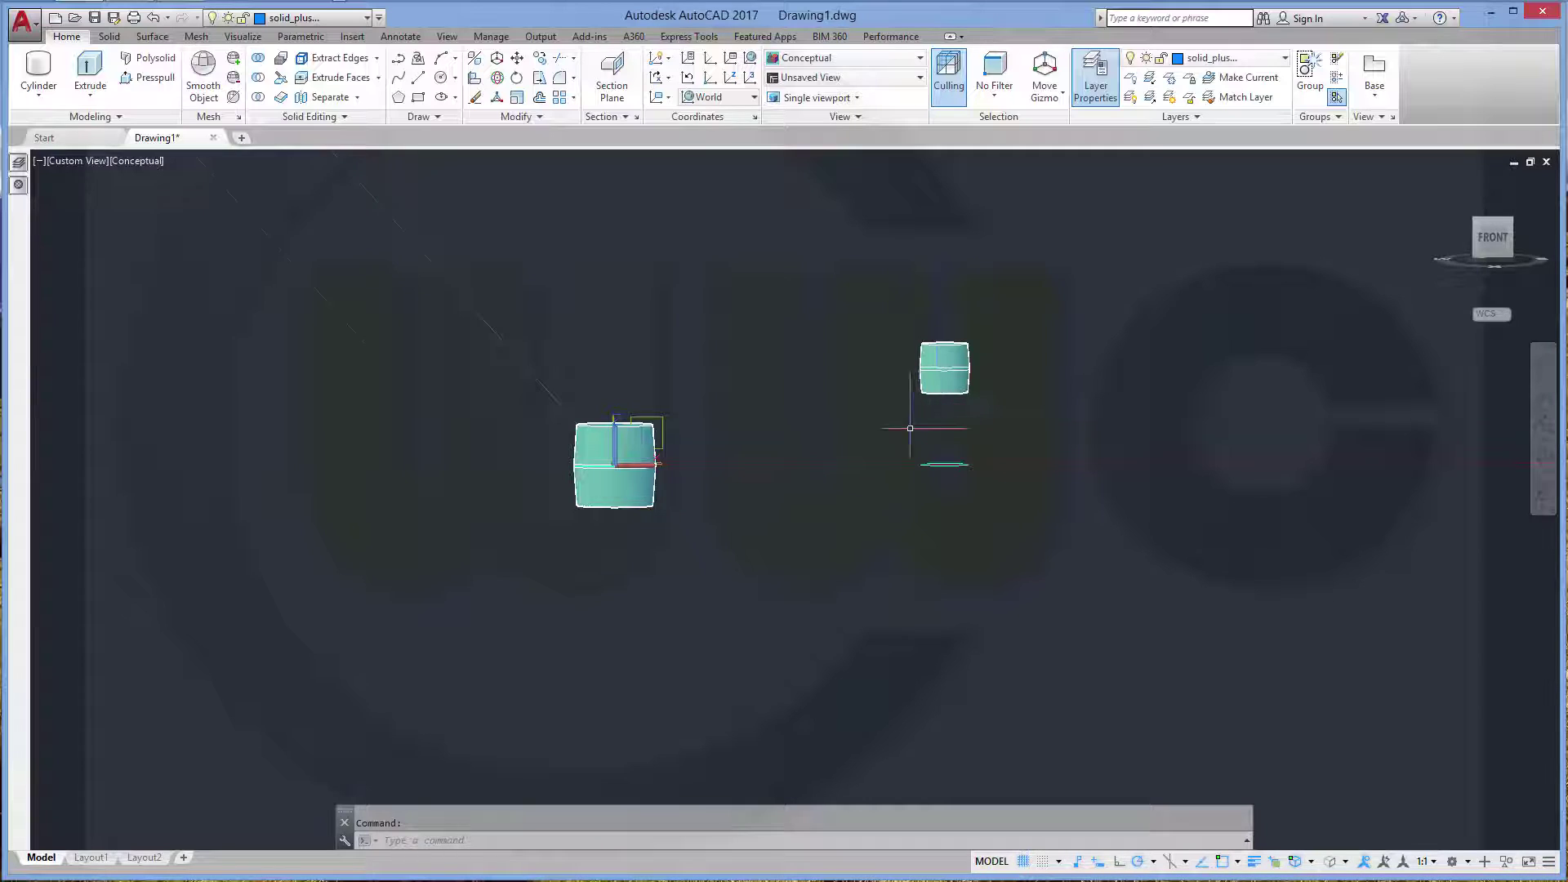
pyautogui.scroll(2, 910, 428)
pyautogui.scroll(-3, 906, 431)
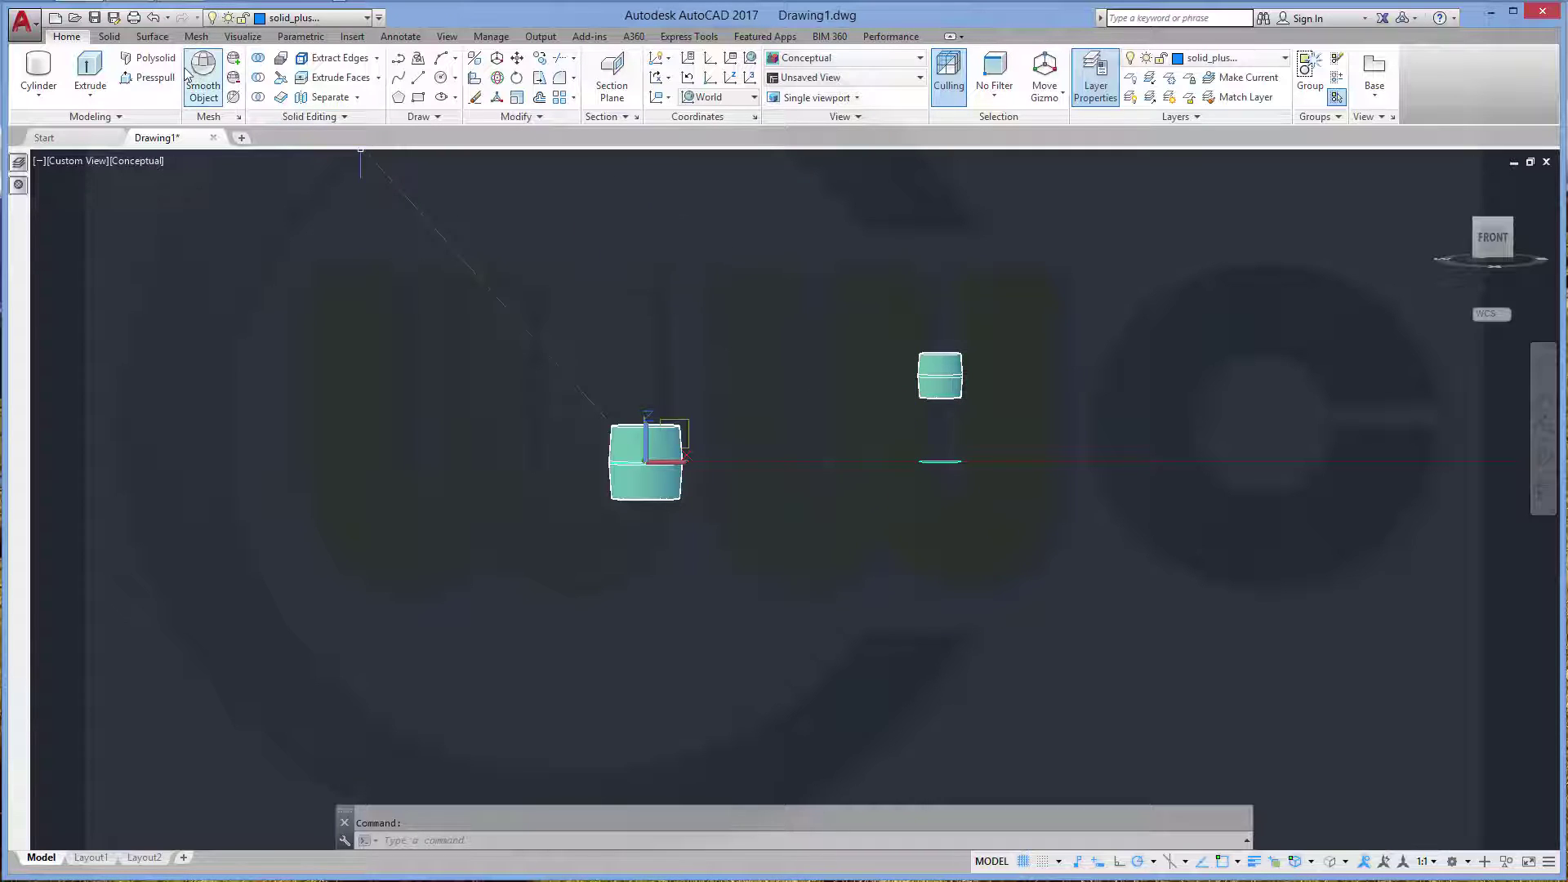
pyautogui.scroll(2, 799, 438)
pyautogui.scroll(-3, 799, 438)
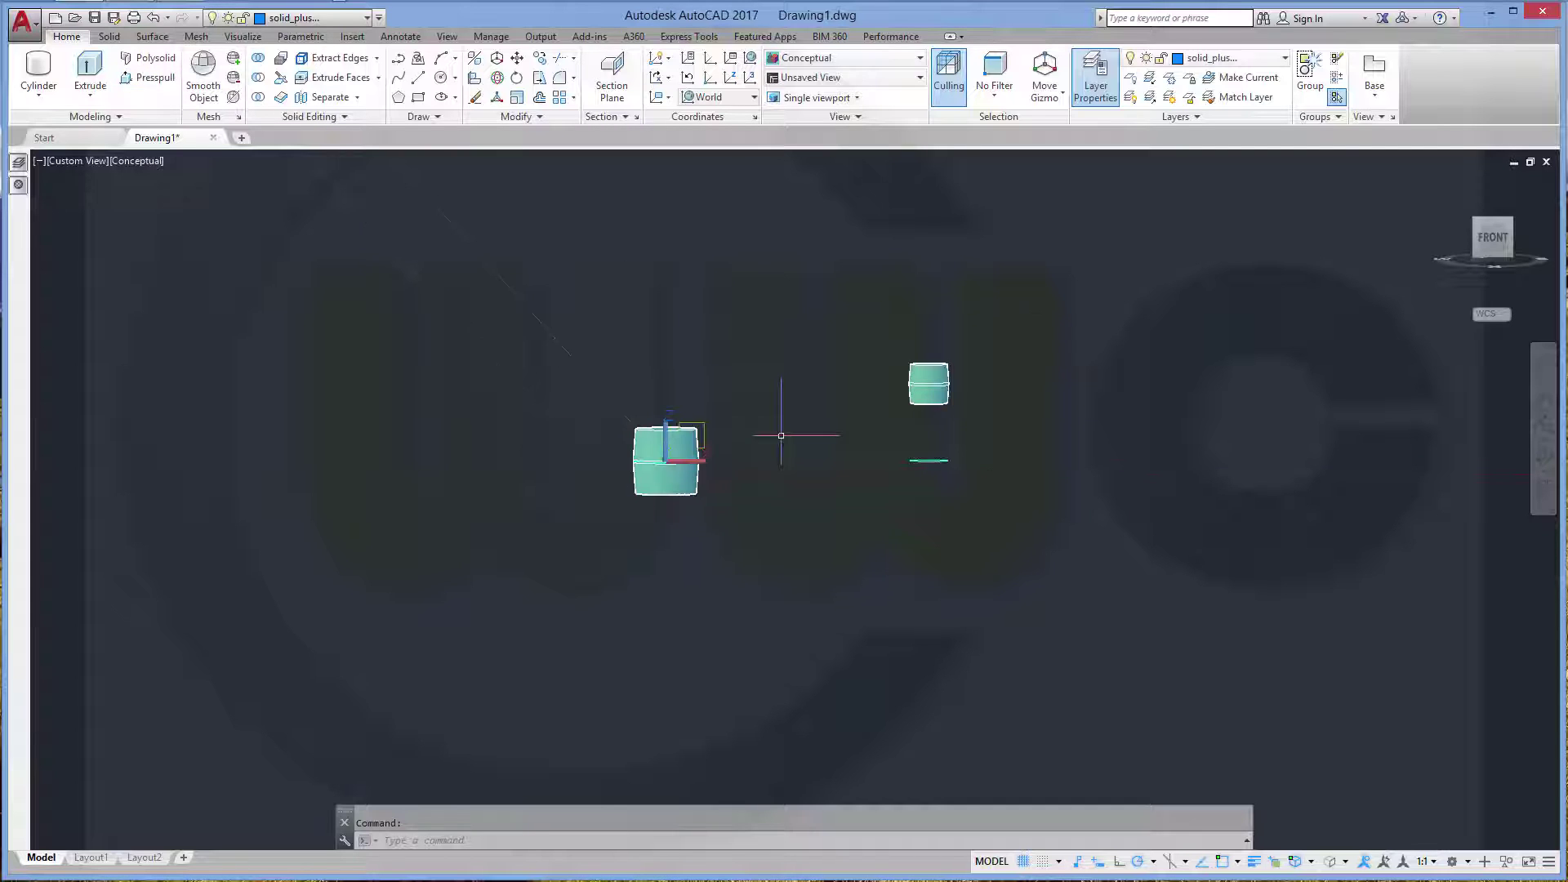
pyautogui.moveTo(792, 431)
pyautogui.keyDown('shift'); pyautogui.mouseDown(button='middle')
pyautogui.moveTo(774, 545)
pyautogui.moveTo(752, 466)
pyautogui.moveTo(781, 549)
pyautogui.moveTo(760, 531)
pyautogui.mouseUp(button='middle'); pyautogui.keyUp('shift')
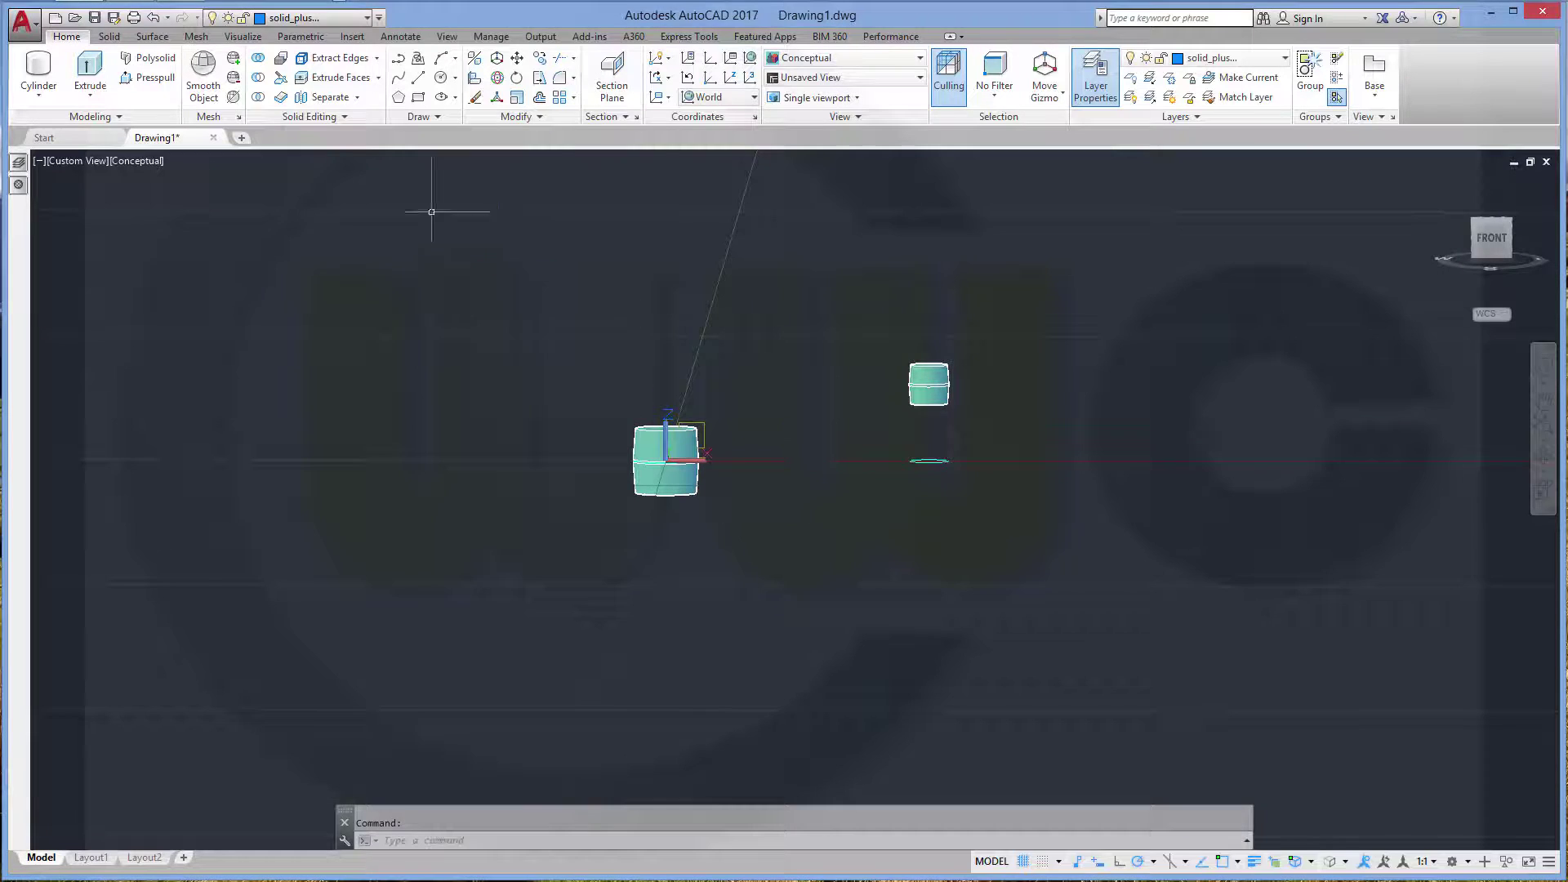
# Make sketches_1 current, turn off solid_plus_1, and switch to the TOP view
pyautogui.click(368, 18)
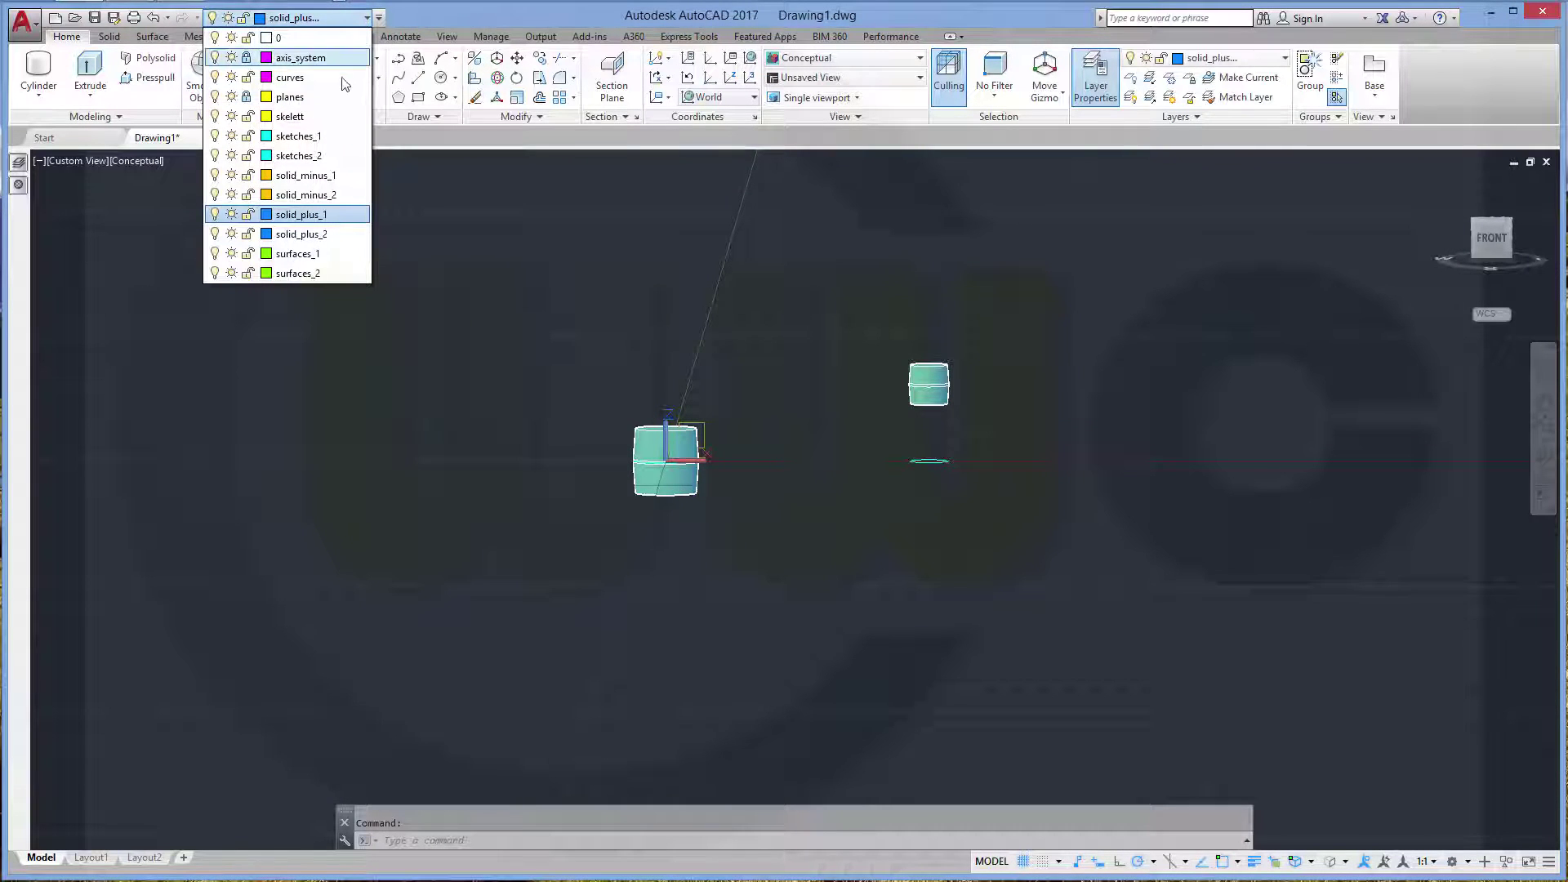
pyautogui.click(322, 136)
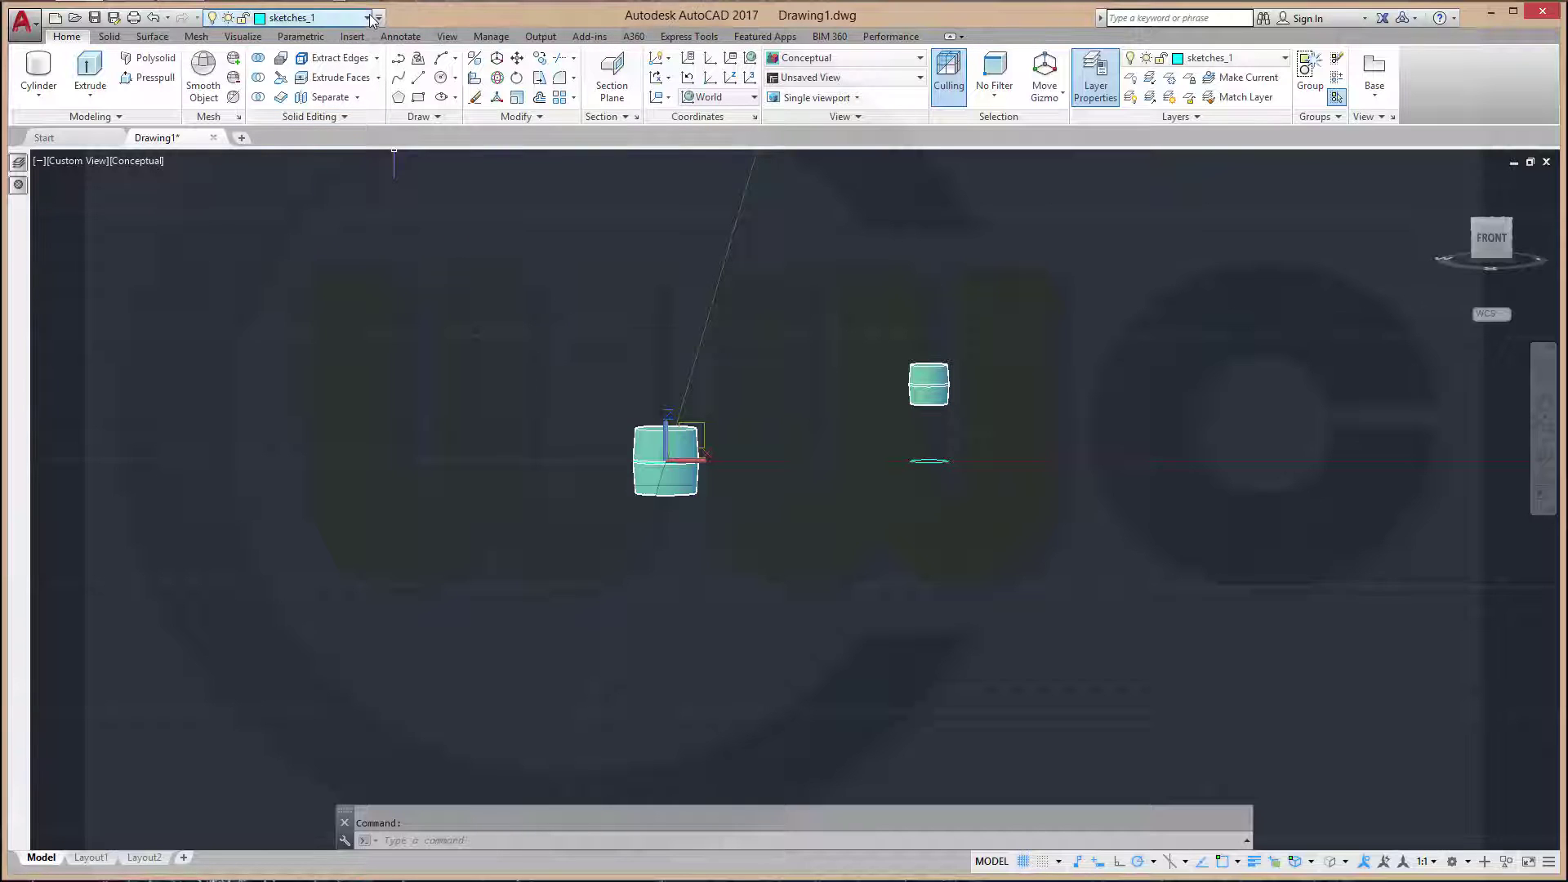
pyautogui.click(326, 17)
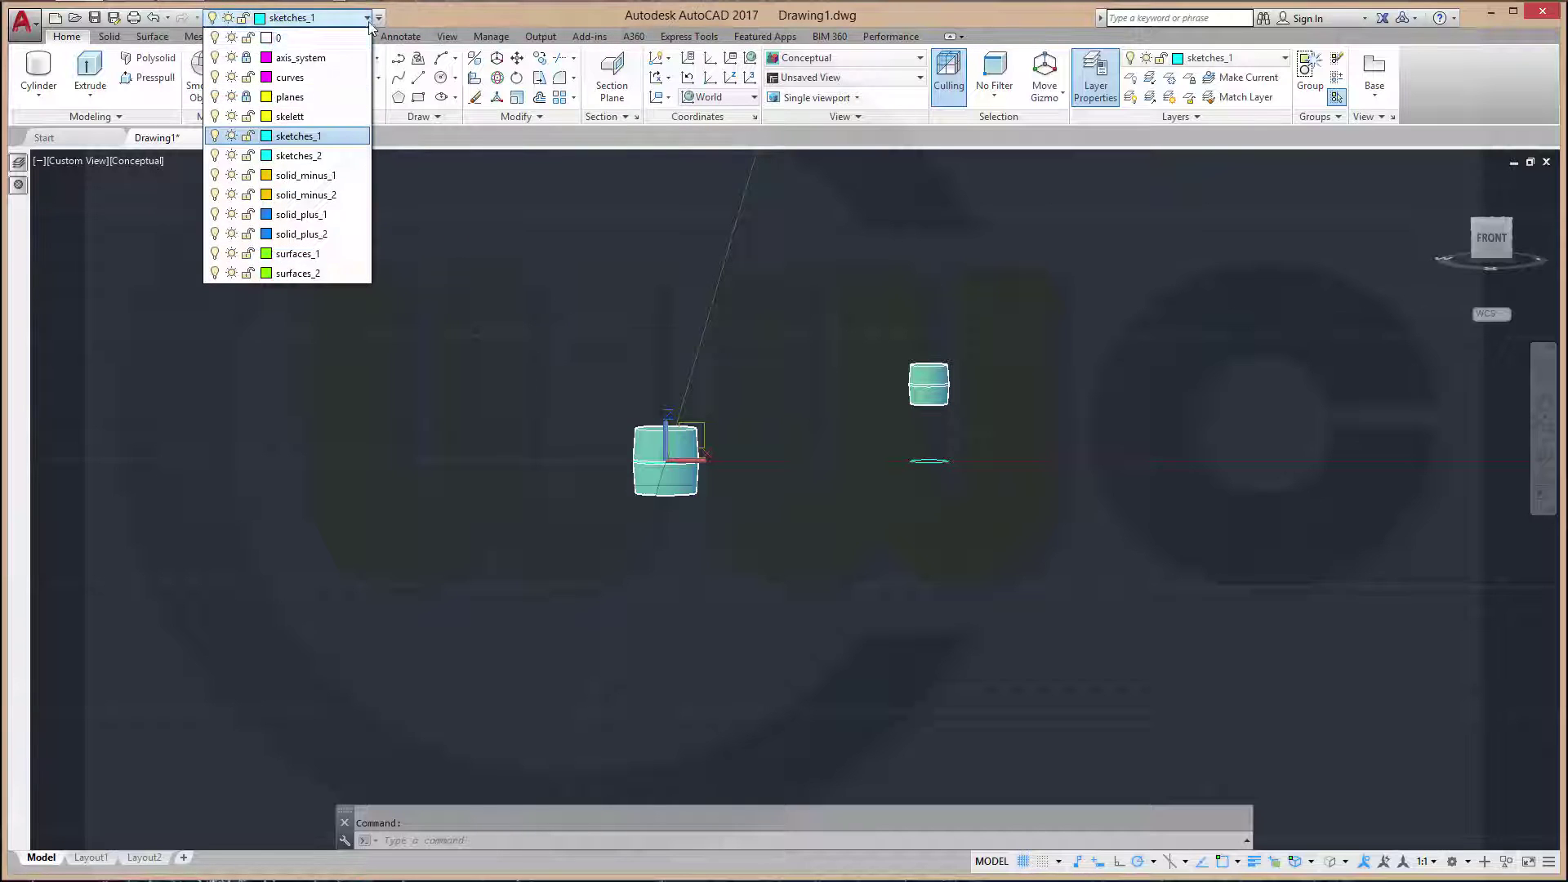
pyautogui.click(214, 214)
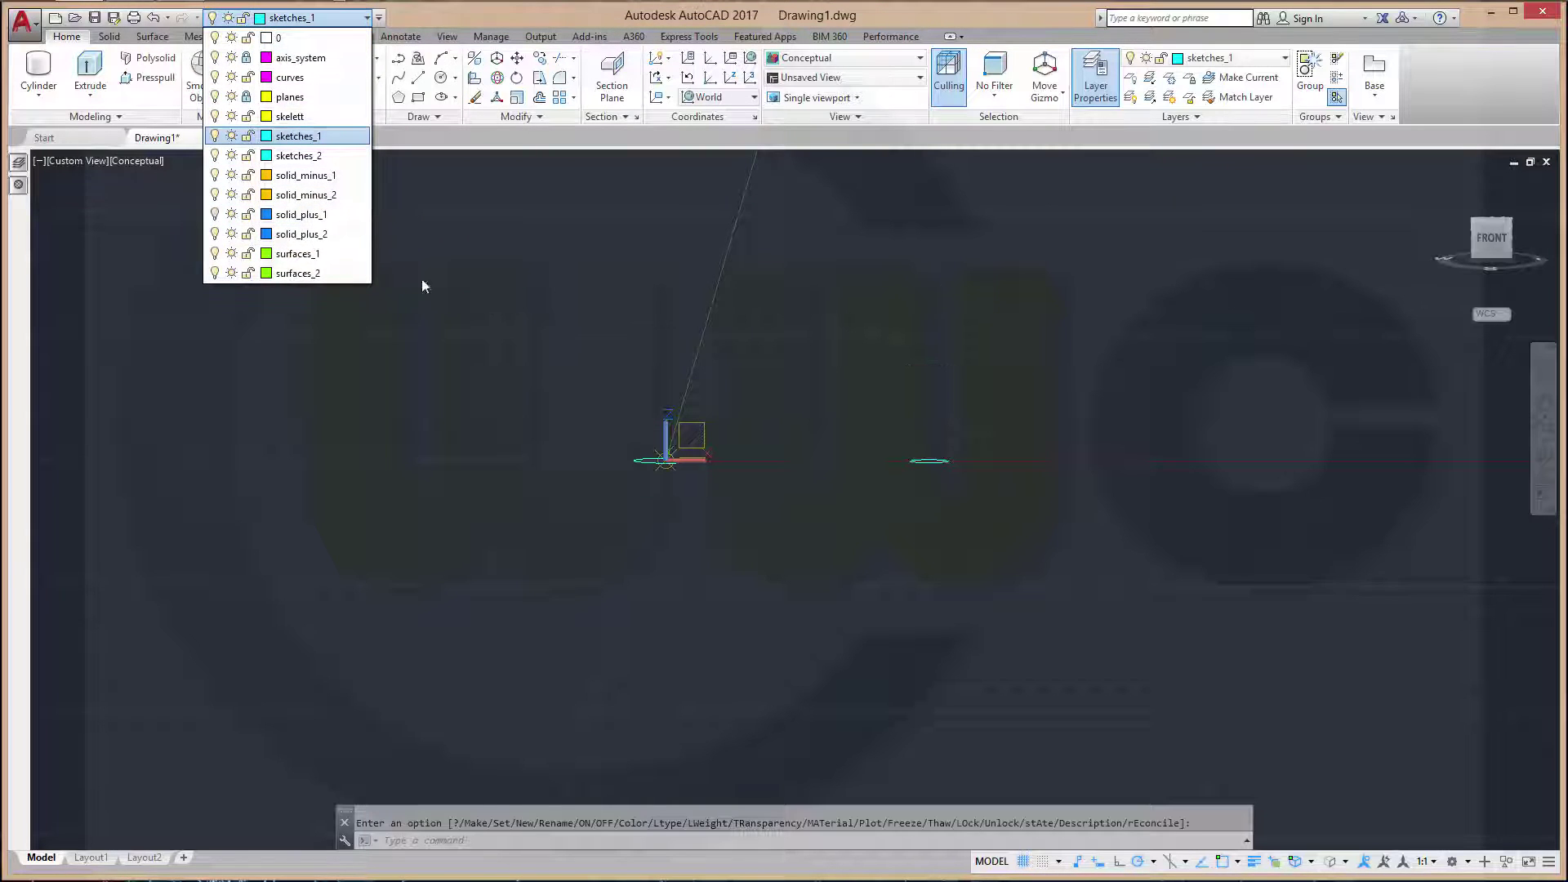
pyautogui.click(554, 411)
pyautogui.keyDown('shift'); pyautogui.moveTo(553, 480); pyautogui.dragTo(543, 634, button='middle'); pyautogui.keyUp('shift')
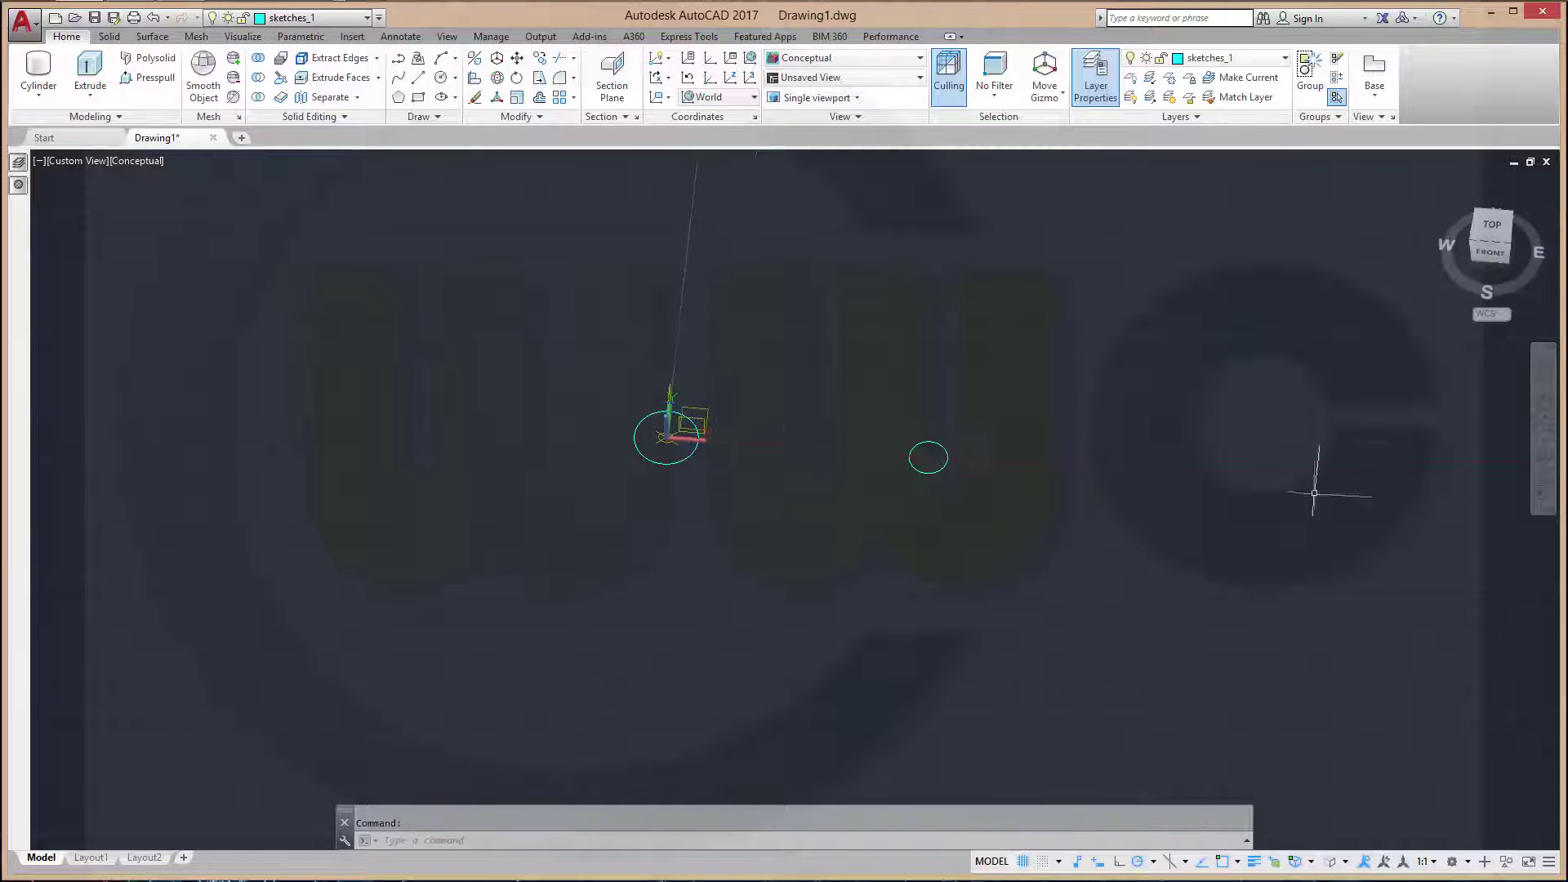
pyautogui.moveTo(1490, 252)
pyautogui.click(1491, 229)
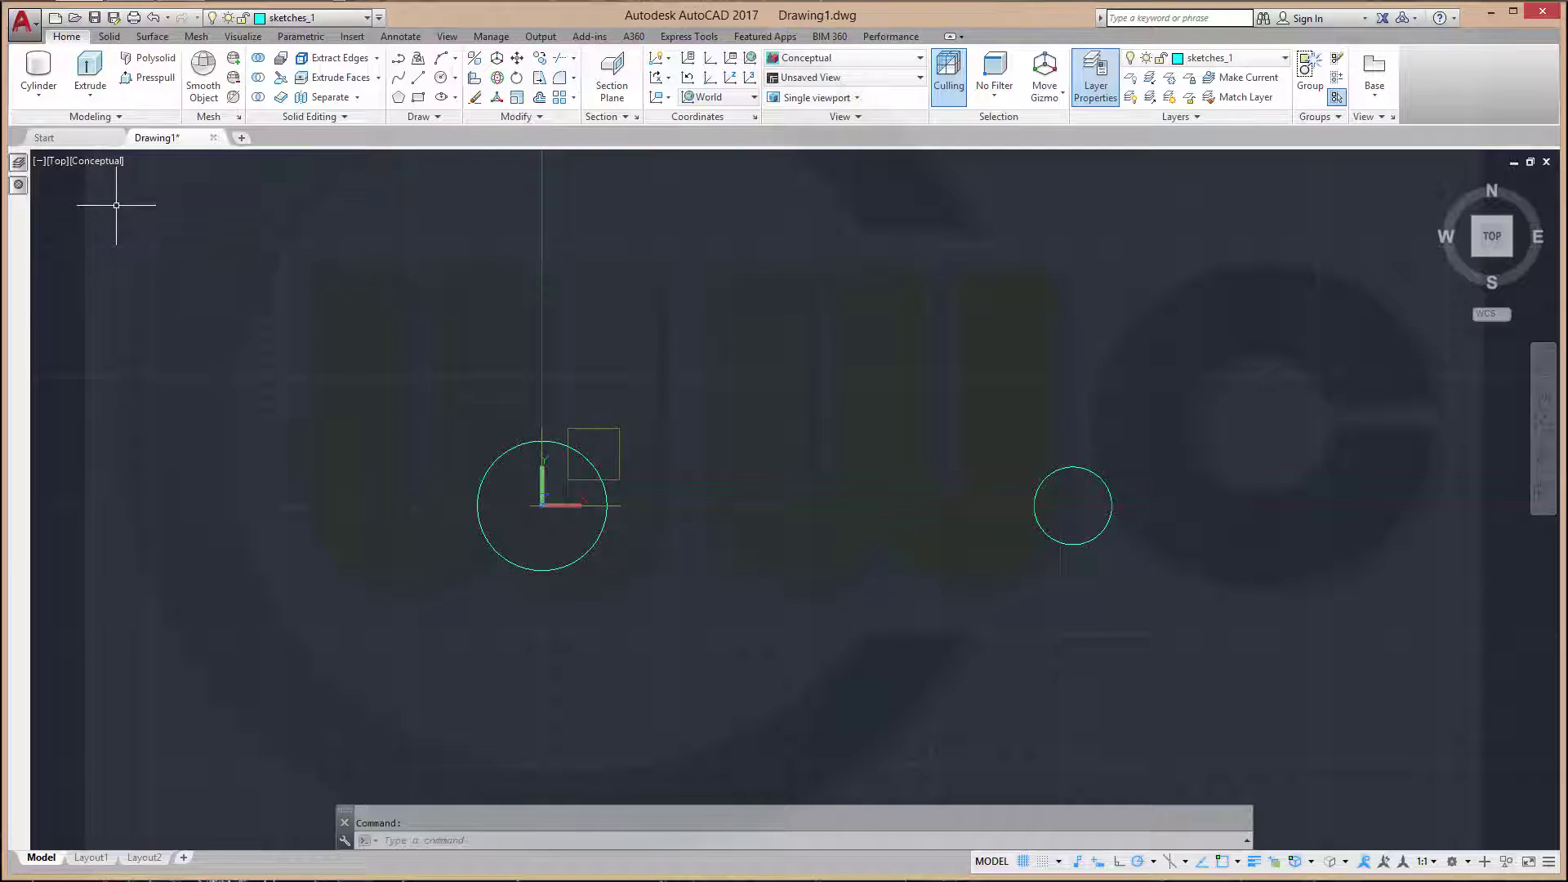
# Draw a 4° line from the large circle's top quadrant to the small circle
pyautogui.click(421, 82)
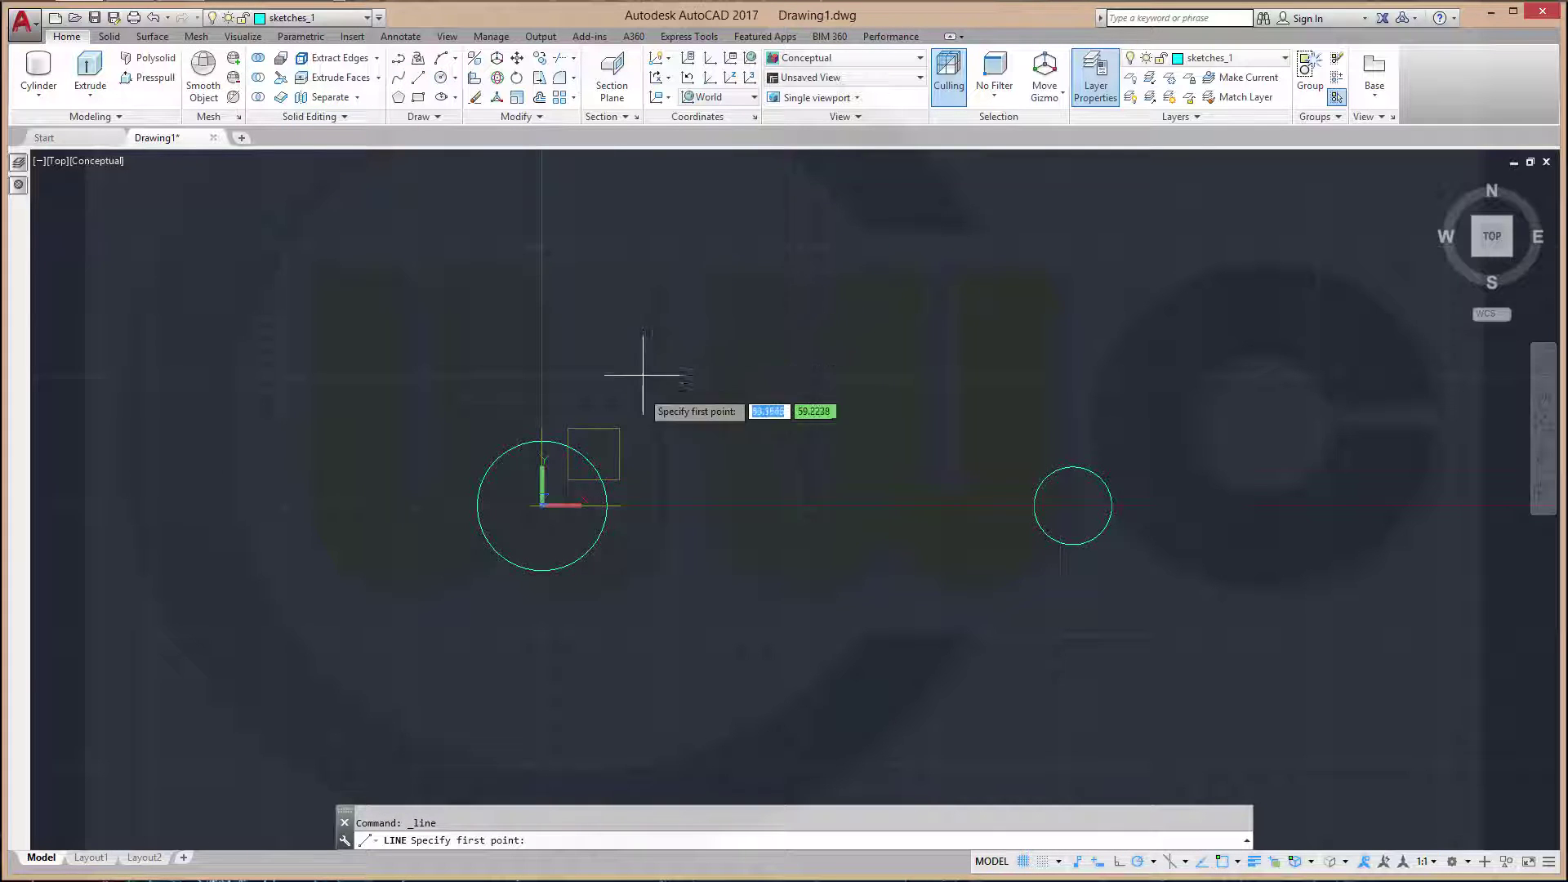
pyautogui.scroll(1, 679, 529)
pyautogui.scroll(1, 630, 543)
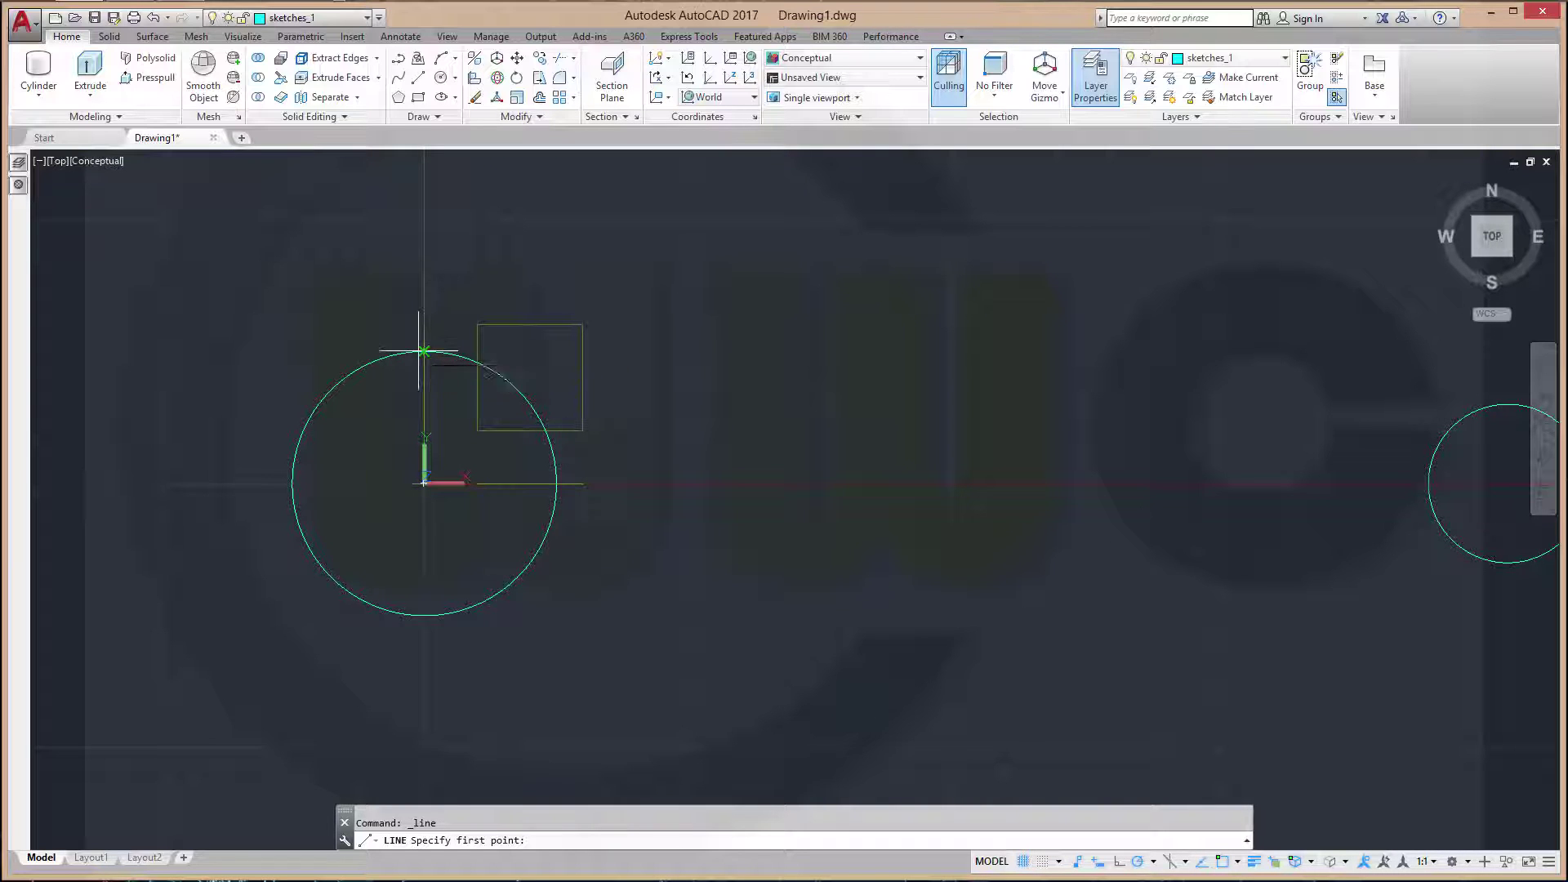
pyautogui.click(424, 352)
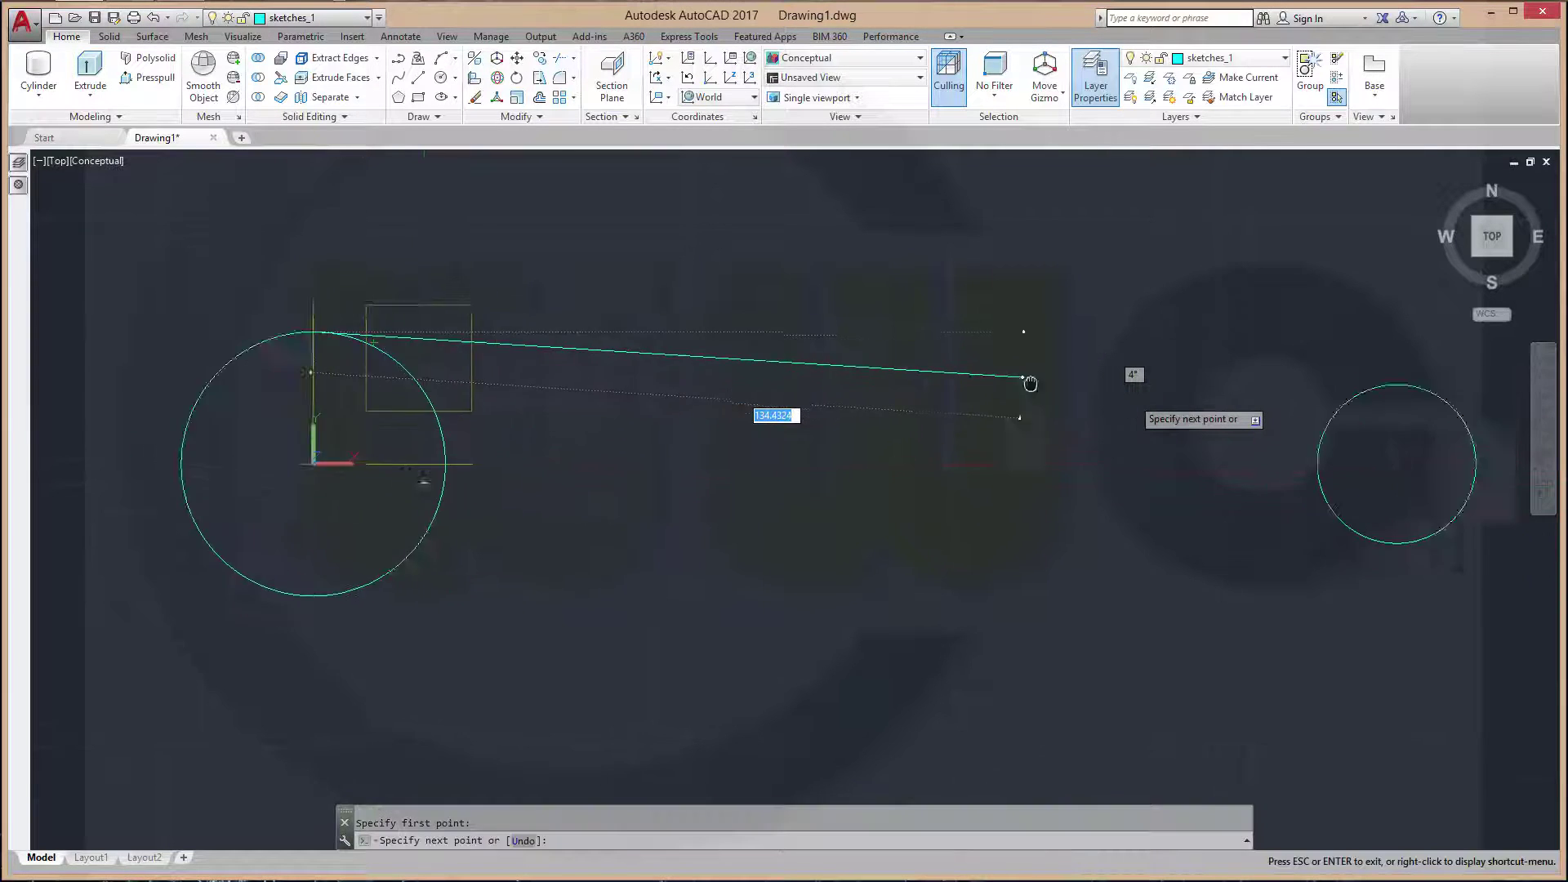
pyautogui.moveTo(1160, 409); pyautogui.dragTo(932, 387, button='middle')
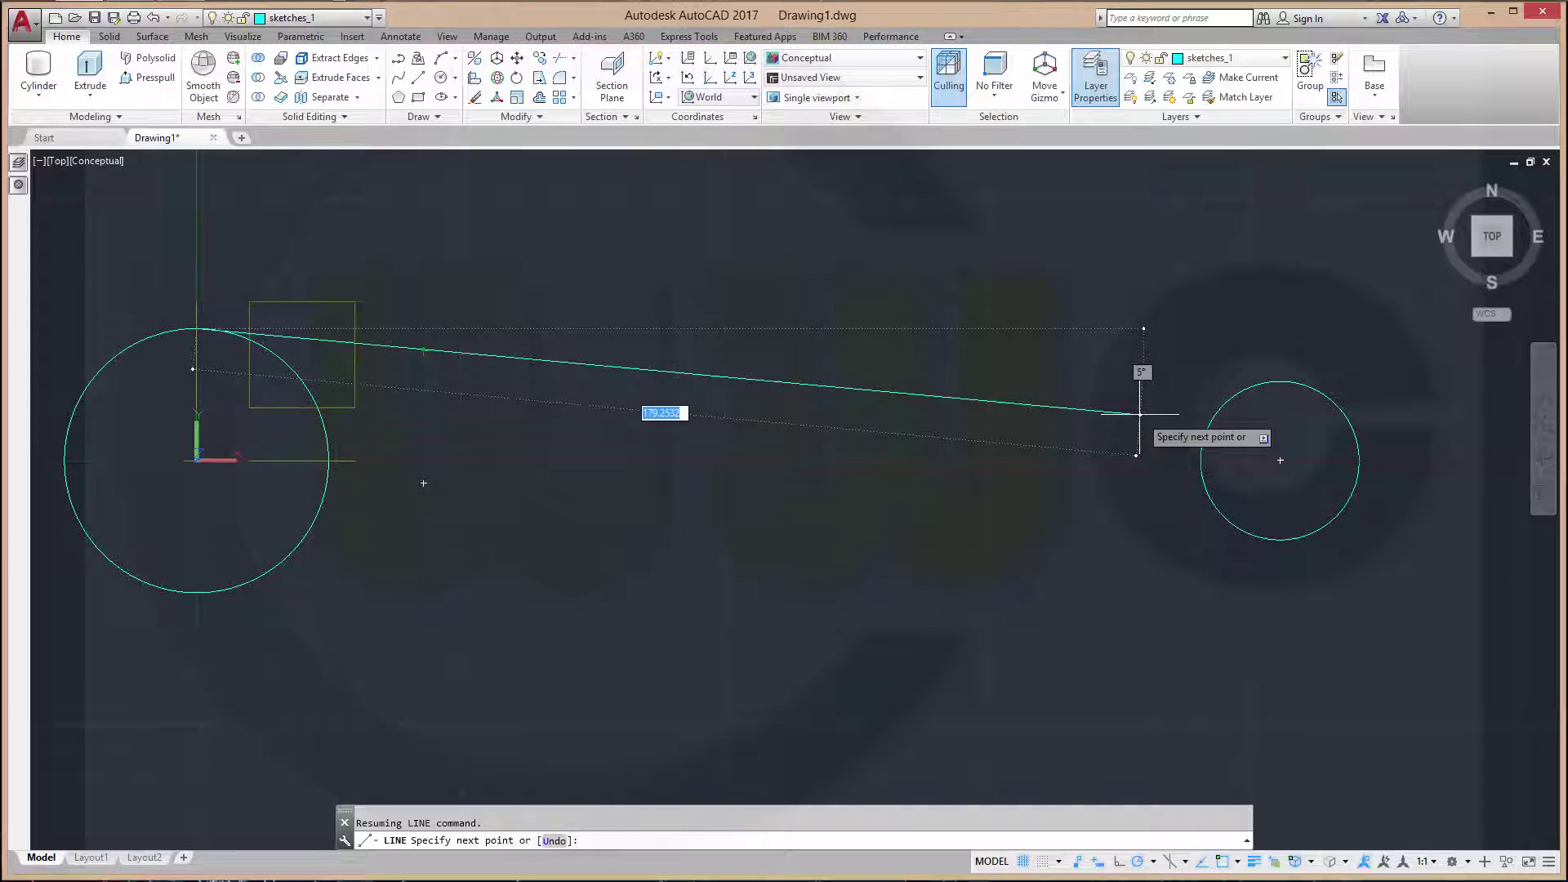
pyautogui.press('Tab')
pyautogui.write('4')
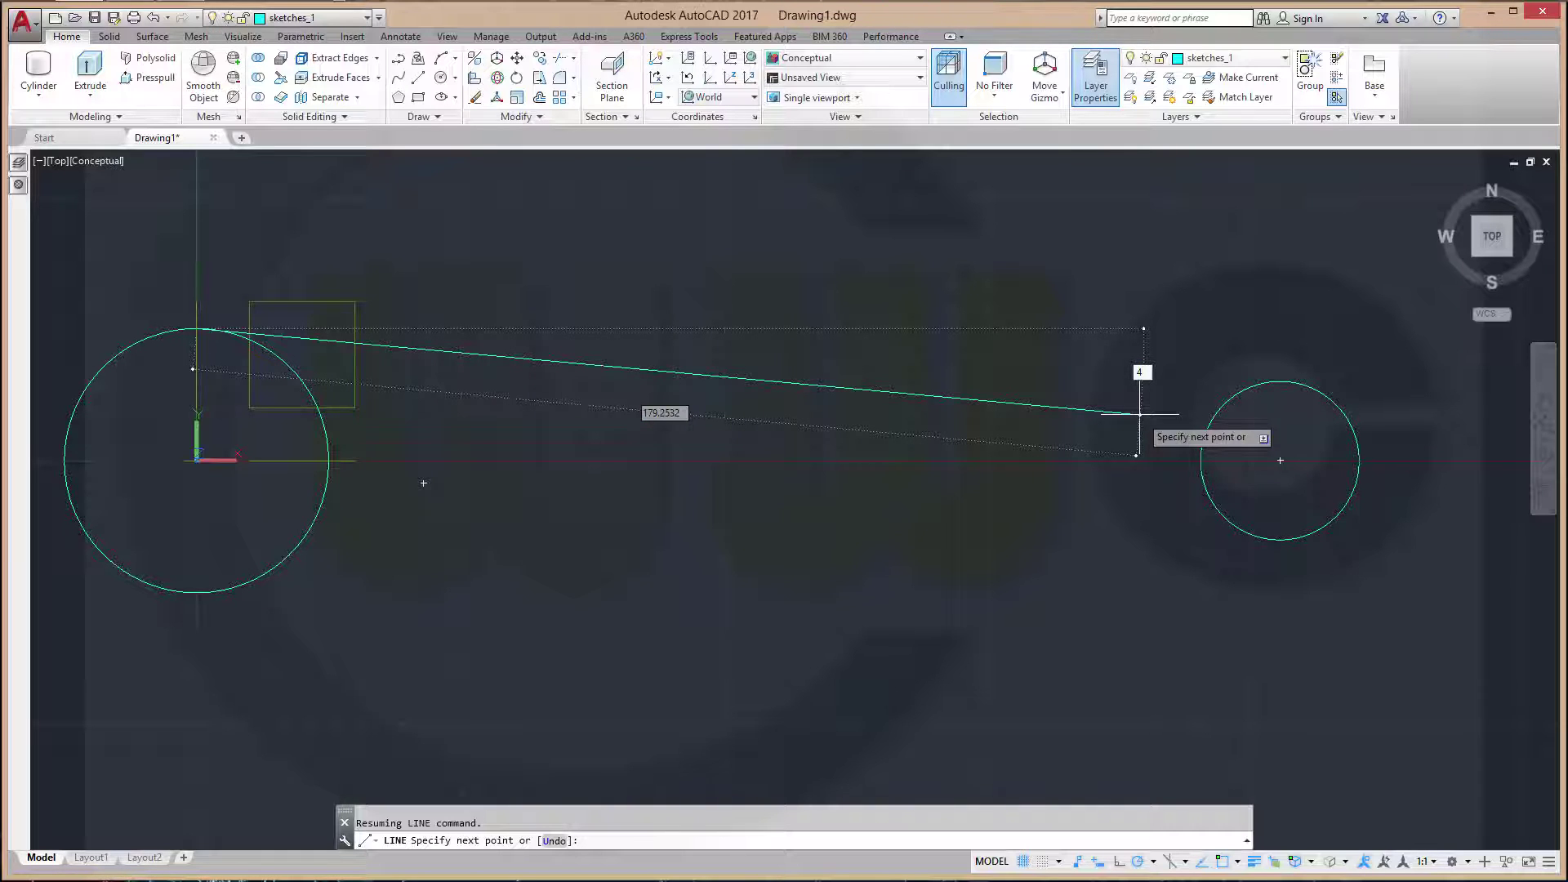
pyautogui.press('Tab')
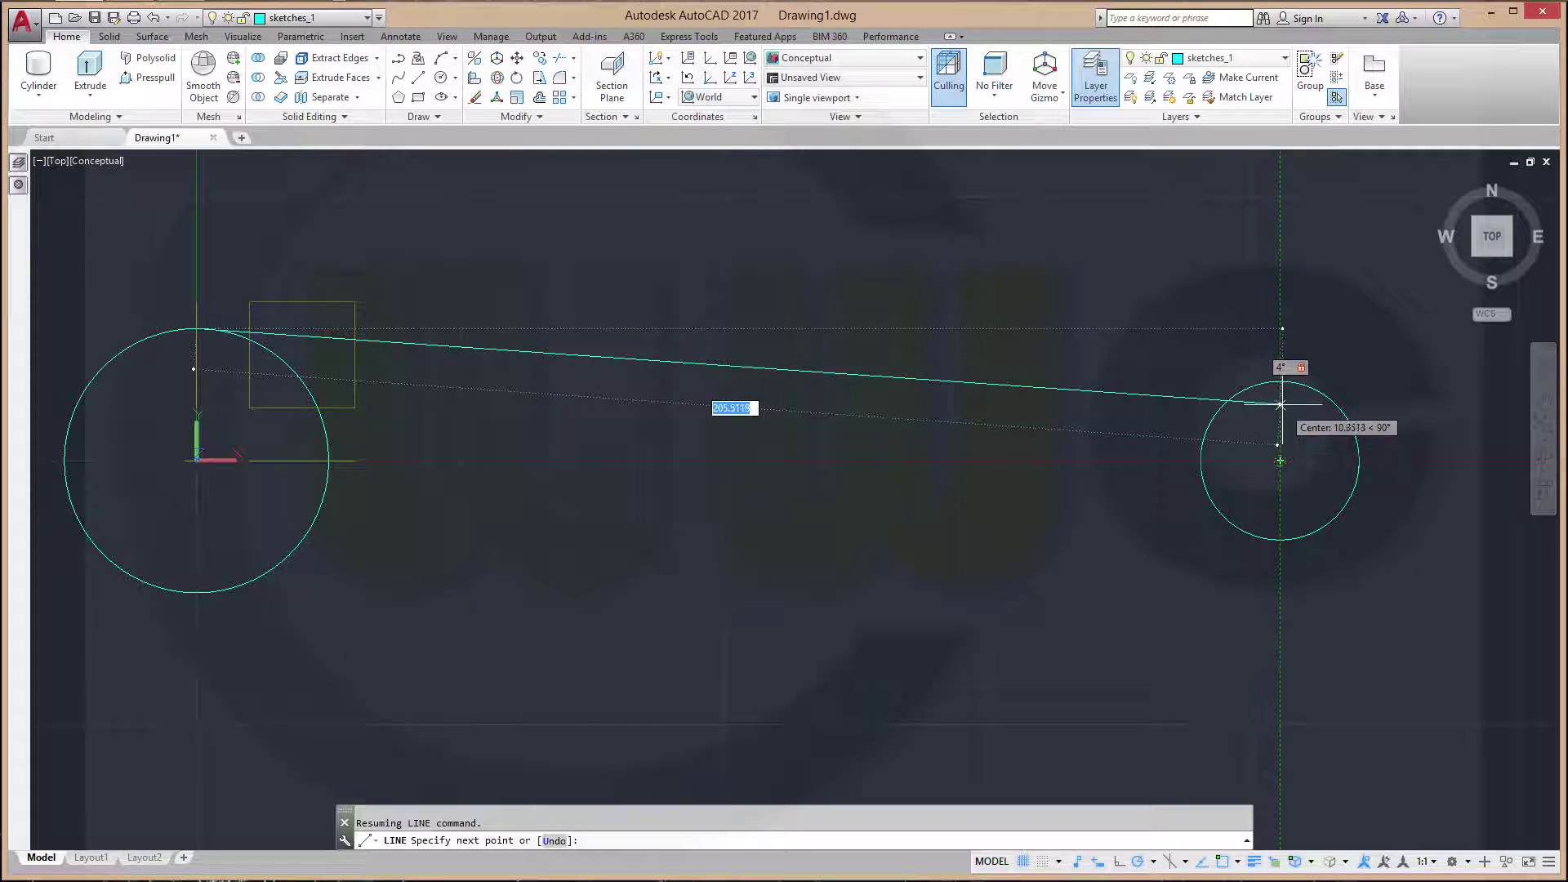
pyautogui.click(1280, 403)
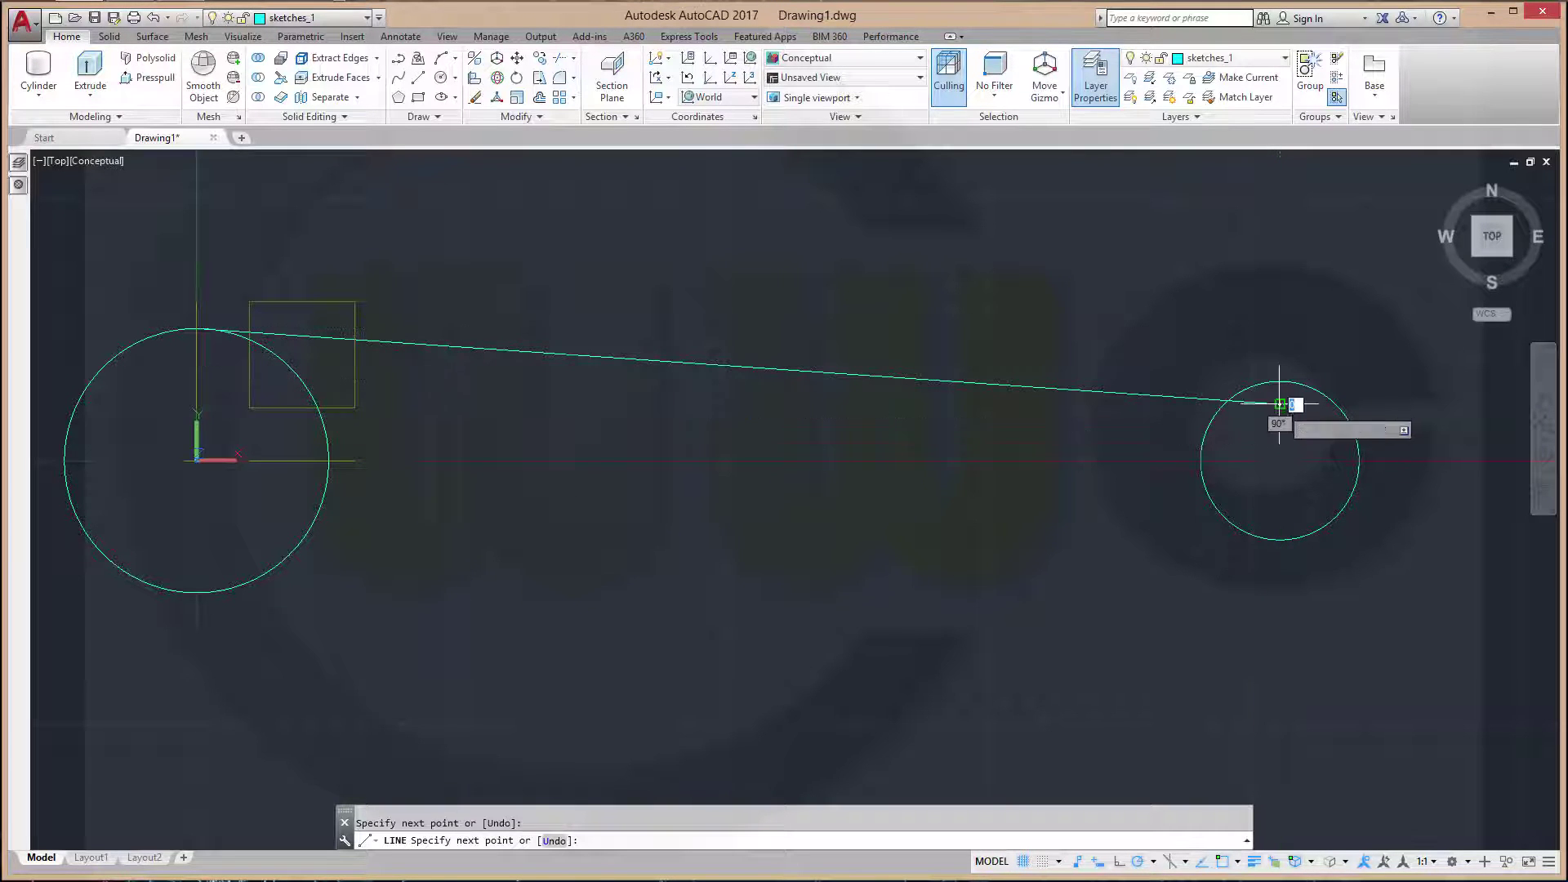
pyautogui.press('Escape')
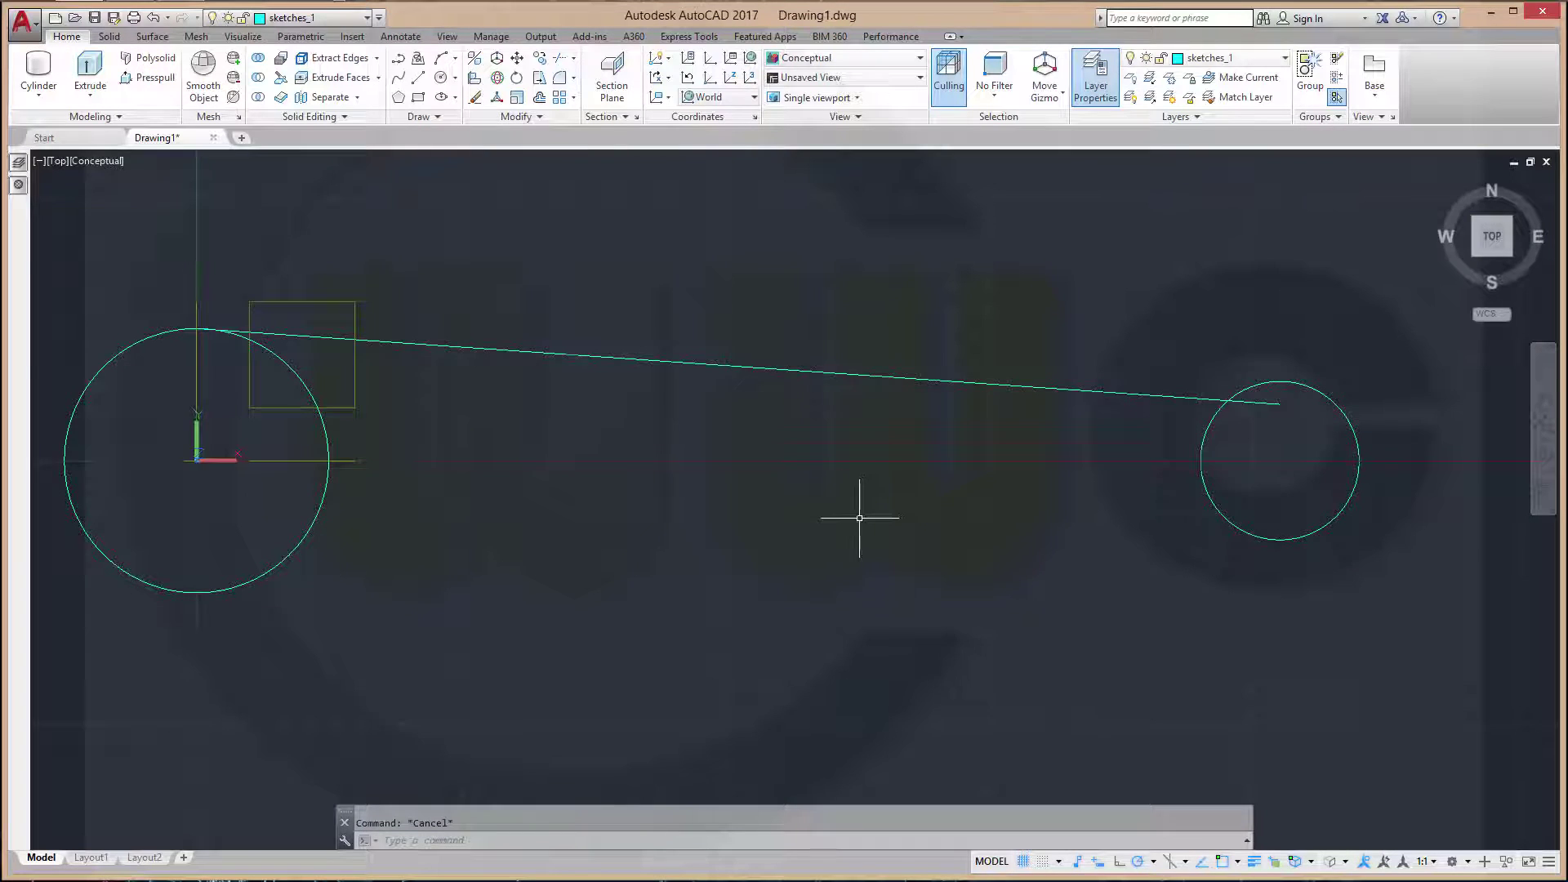
pyautogui.scroll(-1, 859, 518)
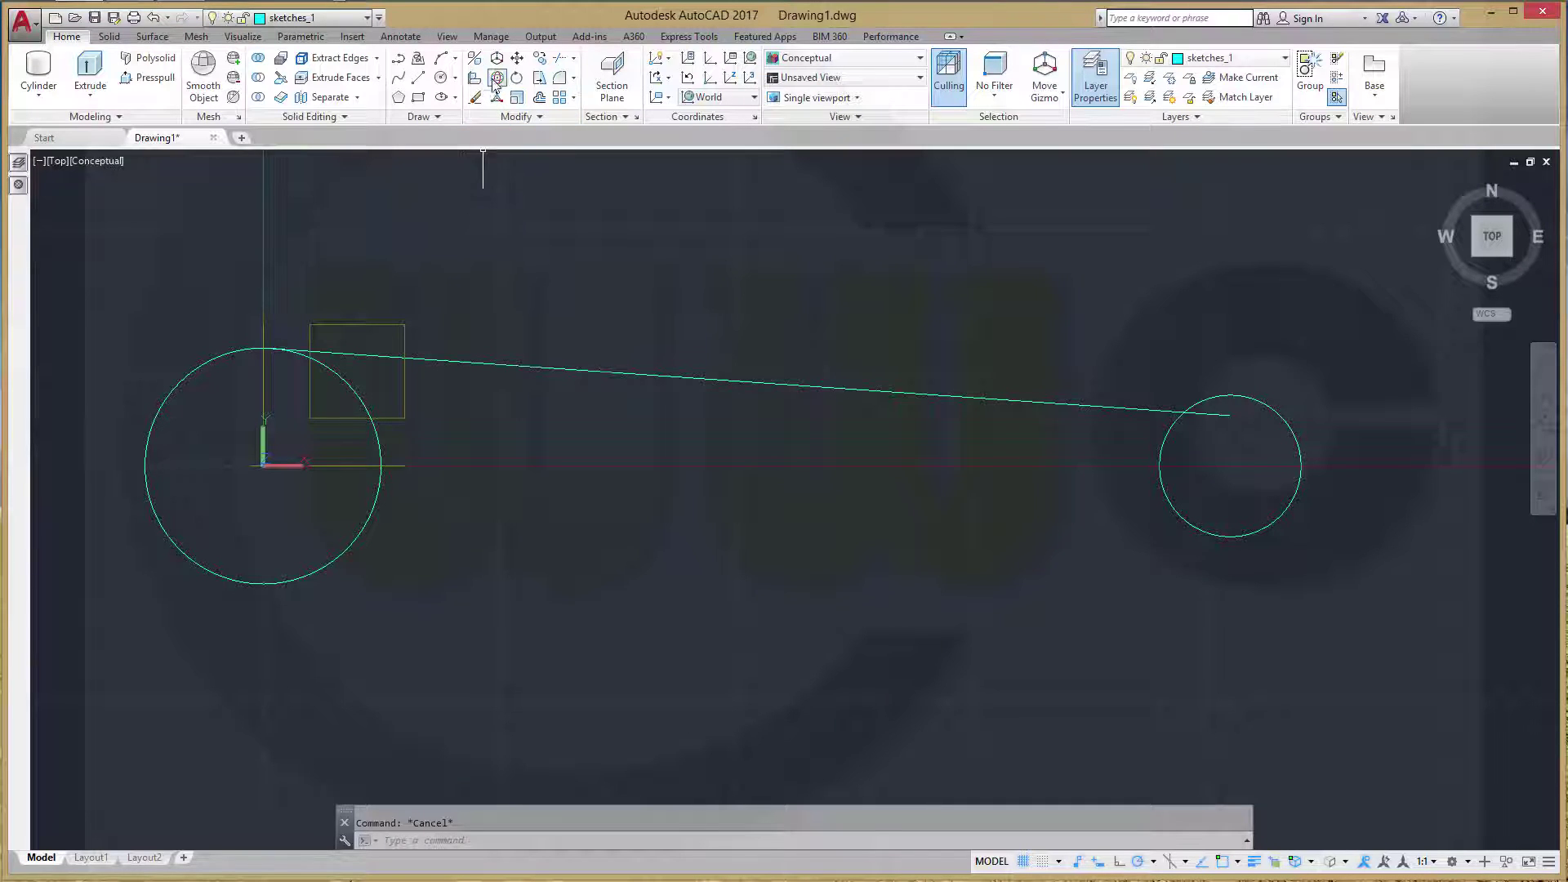
# Begin mirroring the slanted line, then cancel the attempt
pyautogui.click(536, 115)
pyautogui.click(556, 139)
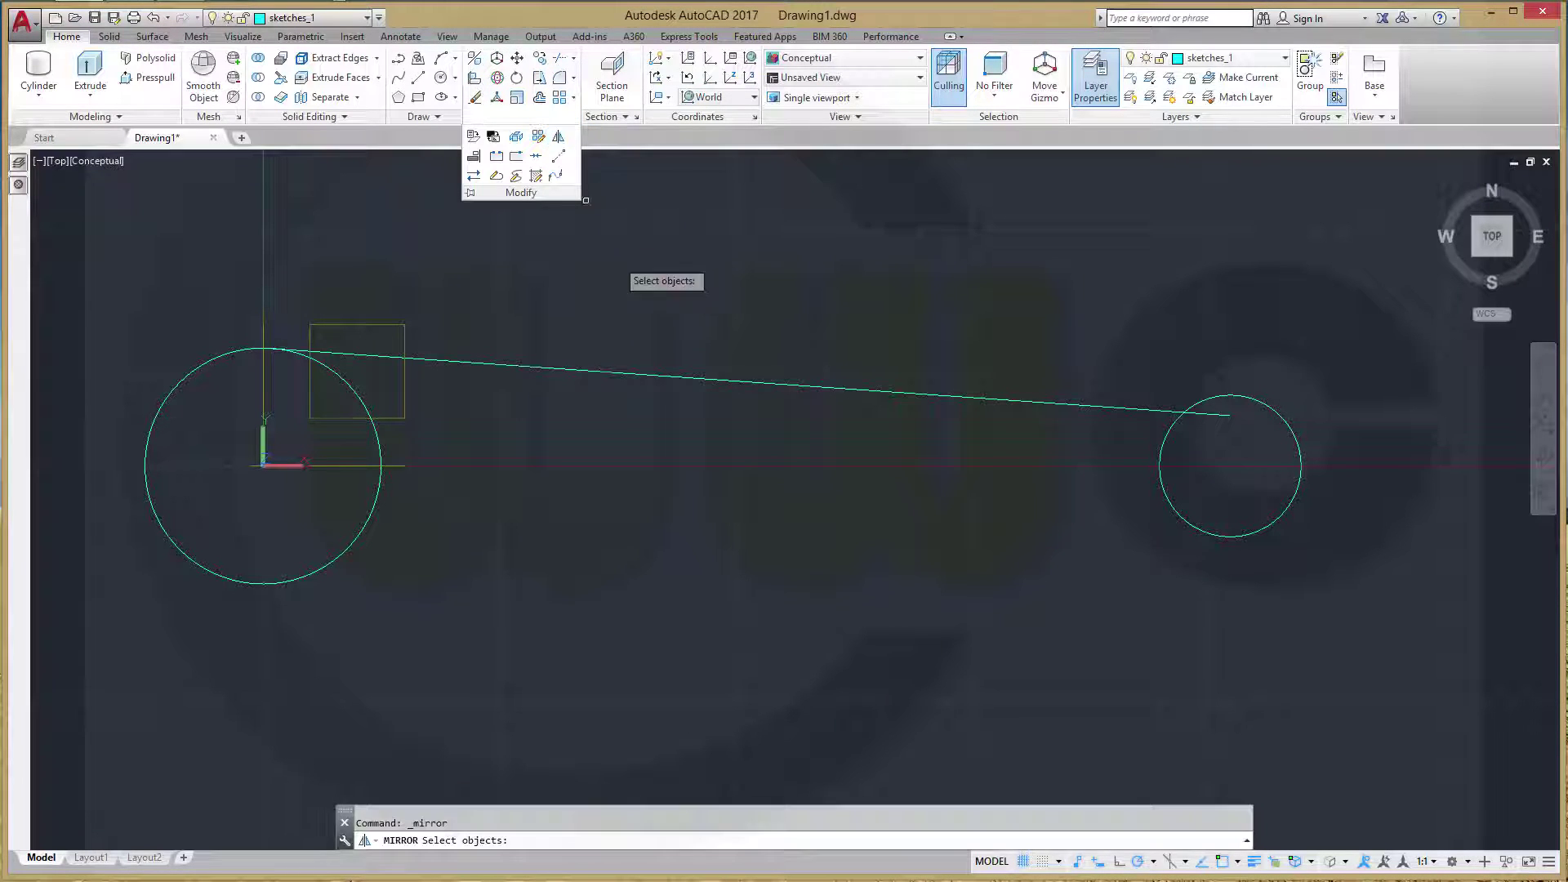
pyautogui.click(576, 371)
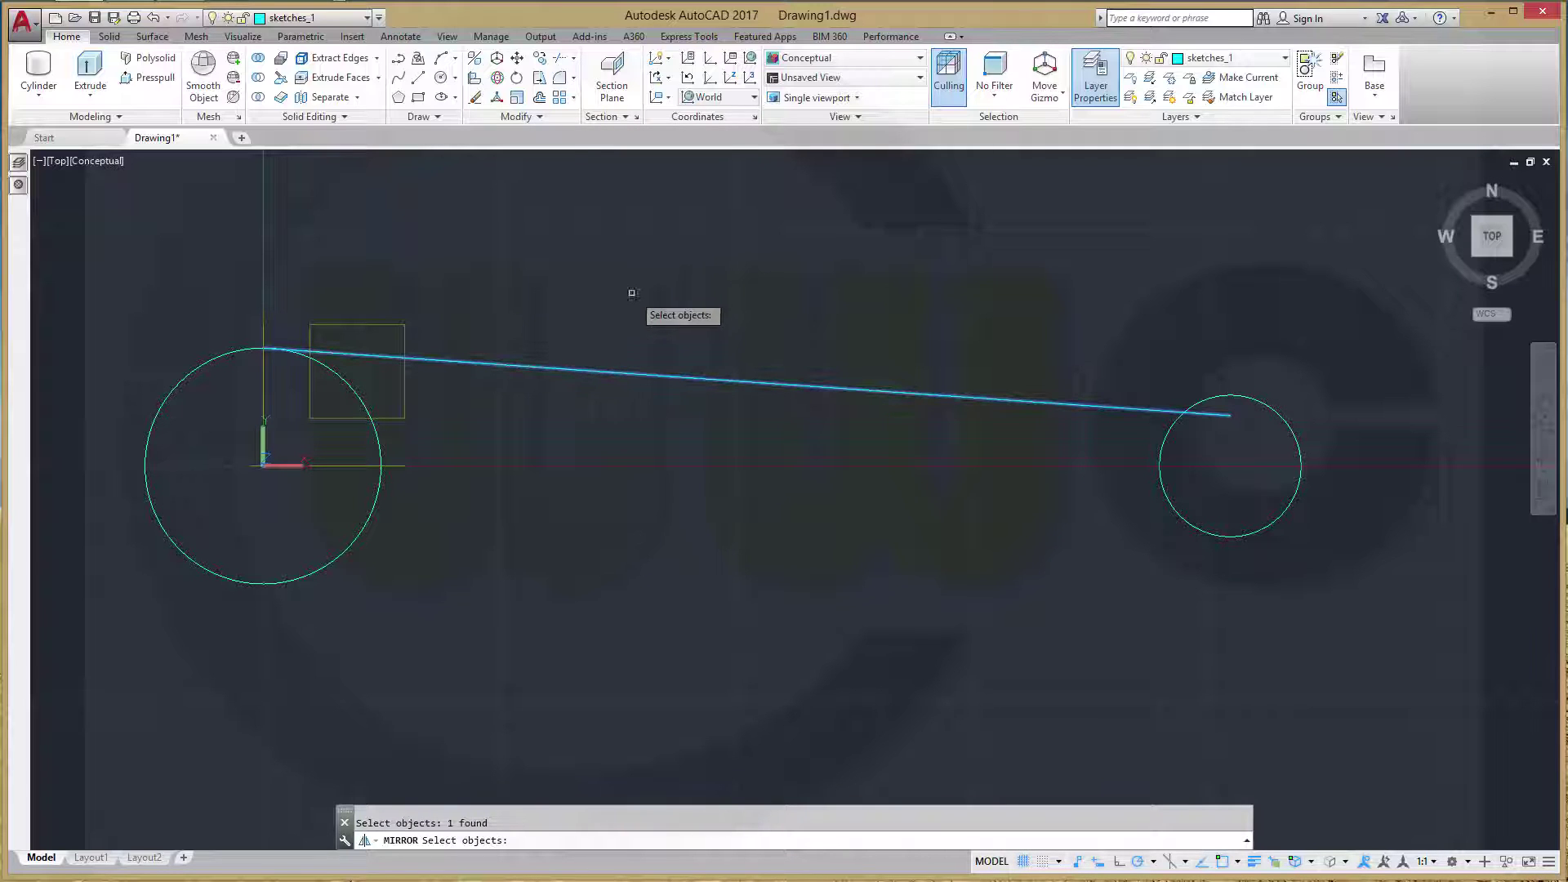
pyautogui.press('Return')
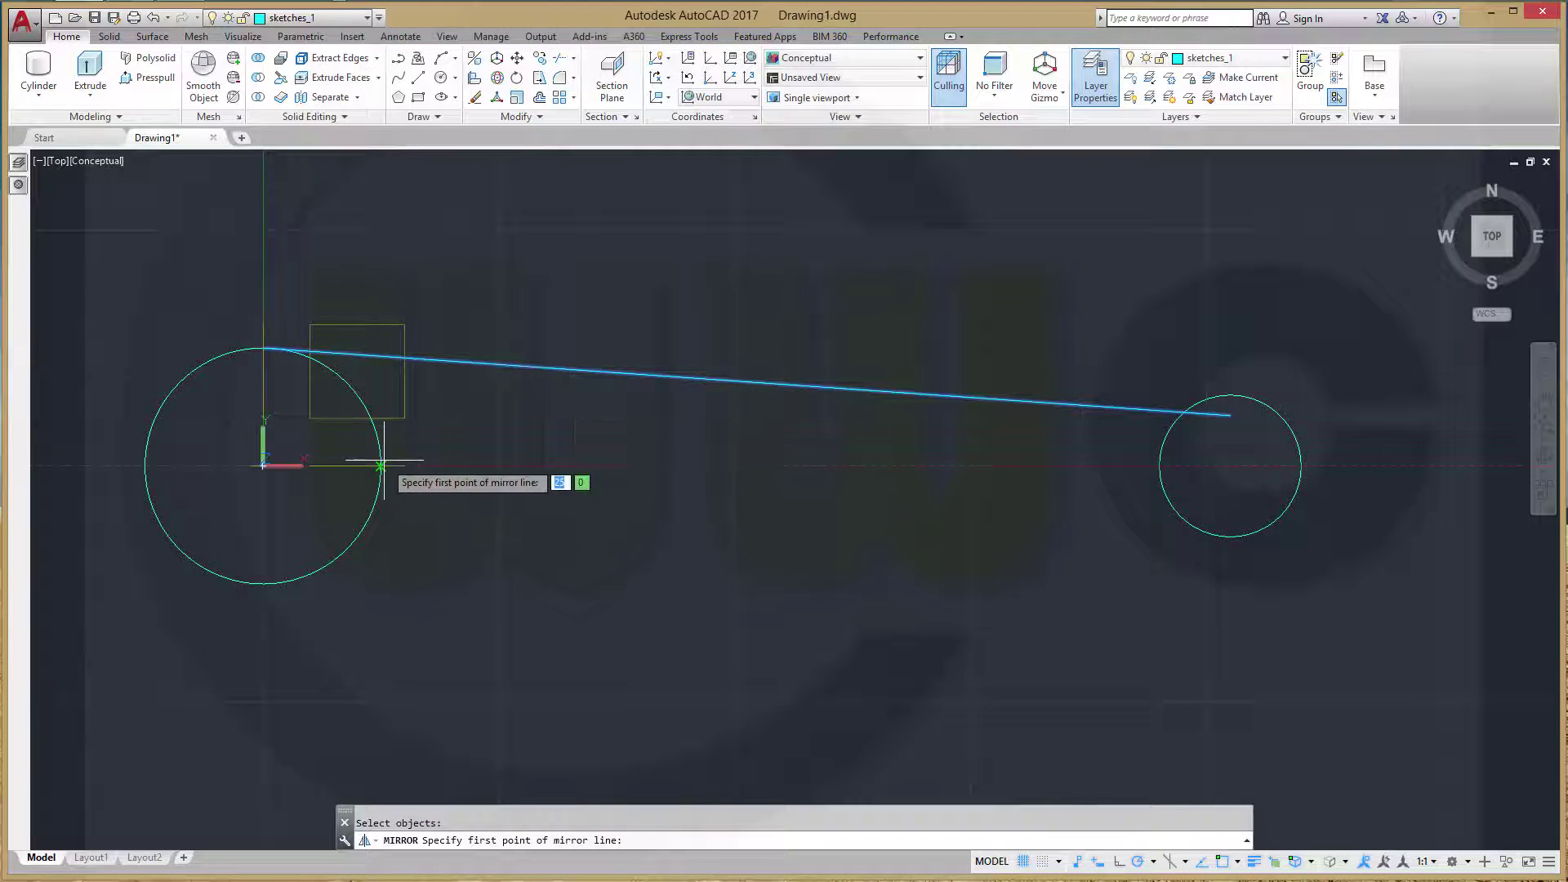
pyautogui.click(380, 465)
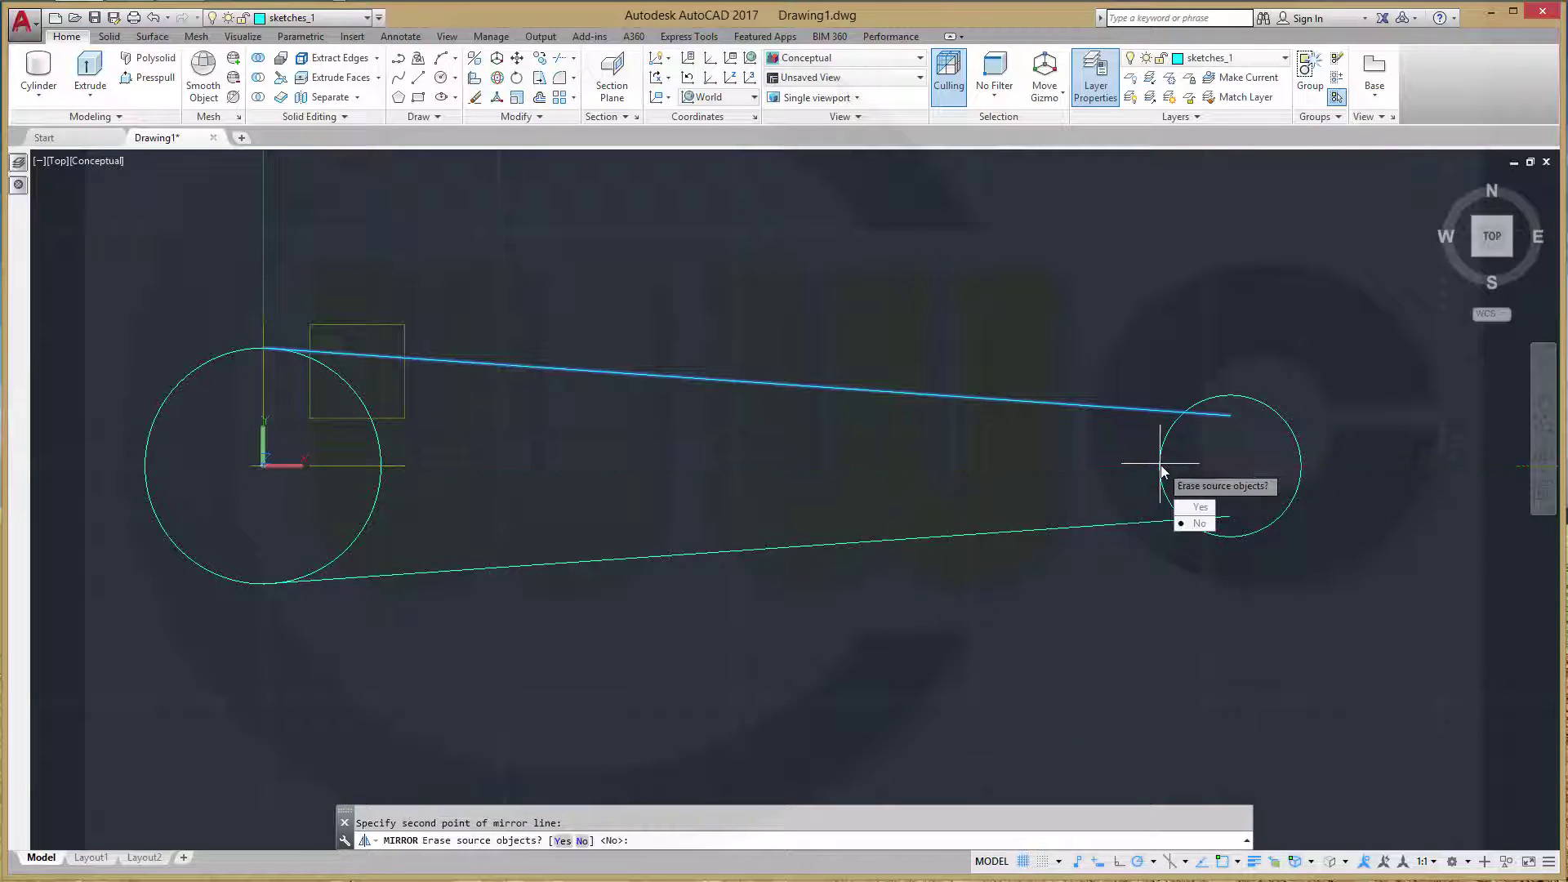
pyautogui.press('Escape')
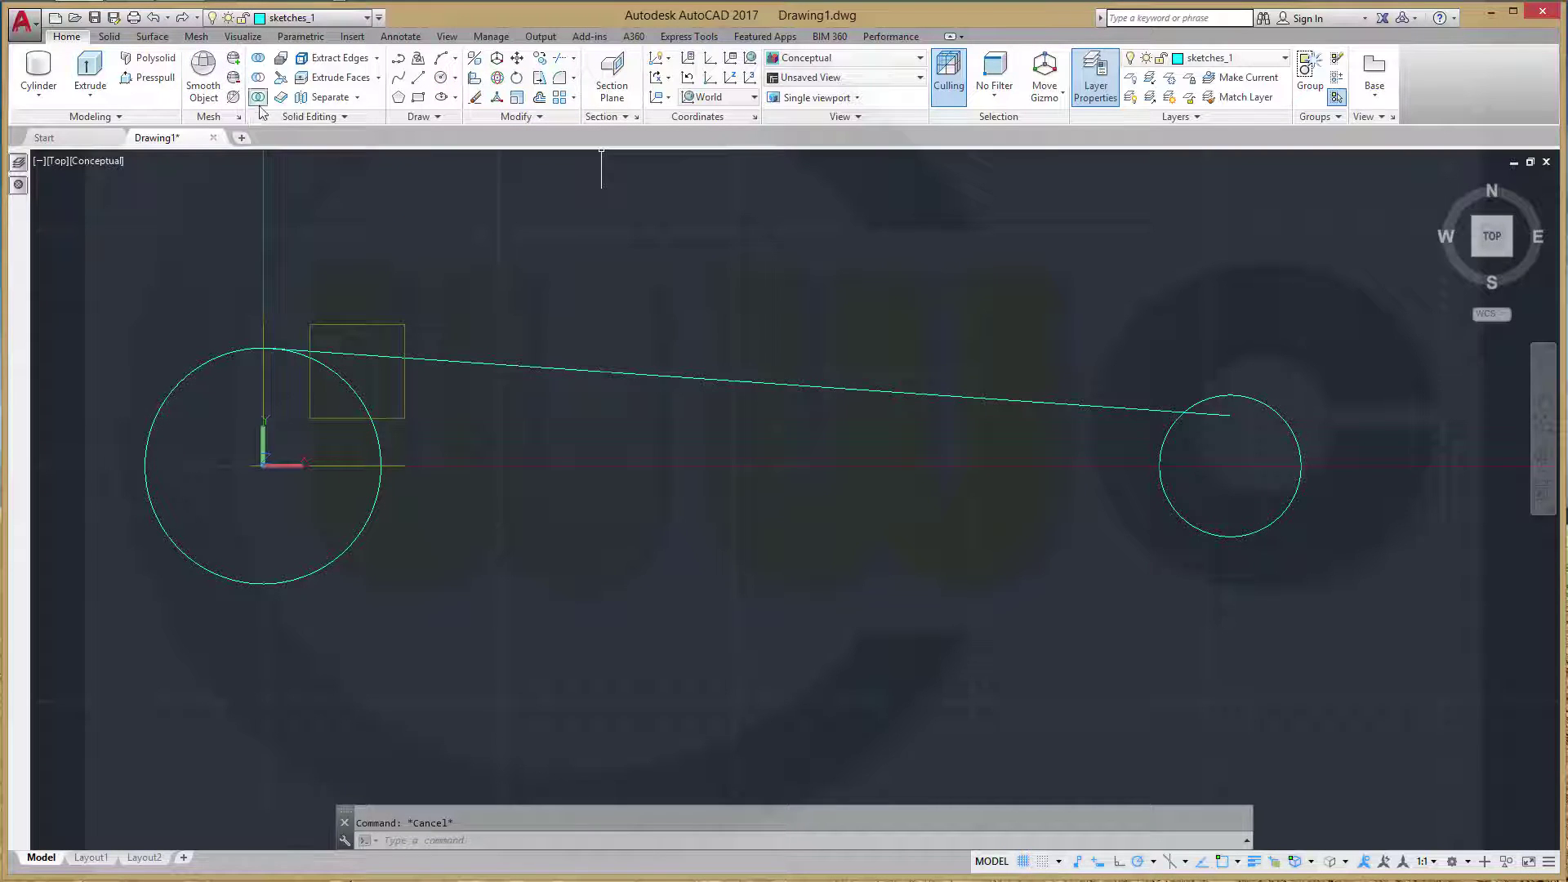
# Mirror the slanted line about the circles' horizontal centreline, keeping the original
pyautogui.click(538, 119)
pyautogui.click(561, 139)
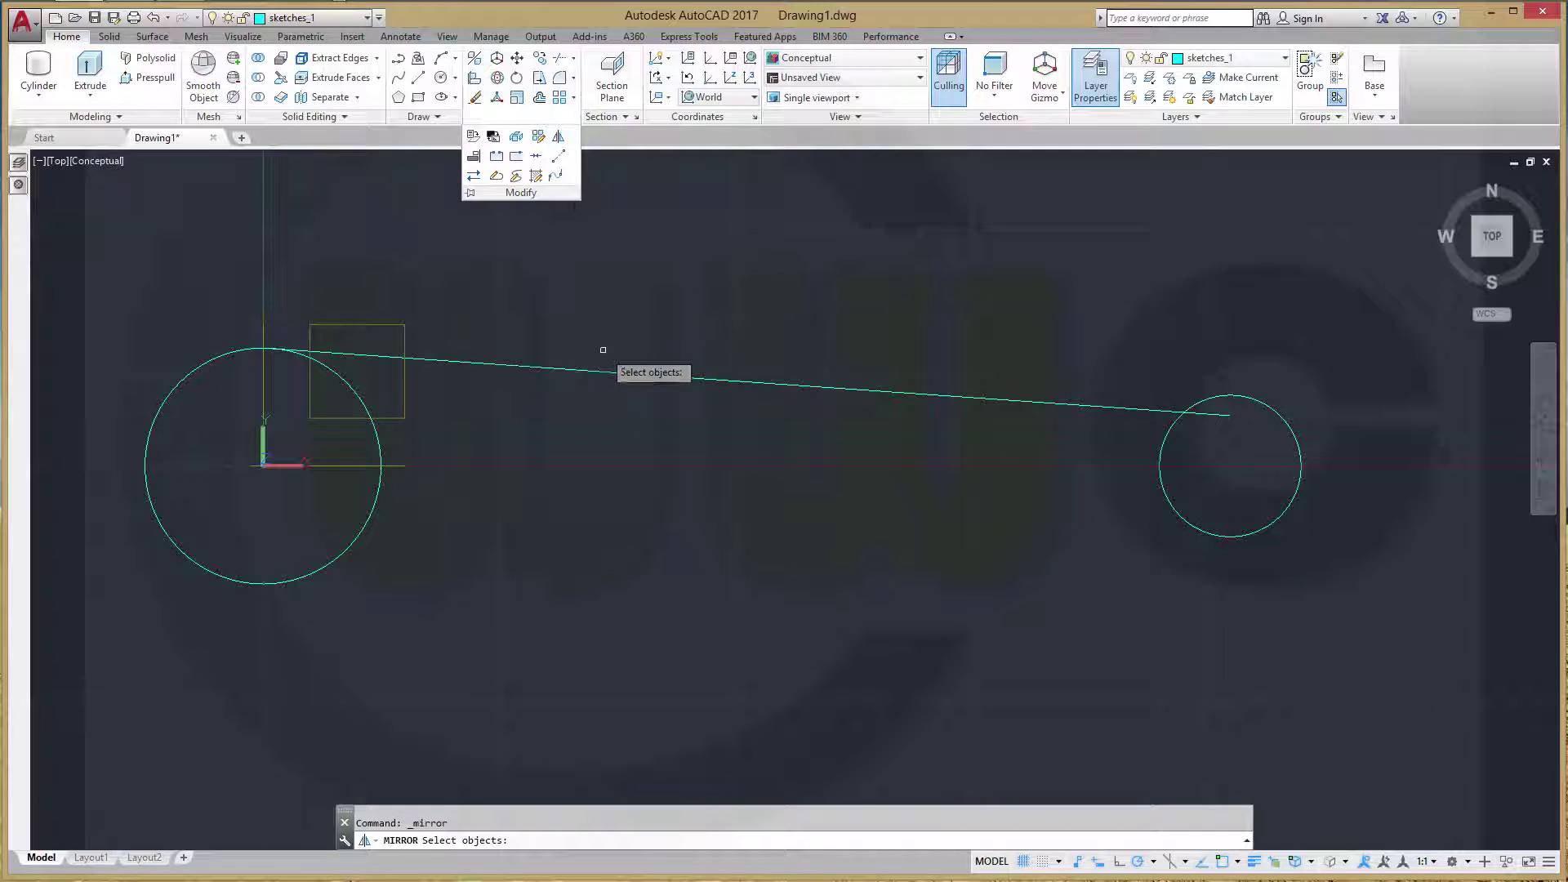
pyautogui.click(588, 372)
pyautogui.press('Return')
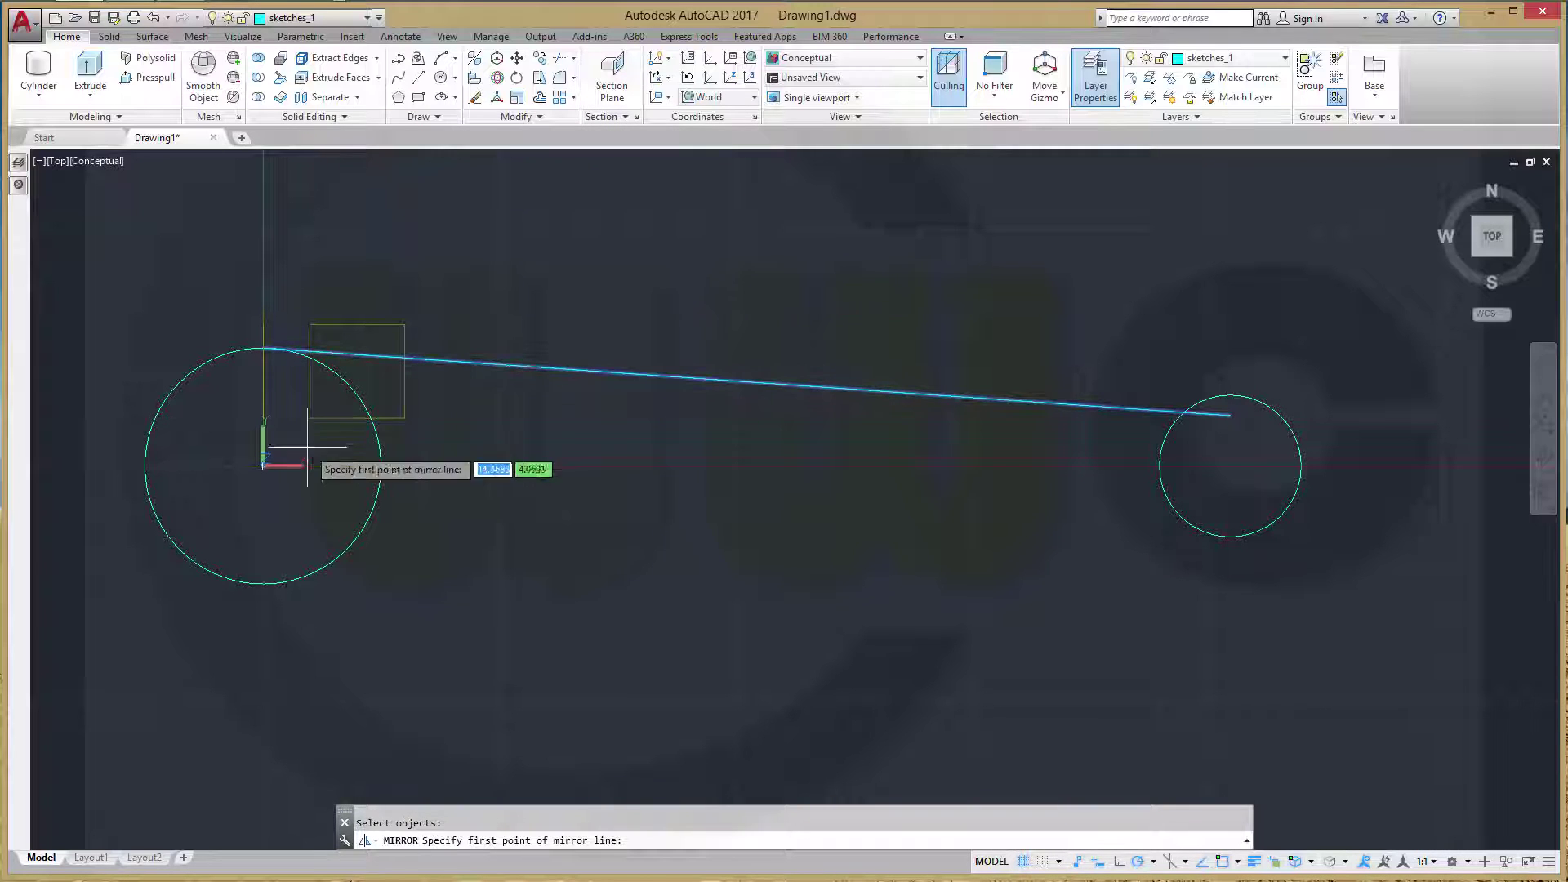
pyautogui.click(372, 449)
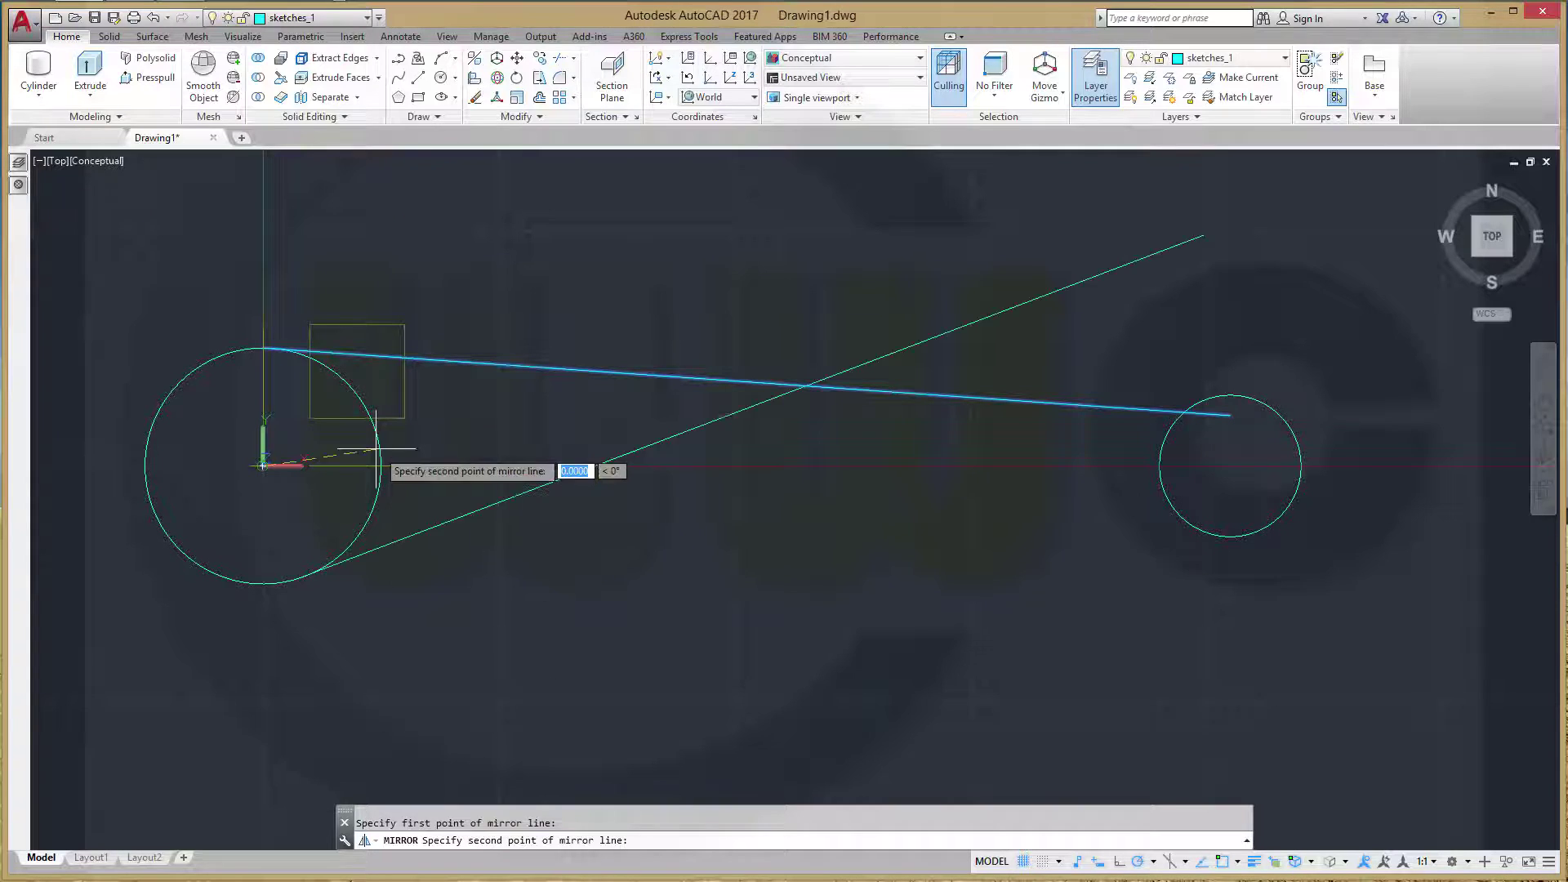
pyautogui.click(1231, 467)
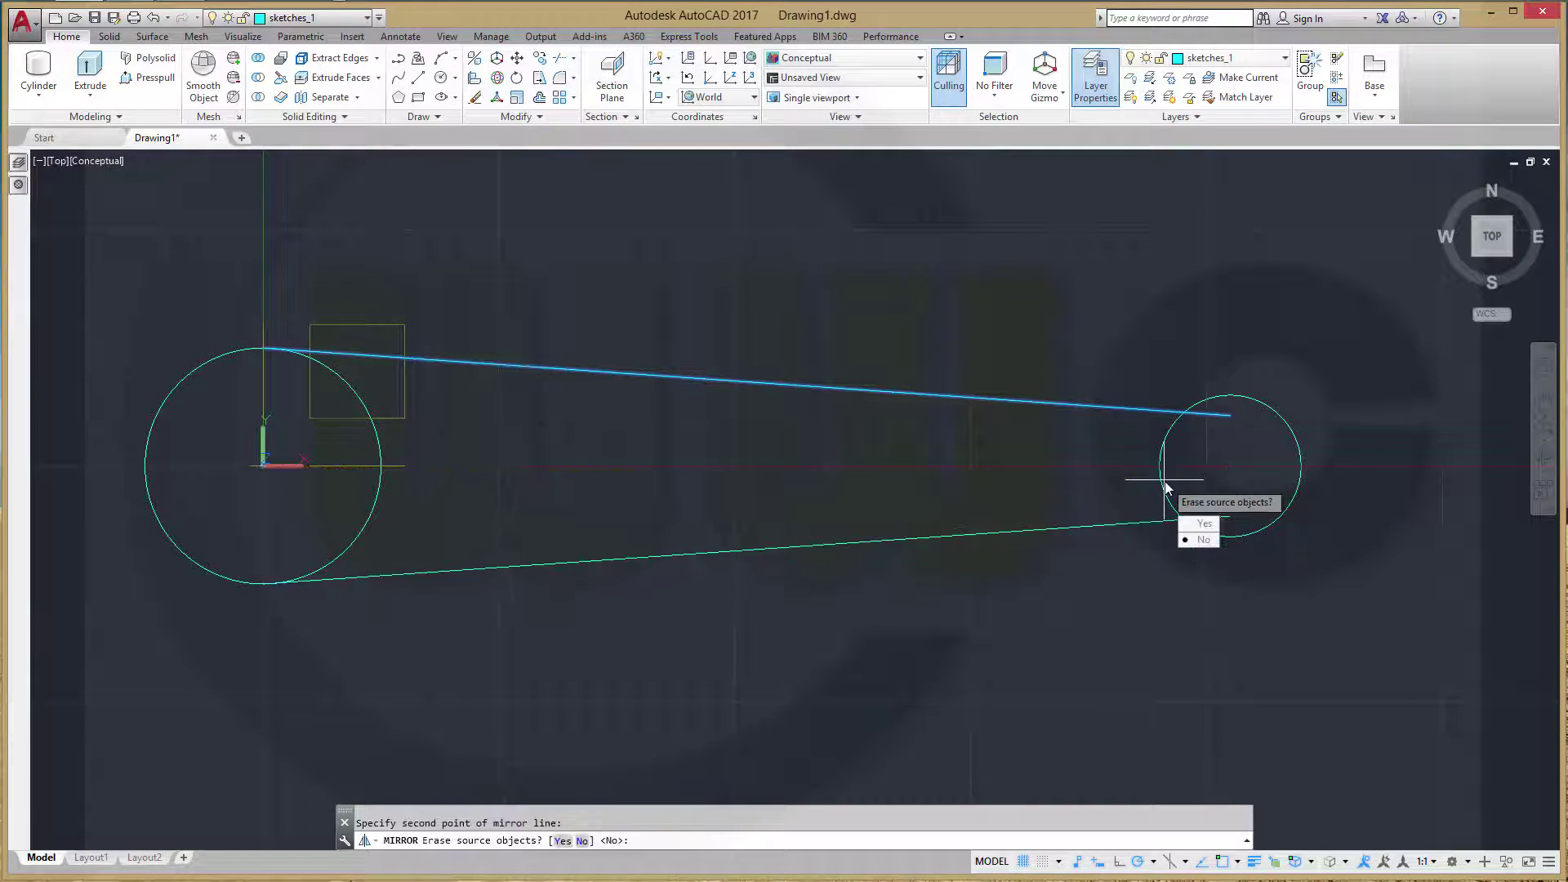
pyautogui.click(1204, 539)
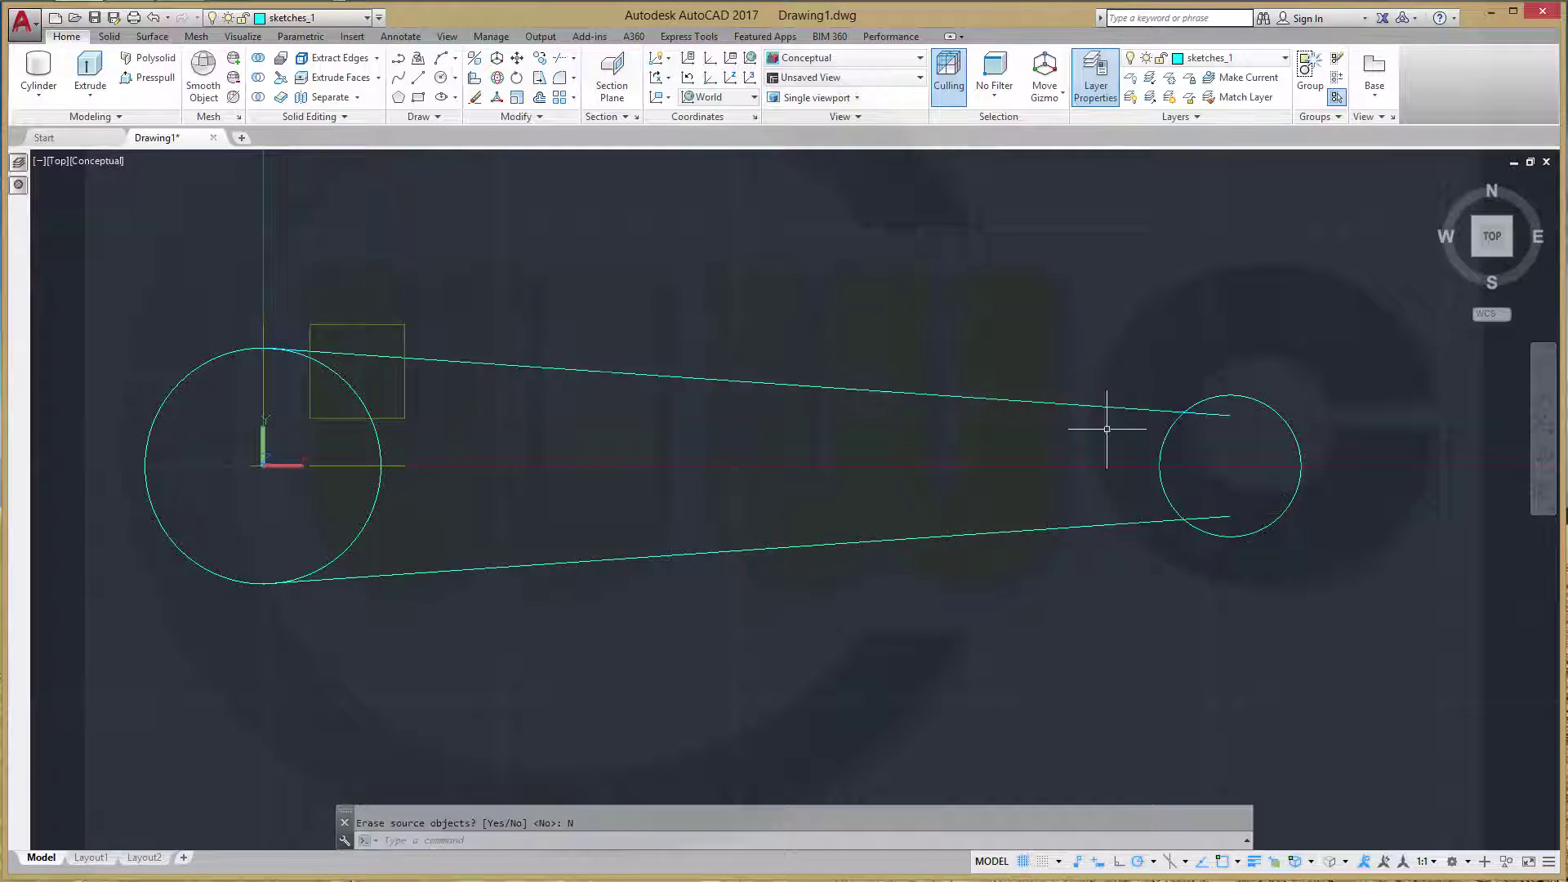
pyautogui.click(416, 79)
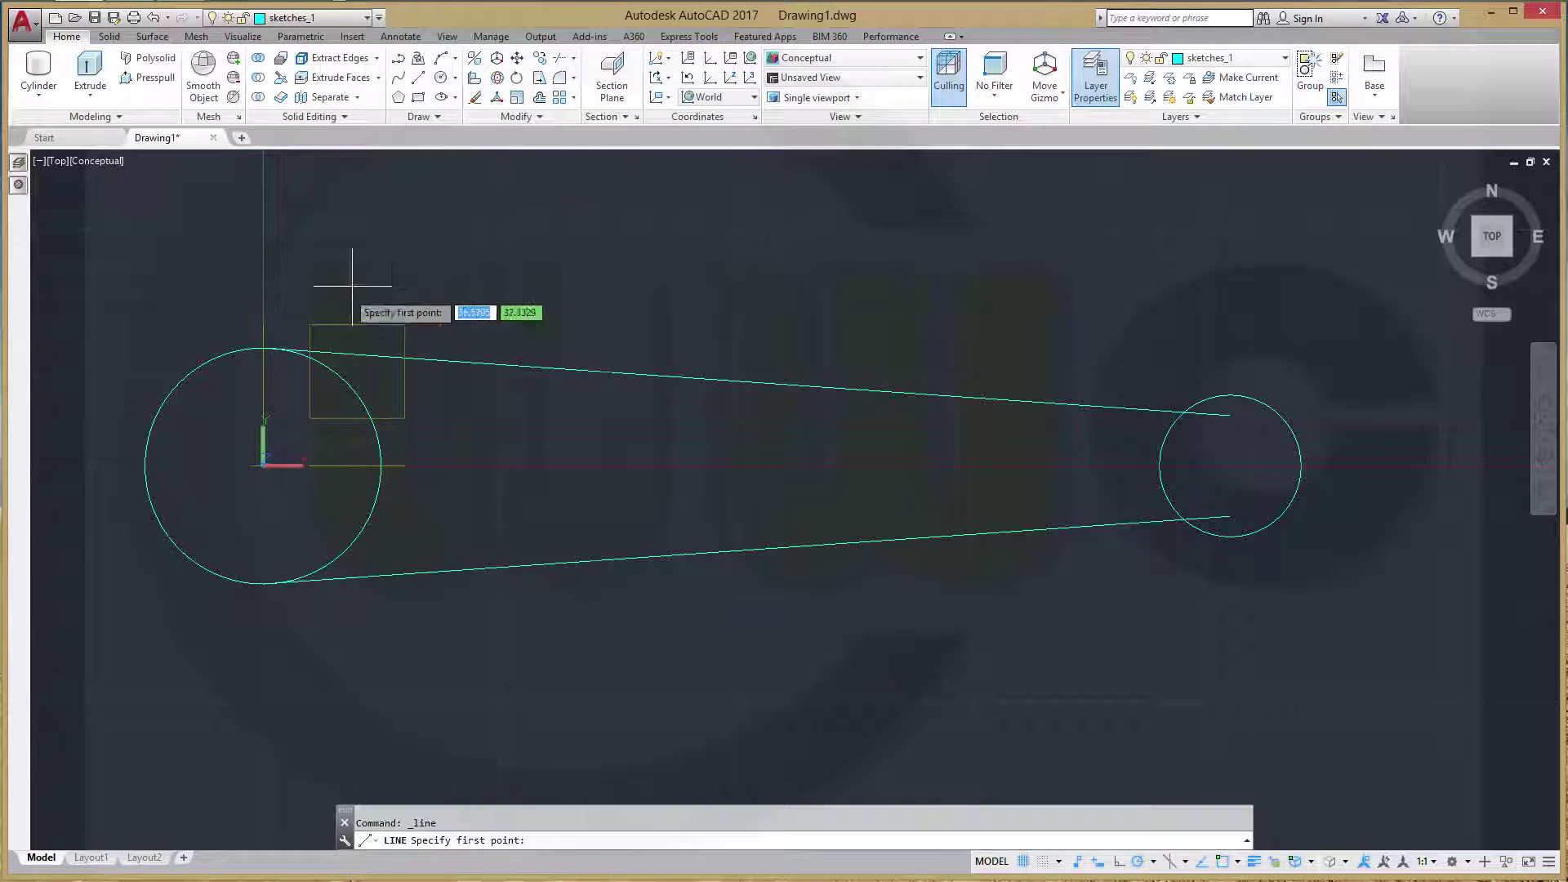
# Draw vertical lines closing the outline at the left circle and right line ends
pyautogui.click(263, 347)
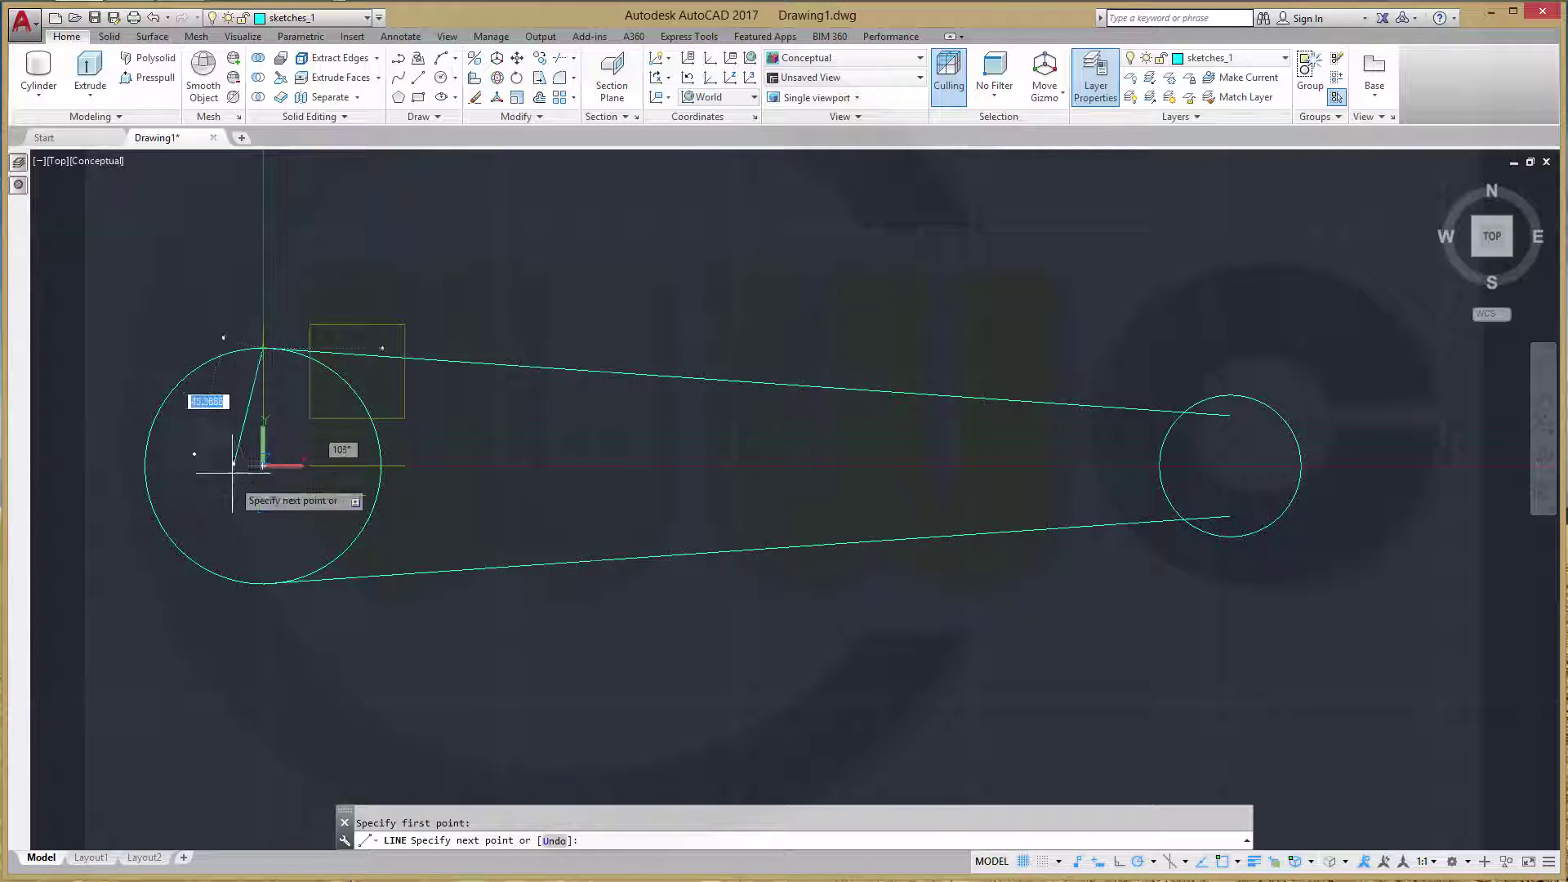
pyautogui.click(263, 584)
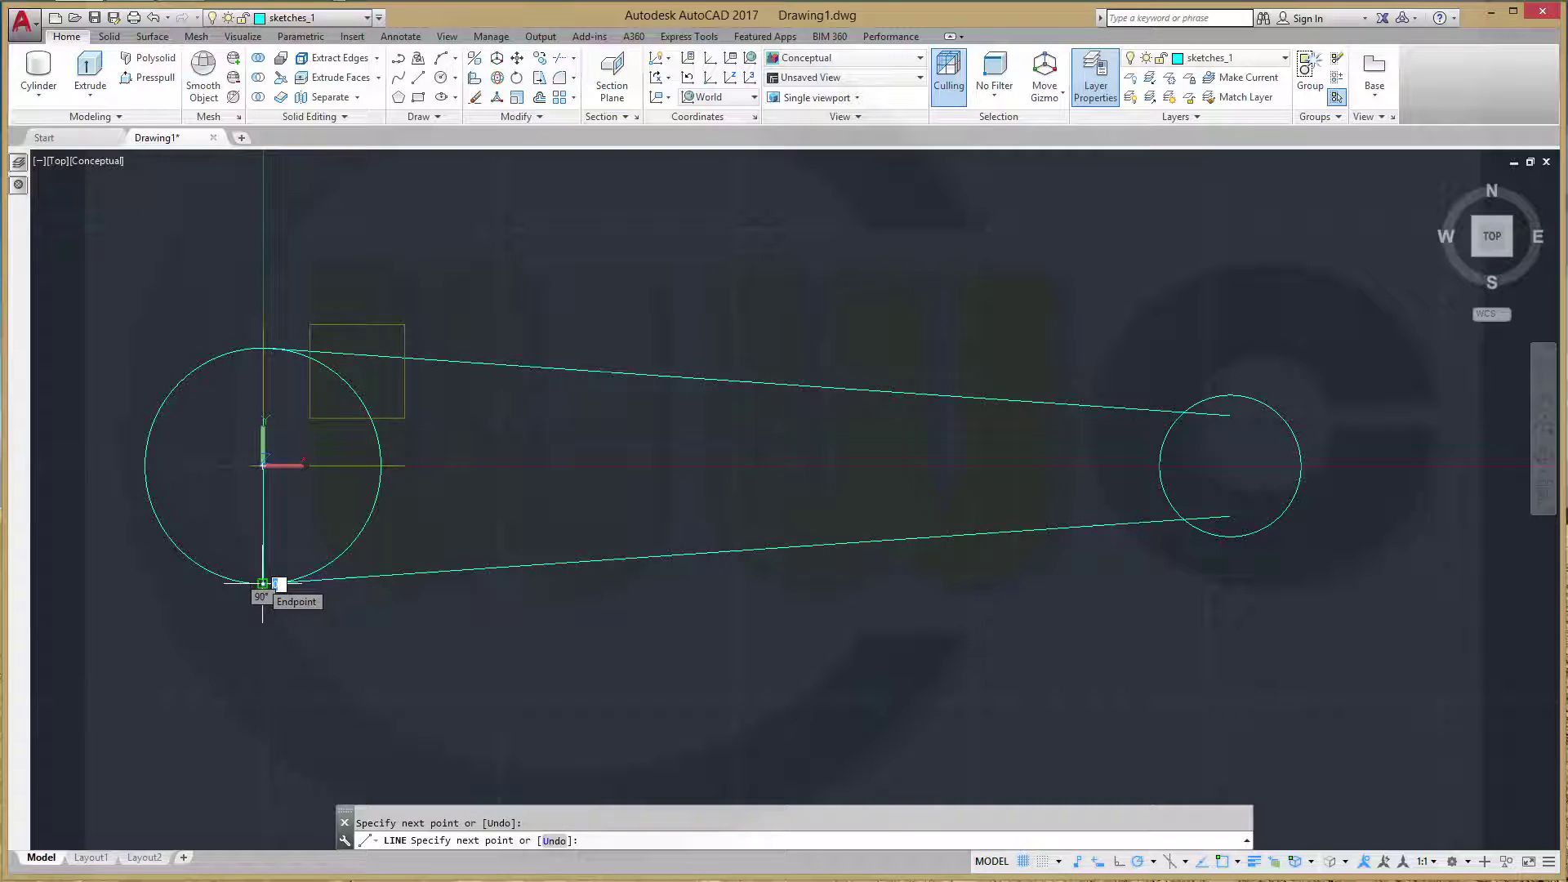
pyautogui.press('Return')
pyautogui.press('Return')
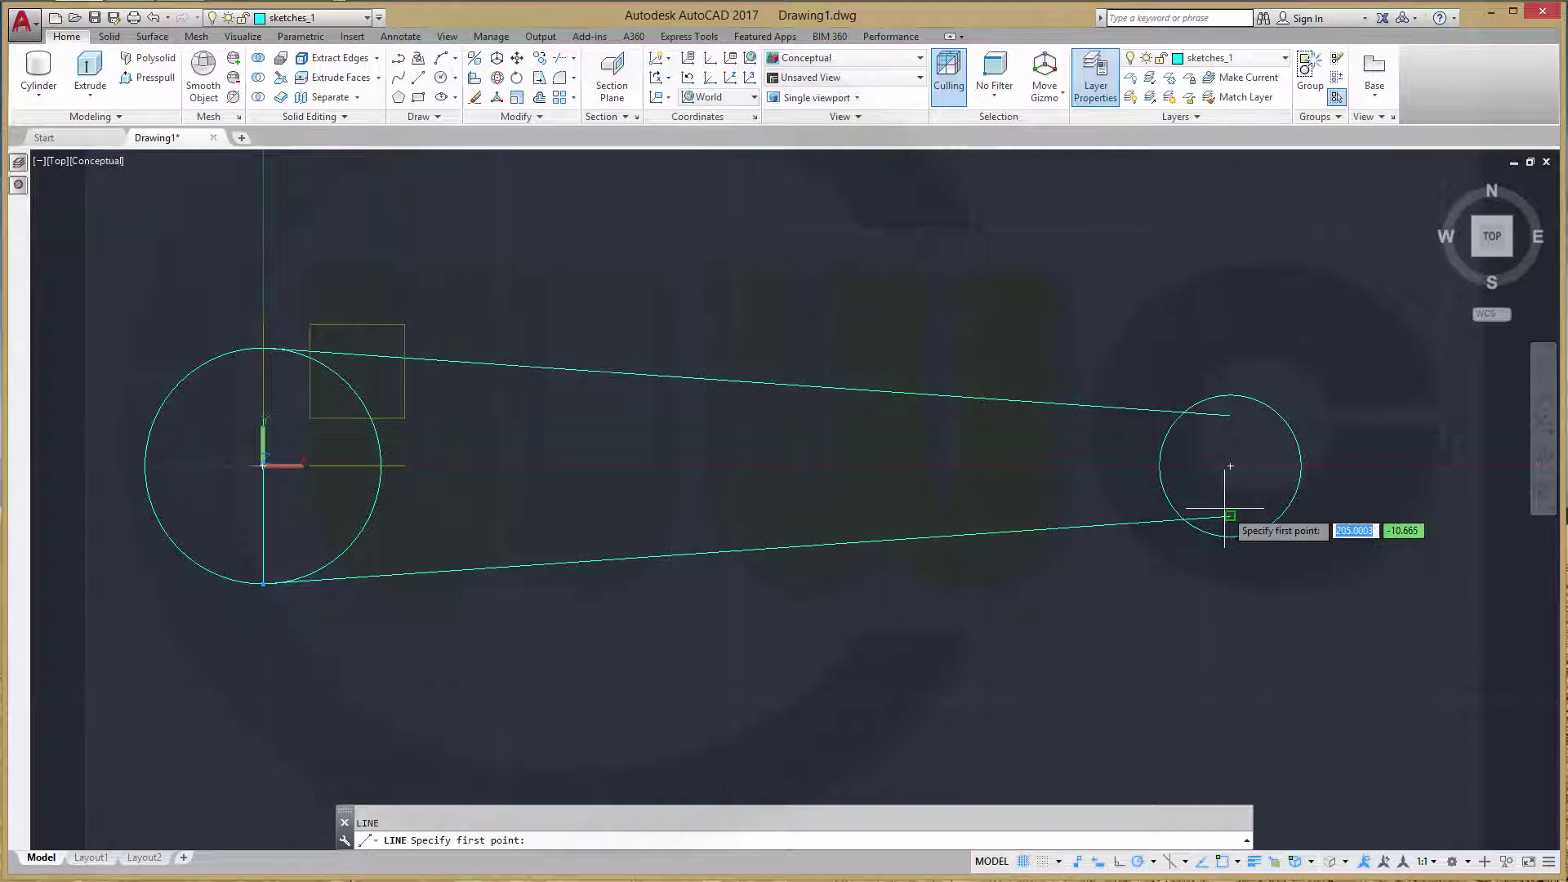
pyautogui.click(1230, 514)
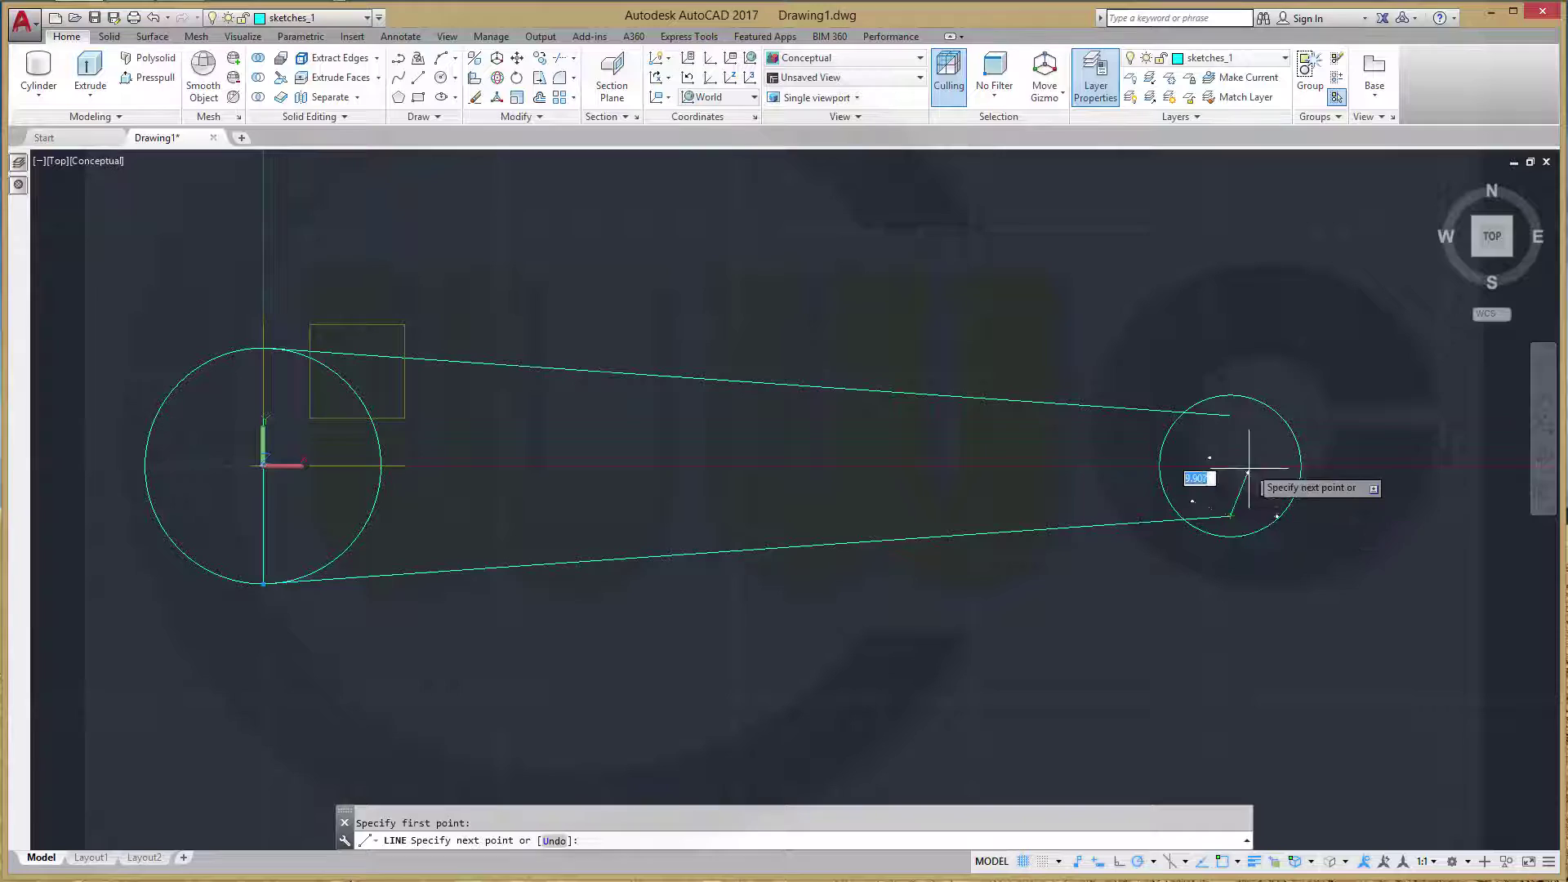
pyautogui.click(1231, 416)
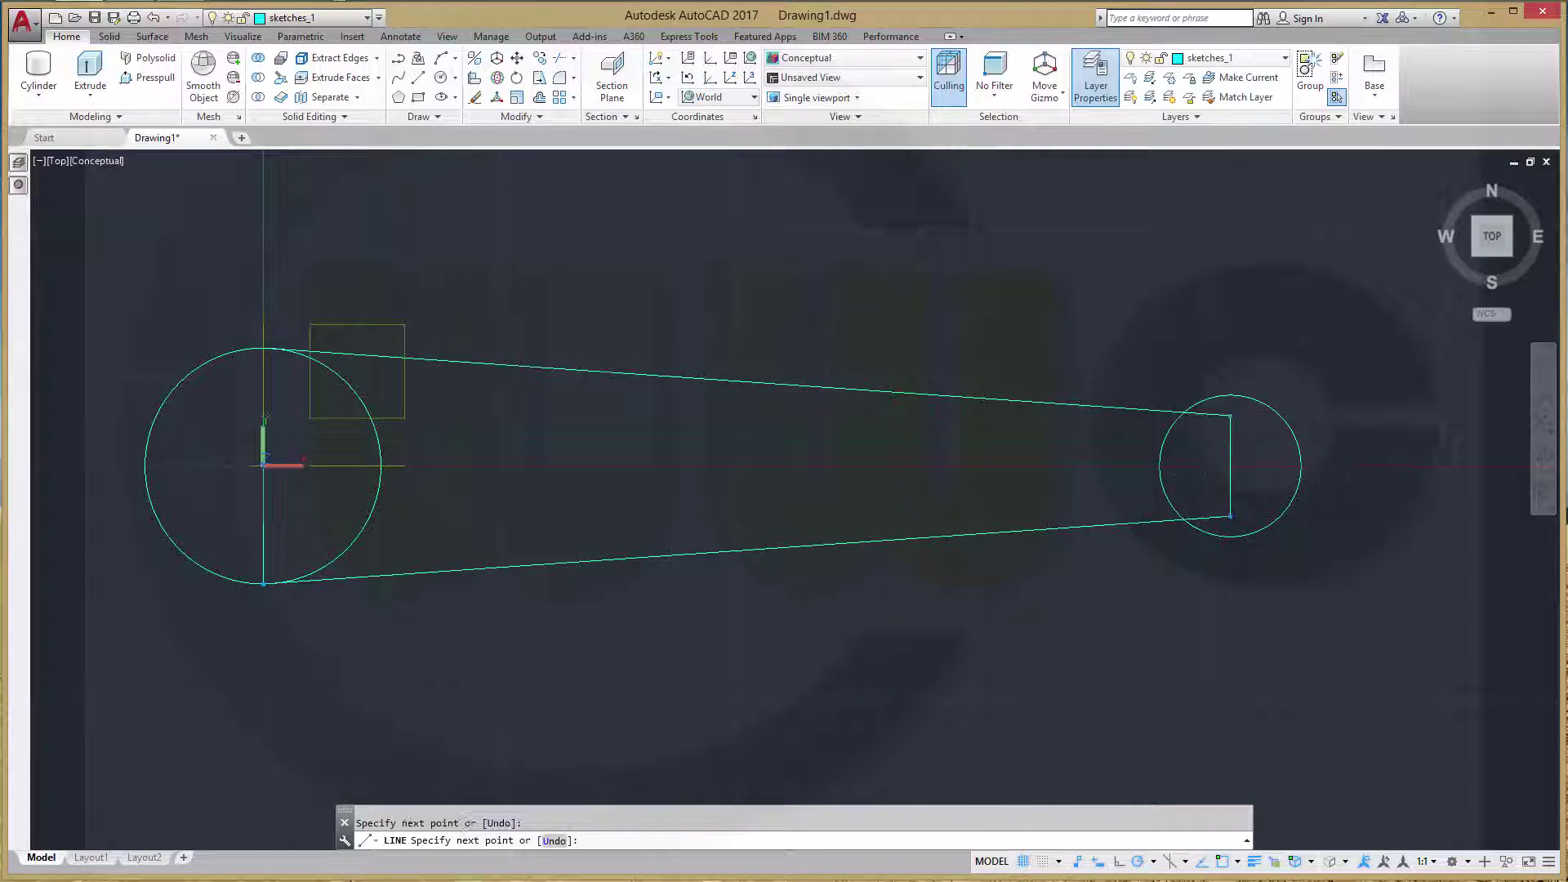
pyautogui.press('Escape')
pyautogui.write('PEDIT')
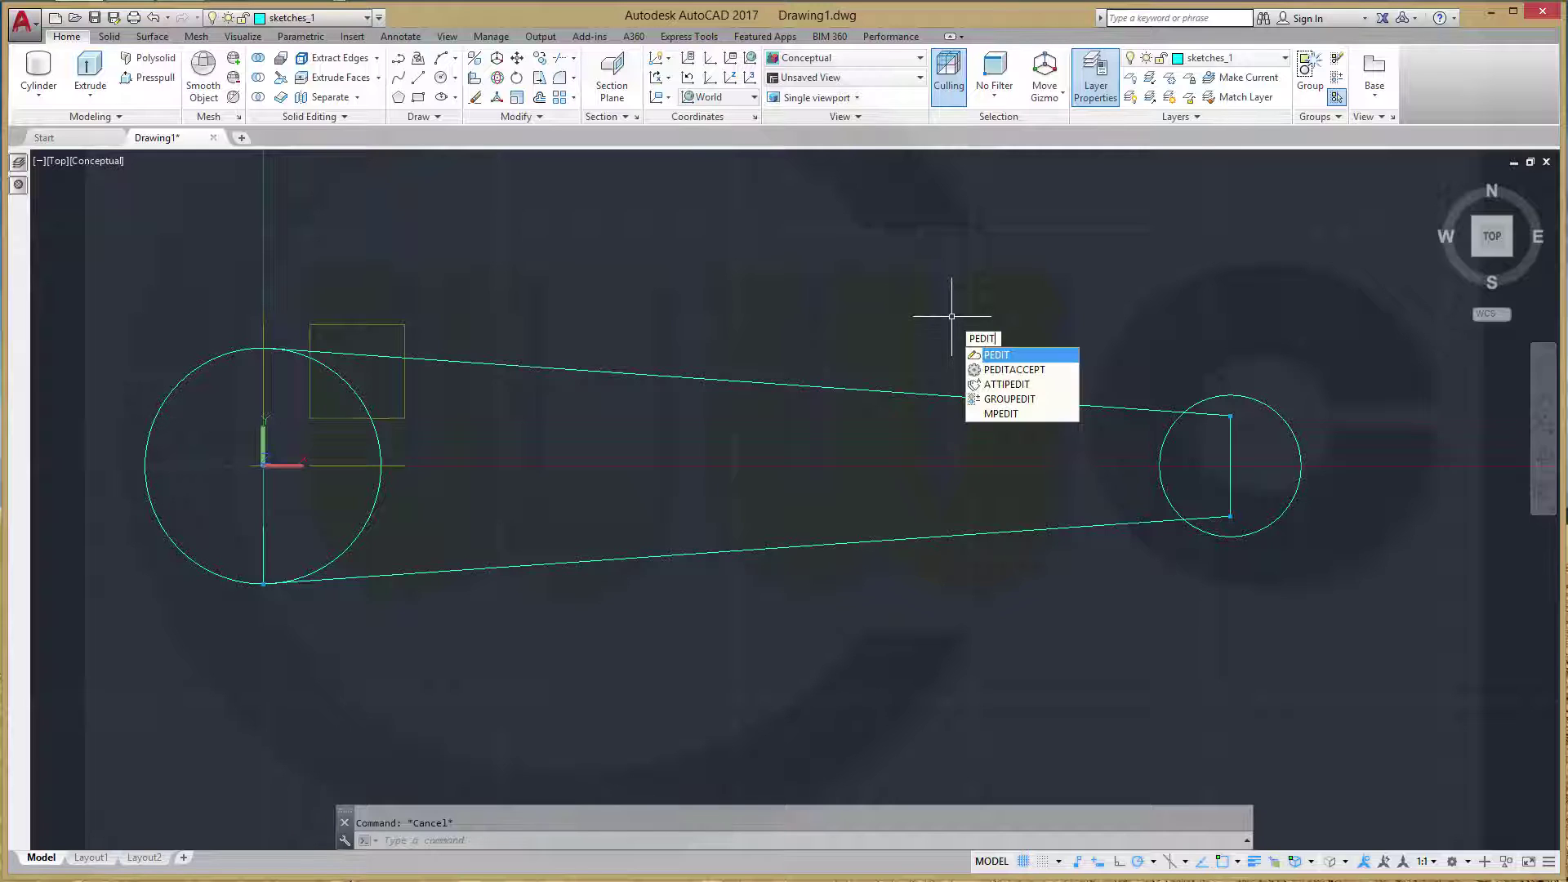
# Convert the top slanted line to a polyline and join the other three lines onto it
pyautogui.press('Return')
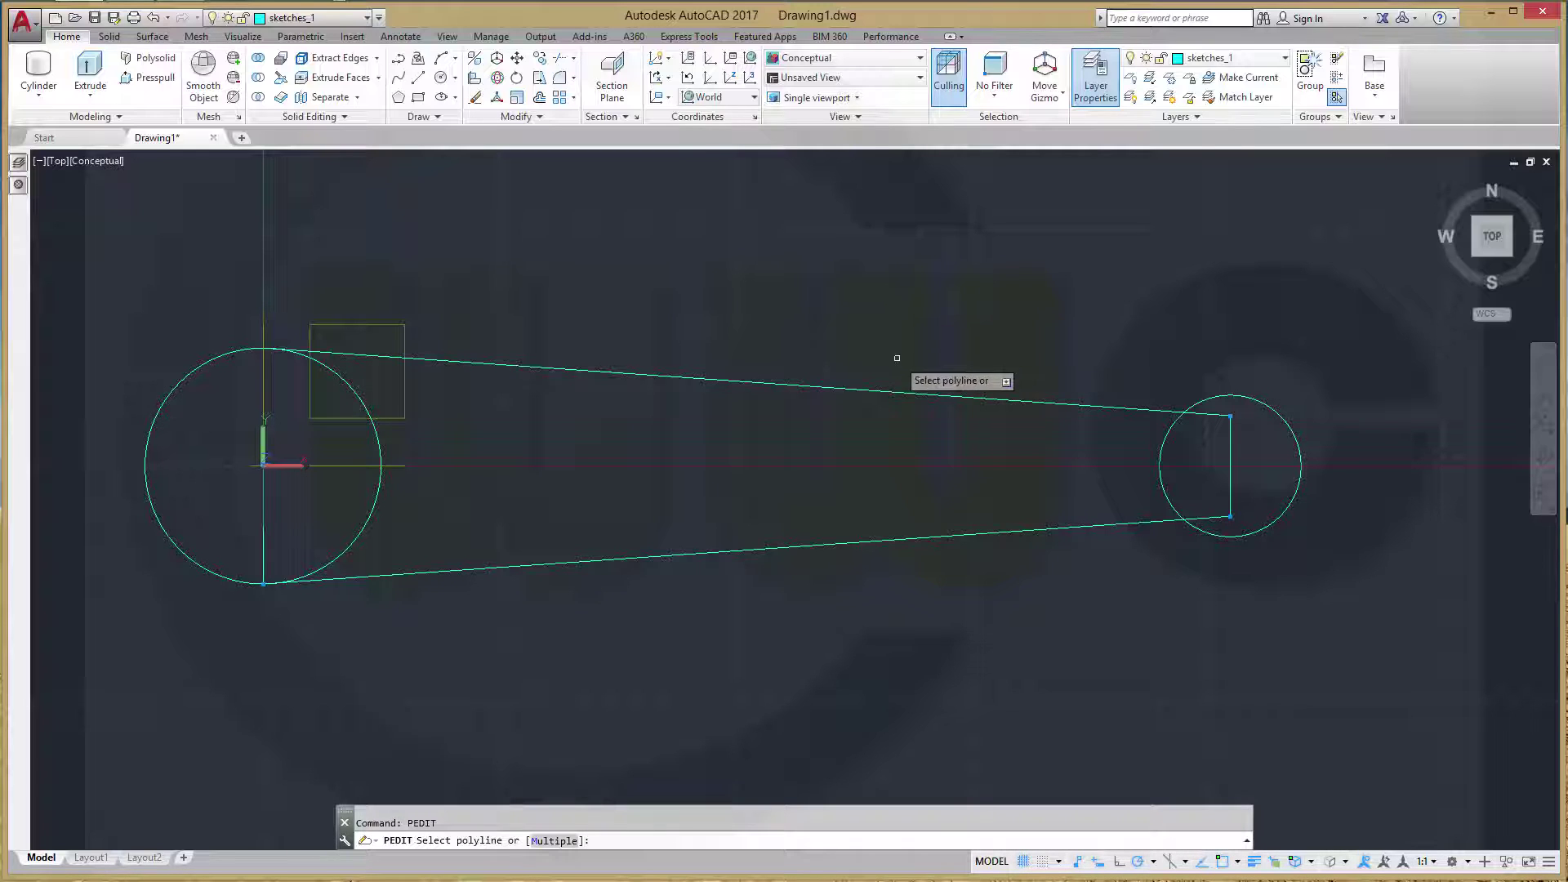
pyautogui.click(898, 393)
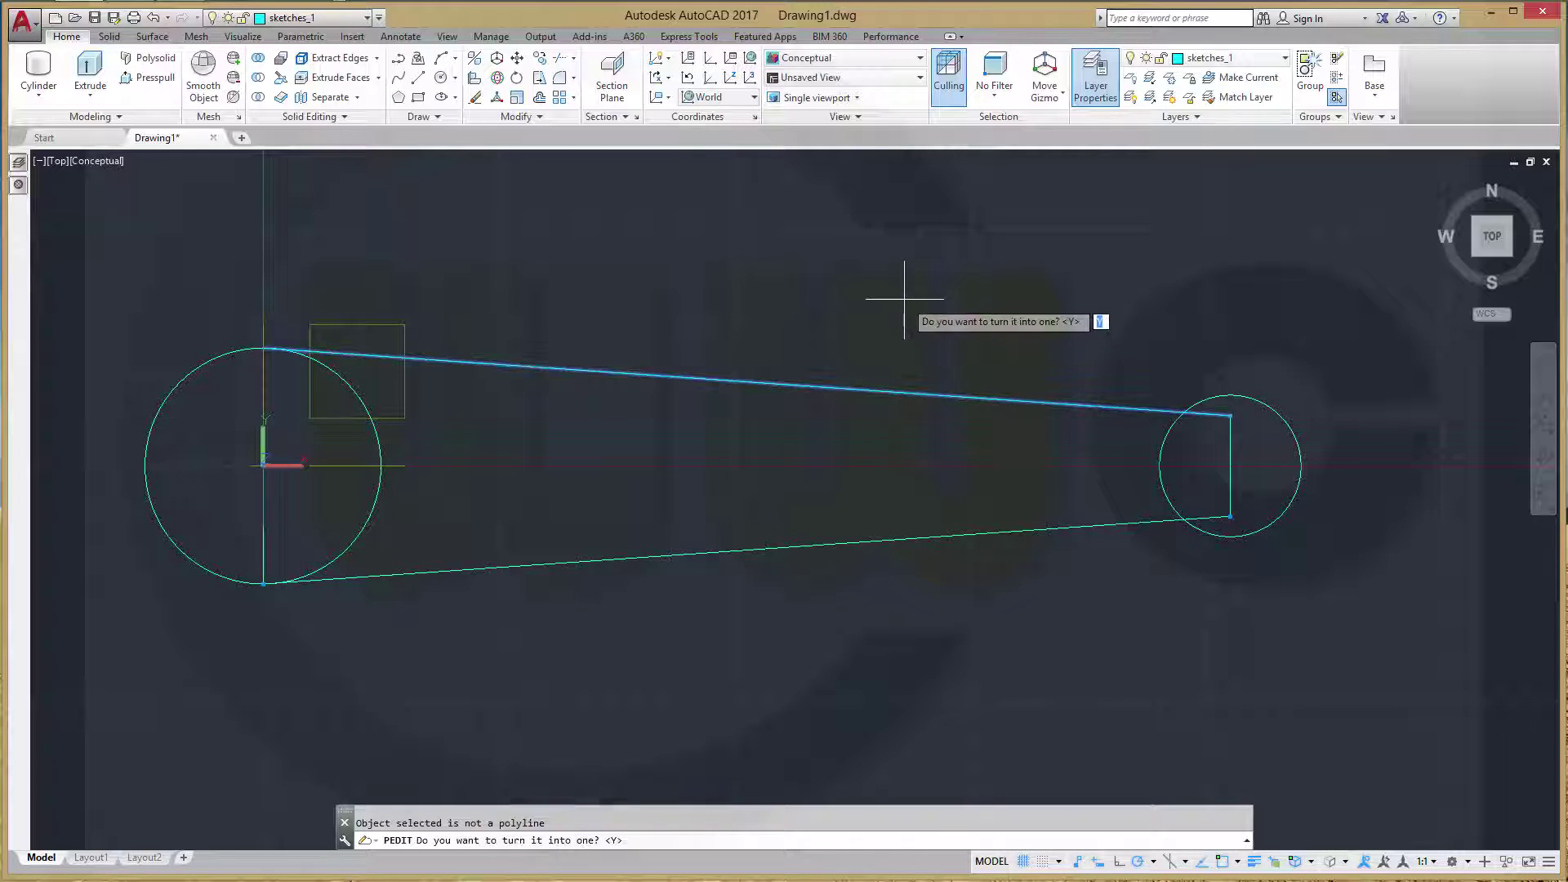
pyautogui.press('Return')
pyautogui.click(934, 361)
pyautogui.write('J')
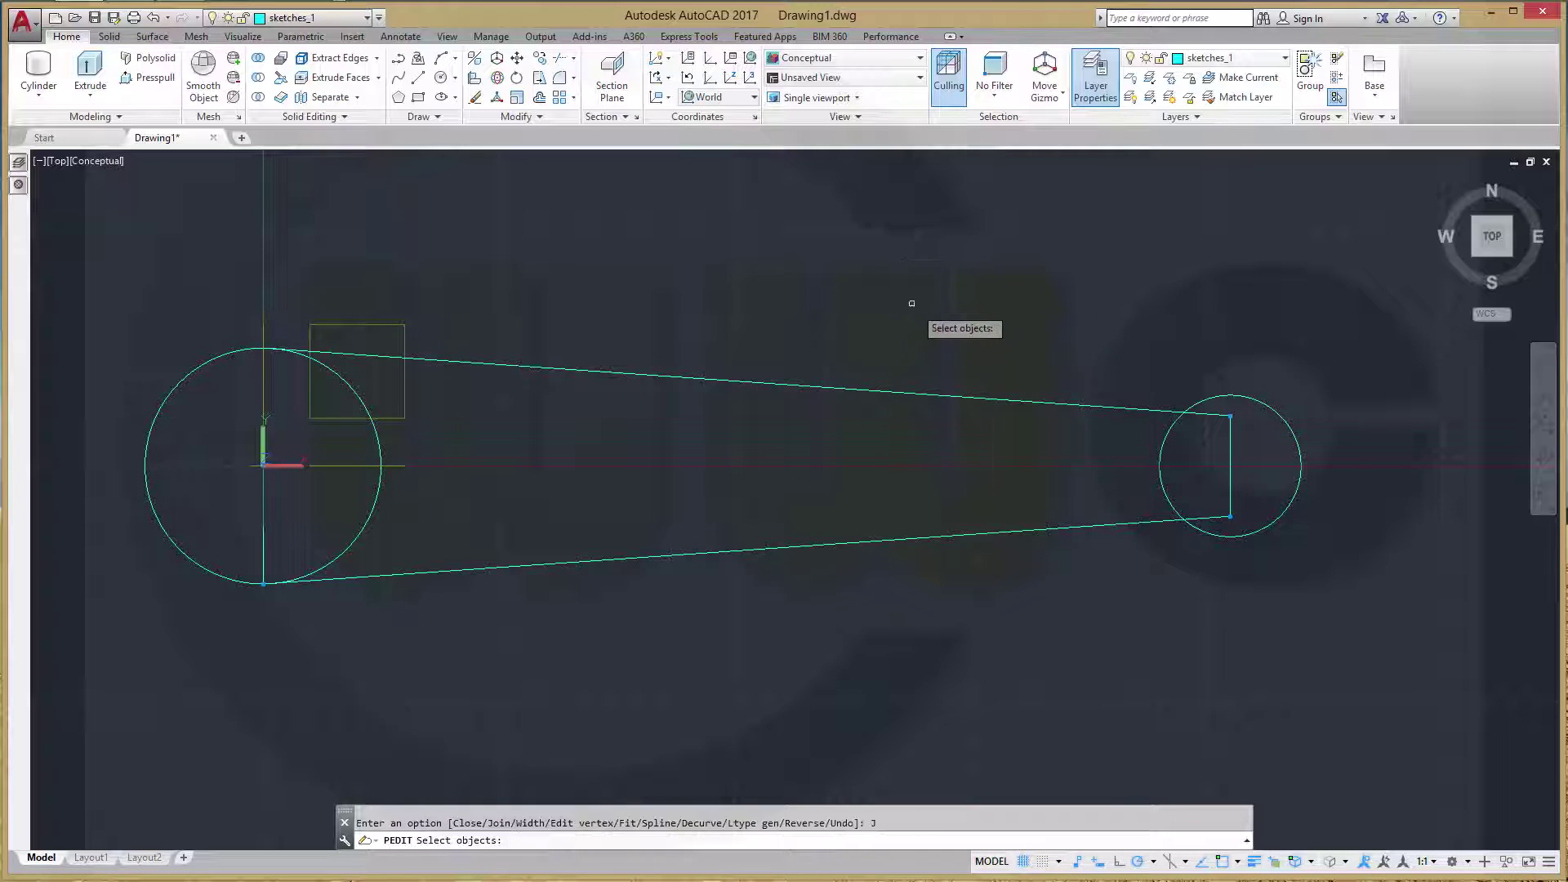
pyautogui.click(1227, 482)
pyautogui.click(1085, 527)
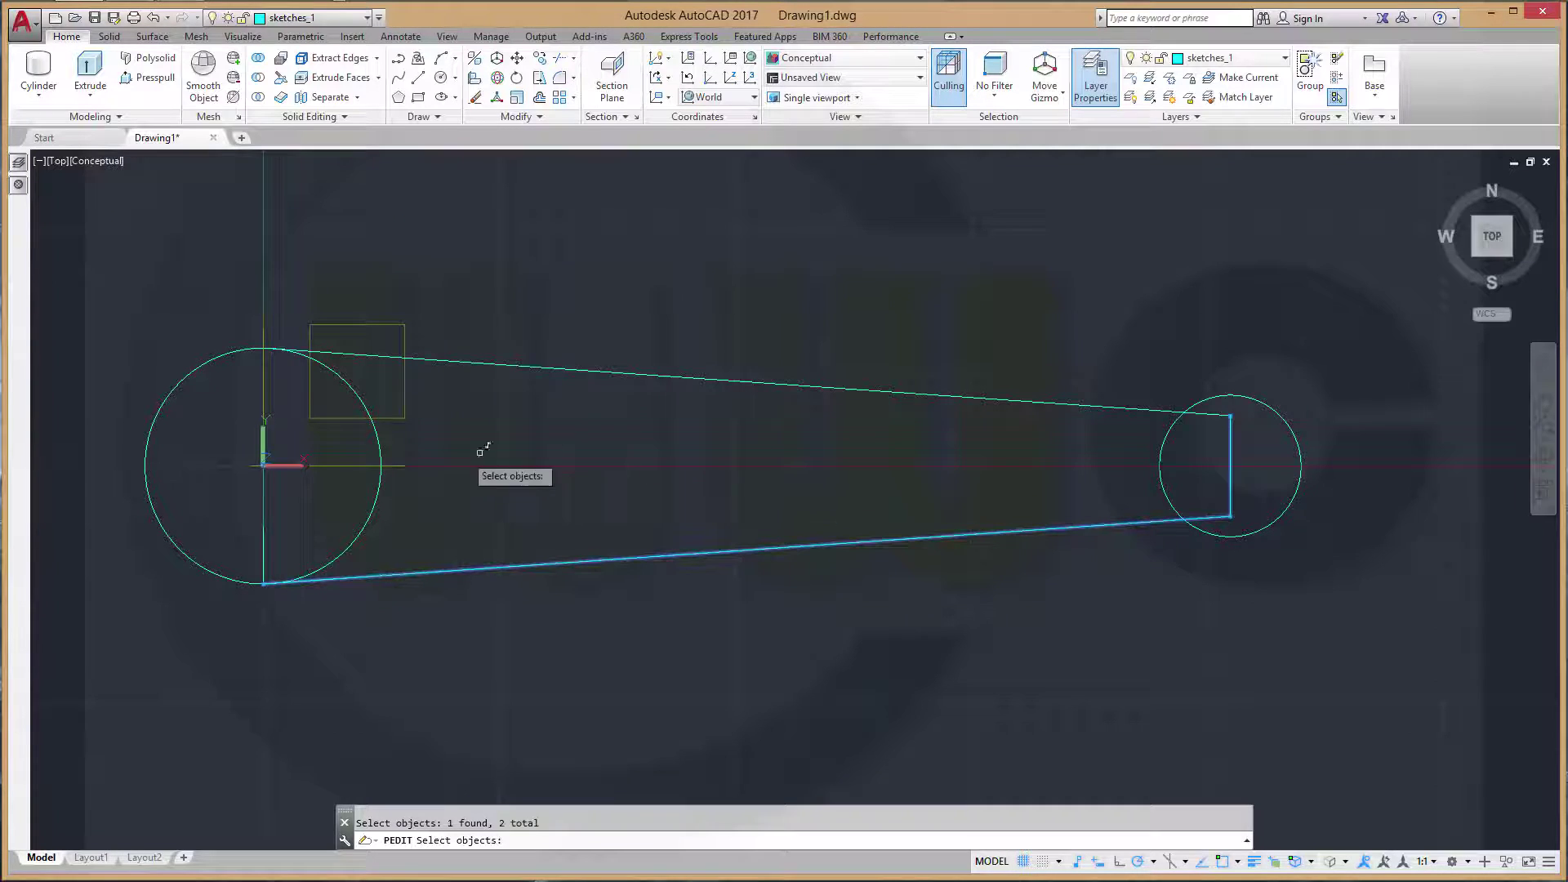
pyautogui.click(263, 513)
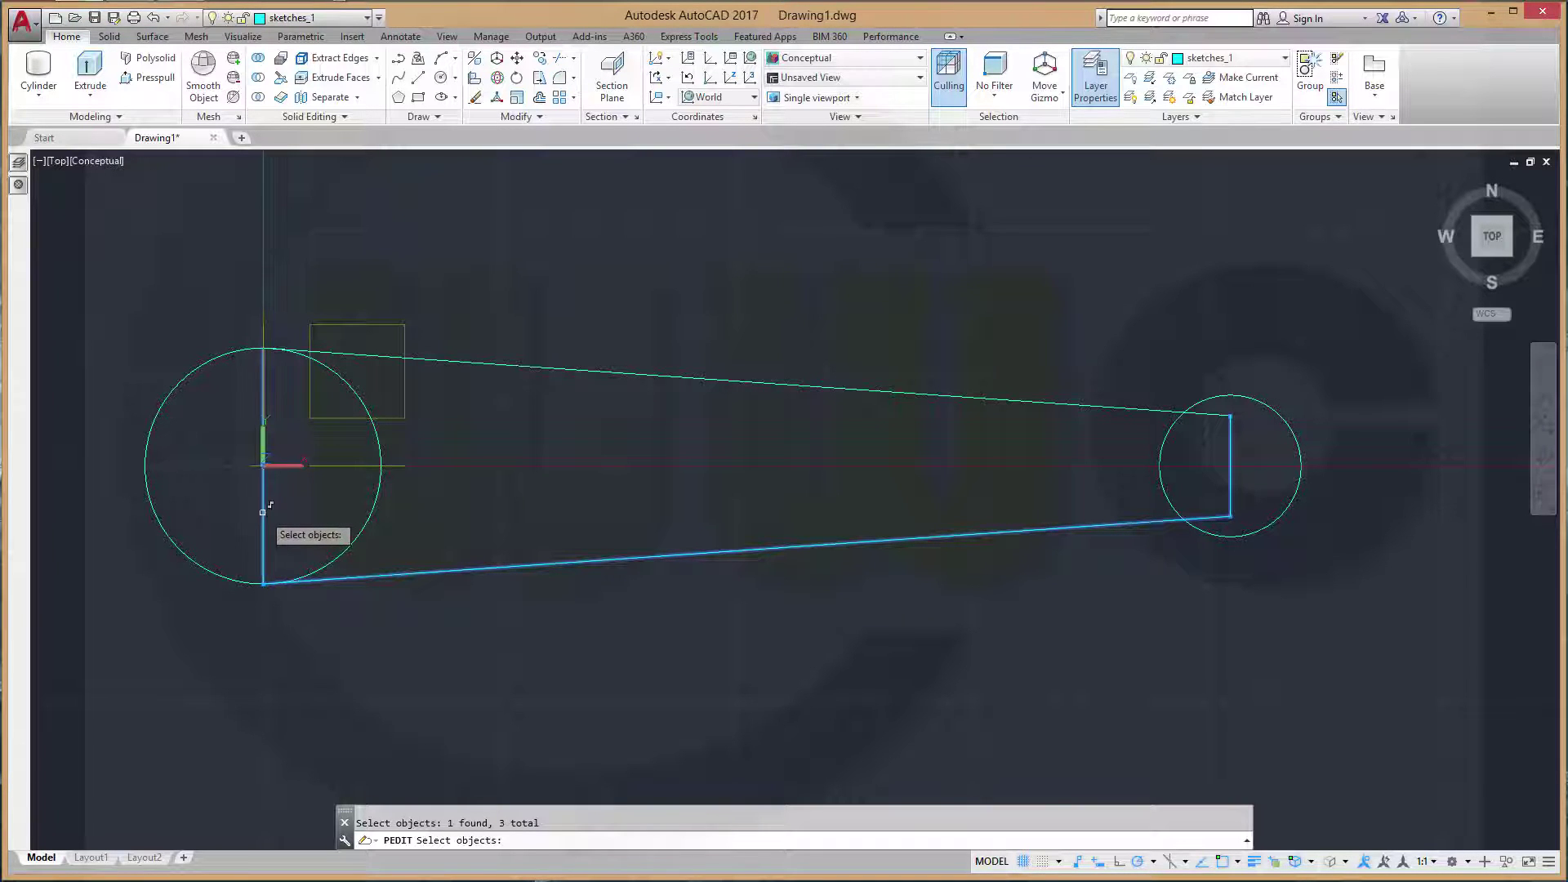
pyautogui.press('Return')
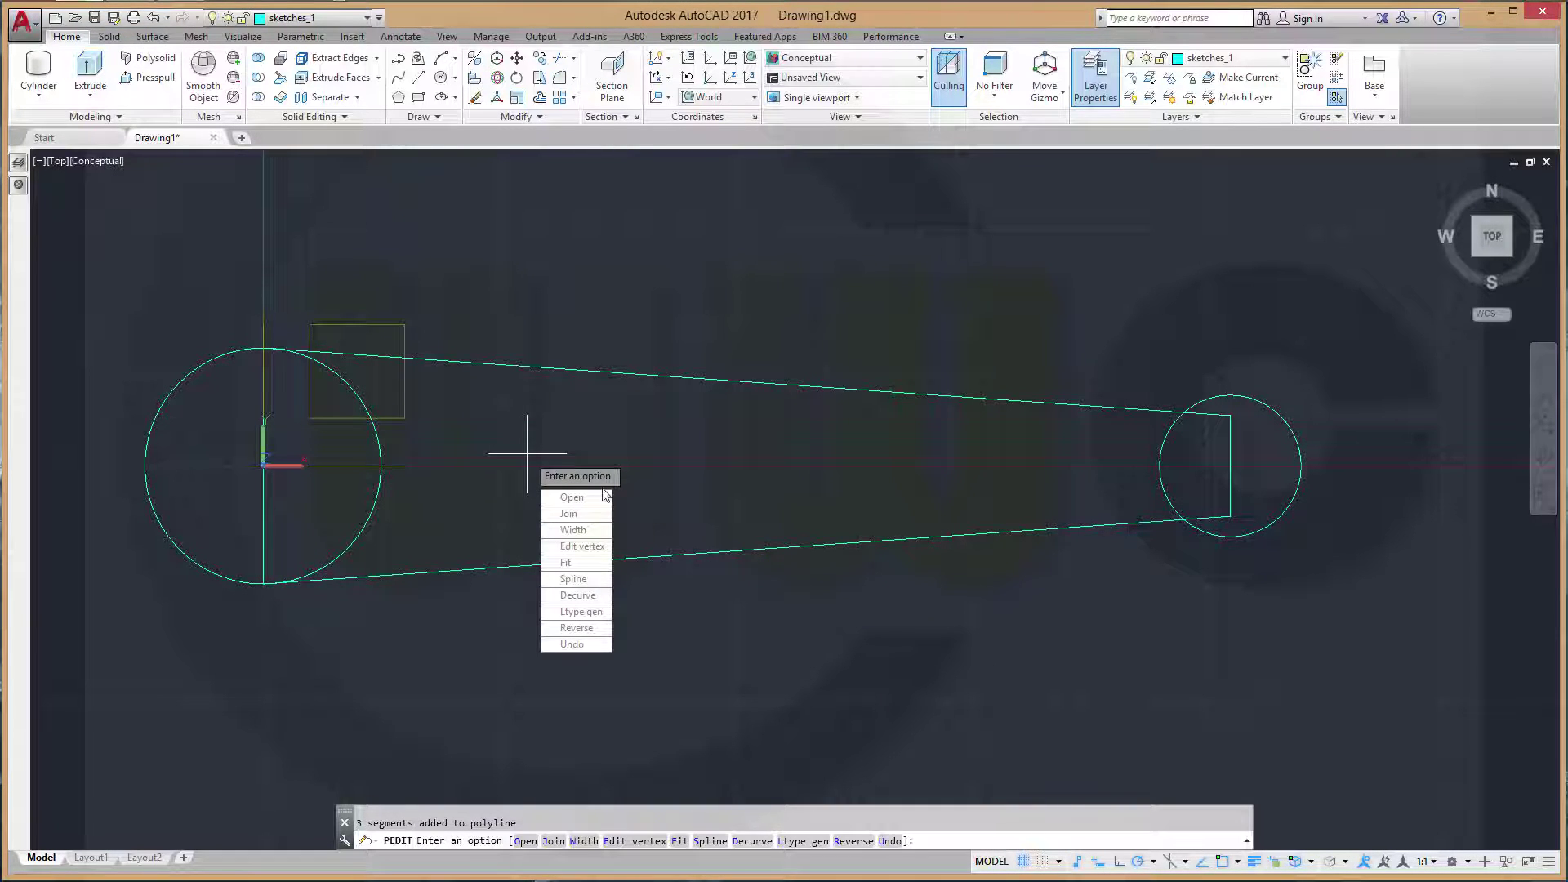
pyautogui.press('Return')
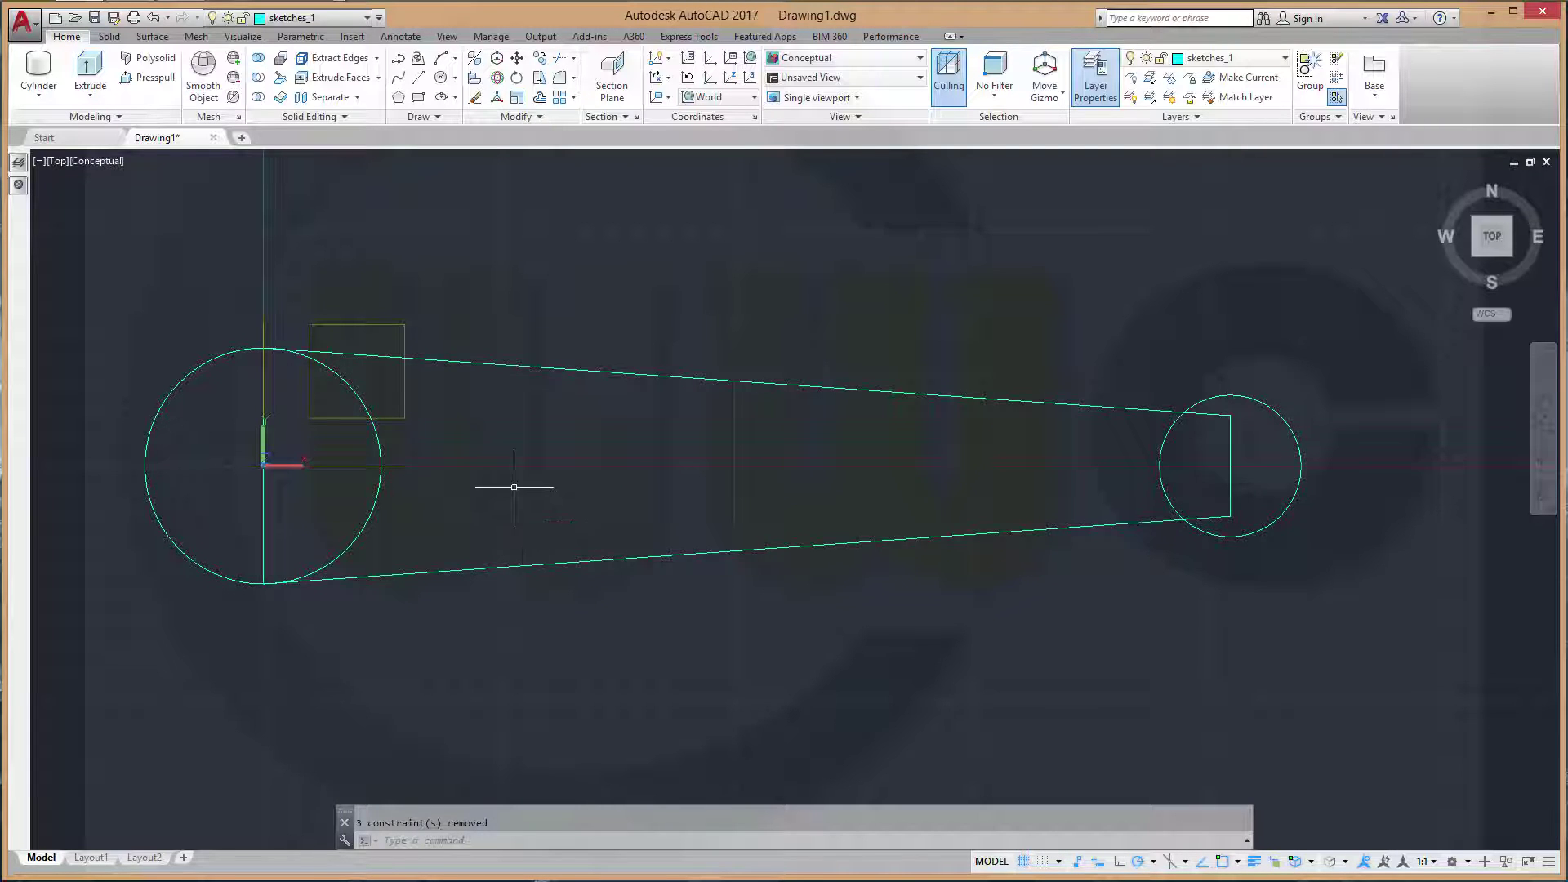
pyautogui.moveTo(514, 487)
pyautogui.keyDown('shift'); pyautogui.mouseDown(button='middle')
pyautogui.moveTo(450, 397)
pyautogui.moveTo(428, 392)
pyautogui.mouseUp(button='middle'); pyautogui.keyUp('shift')
# Extrude the closed tapered polyline 200 units upward into a solid
pyautogui.moveTo(470, 455)
pyautogui.mouseDown(button='middle')
pyautogui.moveTo(647, 414)
pyautogui.moveTo(624, 385)
pyautogui.mouseUp(button='middle')
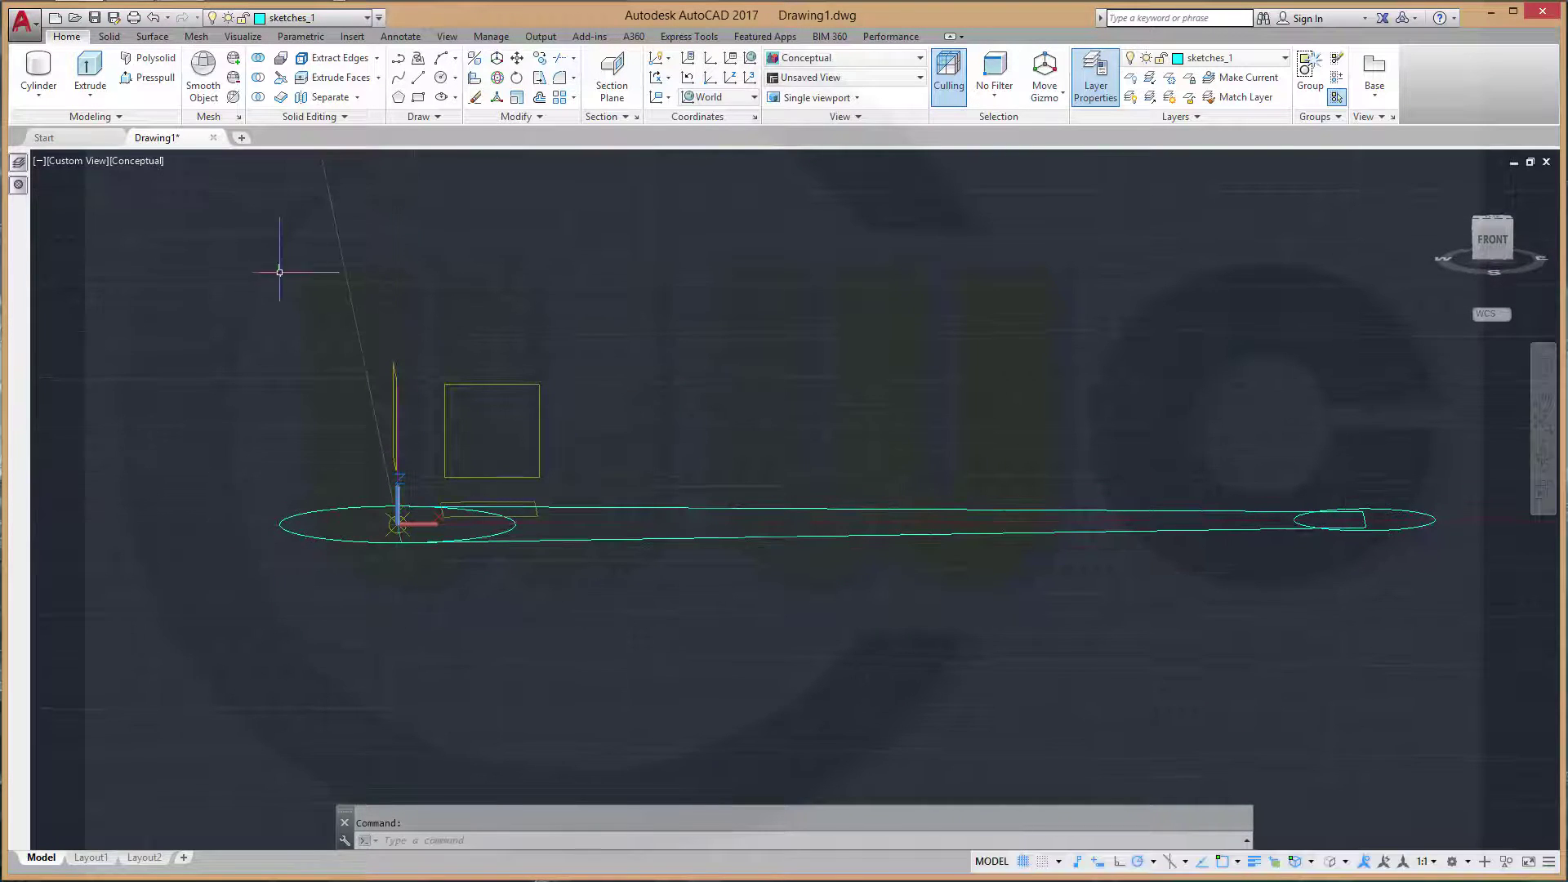
pyautogui.click(88, 72)
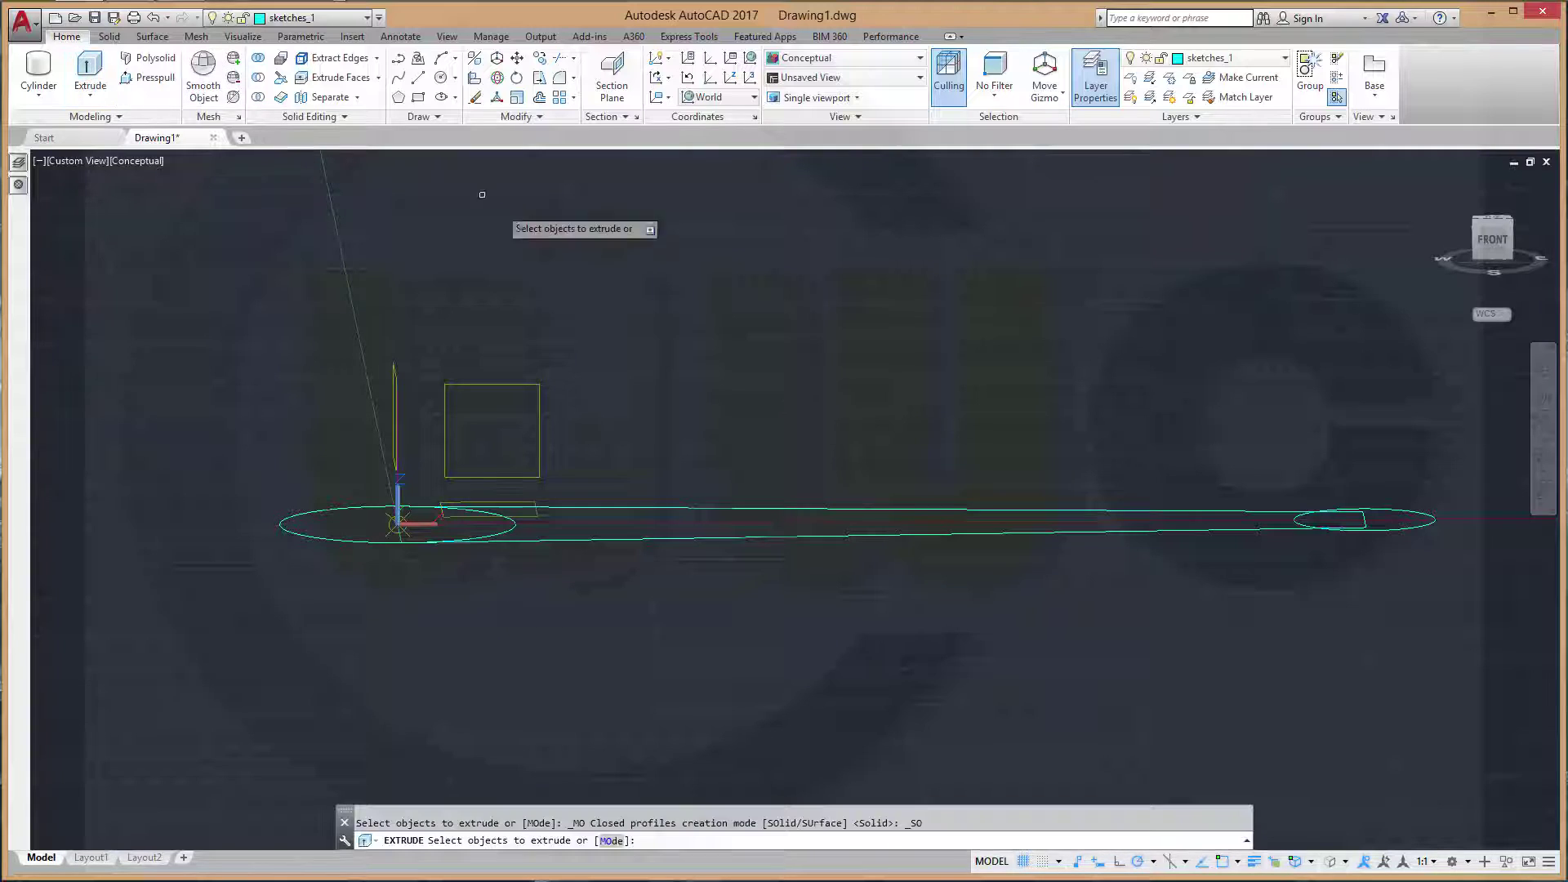
pyautogui.click(601, 506)
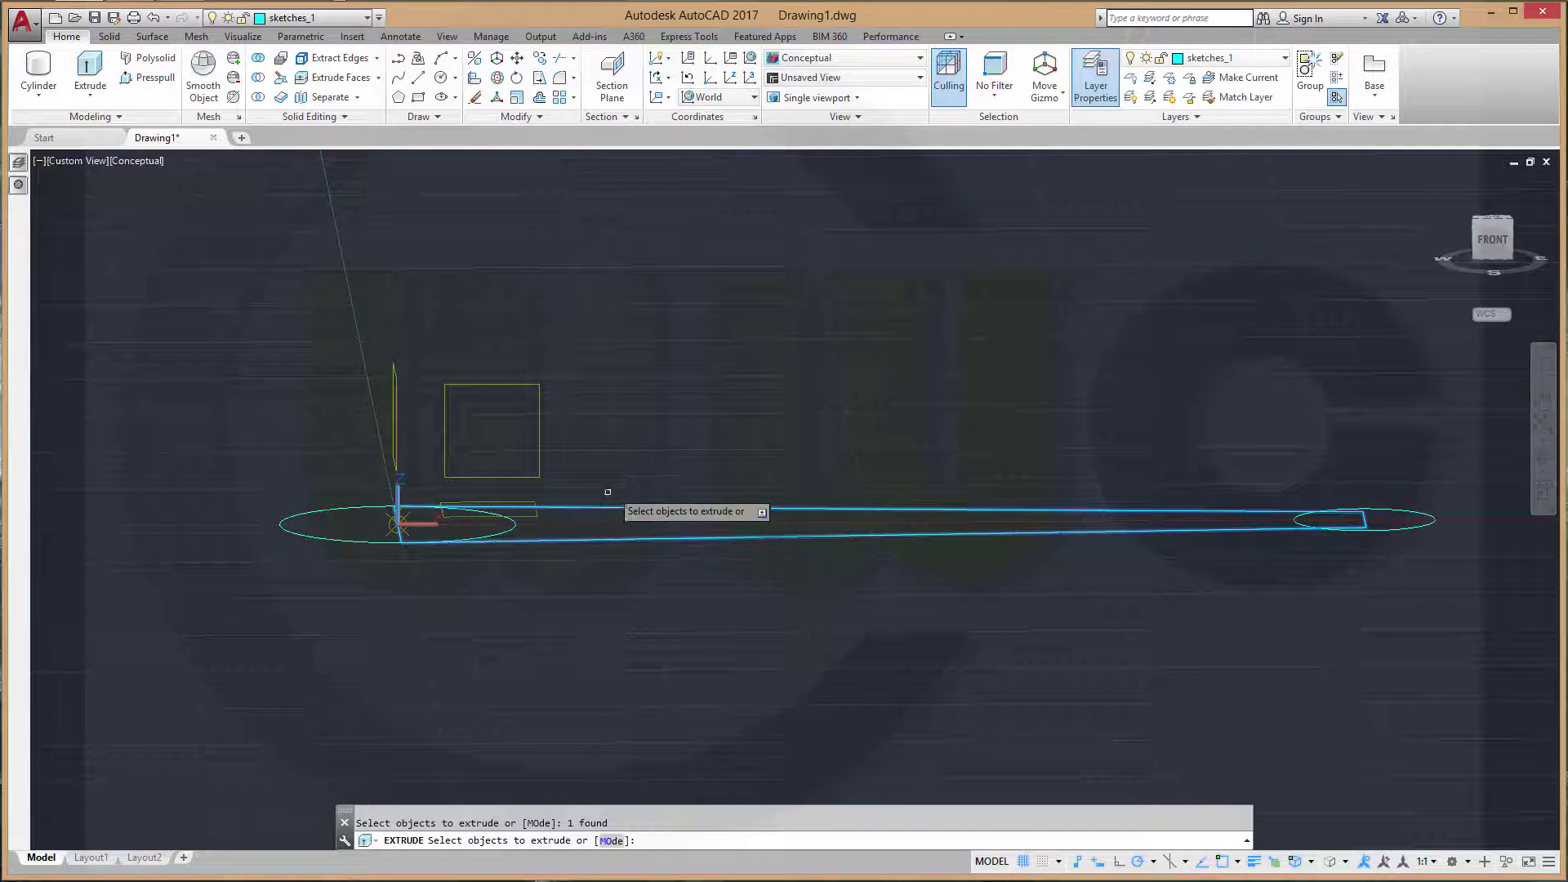
pyautogui.rightClick(670, 378)
pyautogui.click(708, 388)
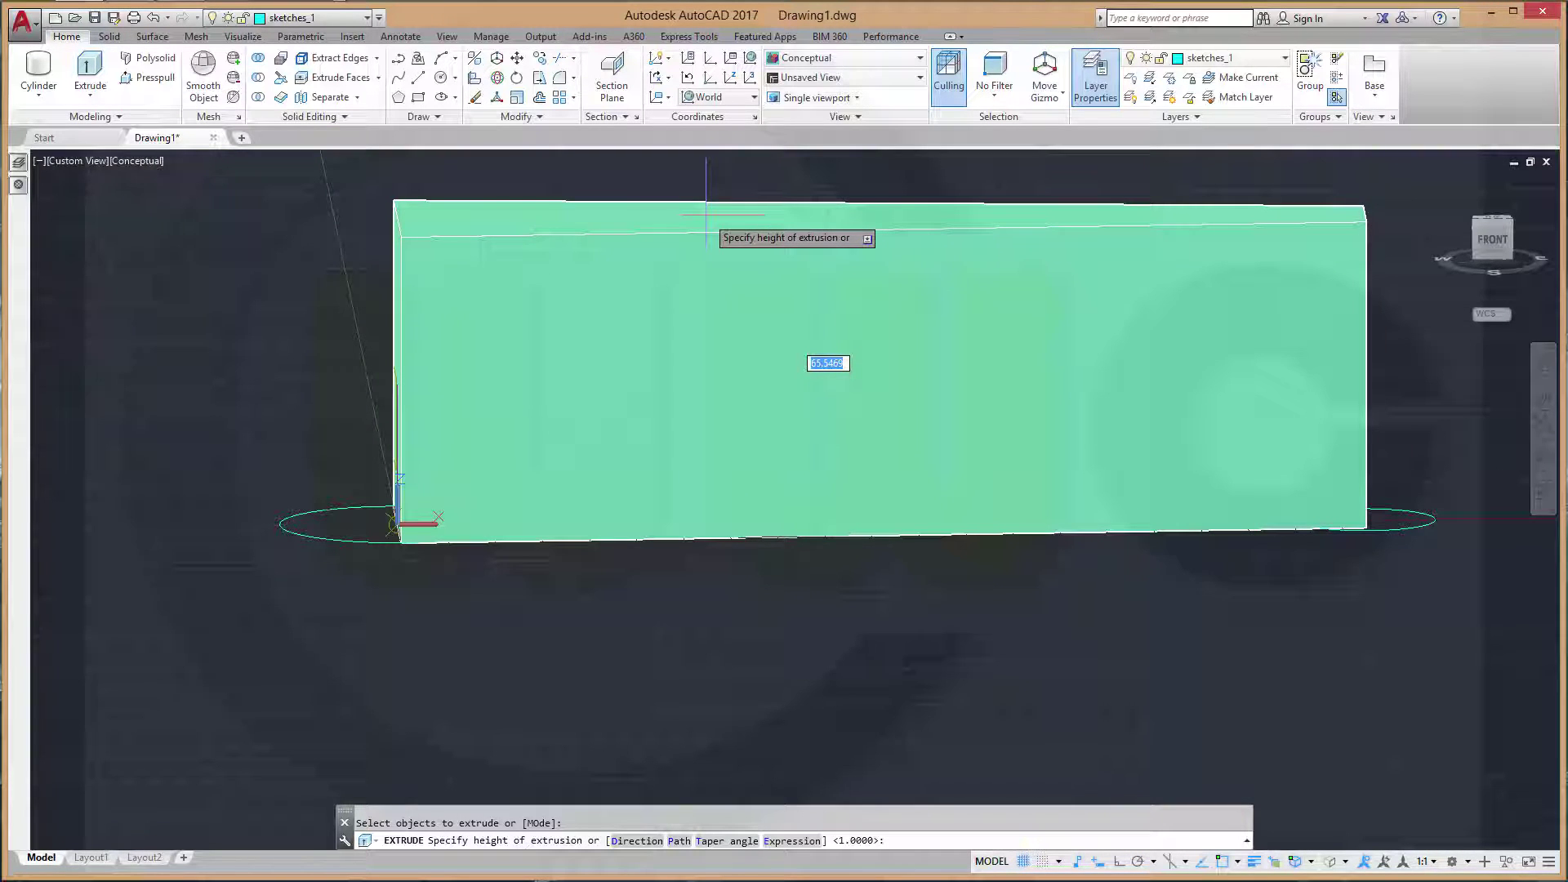
pyautogui.press('Return')
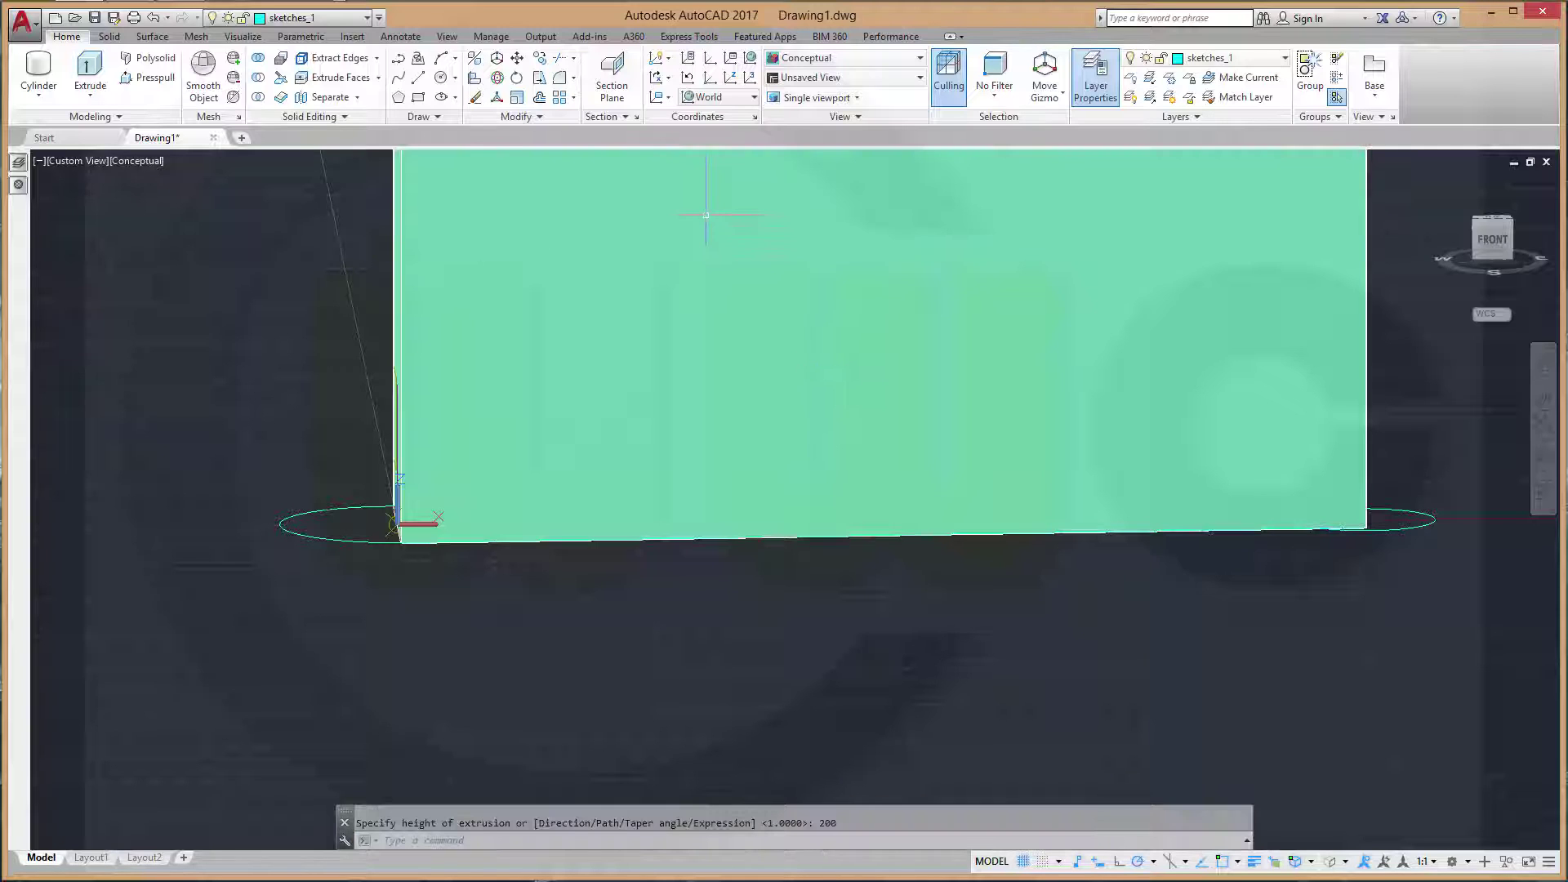
pyautogui.press('Escape')
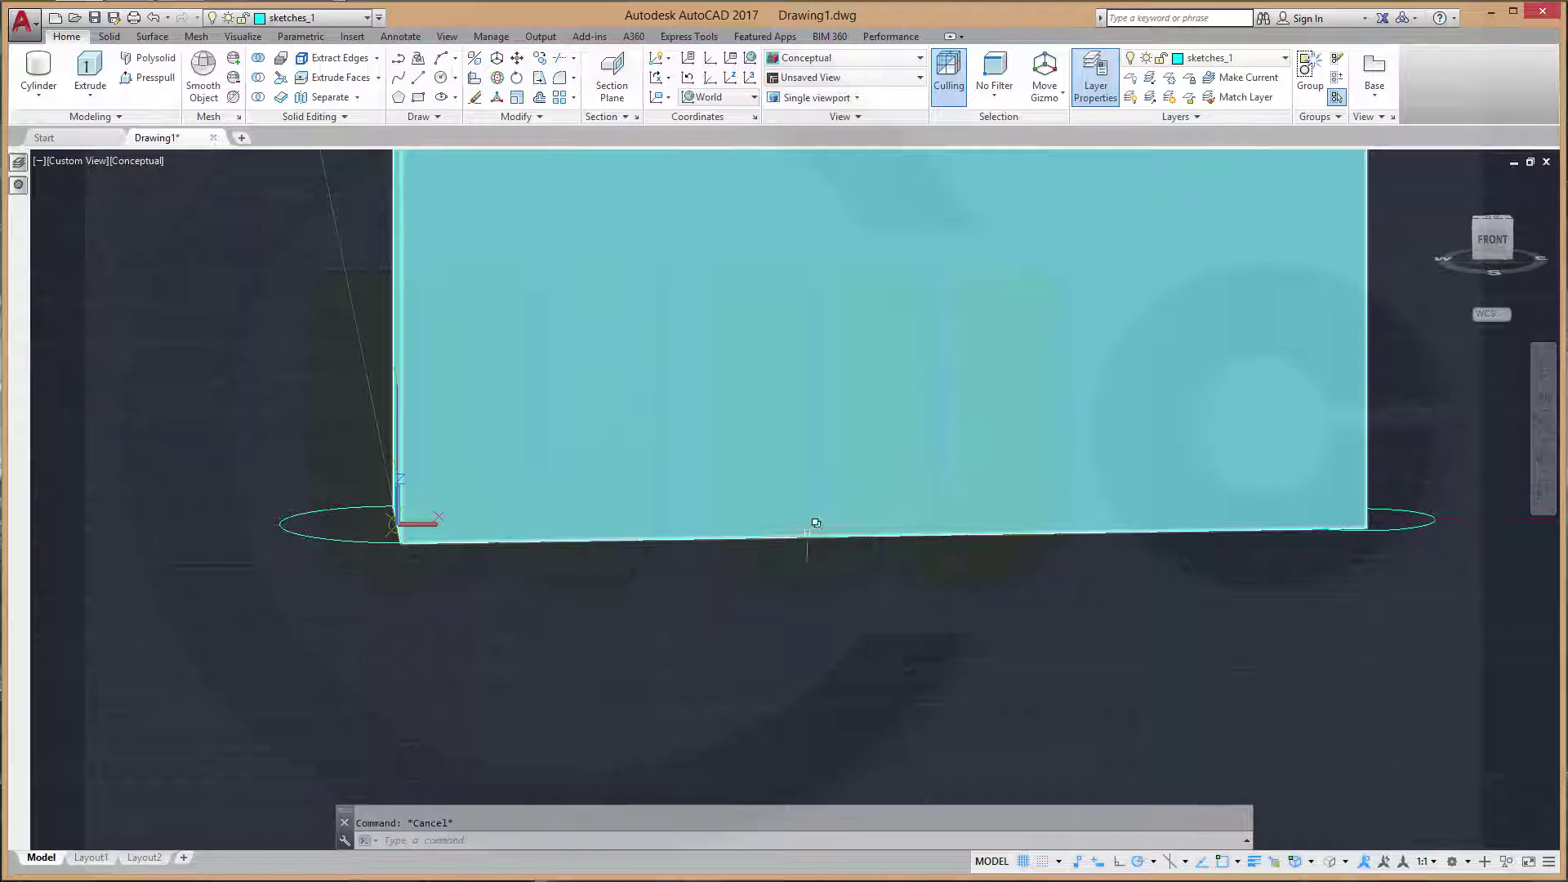
# Extrude the tapered polyline 100 units downward, picking it from the selection cycling list
pyautogui.scroll(5, 689, 596)
pyautogui.scroll(-6, 699, 596)
pyautogui.keyDown('shift'); pyautogui.moveTo(698, 604); pyautogui.dragTo(700, 588, button='middle'); pyautogui.keyUp('shift')
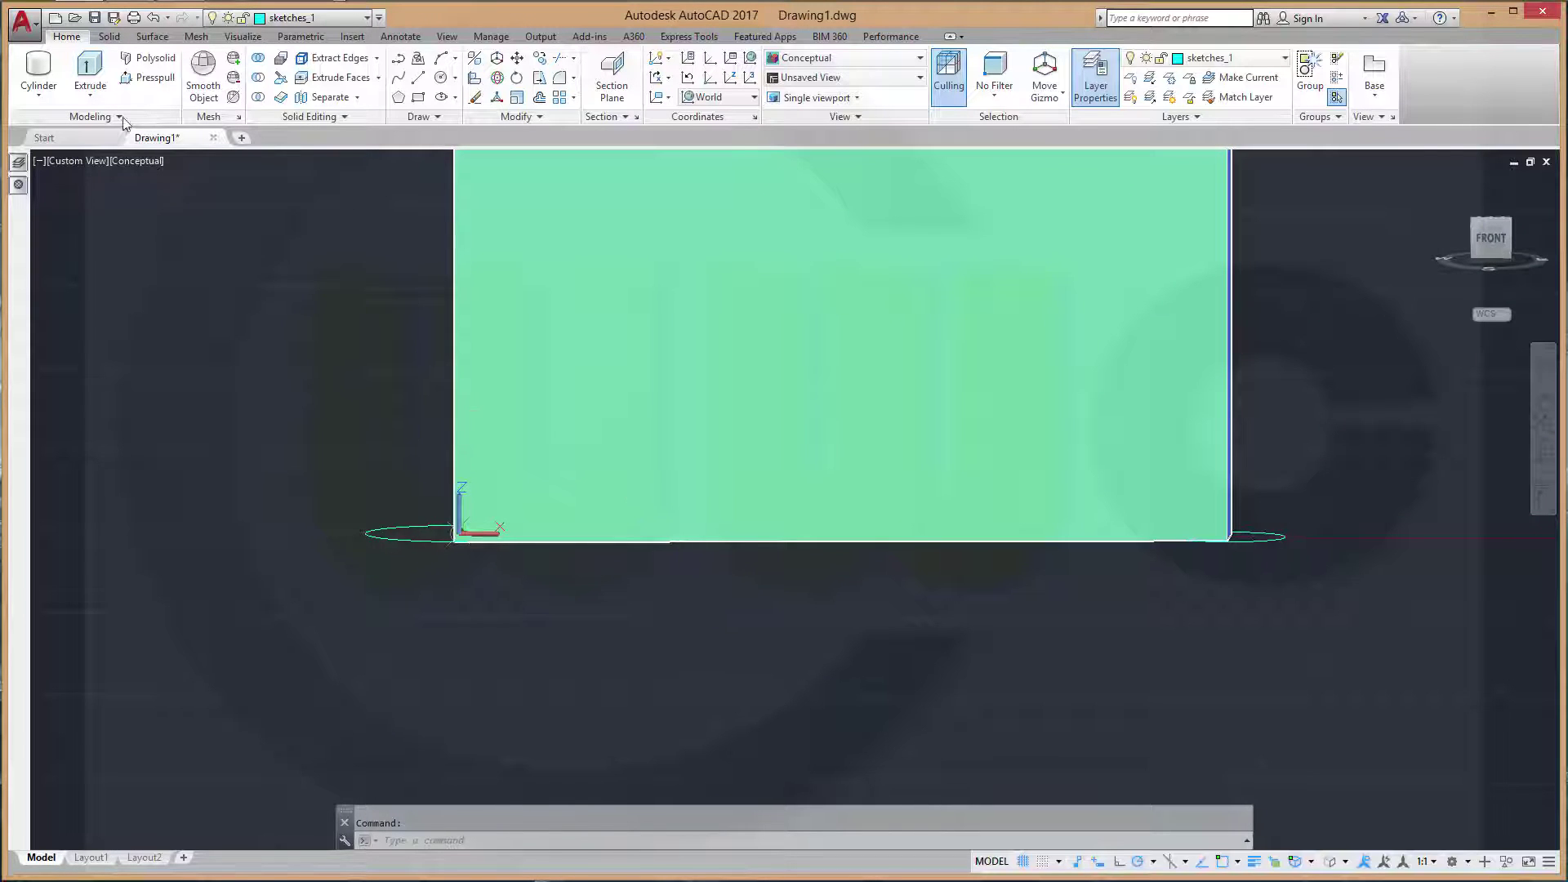
pyautogui.click(89, 72)
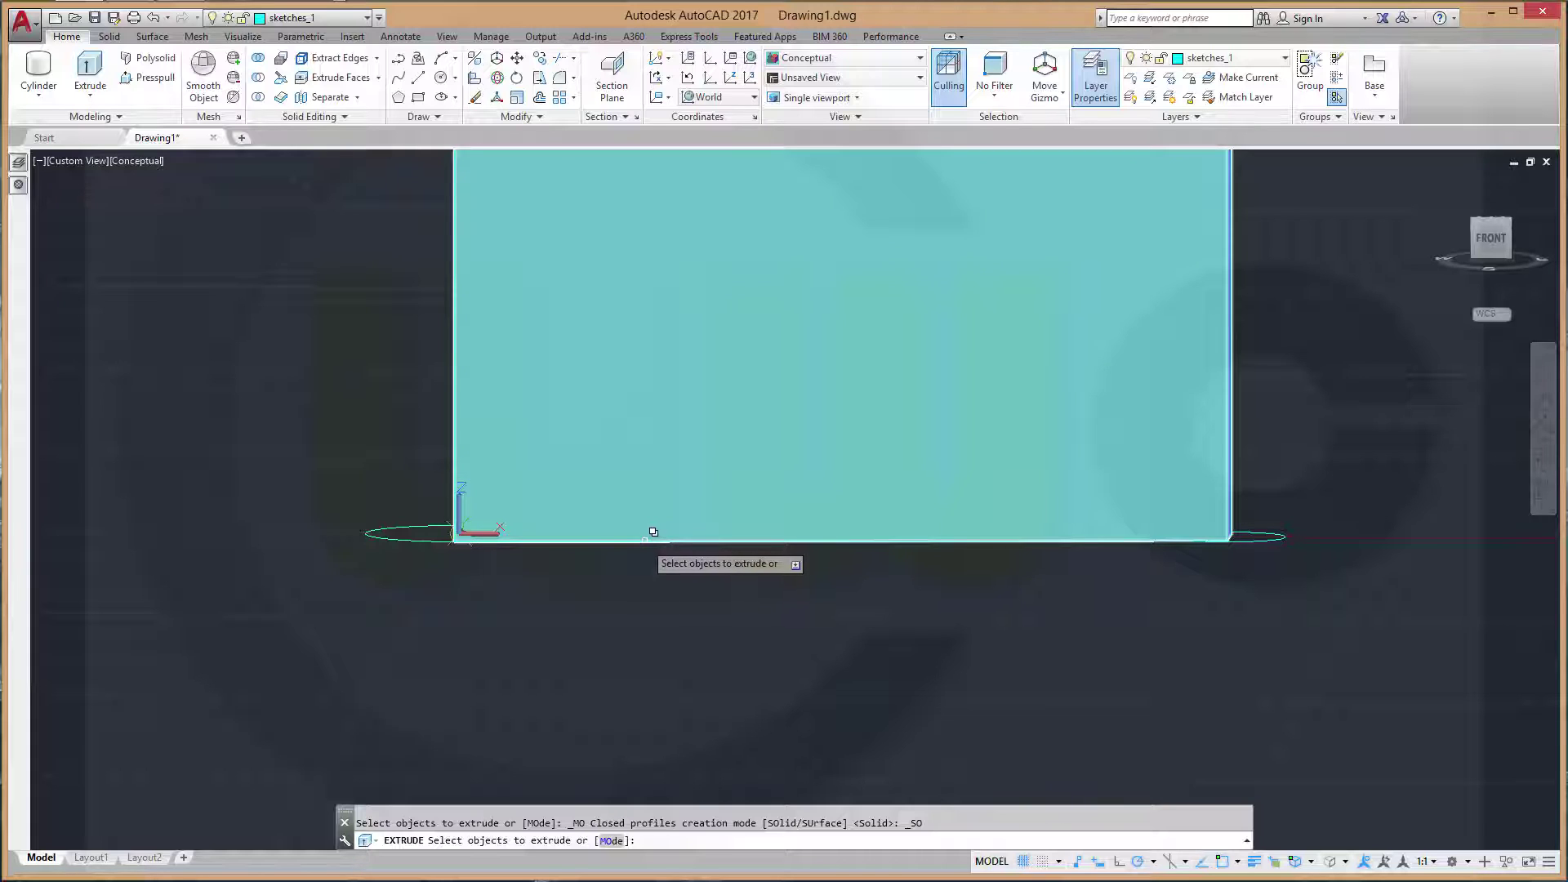
pyautogui.click(650, 534)
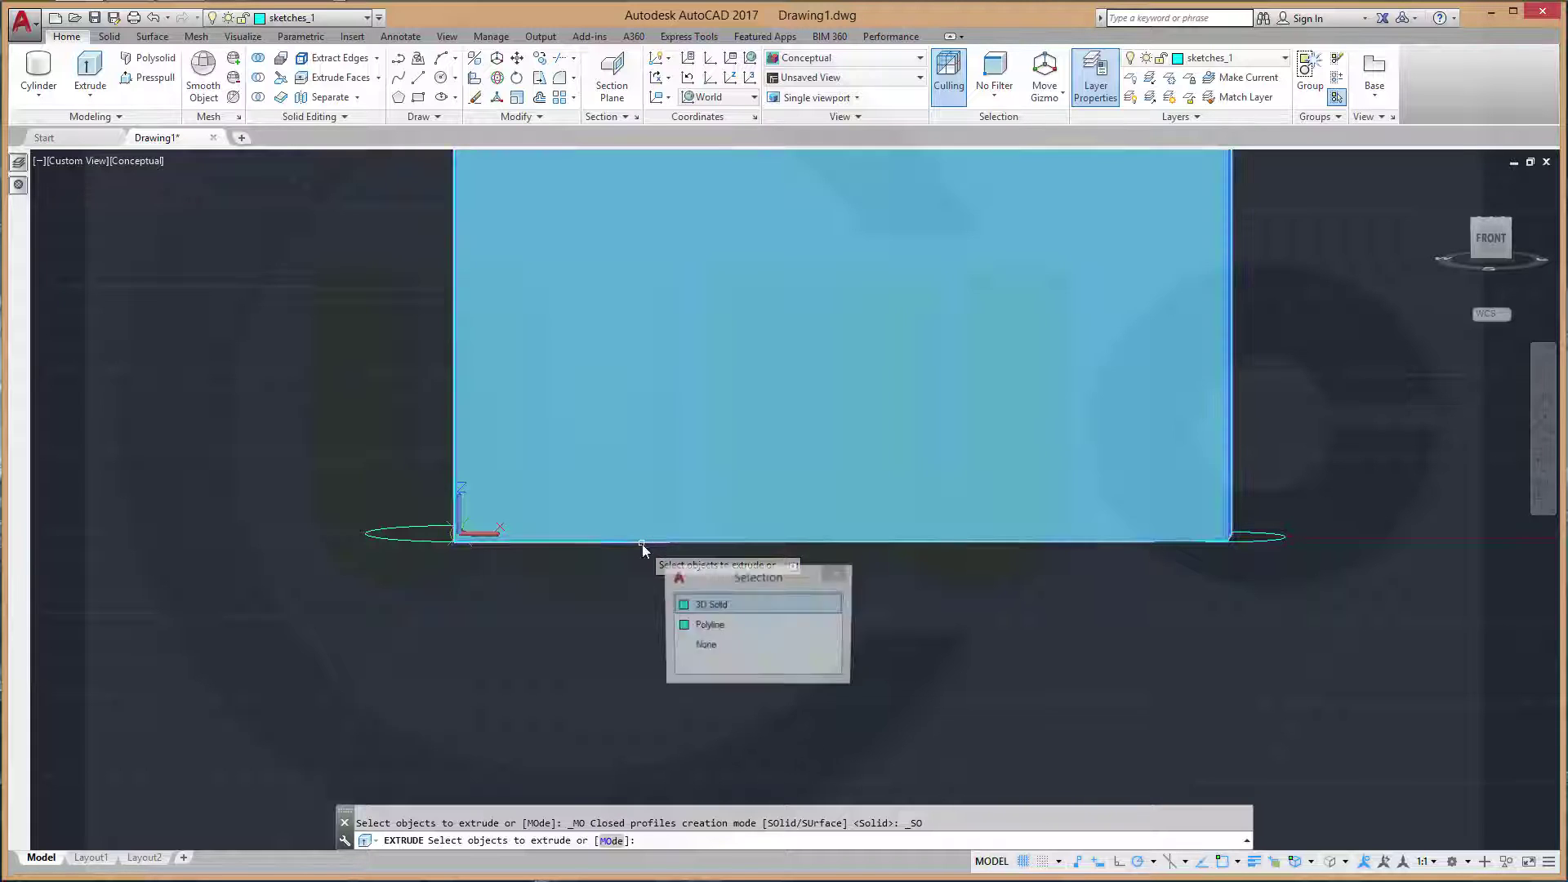
pyautogui.click(708, 625)
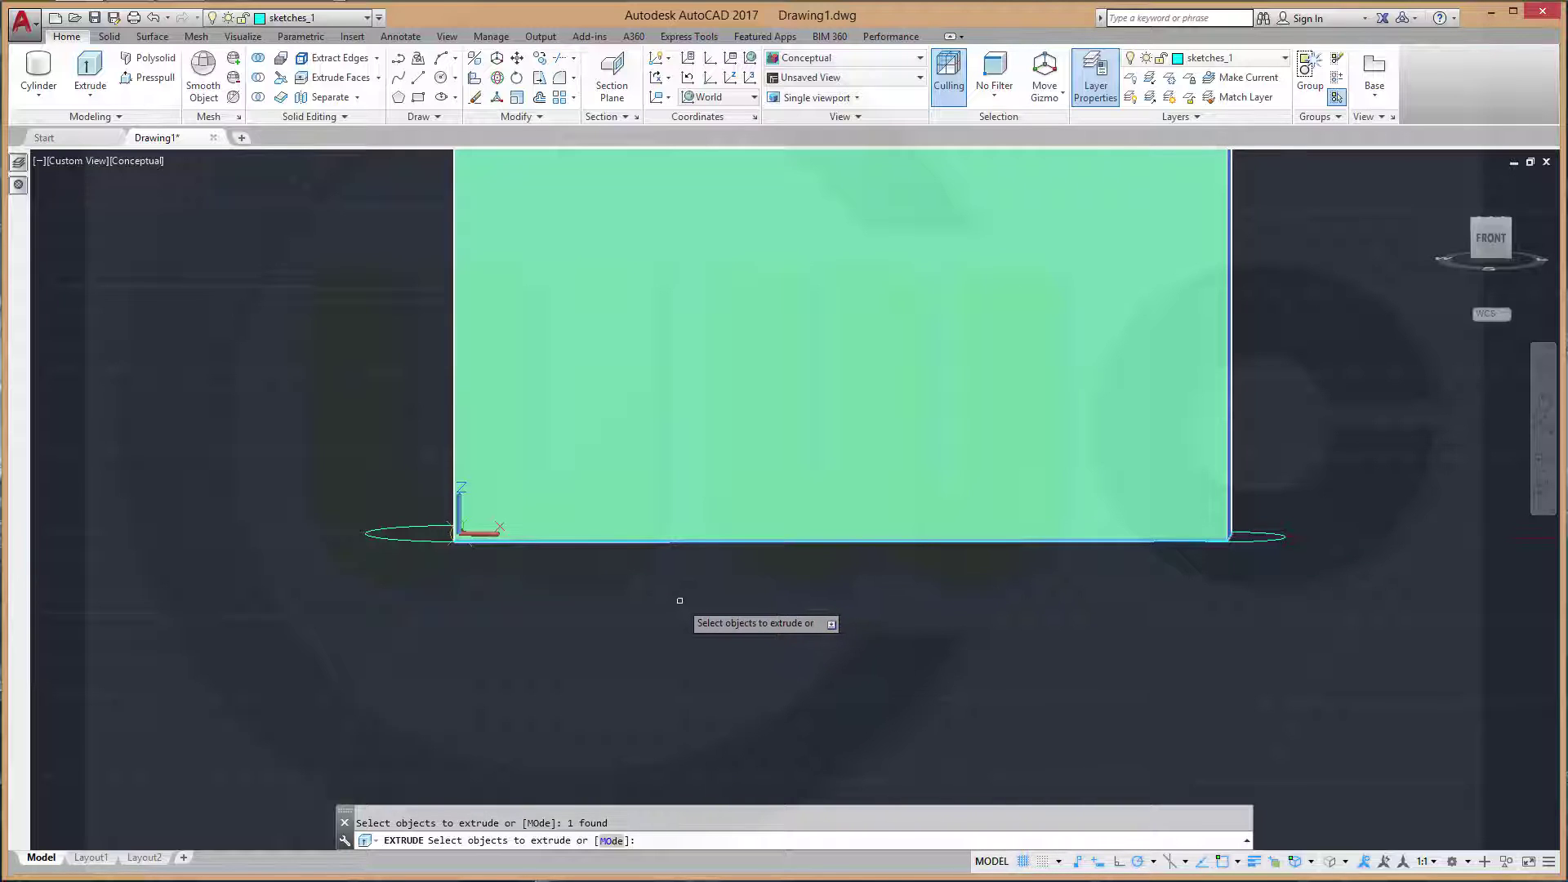
pyautogui.rightClick(679, 600)
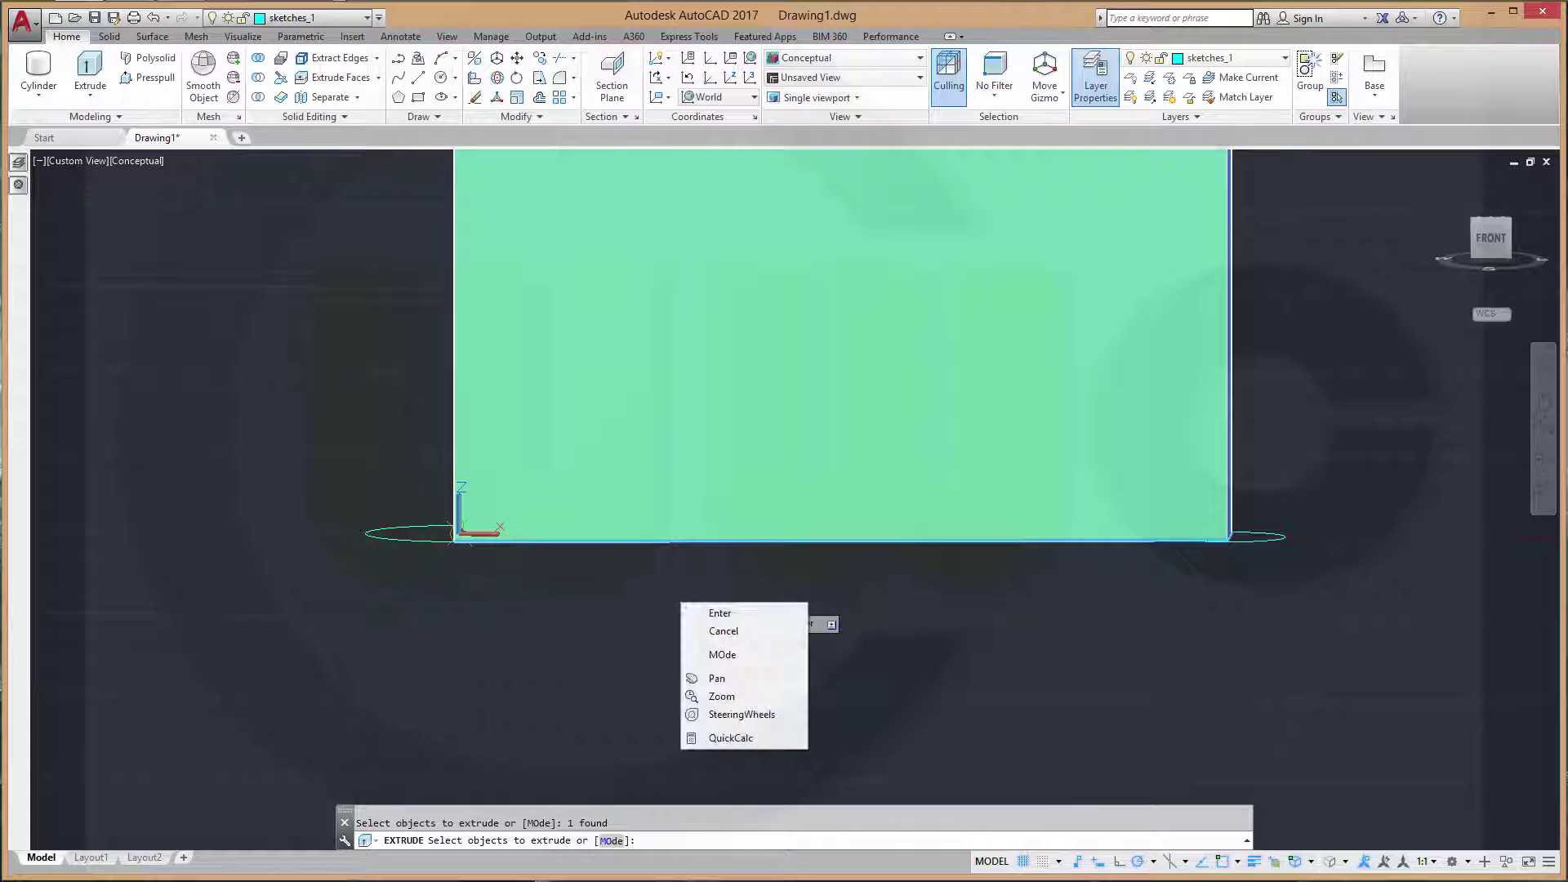
pyautogui.click(701, 615)
pyautogui.write('100')
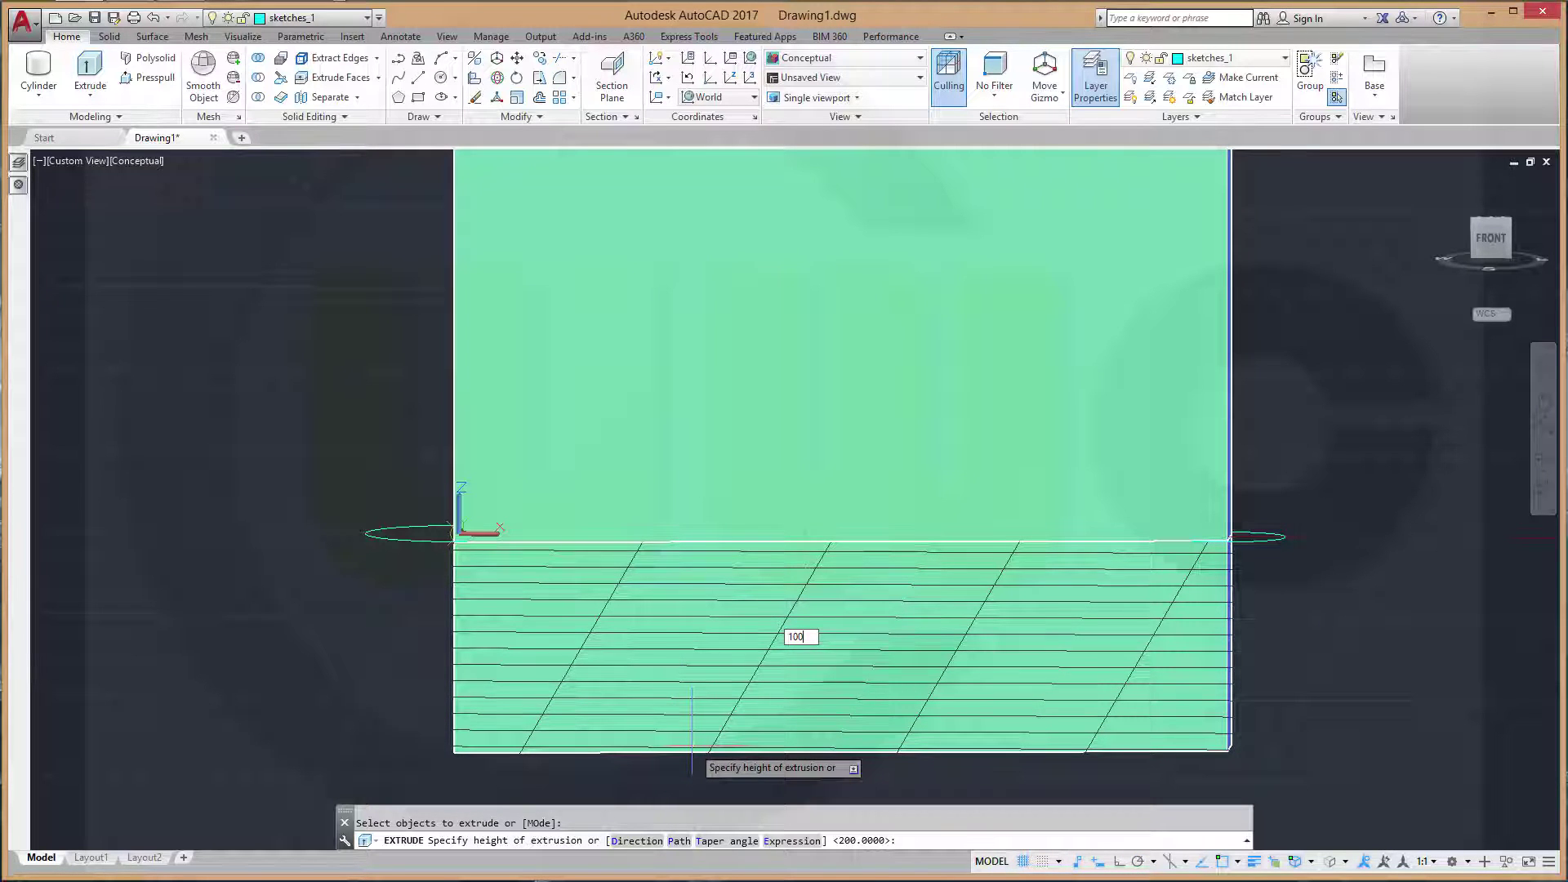
pyautogui.press('Return')
pyautogui.press('Escape')
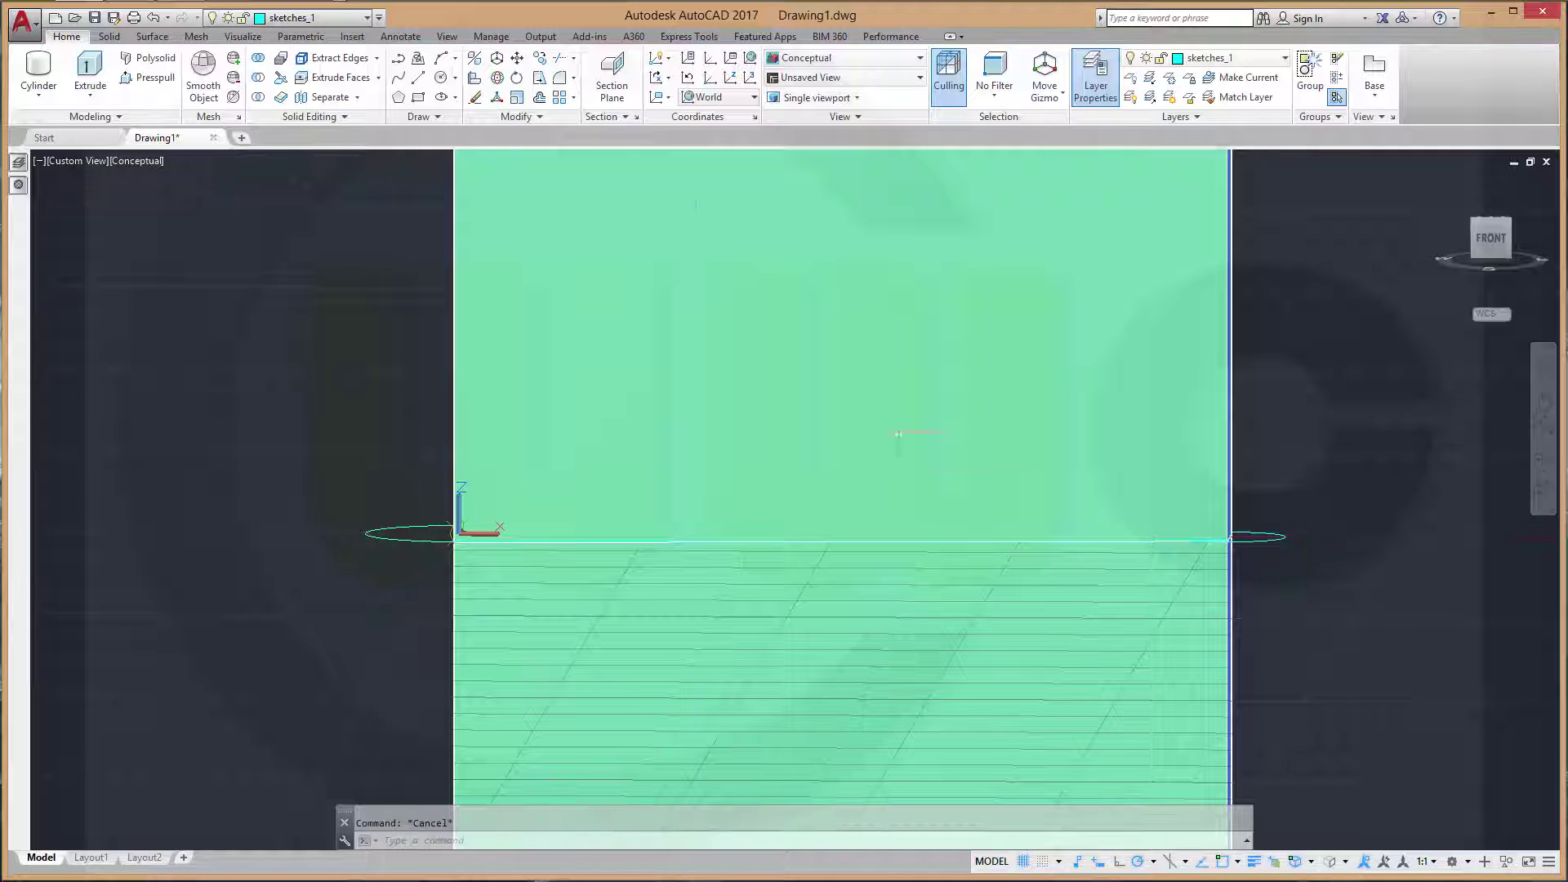
# Union the upper and lower extrusions into one solid
pyautogui.click(258, 57)
pyautogui.click(572, 391)
pyautogui.click(739, 633)
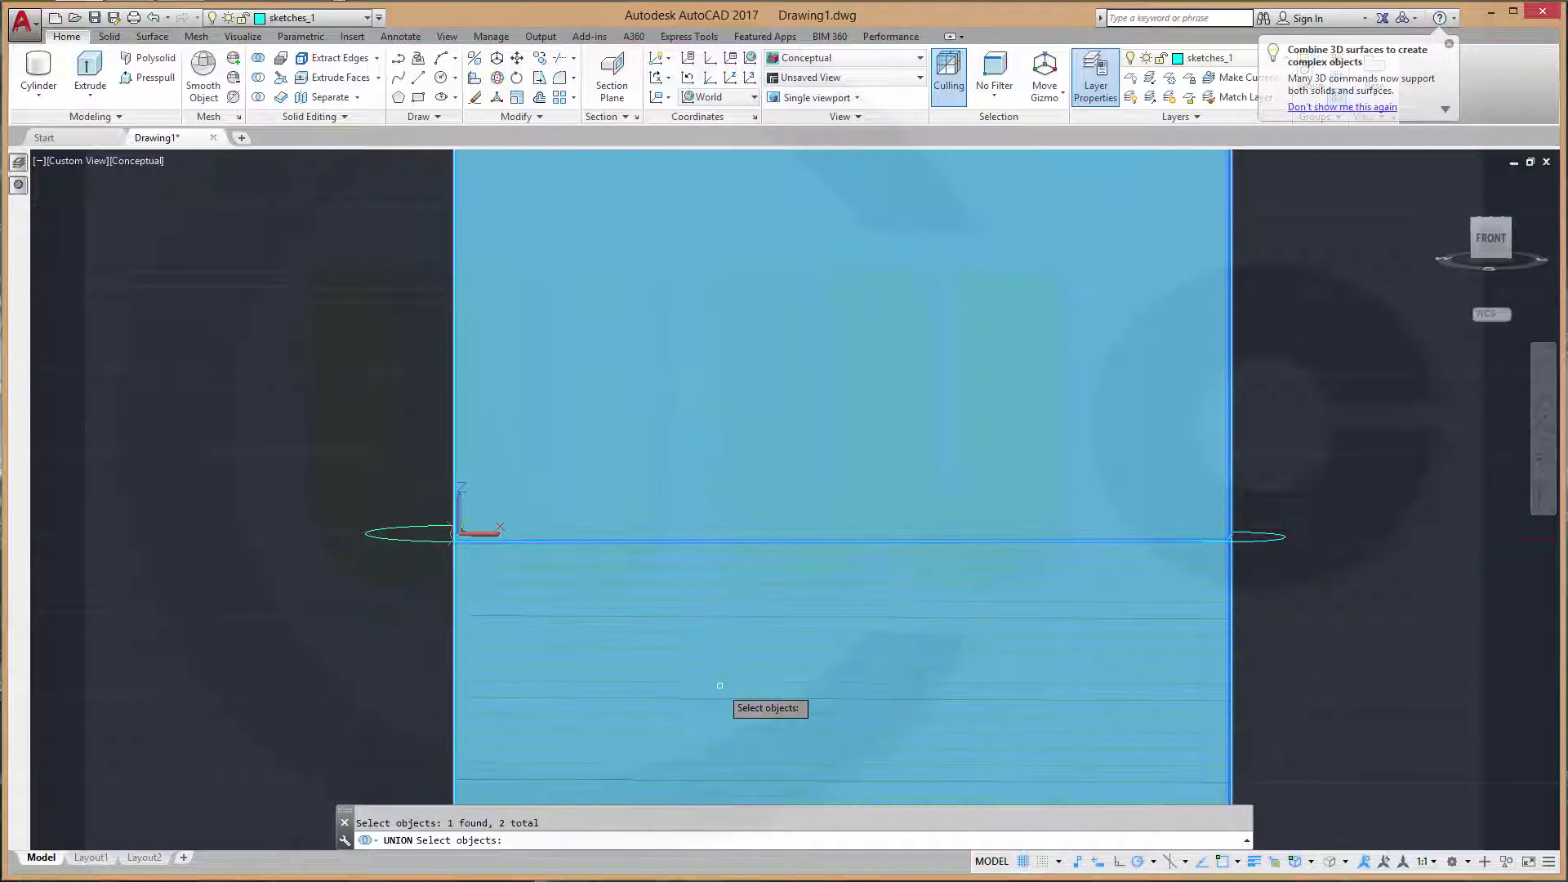
pyautogui.press('Return')
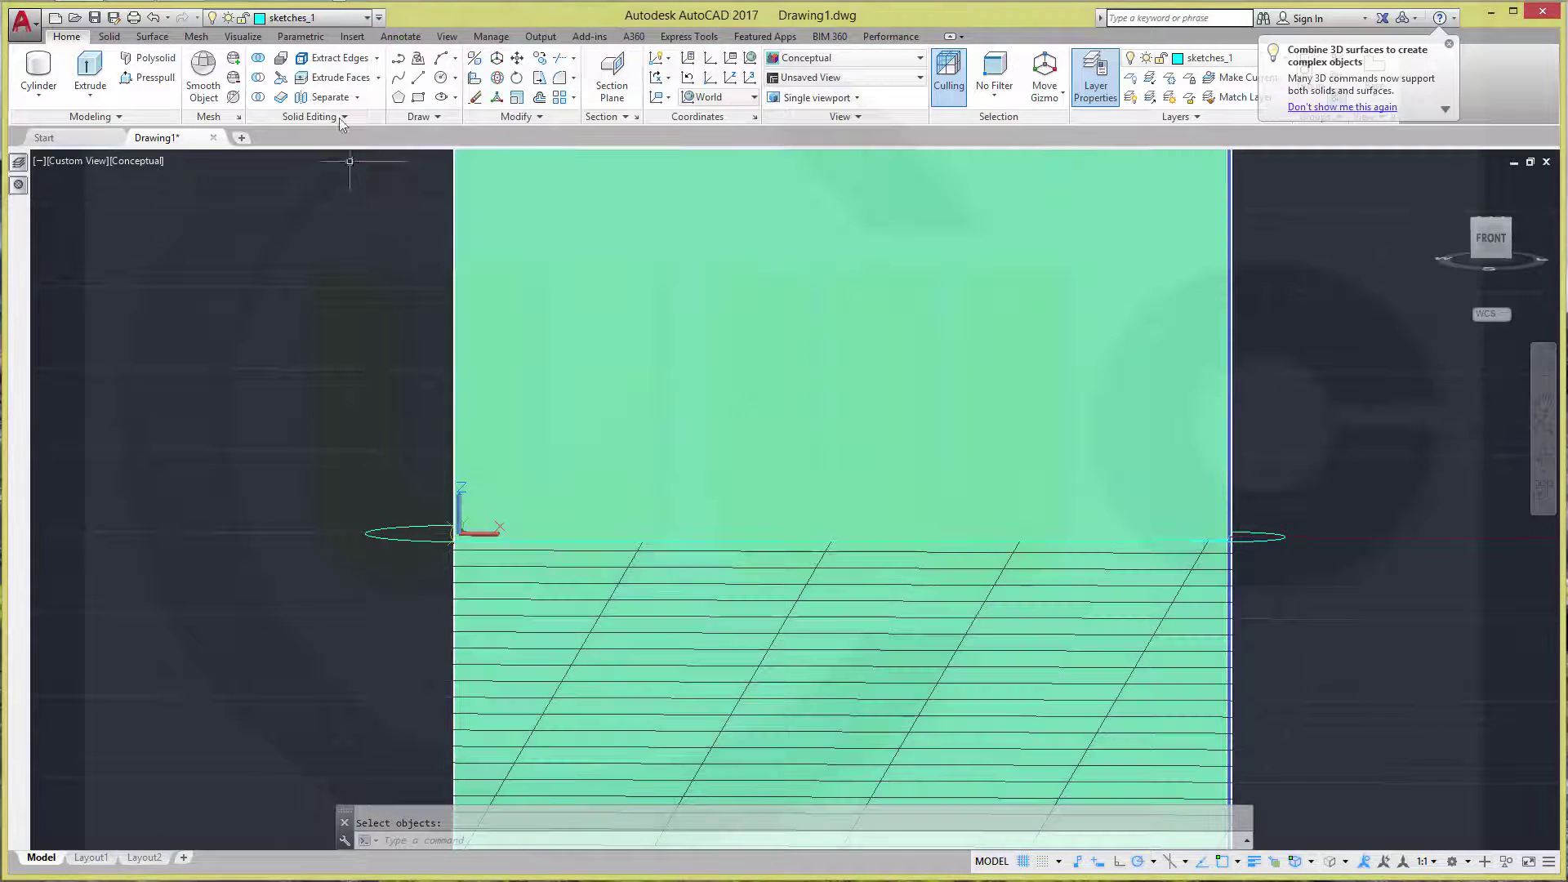
# Put the merged solid on the solid_minus_1 layer
pyautogui.click(367, 18)
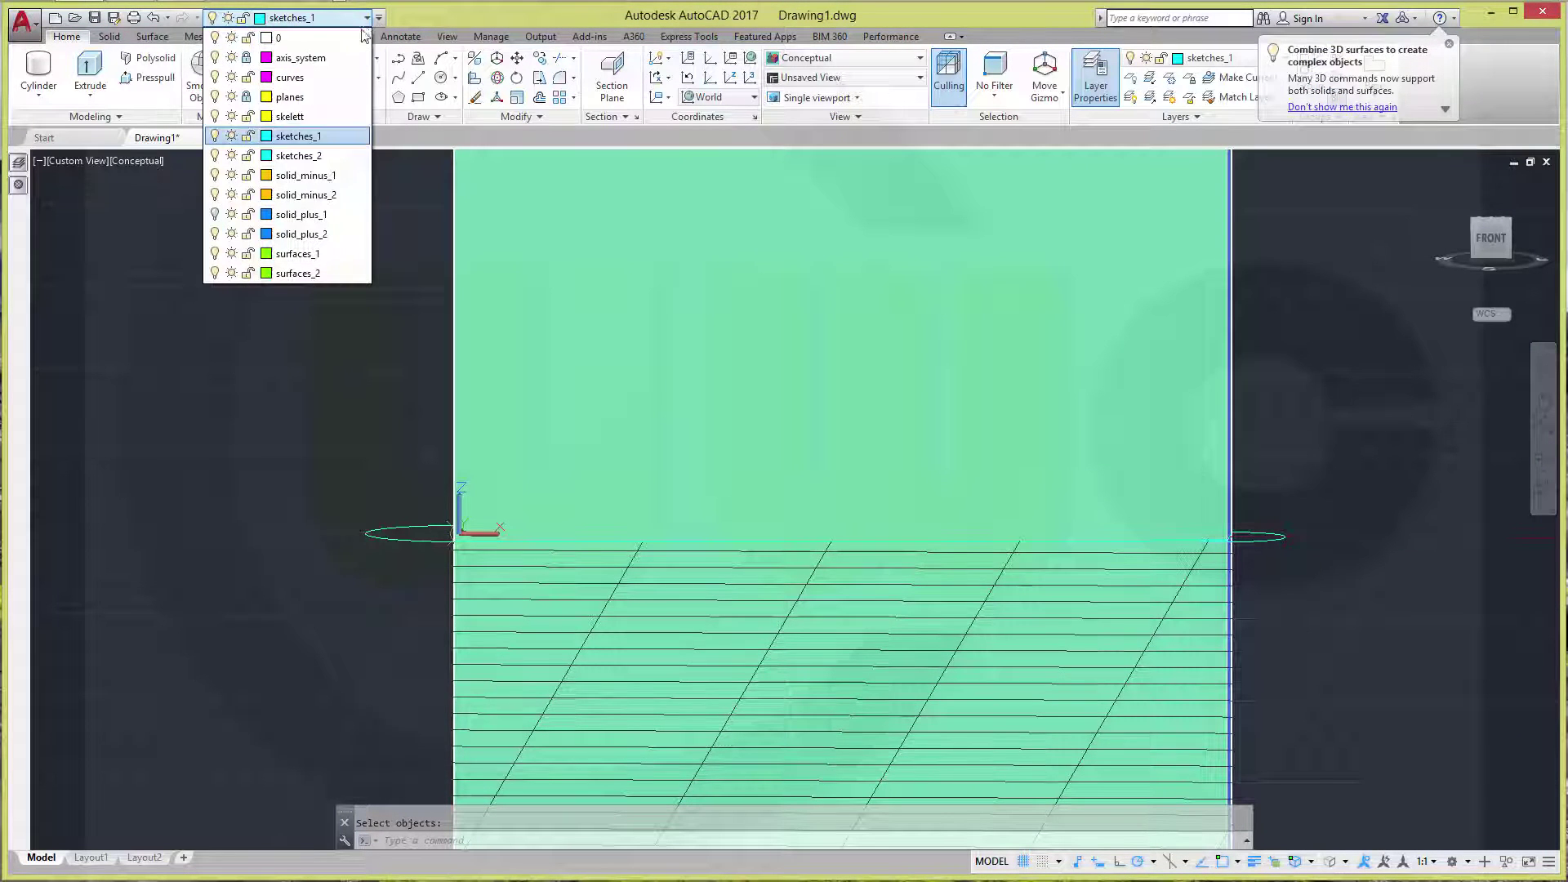
pyautogui.click(354, 176)
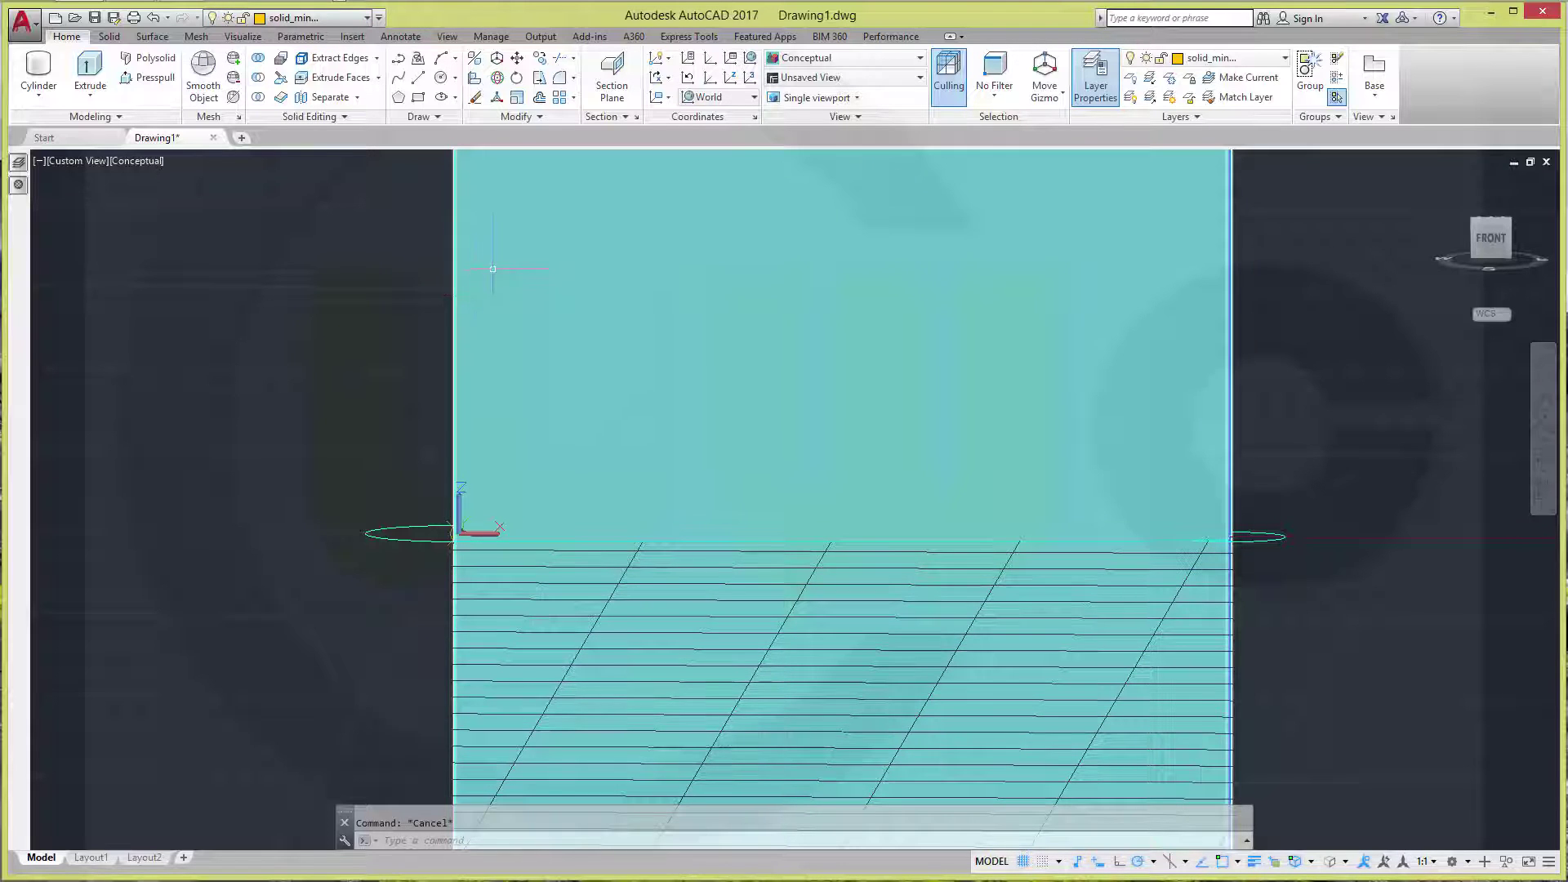
pyautogui.click(493, 268)
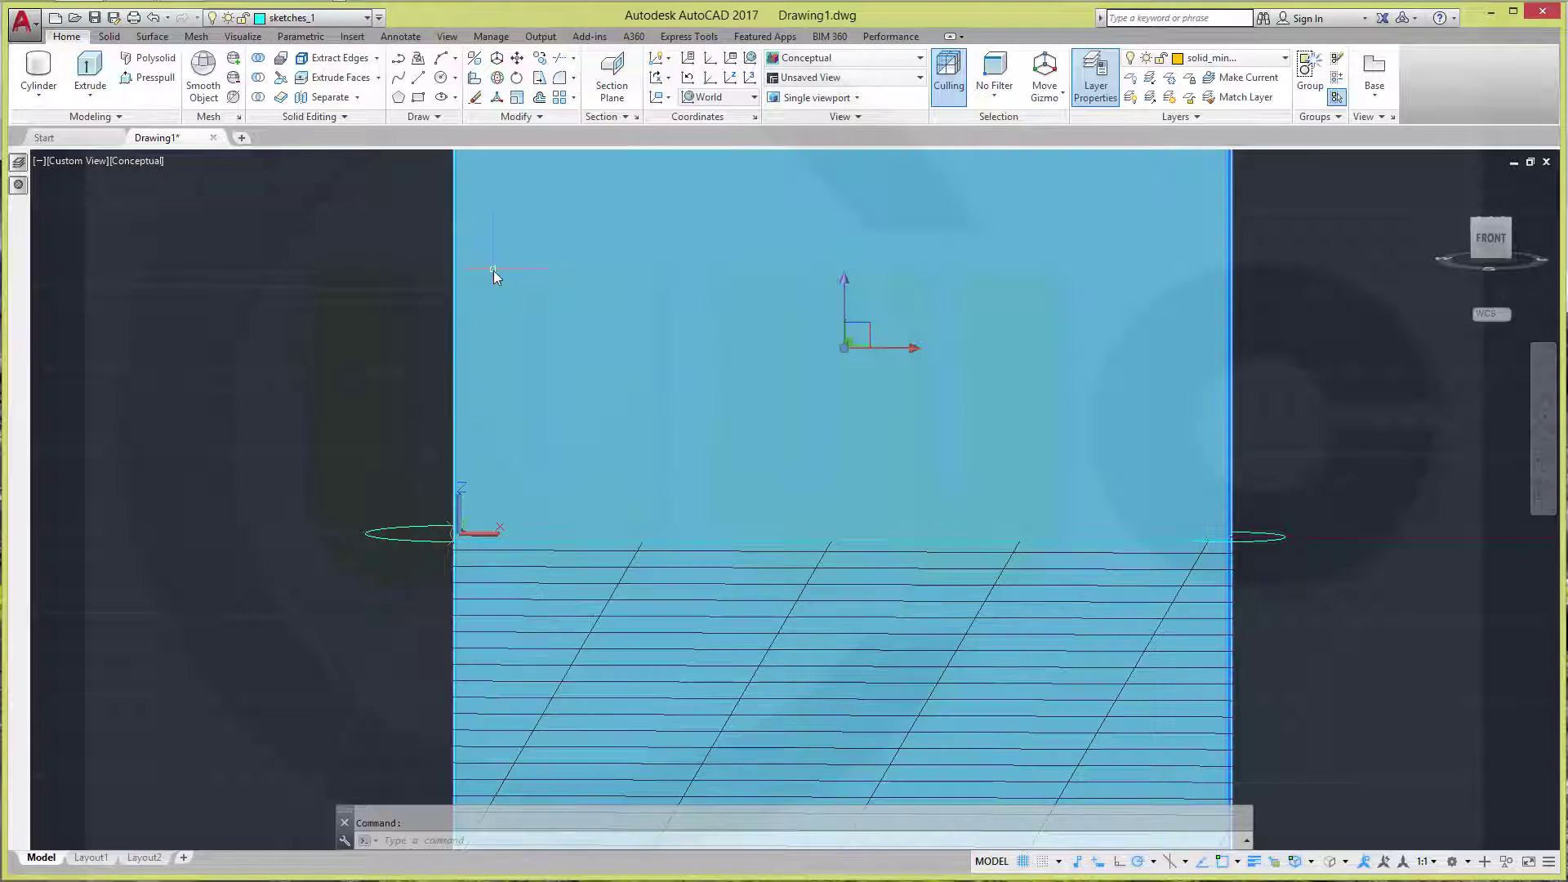
pyautogui.click(368, 18)
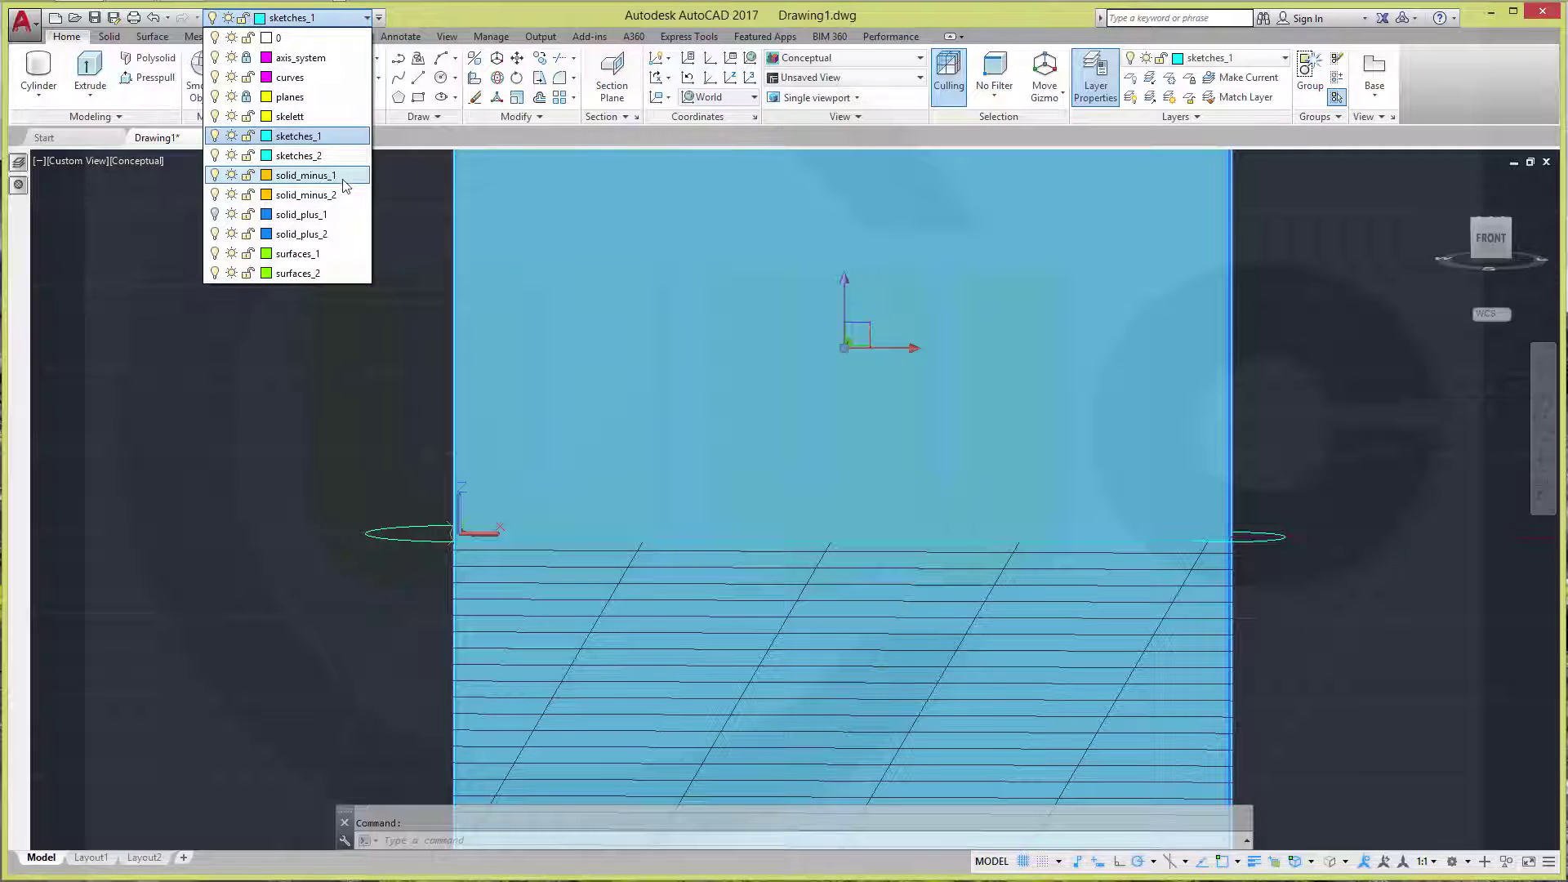
pyautogui.click(343, 178)
pyautogui.press('Escape')
pyautogui.keyDown('shift'); pyautogui.moveTo(897, 735); pyautogui.dragTo(904, 682, button='middle'); pyautogui.keyUp('shift')
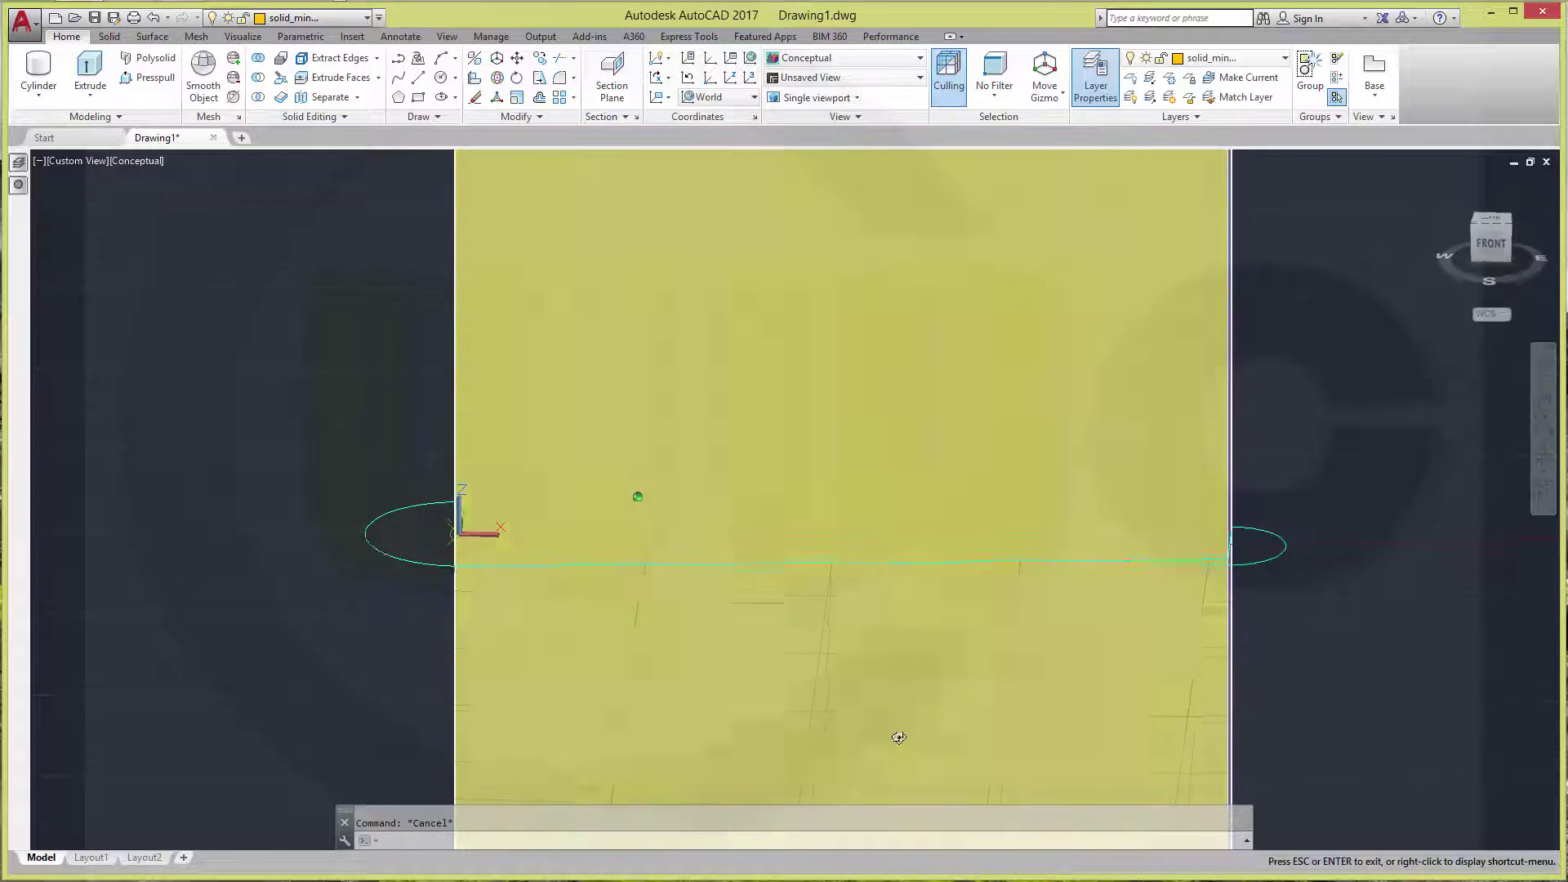
# Make sketches_2 the current layer and freeze the solid's layer
pyautogui.scroll(-5, 904, 681)
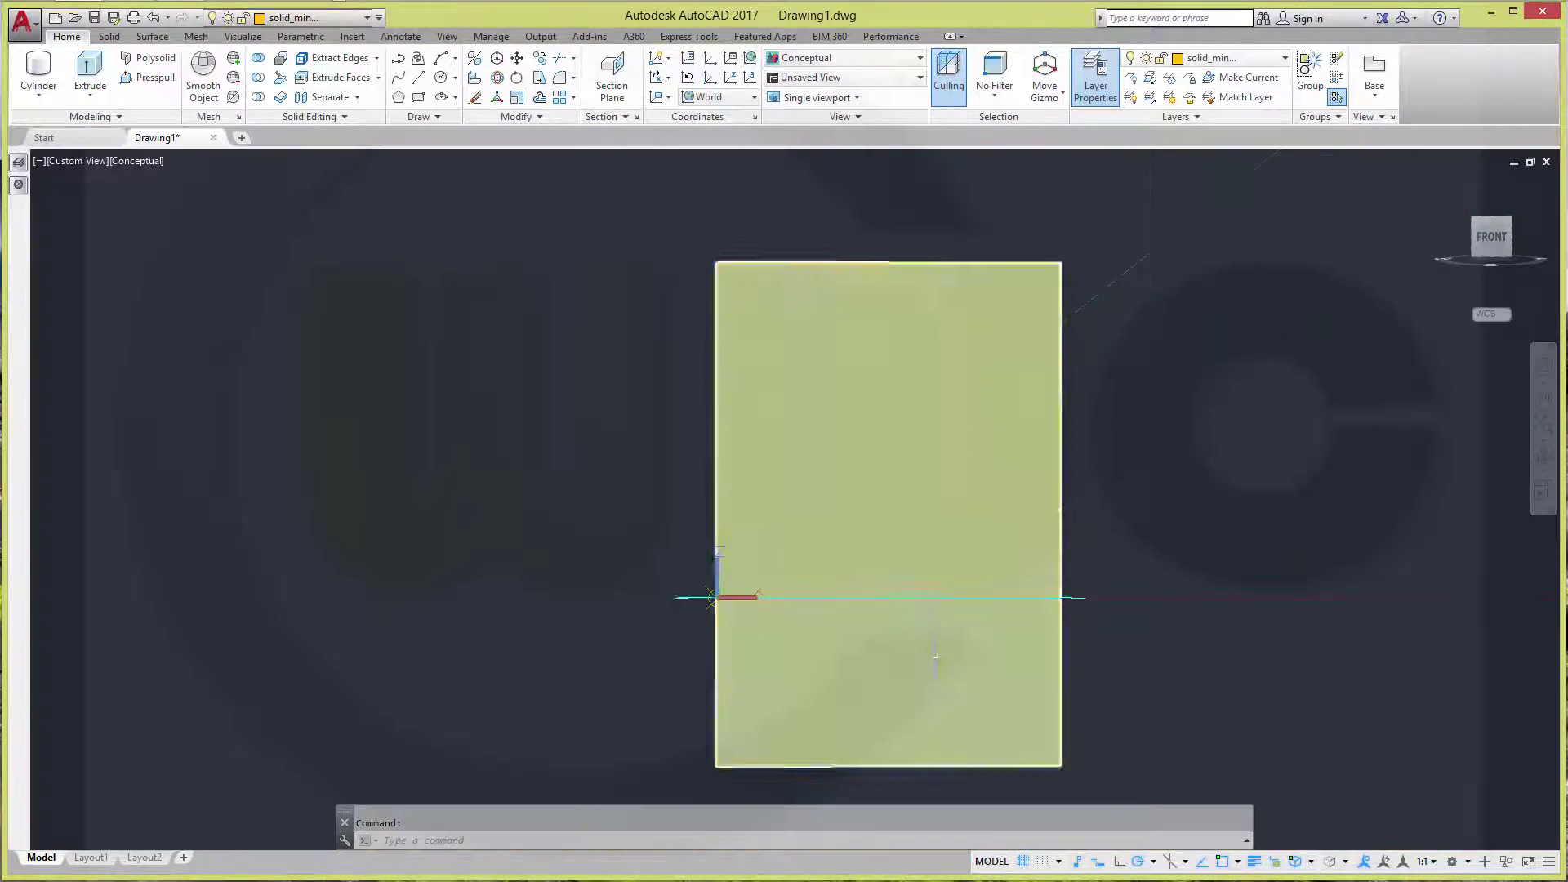
pyautogui.scroll(-5, 905, 681)
pyautogui.moveTo(904, 681)
pyautogui.keyDown('shift'); pyautogui.mouseDown(button='middle')
pyautogui.moveTo(906, 714)
pyautogui.moveTo(1009, 637)
pyautogui.mouseUp(button='middle'); pyautogui.keyUp('shift')
pyautogui.scroll(3, 1013, 639)
pyautogui.scroll(2, 966, 629)
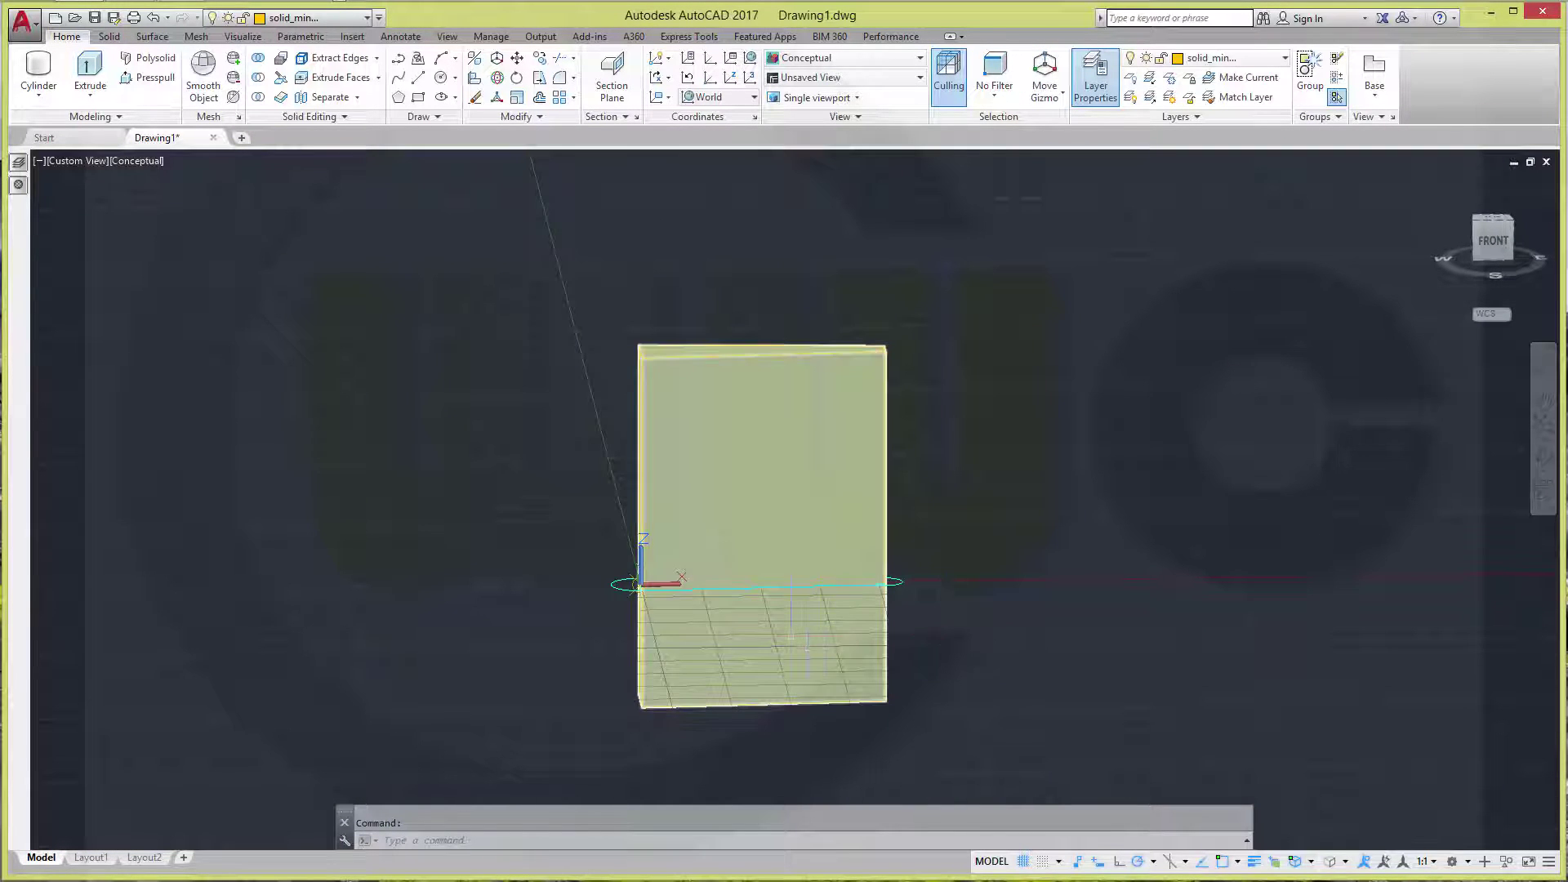
pyautogui.keyDown('shift'); pyautogui.moveTo(798, 620); pyautogui.dragTo(787, 596, button='middle'); pyautogui.keyUp('shift')
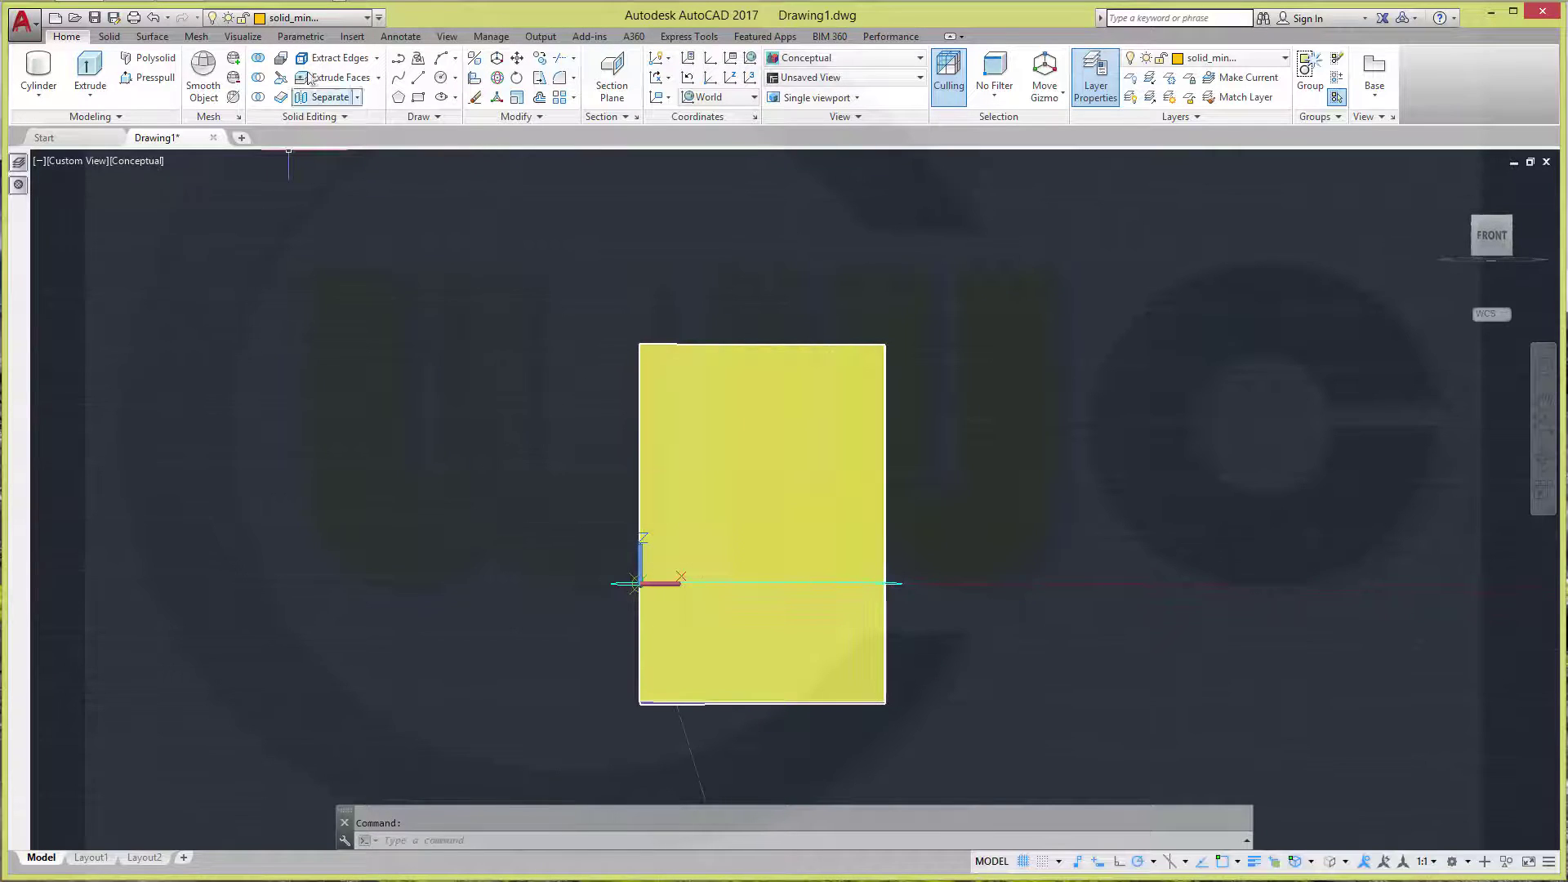
pyautogui.click(367, 18)
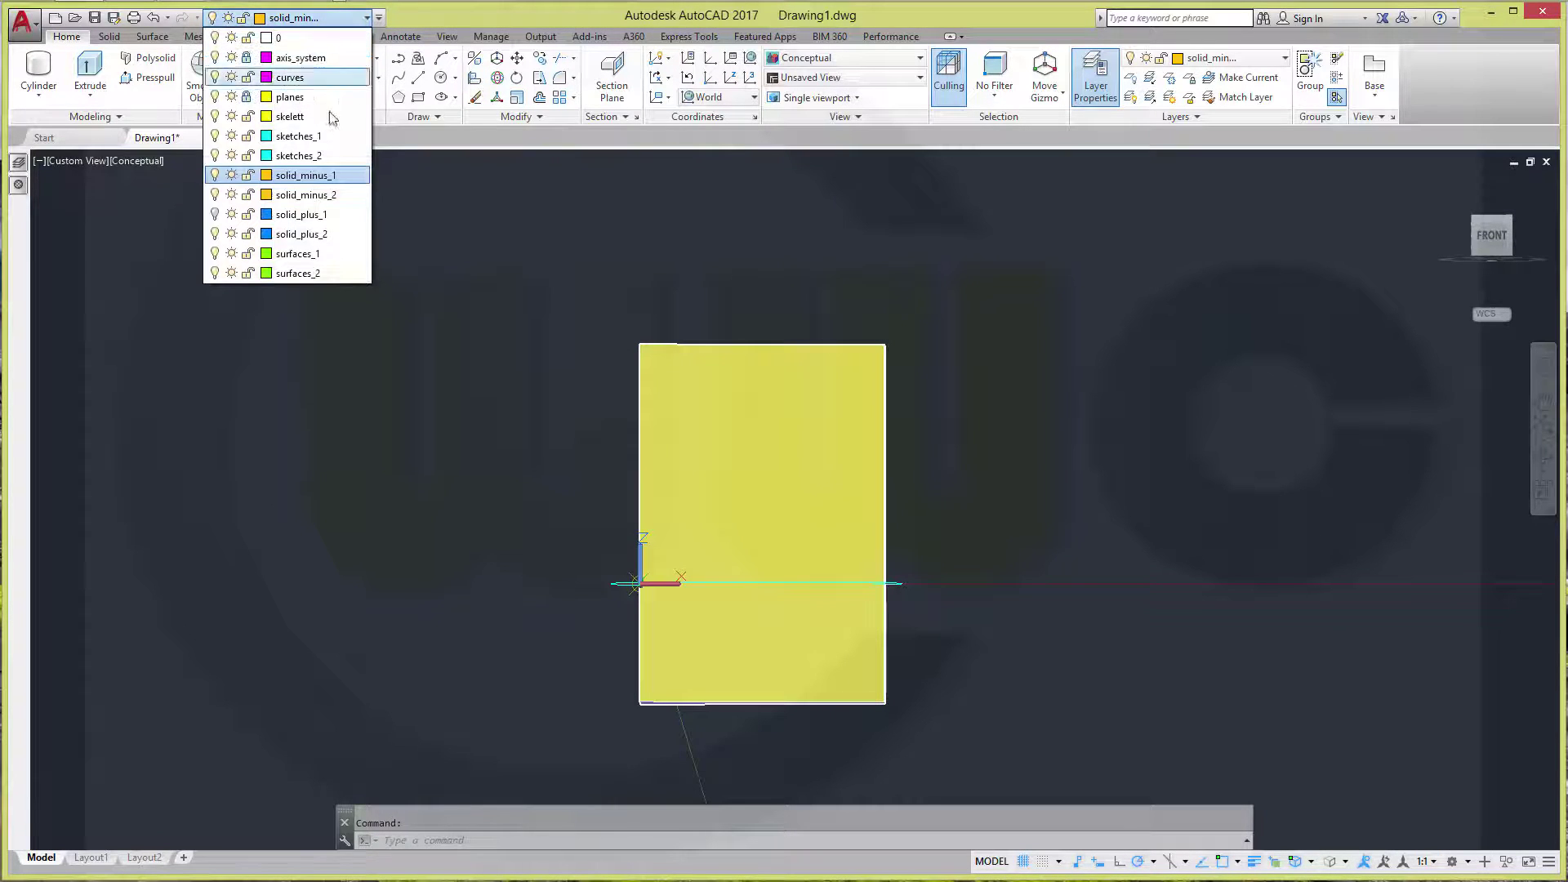
pyautogui.click(298, 156)
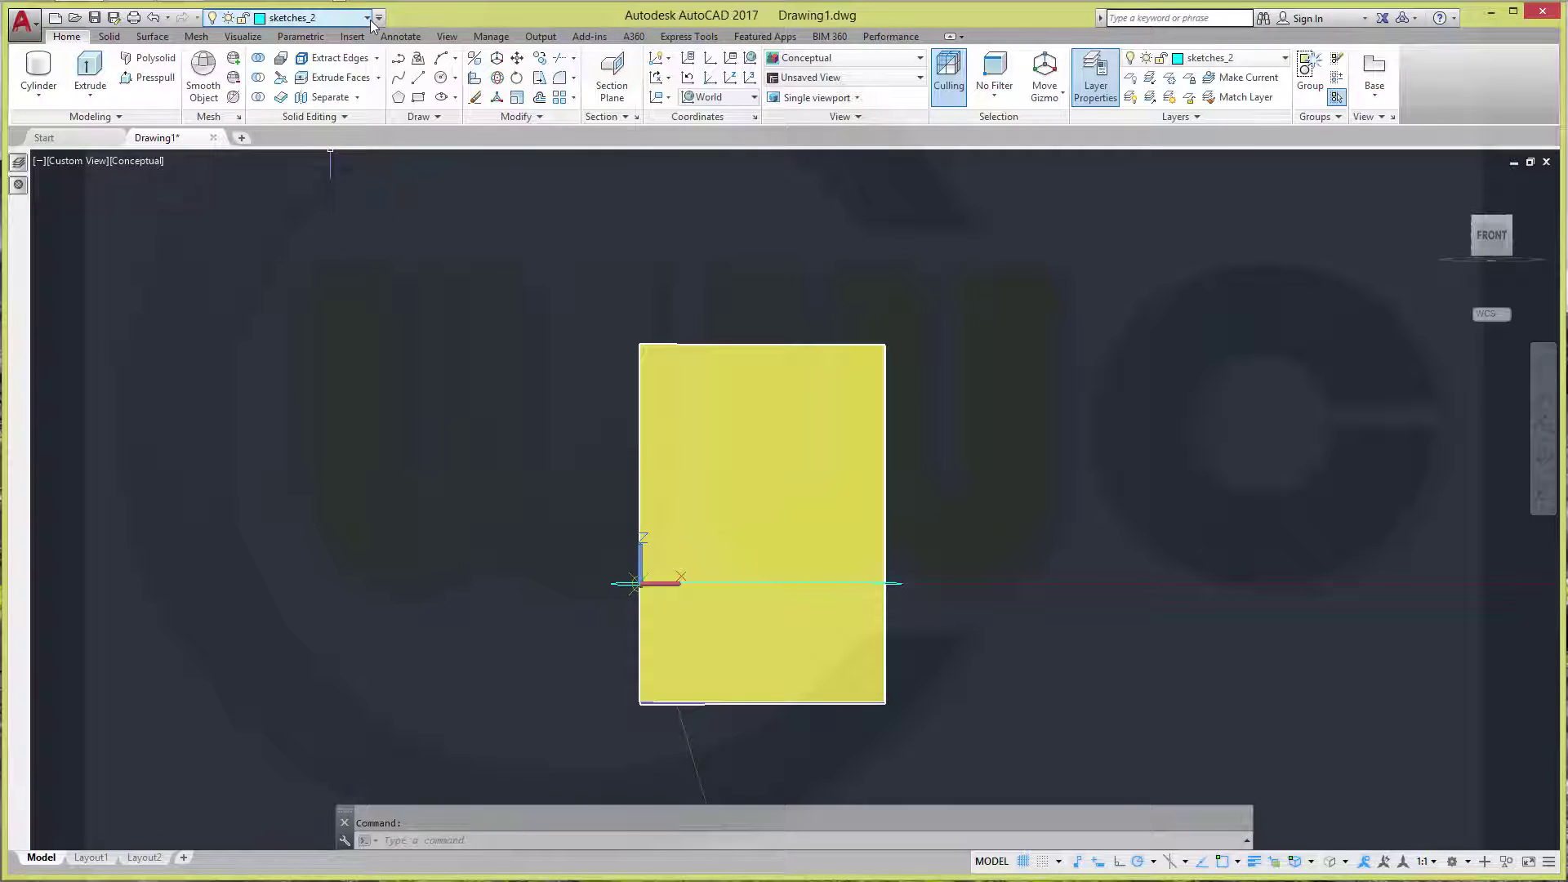
pyautogui.click(367, 18)
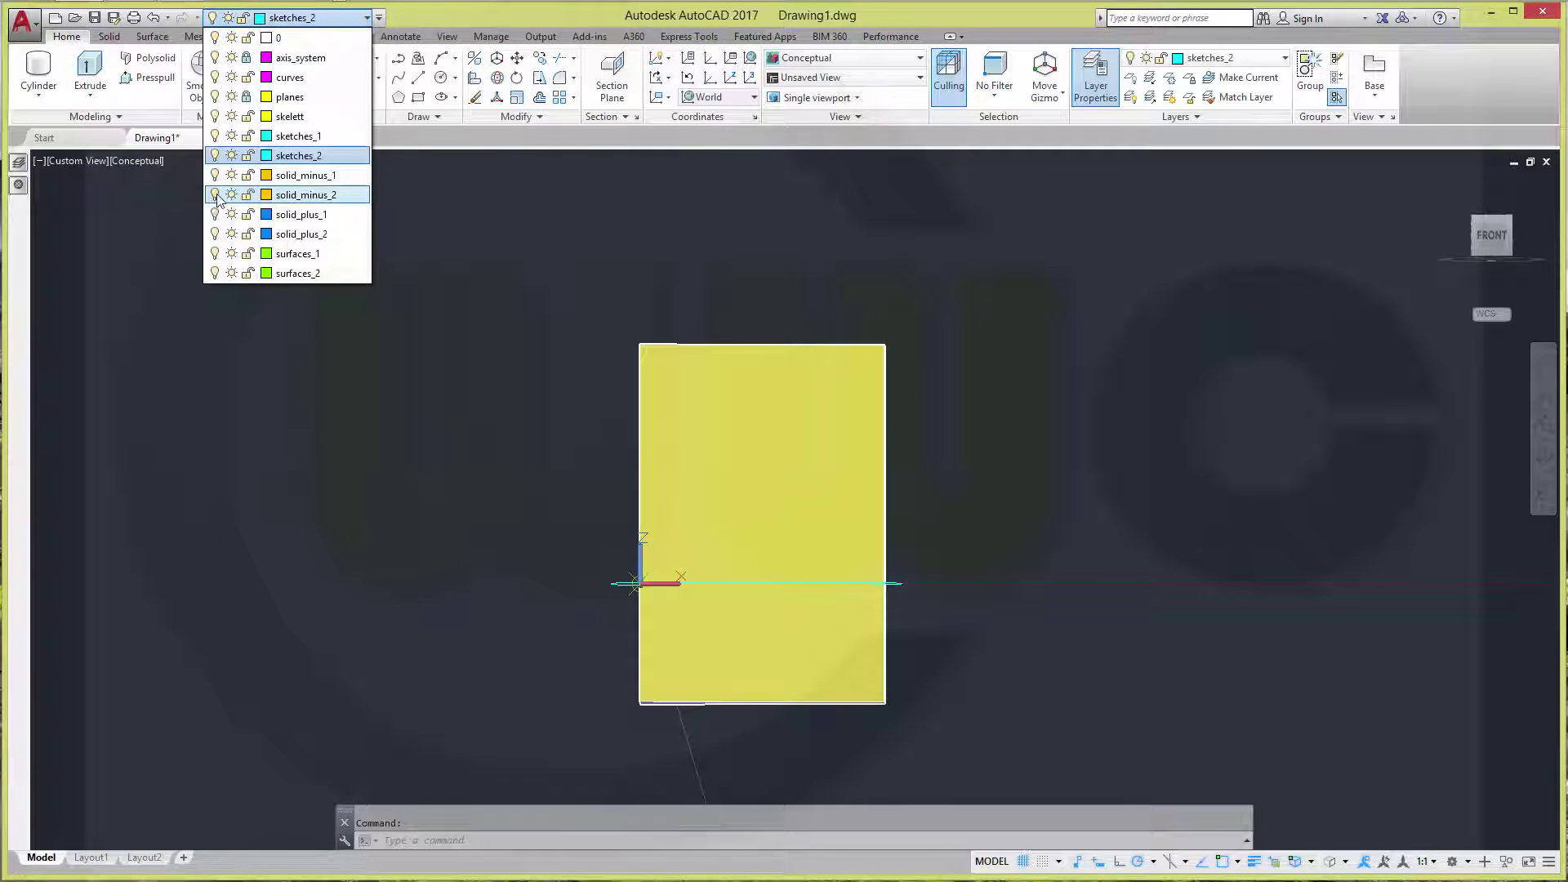
pyautogui.click(233, 195)
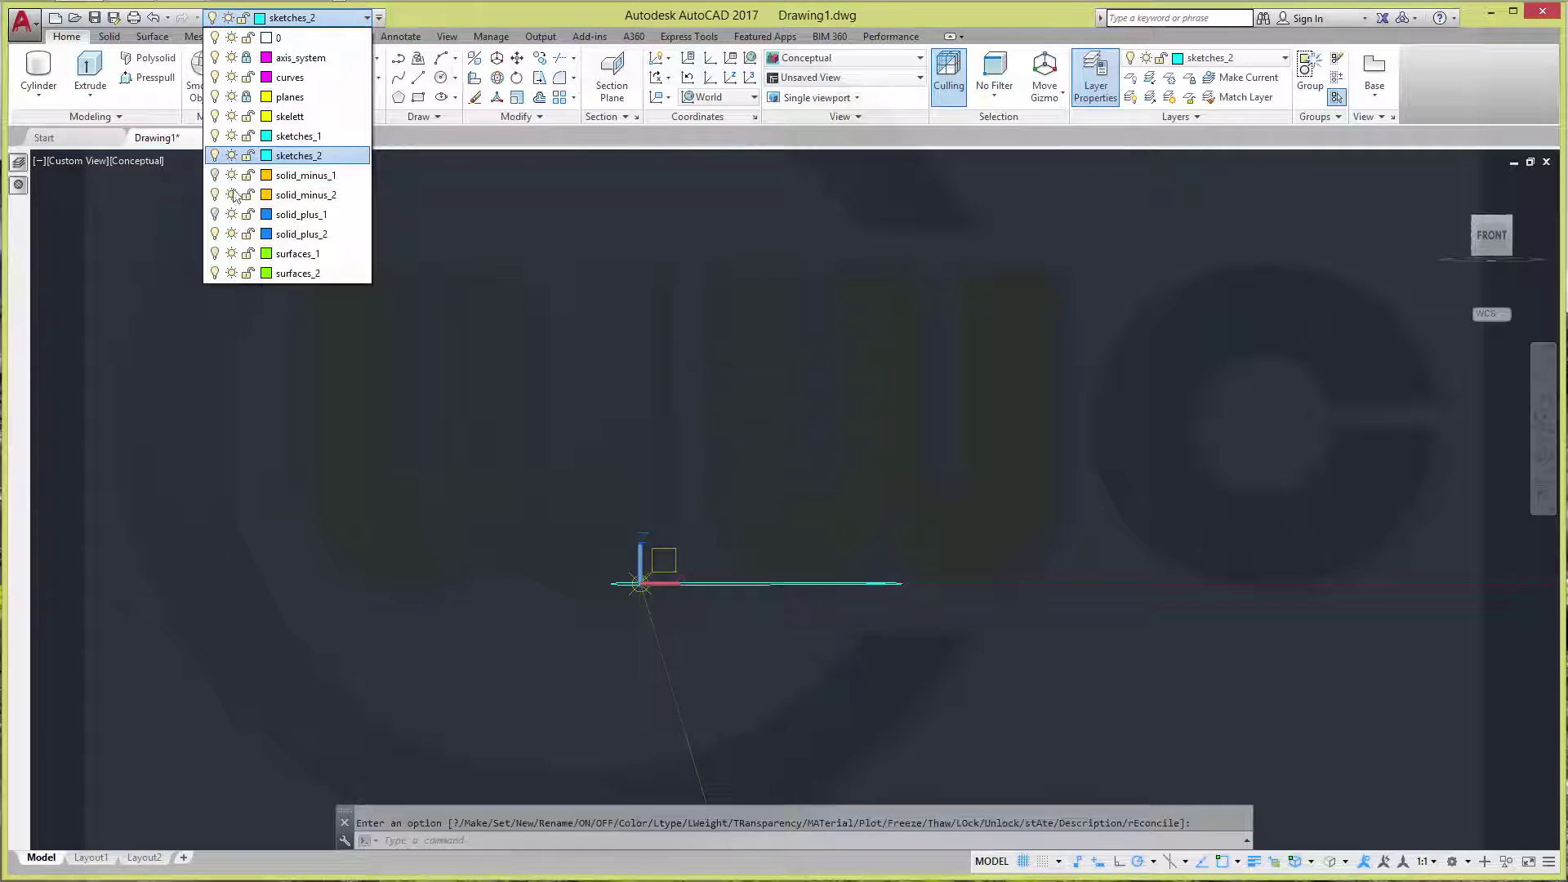
pyautogui.click(583, 350)
# Turn off the sketches_1 layer, leaving only the rectangle outlines visible
pyautogui.scroll(3, 643, 530)
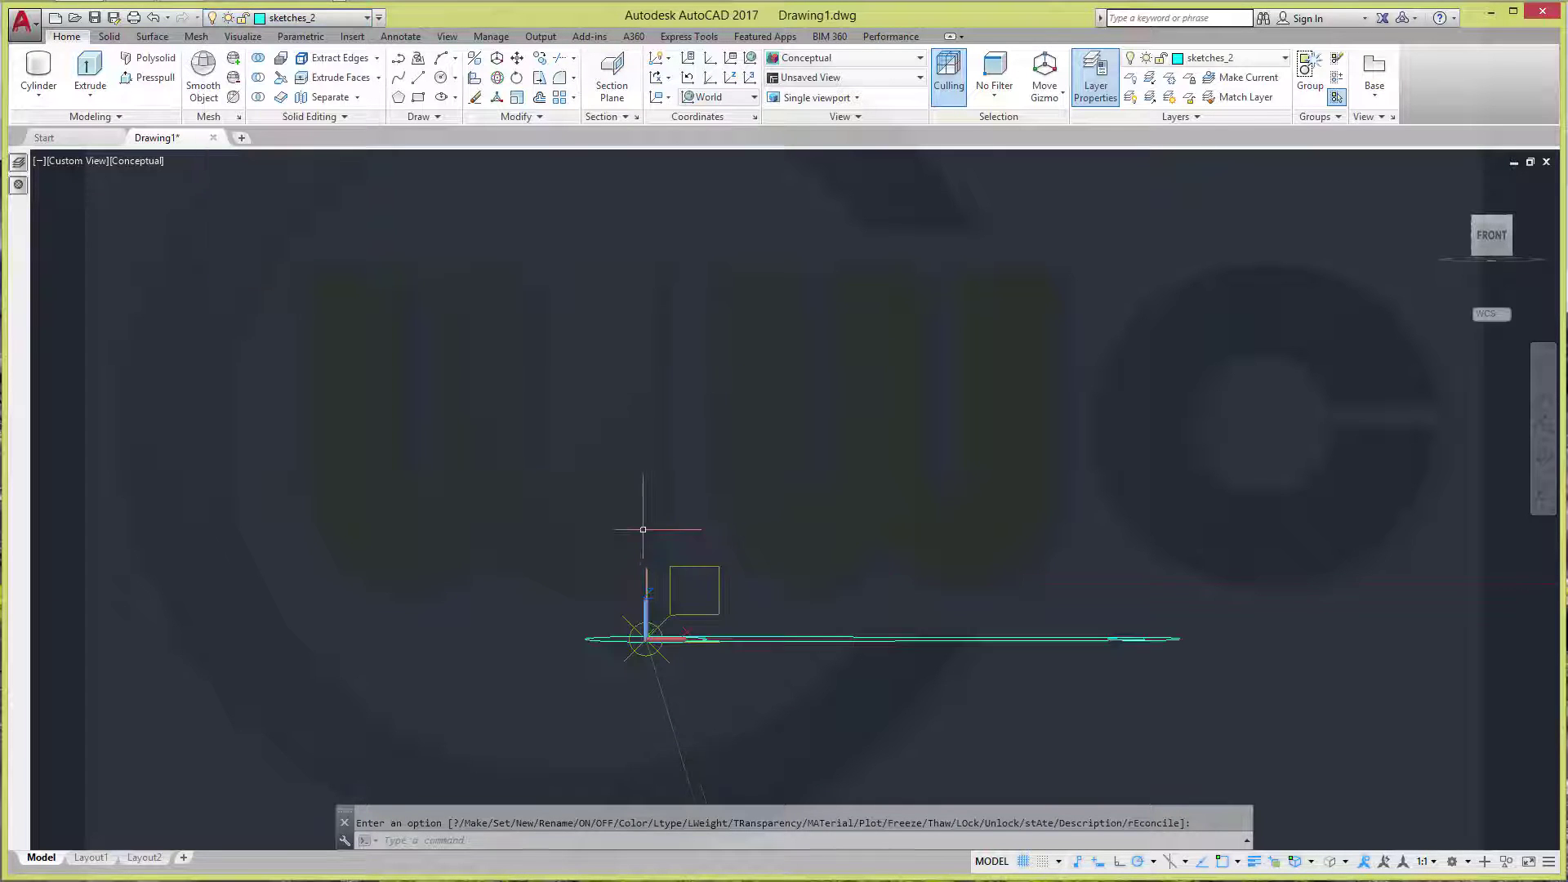
pyautogui.moveTo(717, 589)
pyautogui.keyDown('shift'); pyautogui.mouseDown(button='middle')
pyautogui.moveTo(676, 577)
pyautogui.moveTo(682, 505)
pyautogui.mouseUp(button='middle'); pyautogui.keyUp('shift')
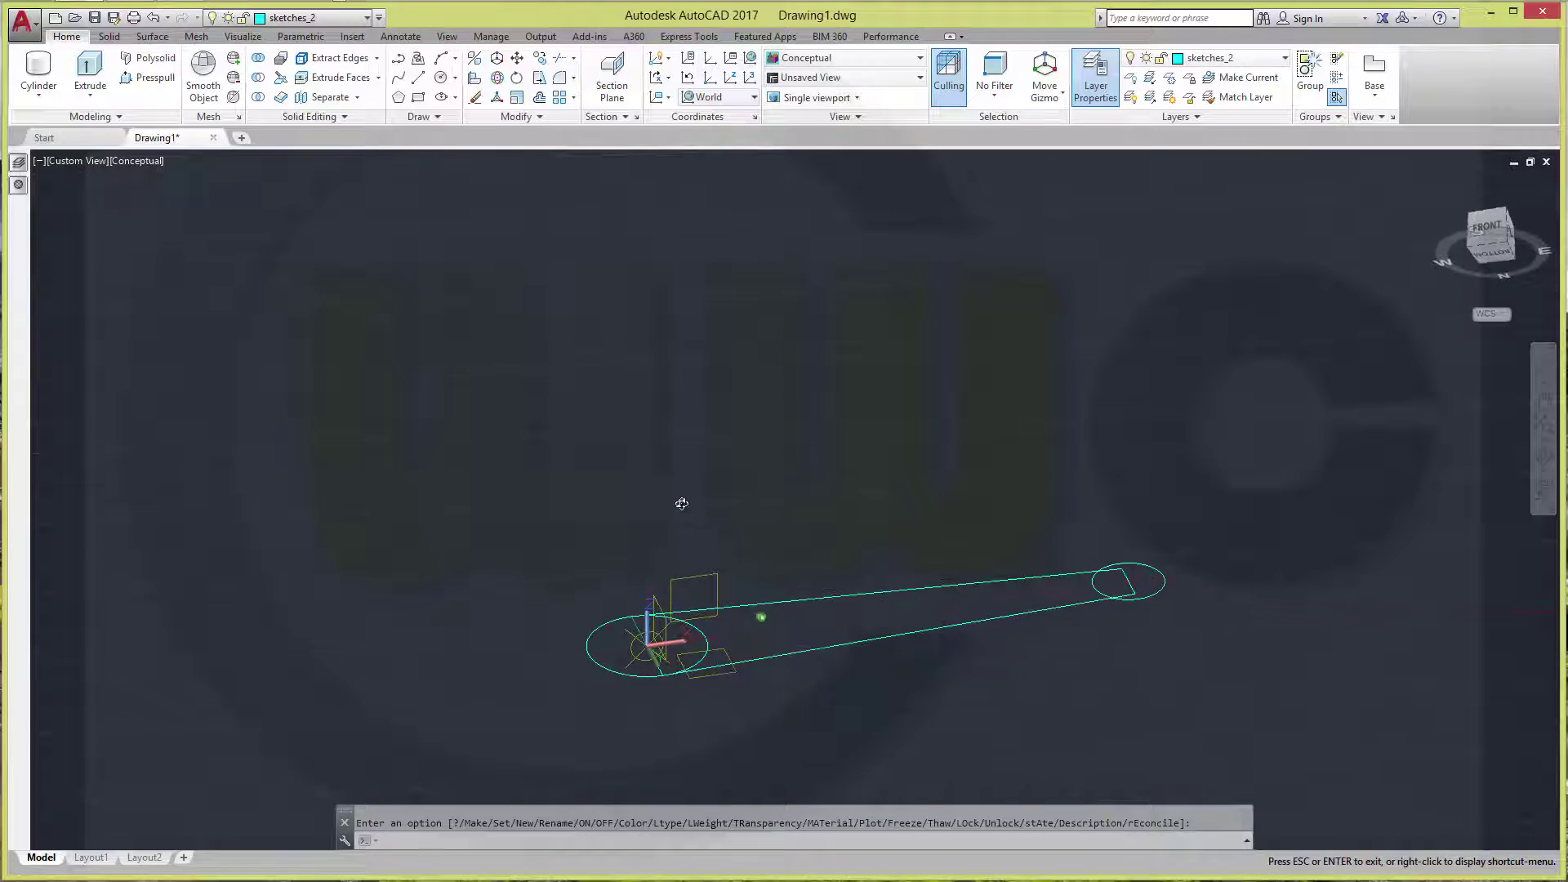
pyautogui.click(366, 18)
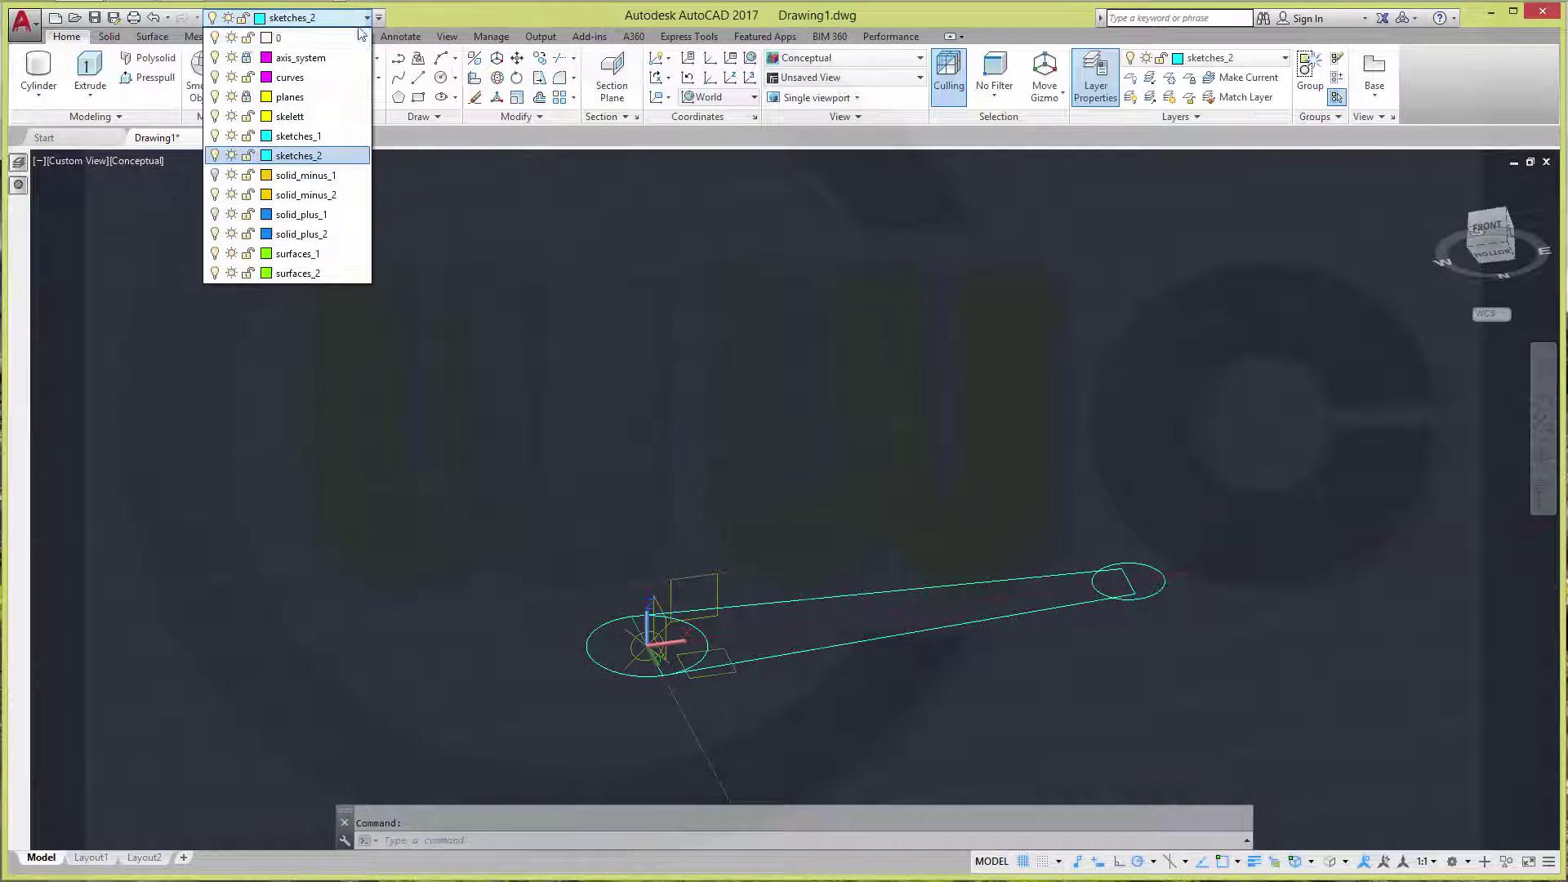
pyautogui.click(216, 136)
pyautogui.click(602, 445)
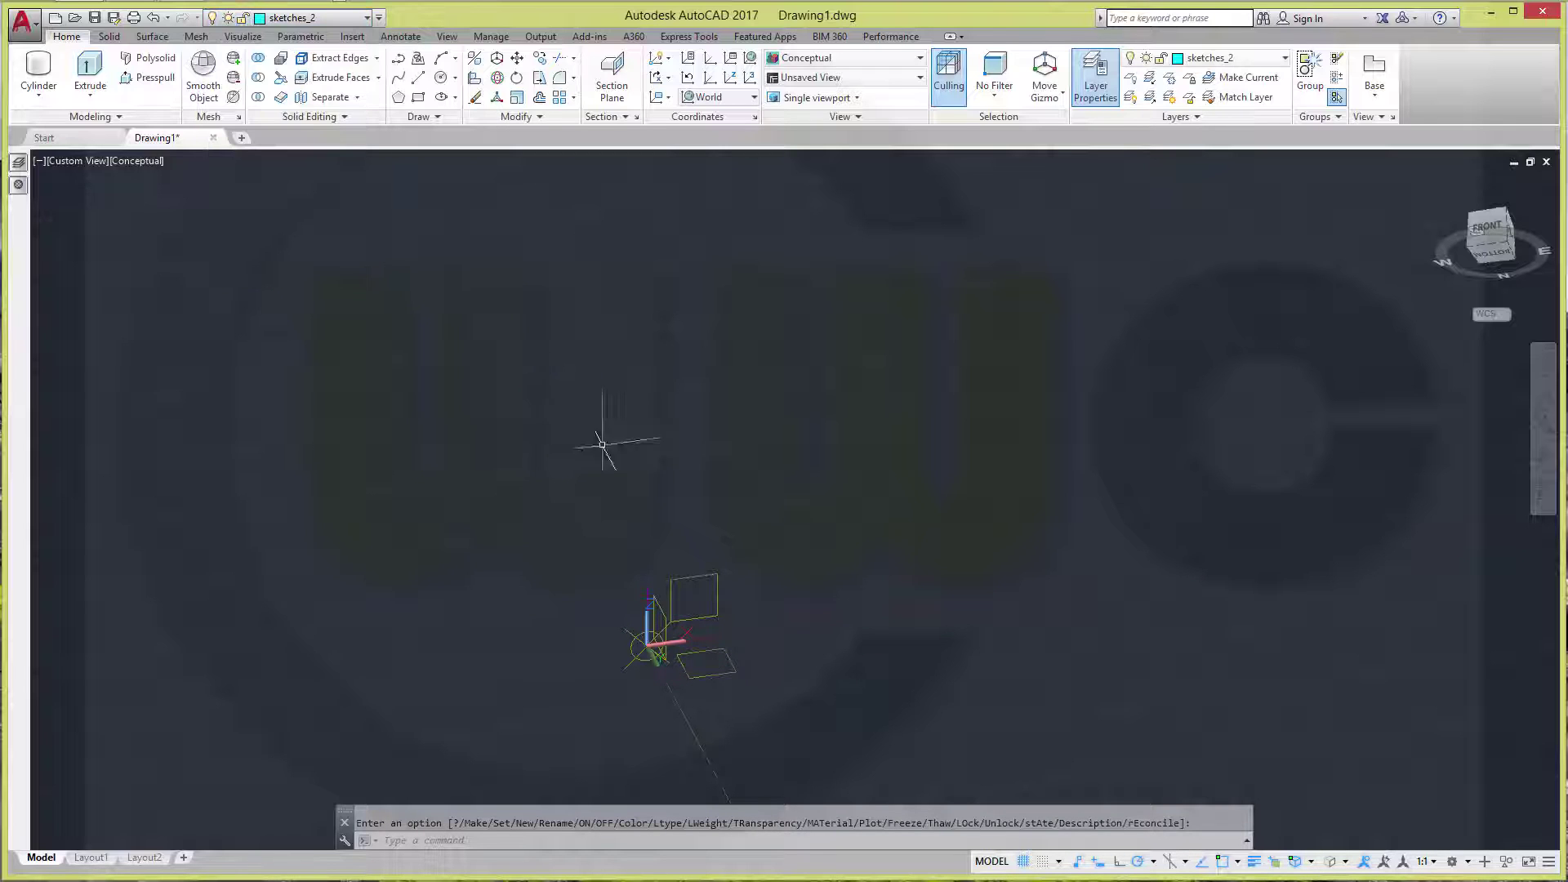
pyautogui.scroll(2, 686, 654)
pyautogui.scroll(2, 631, 638)
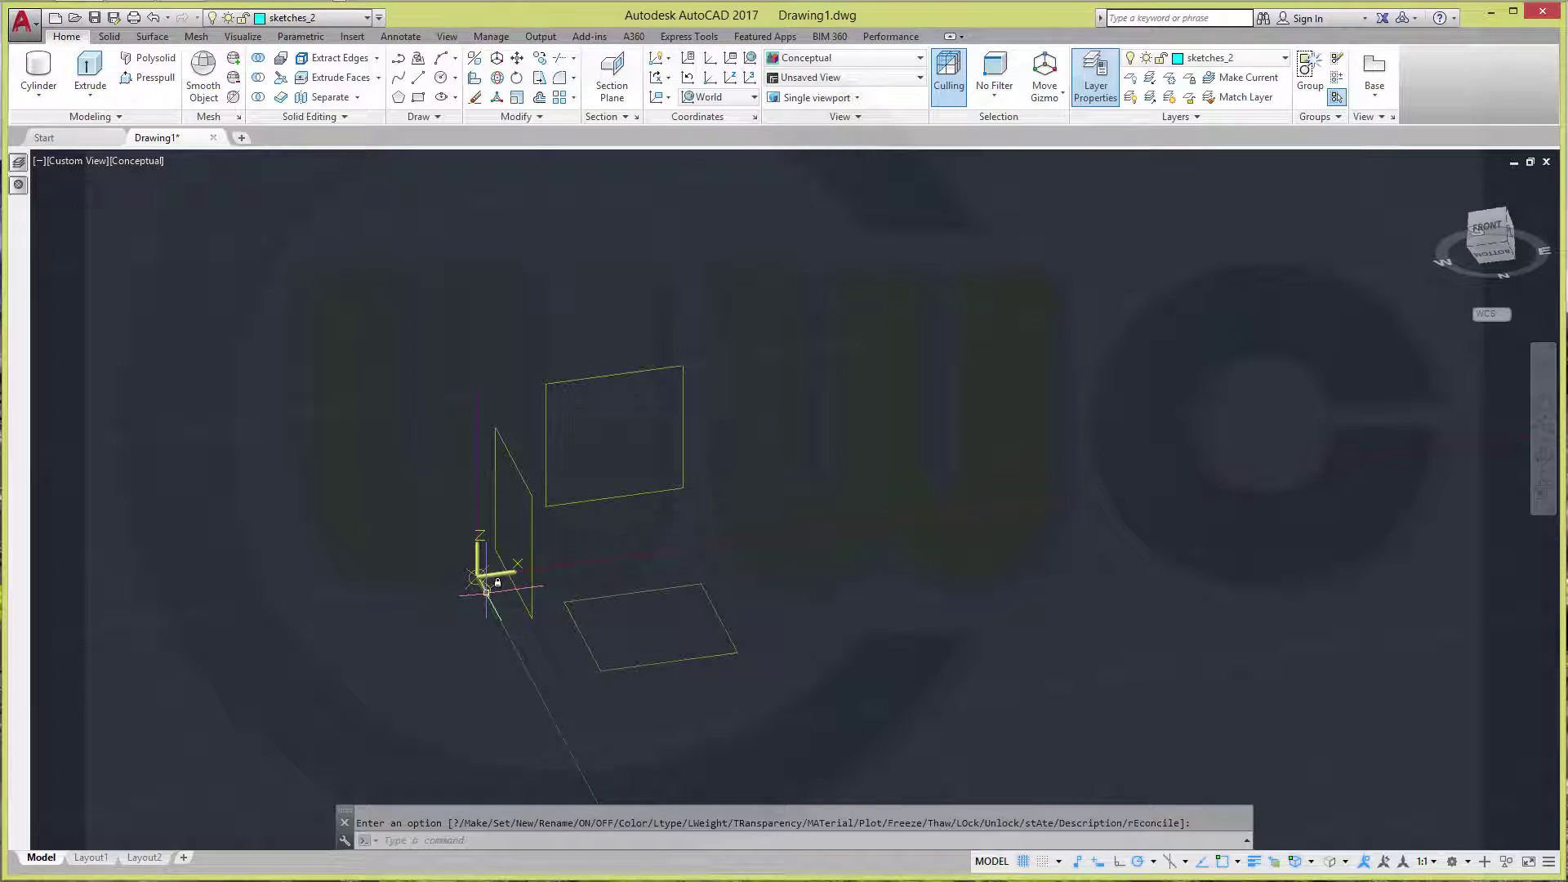
# Rotate the UCS 90° about its X axis and switch to the FRONT view
pyautogui.click(487, 590)
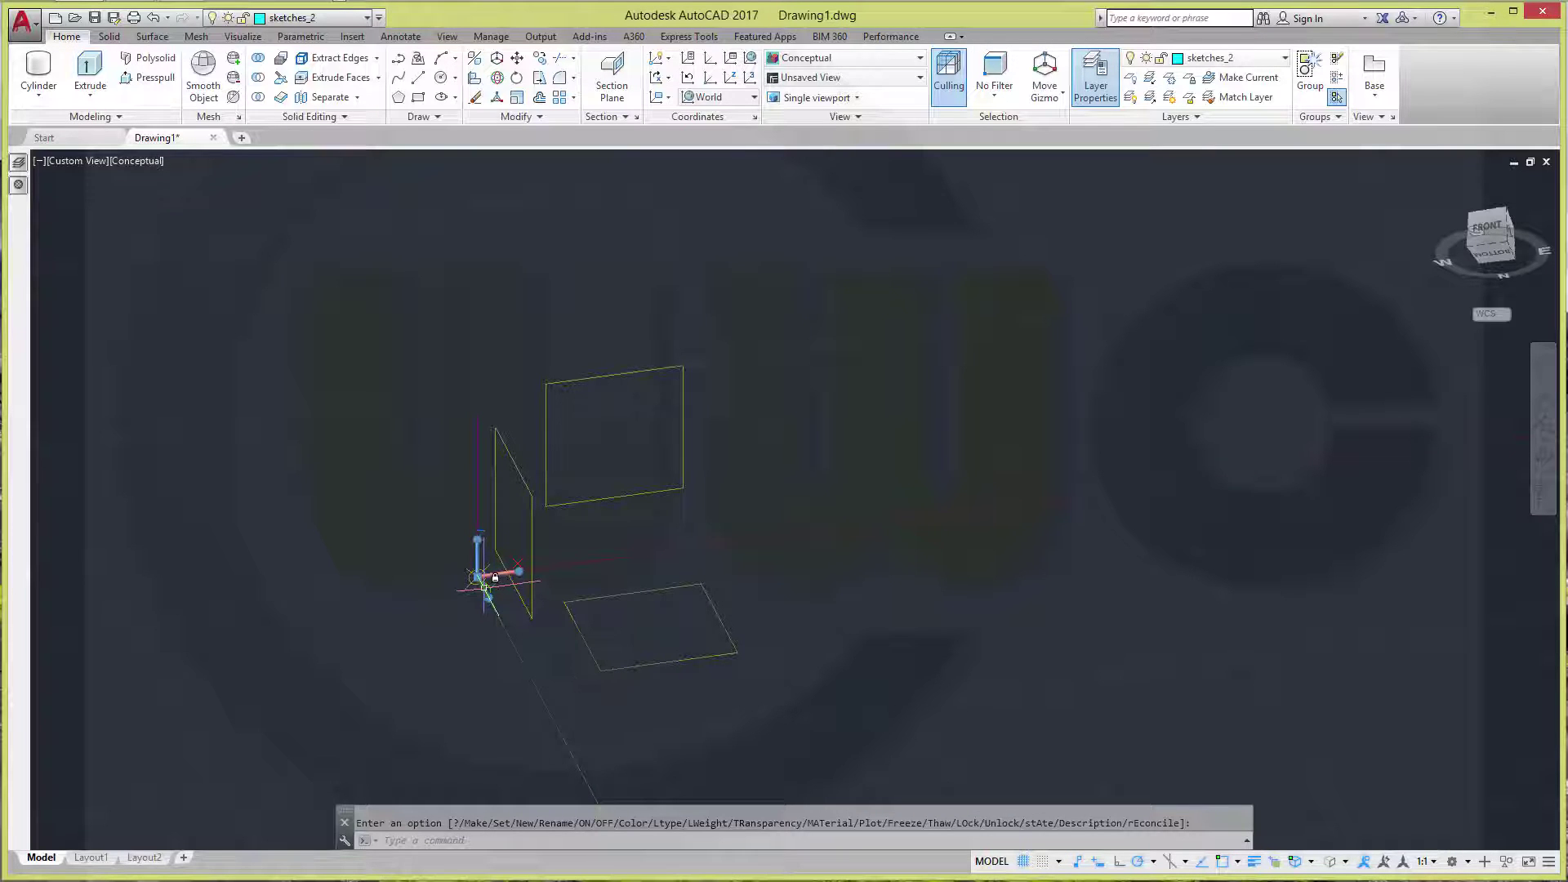
pyautogui.moveTo(487, 591)
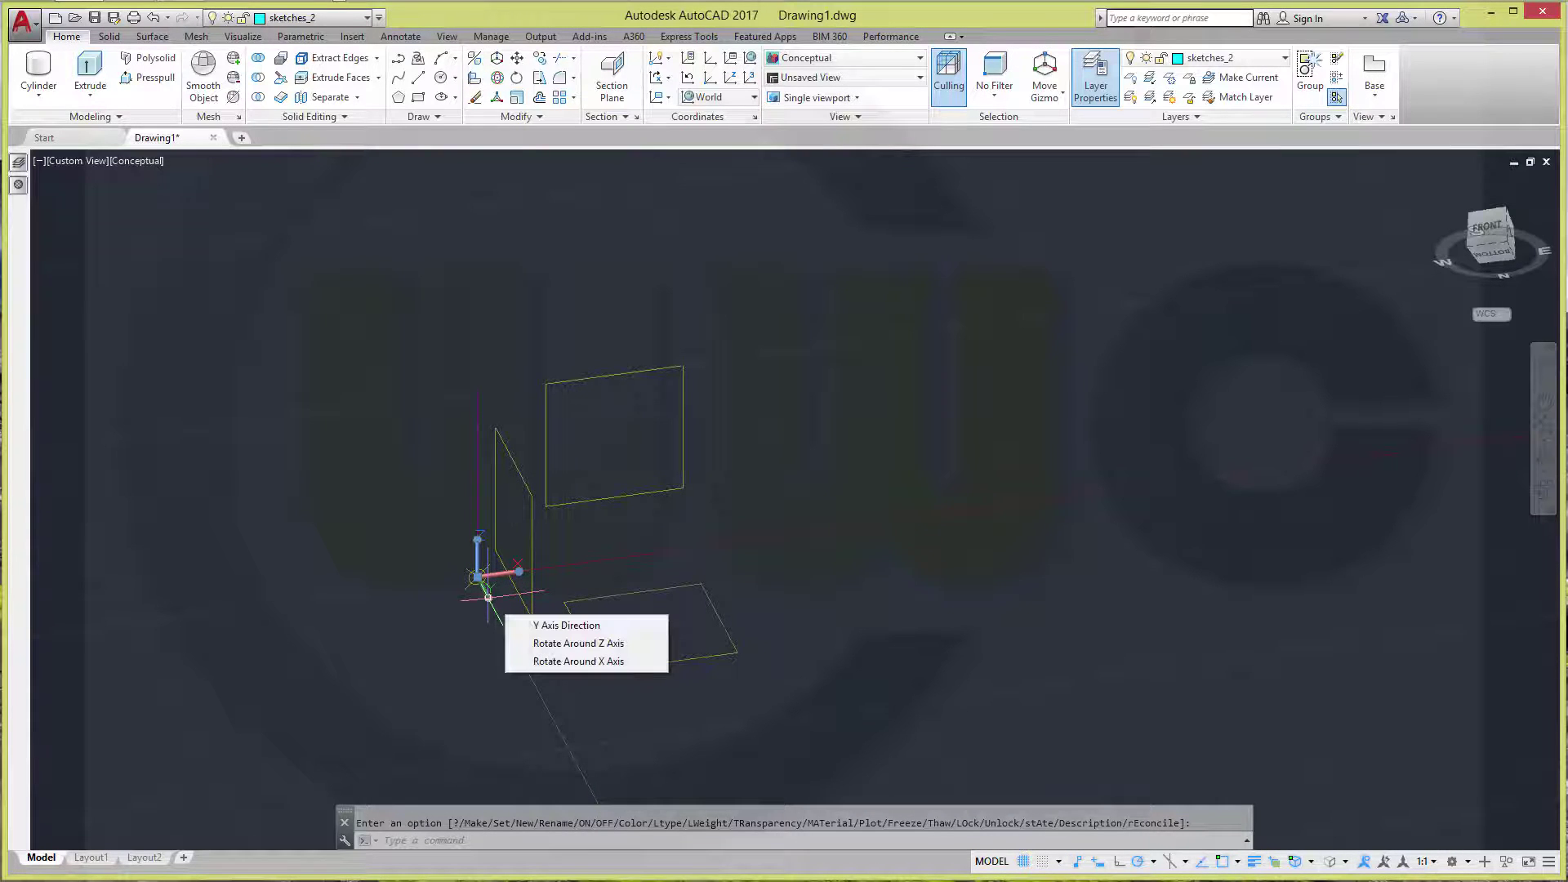
pyautogui.click(594, 663)
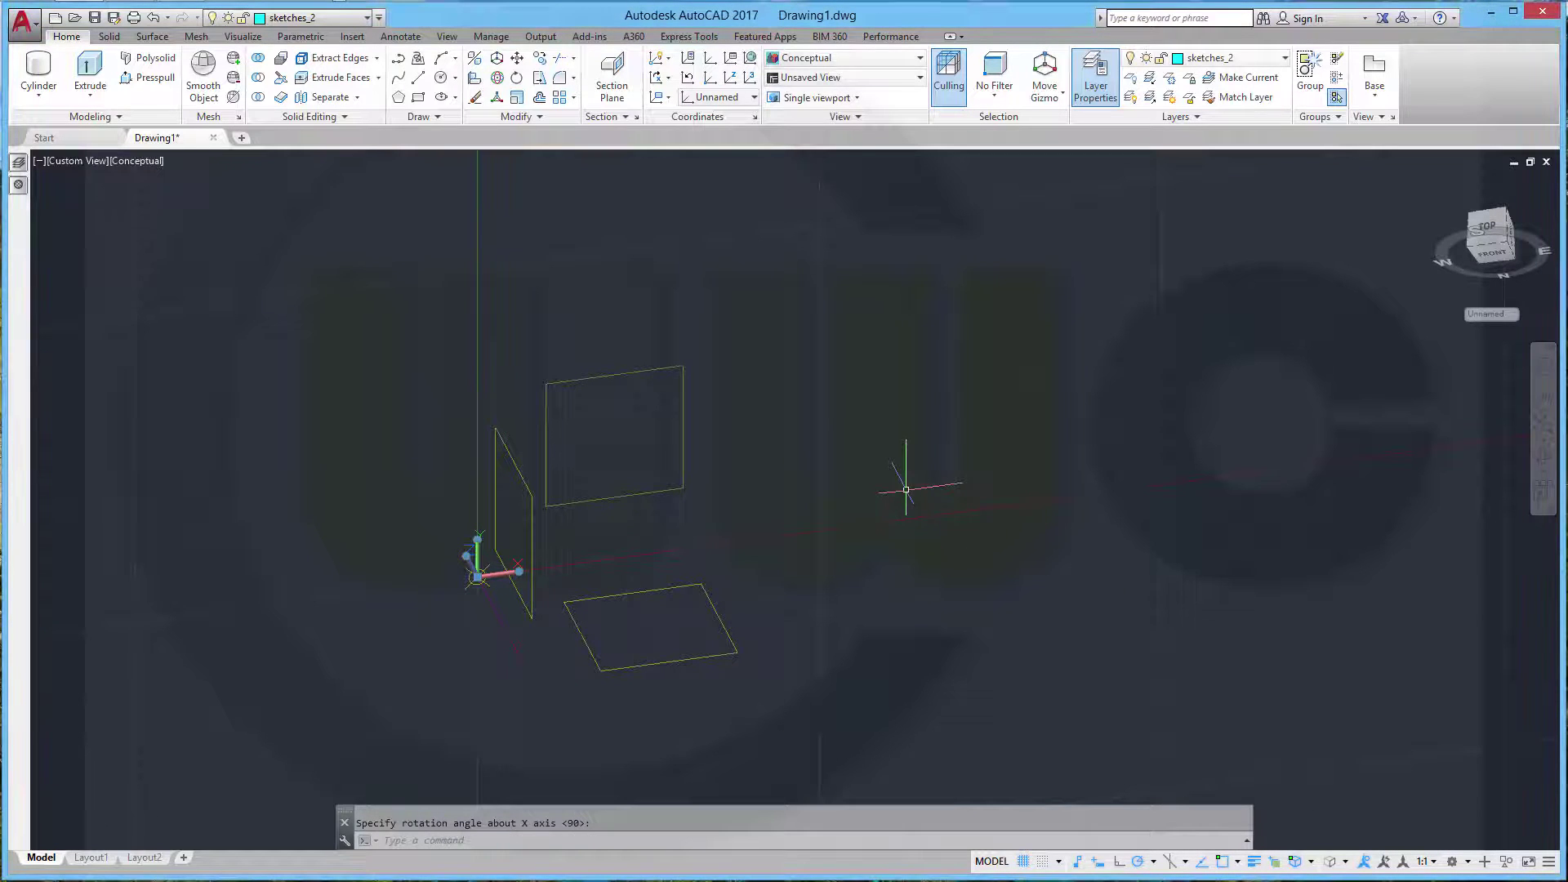
pyautogui.press('Escape')
pyautogui.moveTo(763, 531)
pyautogui.keyDown('shift'); pyautogui.mouseDown(button='middle')
pyautogui.moveTo(681, 540)
pyautogui.moveTo(687, 641)
pyautogui.moveTo(630, 675)
pyautogui.moveTo(718, 651)
pyautogui.mouseUp(button='middle'); pyautogui.keyUp('shift')
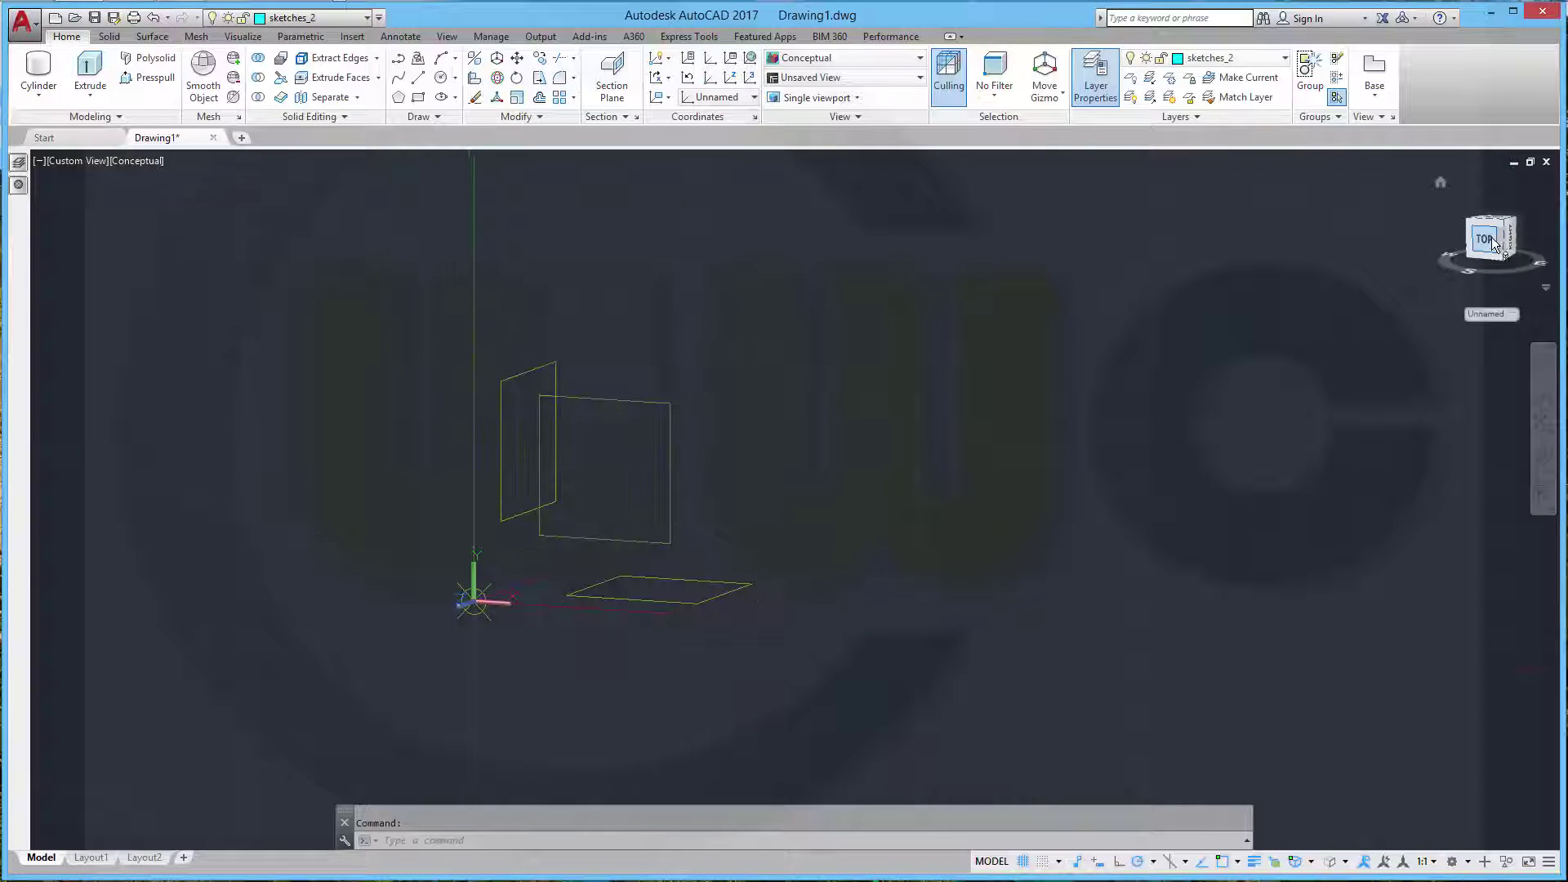
pyautogui.click(1493, 255)
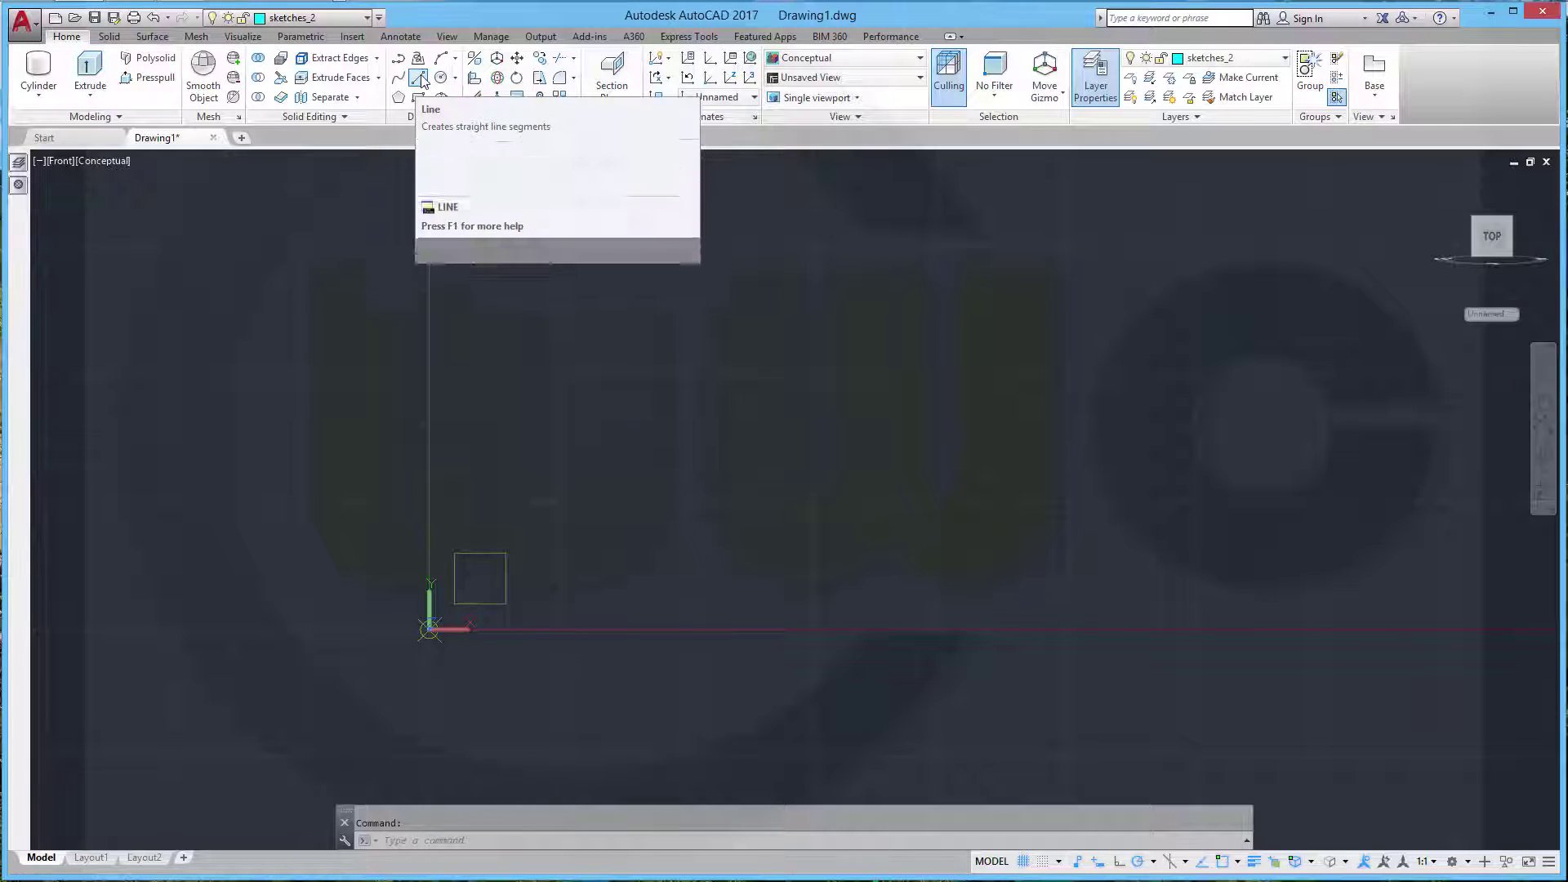
# Draw a closed rectangle from 0,15 with a 46.7 top edge and 30 vertical side
pyautogui.click(419, 79)
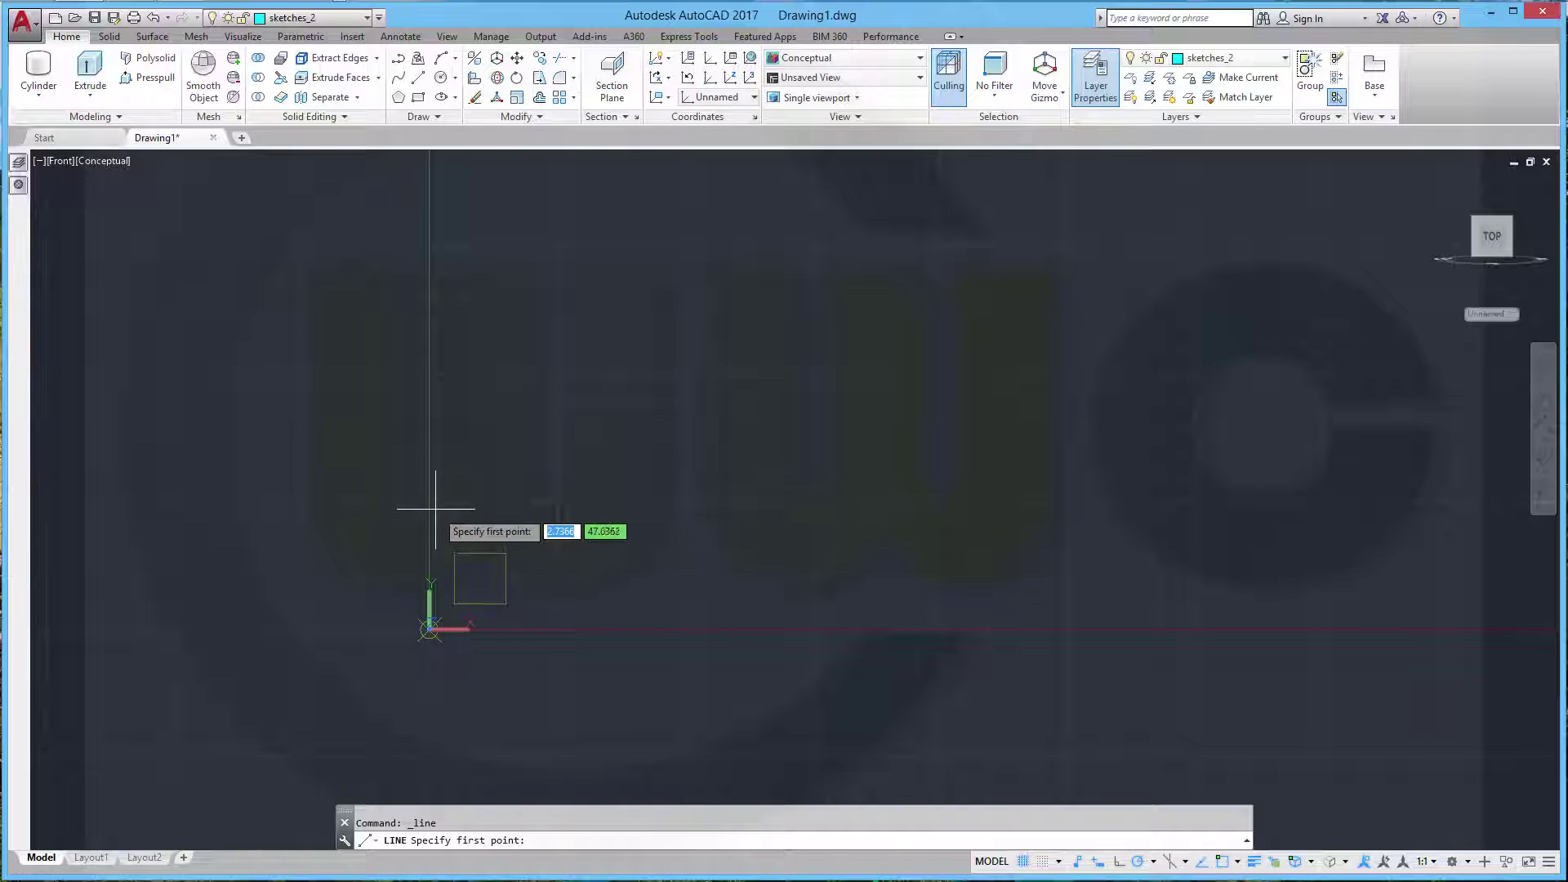
pyautogui.write('0')
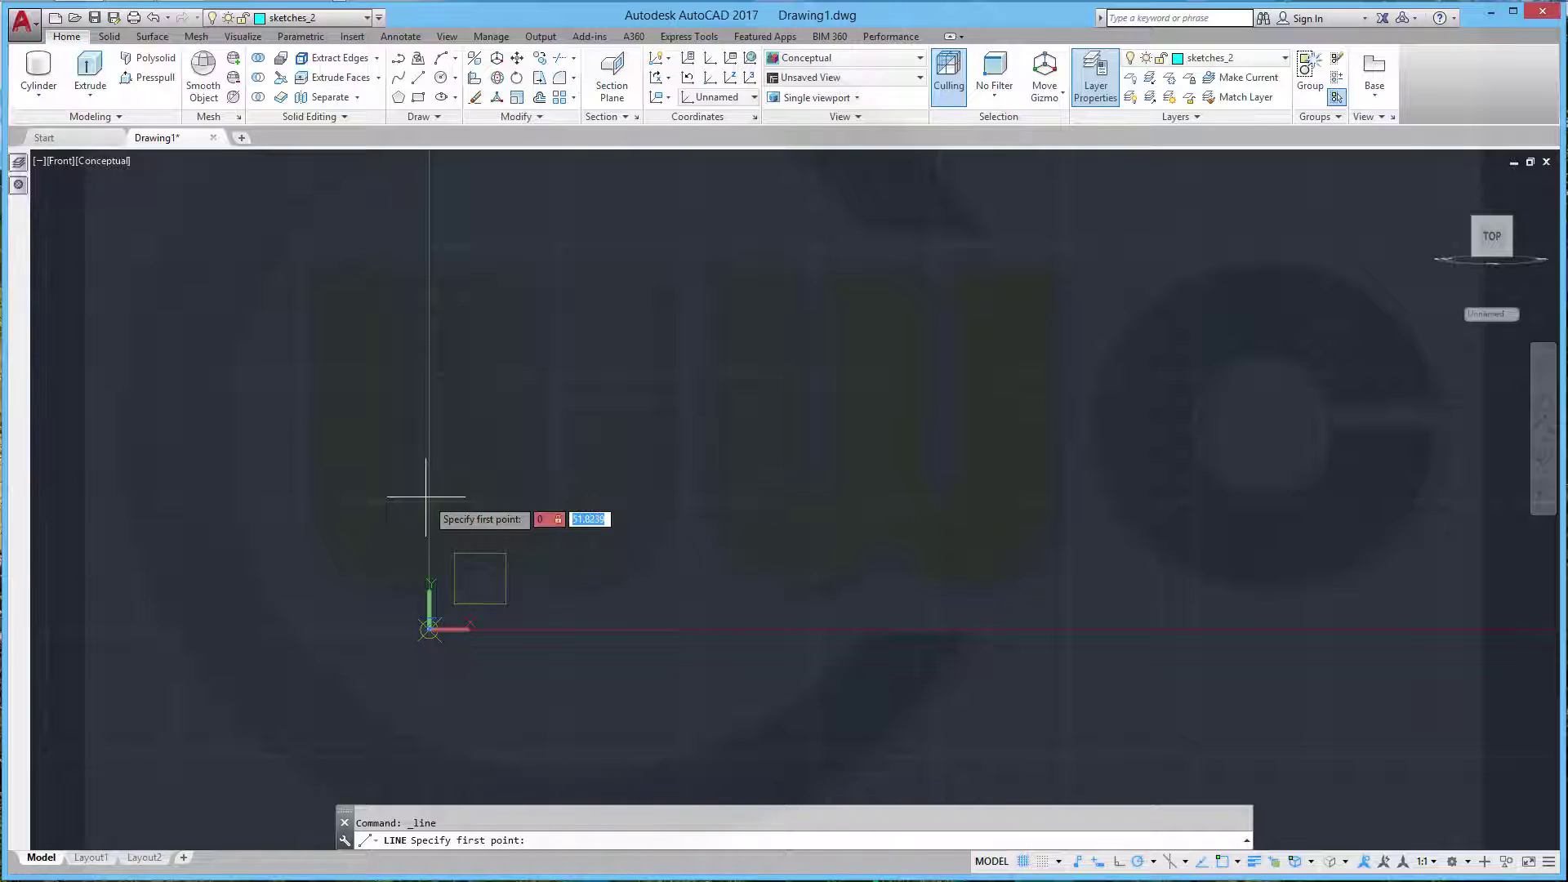
pyautogui.write(',15')
pyautogui.press('Return')
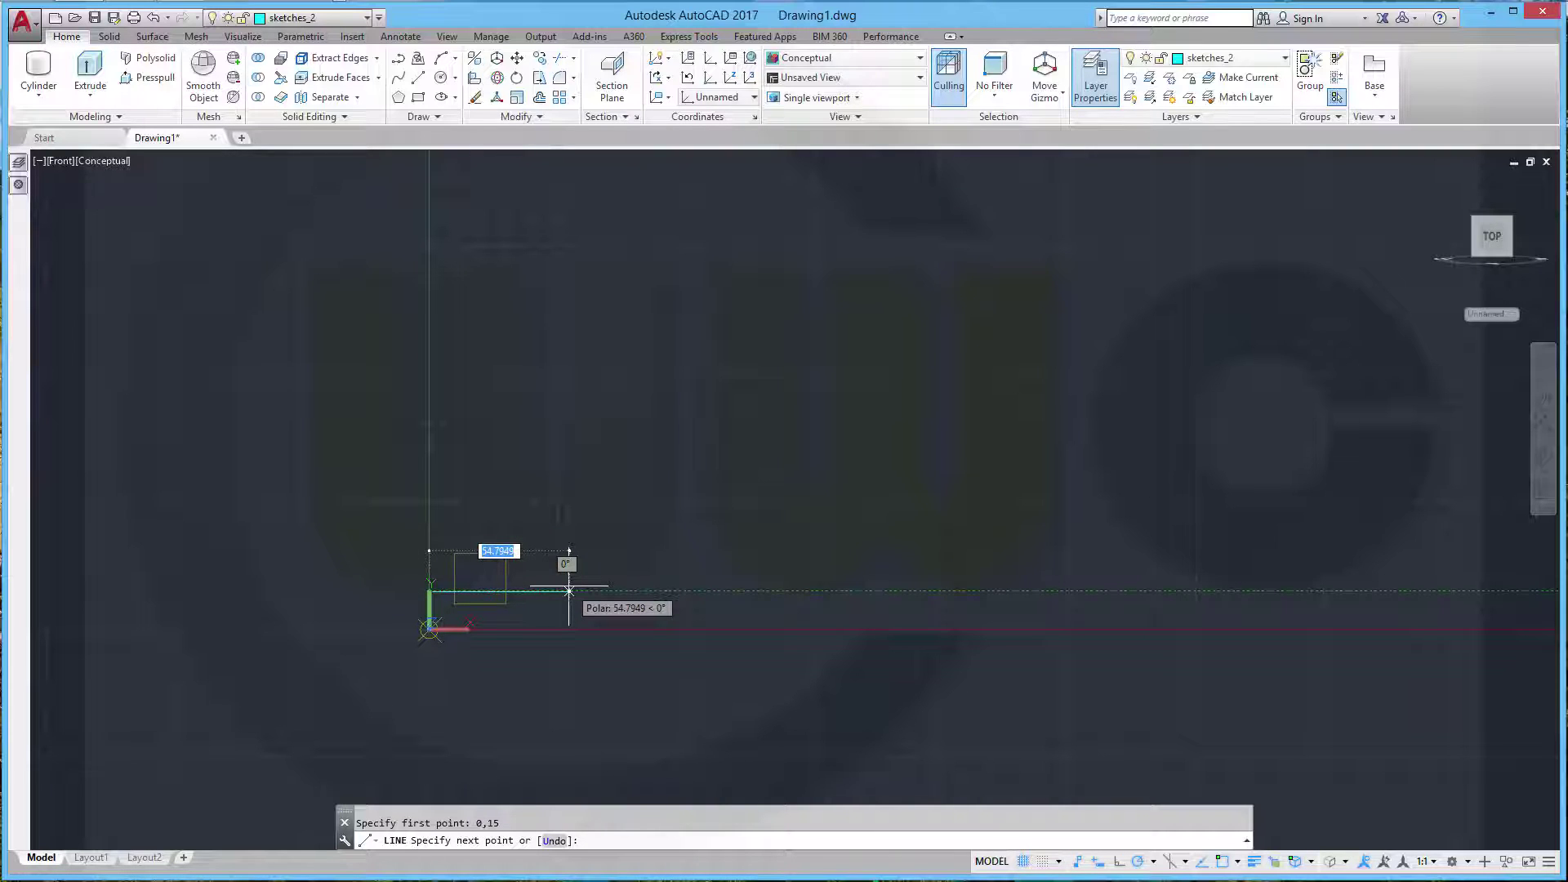
pyautogui.write('46')
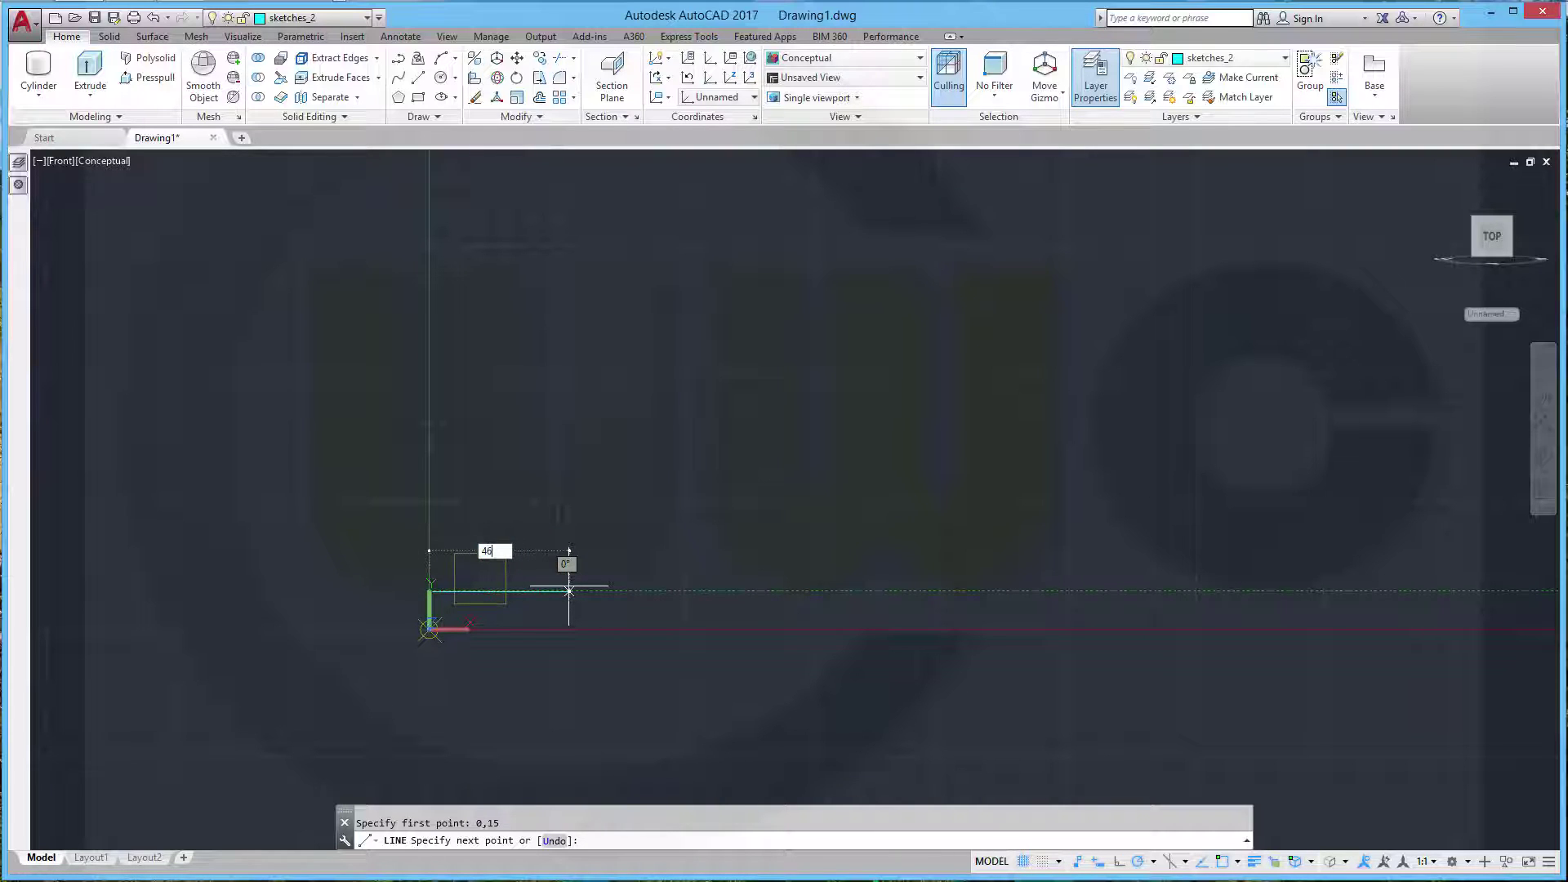
pyautogui.write('.7')
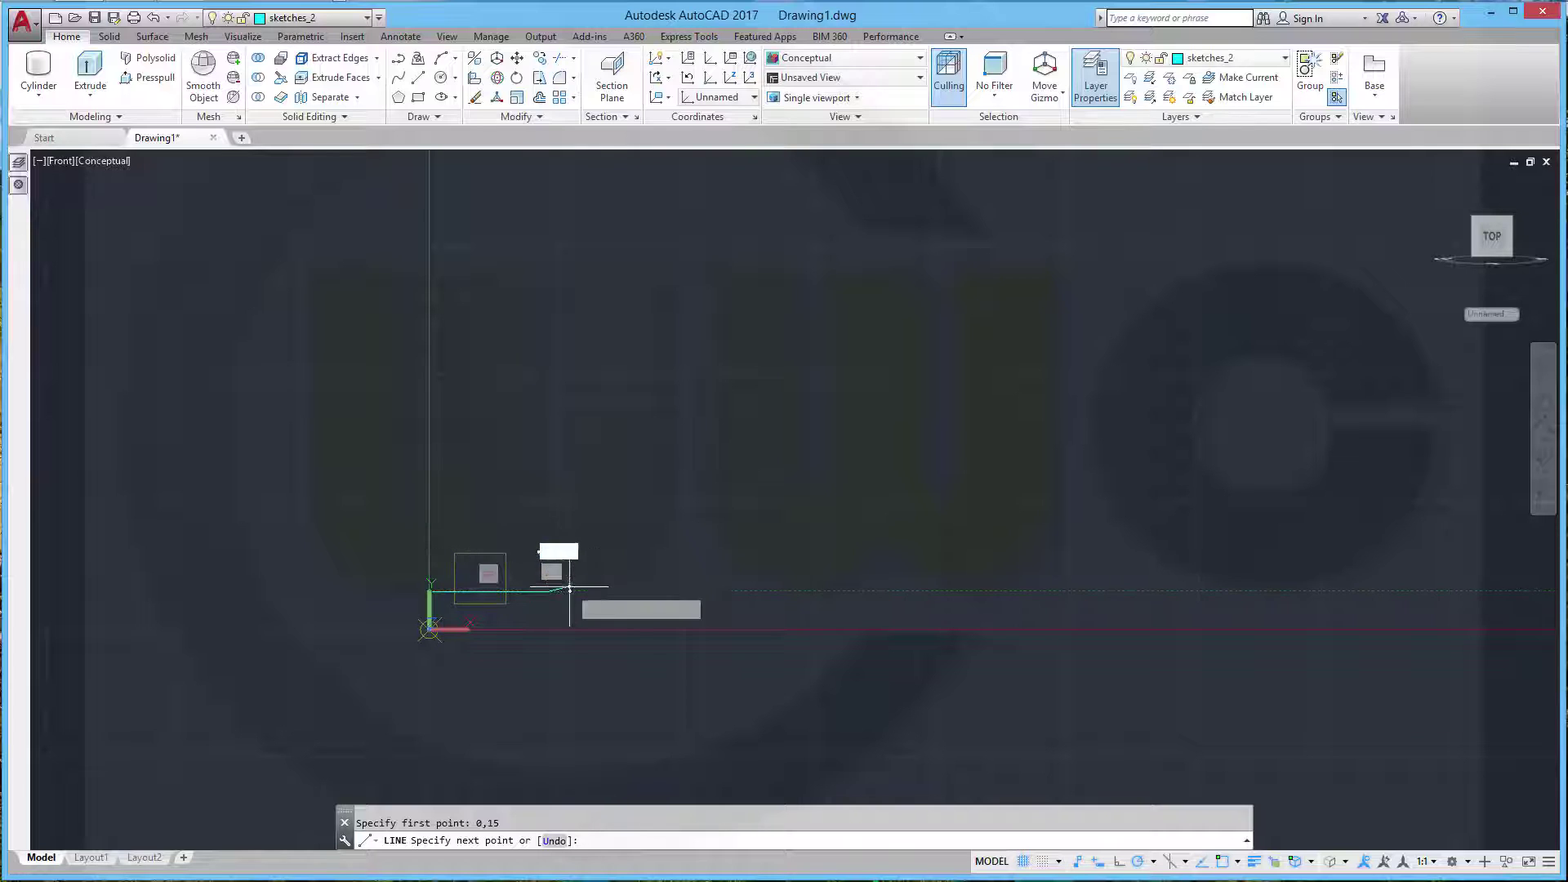
pyautogui.press('Return')
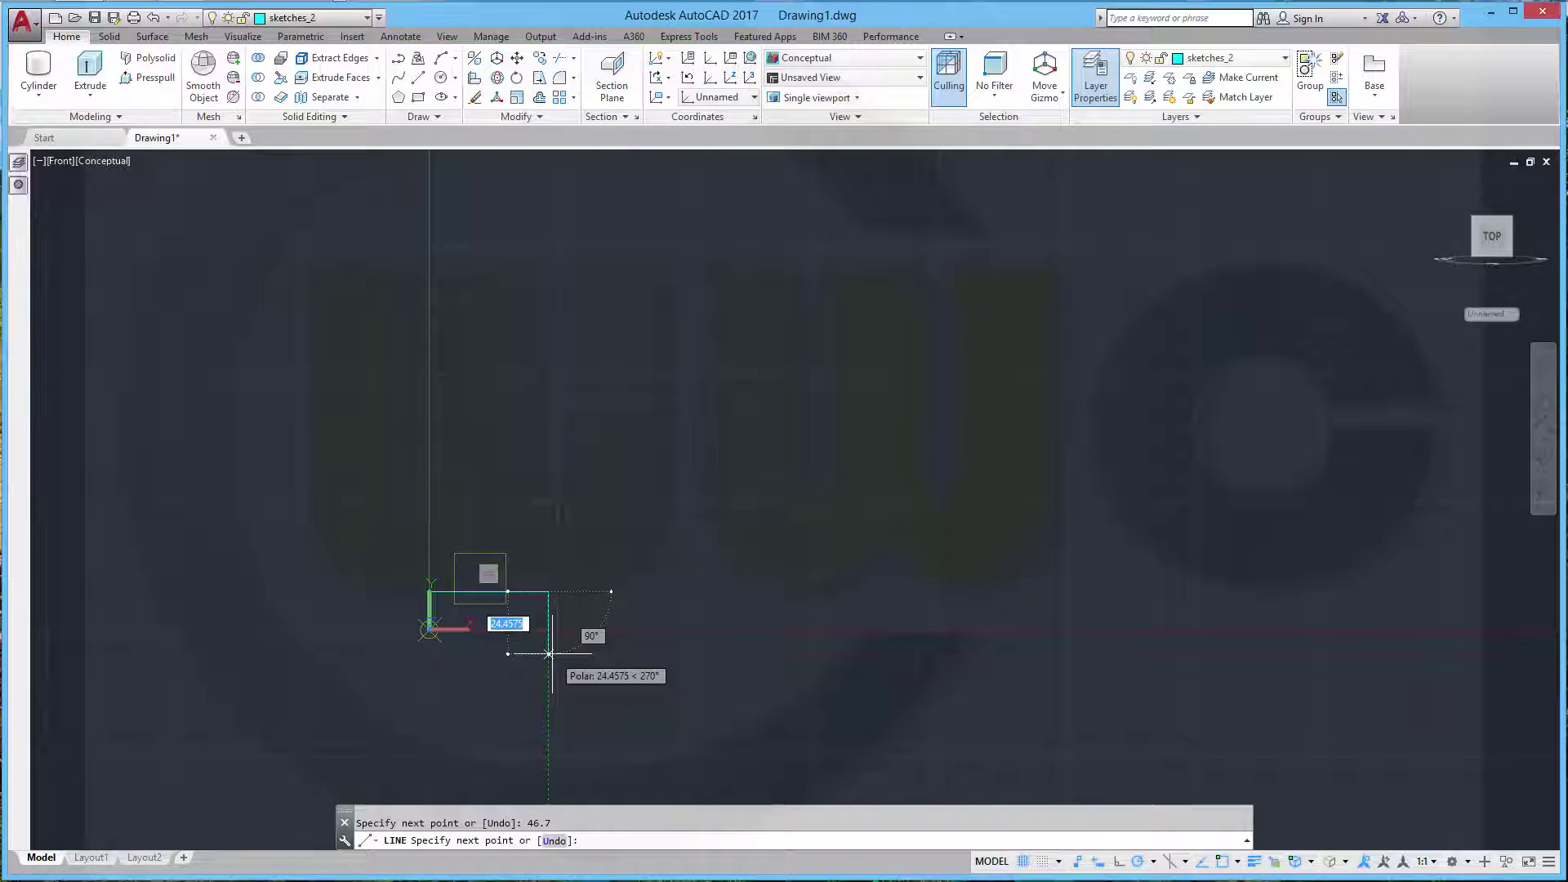
pyautogui.write('30')
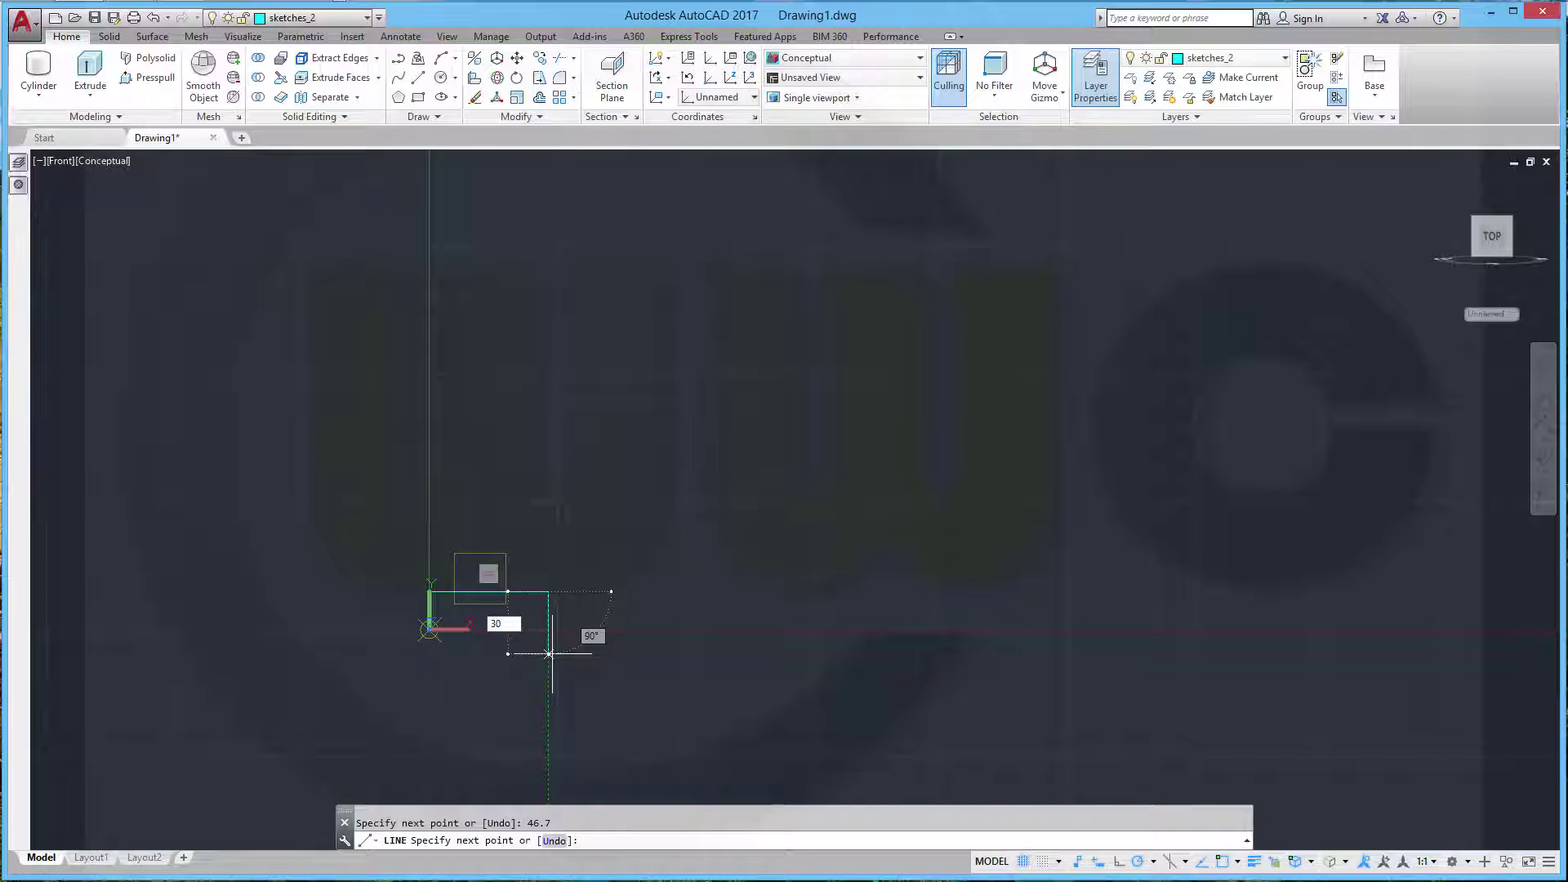
pyautogui.press('Return')
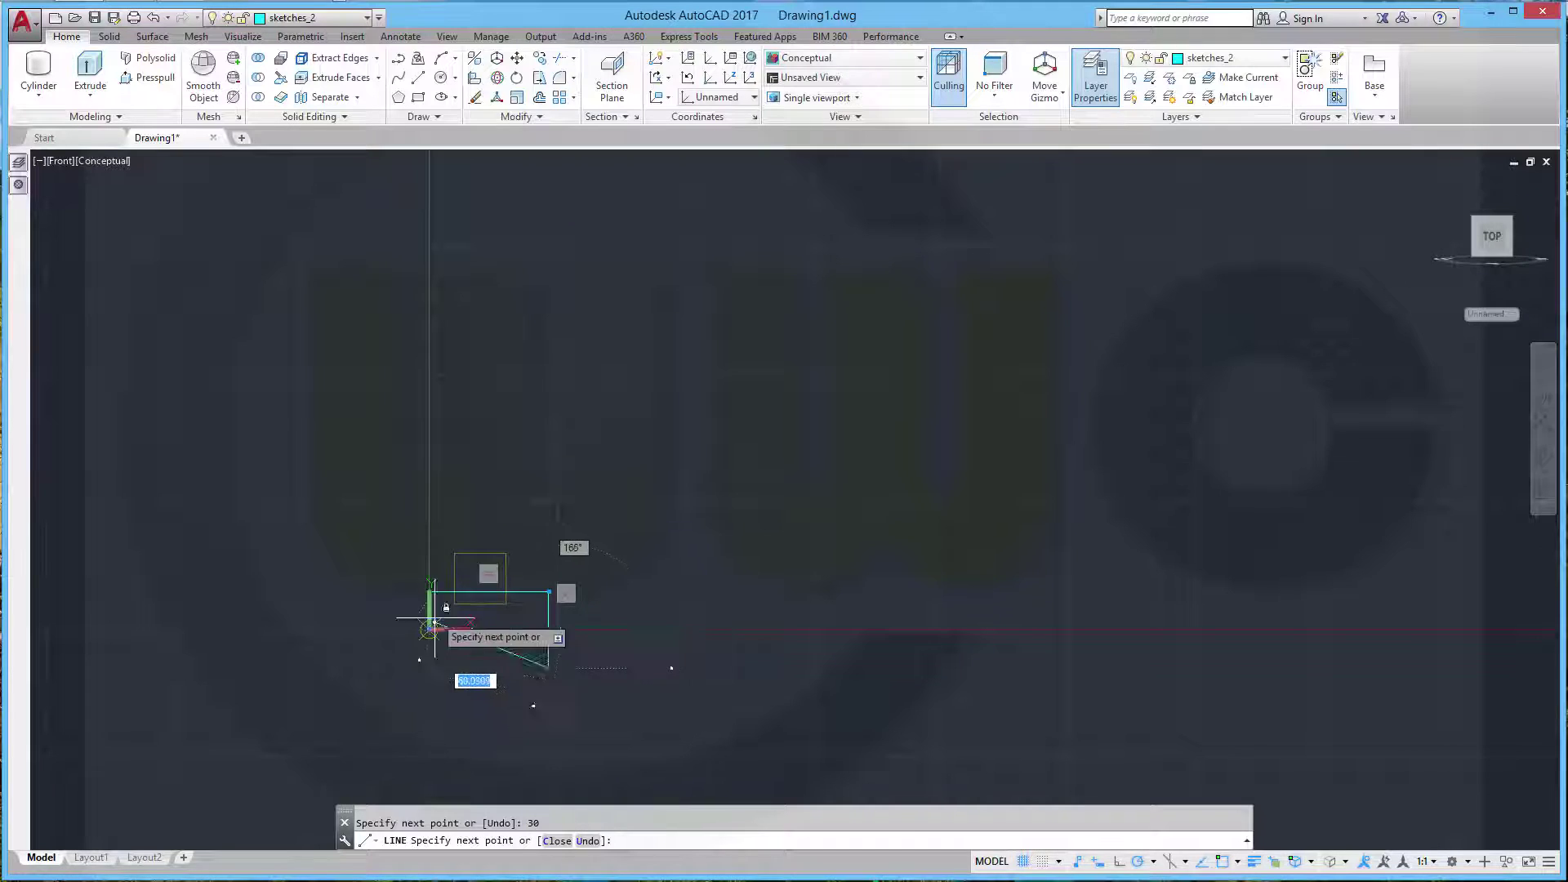
pyautogui.click(430, 668)
pyautogui.rightClick(377, 611)
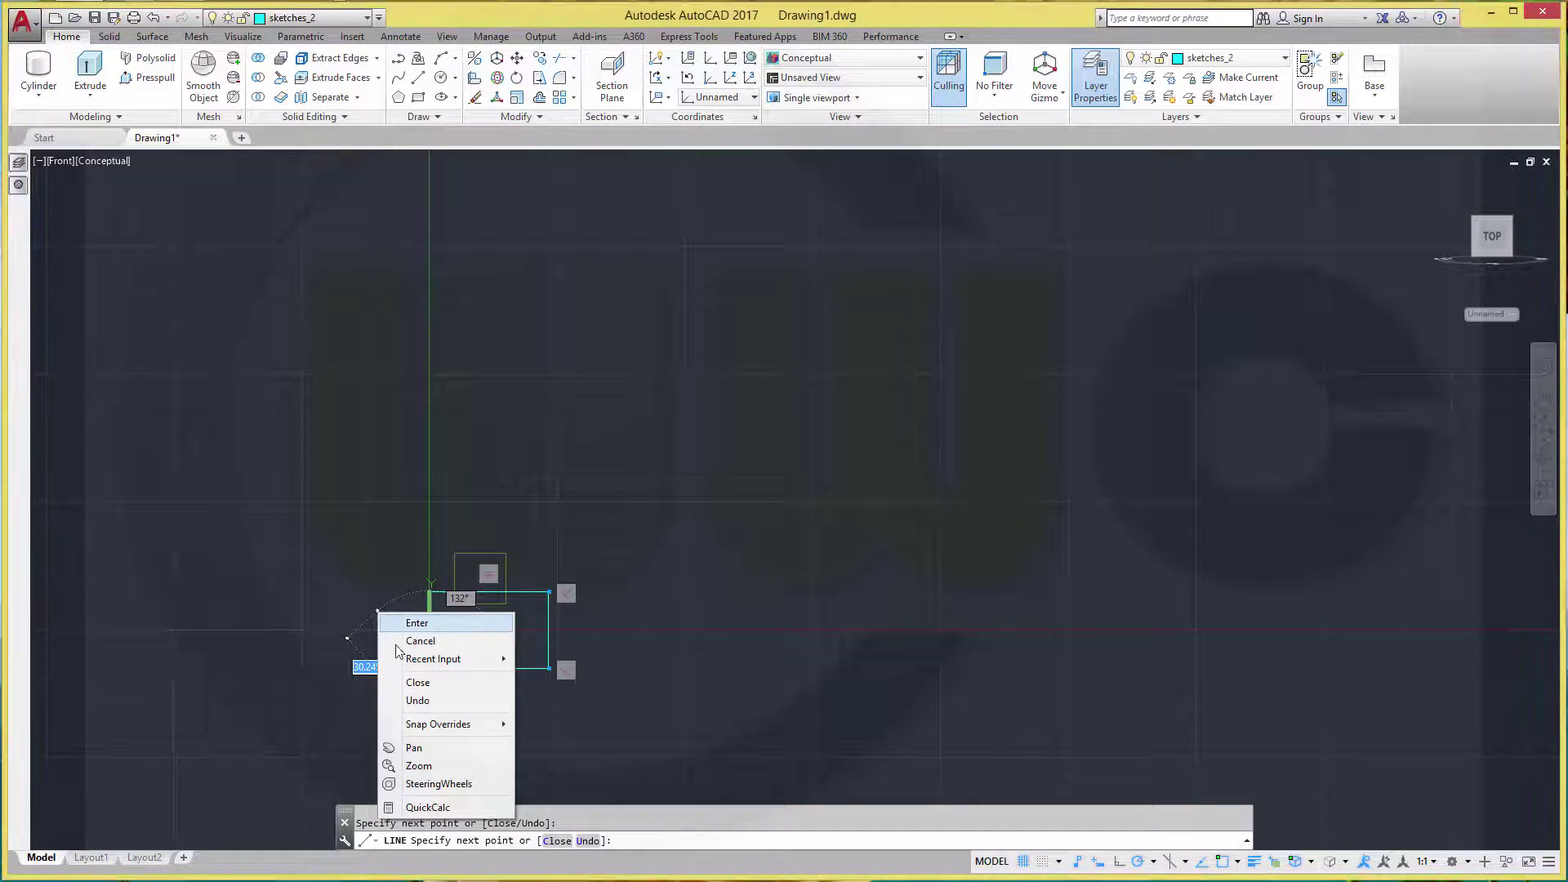
pyautogui.click(415, 683)
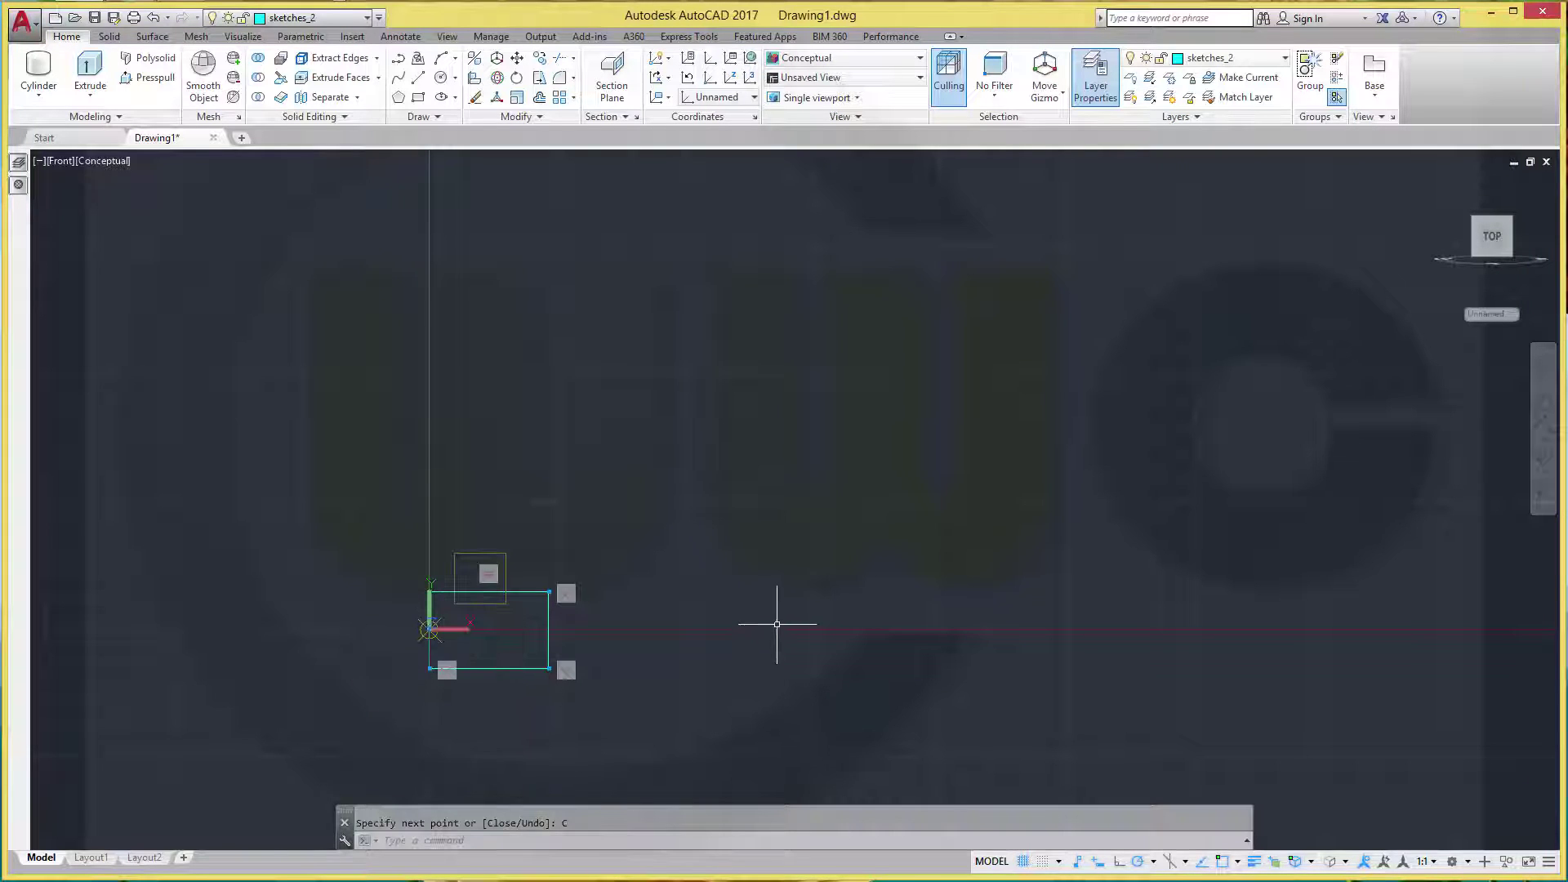
pyautogui.press('Escape')
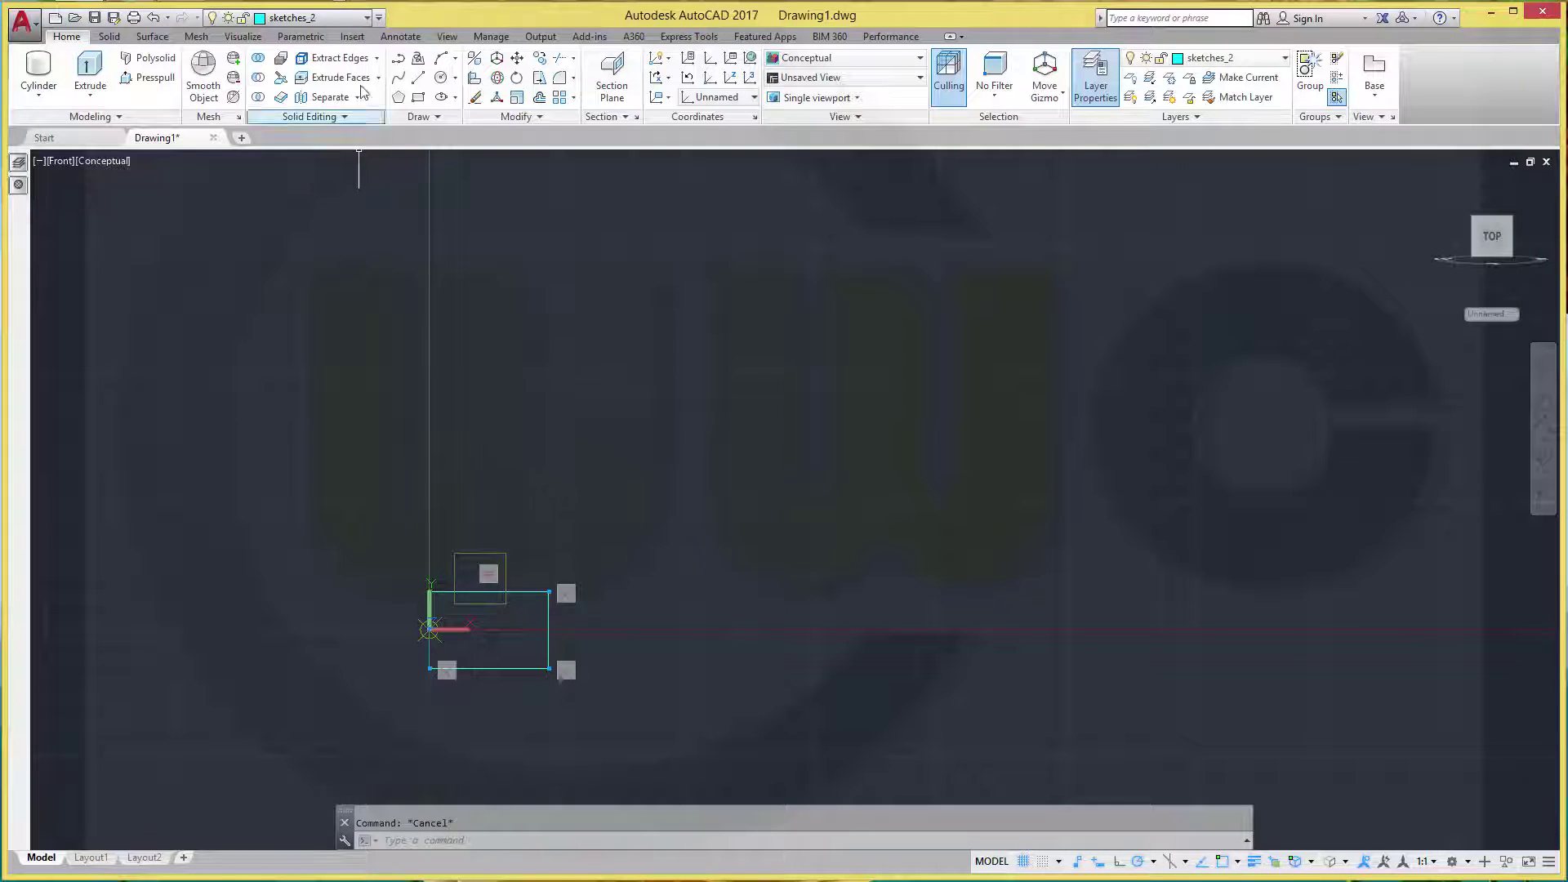
# Hide all constraint markers using the Parametric tools
pyautogui.click(300, 36)
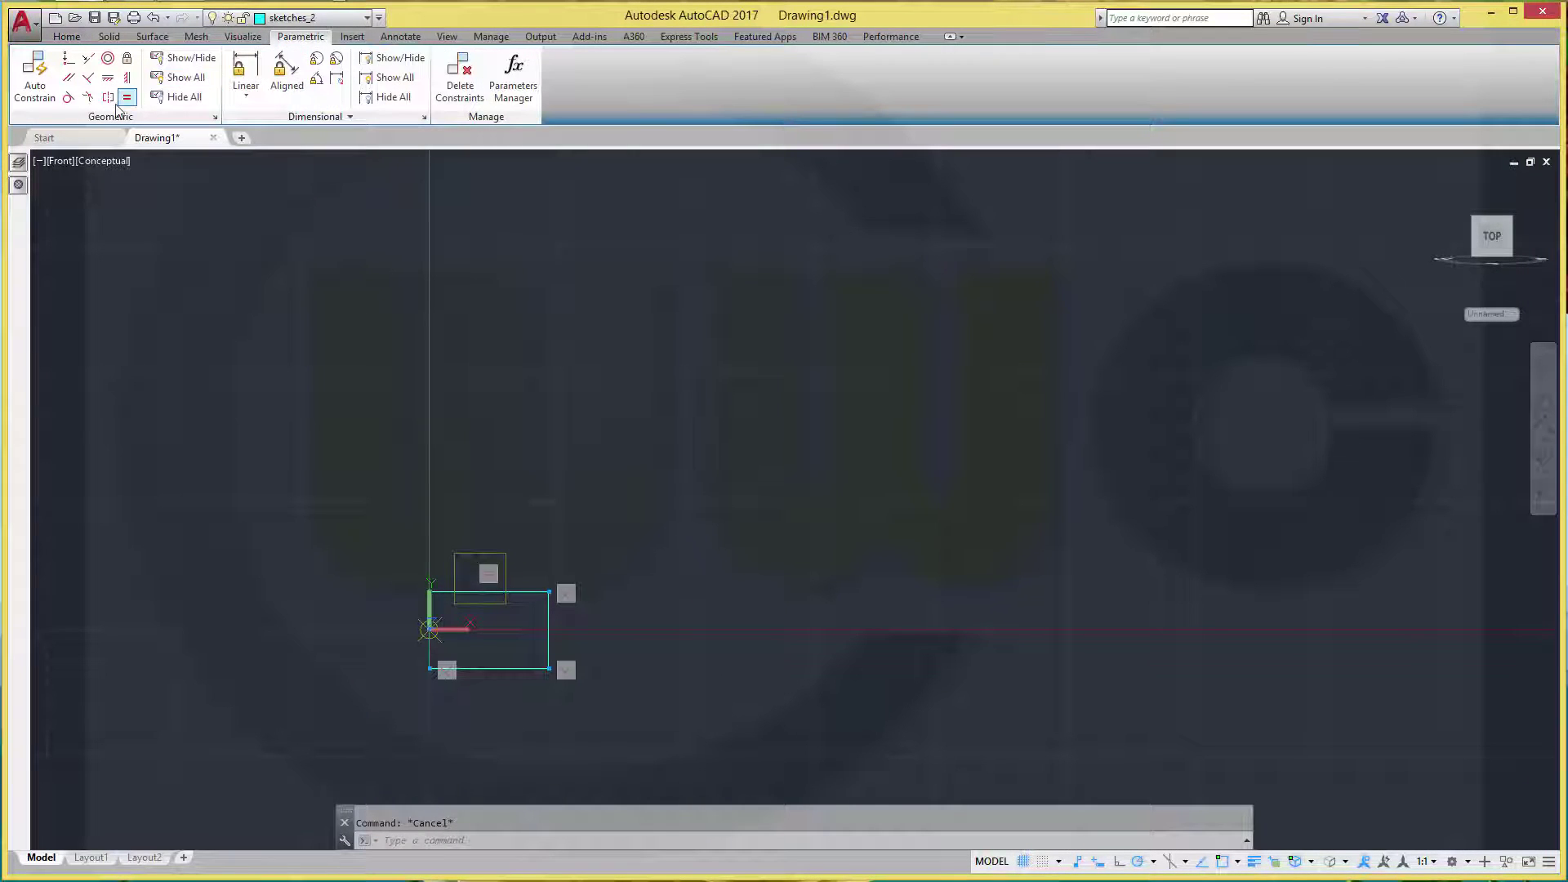
pyautogui.click(178, 96)
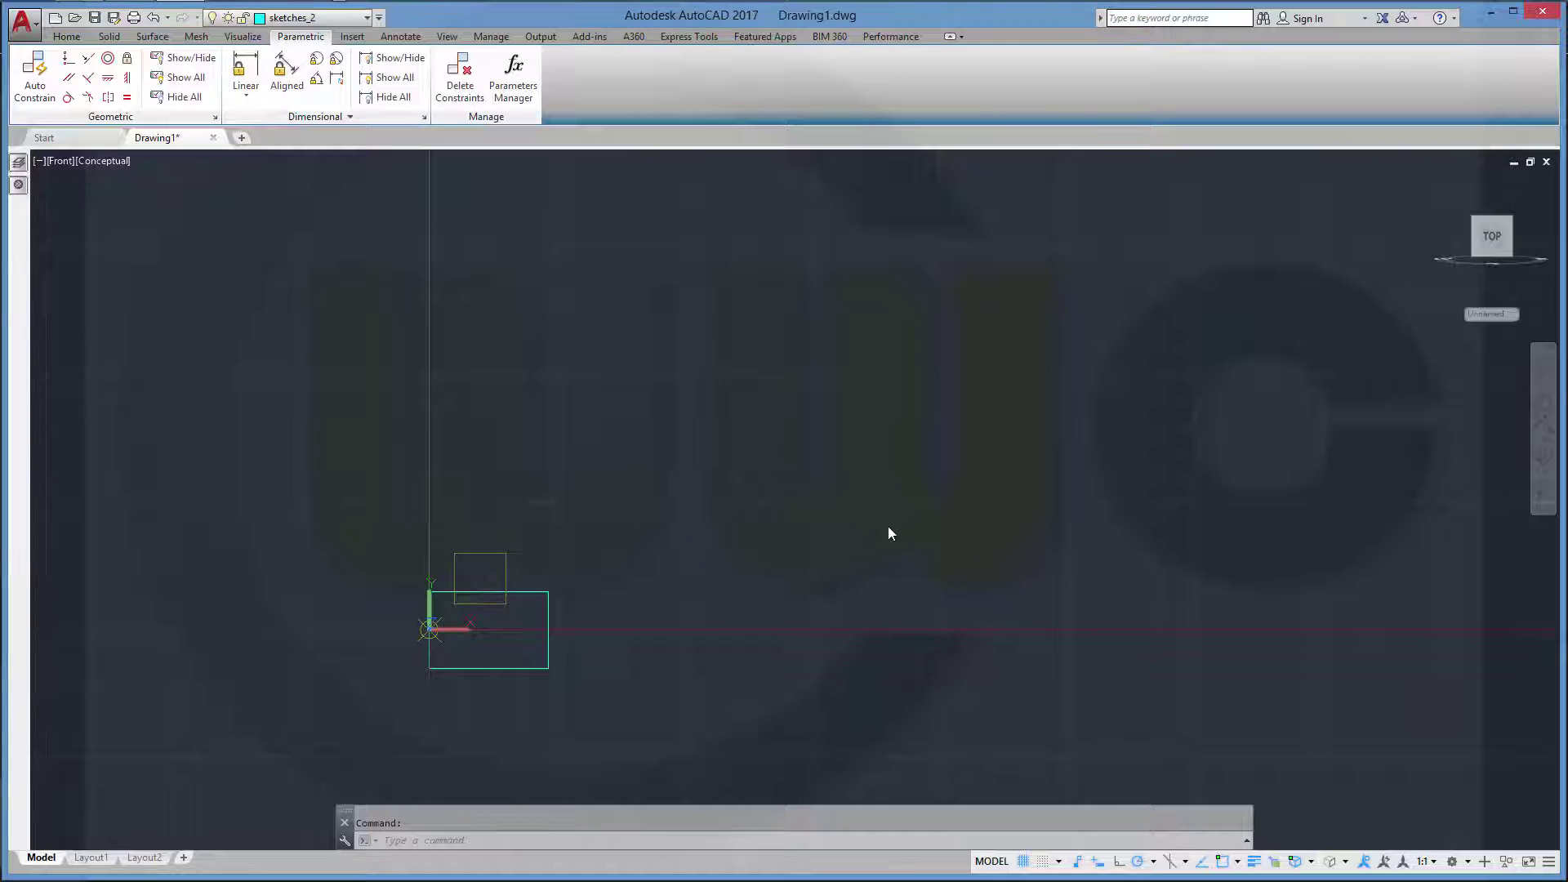
pyautogui.click(67, 37)
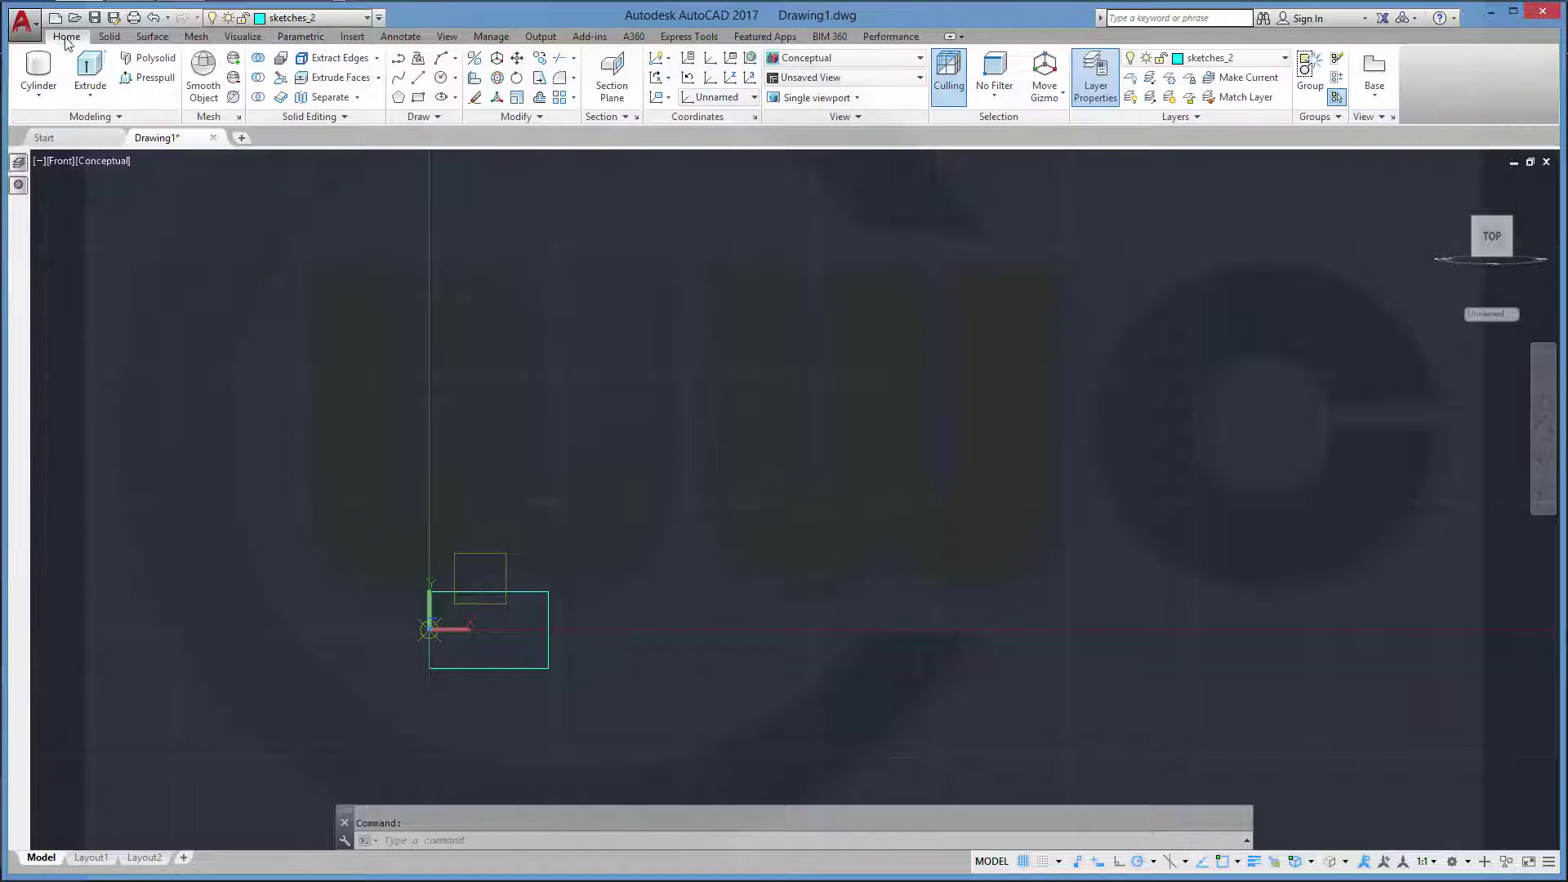
# Start a new line with its first corner at 205,61
pyautogui.click(418, 77)
pyautogui.moveTo(1088, 375); pyautogui.dragTo(803, 318, button='middle')
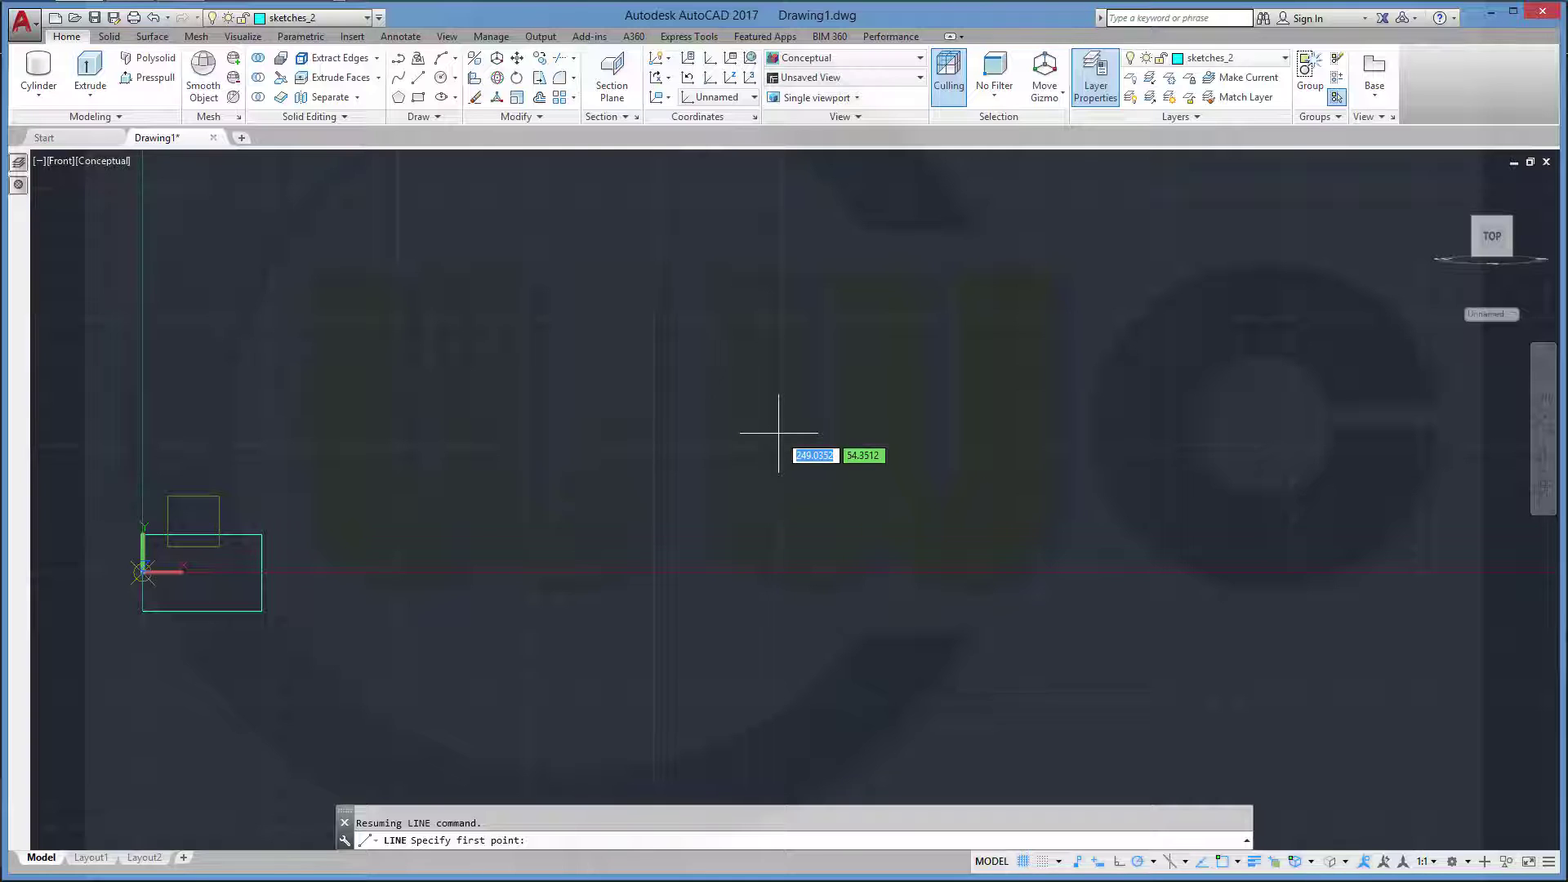
pyautogui.write('205')
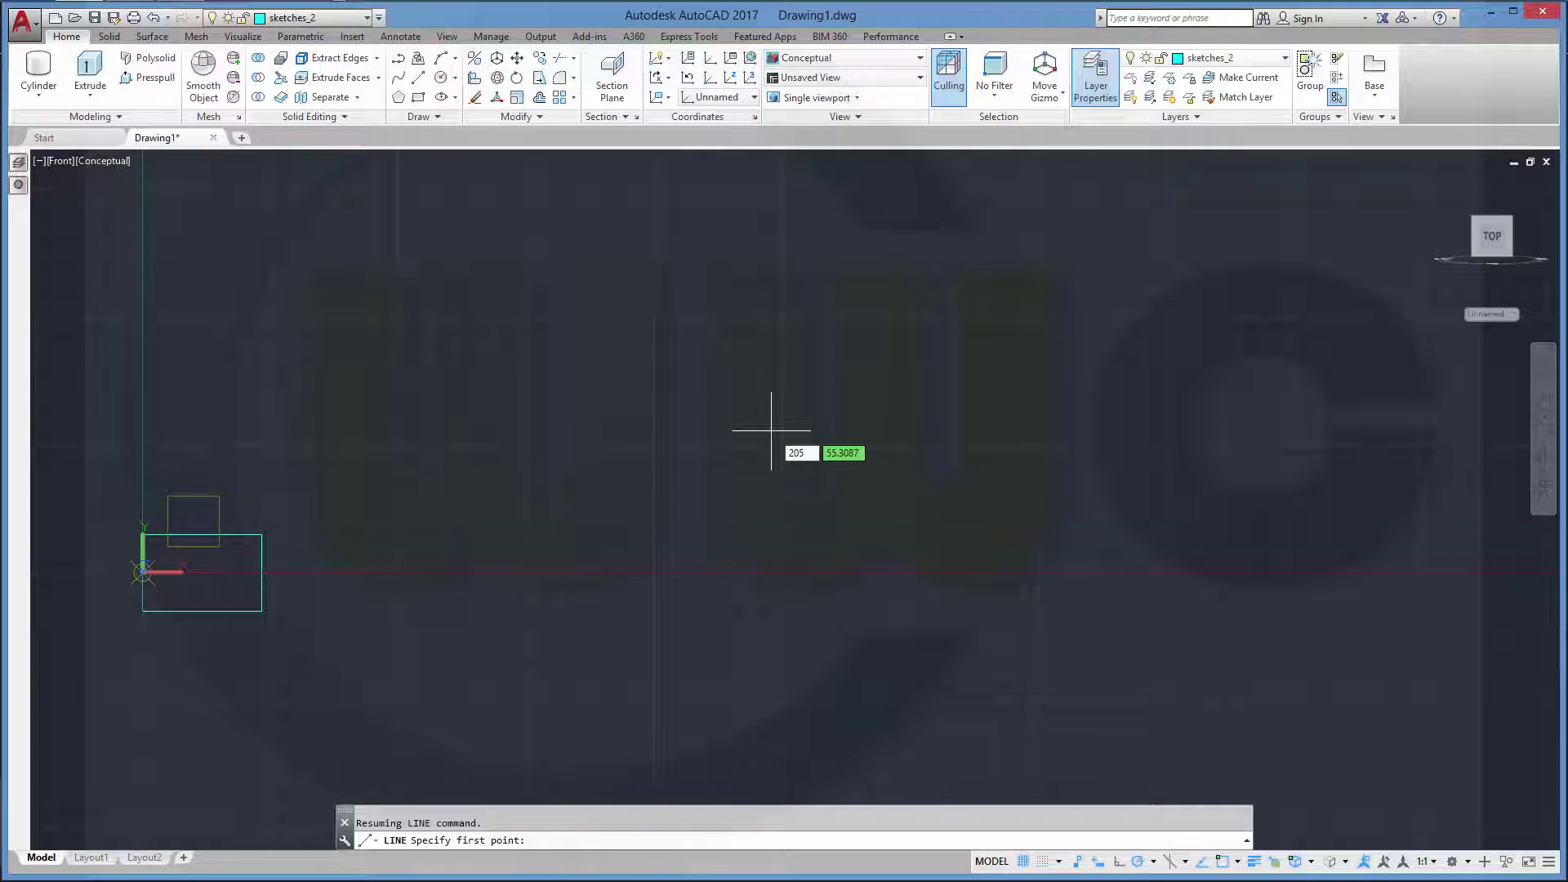
pyautogui.press('Tab')
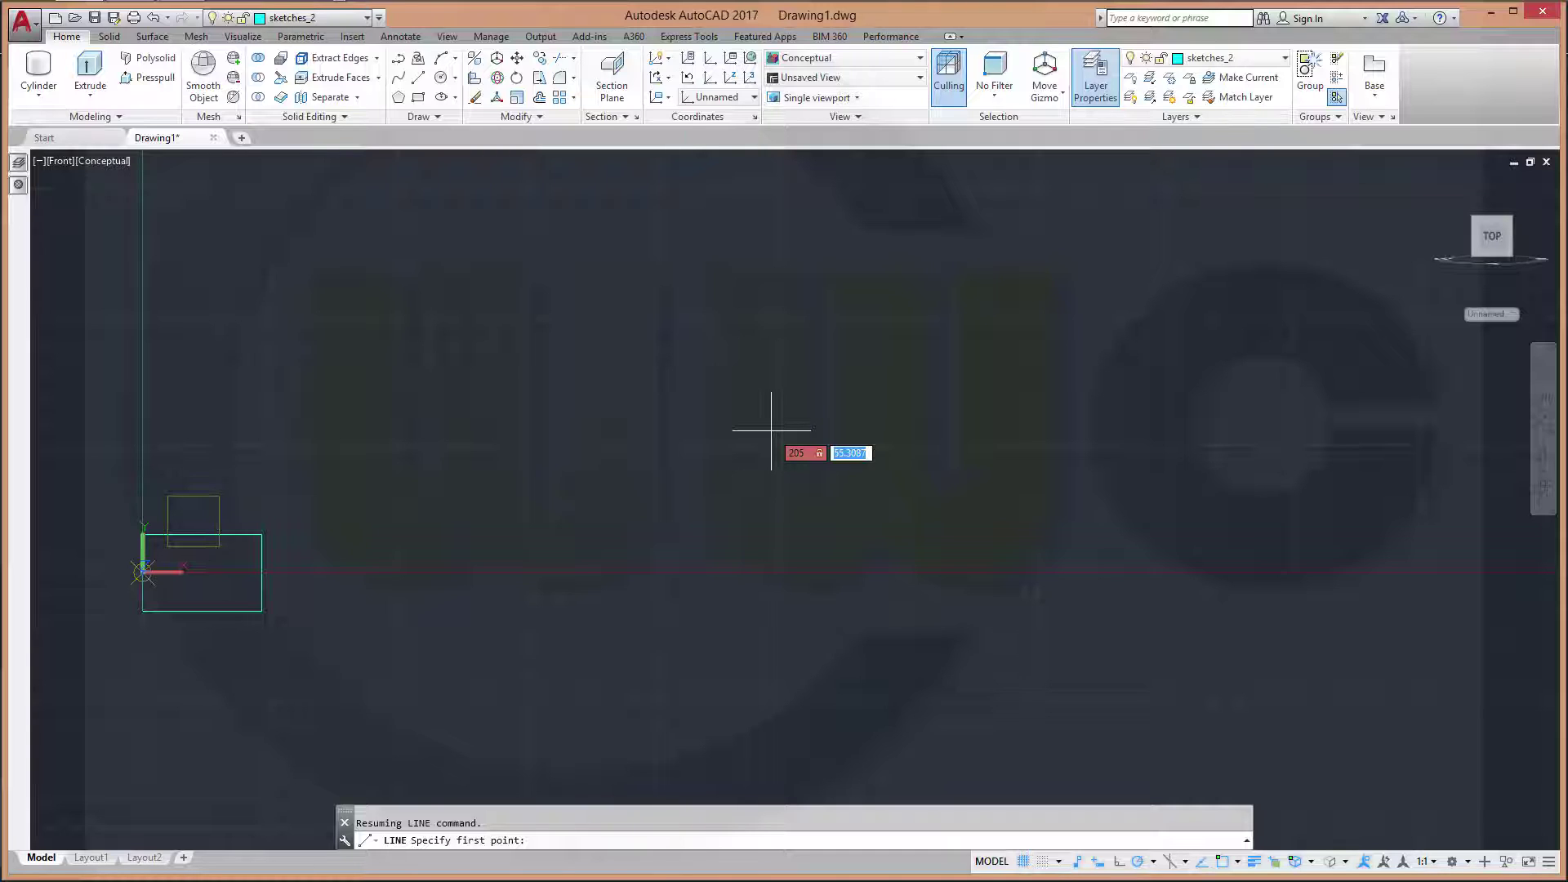
pyautogui.write('61')
pyautogui.press('Return')
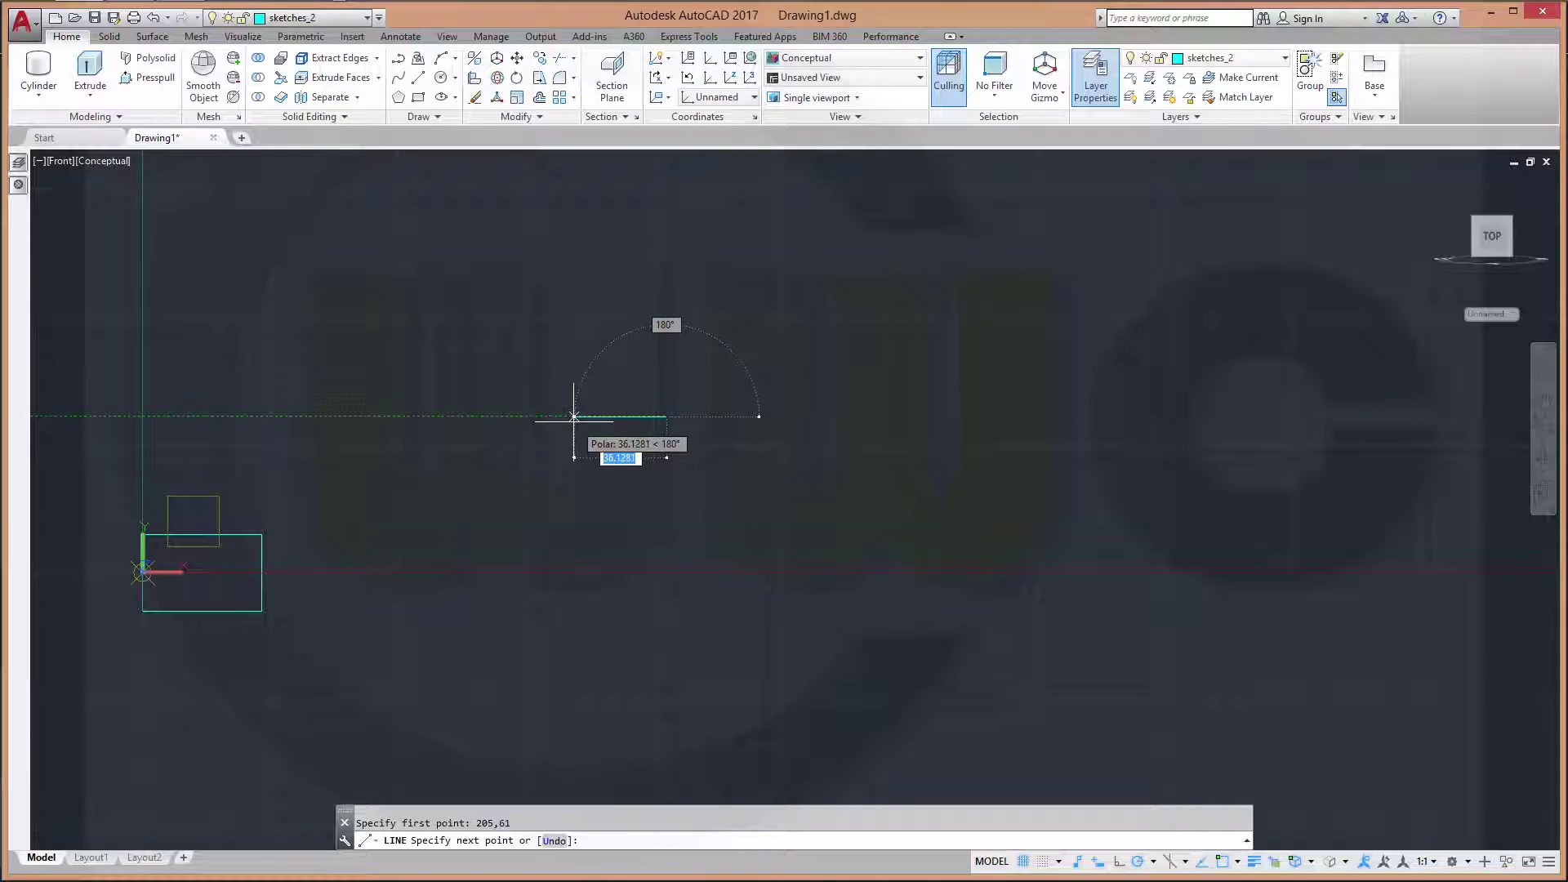
# Draw the 42.4 horizontal and 16 vertical edges and close the second rectangle
pyautogui.write('42.4')
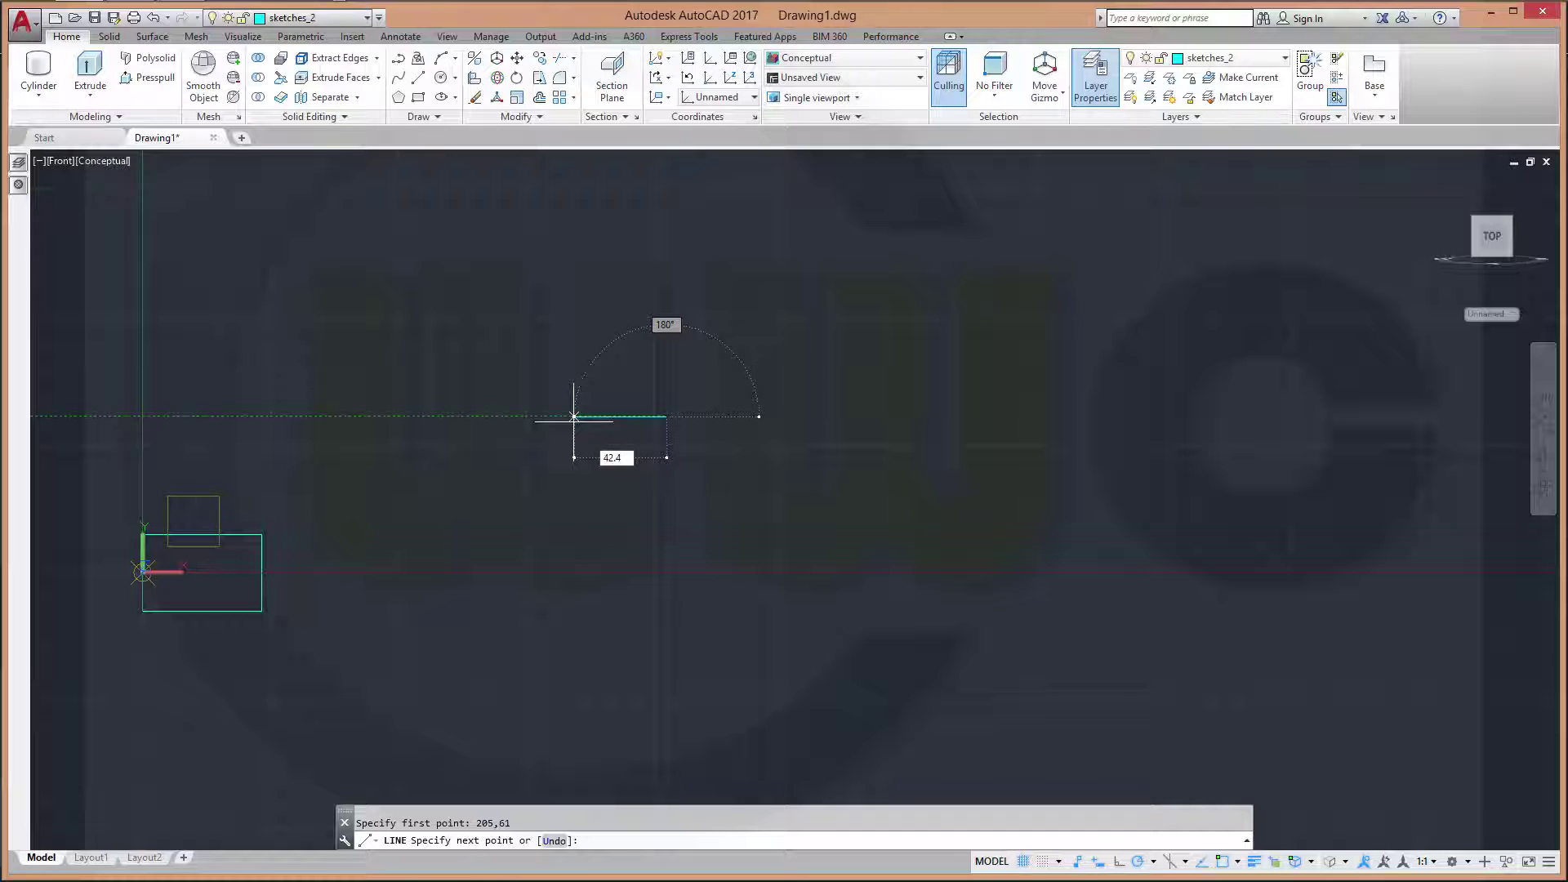
pyautogui.press('Return')
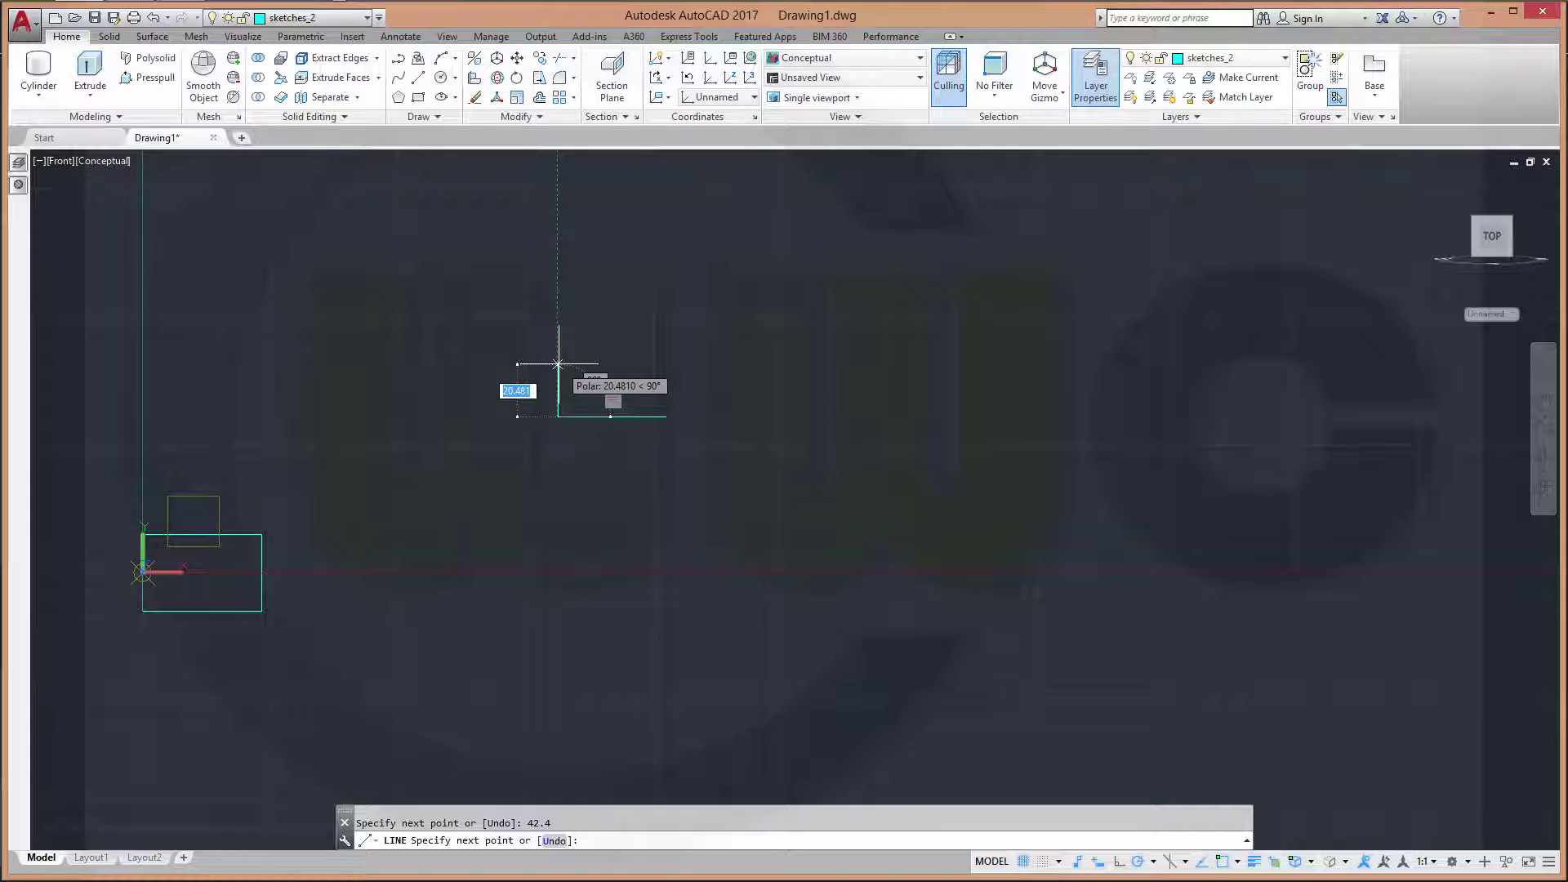
pyautogui.write('1')
pyautogui.press('Return')
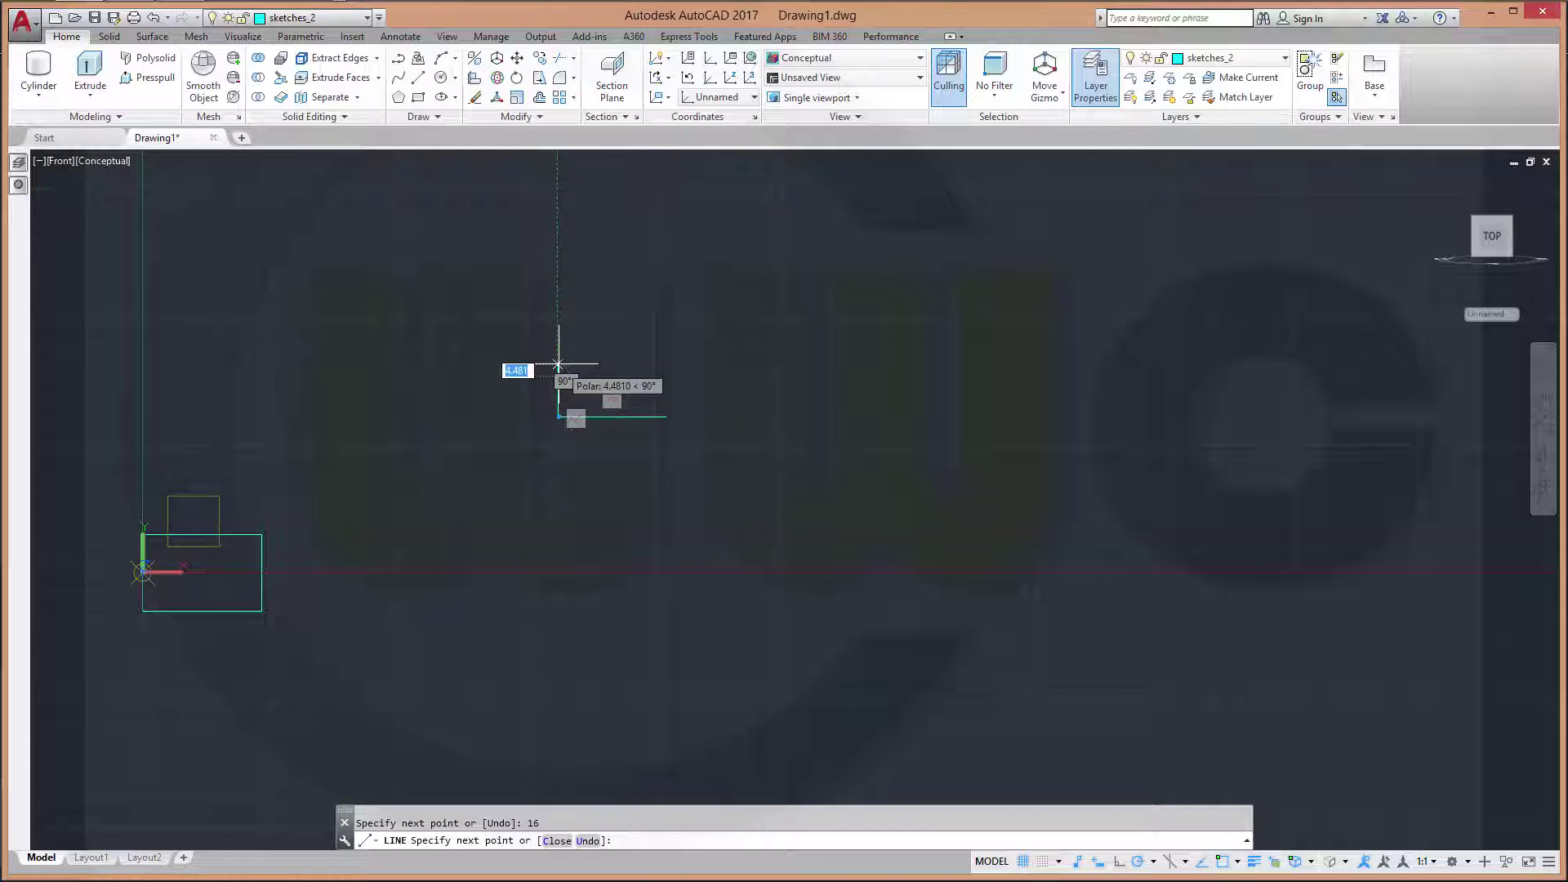
pyautogui.click(666, 375)
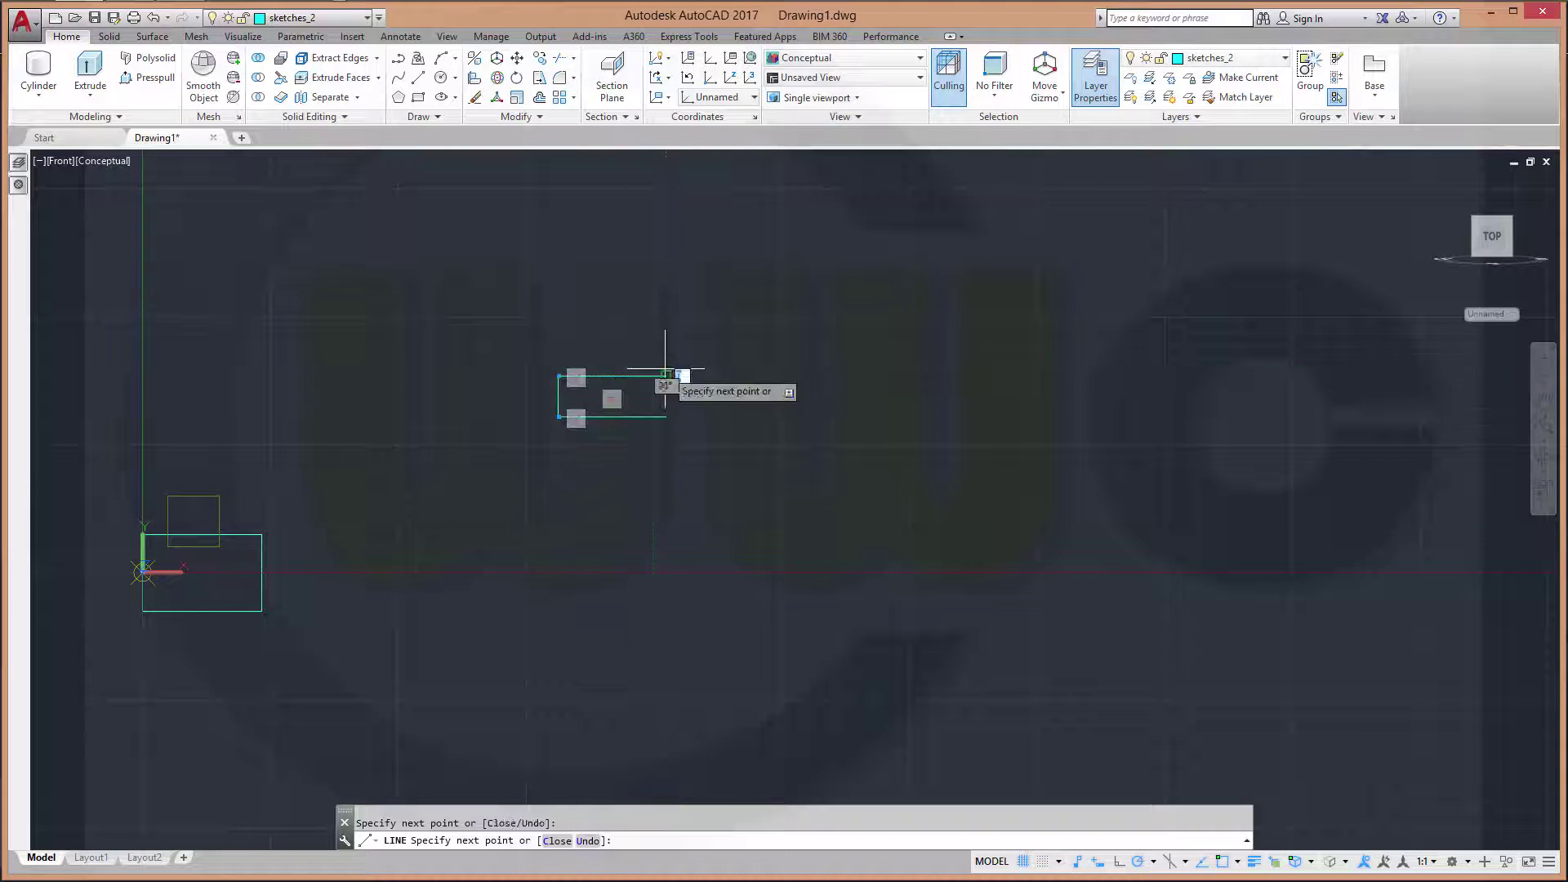
pyautogui.rightClick(668, 372)
pyautogui.click(745, 441)
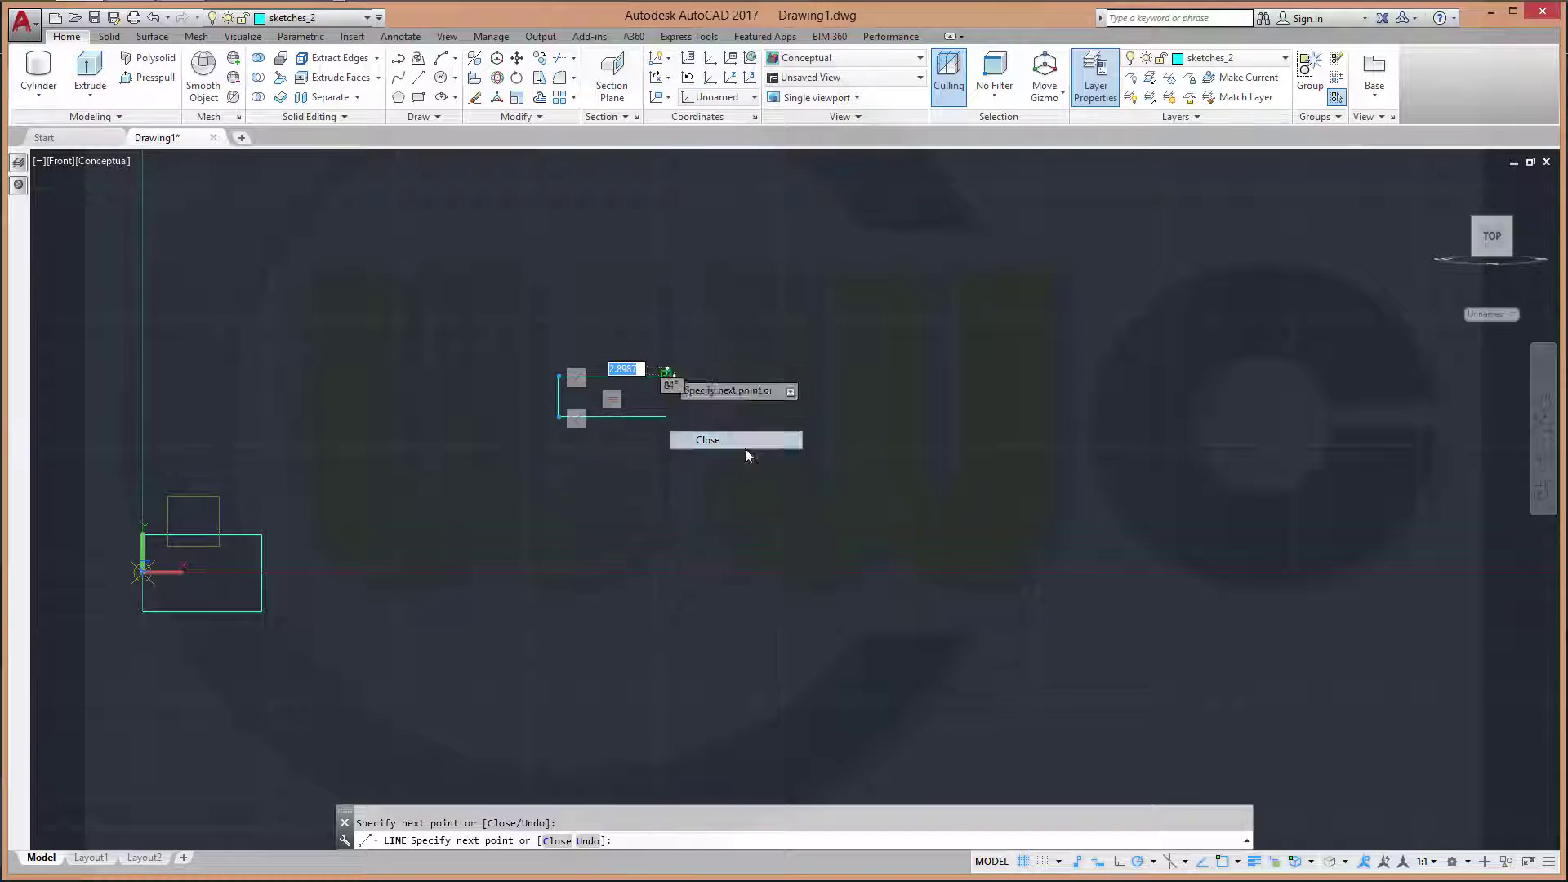
pyautogui.scroll(3, 368, 482)
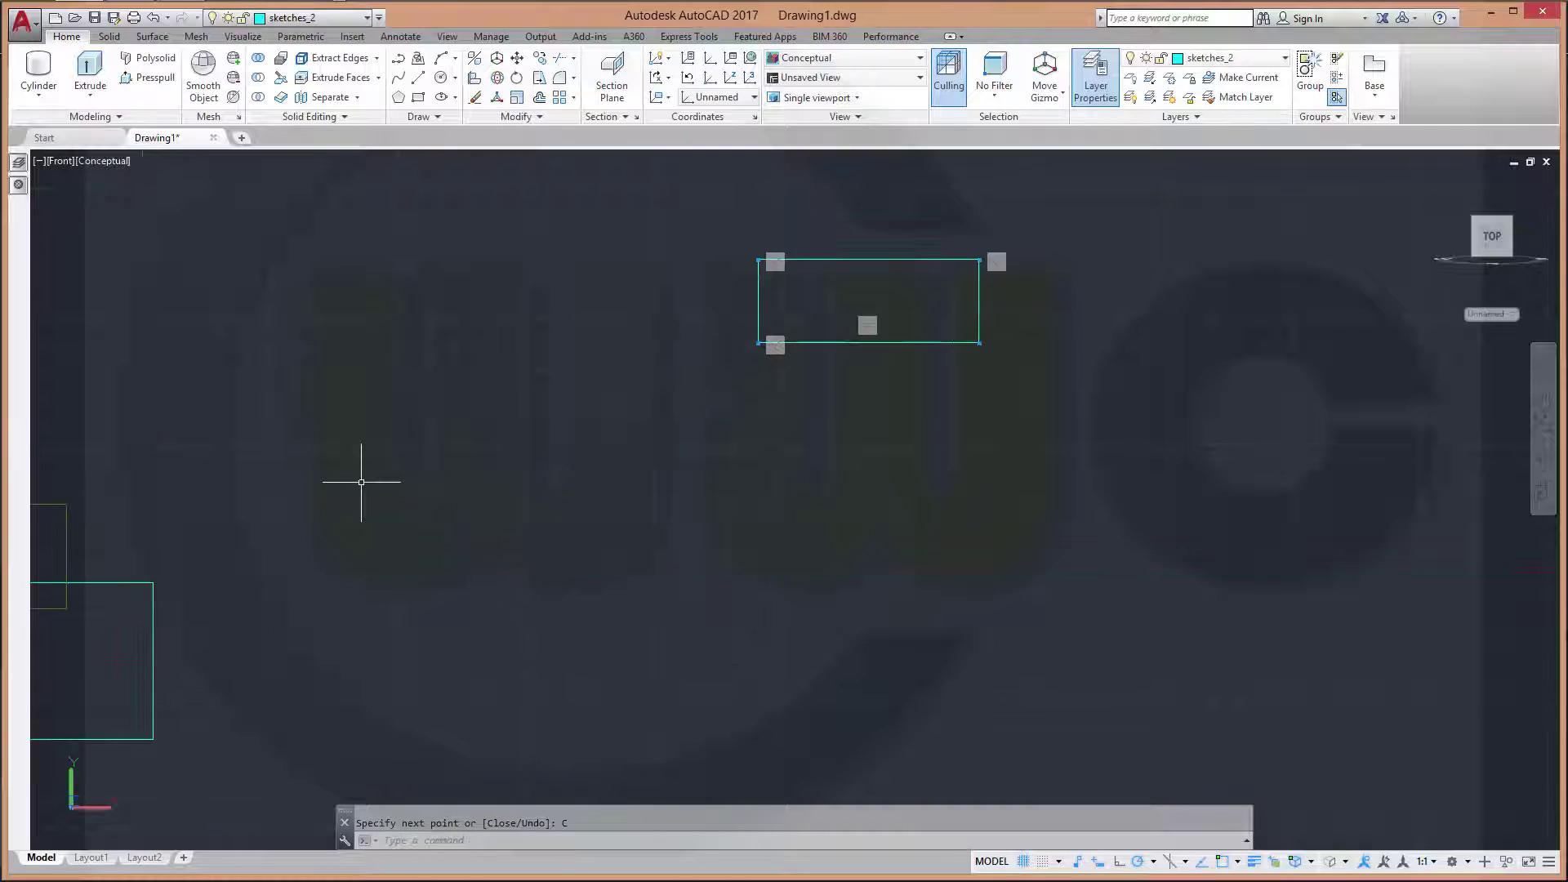
pyautogui.scroll(-2, 400, 488)
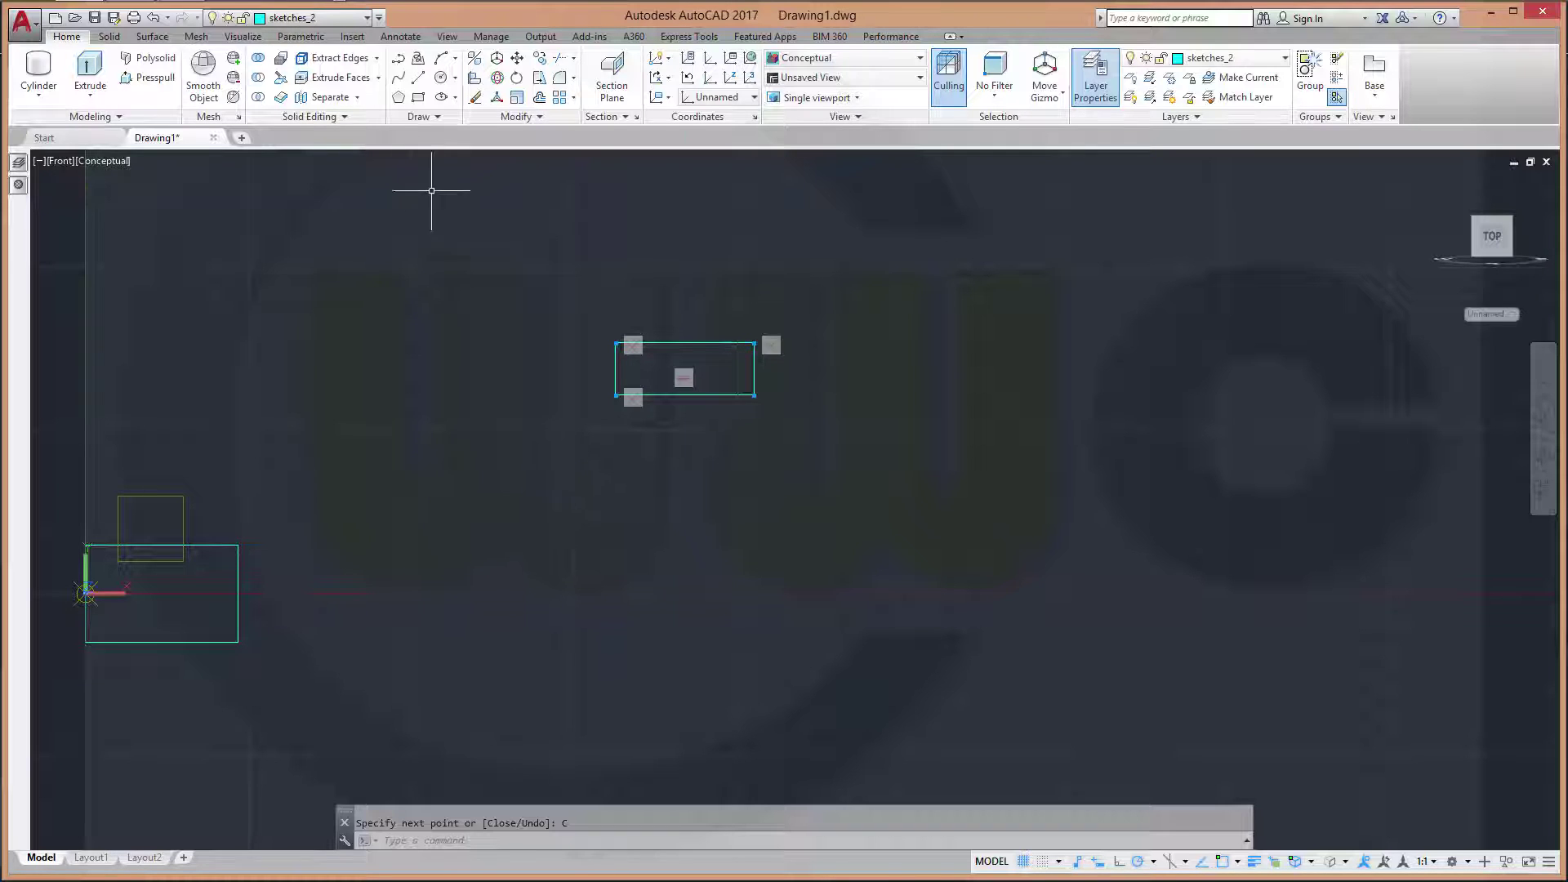
# Hide all constraint markers and recentre the view on both rectangles
pyautogui.click(301, 36)
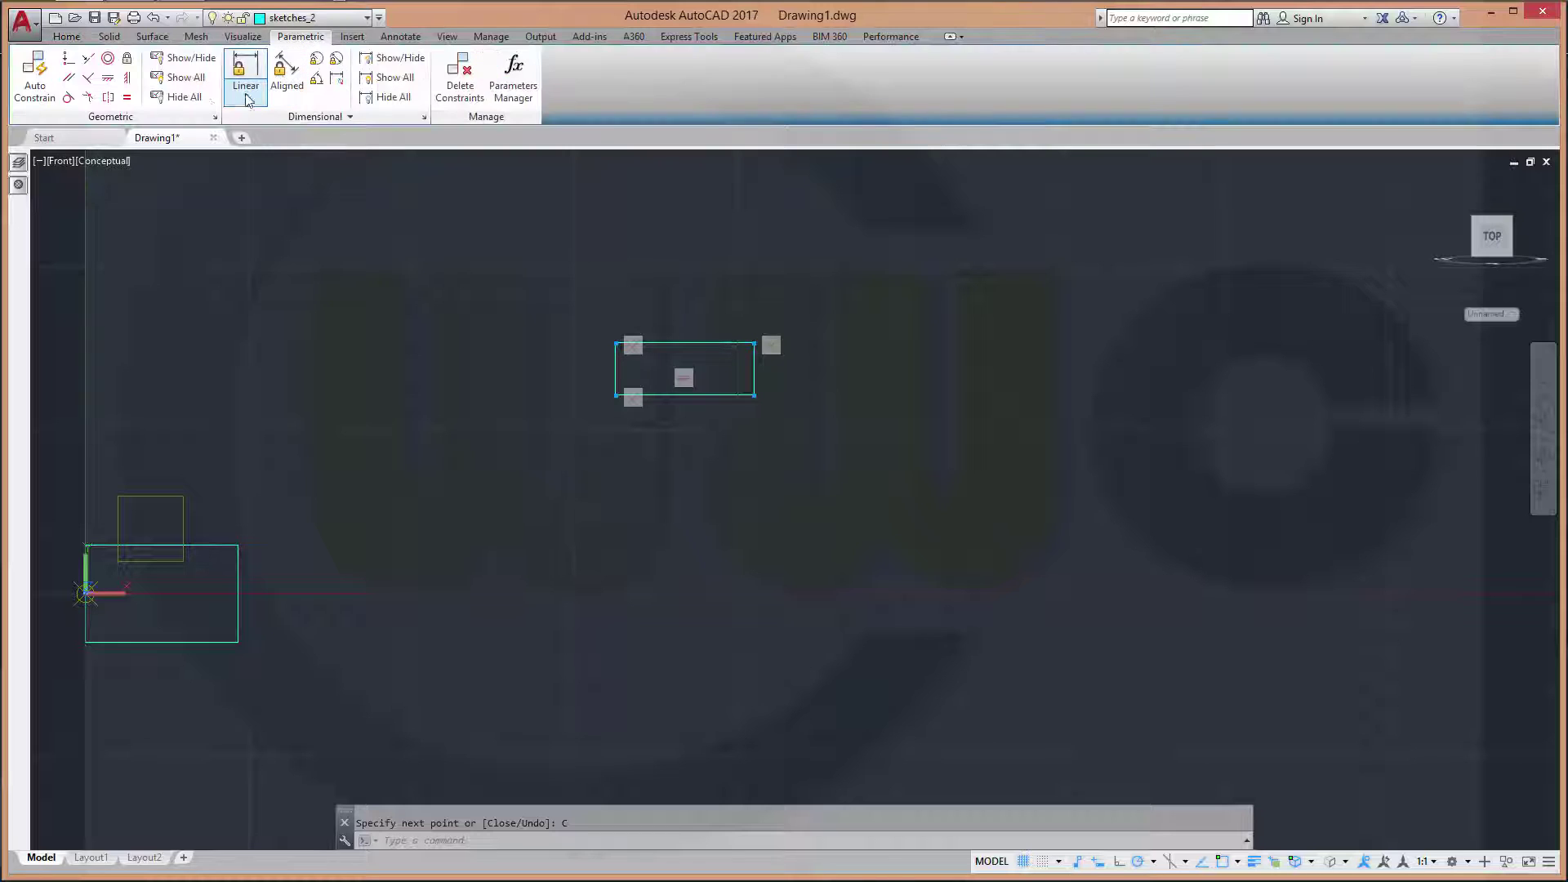
pyautogui.click(185, 97)
pyautogui.scroll(2, 384, 419)
pyautogui.scroll(-2, 417, 455)
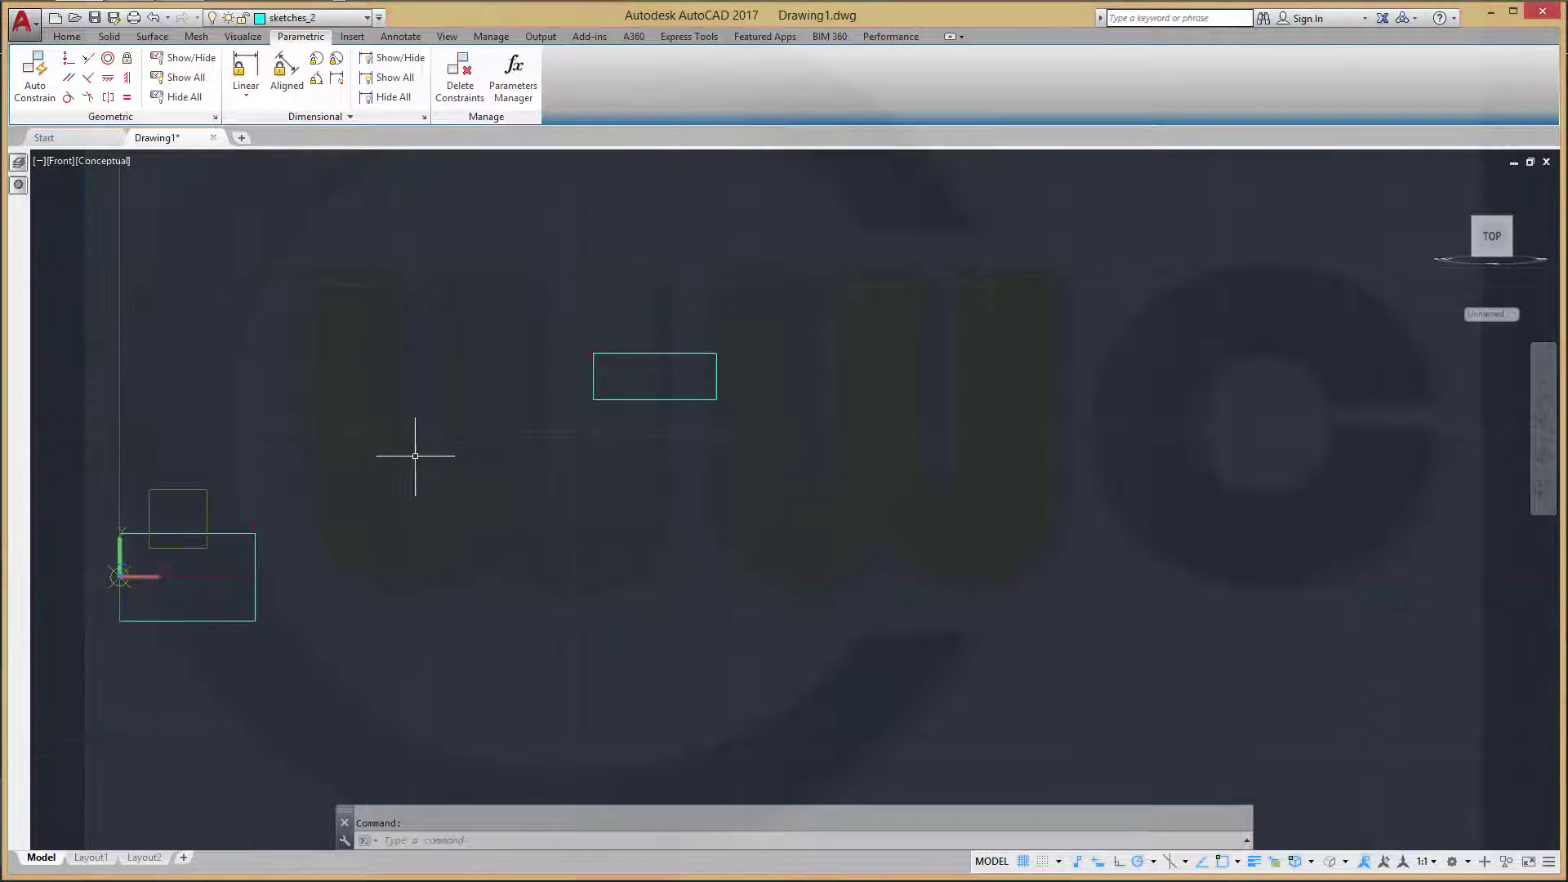
pyautogui.moveTo(416, 455)
pyautogui.mouseDown(button='middle')
pyautogui.moveTo(618, 464)
pyautogui.moveTo(716, 430)
pyautogui.mouseUp(button='middle')
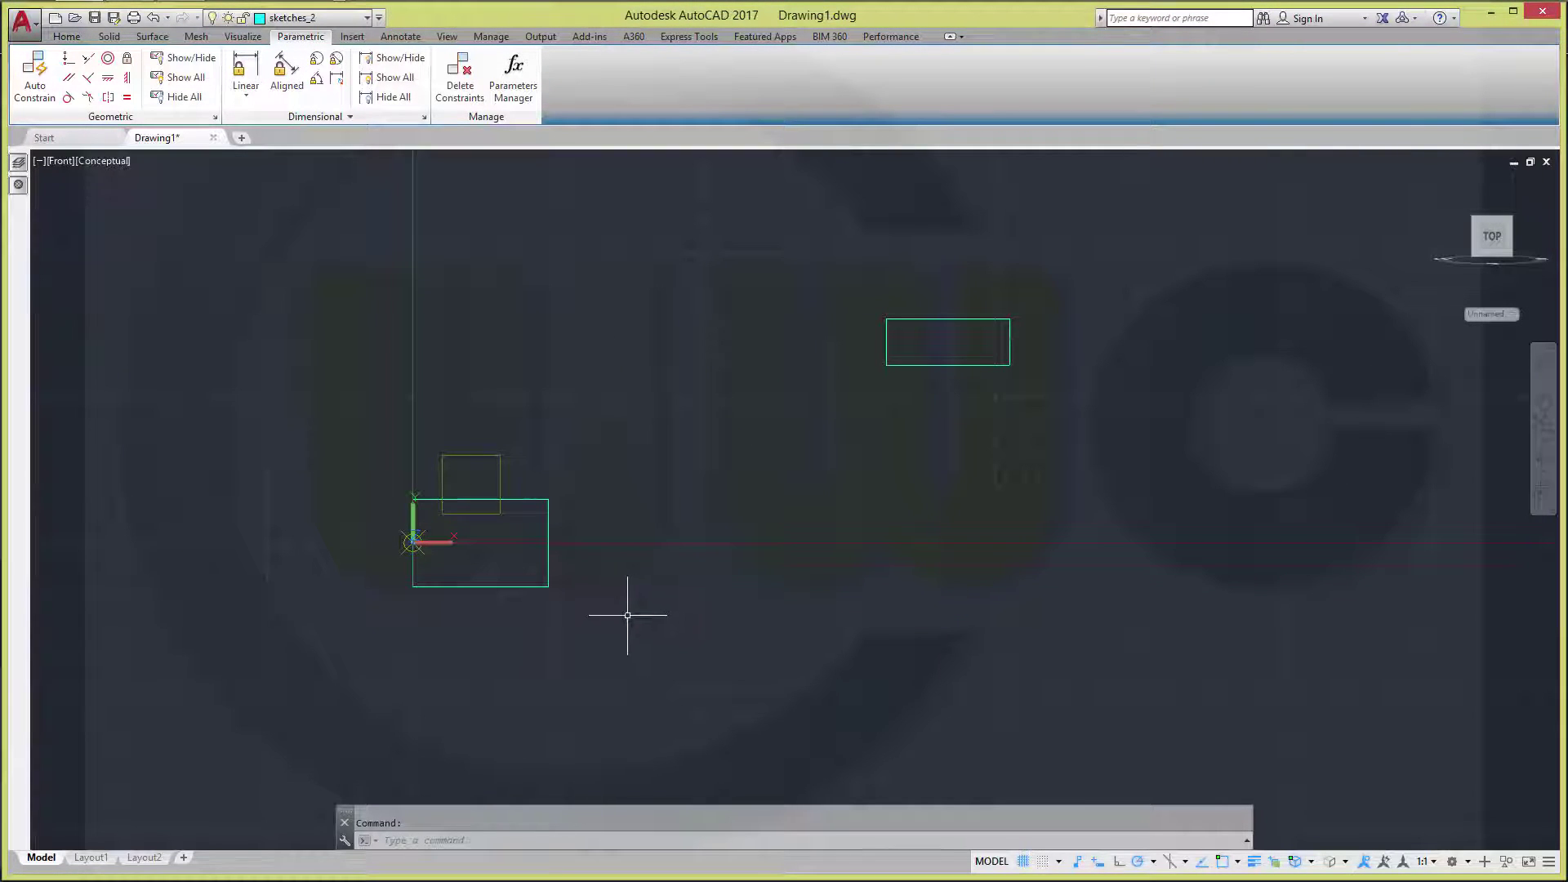
# Turn on the solid_plus_1 layer to show the boss solids
pyautogui.click(359, 17)
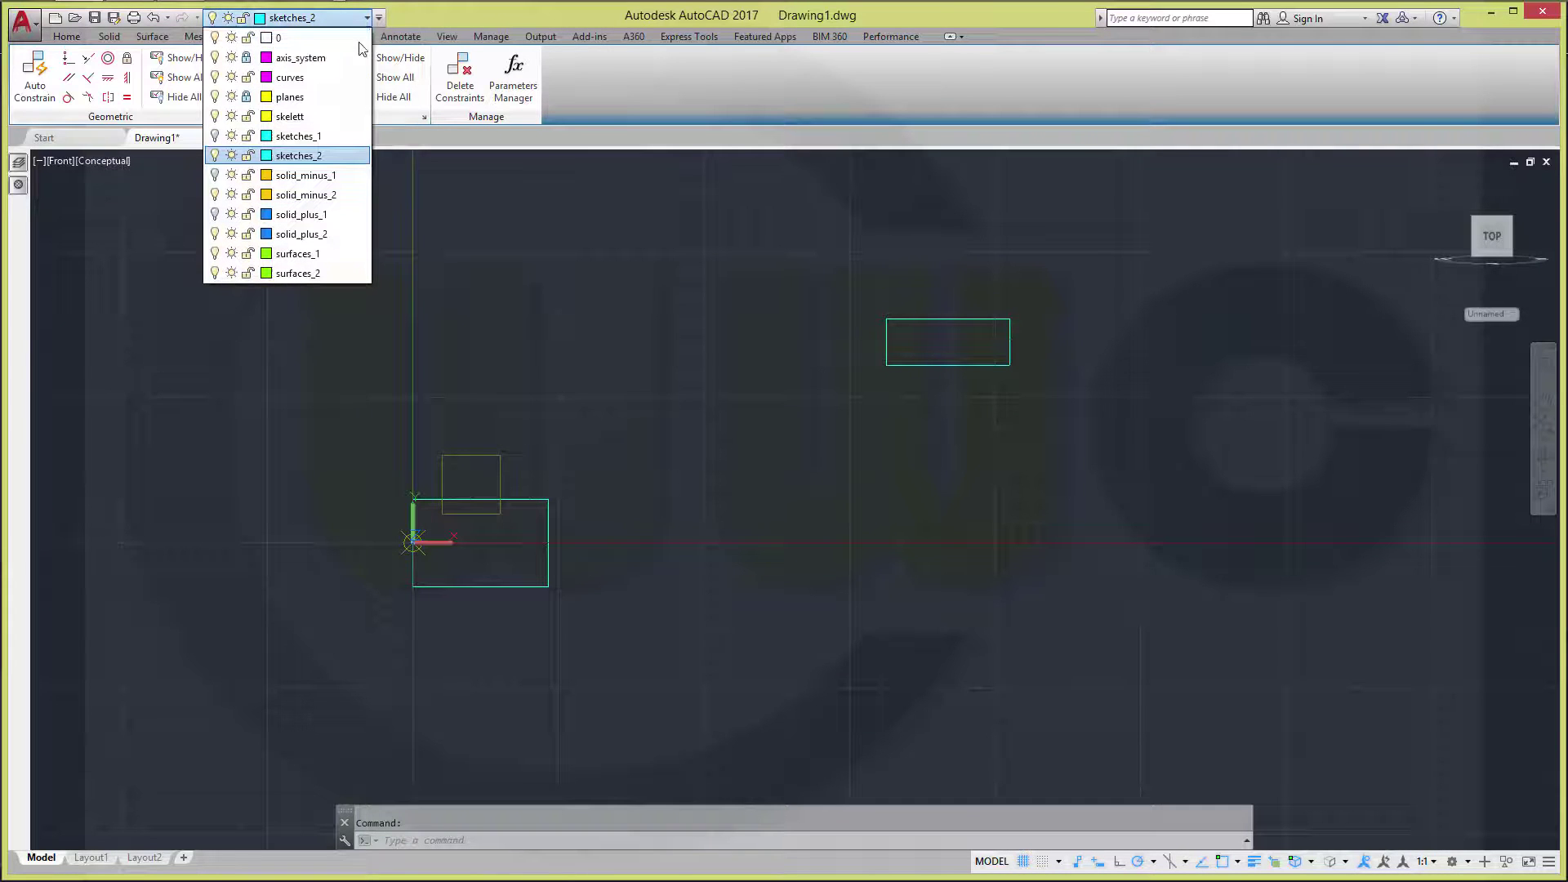
pyautogui.click(215, 215)
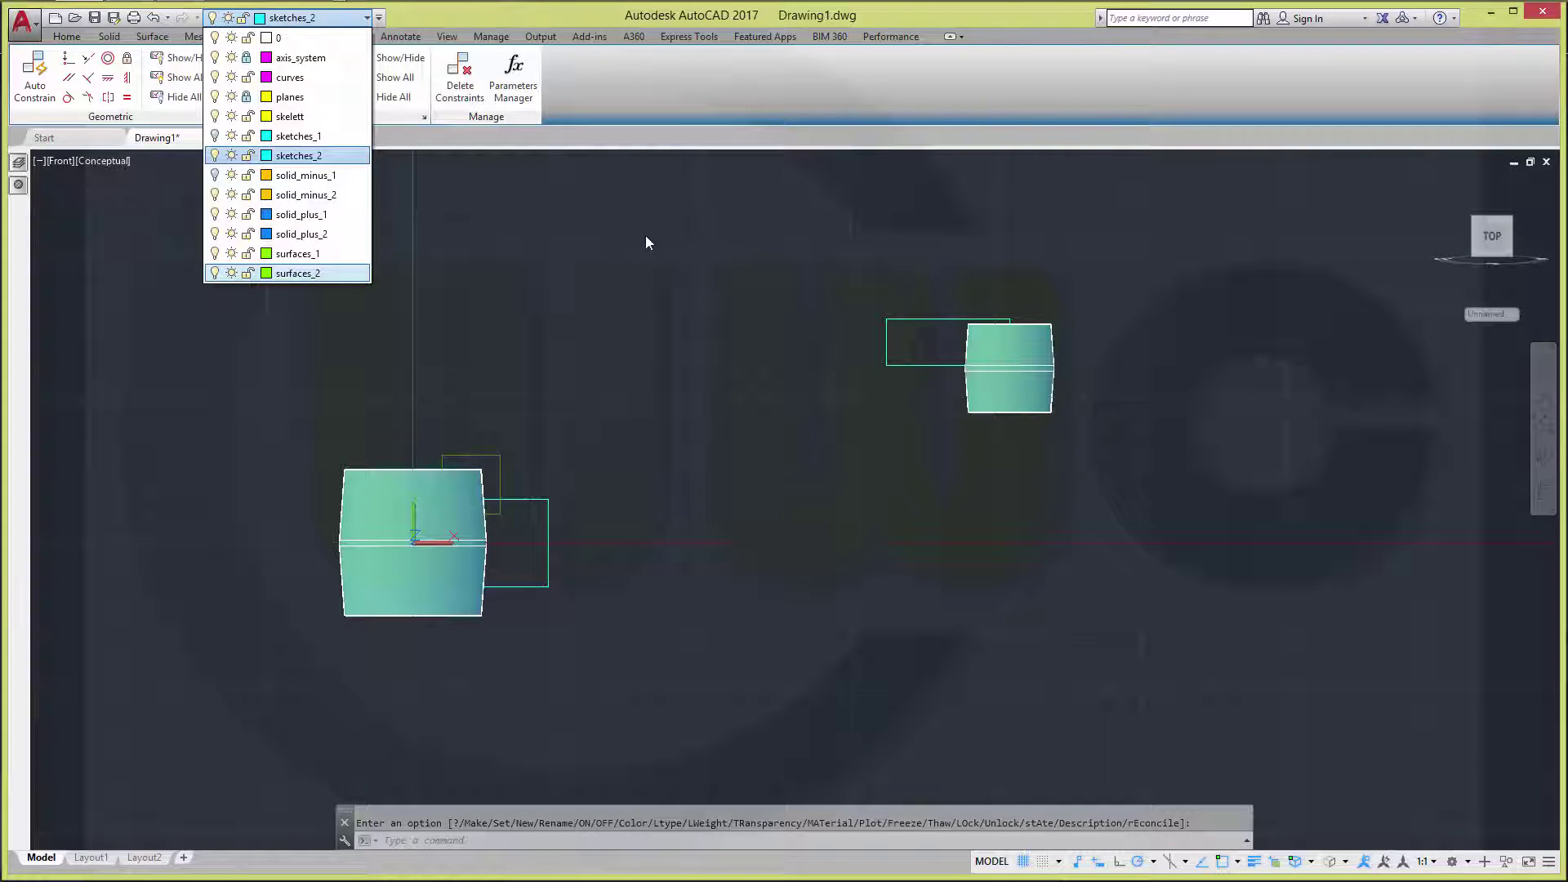
pyautogui.click(744, 265)
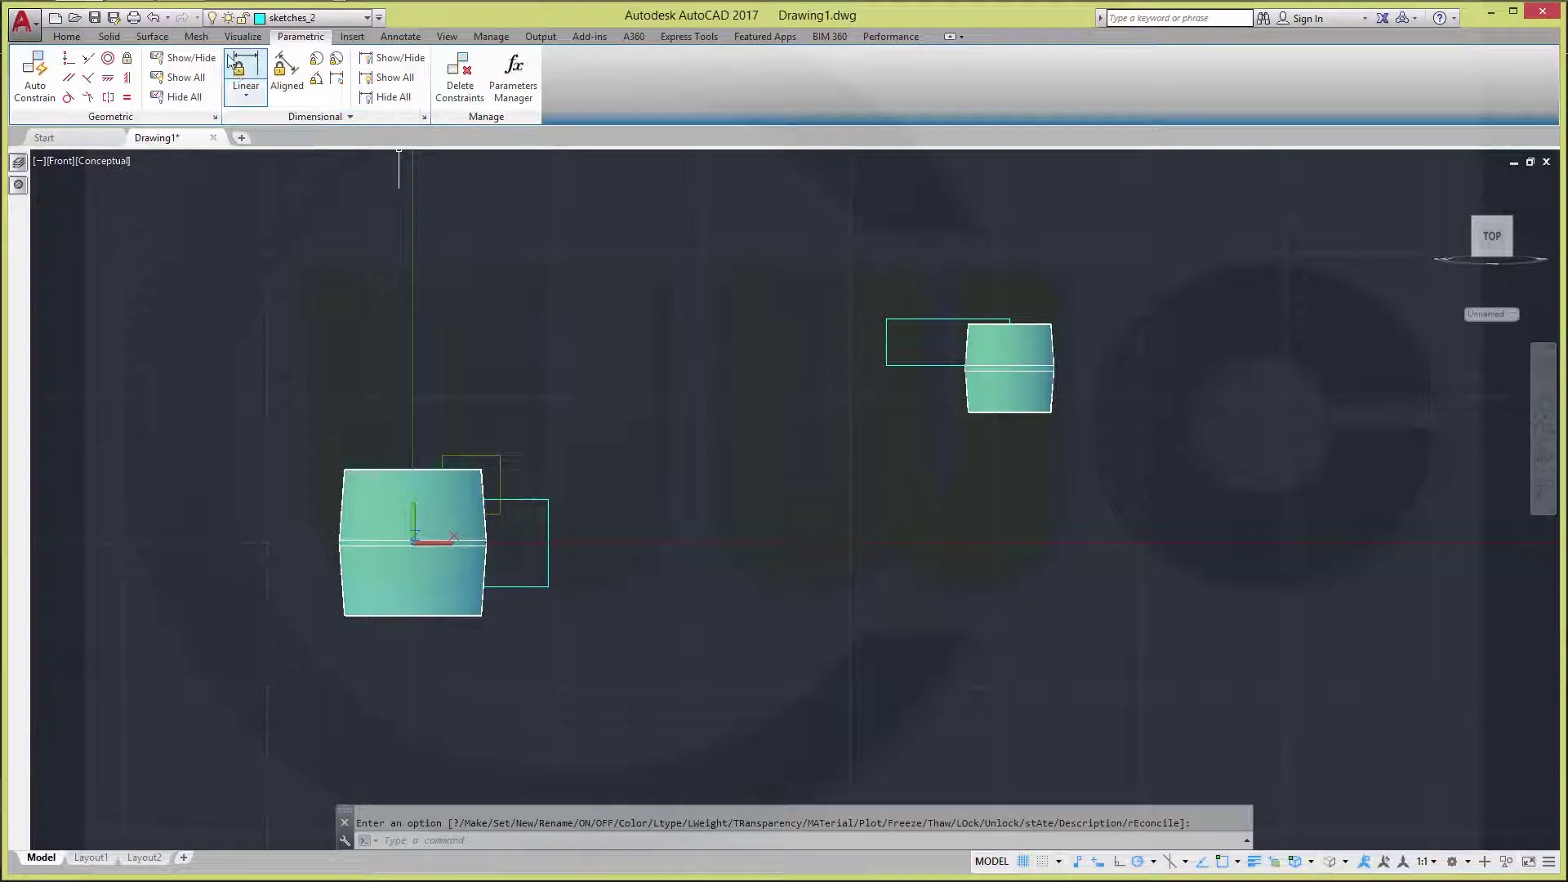
pyautogui.click(67, 37)
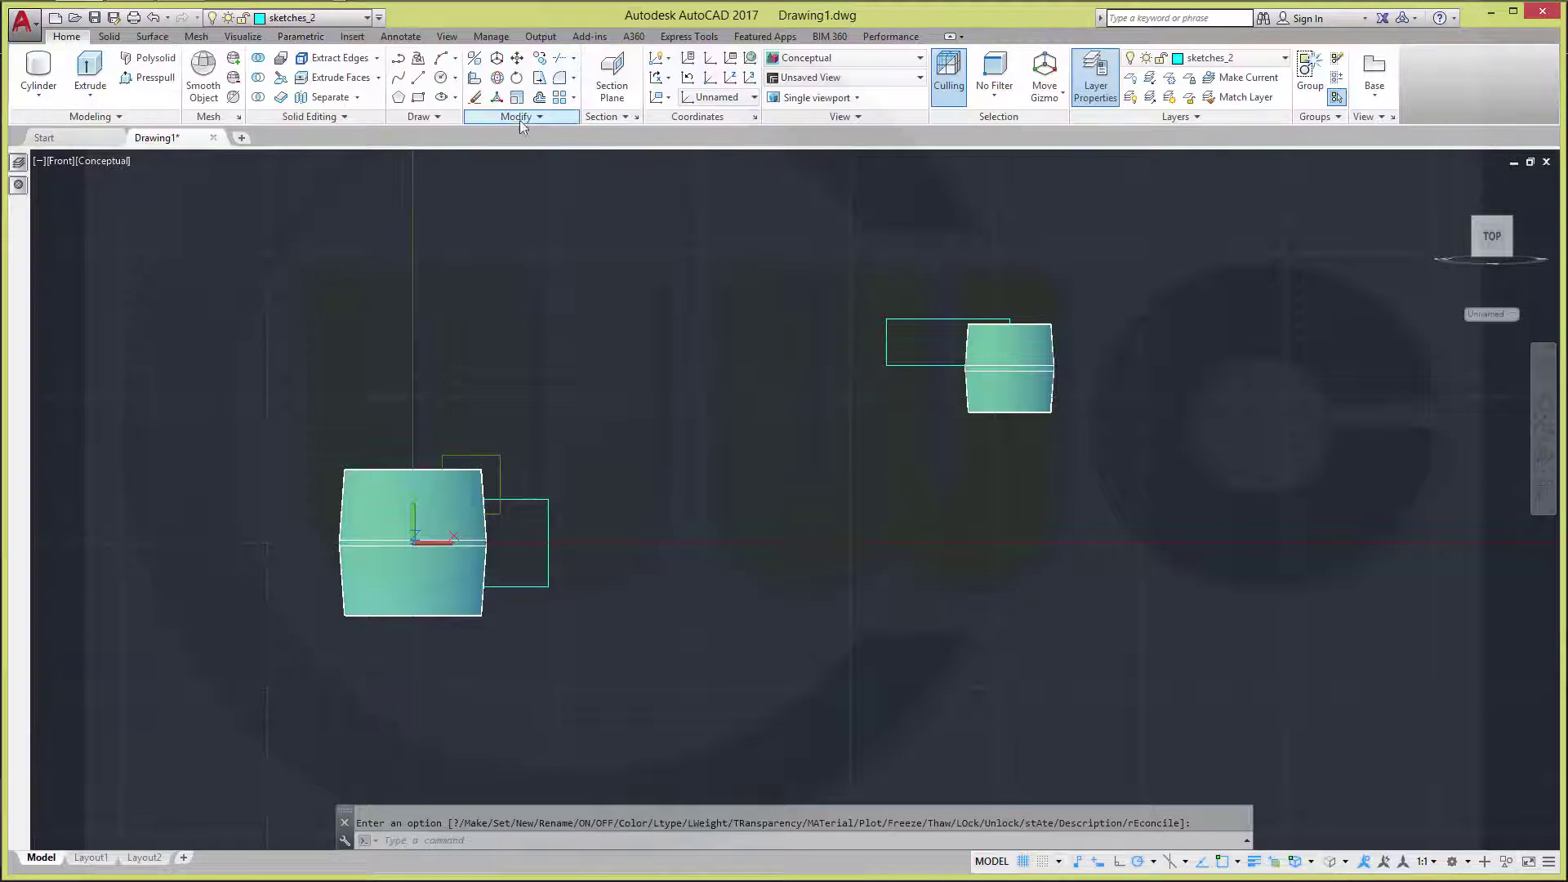
pyautogui.click(518, 61)
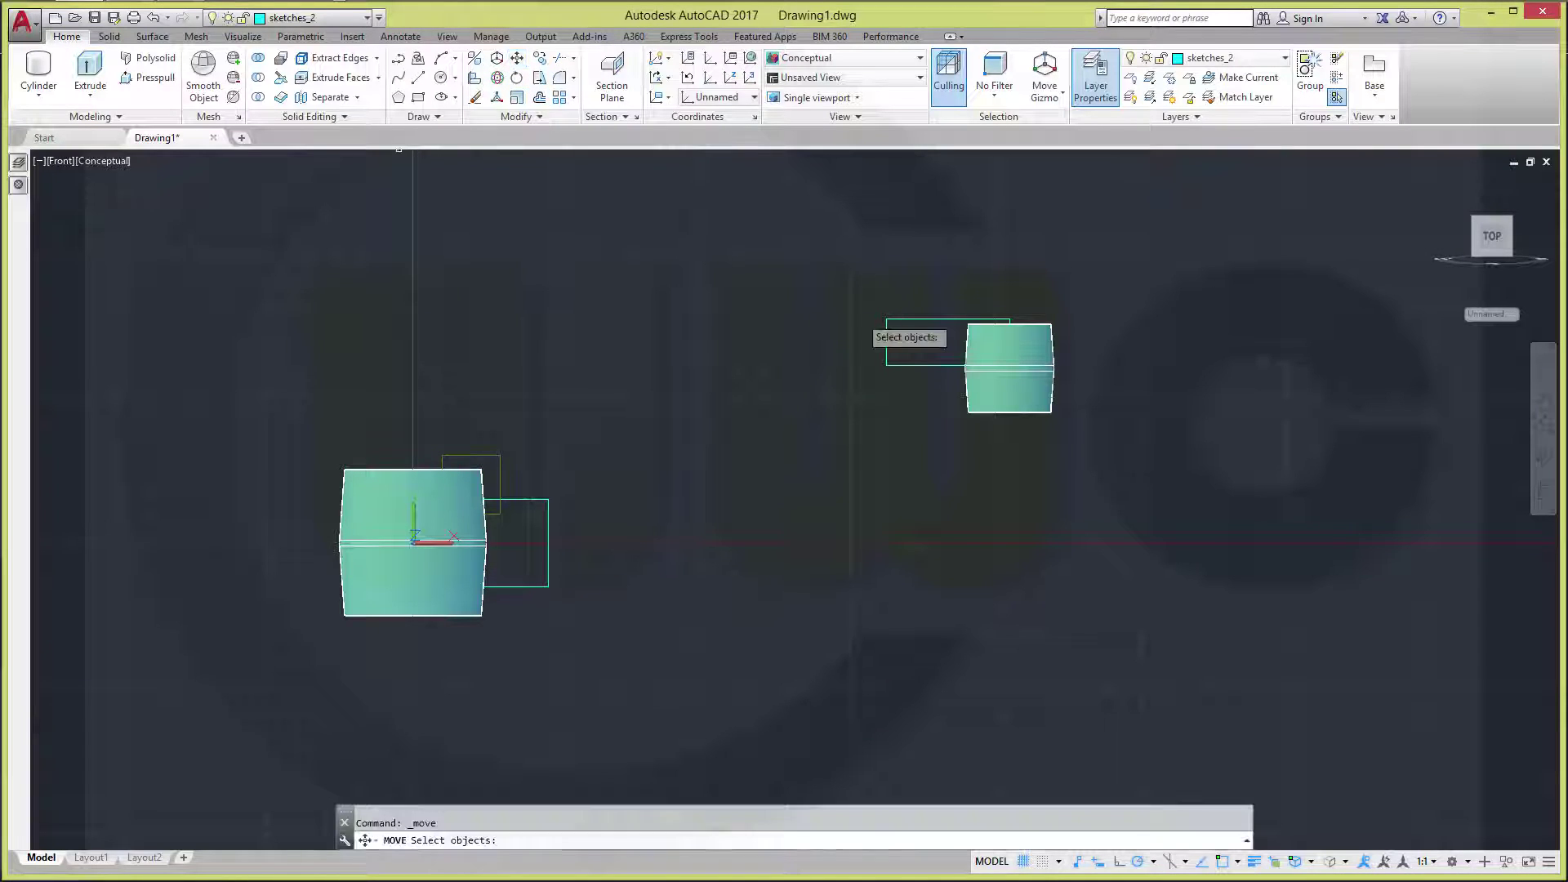
pyautogui.click(911, 364)
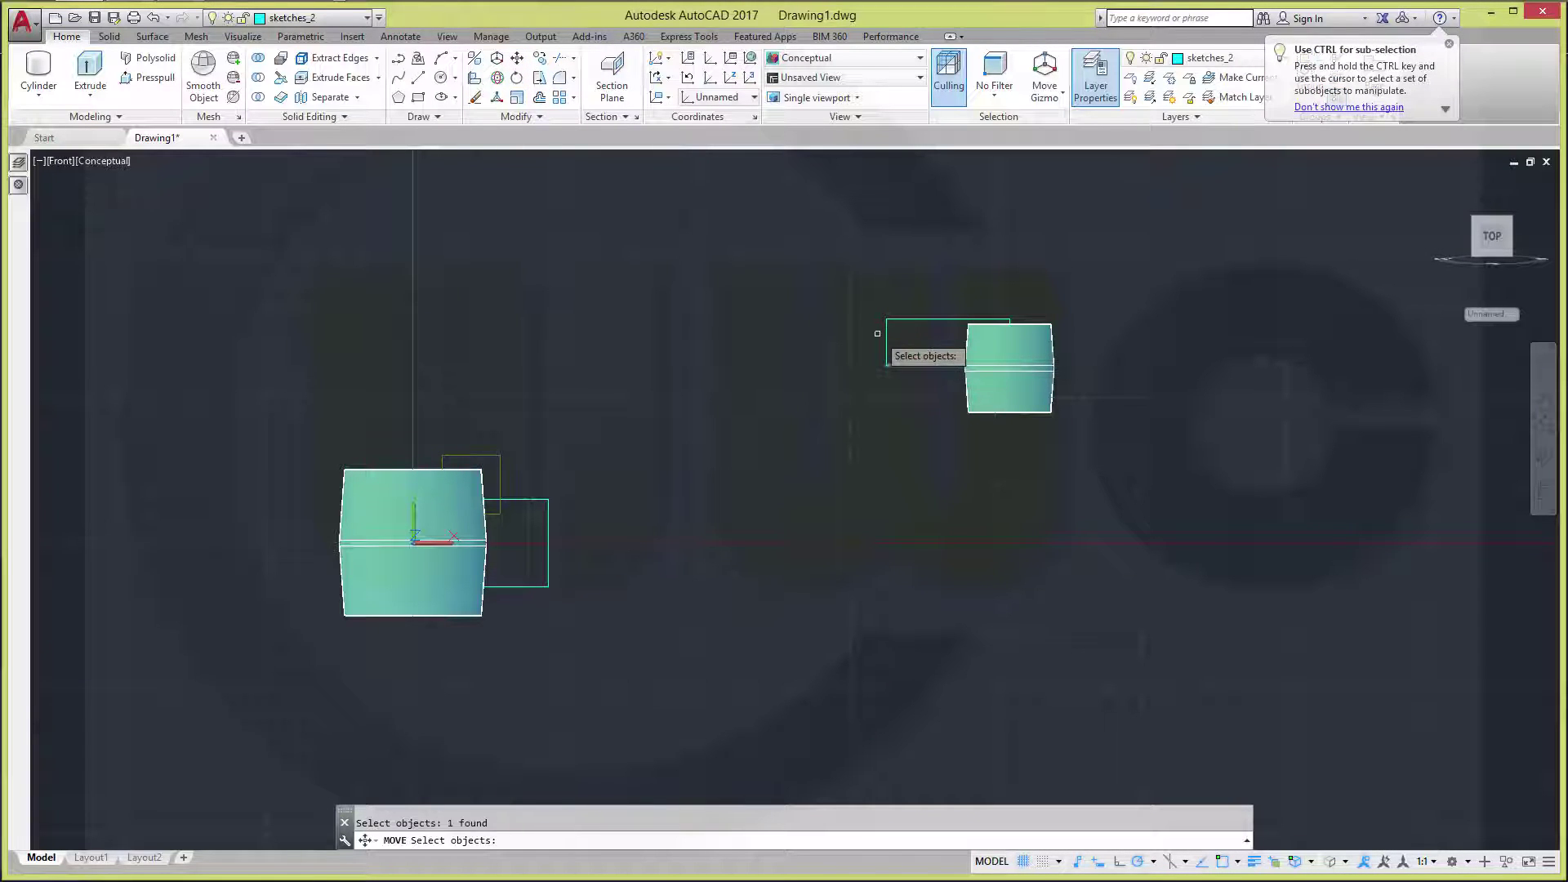
pyautogui.click(890, 338)
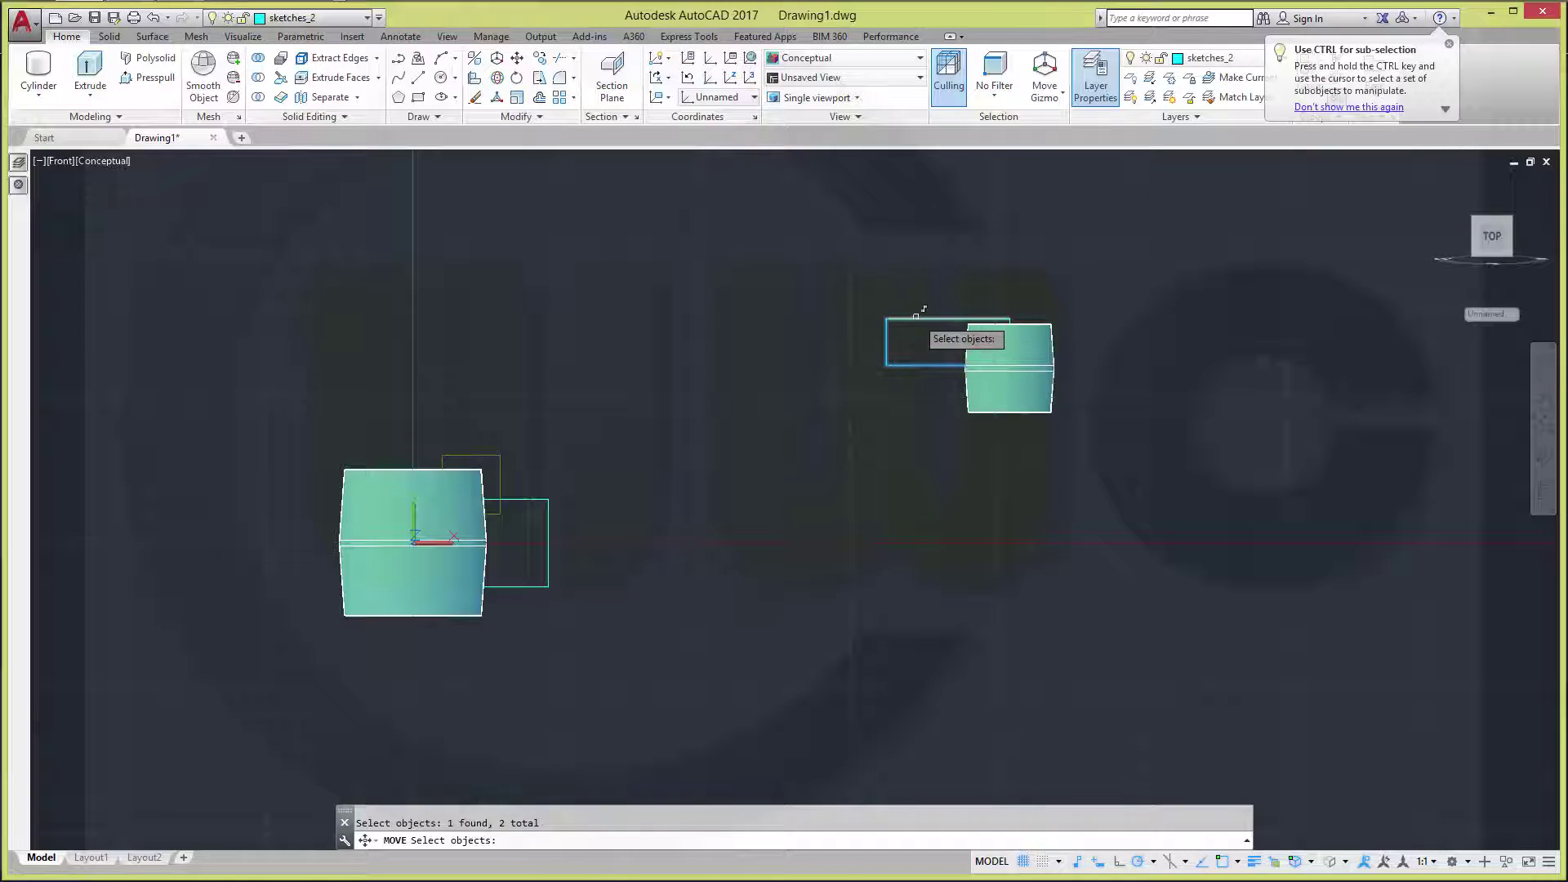
pyautogui.click(1015, 318)
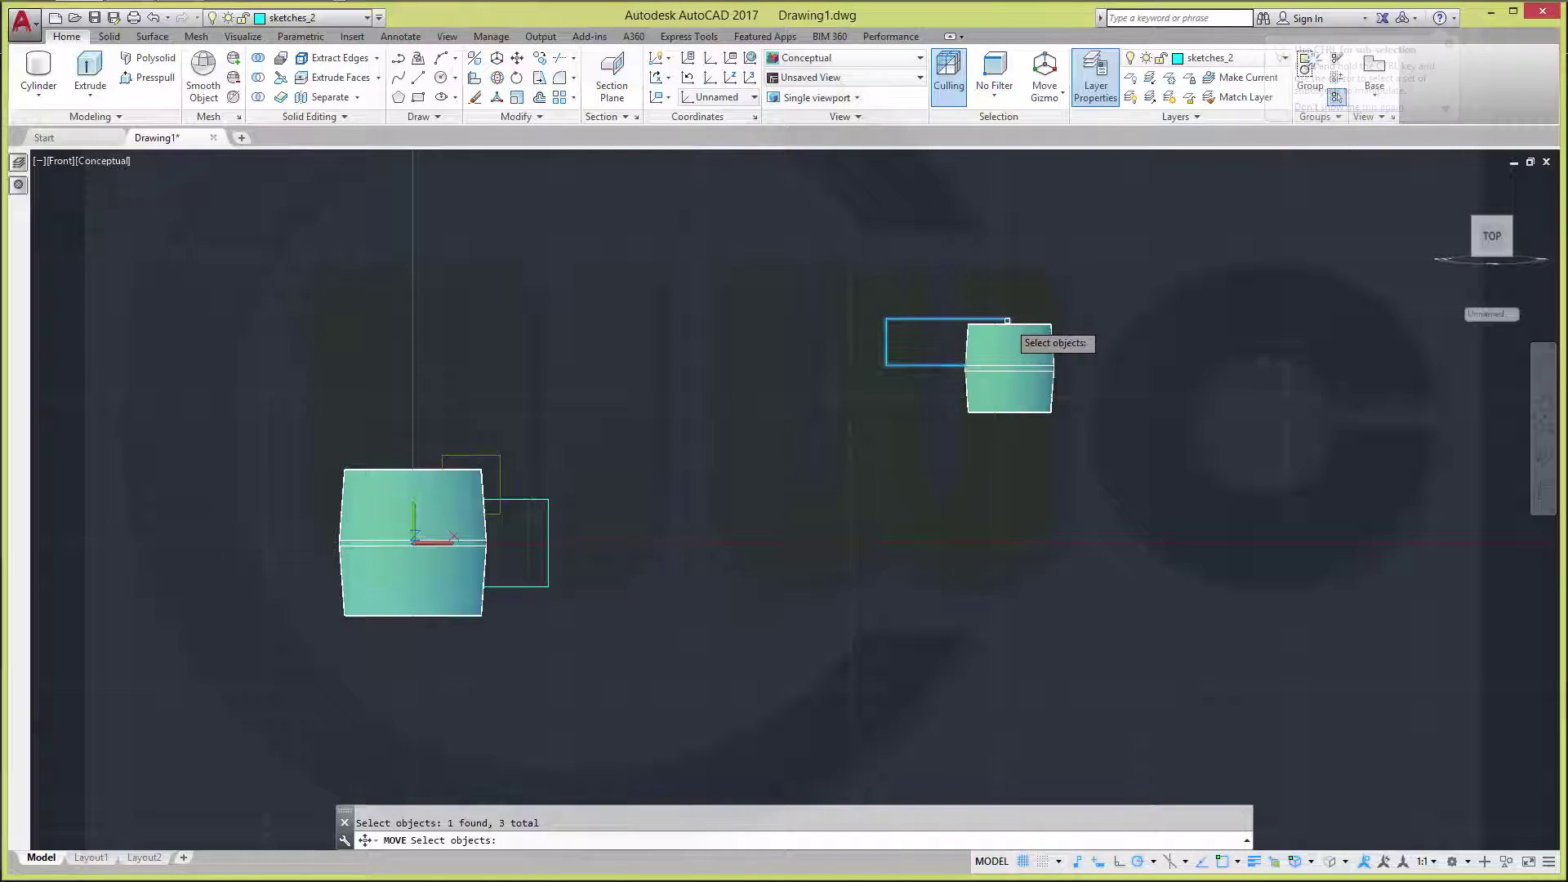
pyautogui.click(1018, 311)
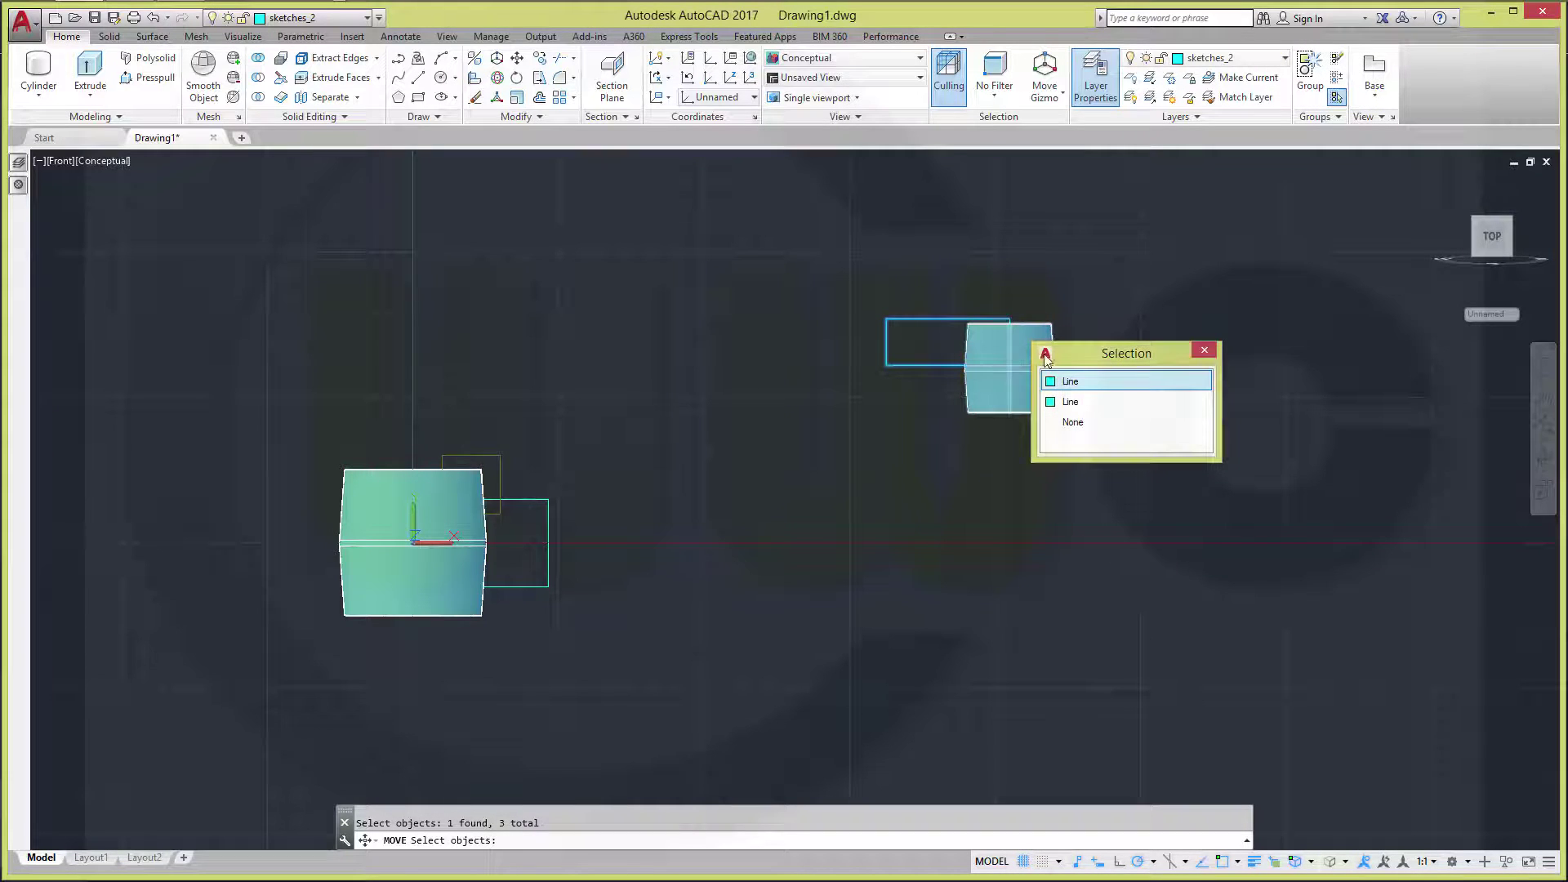
pyautogui.click(1071, 386)
pyautogui.scroll(5, 1032, 345)
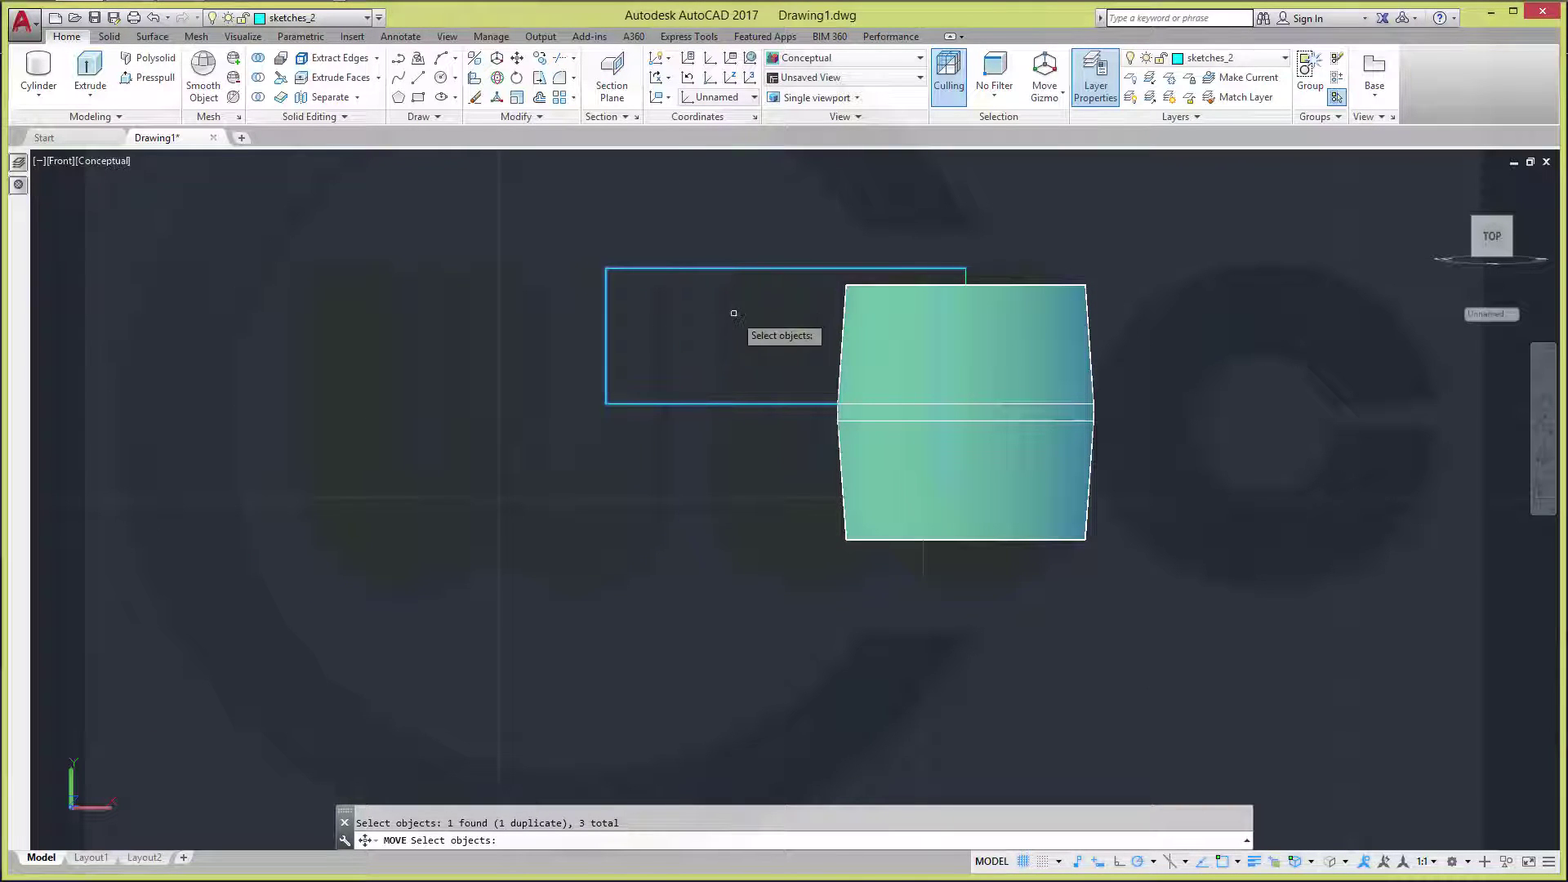
pyautogui.click(967, 274)
pyautogui.press('Return')
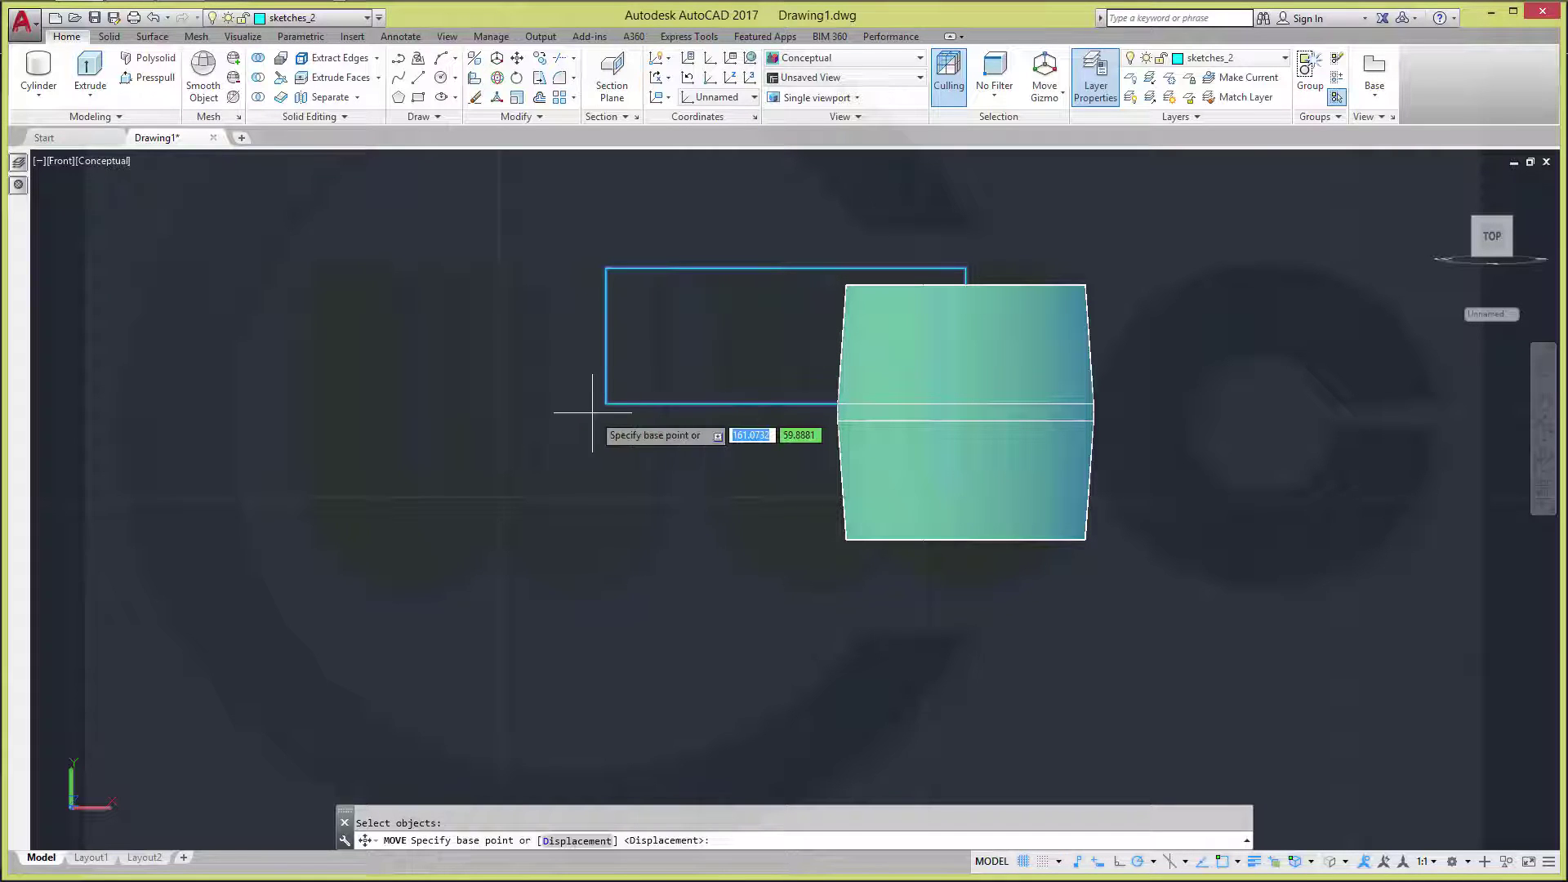
pyautogui.click(512, 417)
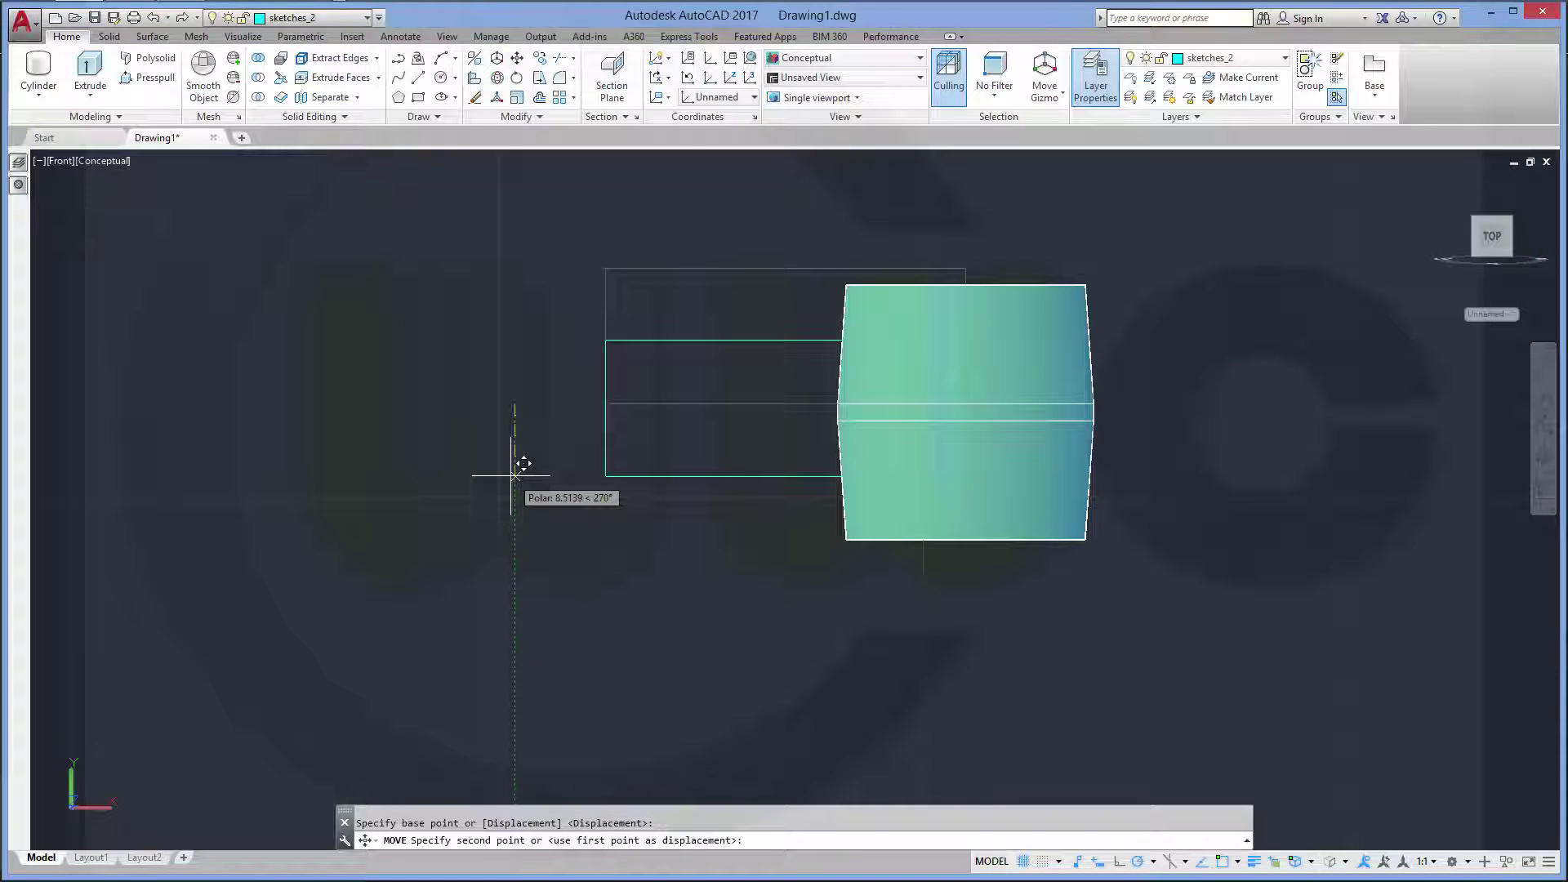
pyautogui.write('15')
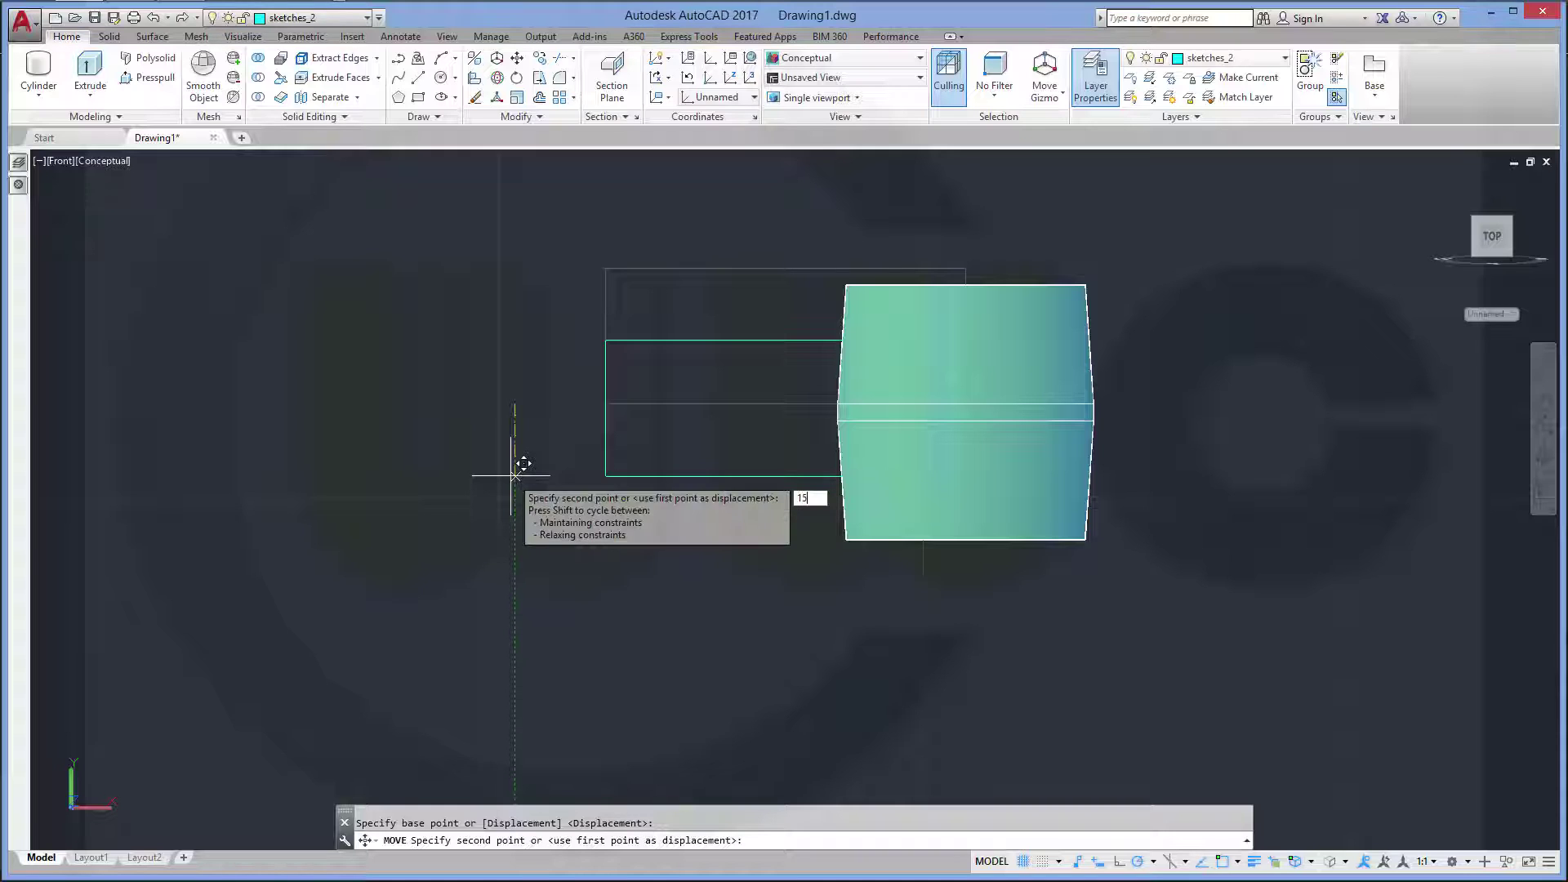
pyautogui.press('Return')
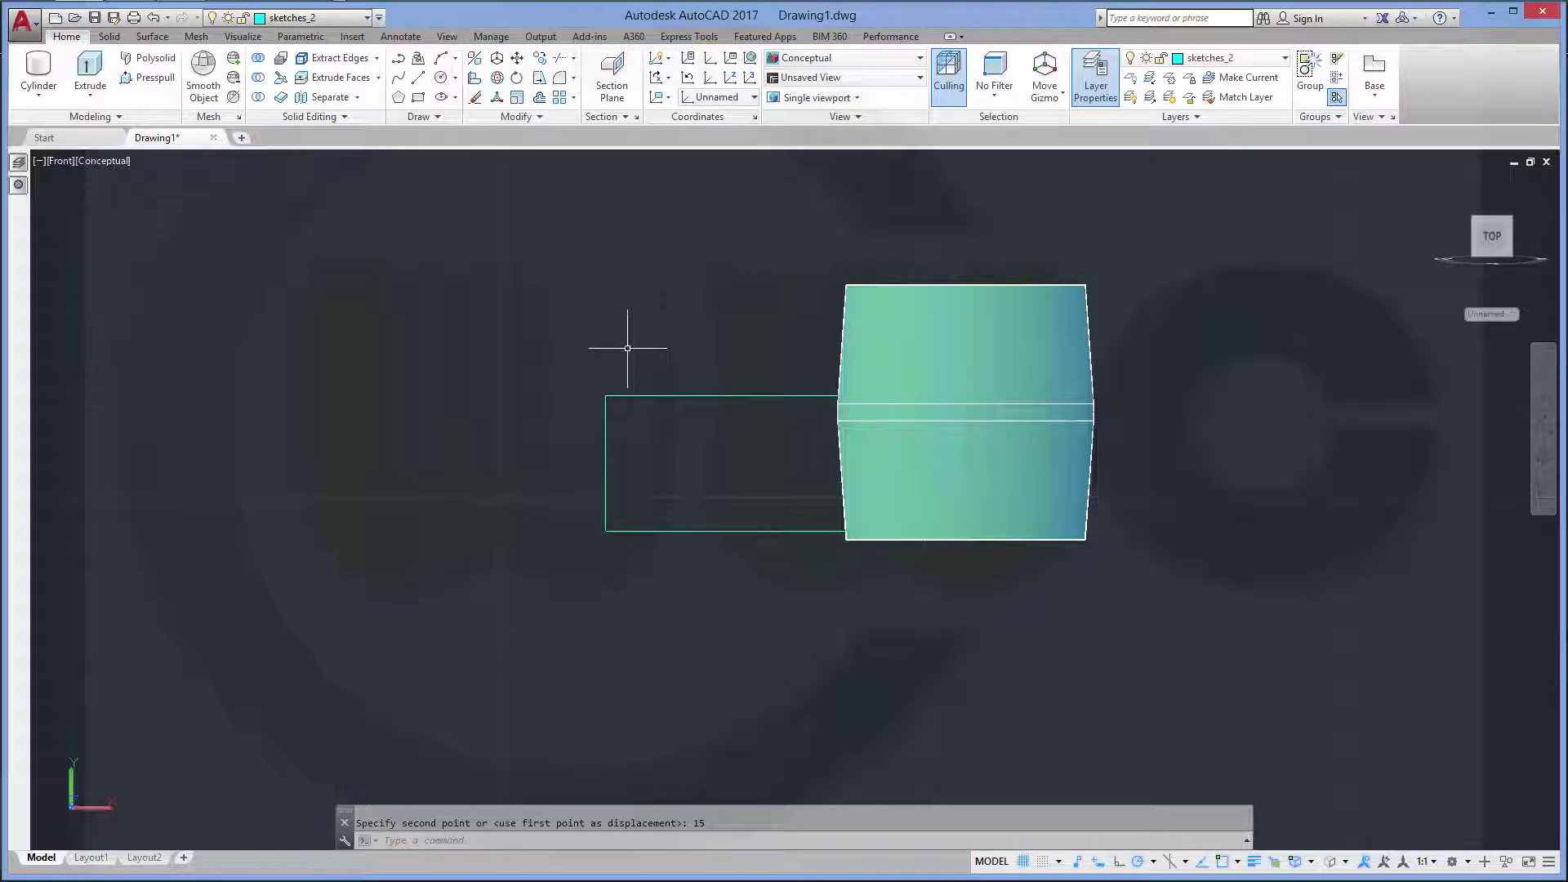
pyautogui.hotkey('ctrl', 'z')
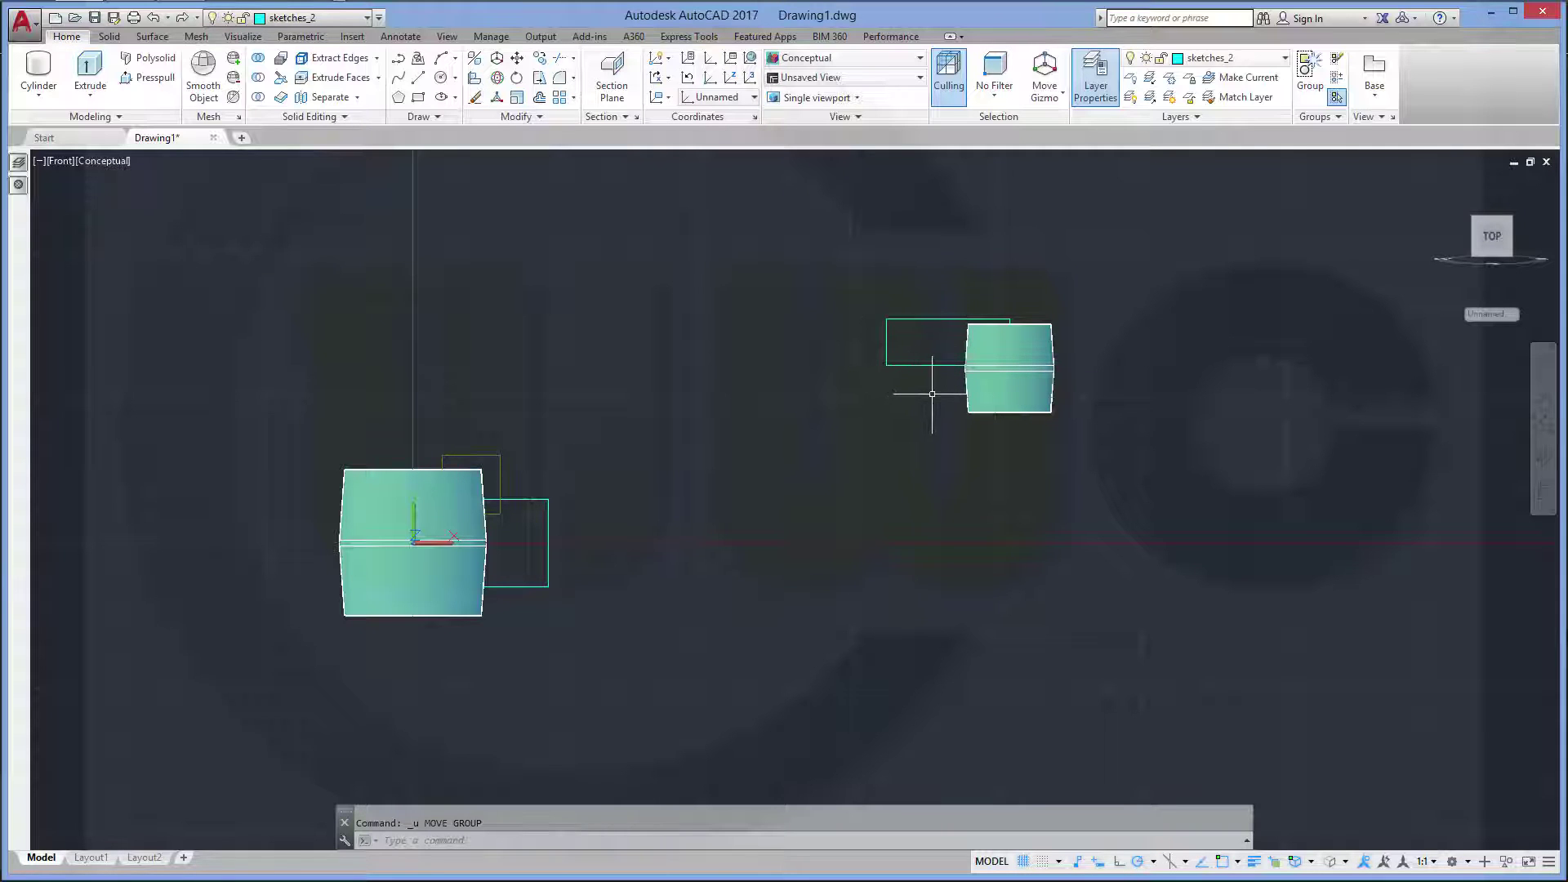
# Move the right rectangle's three edges 9 units downward
pyautogui.scroll(3, 961, 356)
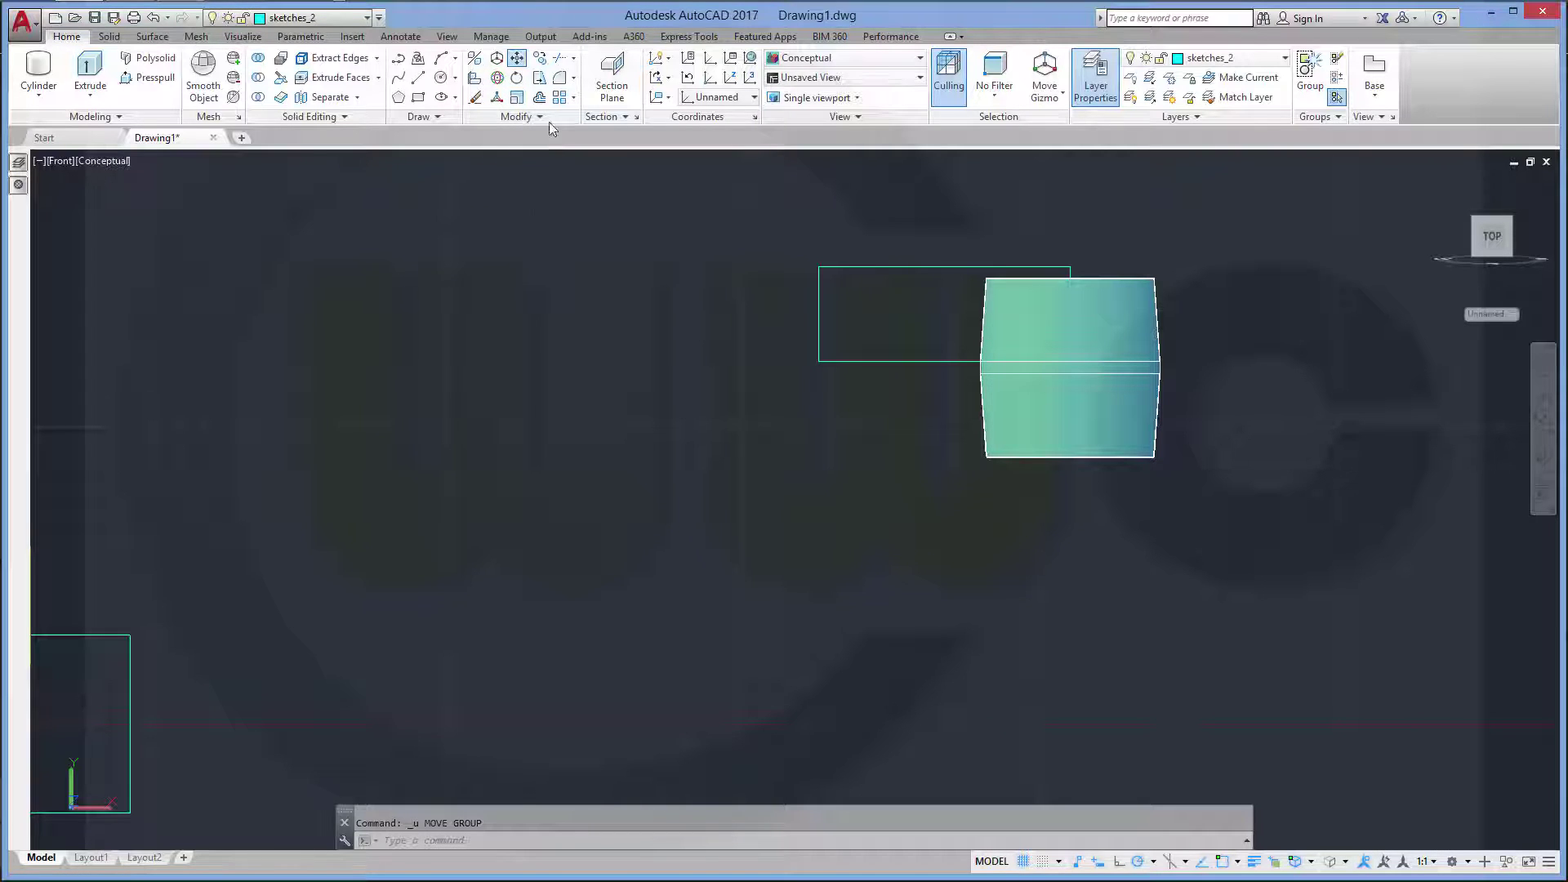
pyautogui.click(518, 57)
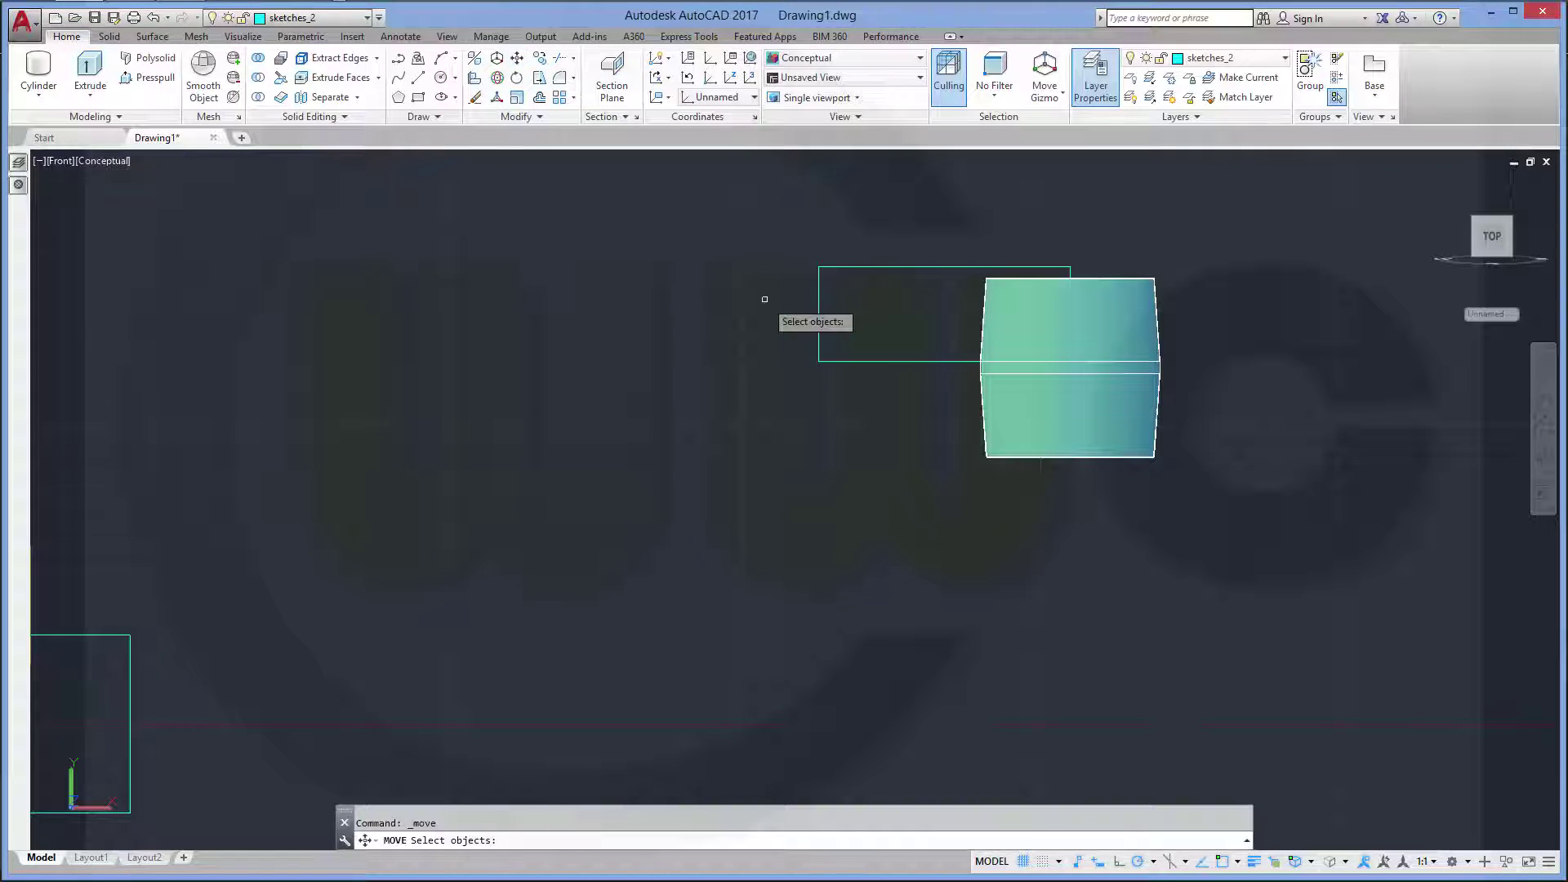
pyautogui.click(819, 330)
pyautogui.click(849, 361)
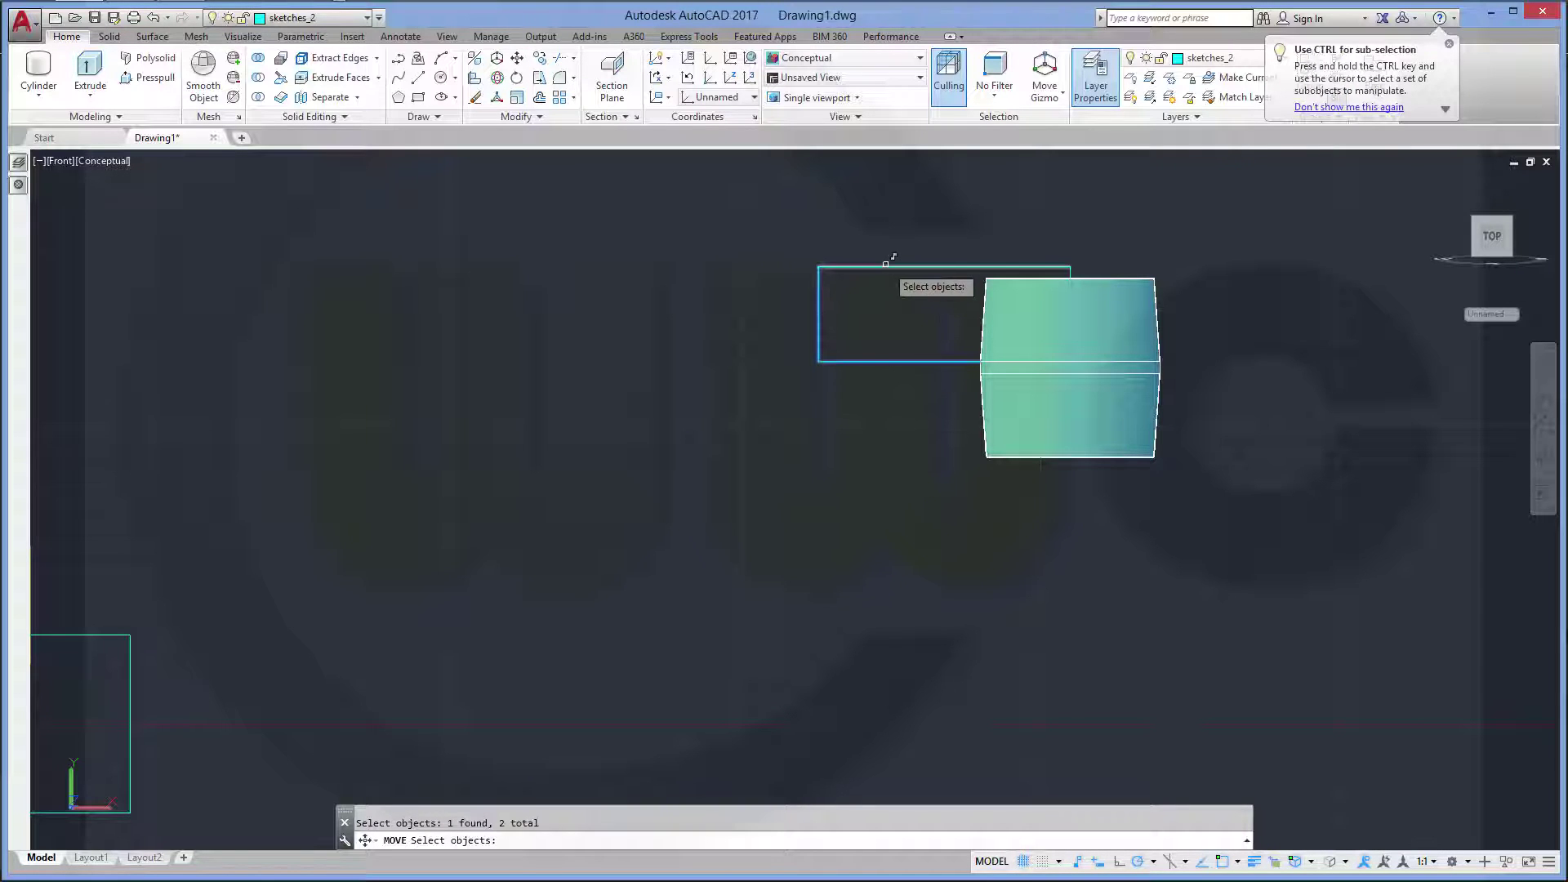
pyautogui.click(886, 264)
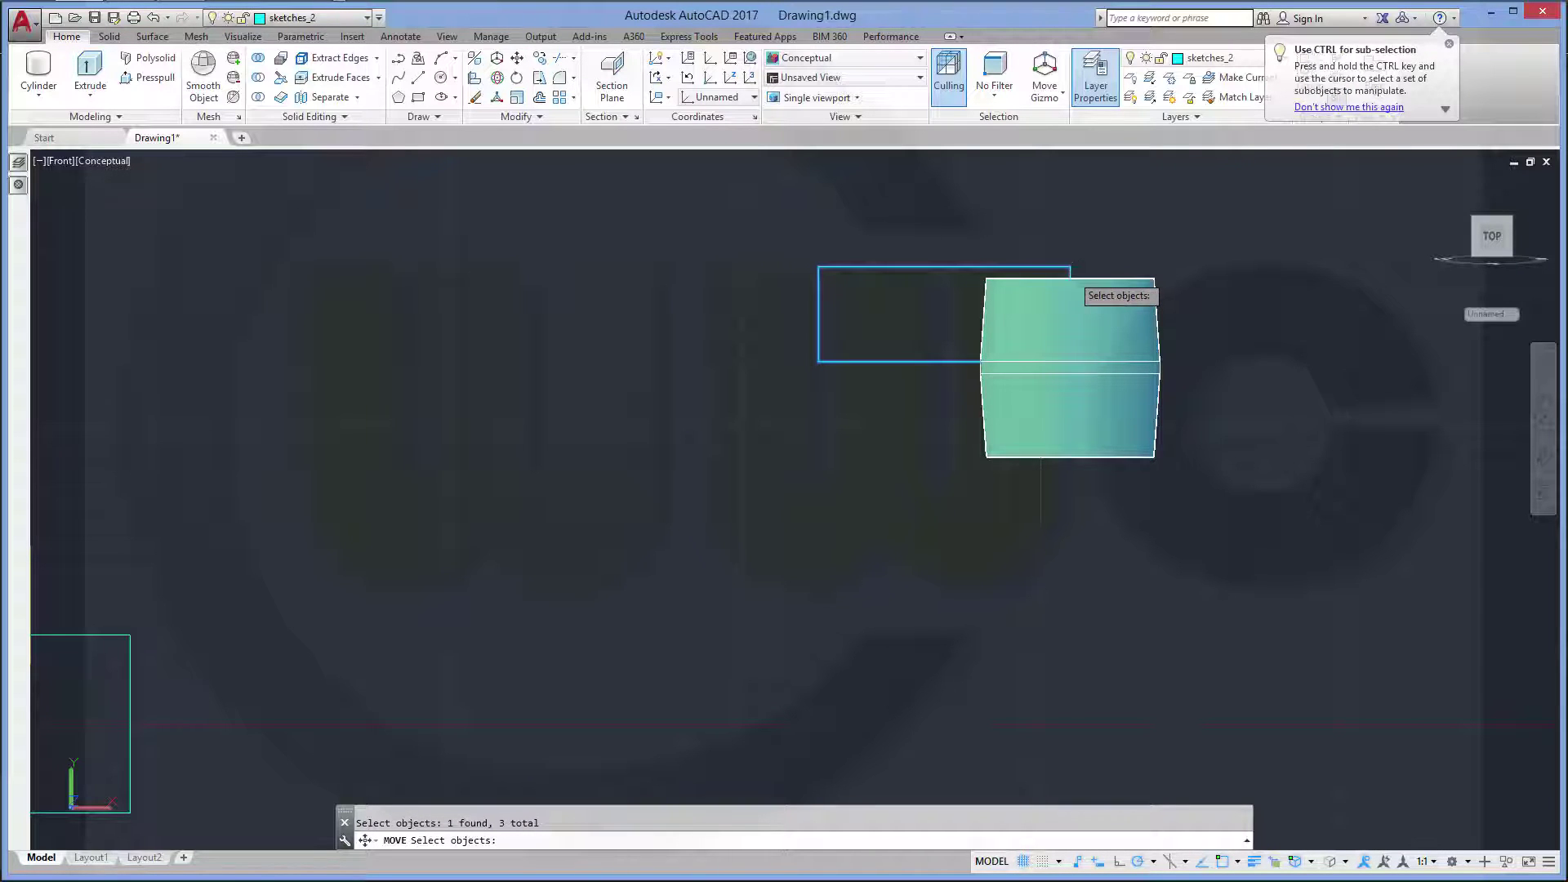
pyautogui.press('Return')
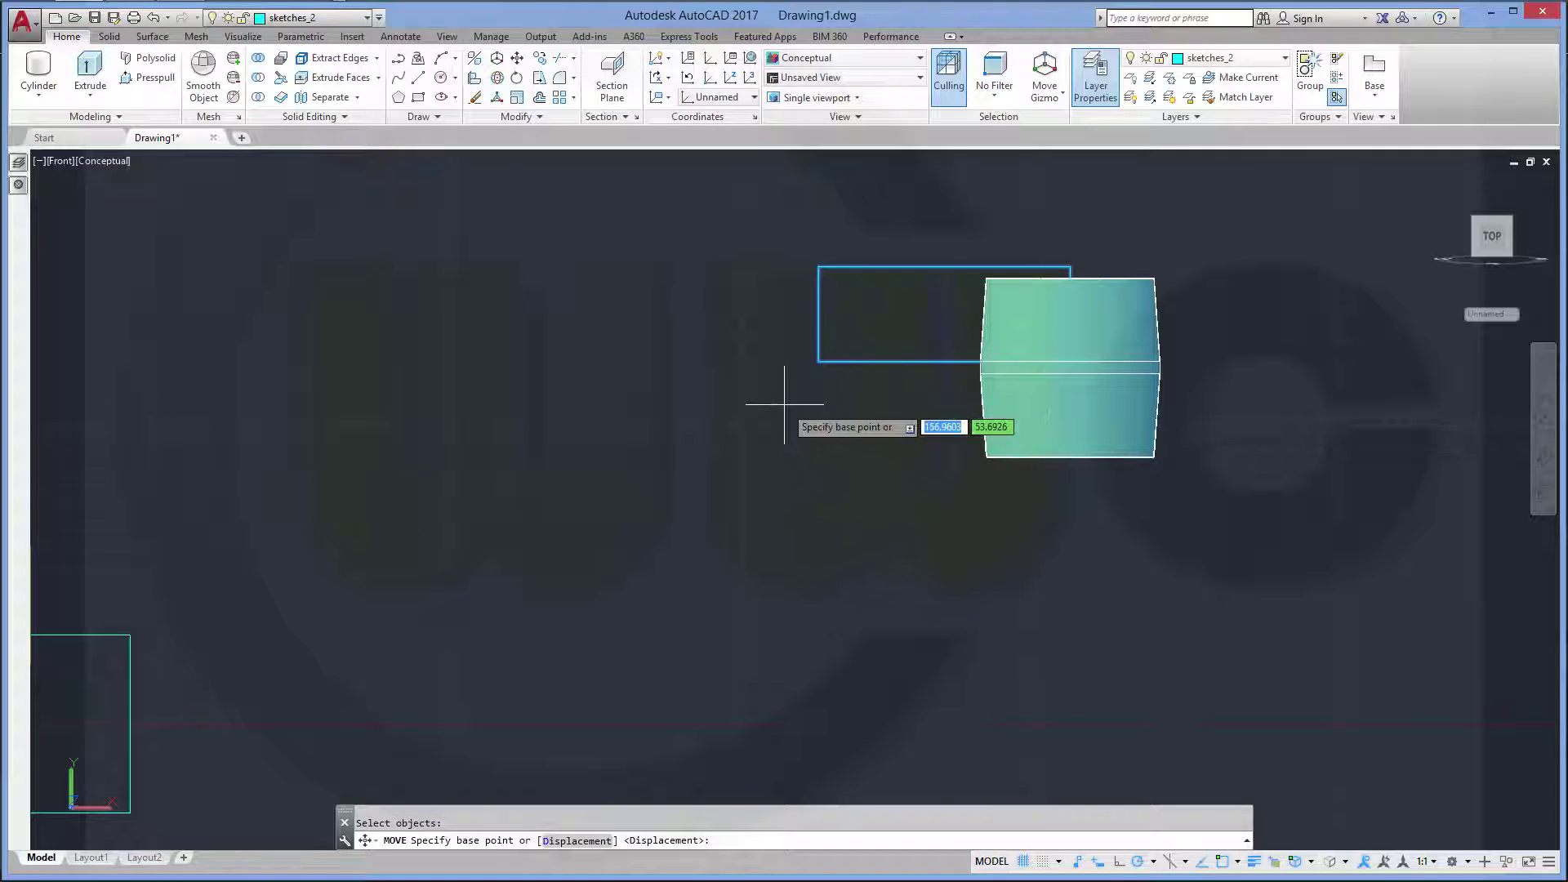
pyautogui.click(784, 404)
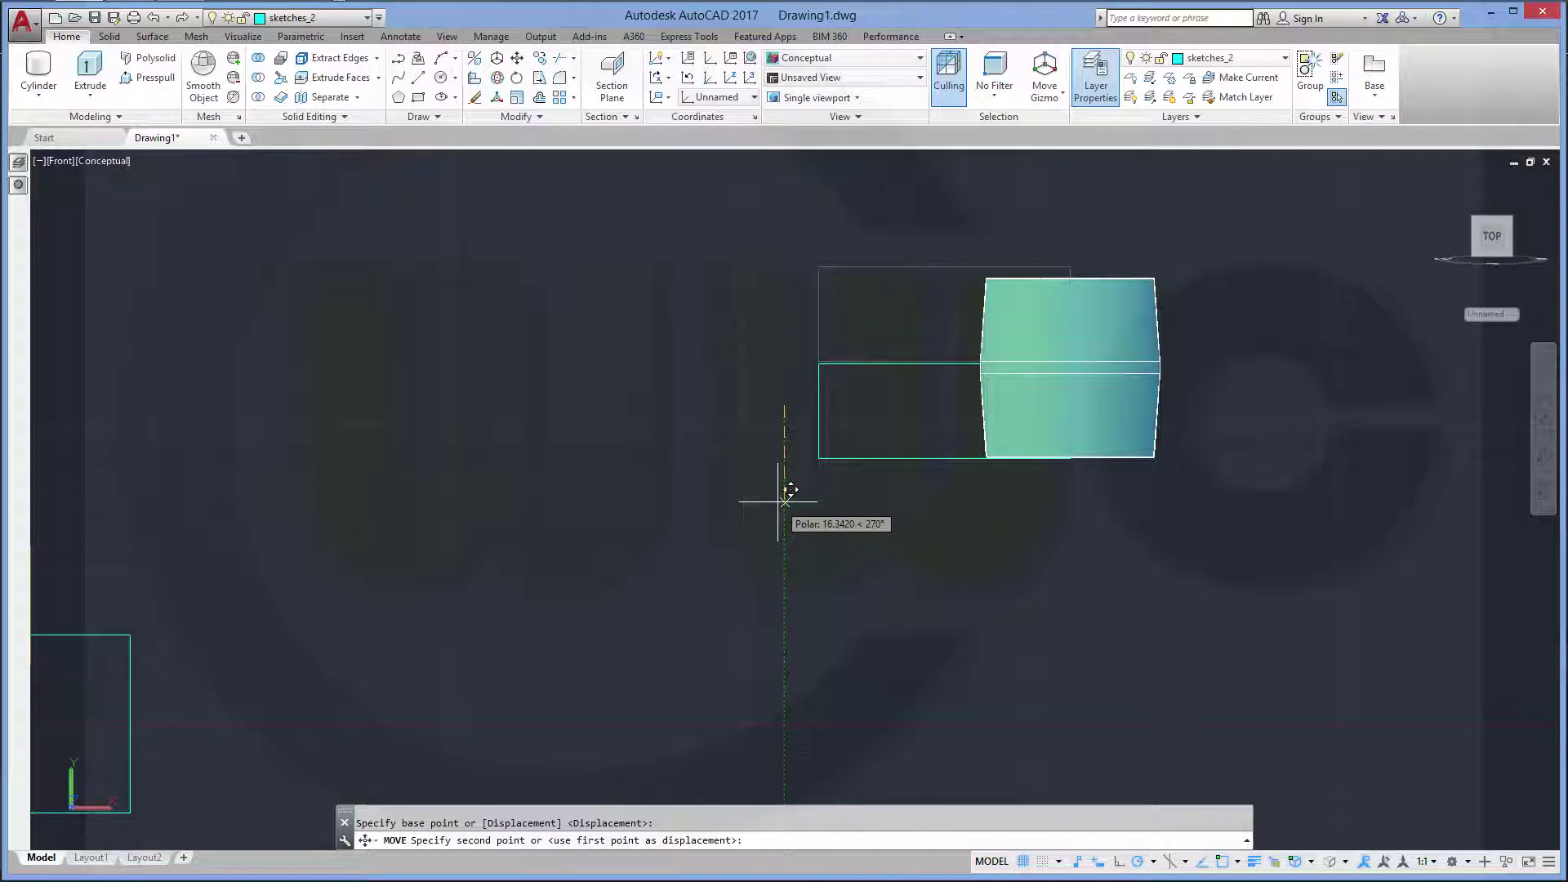
pyautogui.write('9')
pyautogui.press('Return')
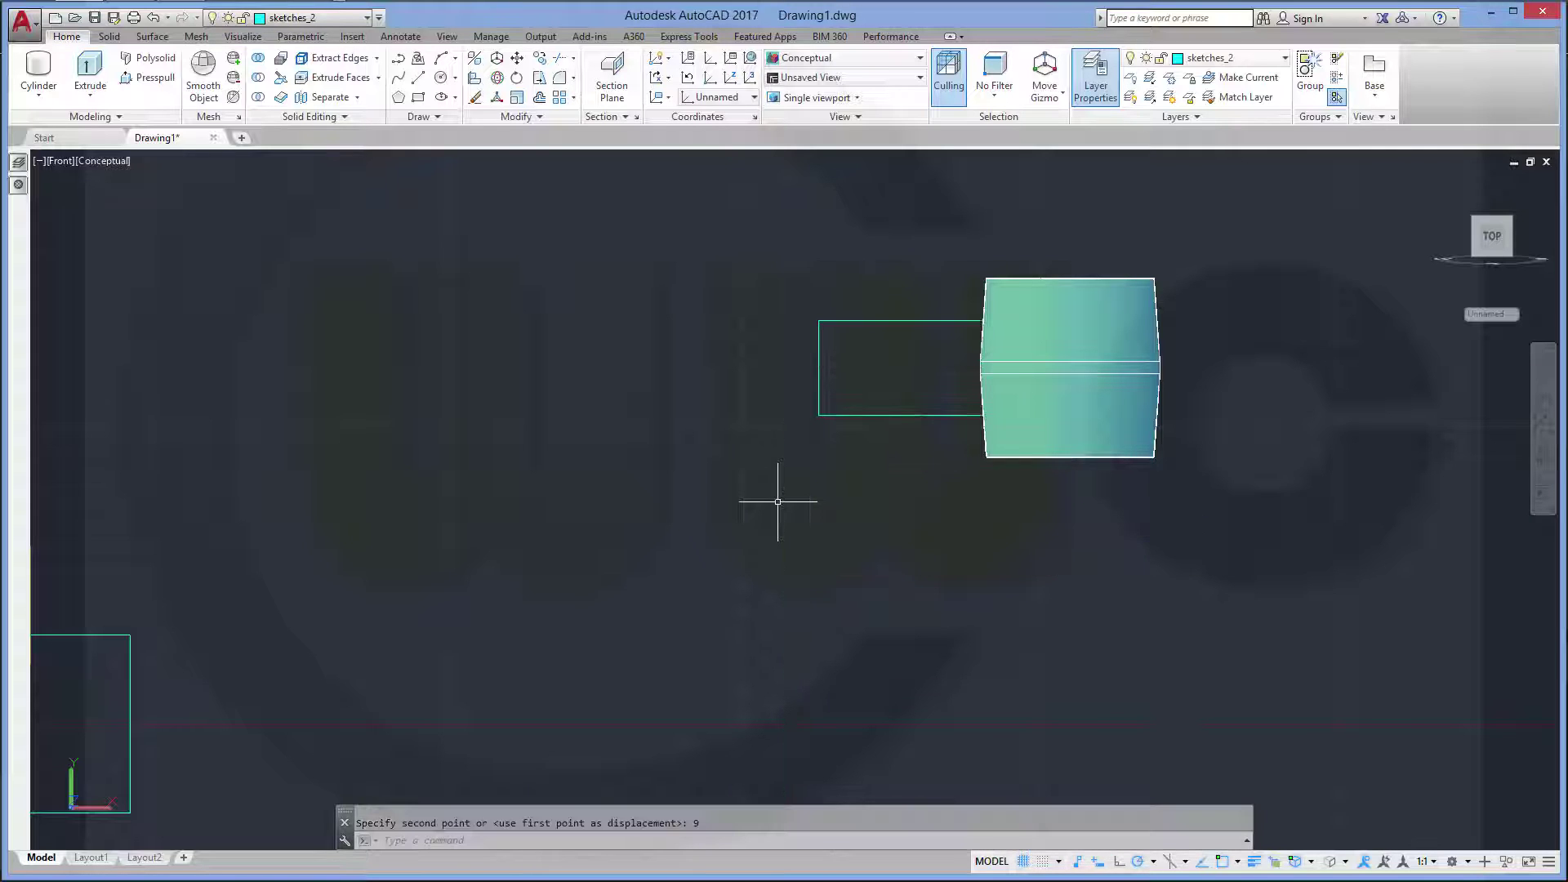
pyautogui.scroll(2, 763, 361)
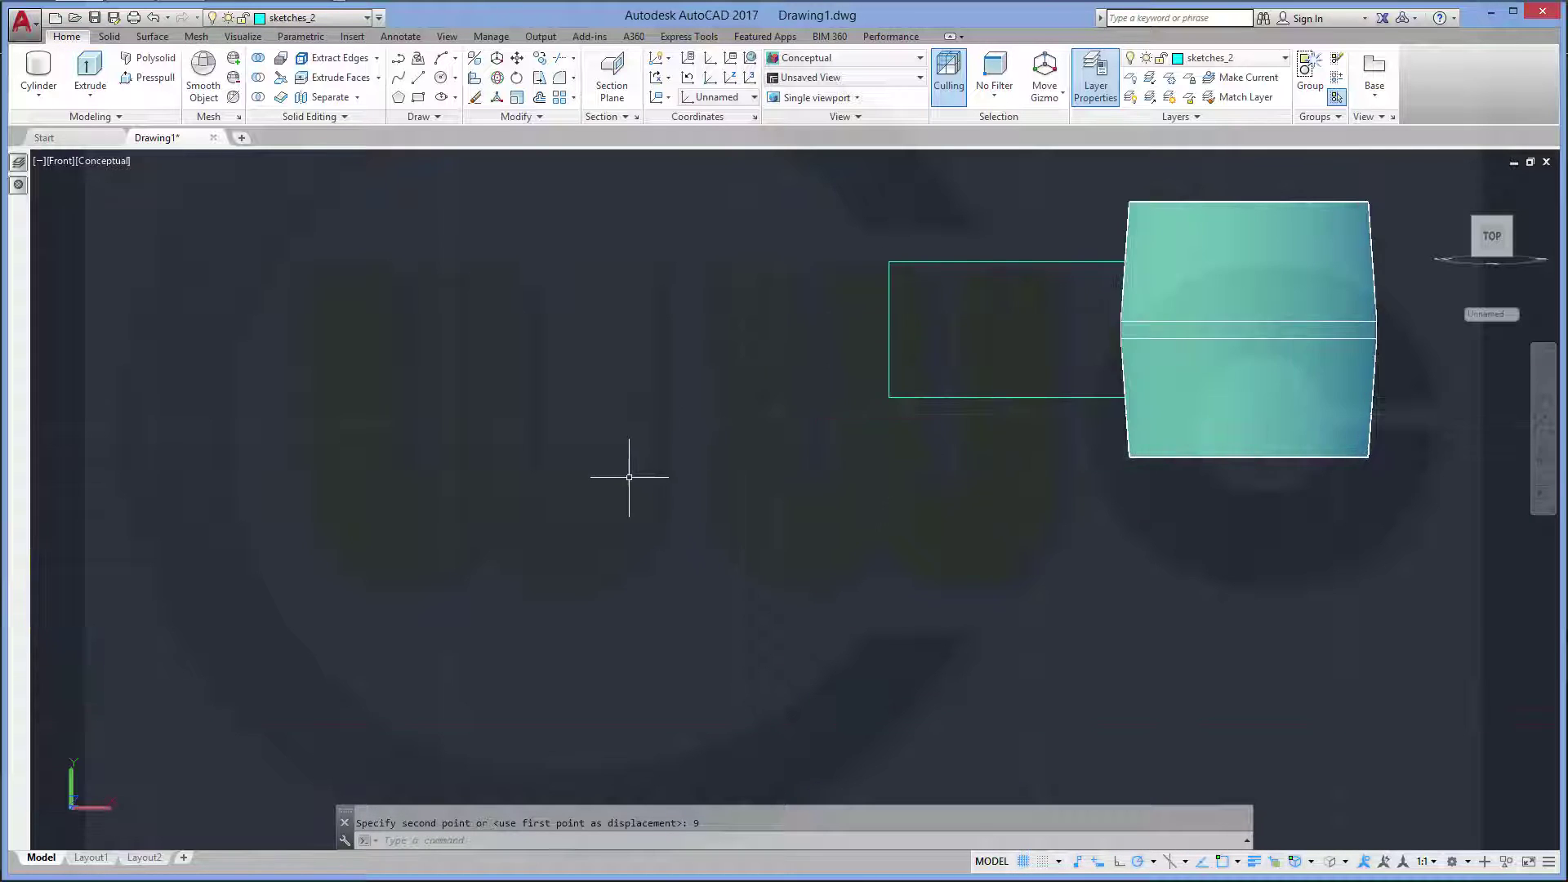
pyautogui.scroll(-4, 631, 473)
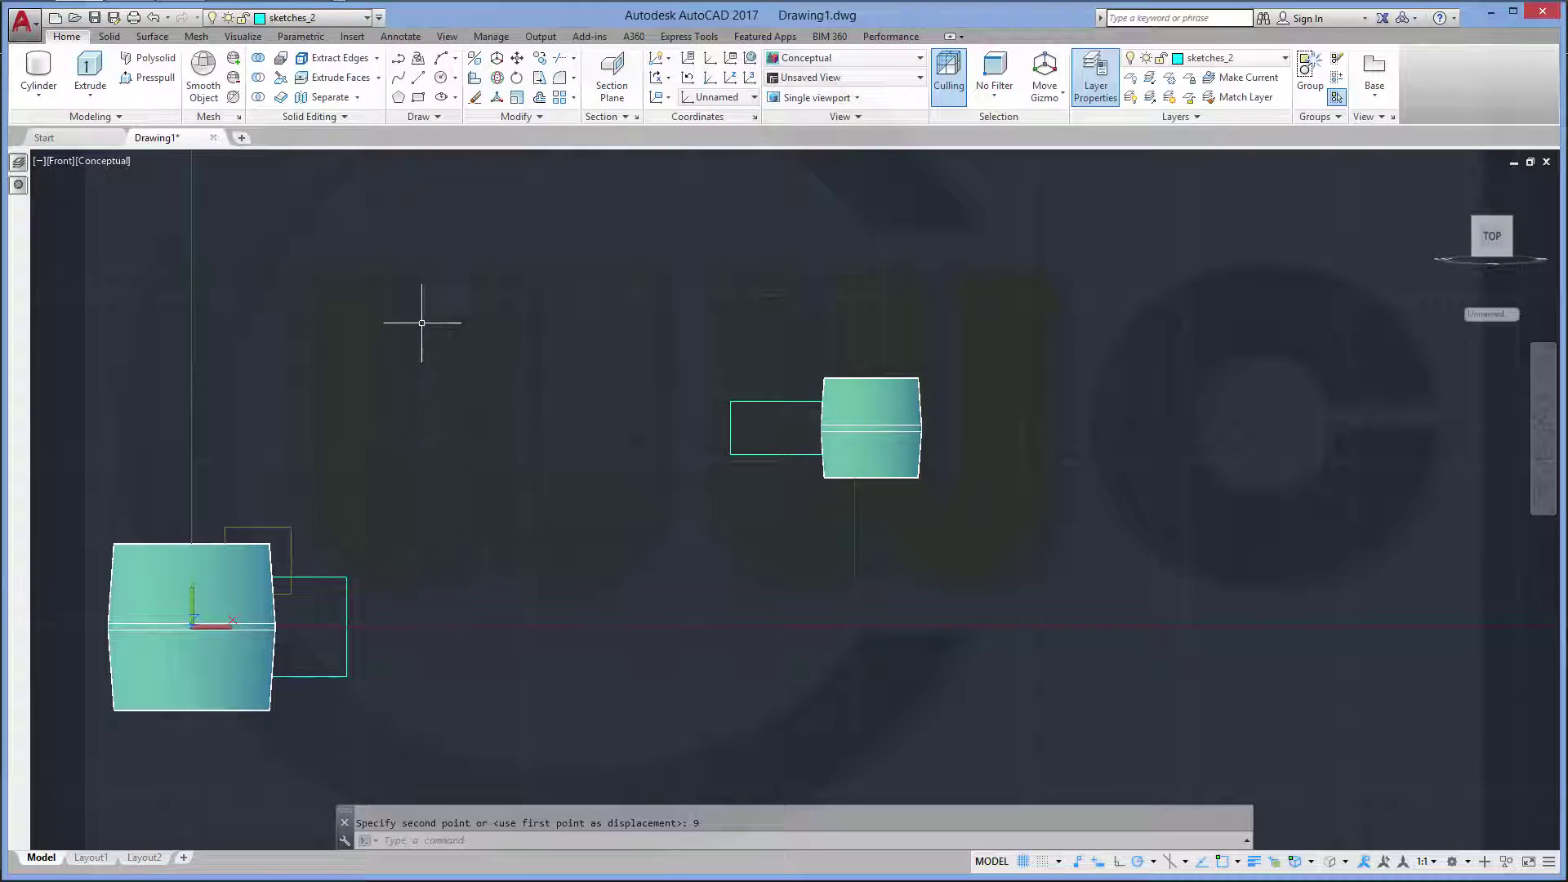
# Connect the upper corners and lower corners of the two rectangles with slanted lines
pyautogui.click(418, 78)
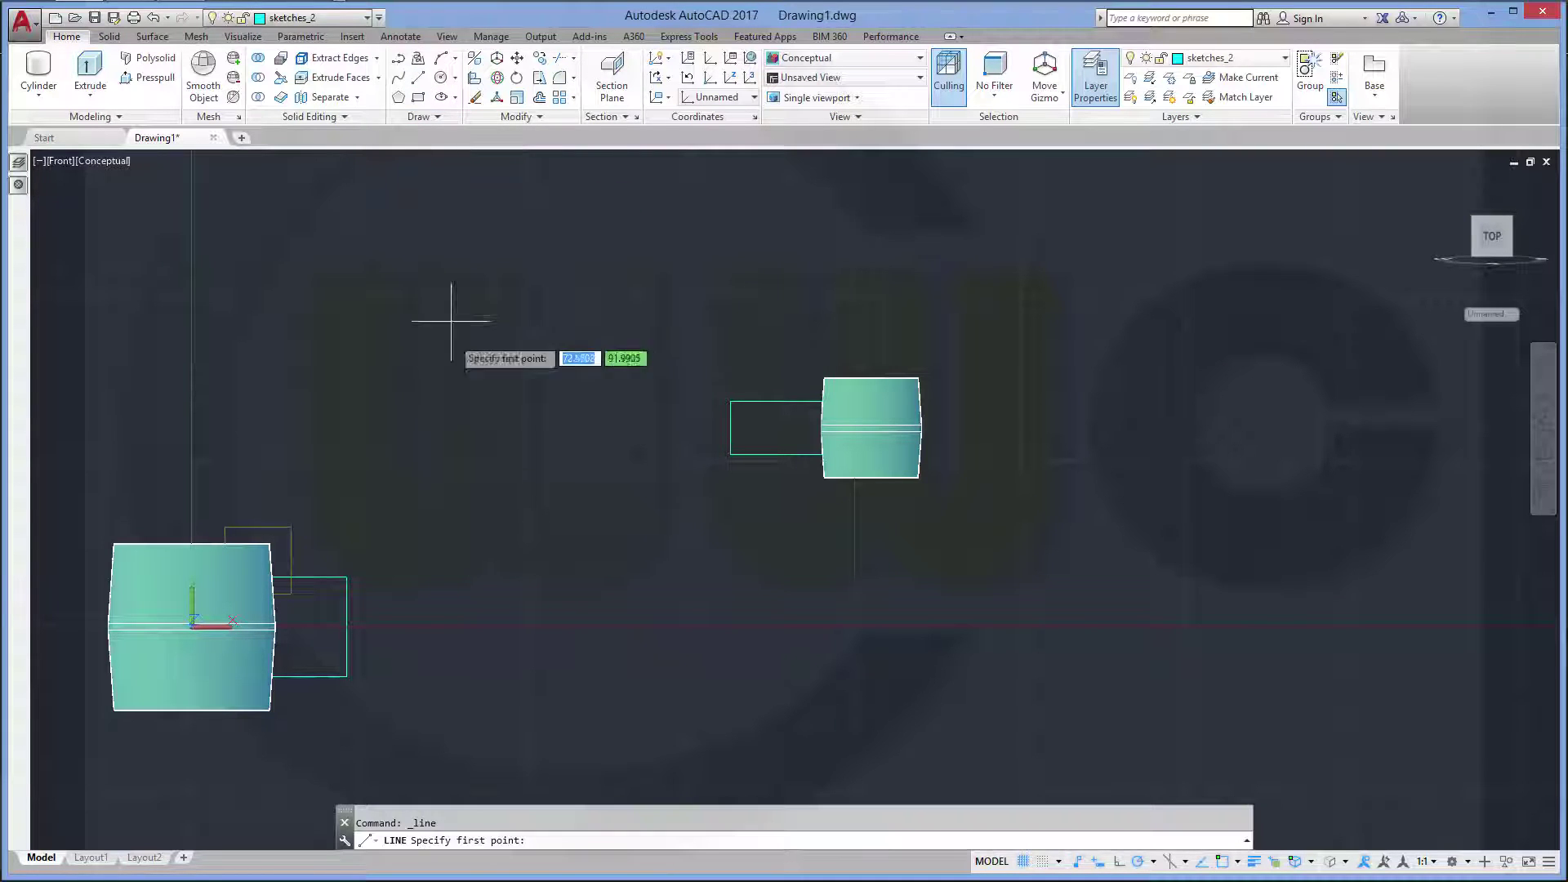
pyautogui.click(347, 576)
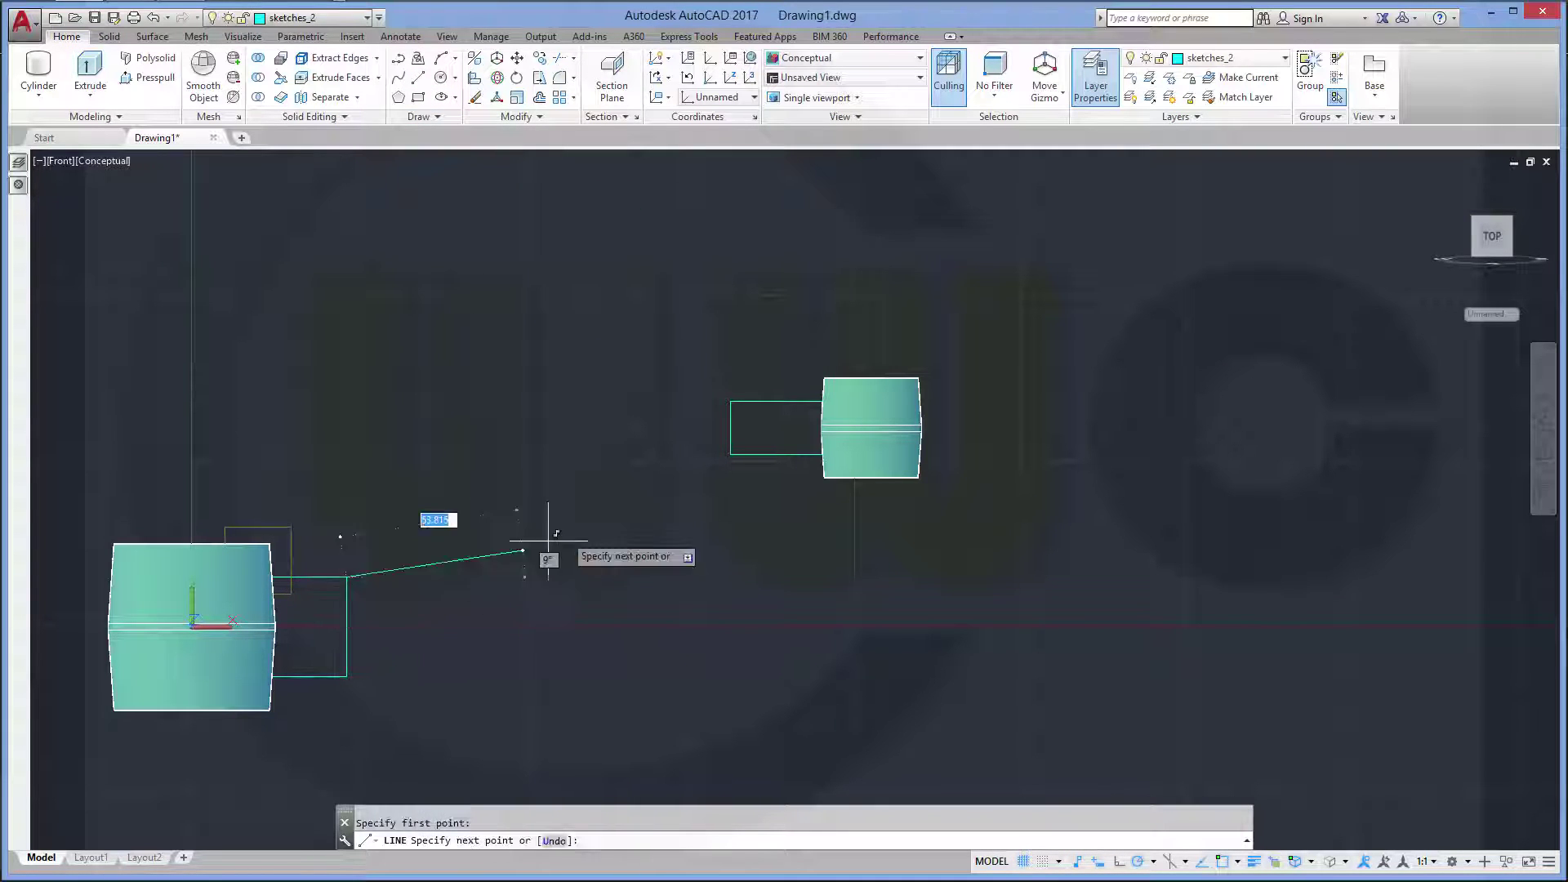
pyautogui.click(730, 401)
pyautogui.press('Return')
pyautogui.press('Return')
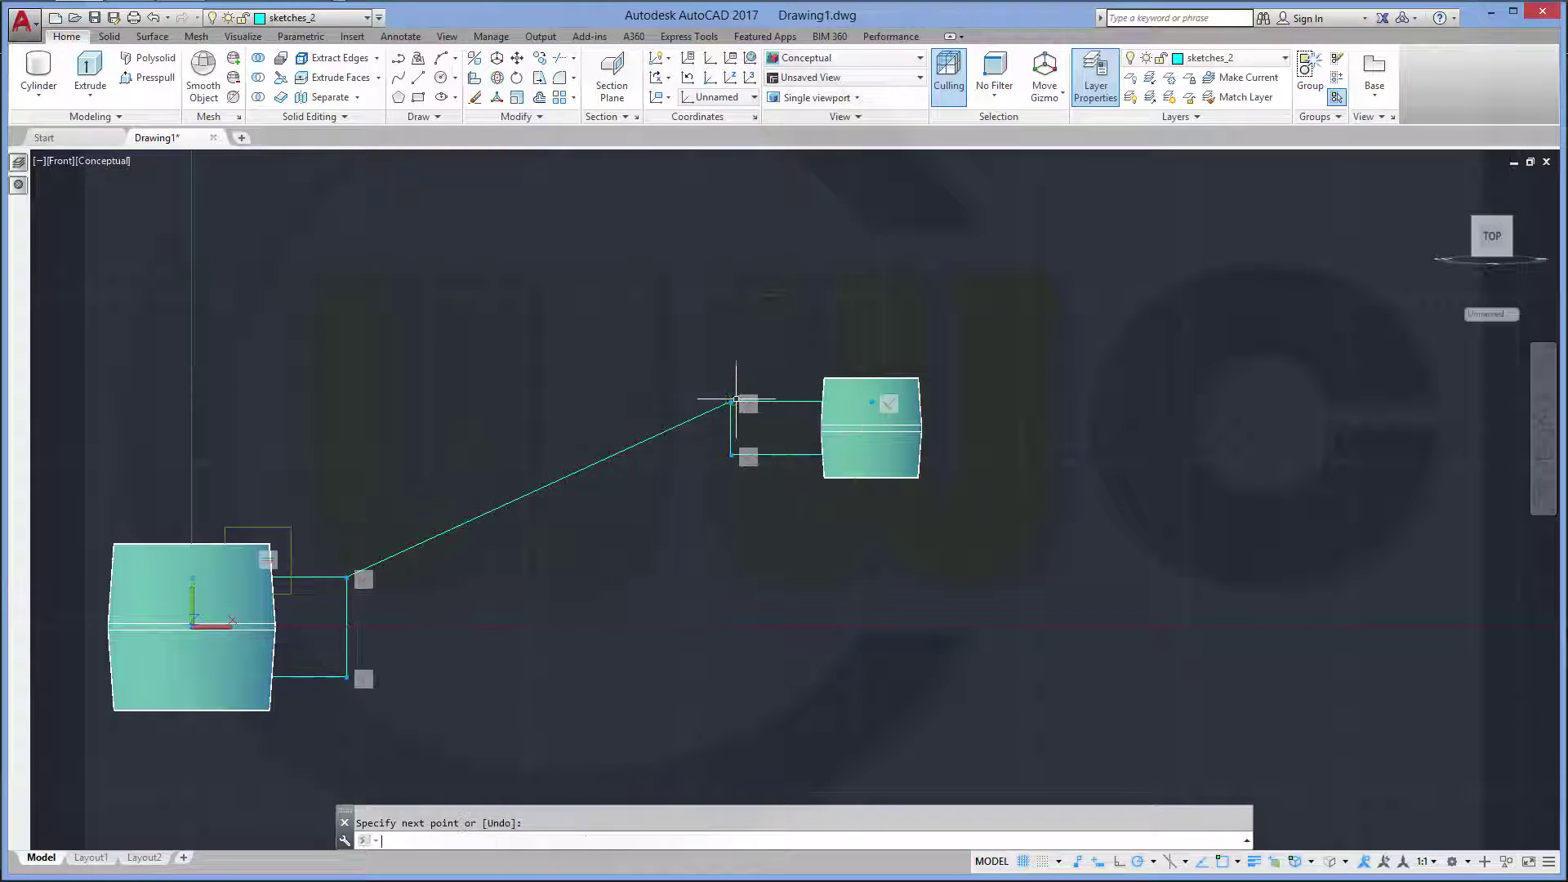
pyautogui.click(731, 455)
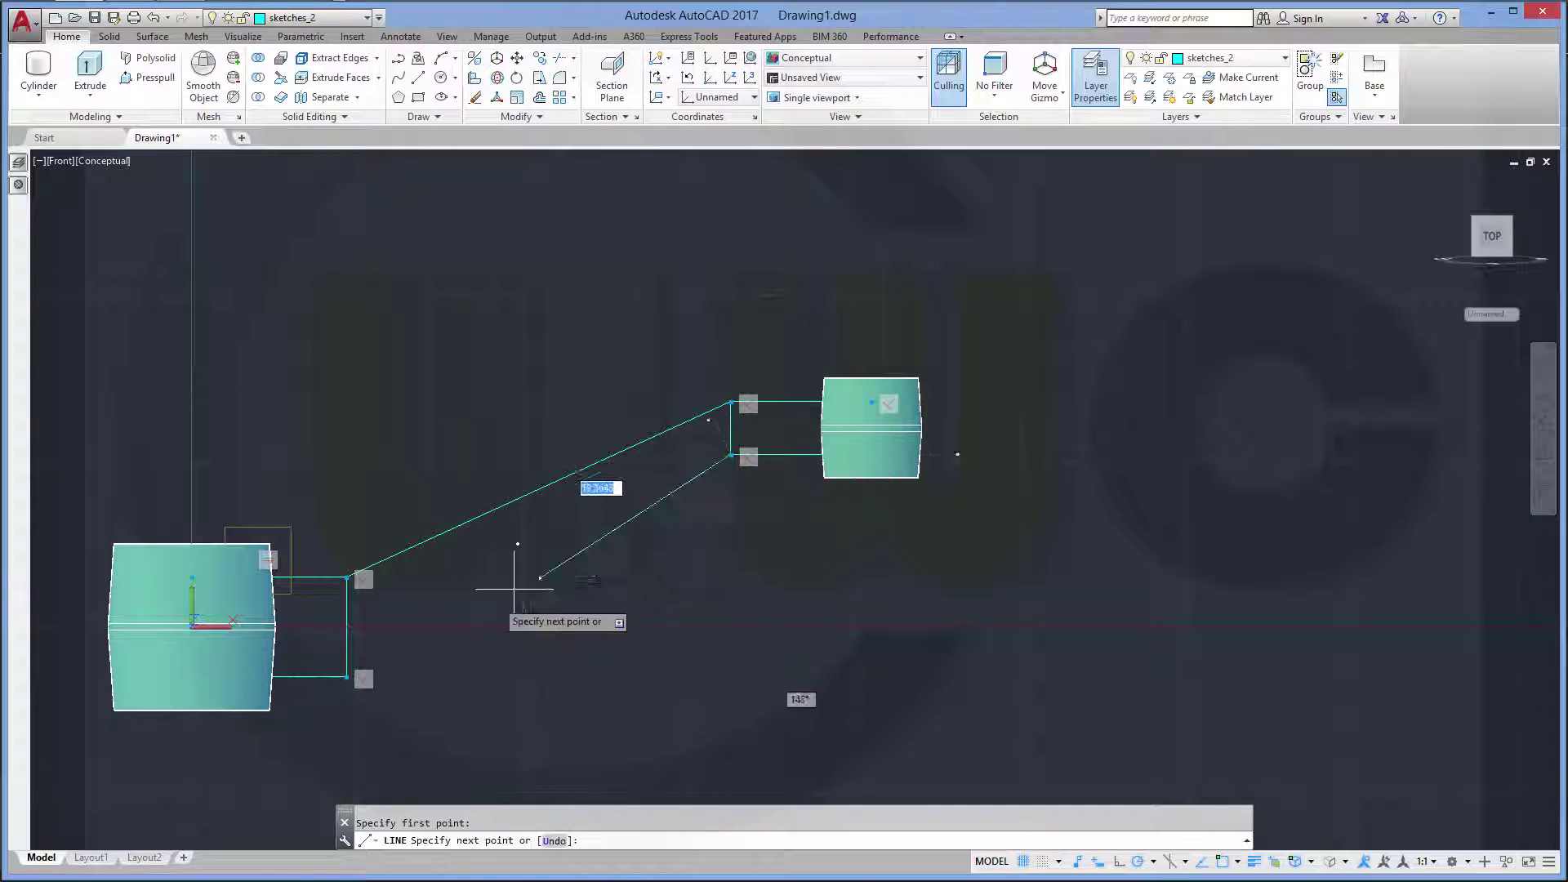
pyautogui.click(346, 677)
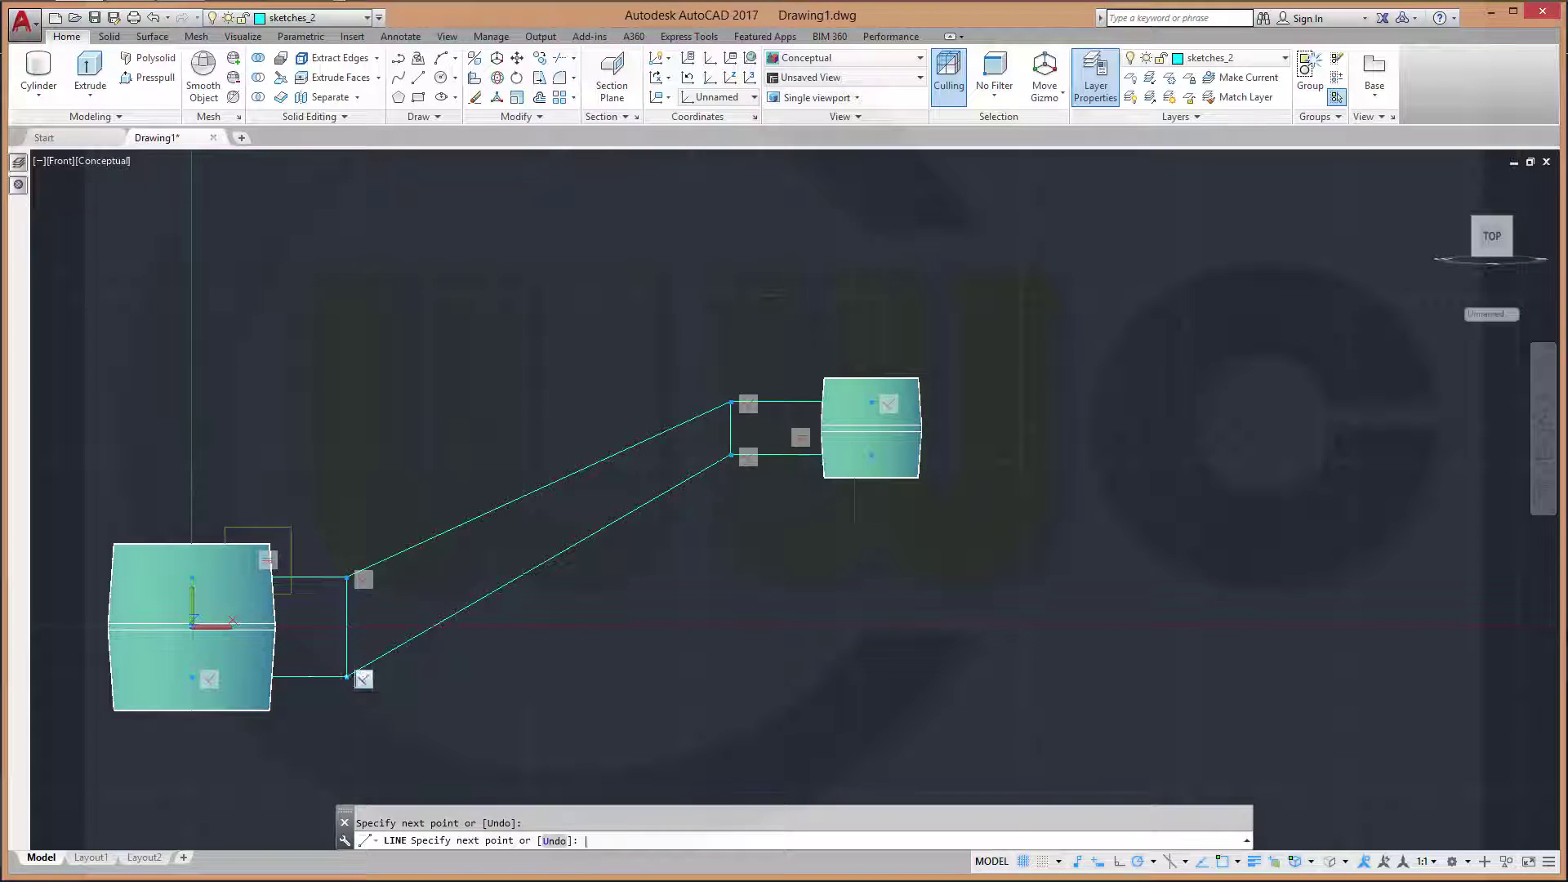
pyautogui.press('Return')
pyautogui.press('Escape')
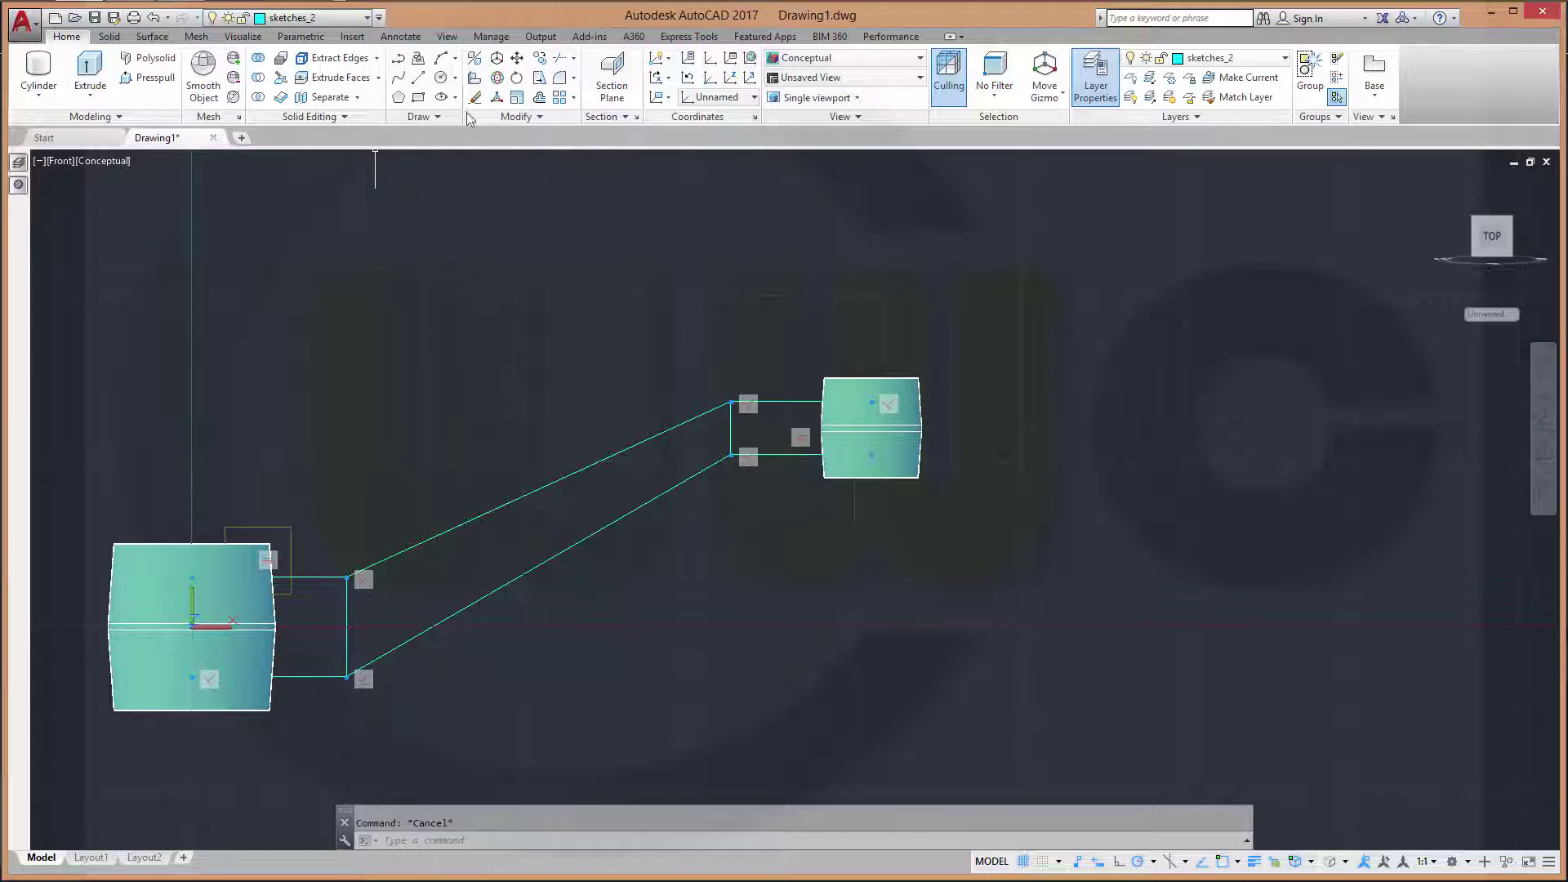
# Hide all constraint markers and open the layer list
pyautogui.click(300, 37)
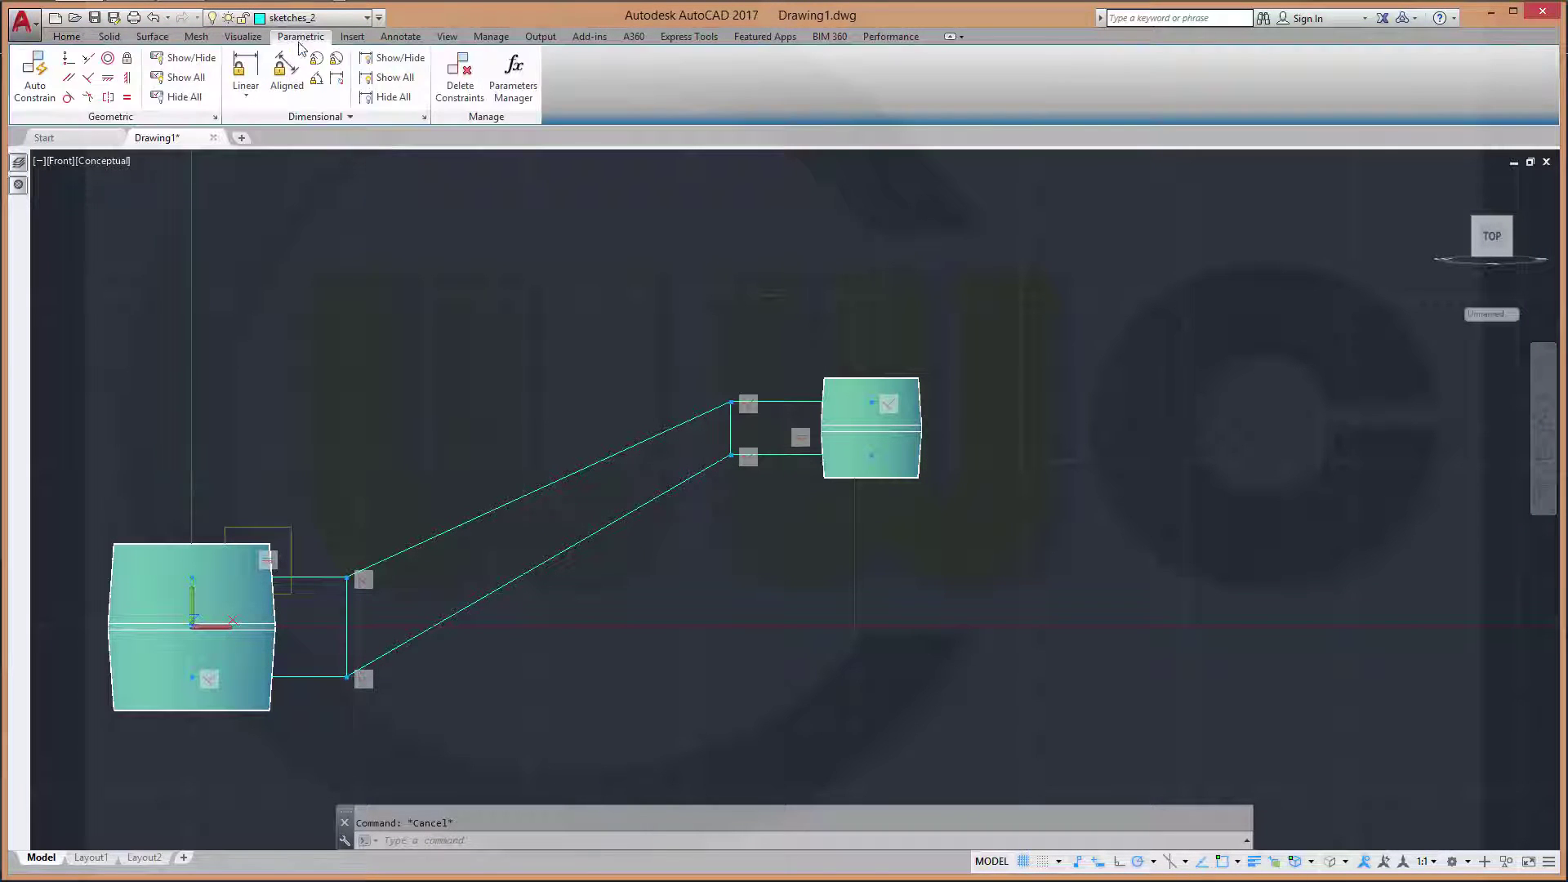
pyautogui.click(180, 98)
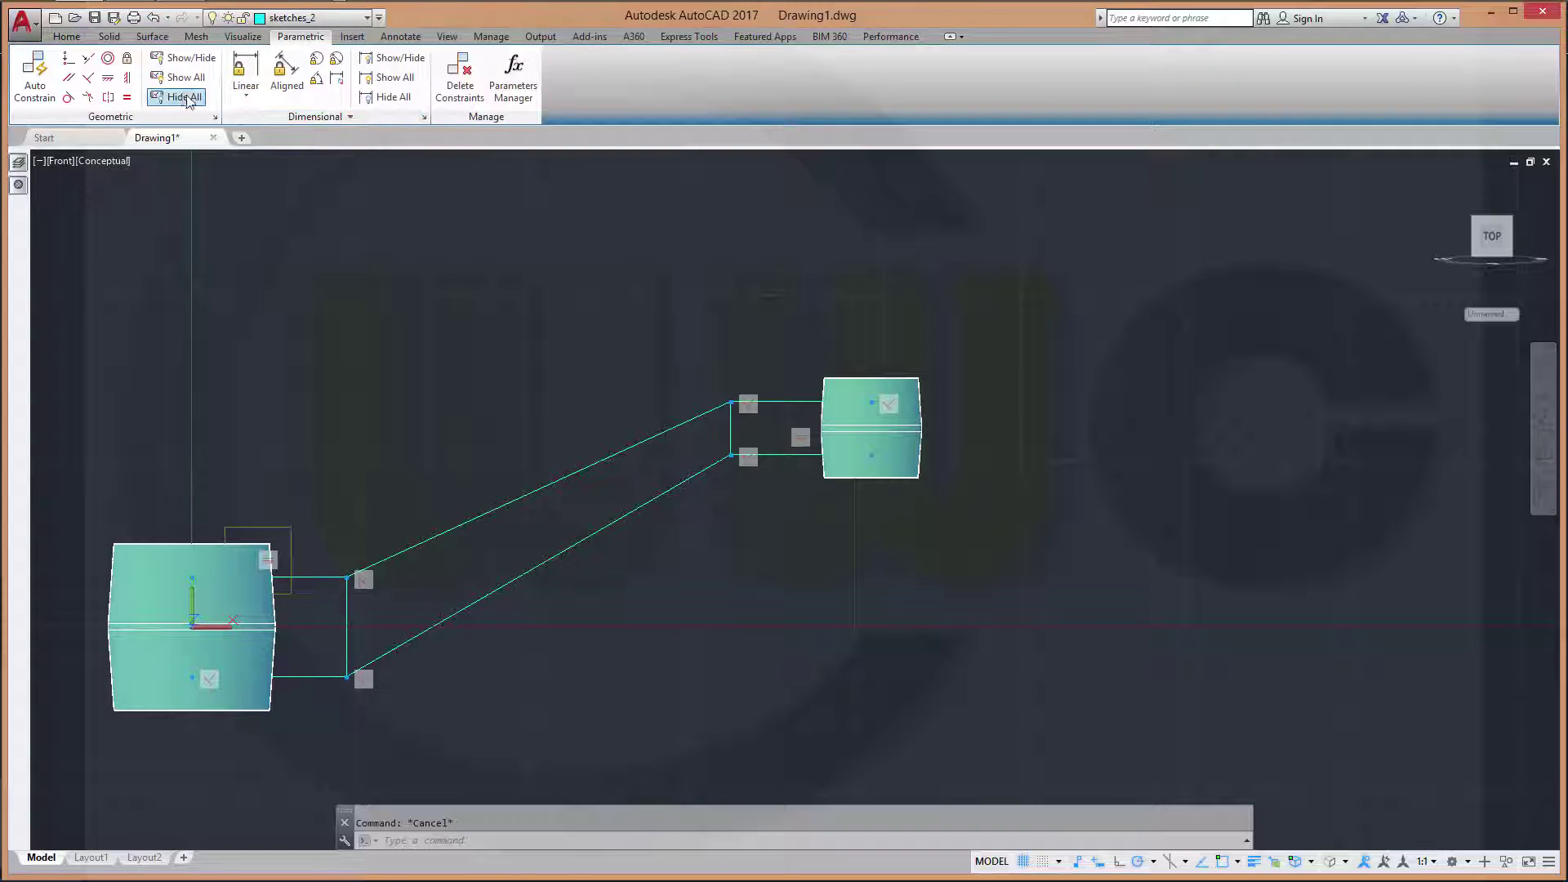
pyautogui.click(367, 17)
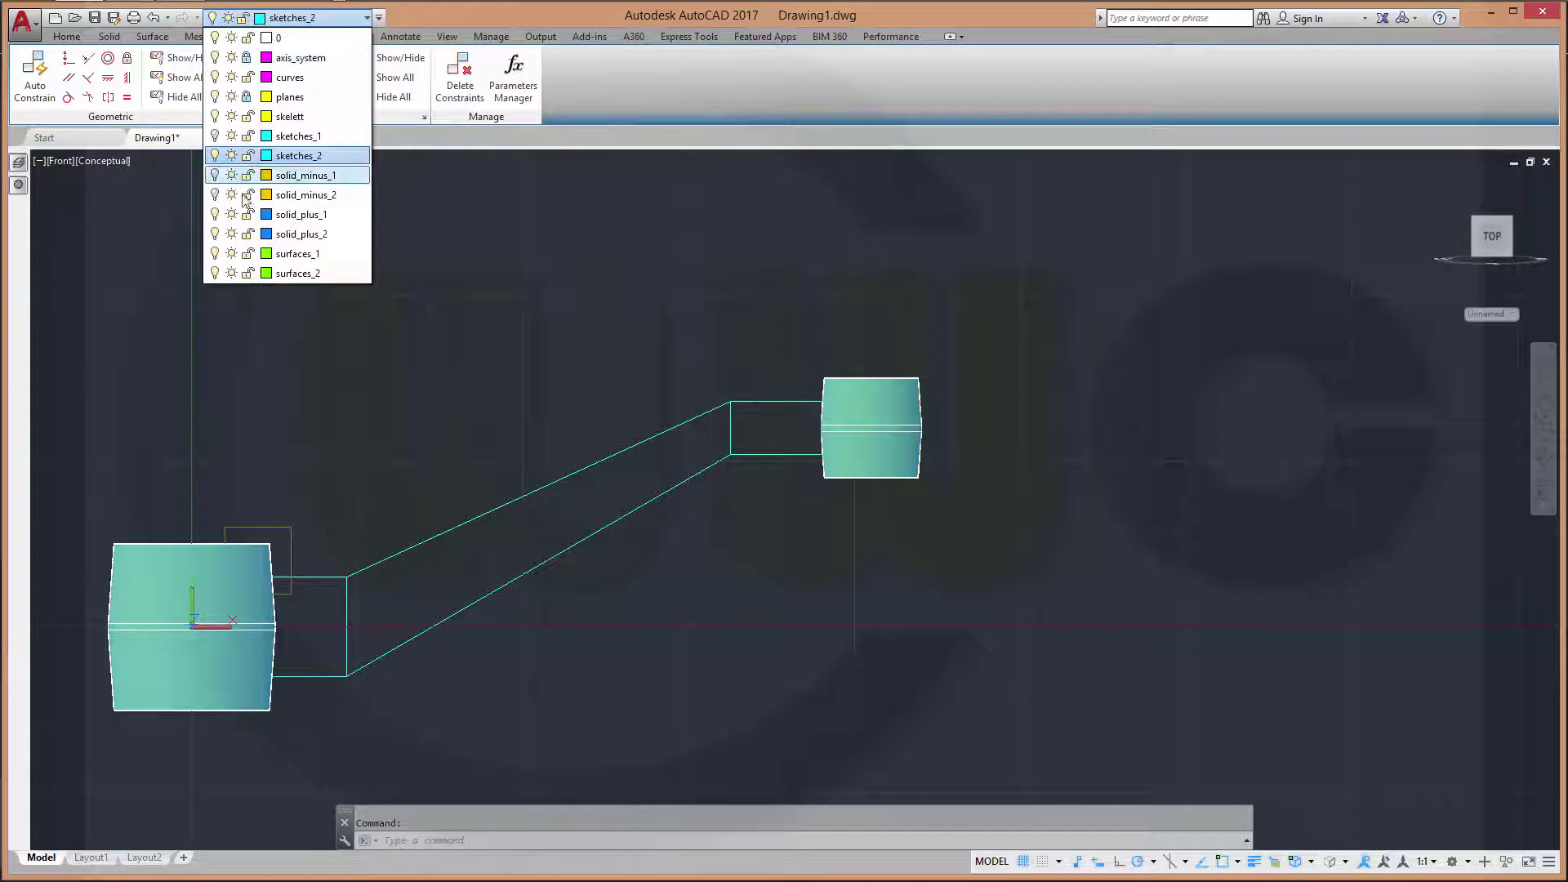
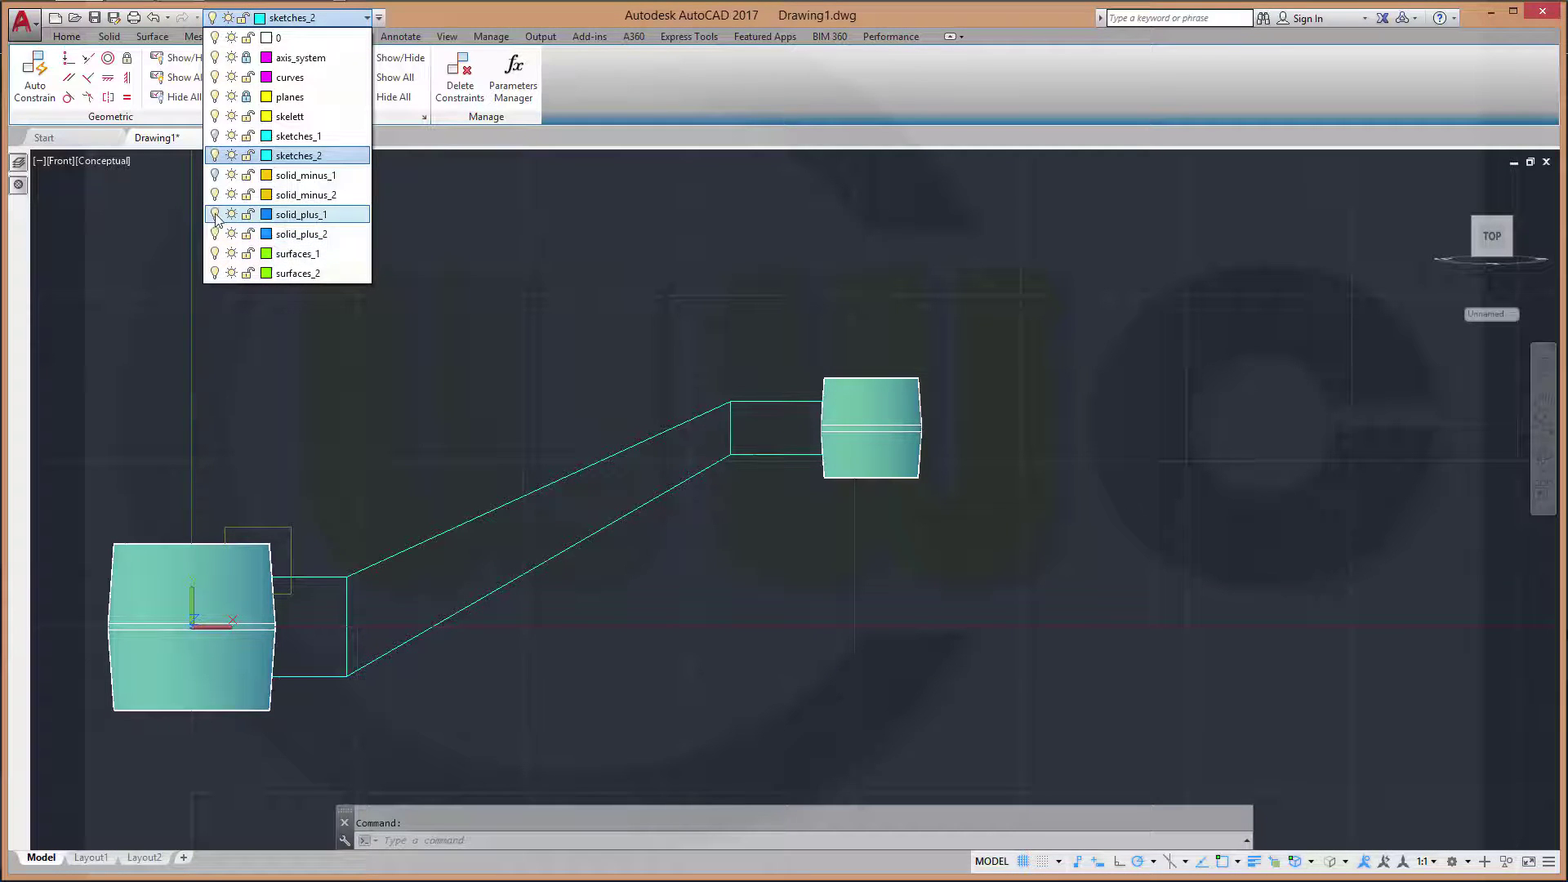
# Turn off the solid_plus_1 layer and centre the cyan arm sketch outline in the view
pyautogui.click(215, 215)
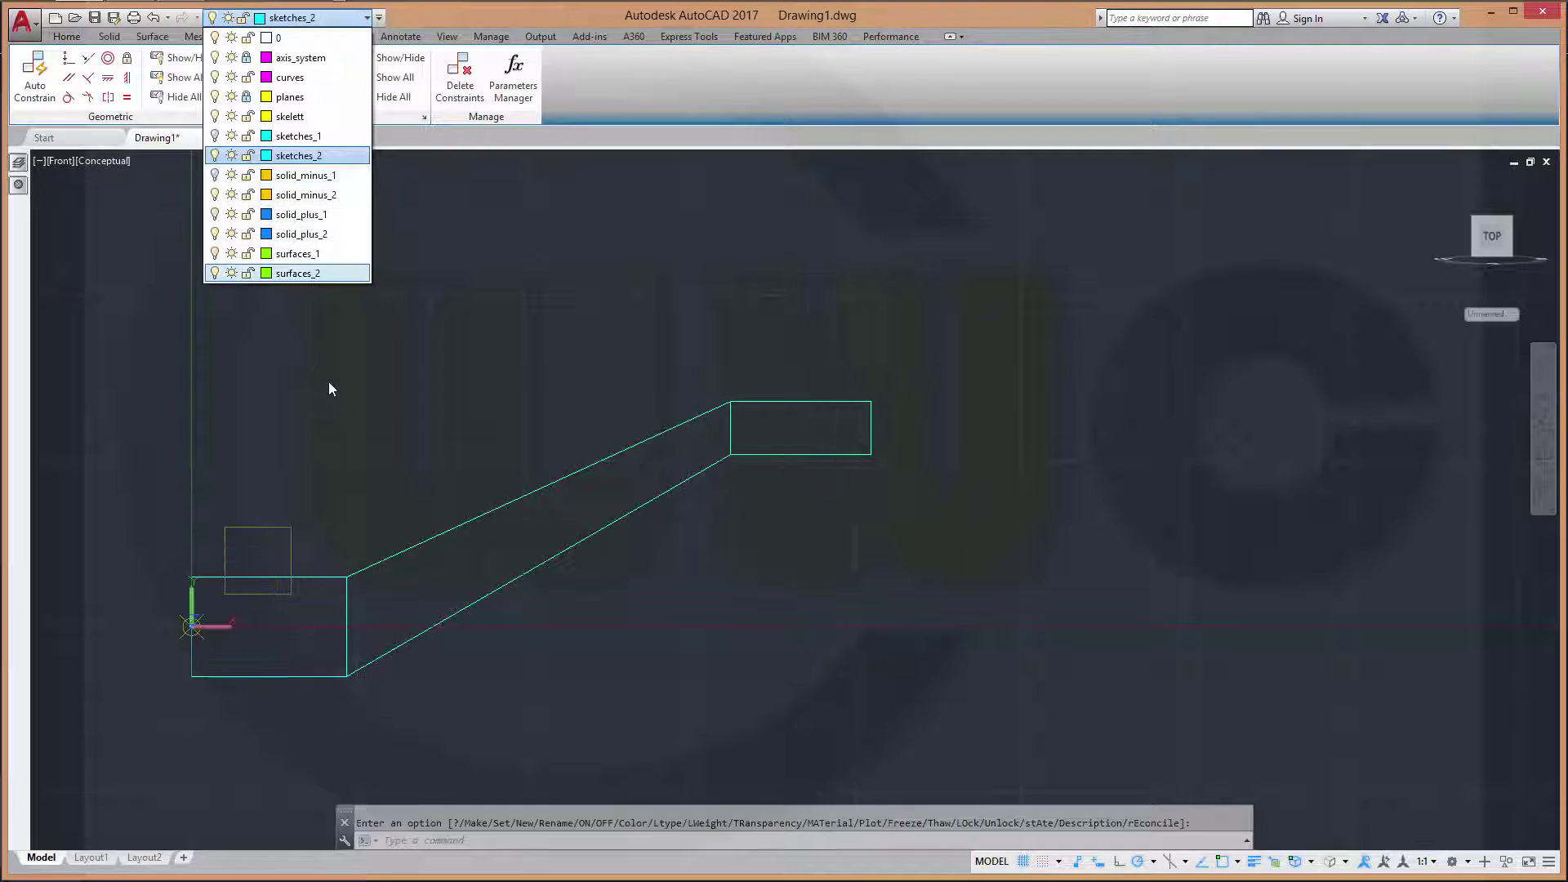
pyautogui.scroll(2, 473, 465)
pyautogui.moveTo(473, 466)
pyautogui.mouseDown(button='middle')
pyautogui.moveTo(812, 392)
pyautogui.moveTo(783, 336)
pyautogui.mouseUp(button='middle')
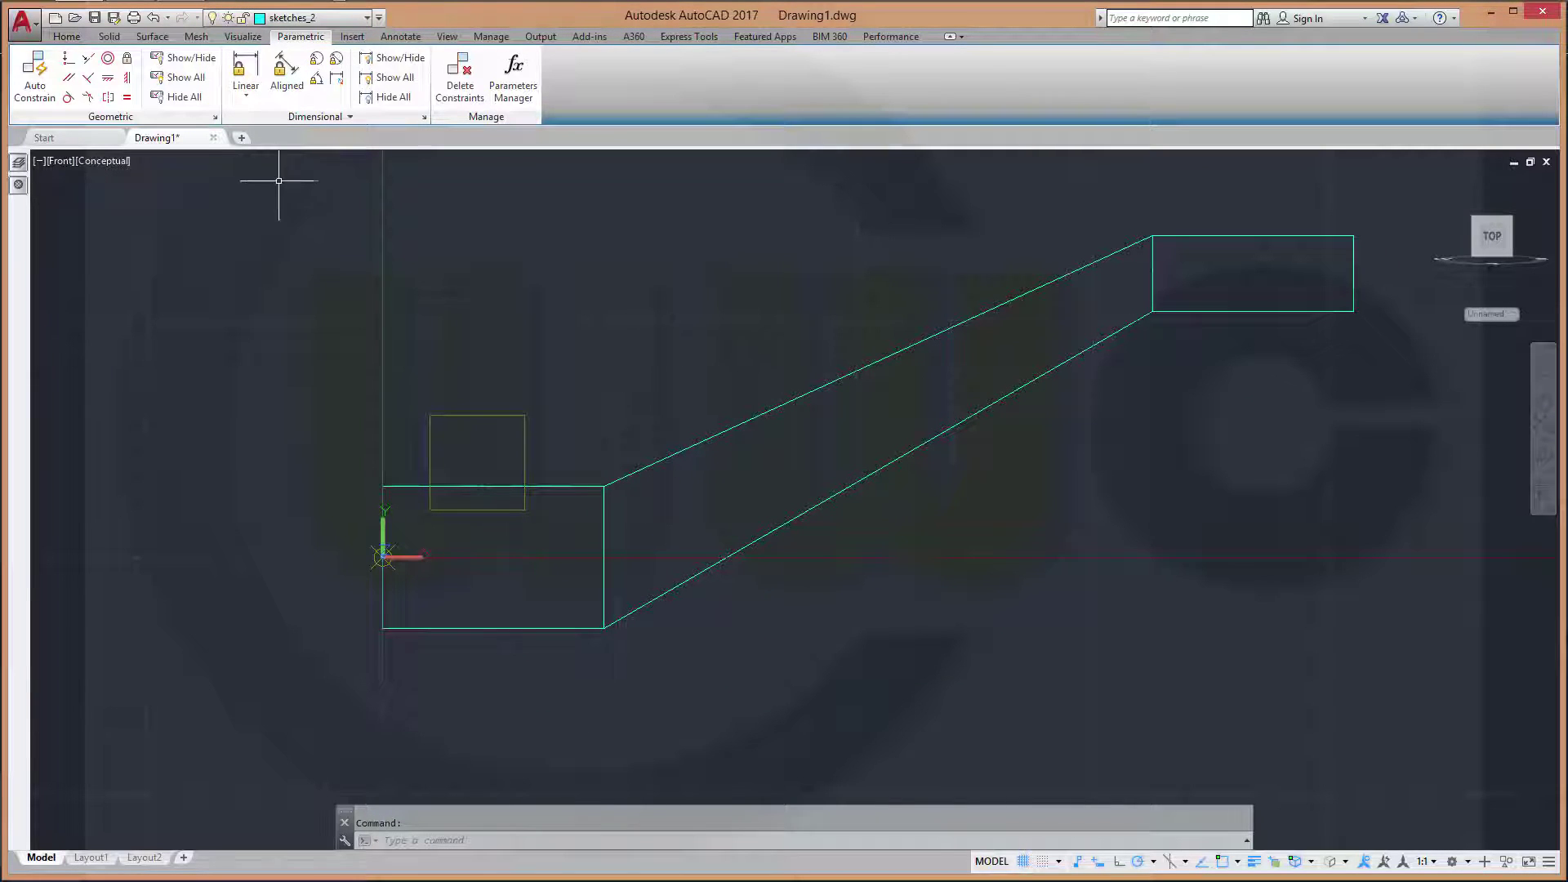
# Draw a line through the end-edge midpoints of both rectangles, joined by a diagonal, using Midpoint snaps
pyautogui.write('l')
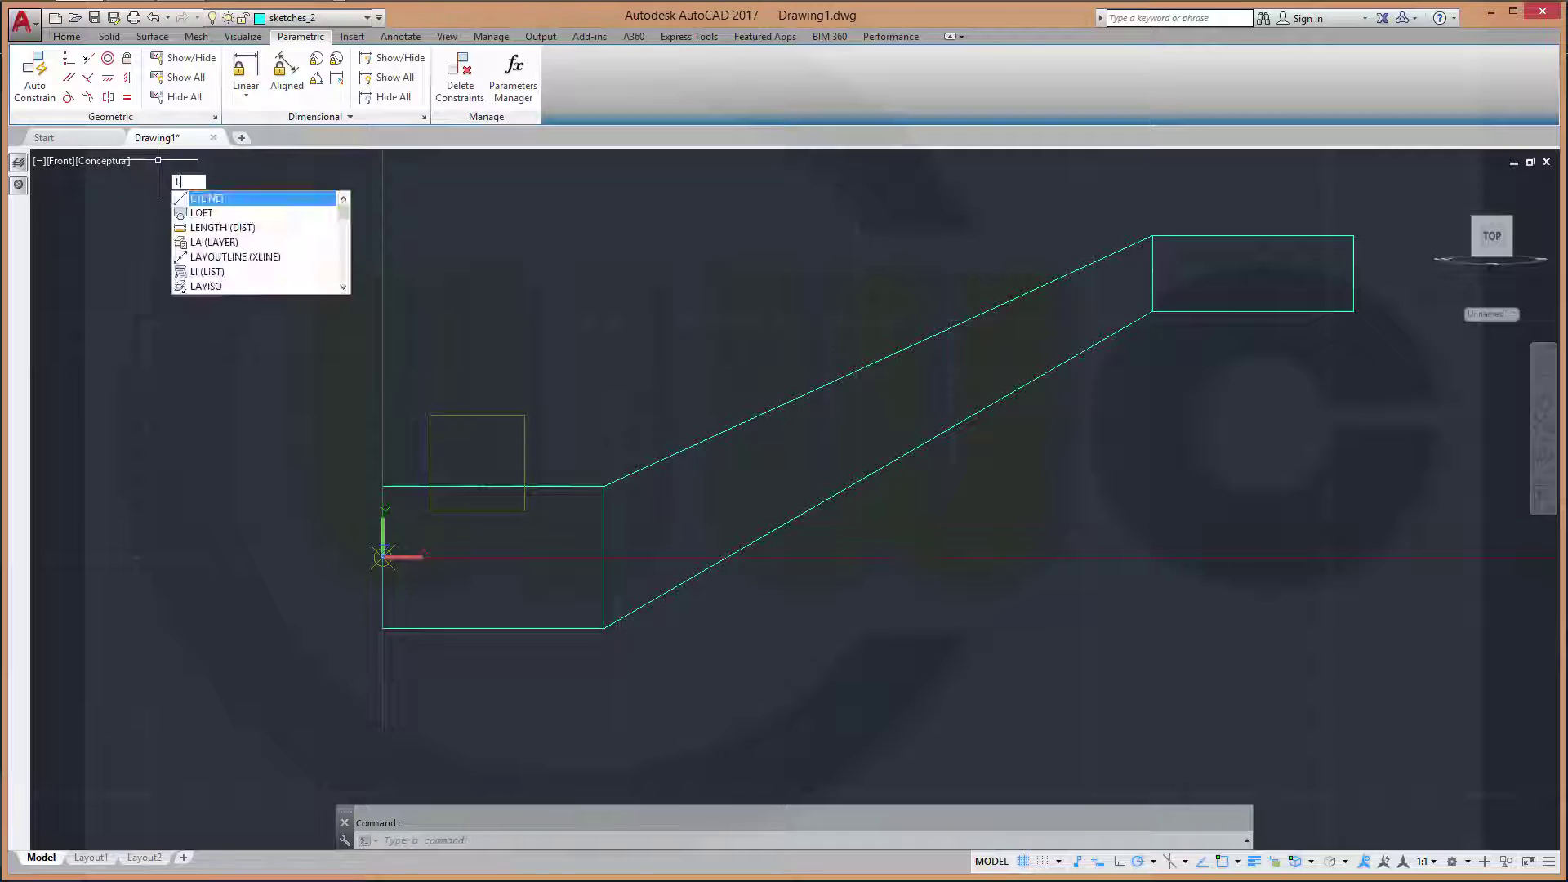
pyautogui.press('Return')
pyautogui.keyDown('shift'); pyautogui.rightClick(597, 276); pyautogui.keyUp('shift')
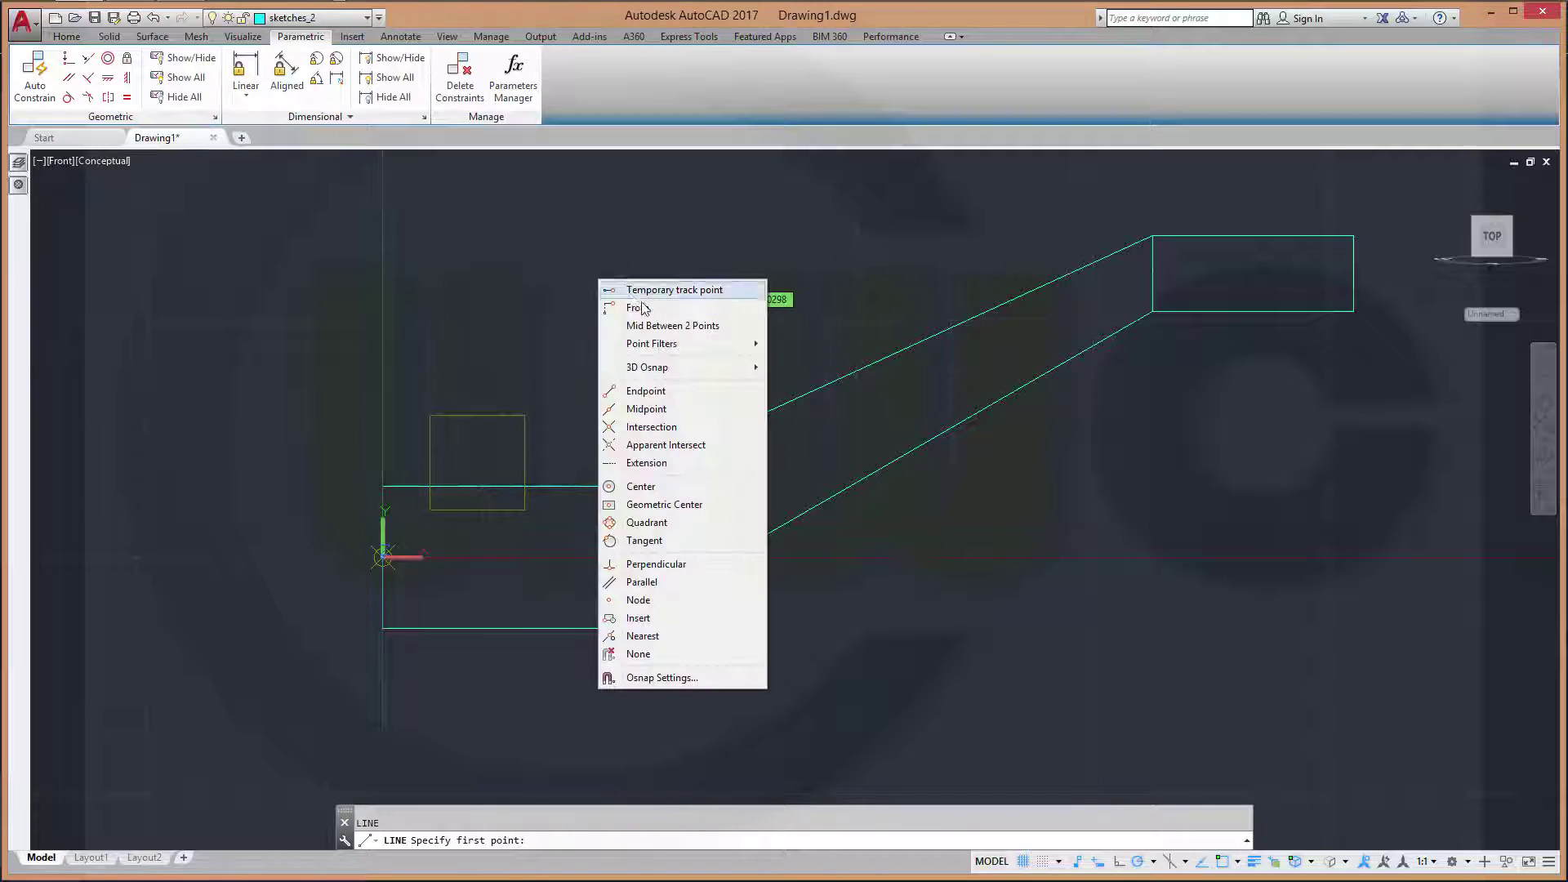
pyautogui.click(666, 410)
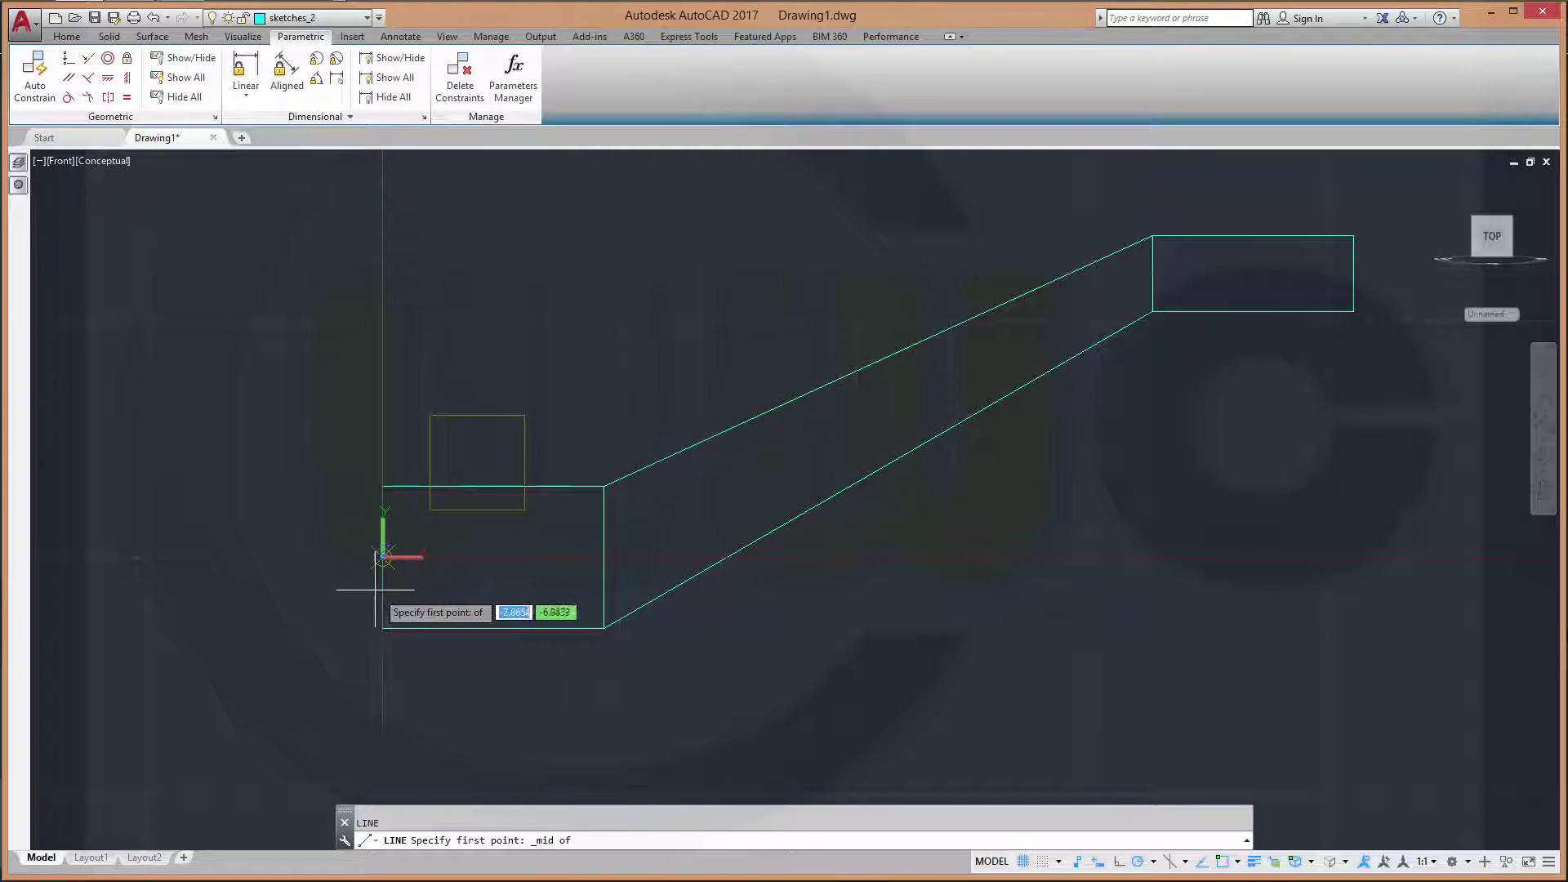
pyautogui.click(384, 572)
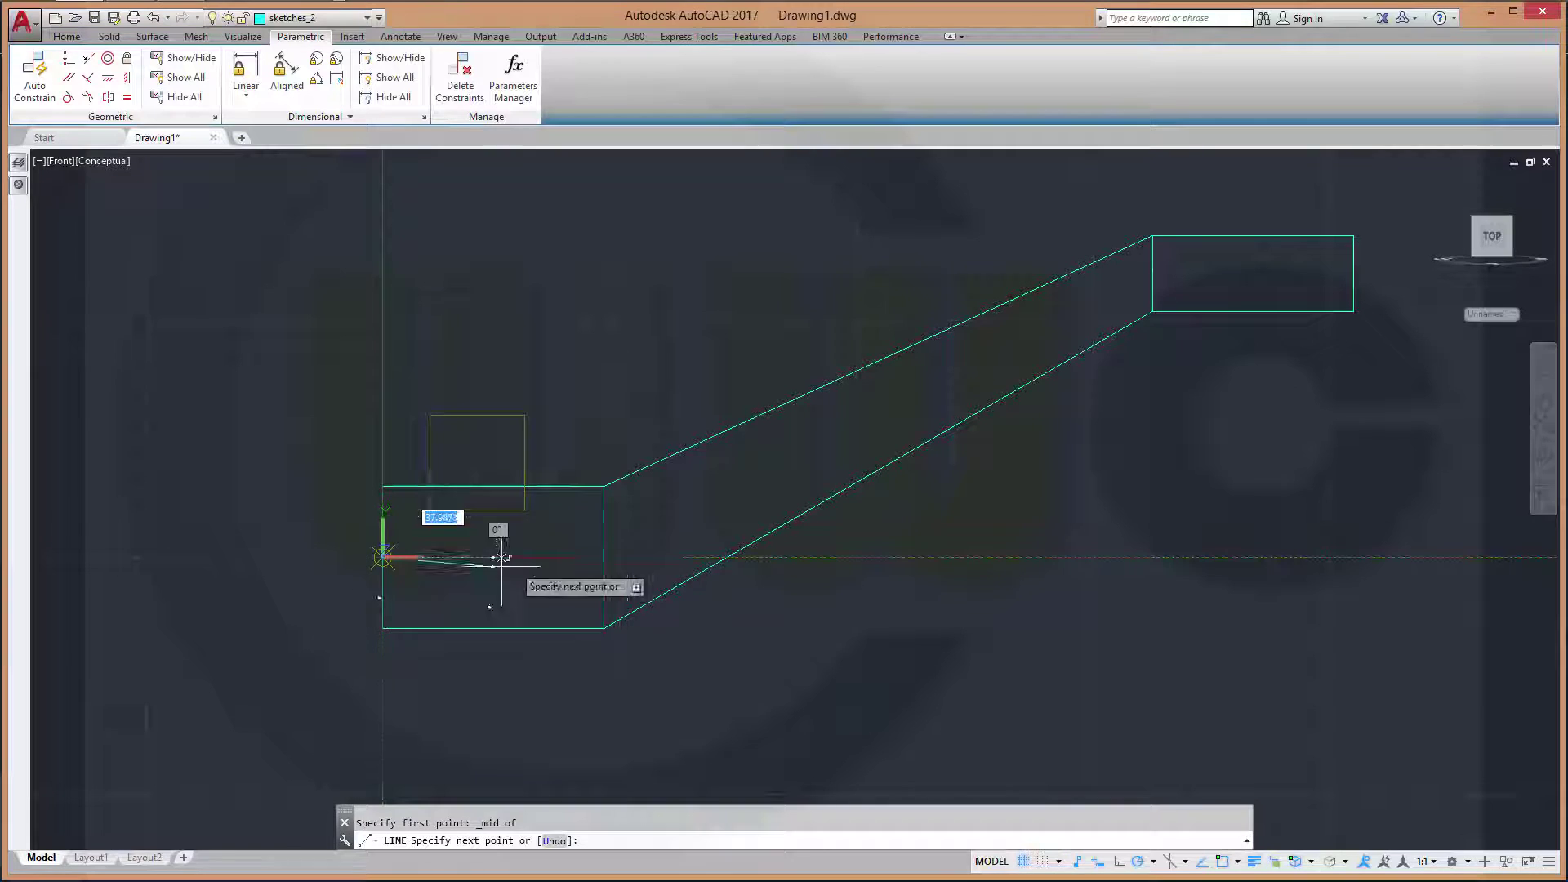
pyautogui.click(604, 557)
pyautogui.keyDown('shift'); pyautogui.rightClick(1142, 275); pyautogui.keyUp('shift')
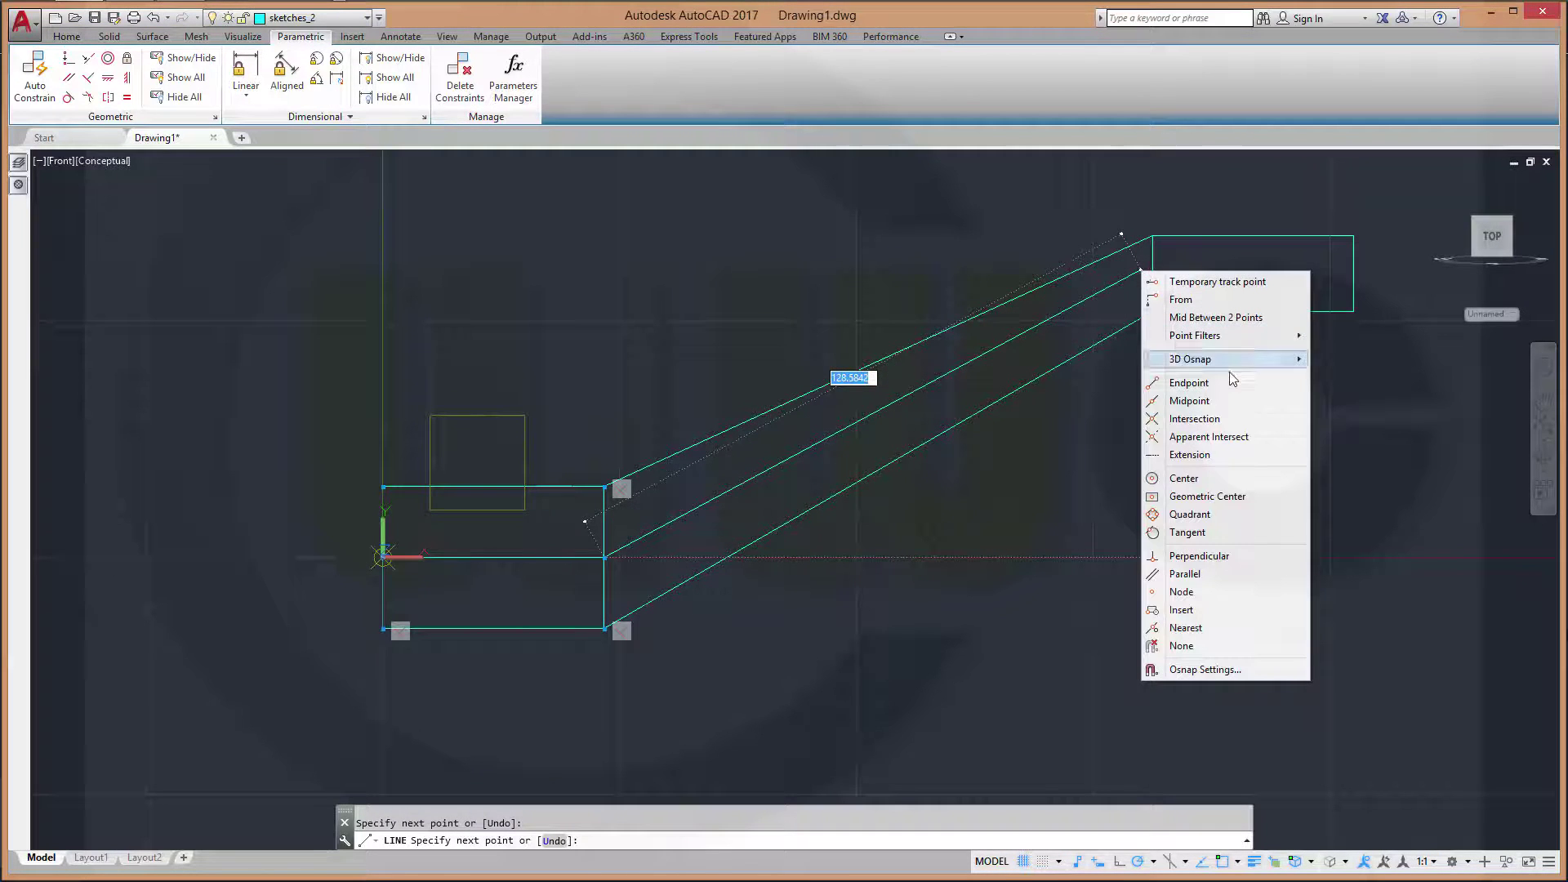
pyautogui.click(1189, 401)
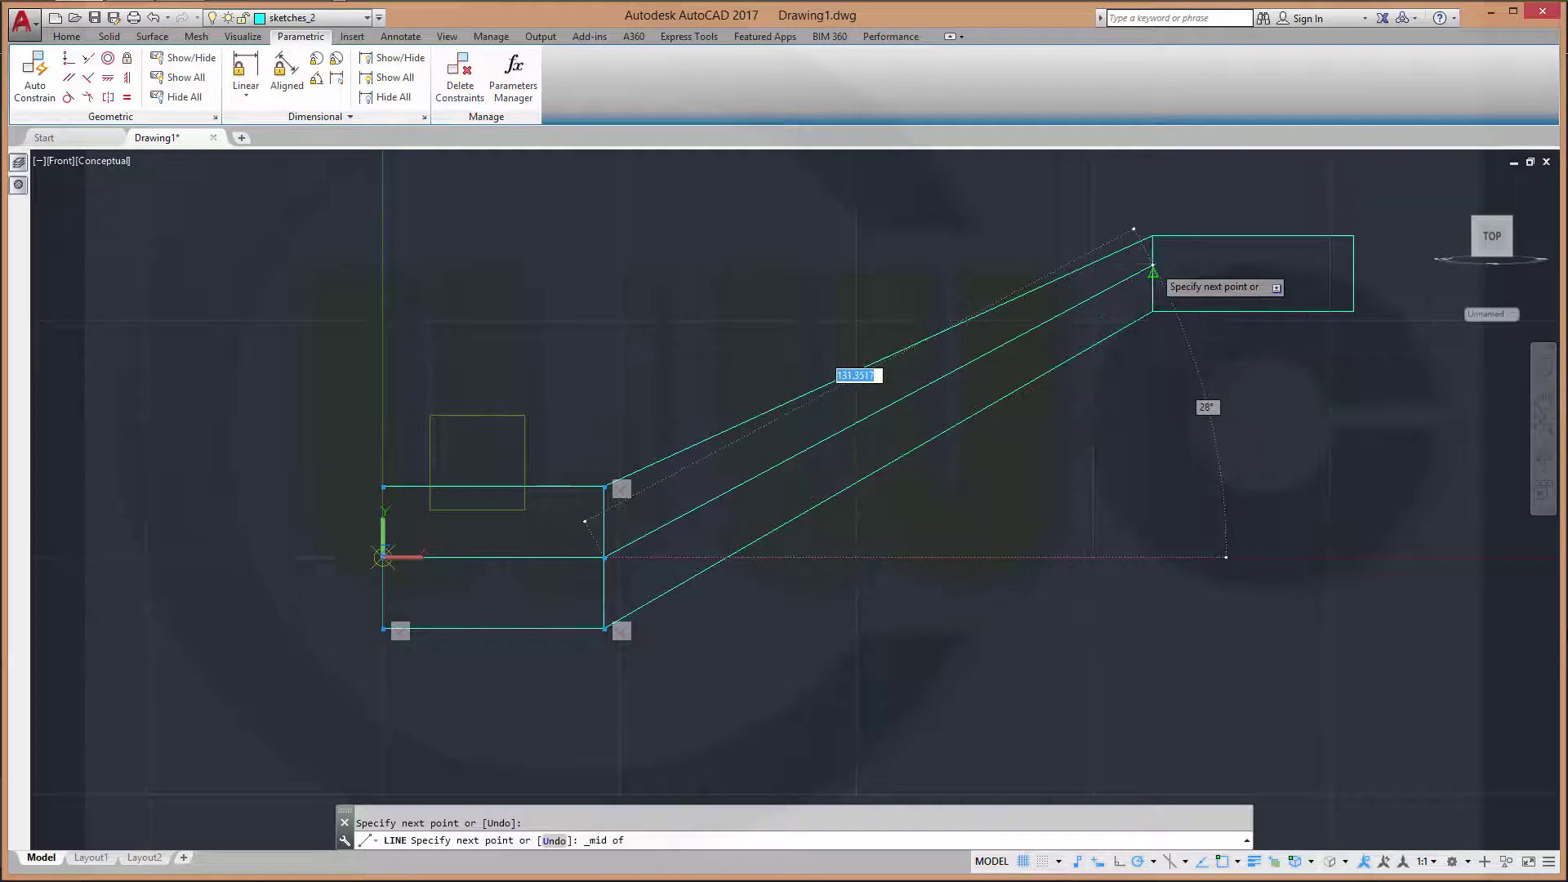
pyautogui.click(1152, 272)
pyautogui.click(1353, 273)
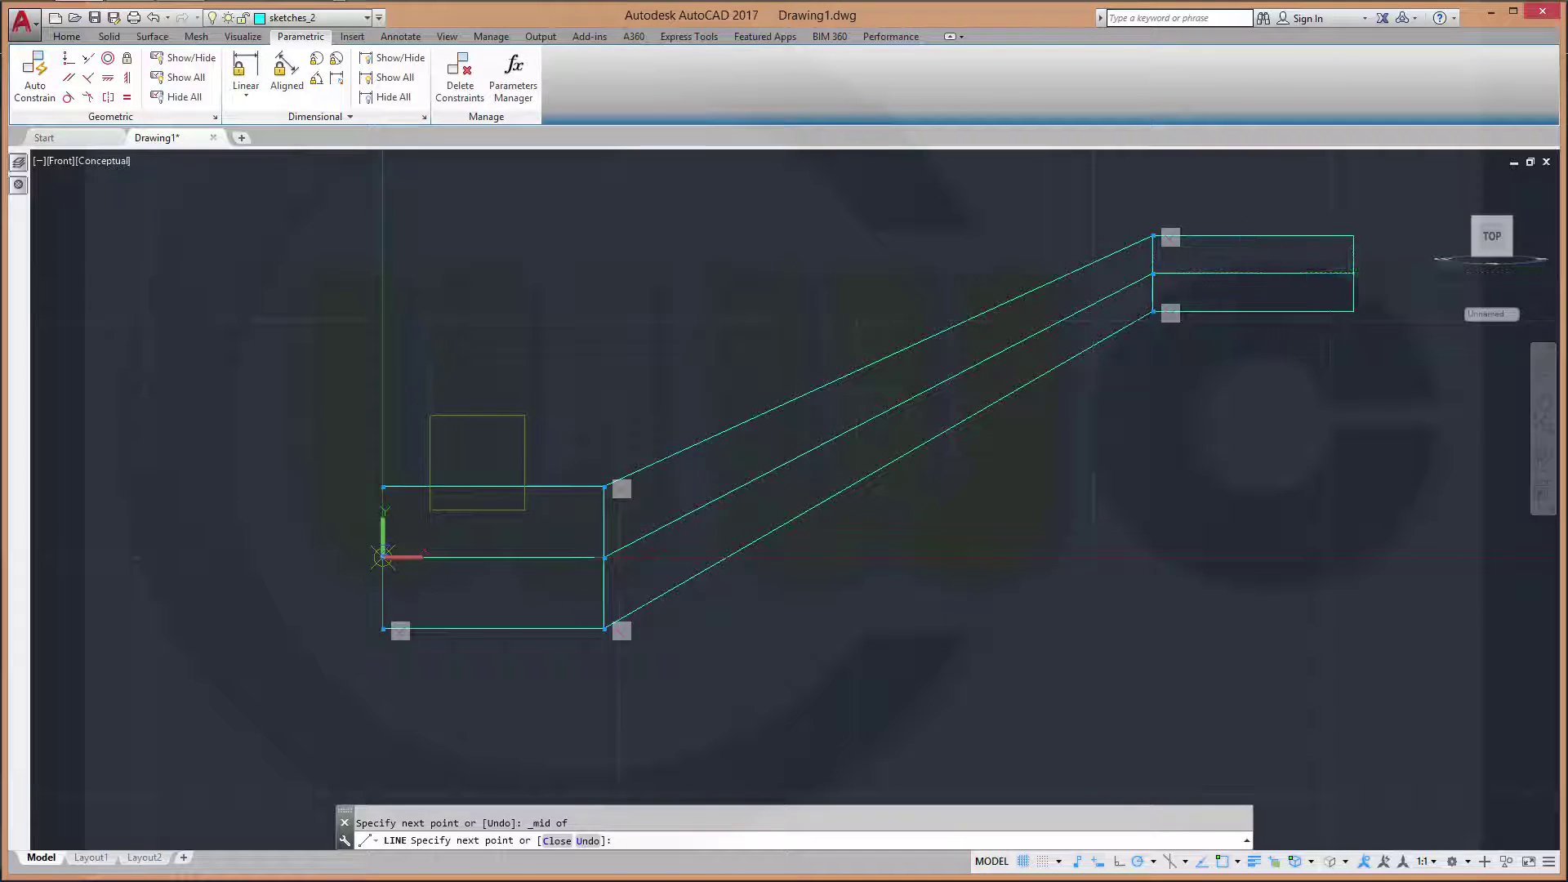
pyautogui.press('Escape')
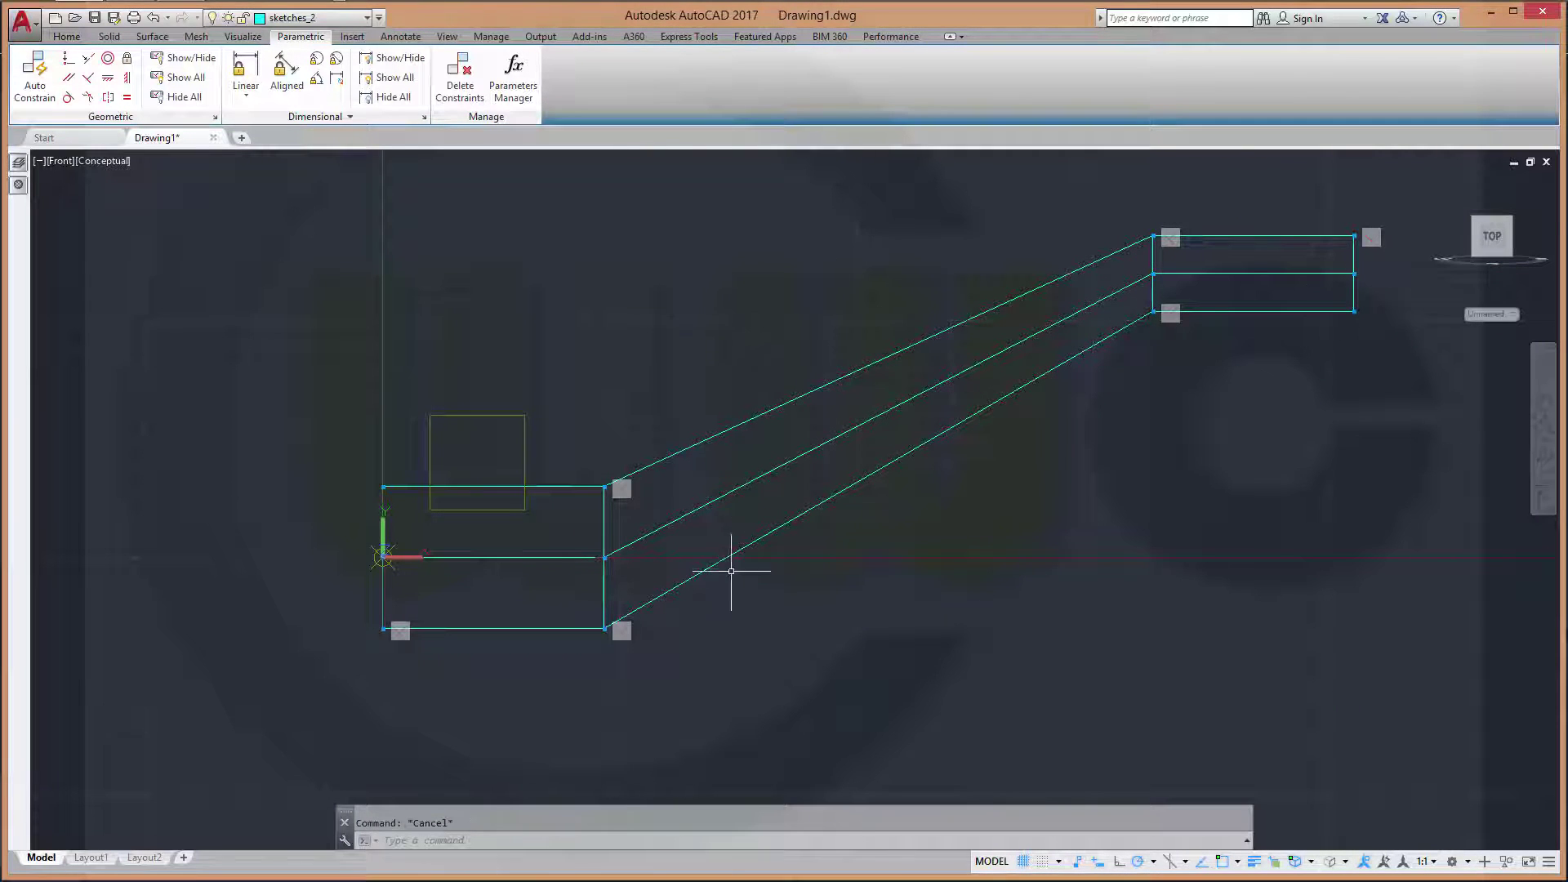
pyautogui.scroll(2, 731, 571)
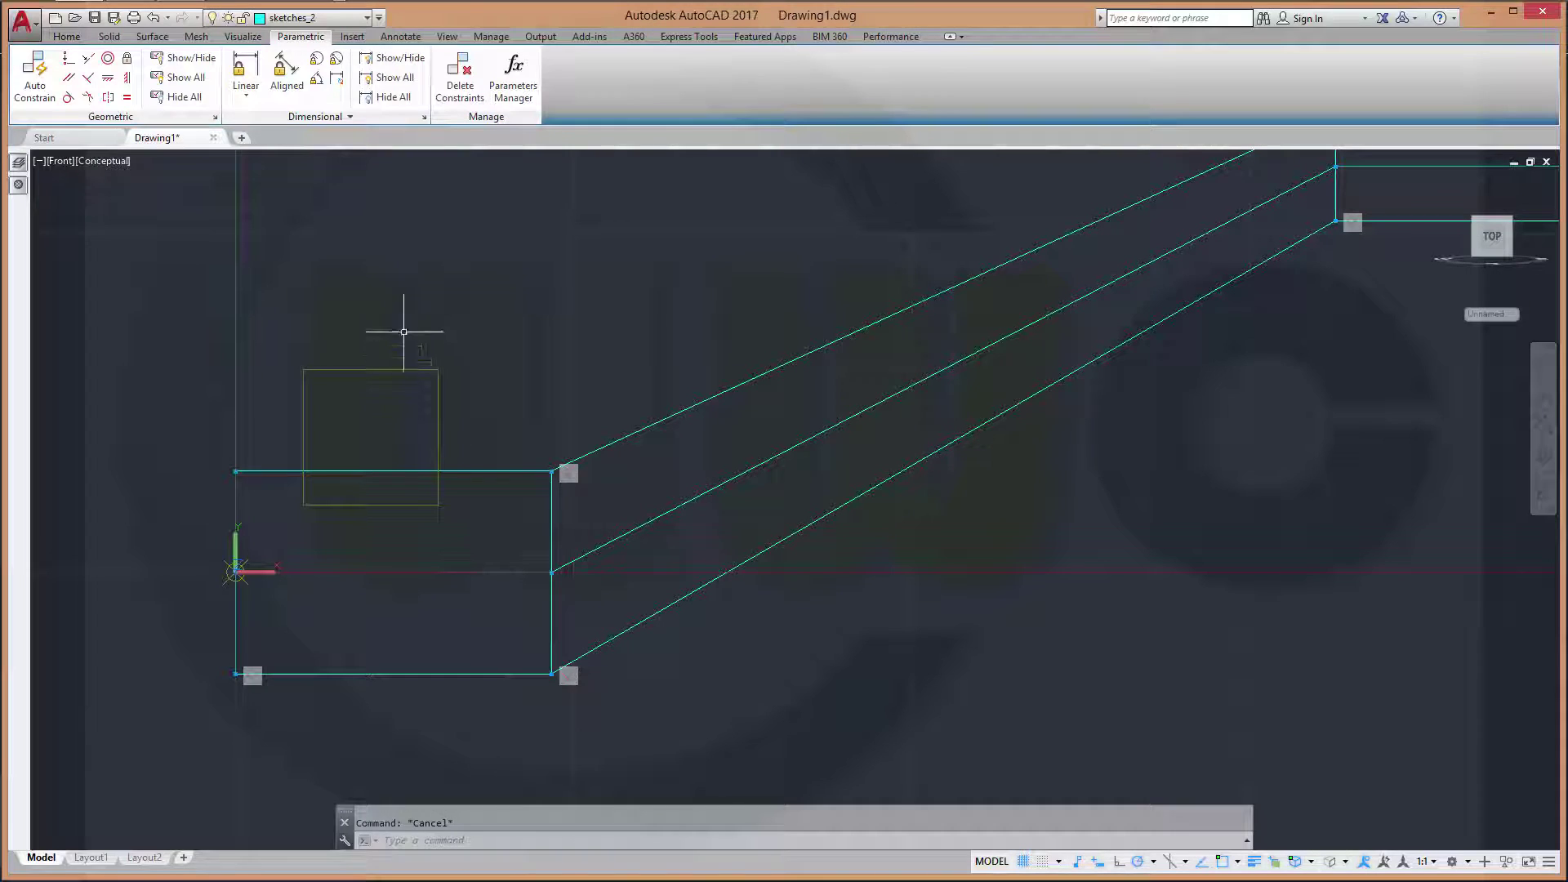
# Fillet the centreline's lower bend with radius 25 in Trim mode
pyautogui.click(67, 38)
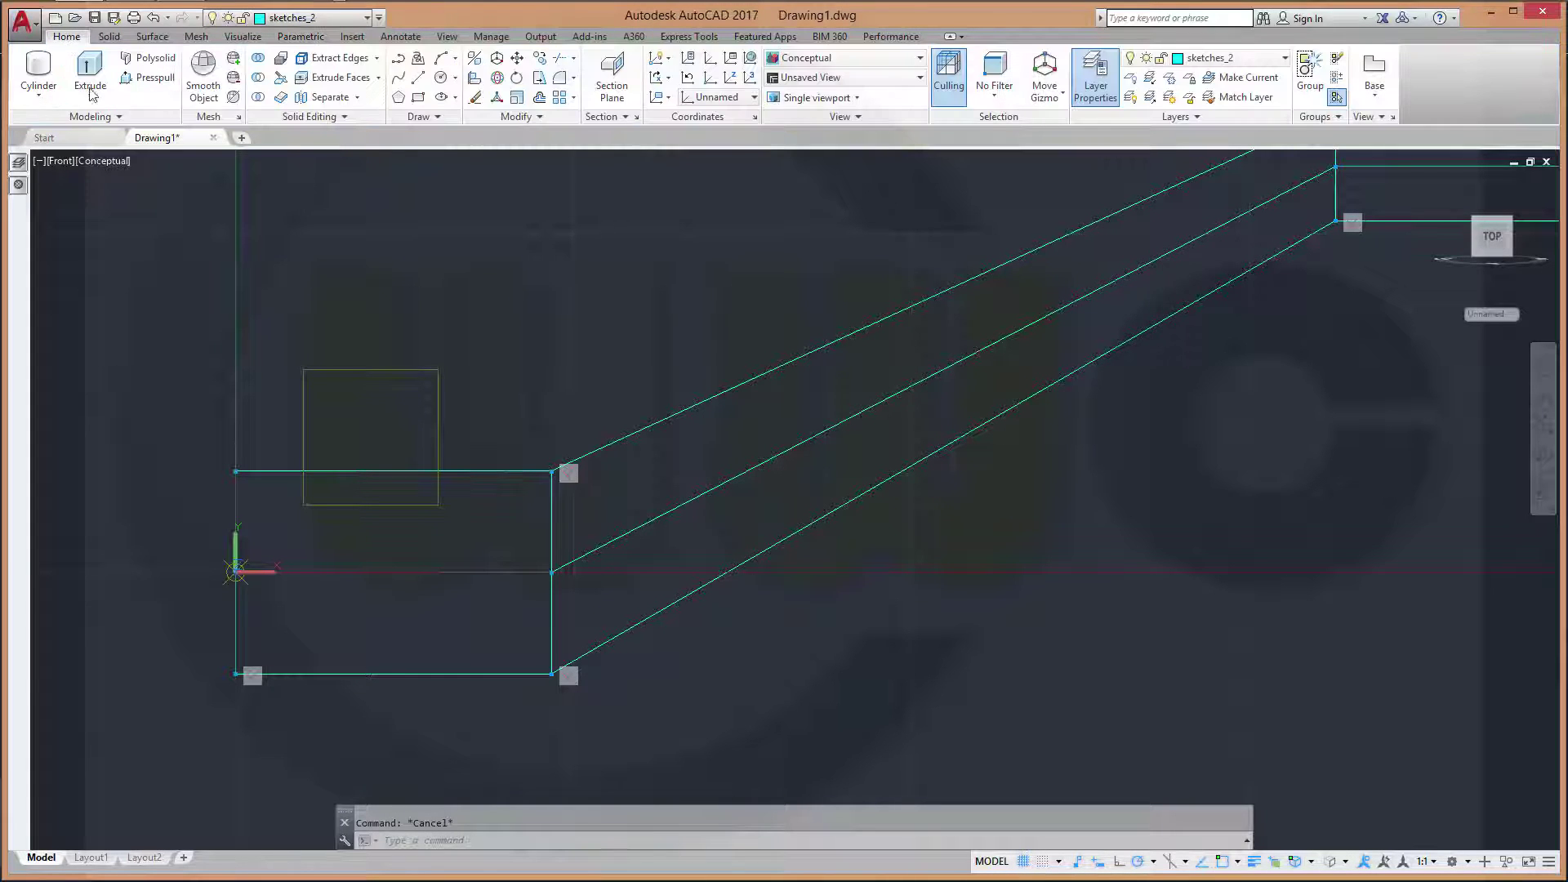
pyautogui.click(560, 84)
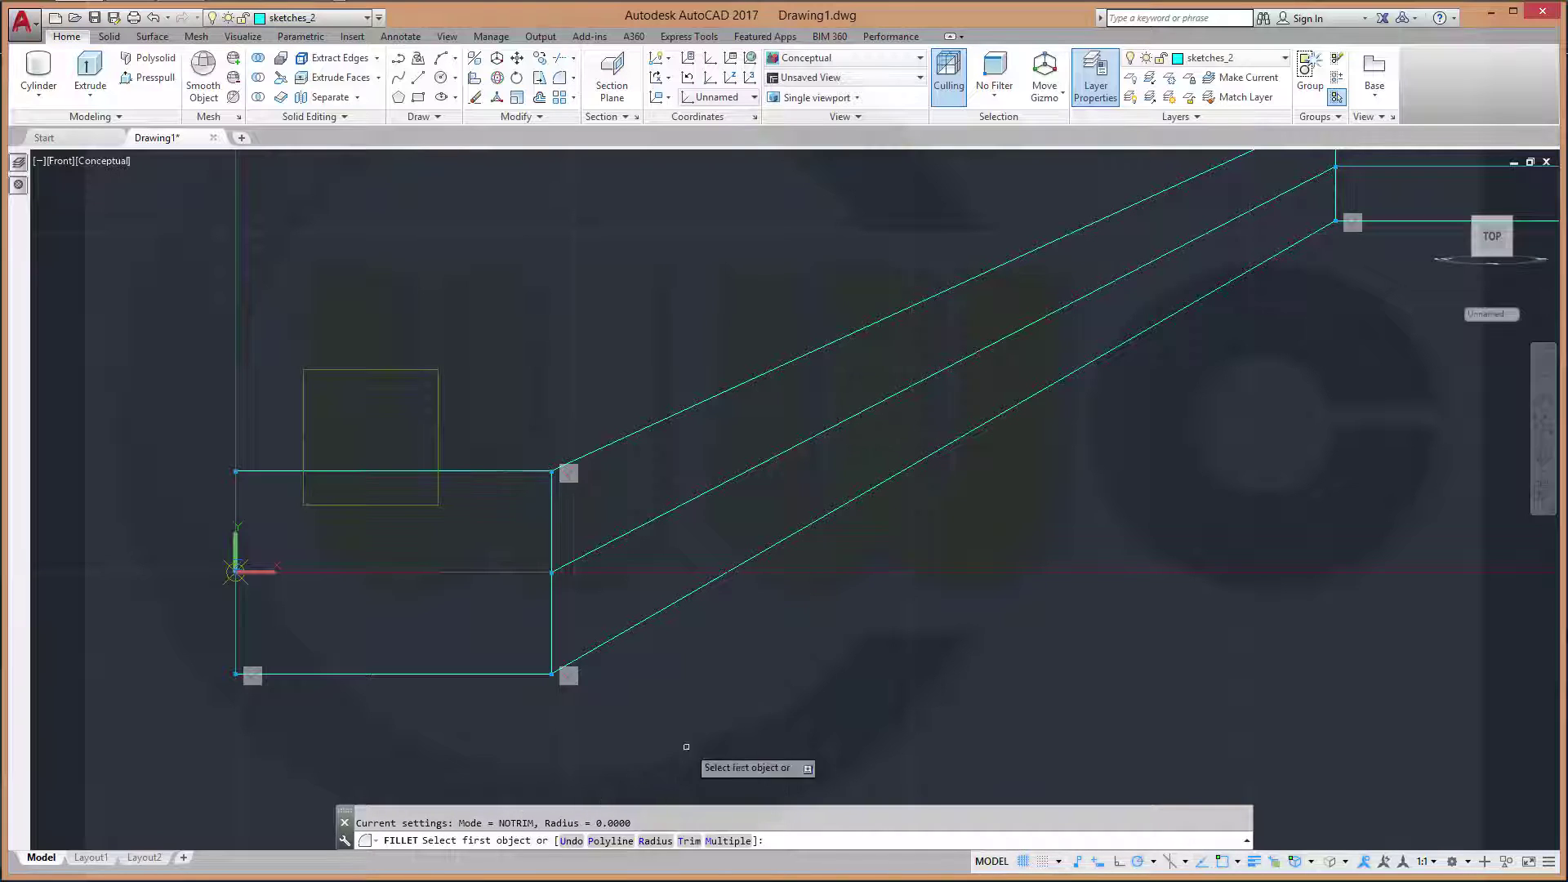
pyautogui.rightClick(839, 651)
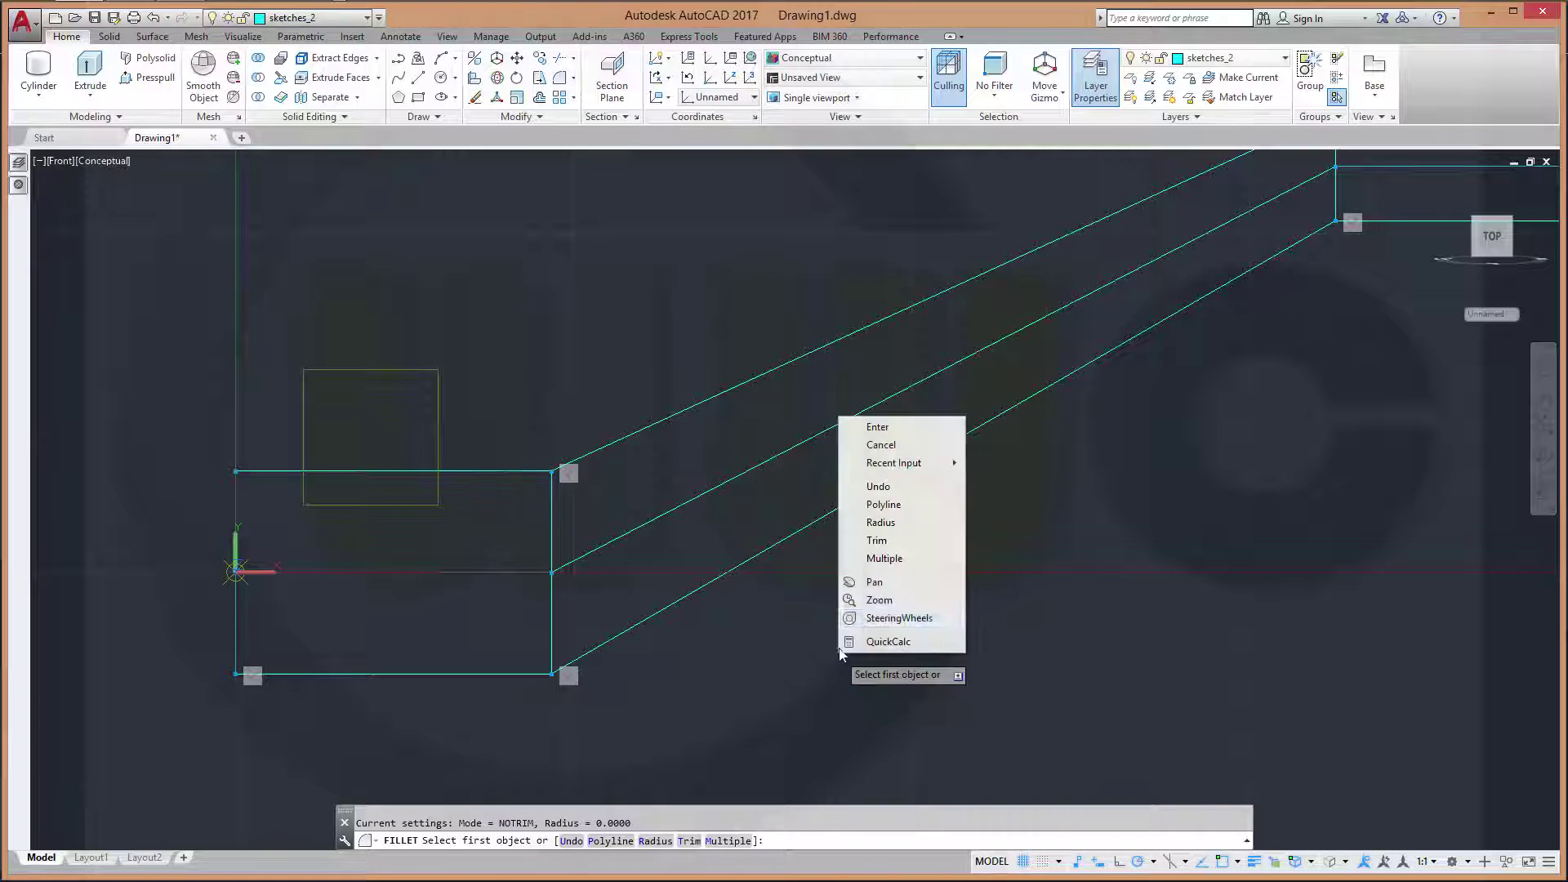
pyautogui.click(876, 540)
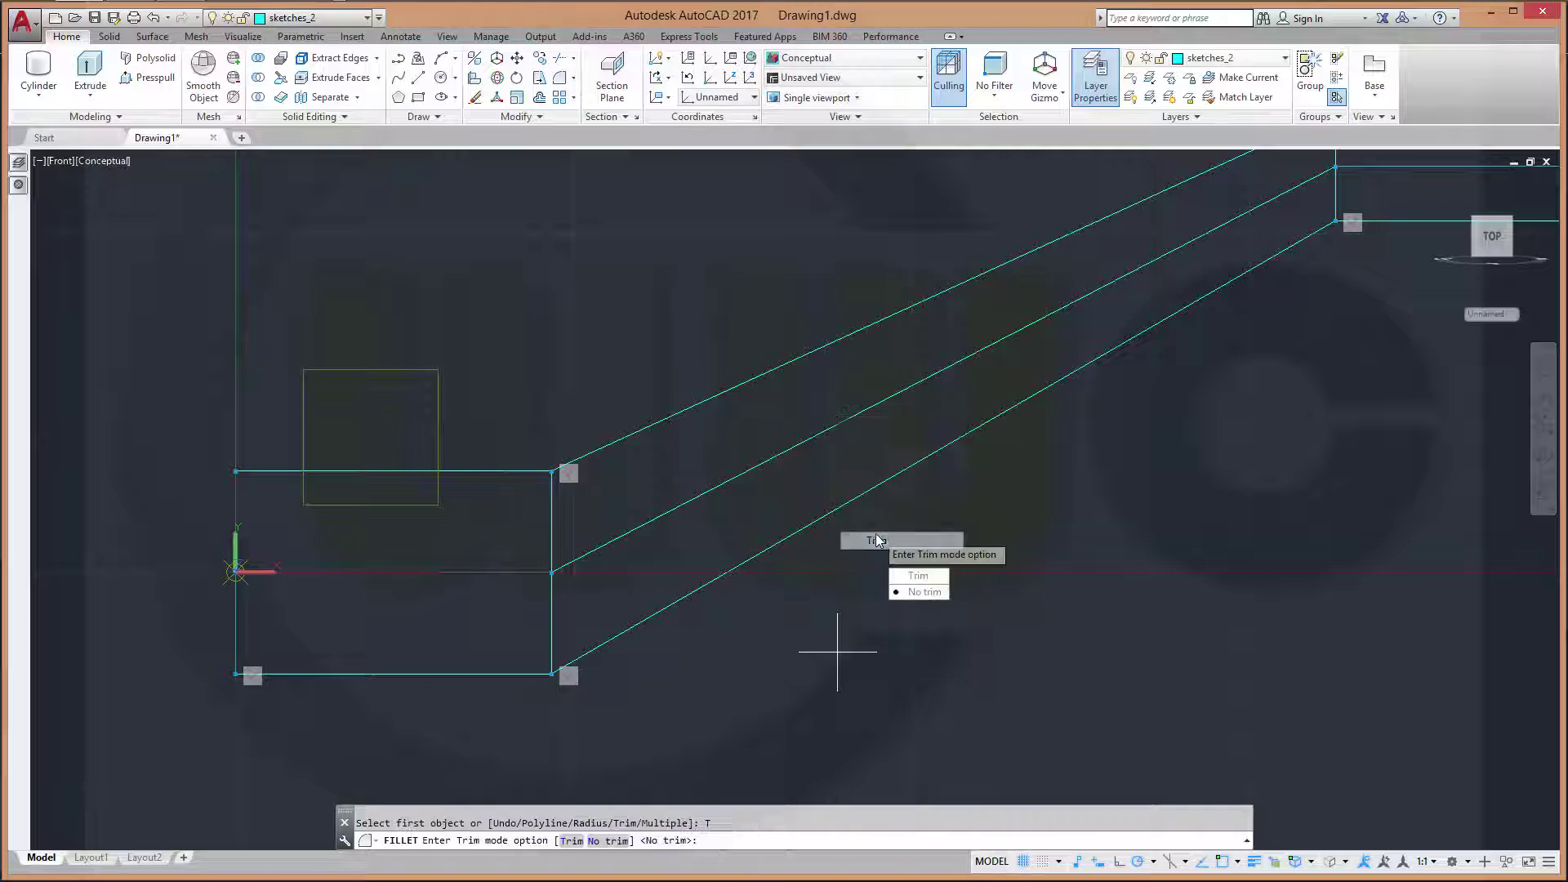
pyautogui.click(917, 576)
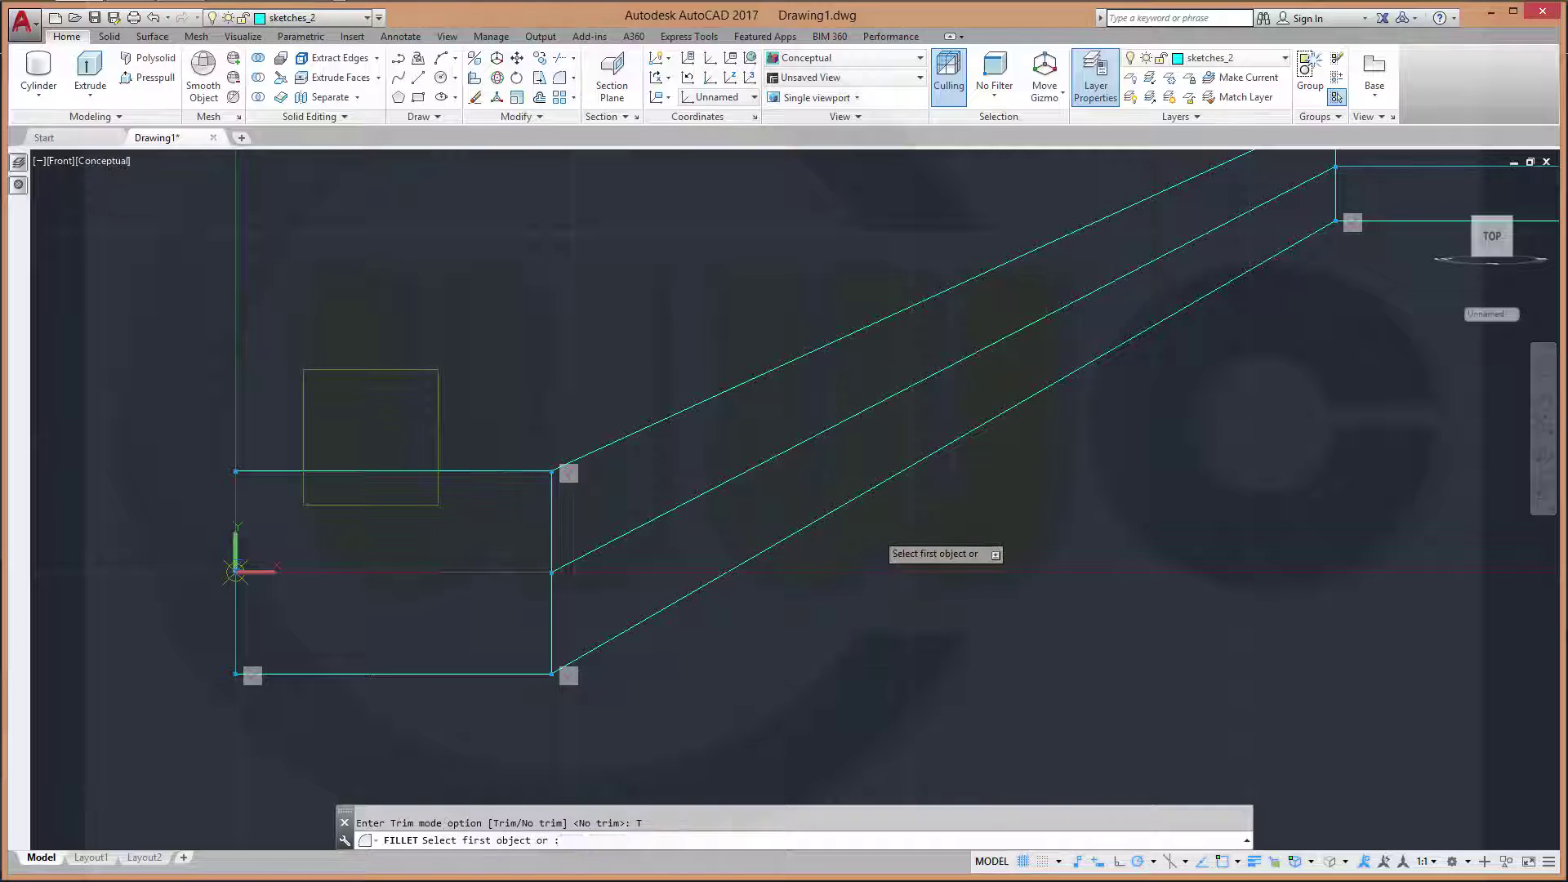
pyautogui.rightClick(751, 694)
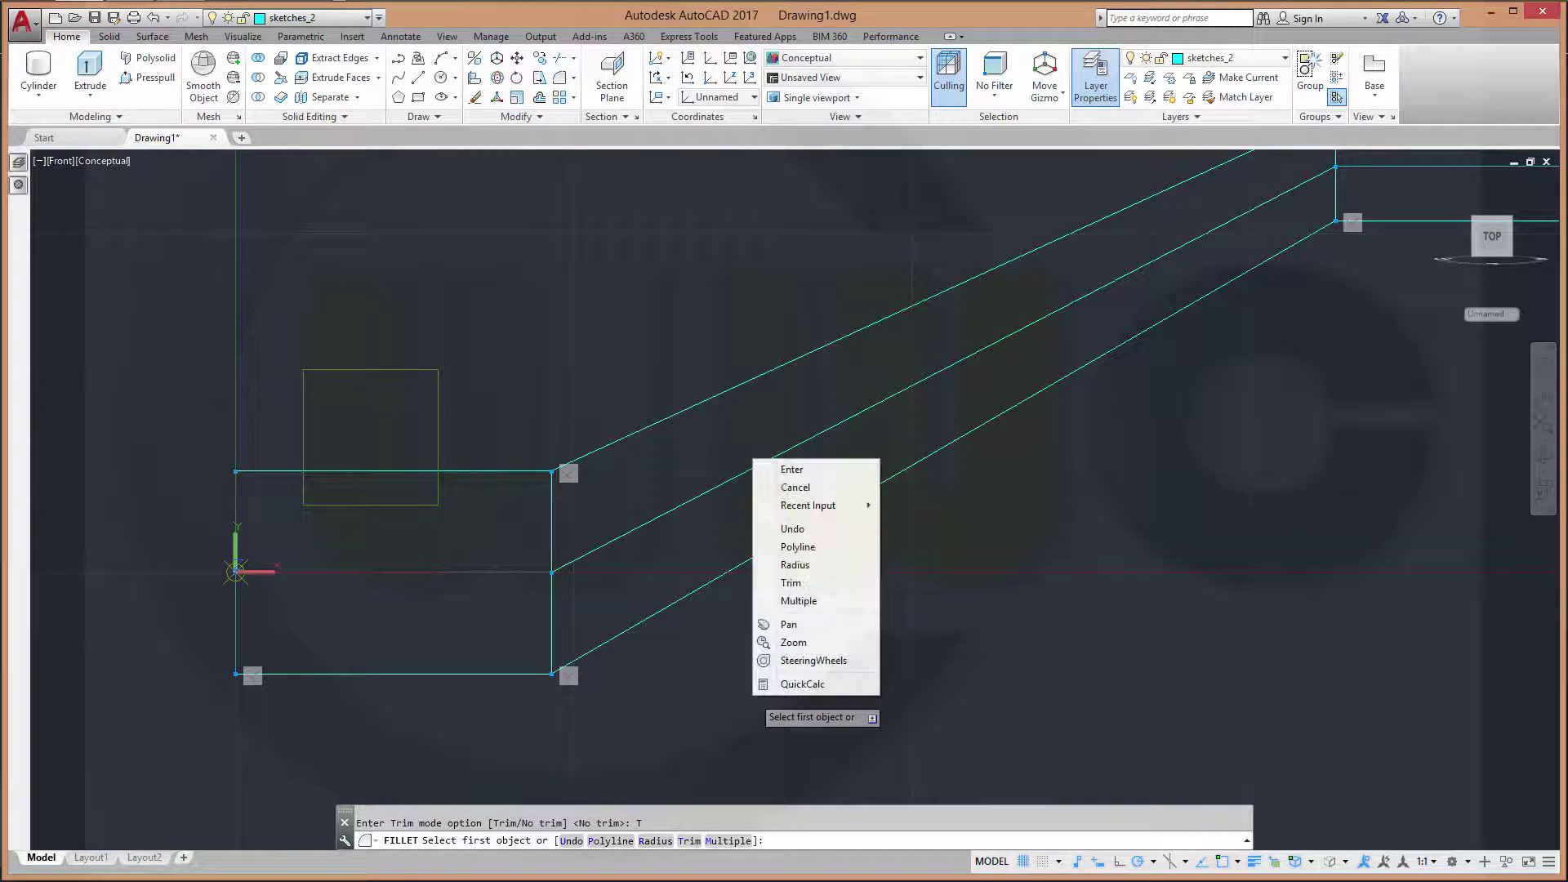
pyautogui.click(795, 565)
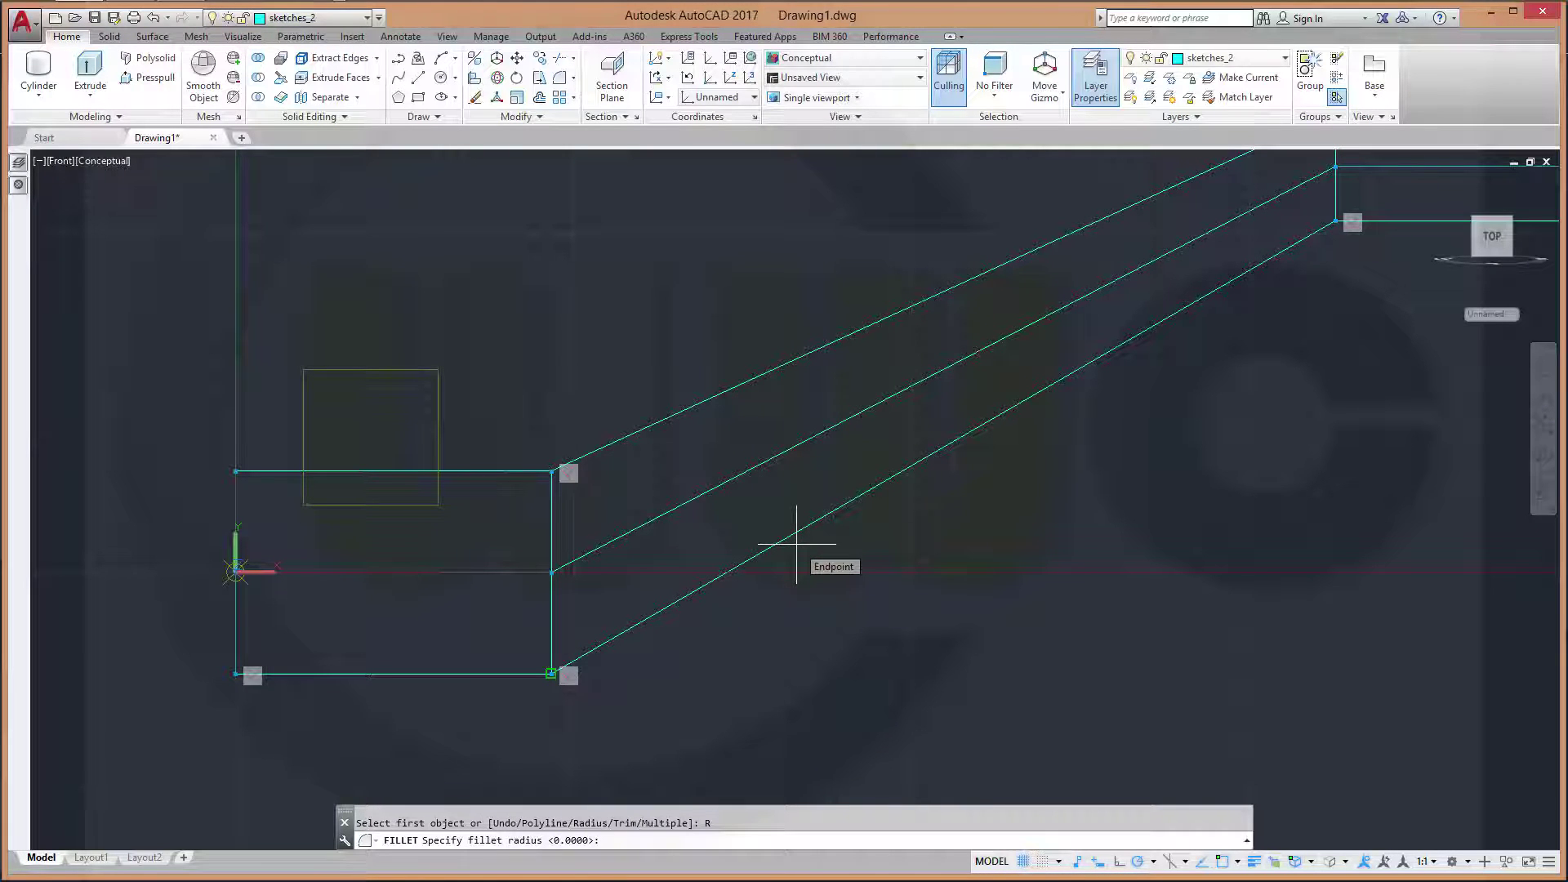
pyautogui.write('25')
pyautogui.press('Return')
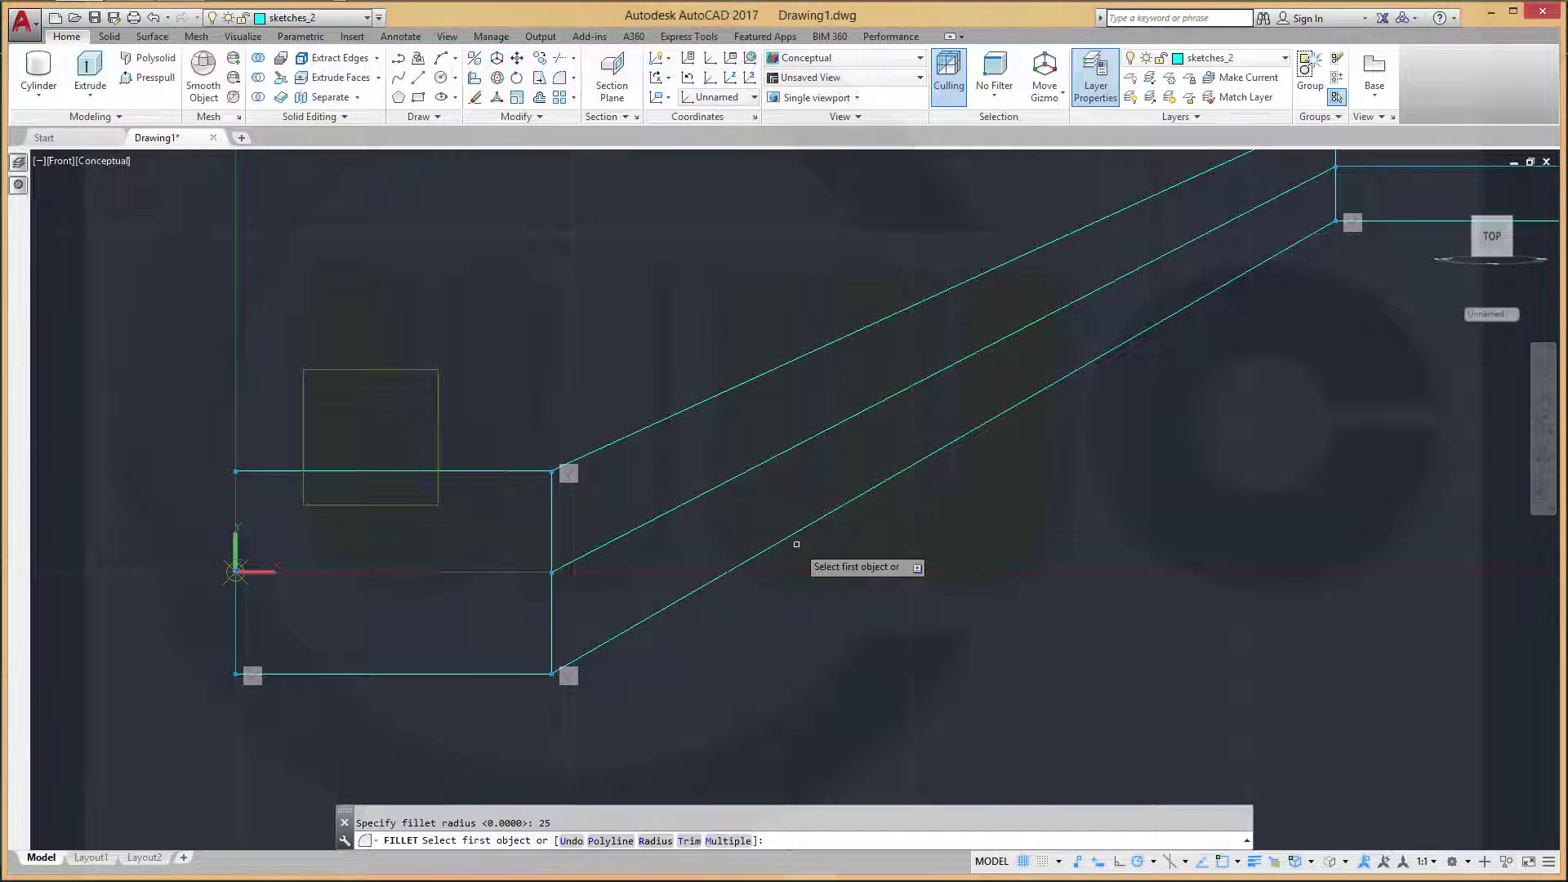
pyautogui.click(511, 569)
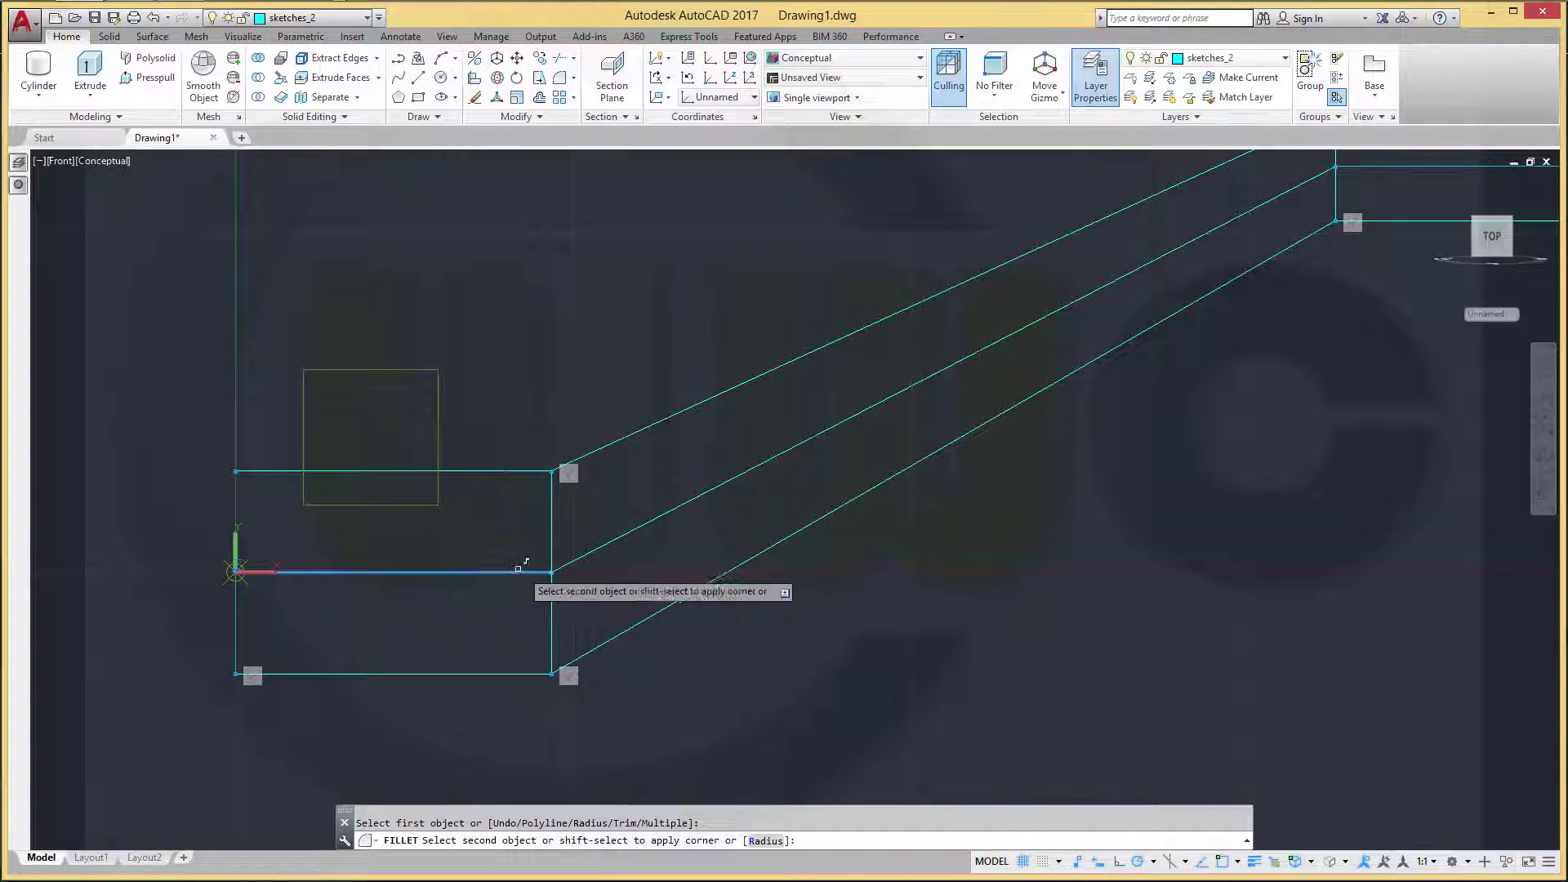
pyautogui.click(579, 561)
pyautogui.moveTo(983, 502)
pyautogui.mouseDown(button='middle')
pyautogui.moveTo(910, 560)
pyautogui.moveTo(576, 705)
pyautogui.mouseUp(button='middle')
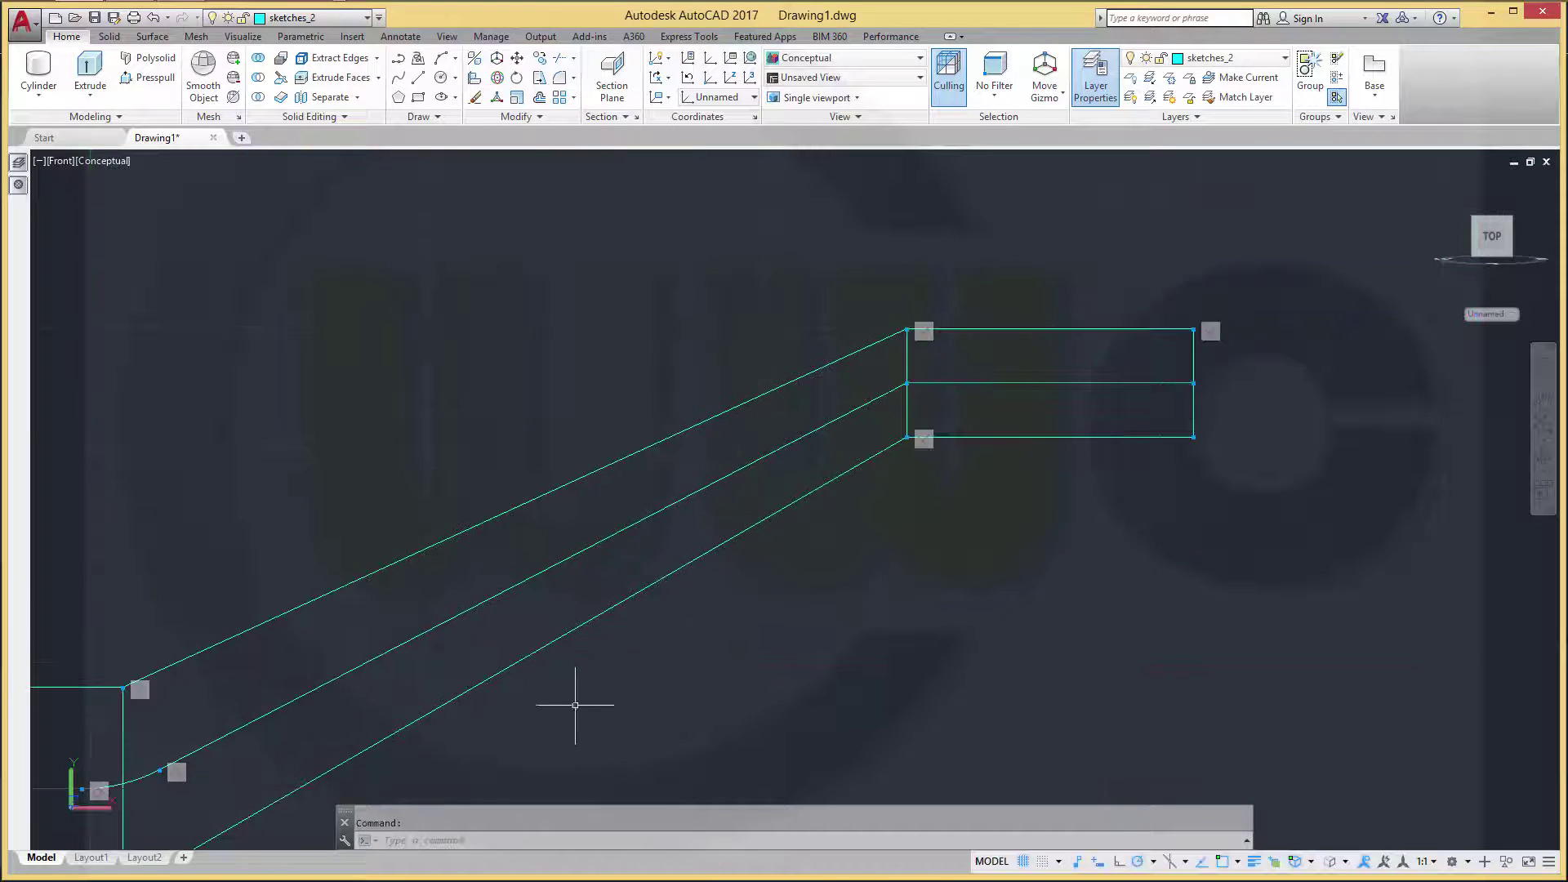
# Fillet the centreline's upper bend with radius 18
pyautogui.press('Return')
pyautogui.rightClick(848, 606)
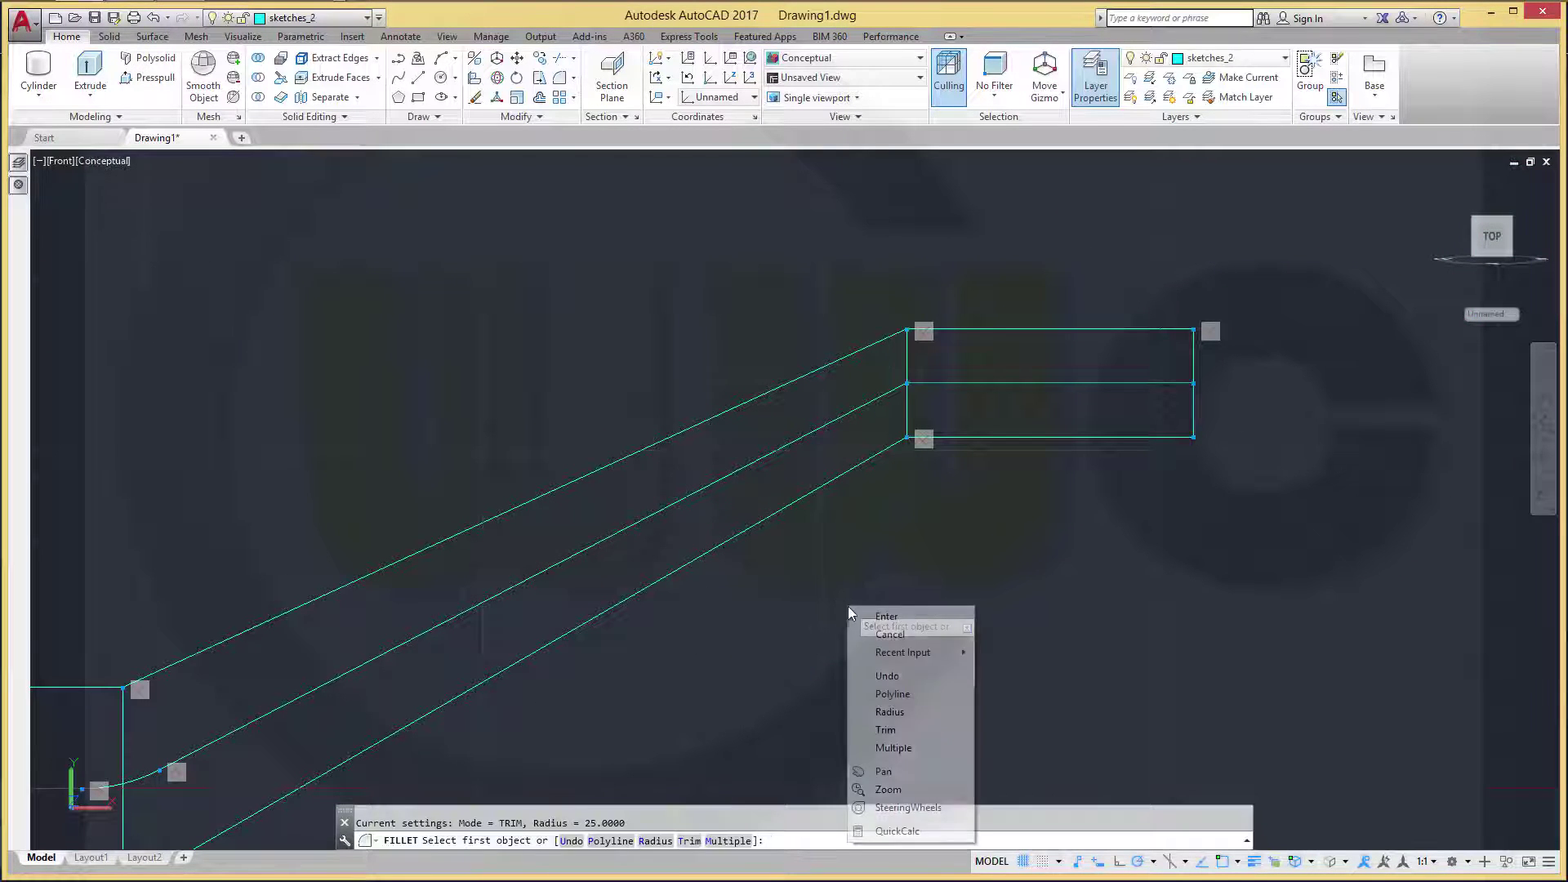
pyautogui.click(914, 711)
pyautogui.write('18')
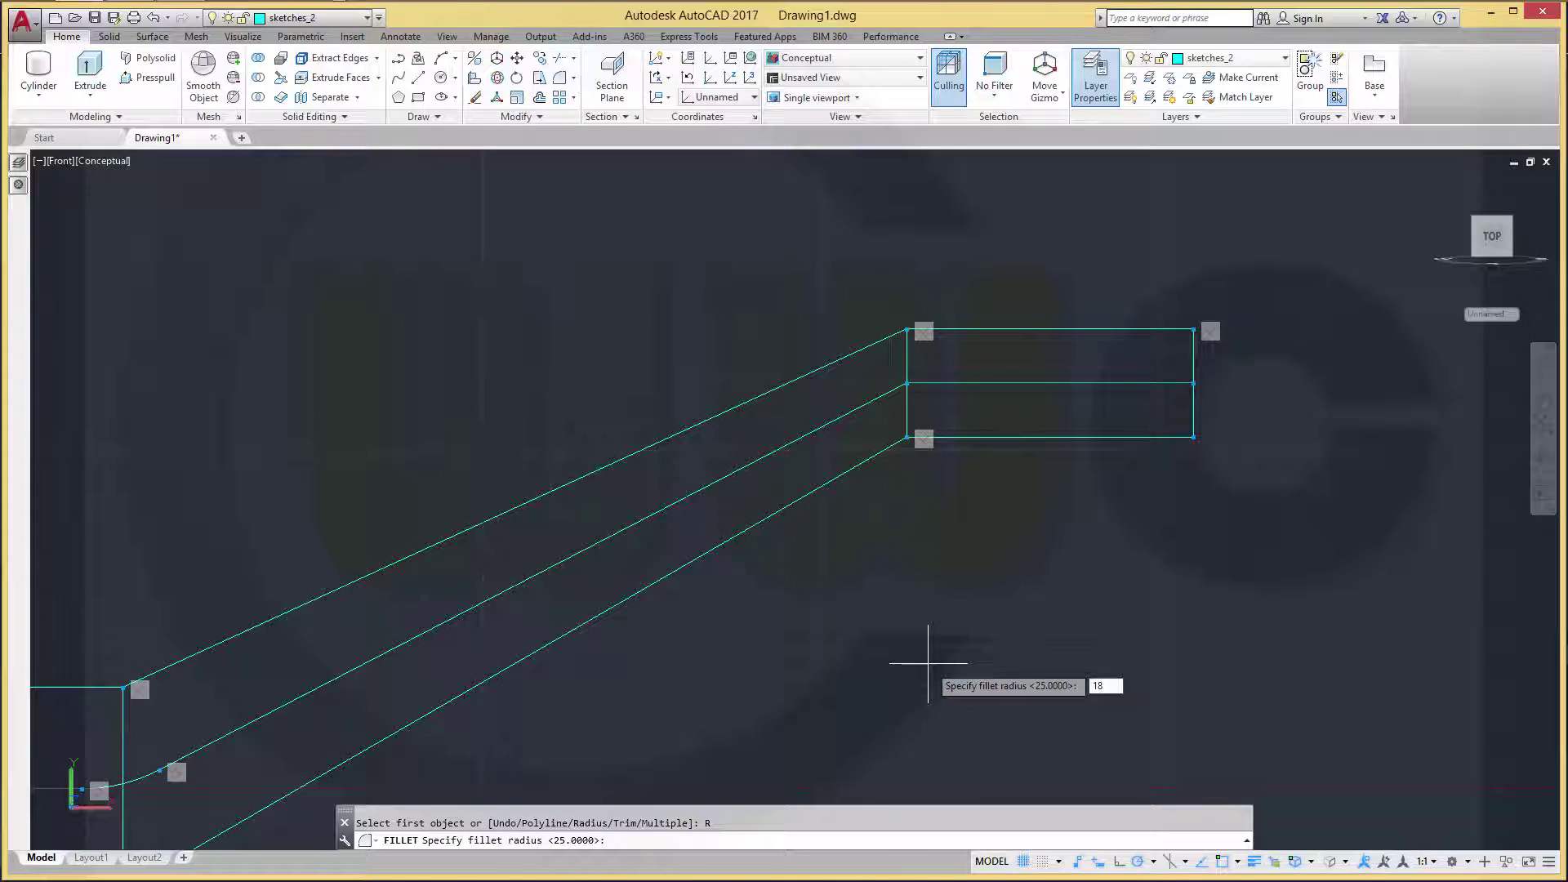
pyautogui.press('Return')
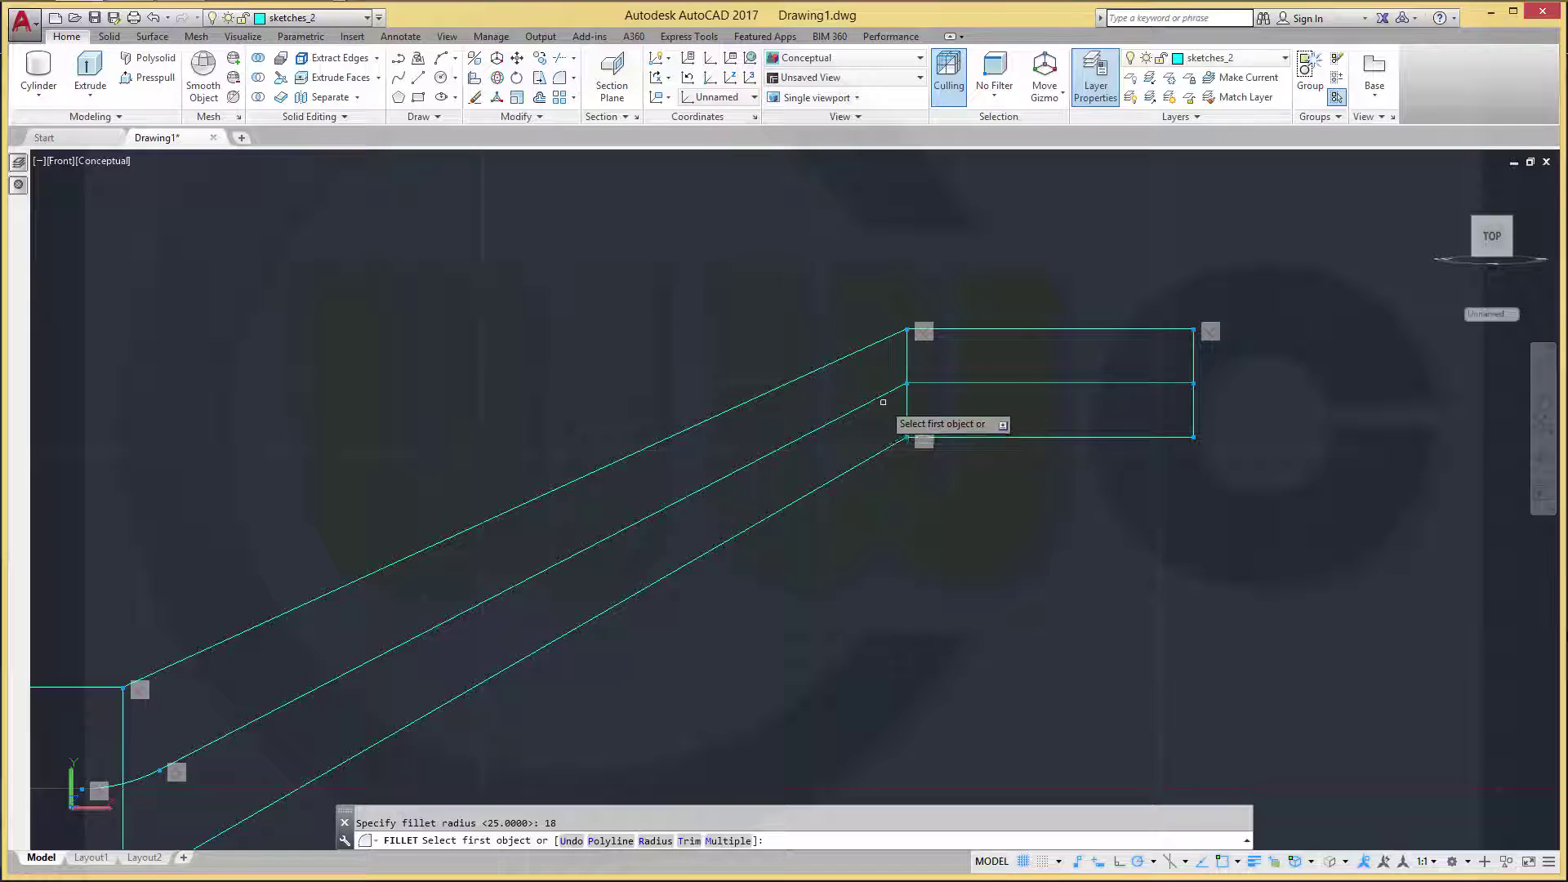
pyautogui.click(888, 389)
pyautogui.click(948, 383)
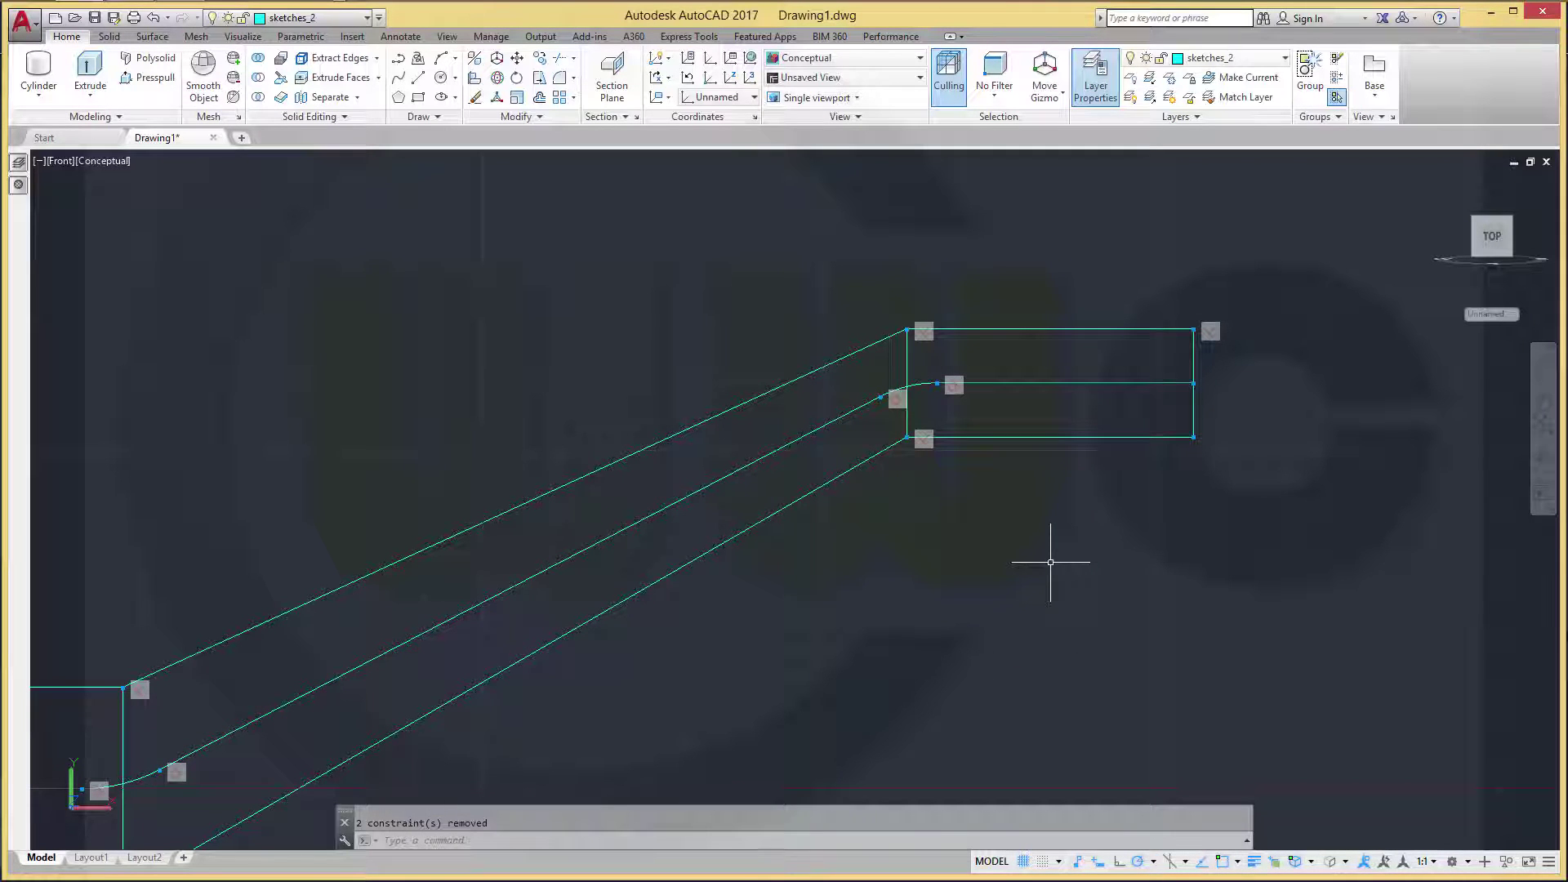
pyautogui.press('Escape')
pyautogui.scroll(2, 589, 621)
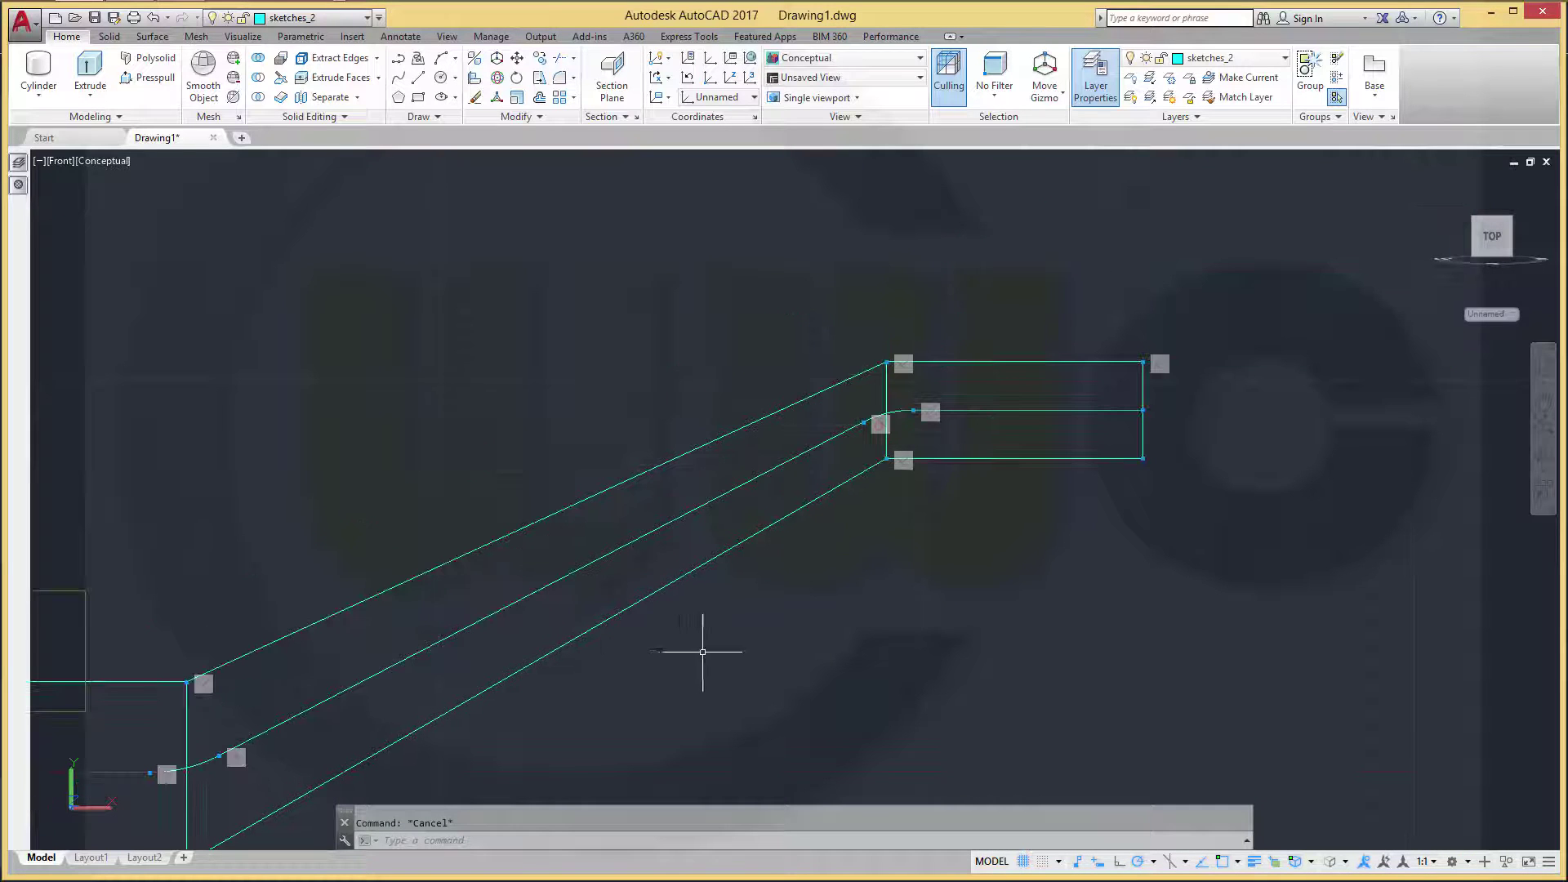
pyautogui.scroll(-3, 703, 645)
# Join the centreline's lines and fillet arcs into one polyline with PEDIT
pyautogui.write('t')
pyautogui.press('Return')
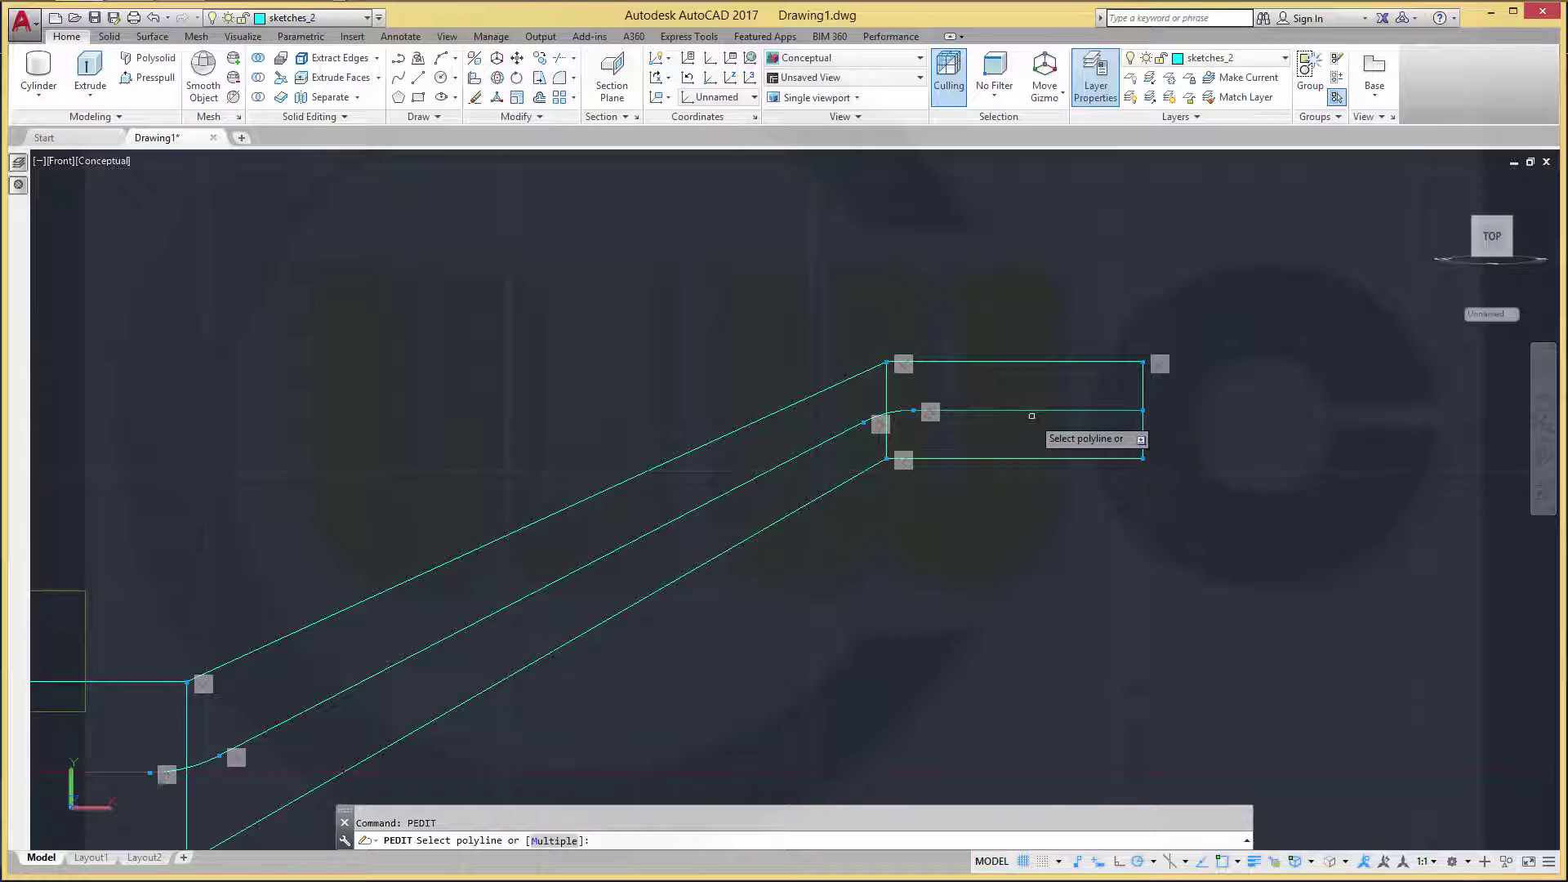
pyautogui.click(935, 411)
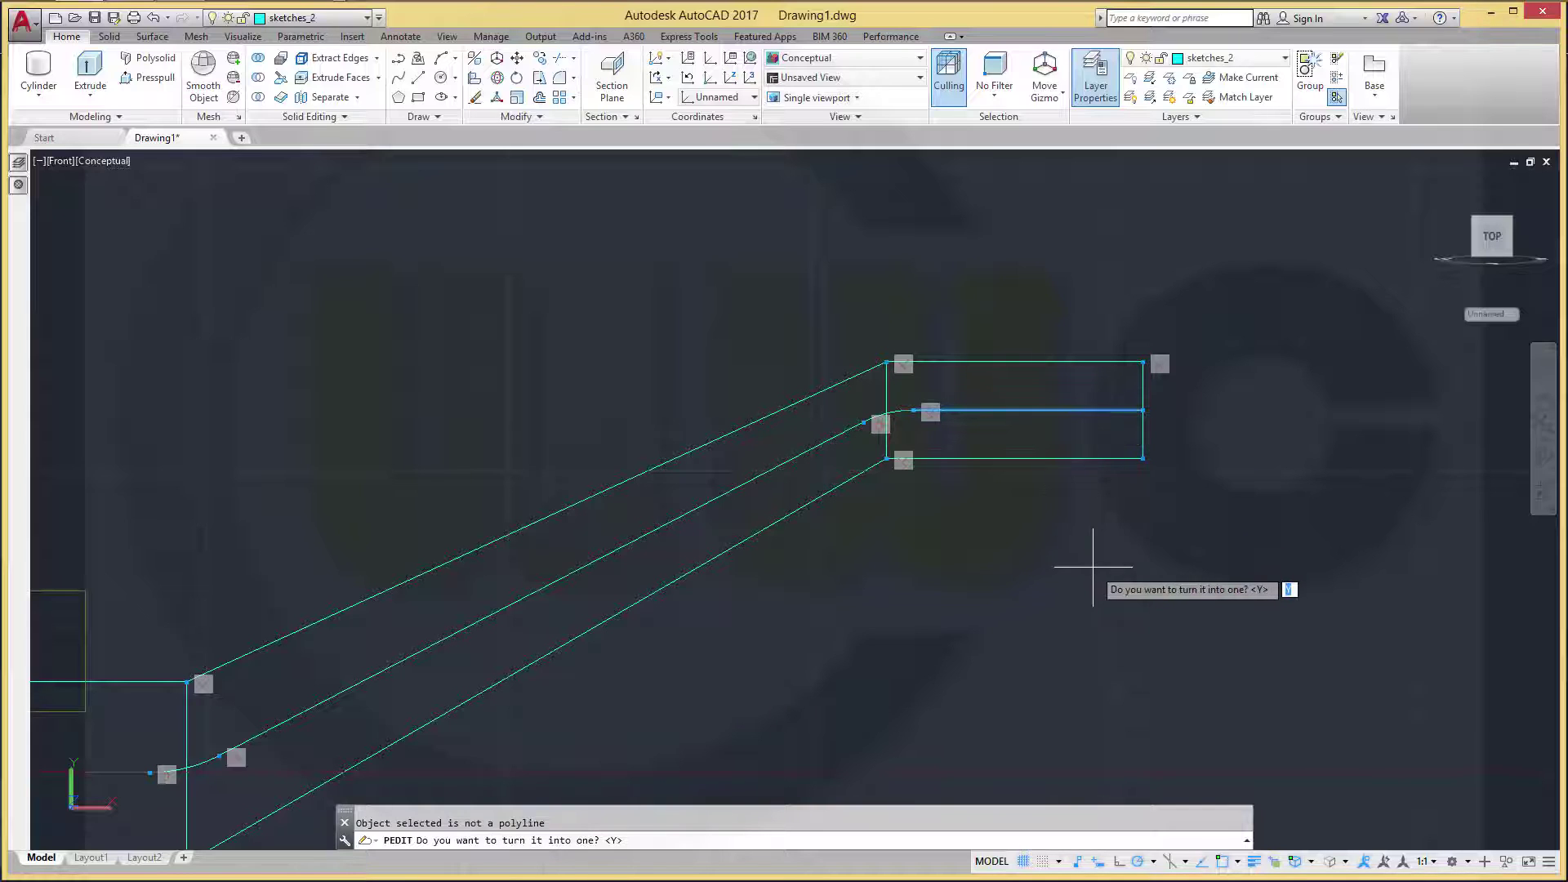
pyautogui.press('Return')
pyautogui.click(1137, 627)
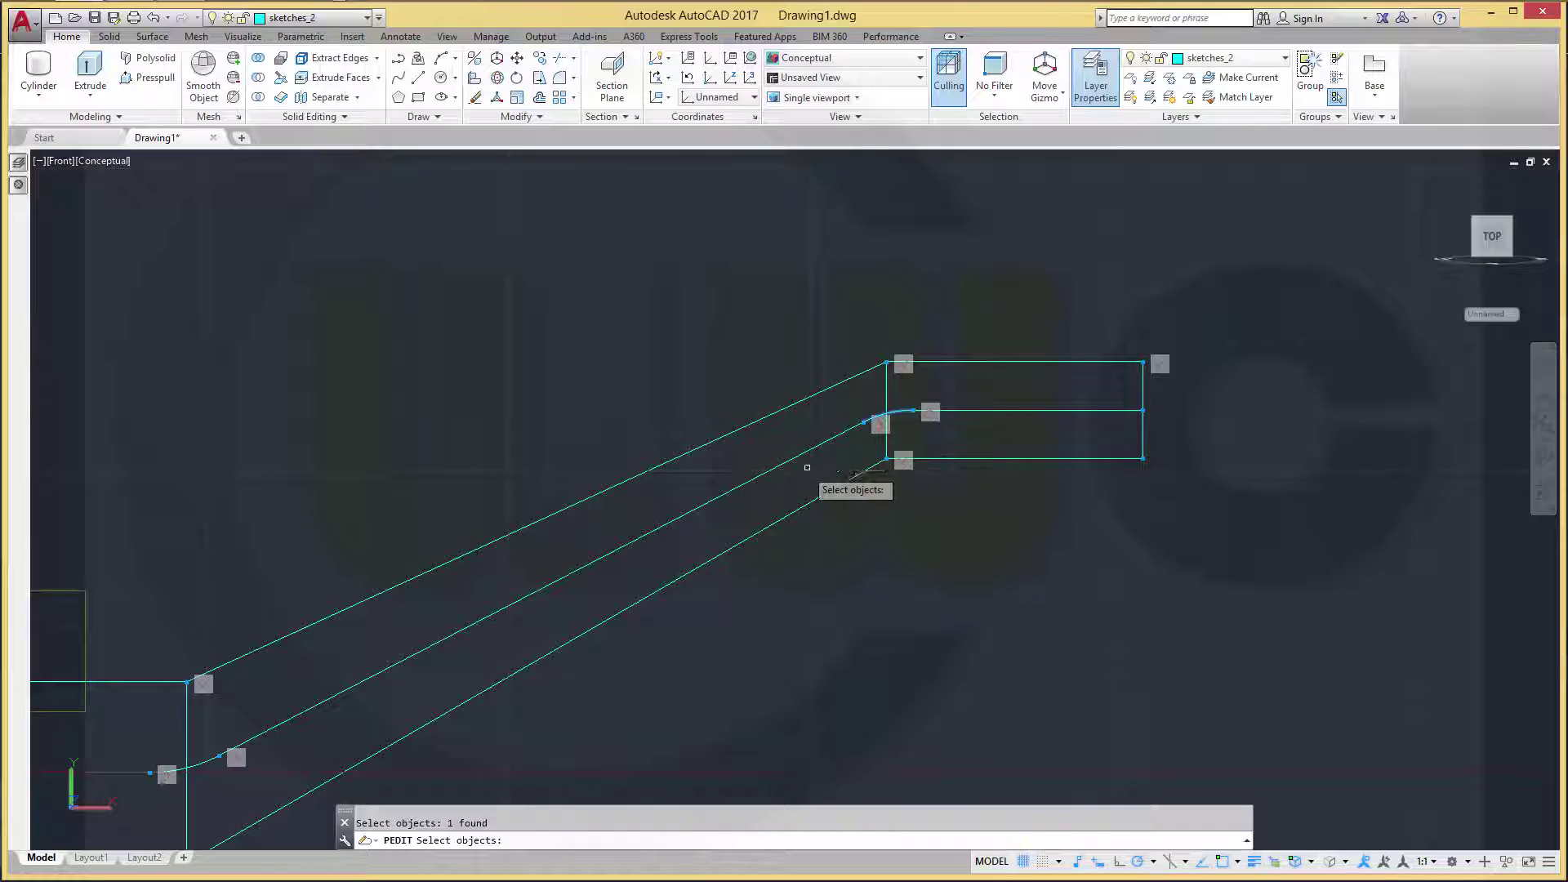
pyautogui.click(773, 470)
pyautogui.moveTo(692, 613); pyautogui.dragTo(1180, 406)
pyautogui.press('Escape')
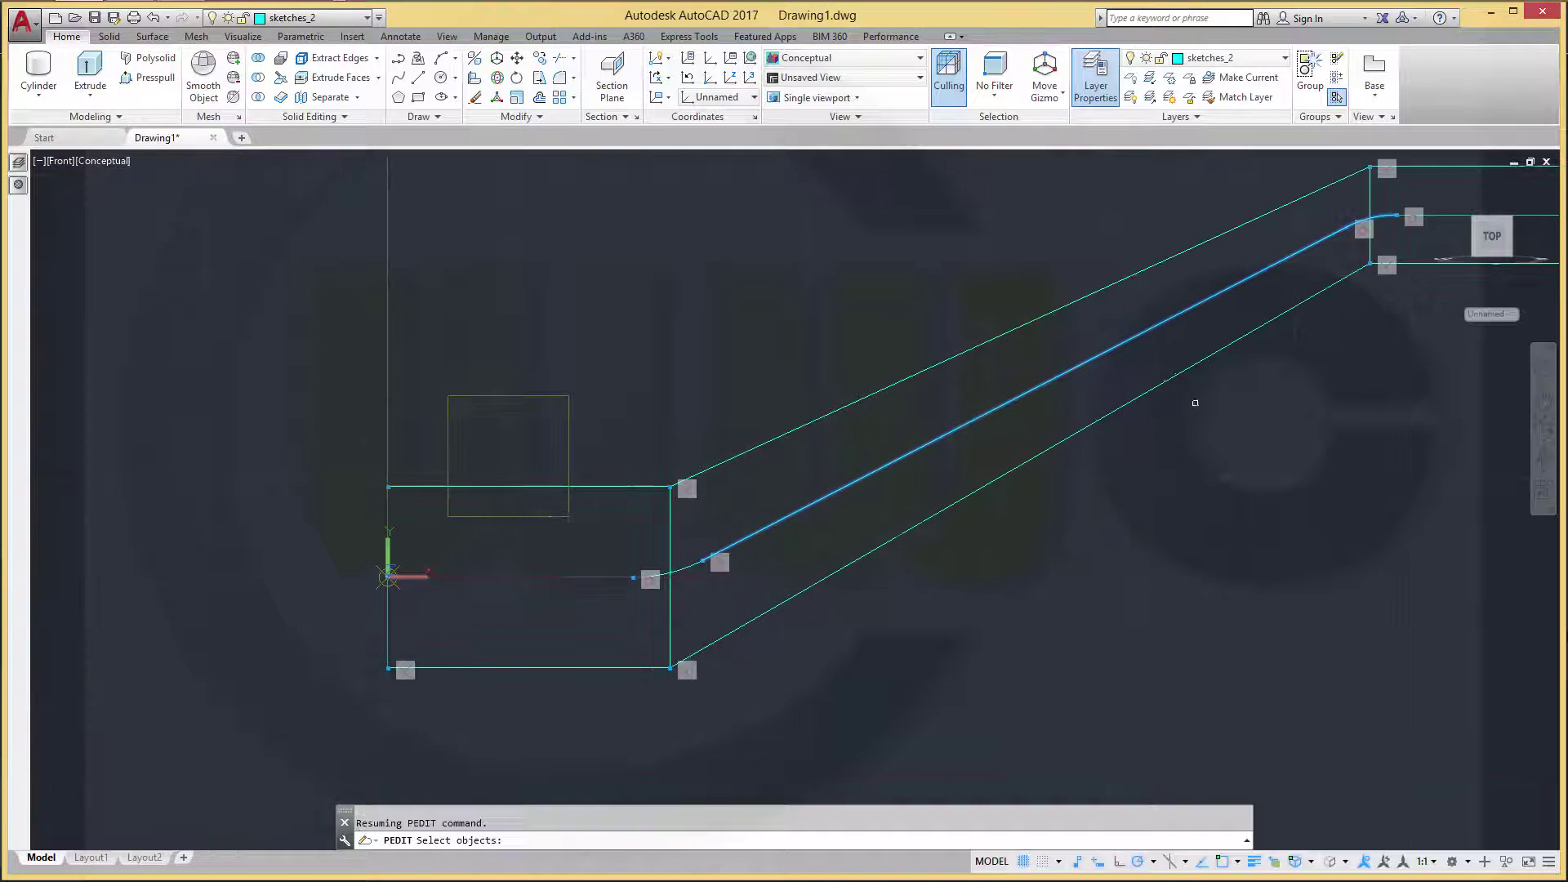
pyautogui.click(682, 565)
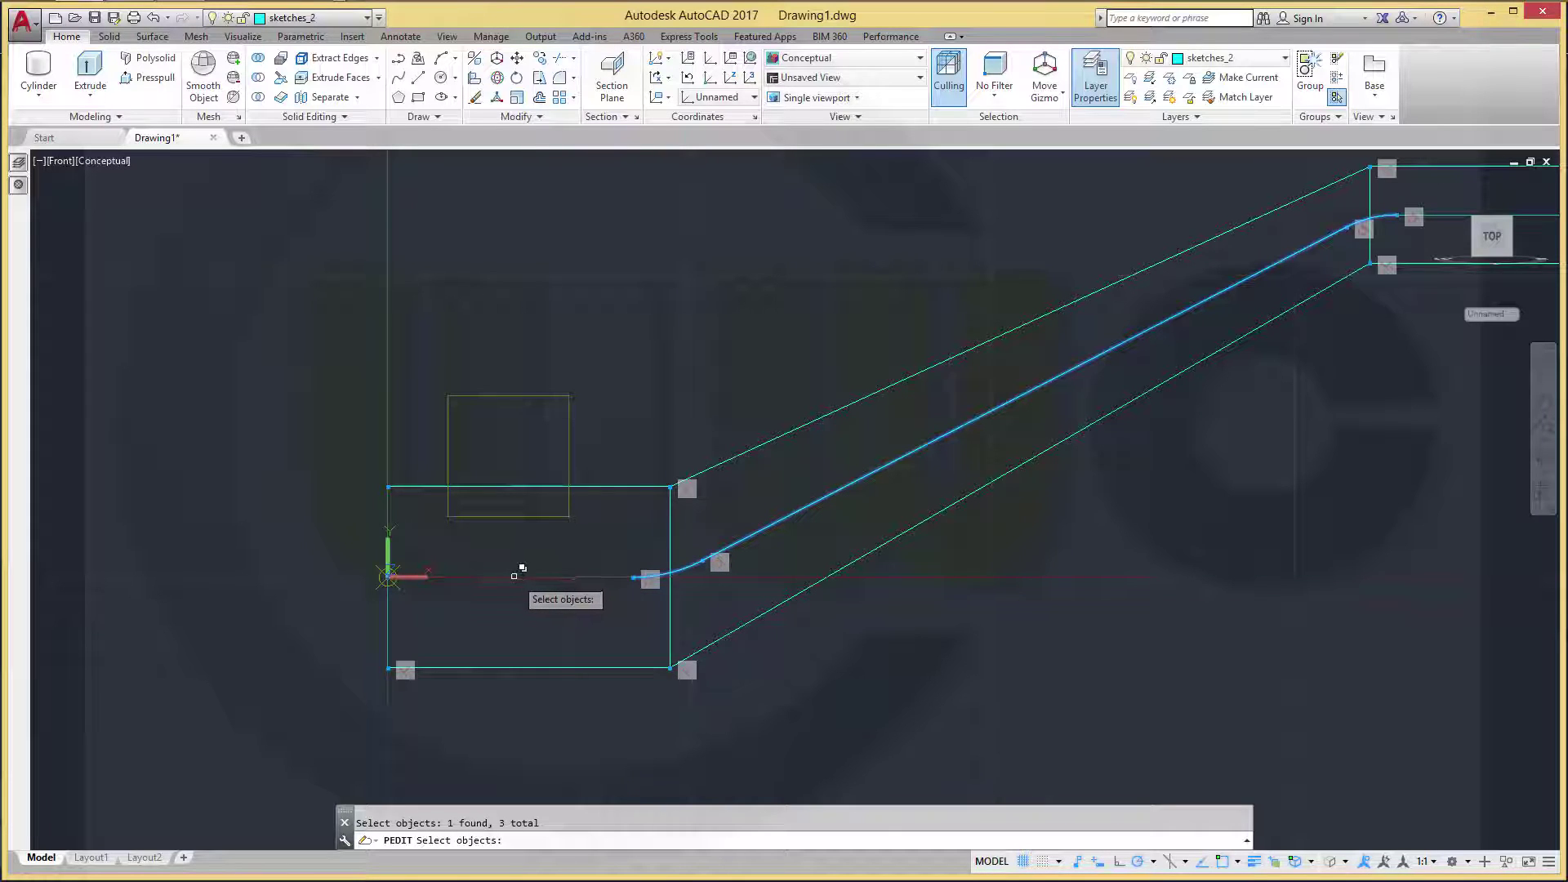
pyautogui.click(590, 576)
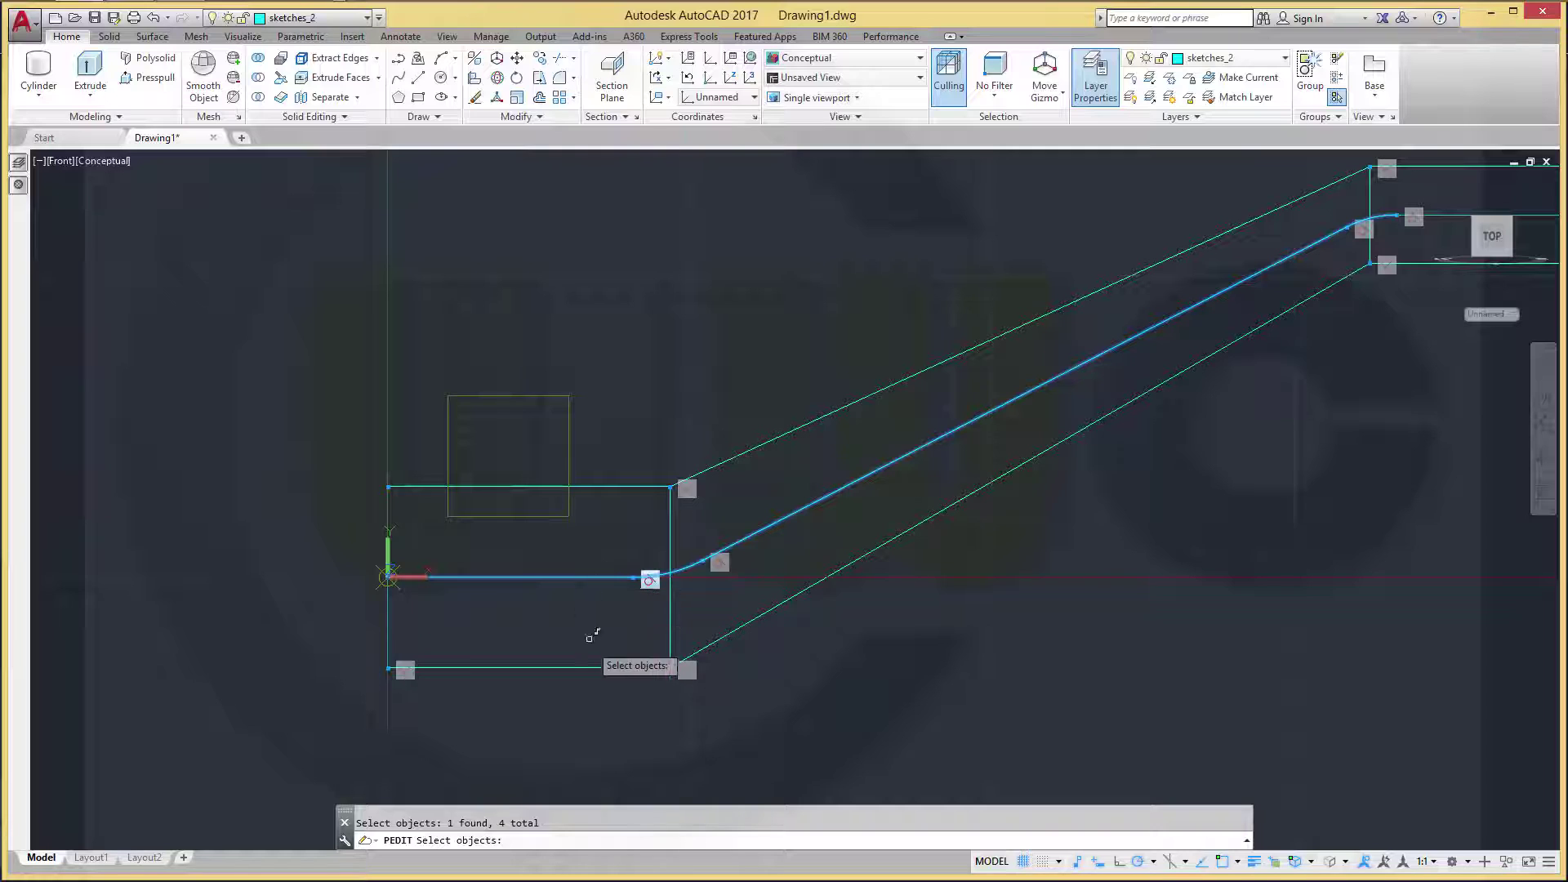
pyautogui.press('Return')
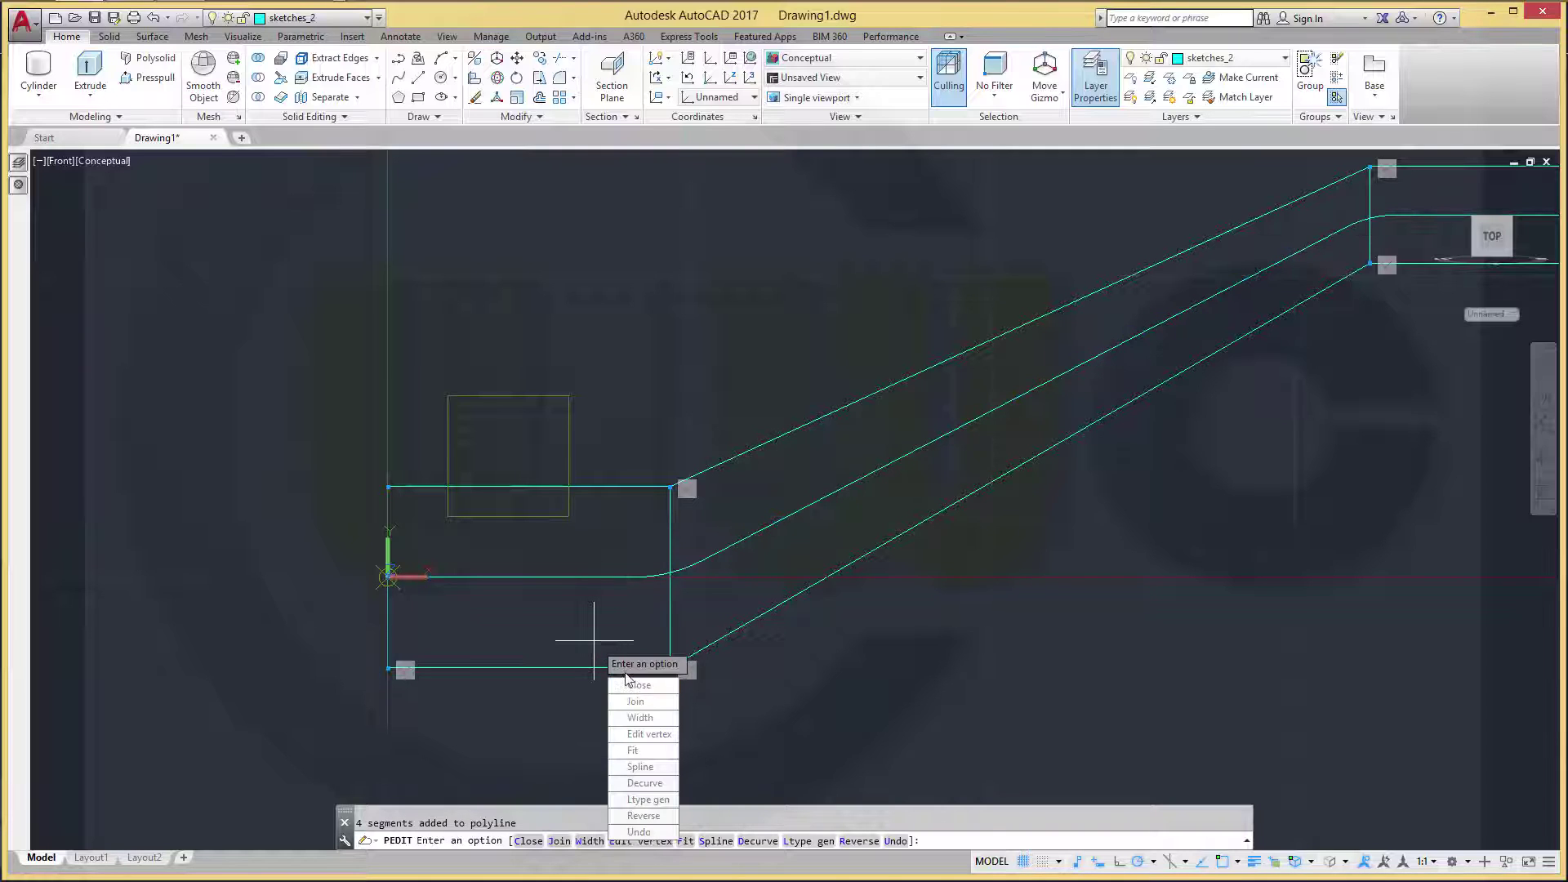
pyautogui.press('Return')
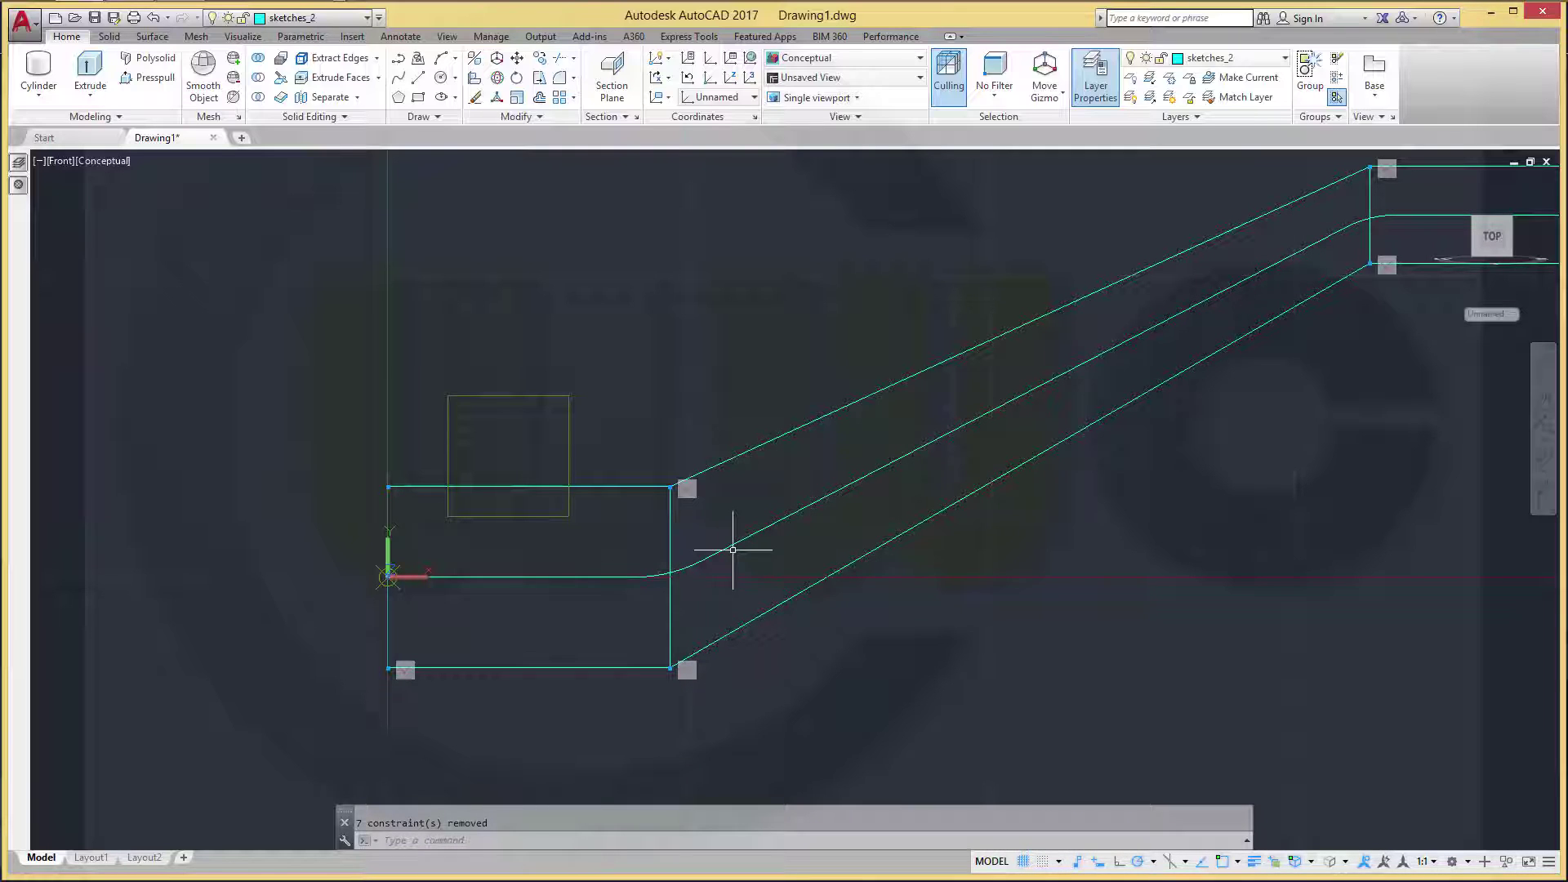
# Join all eight outer edges of the arm outline into one closed polyline
pyautogui.scroll(2, 1015, 599)
pyautogui.scroll(-4, 1014, 599)
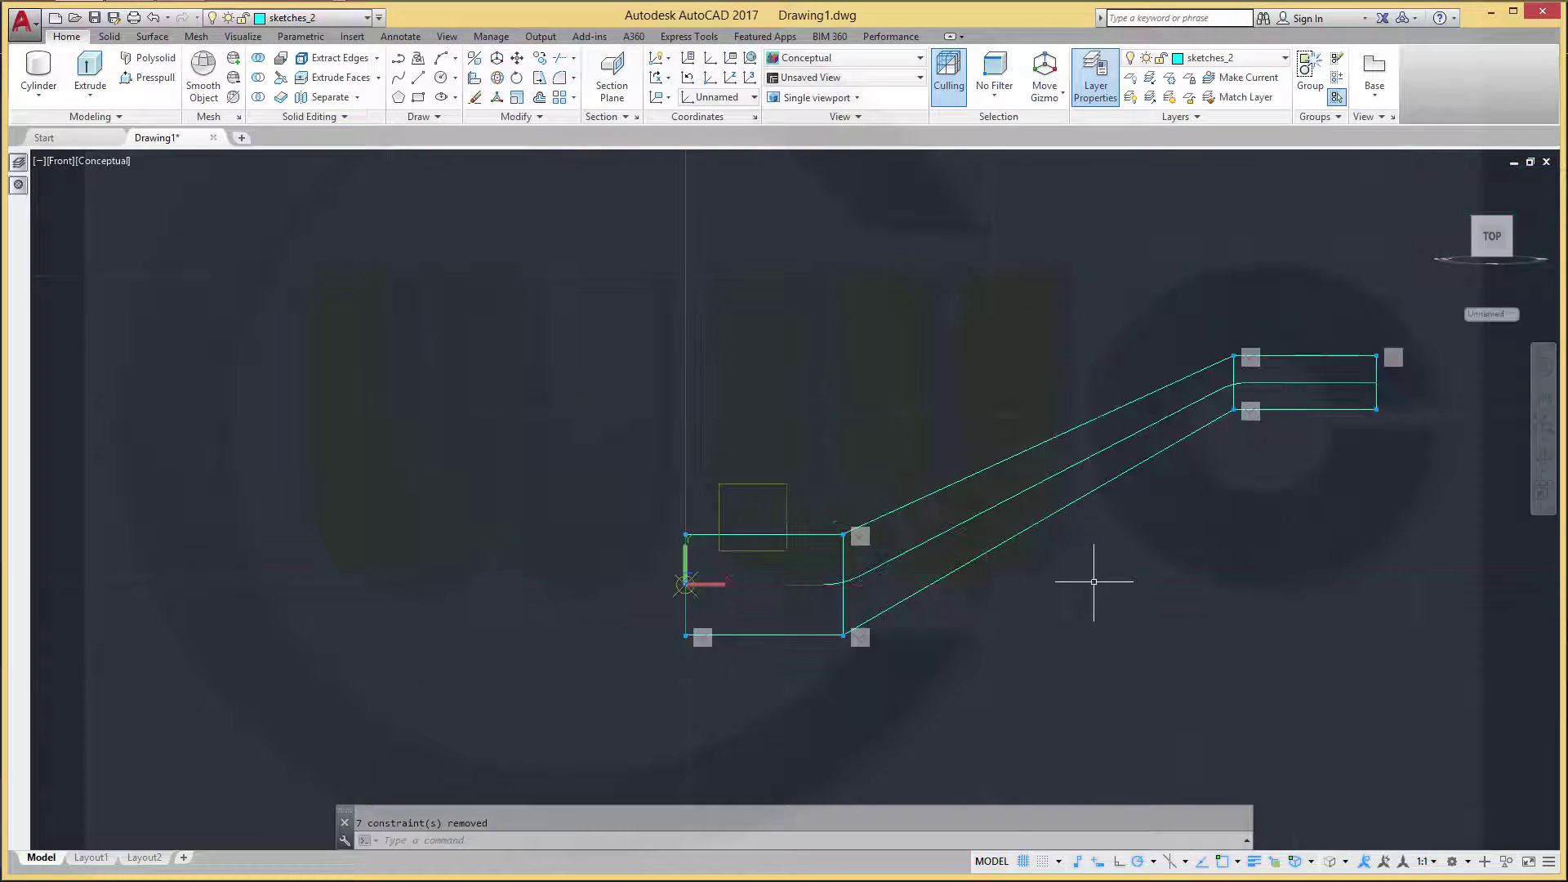
pyautogui.moveTo(1196, 595); pyautogui.dragTo(1005, 605, button='middle')
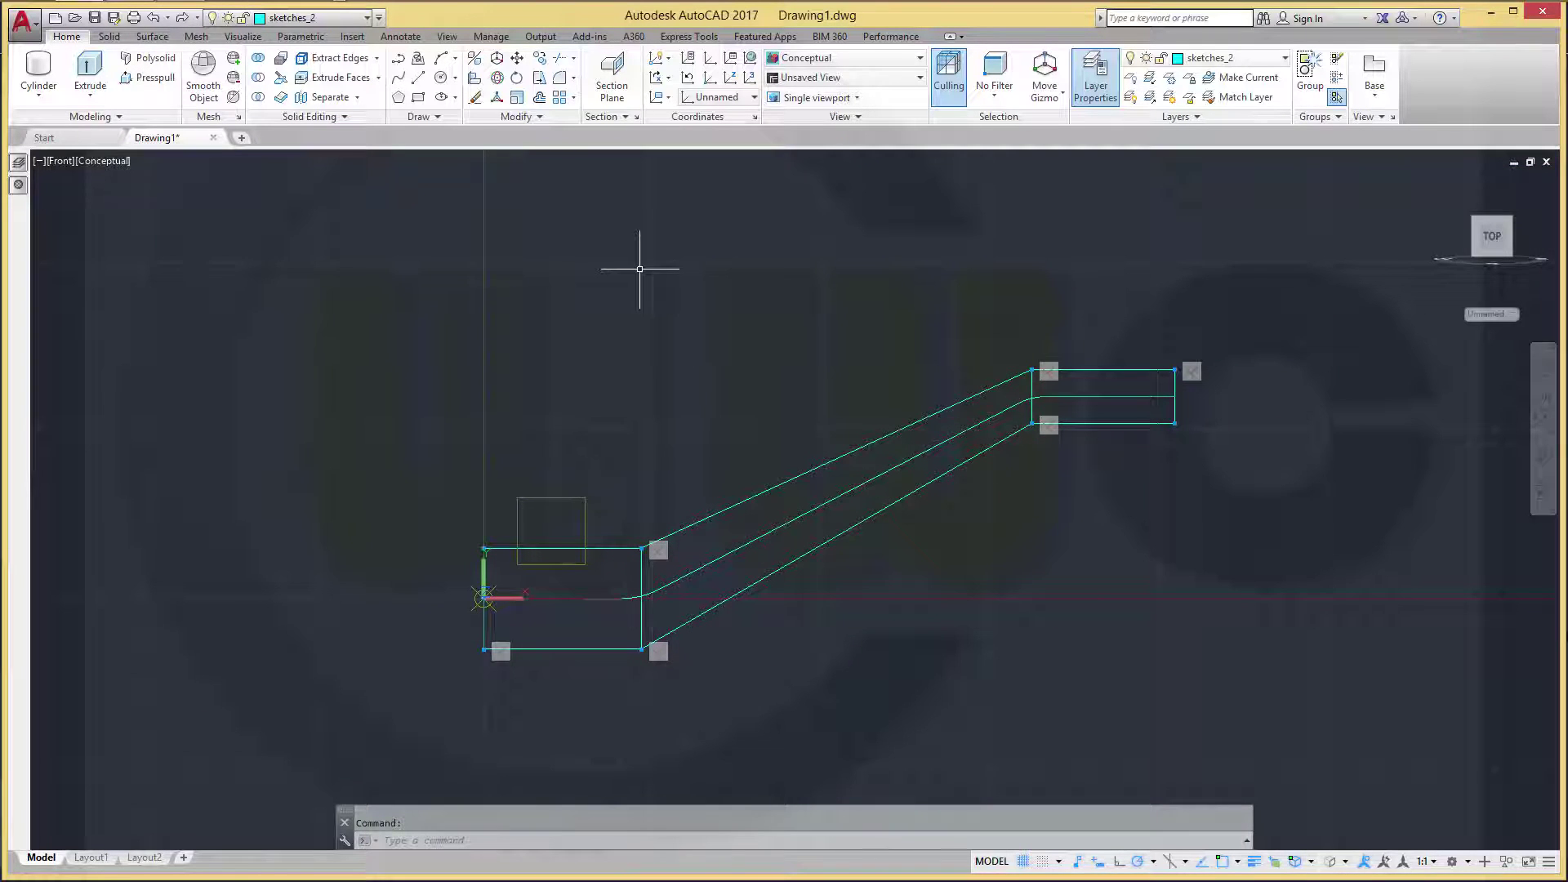
pyautogui.write('pedit')
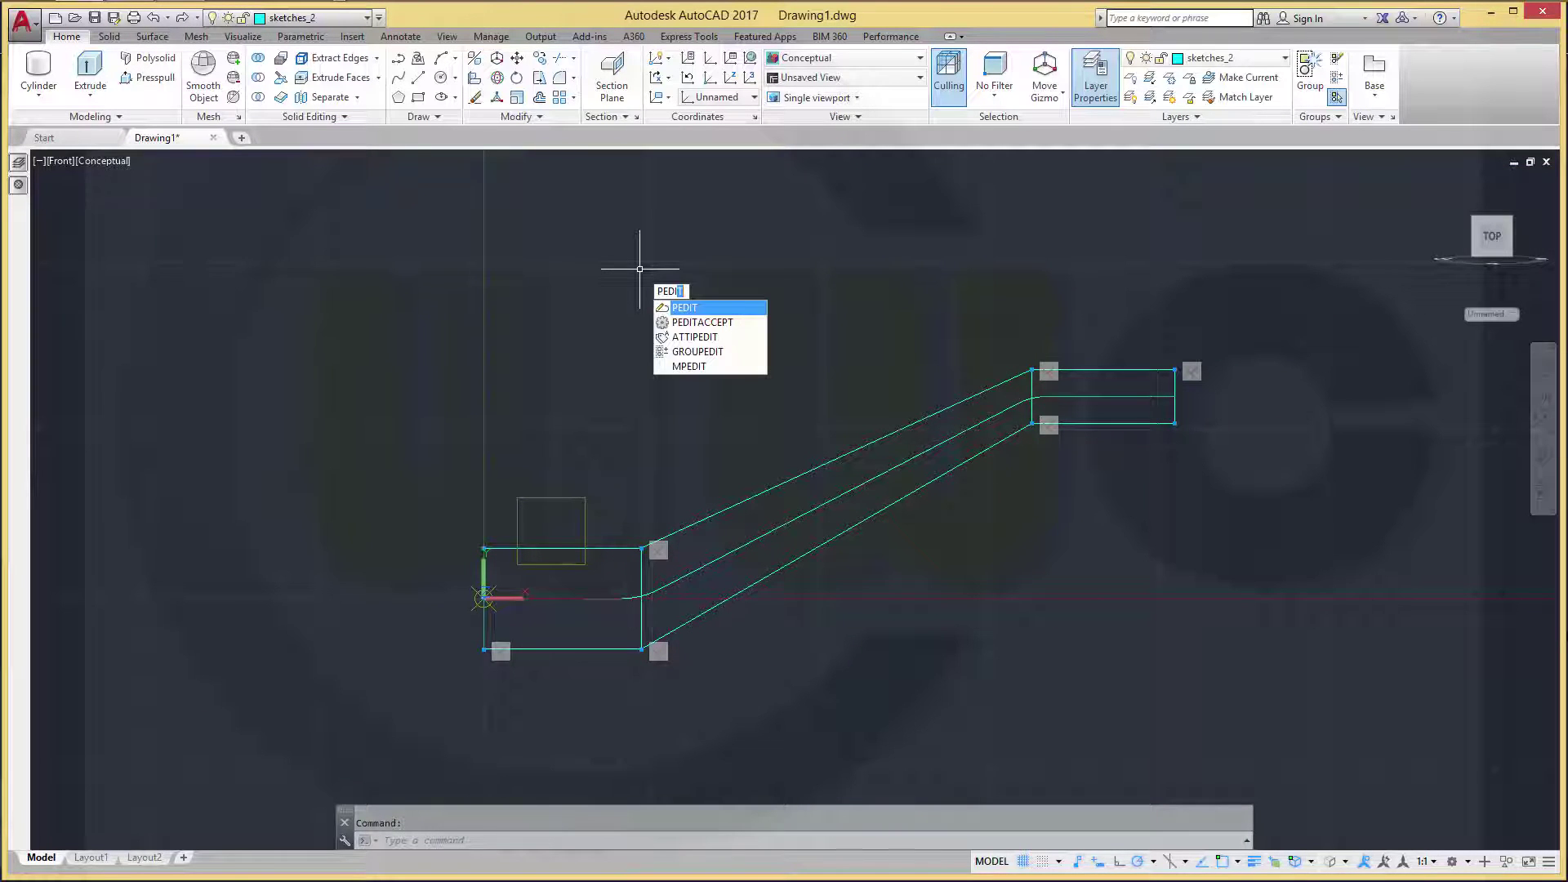
pyautogui.press('Return')
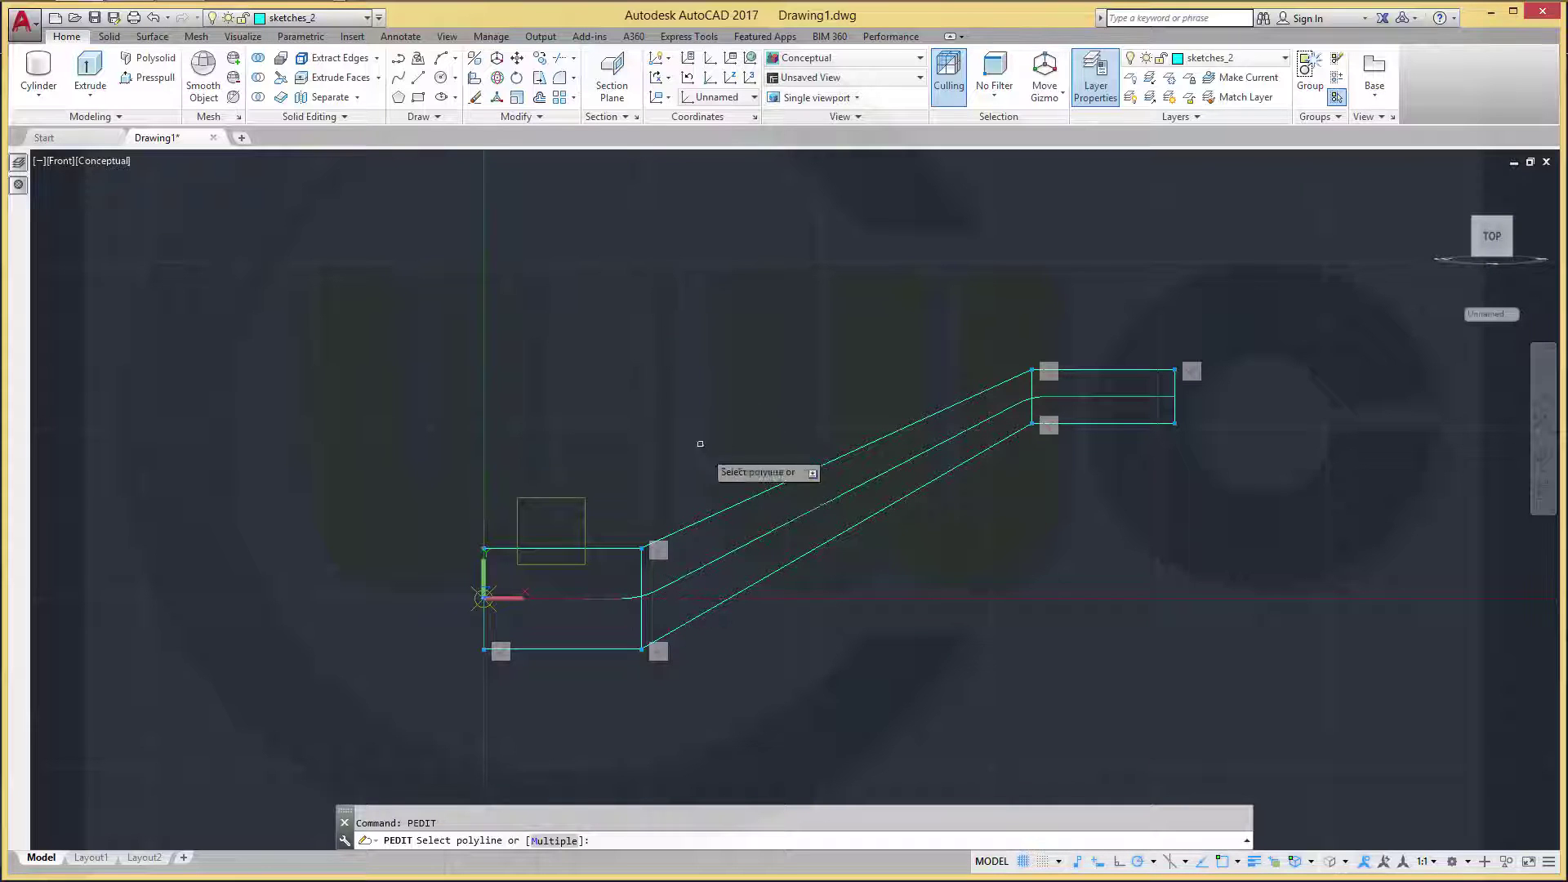
pyautogui.click(606, 549)
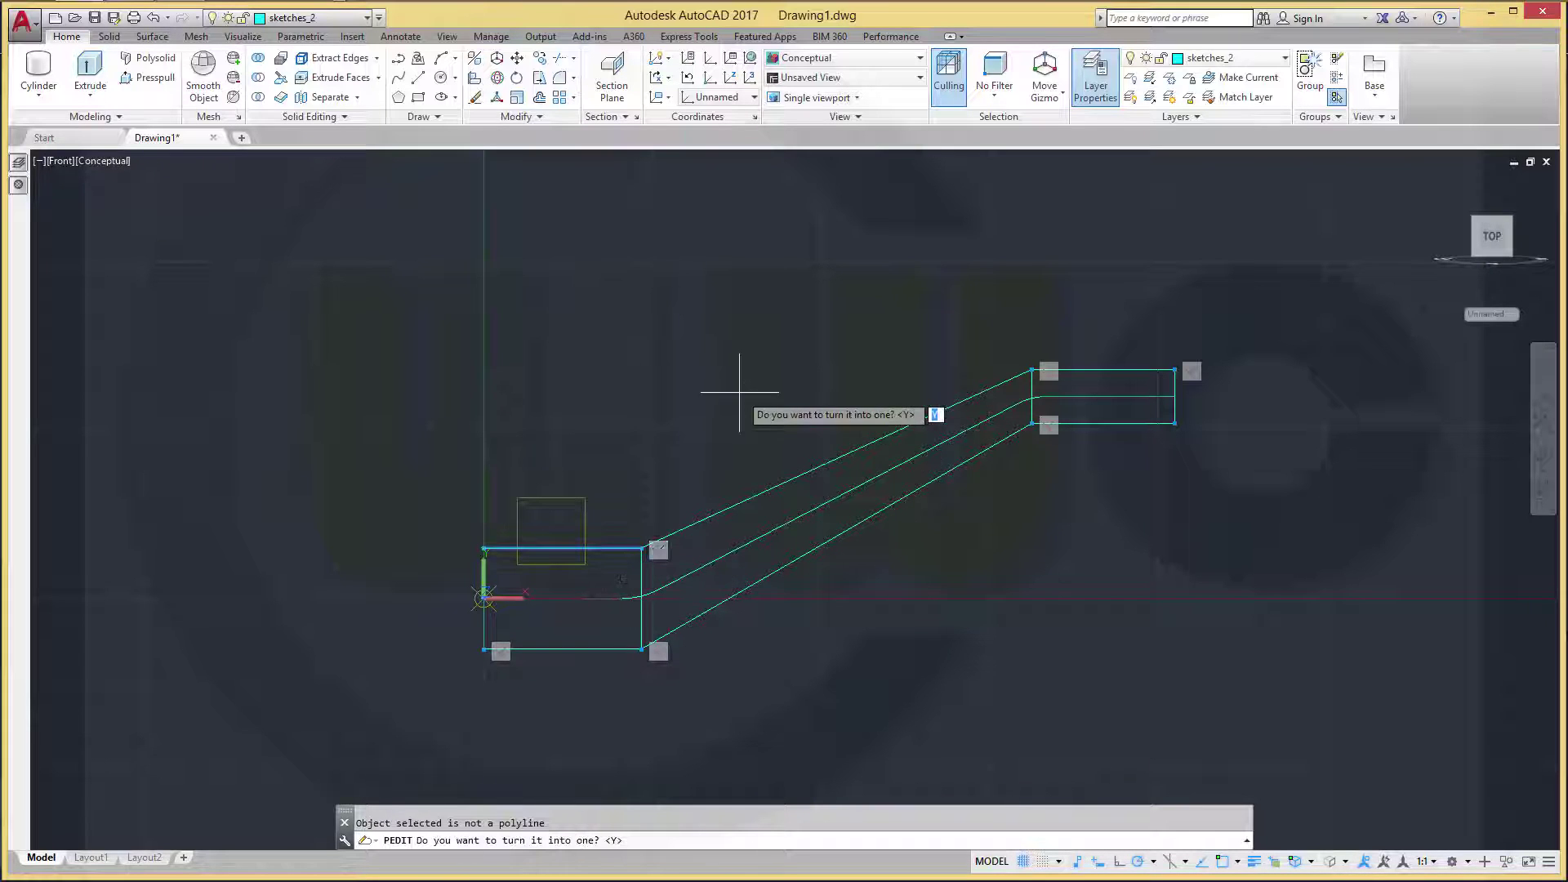
pyautogui.press('Return')
pyautogui.click(773, 453)
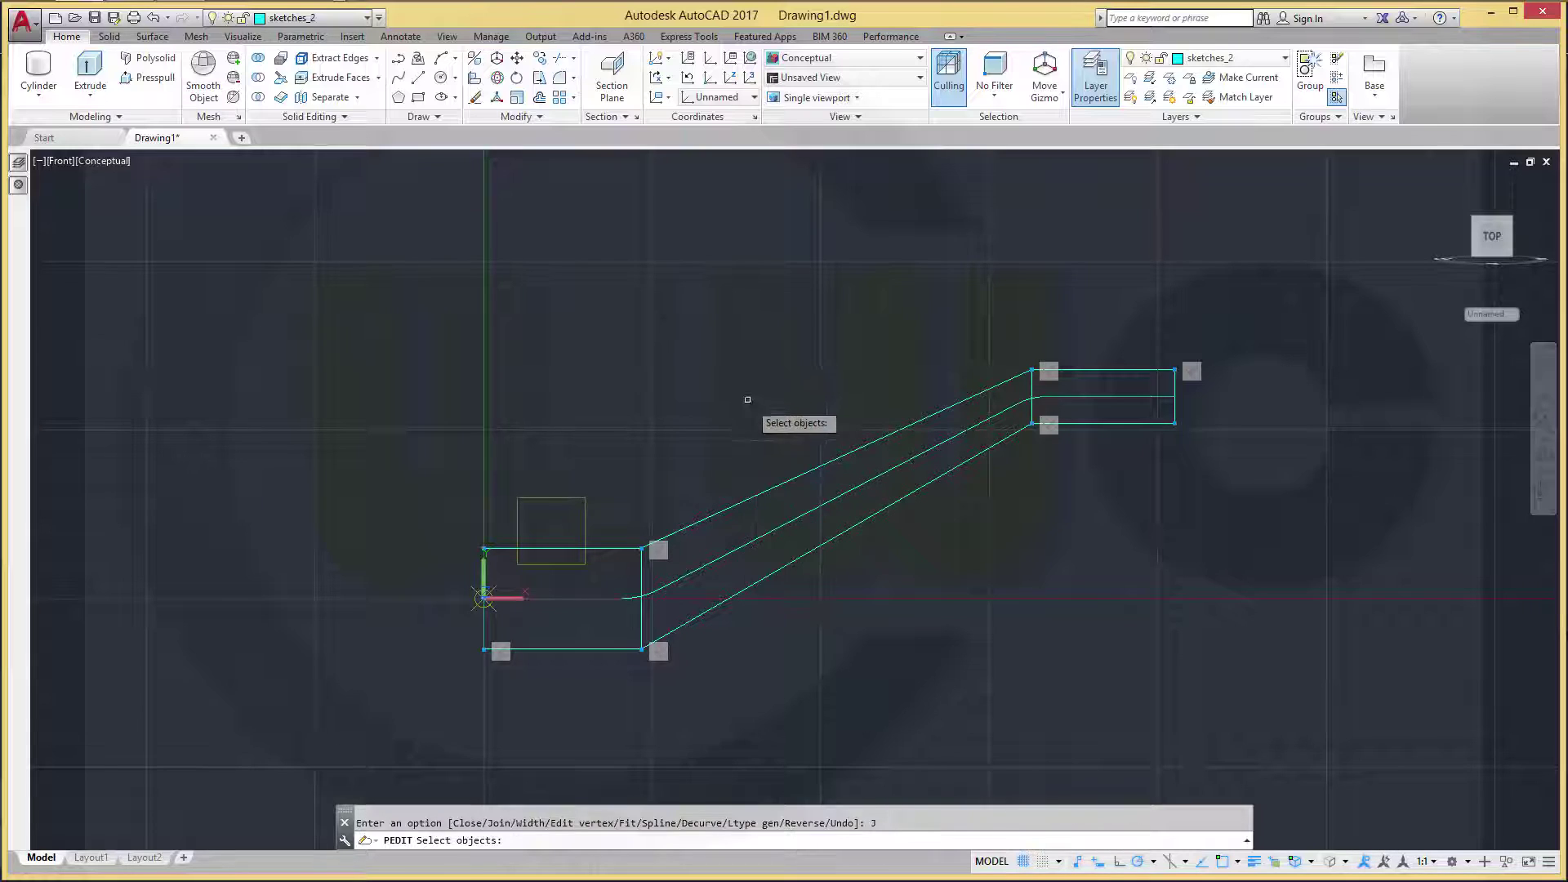
pyautogui.click(792, 480)
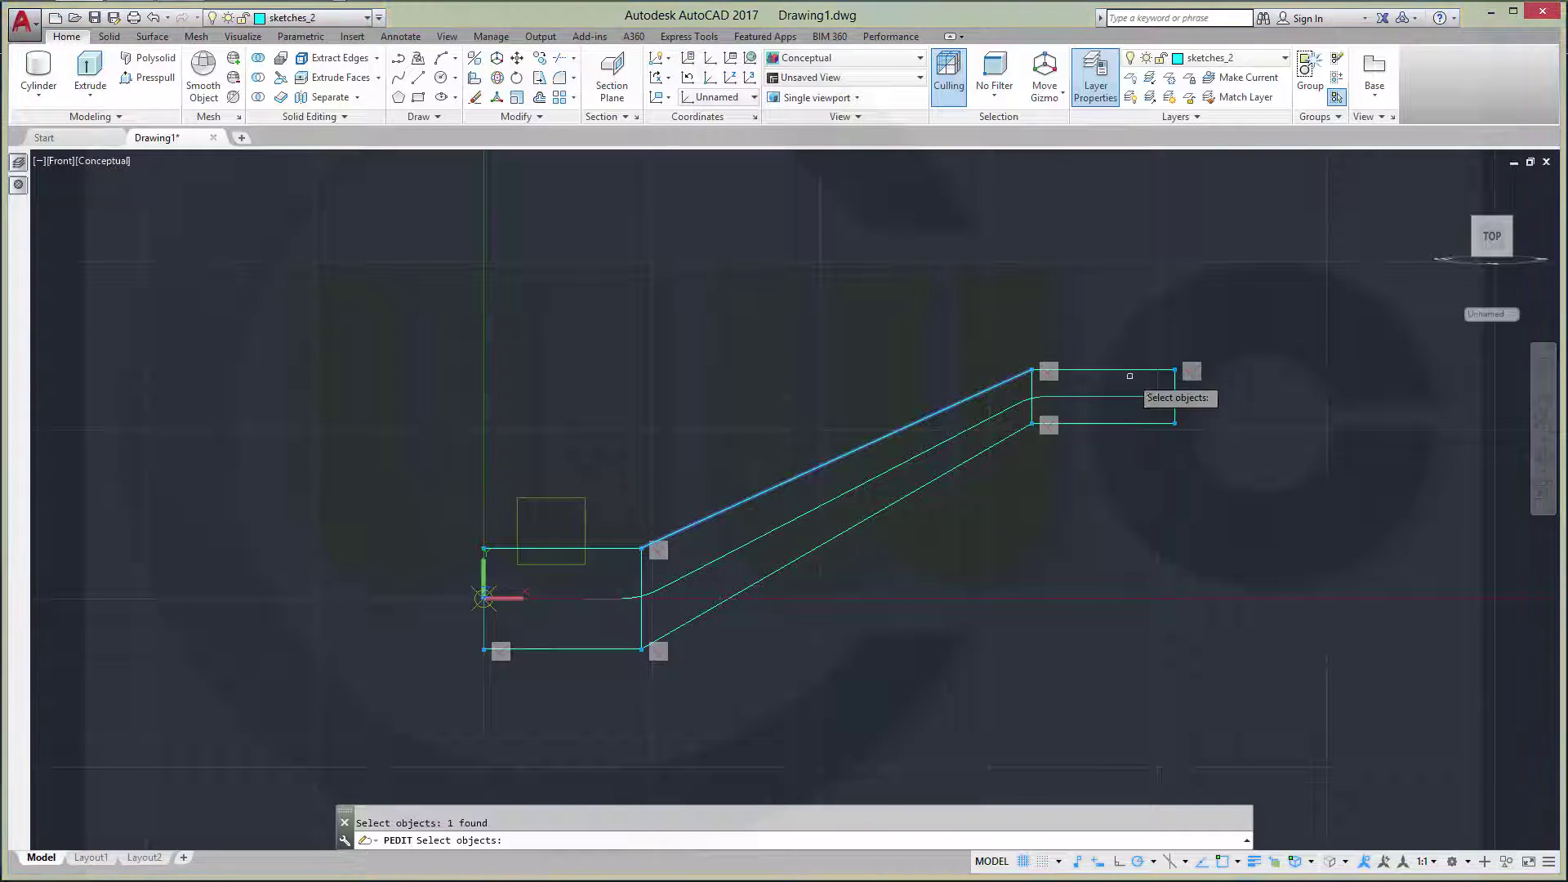
pyautogui.click(1139, 370)
pyautogui.click(1175, 411)
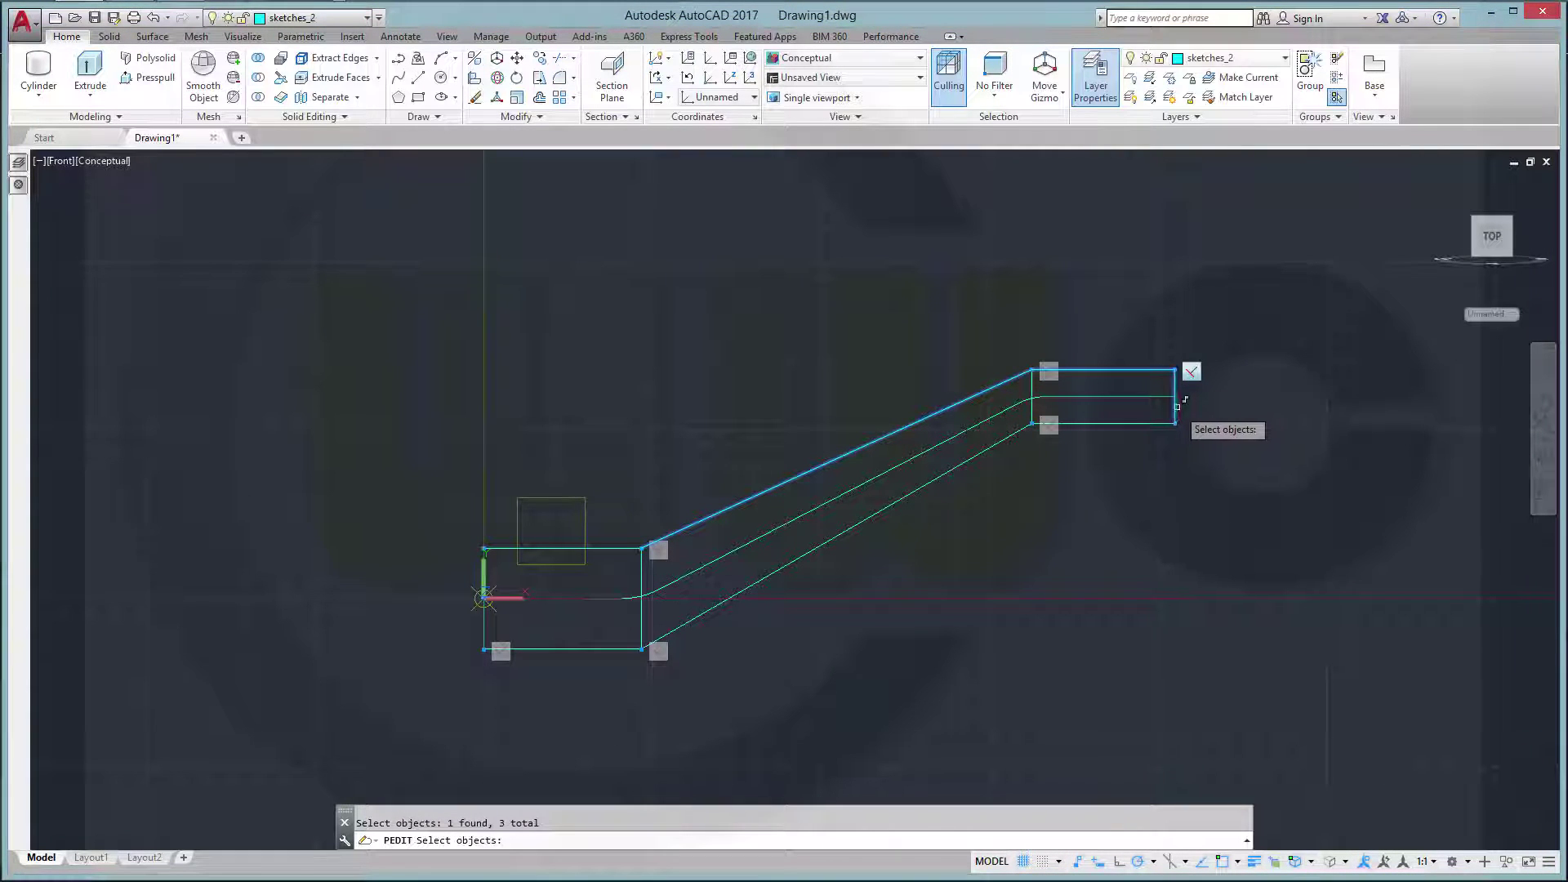
pyautogui.click(1096, 426)
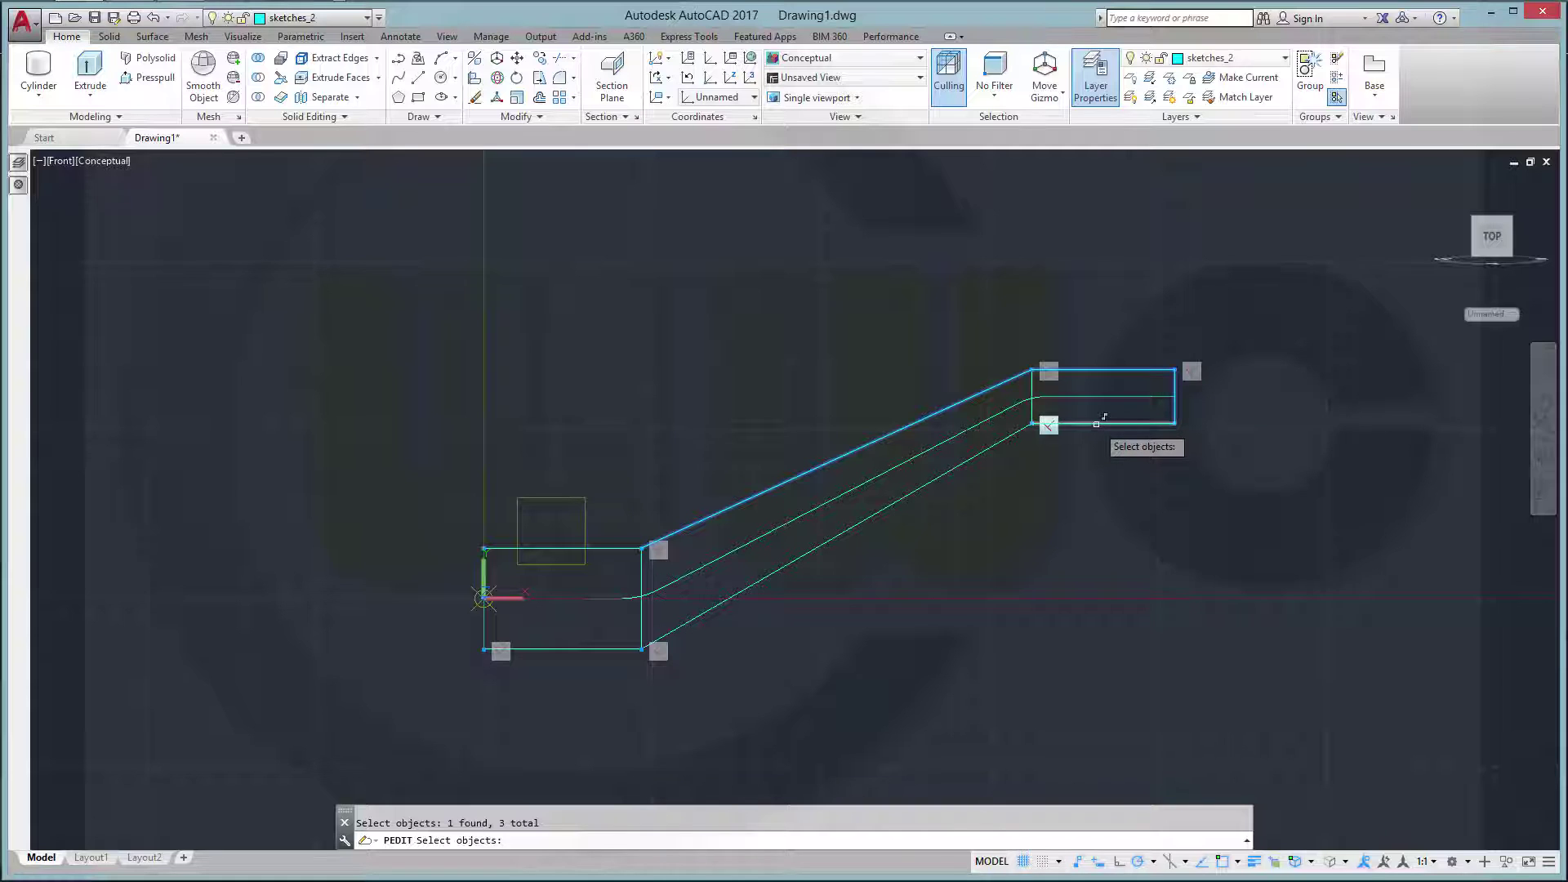
pyautogui.click(935, 479)
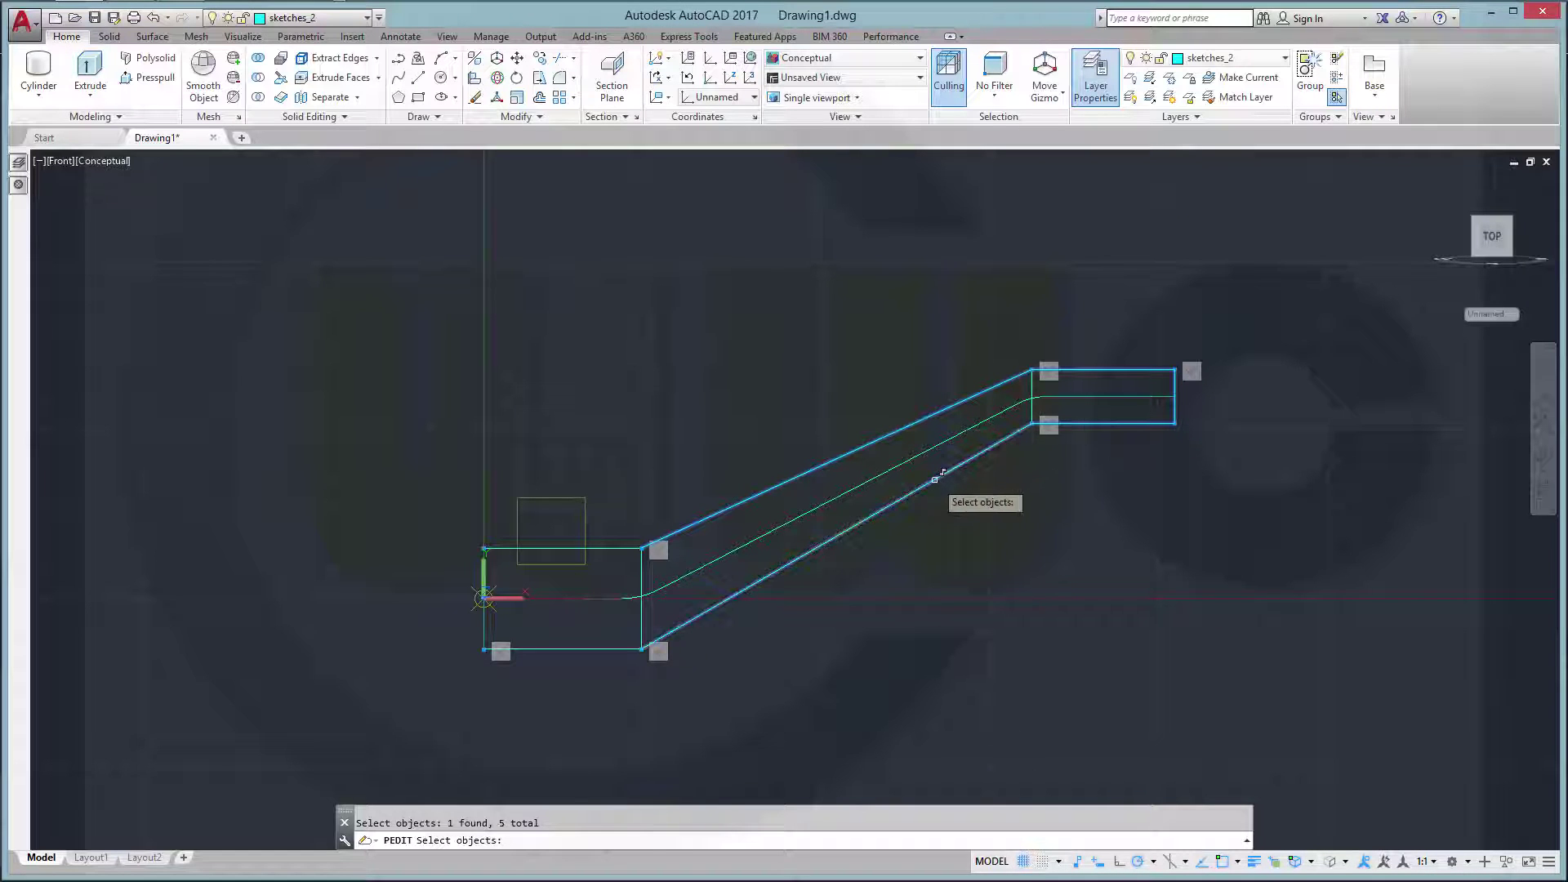
pyautogui.click(588, 650)
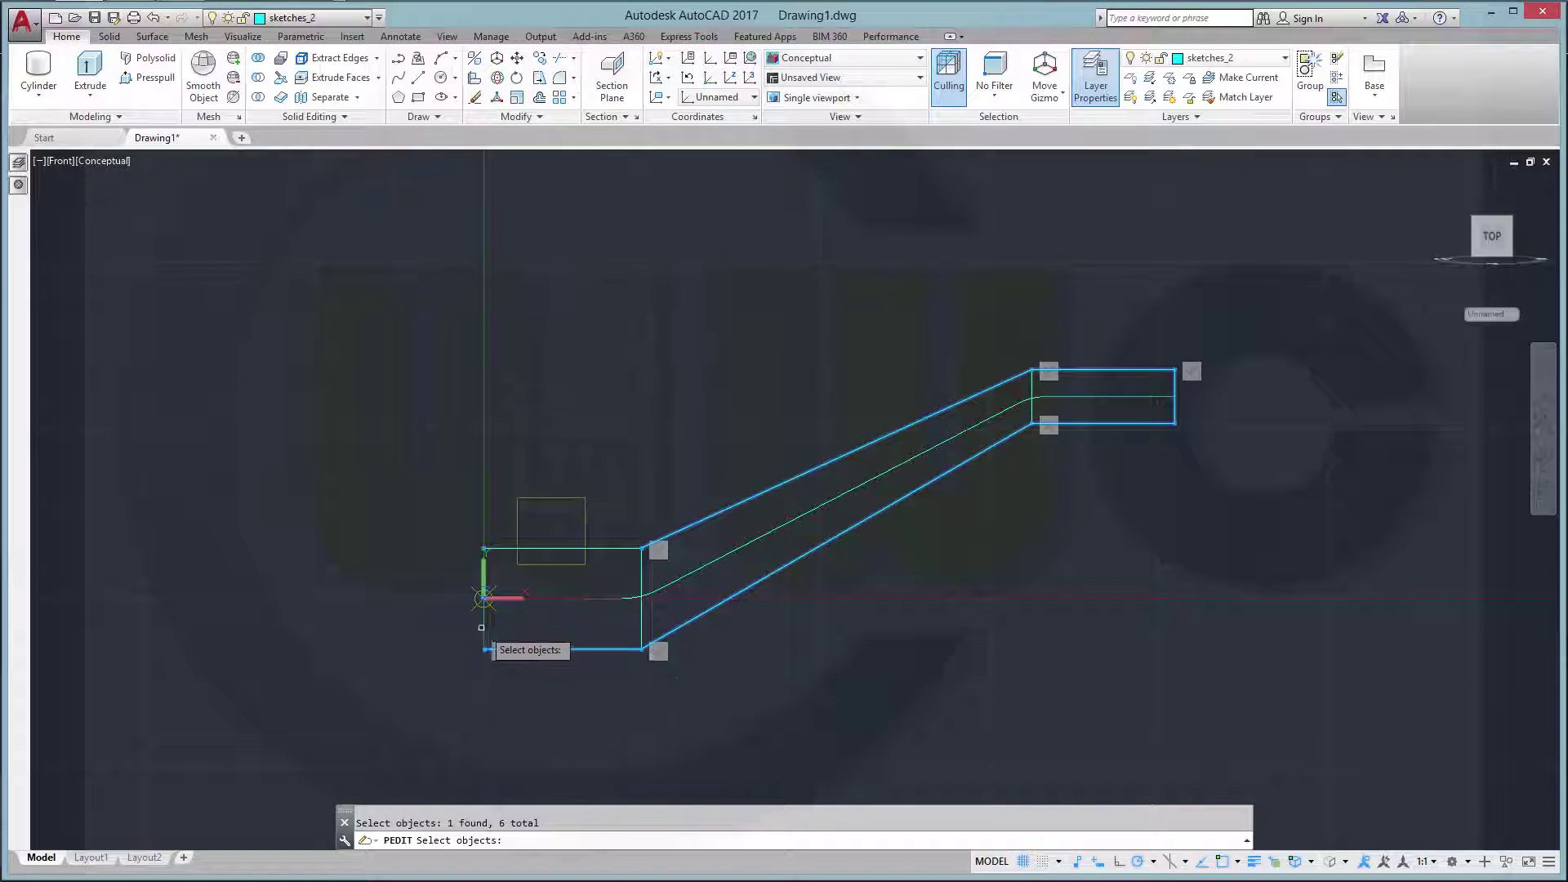
pyautogui.click(482, 627)
pyautogui.press('Return')
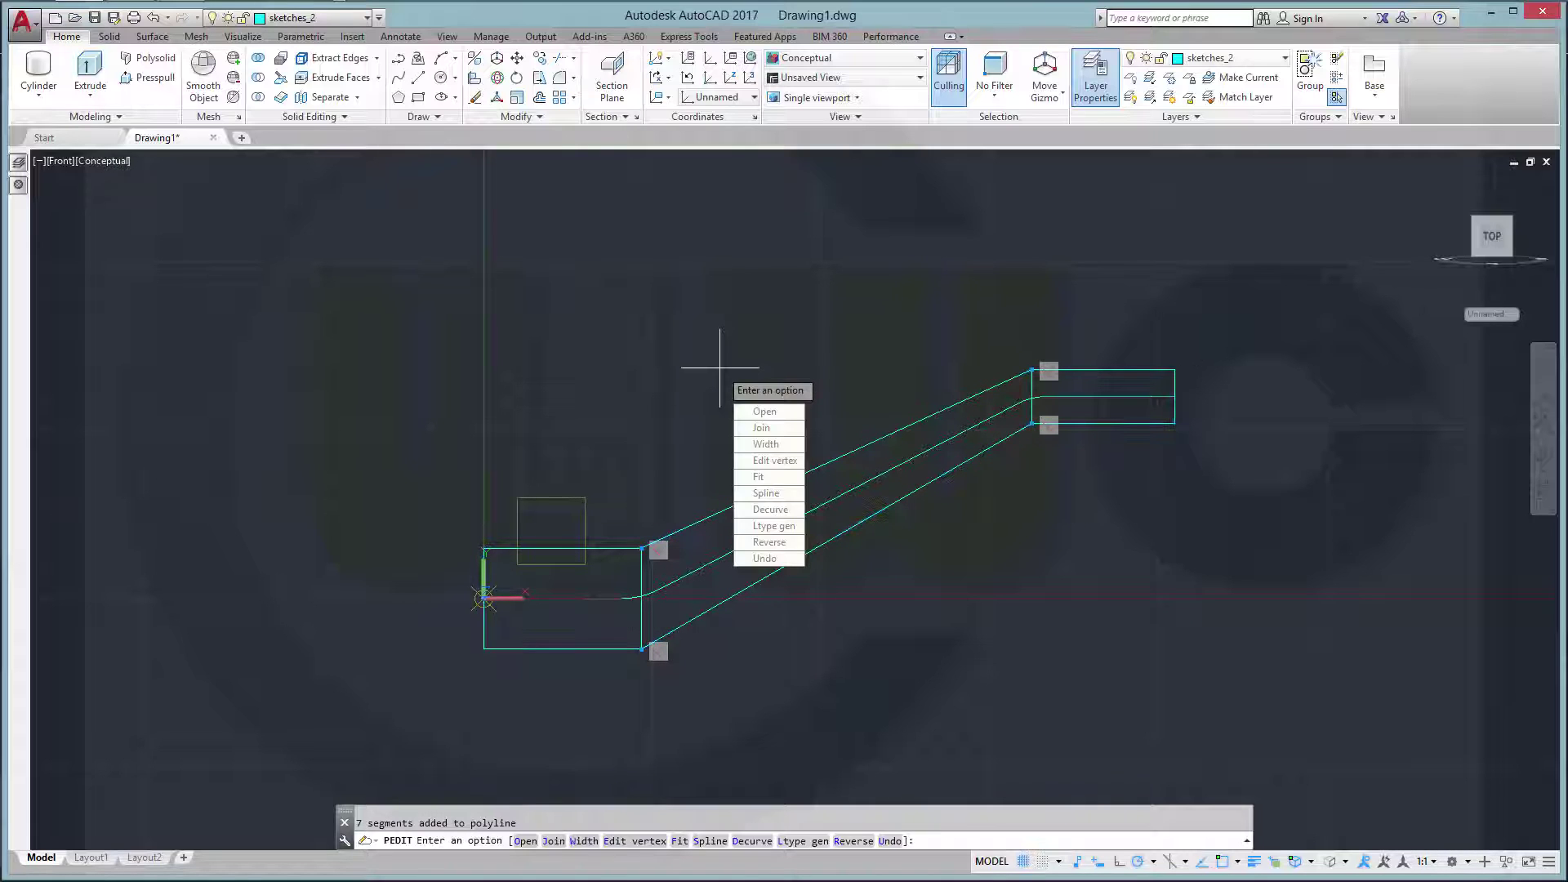
pyautogui.press('Return')
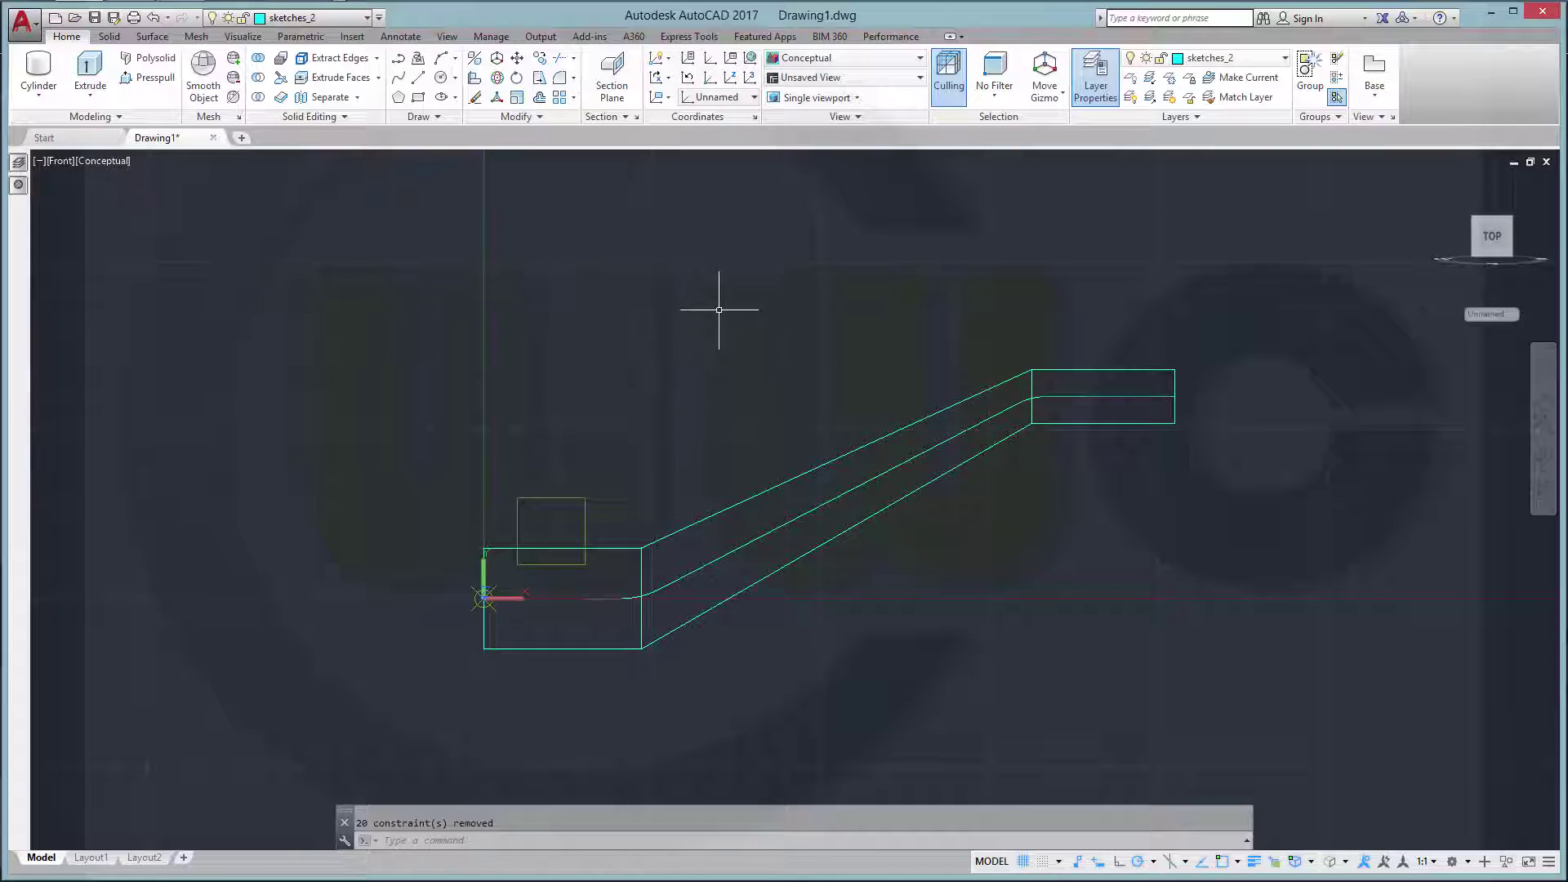
# Make solid_plus_2 current and extrude the arm outline 100 units
pyautogui.keyDown('shift'); pyautogui.moveTo(675, 370); pyautogui.dragTo(718, 448, button='middle'); pyautogui.keyUp('shift')
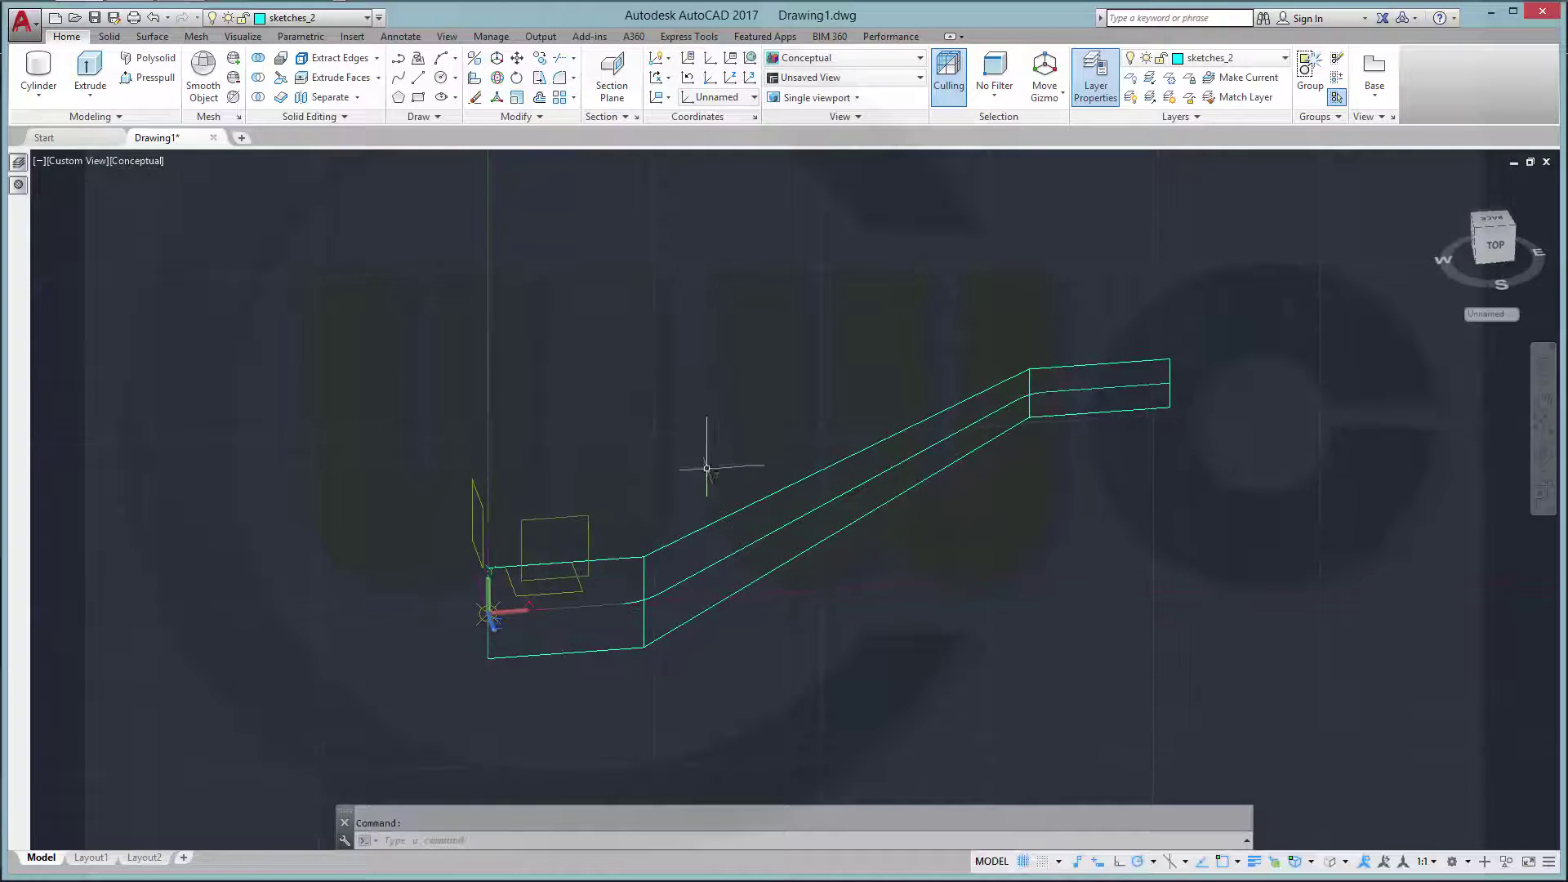
pyautogui.click(327, 17)
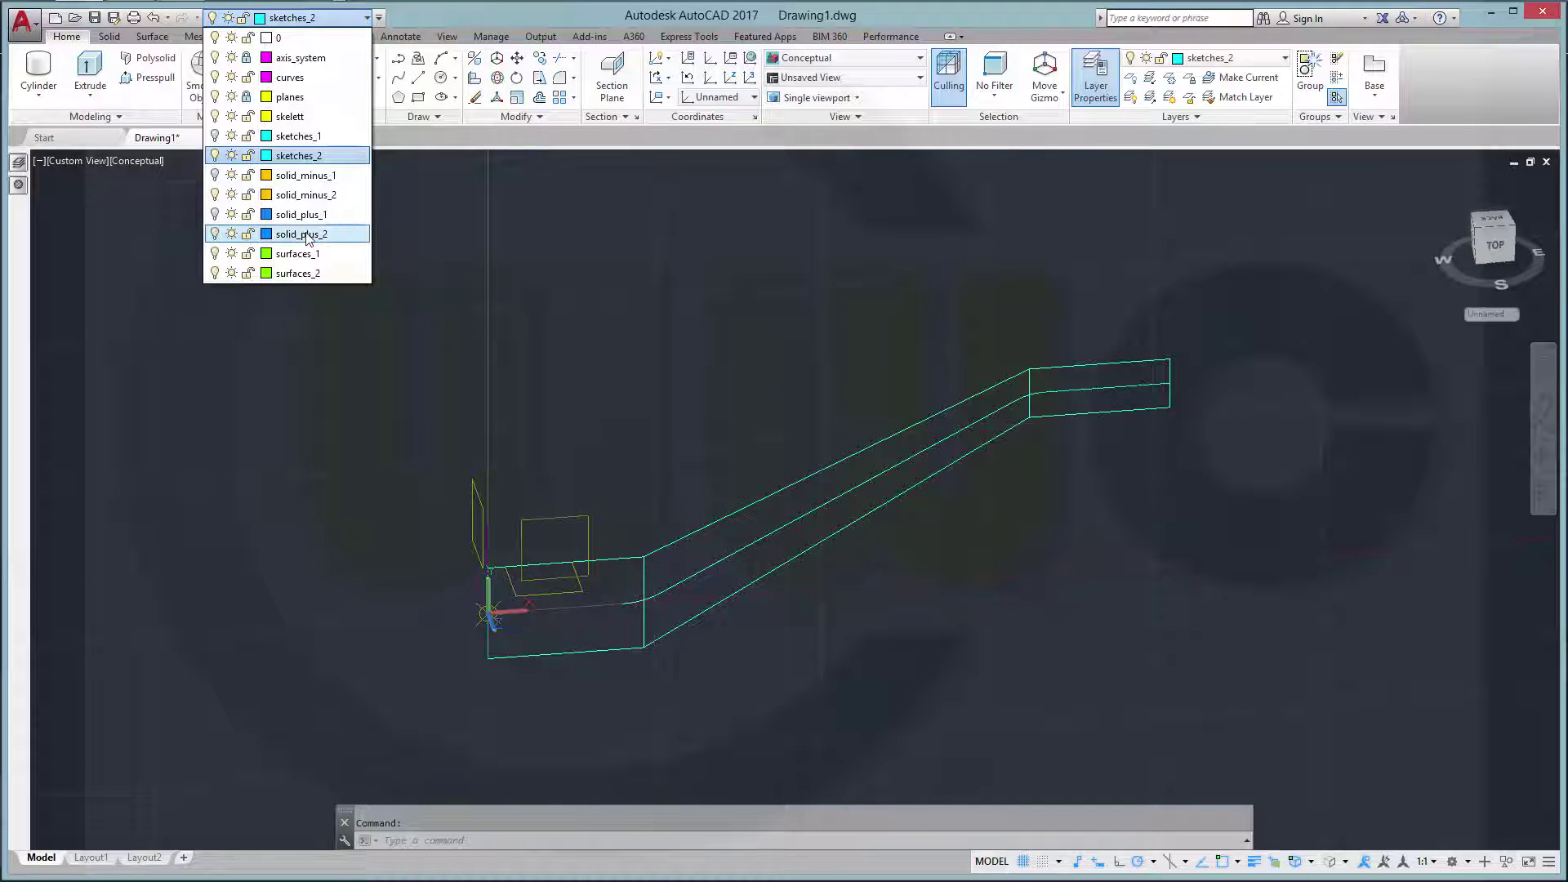
pyautogui.click(334, 237)
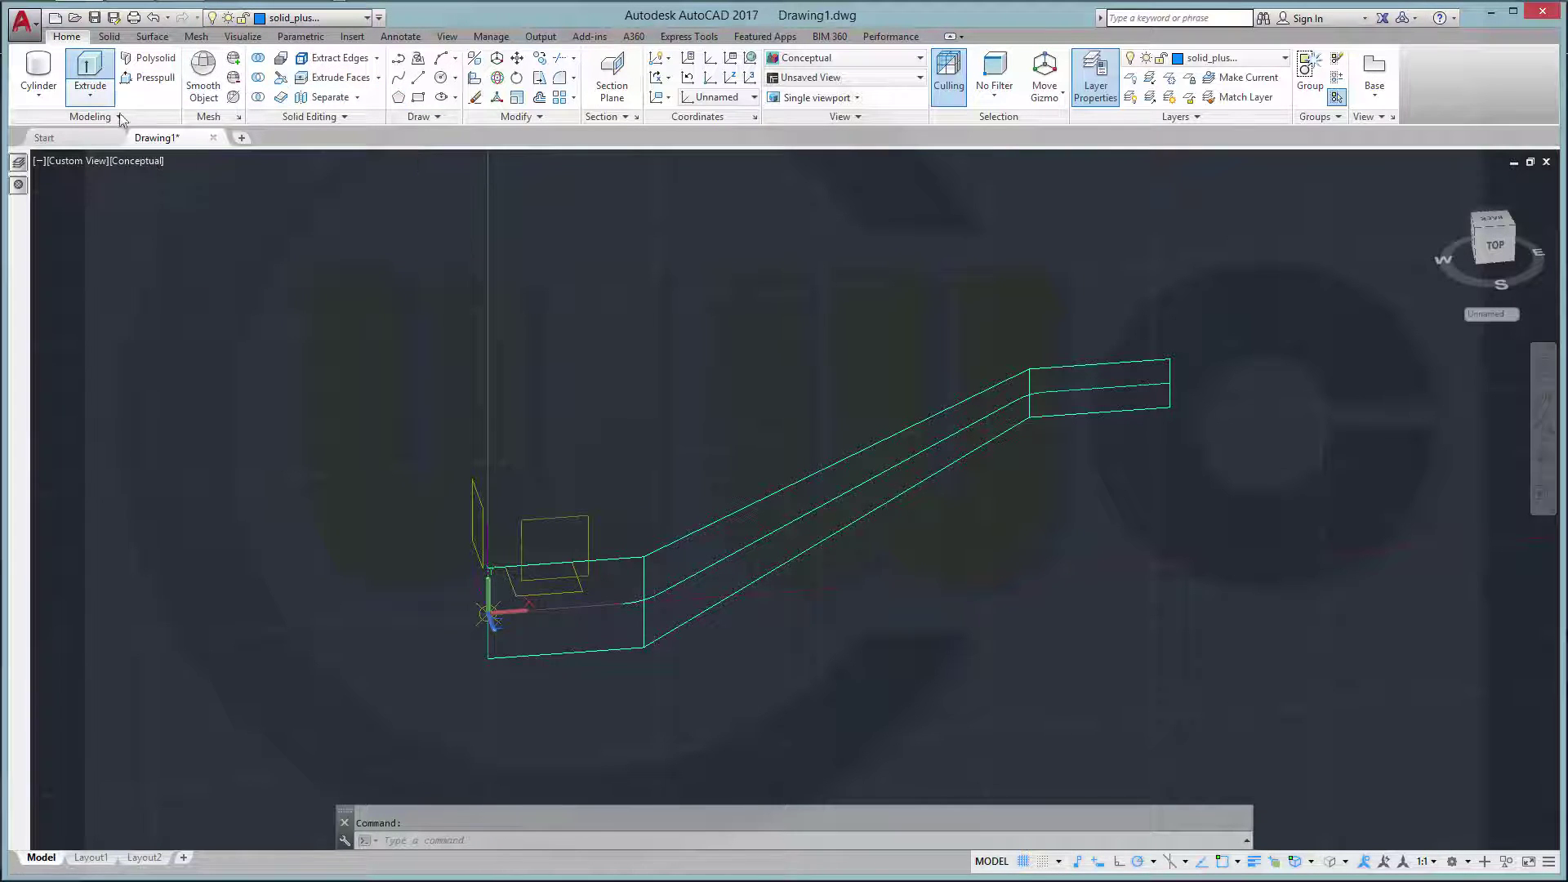
pyautogui.click(671, 542)
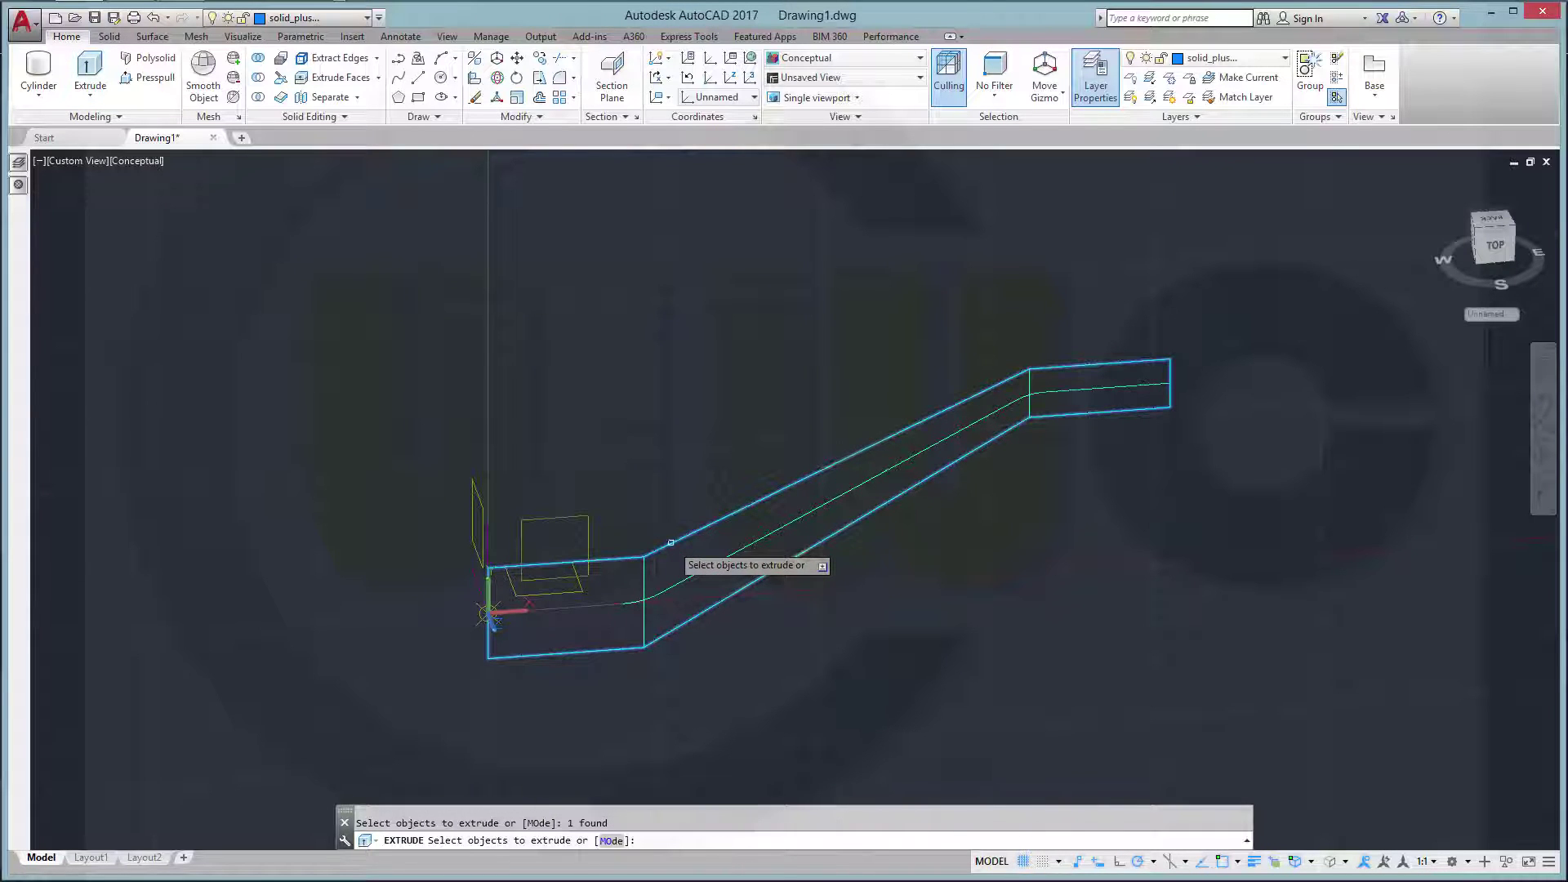
pyautogui.rightClick(688, 411)
pyautogui.click(727, 425)
pyautogui.write('100')
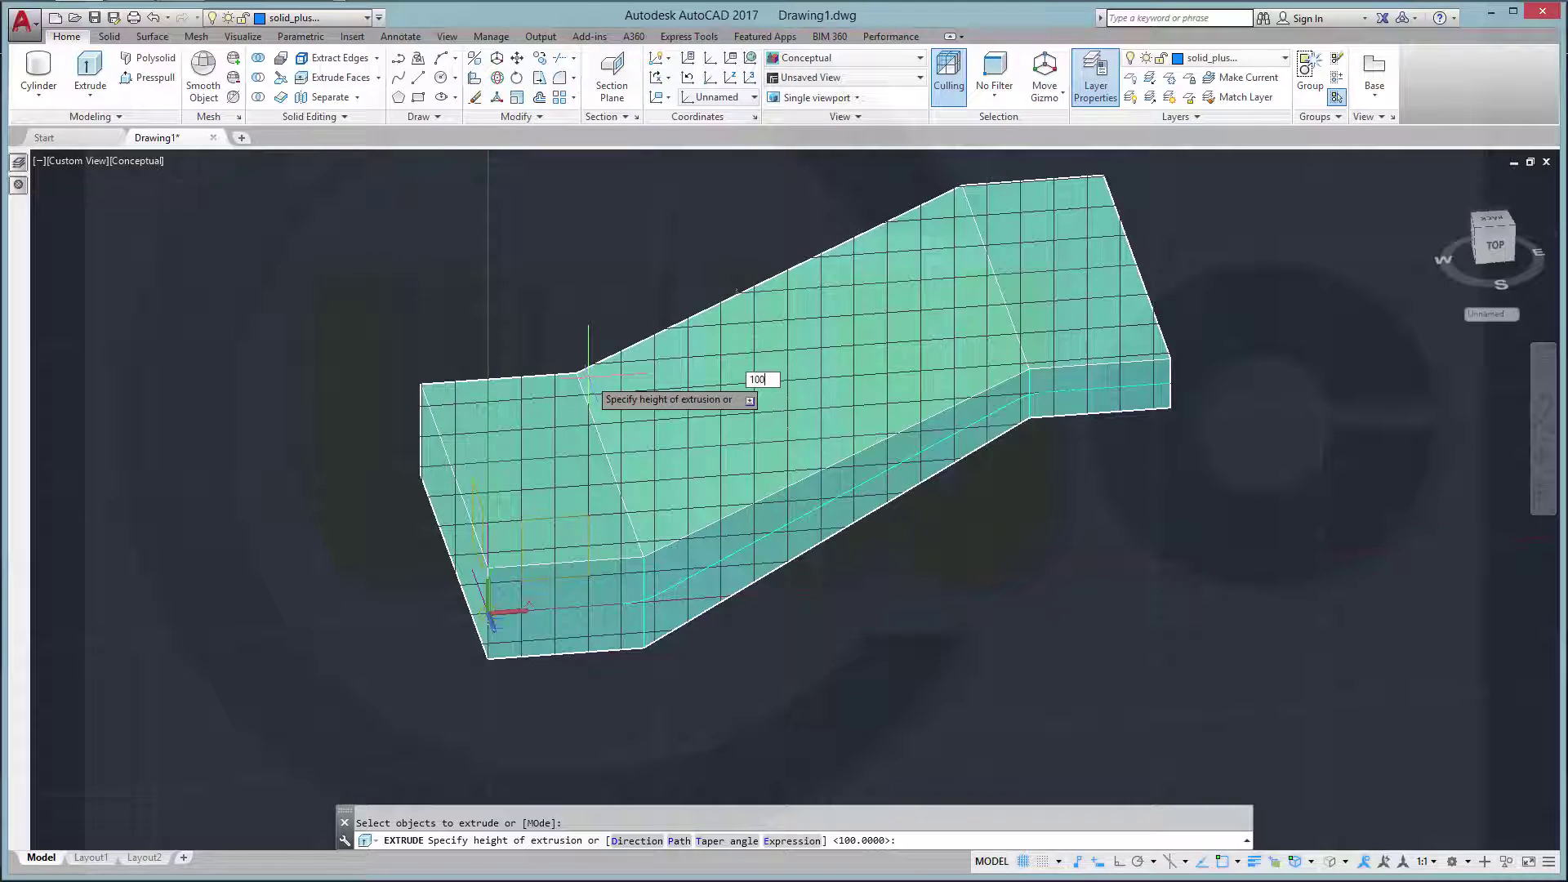
pyautogui.press('Return')
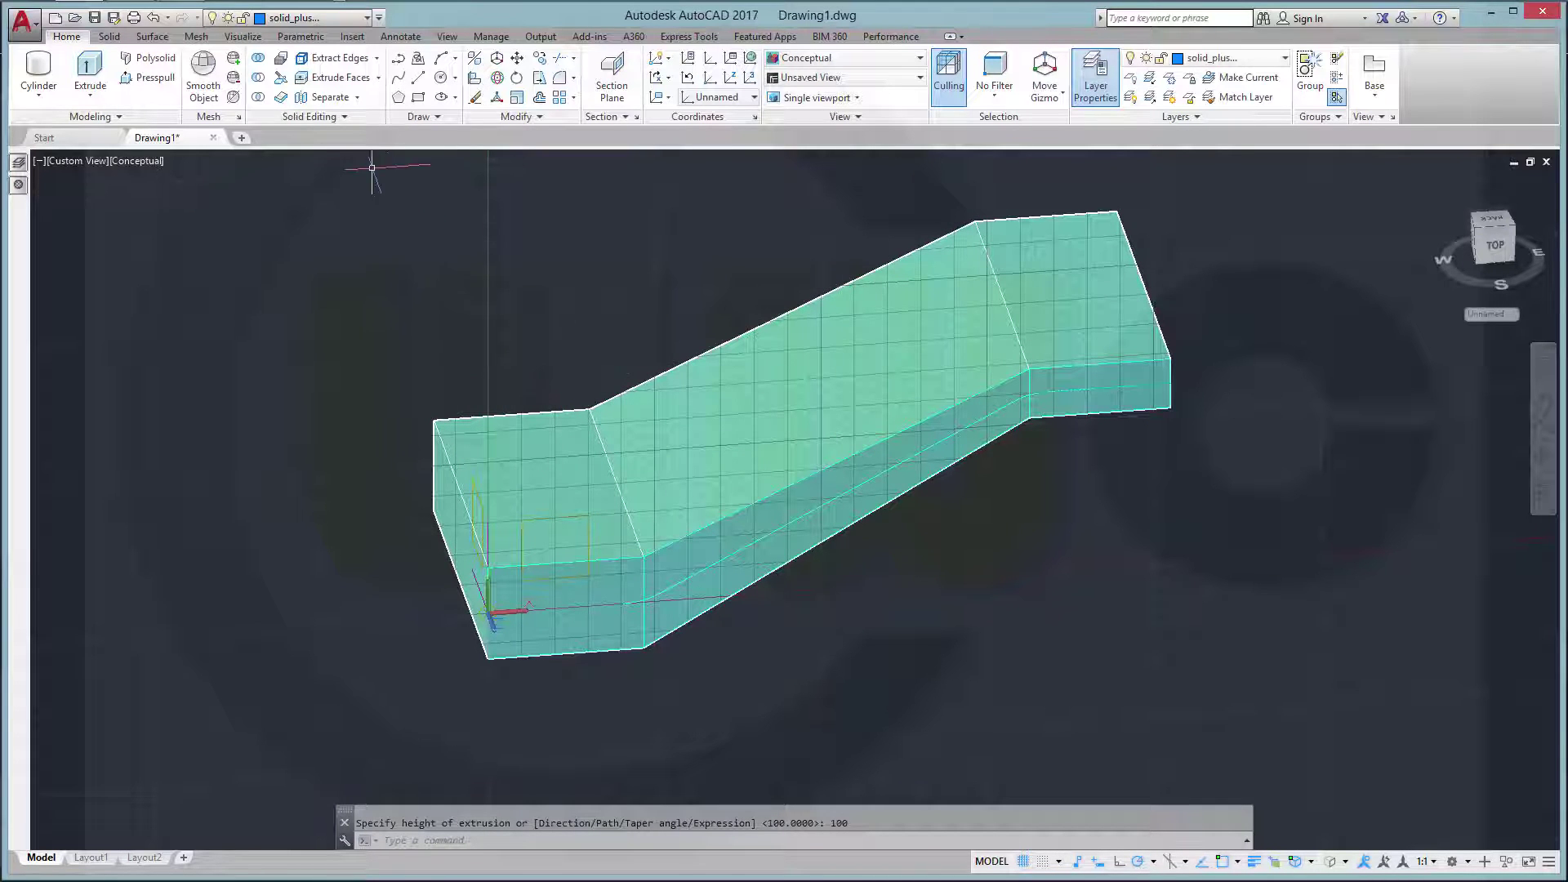
# Extrude the inner centre polyline 100 units as a second solid
pyautogui.click(90, 70)
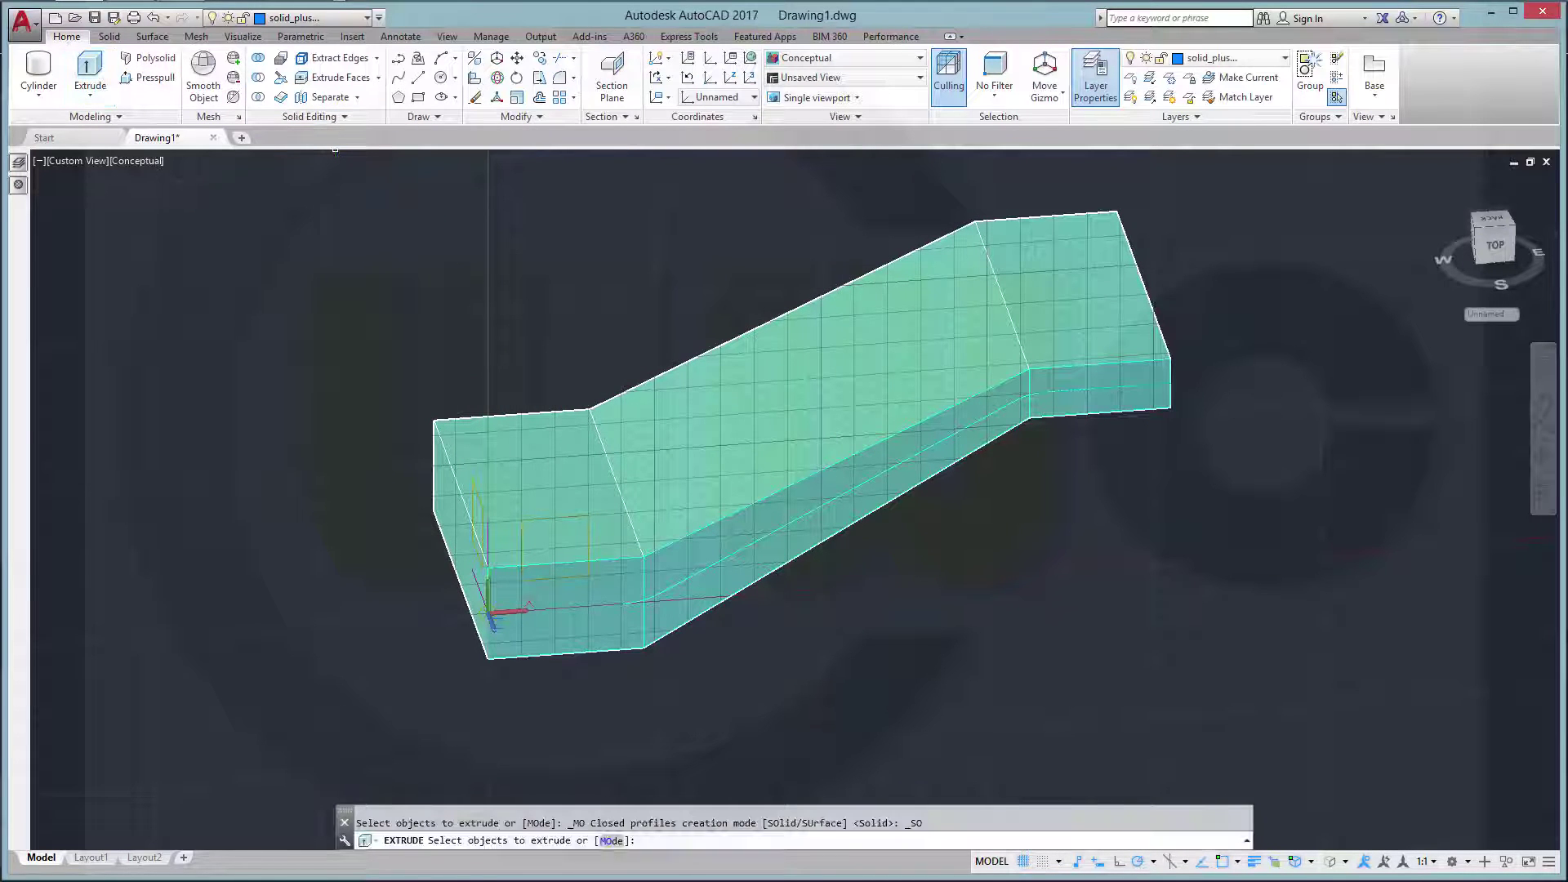
pyautogui.click(621, 564)
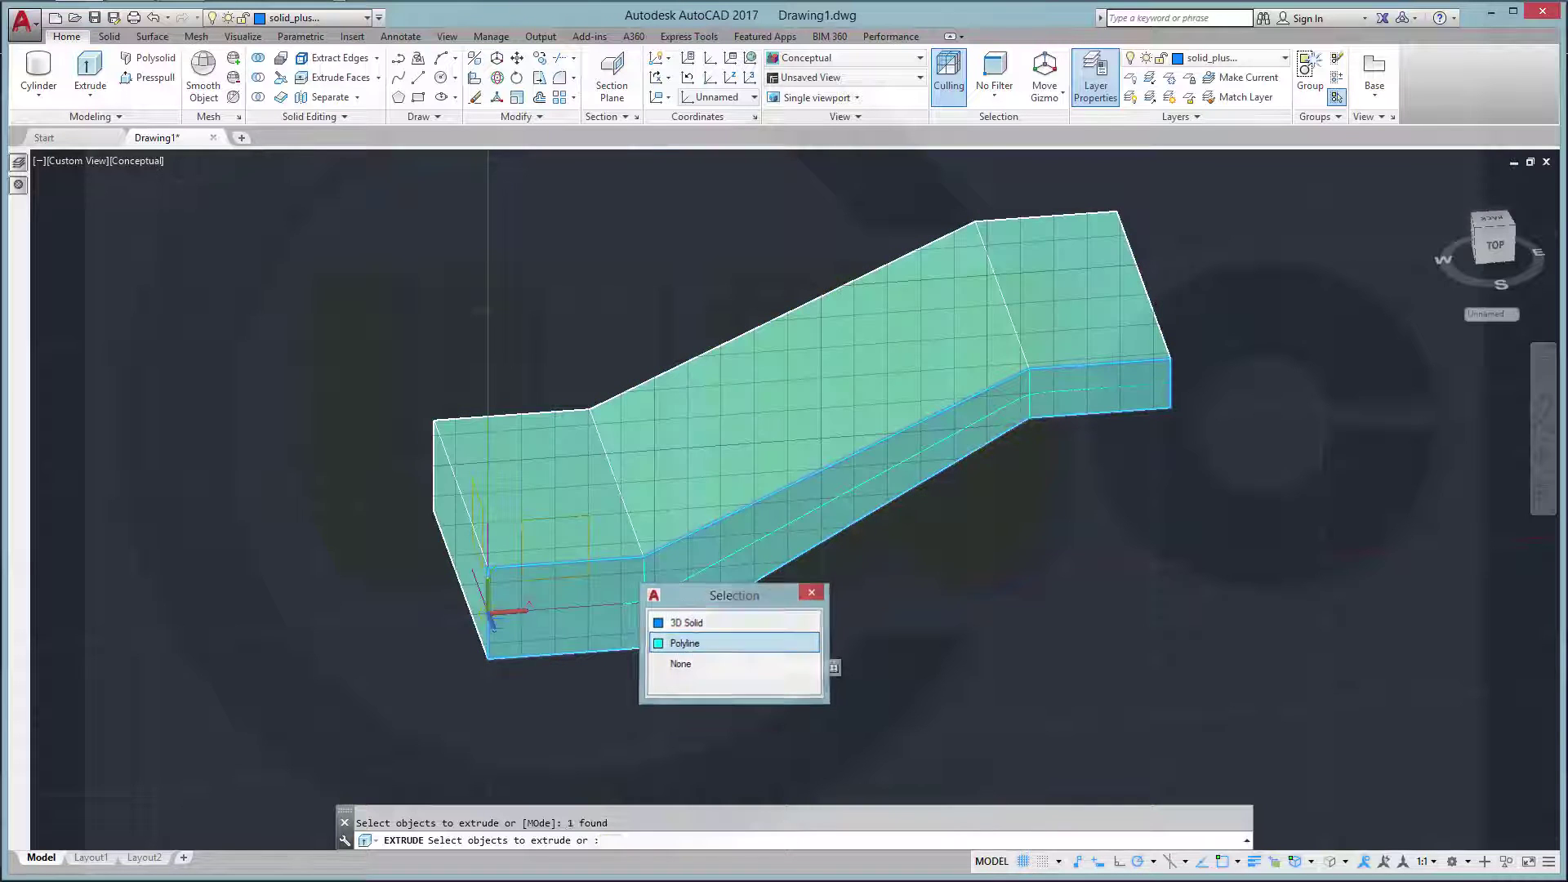
pyautogui.click(702, 643)
pyautogui.rightClick(816, 676)
pyautogui.click(842, 688)
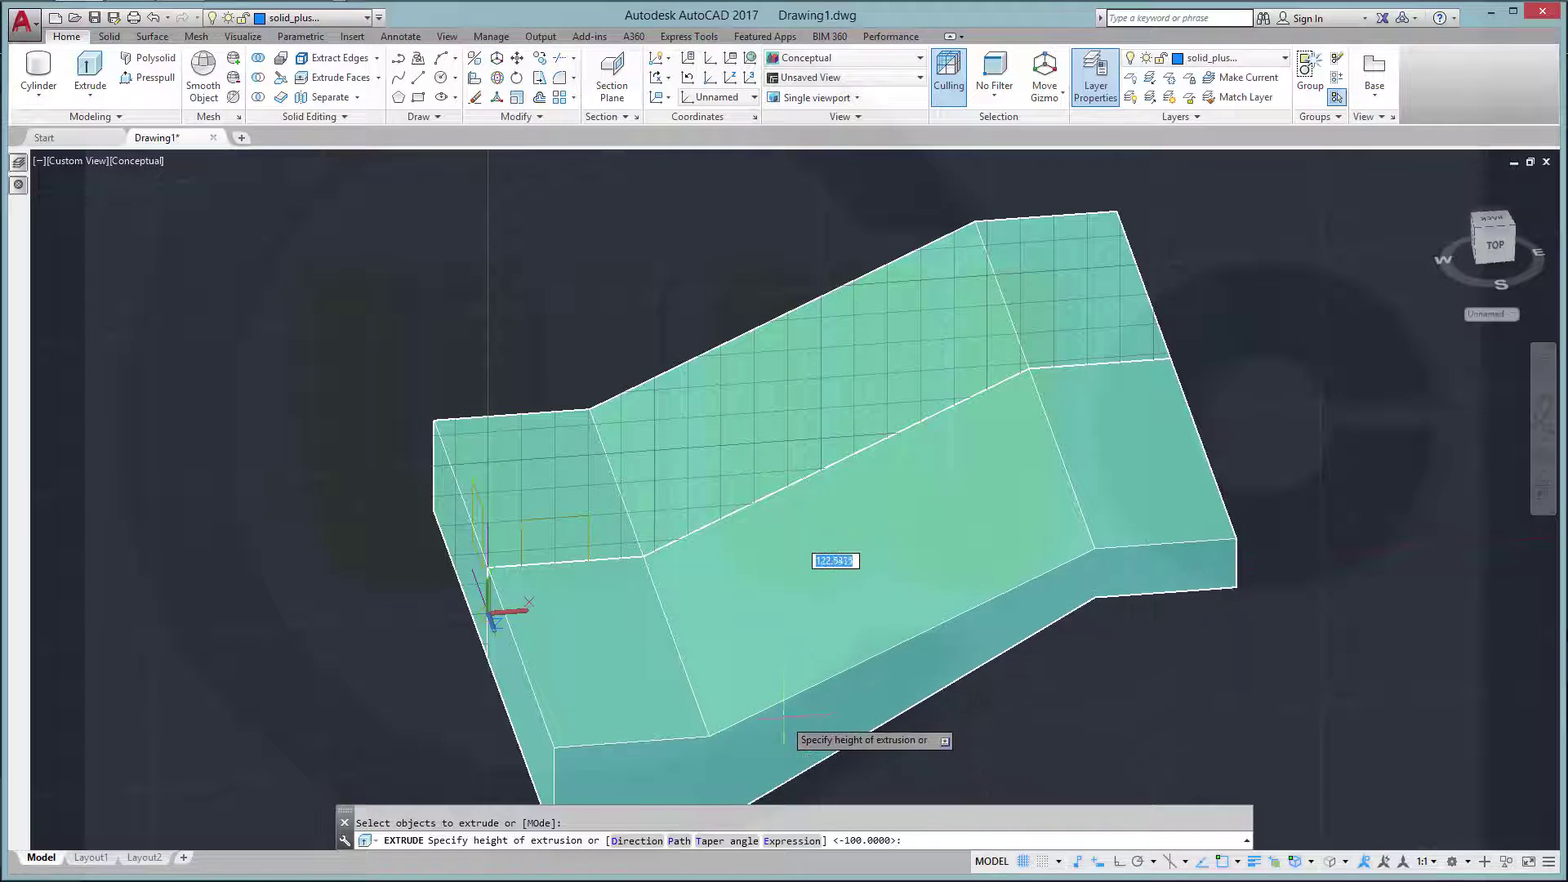
pyautogui.write('100')
pyautogui.press('Return')
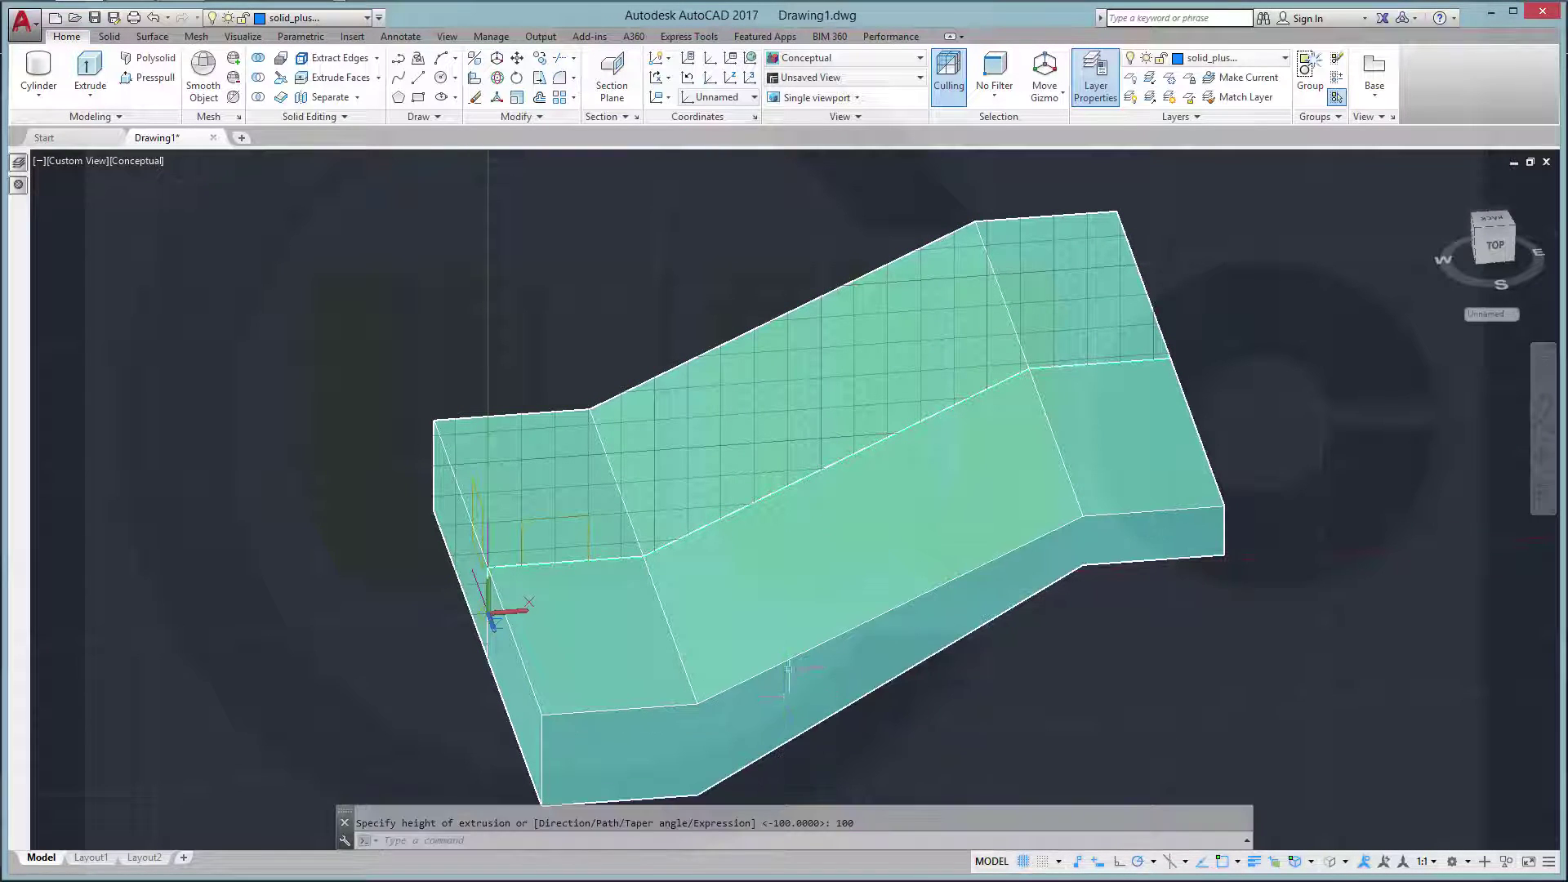
# Union the two extruded arm solids into one solid
pyautogui.click(257, 55)
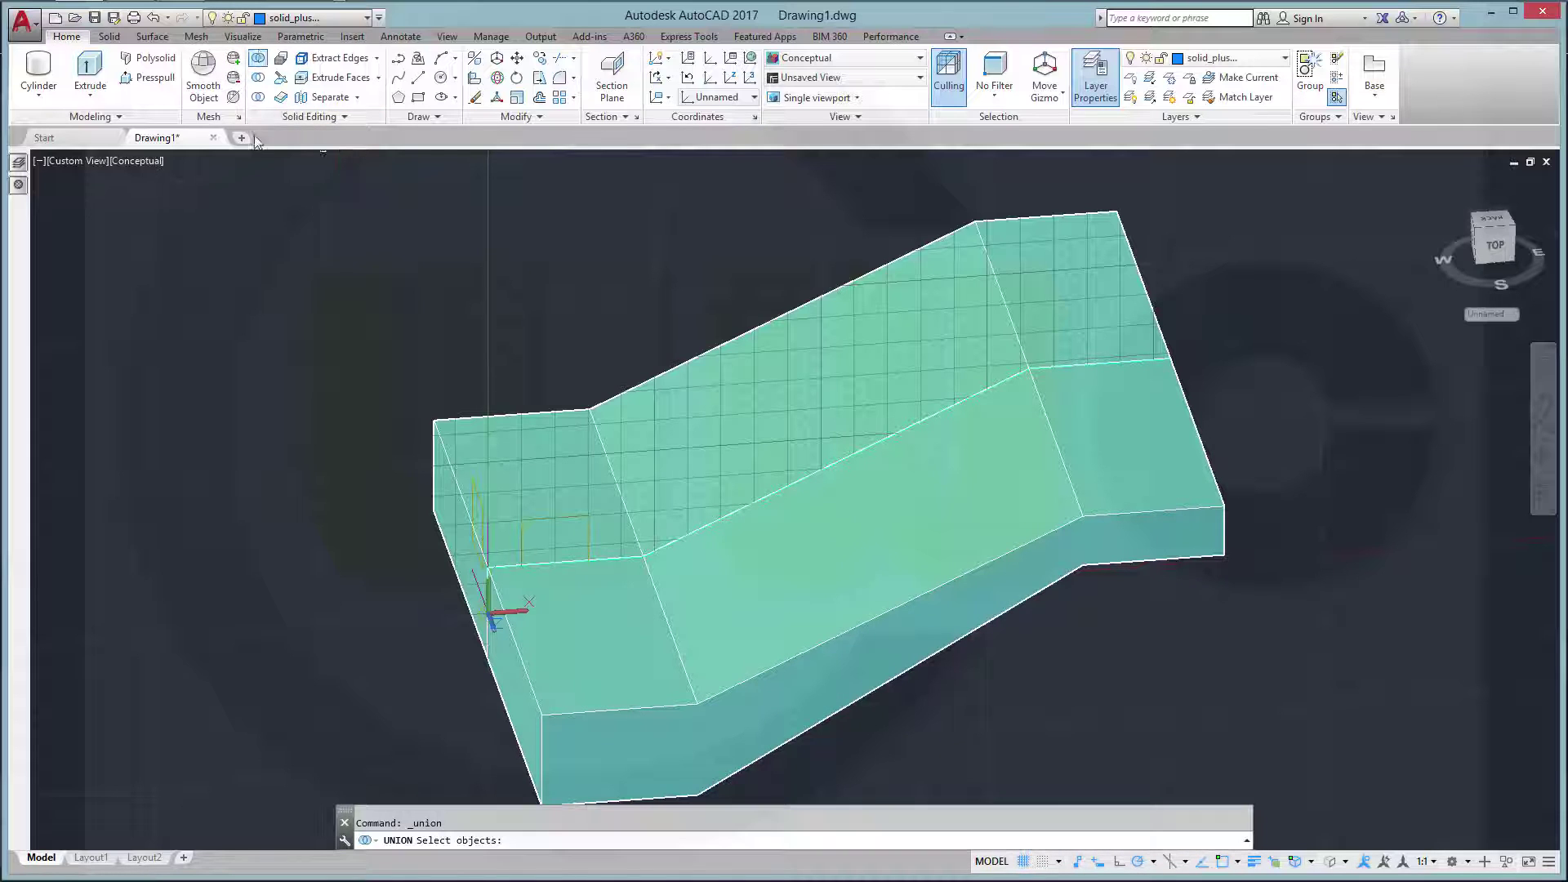
pyautogui.click(663, 392)
pyautogui.click(776, 518)
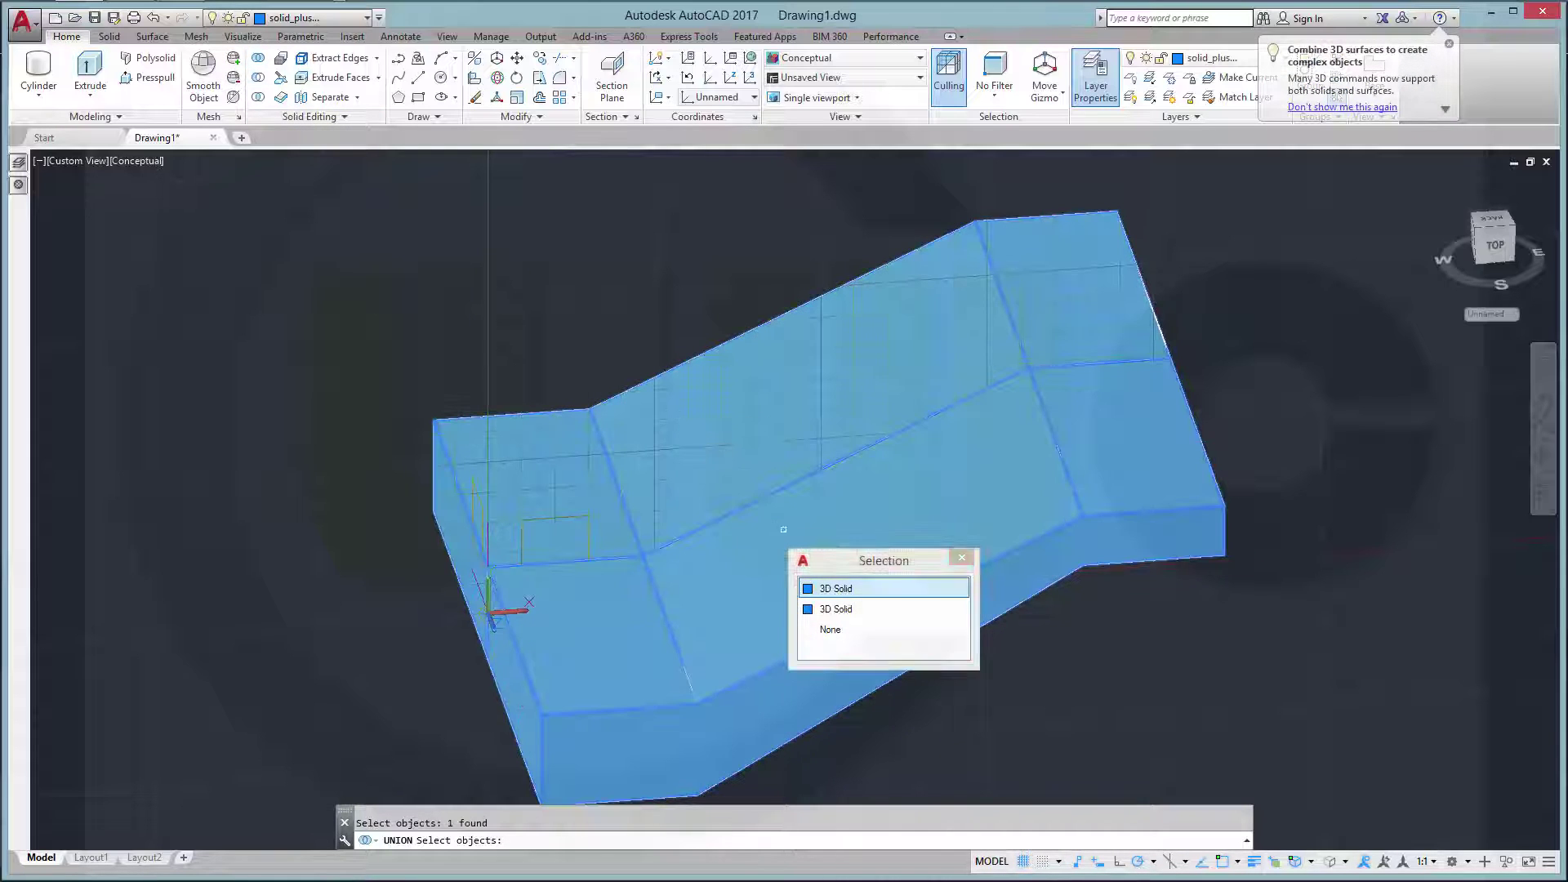
pyautogui.click(833, 589)
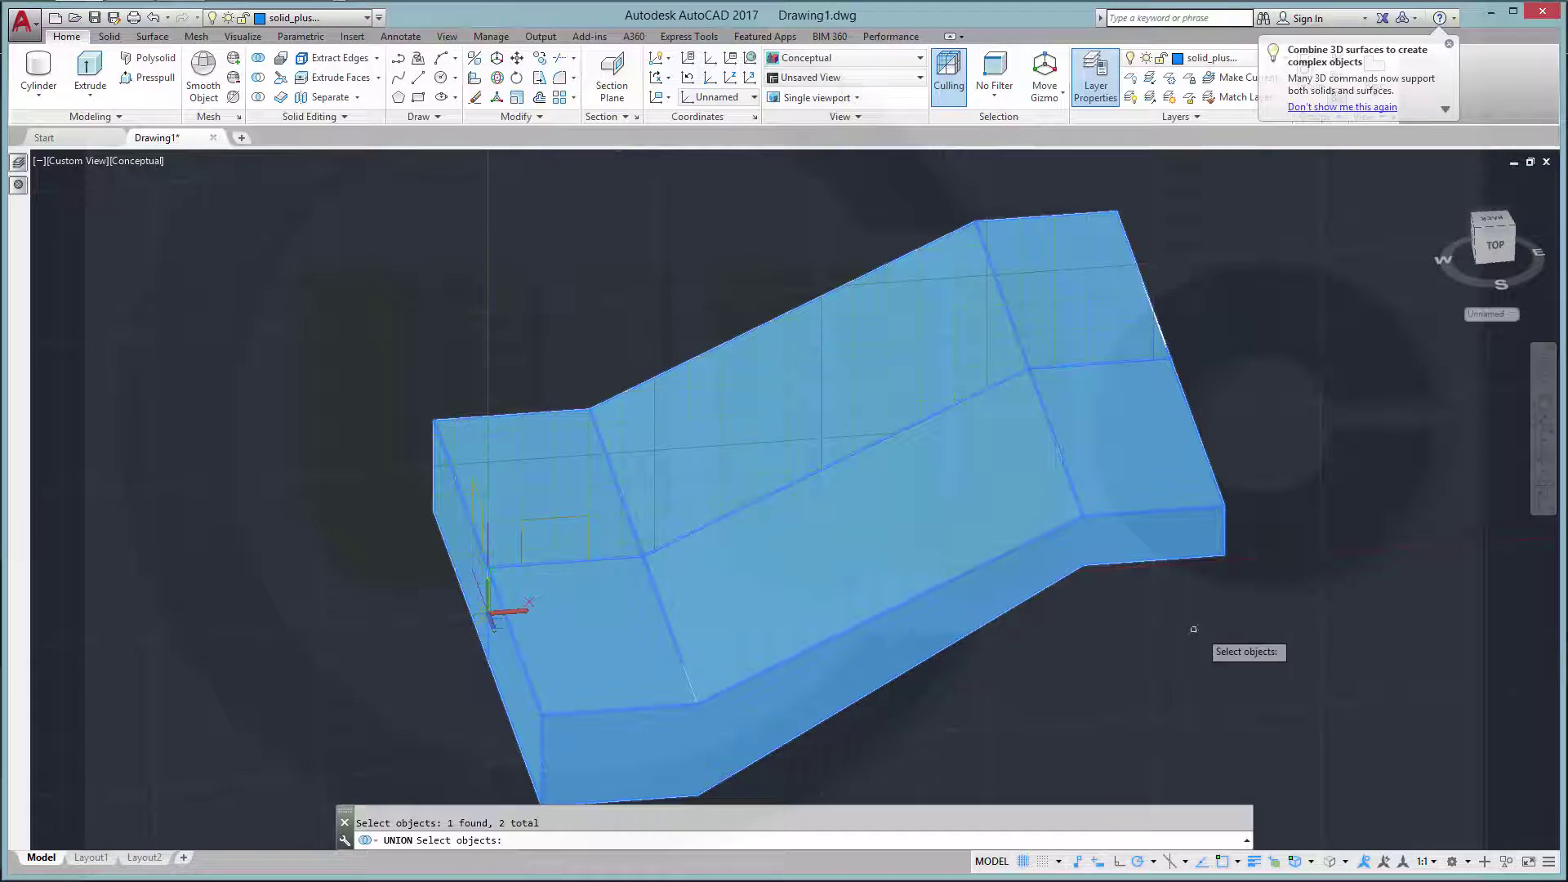
pyautogui.press('Return')
pyautogui.scroll(-3, 498, 367)
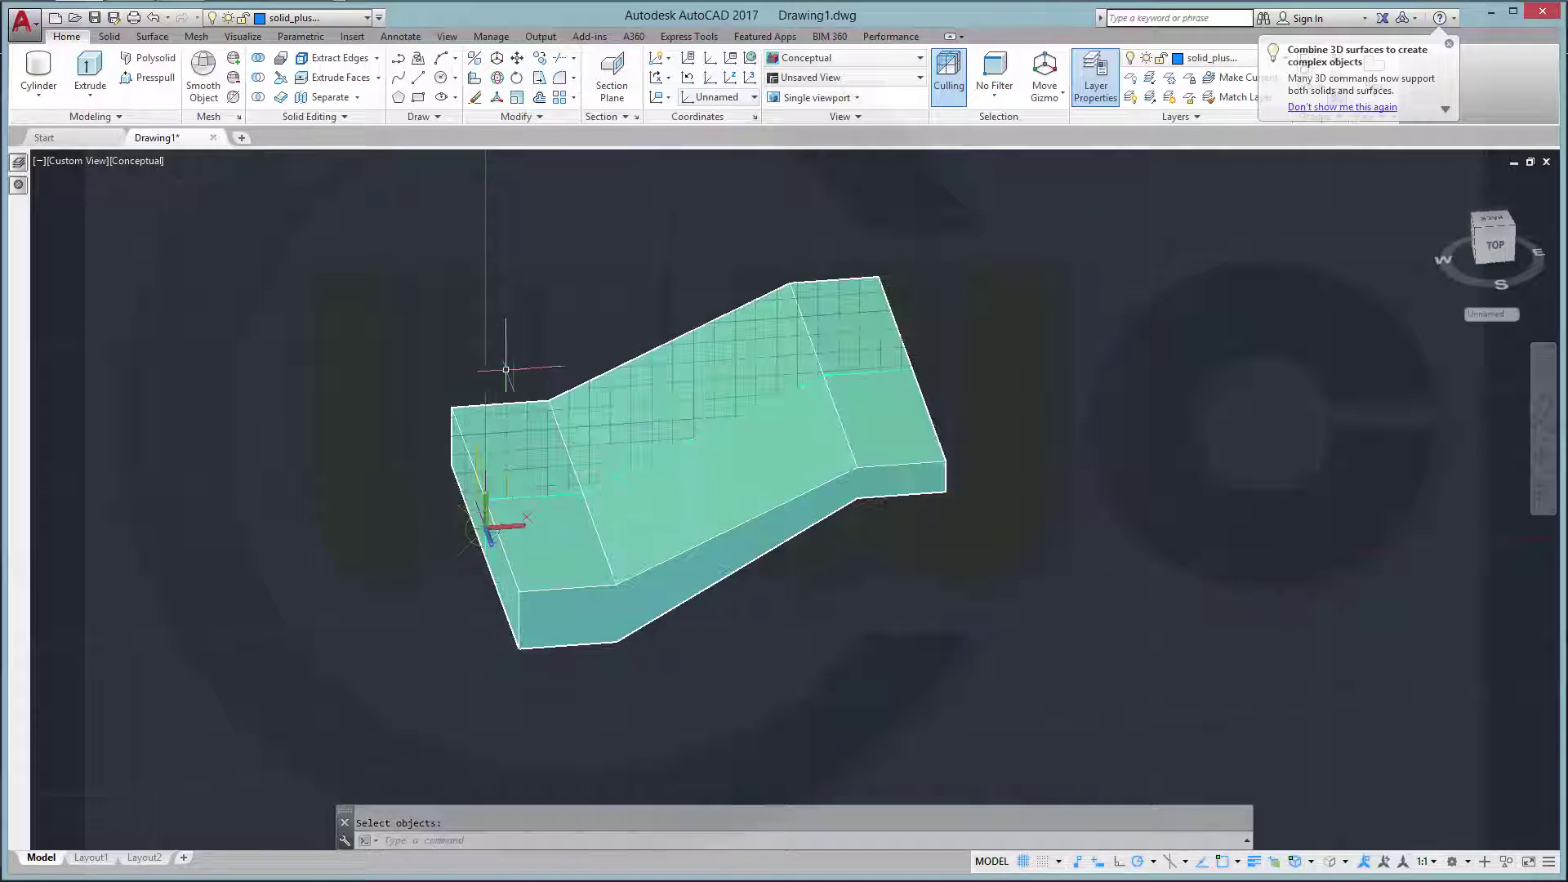
# Turn on the wall's layer and intersect the yellow wall solid with the arm solid
pyautogui.click(365, 18)
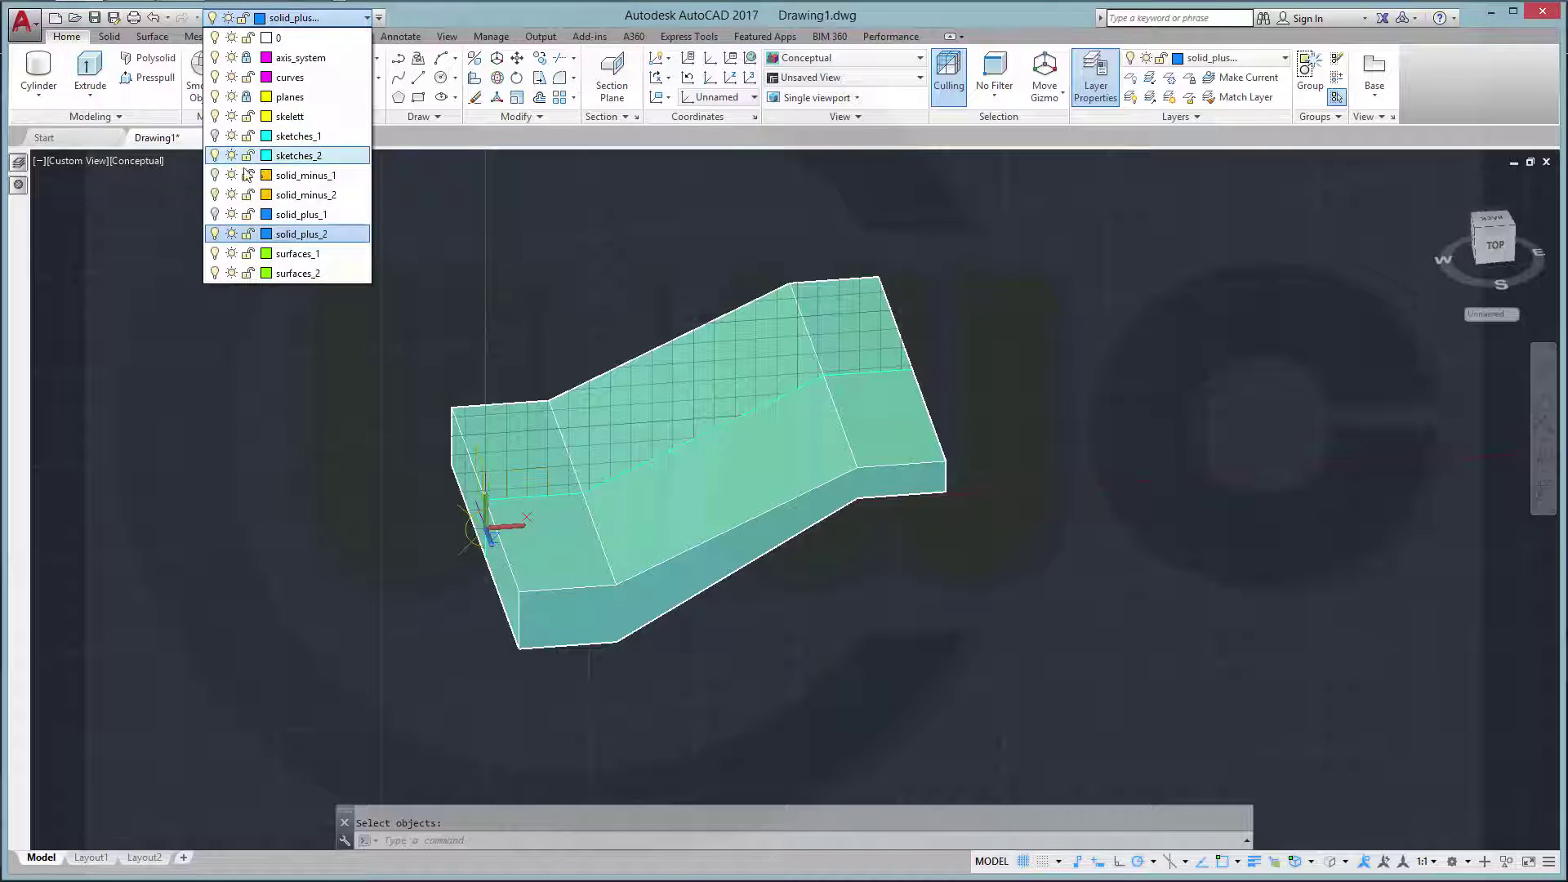
pyautogui.click(214, 175)
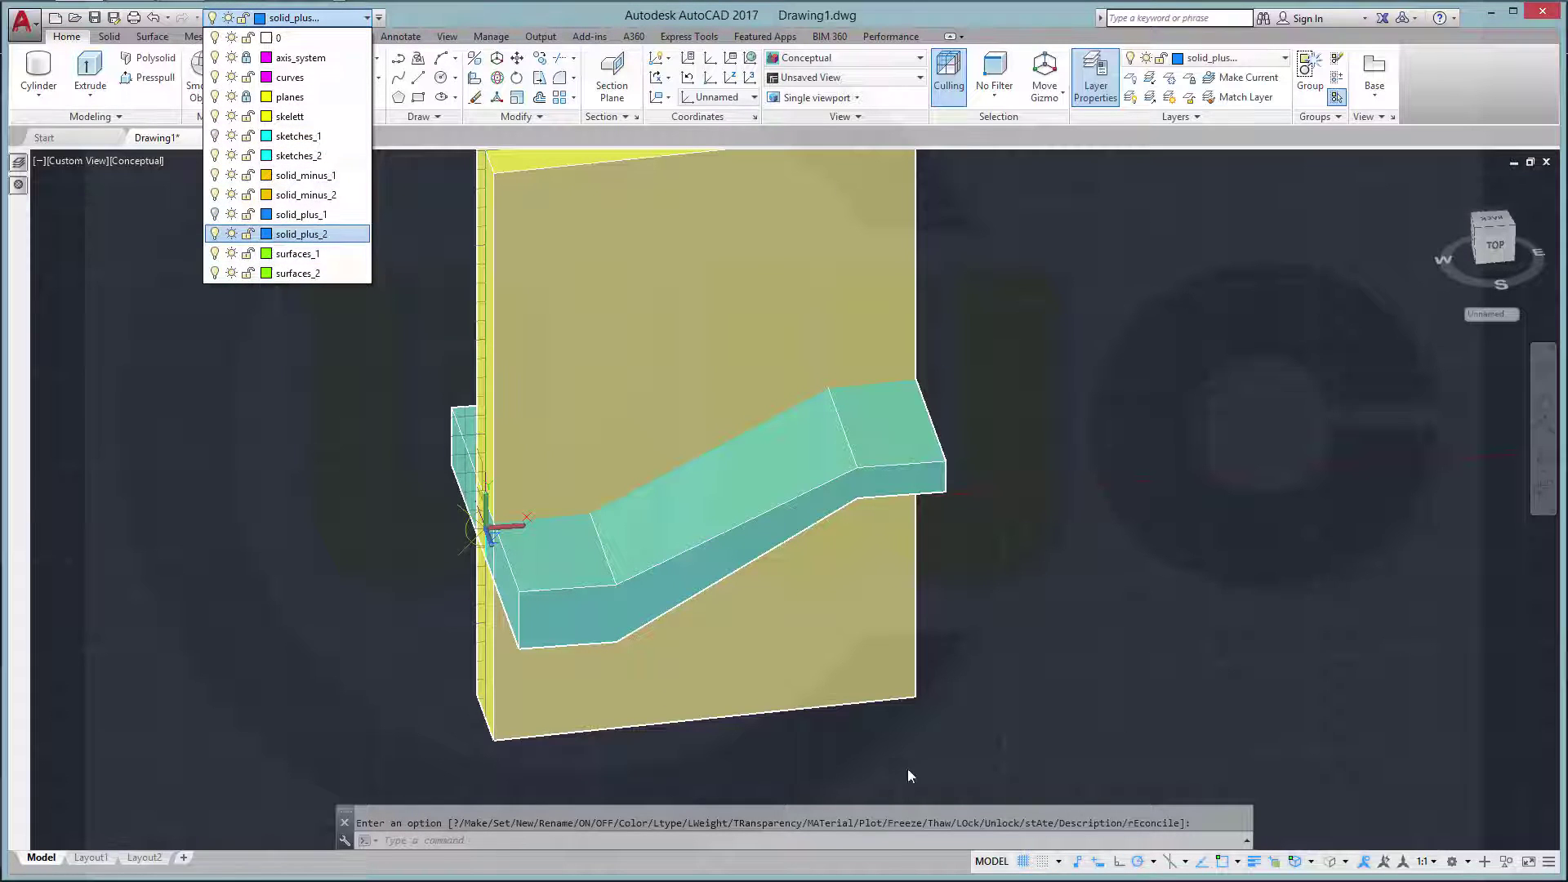
pyautogui.click(911, 776)
pyautogui.moveTo(1016, 578); pyautogui.dragTo(1084, 635, button='middle')
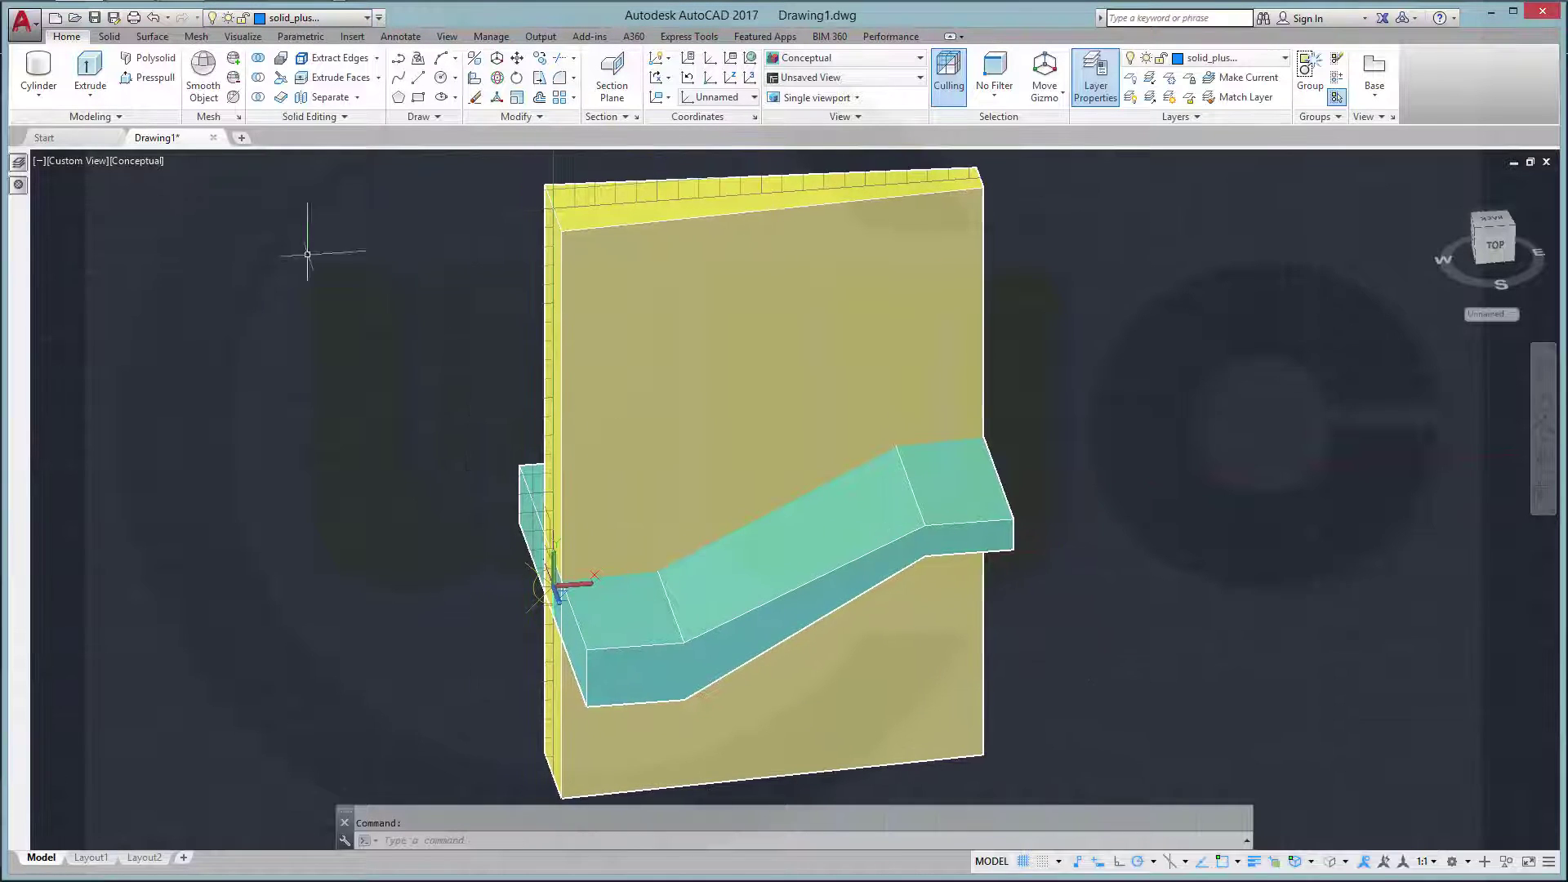
pyautogui.click(259, 98)
pyautogui.click(678, 384)
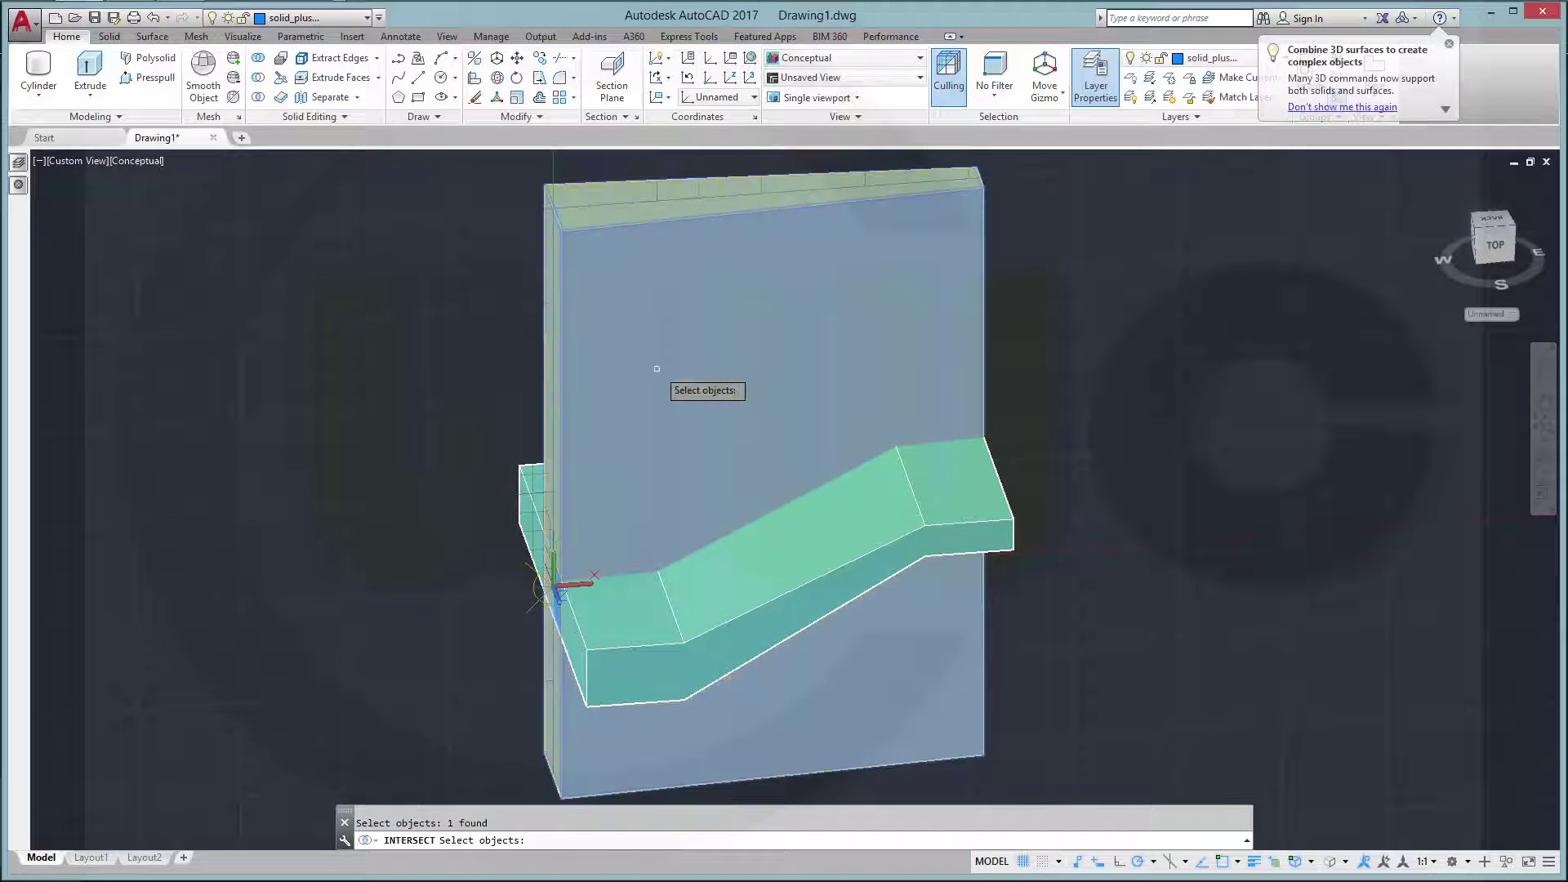
pyautogui.click(817, 559)
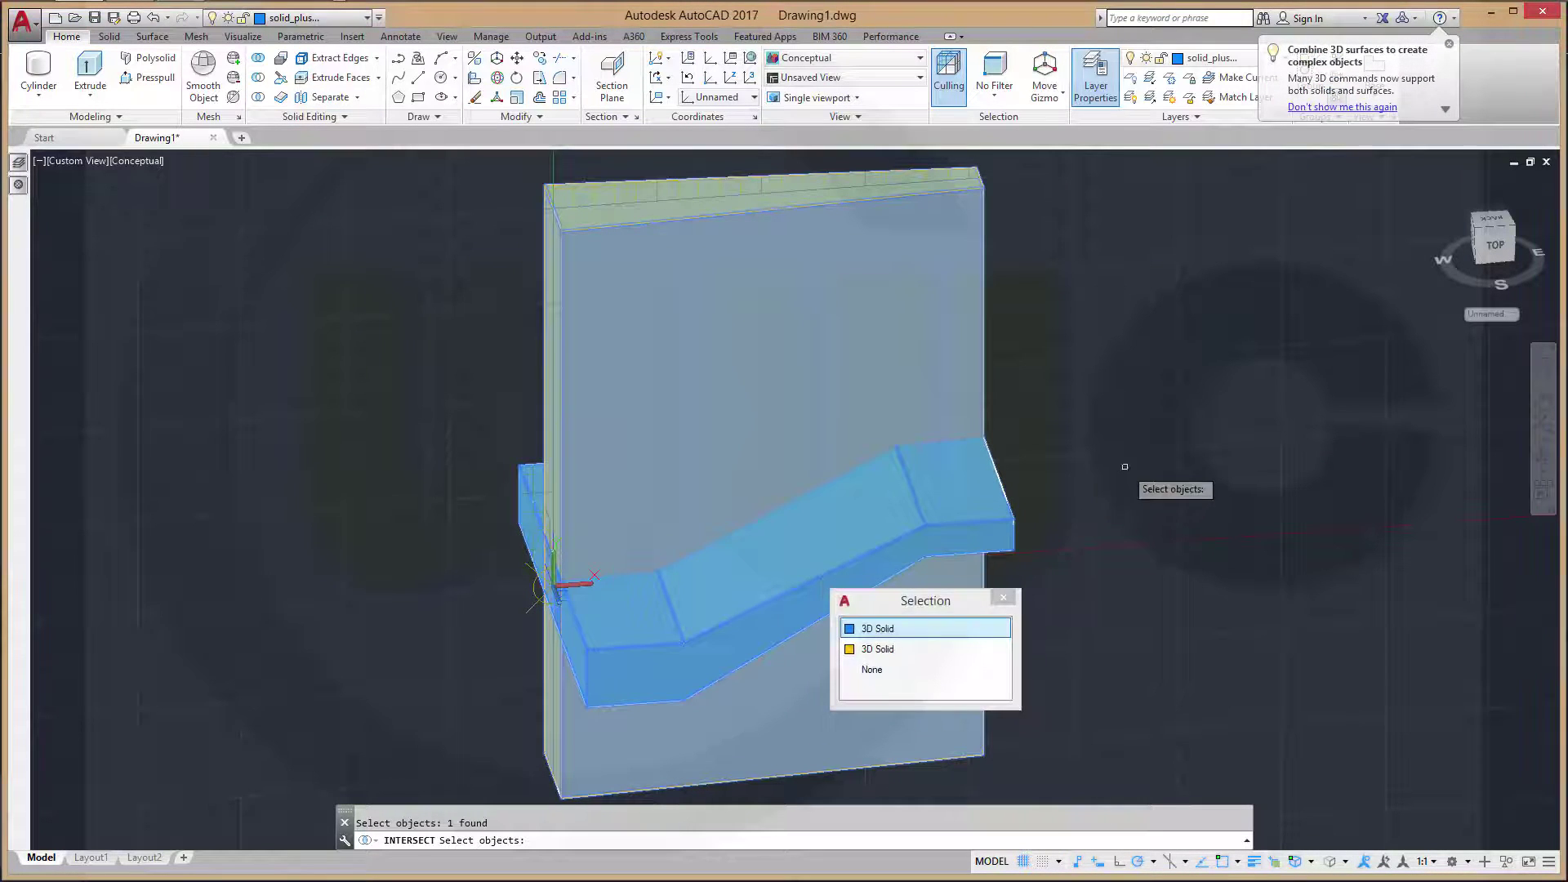
pyautogui.click(895, 630)
pyautogui.press('Return')
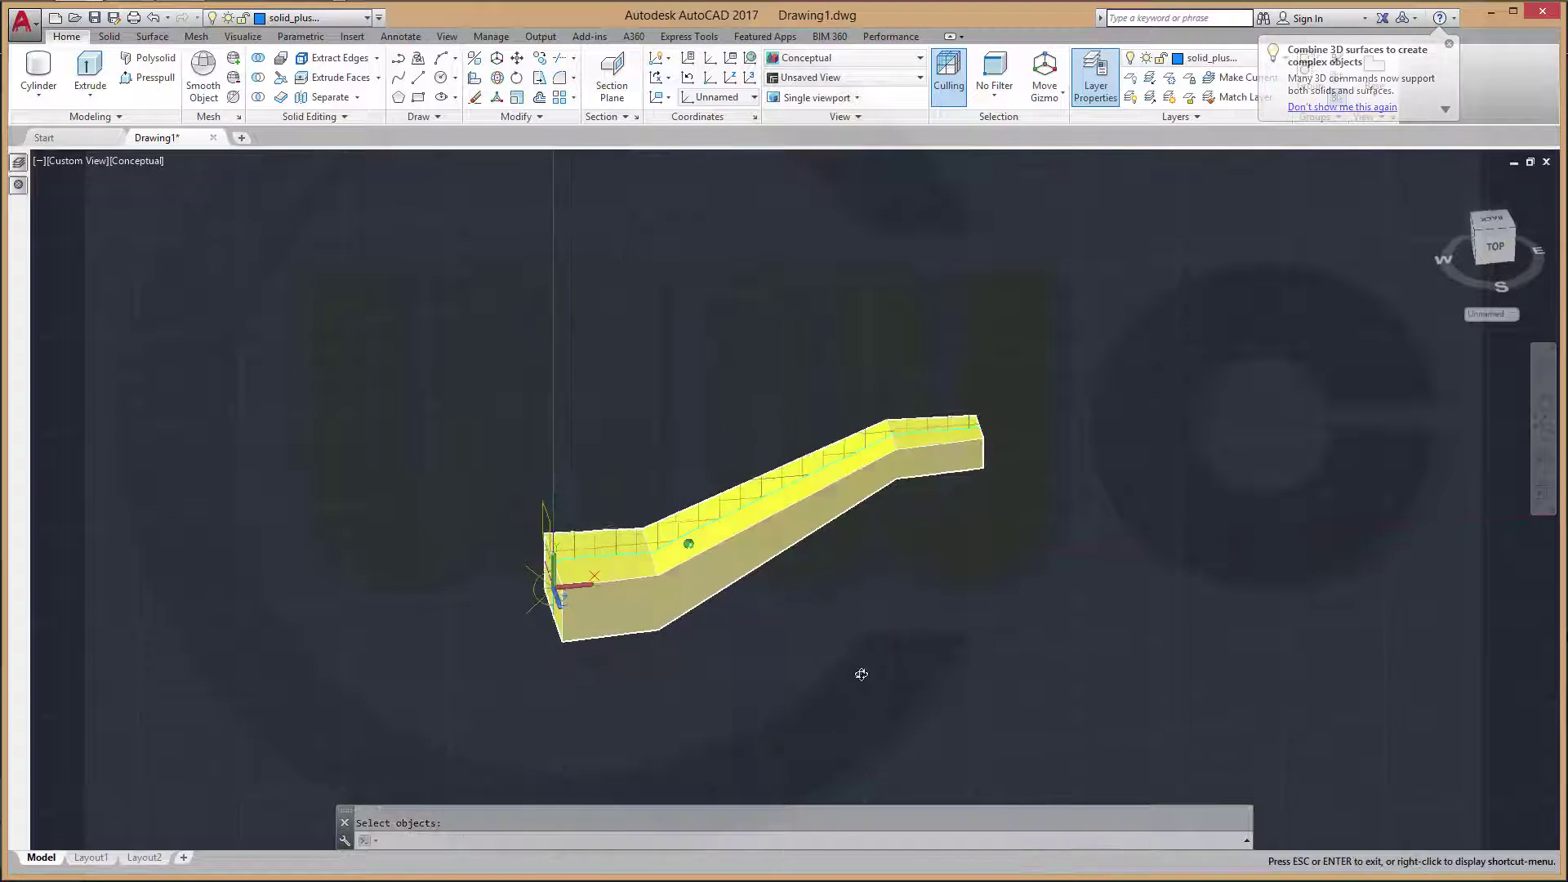
pyautogui.click(766, 593)
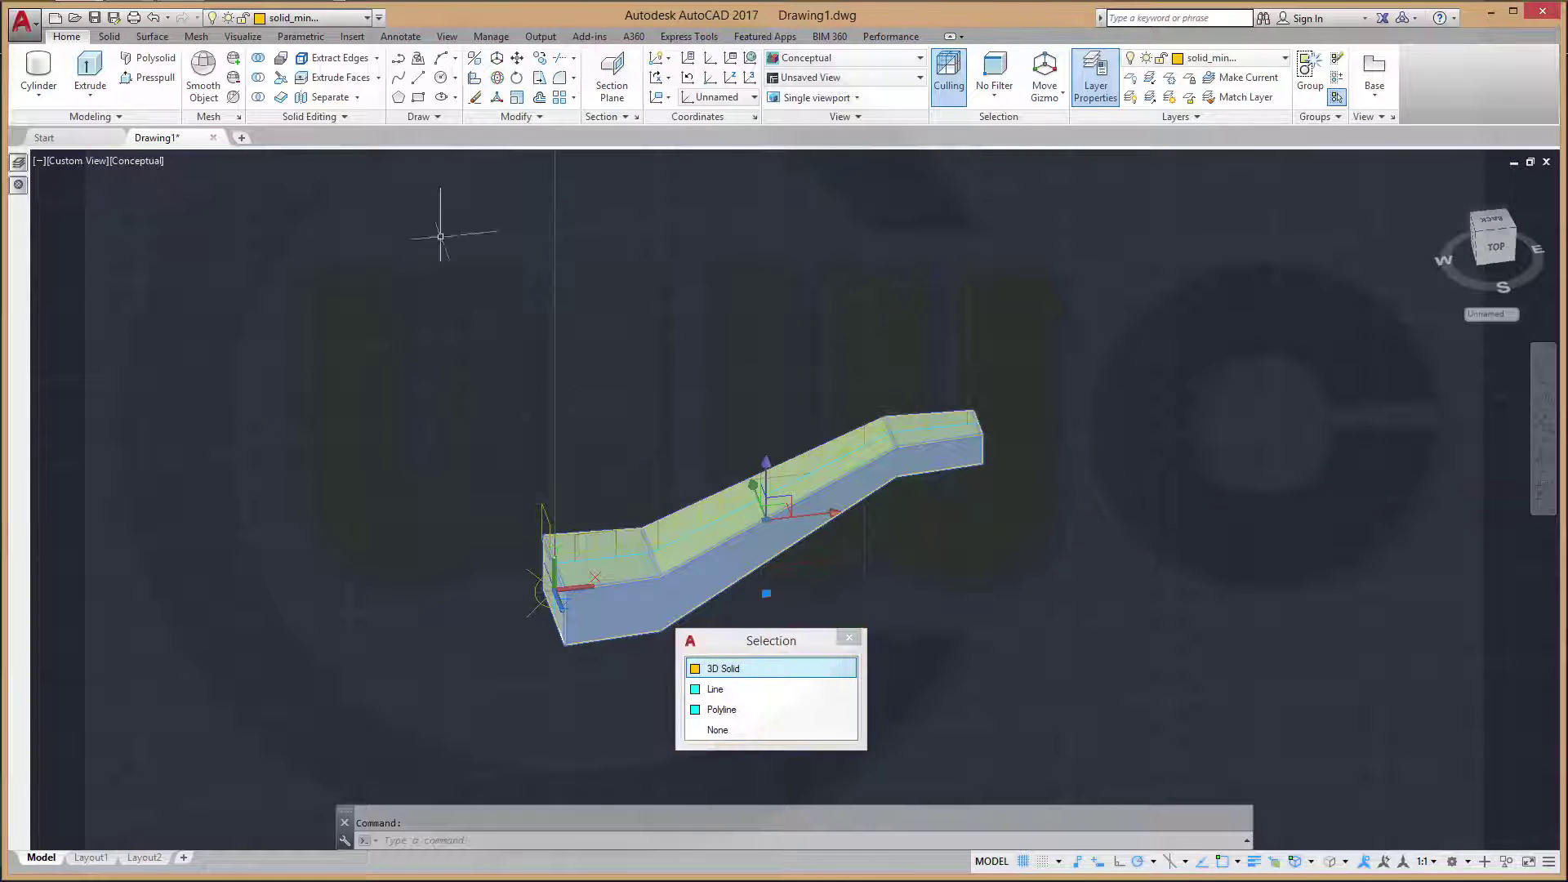
# Move the intersected arm solid onto layer solid_plus_2
pyautogui.click(366, 18)
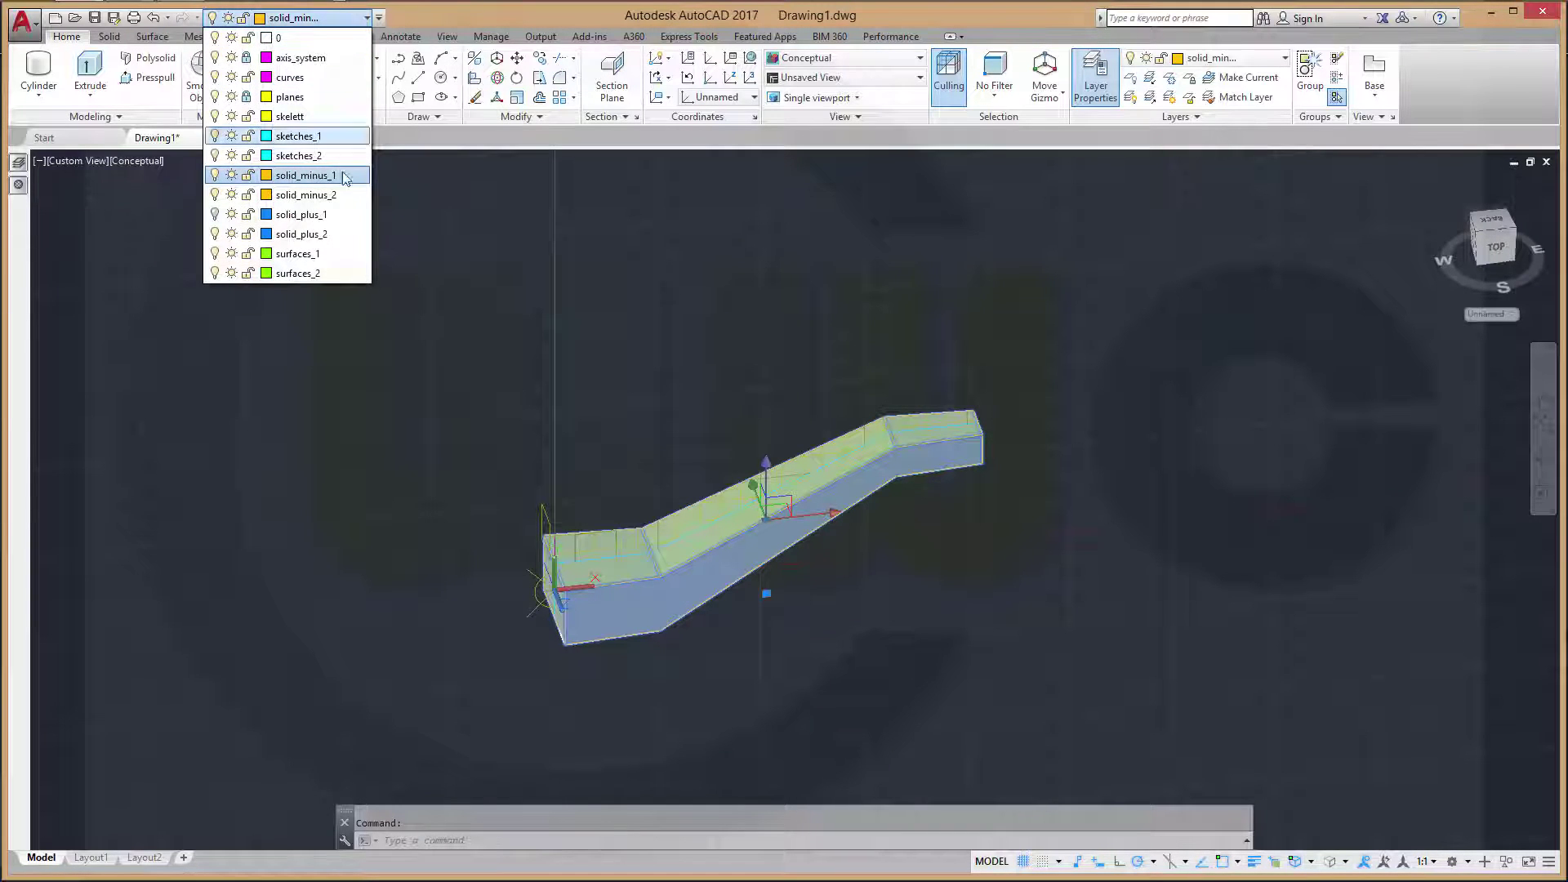
pyautogui.click(342, 241)
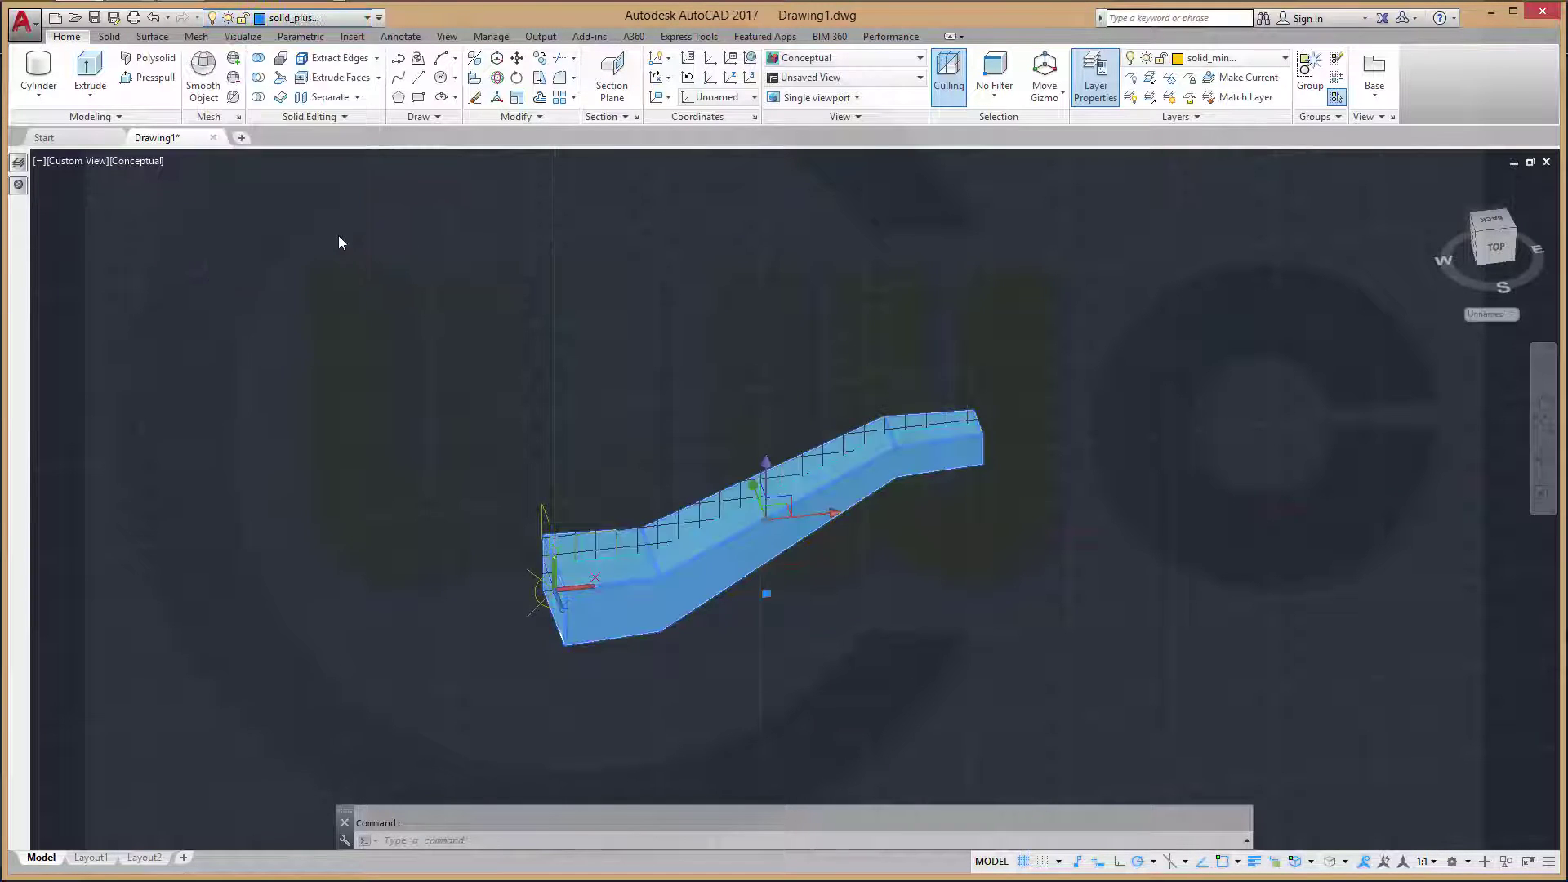
pyautogui.press('Escape')
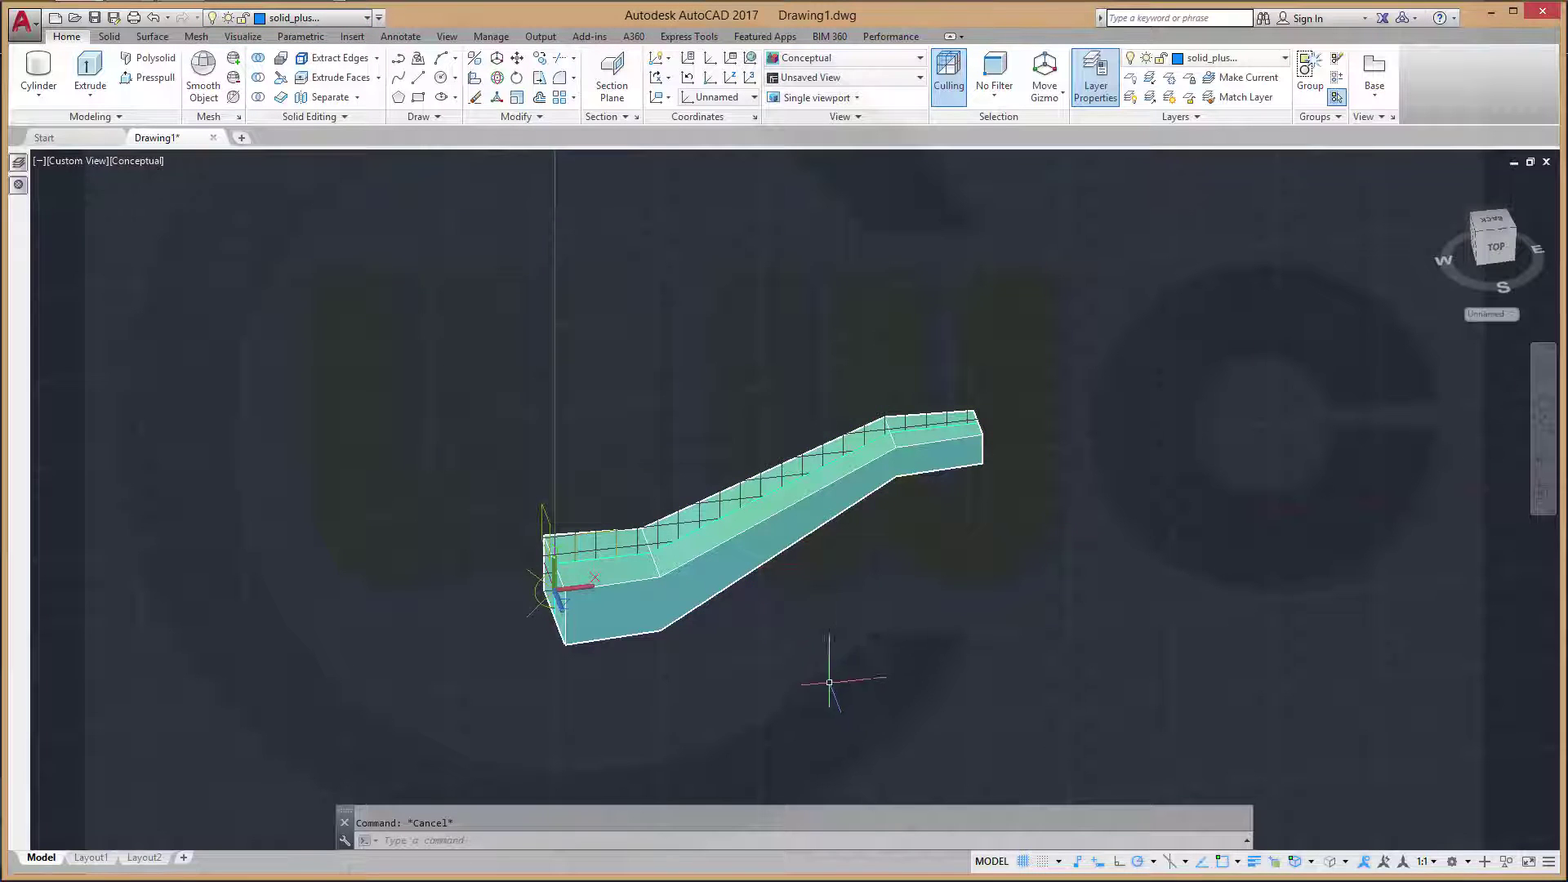
pyautogui.keyDown('shift'); pyautogui.moveTo(829, 683); pyautogui.dragTo(819, 610, button='middle'); pyautogui.keyUp('shift')
pyautogui.scroll(2, 598, 503)
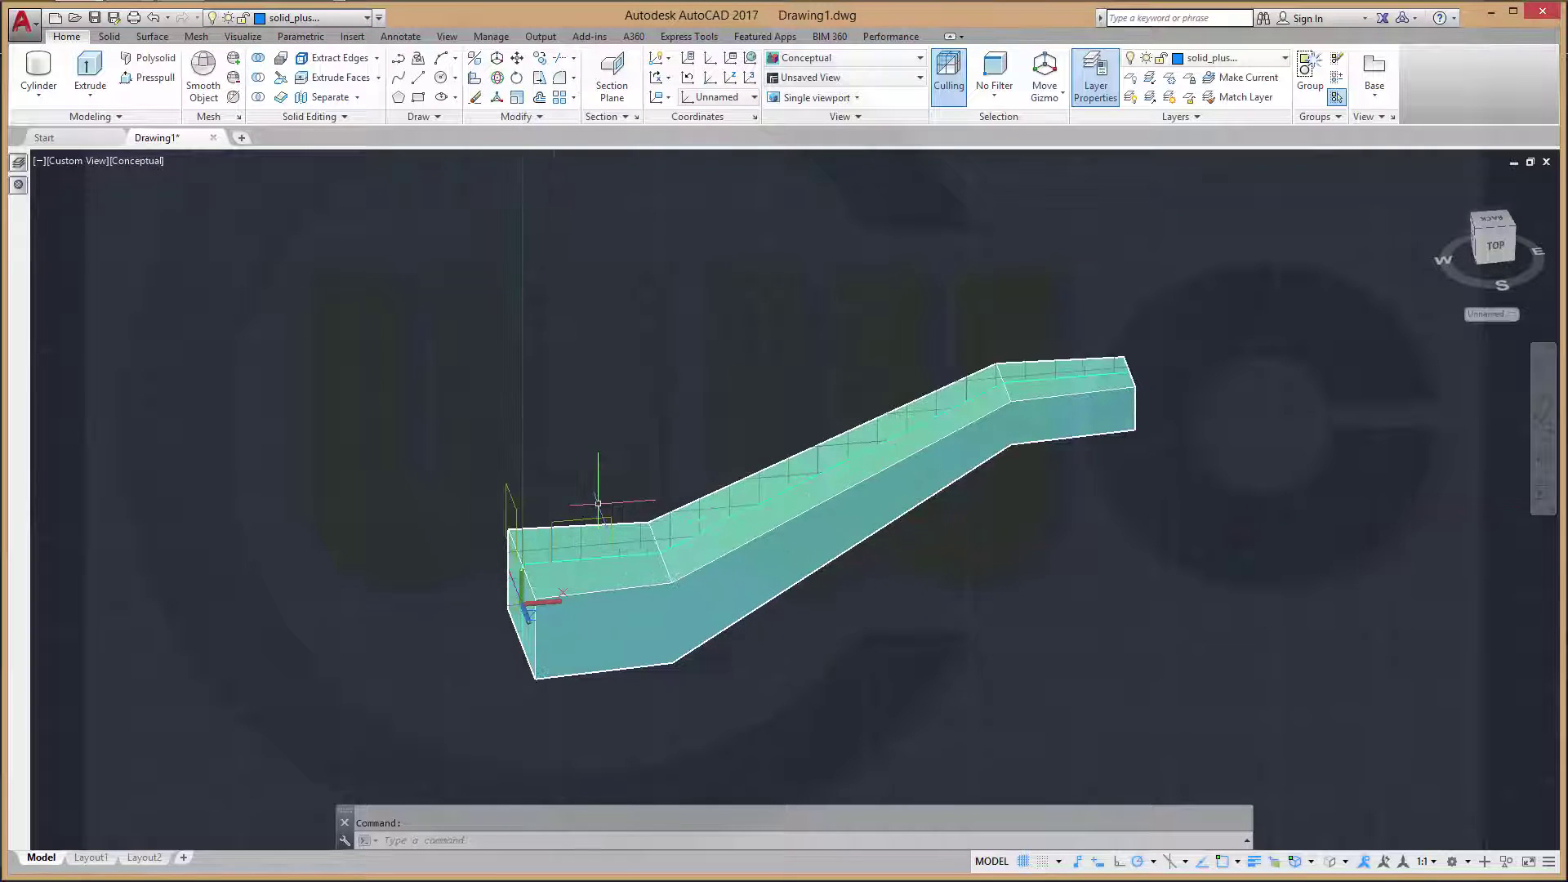
# Turn on solid_plus_1 to show the end cylinders and save autocad_17_coupling_w_draft_yt.dwg
pyautogui.click(367, 17)
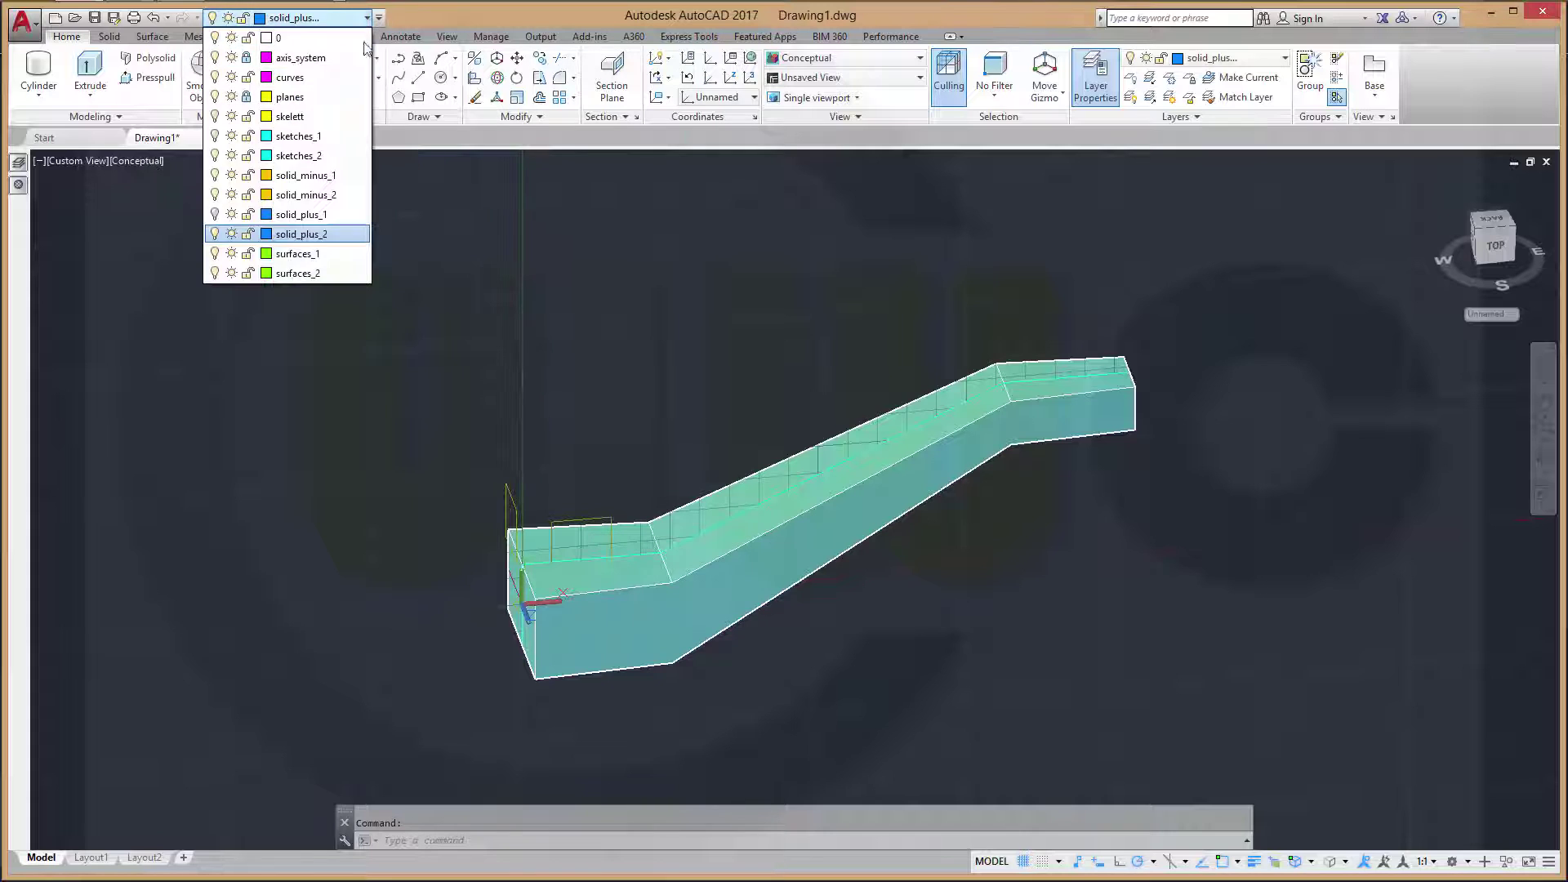
pyautogui.click(214, 215)
pyautogui.click(840, 631)
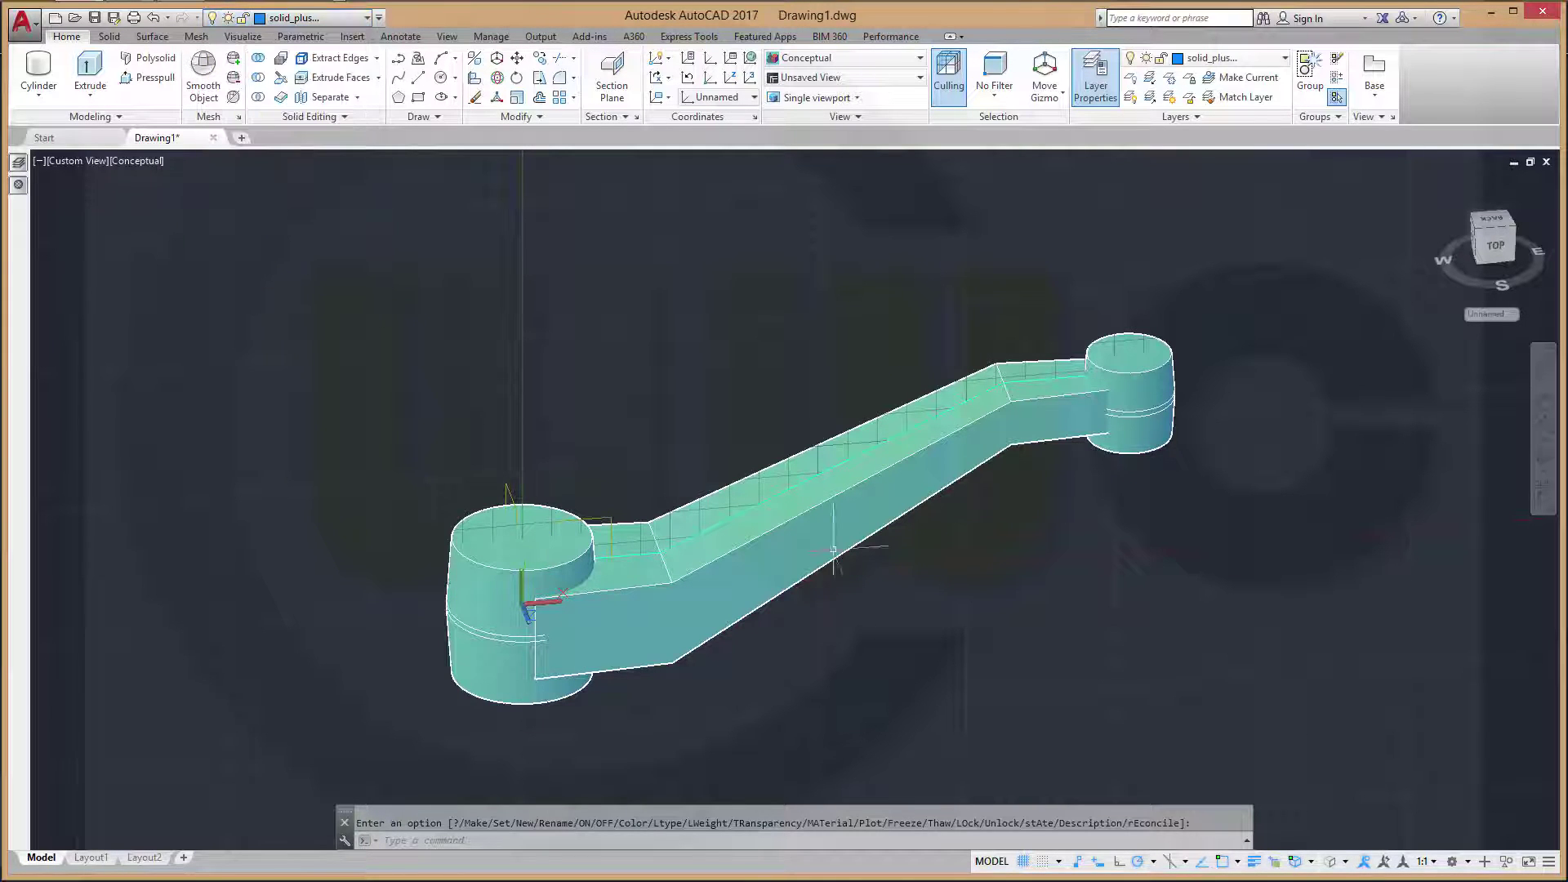
pyautogui.moveTo(789, 573); pyautogui.dragTo(815, 560, button='middle')
pyautogui.hotkey('ctrl', 's')
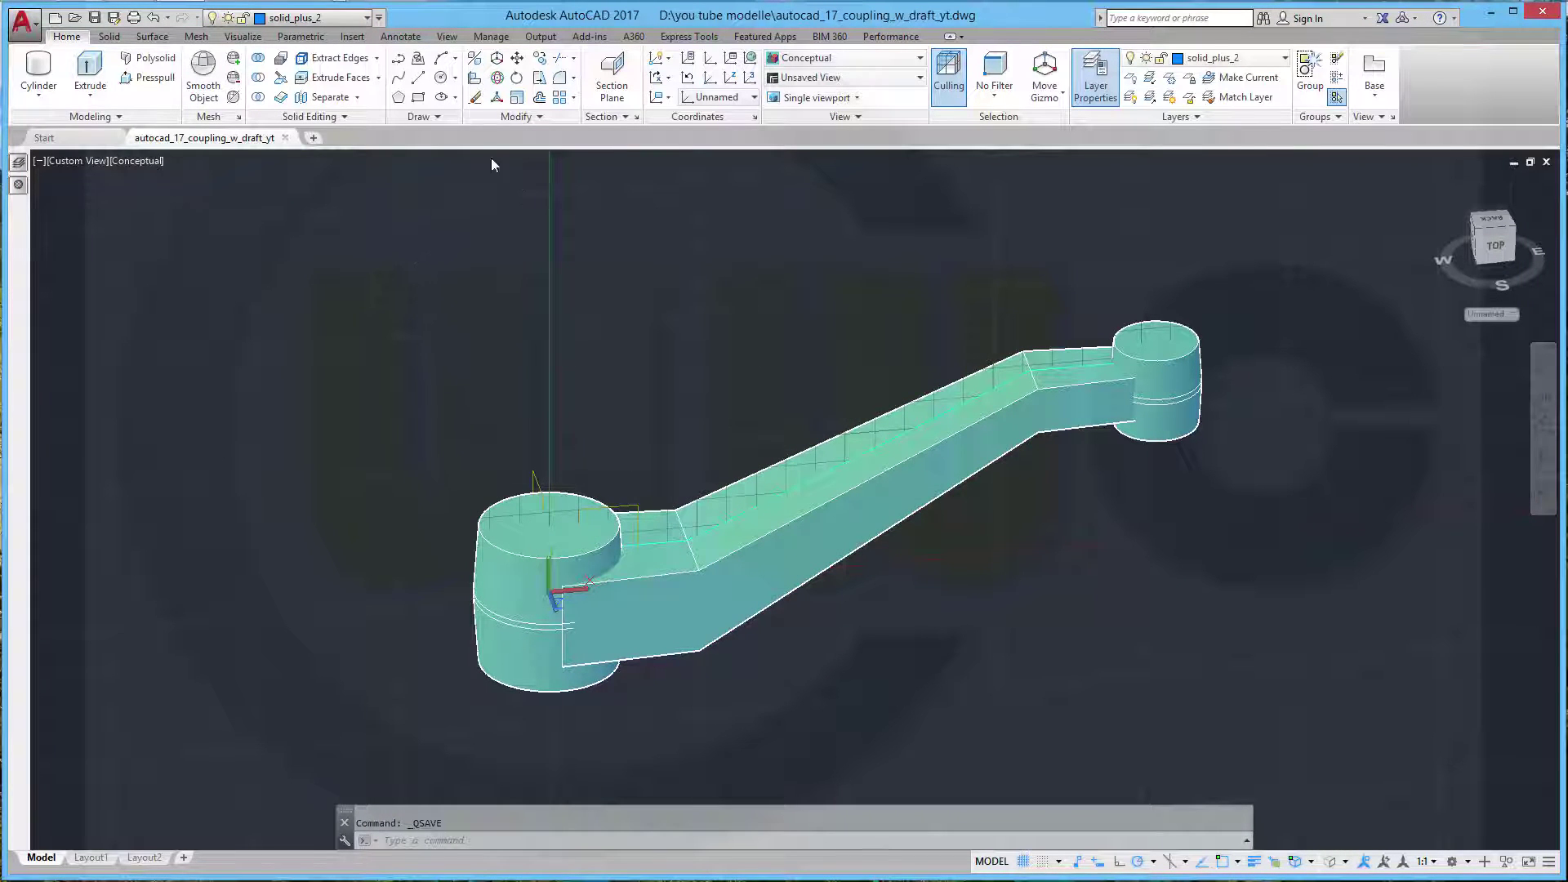
pyautogui.click(368, 19)
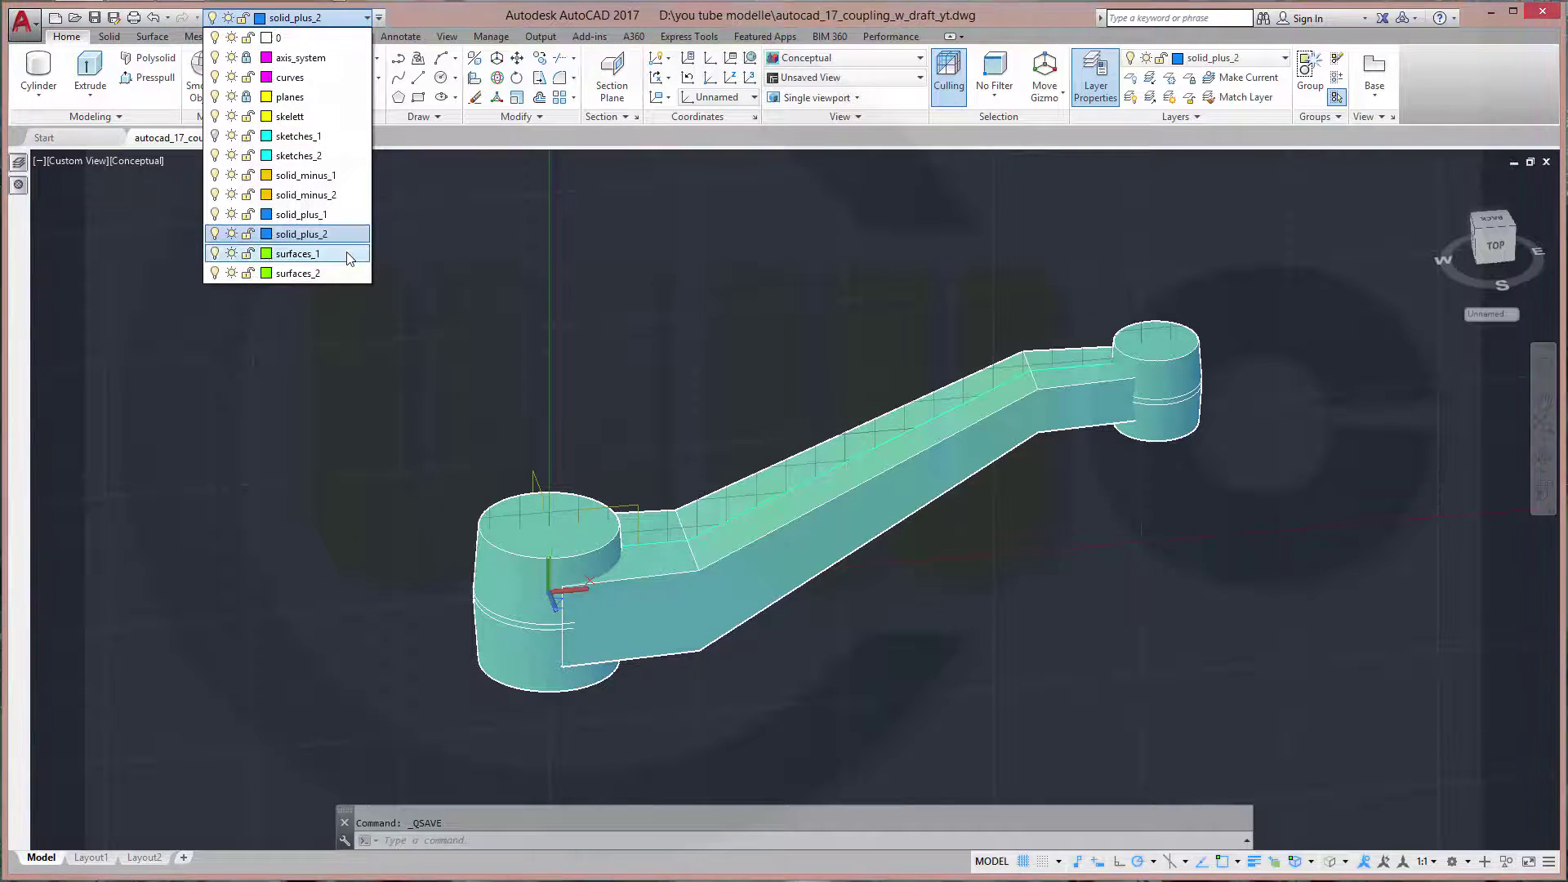
# Make surfaces_1 current and turn off both solid layers, leaving only wireframes
pyautogui.click(347, 255)
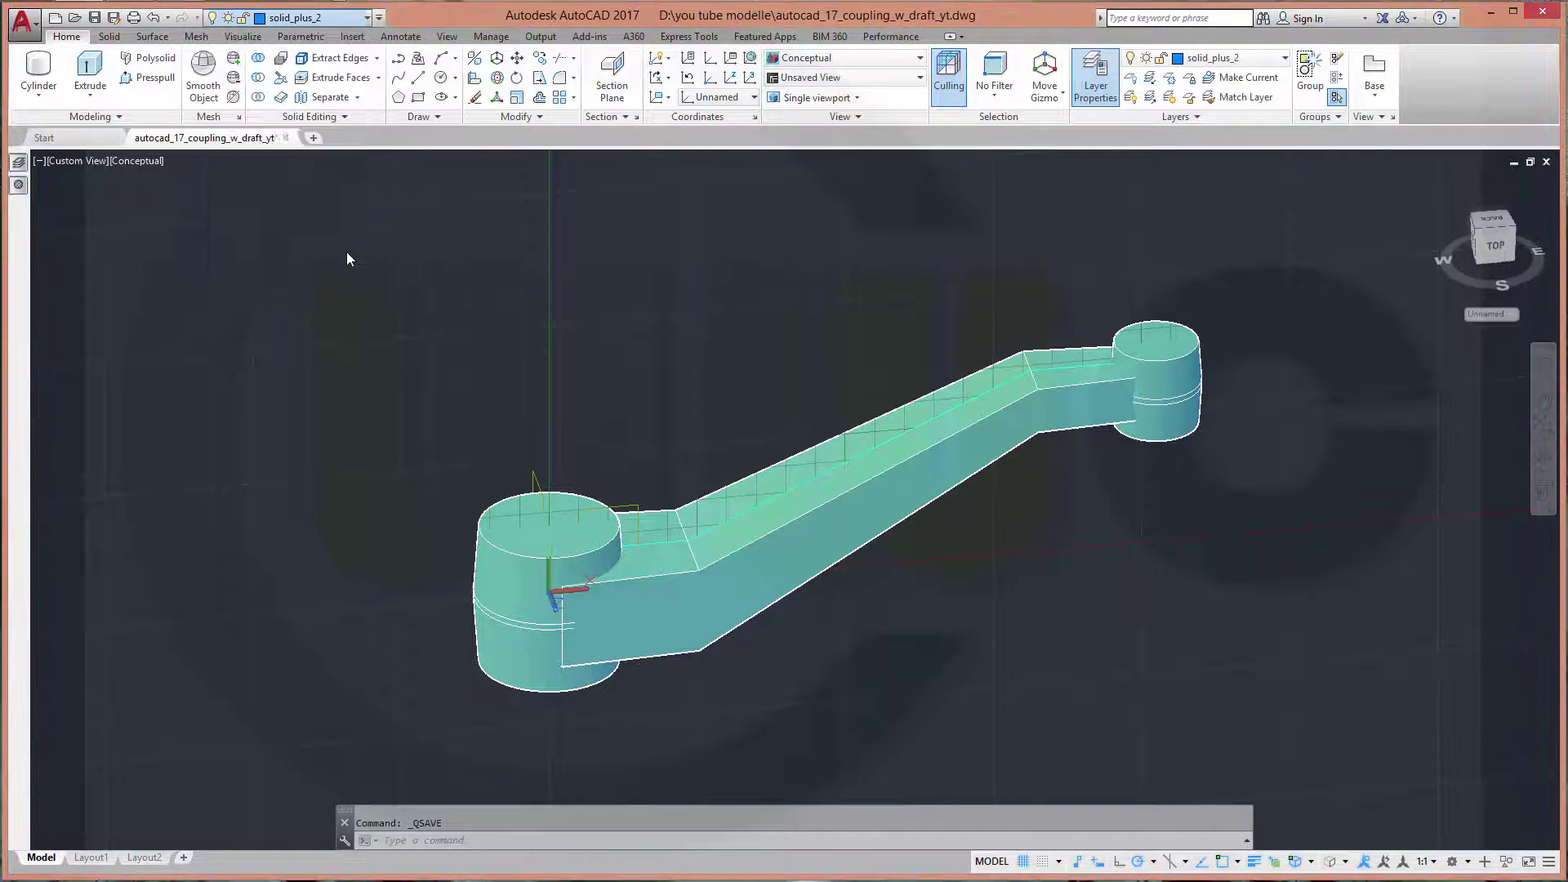
pyautogui.click(367, 17)
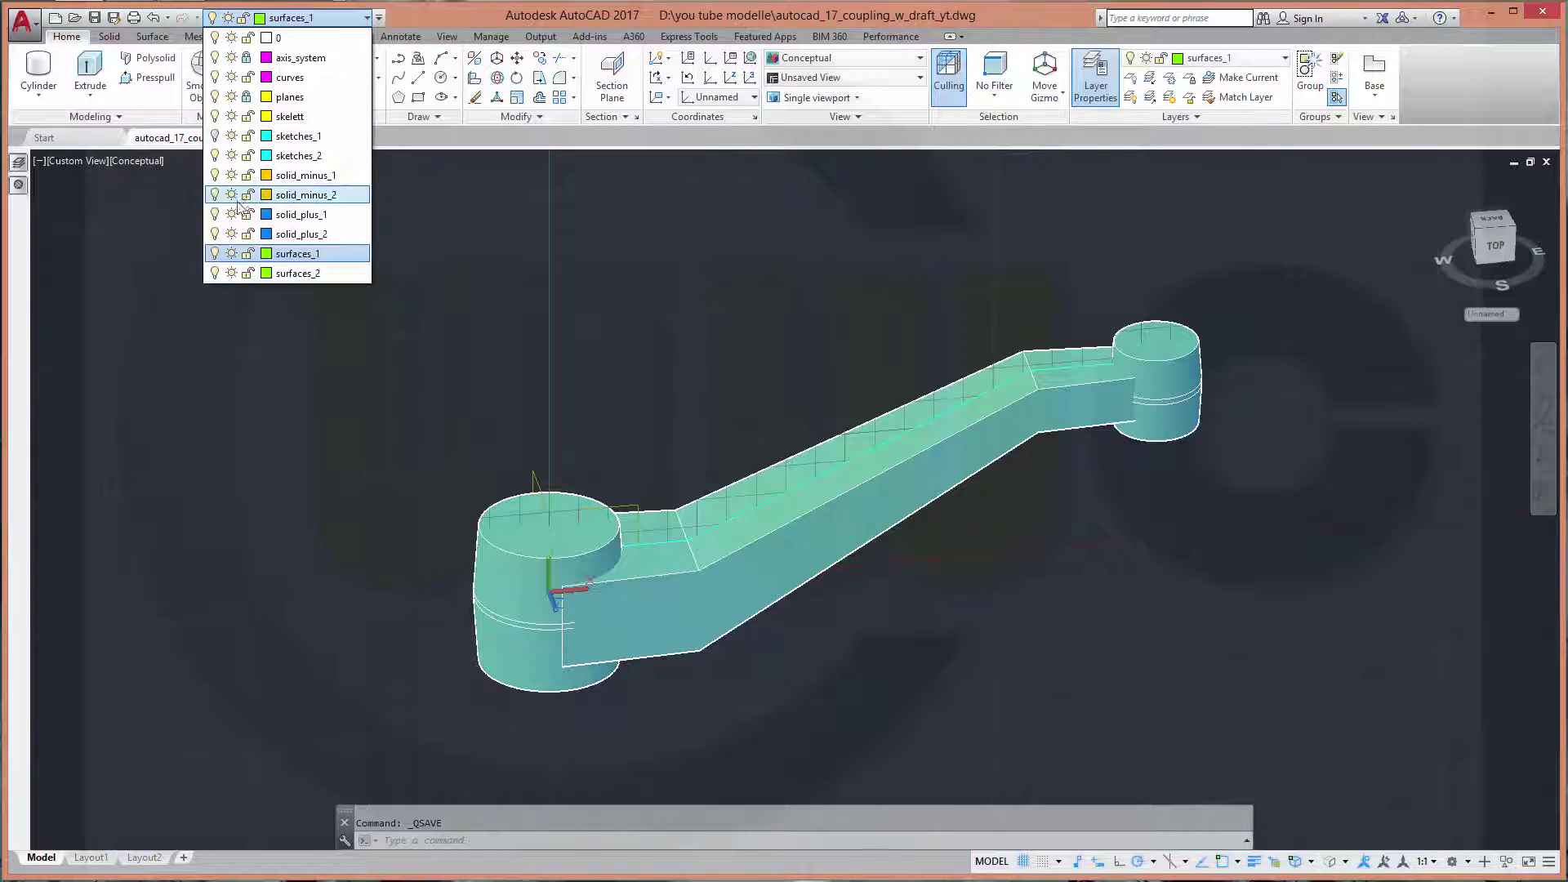
pyautogui.click(214, 234)
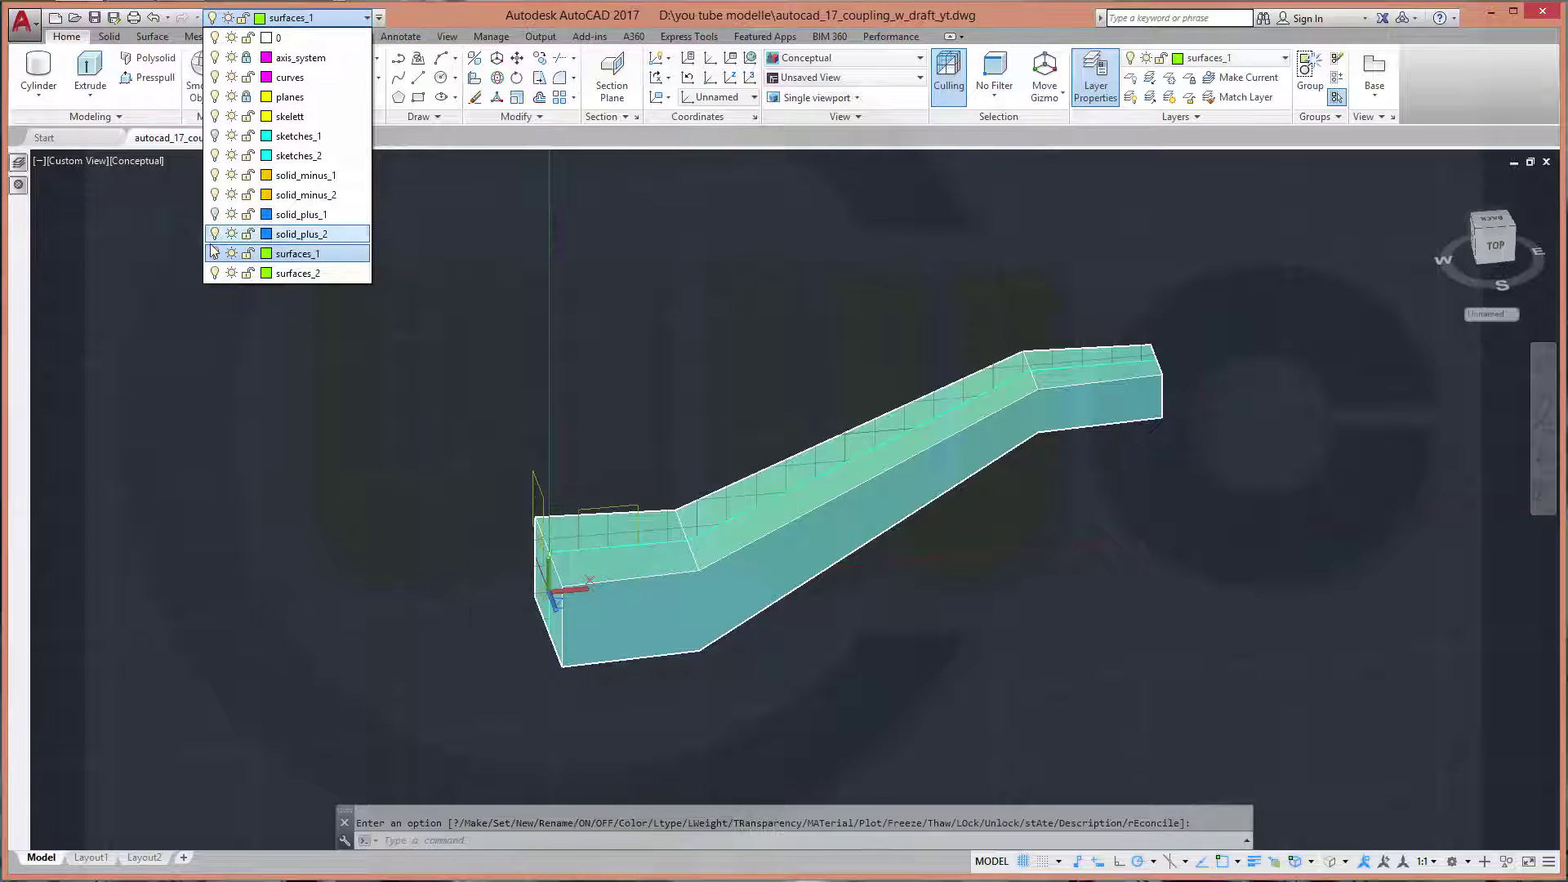
pyautogui.click(214, 235)
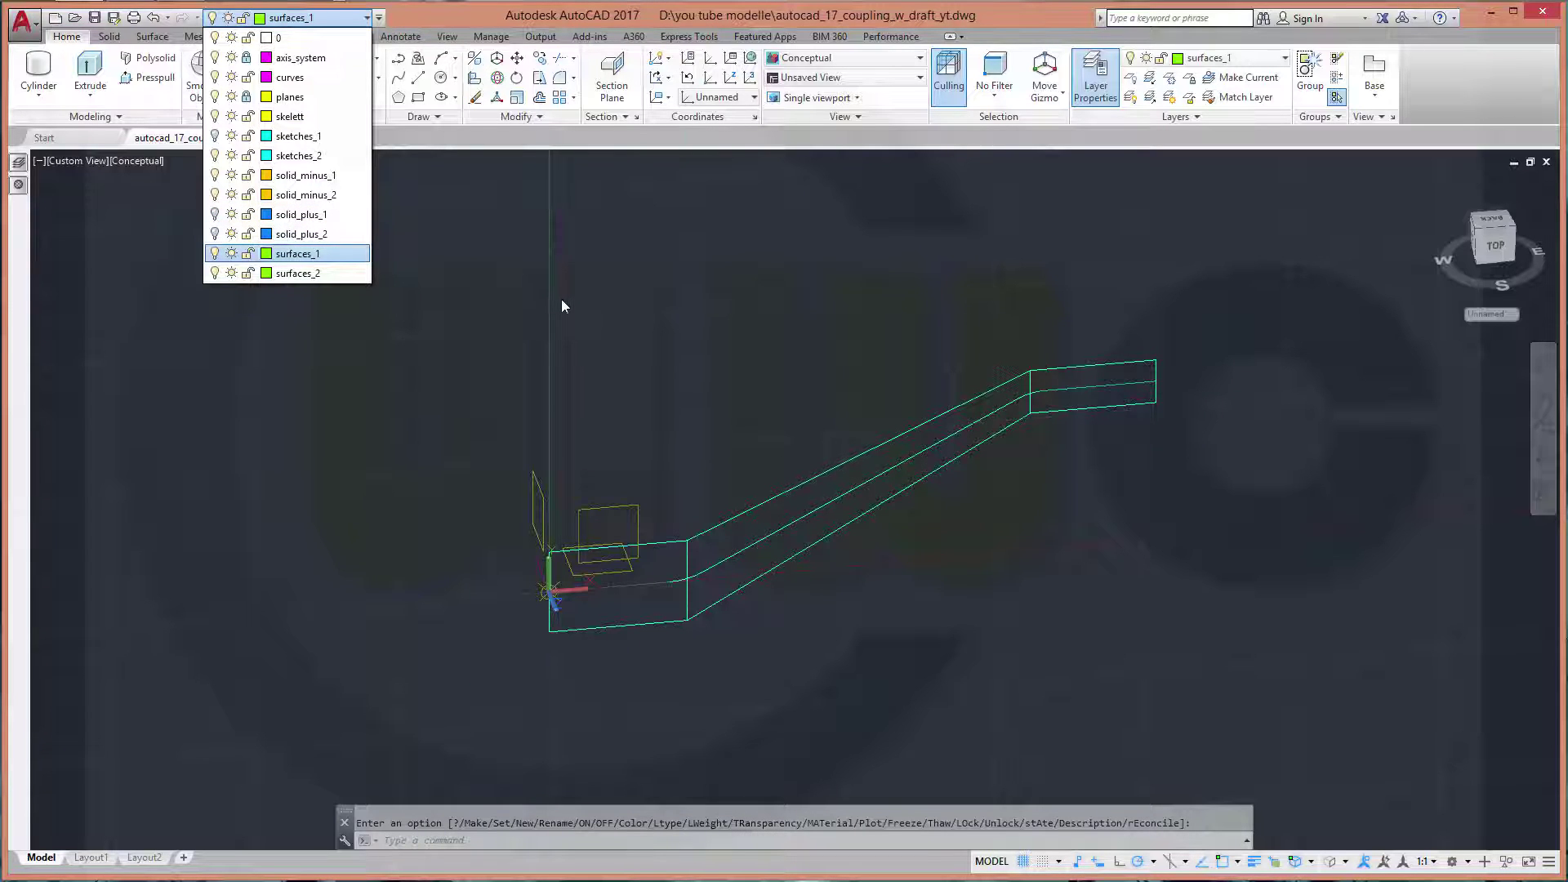
pyautogui.click(494, 290)
# Extrude the arm's guide polyline upward into a 100-unit surface
pyautogui.click(155, 38)
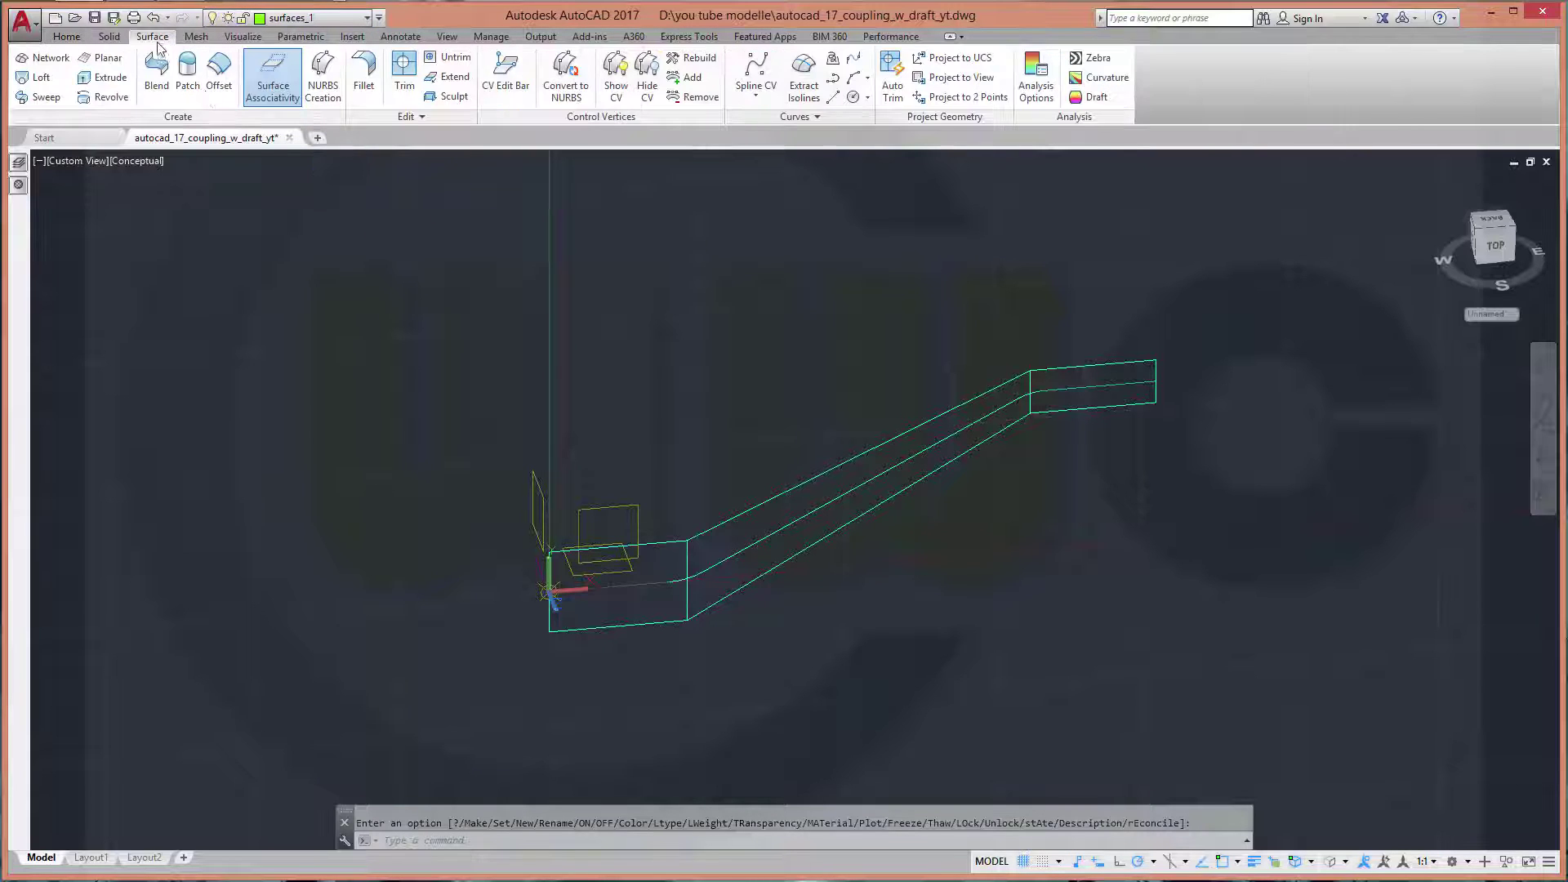
pyautogui.click(706, 565)
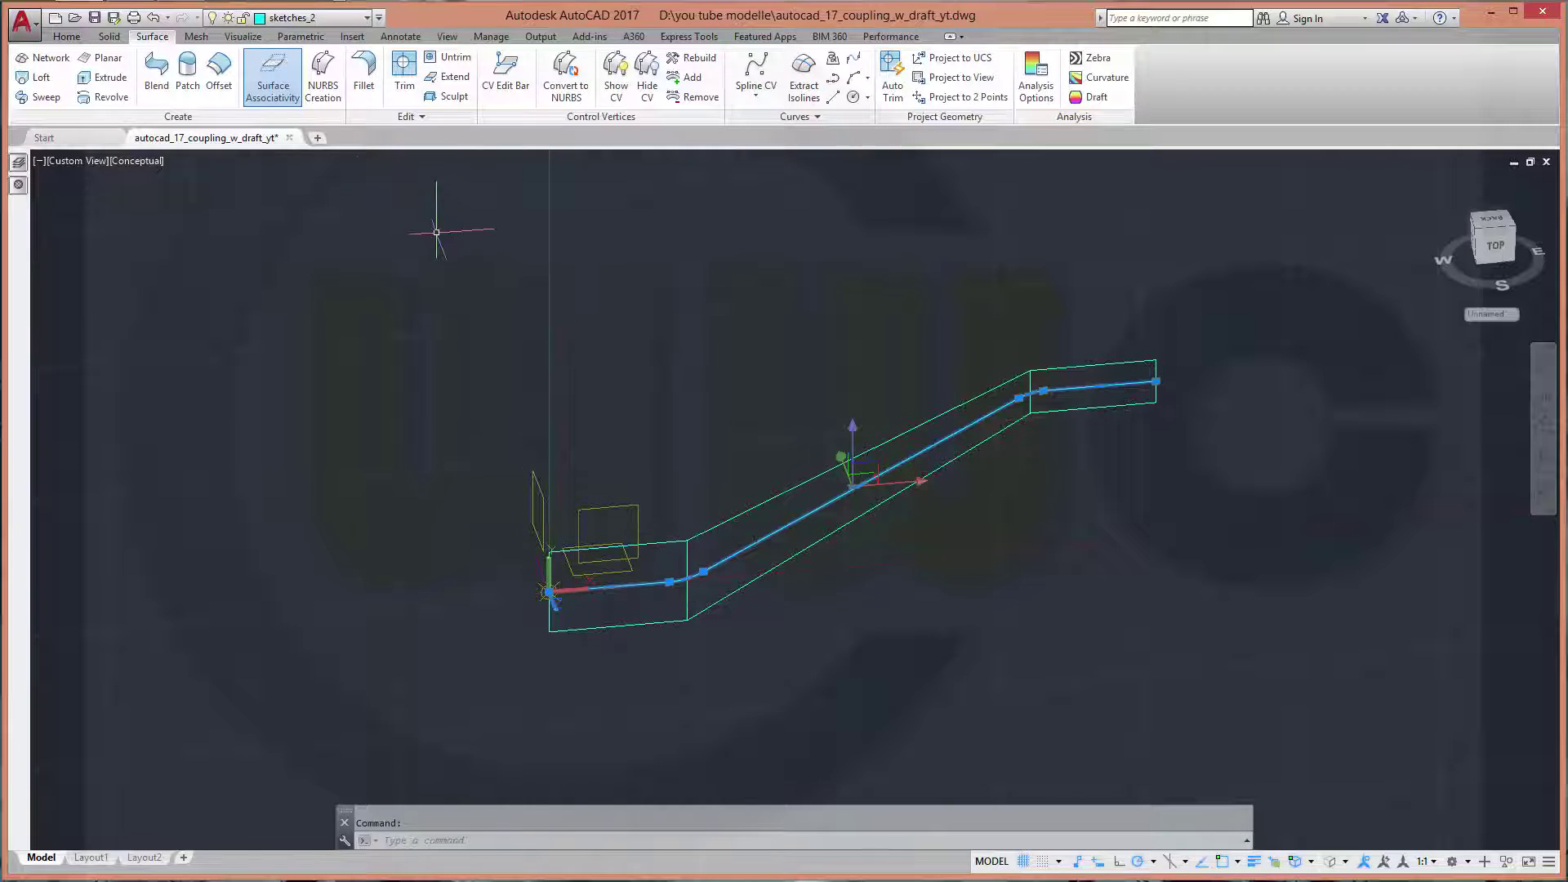
pyautogui.click(105, 78)
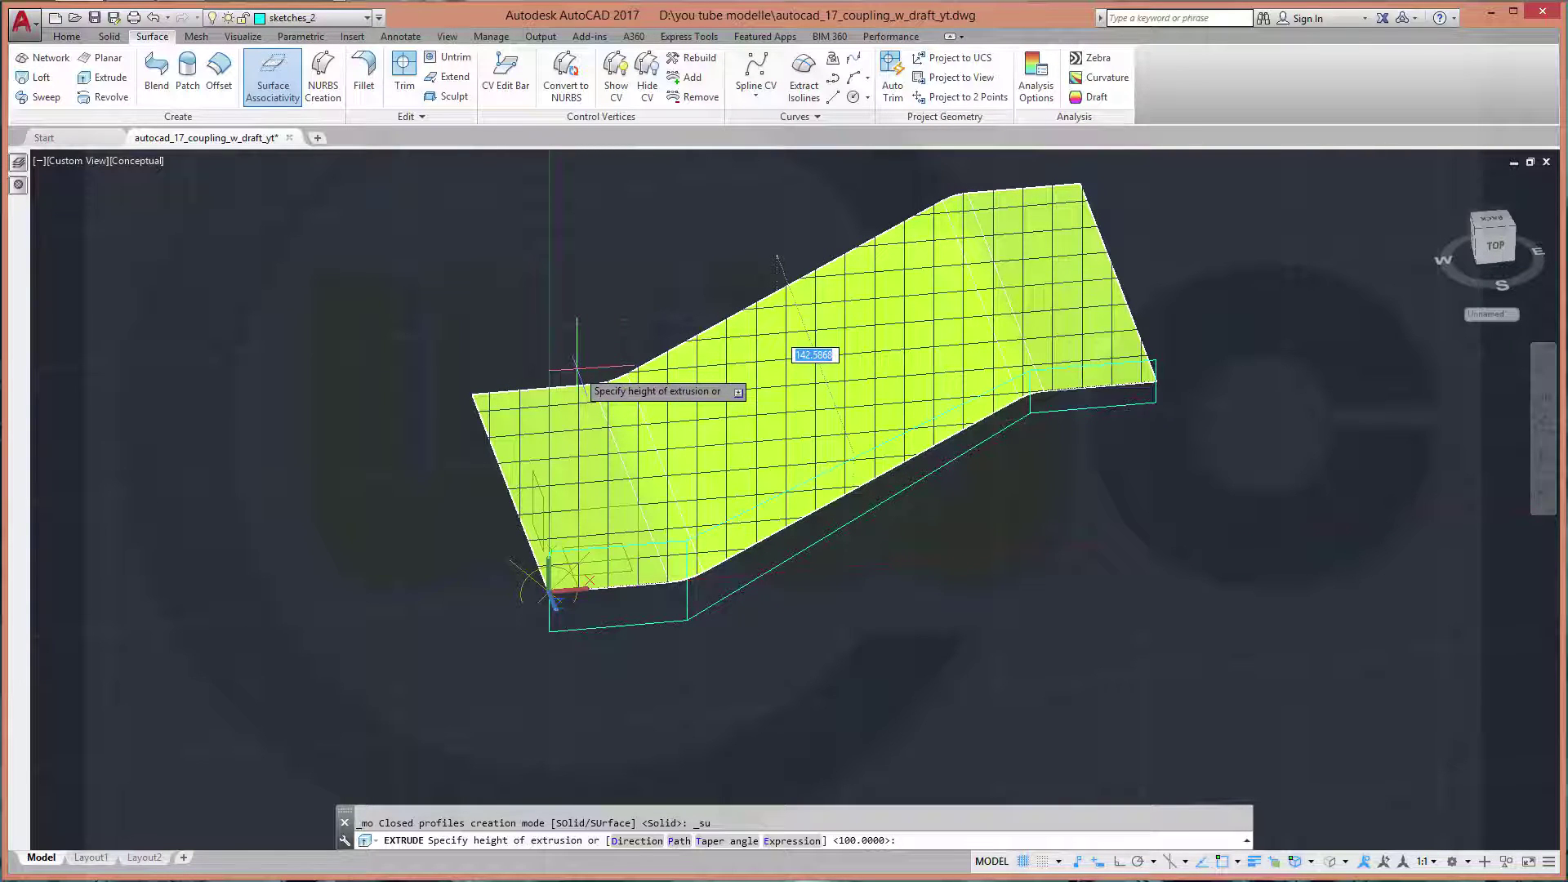
pyautogui.press('Return')
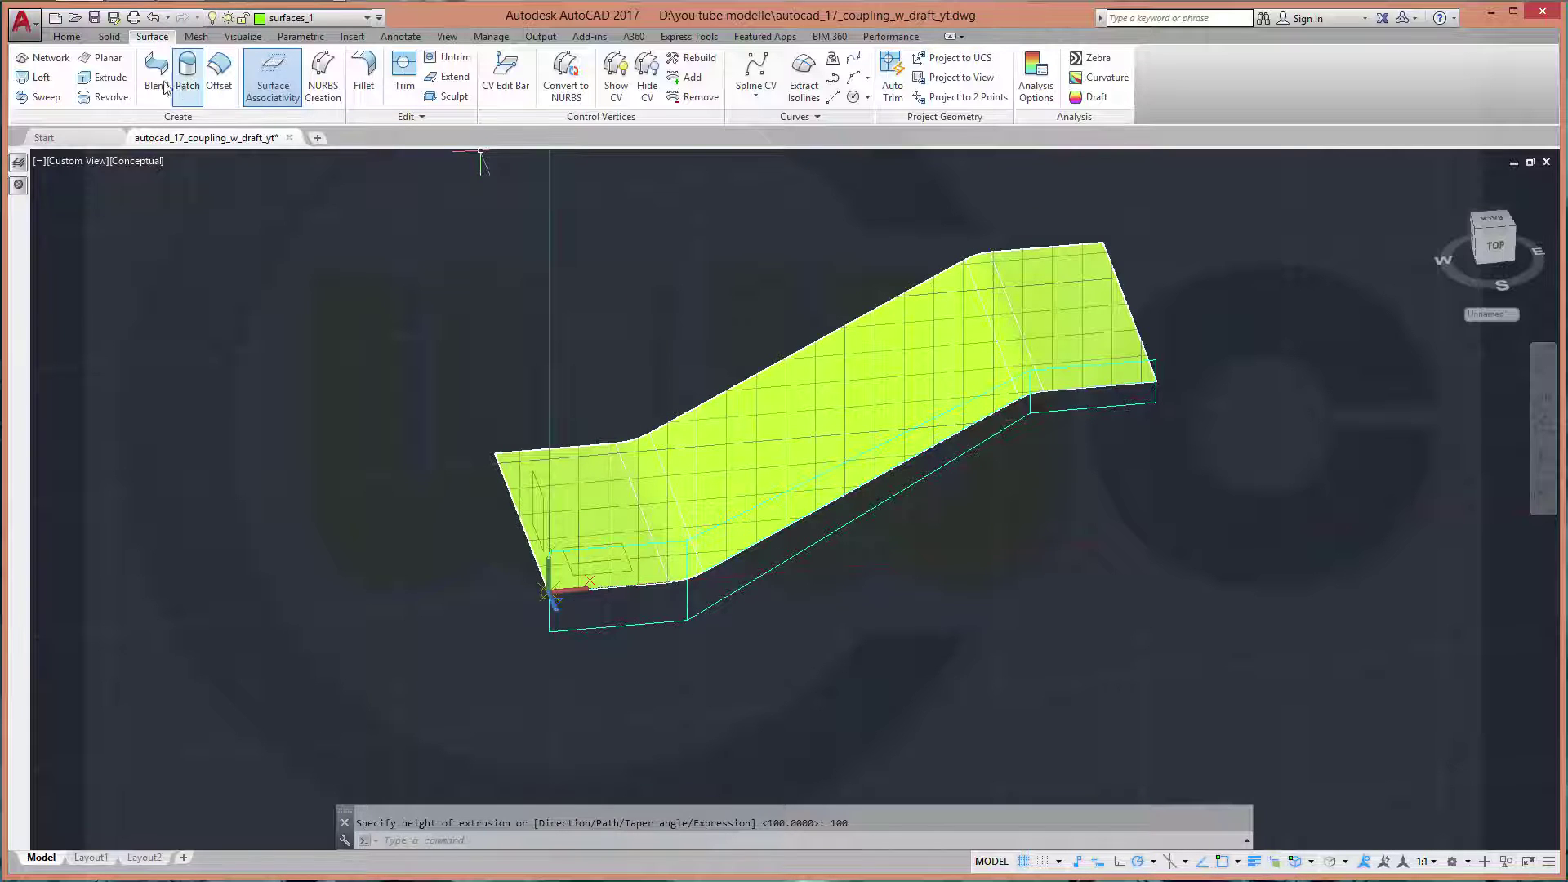
# Extrude the same polyline 100 units downward as a second surface
pyautogui.click(100, 78)
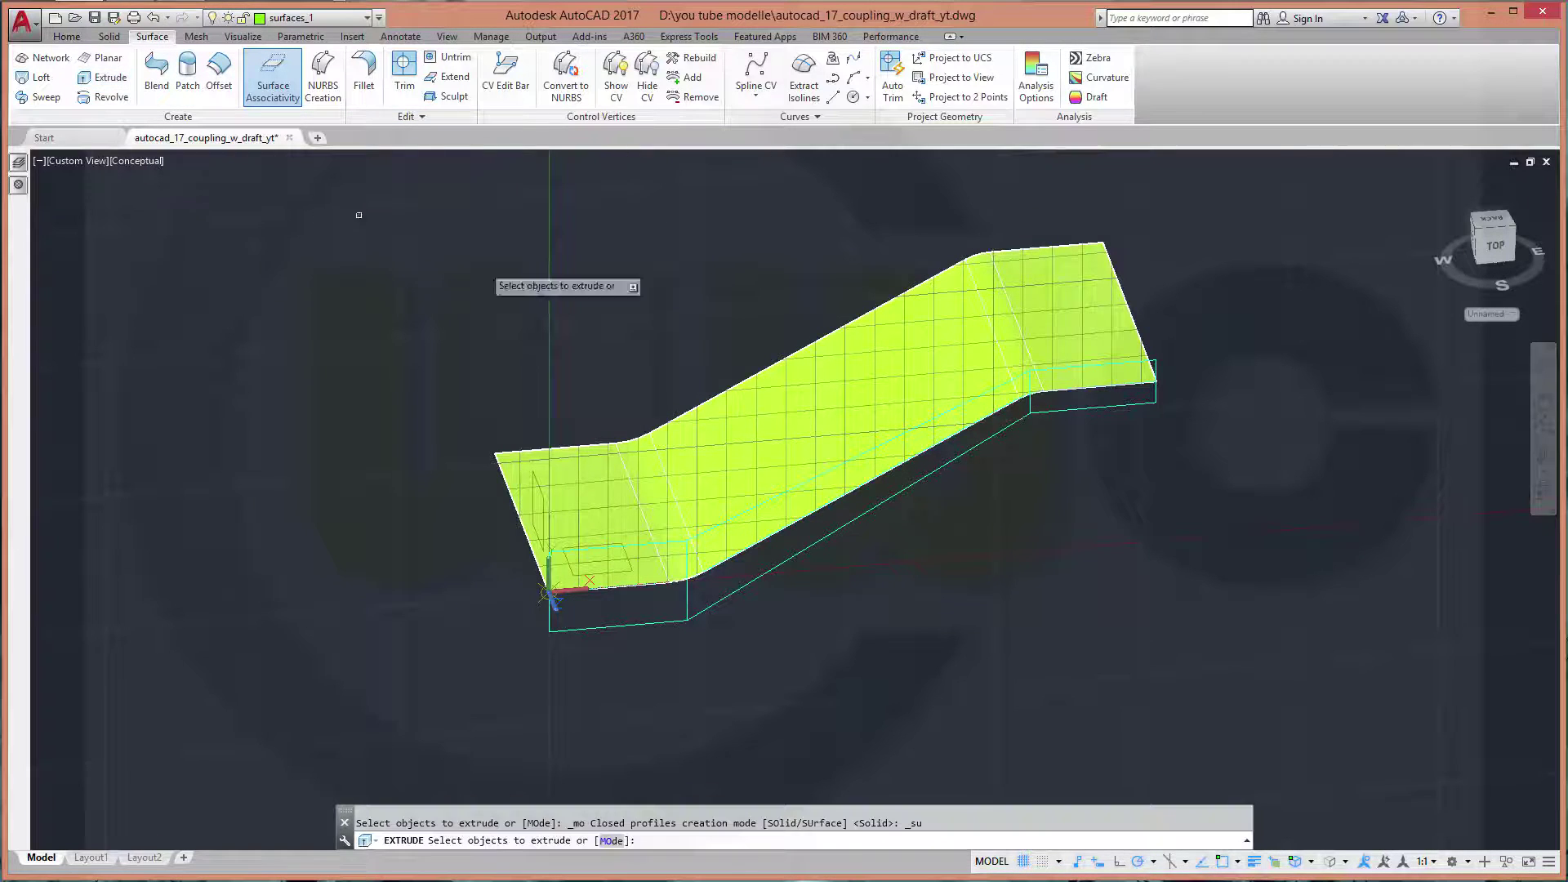
pyautogui.click(702, 575)
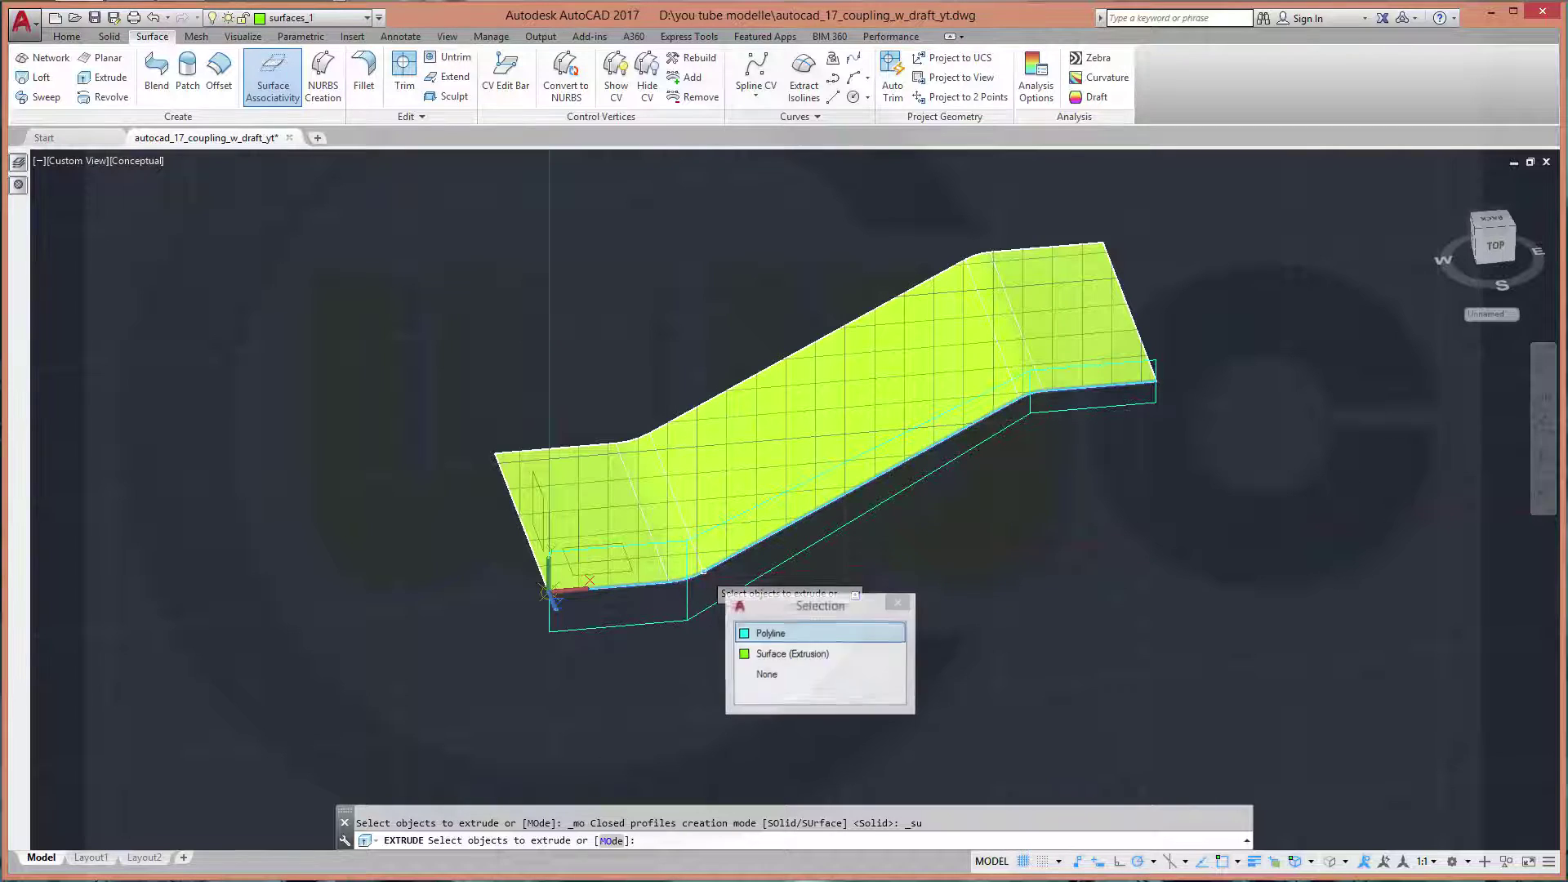
pyautogui.click(769, 642)
pyautogui.rightClick(787, 645)
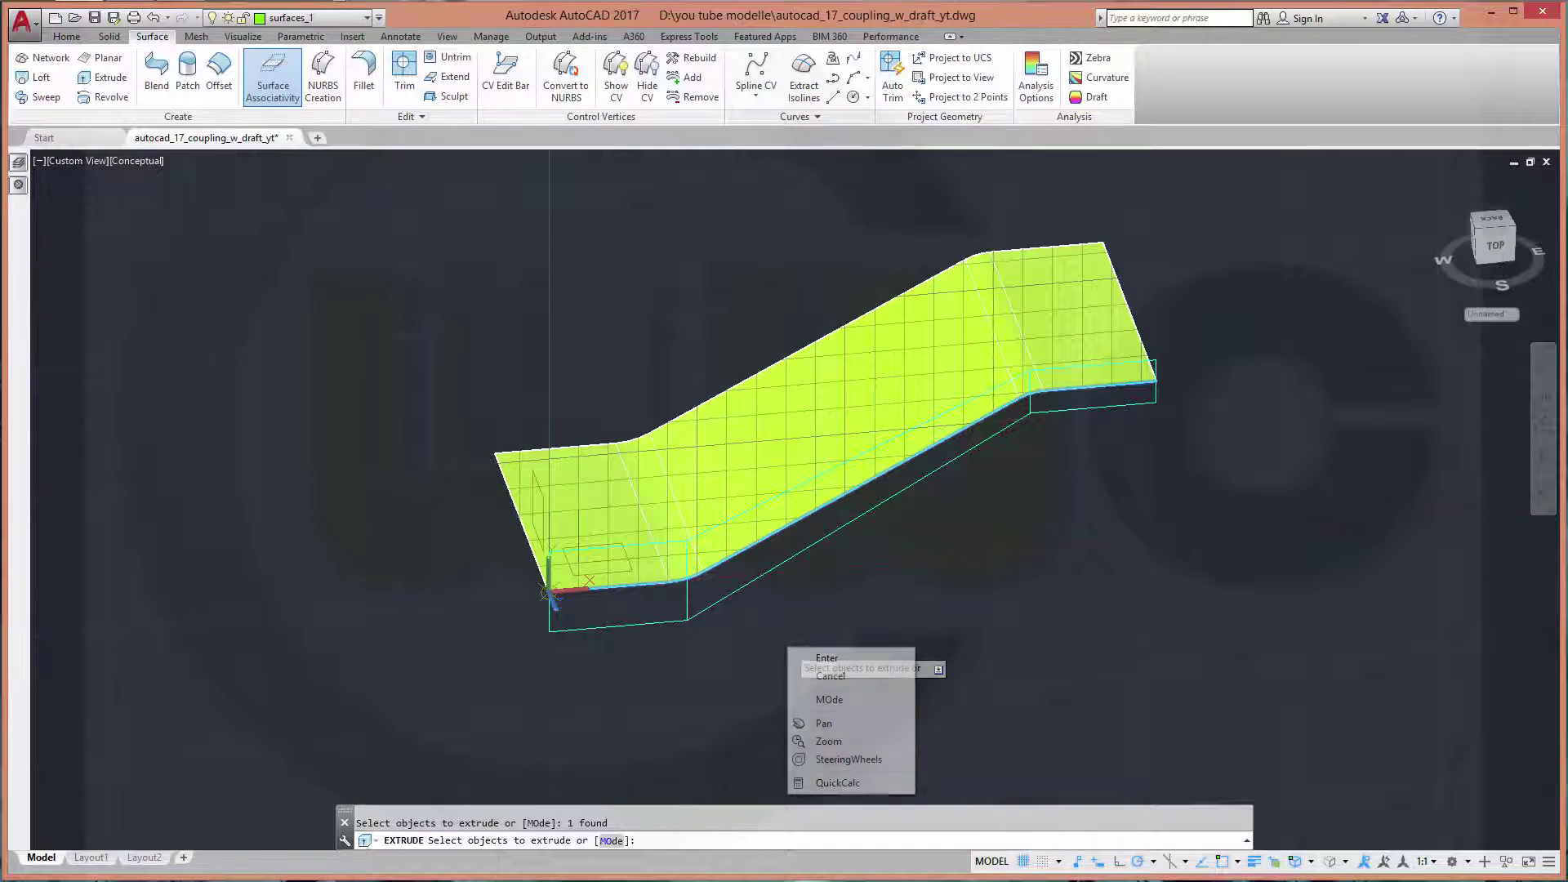
pyautogui.click(822, 658)
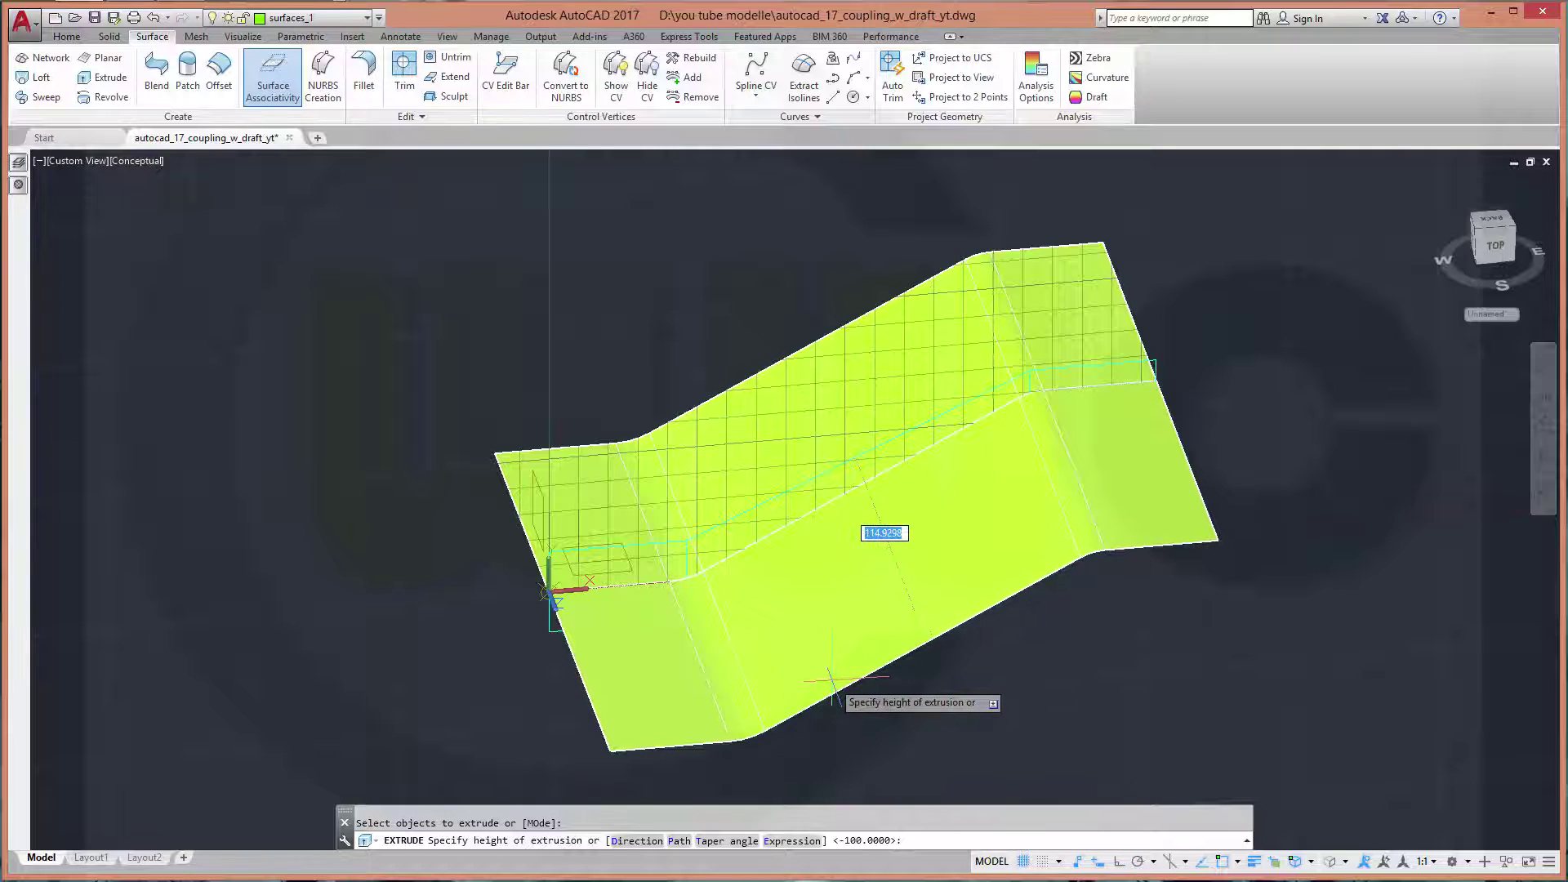
pyautogui.write('100')
pyautogui.press('Return')
pyautogui.press('Escape')
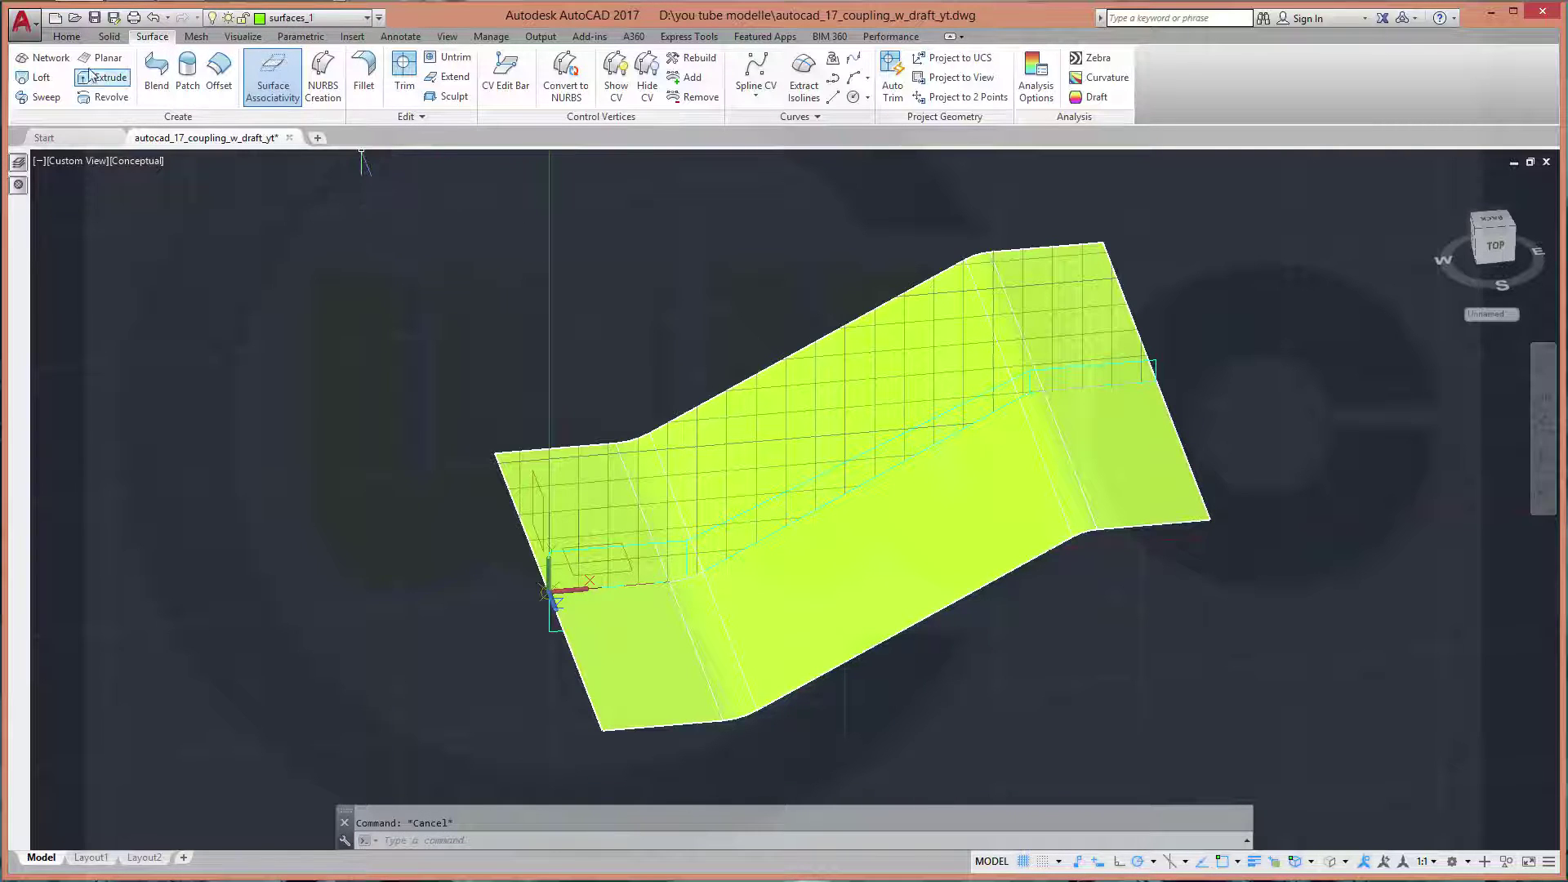
# Union the upper and lower extruded surfaces, continuing past the surface-union warning
pyautogui.click(108, 36)
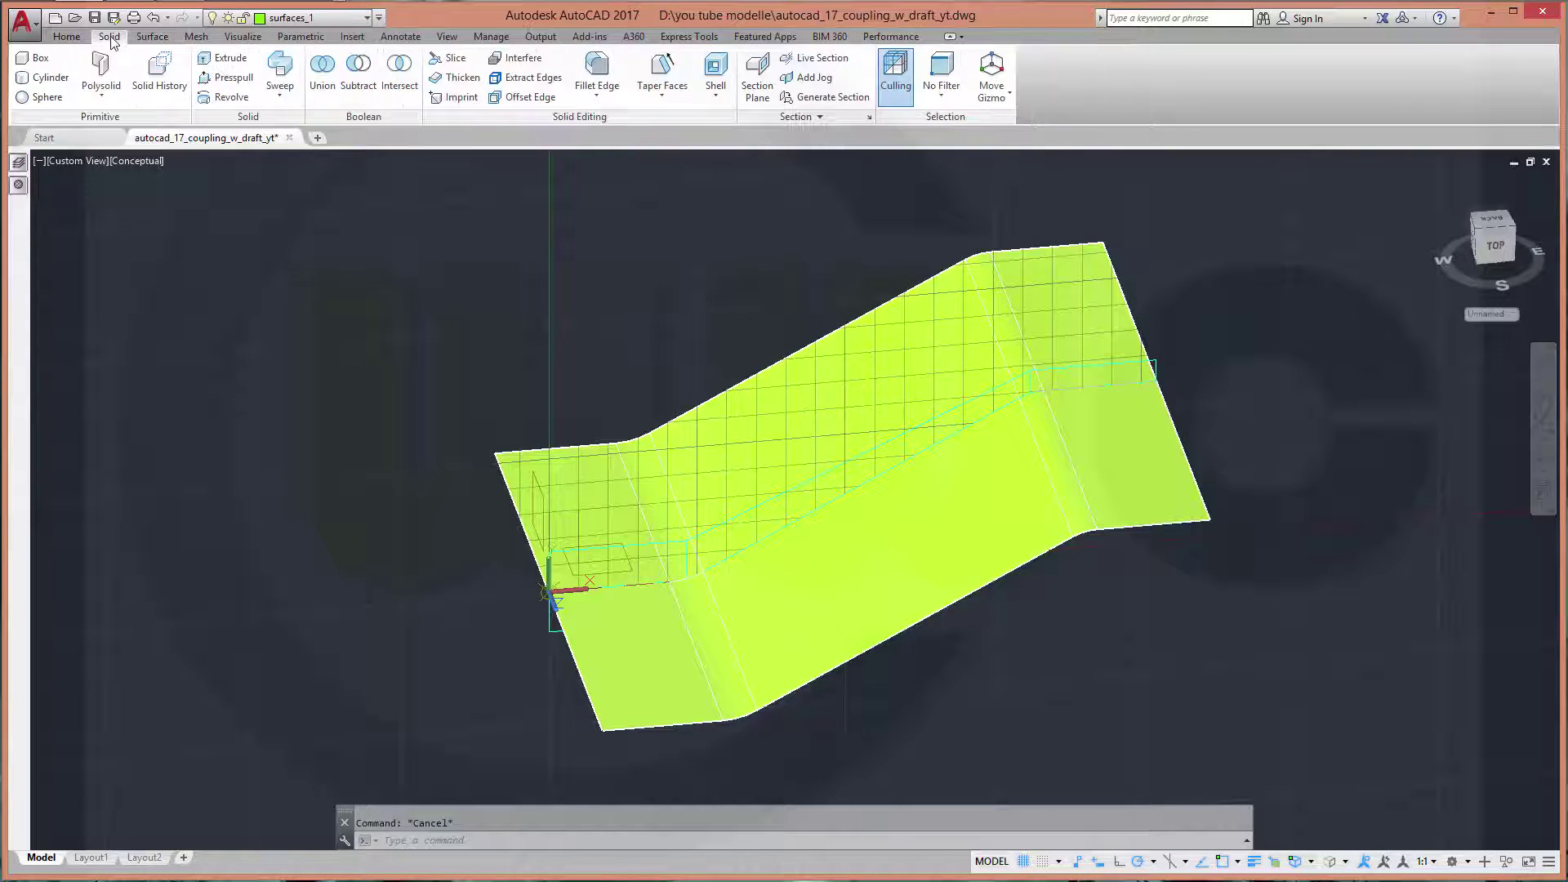
pyautogui.click(321, 72)
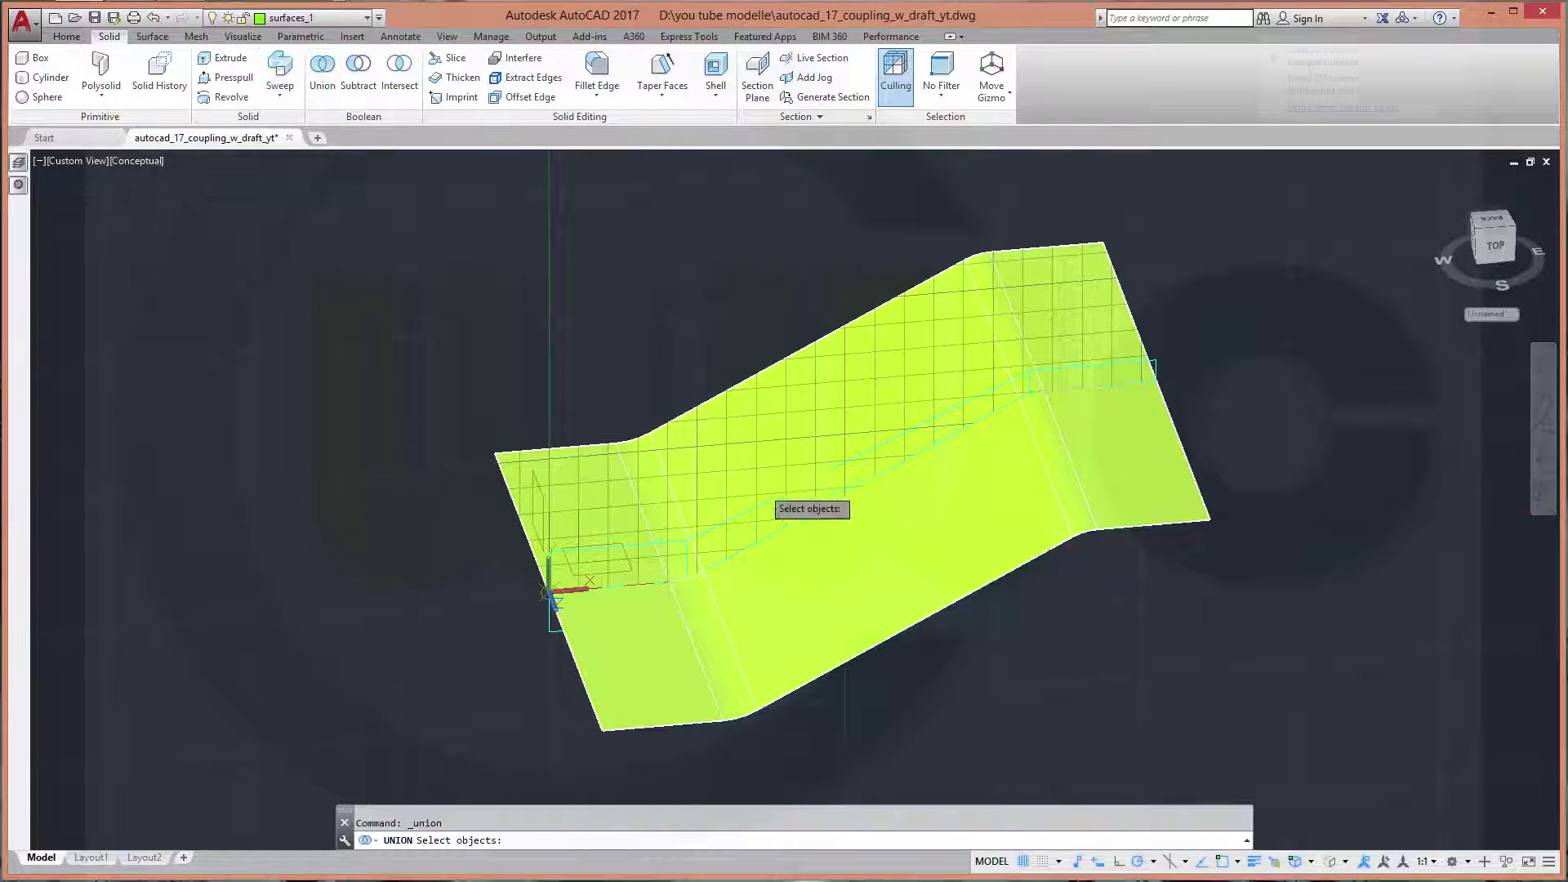
pyautogui.click(746, 455)
pyautogui.click(876, 573)
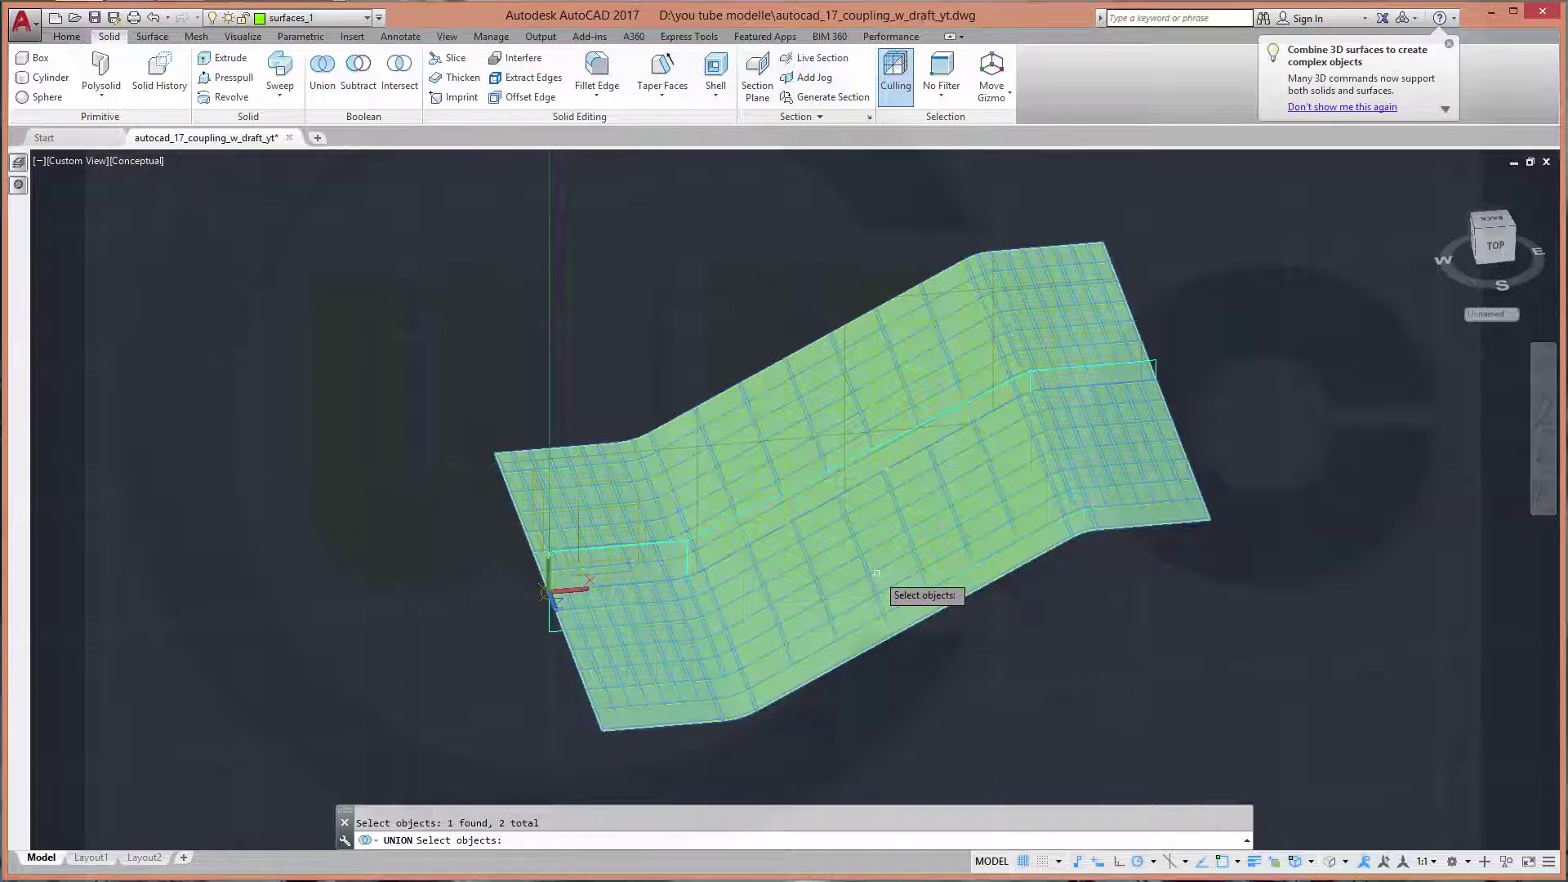
pyautogui.press('Return')
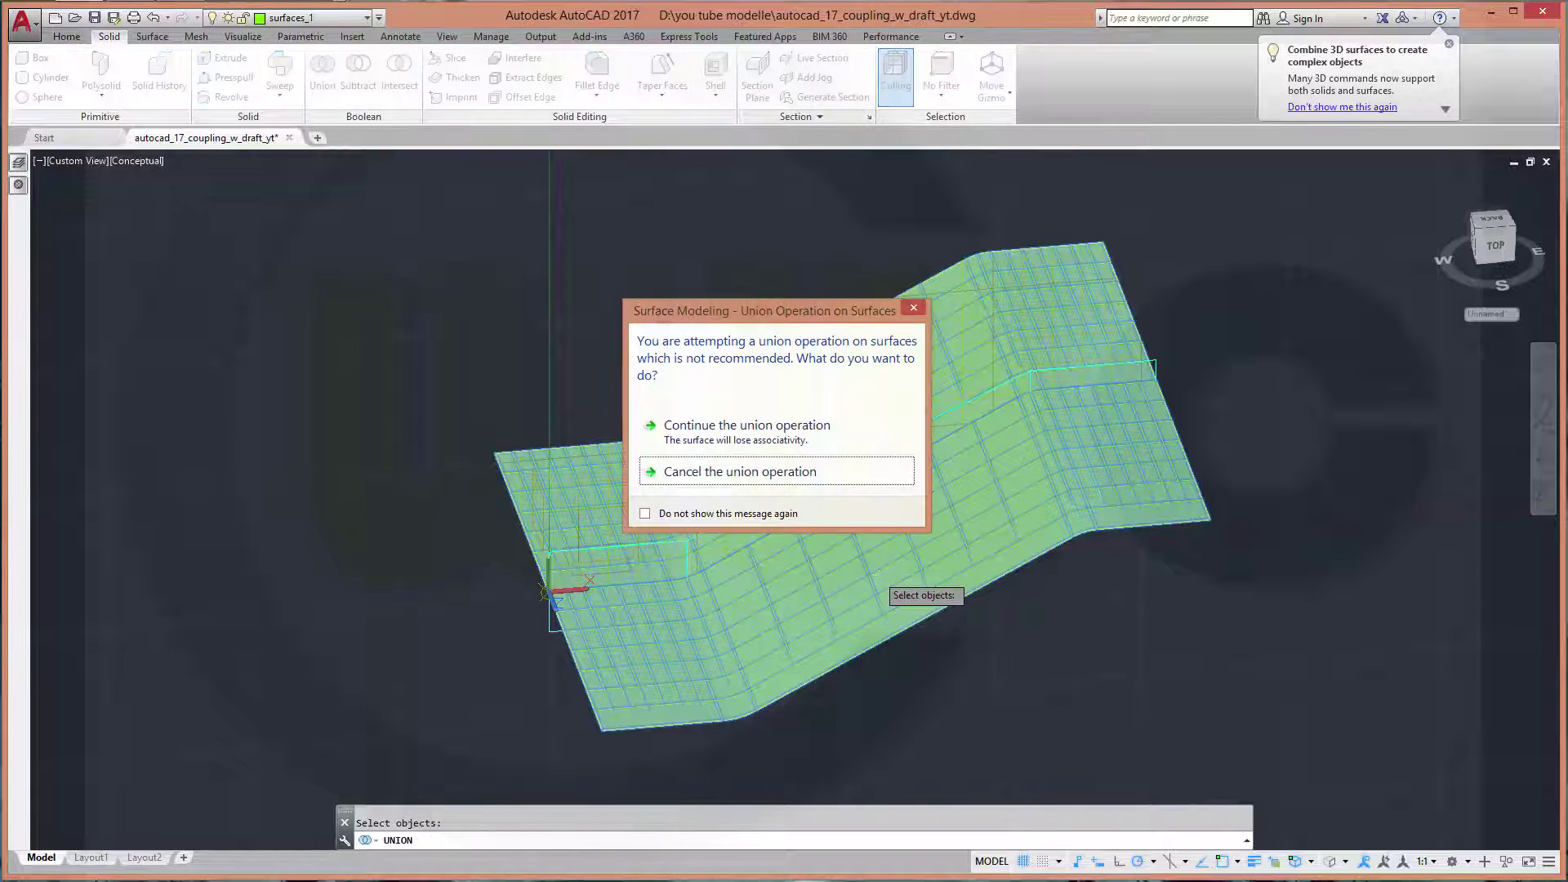
pyautogui.click(747, 427)
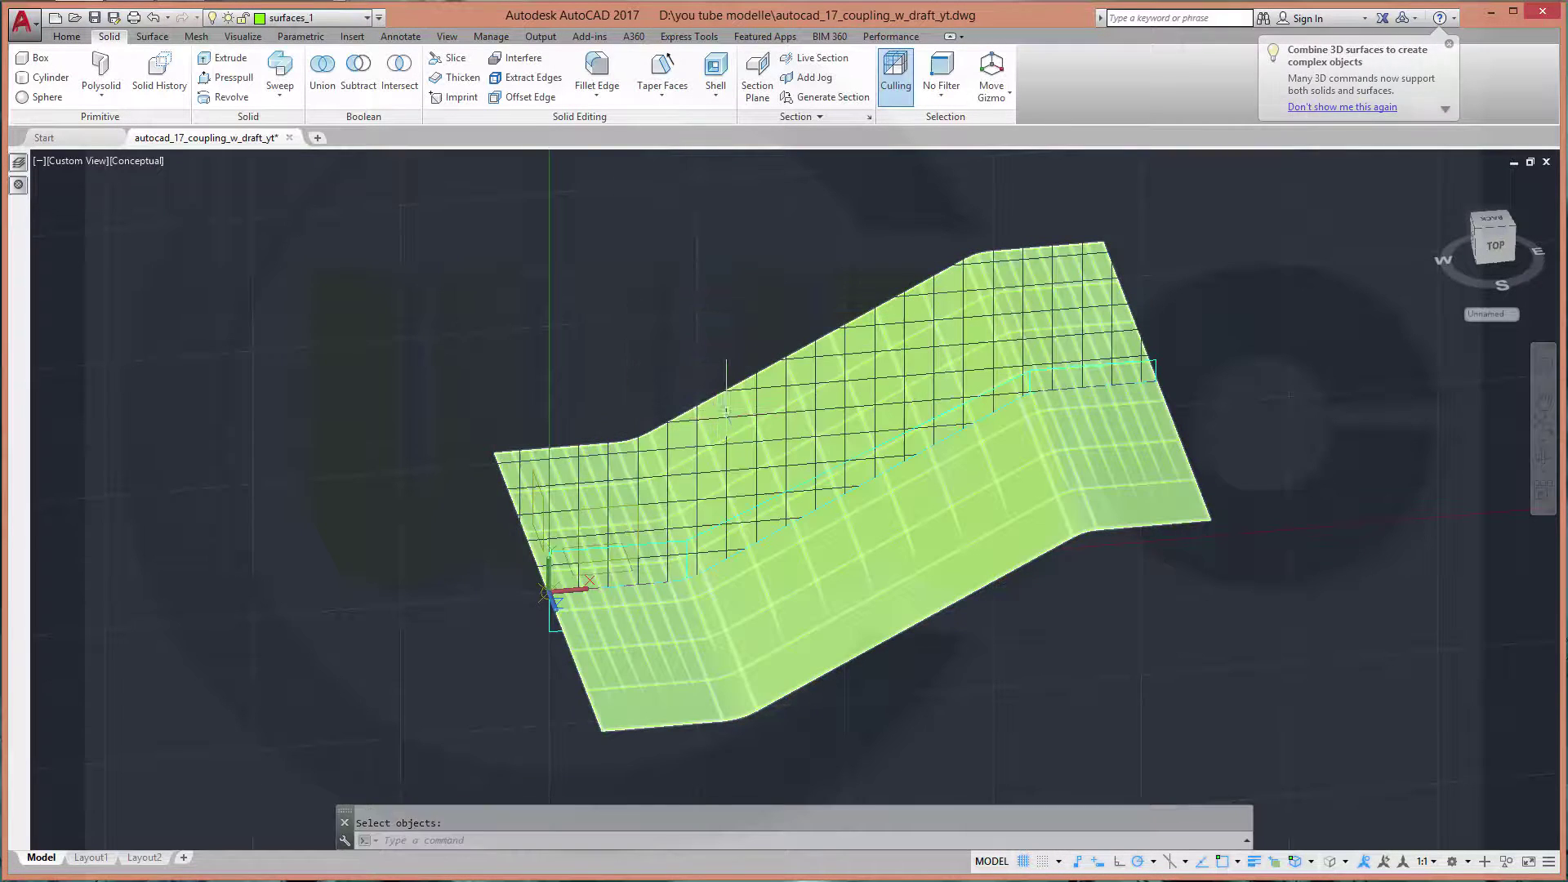
pyautogui.moveTo(959, 681)
pyautogui.keyDown('shift'); pyautogui.mouseDown(button='middle')
pyautogui.moveTo(970, 591)
pyautogui.moveTo(981, 615)
pyautogui.mouseUp(button='middle'); pyautogui.keyUp('shift')
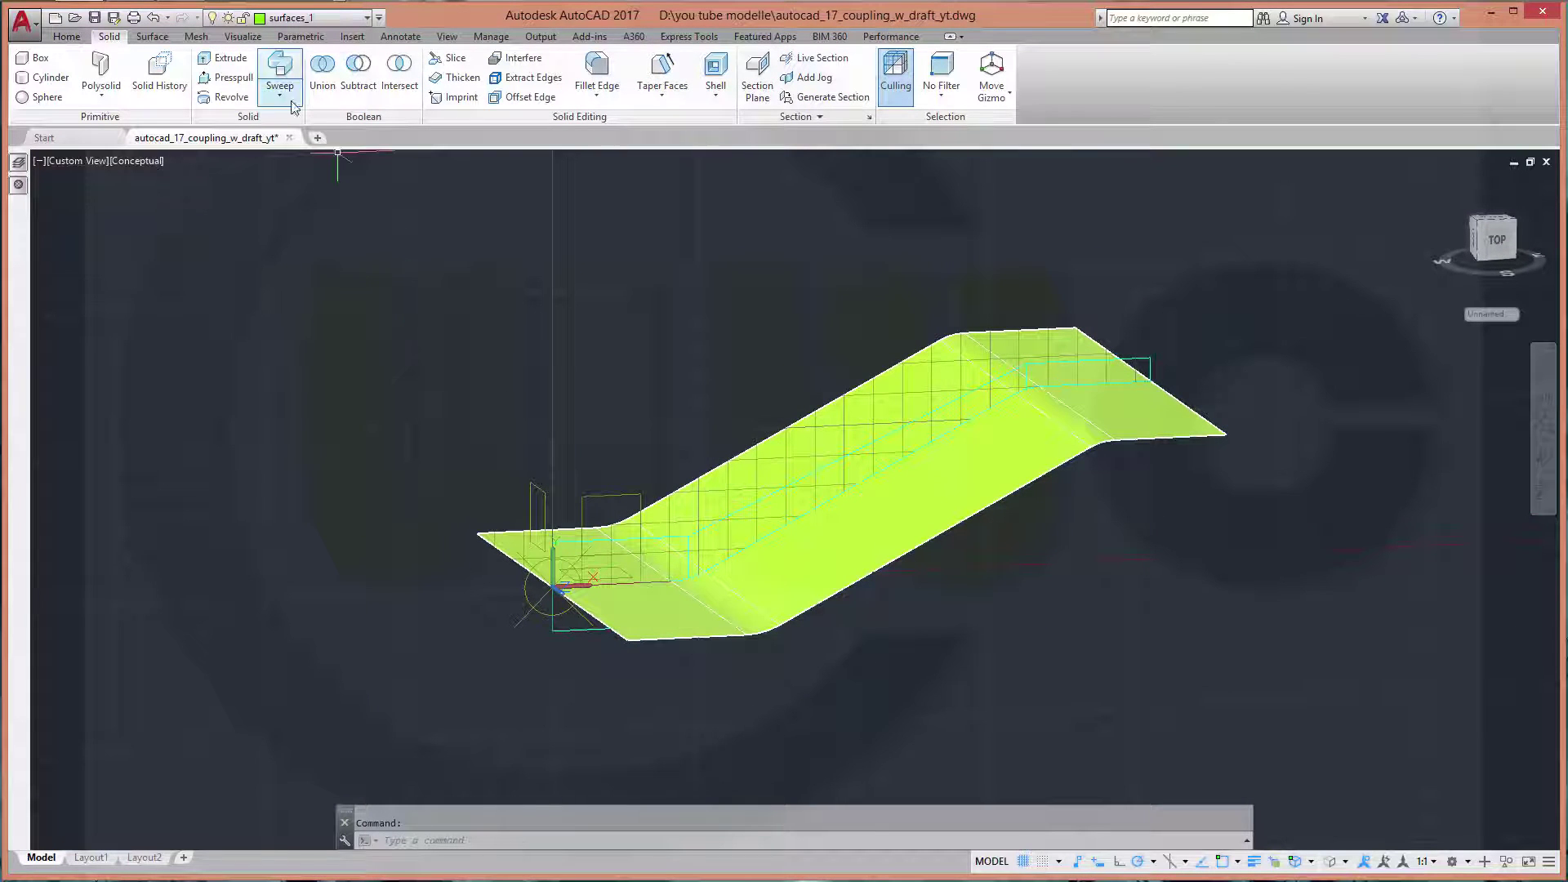
# Make surfaces_2 the current layer and assign it ACI colour 41 (pale yellow)
pyautogui.click(370, 18)
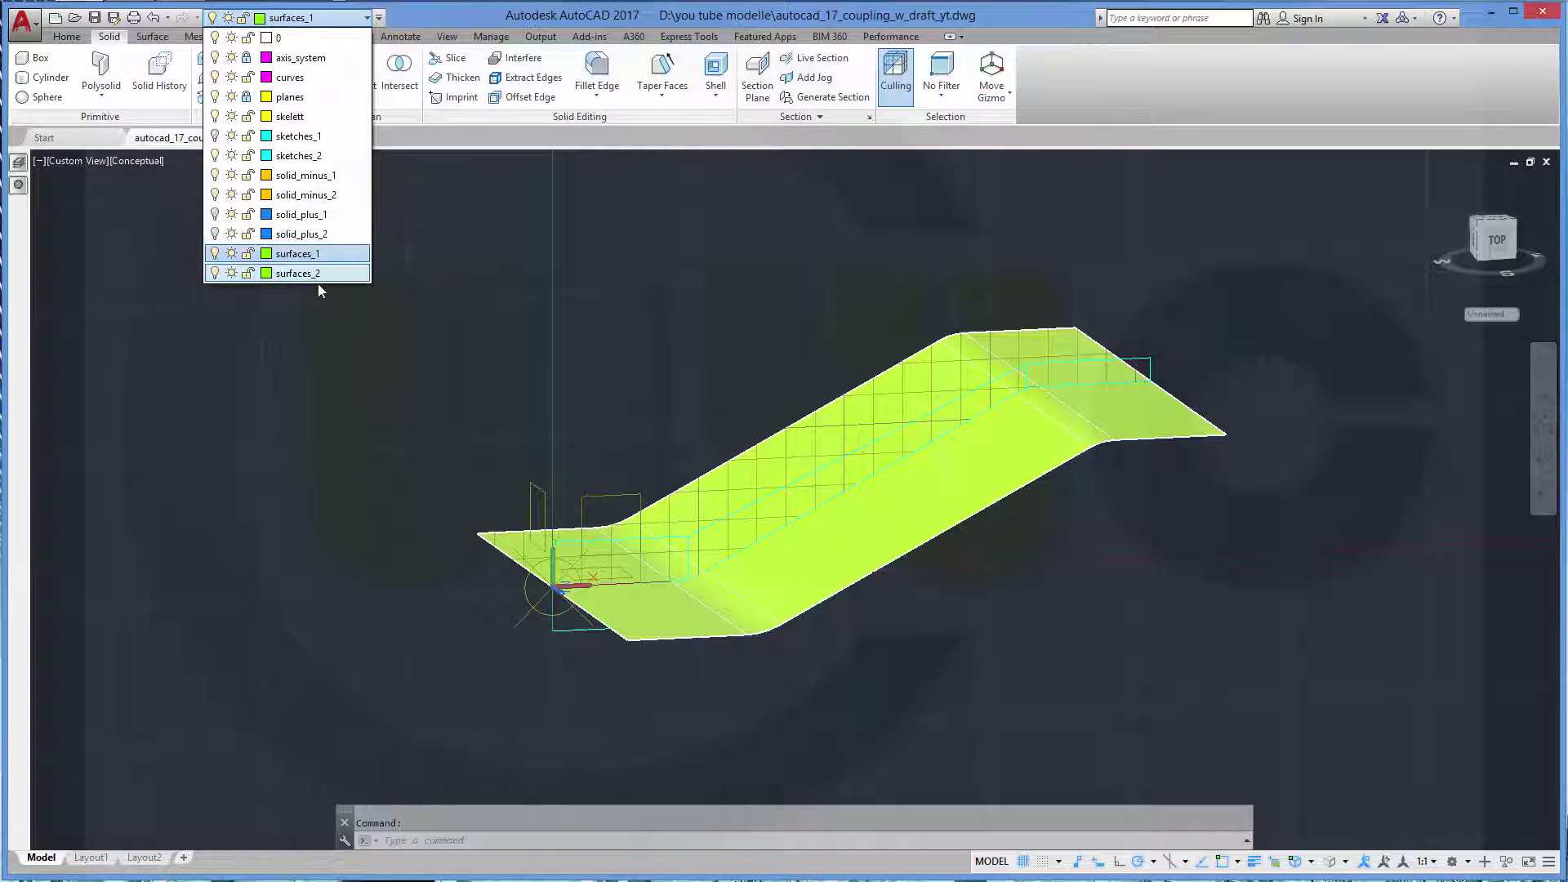
pyautogui.click(336, 274)
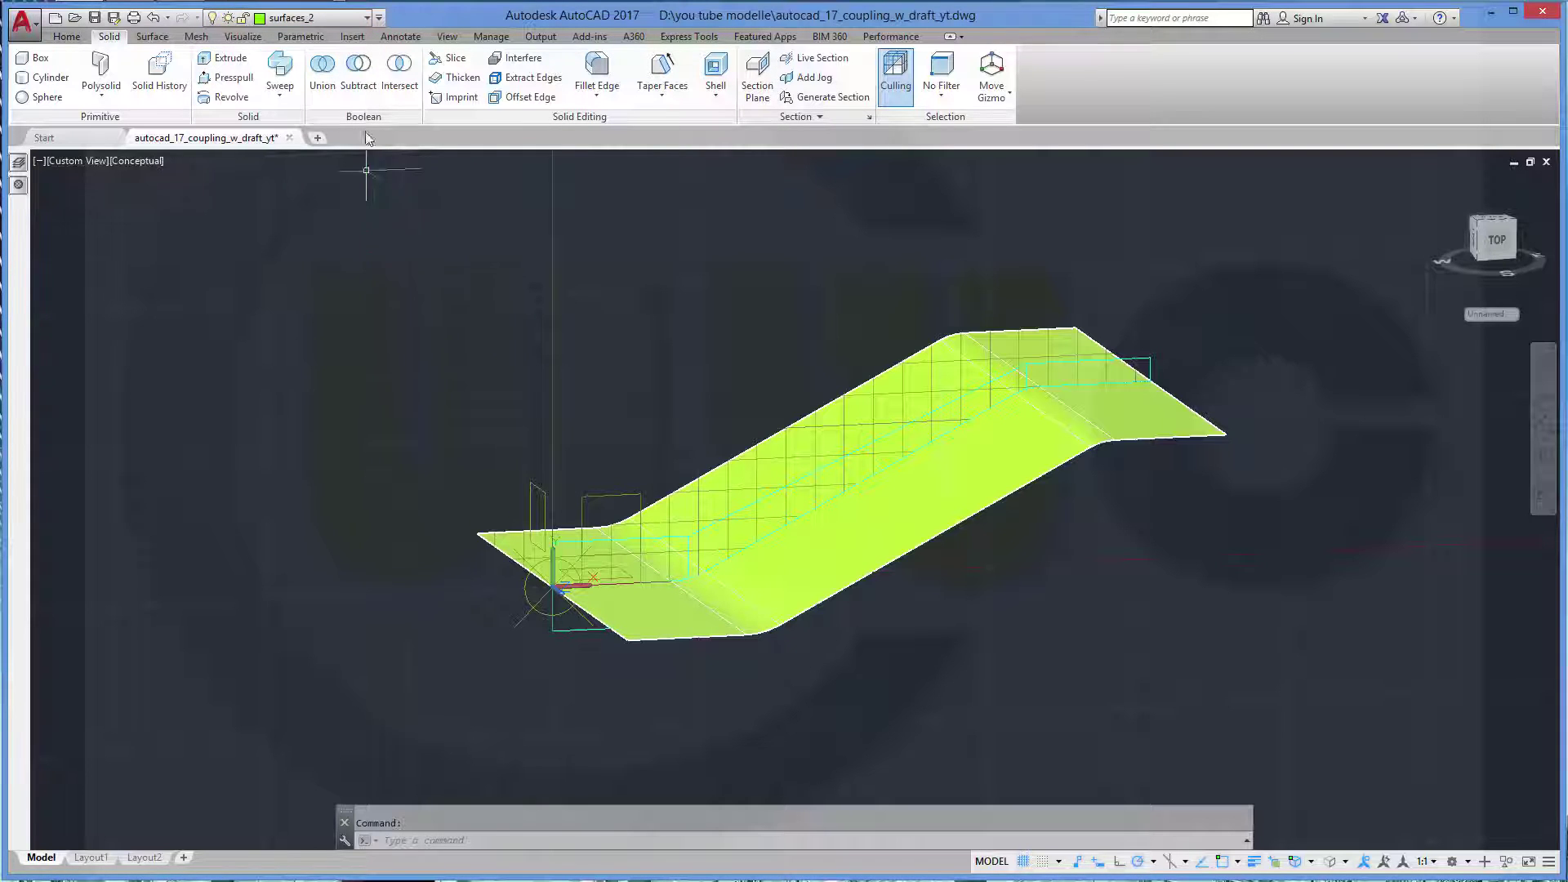
pyautogui.click(367, 17)
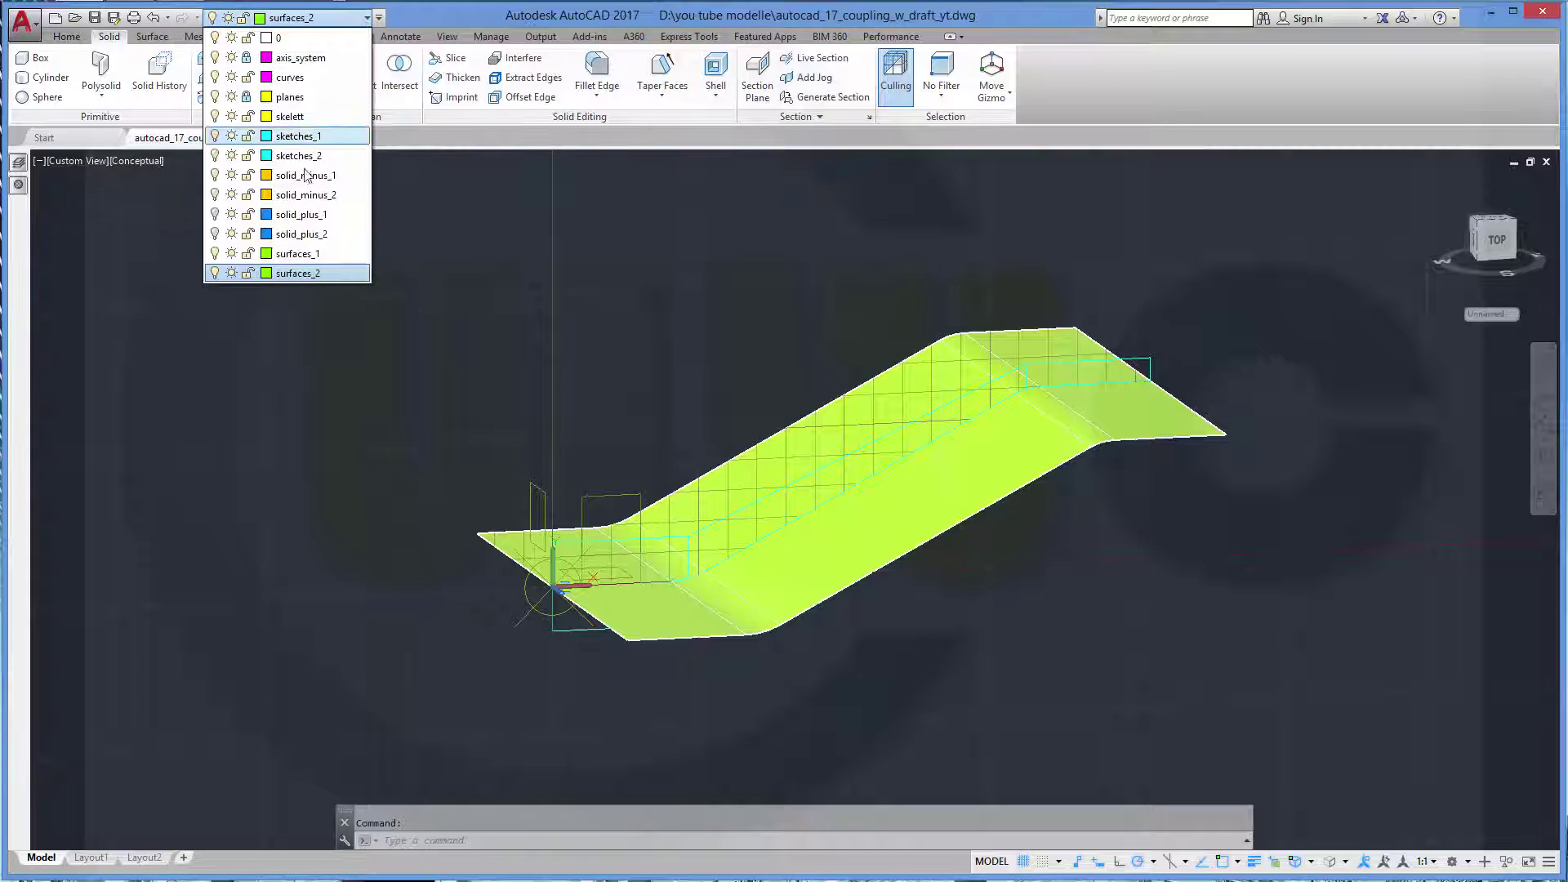
pyautogui.click(265, 255)
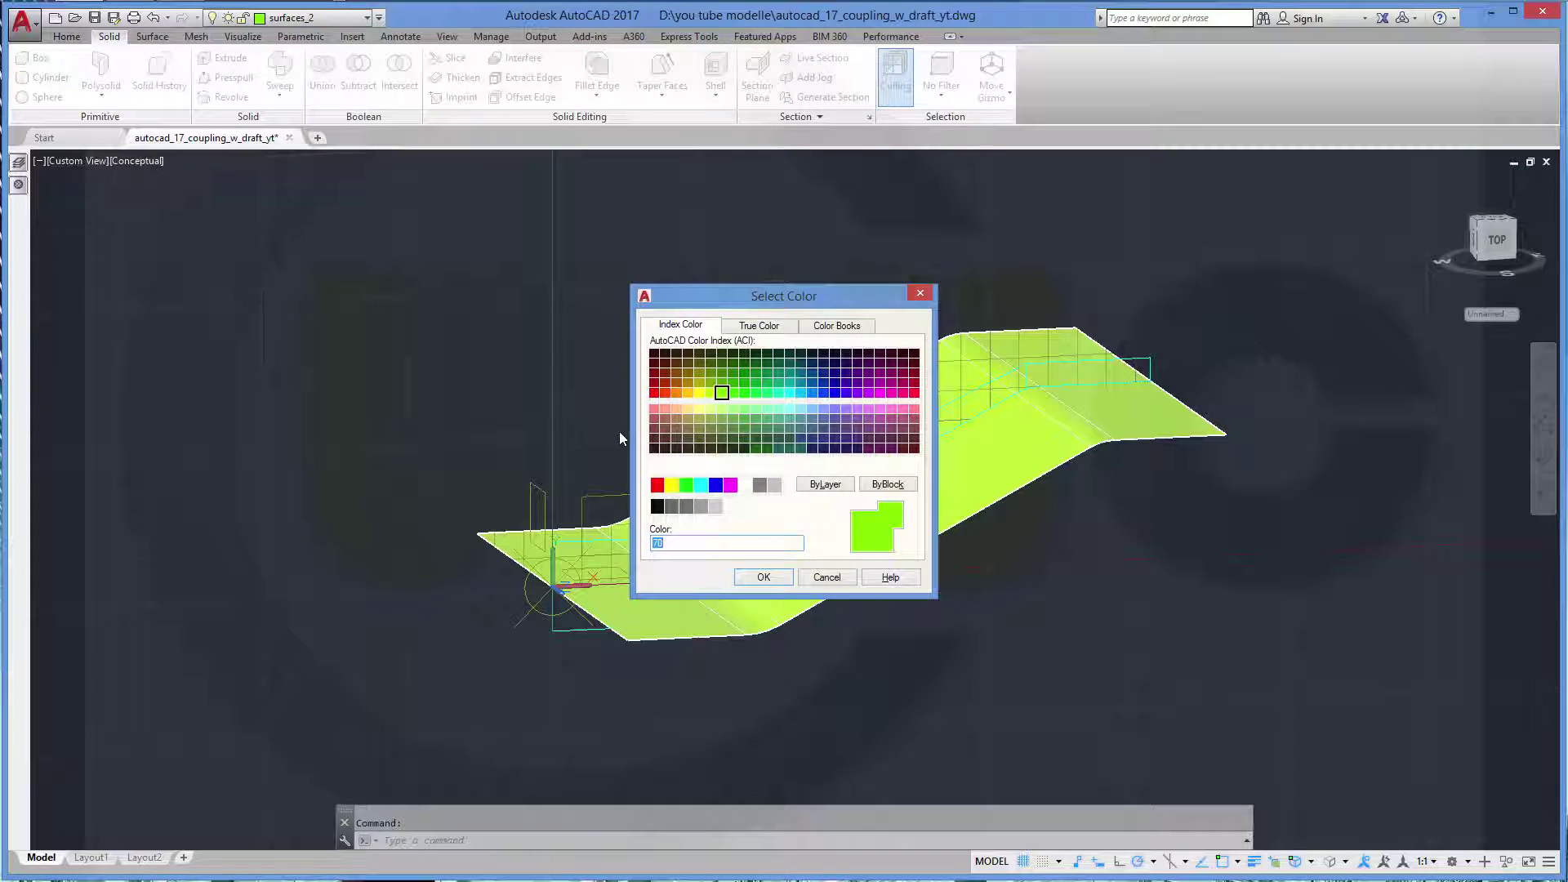
pyautogui.click(688, 408)
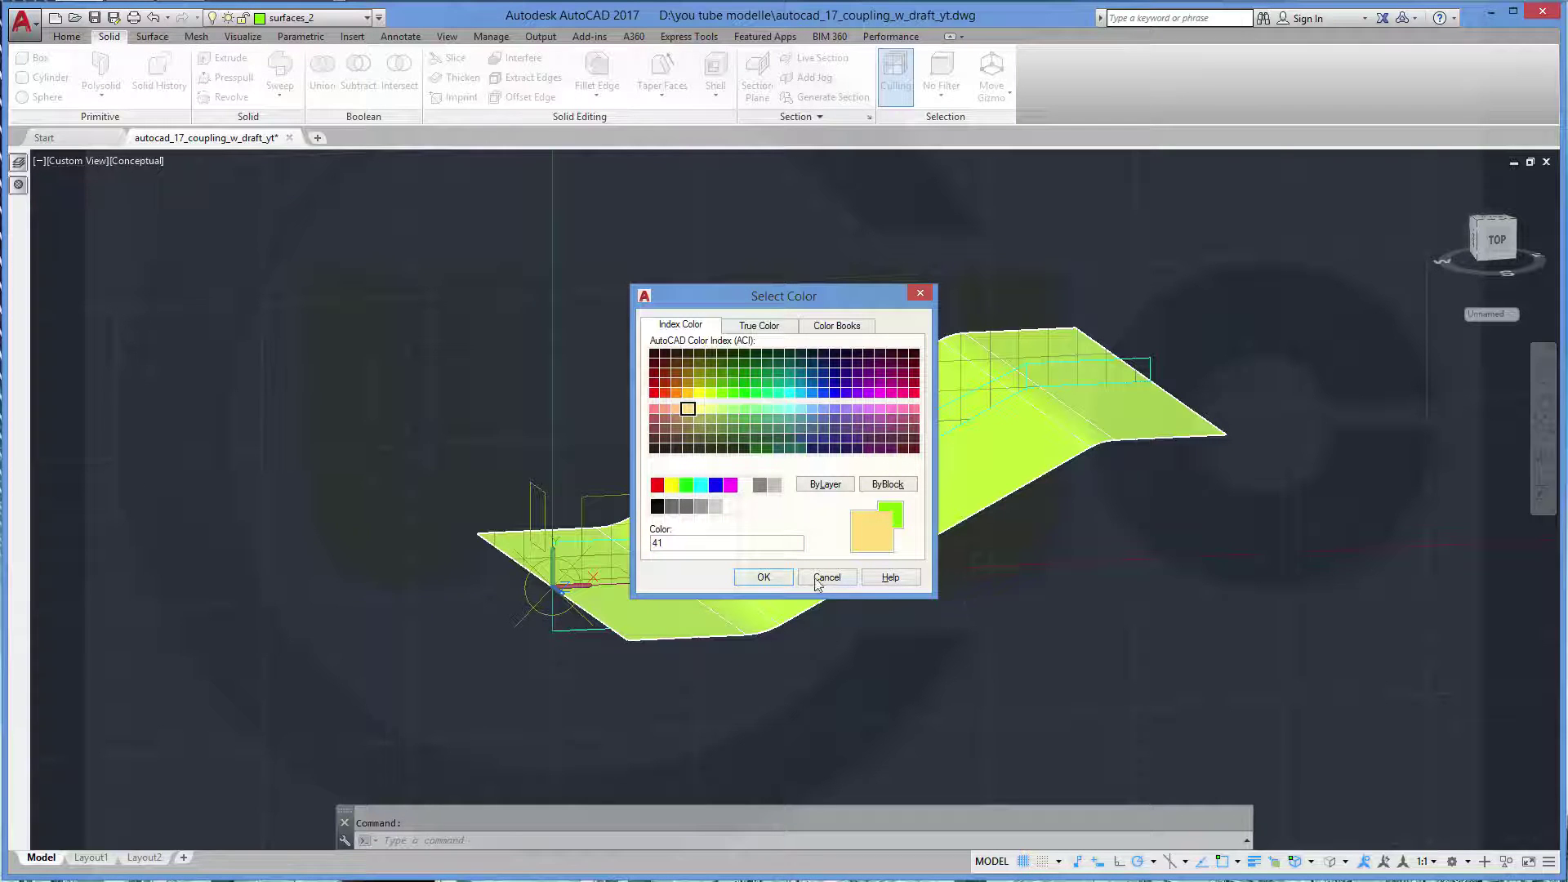
pyautogui.click(764, 578)
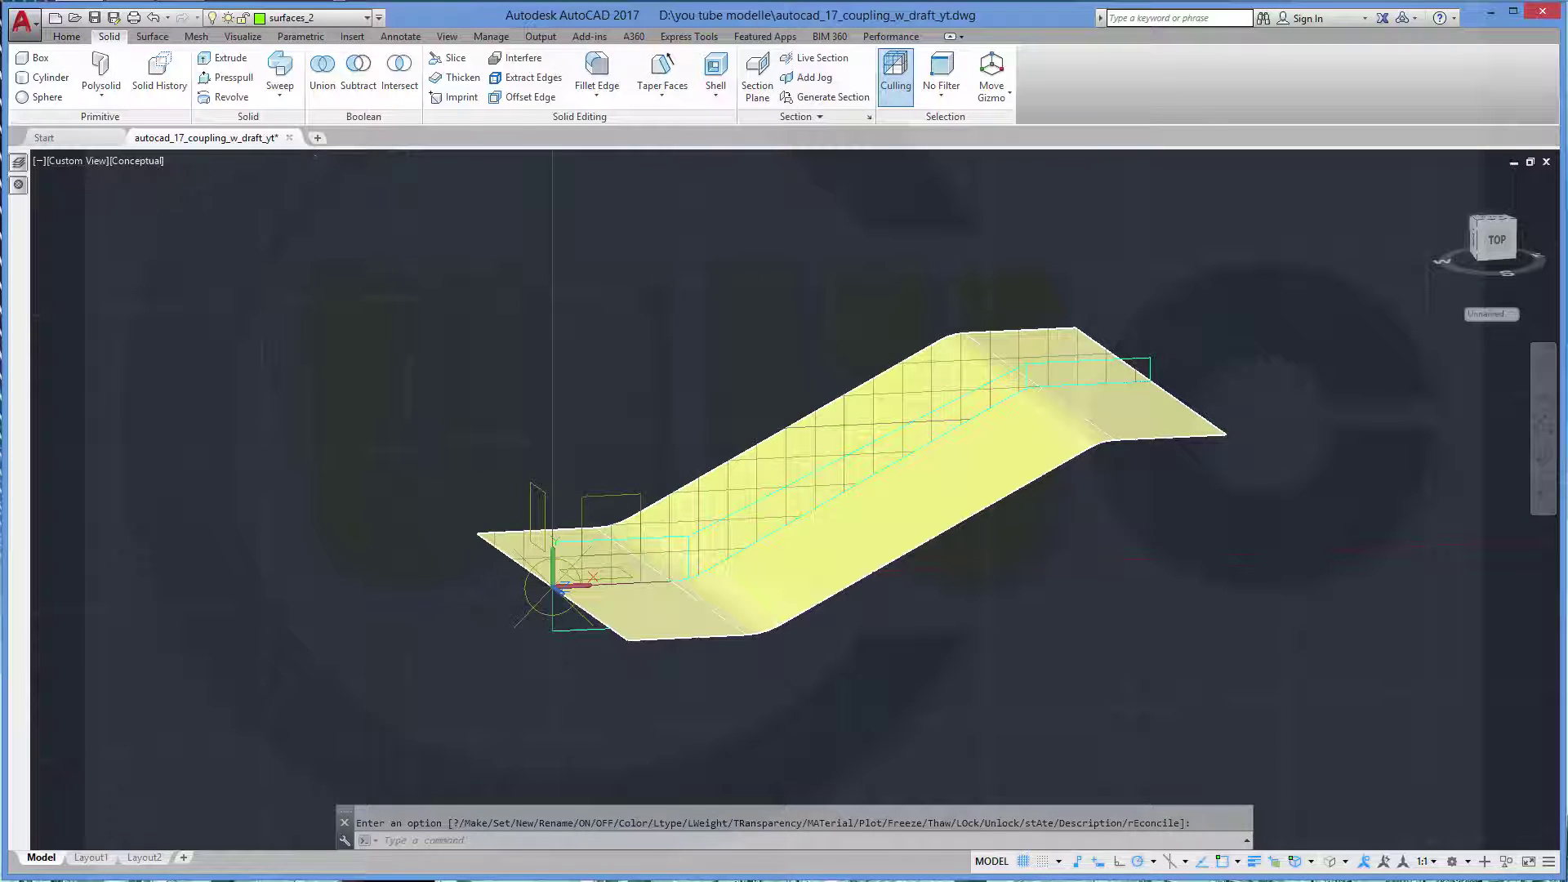
# Offset the connector surface by 1 unit to one side
pyautogui.click(152, 36)
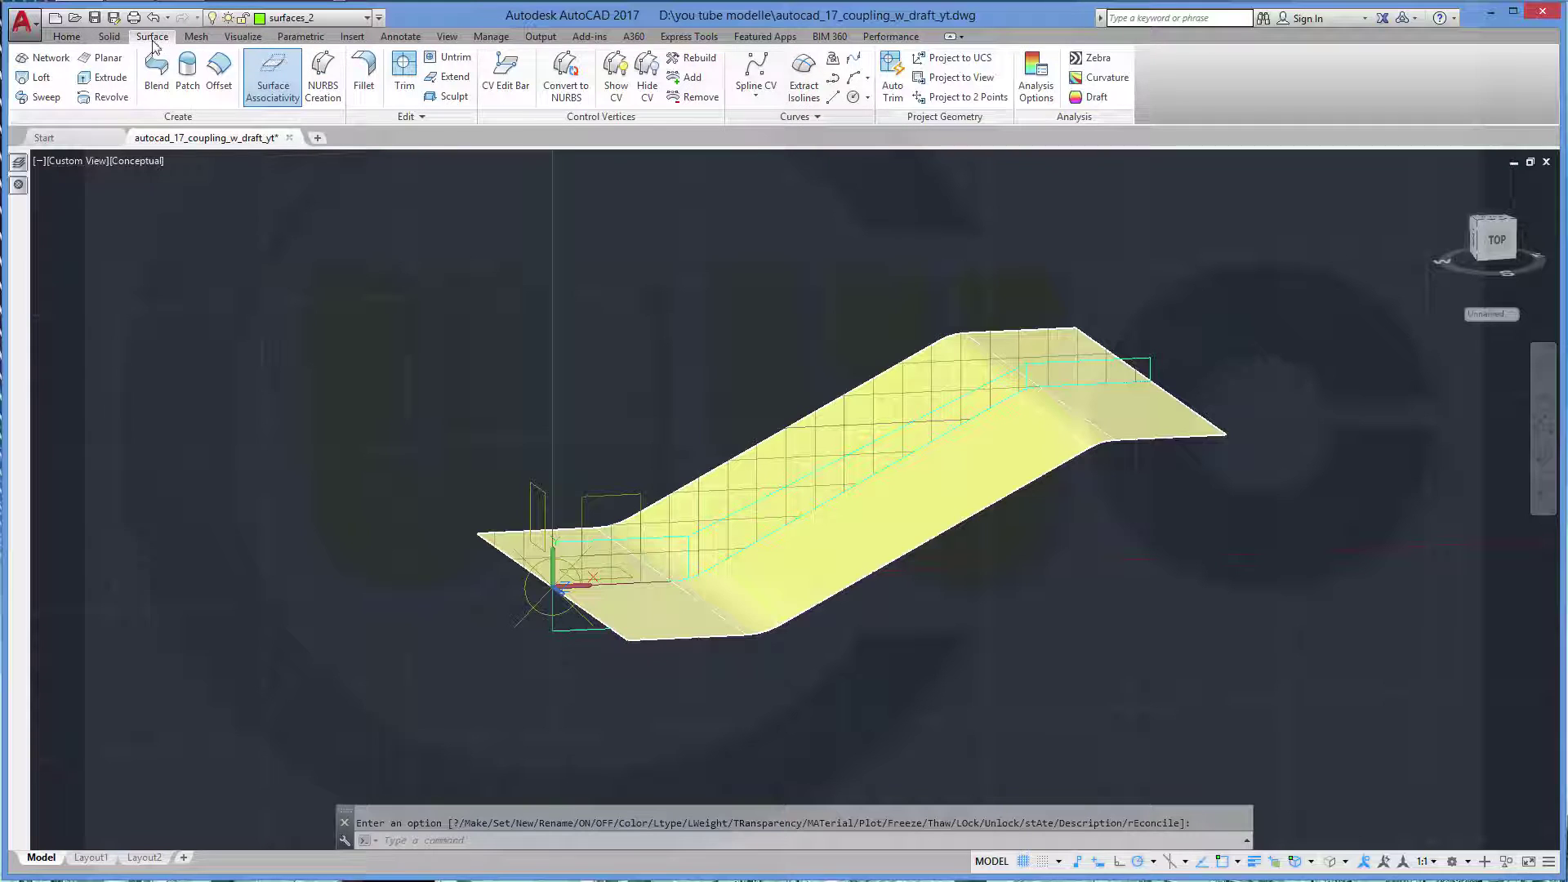
pyautogui.click(218, 79)
pyautogui.click(797, 548)
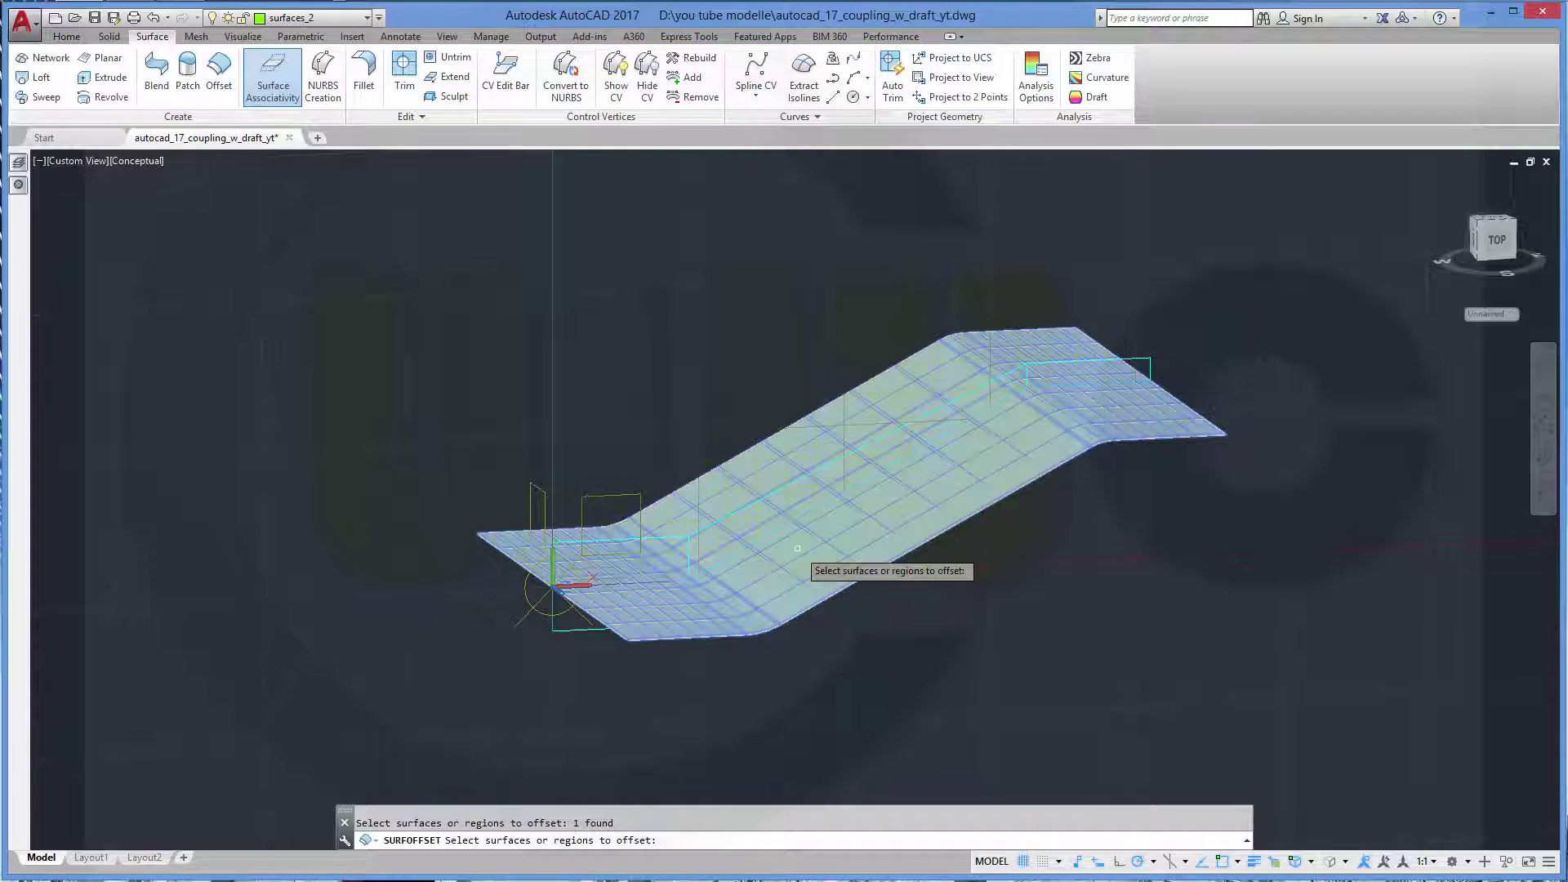
pyautogui.press('Return')
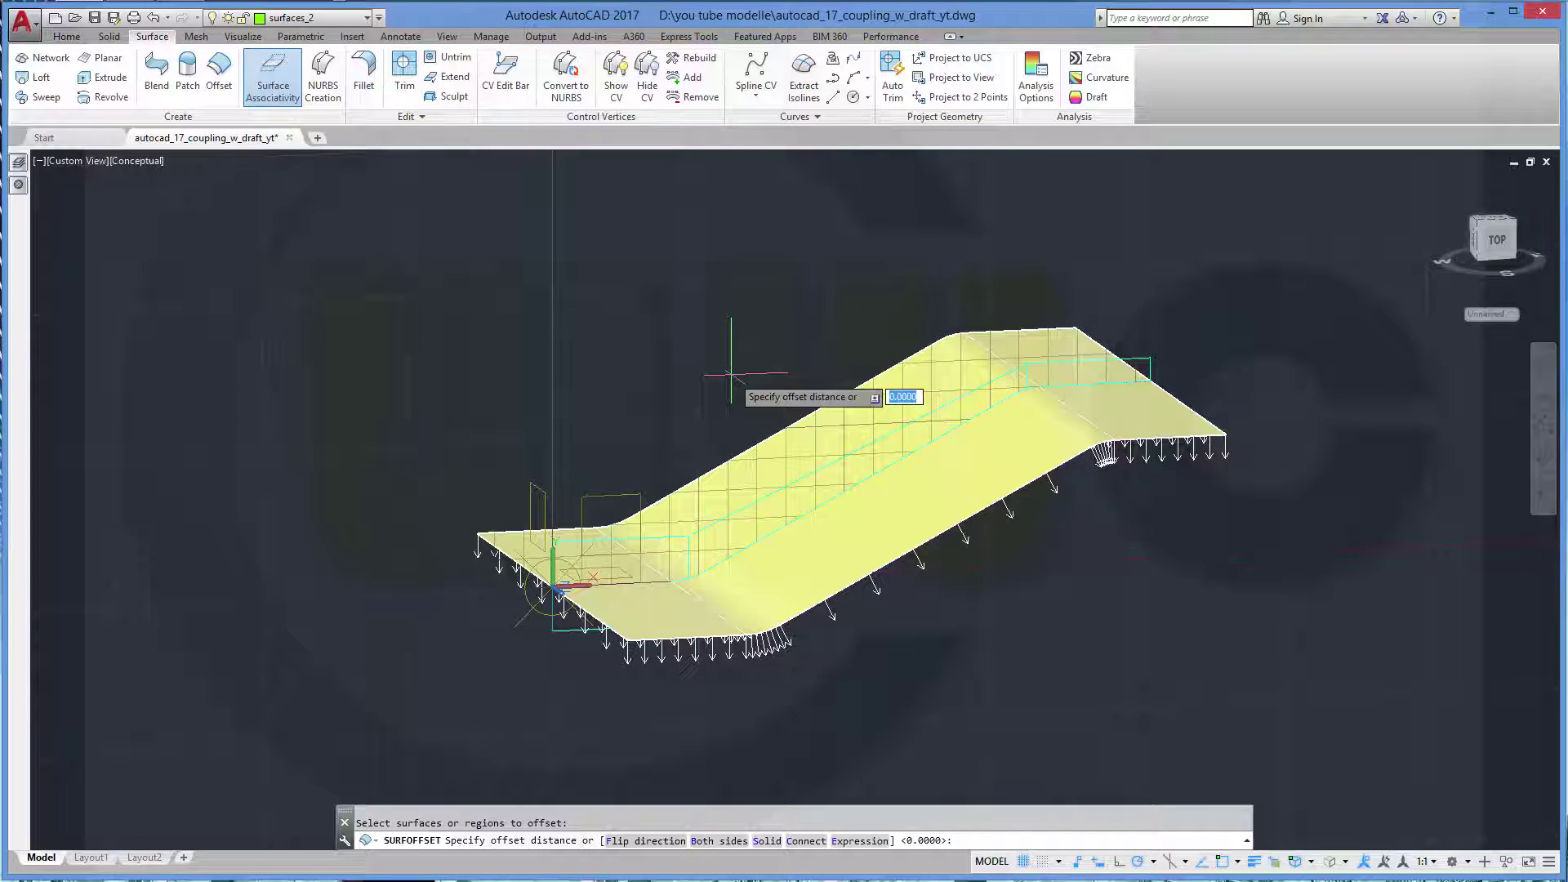
pyautogui.press('Return')
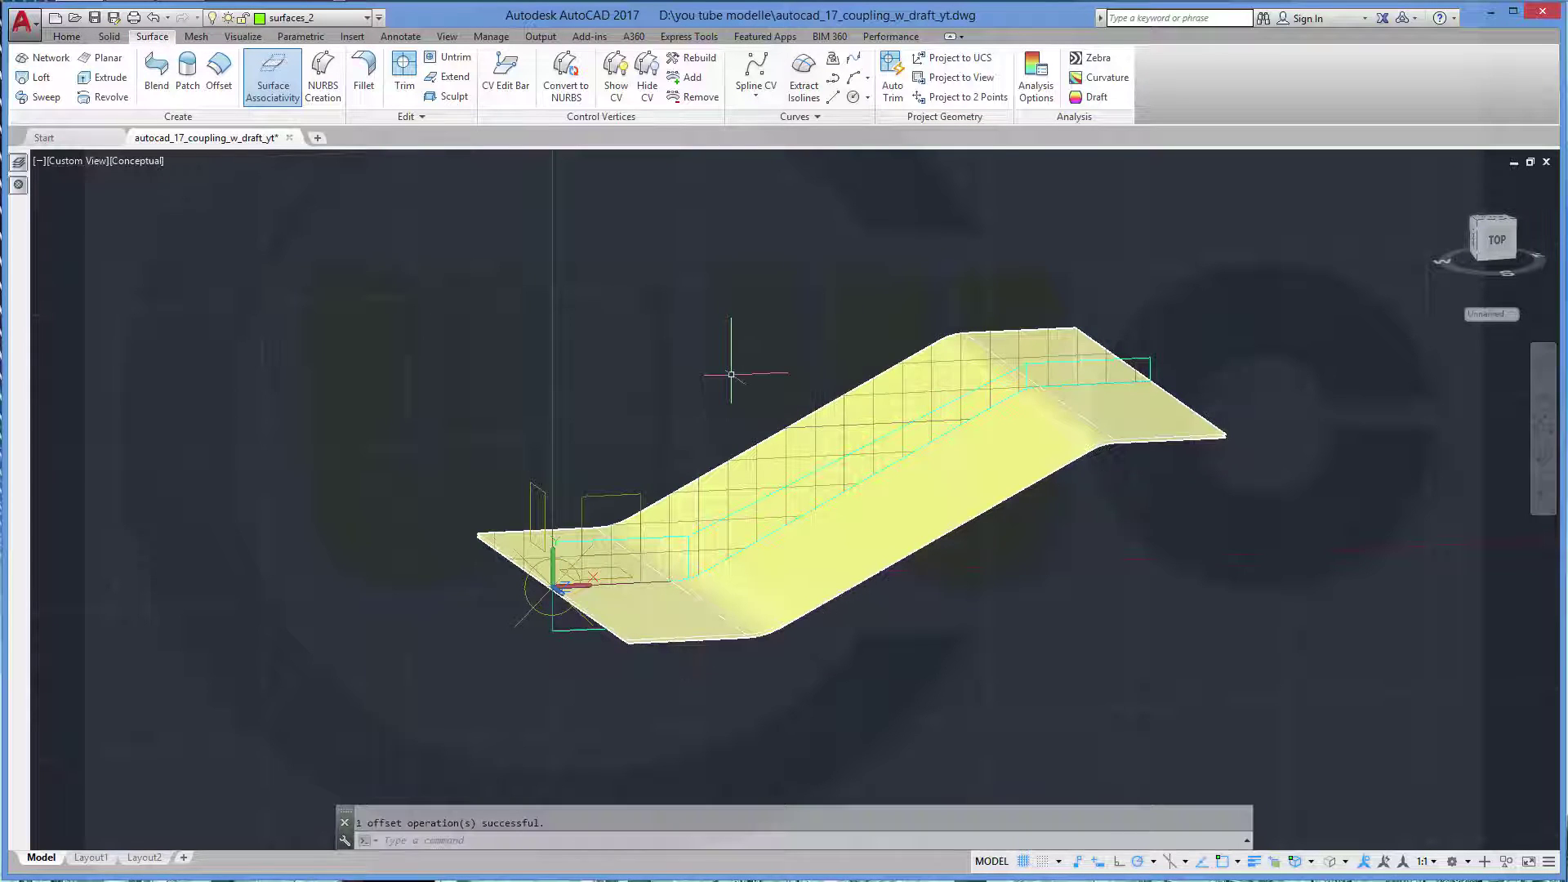
pyautogui.scroll(3, 851, 665)
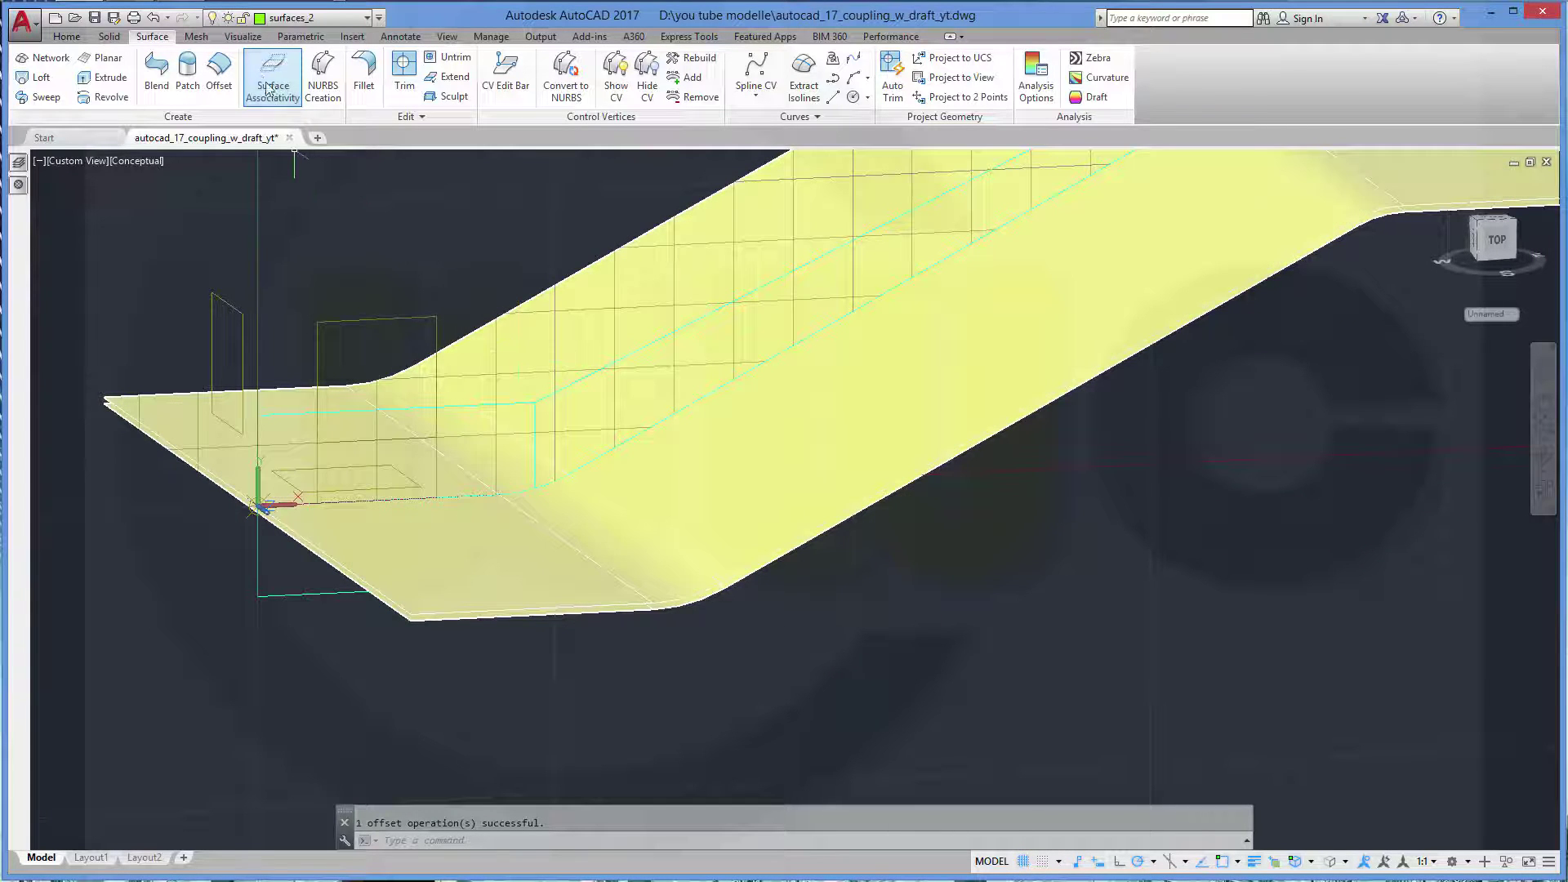
# Offset the original surface by 1 unit with the direction flipped to the other side
pyautogui.click(219, 72)
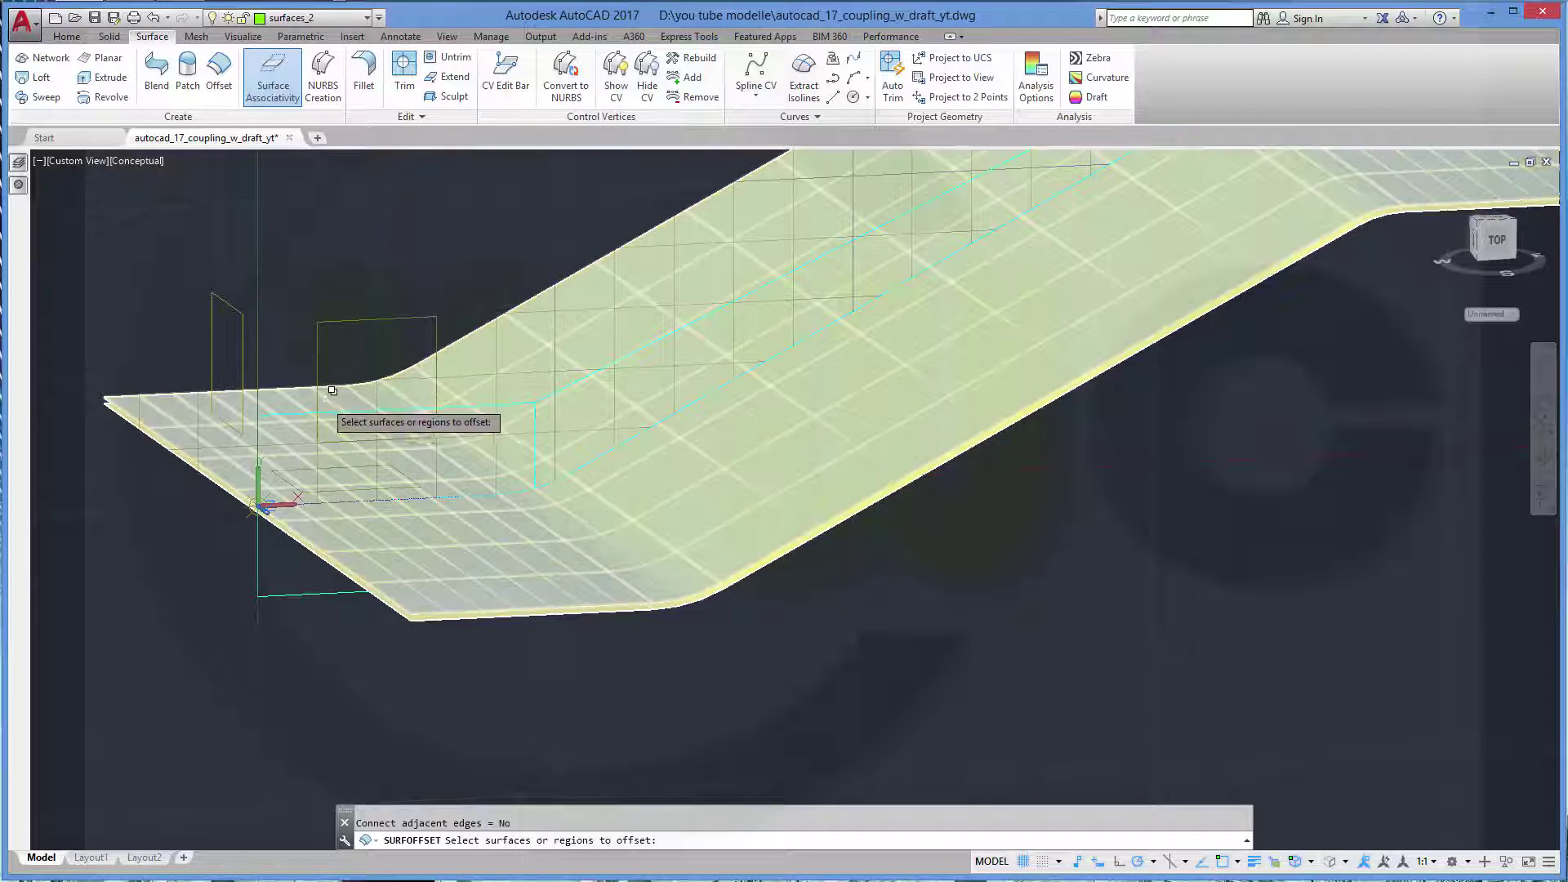
pyautogui.click(373, 418)
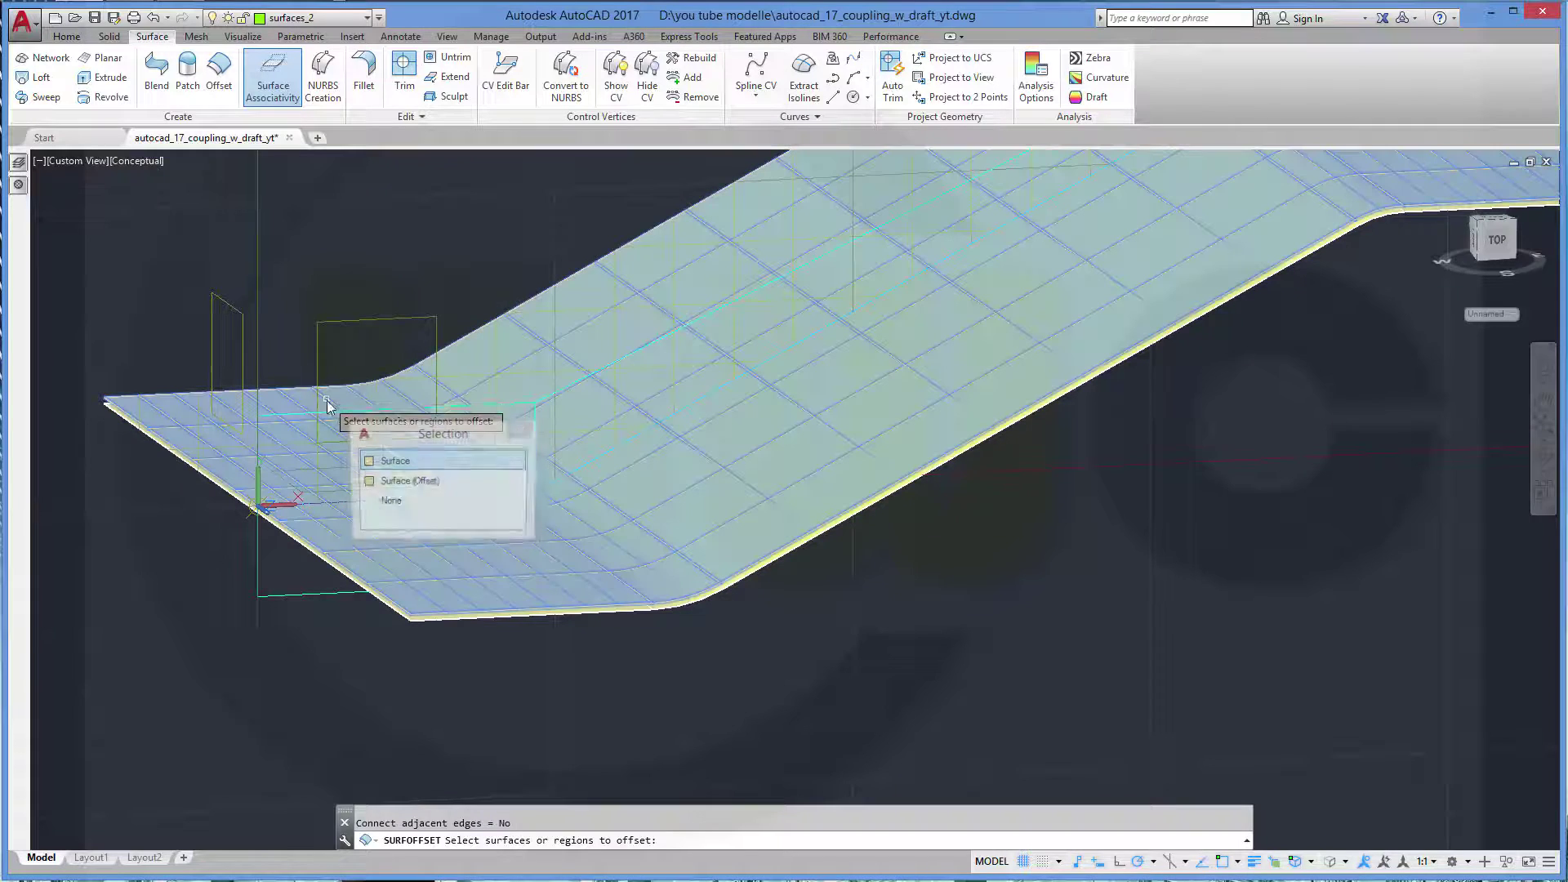
pyautogui.click(395, 461)
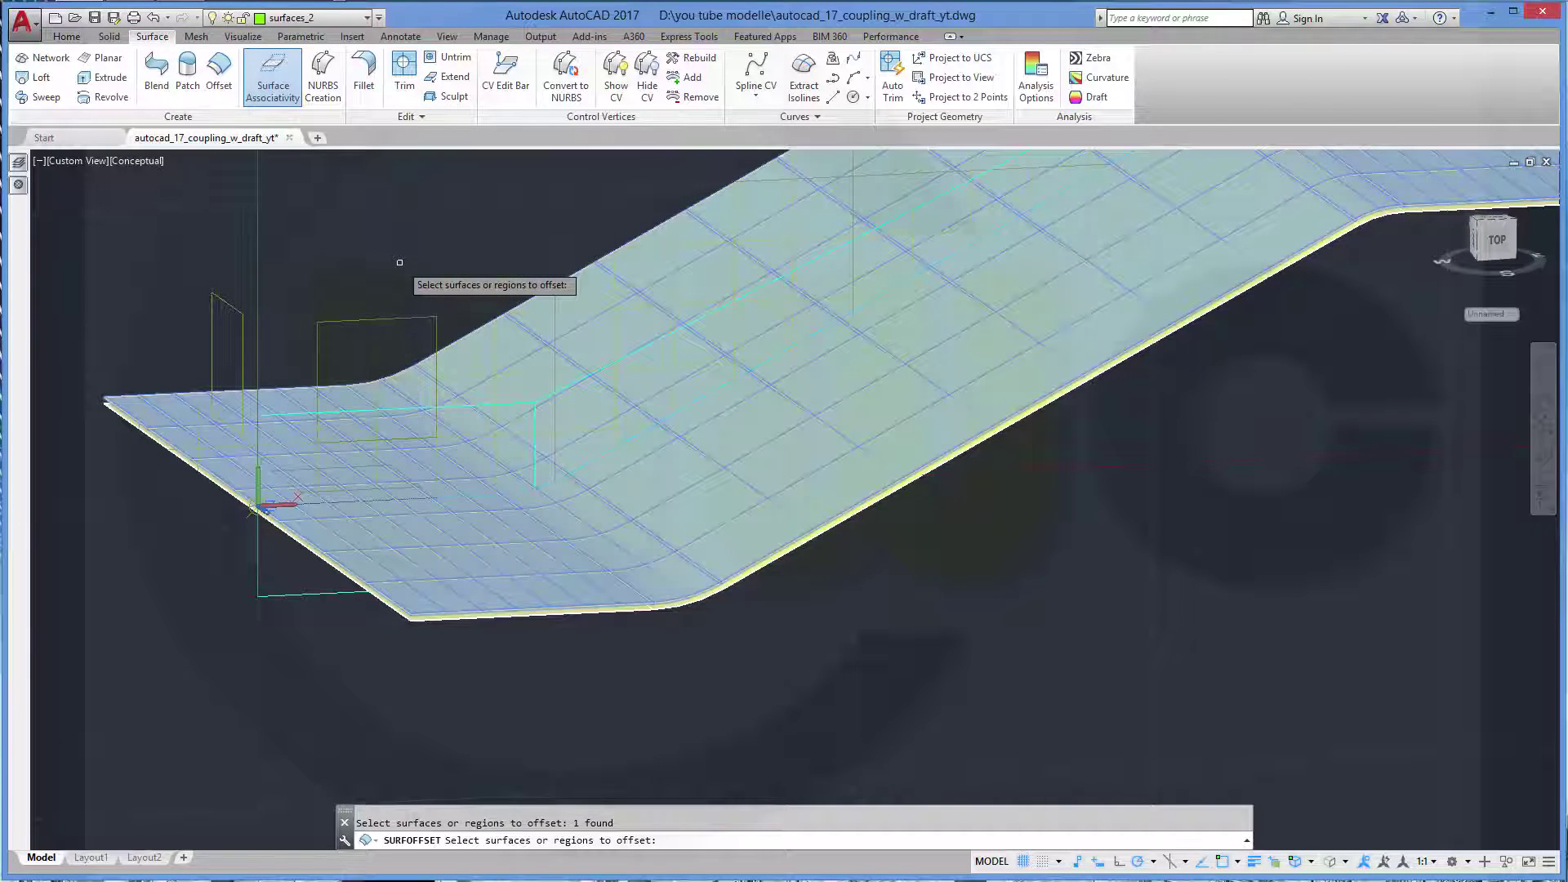
pyautogui.press('Return')
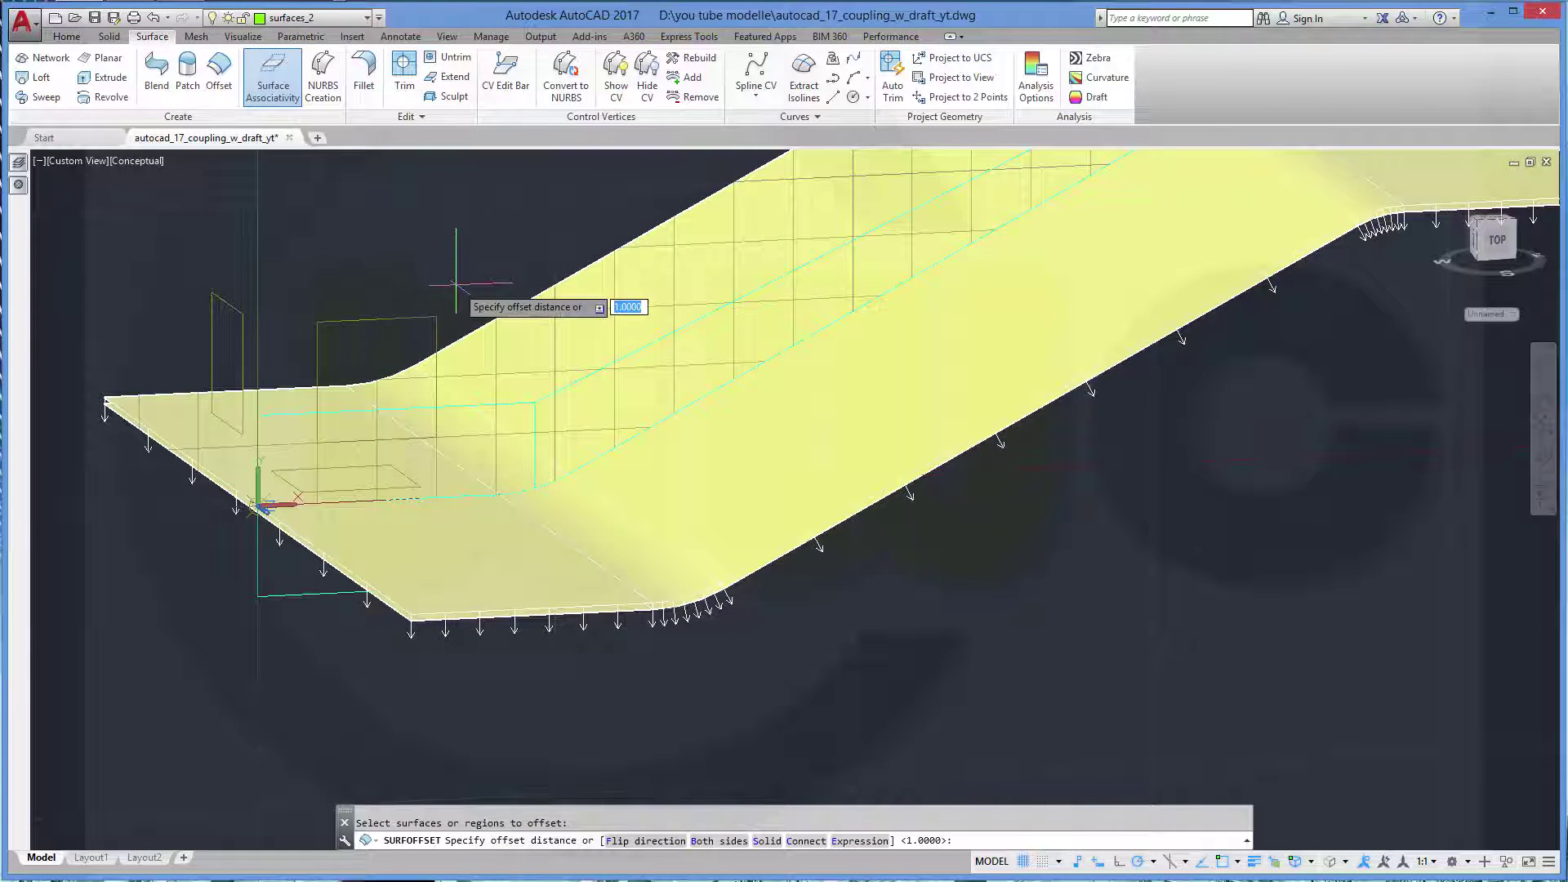
pyautogui.rightClick(419, 260)
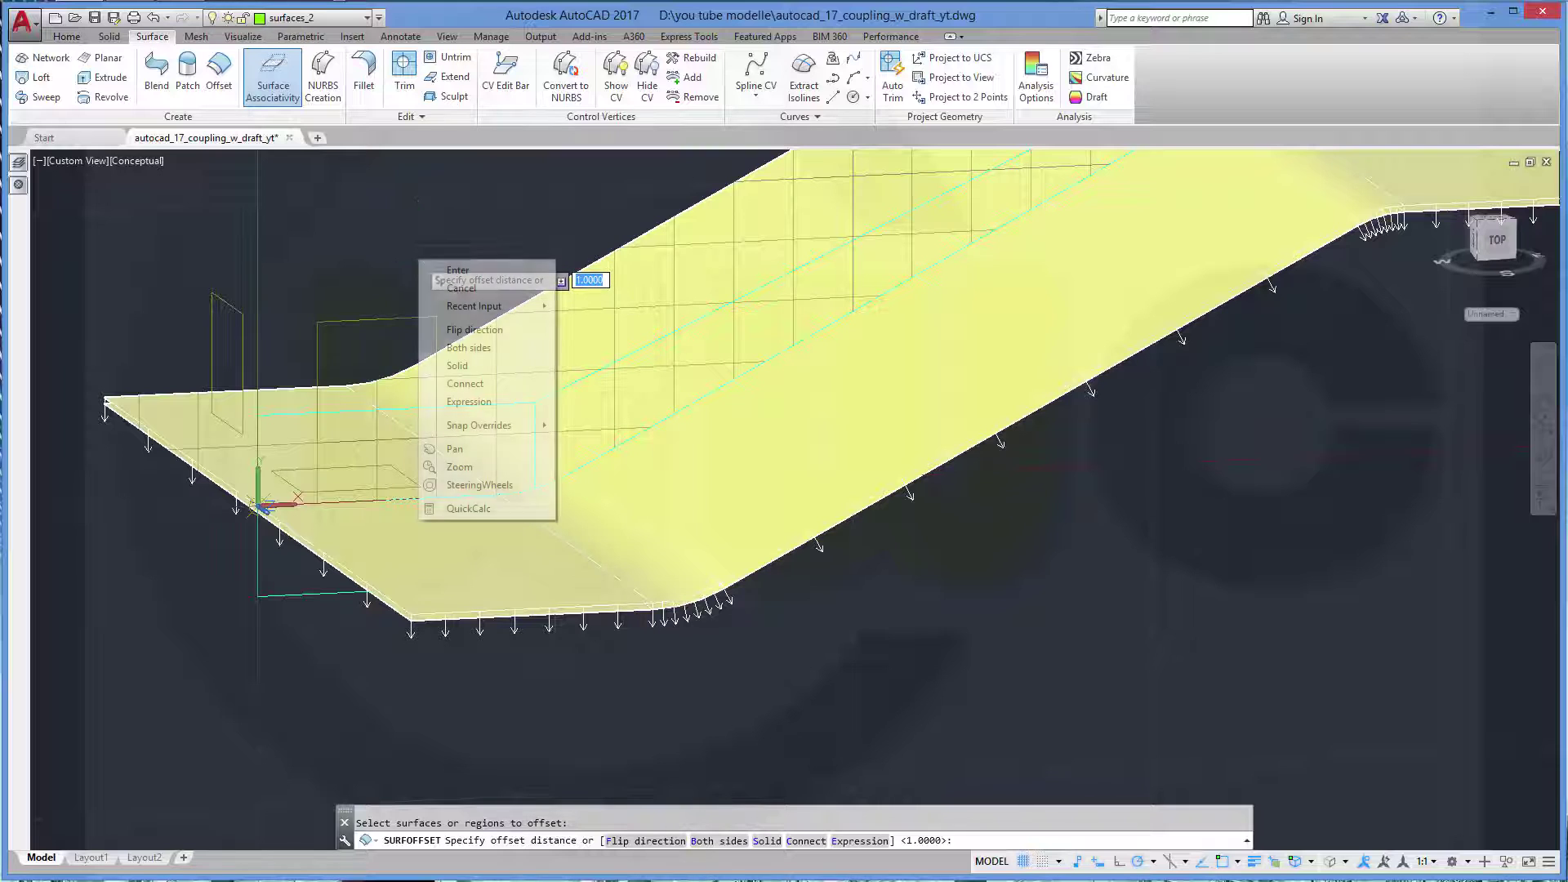
pyautogui.click(474, 329)
pyautogui.write('1')
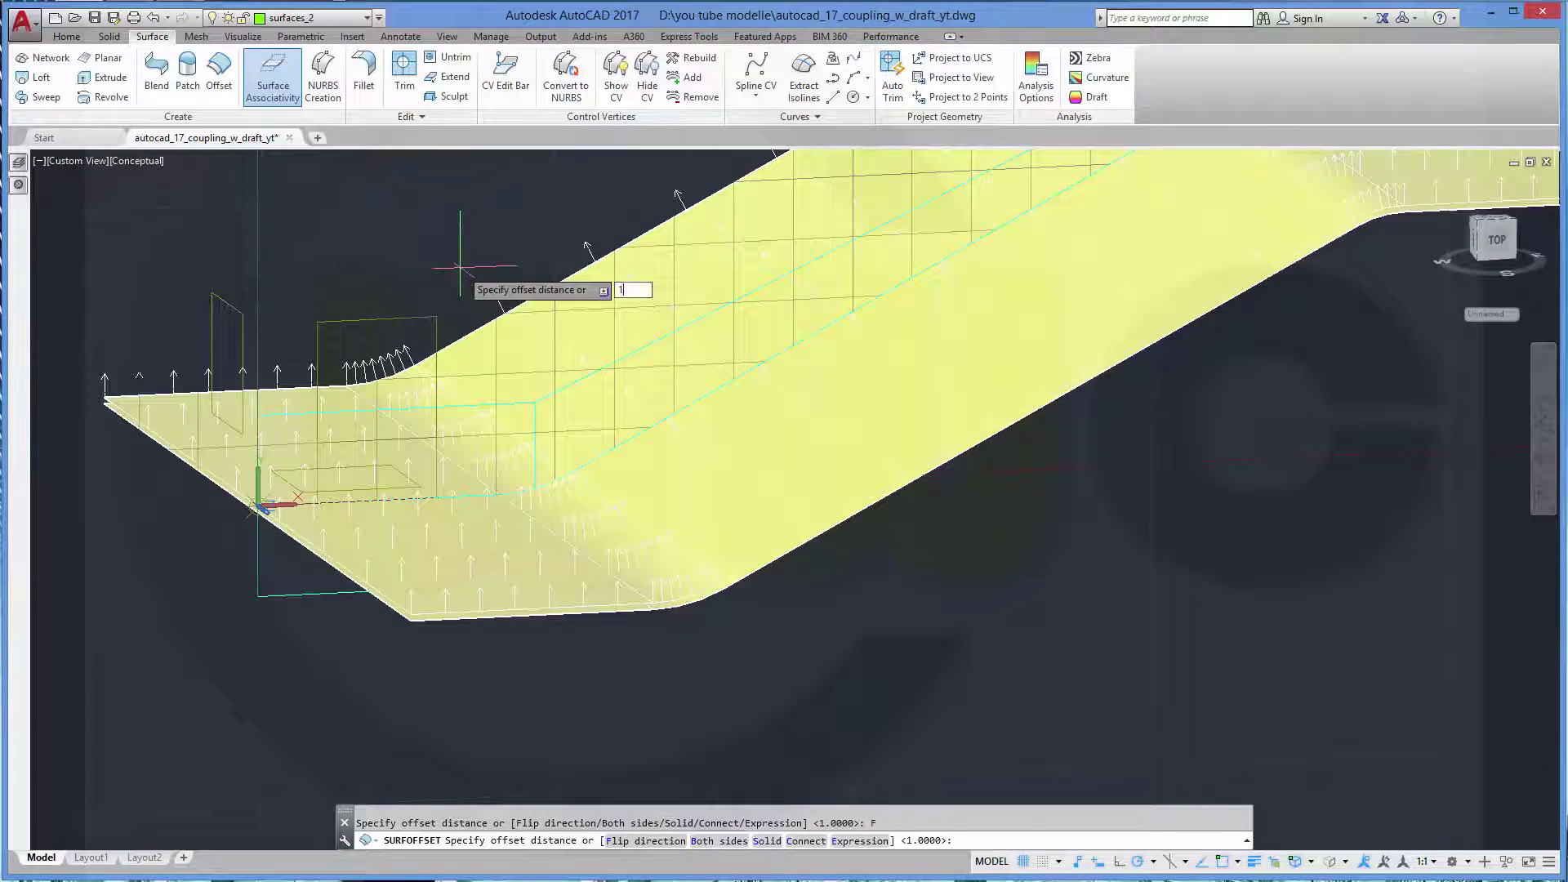
pyautogui.press('Return')
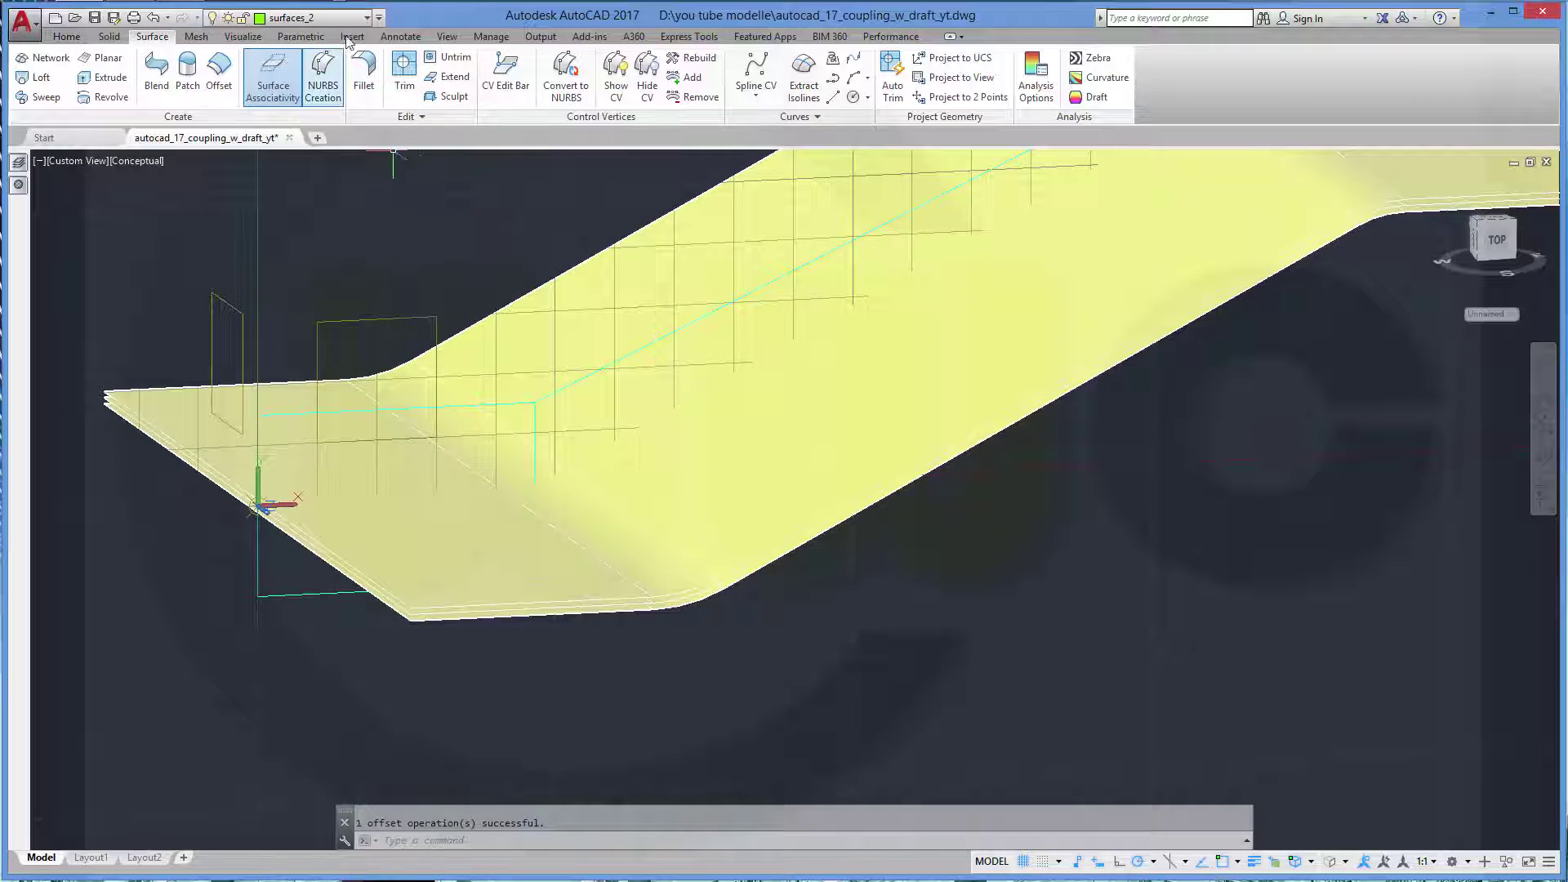
# Turn the surfaces_1 layer off and back on from the layer list
pyautogui.click(367, 18)
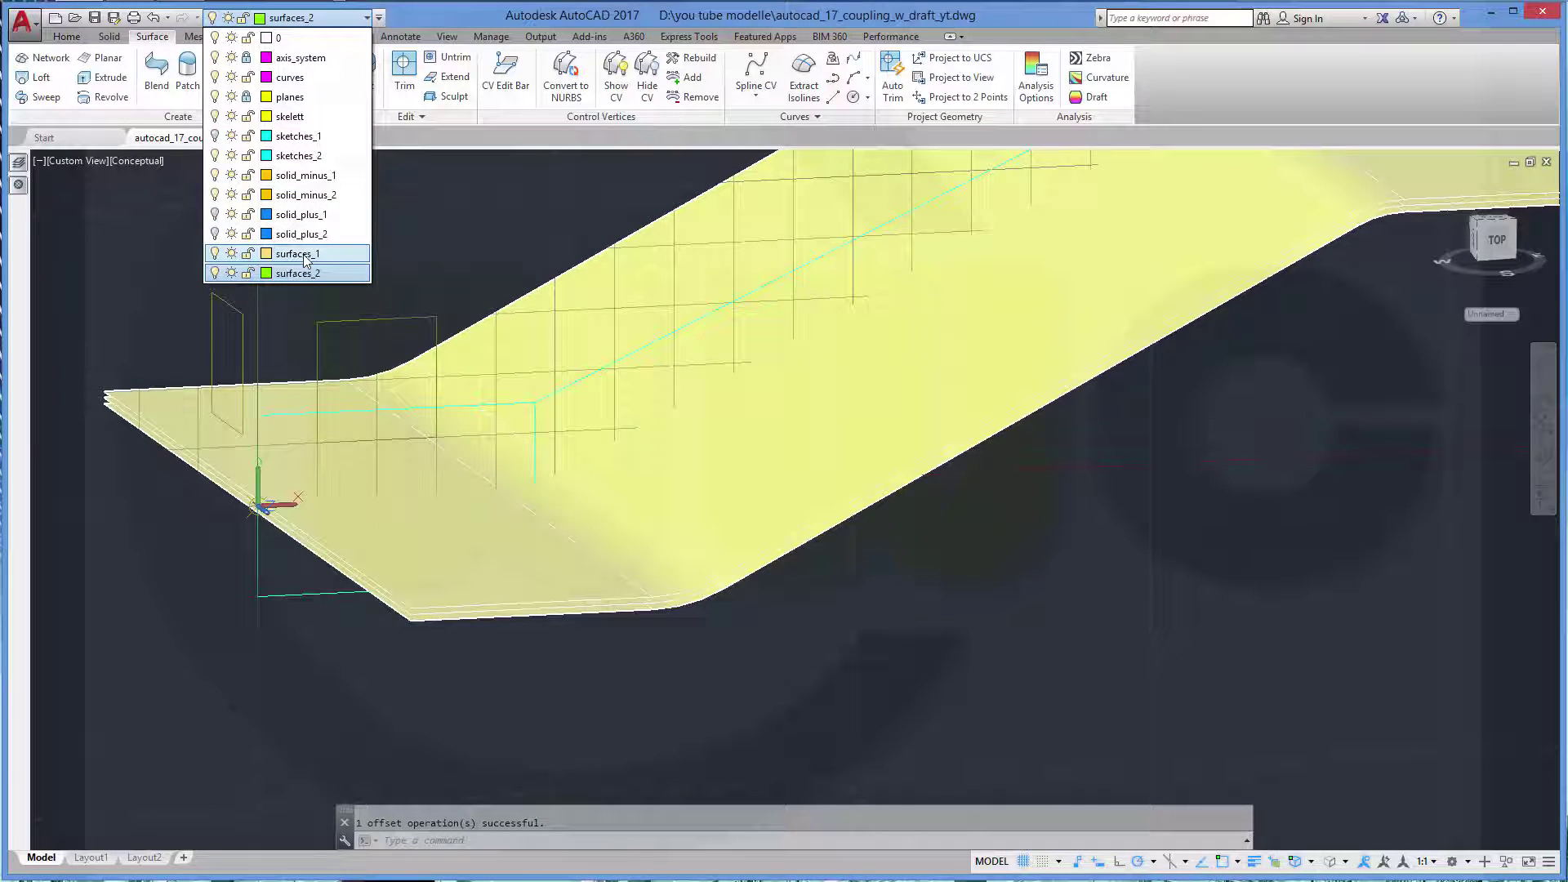
pyautogui.click(215, 254)
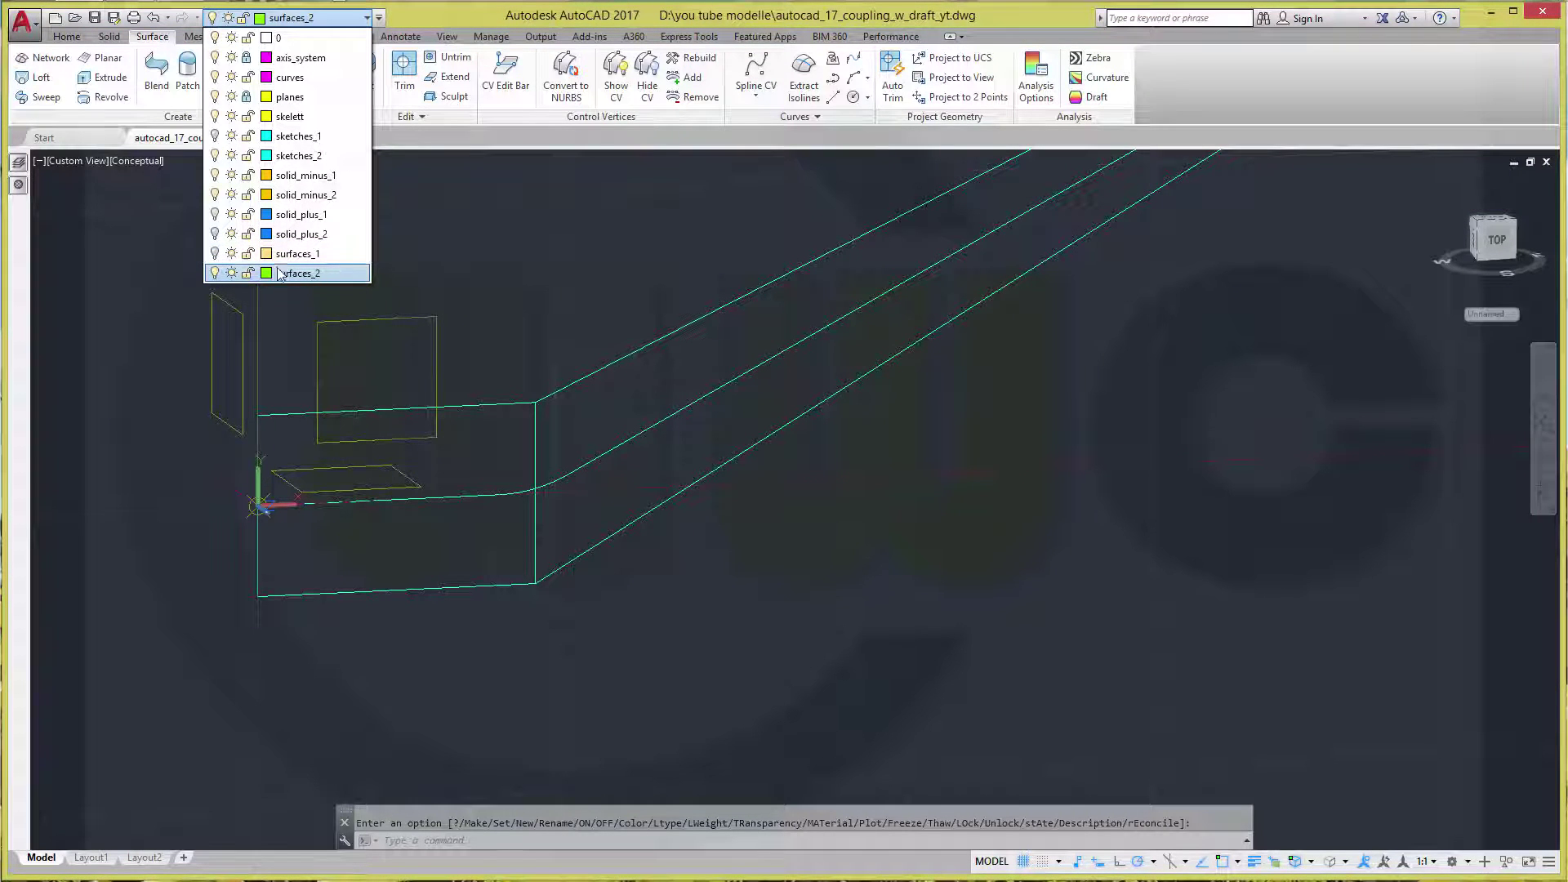
pyautogui.click(232, 254)
pyautogui.click(317, 346)
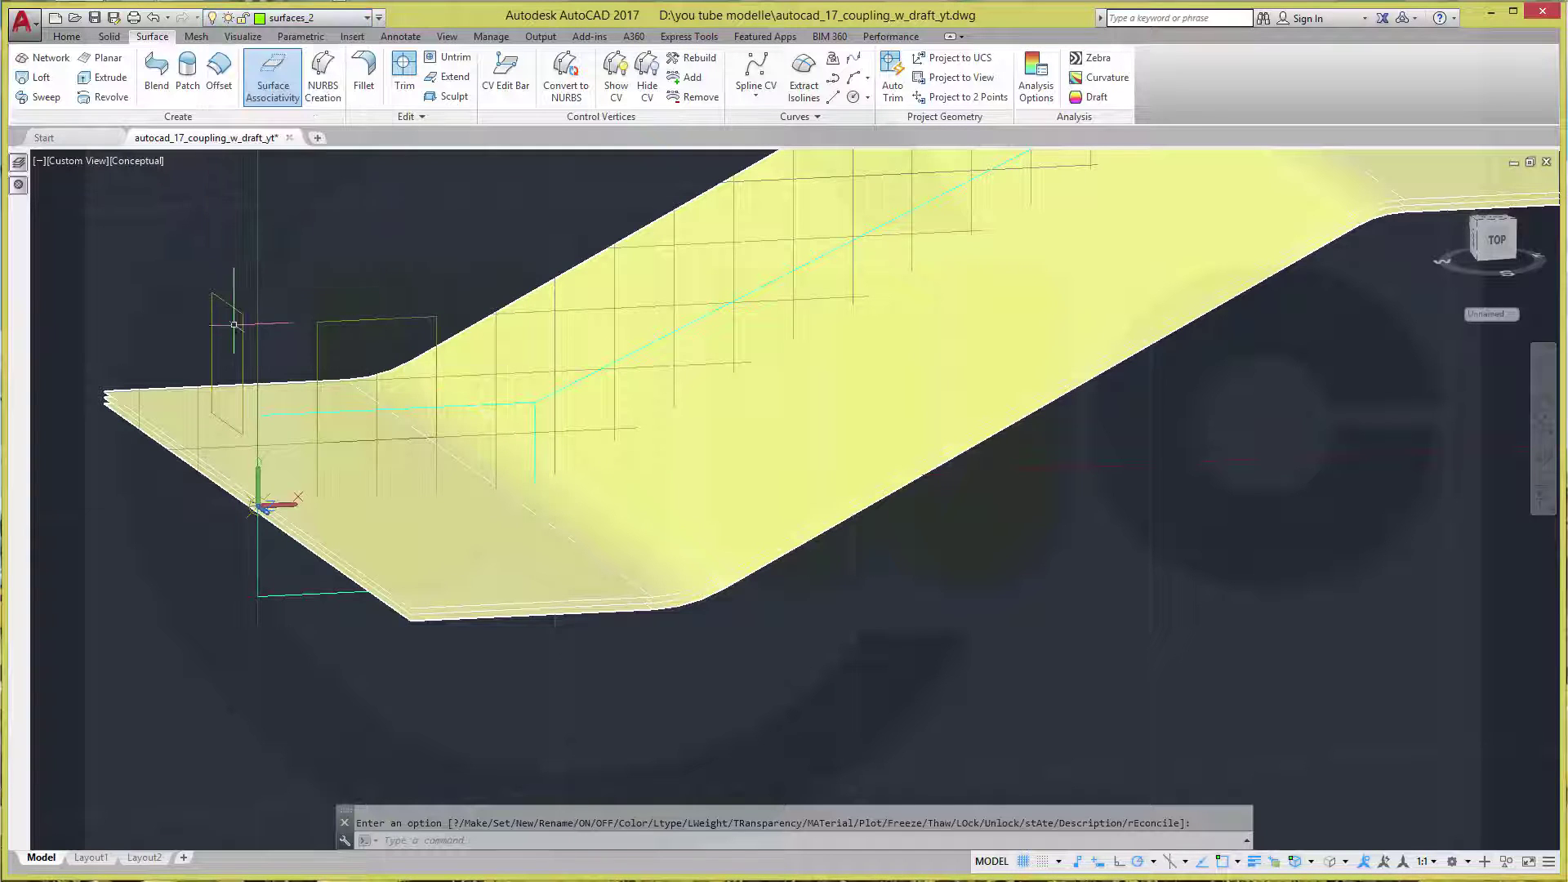
# Move the original overlapping surface onto layer surfaces_2
pyautogui.scroll(3, 152, 369)
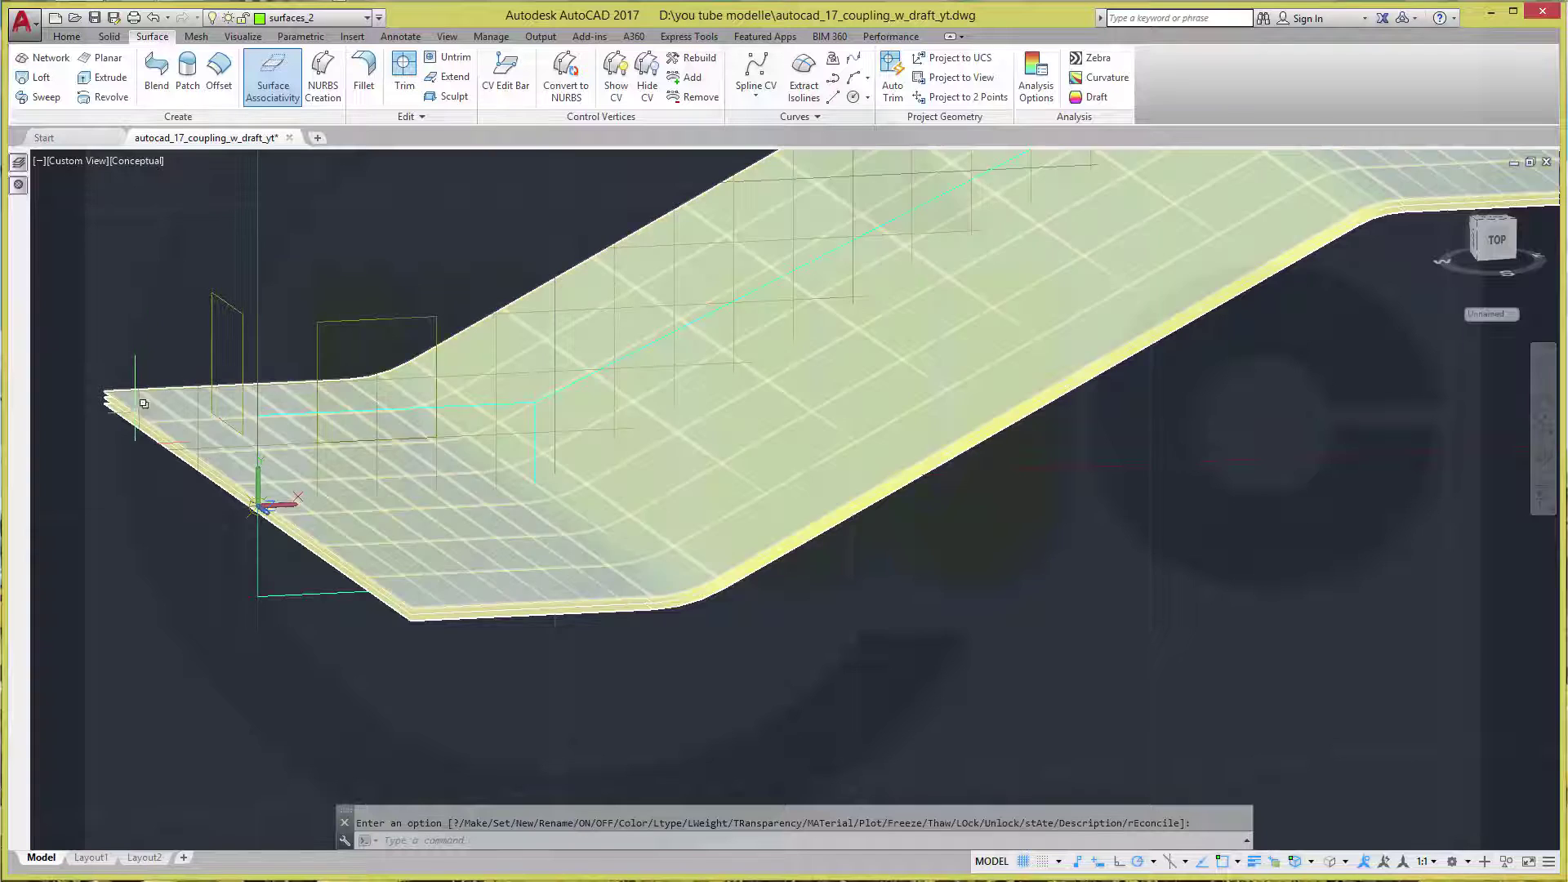
pyautogui.click(123, 369)
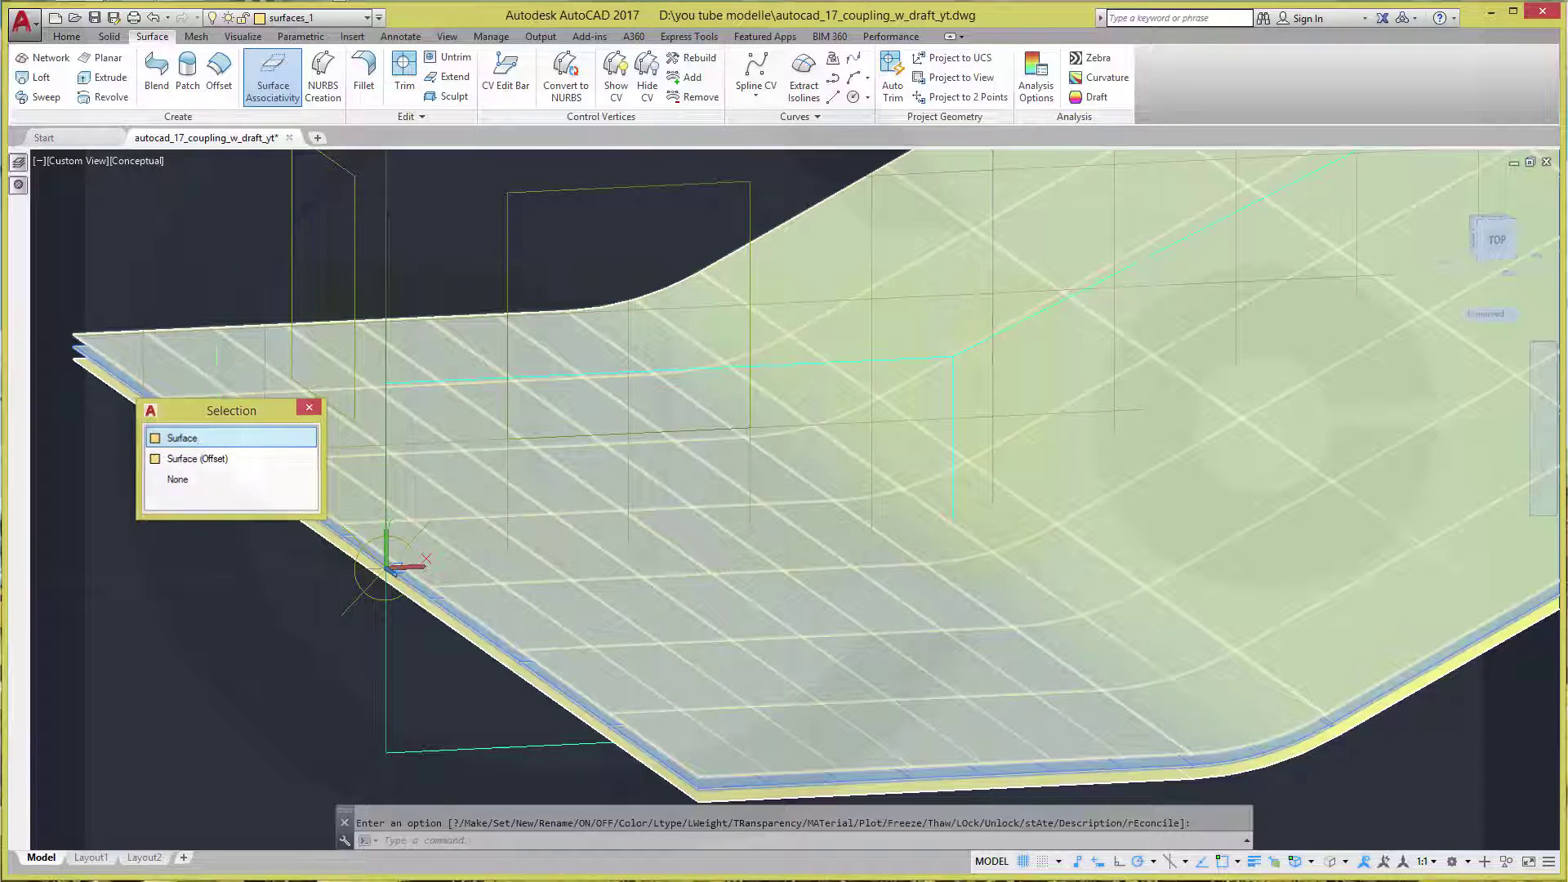
pyautogui.click(197, 445)
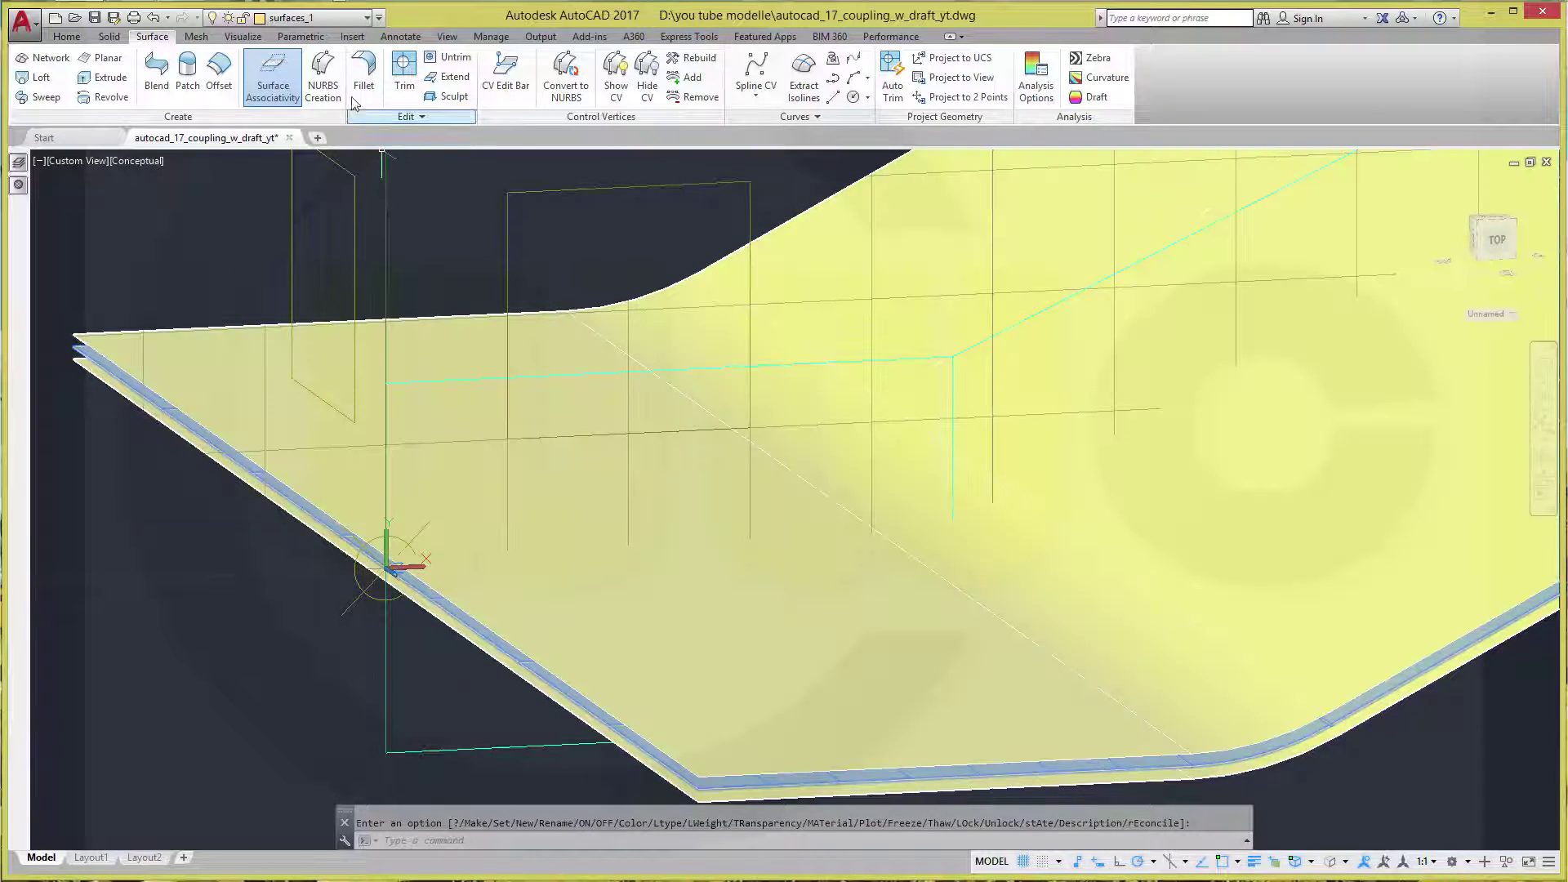
pyautogui.click(365, 18)
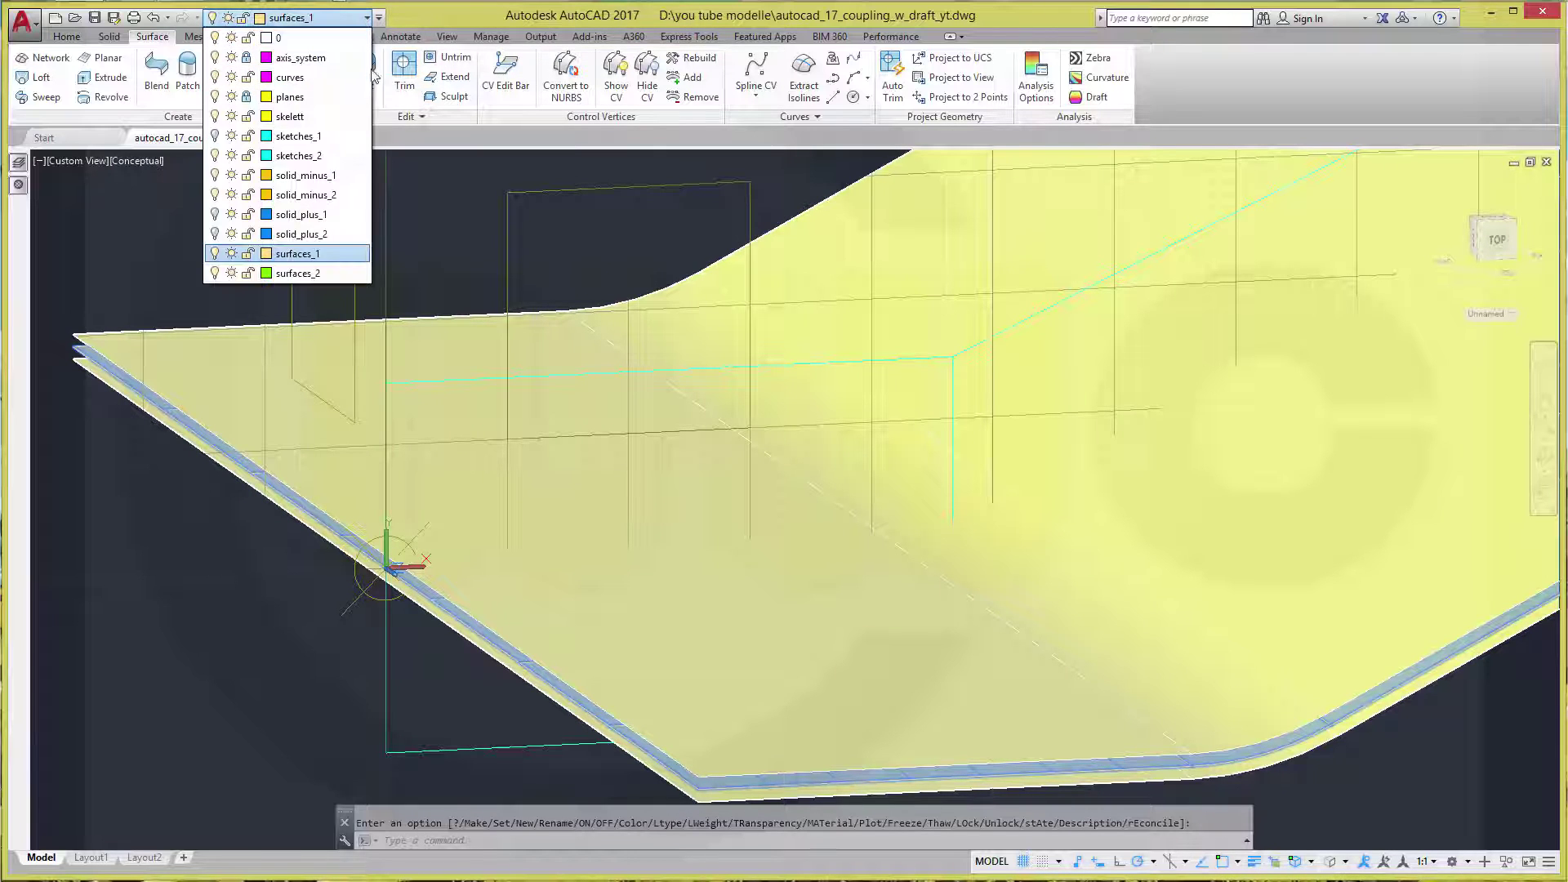
pyautogui.click(313, 274)
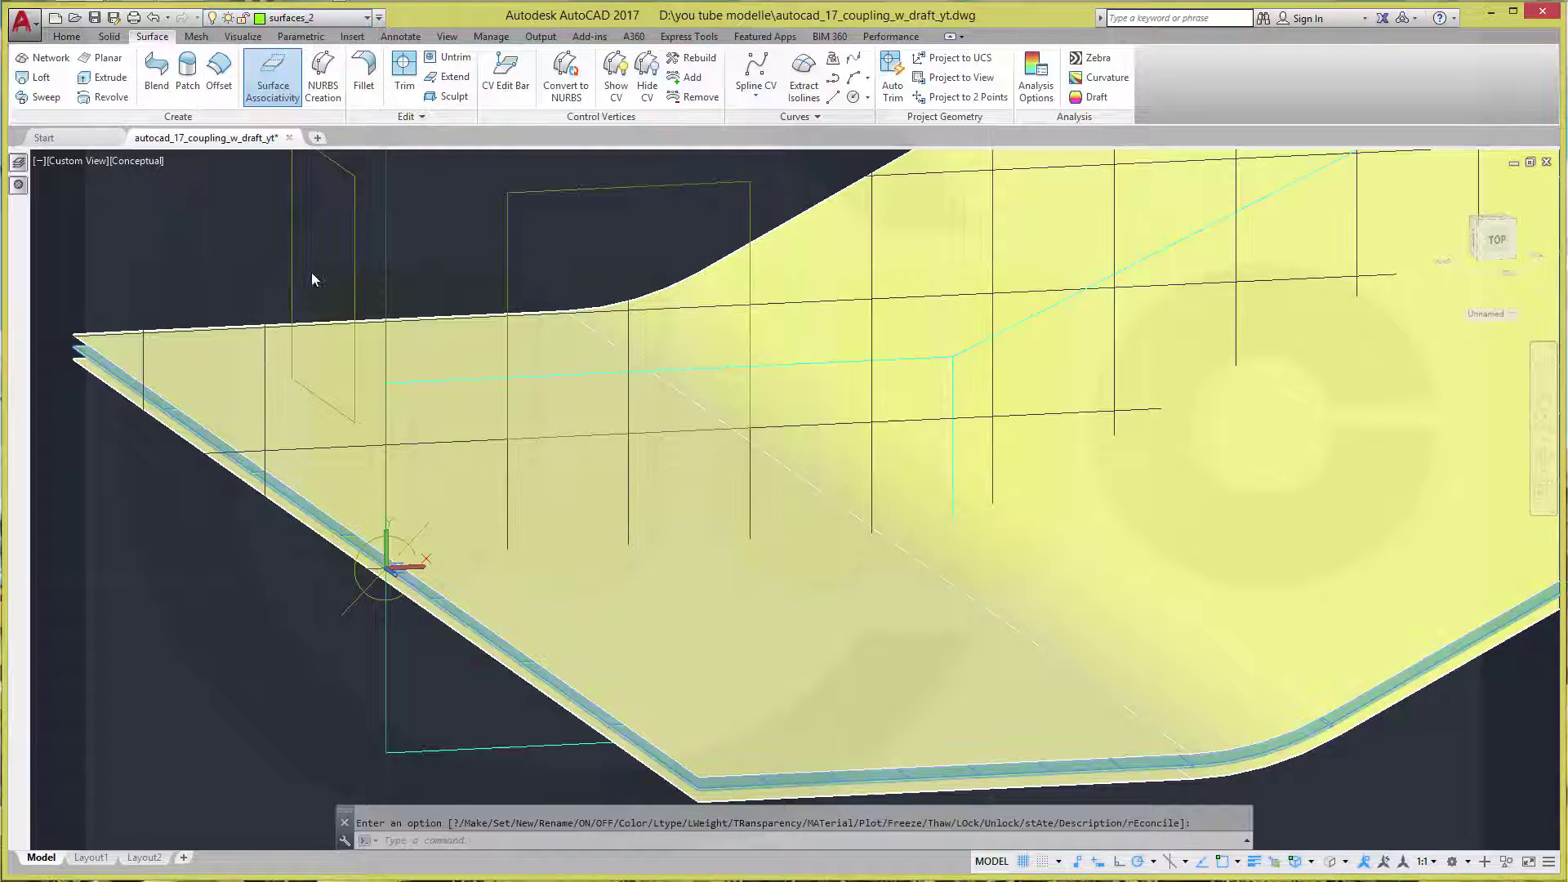
# Show the solid_plus_2 layer and make it current
pyautogui.click(365, 20)
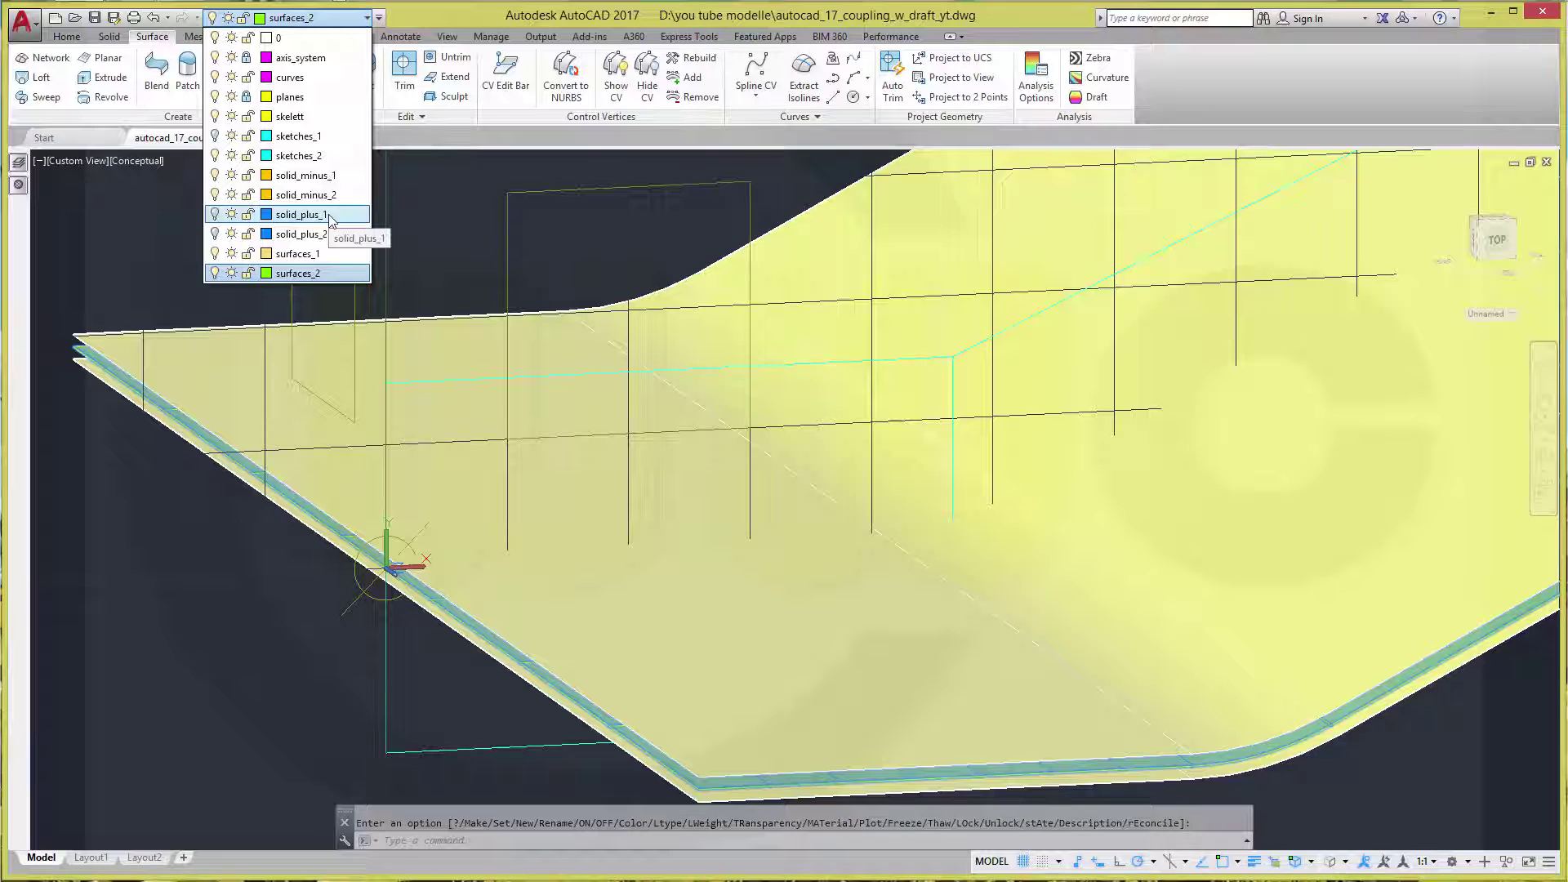
pyautogui.click(215, 215)
pyautogui.click(215, 215)
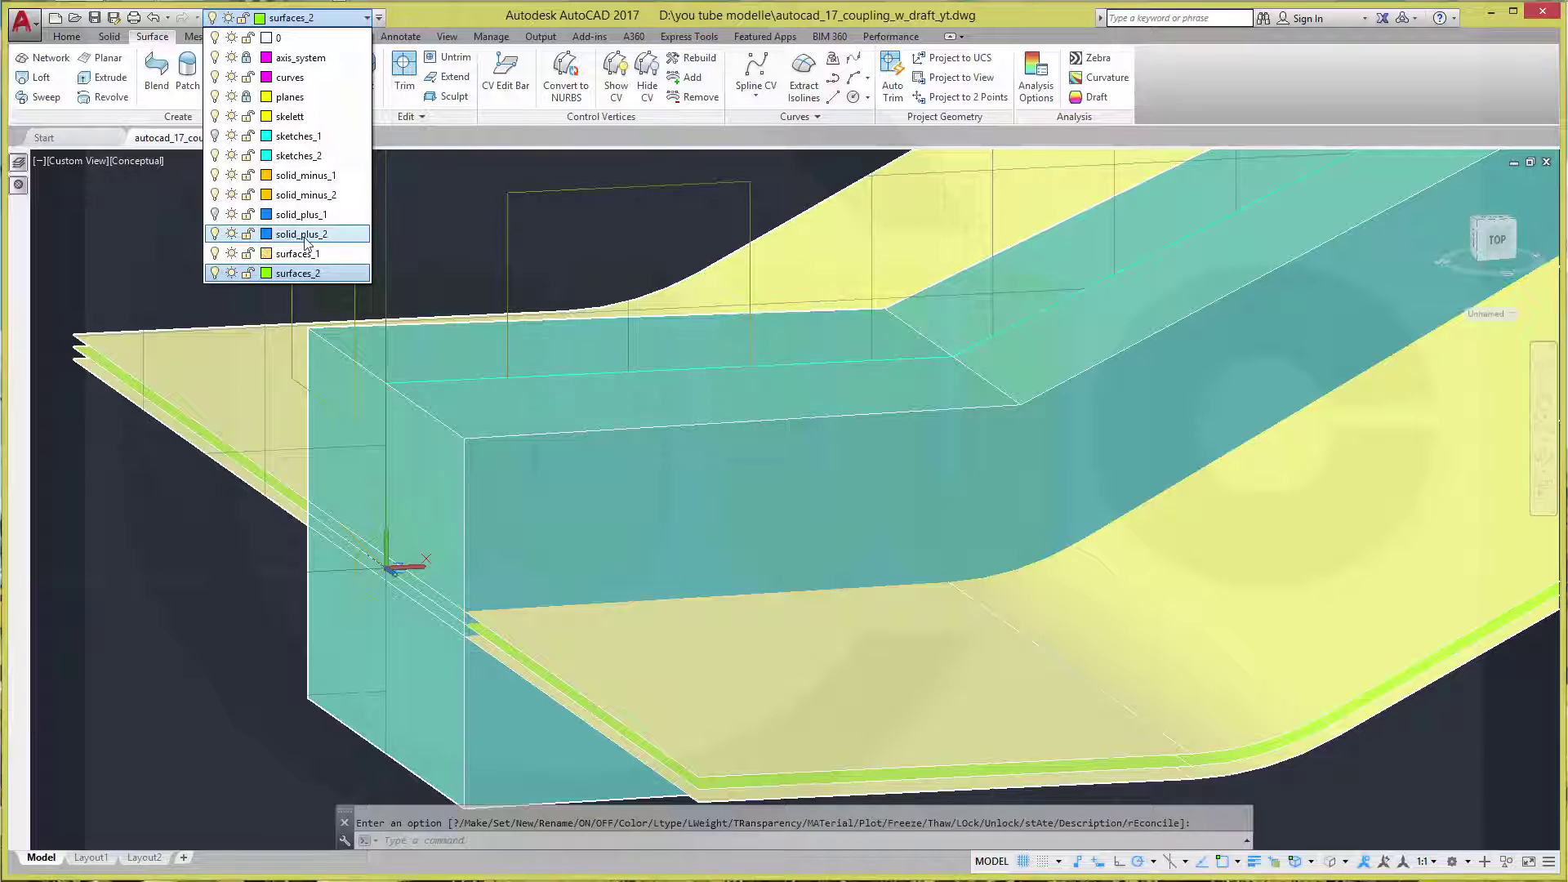
pyautogui.click(360, 241)
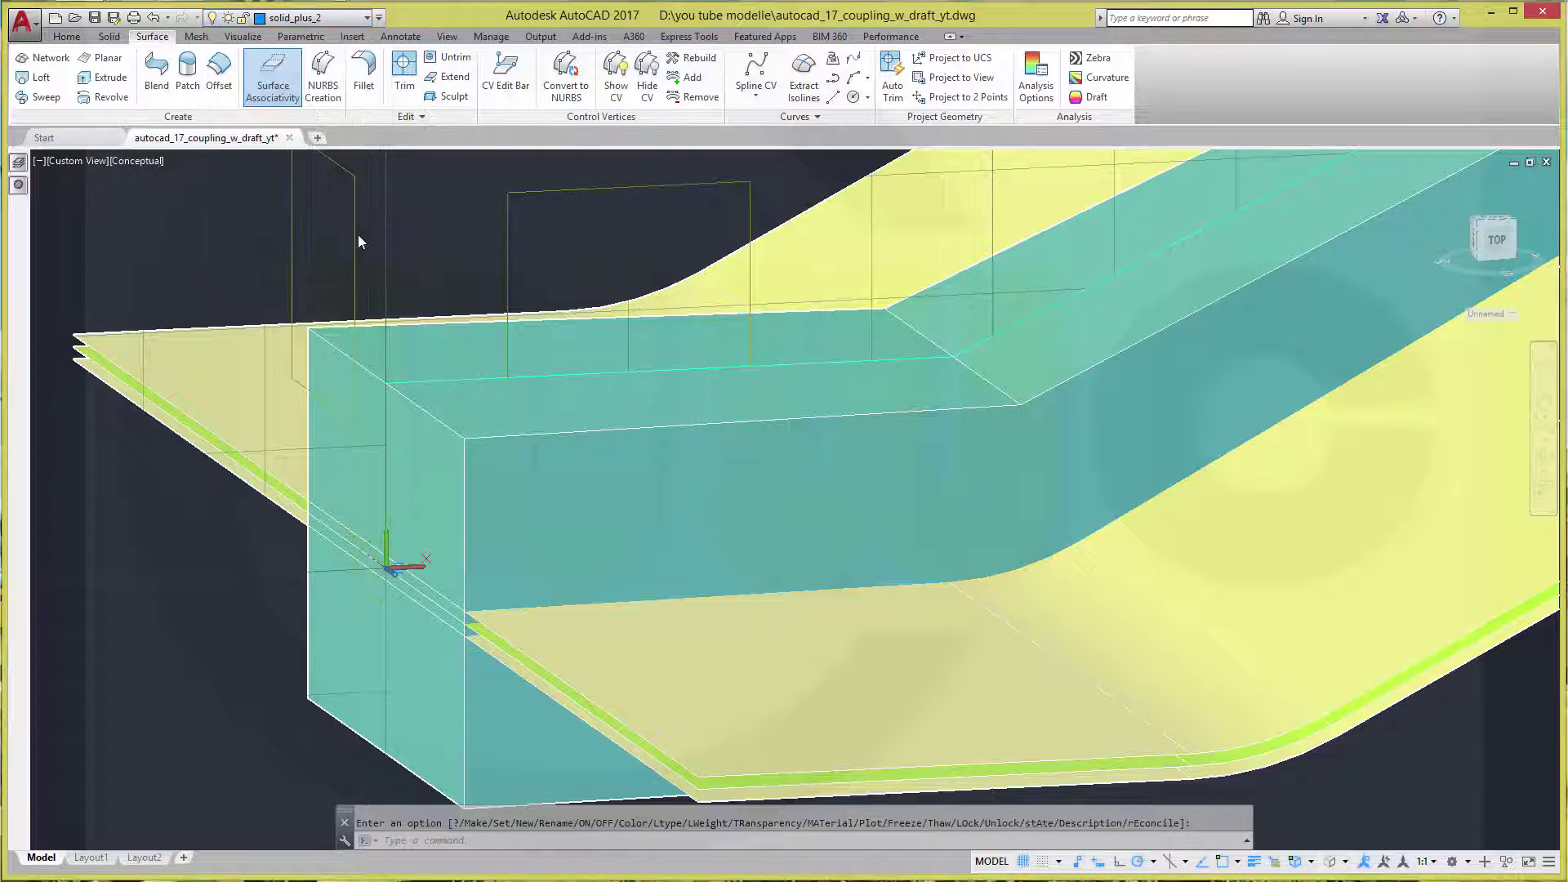
pyautogui.click(366, 25)
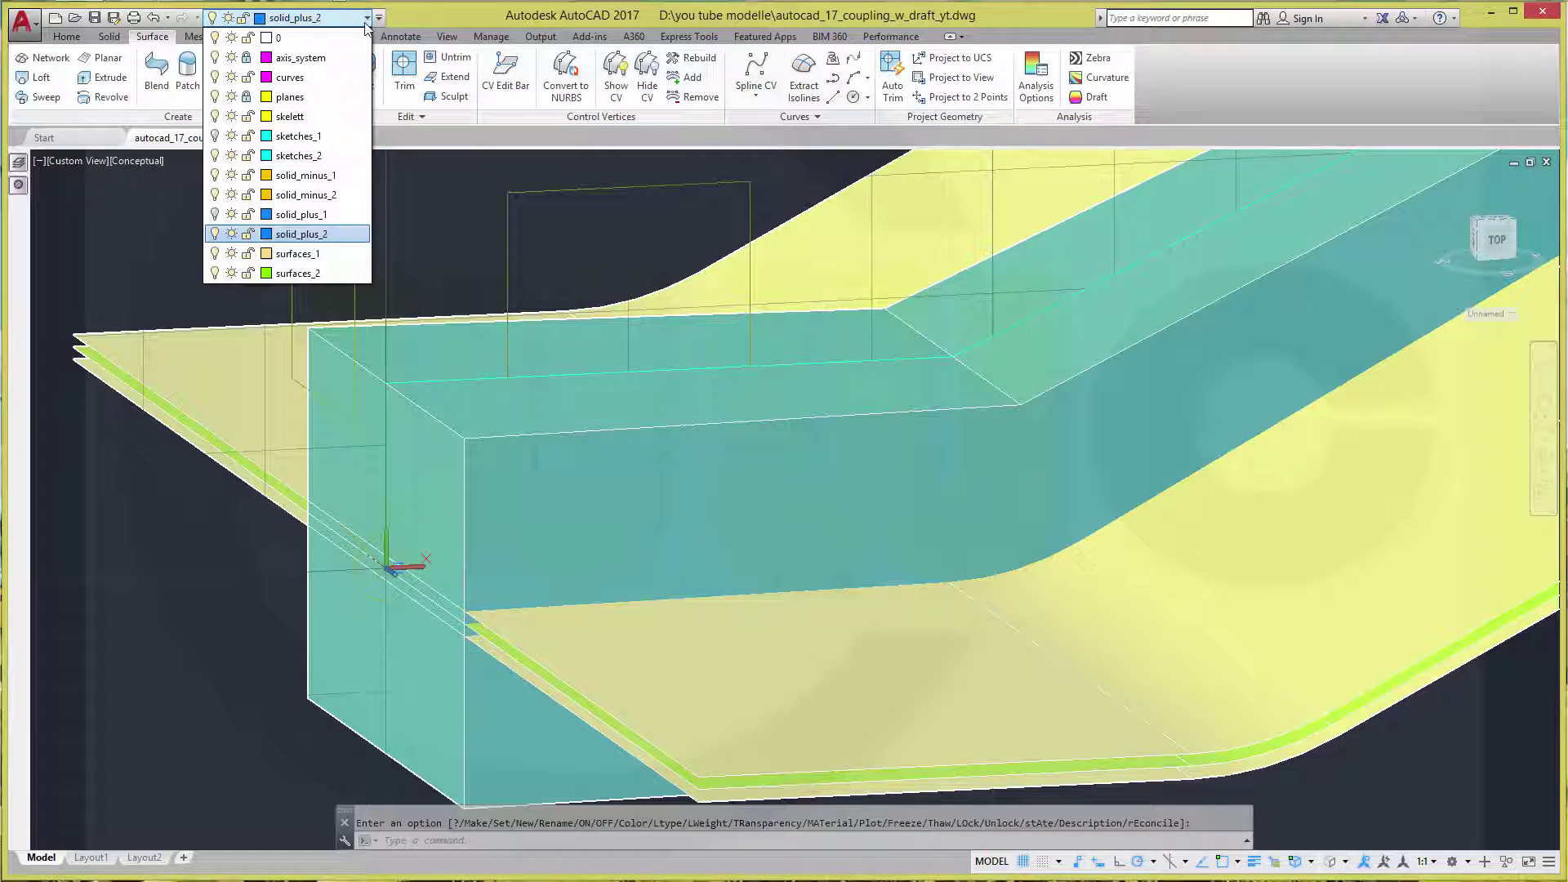
# Turn off surfaces_2, orbit to look along the cyan arm solid, and return to Home tools
pyautogui.click(217, 275)
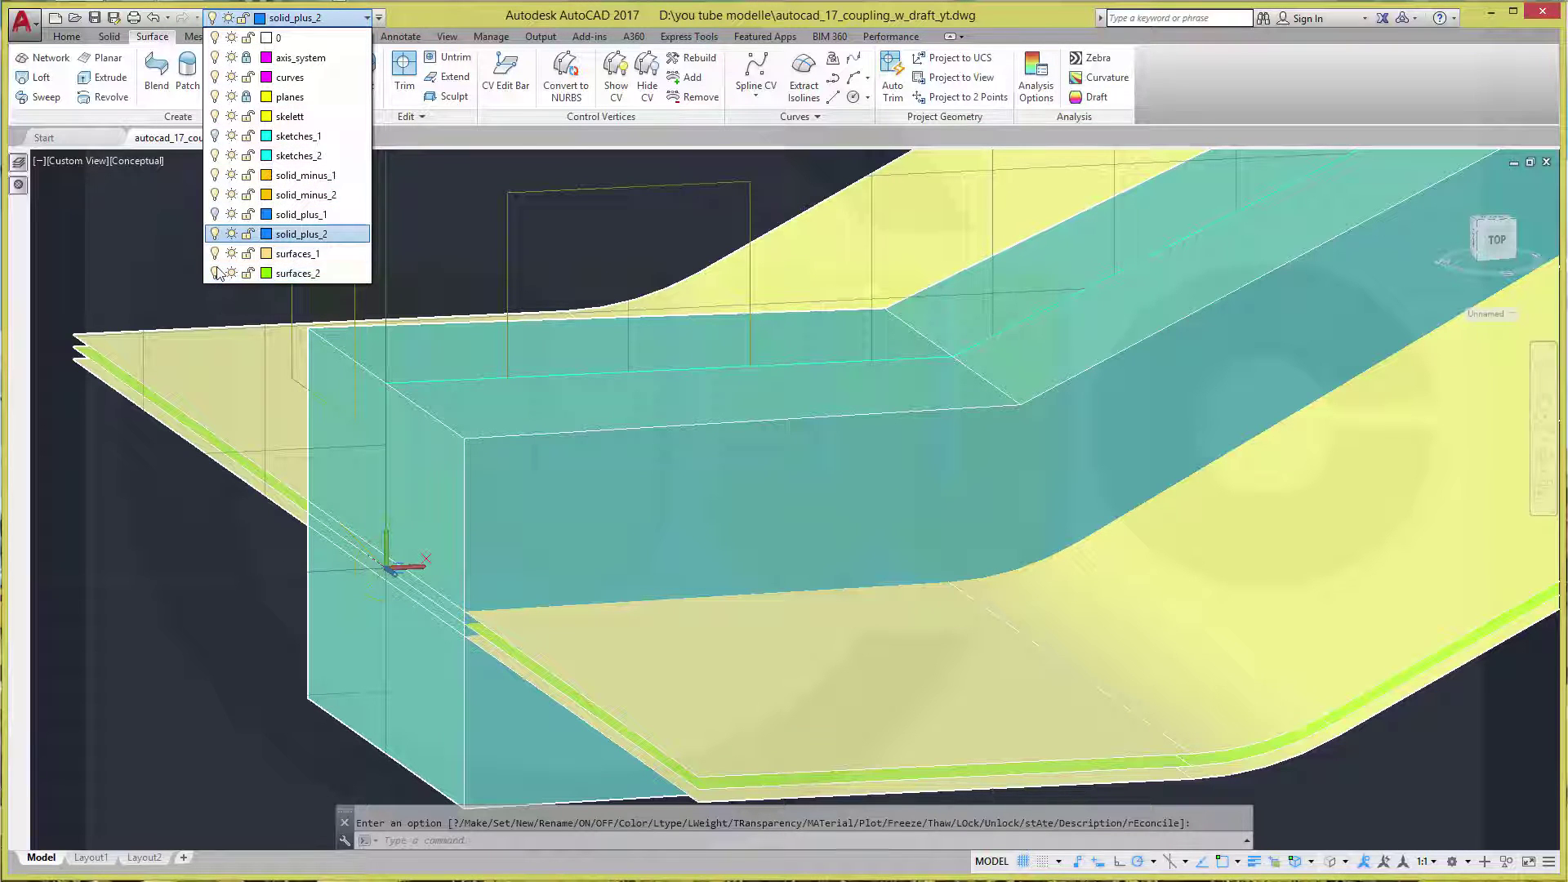
pyautogui.scroll(1, 788, 521)
pyautogui.scroll(-3, 811, 534)
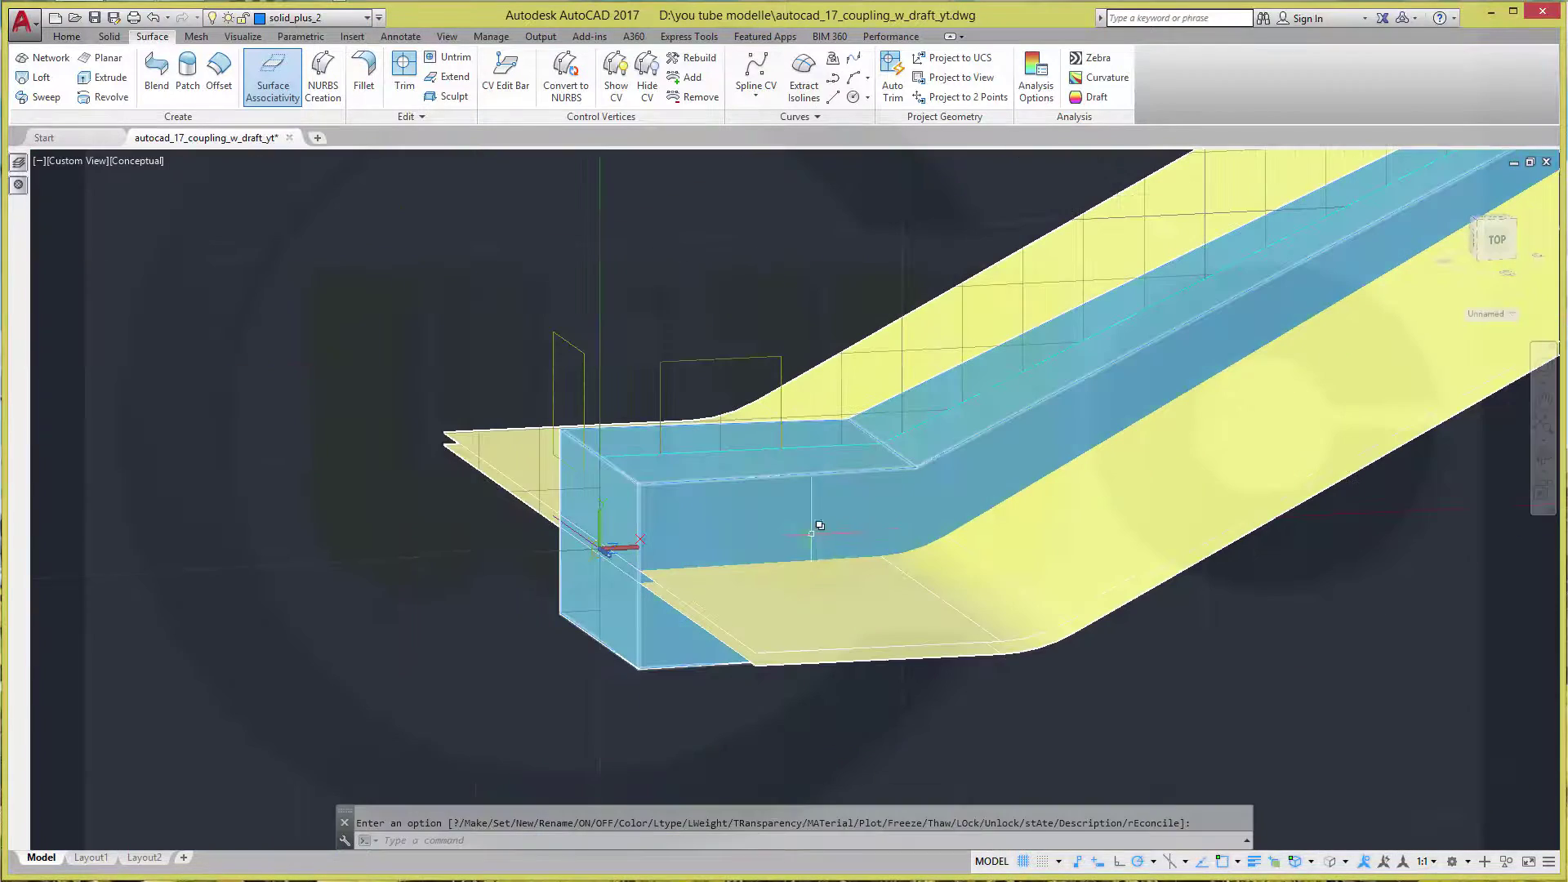
pyautogui.moveTo(851, 524)
pyautogui.keyDown('shift'); pyautogui.mouseDown(button='middle')
pyautogui.moveTo(890, 546)
pyautogui.moveTo(962, 412)
pyautogui.moveTo(847, 529)
pyautogui.moveTo(838, 454)
pyautogui.moveTo(894, 432)
pyautogui.mouseUp(button='middle'); pyautogui.keyUp('shift')
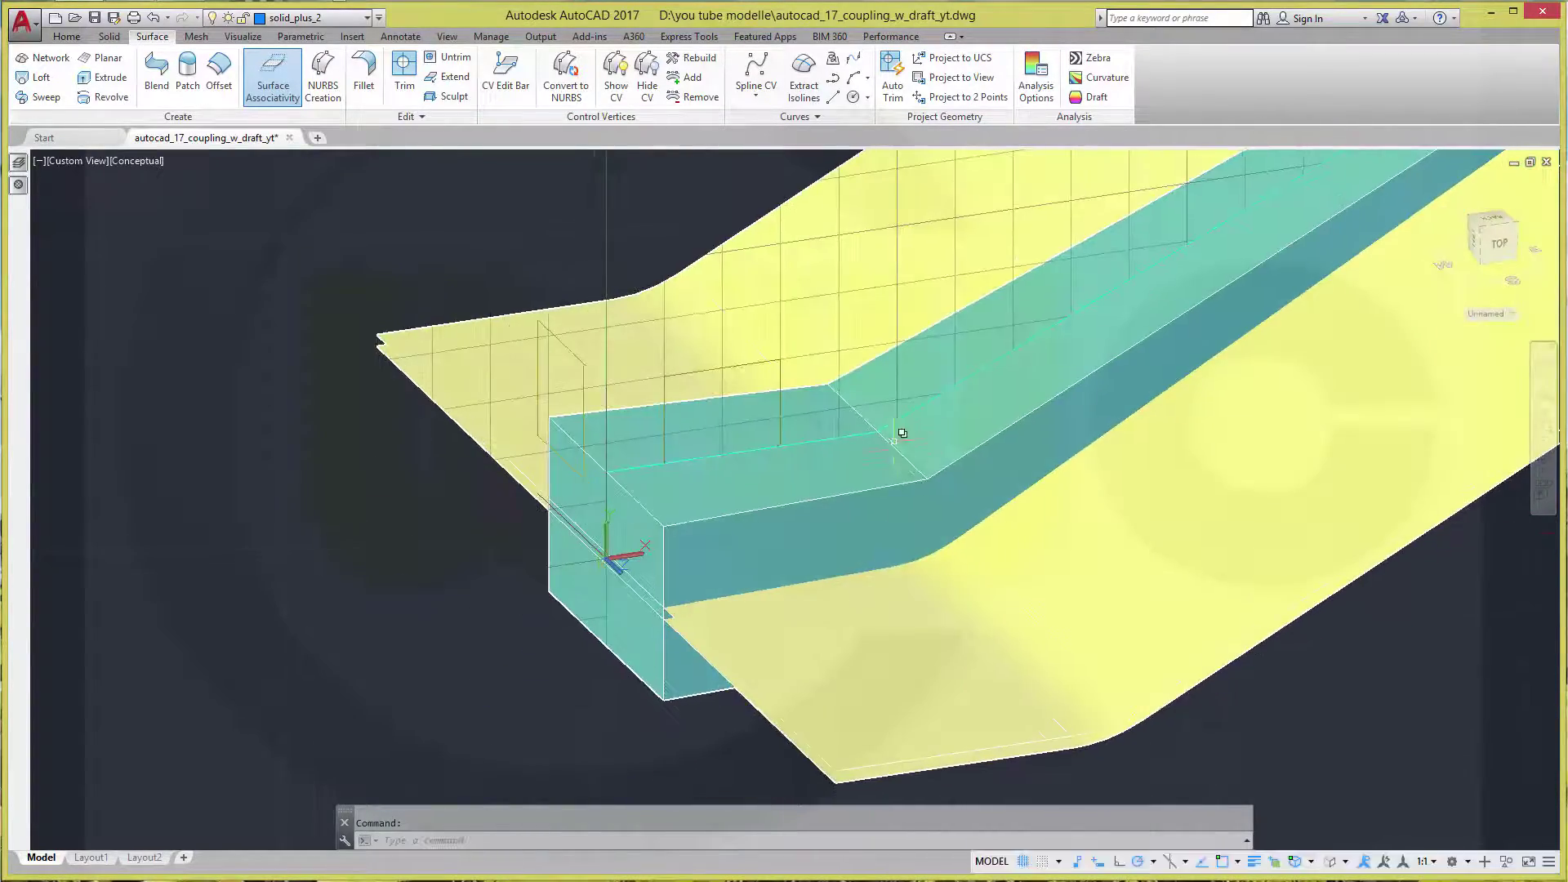
pyautogui.keyDown('shift'); pyautogui.moveTo(915, 521); pyautogui.dragTo(744, 531, button='middle'); pyautogui.keyUp('shift')
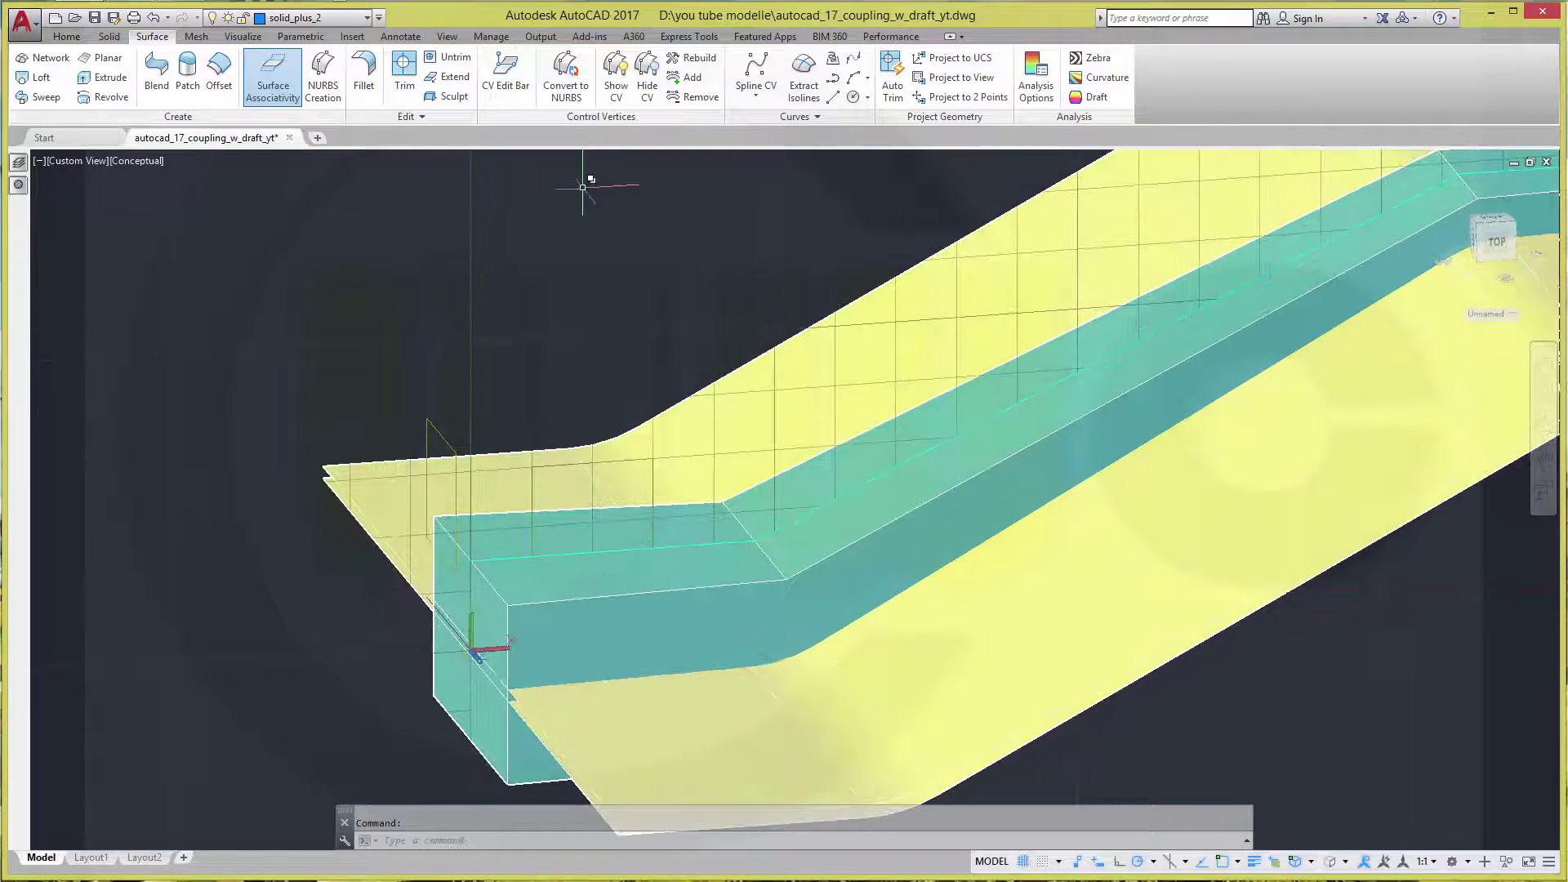
pyautogui.click(81, 39)
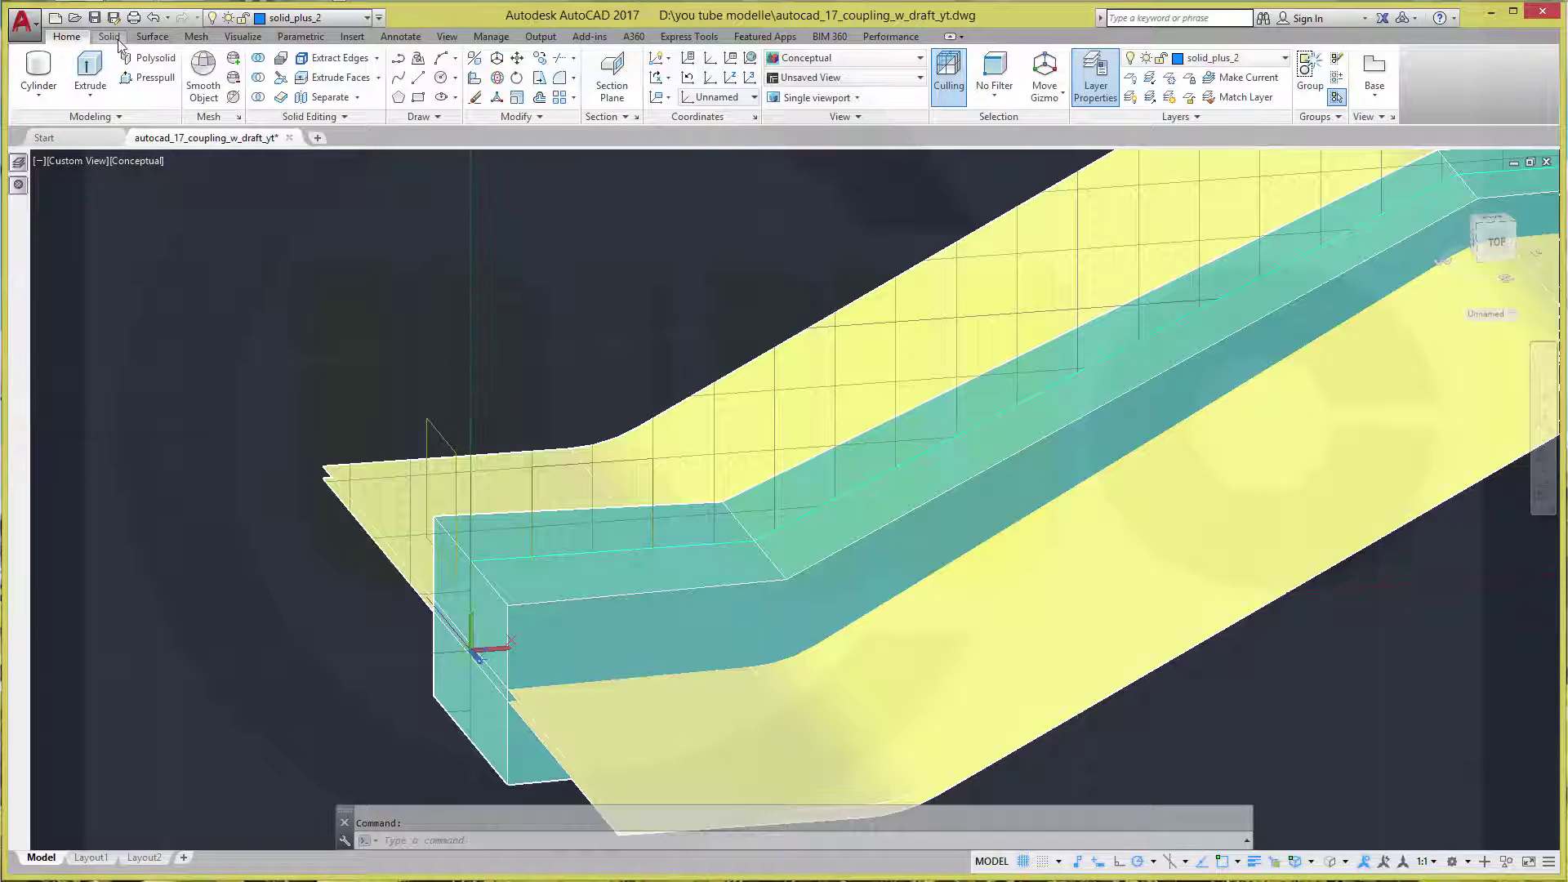
# Start a radius 10 Fillet Edge on the arm solid and pick the slanted bend edge
pyautogui.click(119, 40)
pyautogui.click(597, 69)
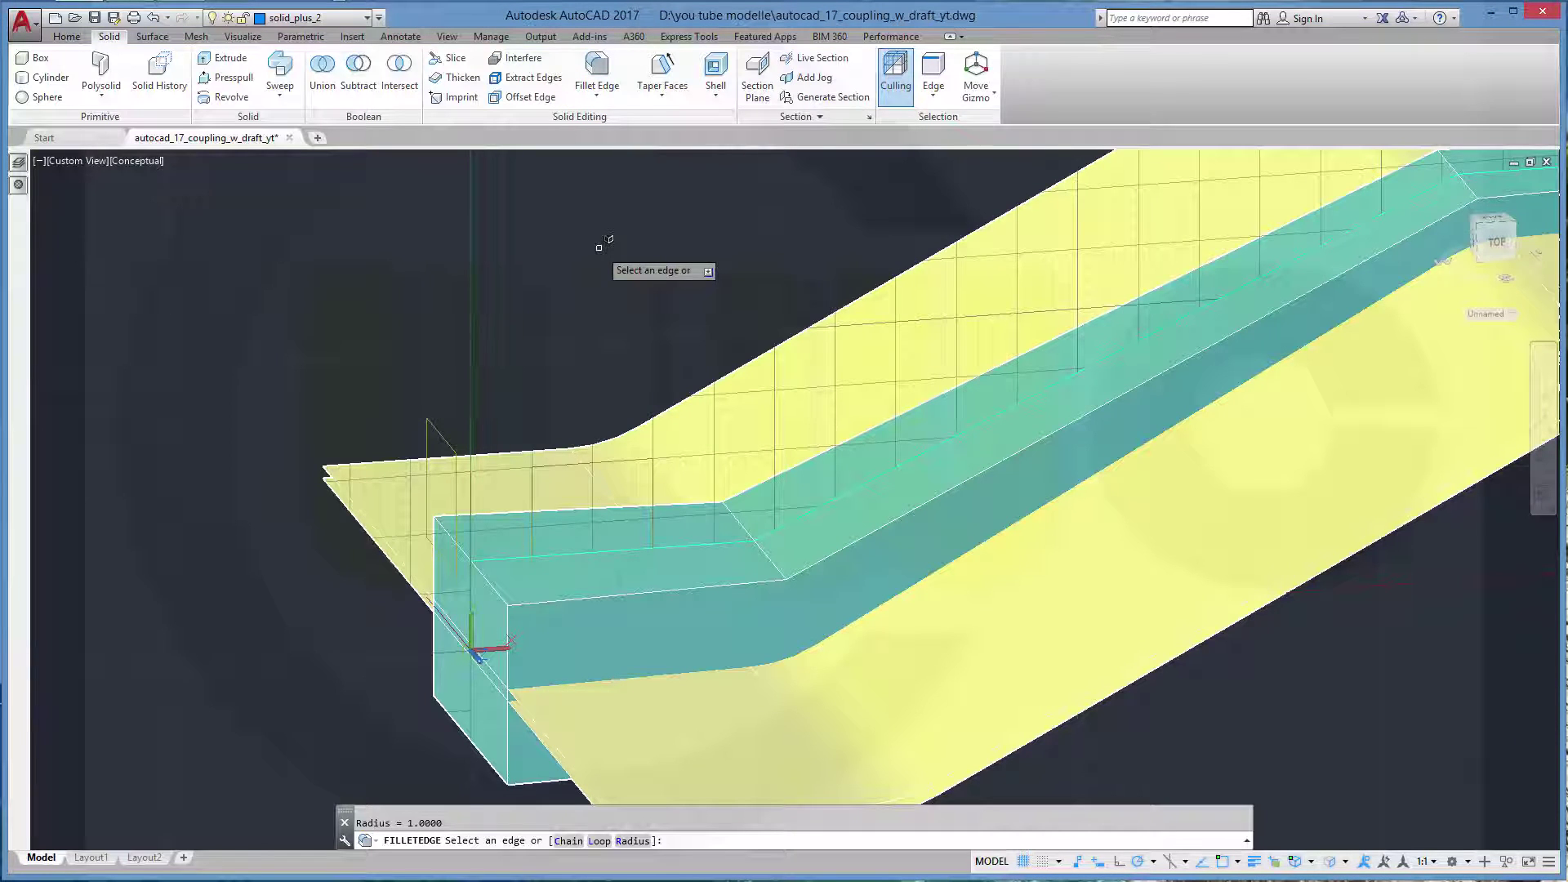
pyautogui.rightClick(599, 245)
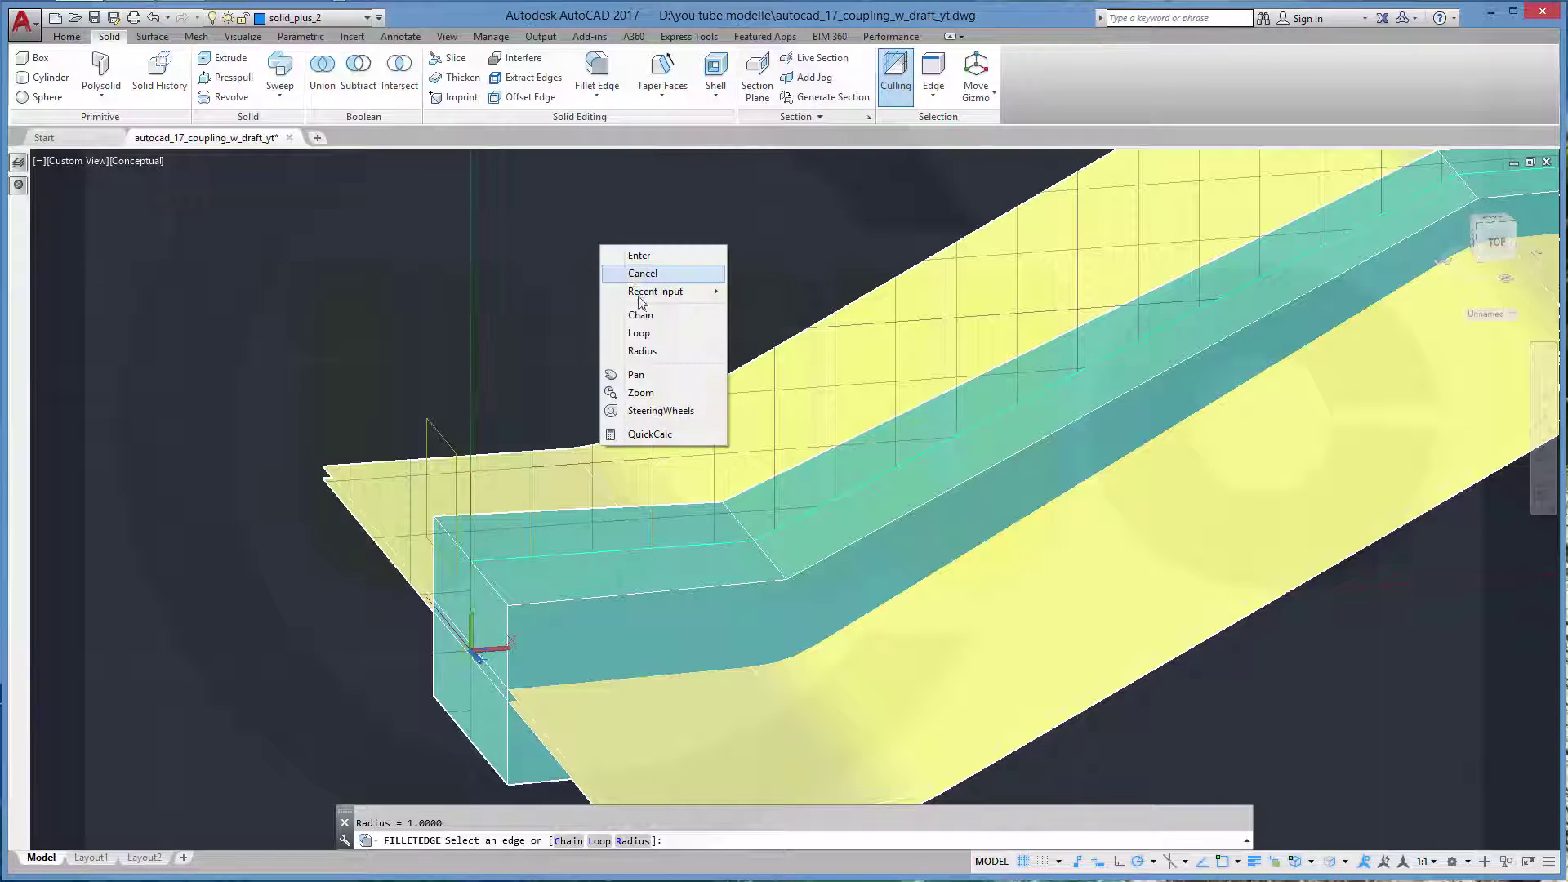
pyautogui.click(643, 351)
pyautogui.write('10')
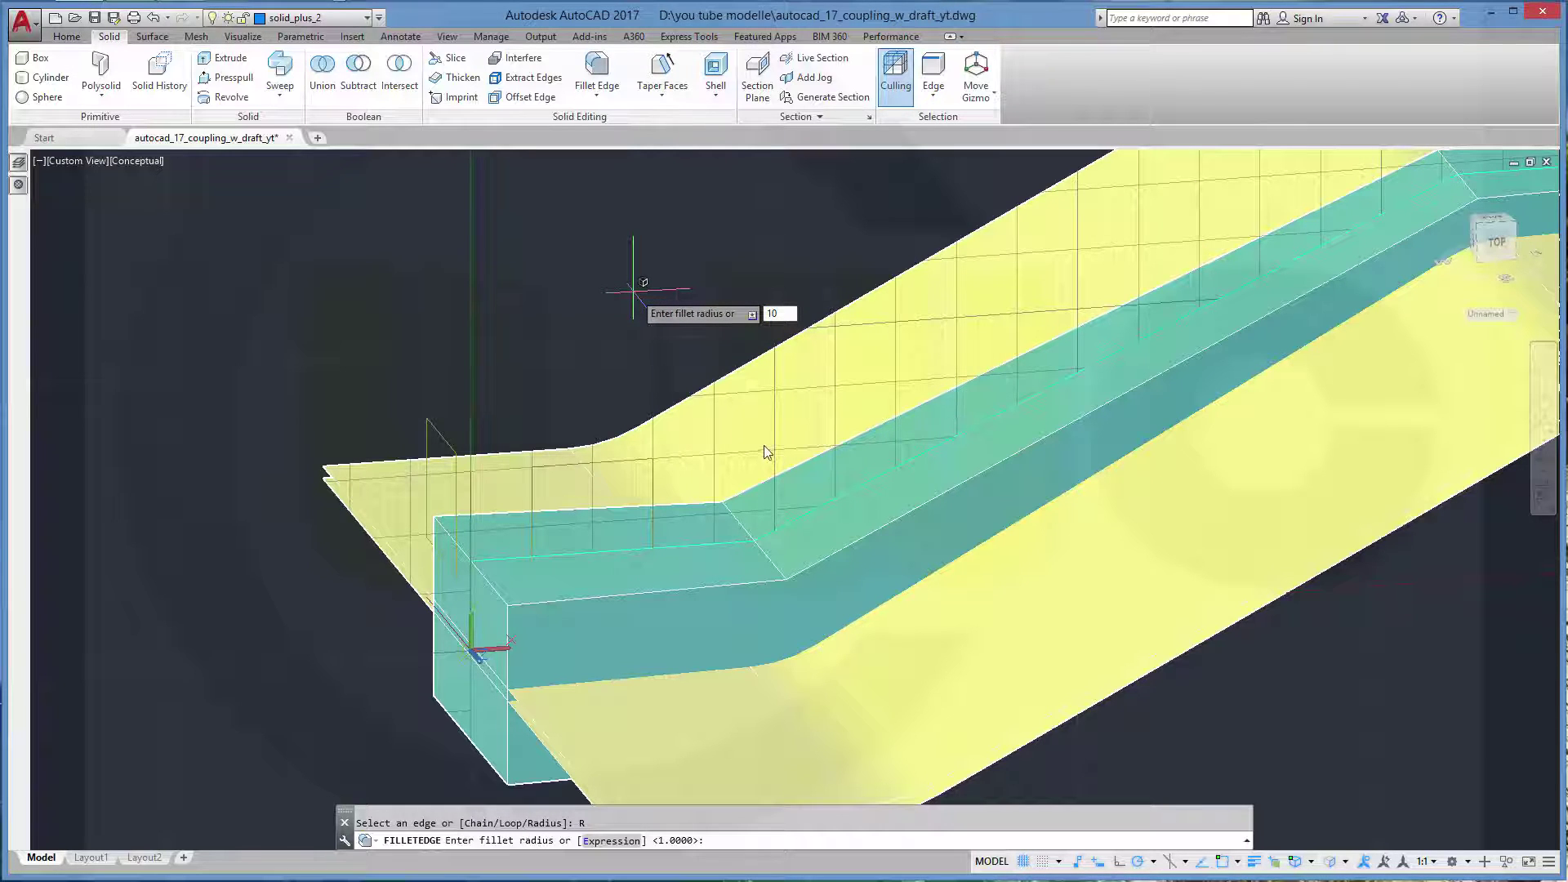
pyautogui.press('Return')
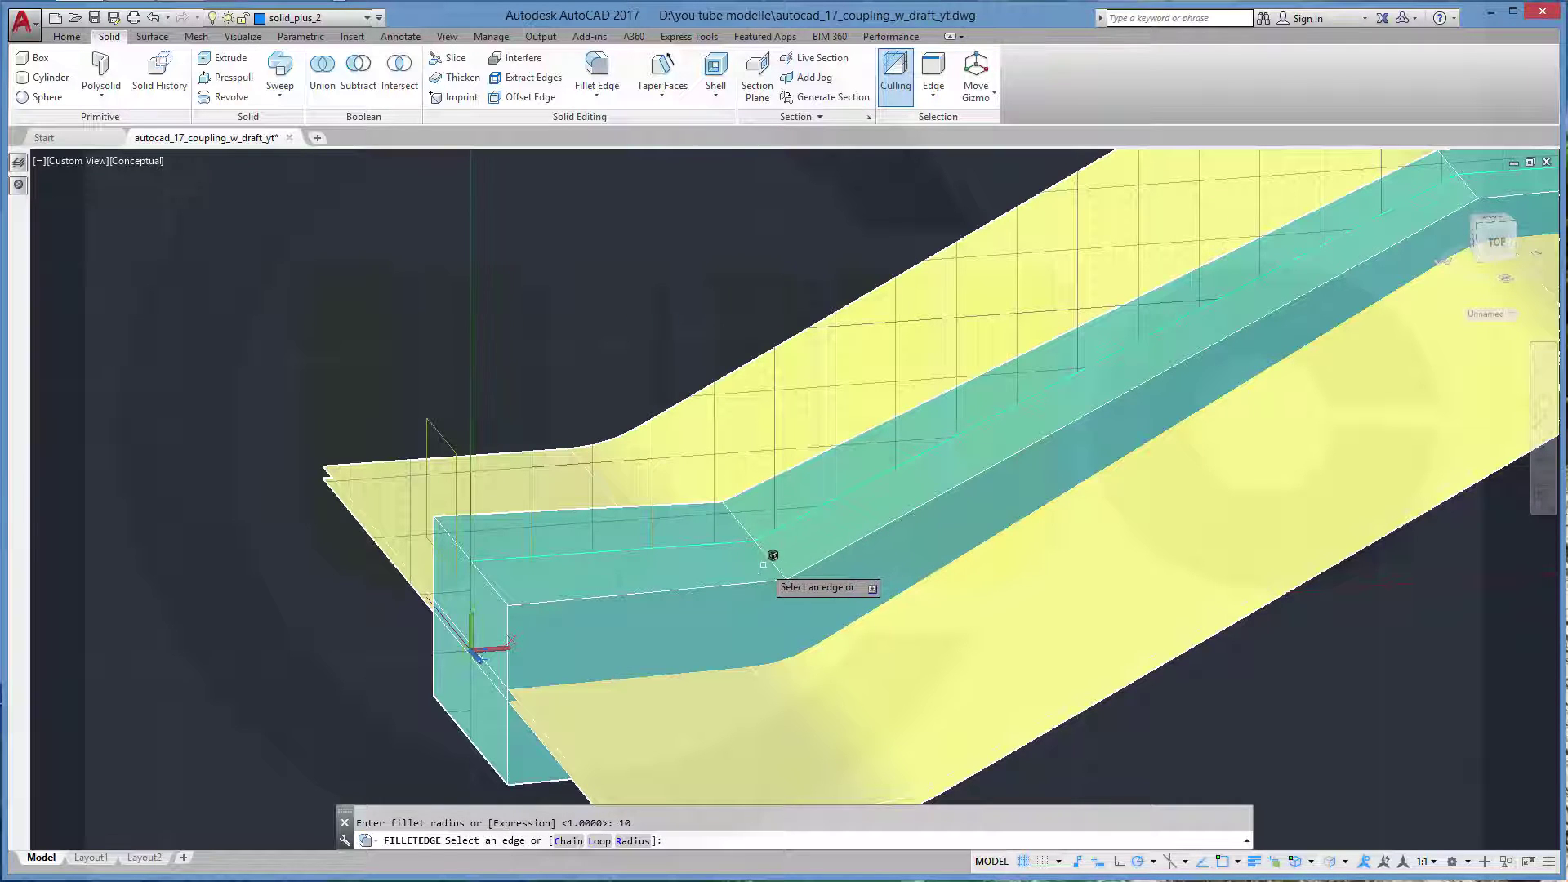
pyautogui.click(773, 556)
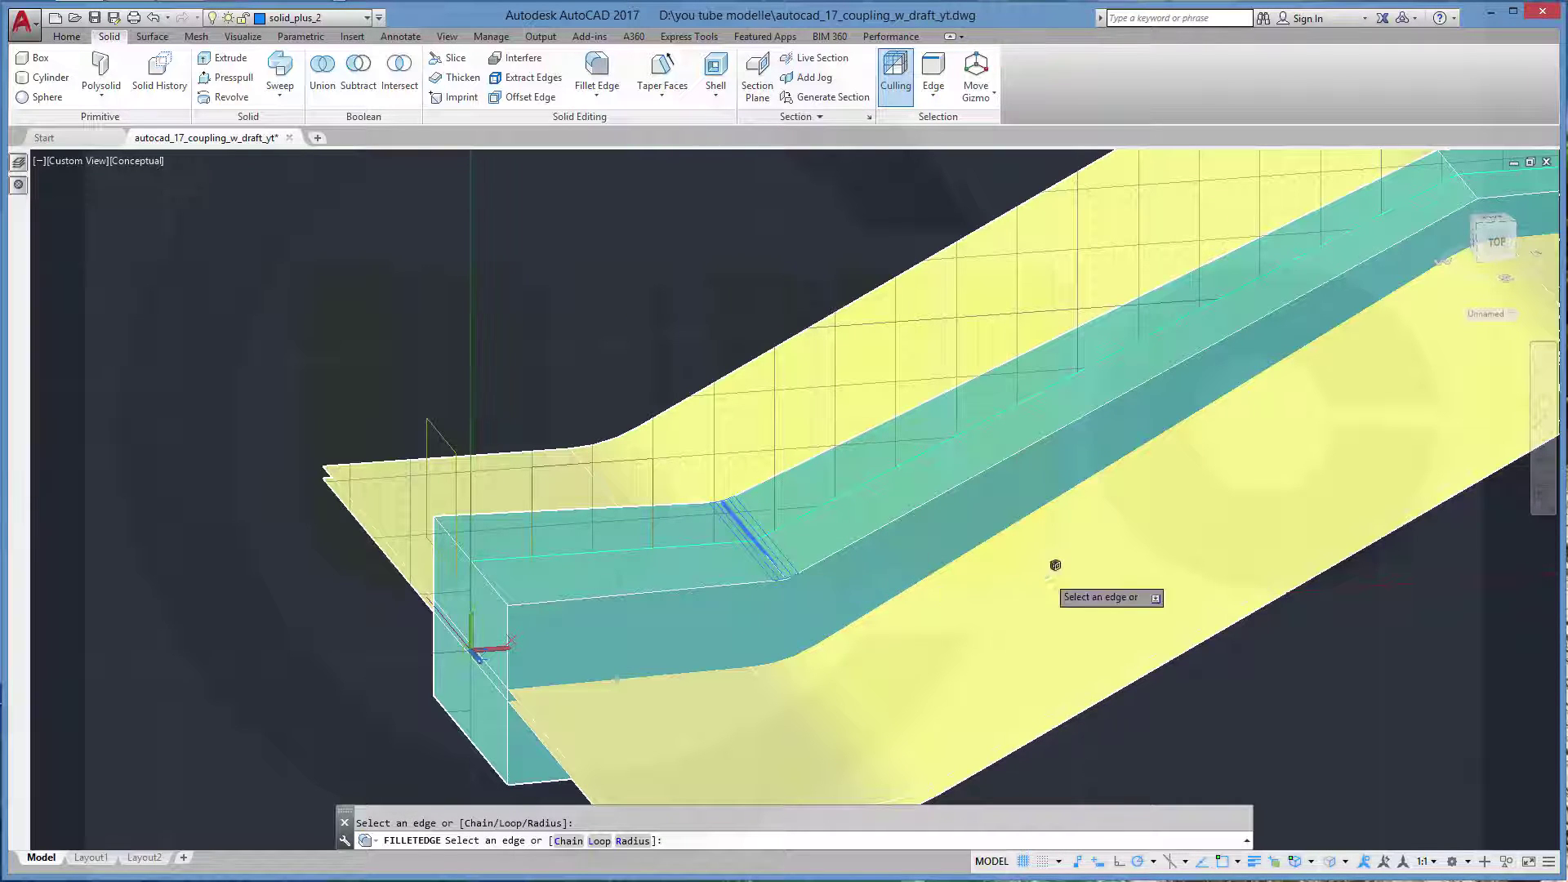
pyautogui.moveTo(1233, 659)
pyautogui.keyDown('shift'); pyautogui.mouseDown(button='middle')
pyautogui.moveTo(1242, 539)
pyautogui.moveTo(981, 505)
pyautogui.mouseUp(button='middle'); pyautogui.keyUp('shift')
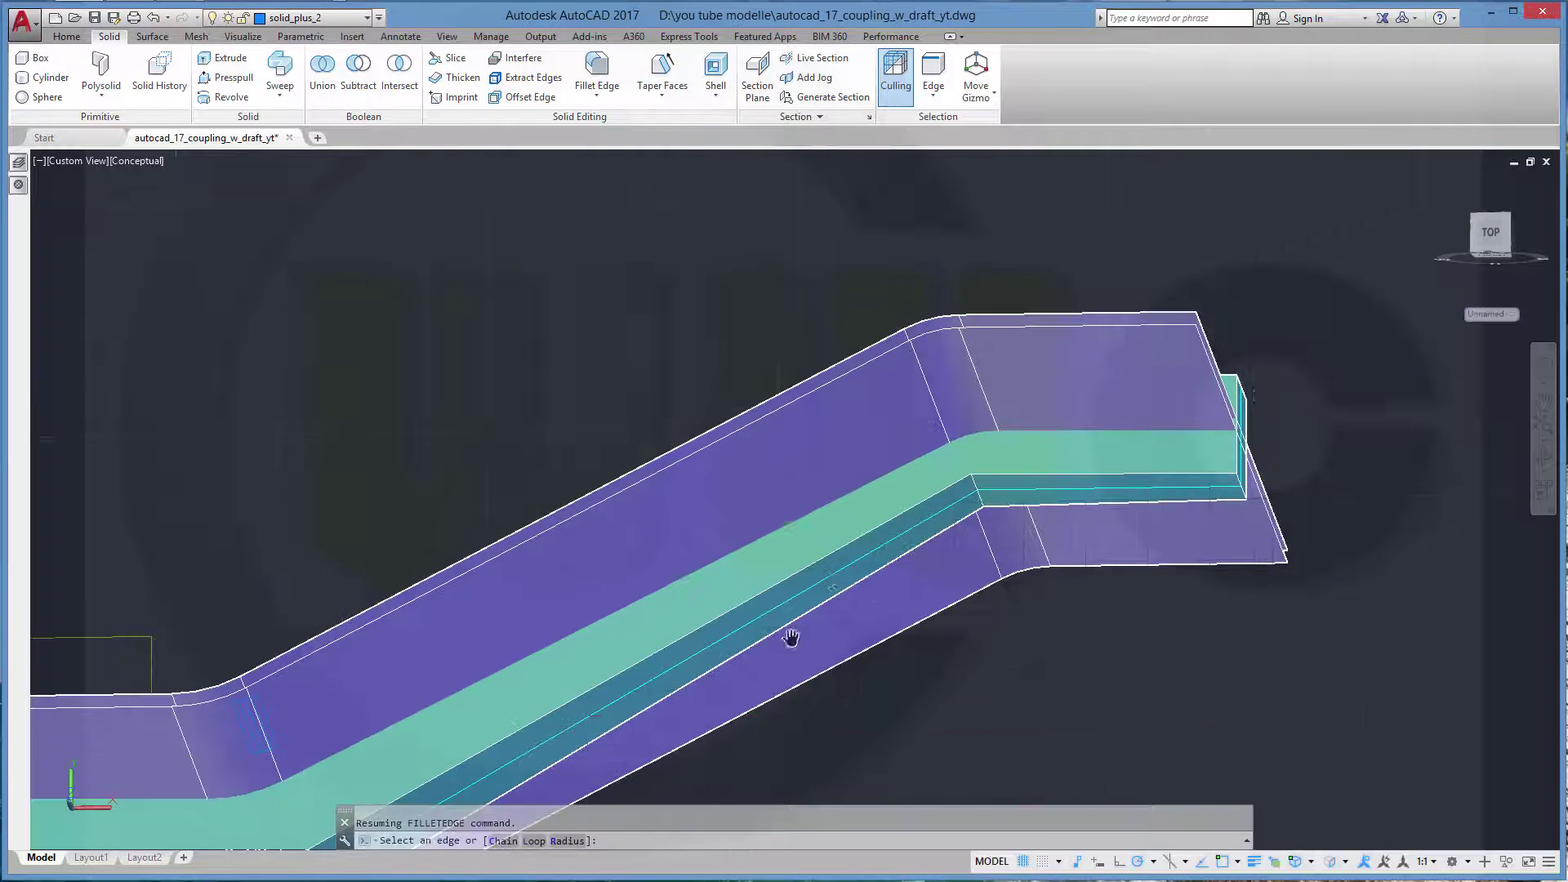
# Add the second bend edge and apply the radius 10 fillet
pyautogui.click(983, 468)
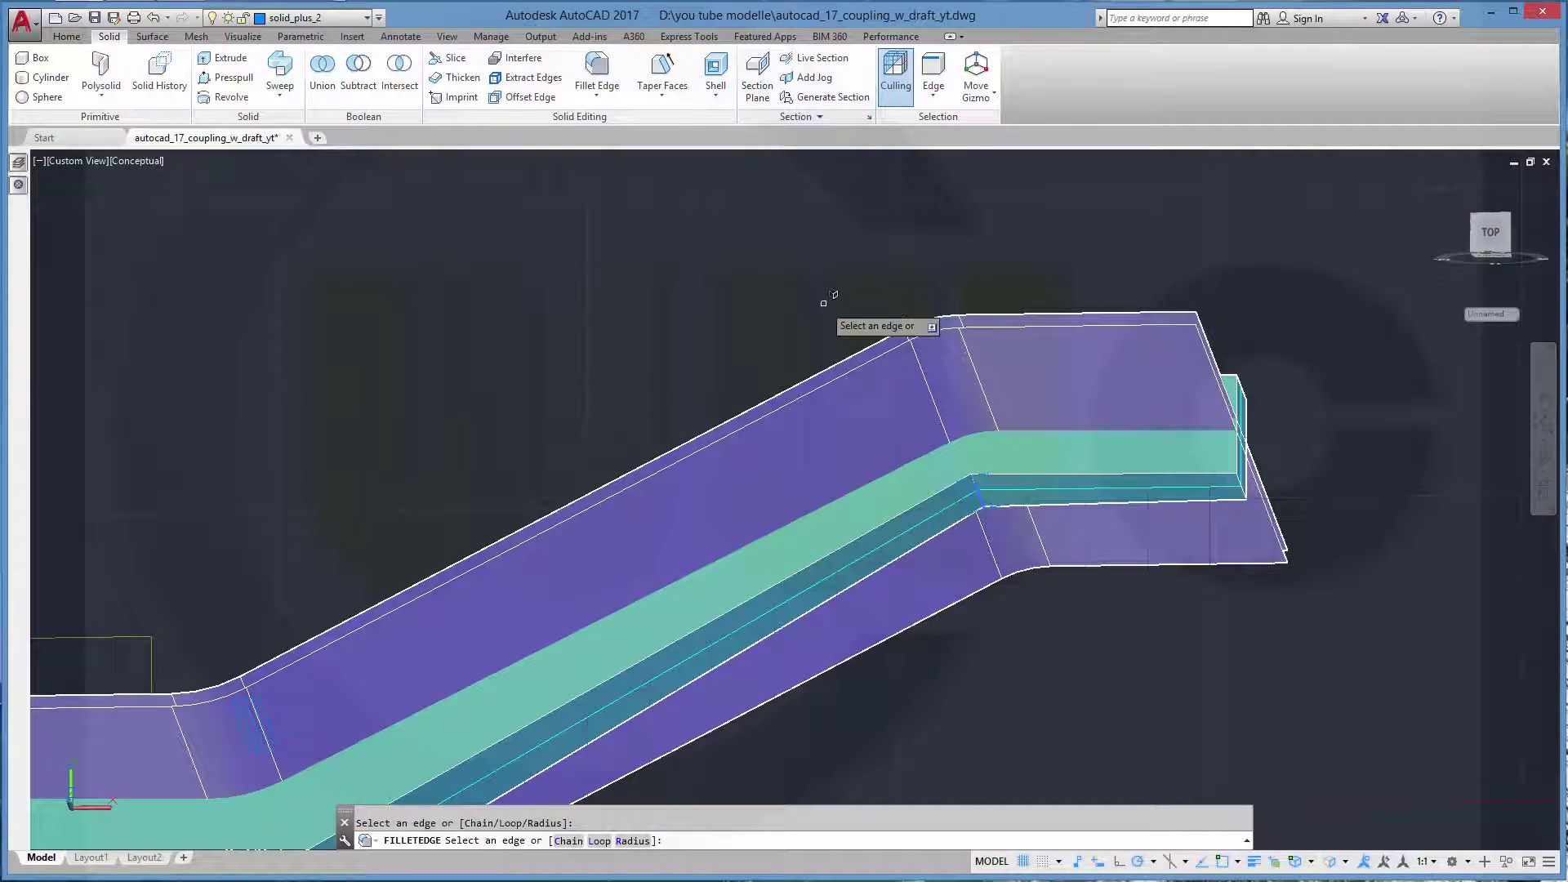
pyautogui.press('Return')
pyautogui.press('Return')
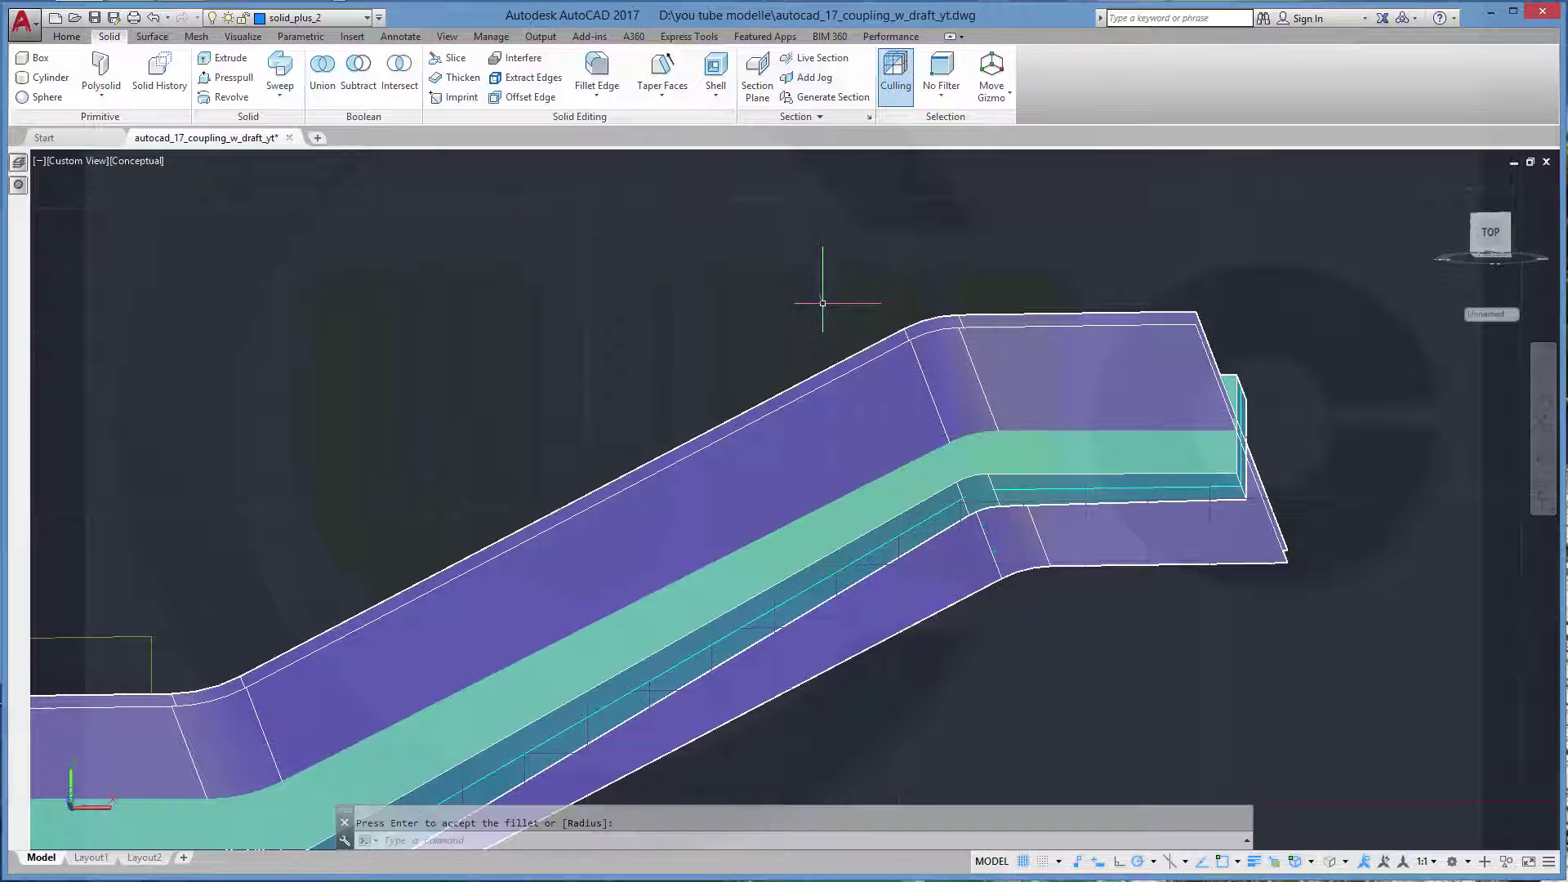
pyautogui.press('Return')
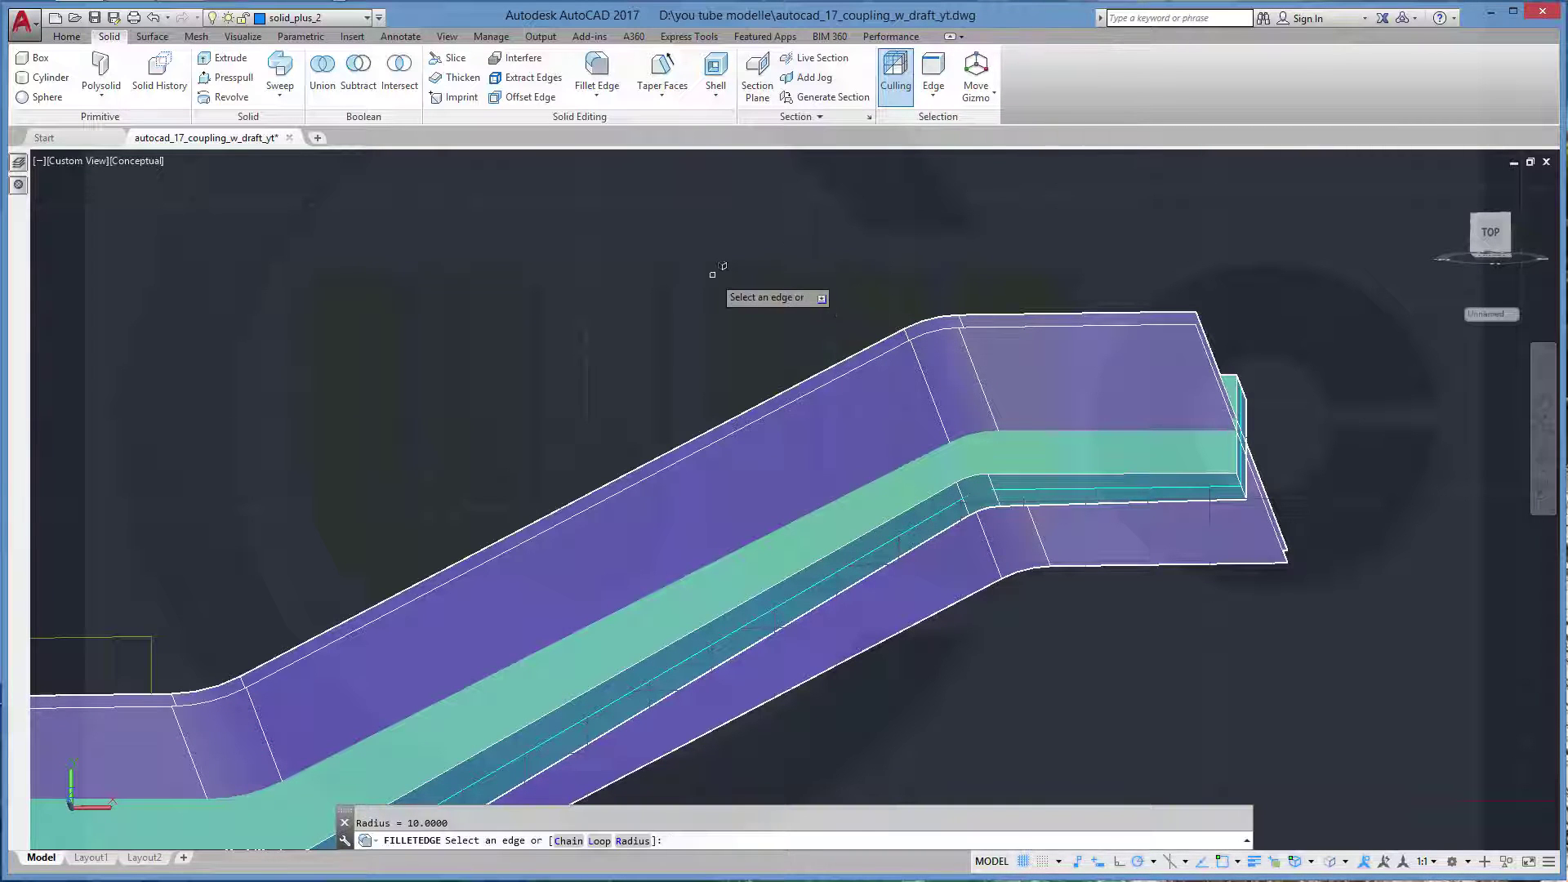
# Fillet the lower bend edge with radius 40
pyautogui.rightClick(715, 278)
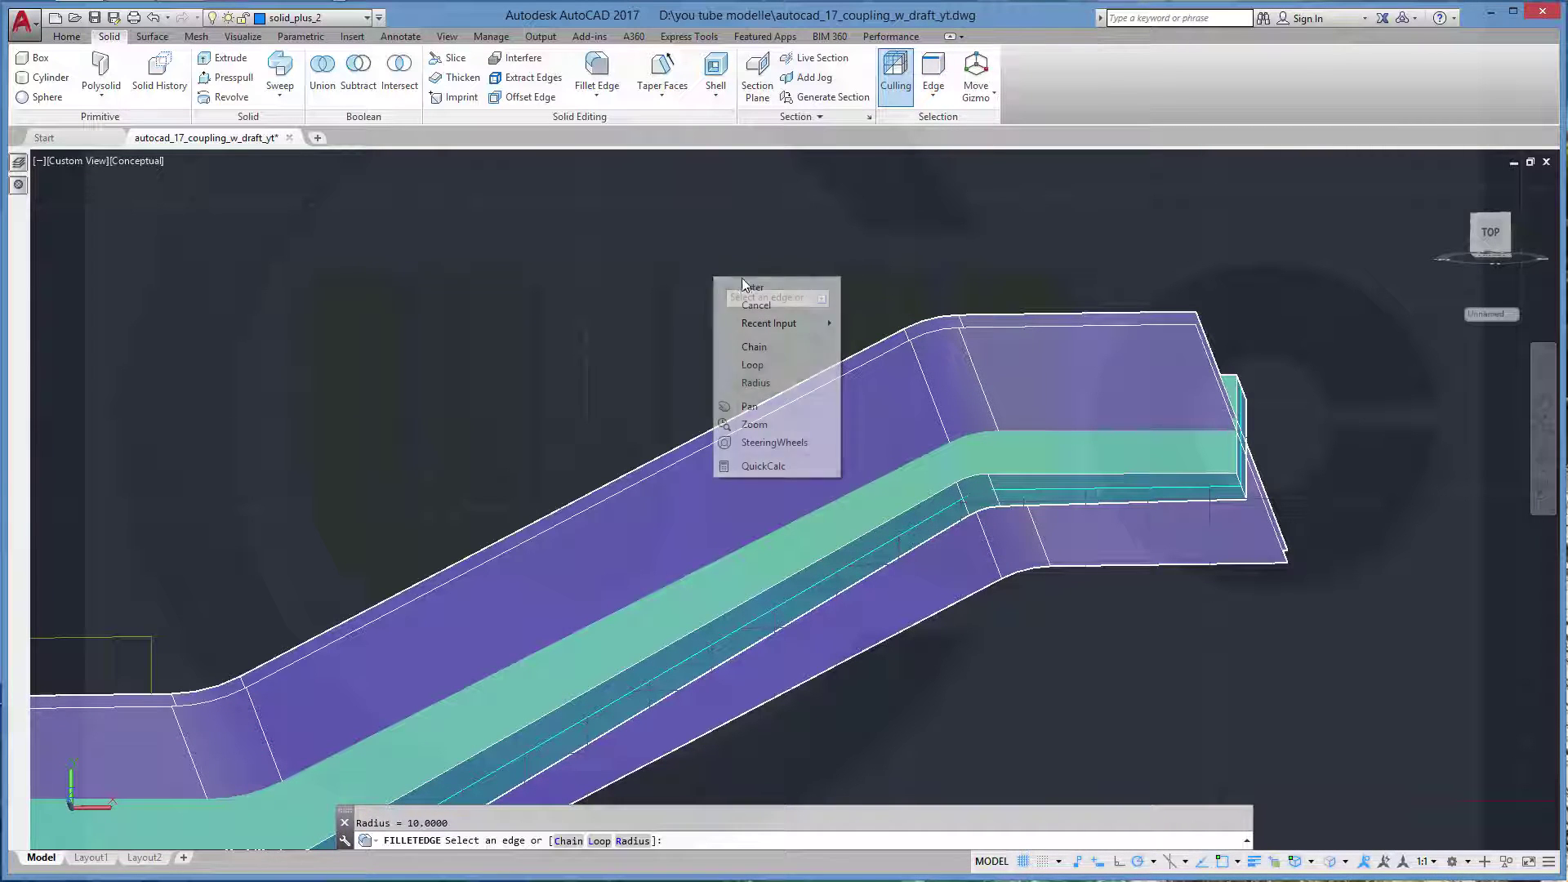
pyautogui.click(780, 382)
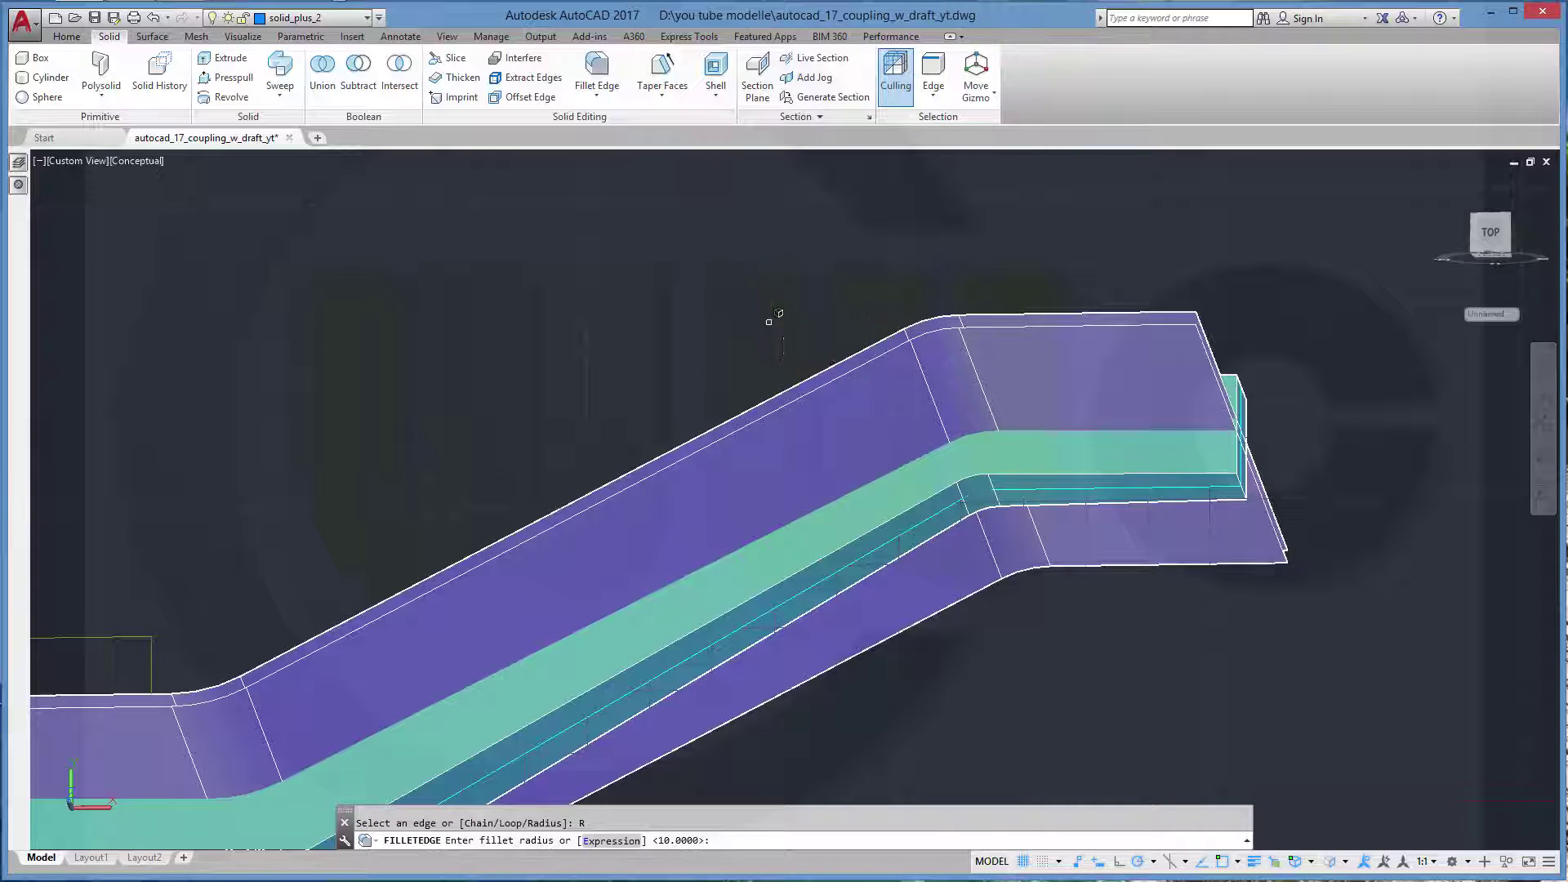
pyautogui.press('Return')
pyautogui.moveTo(446, 507); pyautogui.dragTo(848, 173, button='middle')
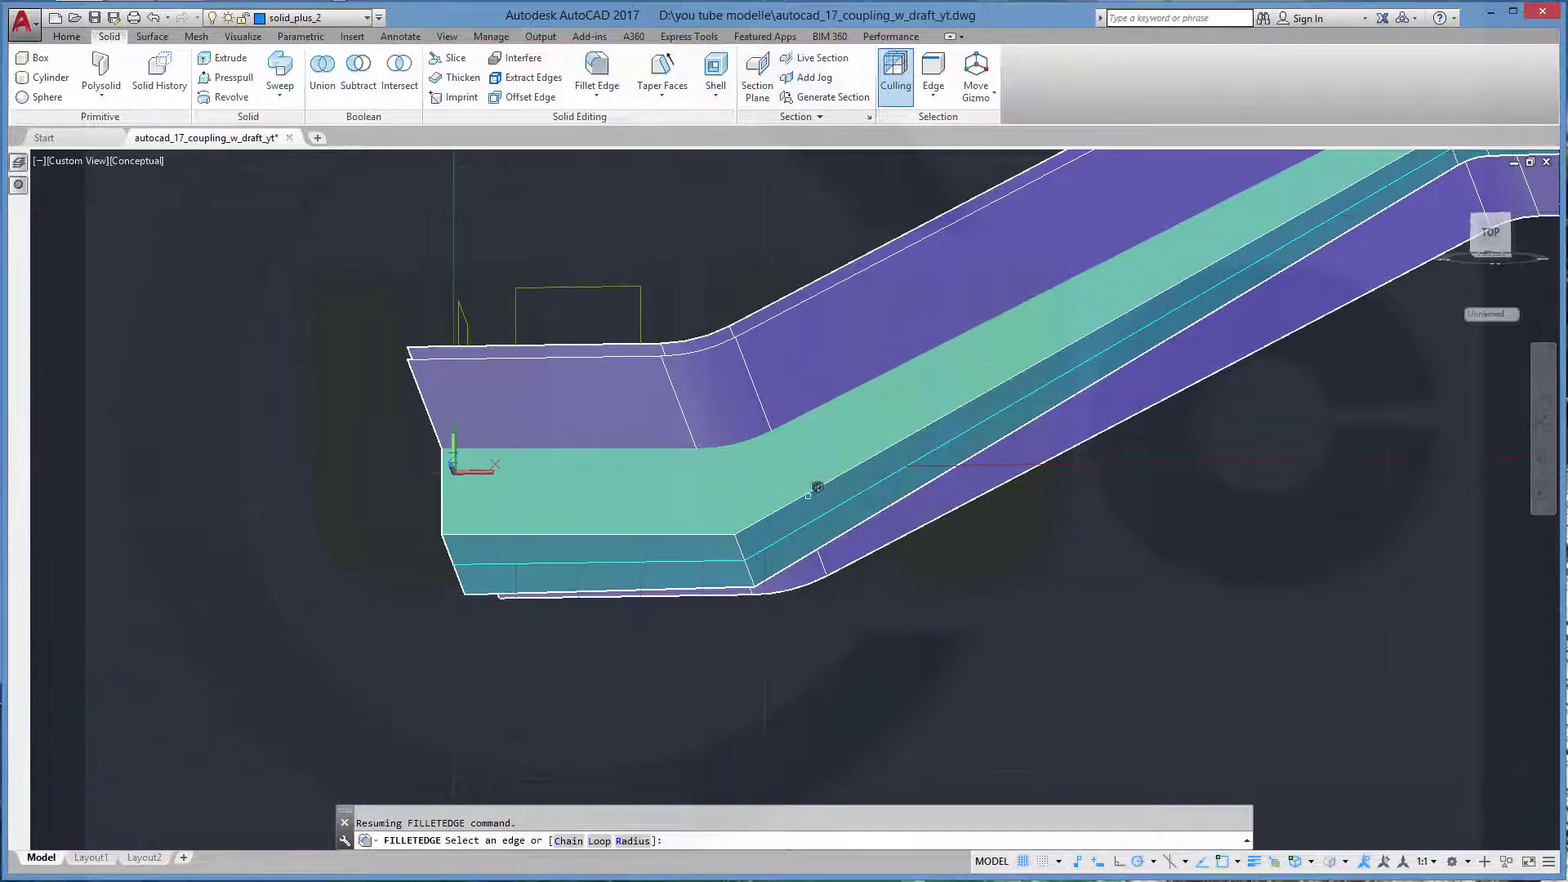
pyautogui.click(744, 550)
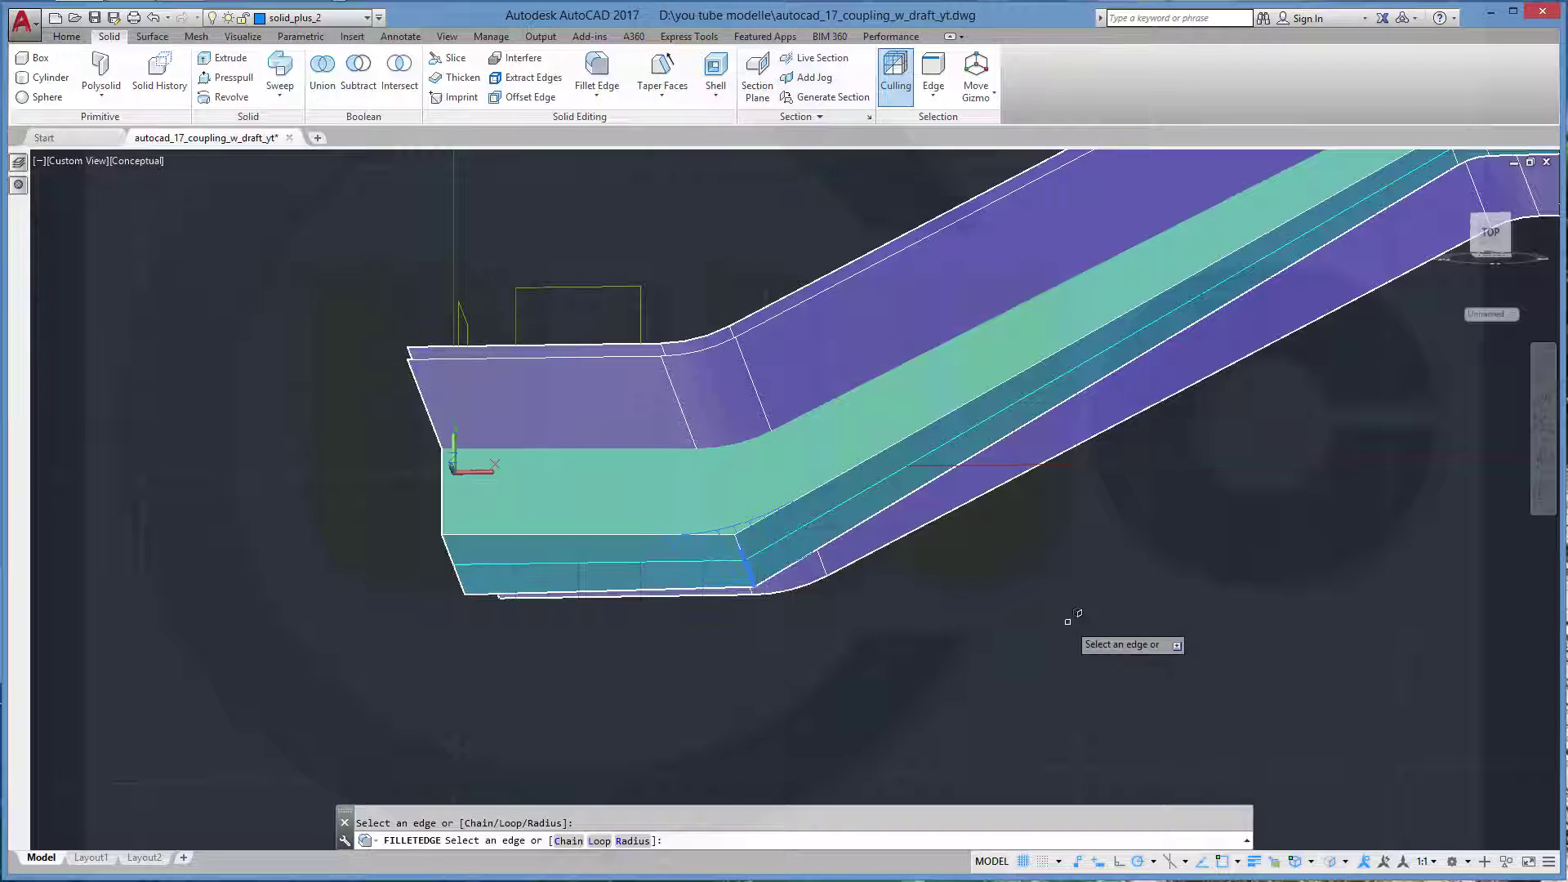
pyautogui.press('Return')
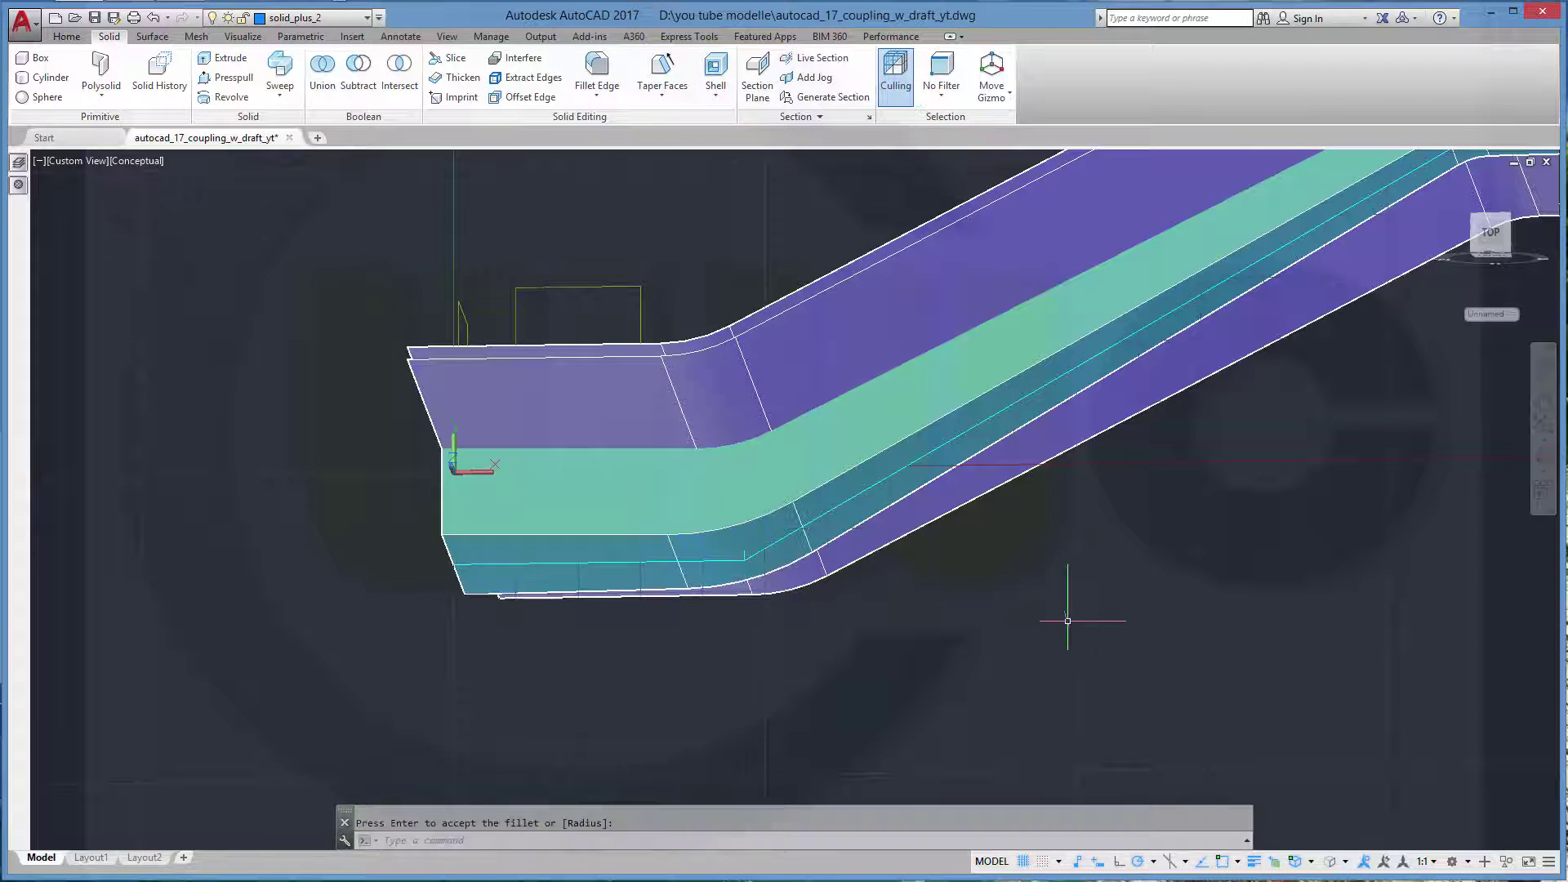
pyautogui.press('Return')
pyautogui.press('Return')
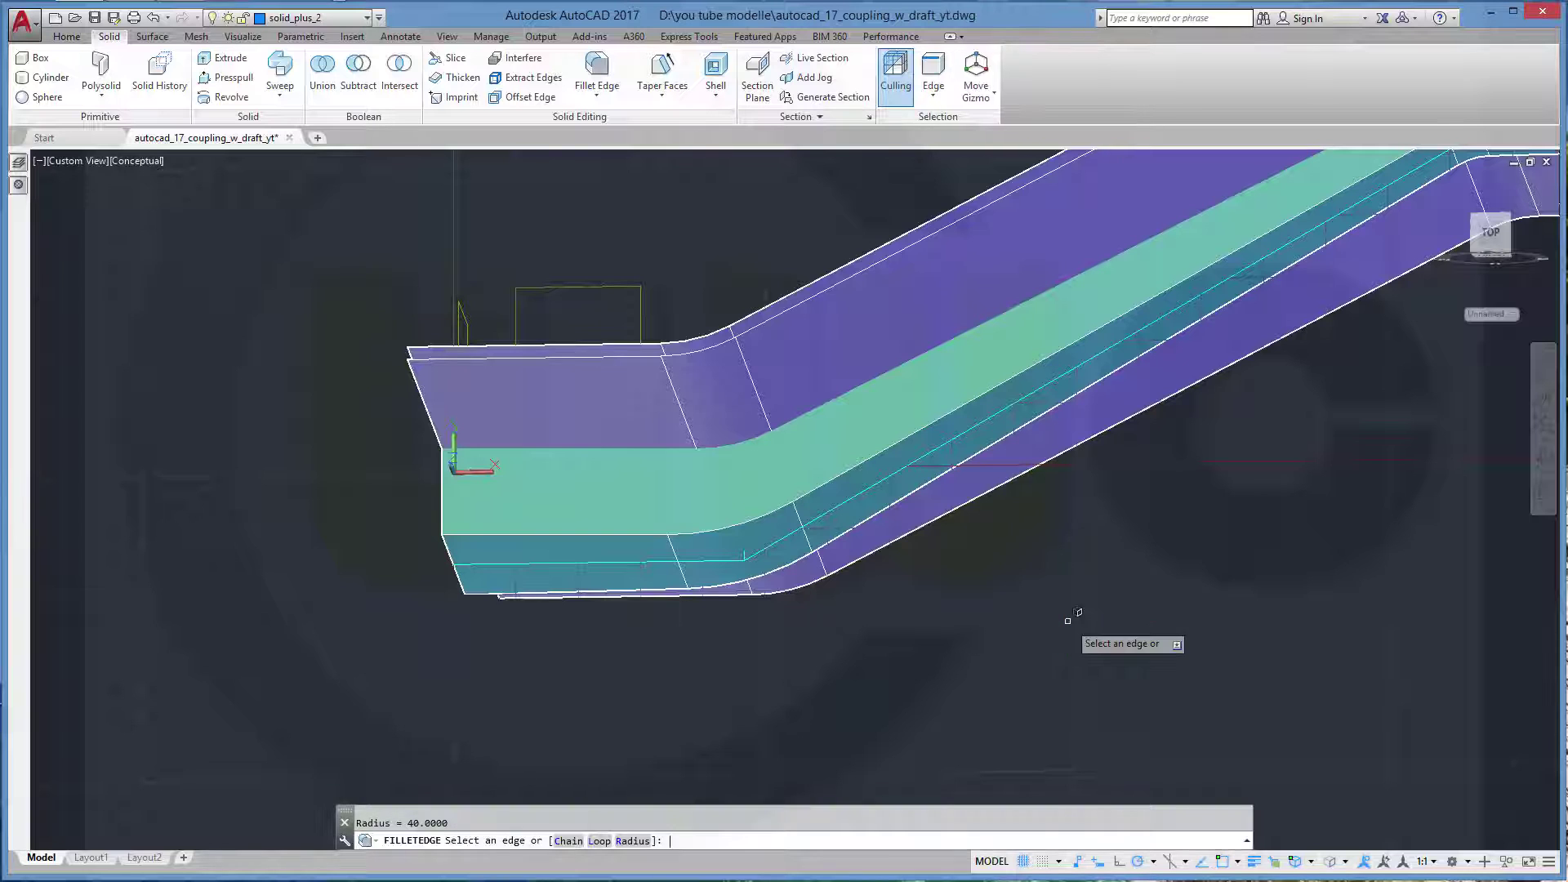
# Set the fillet radius to 26 and bring the upper bend into view
pyautogui.rightClick(1069, 621)
pyautogui.click(1111, 728)
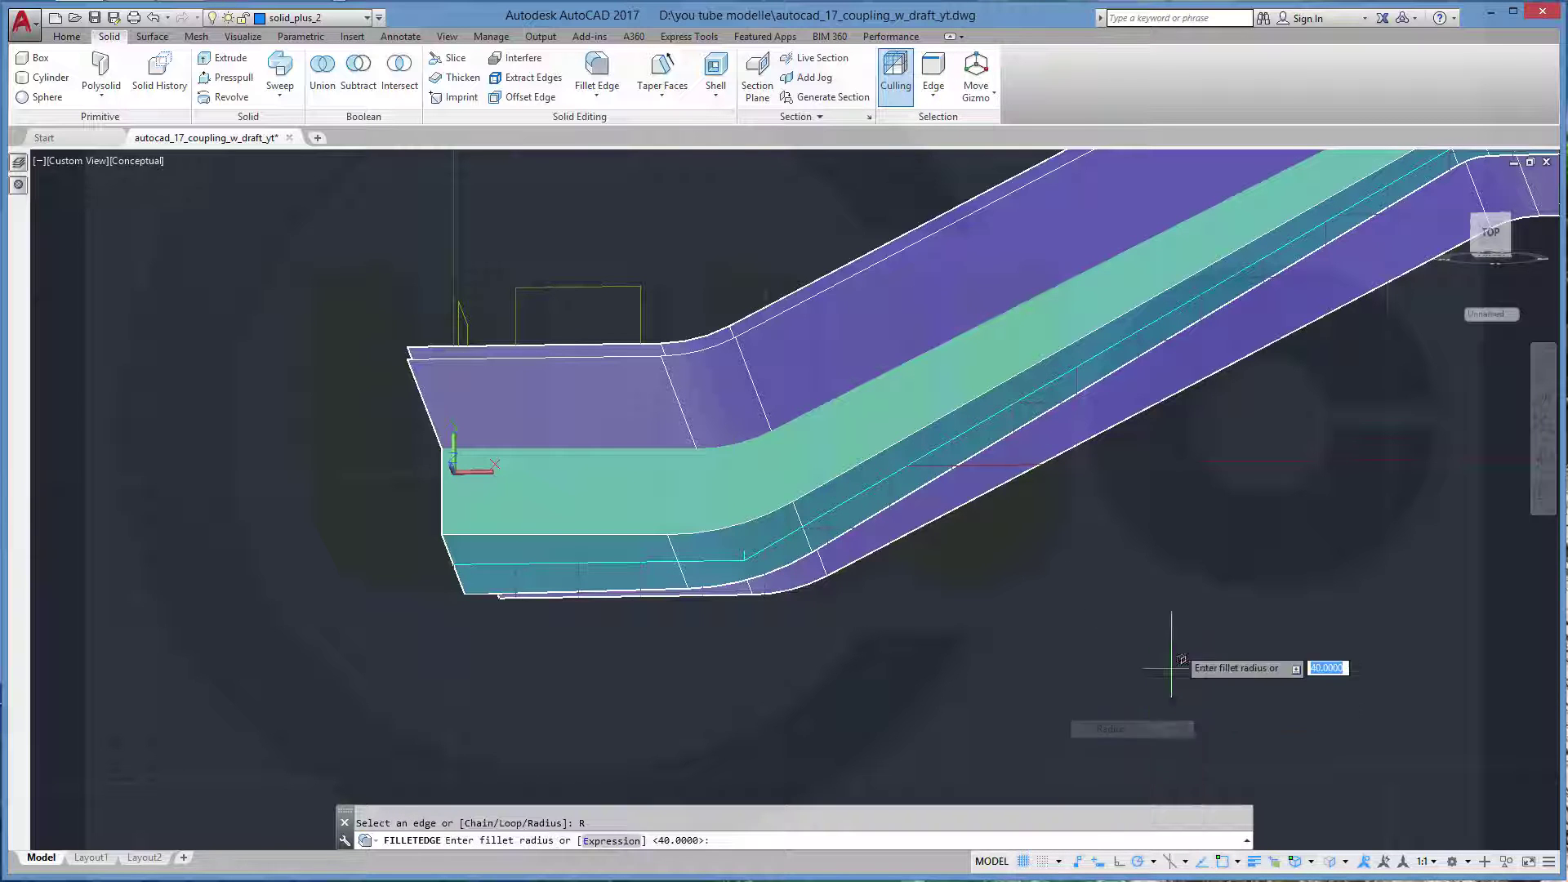
pyautogui.moveTo(1169, 645); pyautogui.dragTo(842, 750, button='middle')
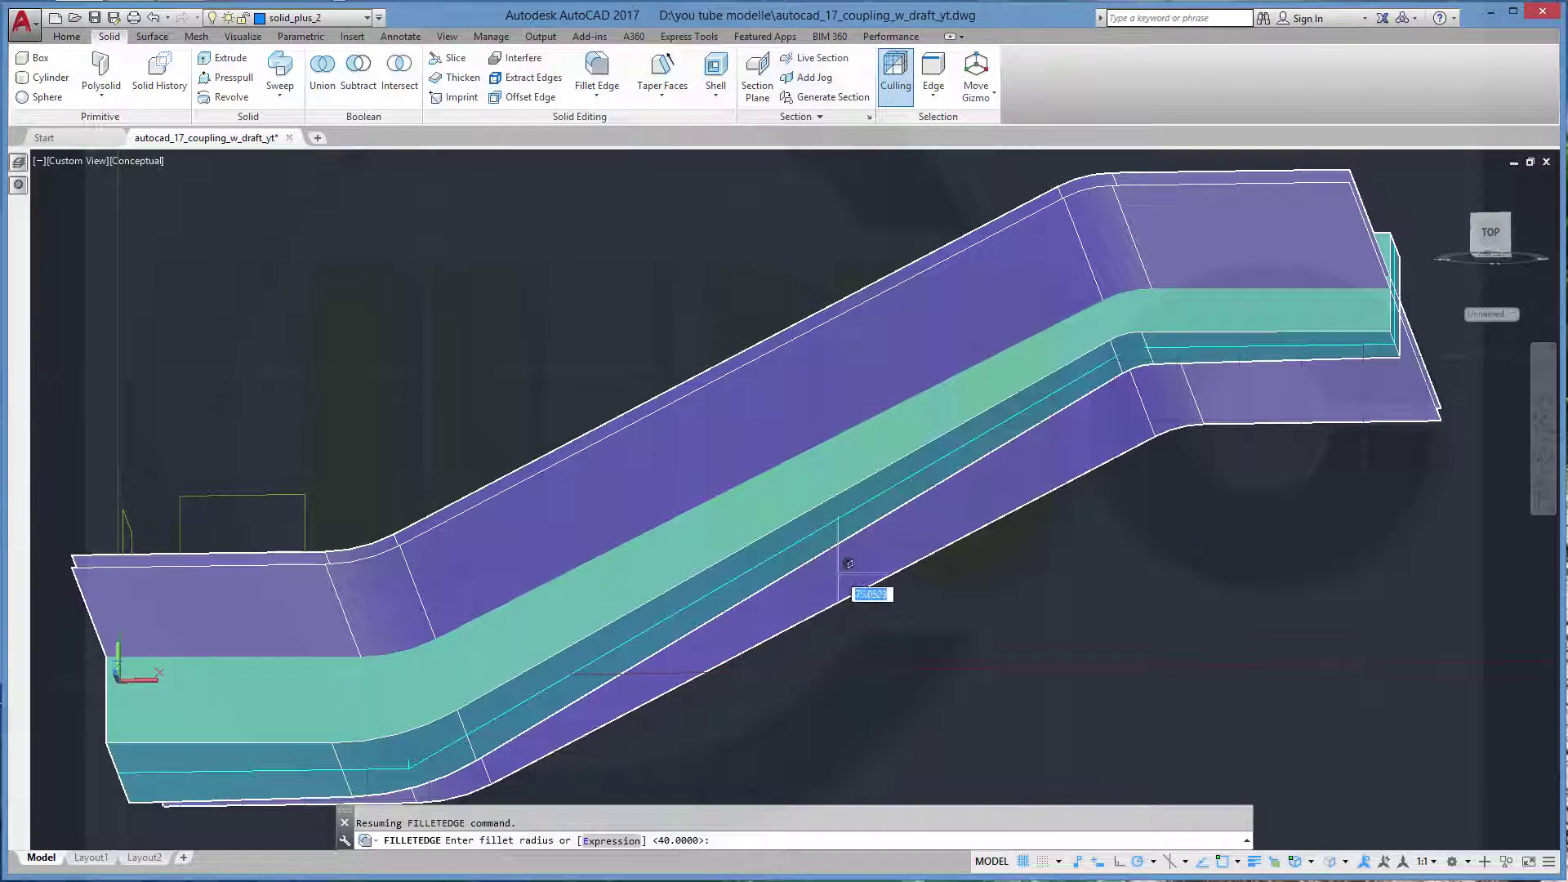
pyautogui.moveTo(851, 588); pyautogui.dragTo(808, 623, button='middle')
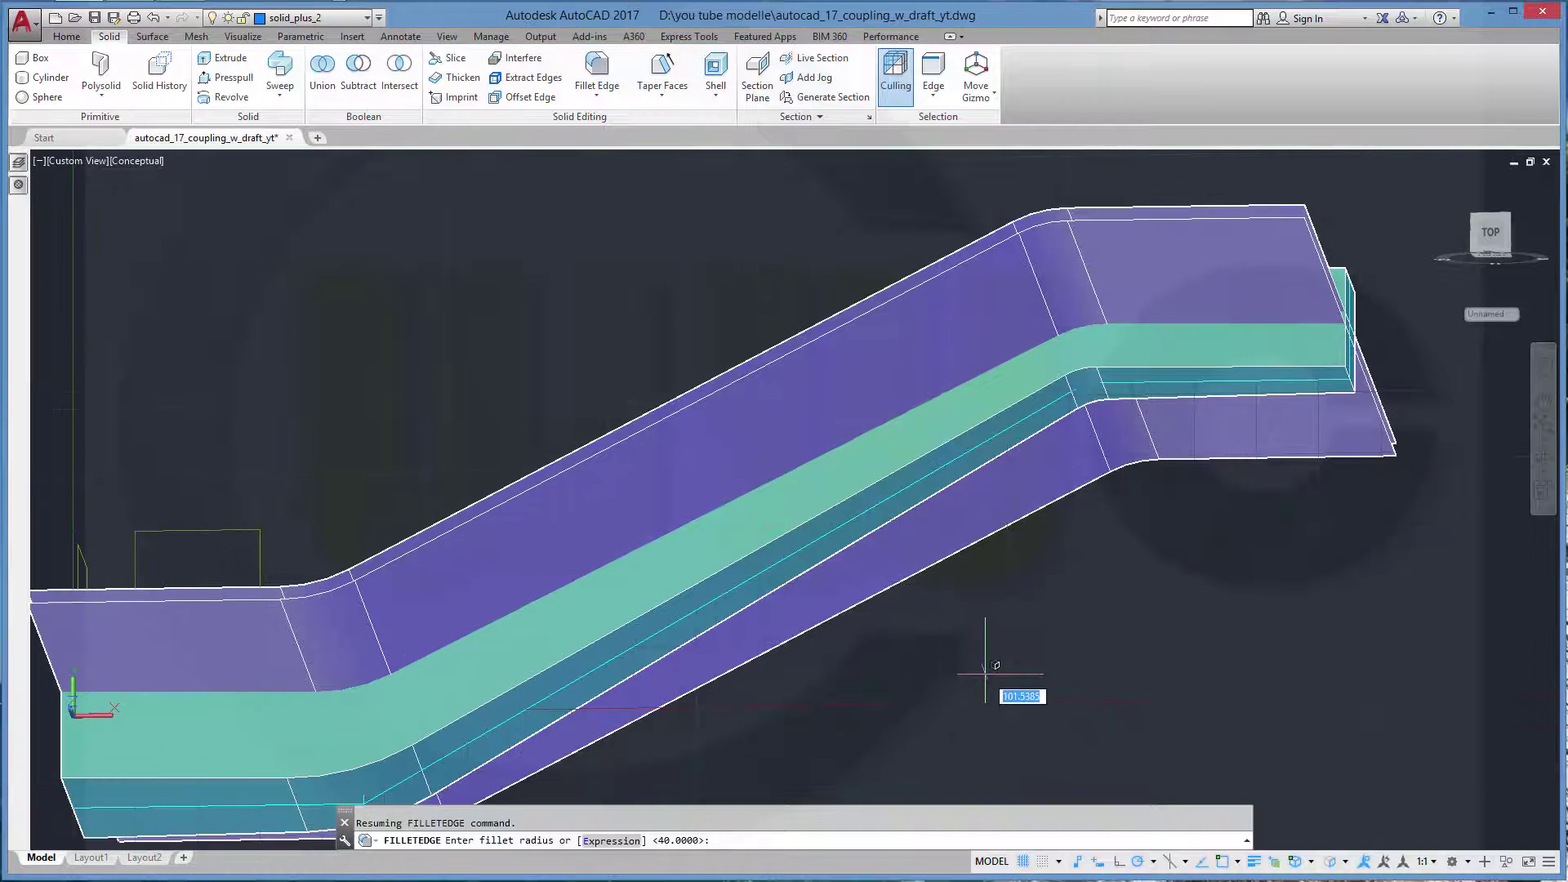
pyautogui.write('26')
pyautogui.press('Return')
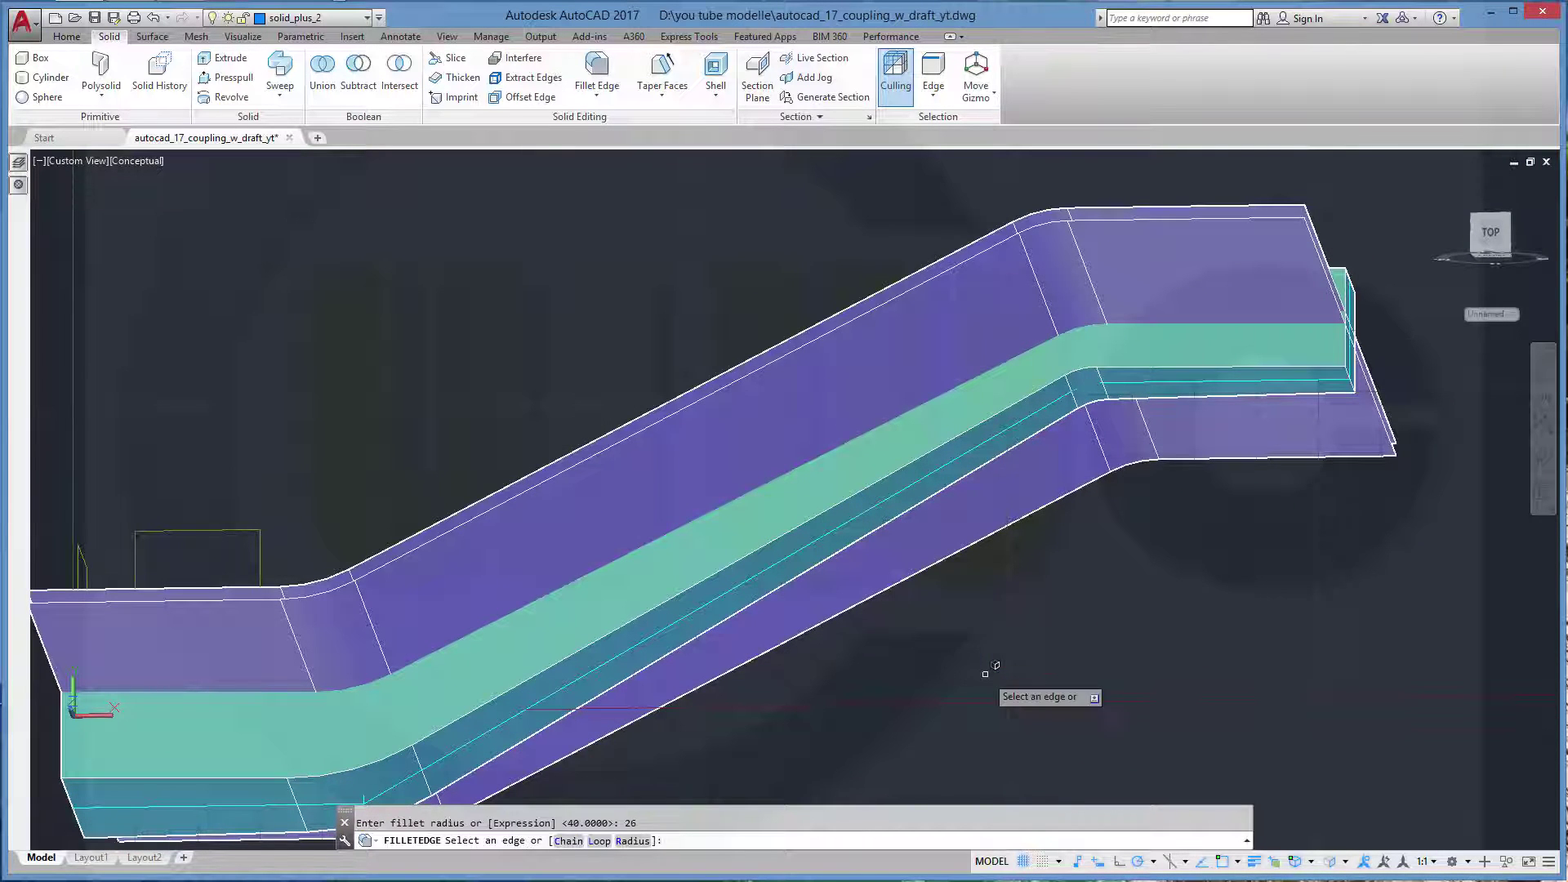
pyautogui.keyDown('shift'); pyautogui.moveTo(875, 507); pyautogui.dragTo(864, 570, button='middle'); pyautogui.keyUp('shift')
pyautogui.scroll(2, 942, 506)
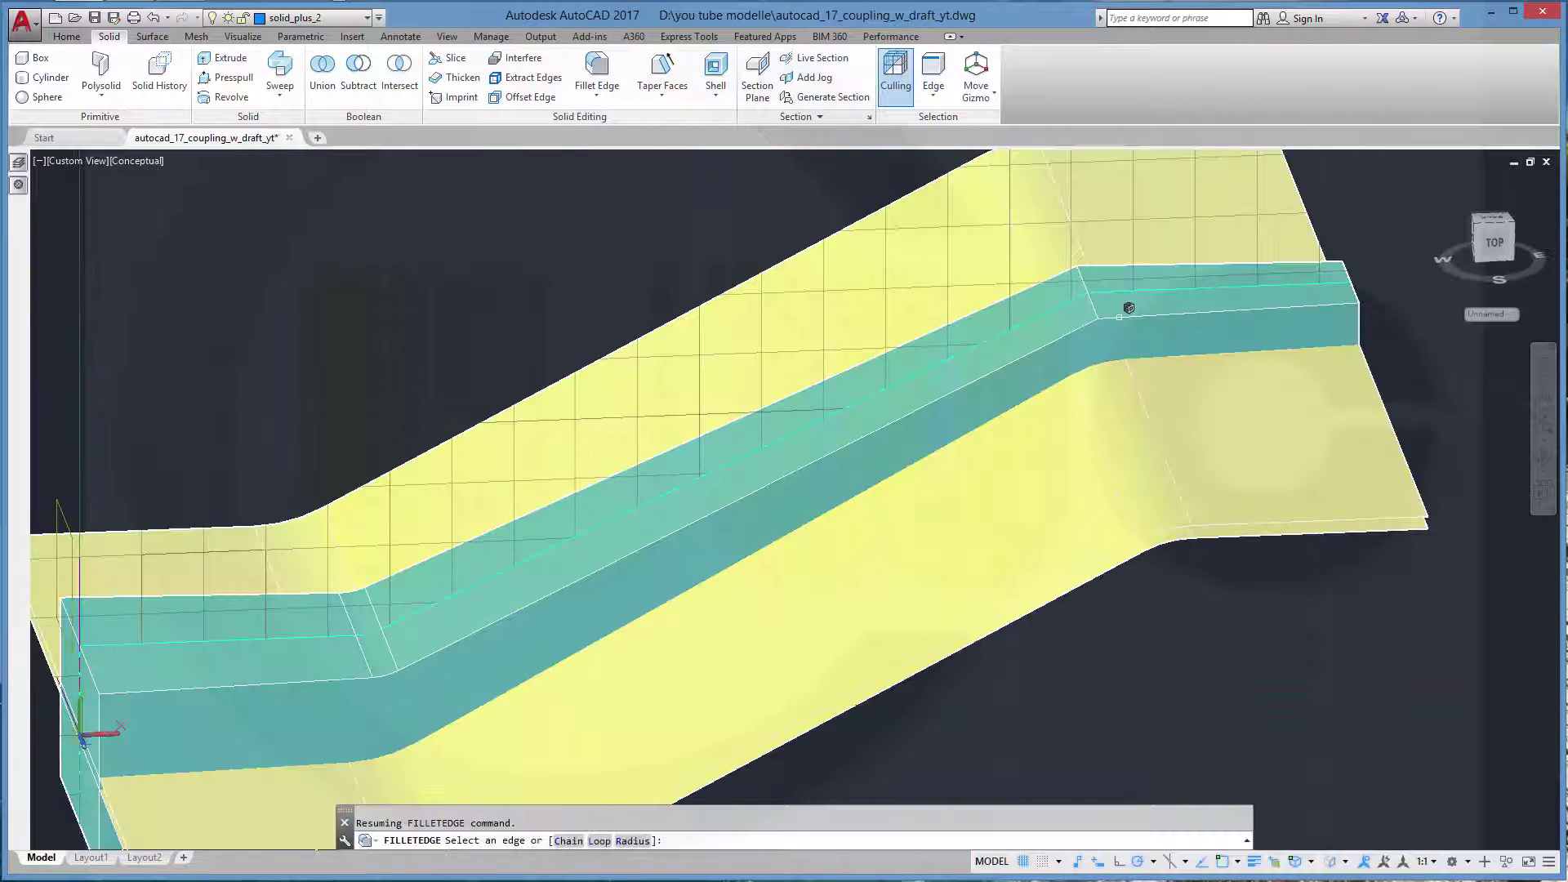
# Round the upper bend edge at radius 26, then orbit to a tilted side view
pyautogui.click(1088, 301)
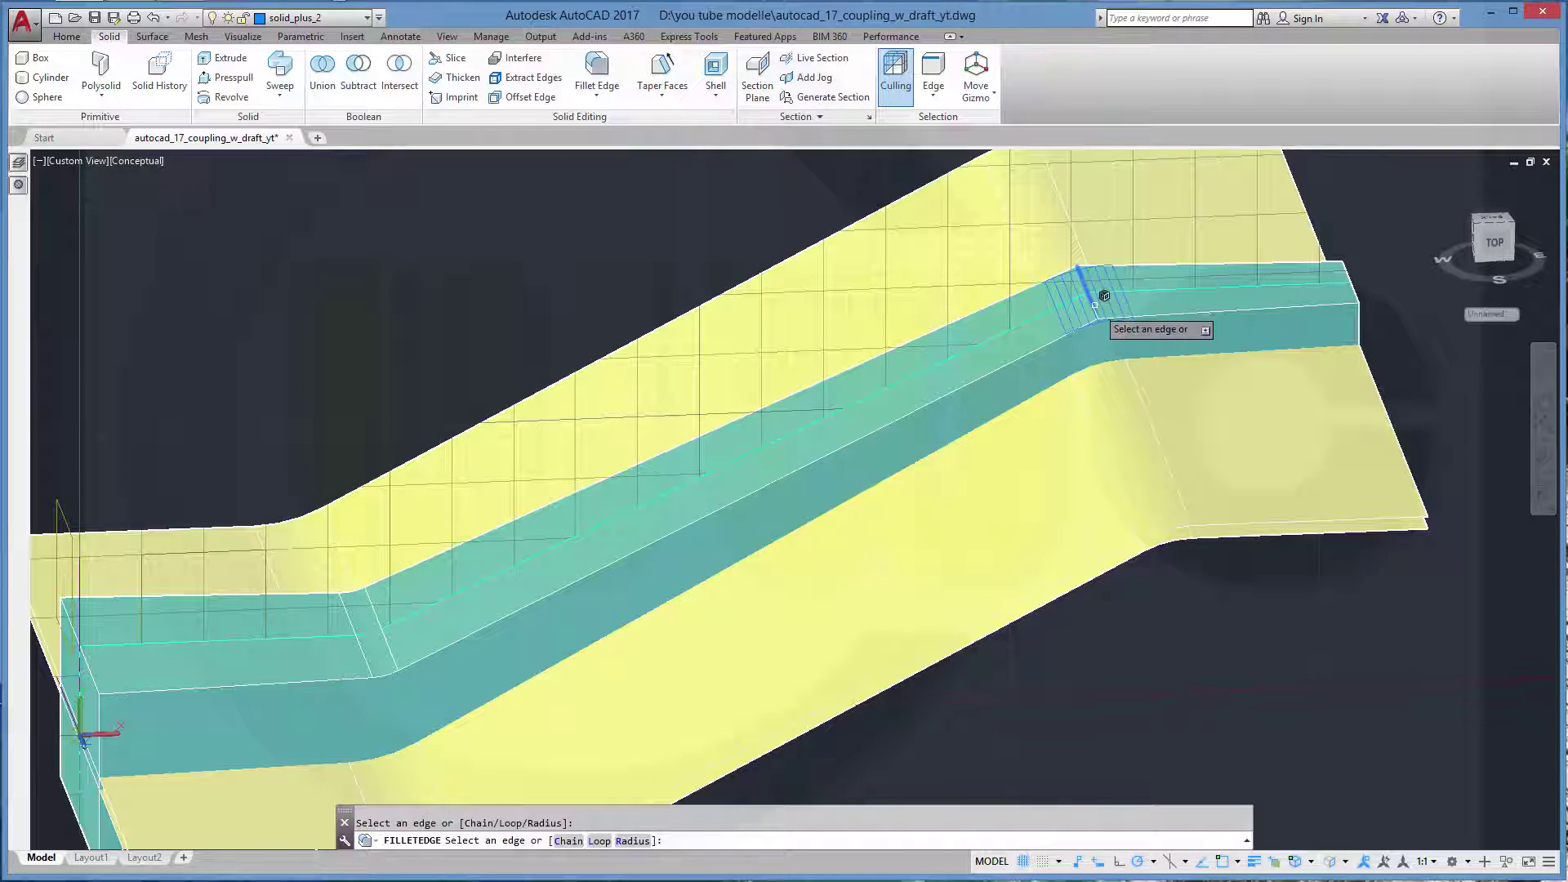
pyautogui.press('Return')
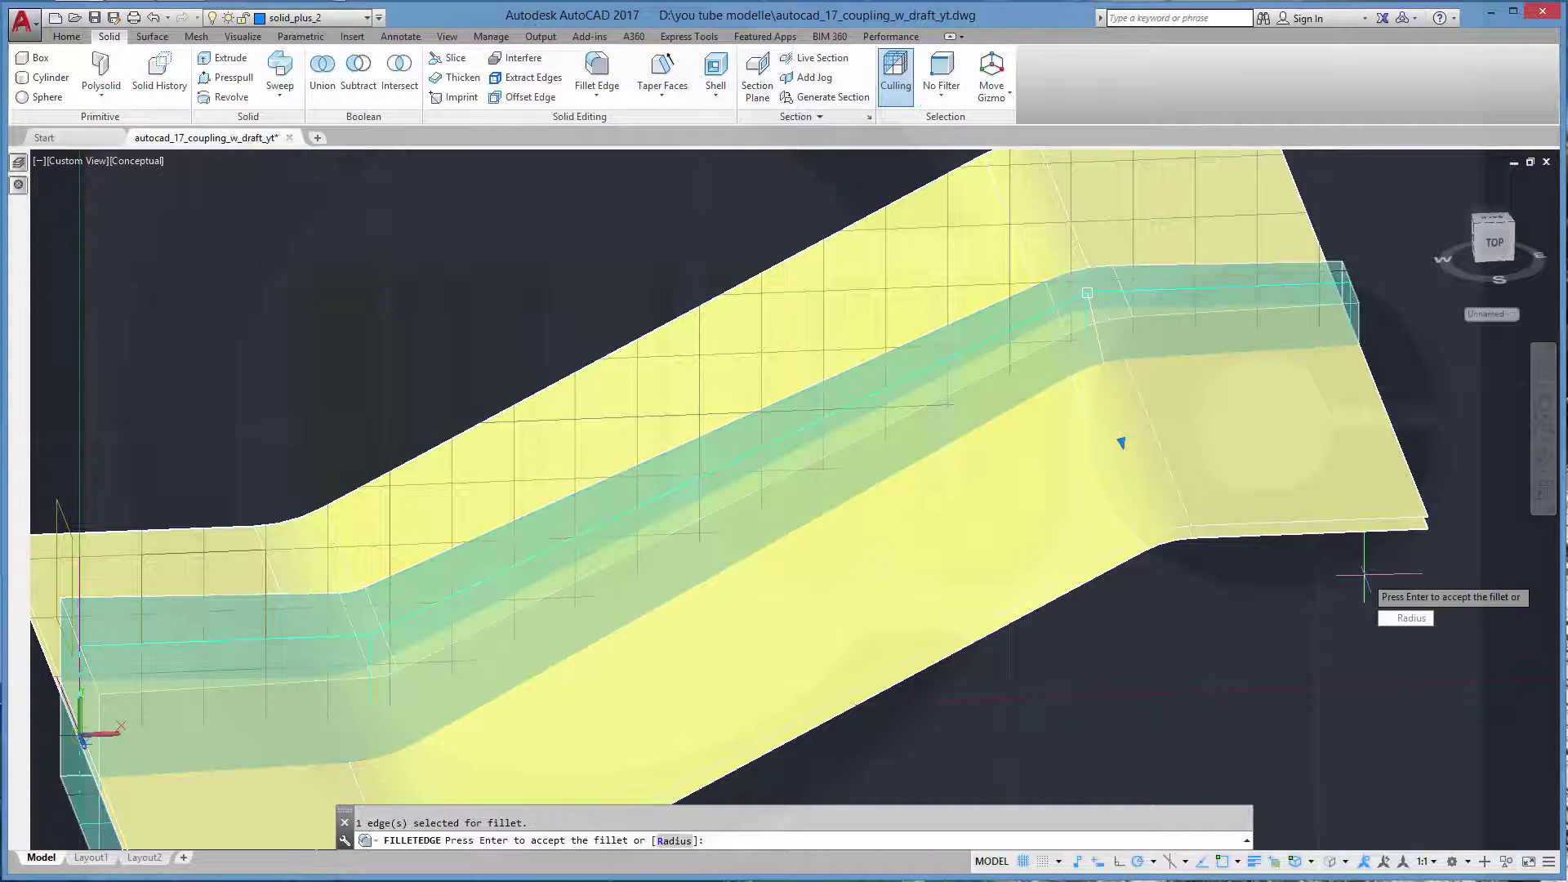
pyautogui.press('Return')
pyautogui.moveTo(1306, 593)
pyautogui.keyDown('shift'); pyautogui.mouseDown(button='middle')
pyautogui.moveTo(835, 572)
pyautogui.moveTo(624, 443)
pyautogui.moveTo(649, 418)
pyautogui.mouseUp(button='middle'); pyautogui.keyUp('shift')
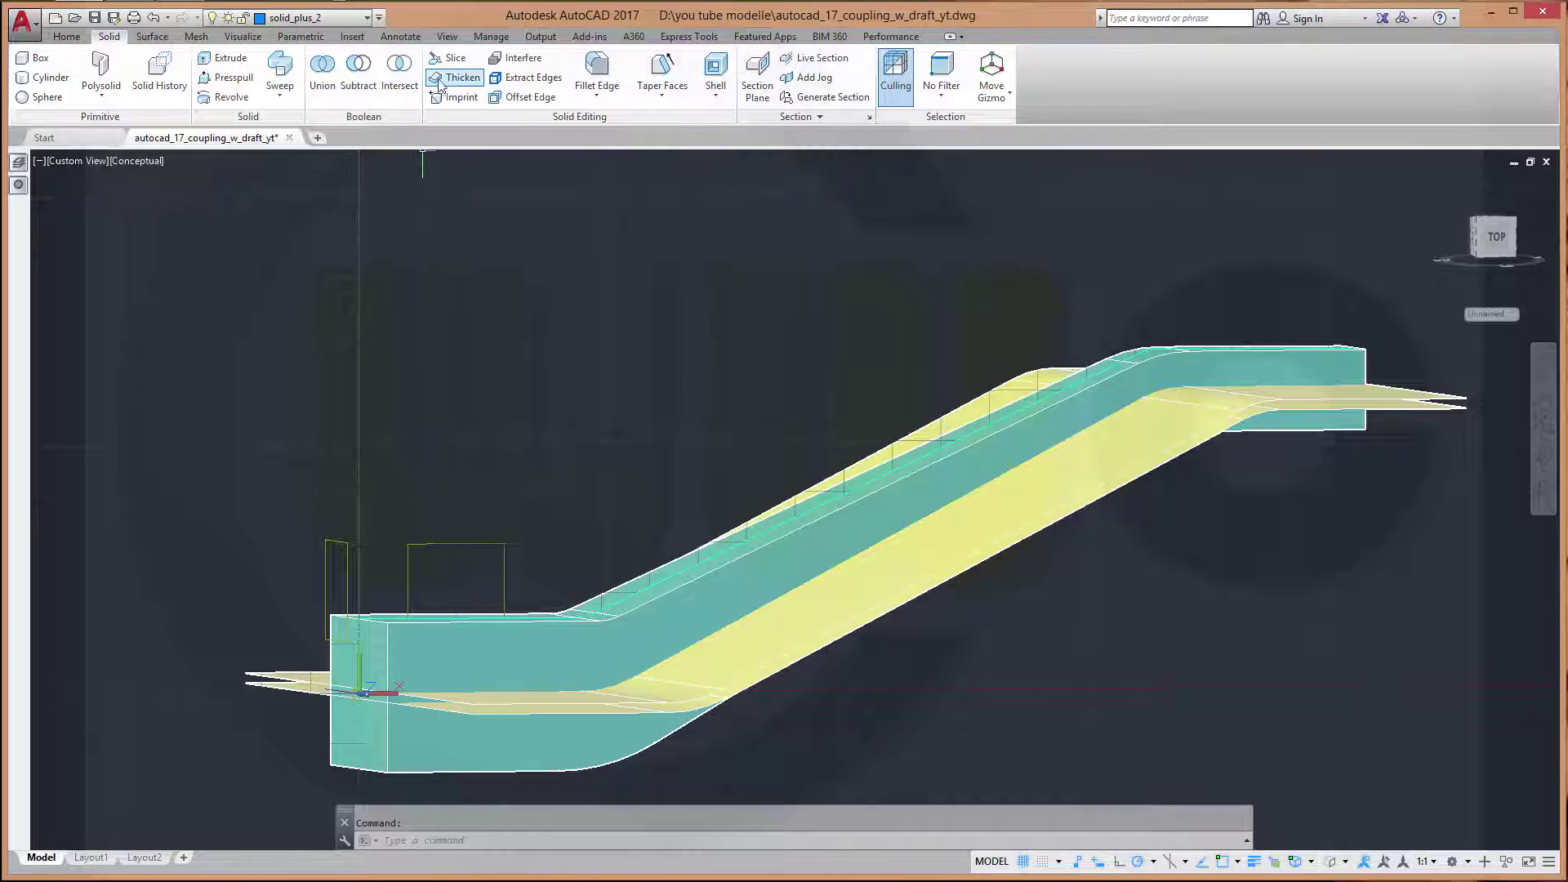
# Slice the arm solid with the offset surface keeping both halves, then select the lower half to slice
pyautogui.click(449, 58)
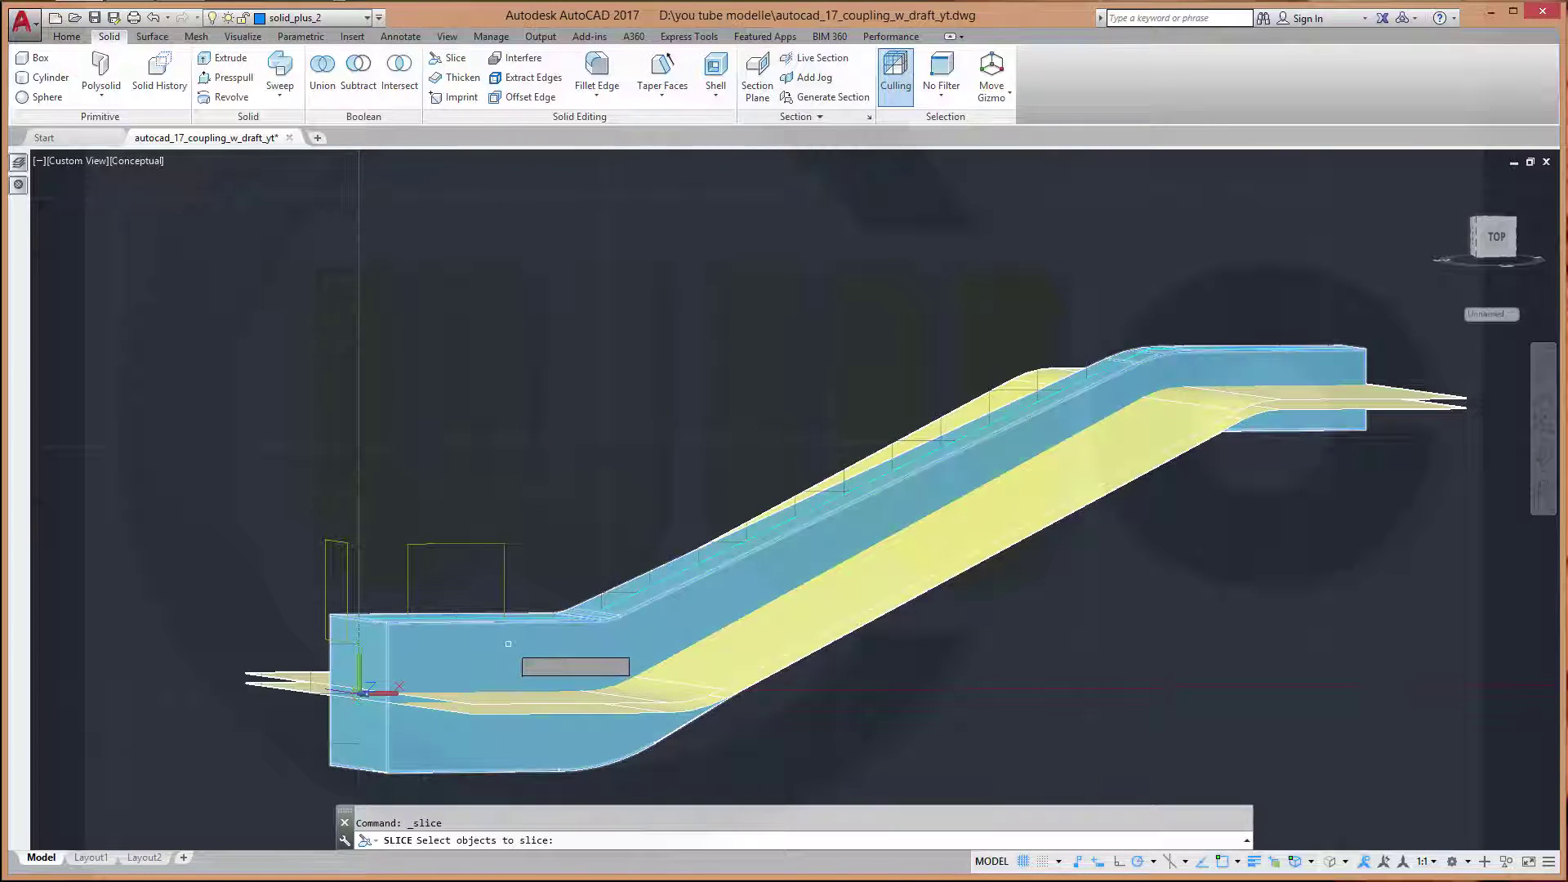
pyautogui.click(508, 643)
pyautogui.press('Return')
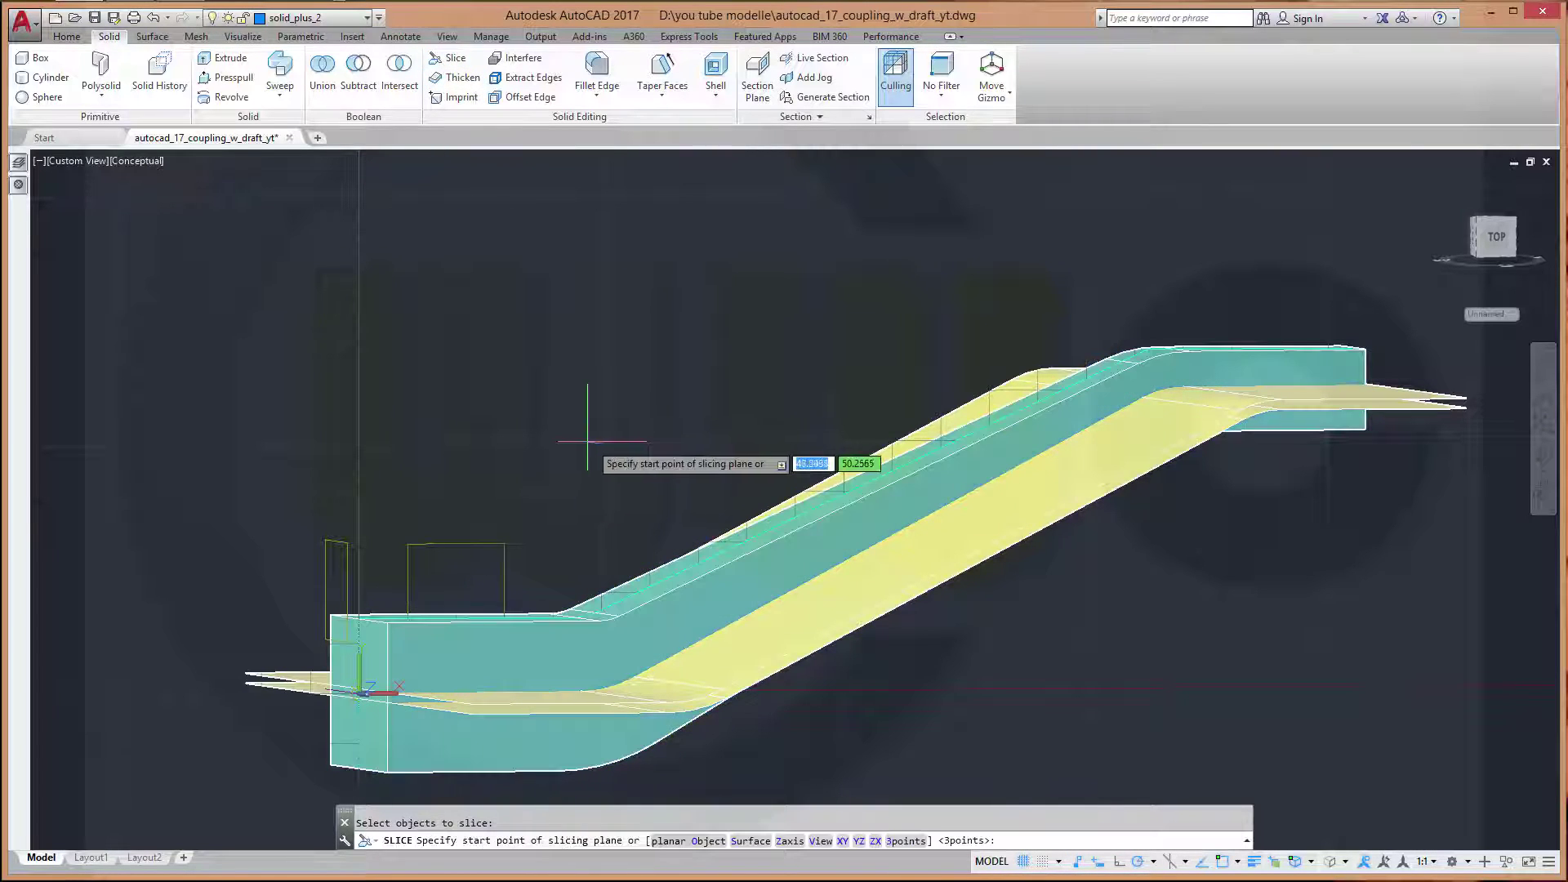
pyautogui.rightClick(609, 455)
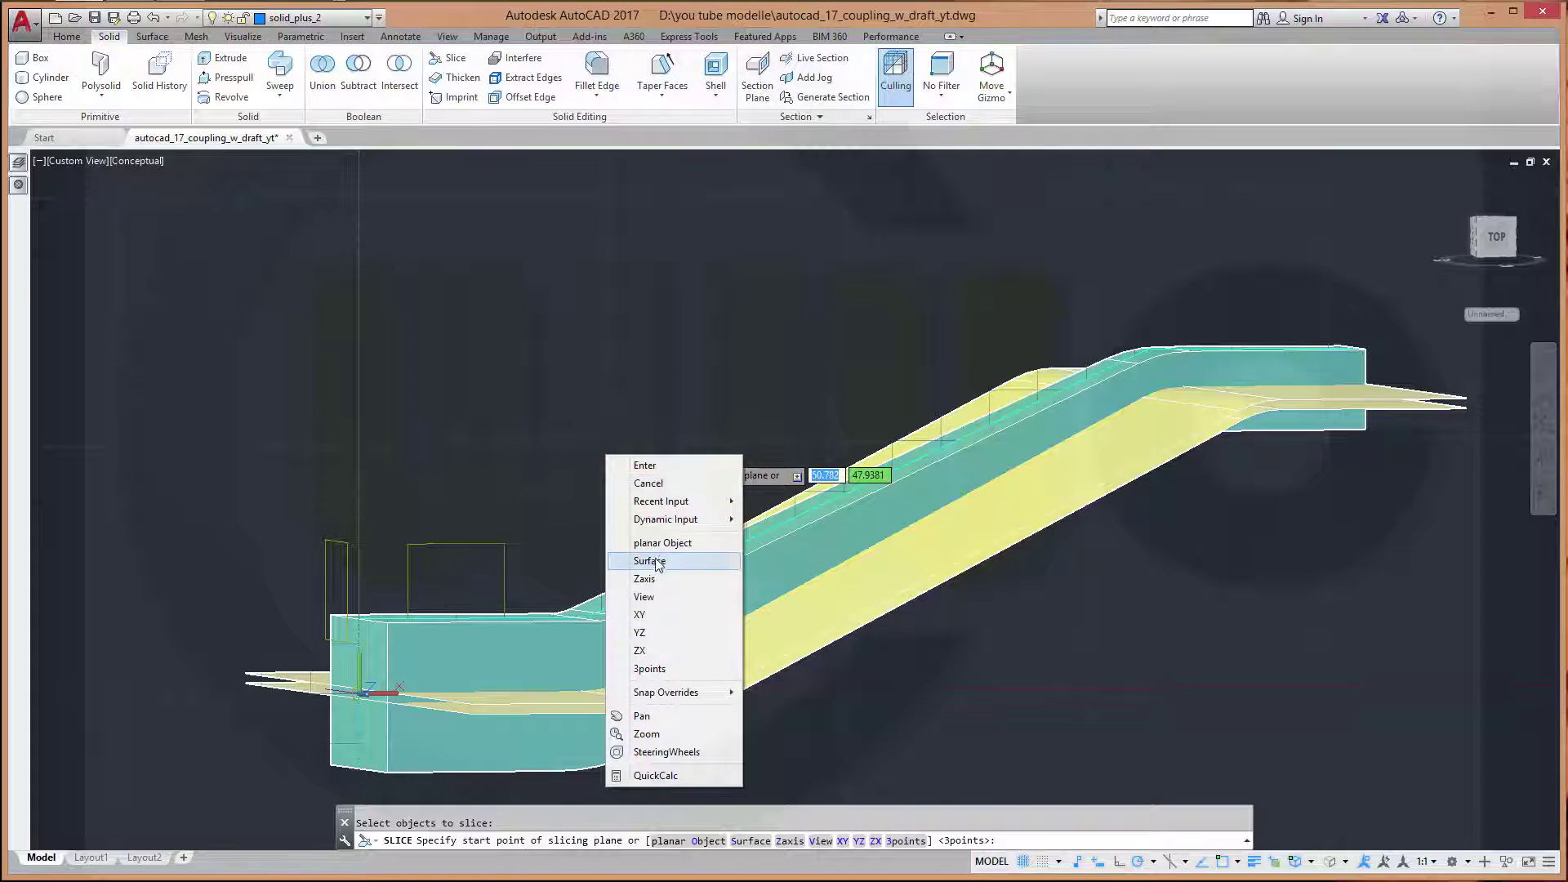
pyautogui.click(655, 561)
pyautogui.click(576, 704)
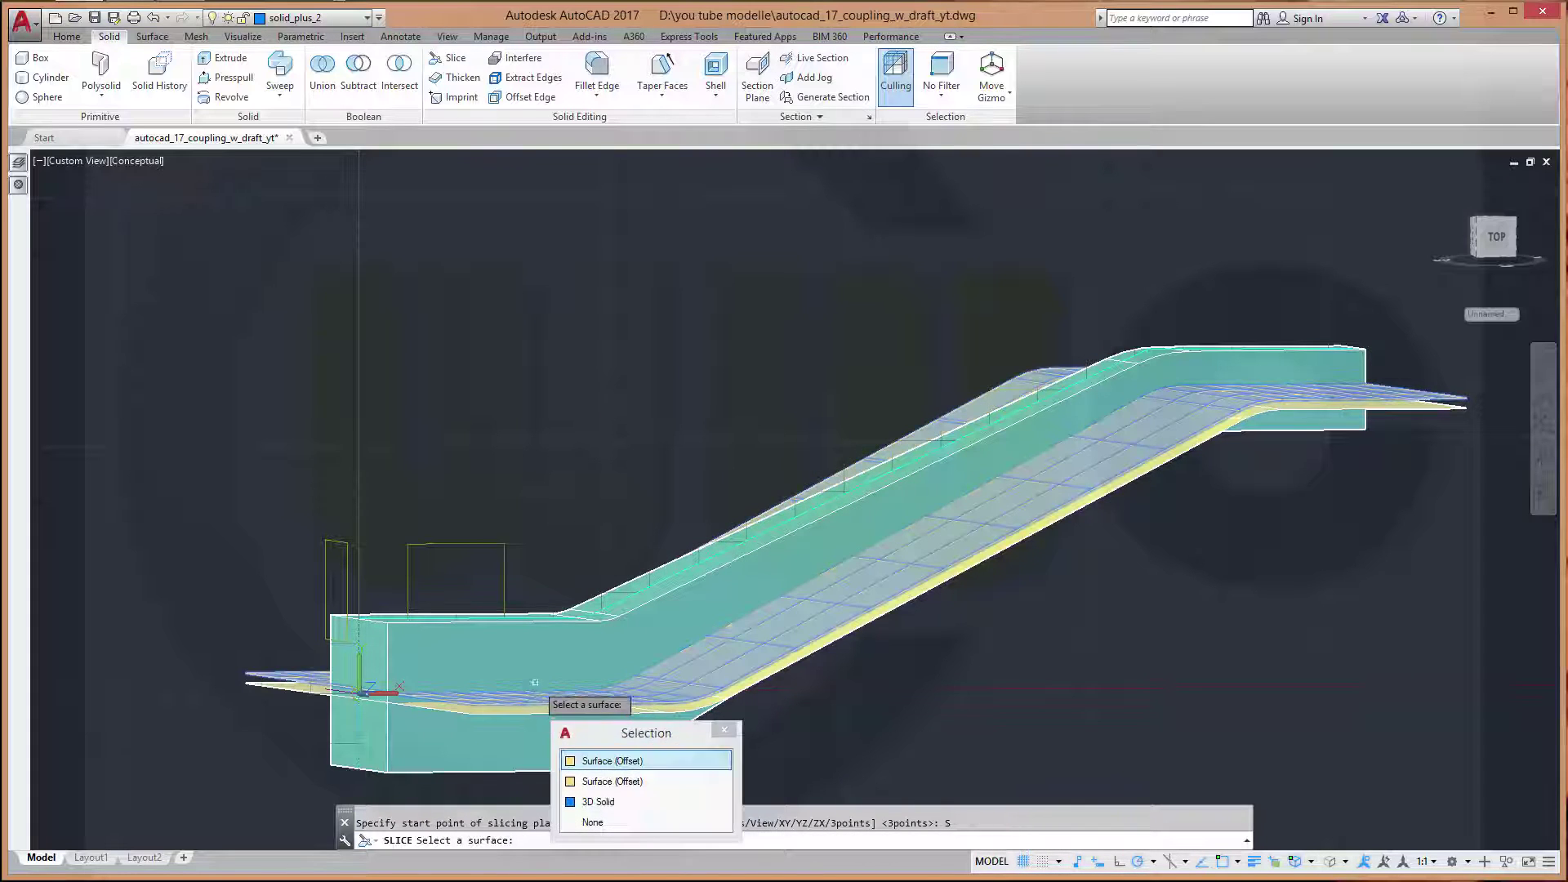
pyautogui.click(603, 760)
pyautogui.rightClick(580, 449)
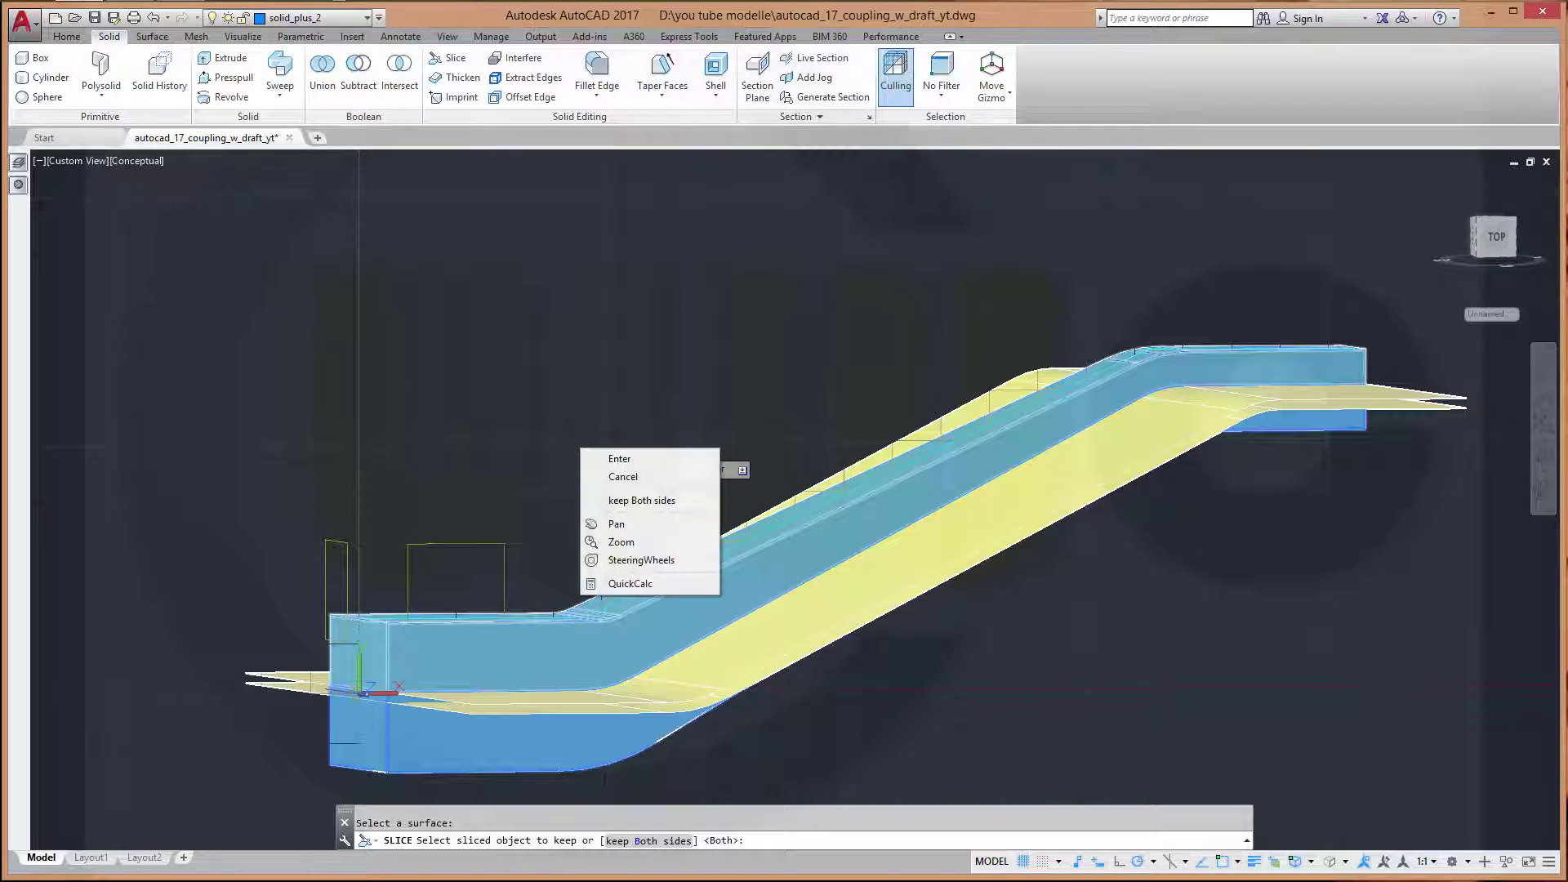
pyautogui.click(637, 500)
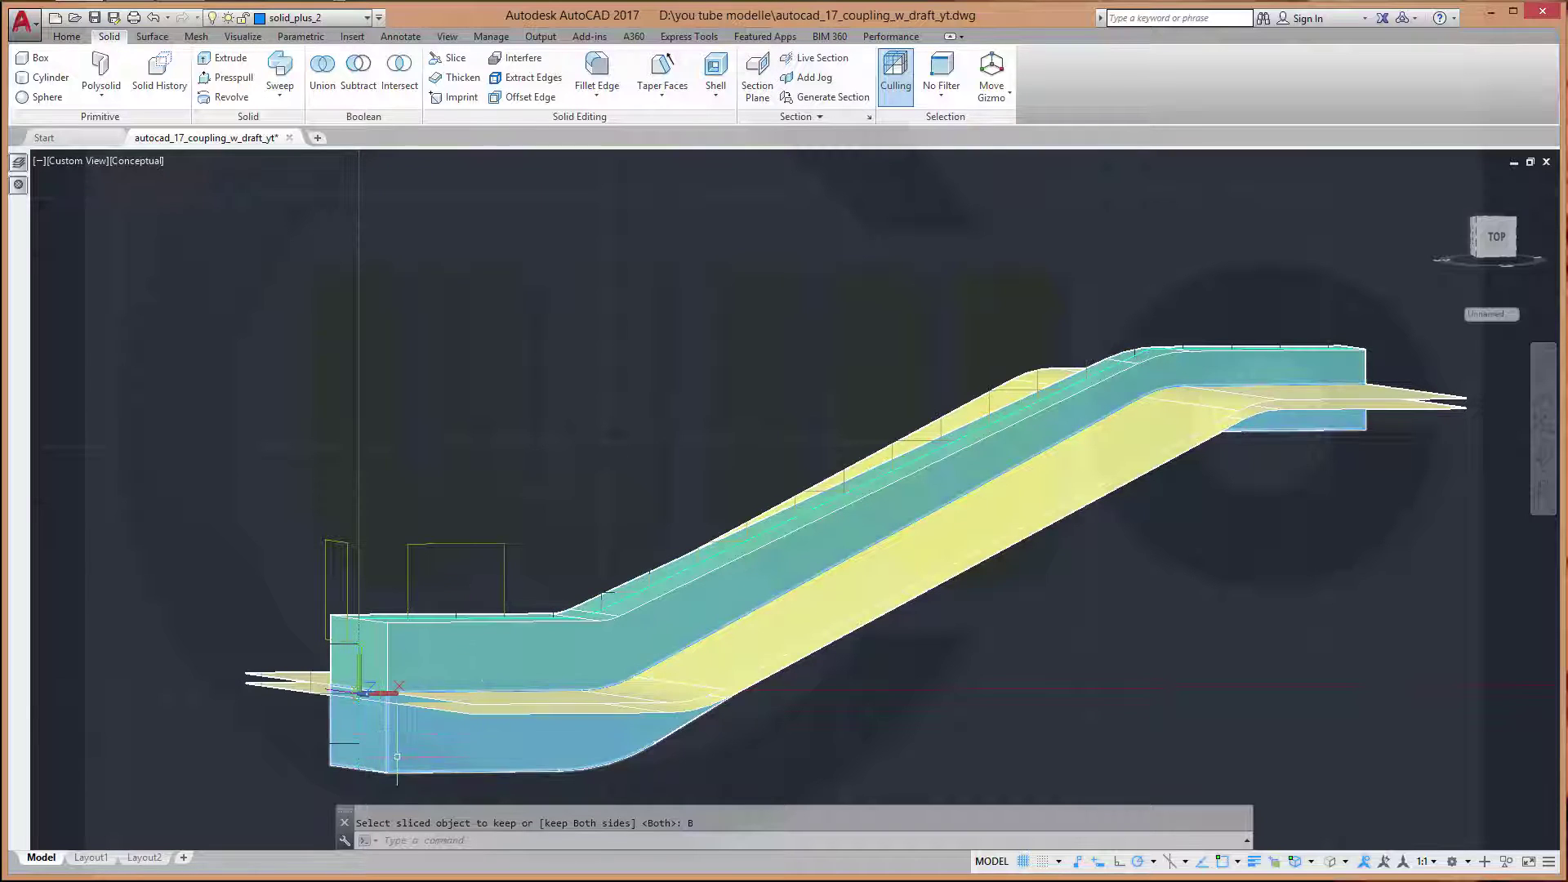
pyautogui.click(449, 58)
pyautogui.click(421, 747)
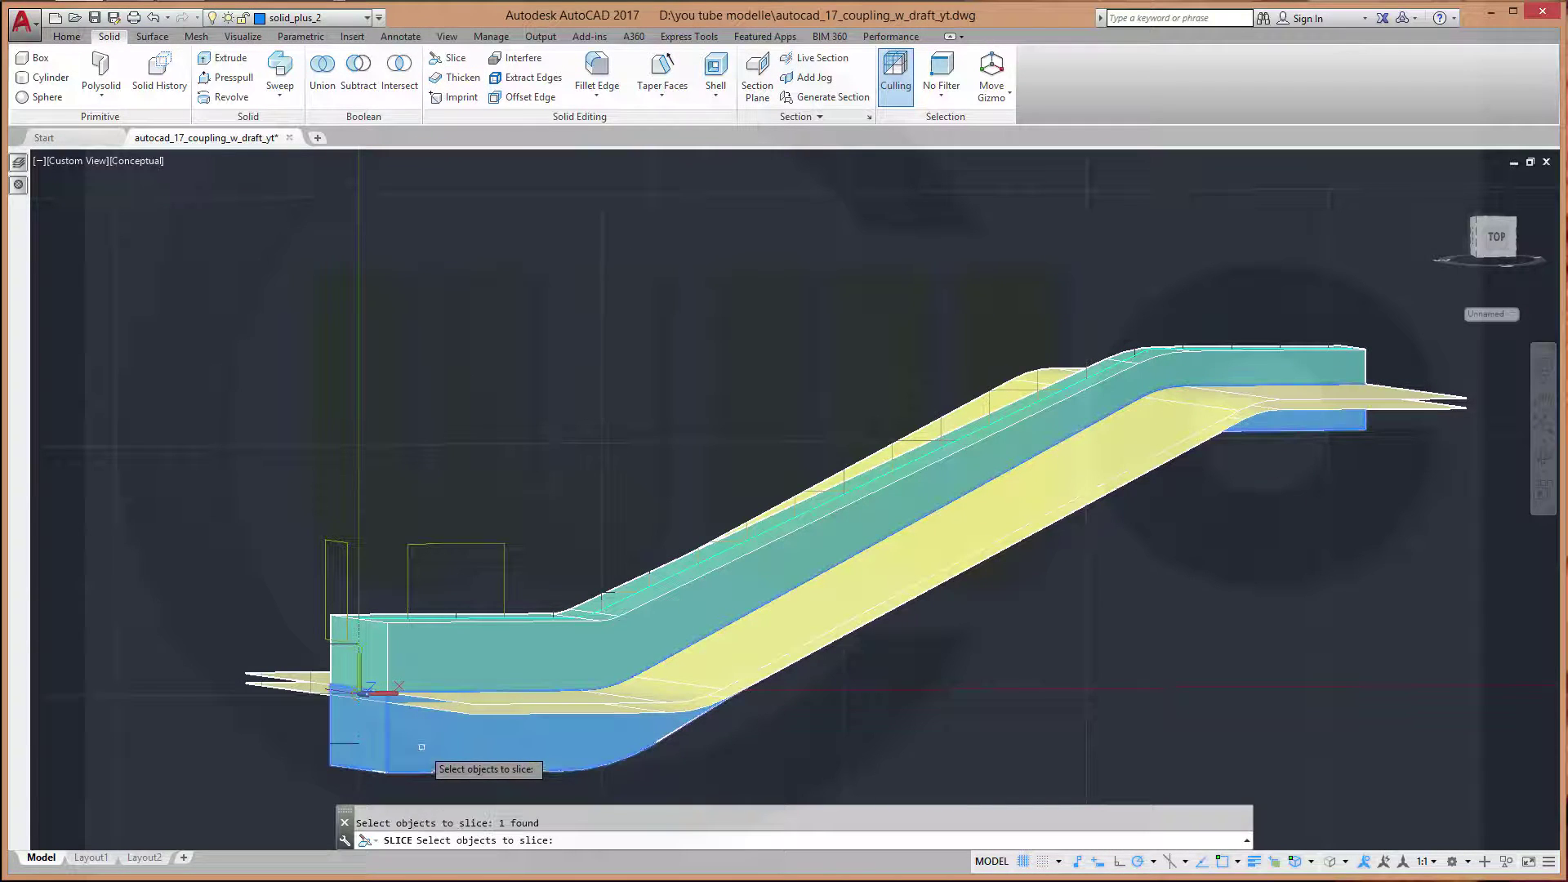
# Use the second offset surface as the slicing cutter for the lower half
pyautogui.rightClick(654, 417)
pyautogui.rightClick(663, 418)
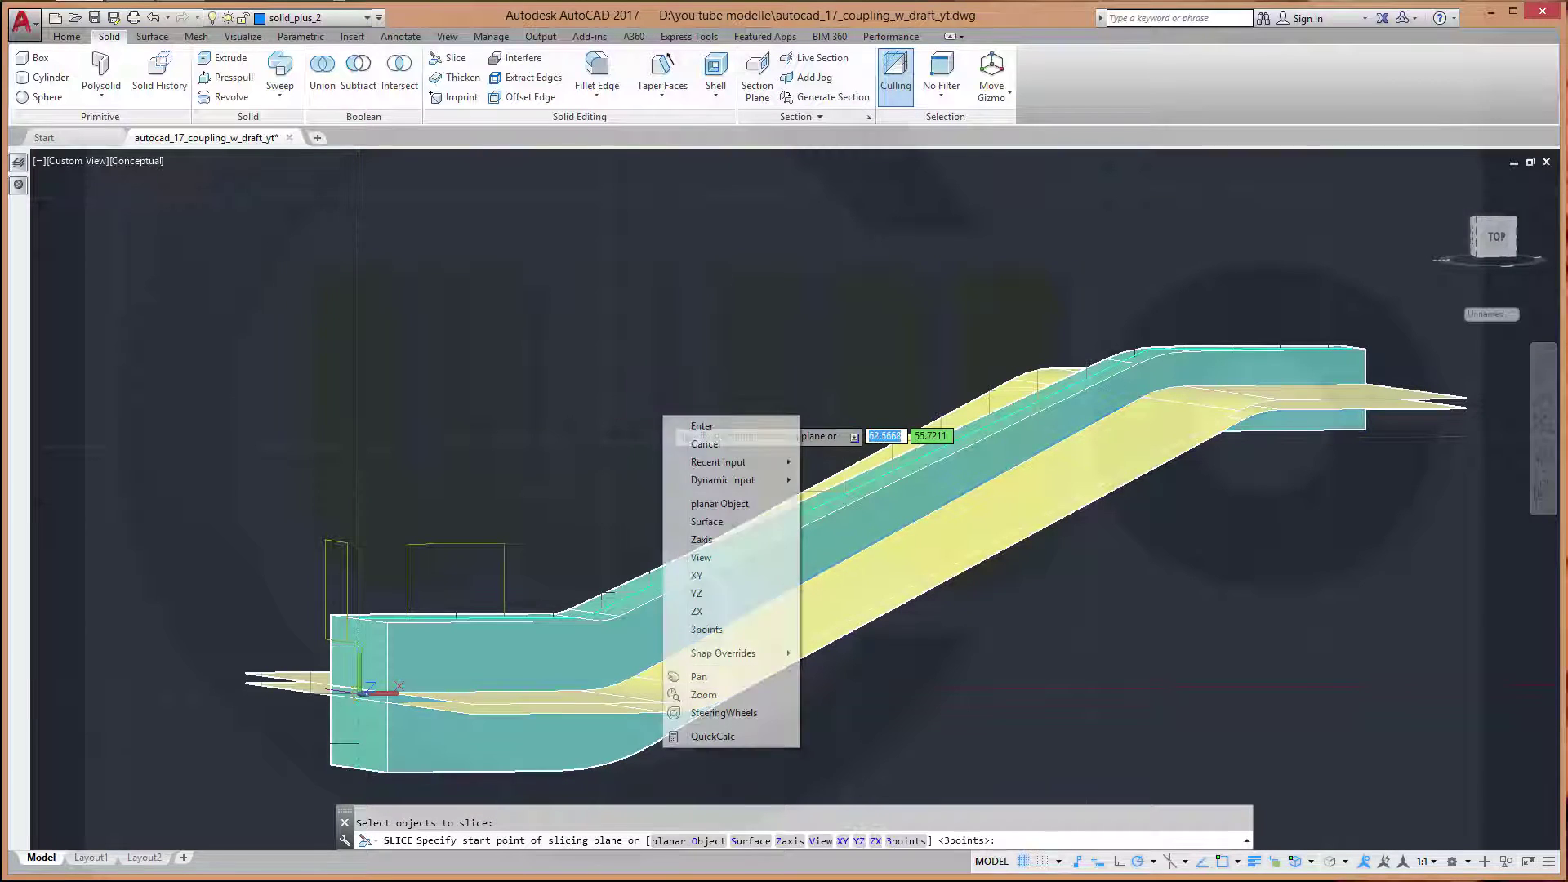
pyautogui.click(707, 522)
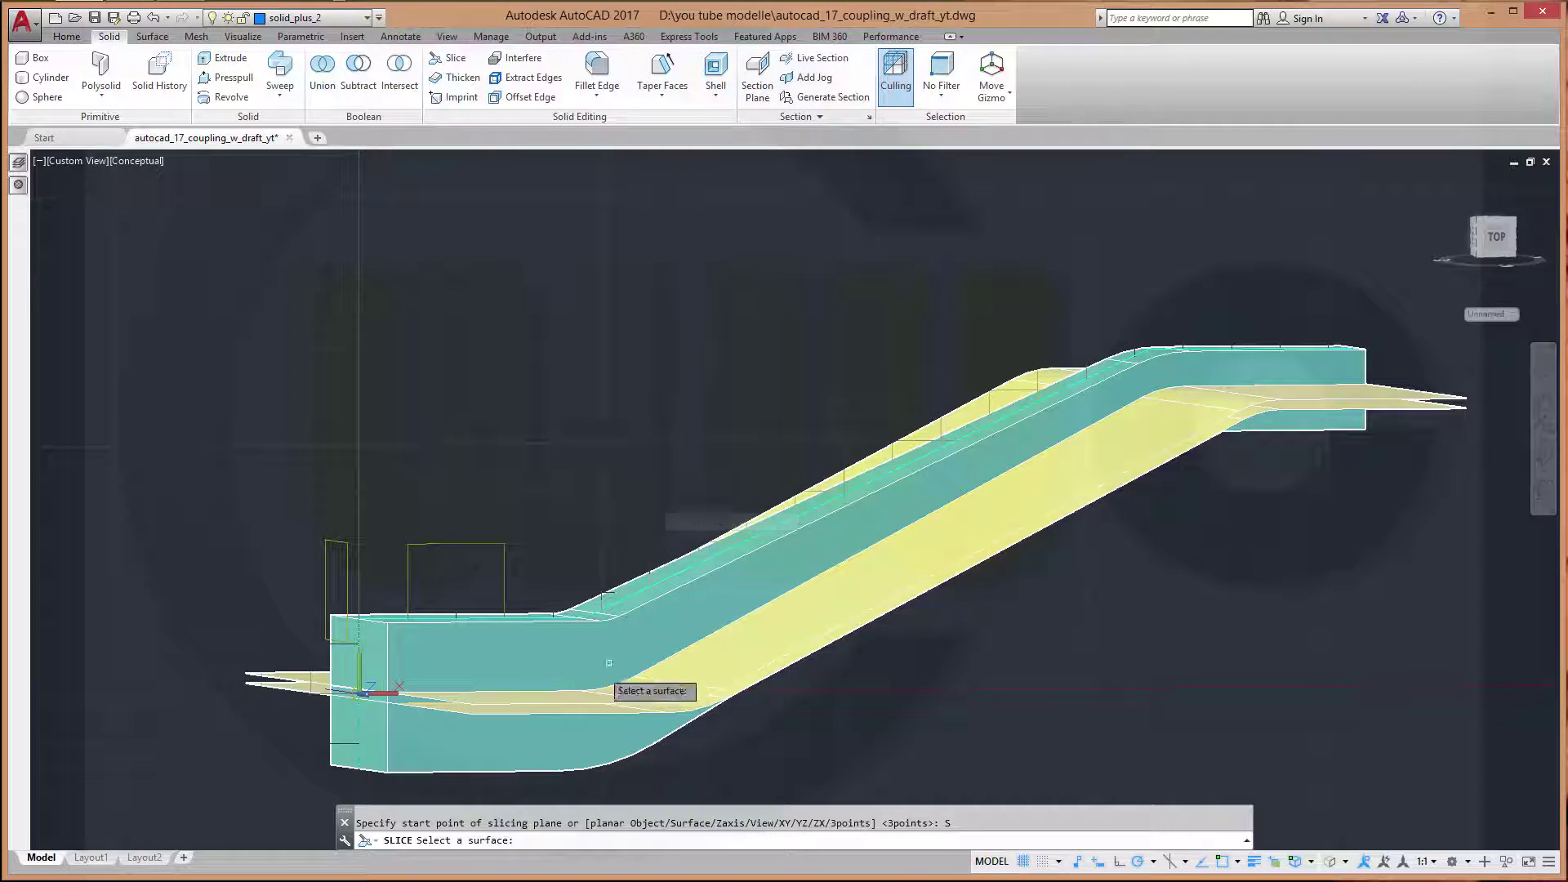
pyautogui.click(481, 714)
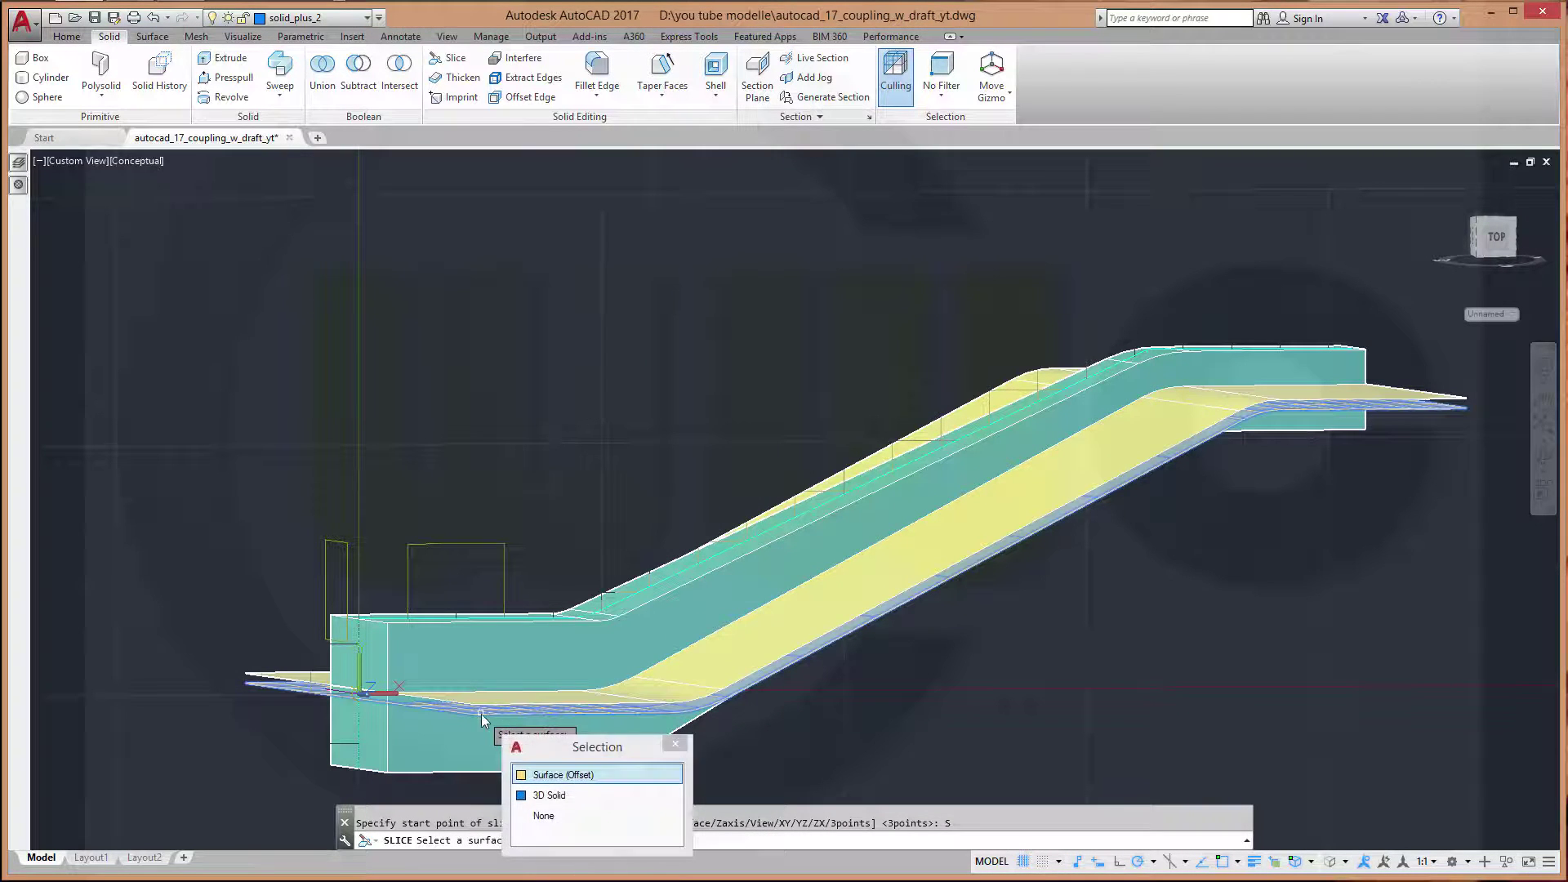
pyautogui.click(557, 773)
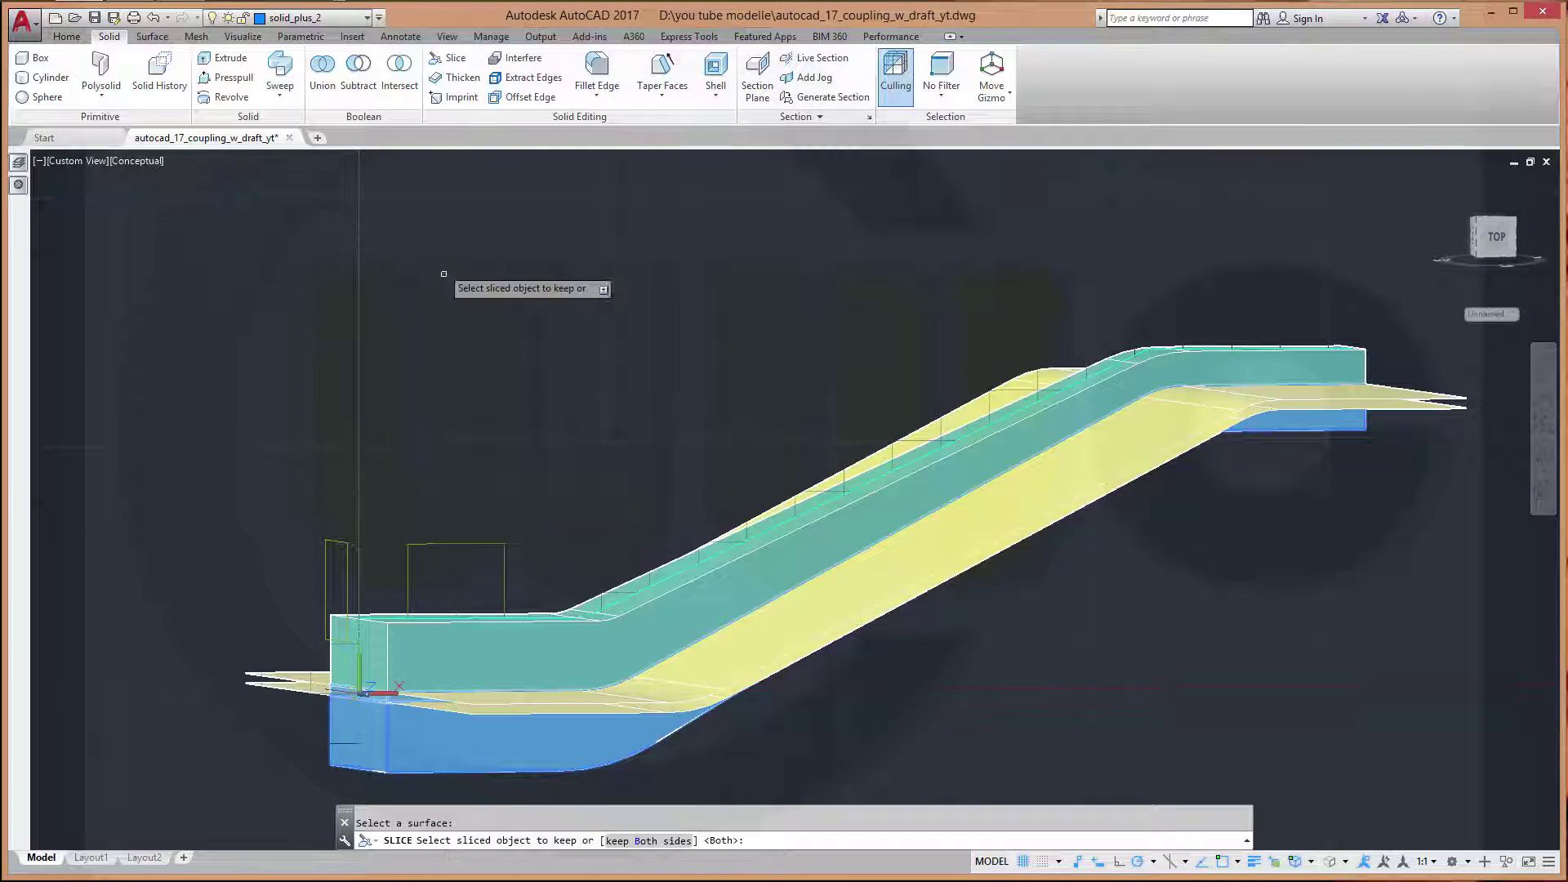
pyautogui.click(366, 19)
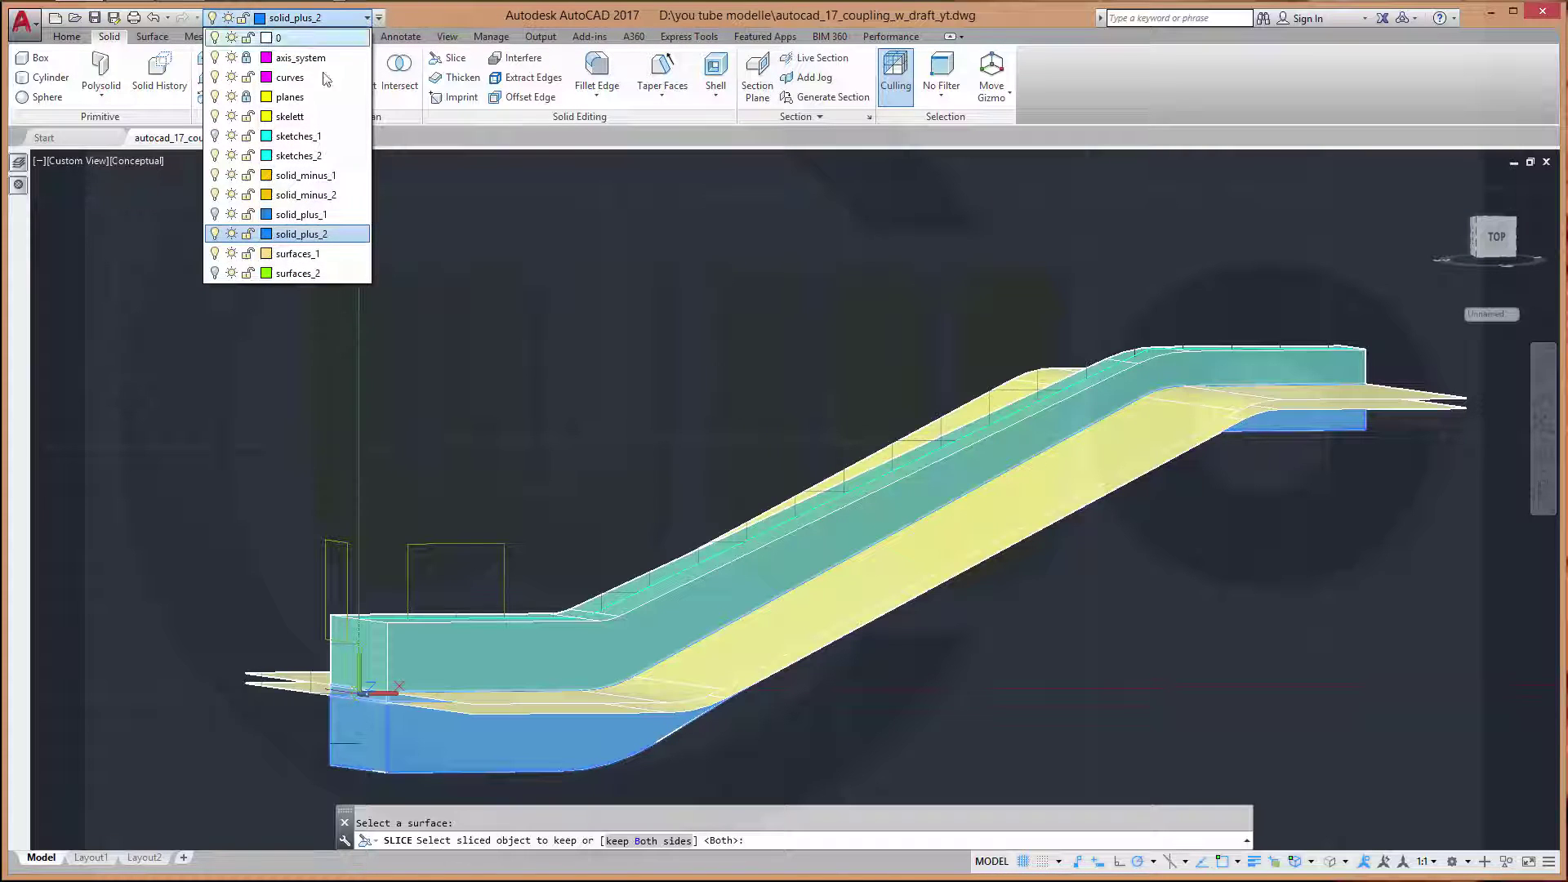
# Turn off the surfaces_1 and surfaces_2 layers, leaving only the sliced solid shown
pyautogui.click(216, 255)
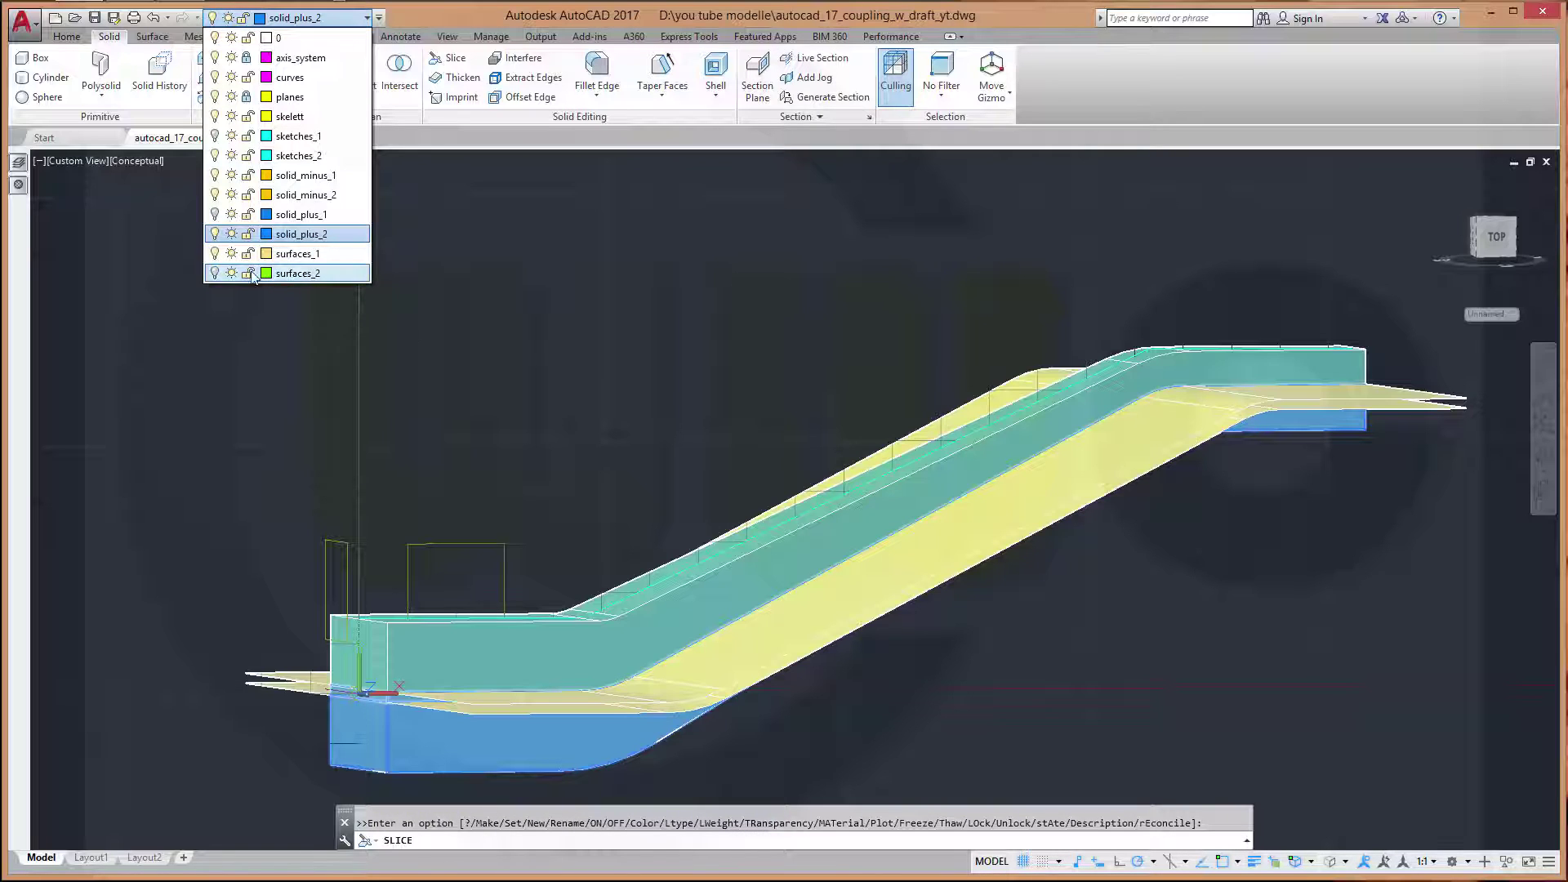
pyautogui.click(217, 257)
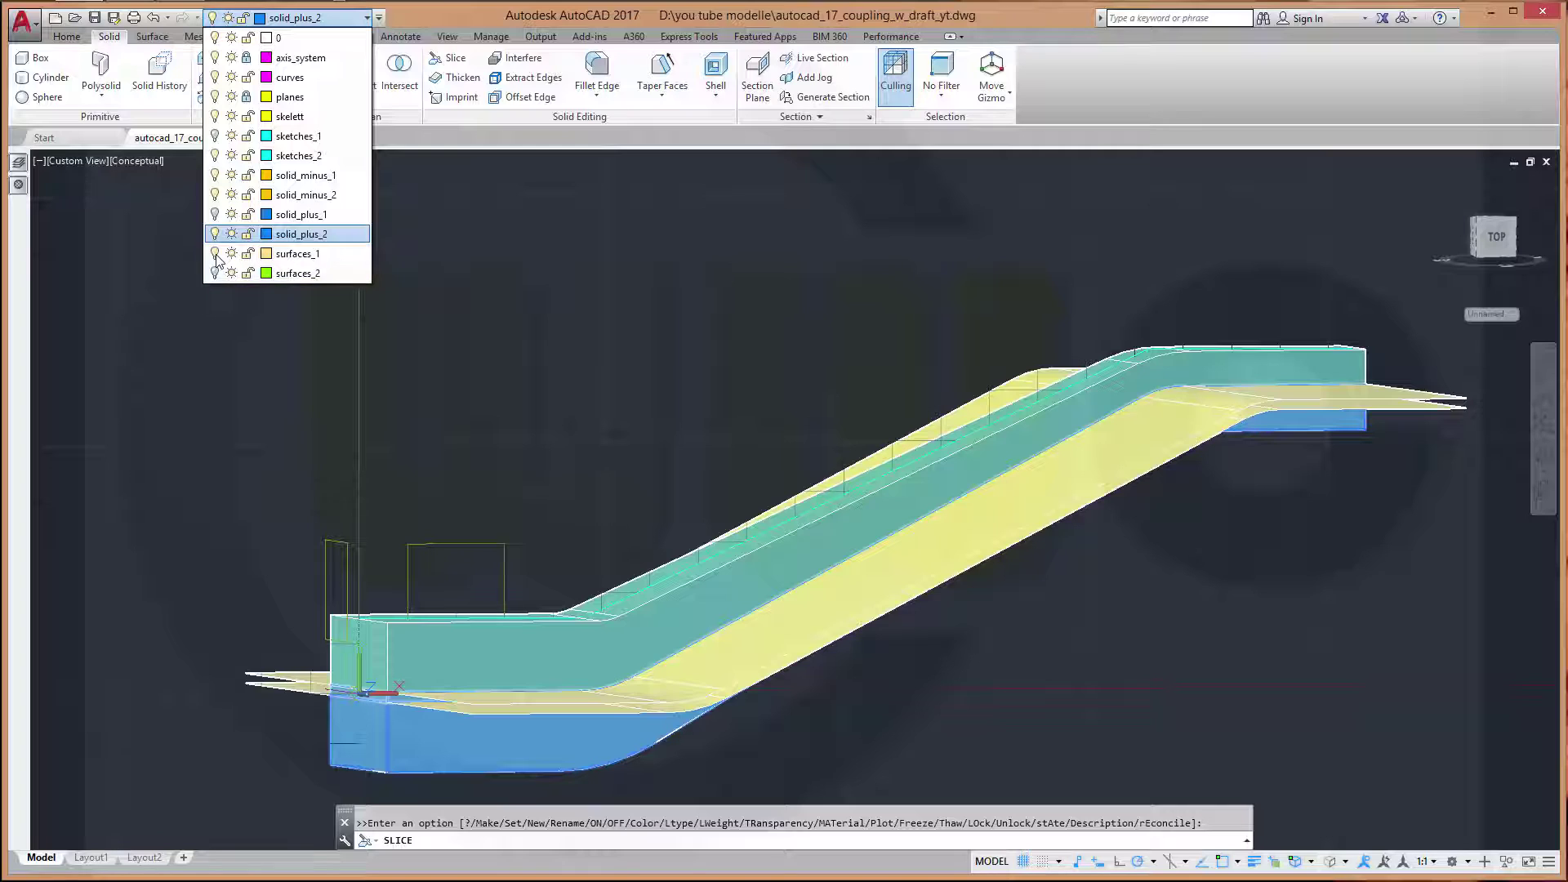
pyautogui.click(215, 272)
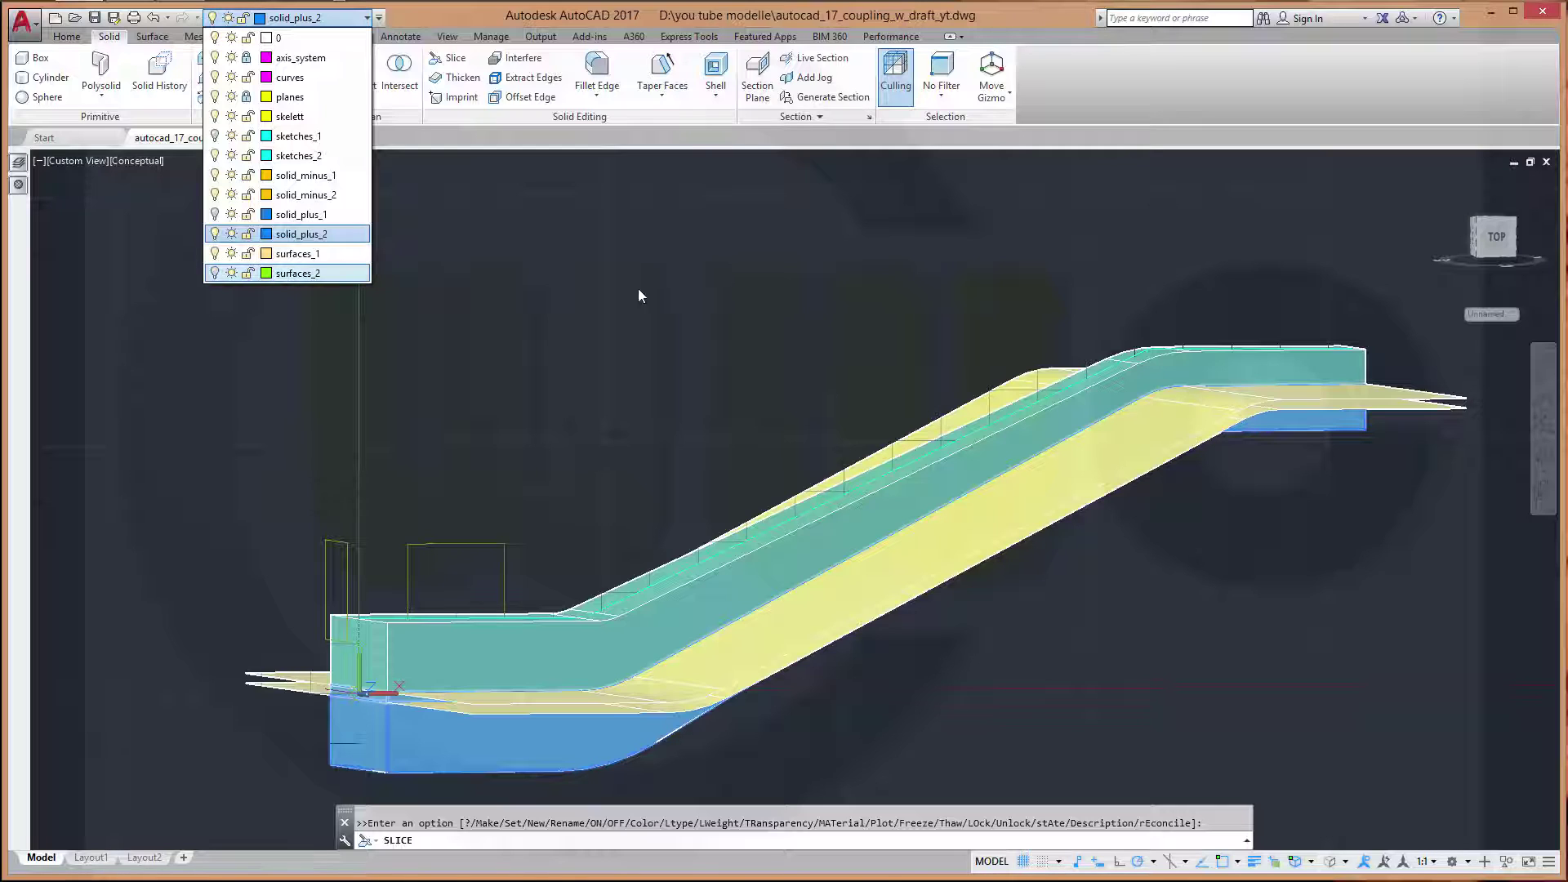
pyautogui.click(567, 341)
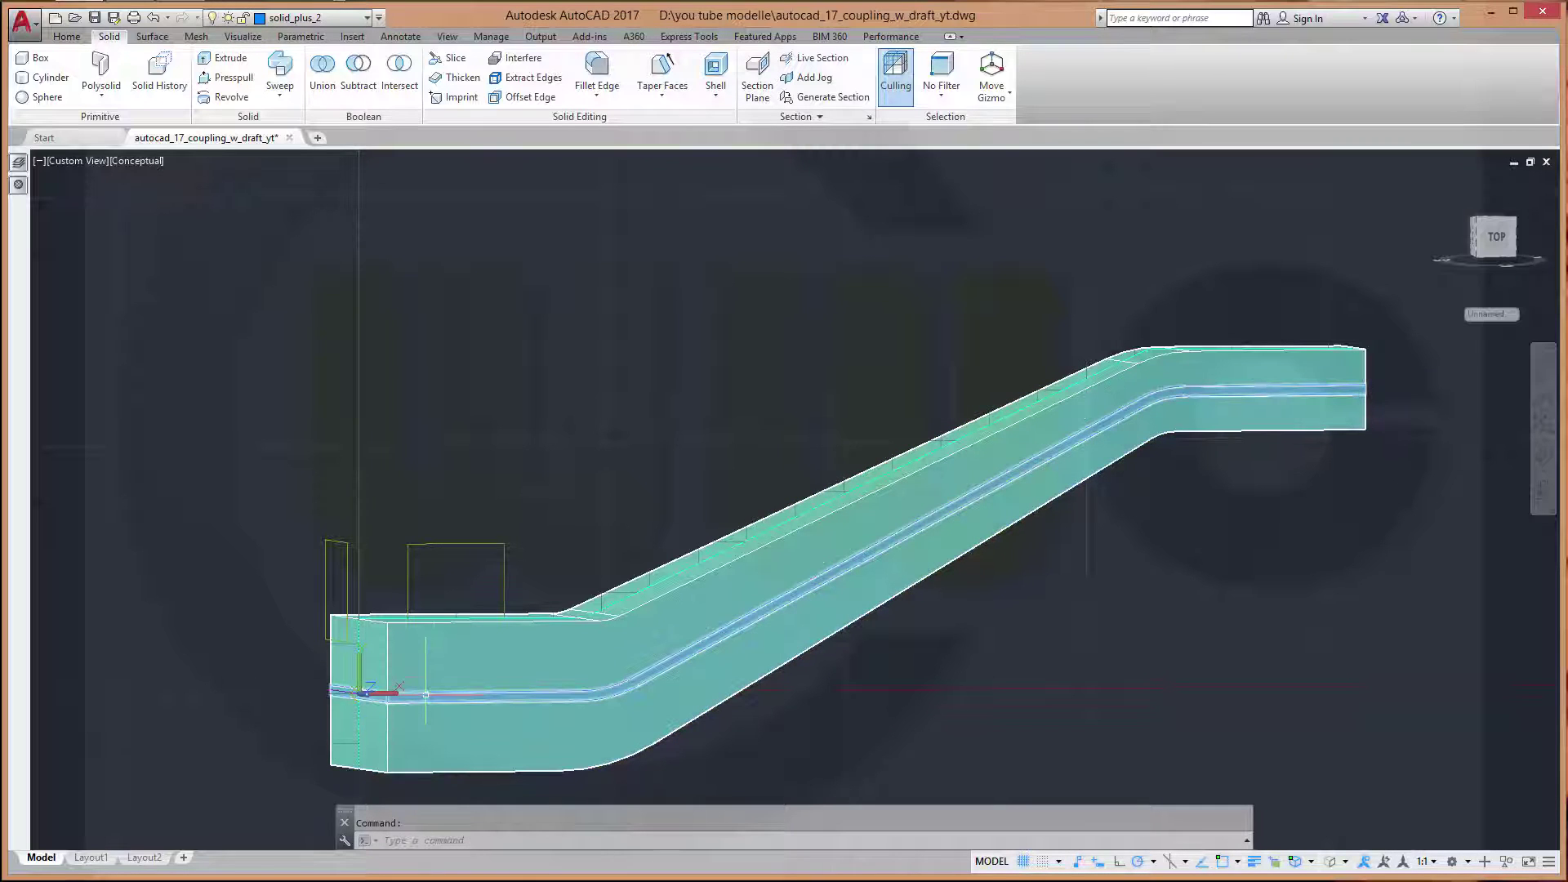
pyautogui.click(367, 18)
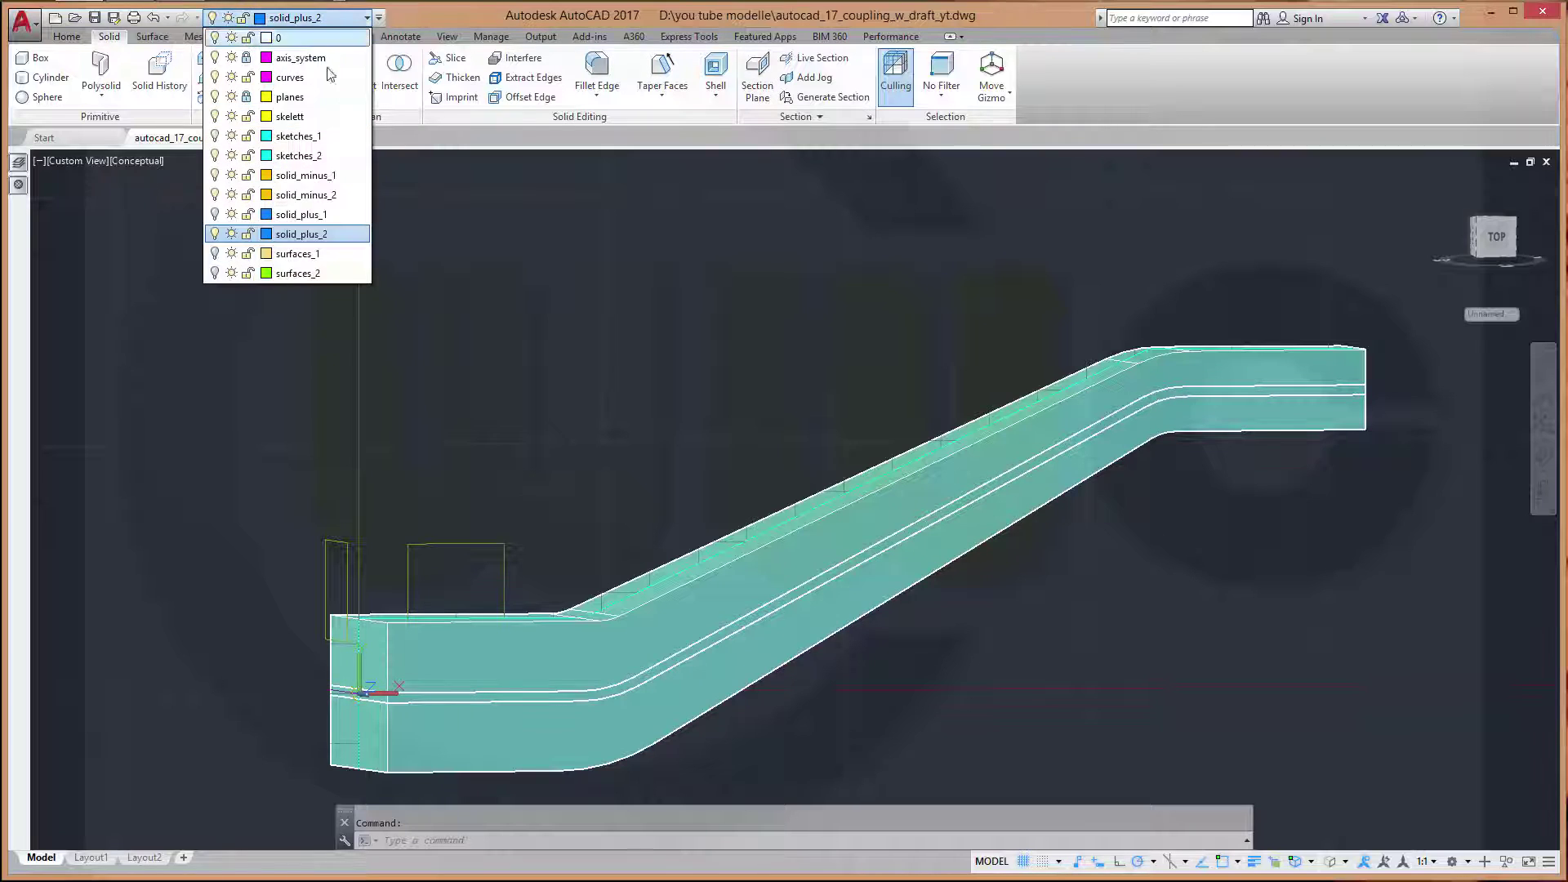
pyautogui.click(216, 275)
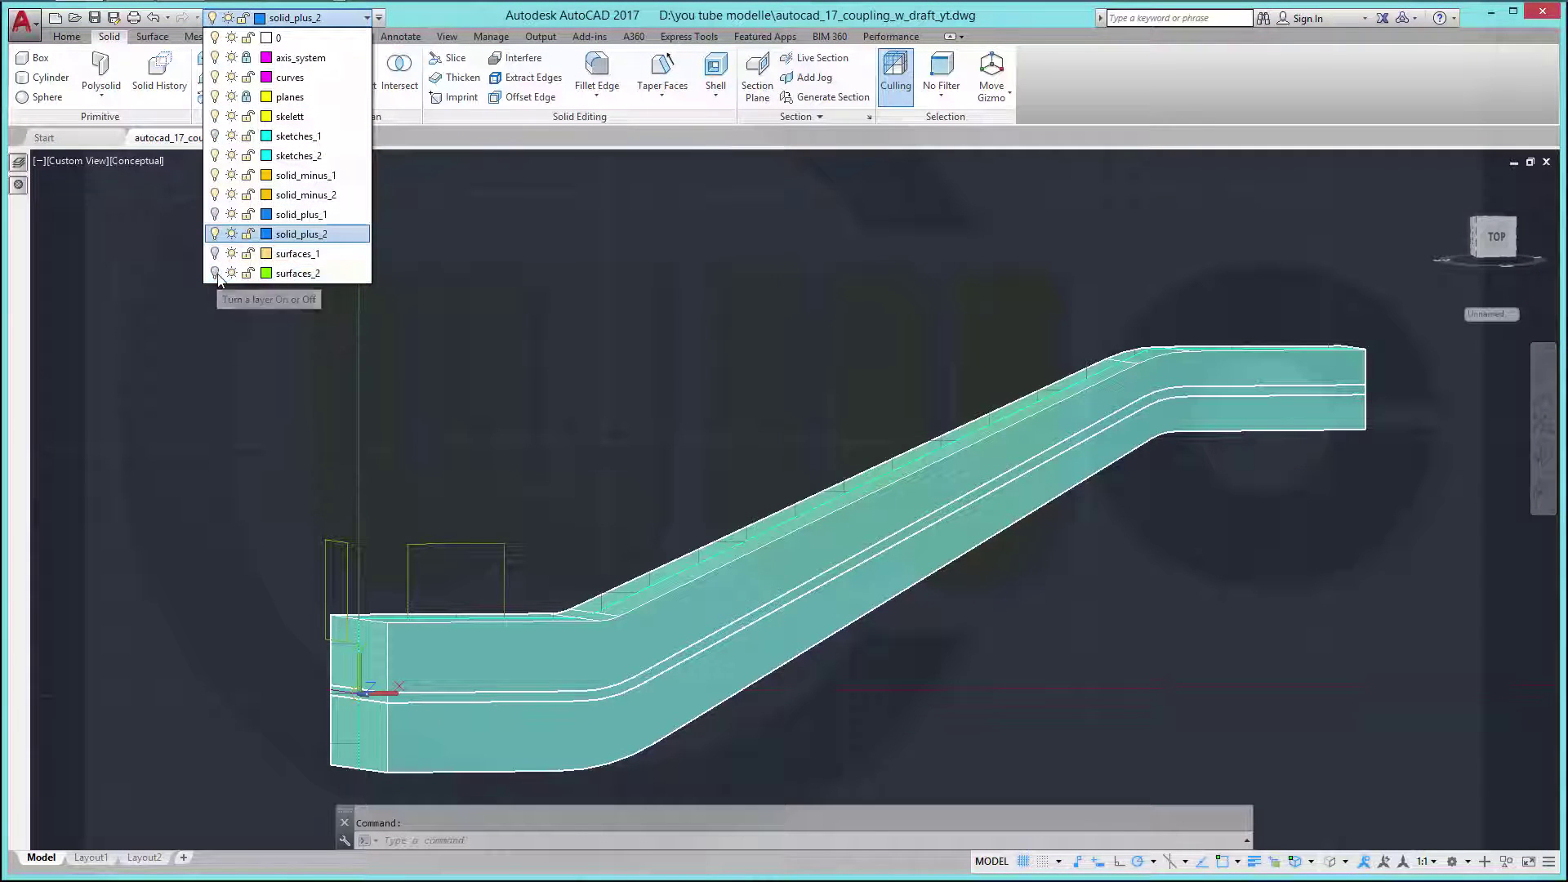
pyautogui.click(216, 274)
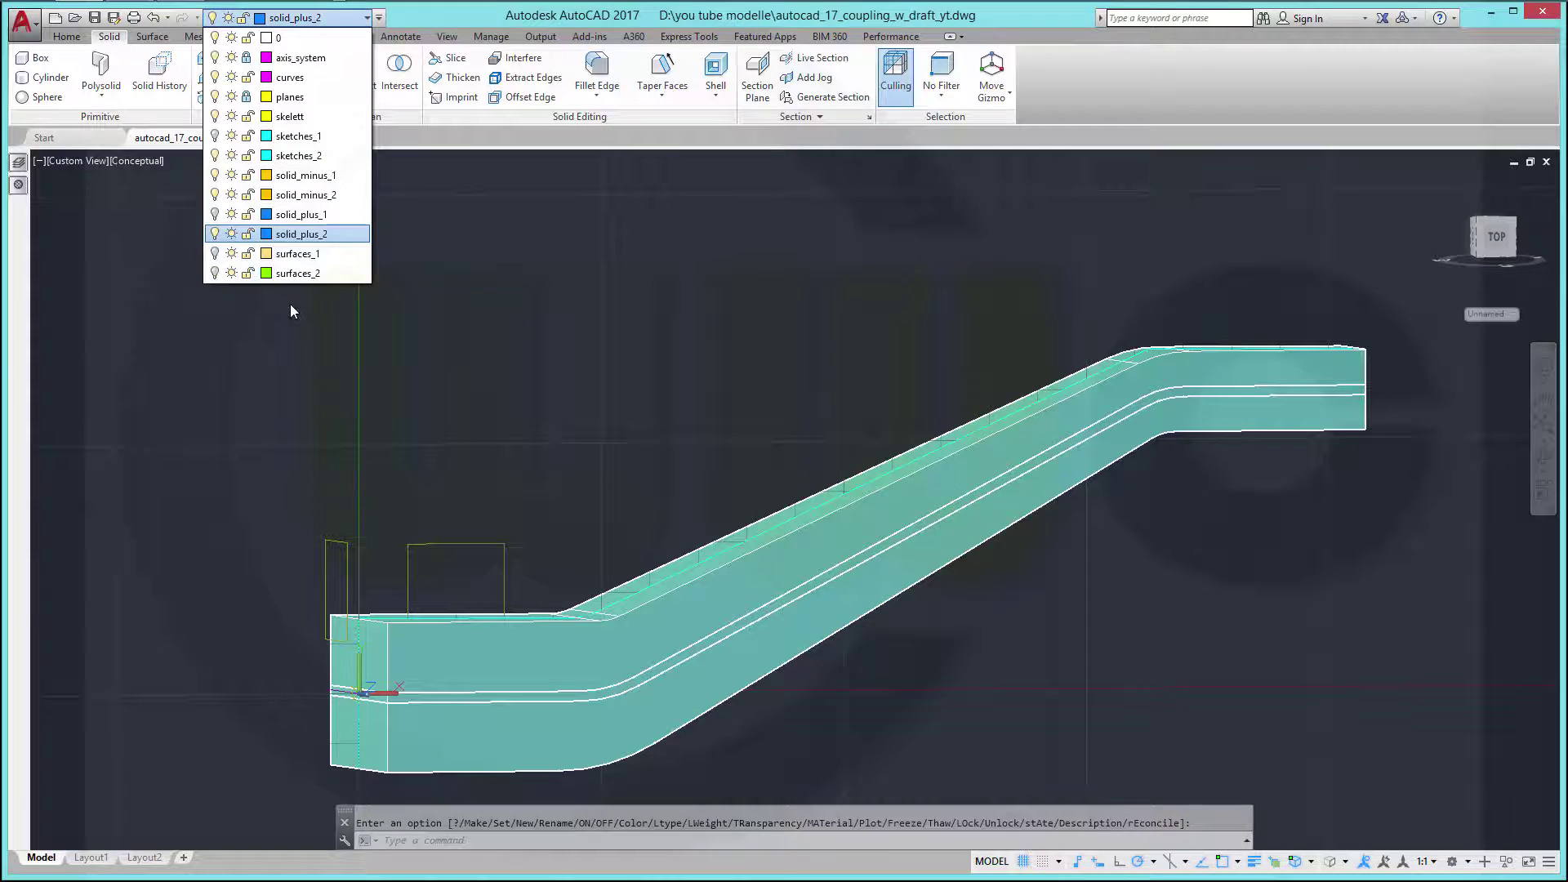
pyautogui.click(412, 360)
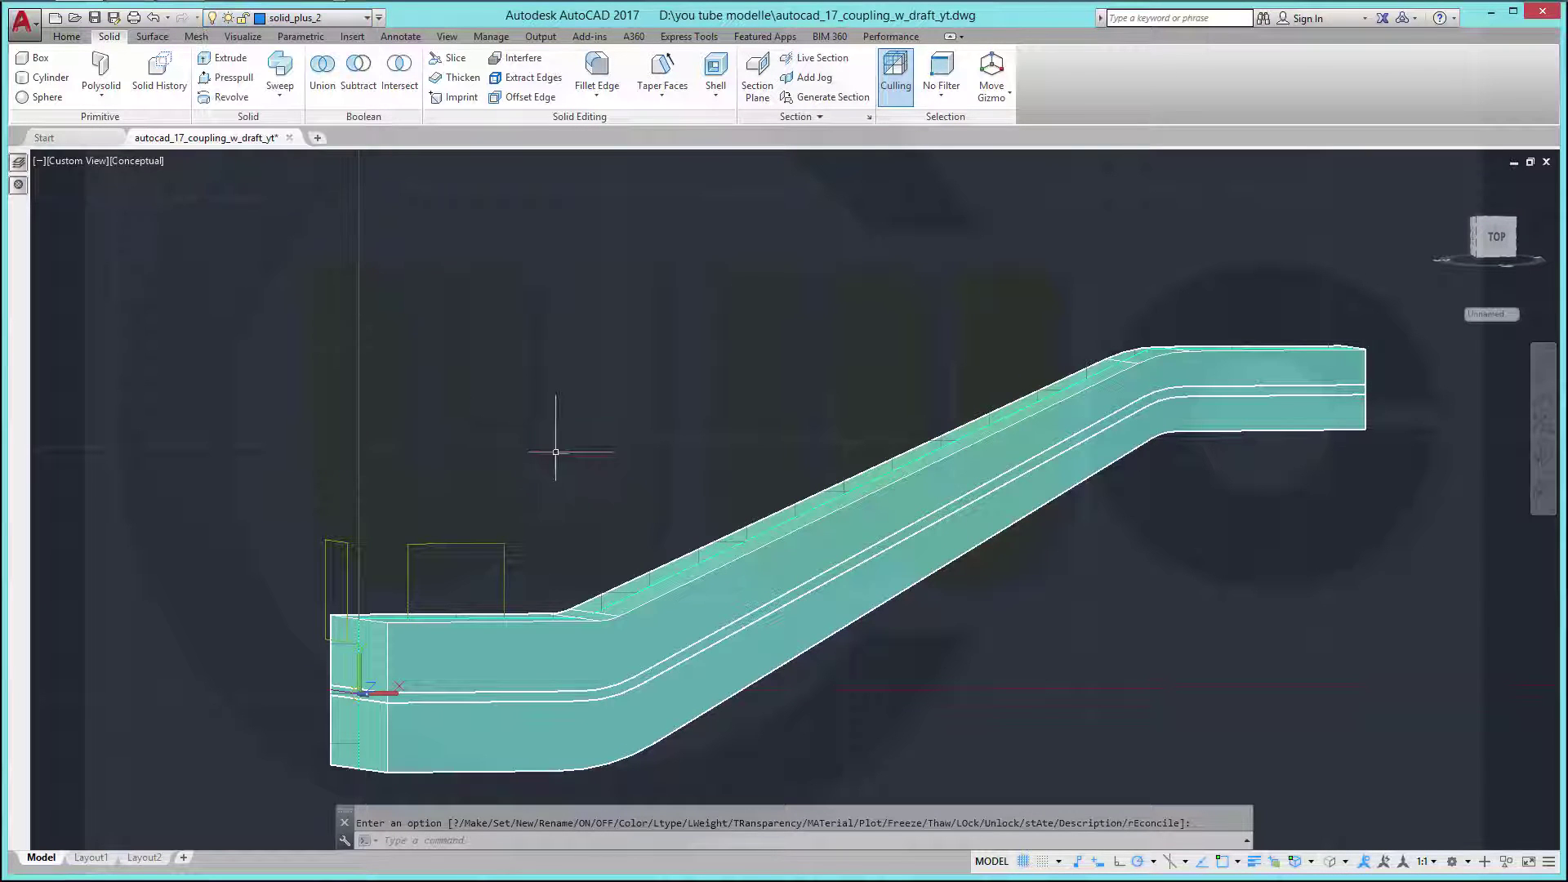
# Pan and orbit around the sliced arm to view its left side and front end
pyautogui.moveTo(556, 452); pyautogui.dragTo(638, 408, button='middle')
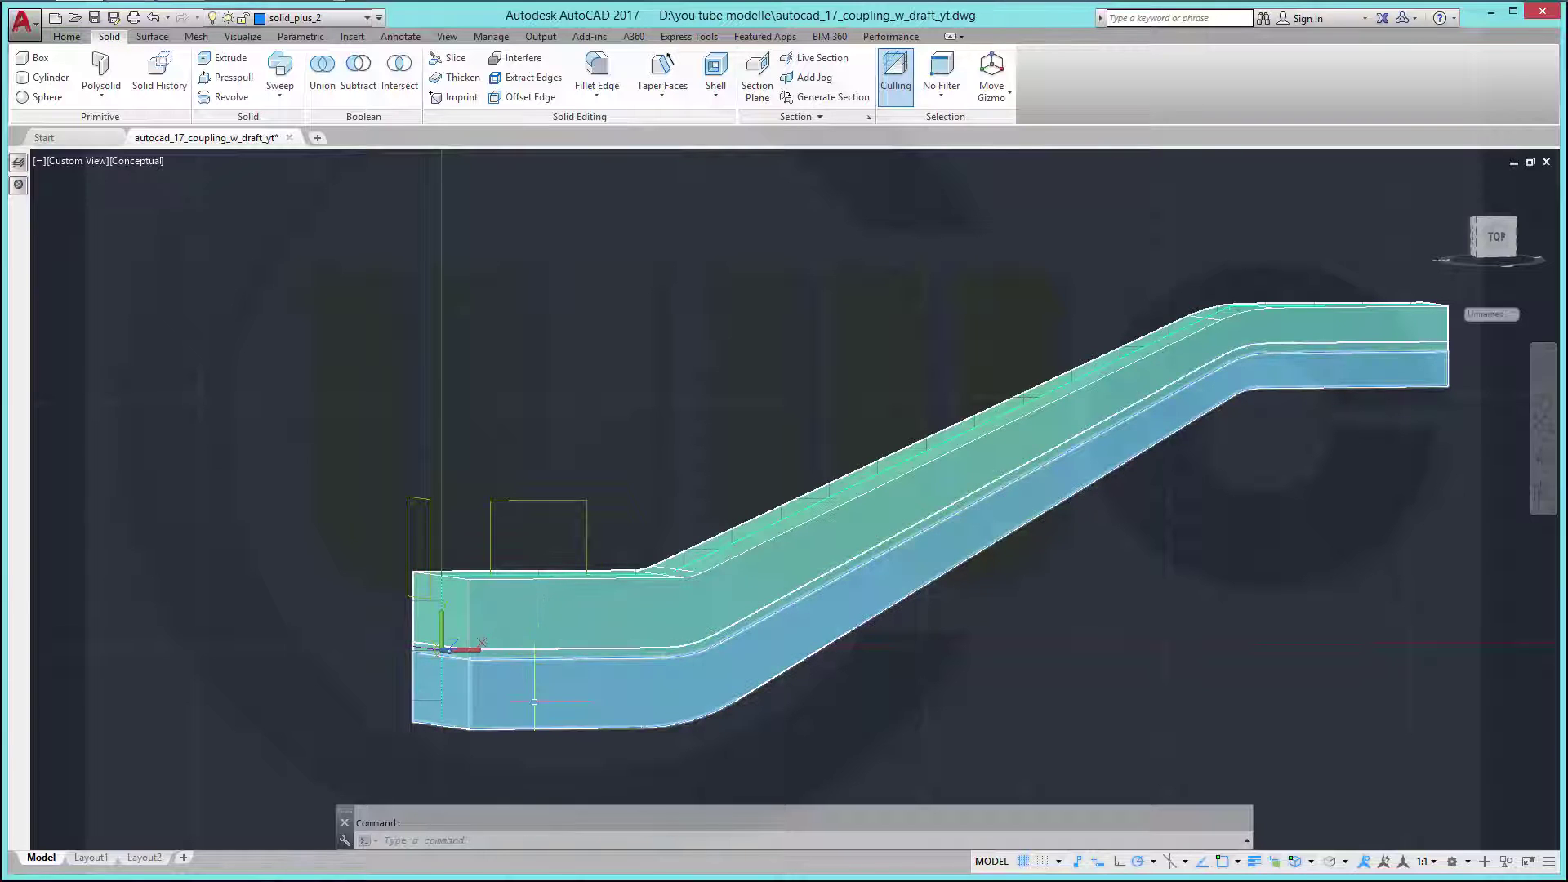
pyautogui.moveTo(642, 445)
pyautogui.keyDown('shift'); pyautogui.mouseDown(button='middle')
pyautogui.moveTo(697, 497)
pyautogui.moveTo(733, 466)
pyautogui.mouseUp(button='middle'); pyautogui.keyUp('shift')
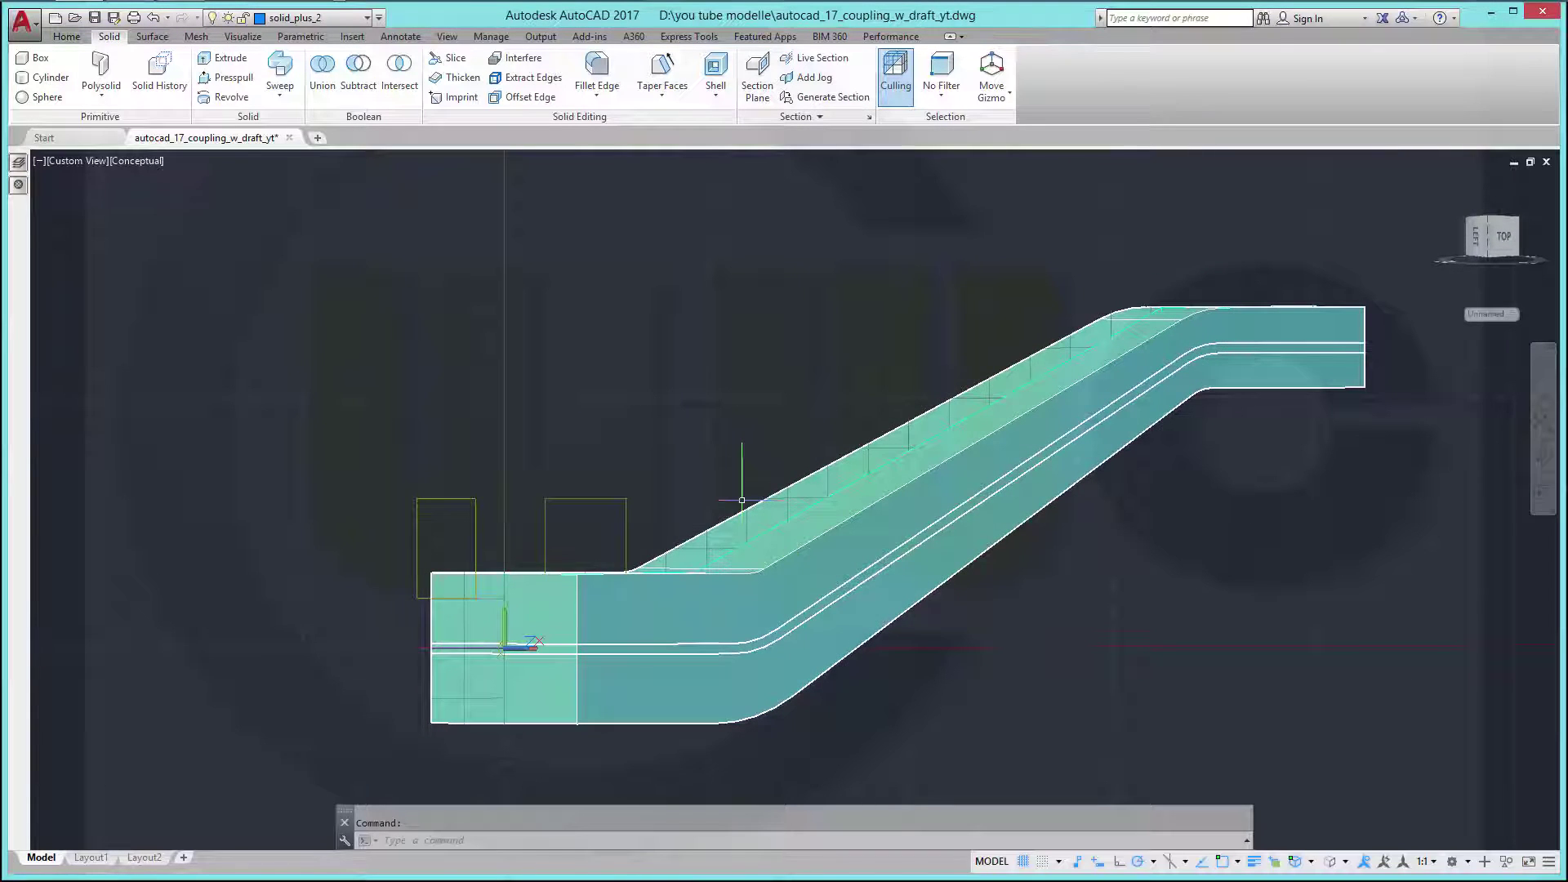
pyautogui.scroll(1, 733, 465)
pyautogui.scroll(-1, 723, 482)
pyautogui.scroll(-3, 721, 494)
pyautogui.scroll(1, 720, 494)
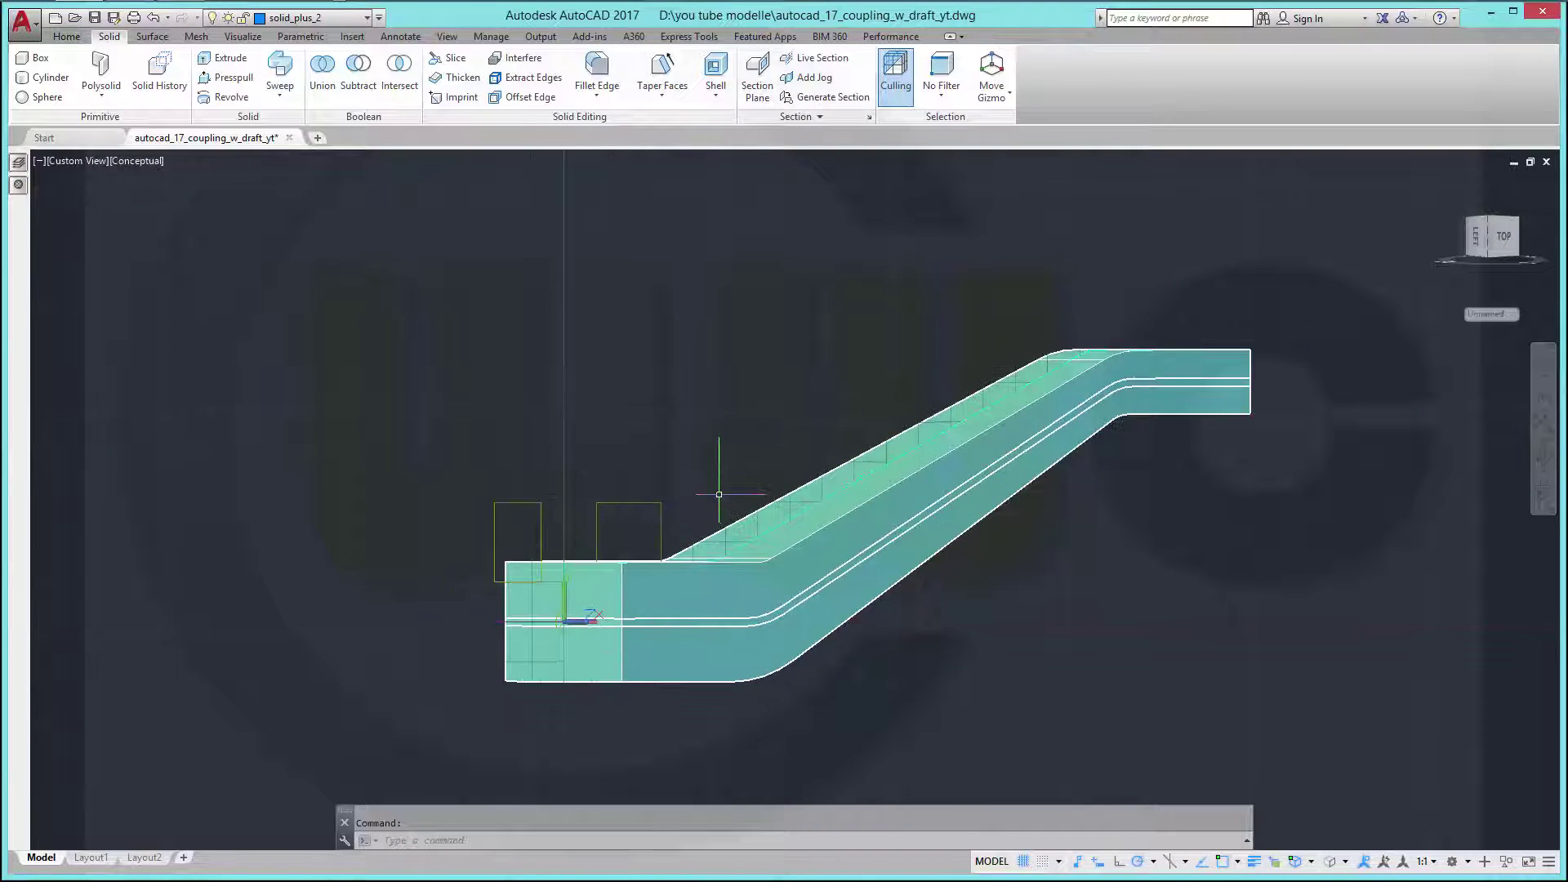
pyautogui.moveTo(717, 448)
pyautogui.keyDown('shift'); pyautogui.mouseDown(button='middle')
pyautogui.moveTo(717, 350)
pyautogui.moveTo(736, 406)
pyautogui.moveTo(734, 391)
pyautogui.mouseUp(button='middle'); pyautogui.keyUp('shift')
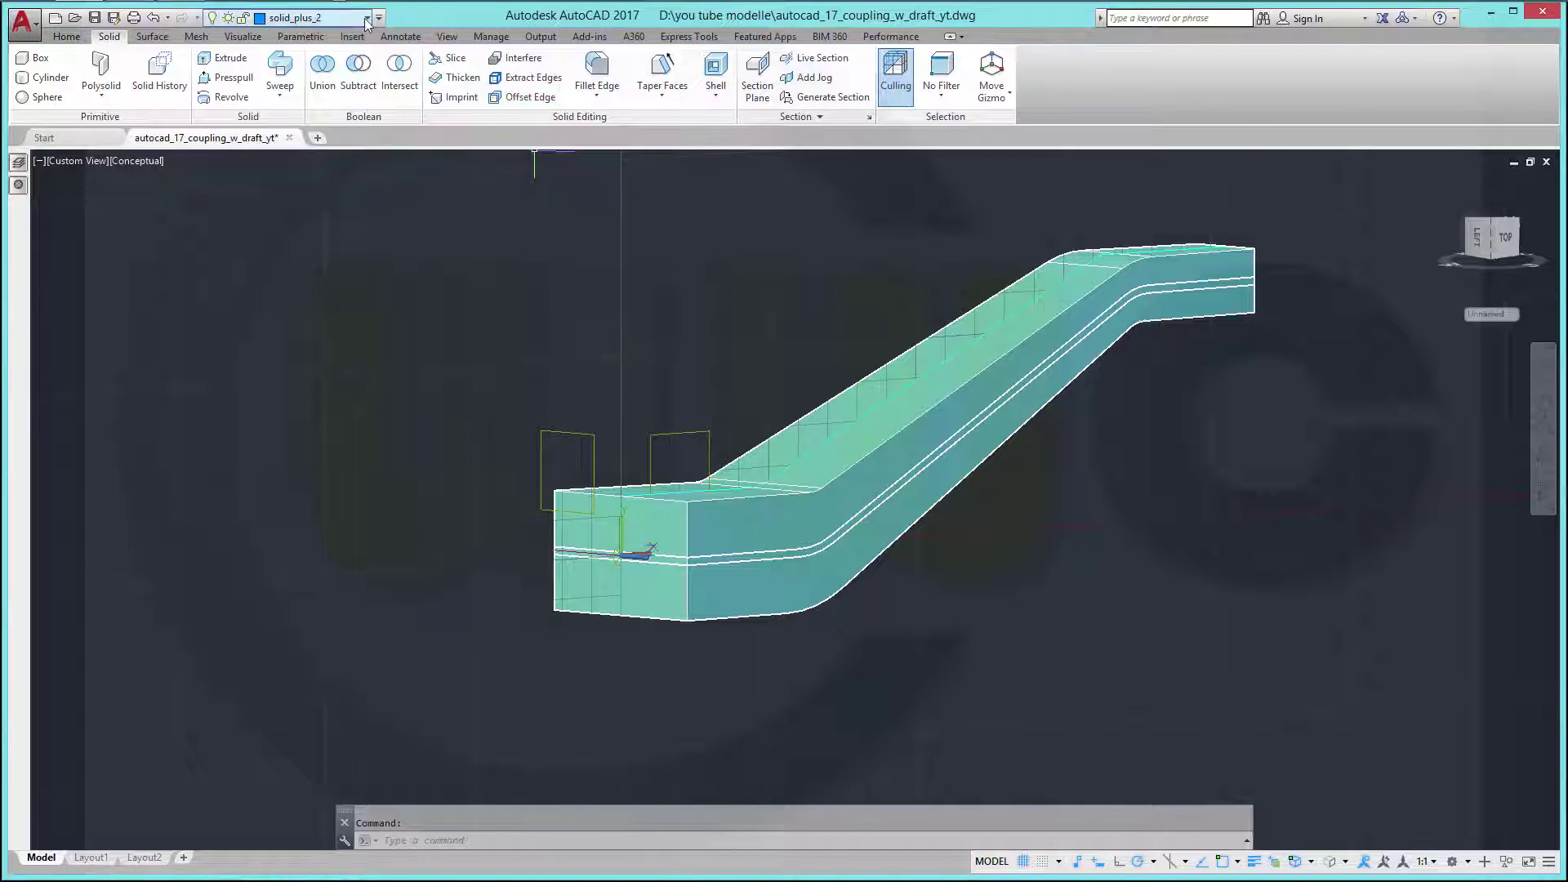
# Make curves the current layer, then trial a distance offset edge on the arm face and undo it
pyautogui.click(306, 17)
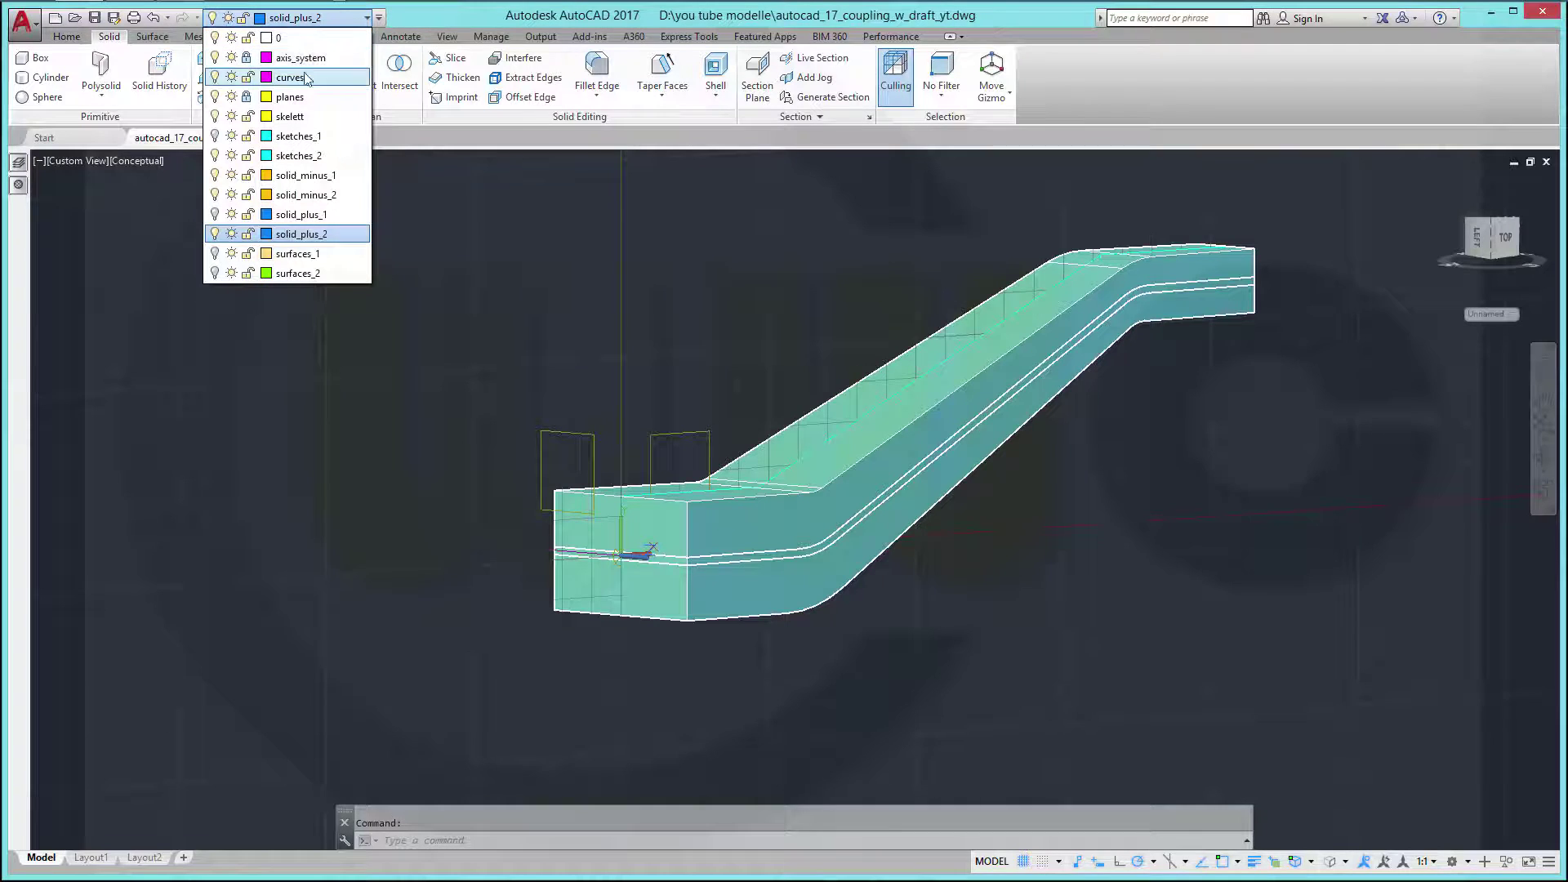
pyautogui.click(347, 78)
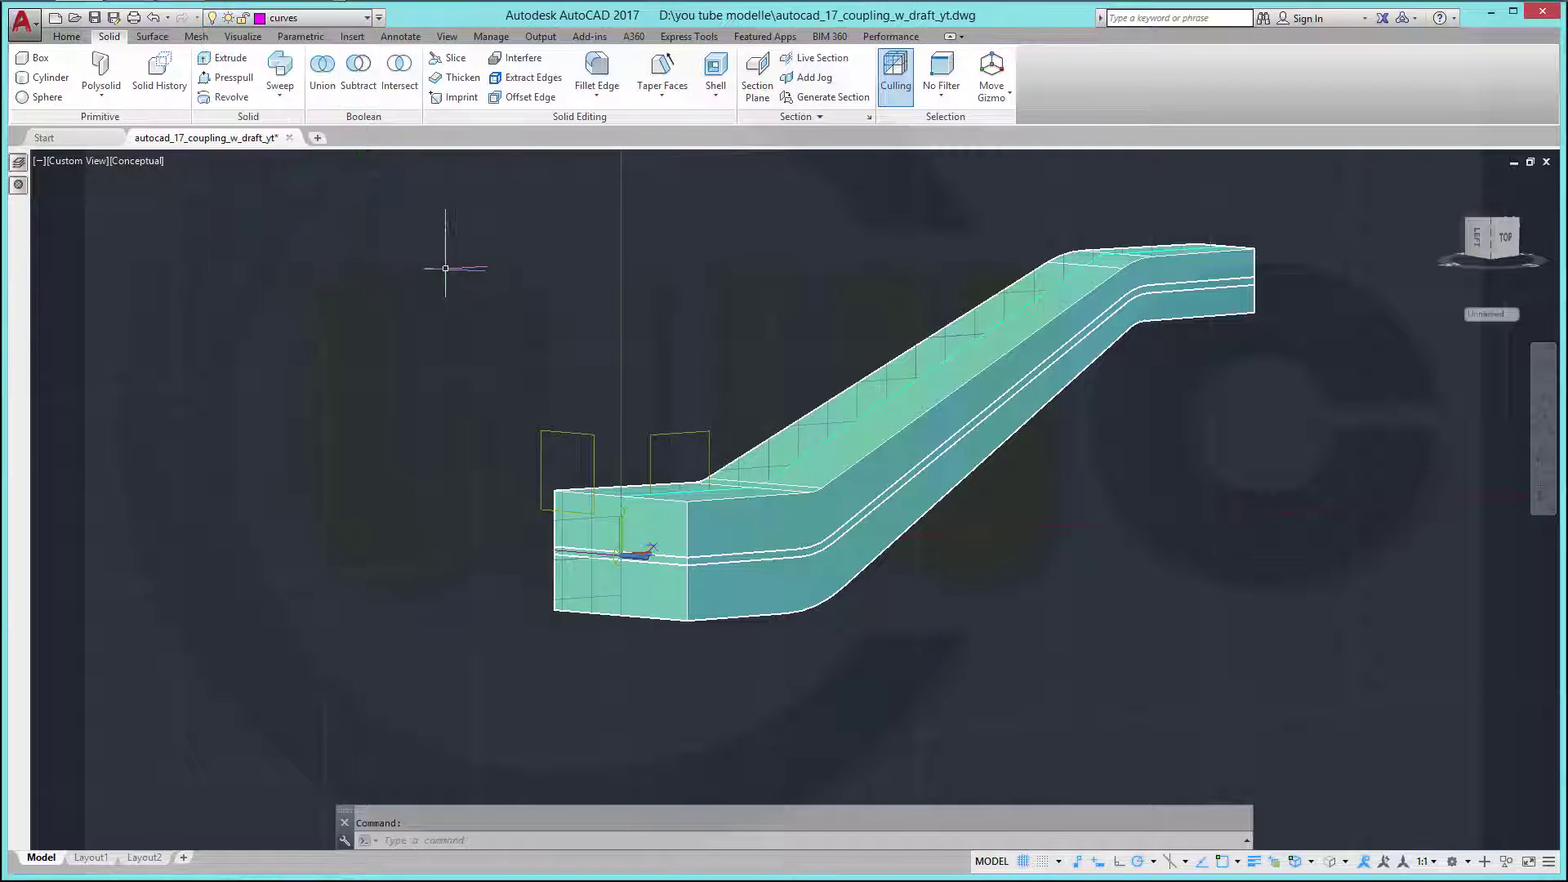
pyautogui.click(527, 96)
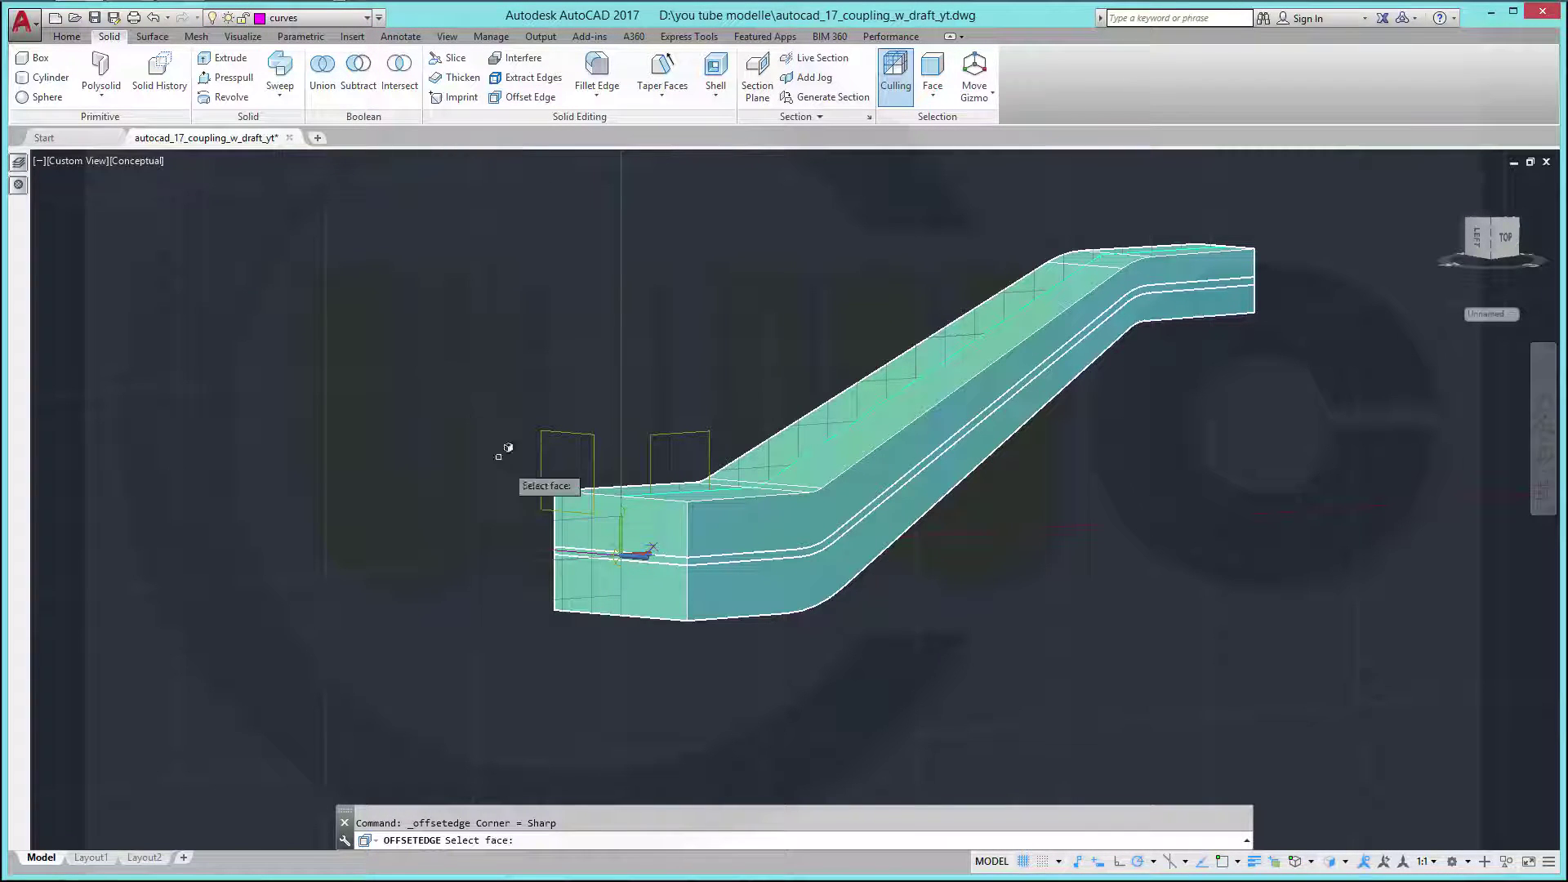
pyautogui.click(754, 529)
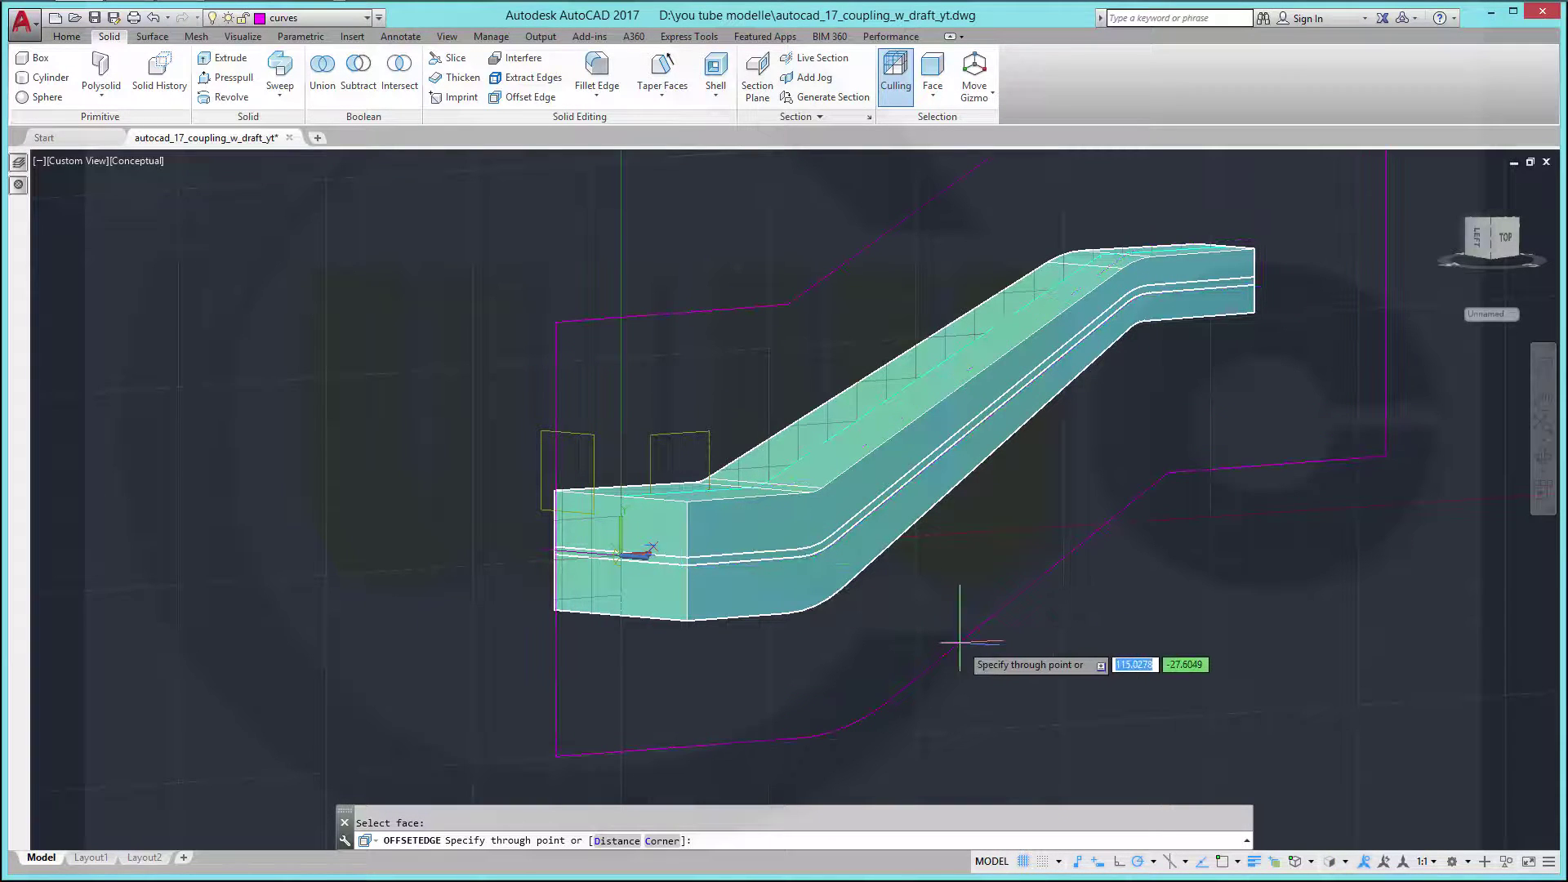
pyautogui.rightClick(960, 643)
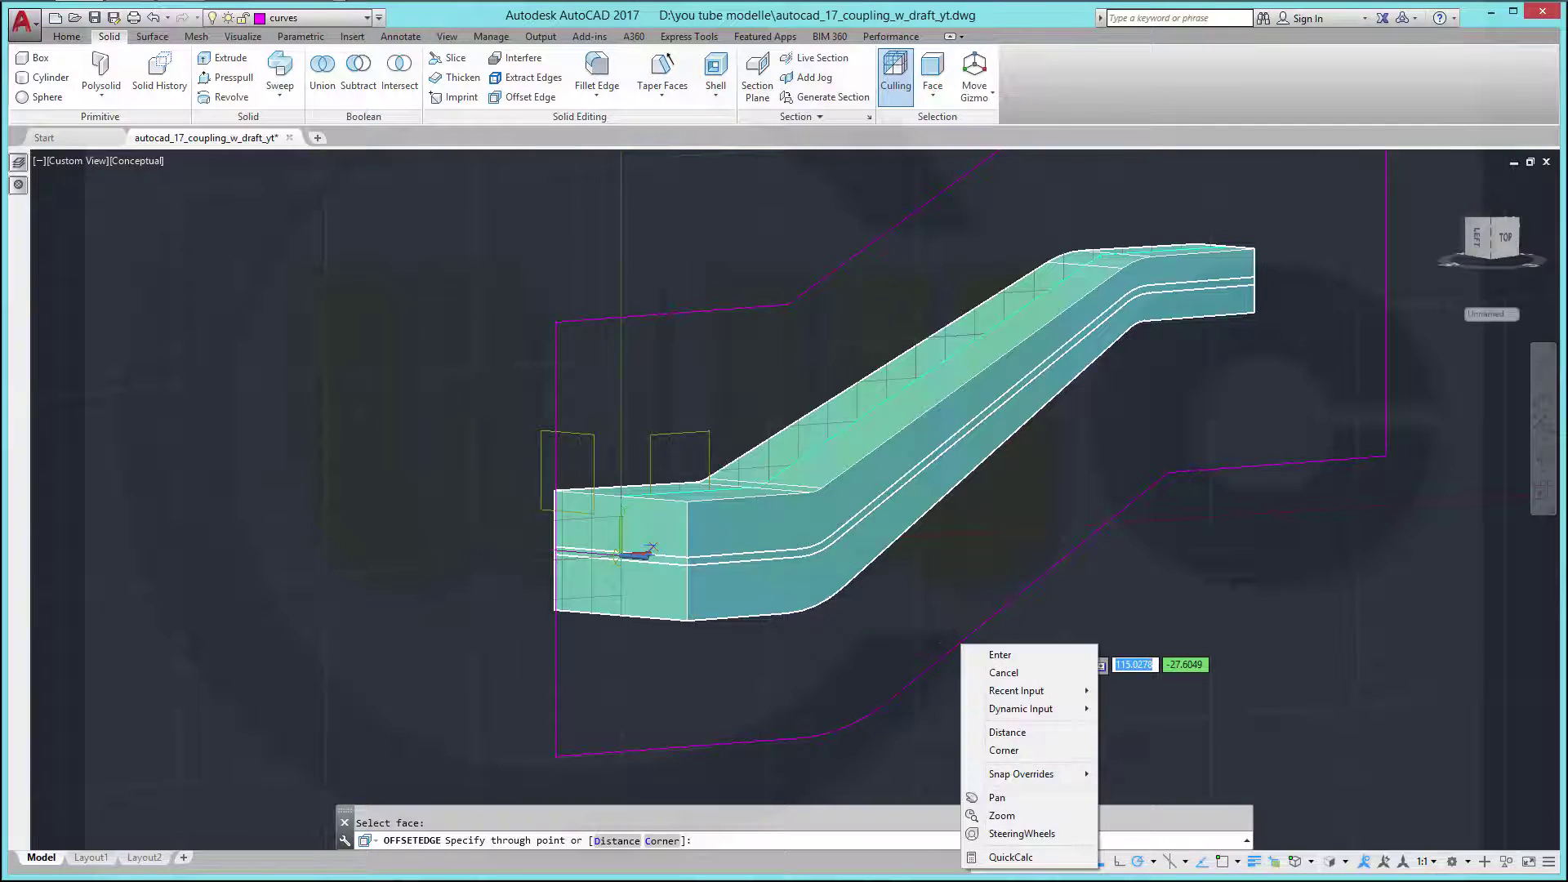
pyautogui.click(1006, 733)
pyautogui.press('Return')
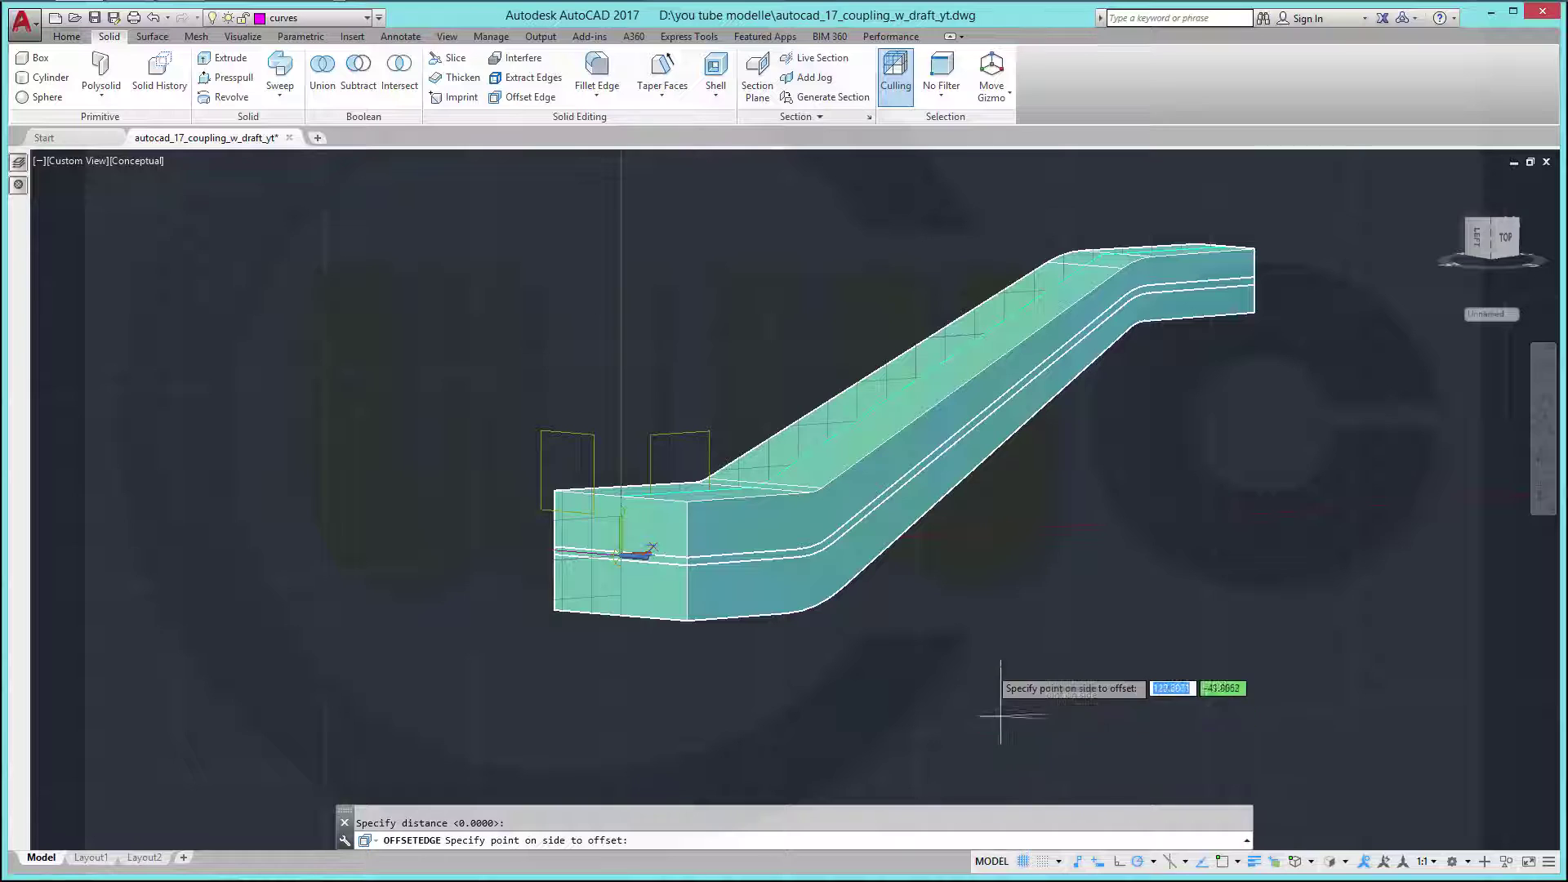
pyautogui.click(962, 570)
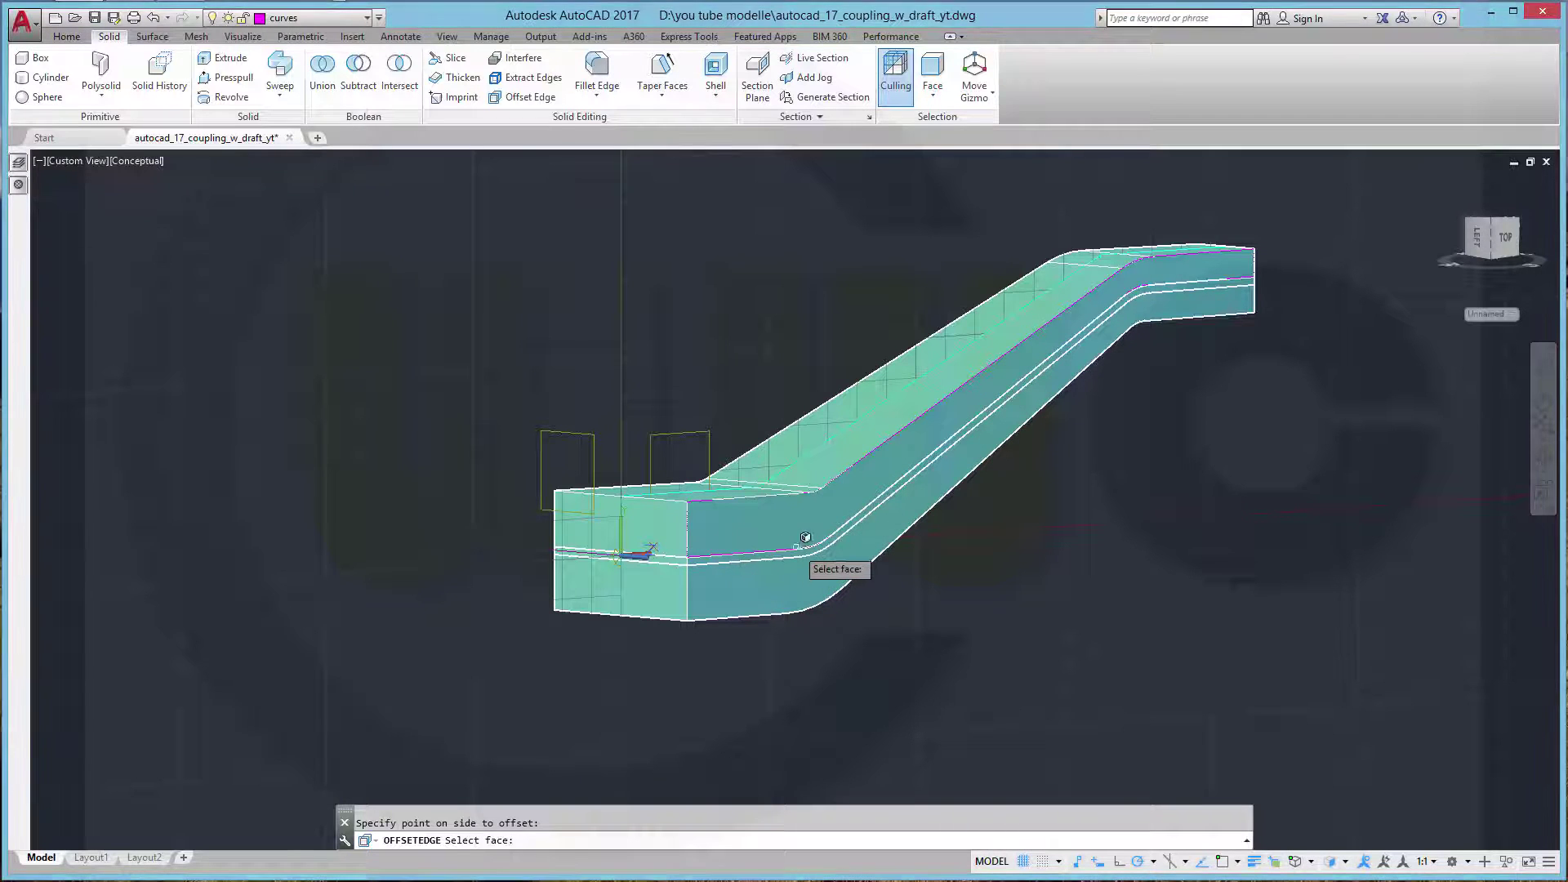
pyautogui.click(153, 18)
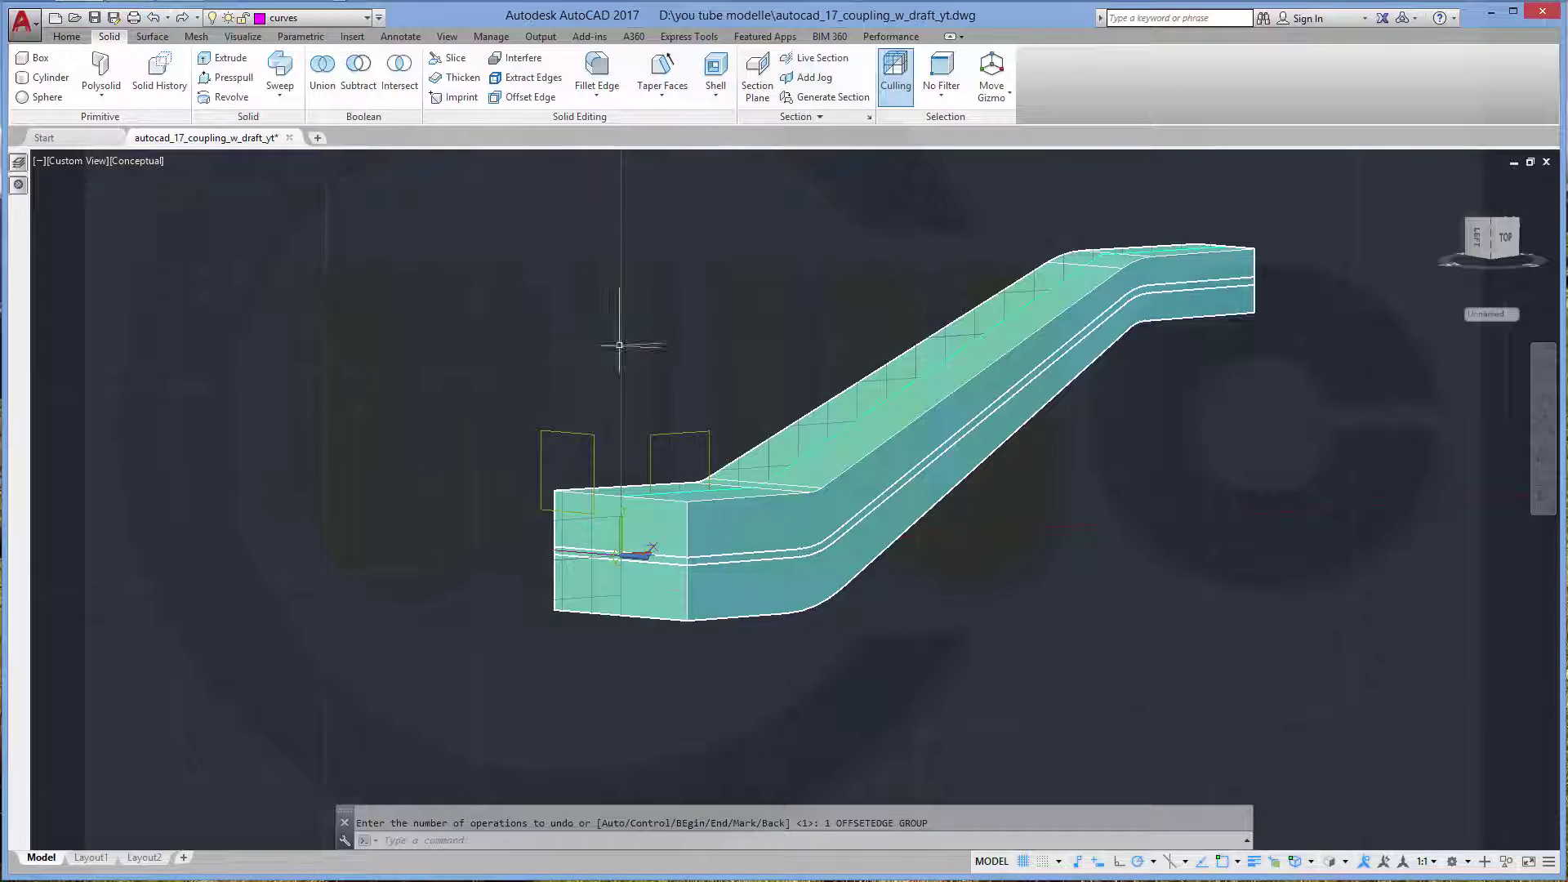
pyautogui.scroll(3, 751, 628)
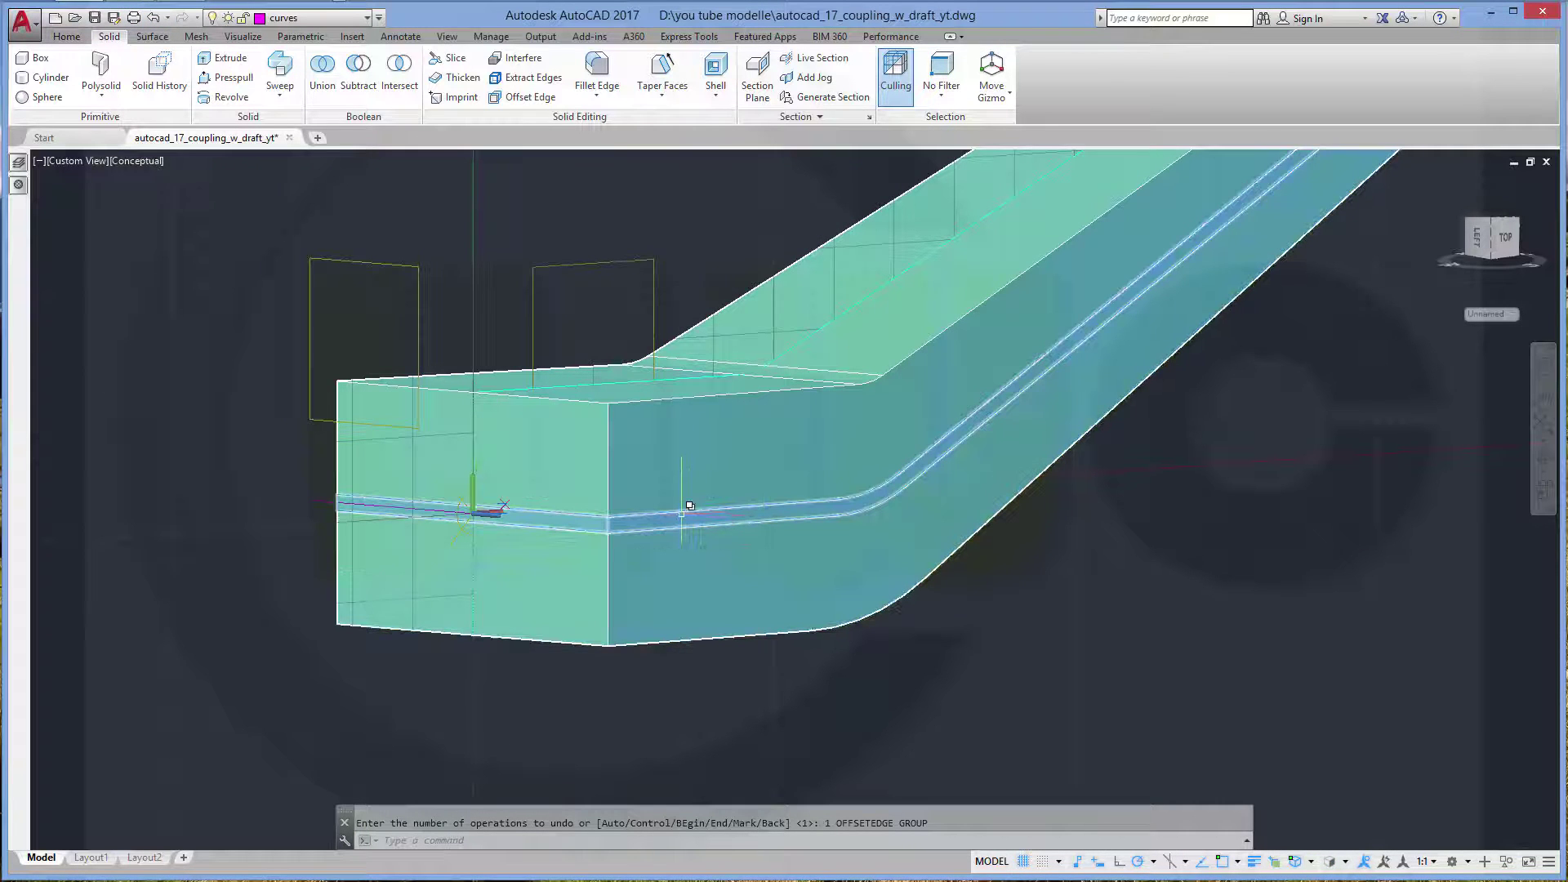
# Create a zero-distance offset-edge curve around the arm's side face using the Distance option
pyautogui.click(521, 98)
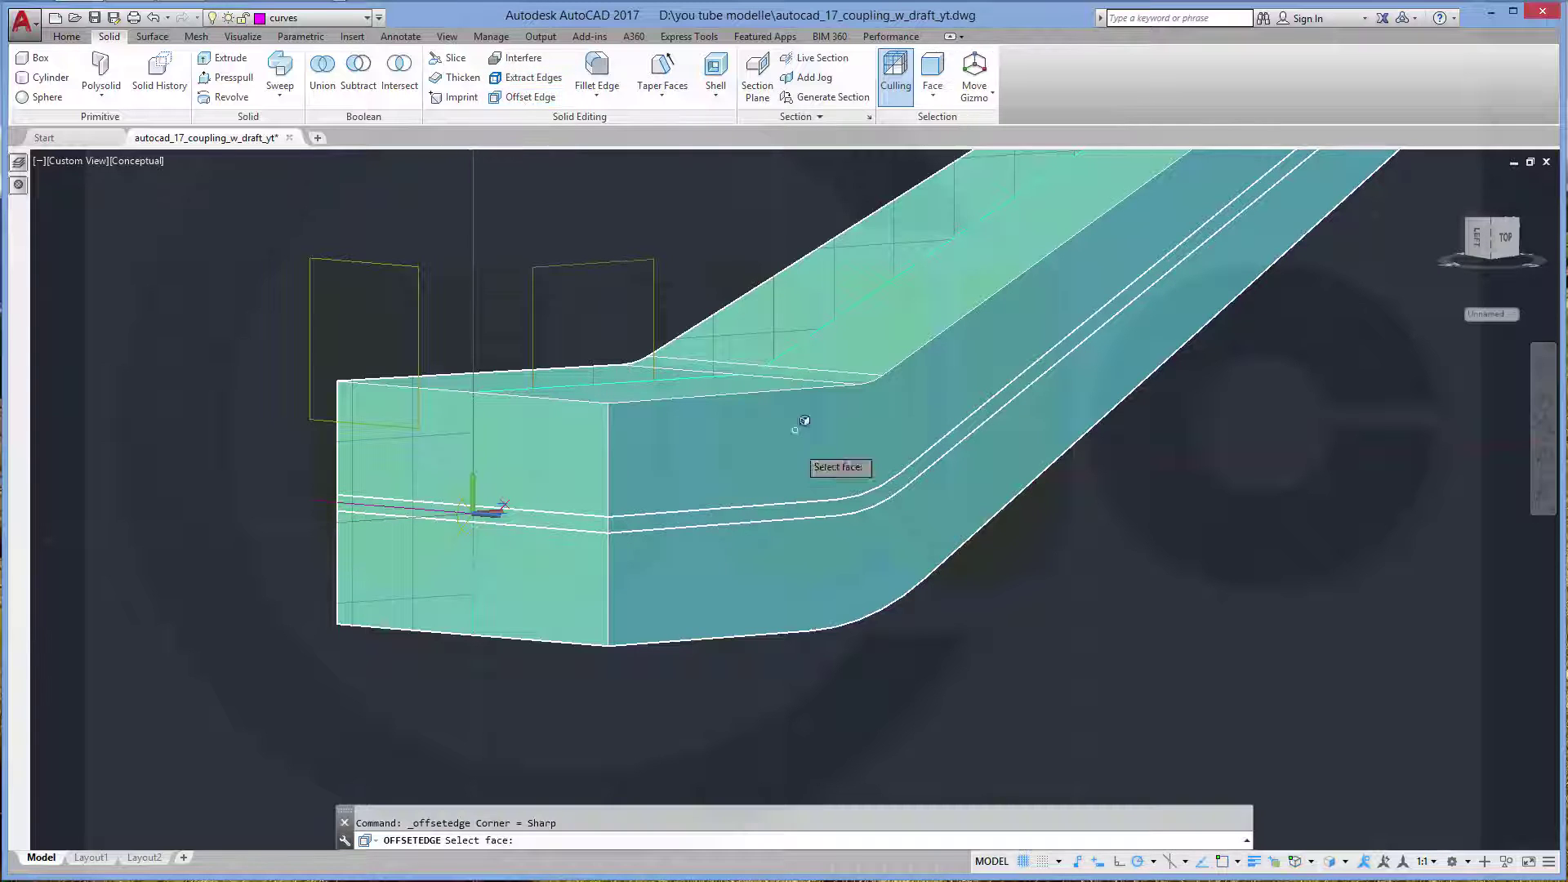
pyautogui.click(671, 508)
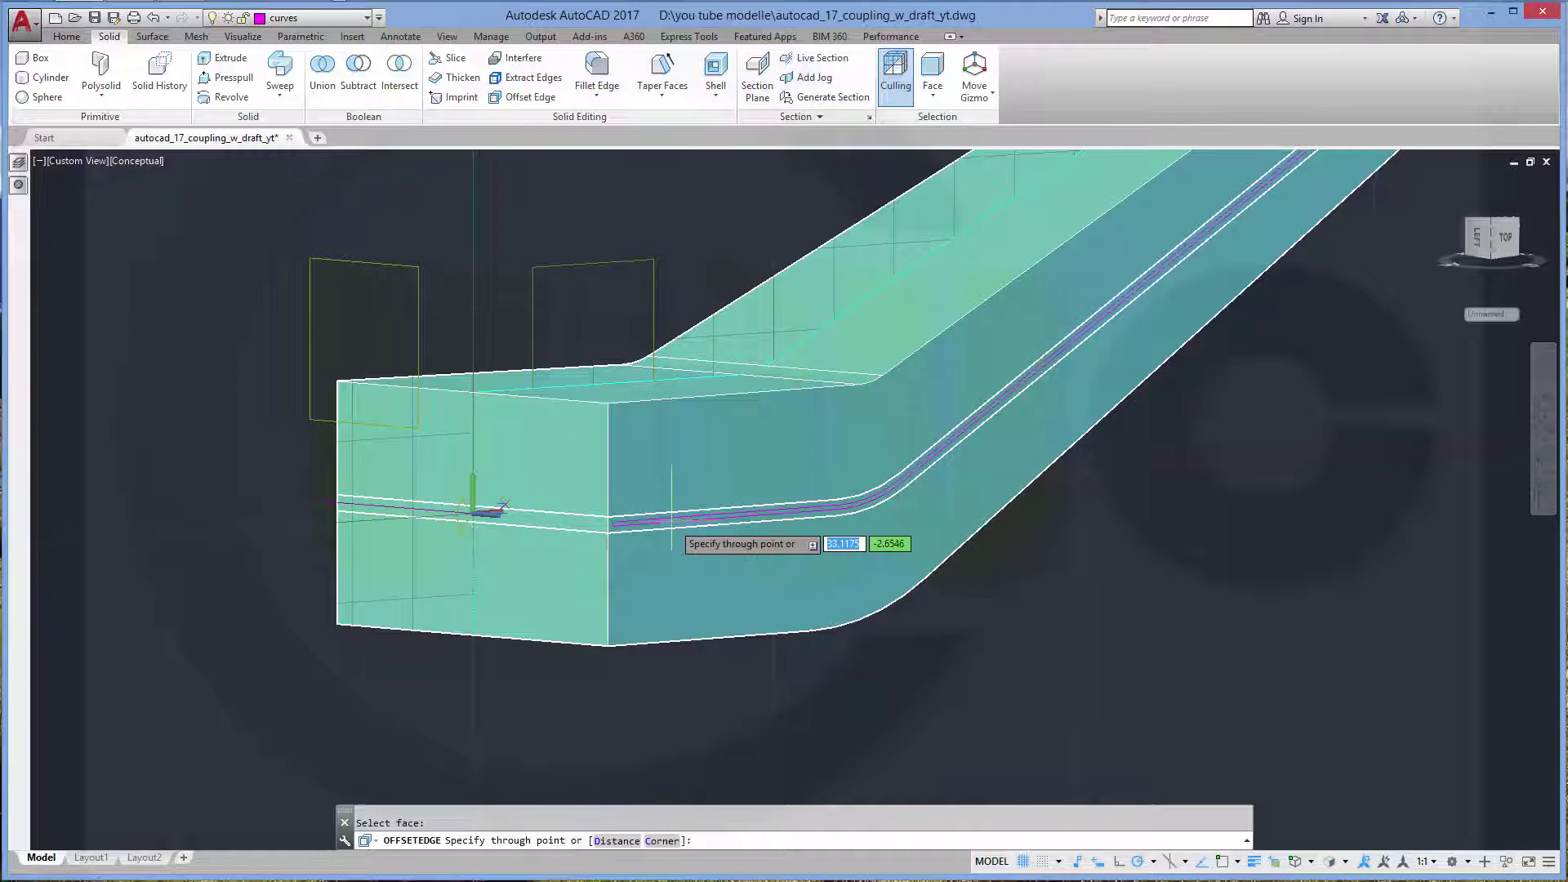
pyautogui.rightClick(933, 599)
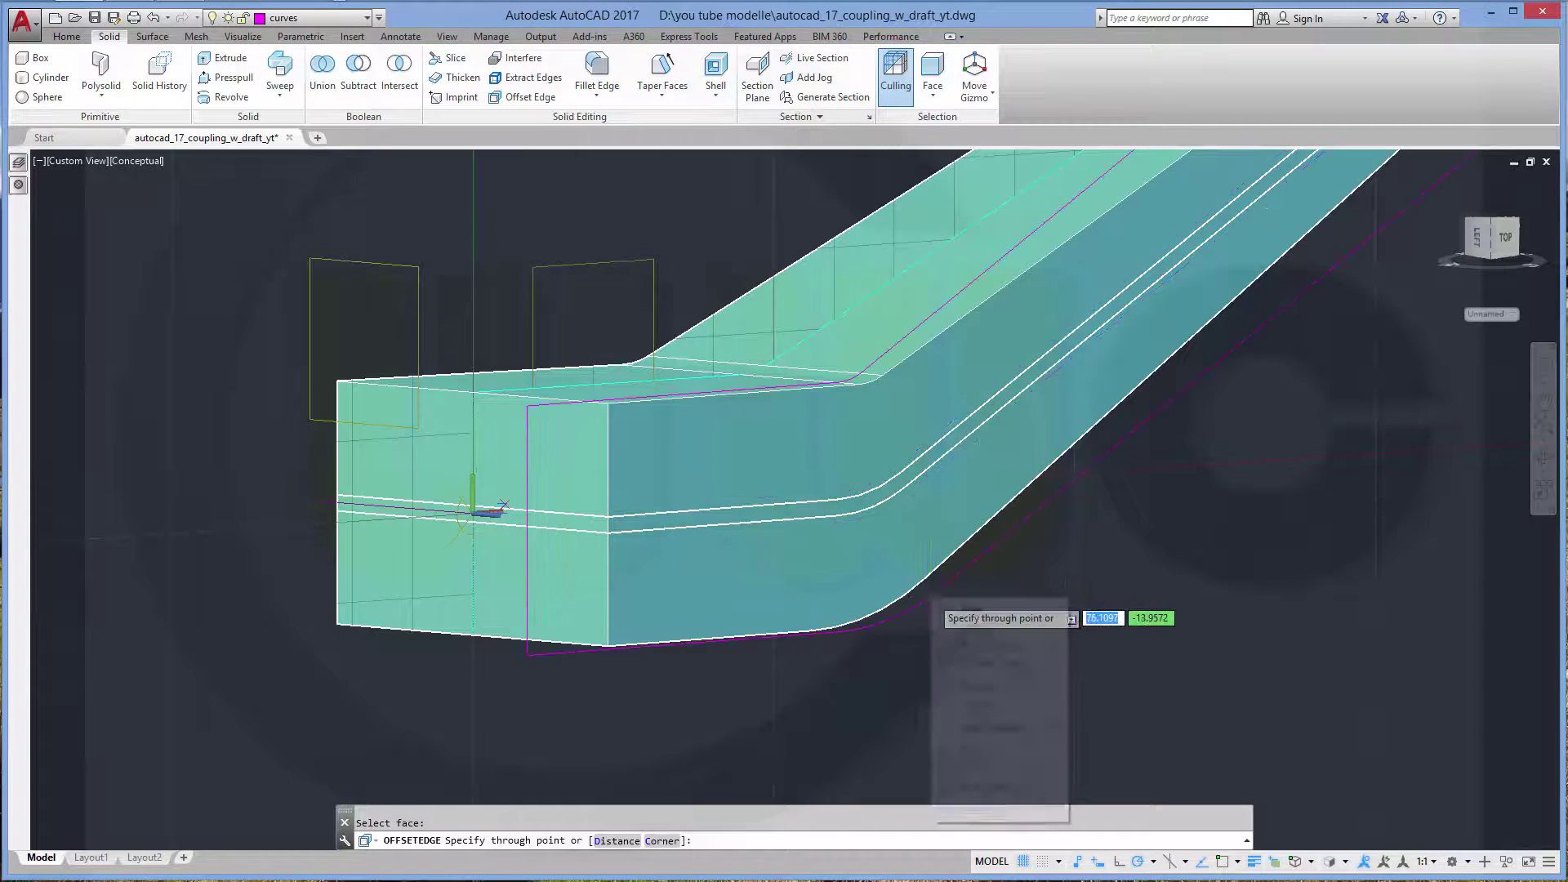
pyautogui.click(973, 686)
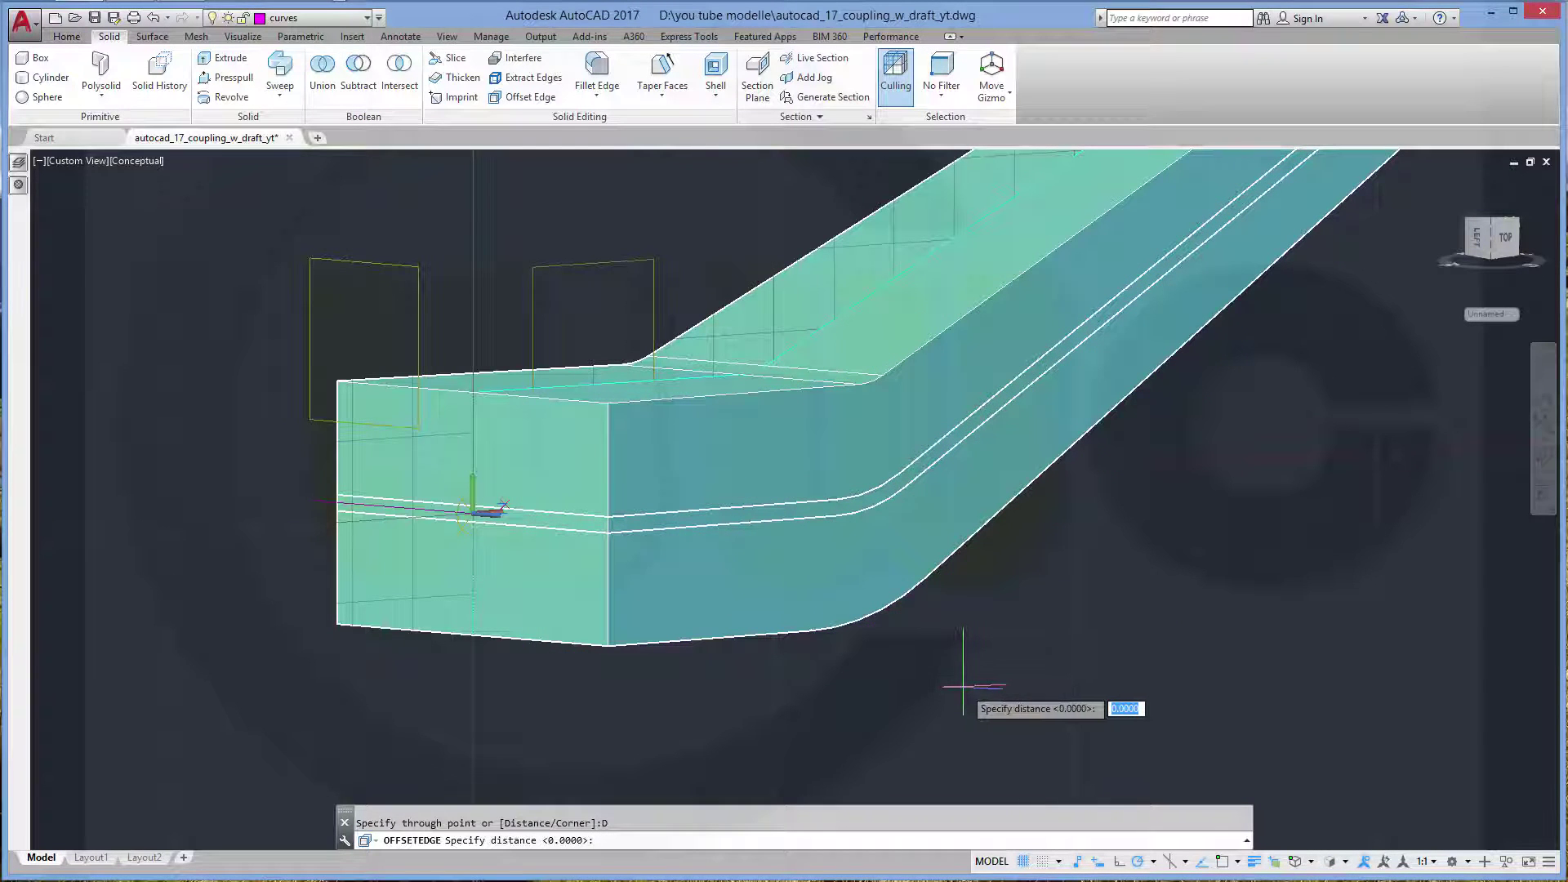
pyautogui.write('0')
pyautogui.press('Return')
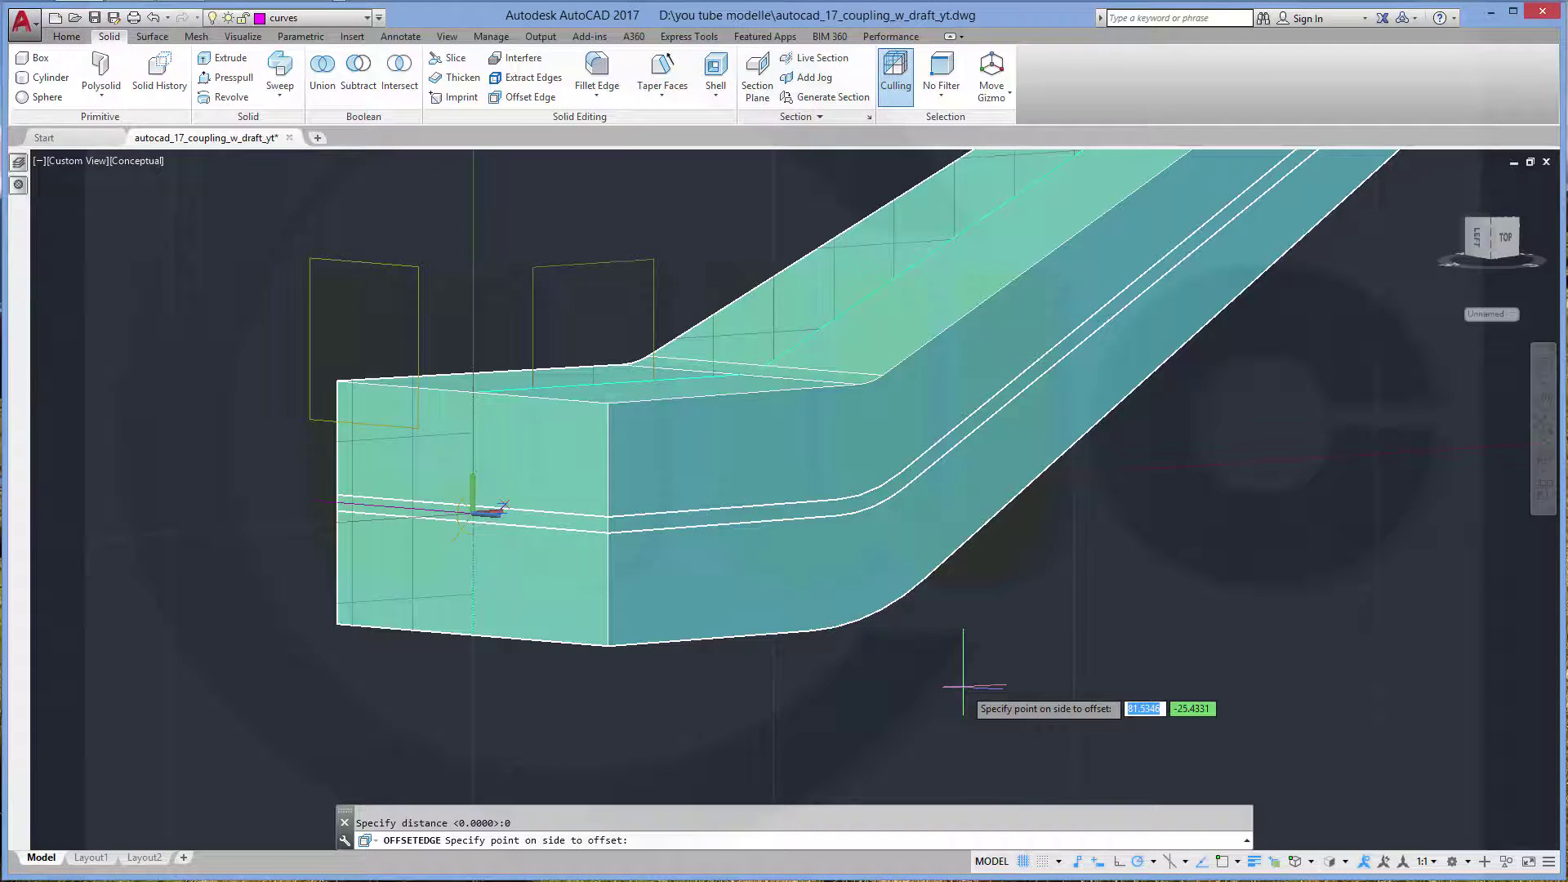
pyautogui.click(1003, 666)
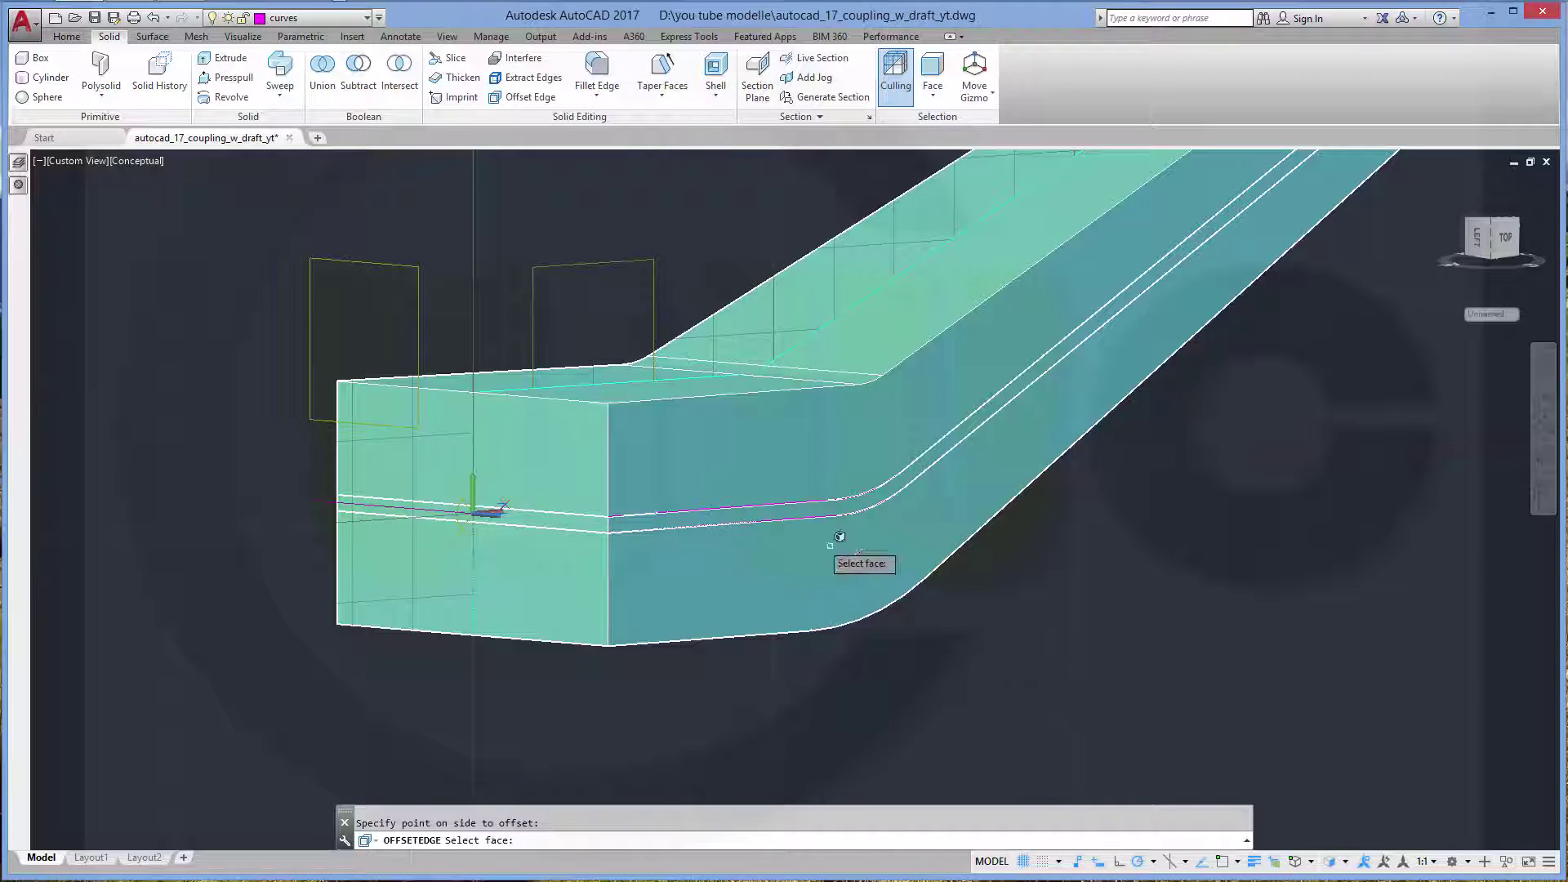
pyautogui.click(369, 18)
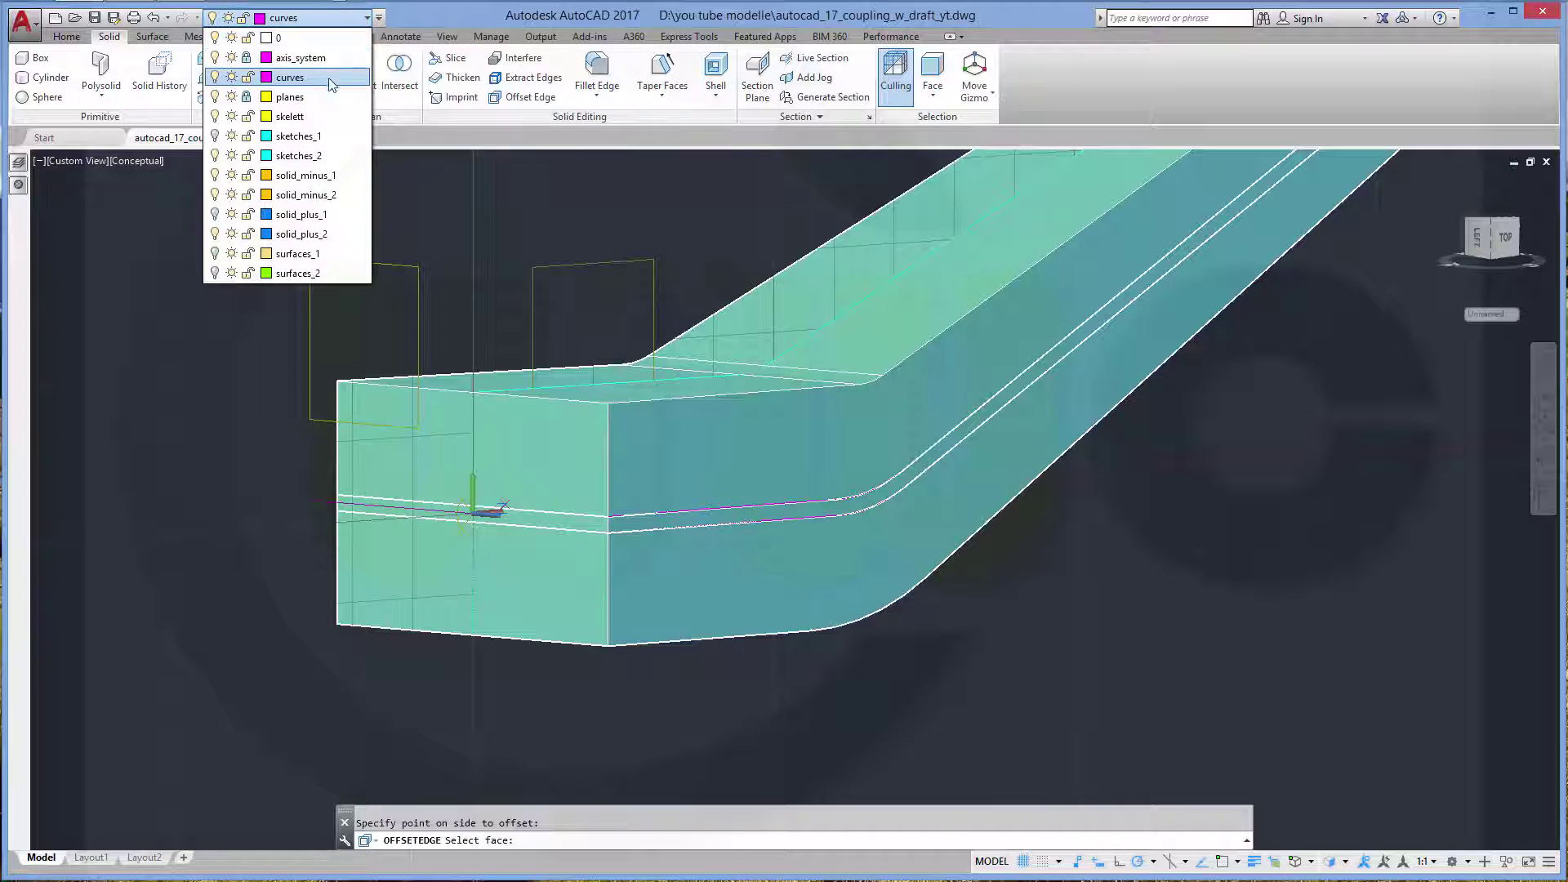
# Turn off the solid_plus_1 and solid_plus_2 layers
pyautogui.click(215, 215)
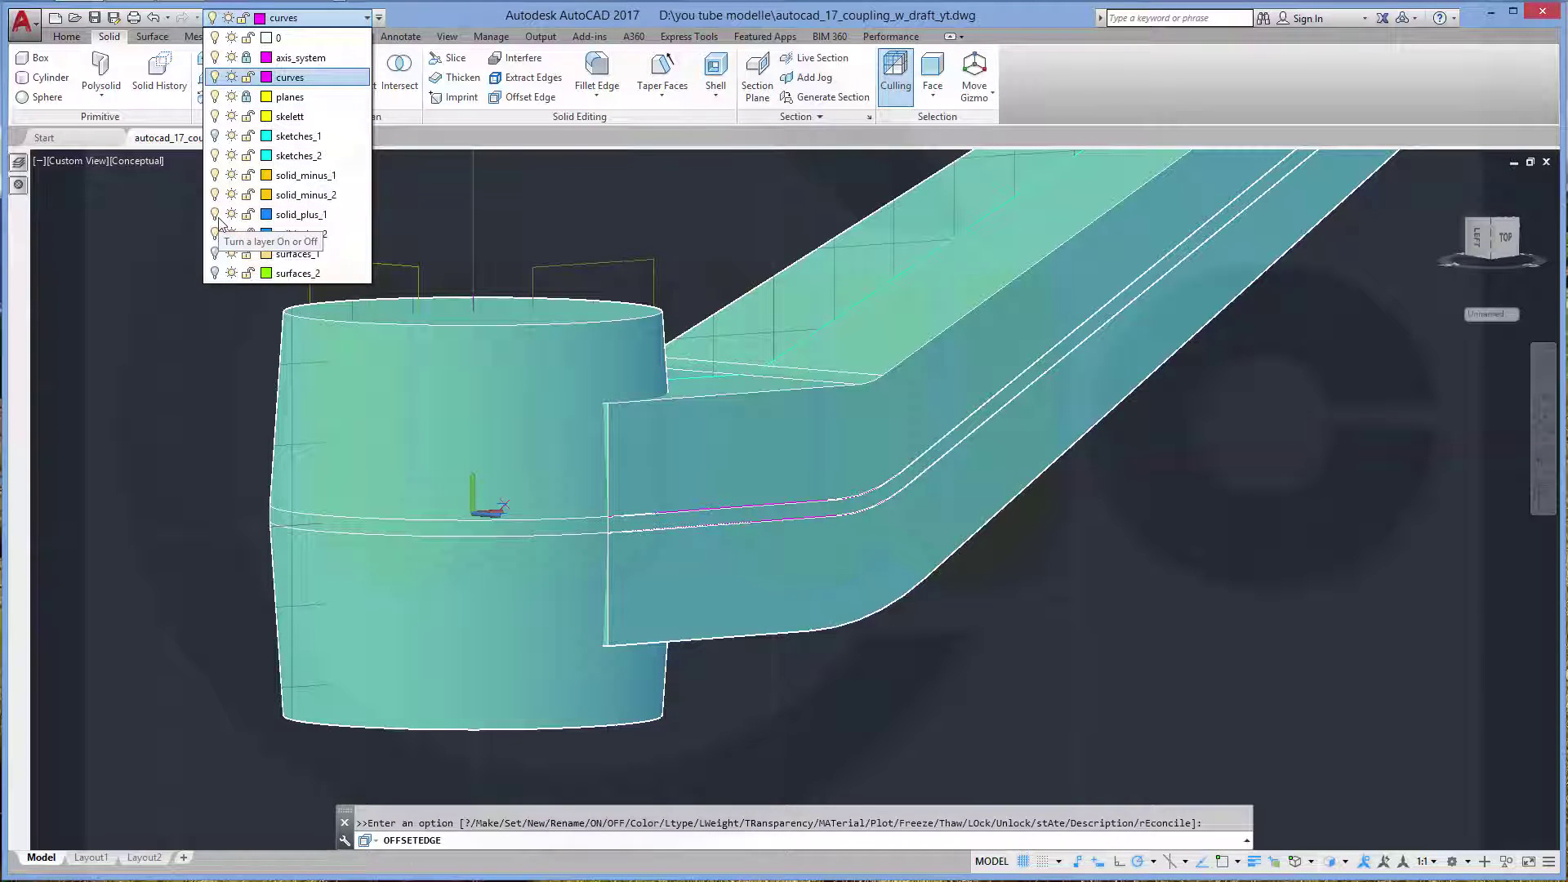
pyautogui.click(215, 214)
pyautogui.click(215, 234)
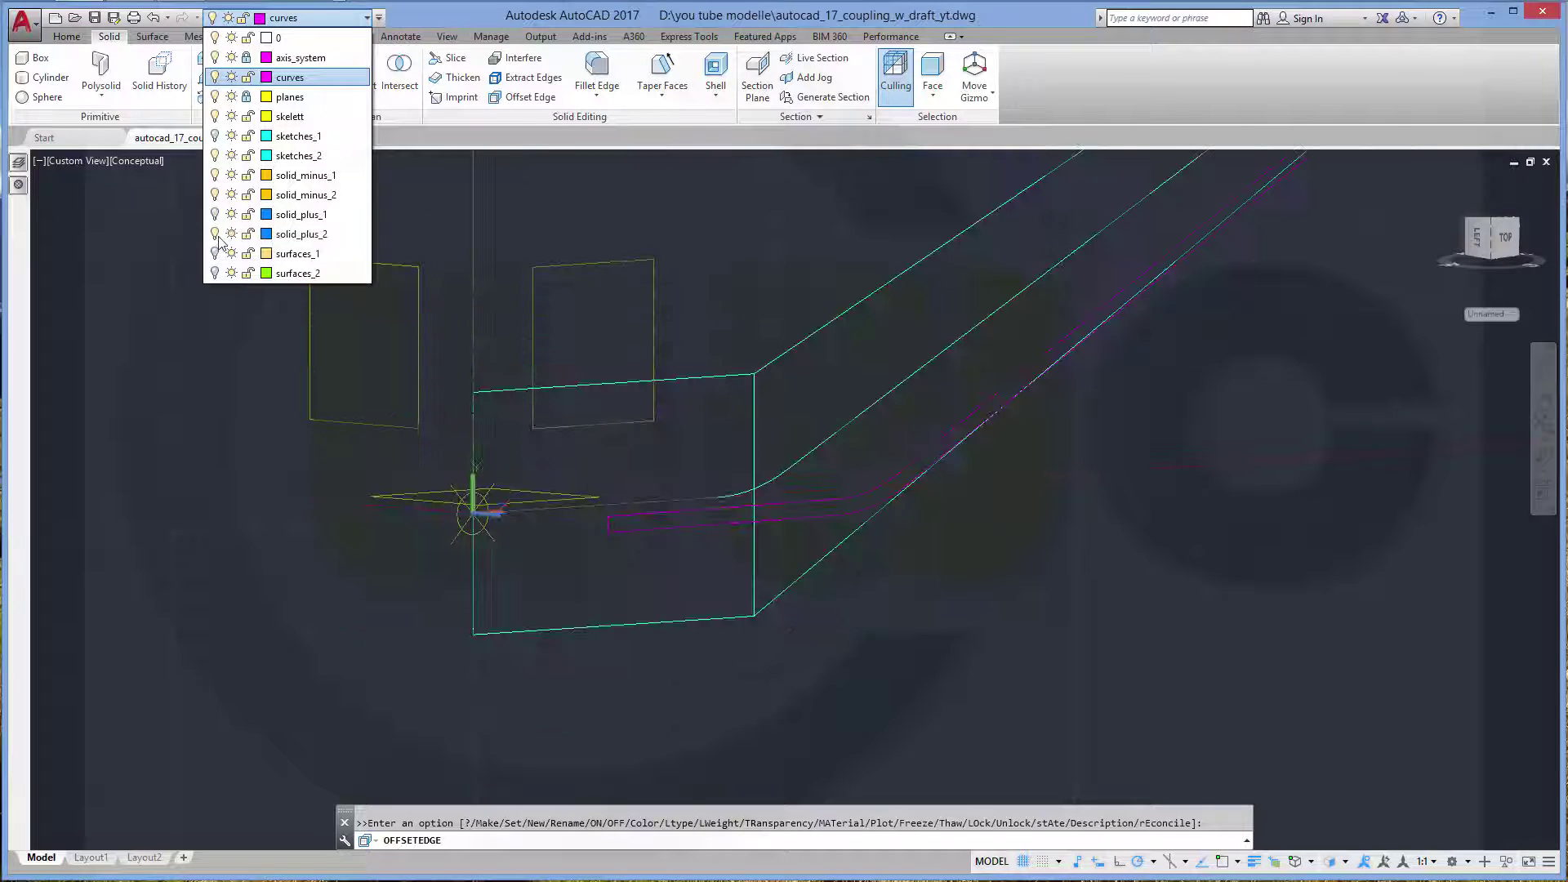
pyautogui.click(991, 474)
pyautogui.scroll(2, 989, 478)
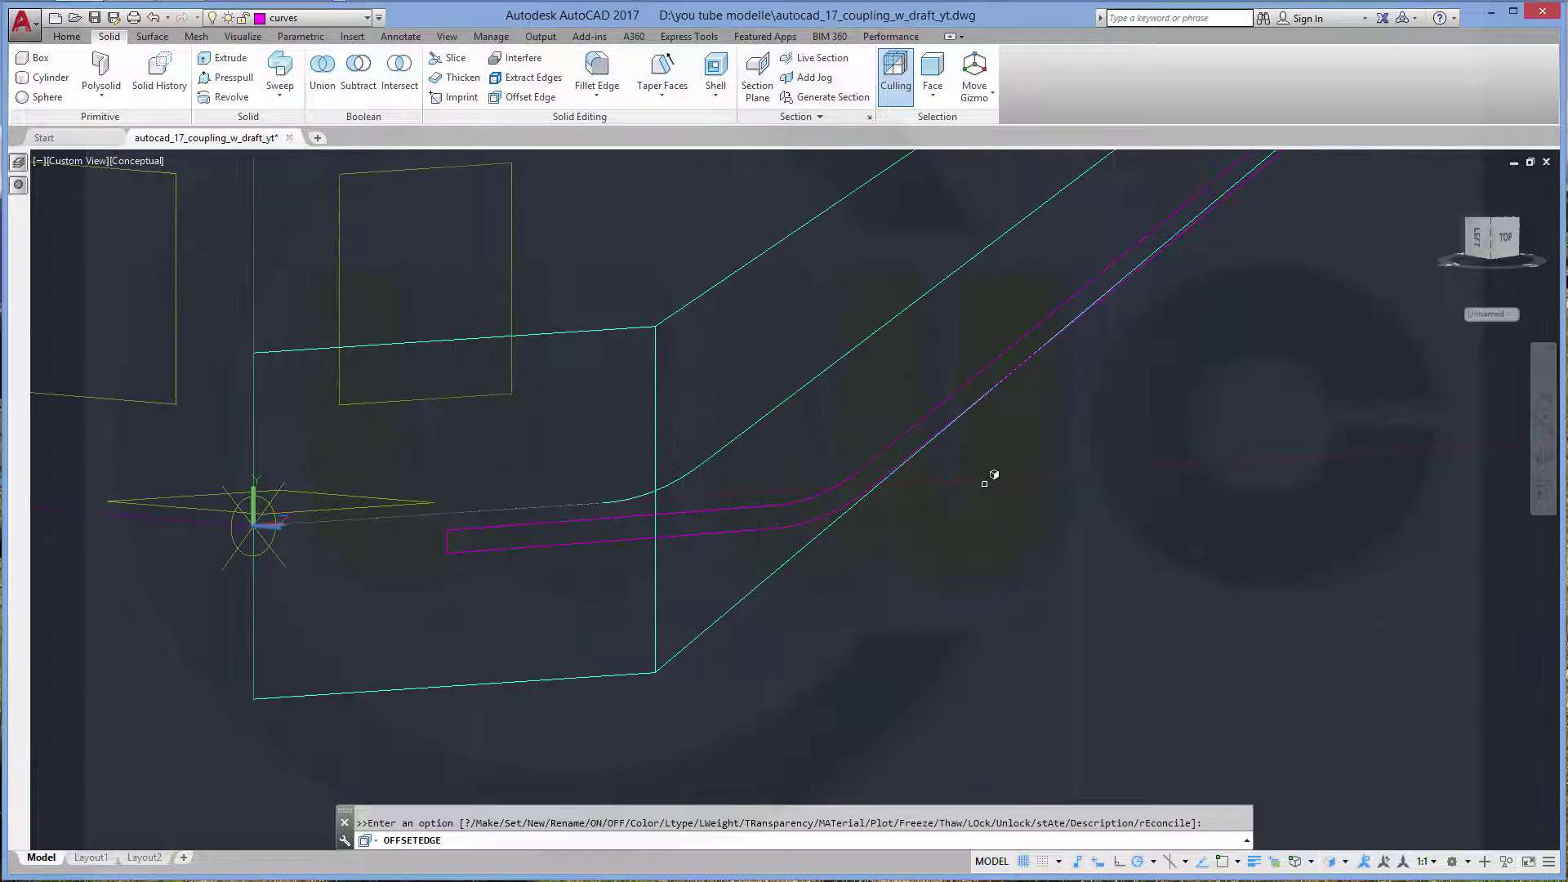
# Orbit and zoom to see the offset curve along the arm's whole bent path
pyautogui.moveTo(983, 482)
pyautogui.keyDown('shift'); pyautogui.mouseDown(button='middle')
pyautogui.moveTo(945, 464)
pyautogui.moveTo(867, 495)
pyautogui.mouseUp(button='middle'); pyautogui.keyUp('shift')
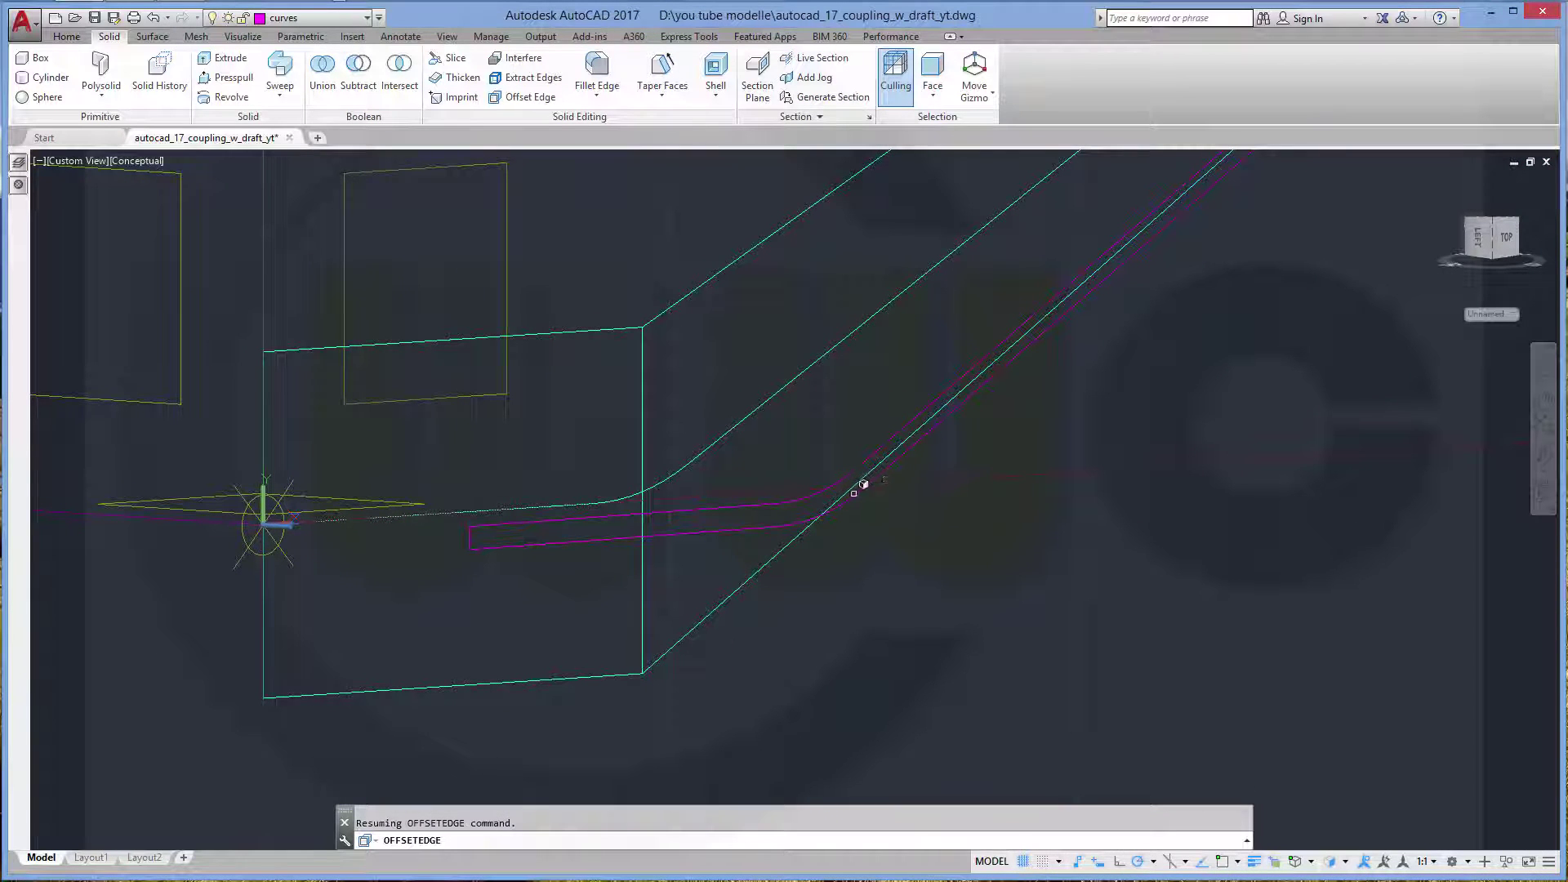
pyautogui.moveTo(945, 421)
pyautogui.keyDown('shift'); pyautogui.mouseDown(button='middle')
pyautogui.moveTo(938, 500)
pyautogui.moveTo(994, 556)
pyautogui.moveTo(967, 629)
pyautogui.moveTo(1092, 612)
pyautogui.moveTo(987, 560)
pyautogui.mouseUp(button='middle'); pyautogui.keyUp('shift')
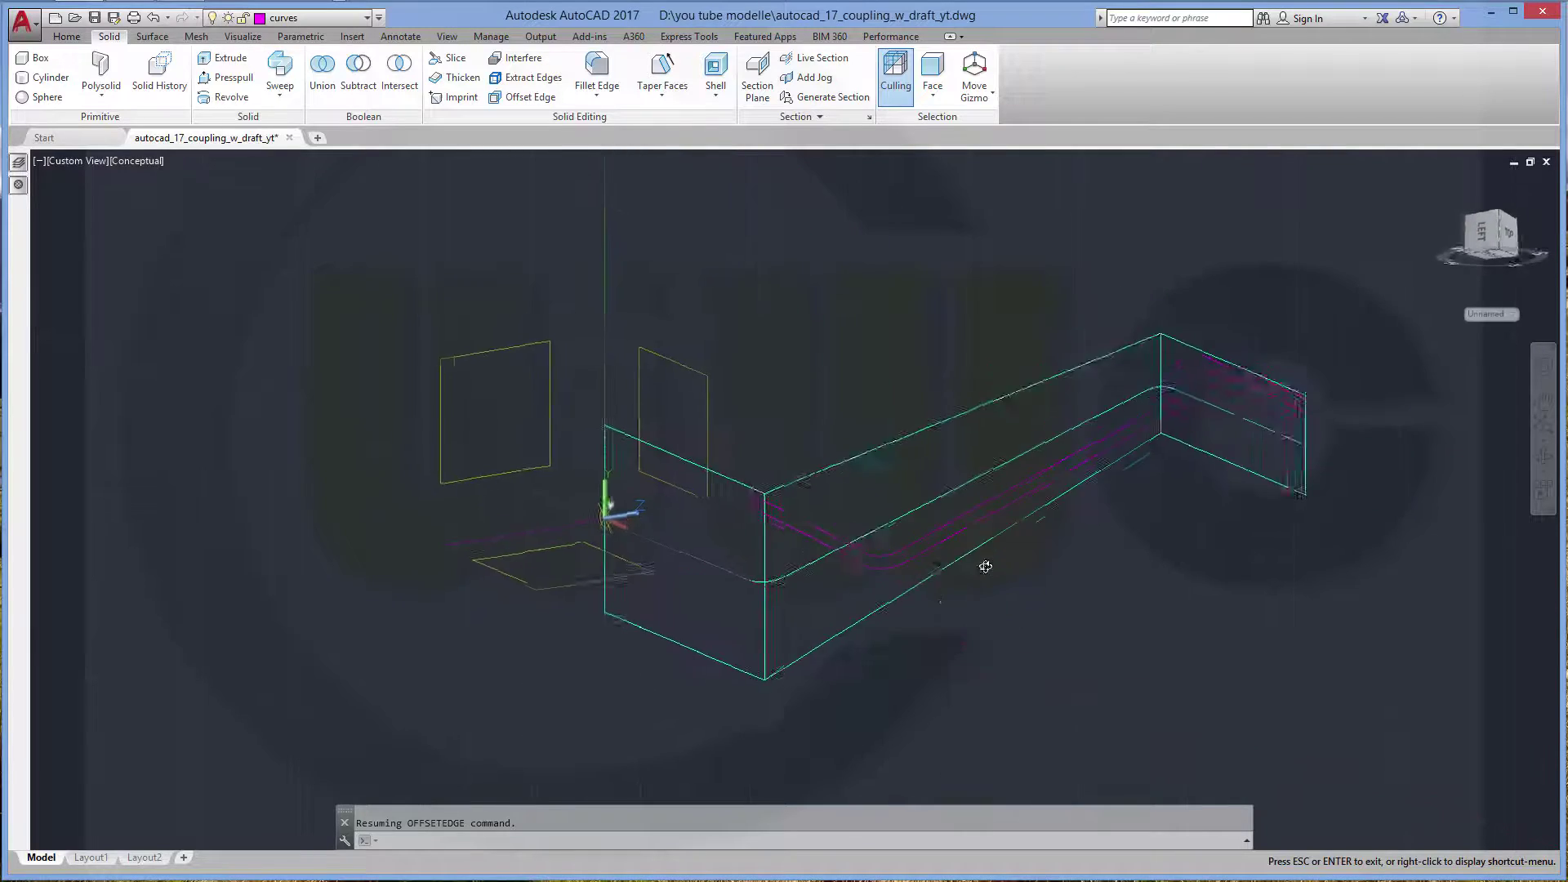
pyautogui.moveTo(1120, 515)
pyautogui.keyDown('shift'); pyautogui.mouseDown(button='middle')
pyautogui.moveTo(973, 623)
pyautogui.moveTo(1059, 642)
pyautogui.moveTo(1037, 616)
pyautogui.moveTo(1068, 644)
pyautogui.moveTo(1045, 658)
pyautogui.moveTo(1050, 646)
pyautogui.mouseUp(button='middle'); pyautogui.keyUp('shift')
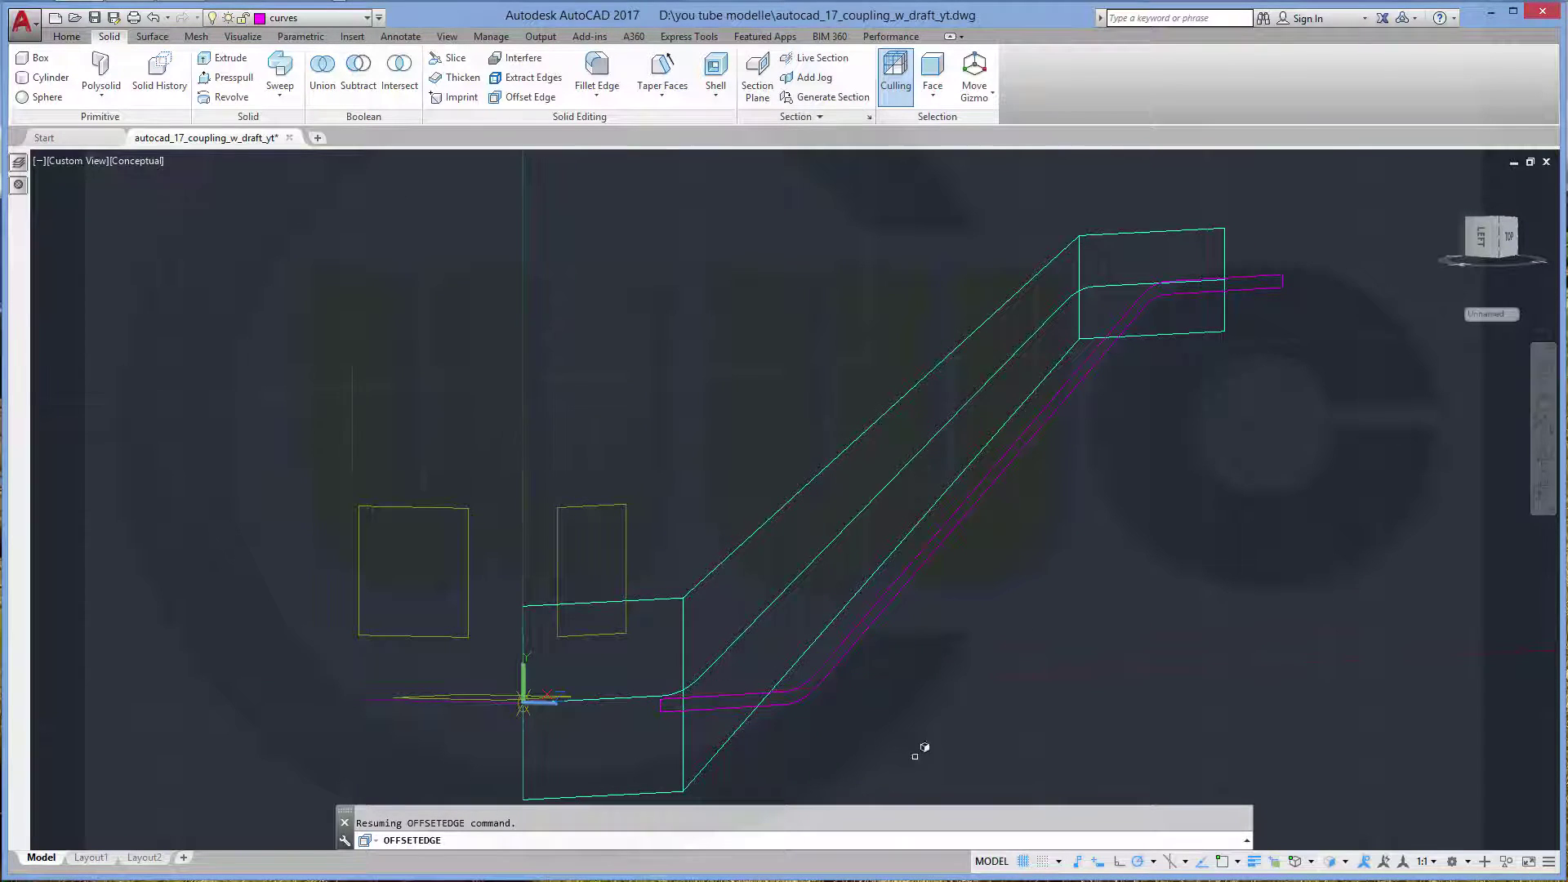
pyautogui.scroll(1, 919, 752)
pyautogui.scroll(1, 928, 728)
pyautogui.scroll(1, 932, 634)
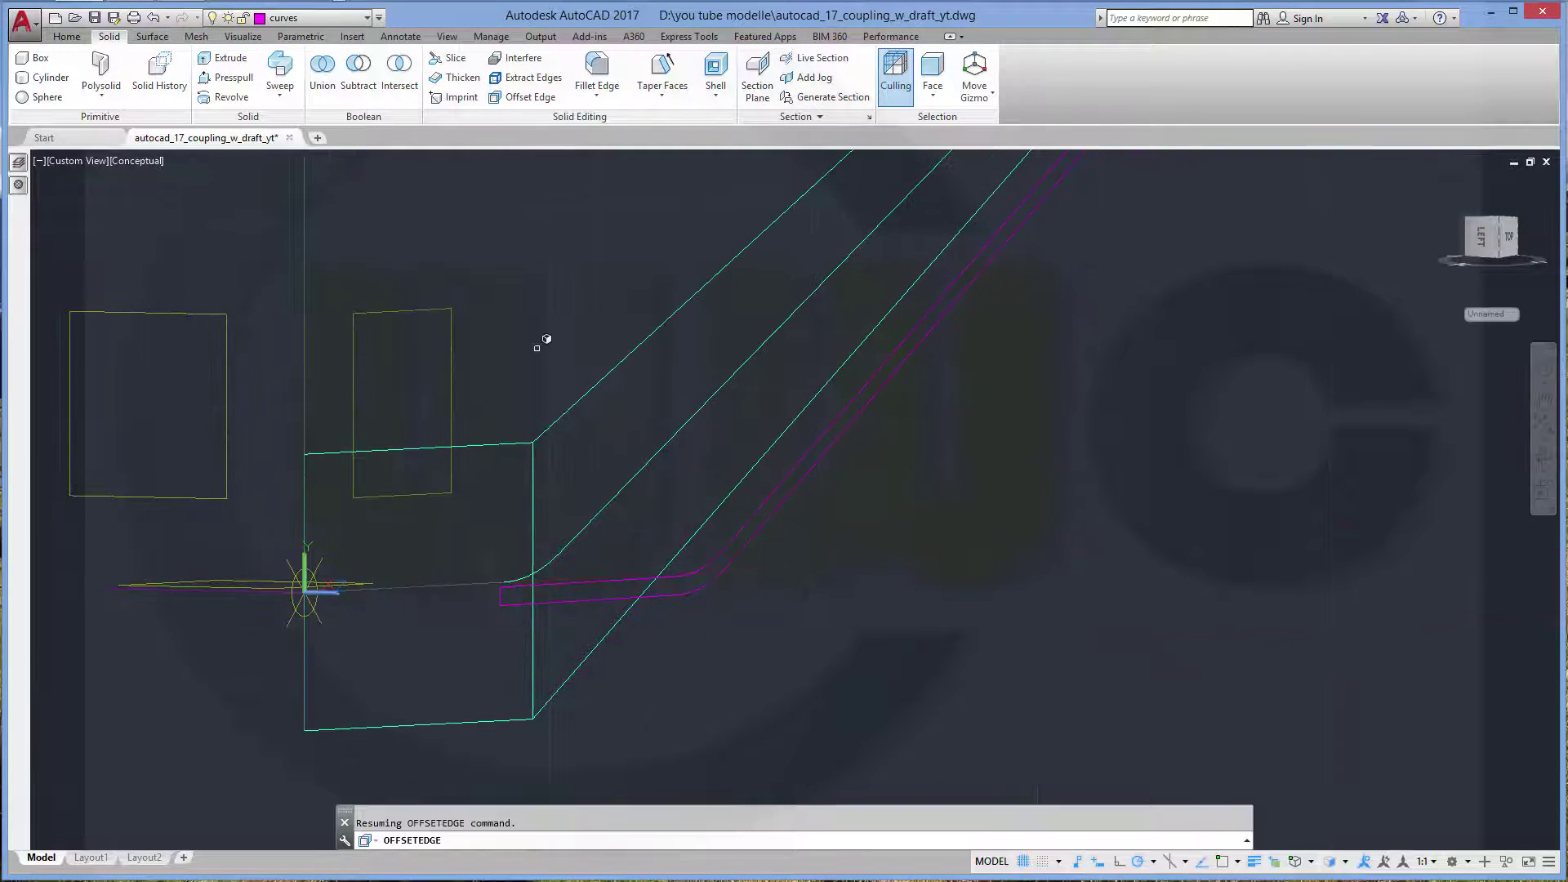
pyautogui.click(367, 17)
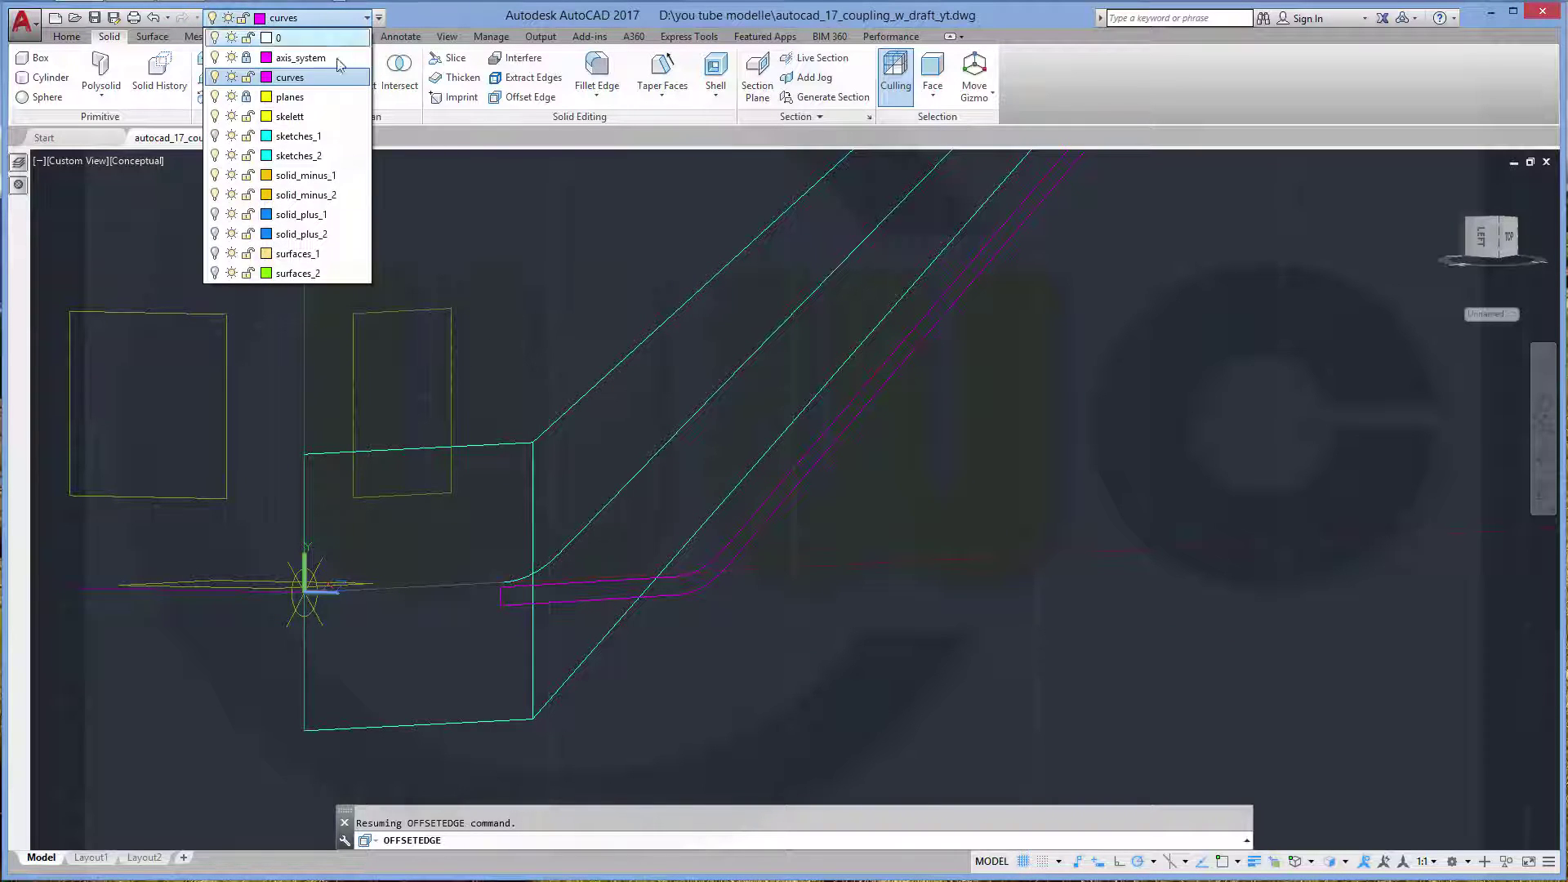
# Turn off the sketches_1 and sketches_2 layers
pyautogui.click(215, 140)
pyautogui.click(219, 161)
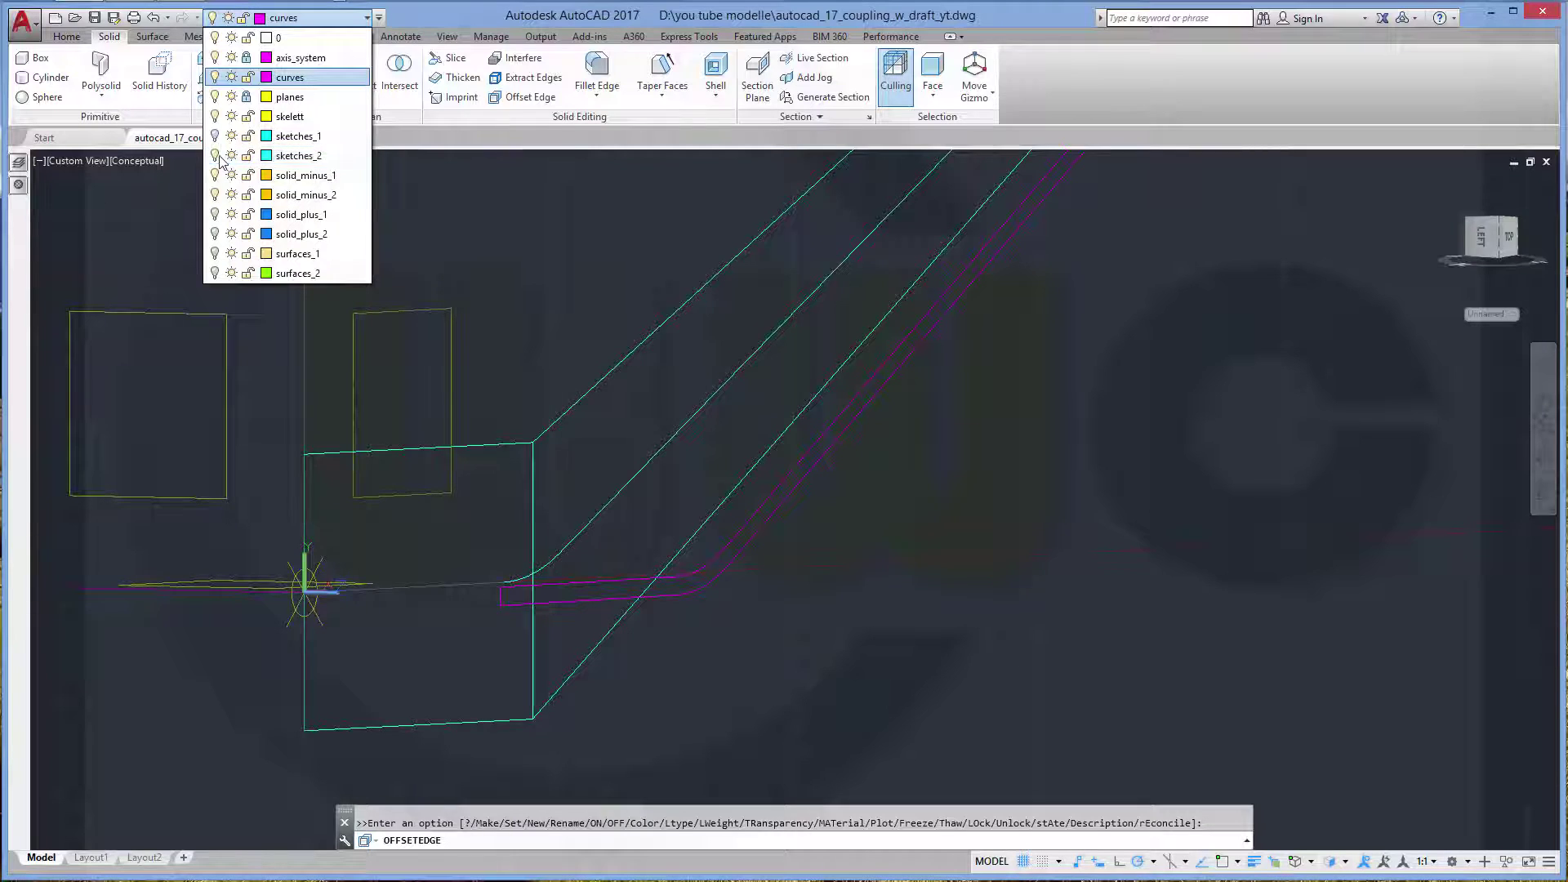
pyautogui.click(219, 161)
pyautogui.click(719, 417)
# Orbit and enlarge the view around the magenta offset curves
pyautogui.keyDown('shift'); pyautogui.moveTo(780, 446); pyautogui.dragTo(928, 487, button='middle'); pyautogui.keyUp('shift')
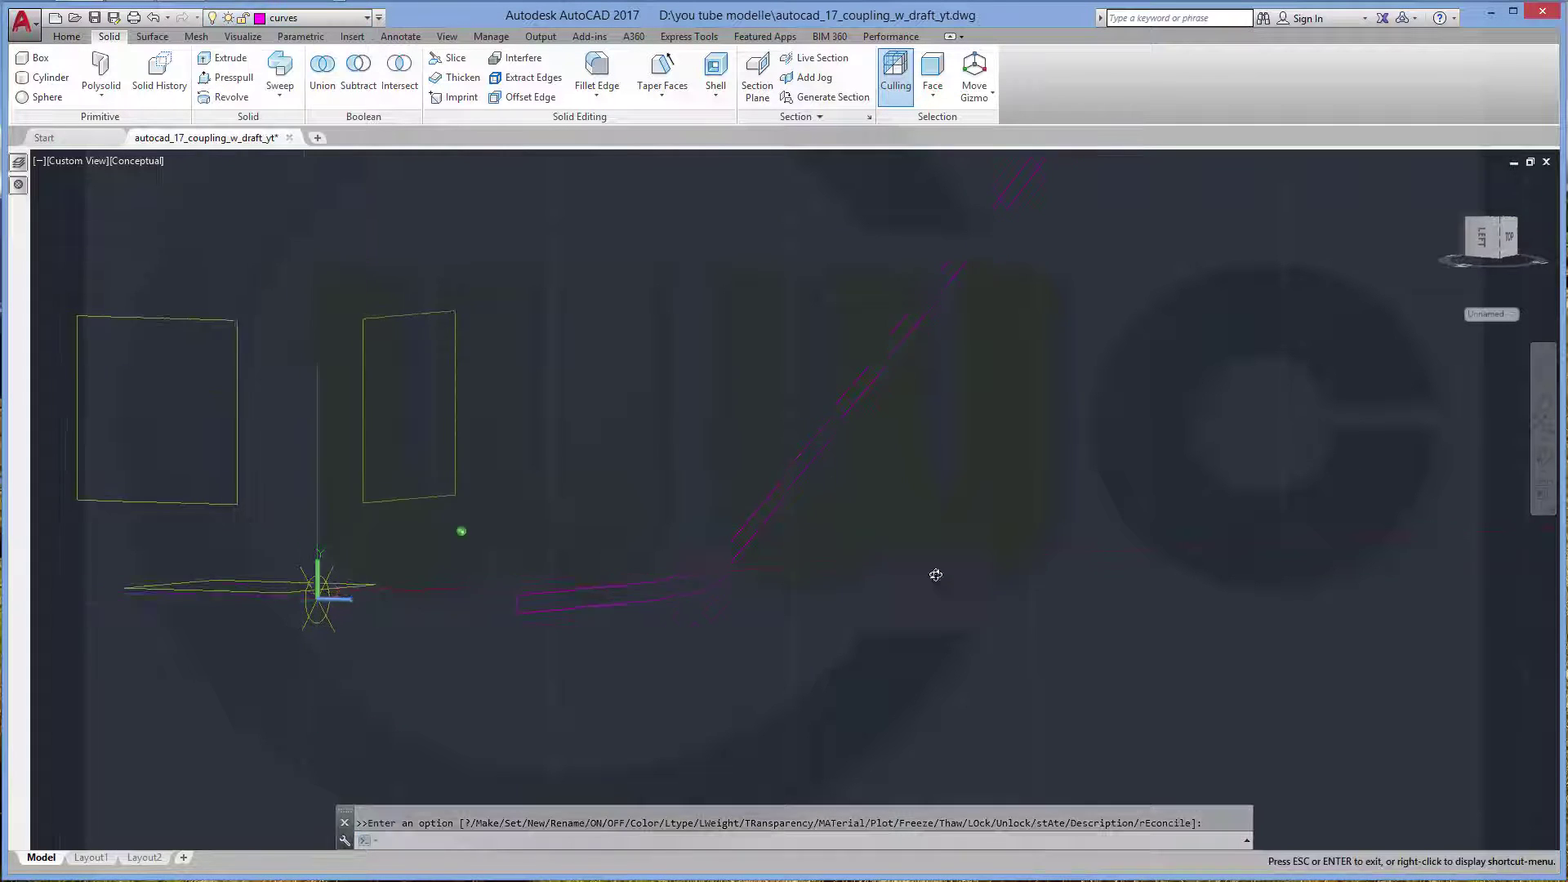
pyautogui.scroll(3, 954, 440)
pyautogui.scroll(-4, 953, 439)
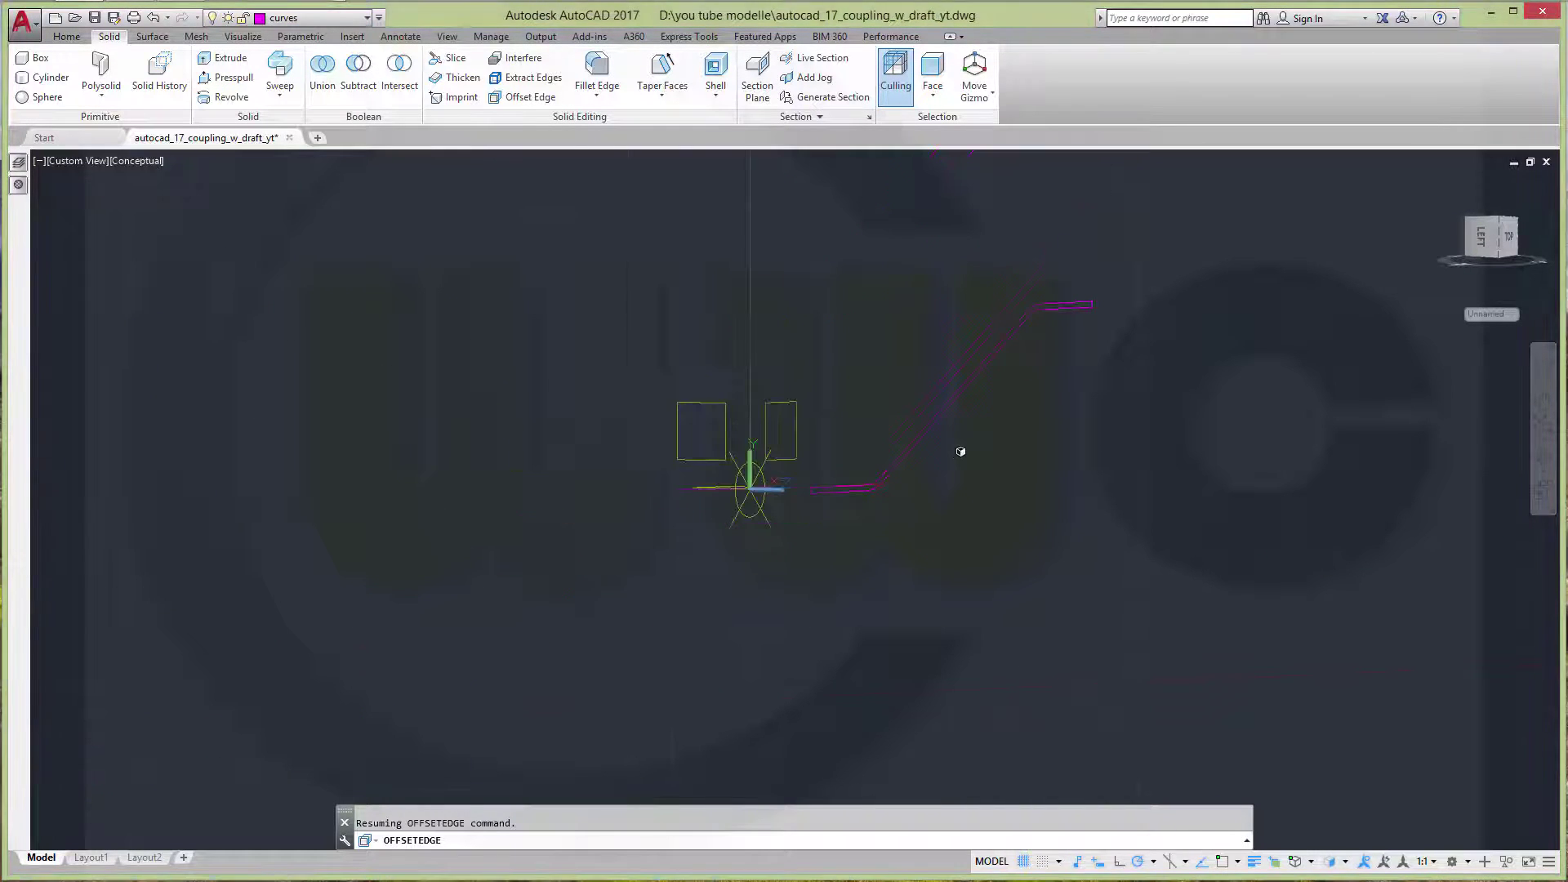
pyautogui.keyDown('shift'); pyautogui.moveTo(1049, 383); pyautogui.dragTo(923, 428, button='middle'); pyautogui.keyUp('shift')
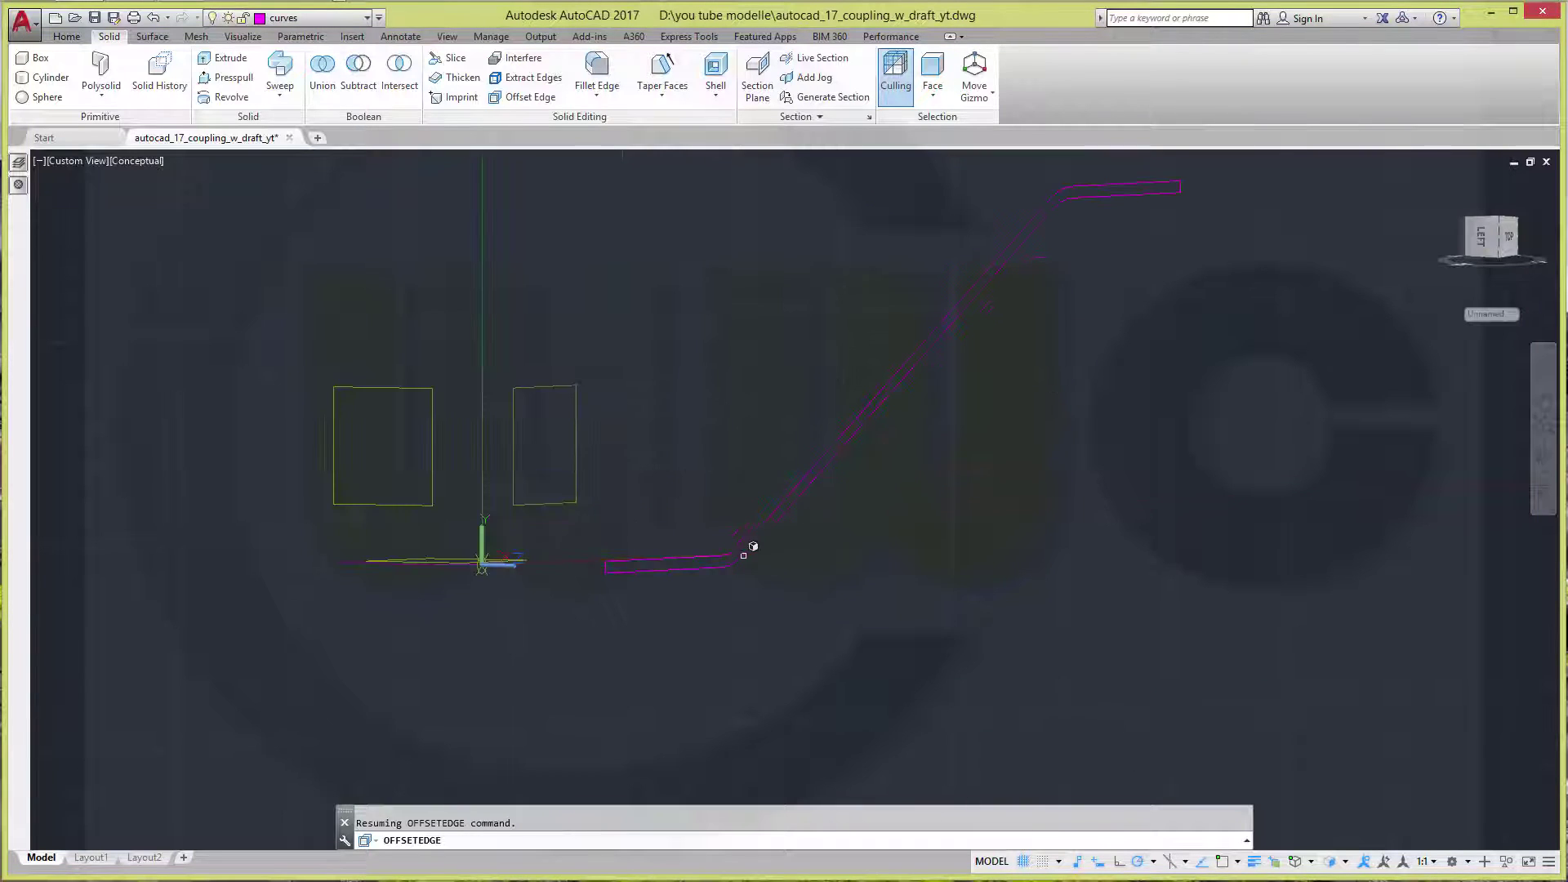
pyautogui.keyDown('shift'); pyautogui.moveTo(753, 546); pyautogui.dragTo(509, 591, button='middle'); pyautogui.keyUp('shift')
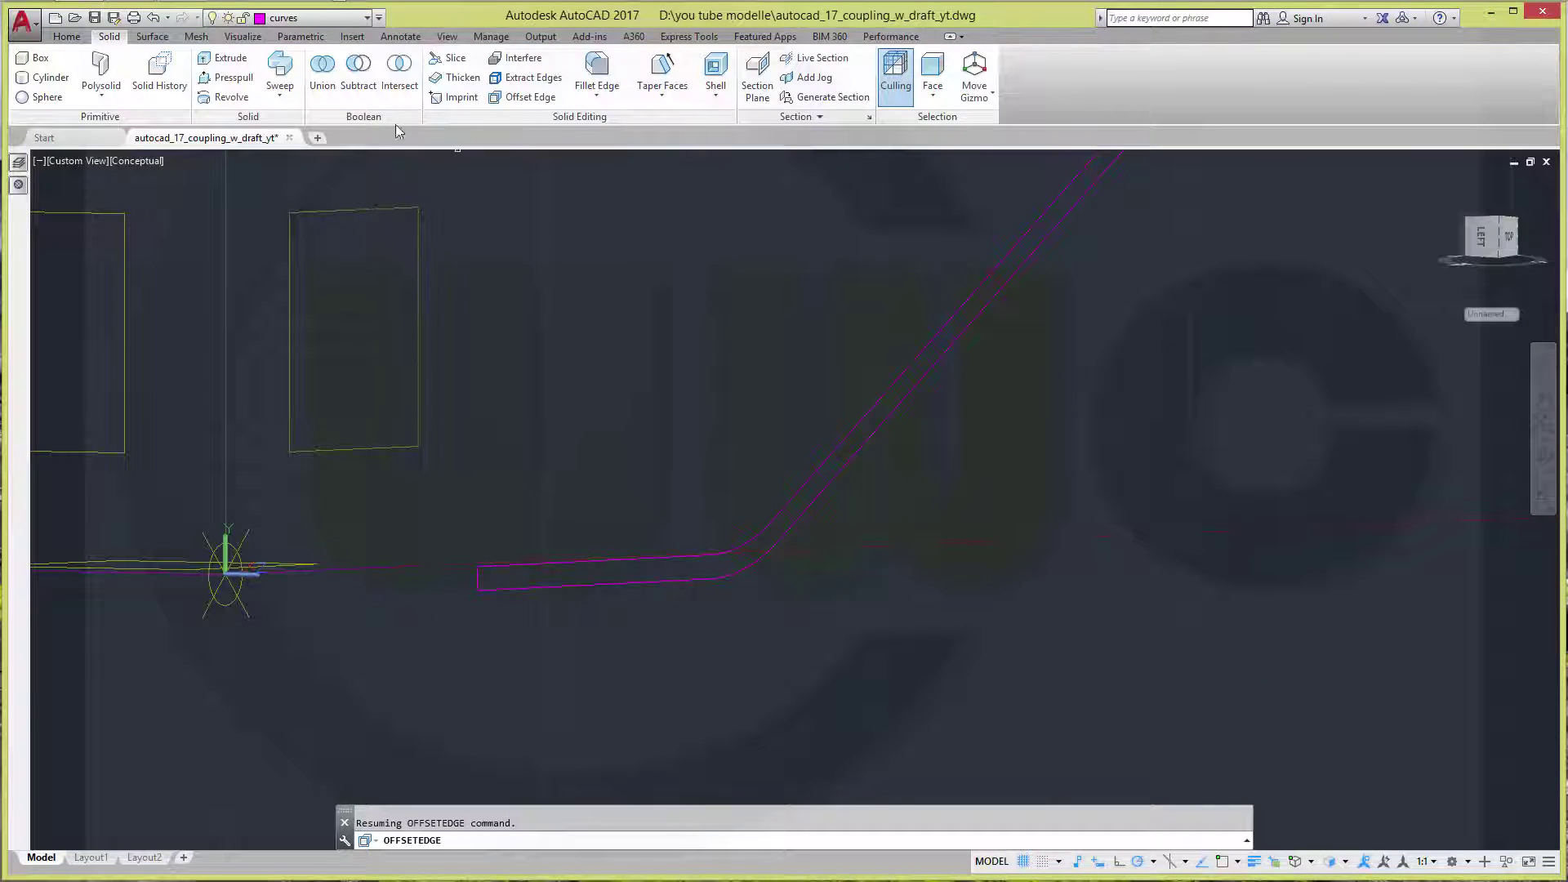
pyautogui.click(63, 37)
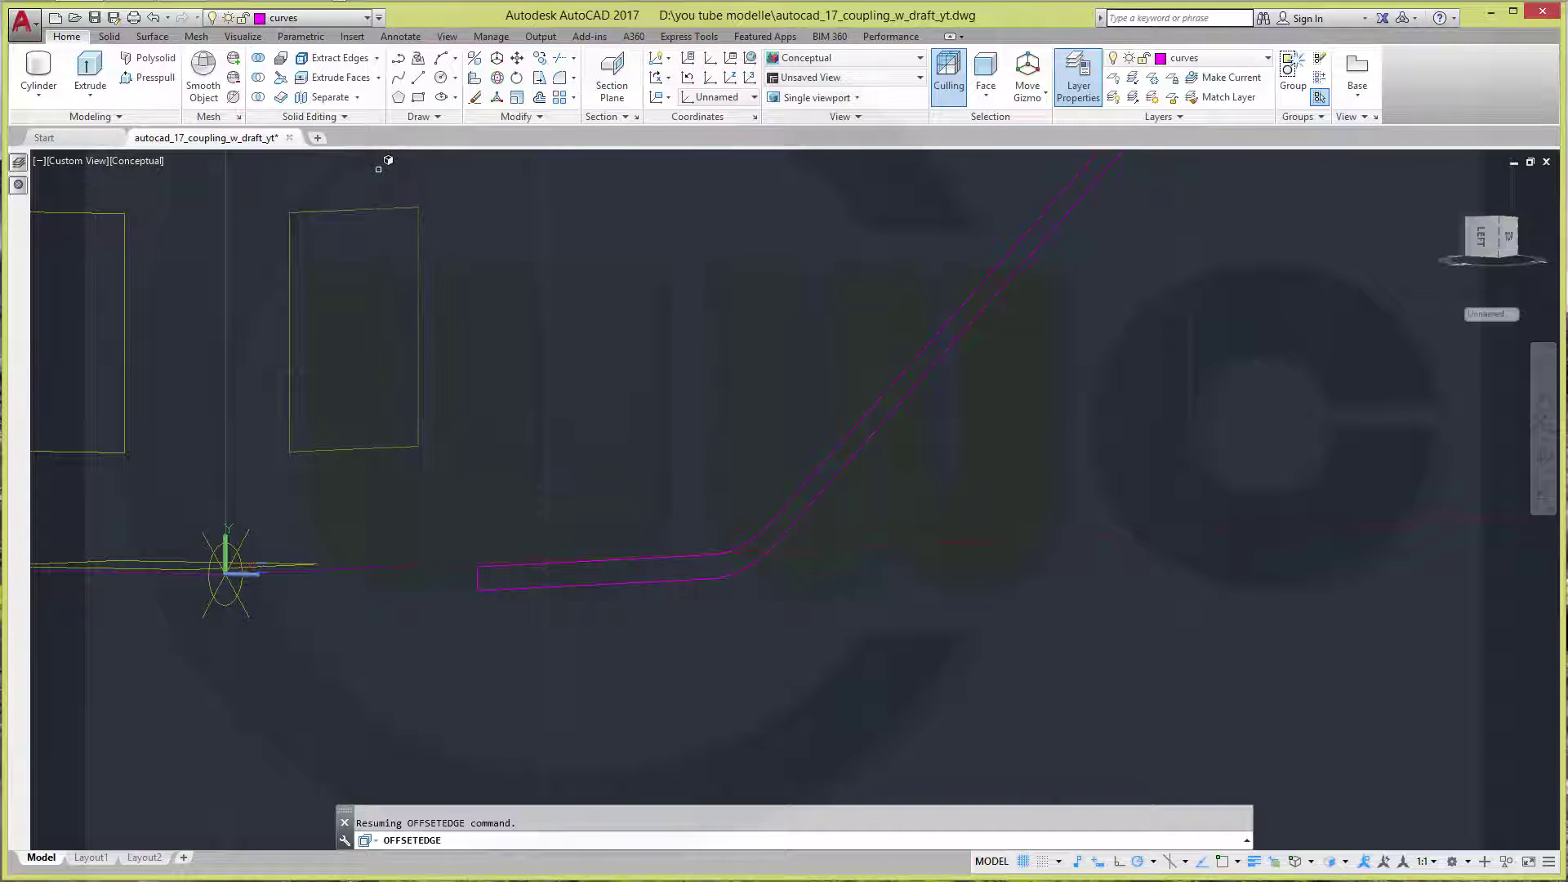
# Split the magenta offset profile into separate edge pieces
pyautogui.click(539, 116)
pyautogui.click(523, 145)
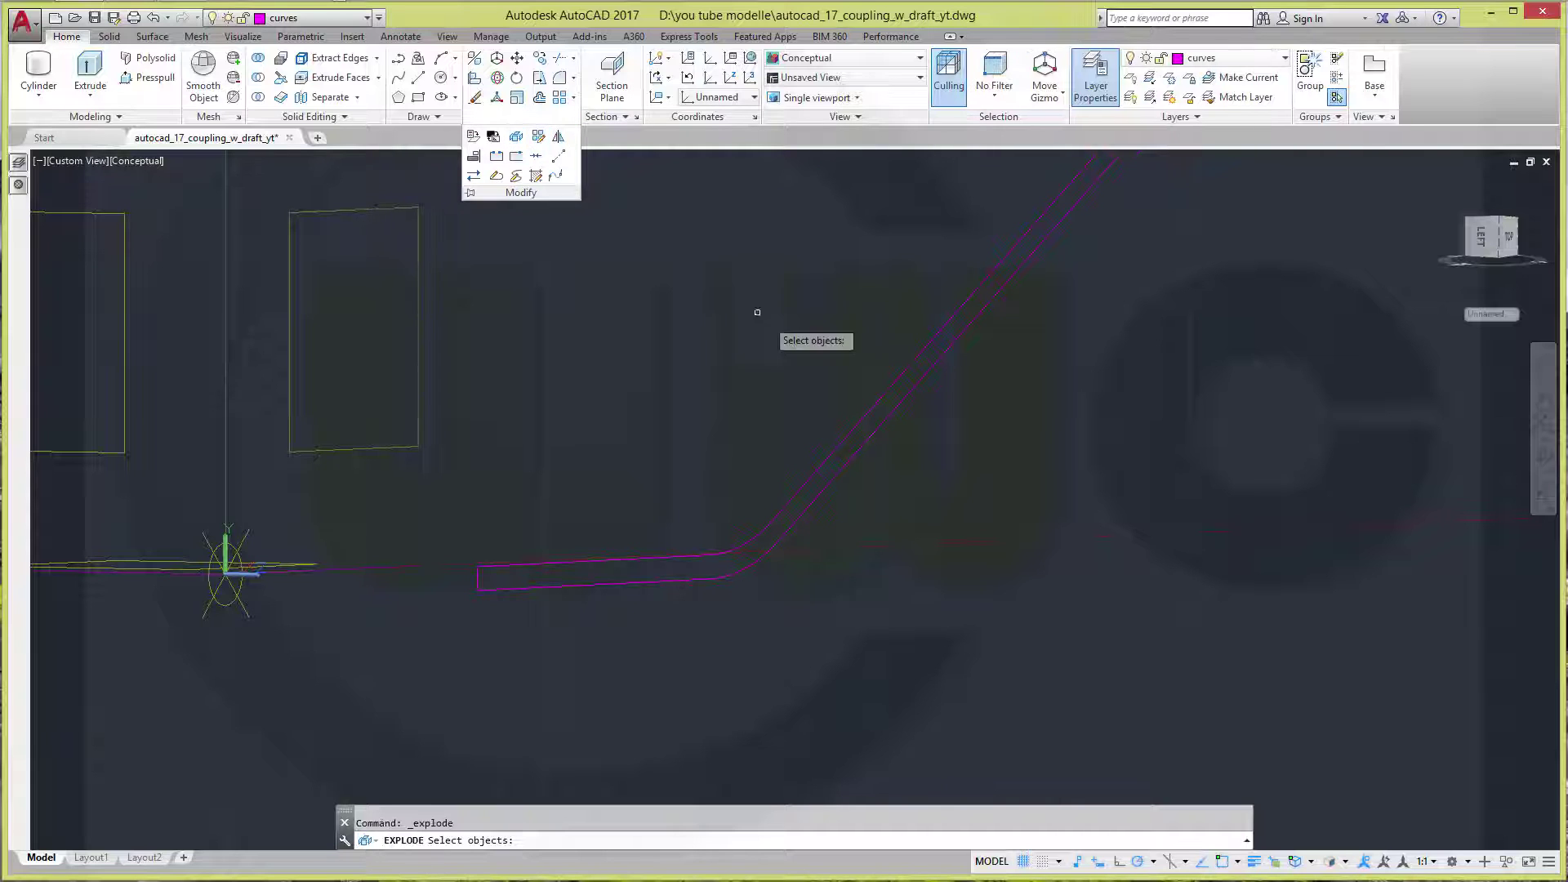
pyautogui.scroll(2, 1062, 486)
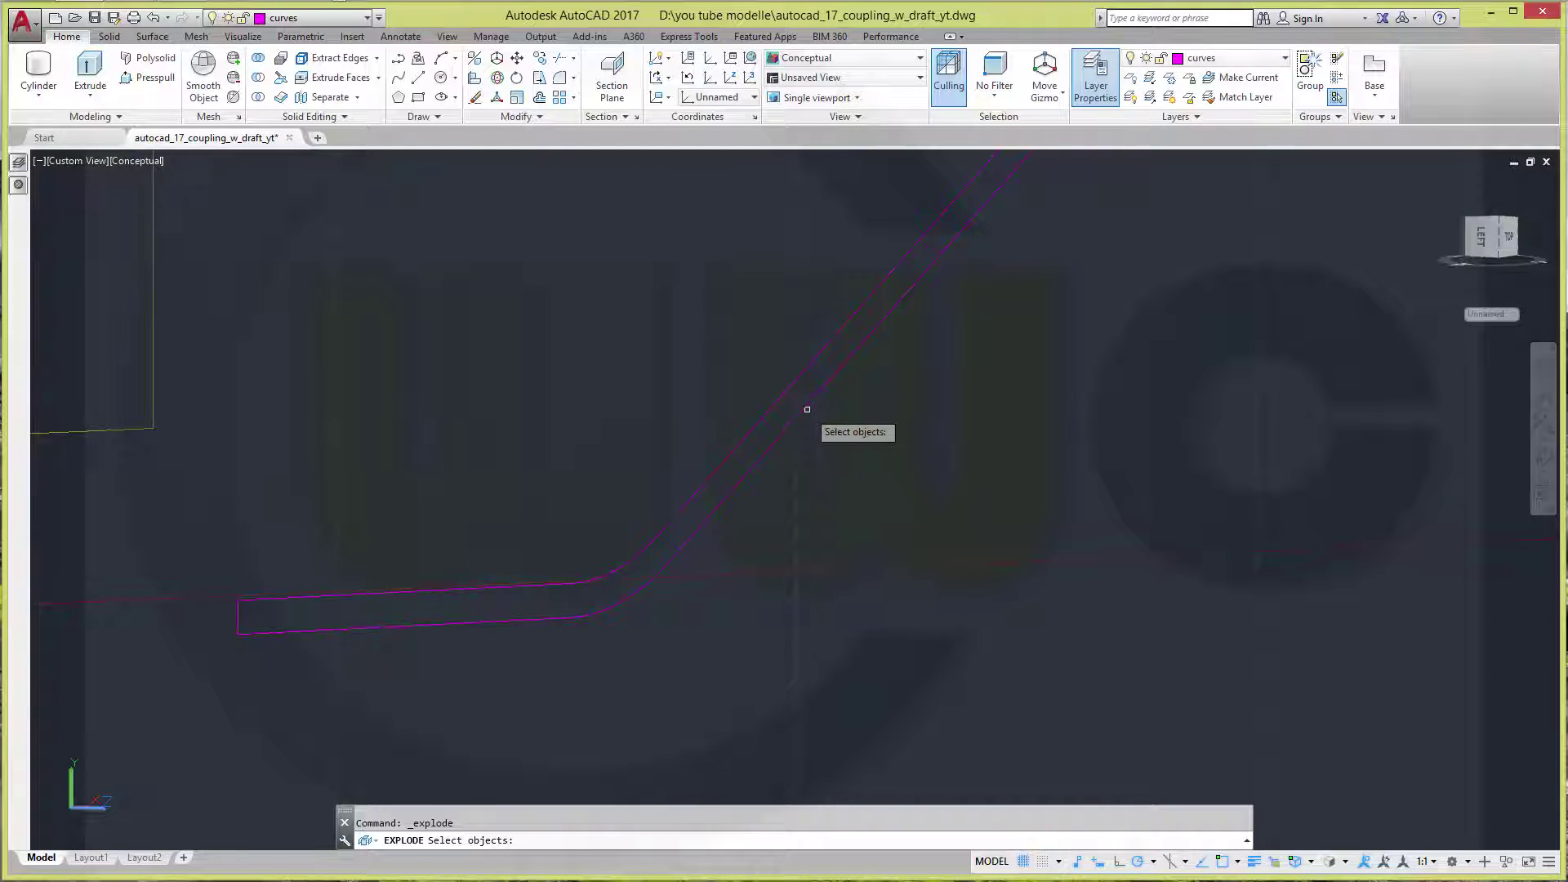
pyautogui.click(801, 413)
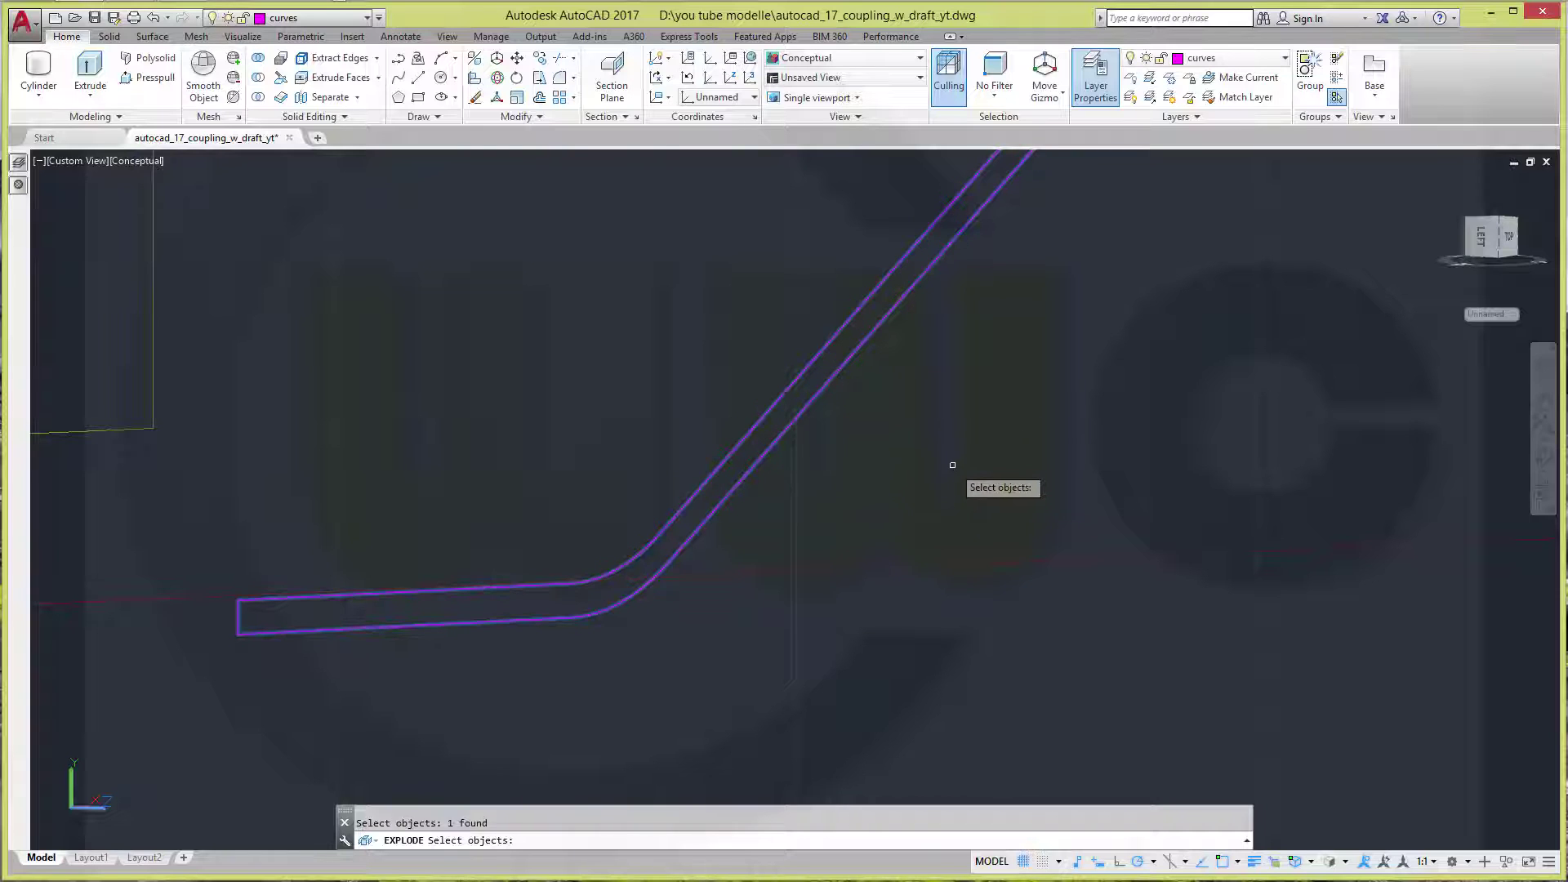
pyautogui.press('Return')
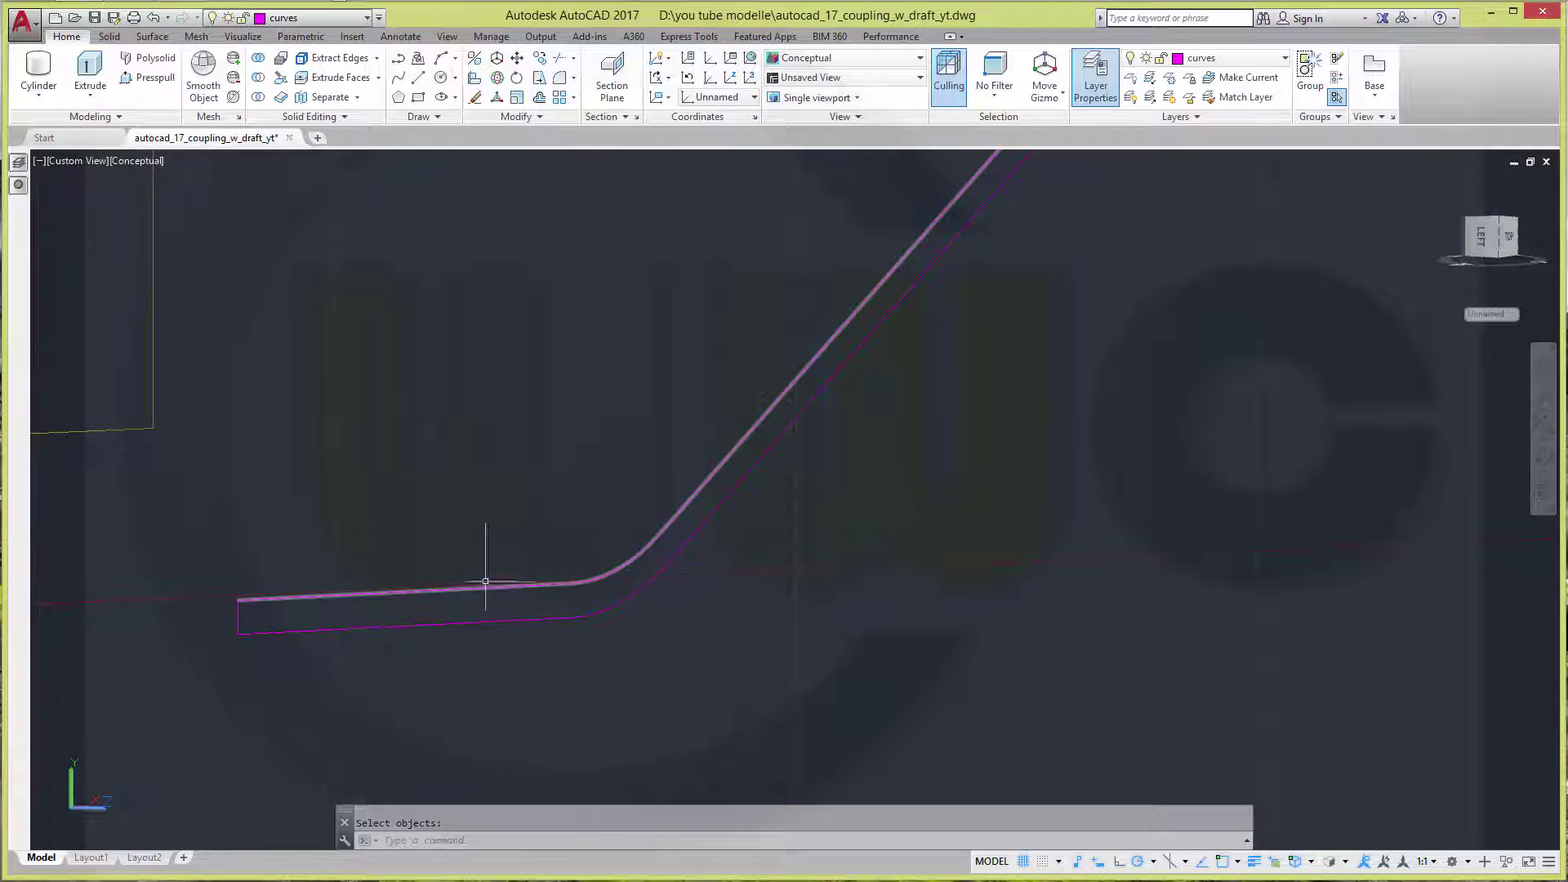
# Delete the short closing lines at both profile ends, leaving two parallel curves
pyautogui.rightClick(238, 620)
pyautogui.click(277, 647)
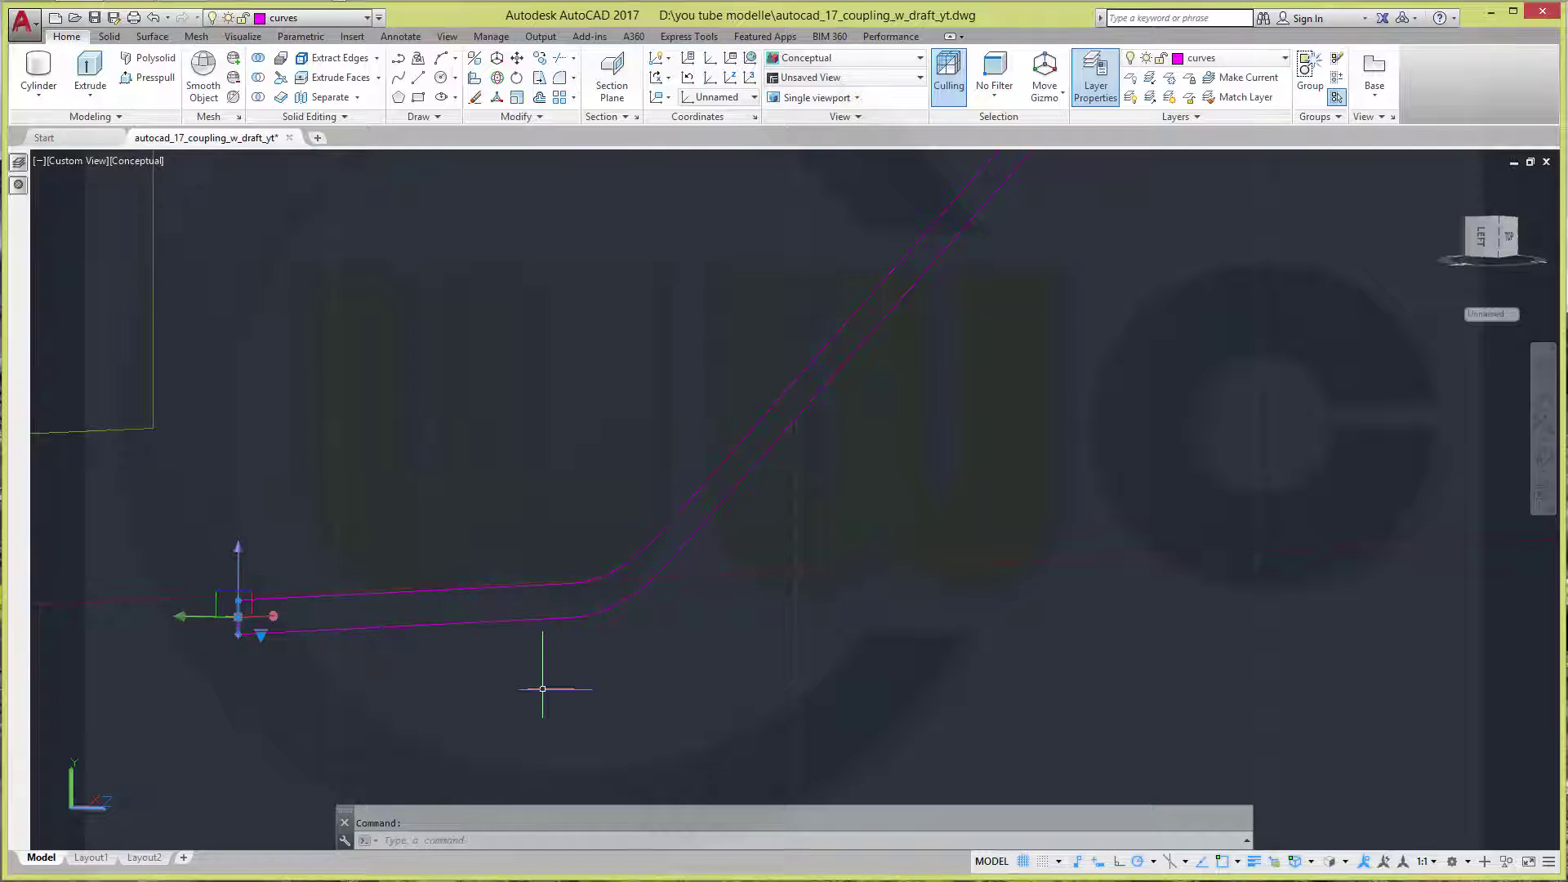
pyautogui.press('Delete')
pyautogui.moveTo(1019, 438)
pyautogui.mouseDown(button='middle')
pyautogui.moveTo(1072, 378)
pyautogui.moveTo(1083, 388)
pyautogui.mouseUp(button='middle')
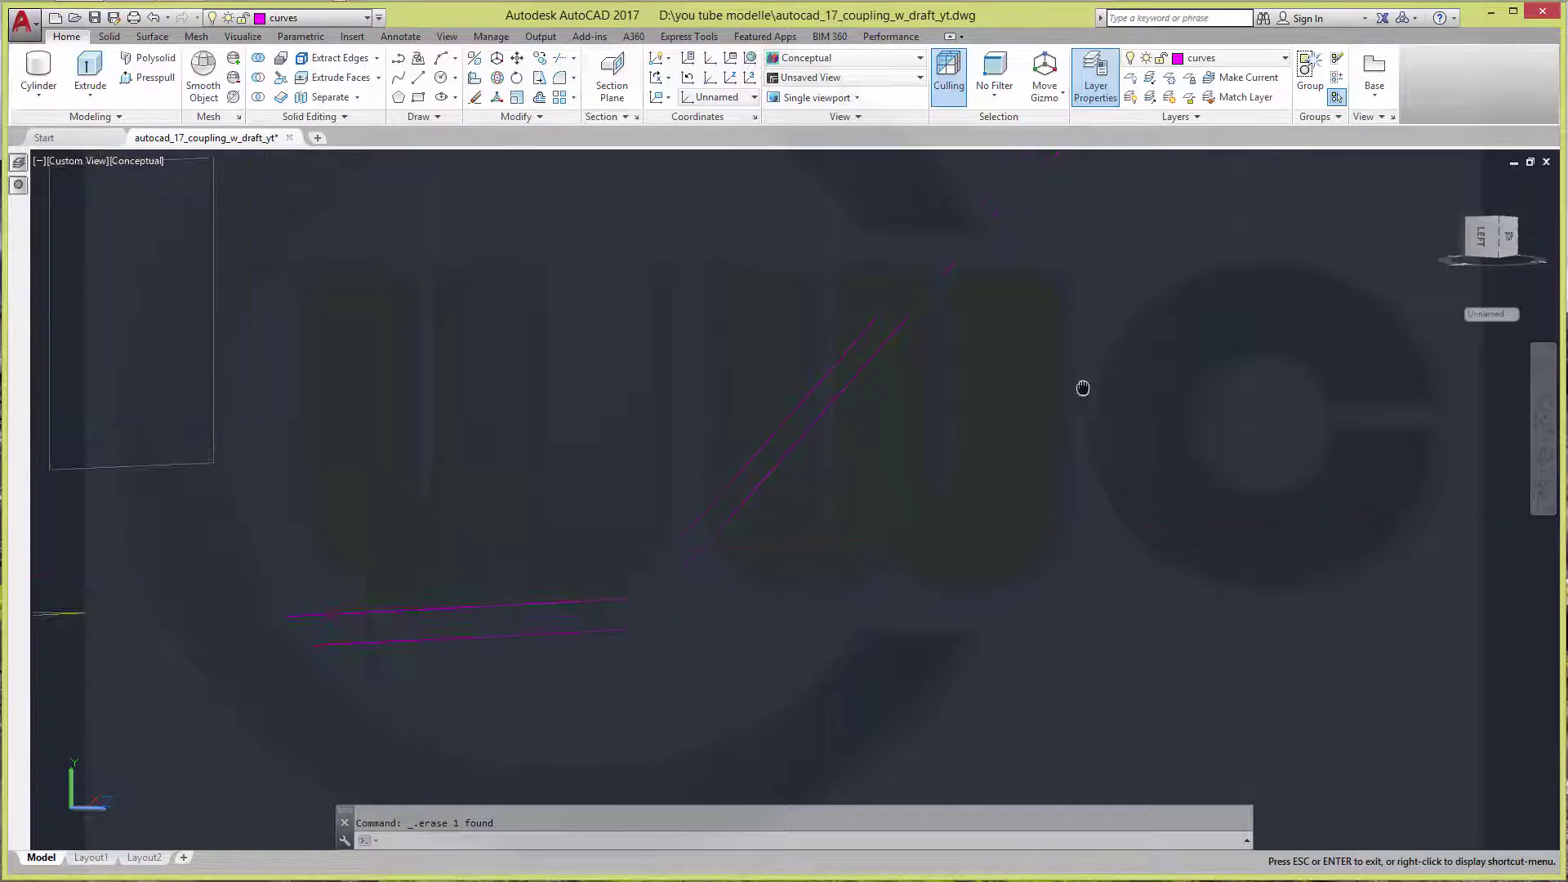
pyautogui.scroll(-3, 1062, 408)
pyautogui.scroll(2, 1176, 335)
pyautogui.scroll(3, 1144, 416)
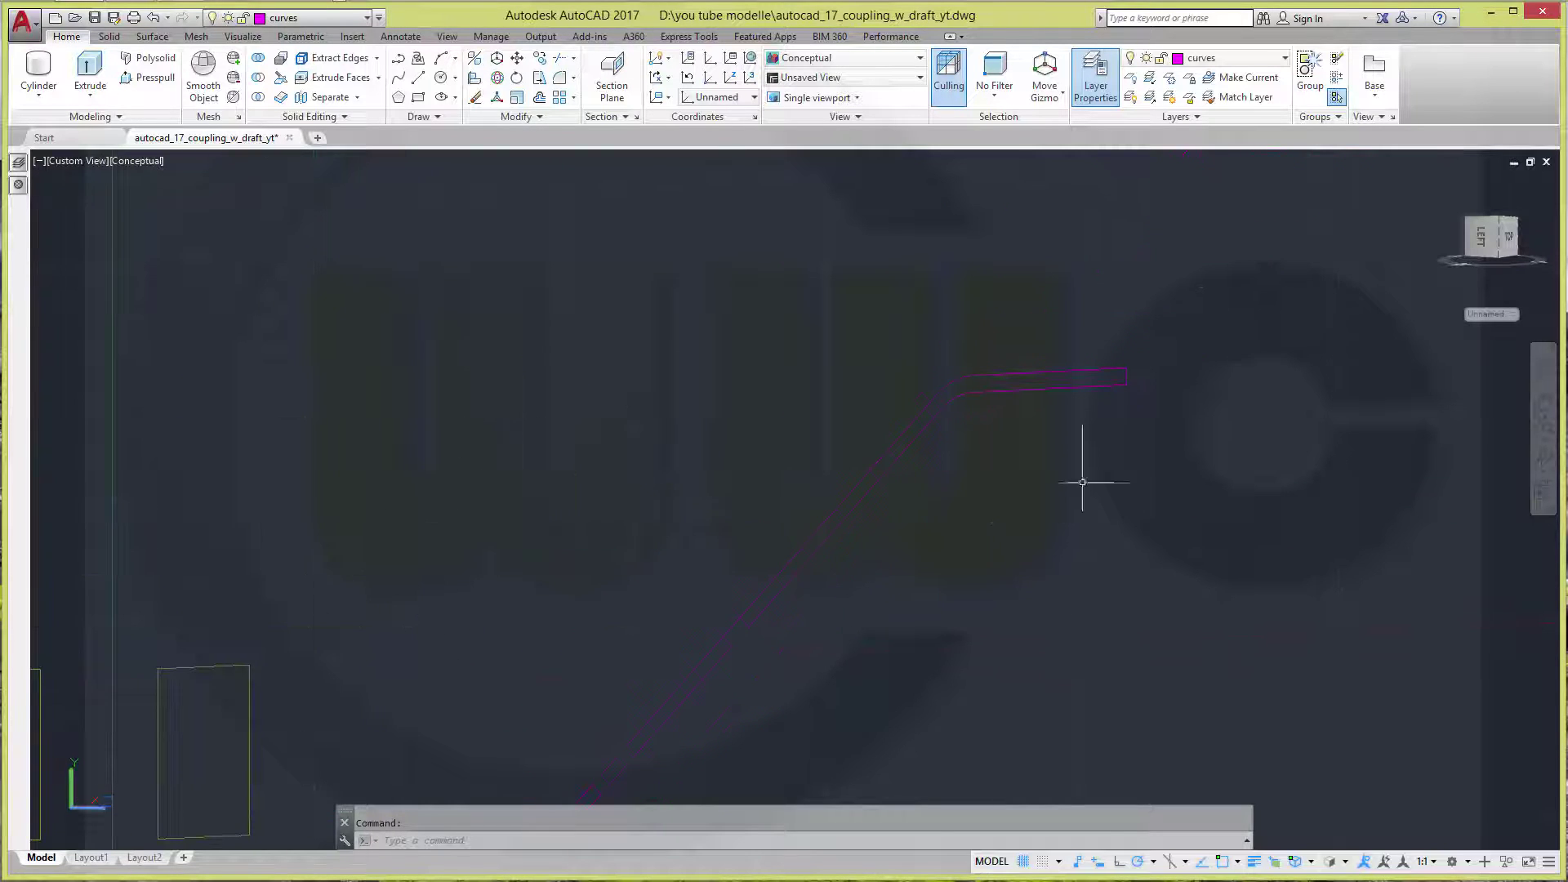
pyautogui.scroll(2, 1082, 482)
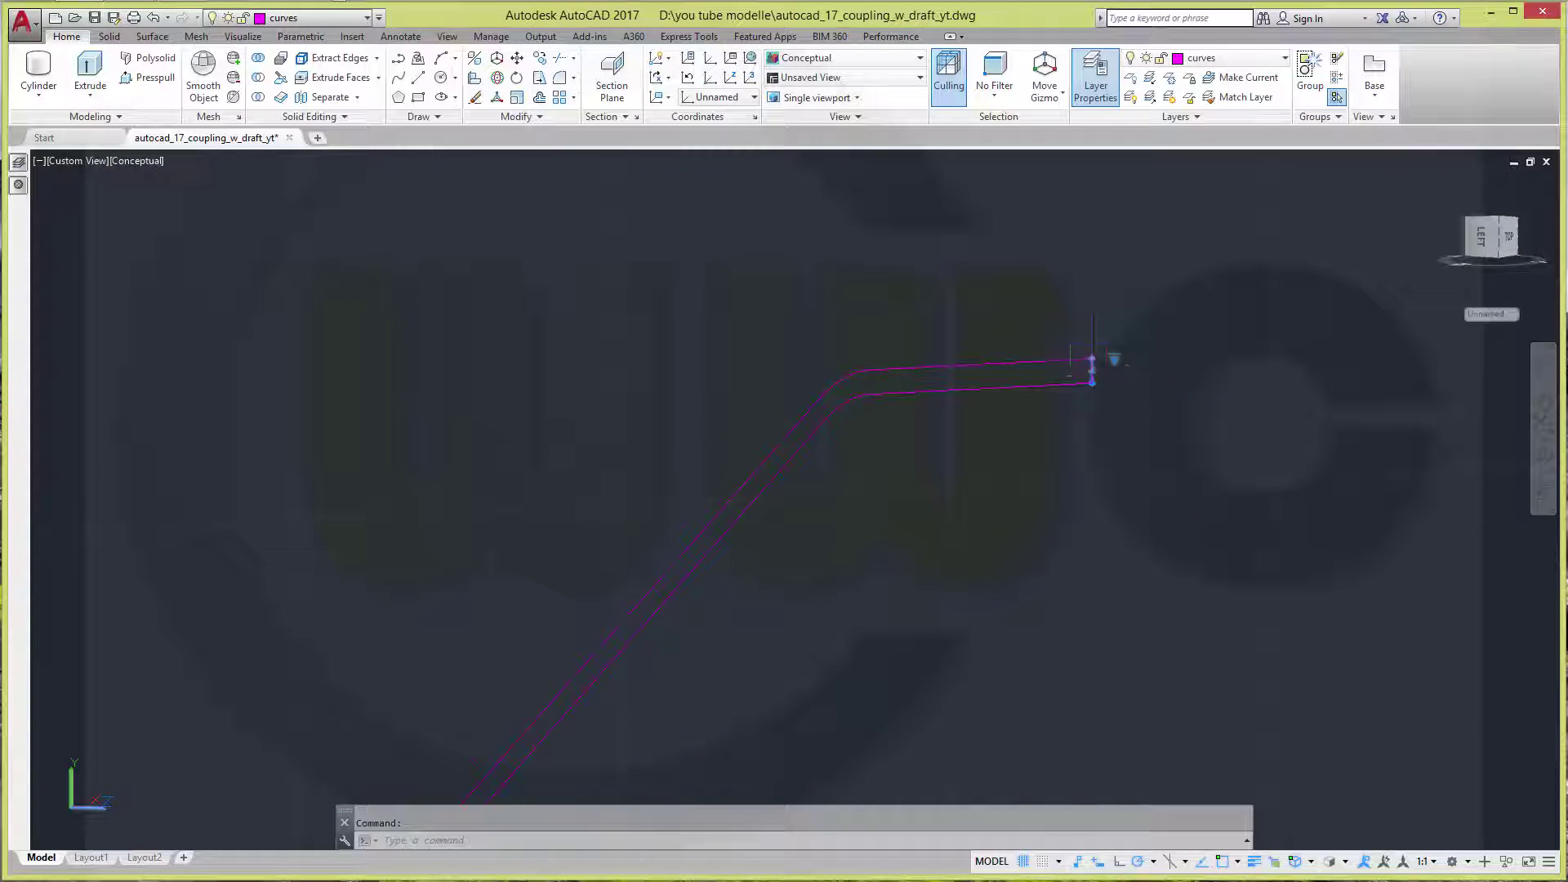
pyautogui.press('Delete')
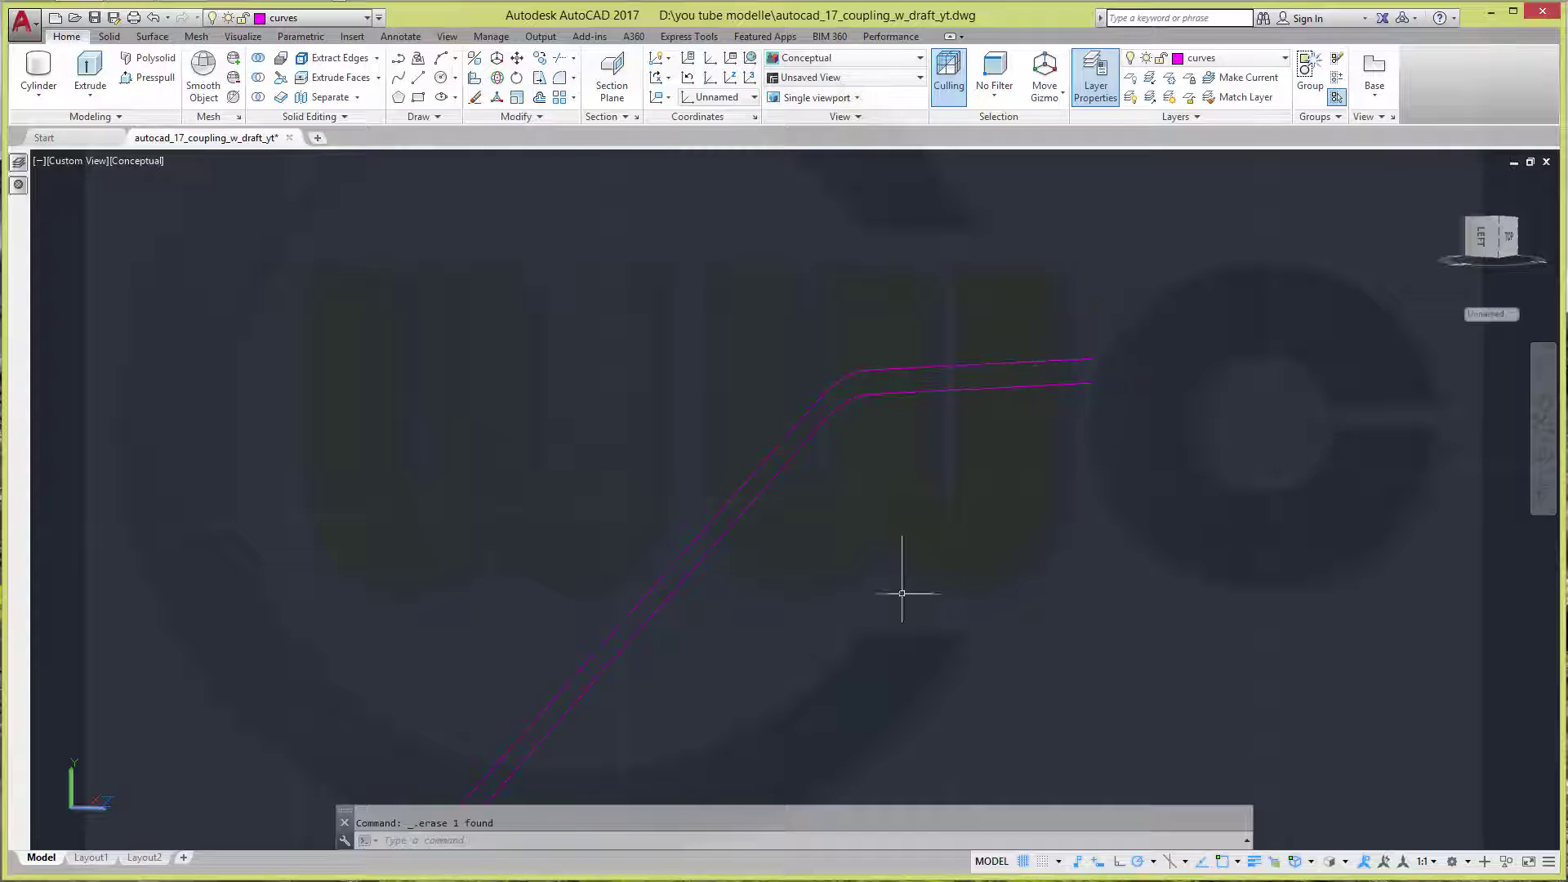
pyautogui.scroll(2, 812, 613)
pyautogui.scroll(-1, 981, 507)
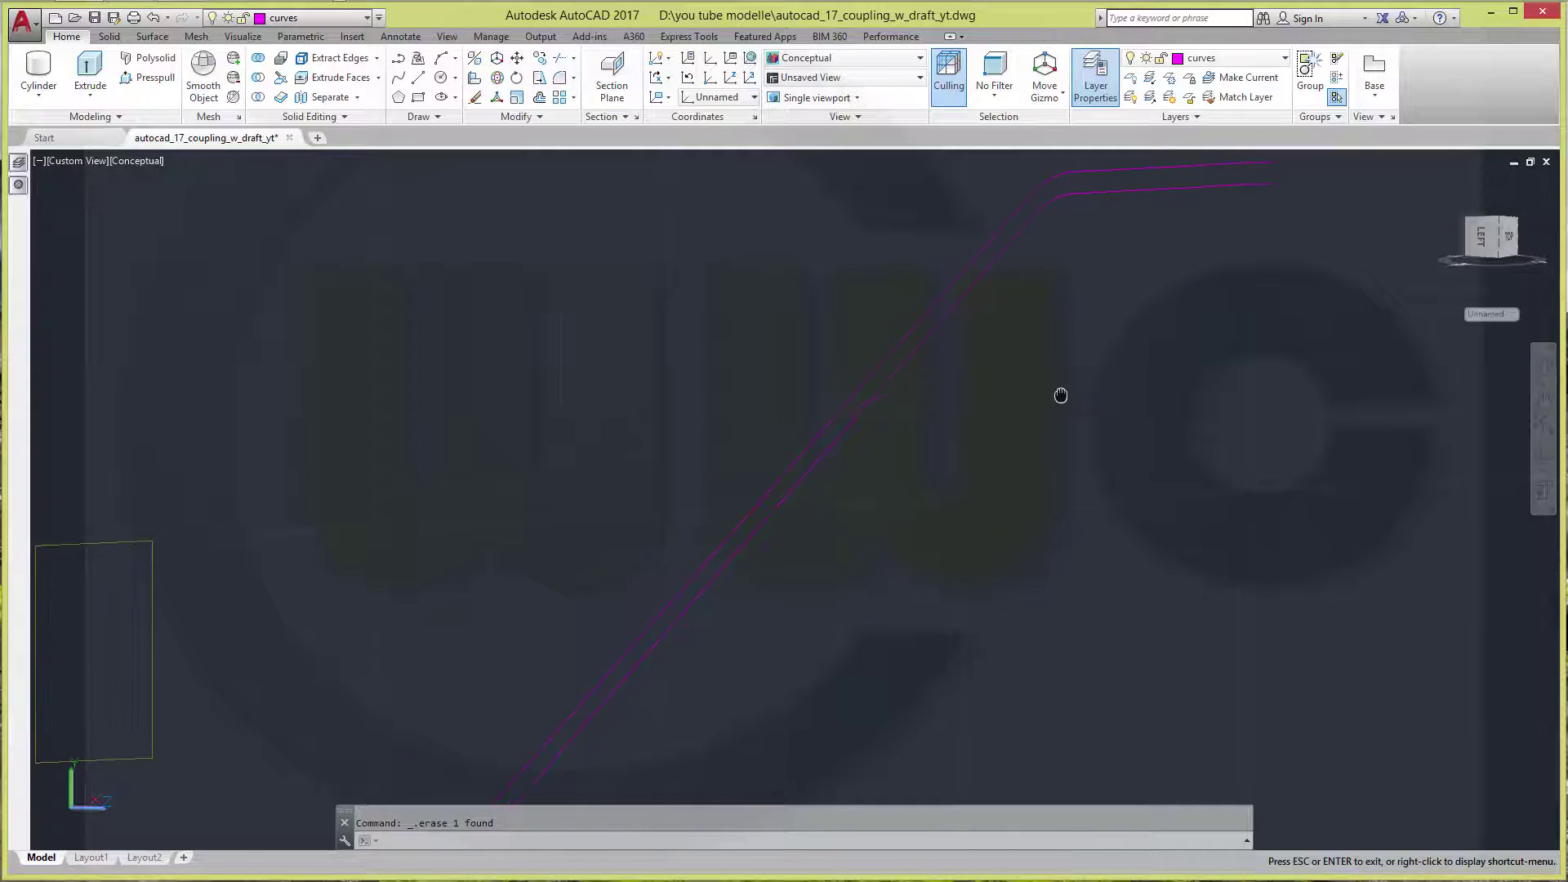
pyautogui.scroll(-2, 1053, 408)
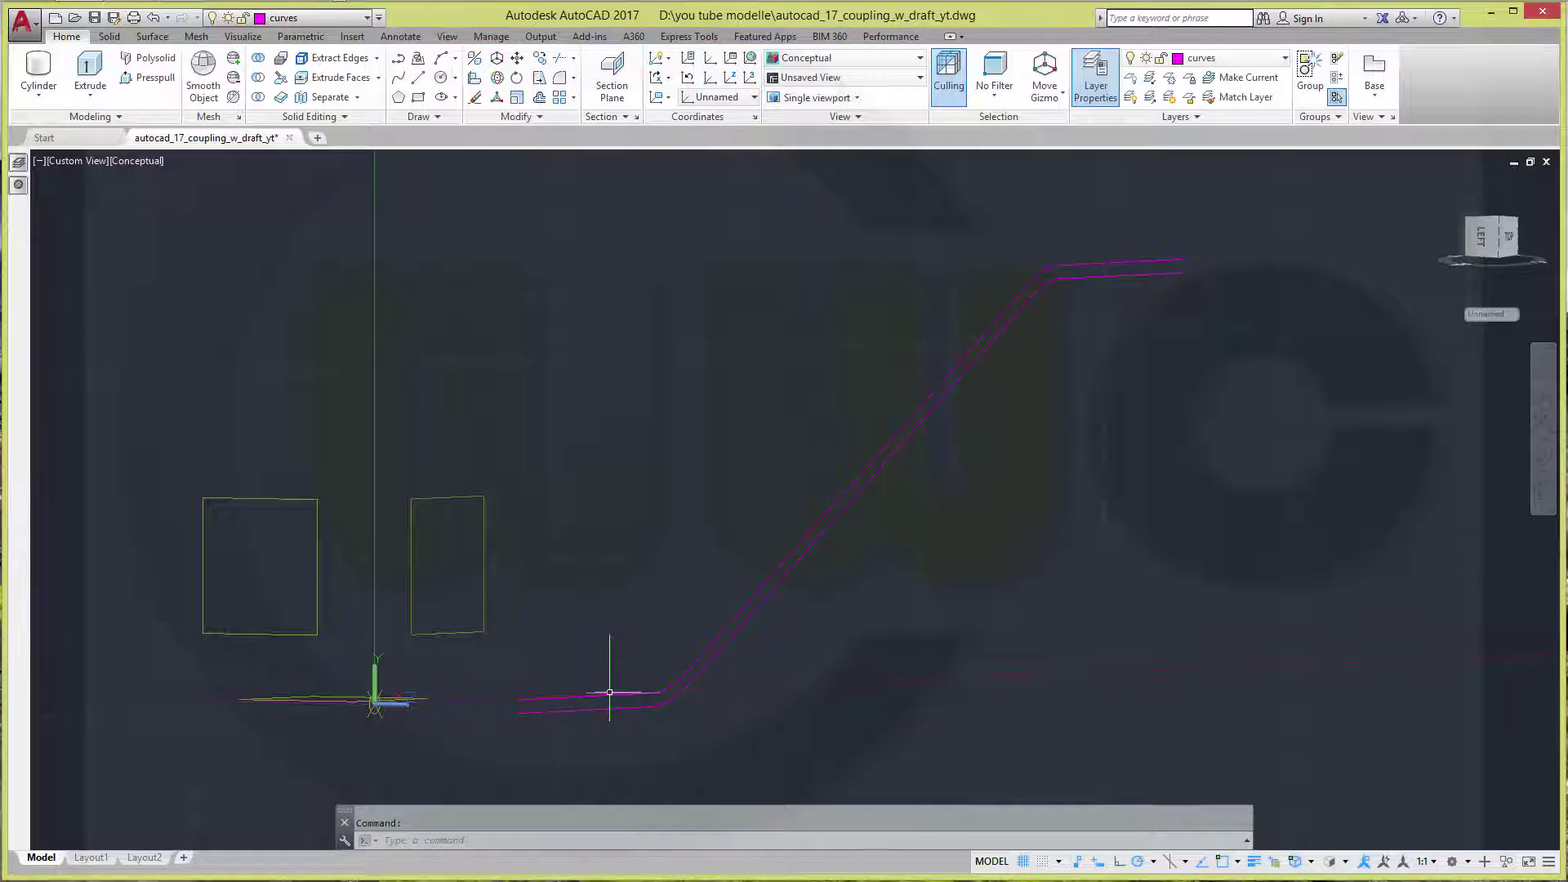
# Select both magenta edge curves and orbit to view the profile at an angle
pyautogui.click(610, 691)
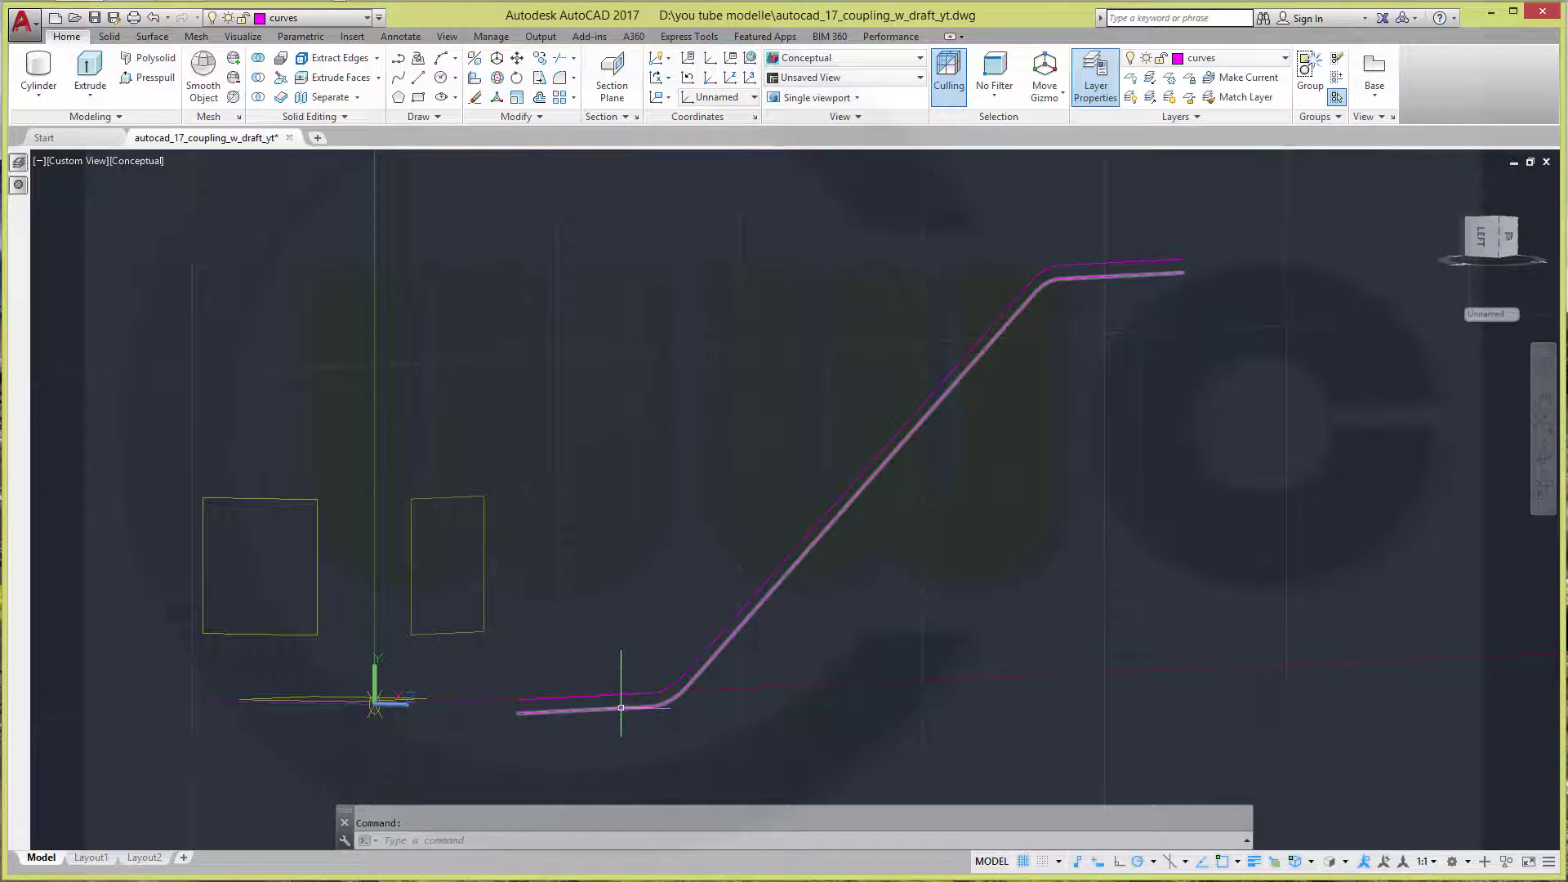
pyautogui.click(621, 708)
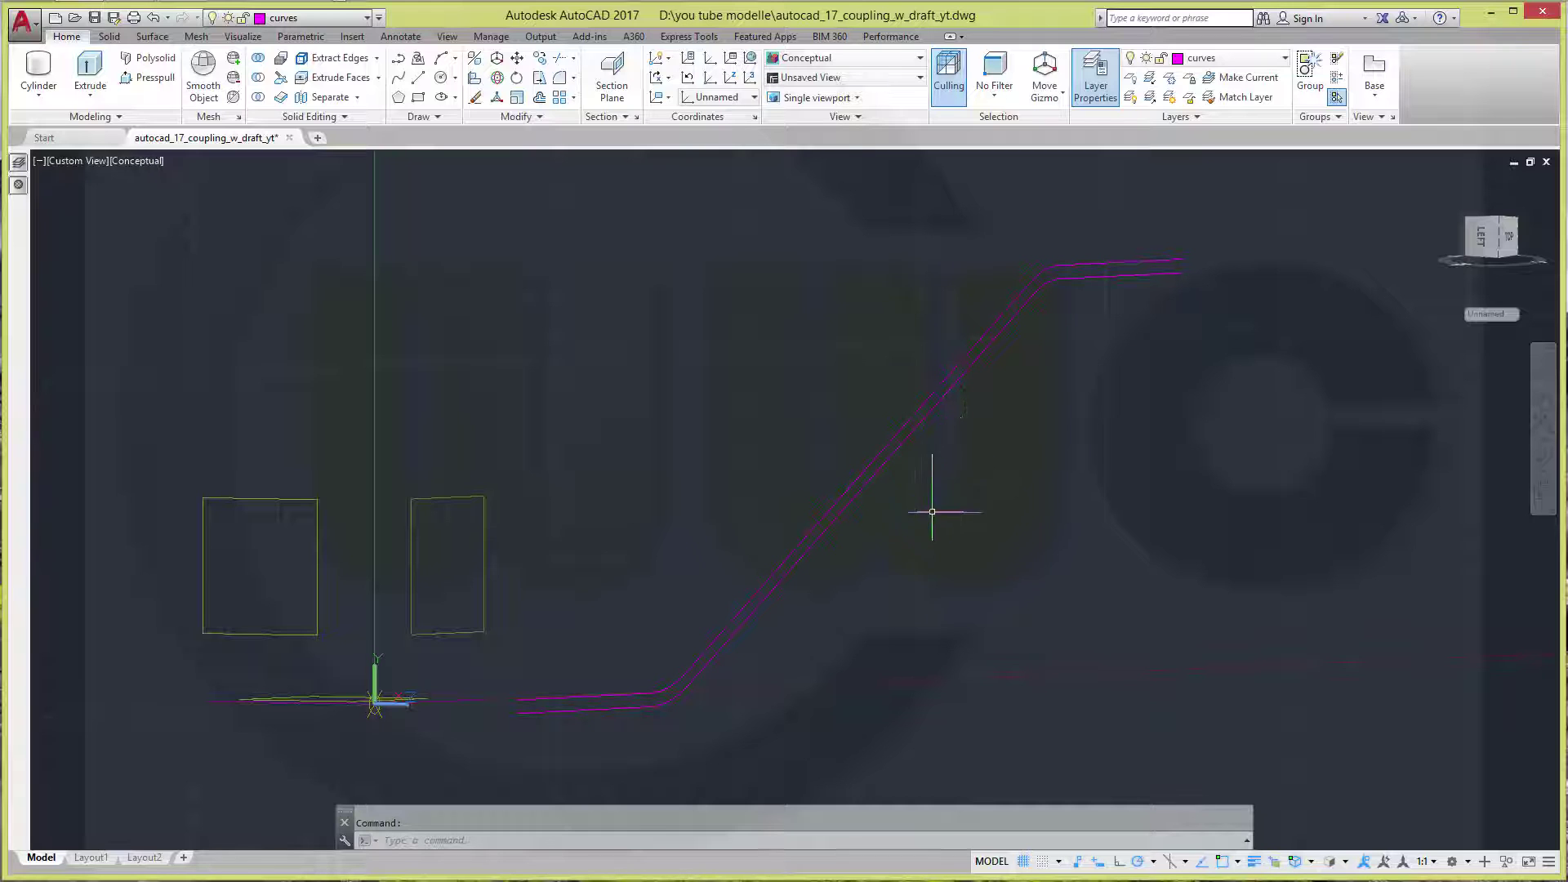
pyautogui.moveTo(624, 532)
pyautogui.keyDown('shift'); pyautogui.mouseDown(button='middle')
pyautogui.moveTo(684, 617)
pyautogui.moveTo(642, 564)
pyautogui.mouseUp(button='middle'); pyautogui.keyUp('shift')
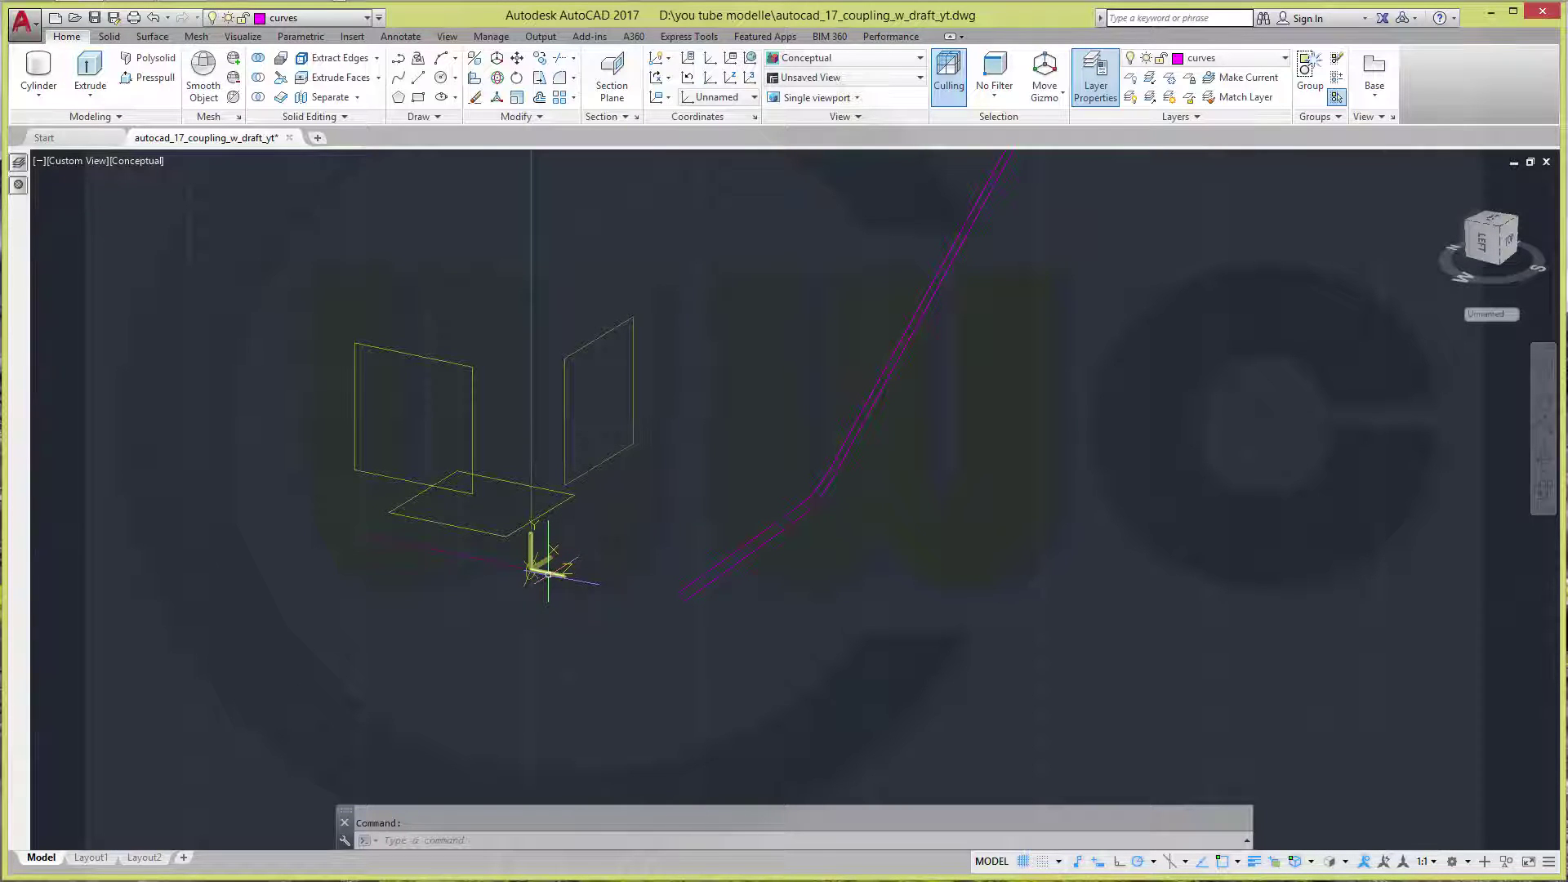
# Rotate the UCS 90° about its Y axis, check the axes, then undo the last operation
pyautogui.click(548, 574)
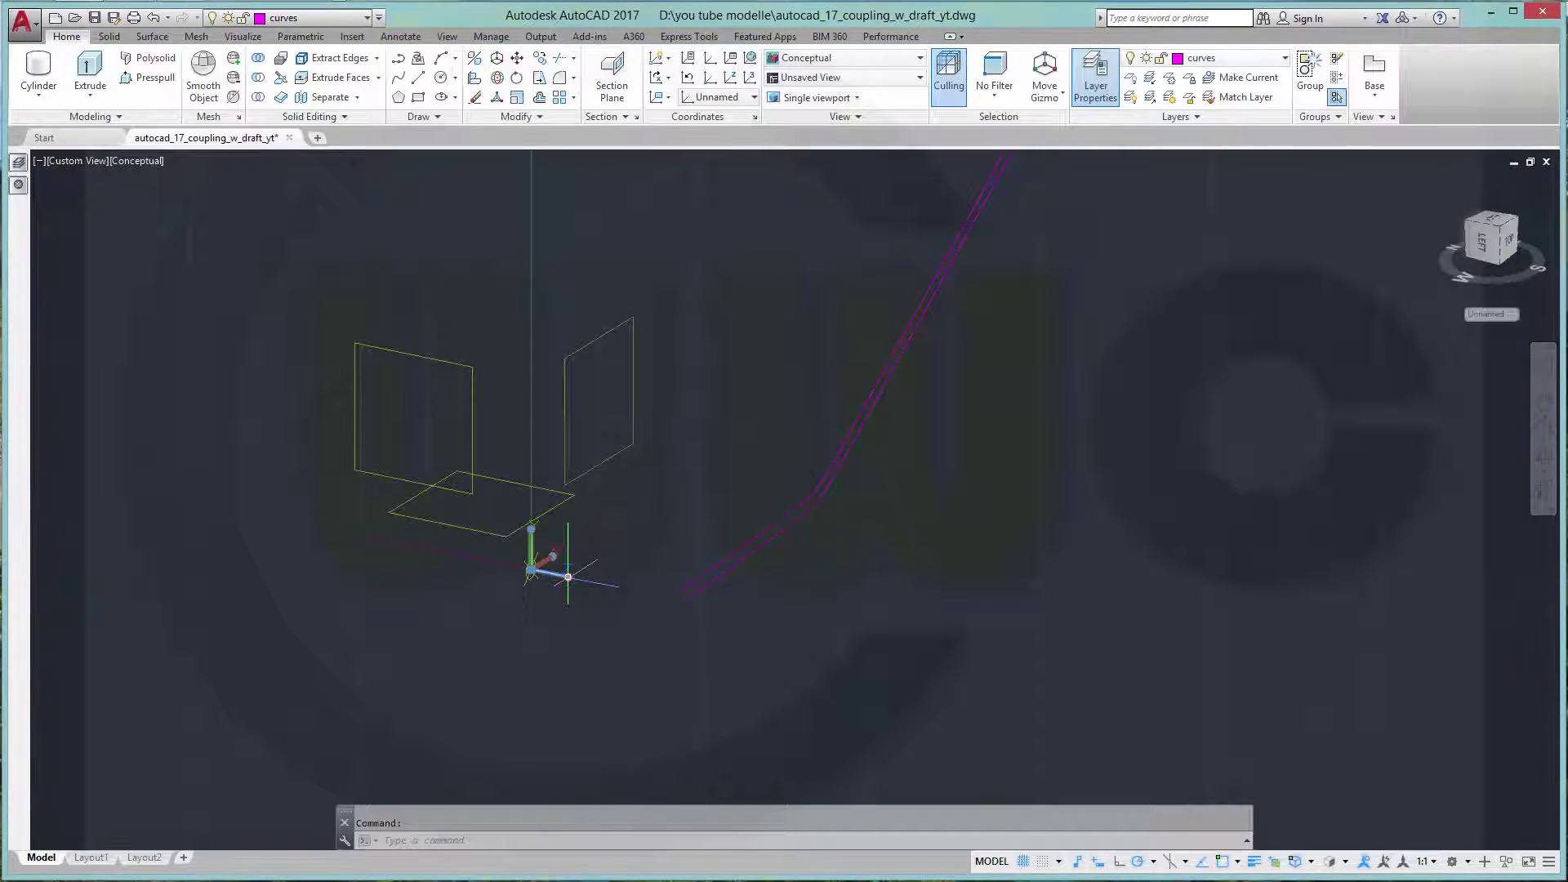
pyautogui.moveTo(566, 574)
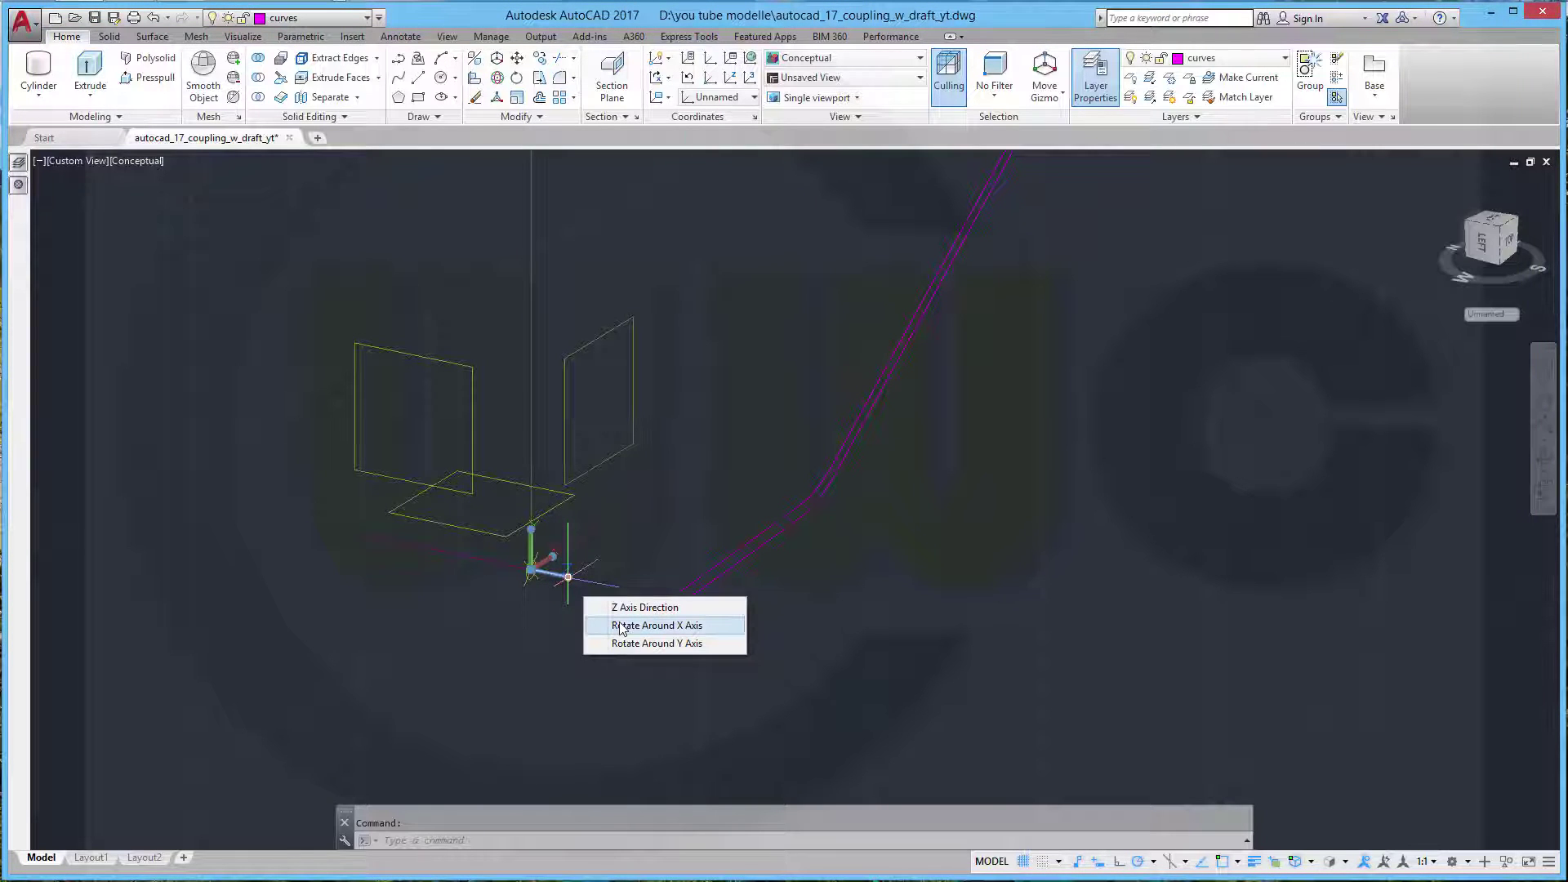
pyautogui.click(622, 643)
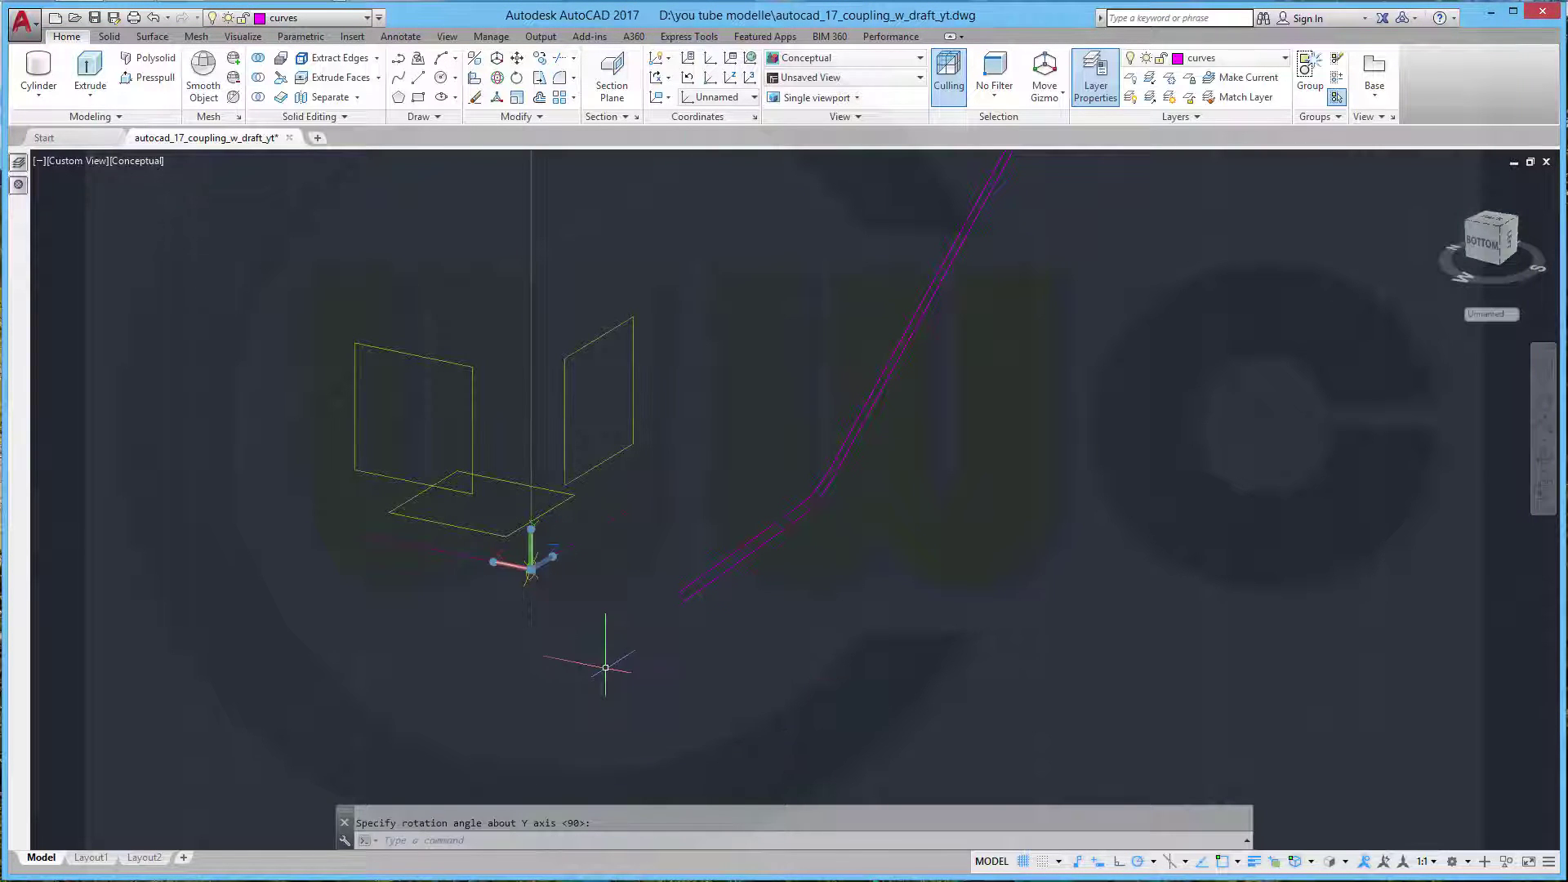
pyautogui.moveTo(703, 515)
pyautogui.keyDown('shift'); pyautogui.mouseDown(button='middle')
pyautogui.moveTo(812, 448)
pyautogui.moveTo(808, 425)
pyautogui.mouseUp(button='middle'); pyautogui.keyUp('shift')
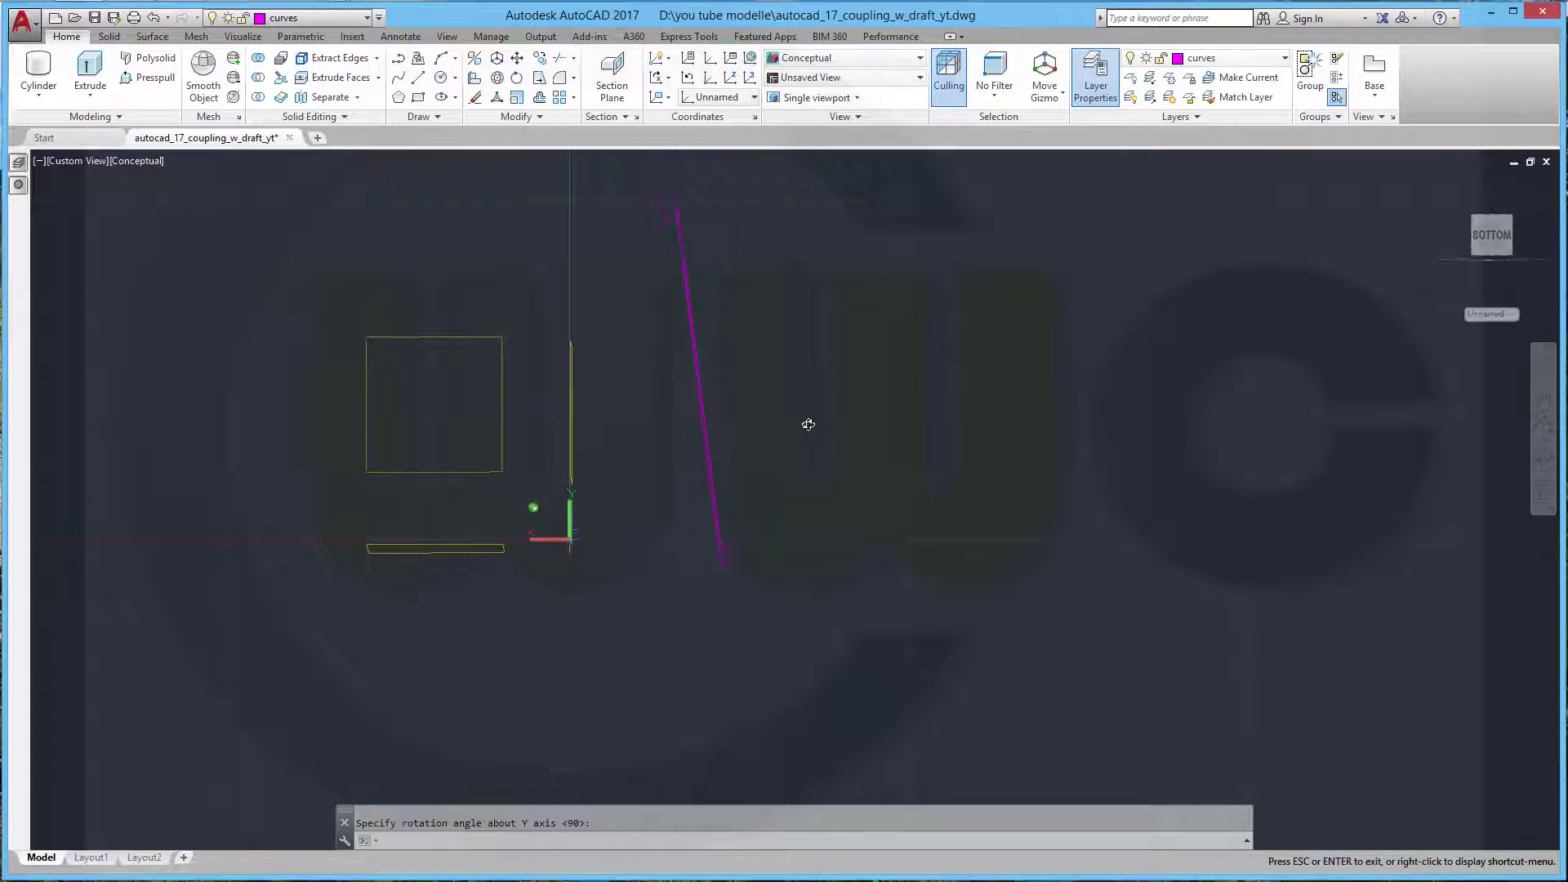
pyautogui.scroll(2, 812, 424)
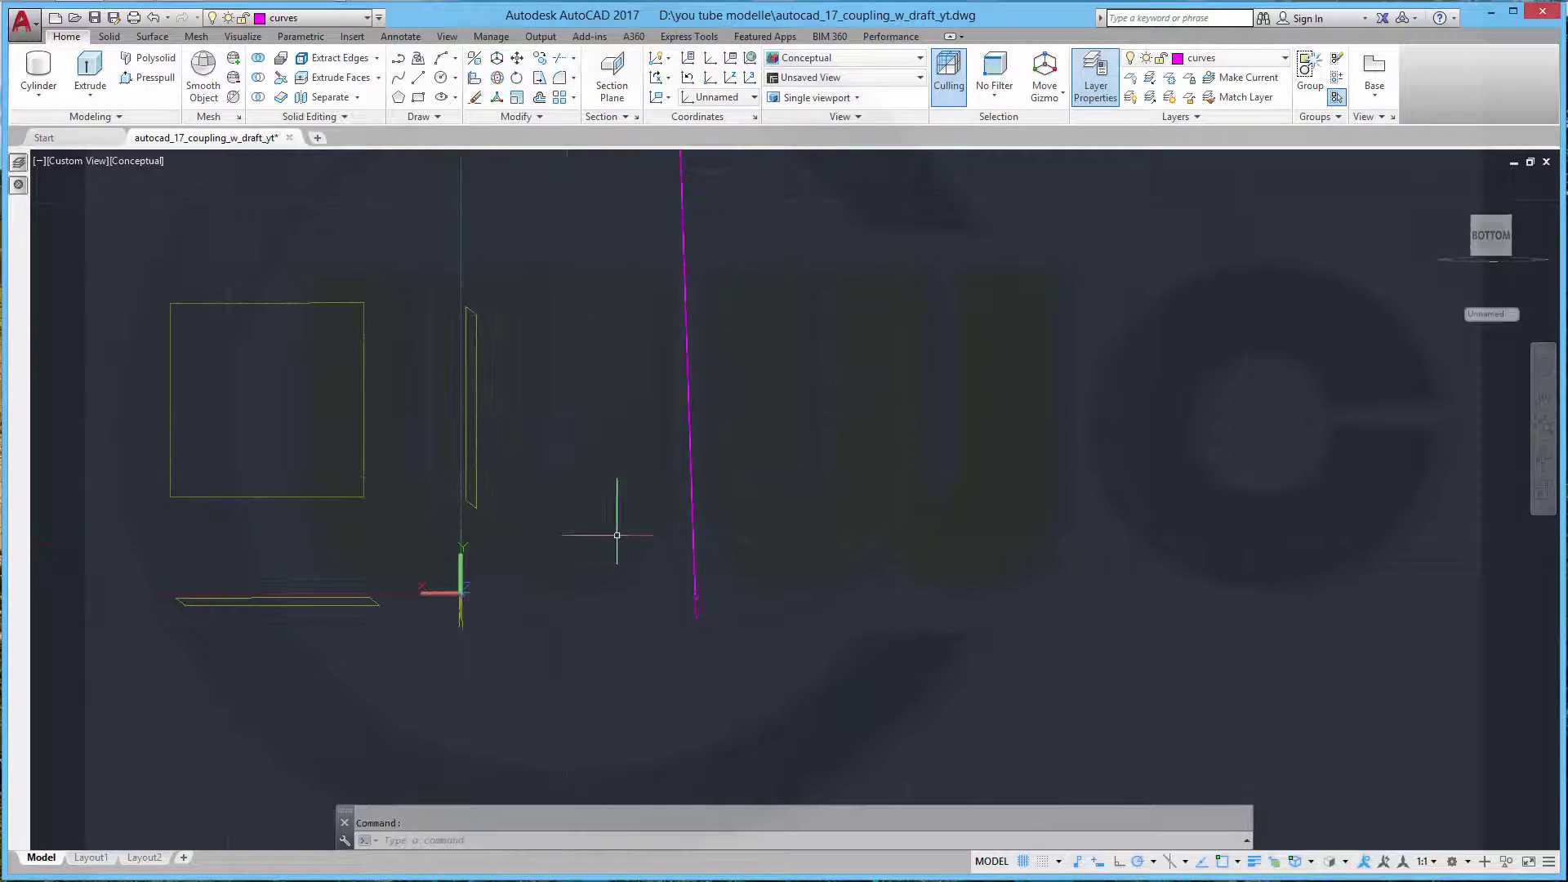
pyautogui.hotkey('ctrl', 'z')
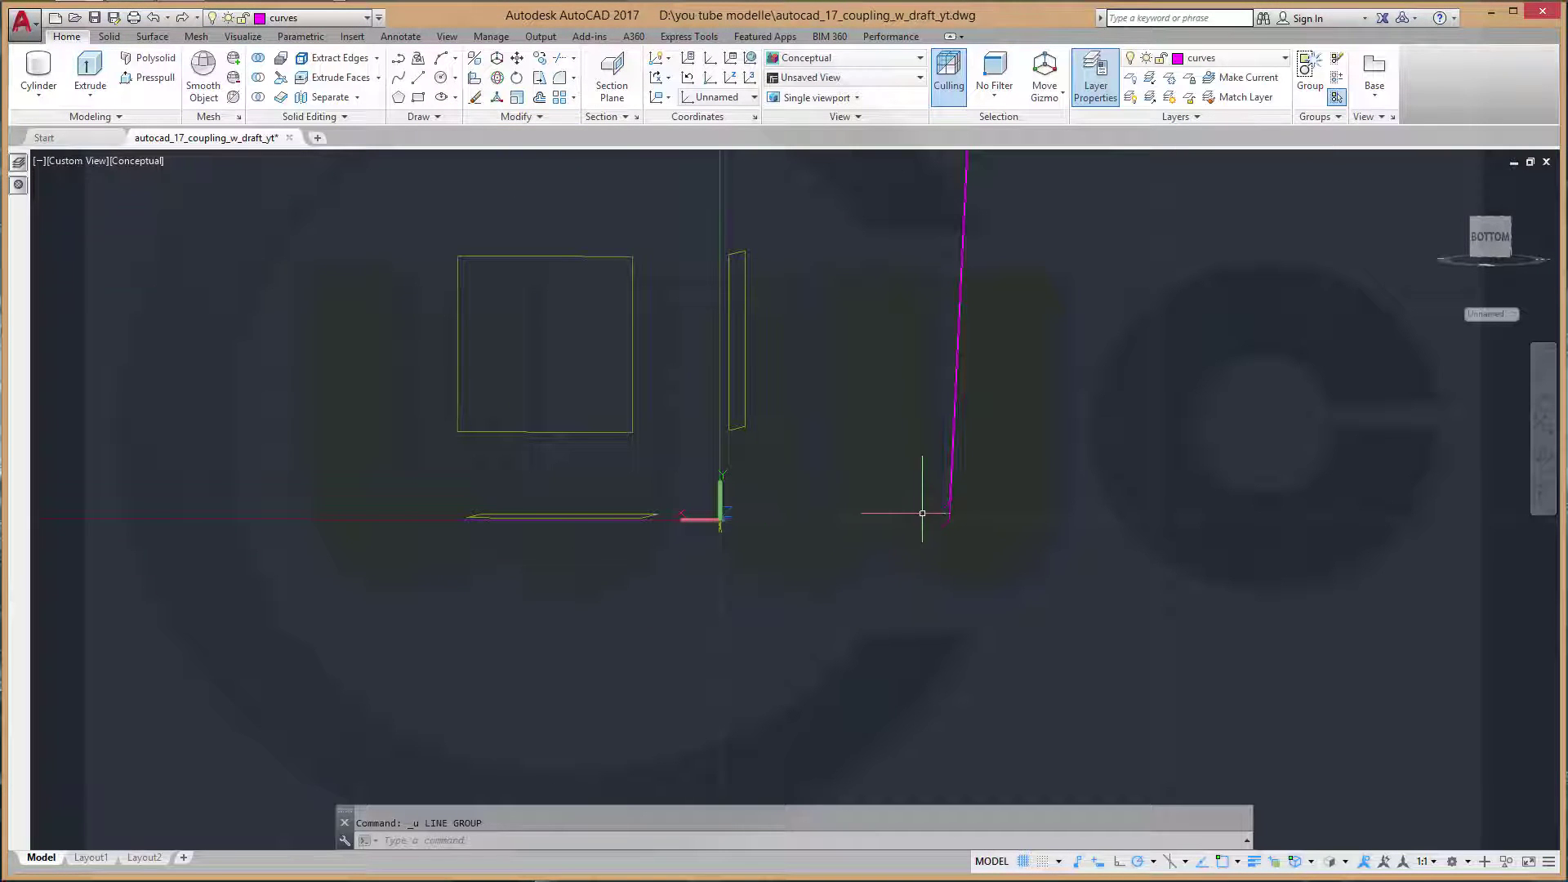
# Draw a 40-unit construction line at 86° from the arm edge's corner vertex
pyautogui.click(418, 76)
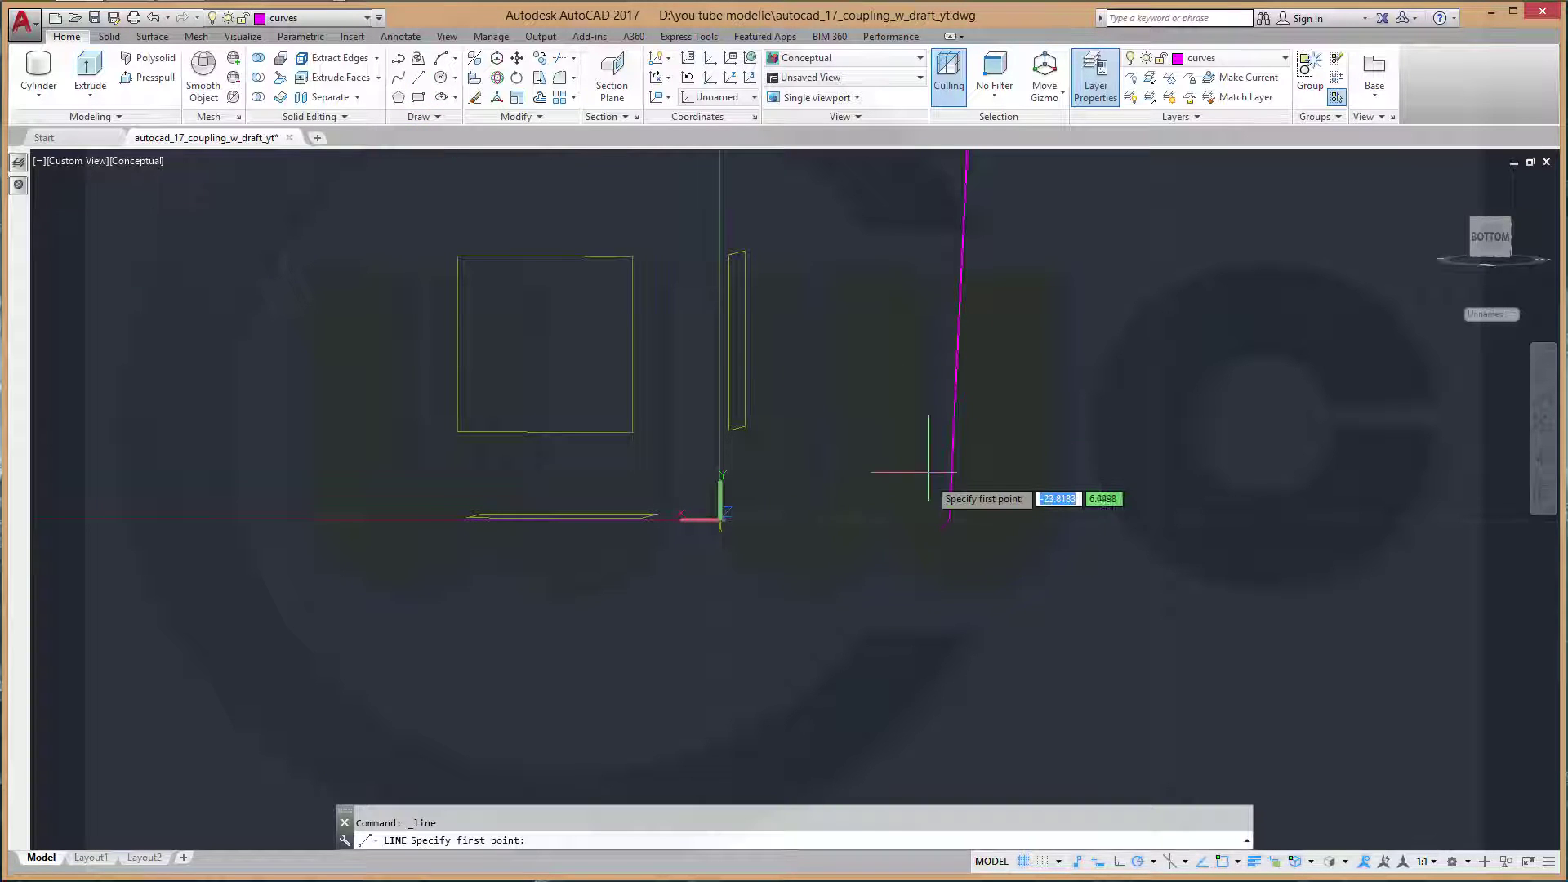
pyautogui.click(939, 512)
pyautogui.write('40')
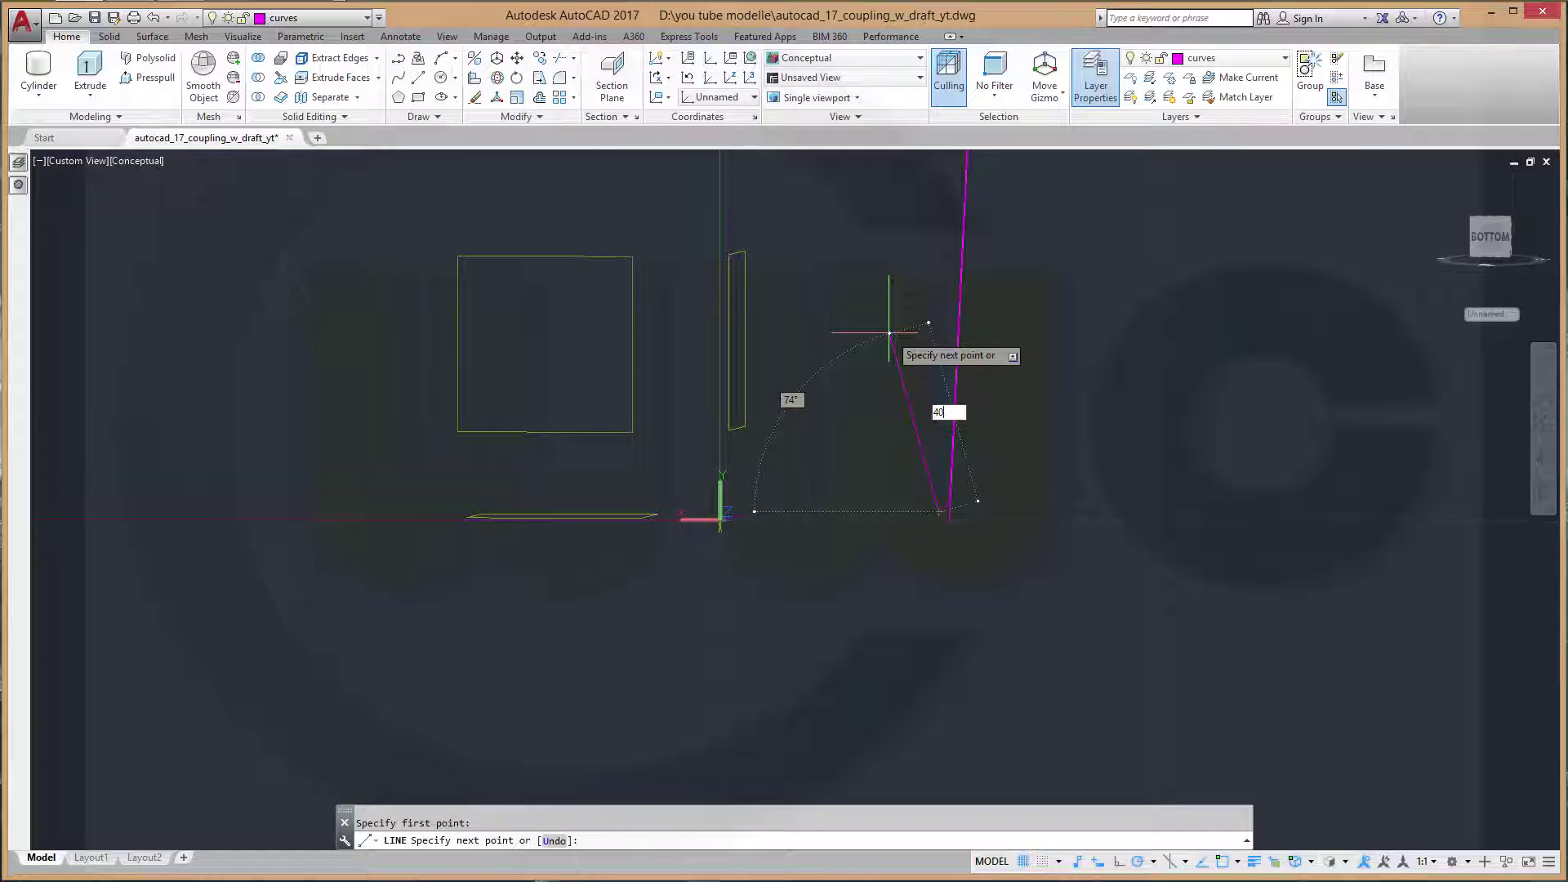
pyautogui.press('Tab')
pyautogui.write('86')
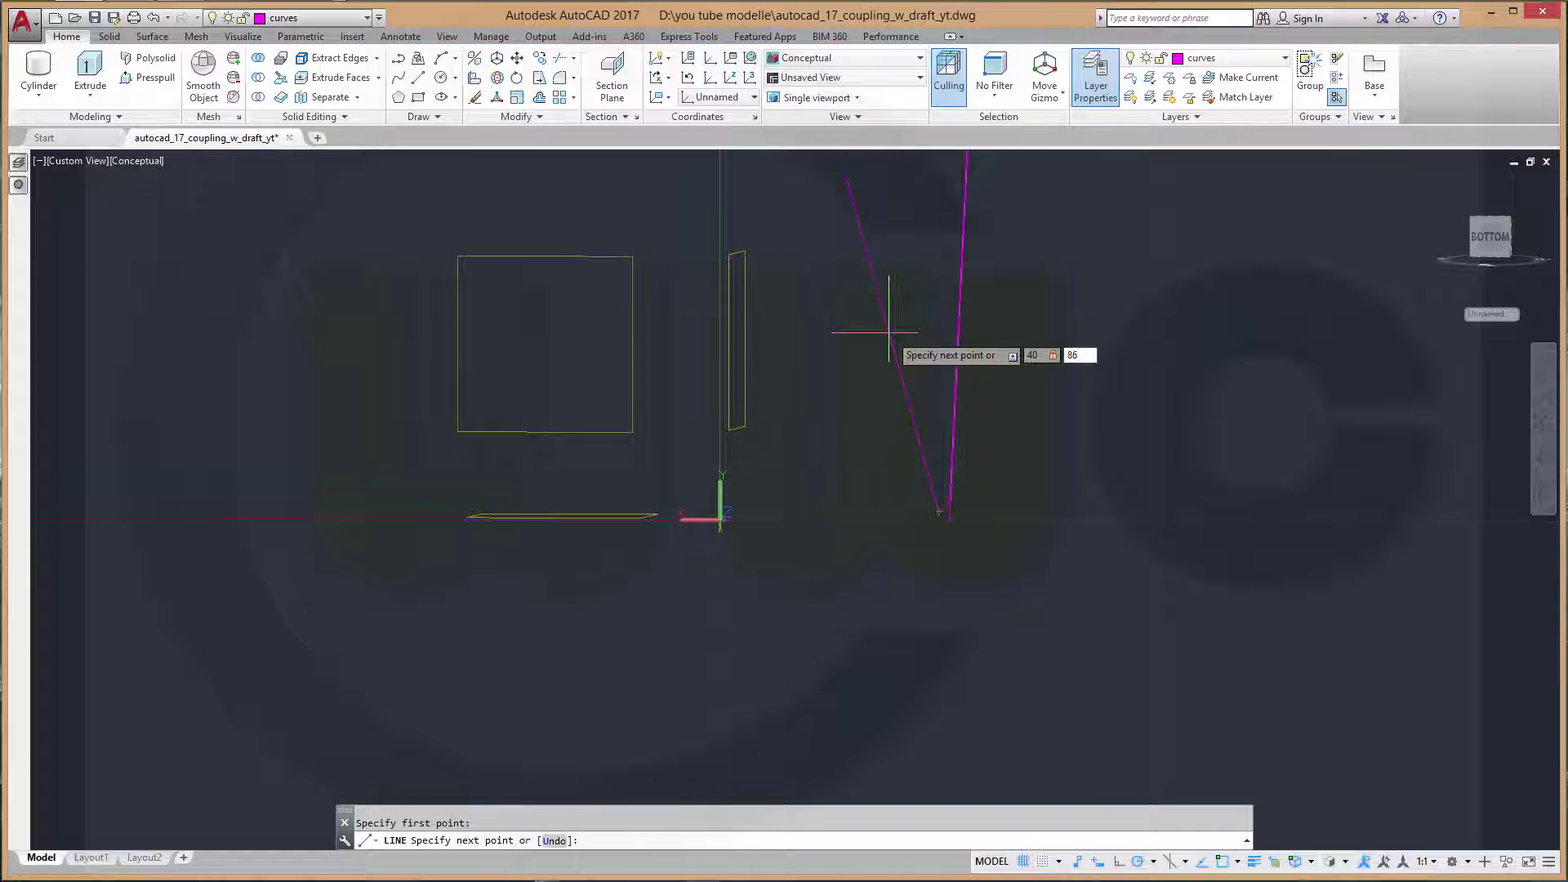
pyautogui.press('Return')
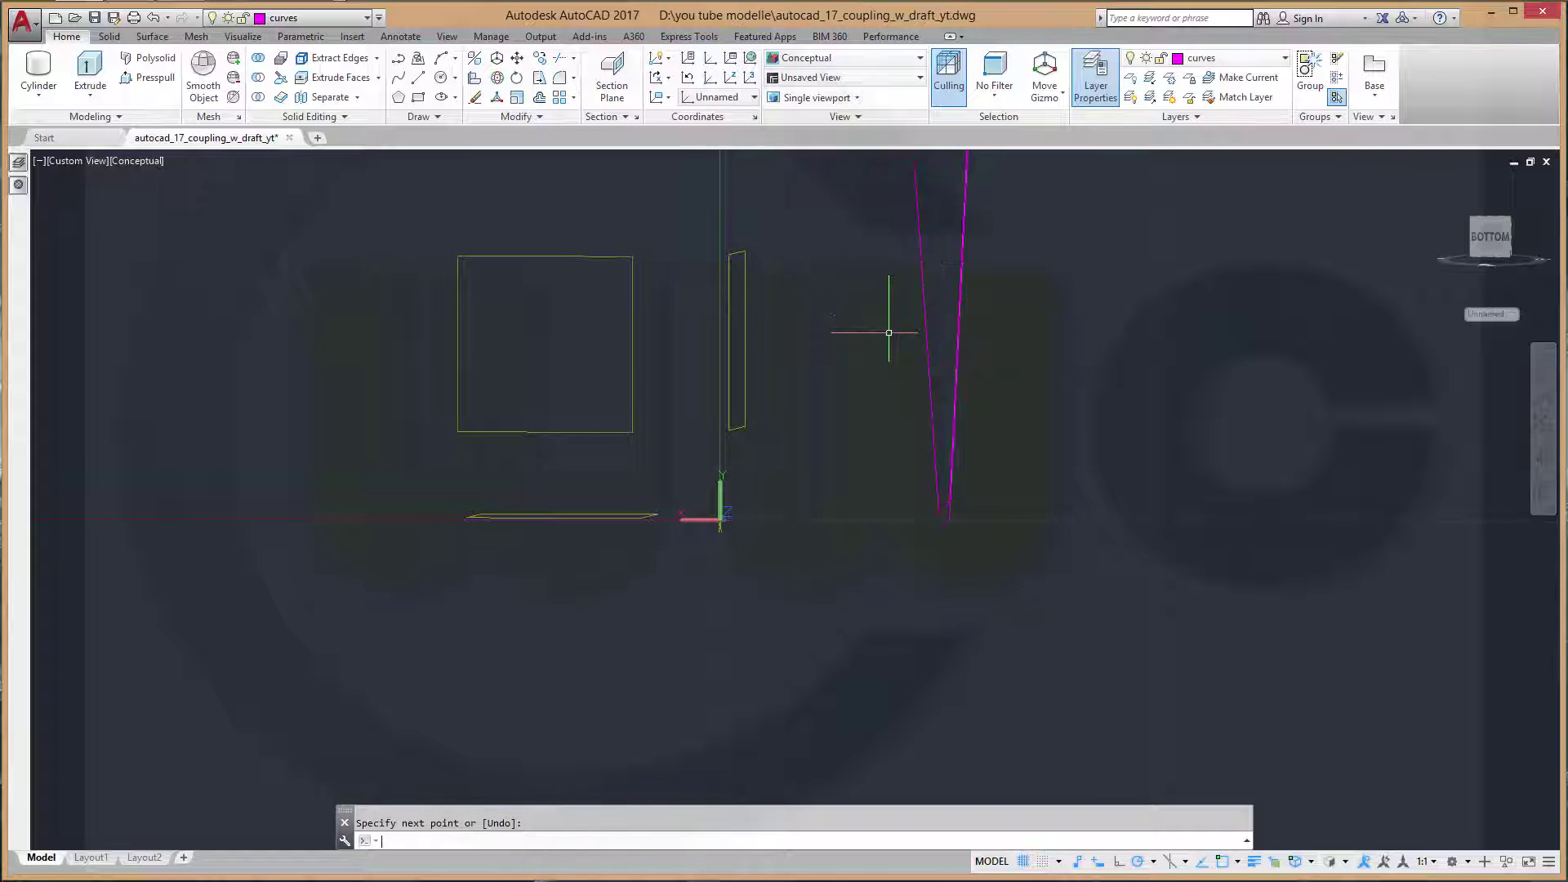
pyautogui.press('Return')
pyautogui.scroll(2, 1015, 345)
pyautogui.scroll(-2, 1022, 335)
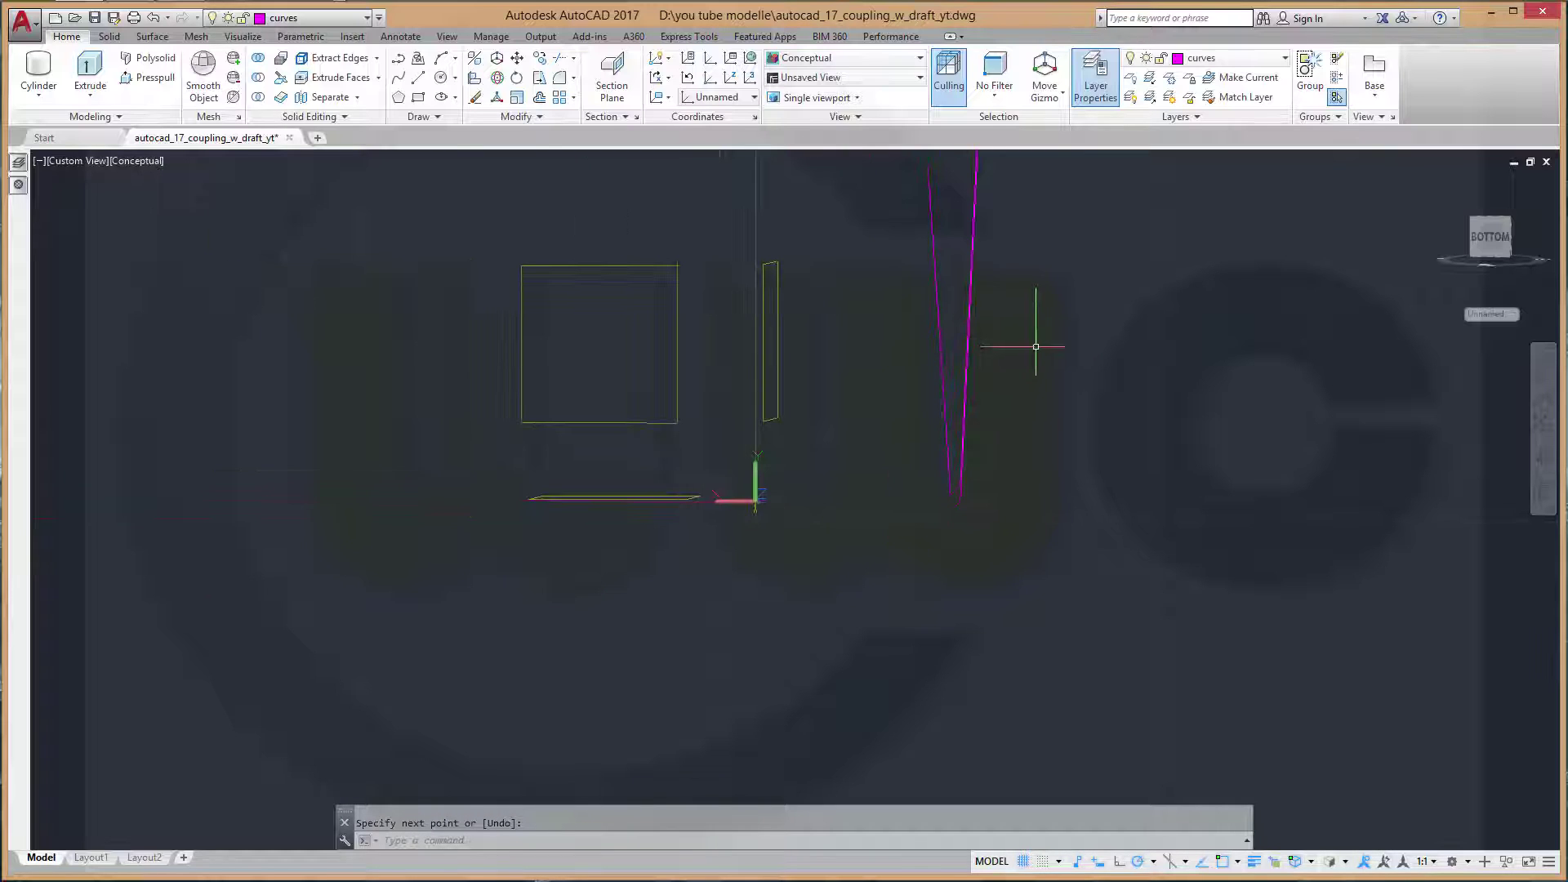
pyautogui.moveTo(1050, 347); pyautogui.dragTo(939, 697, button='middle')
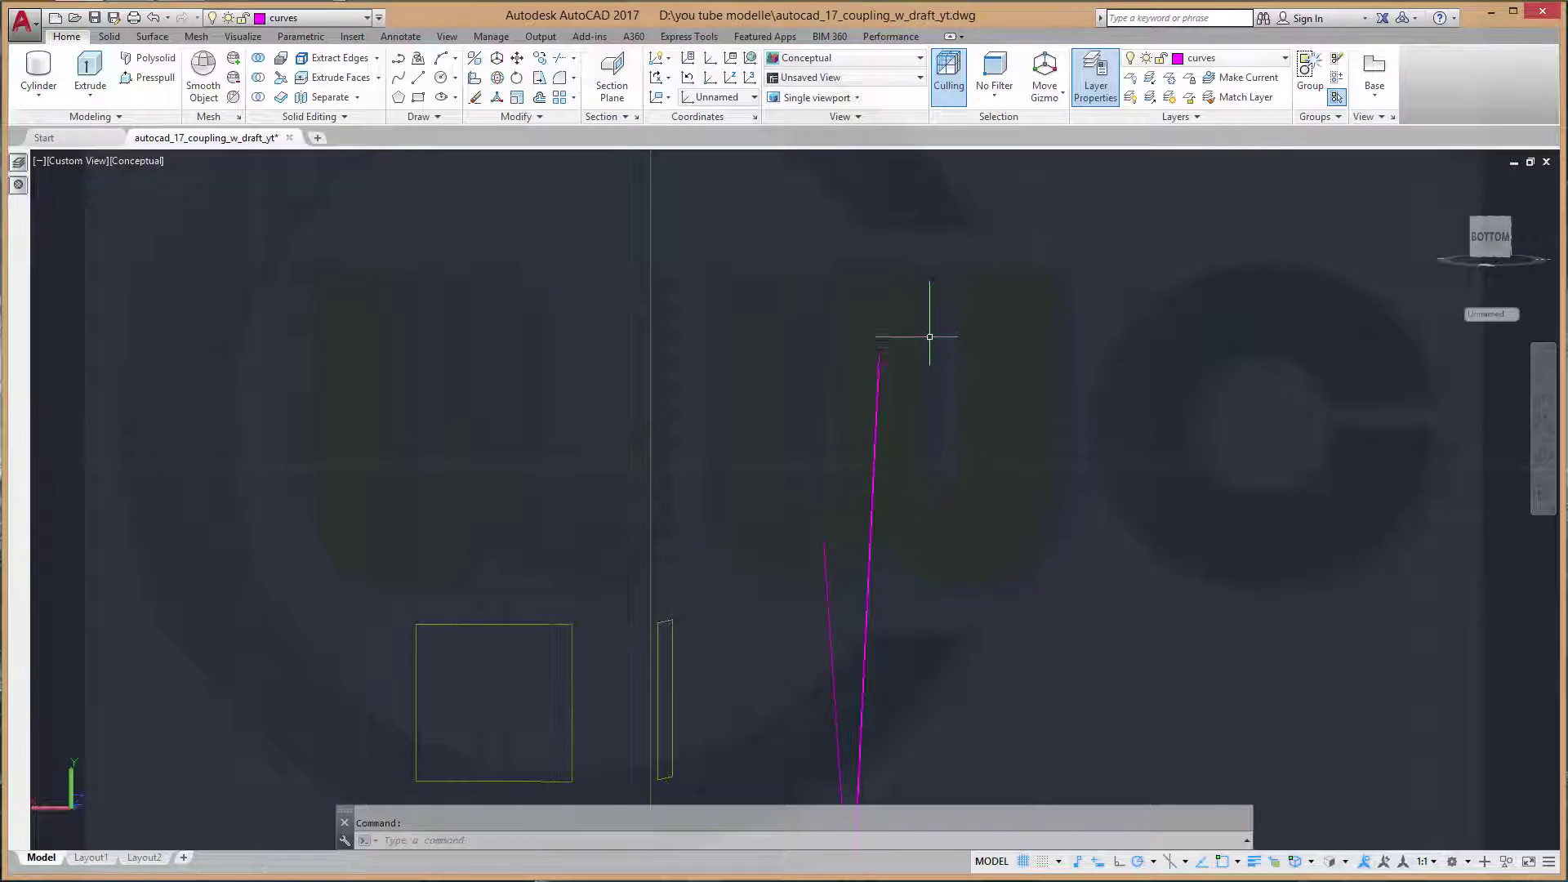
# Start a Parallel-snapped line from the new line's top end, then cancel it
pyautogui.press('Return')
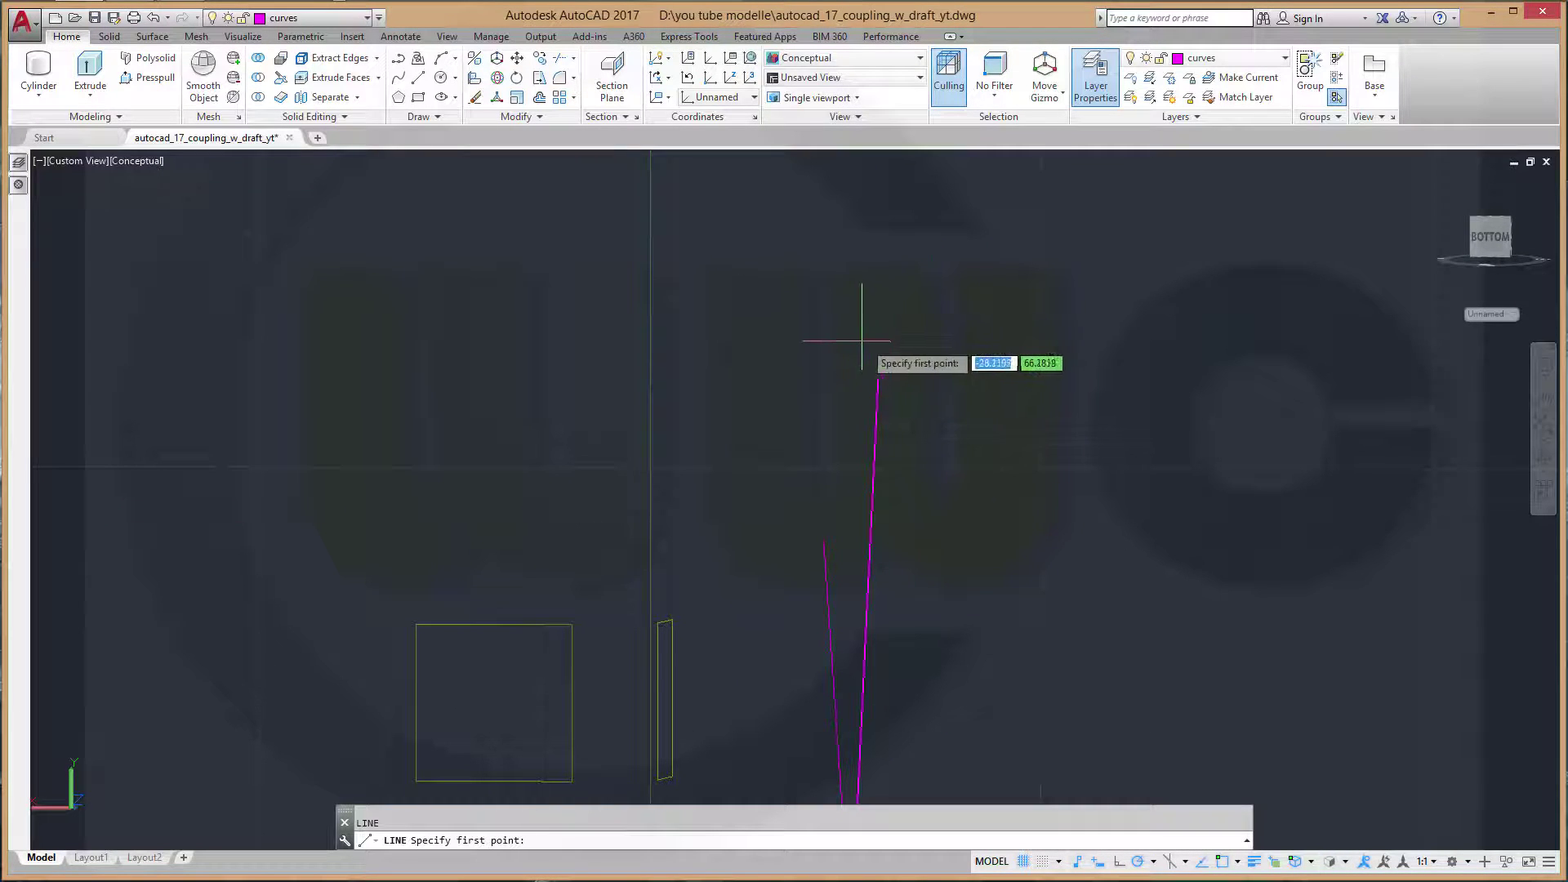
pyautogui.click(887, 346)
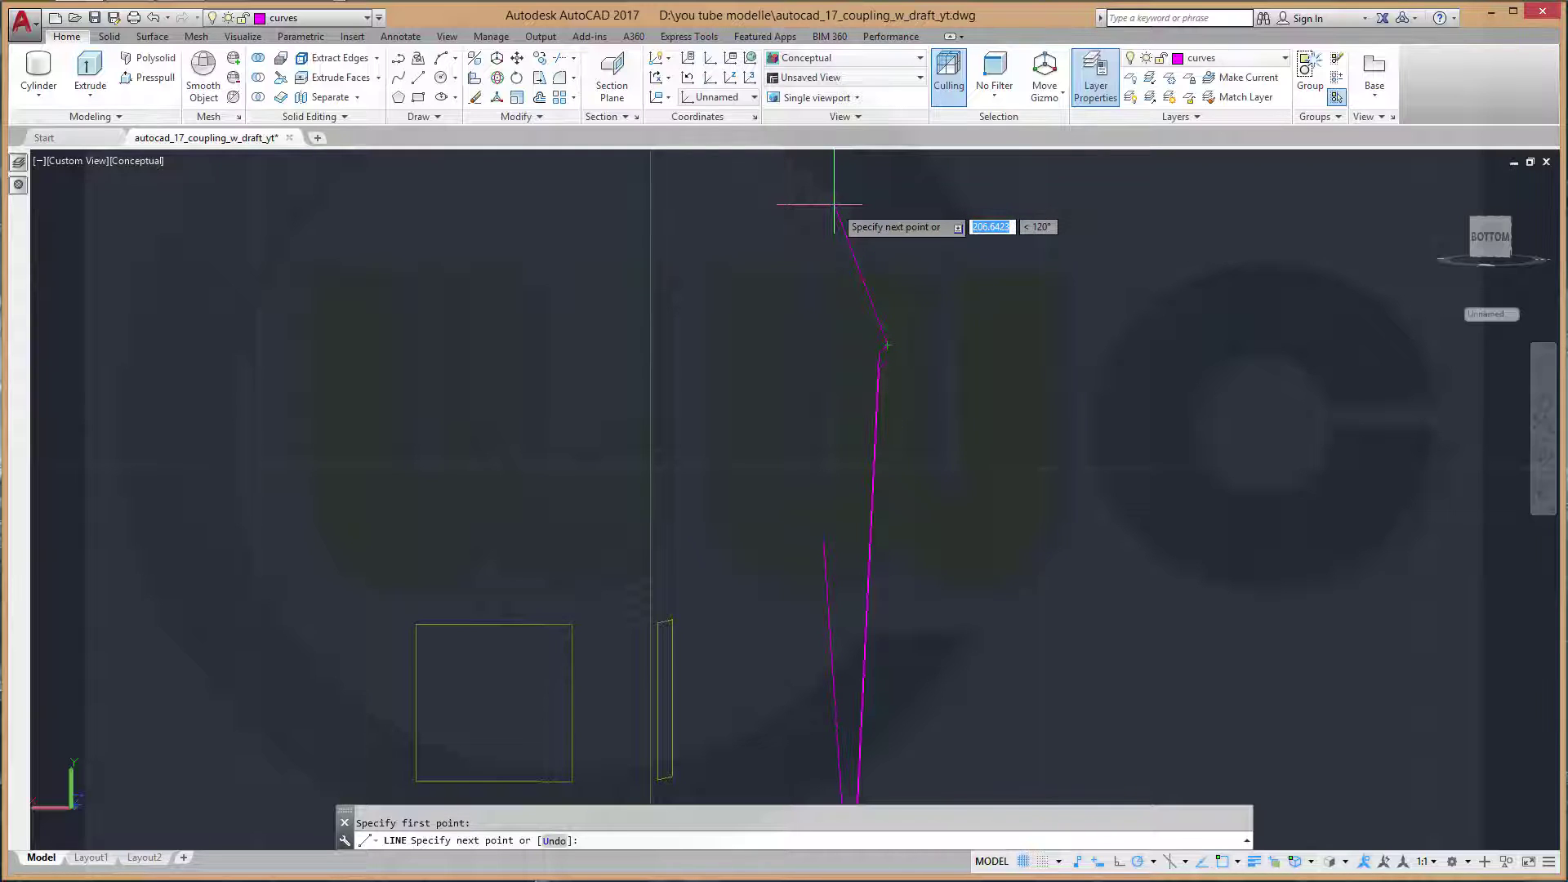
pyautogui.keyDown('shift'); pyautogui.rightClick(834, 205); pyautogui.keyUp('shift')
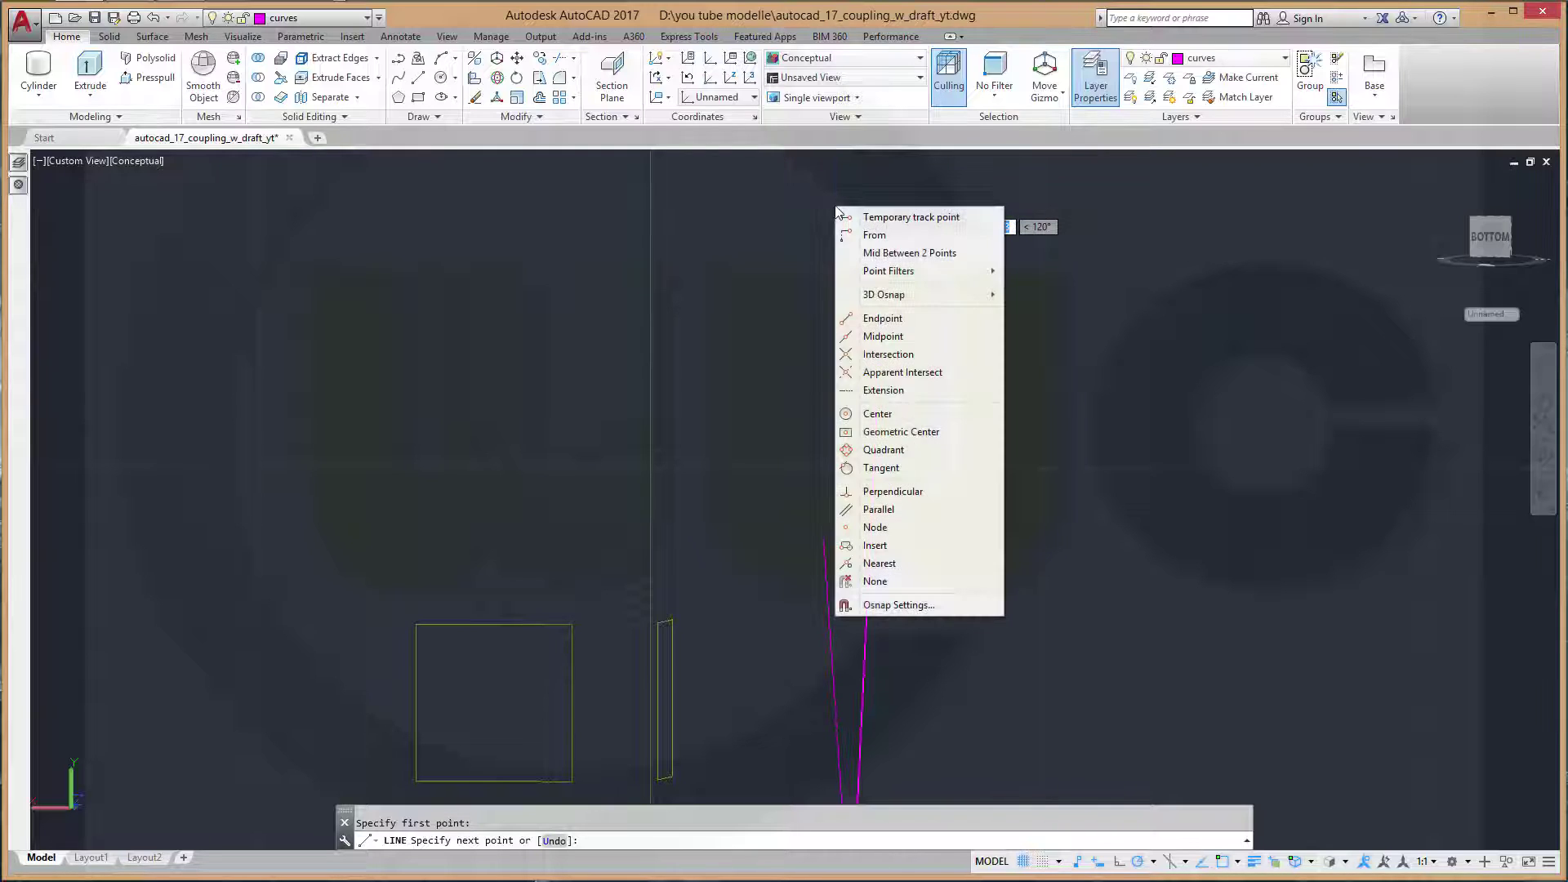
pyautogui.click(890, 510)
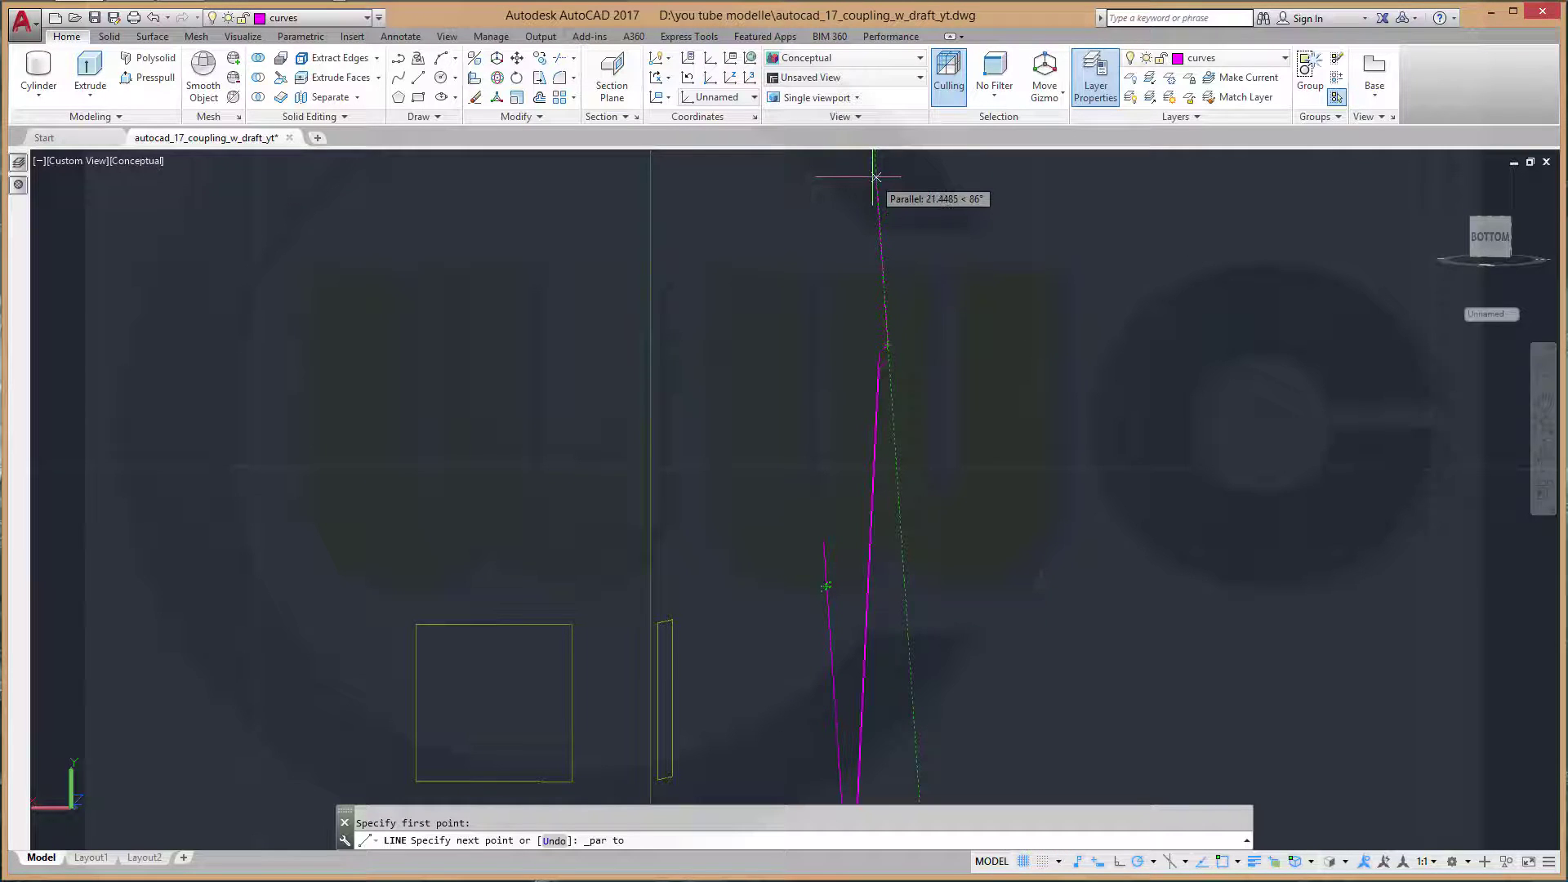
pyautogui.click(876, 177)
pyautogui.press('Escape')
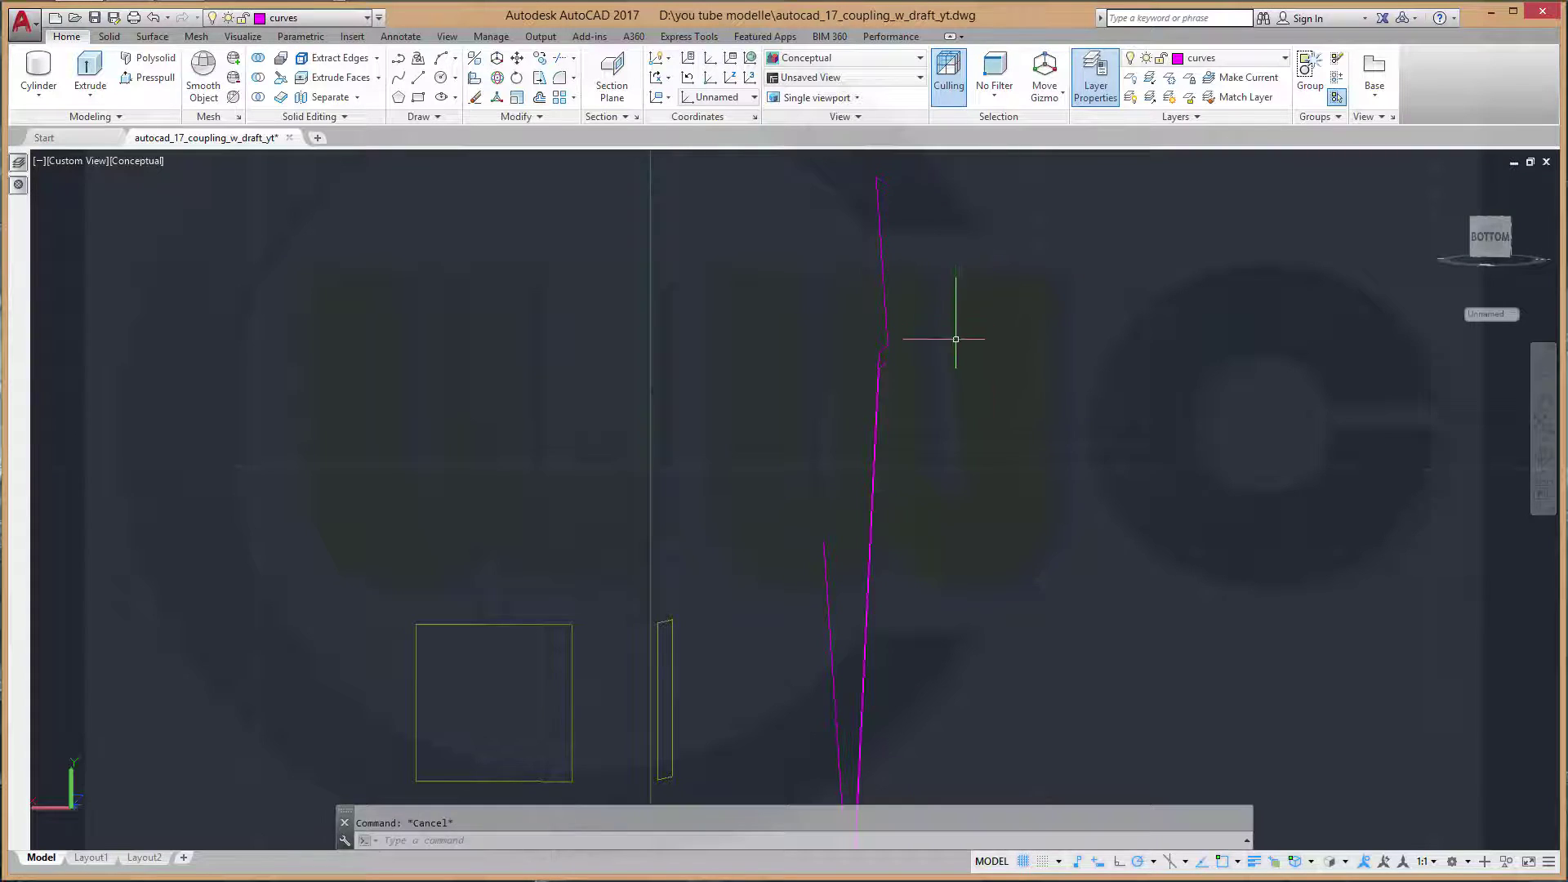
pyautogui.moveTo(956, 339)
pyautogui.keyDown('shift'); pyautogui.mouseDown(button='middle')
pyautogui.moveTo(903, 541)
pyautogui.moveTo(931, 532)
pyautogui.moveTo(987, 405)
pyautogui.mouseUp(button='middle'); pyautogui.keyUp('shift')
pyautogui.scroll(-1, 974, 434)
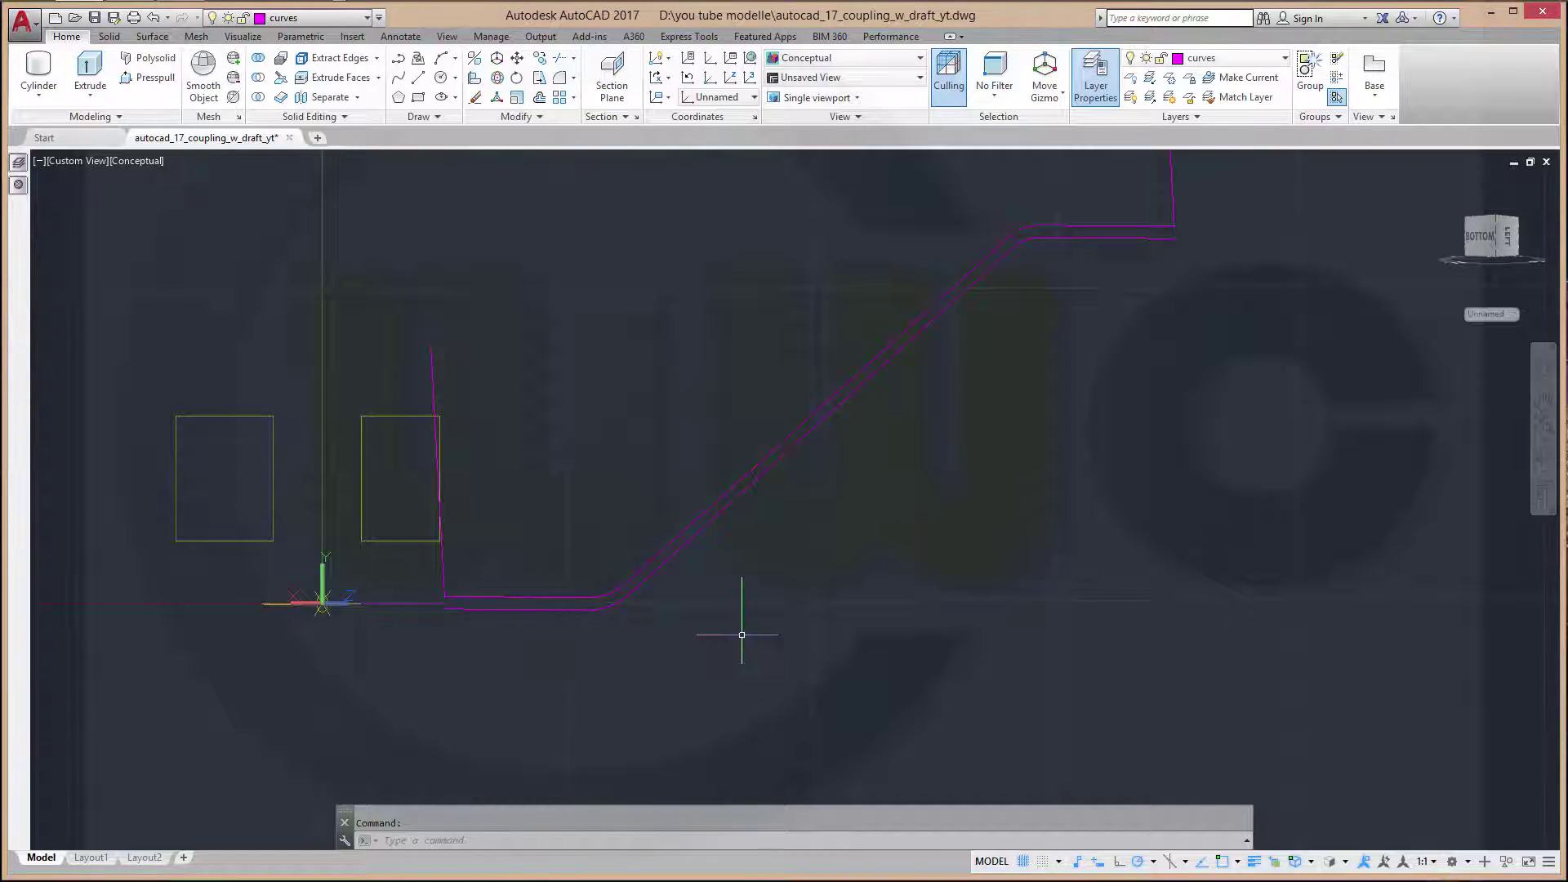
# Start a line at the magenta curve's lower corner with length locked at 50, viewed from below
pyautogui.keyDown('shift'); pyautogui.moveTo(742, 634); pyautogui.dragTo(849, 630, button='middle'); pyautogui.keyUp('shift')
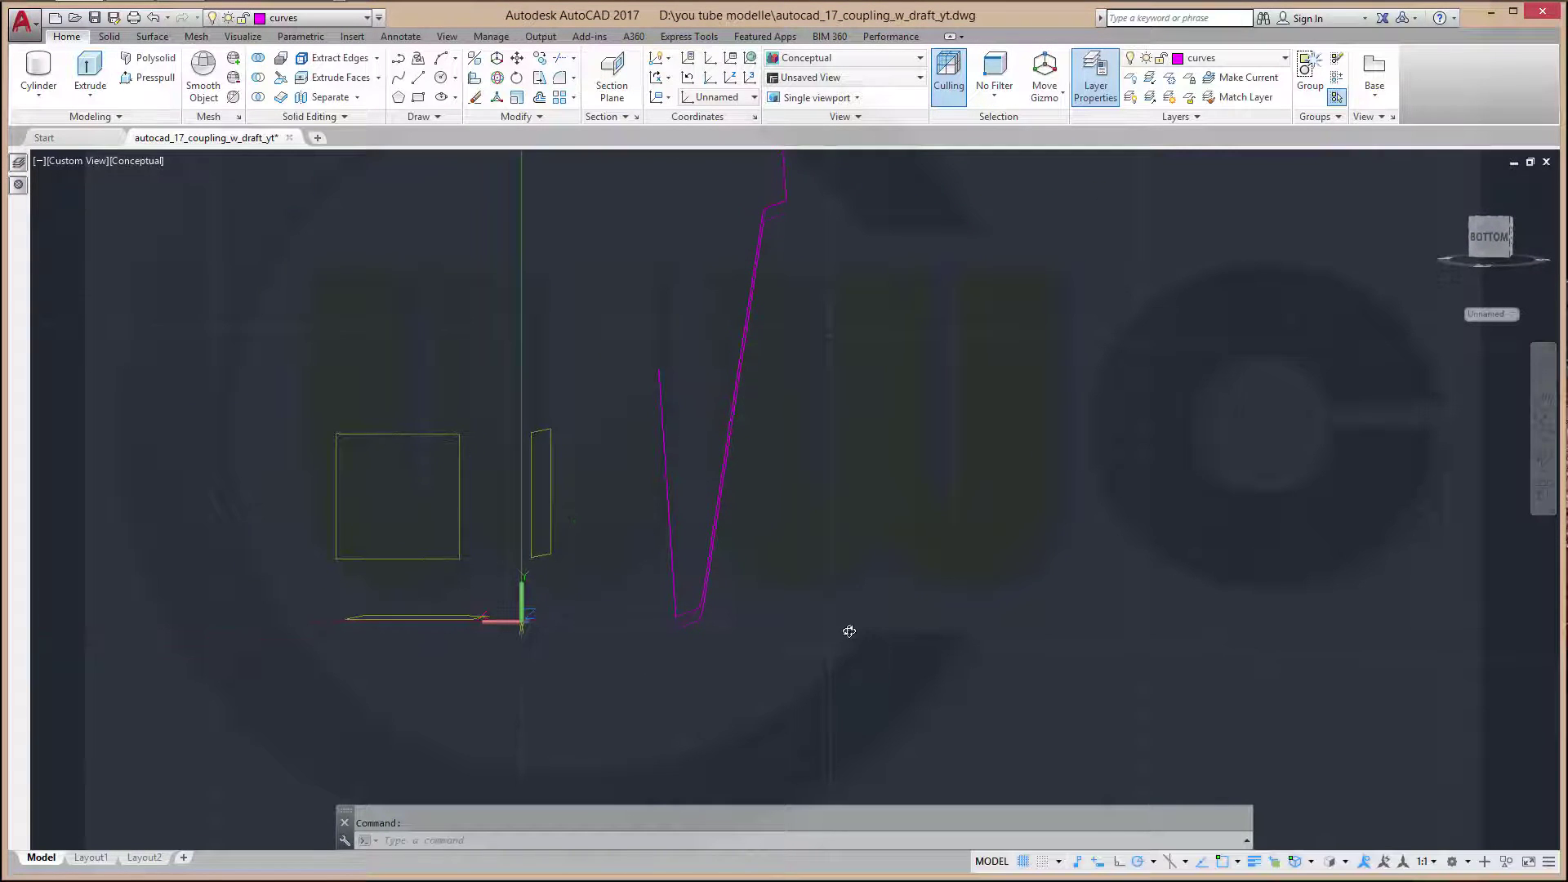
pyautogui.click(417, 83)
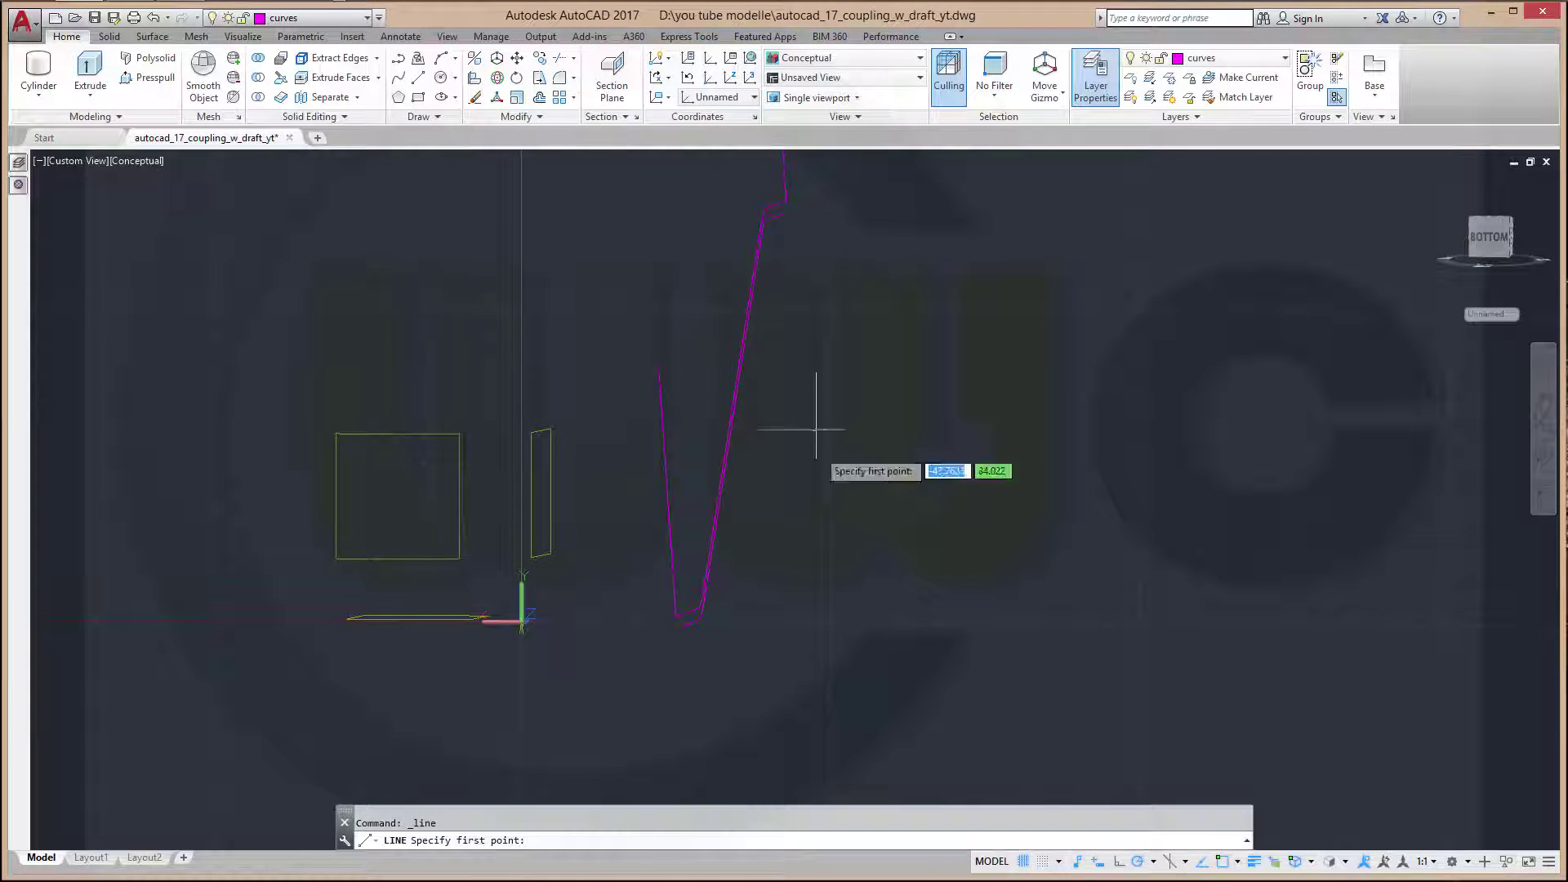
pyautogui.click(676, 629)
pyautogui.write('50')
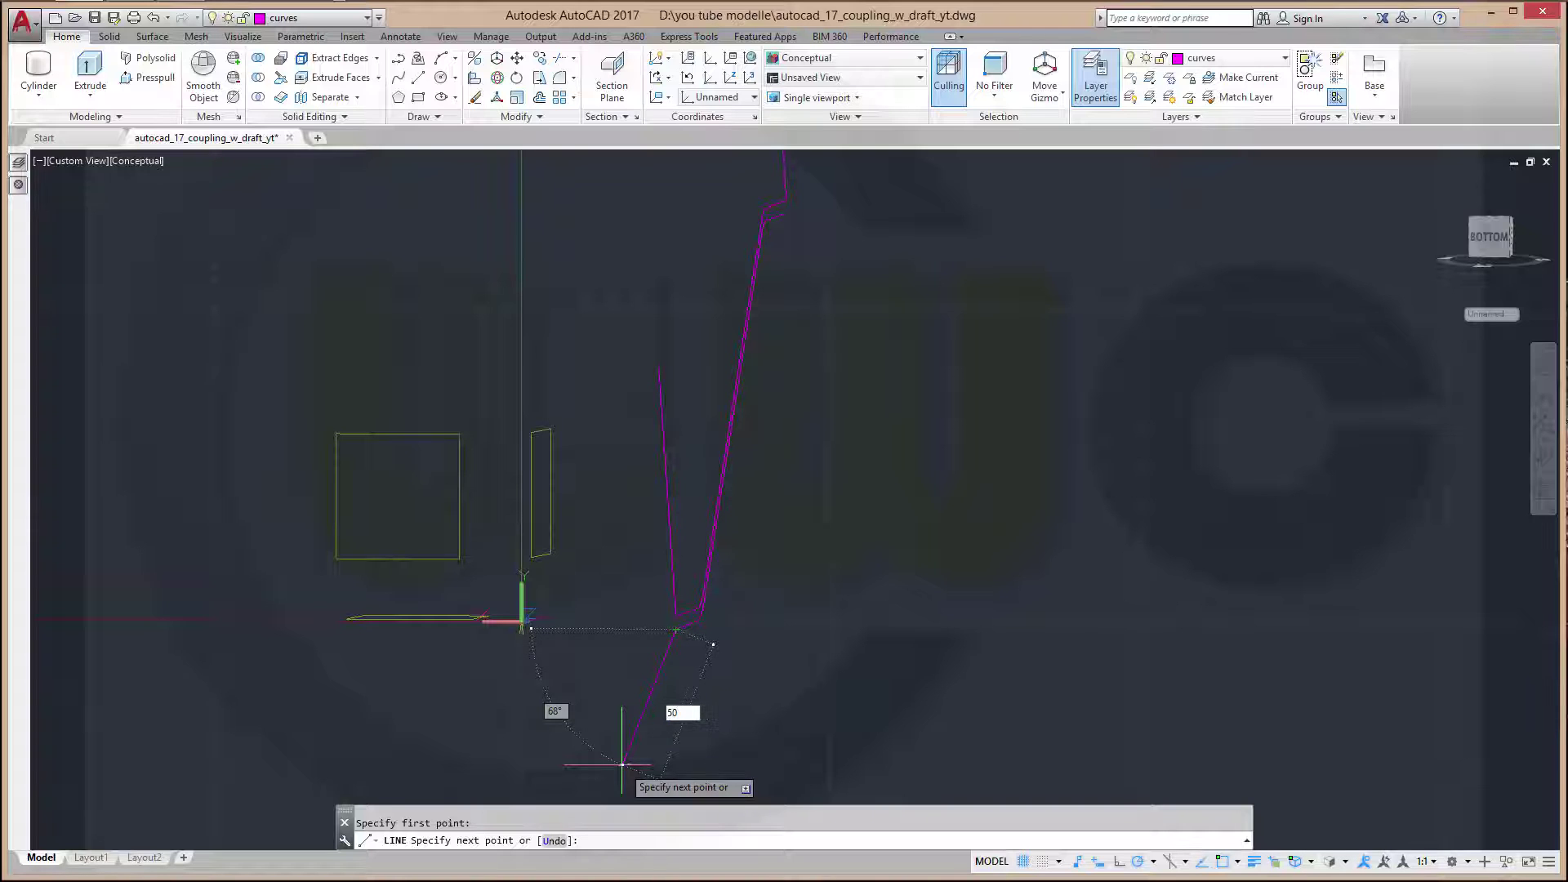
pyautogui.press('Tab')
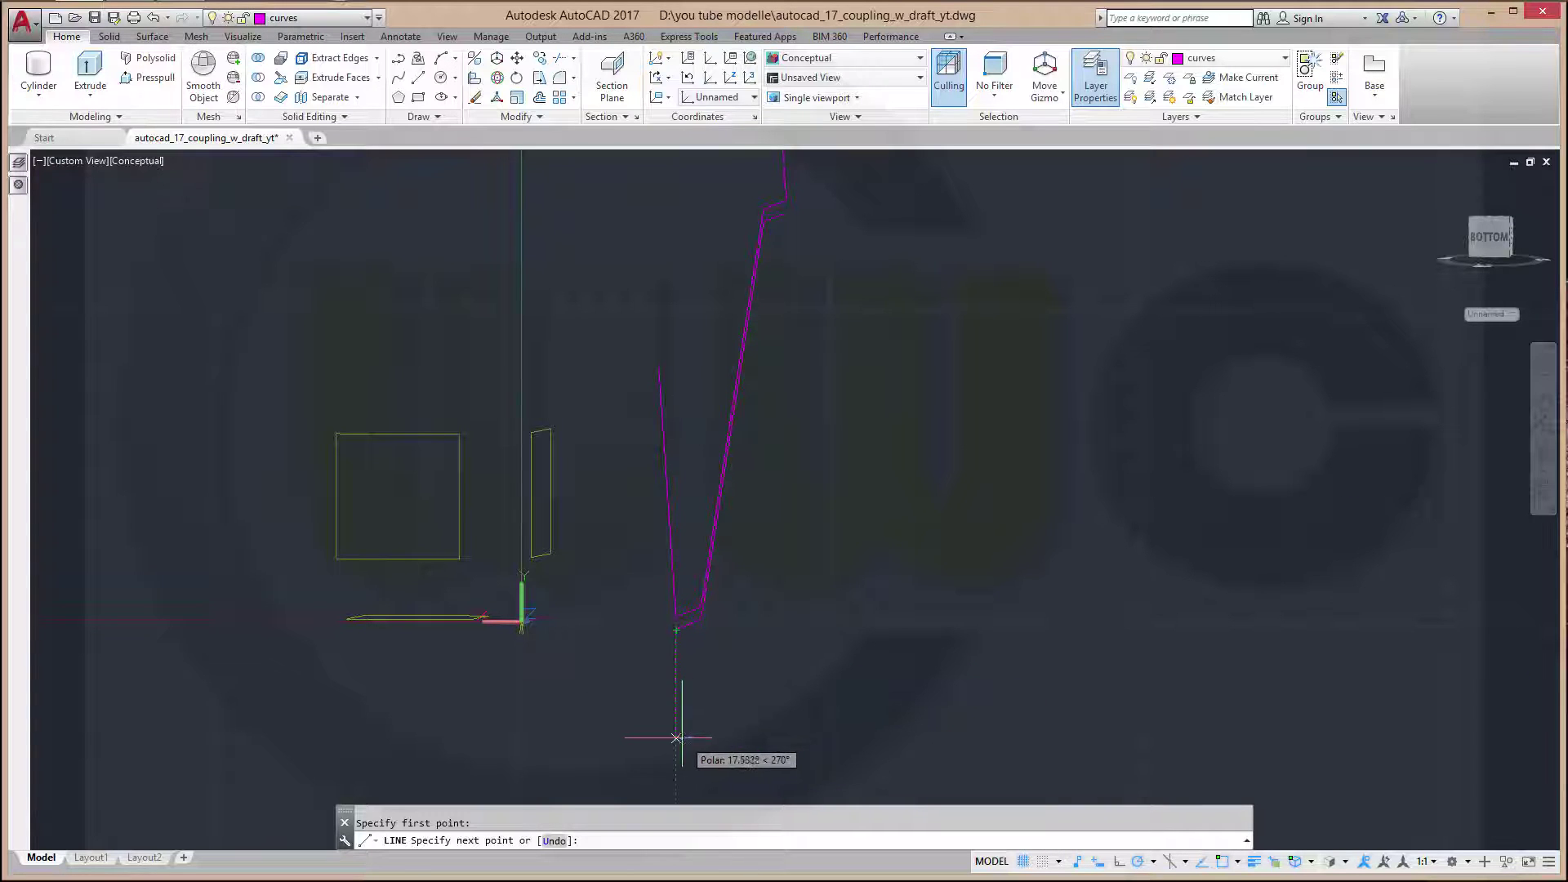
pyautogui.write('50')
pyautogui.press('Tab')
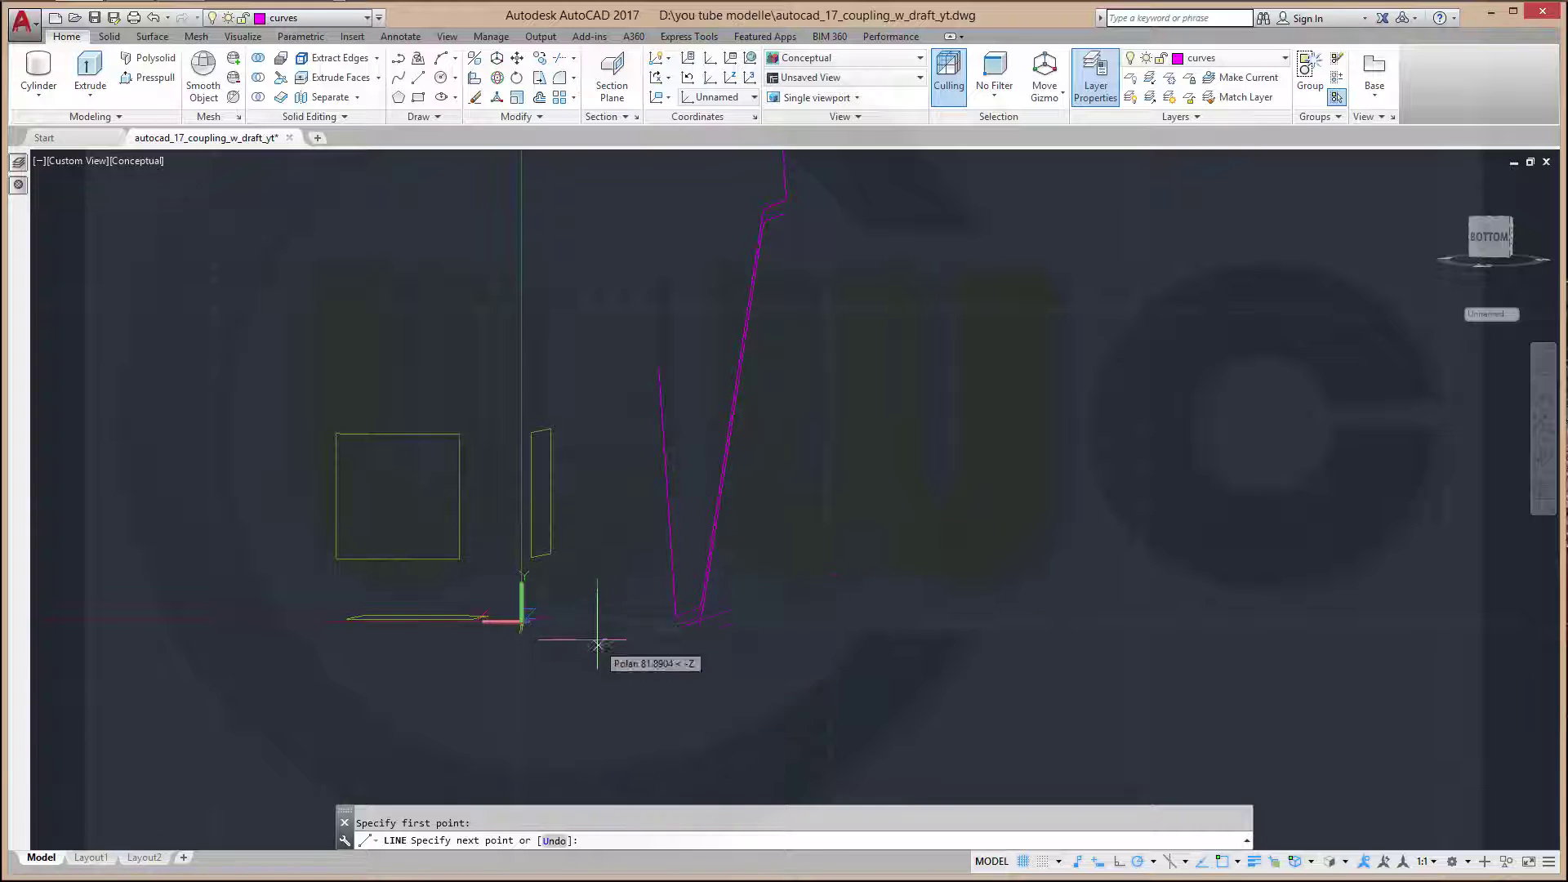
pyautogui.write('50')
pyautogui.press('Tab')
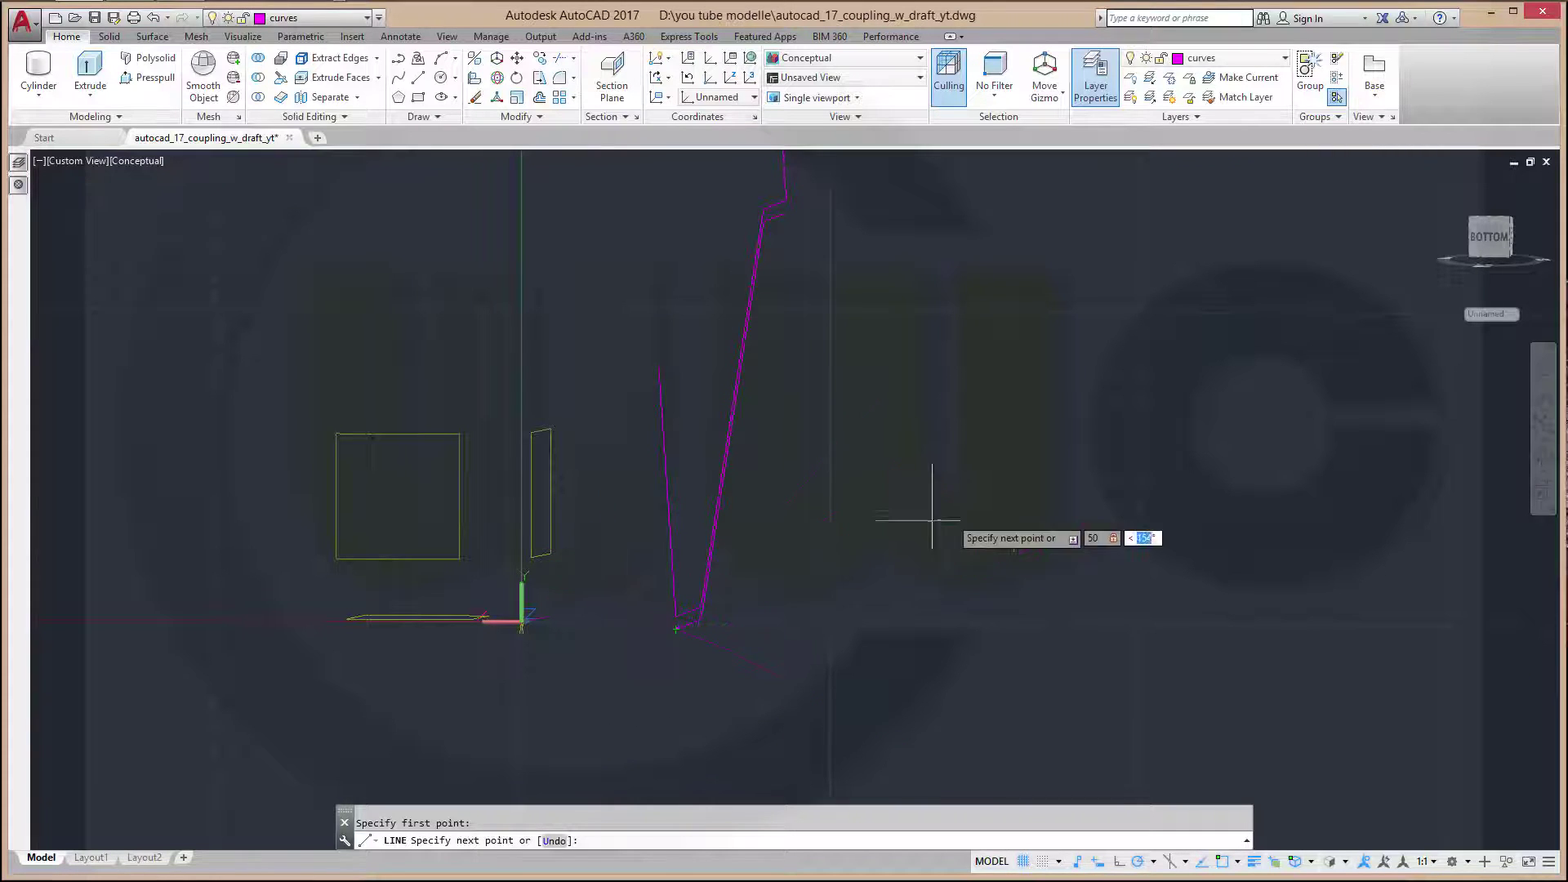
pyautogui.click(1487, 237)
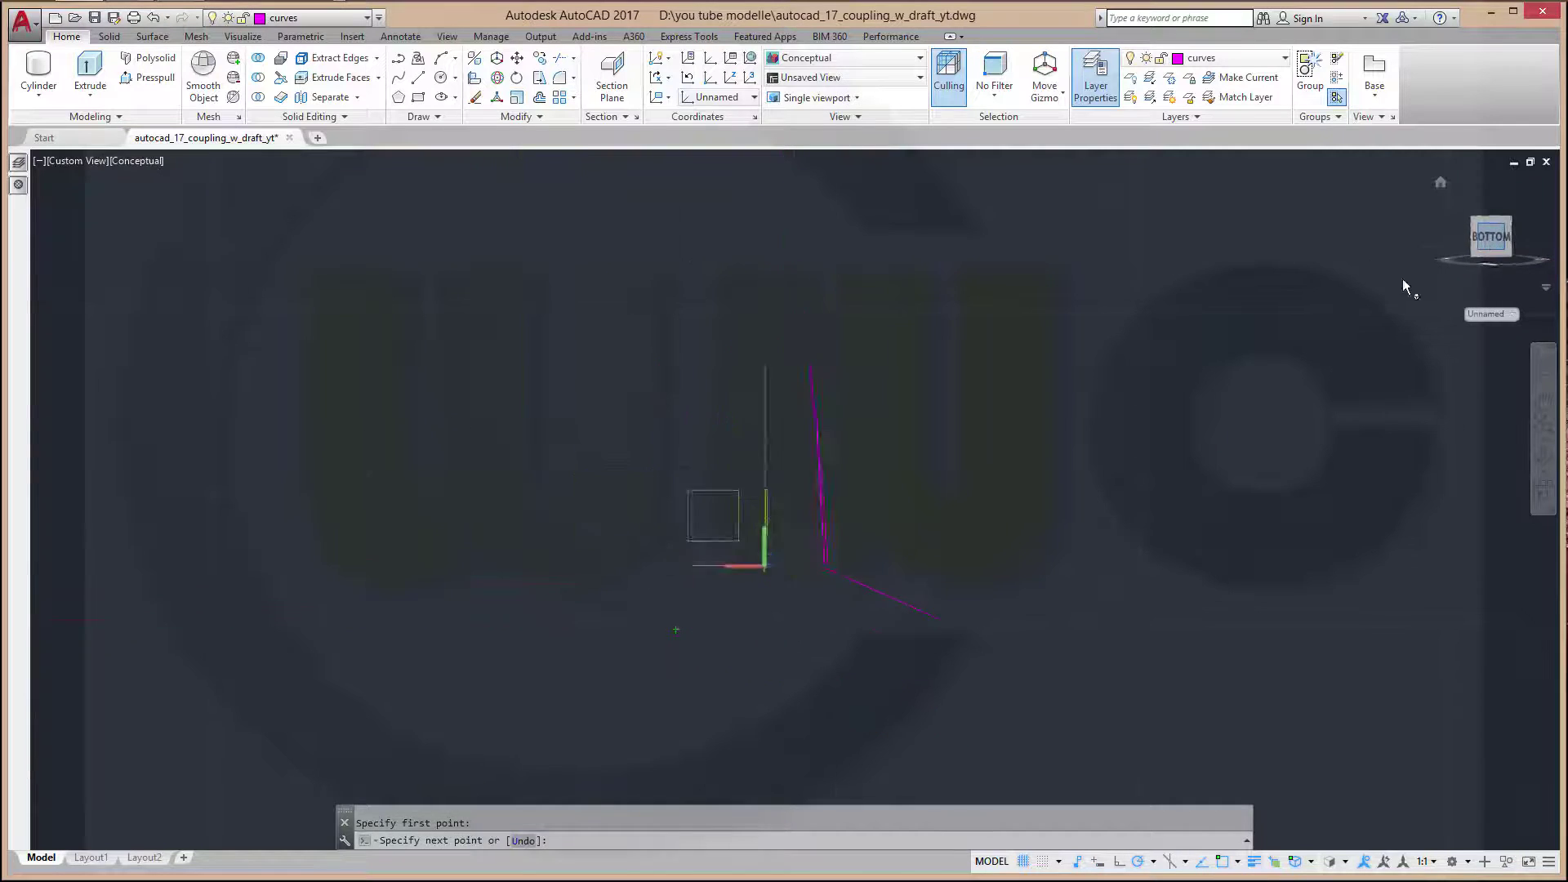
pyautogui.scroll(2, 805, 646)
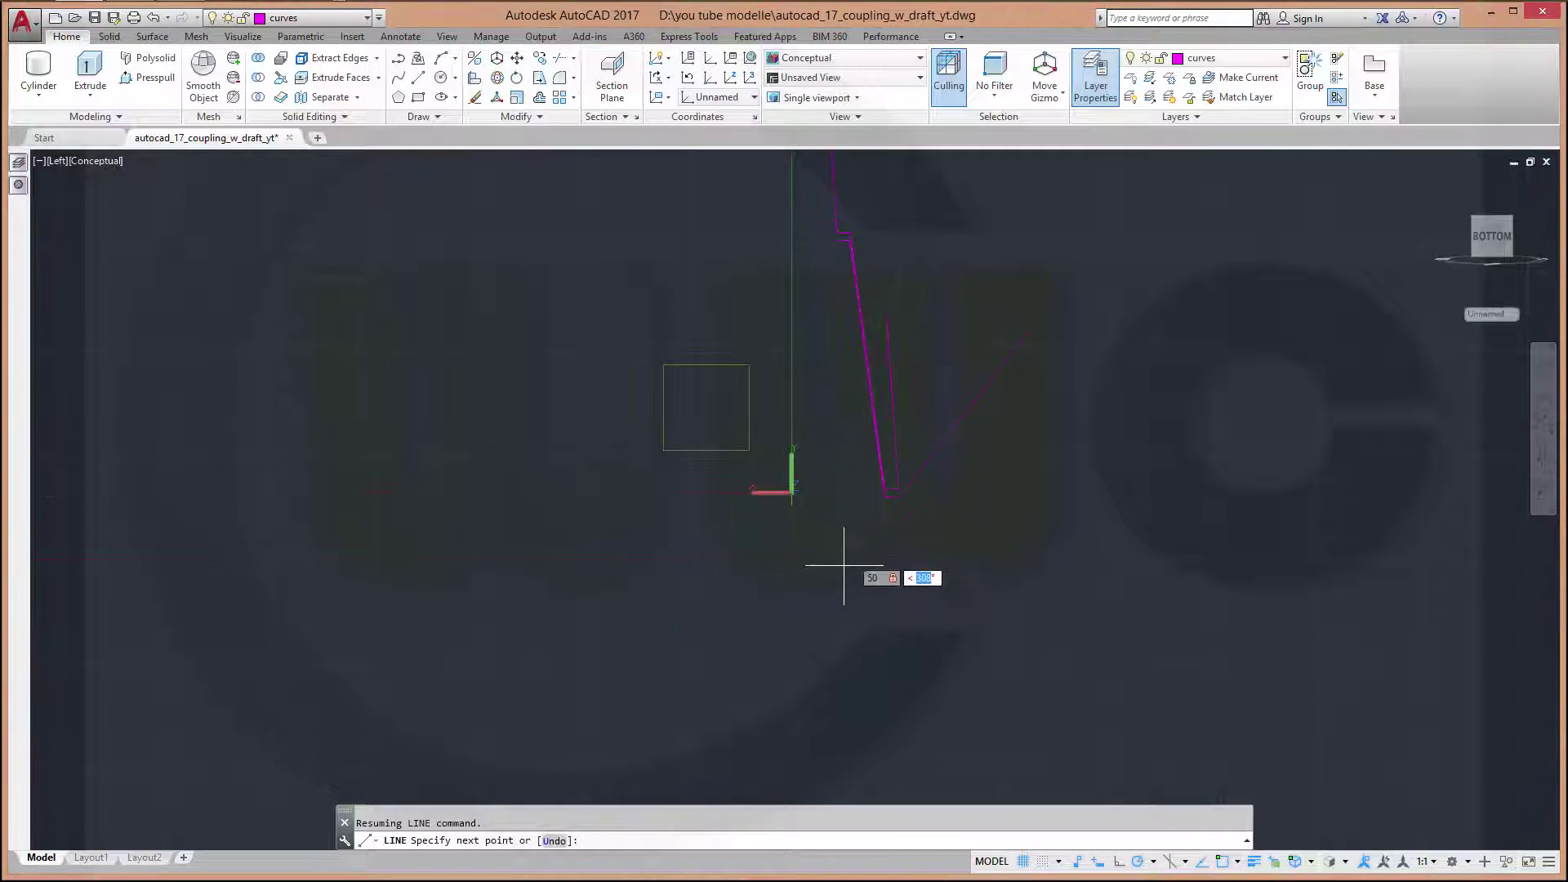
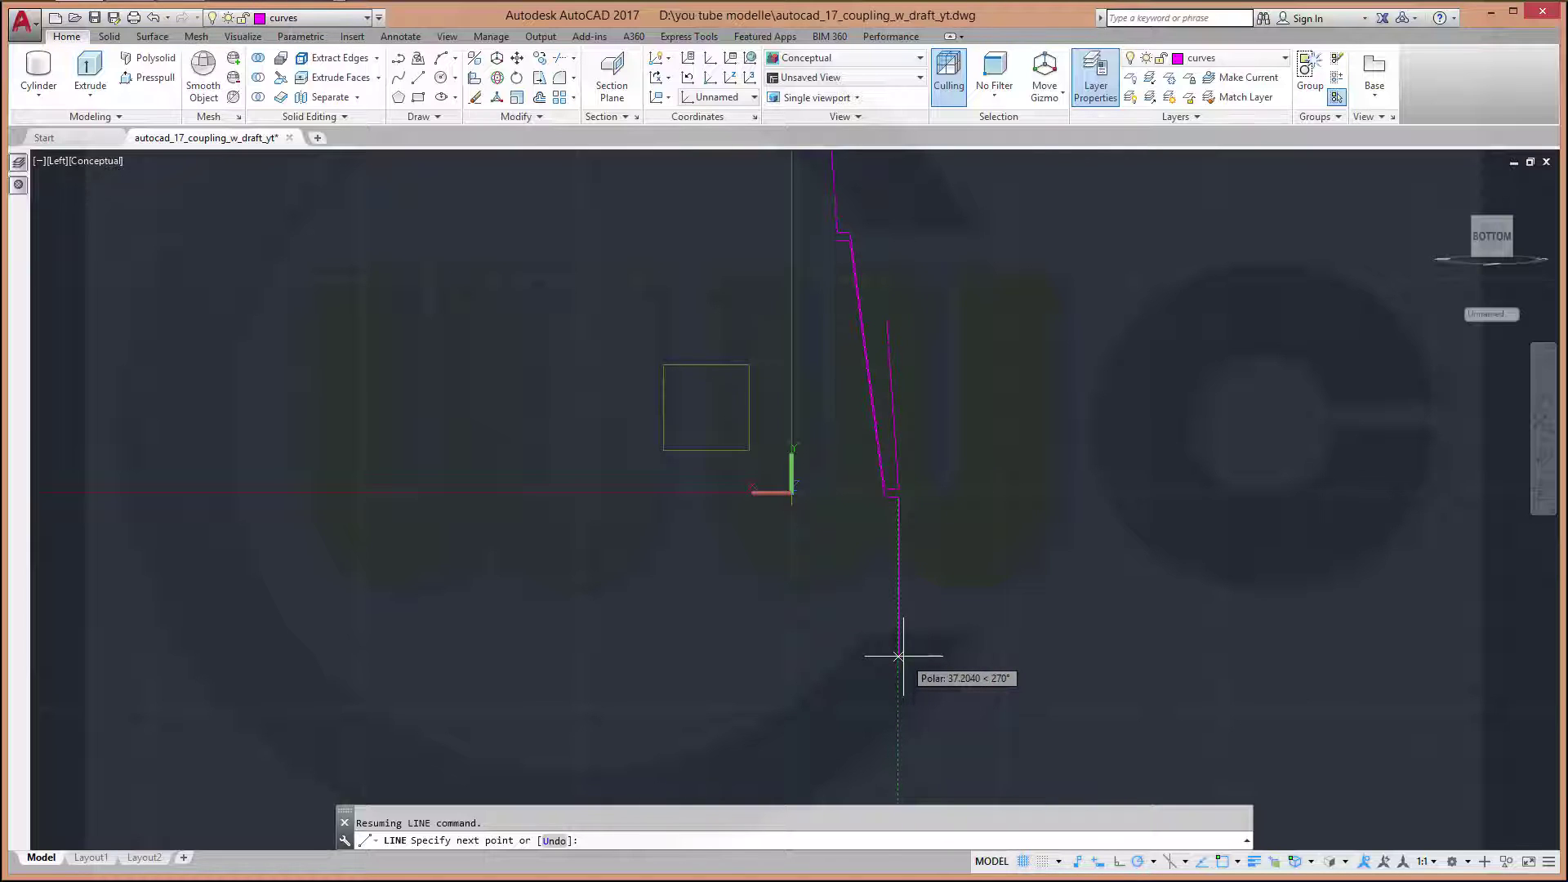
# Draw a 50-unit line at 266°, then delete it as unwanted
pyautogui.write('50<266')
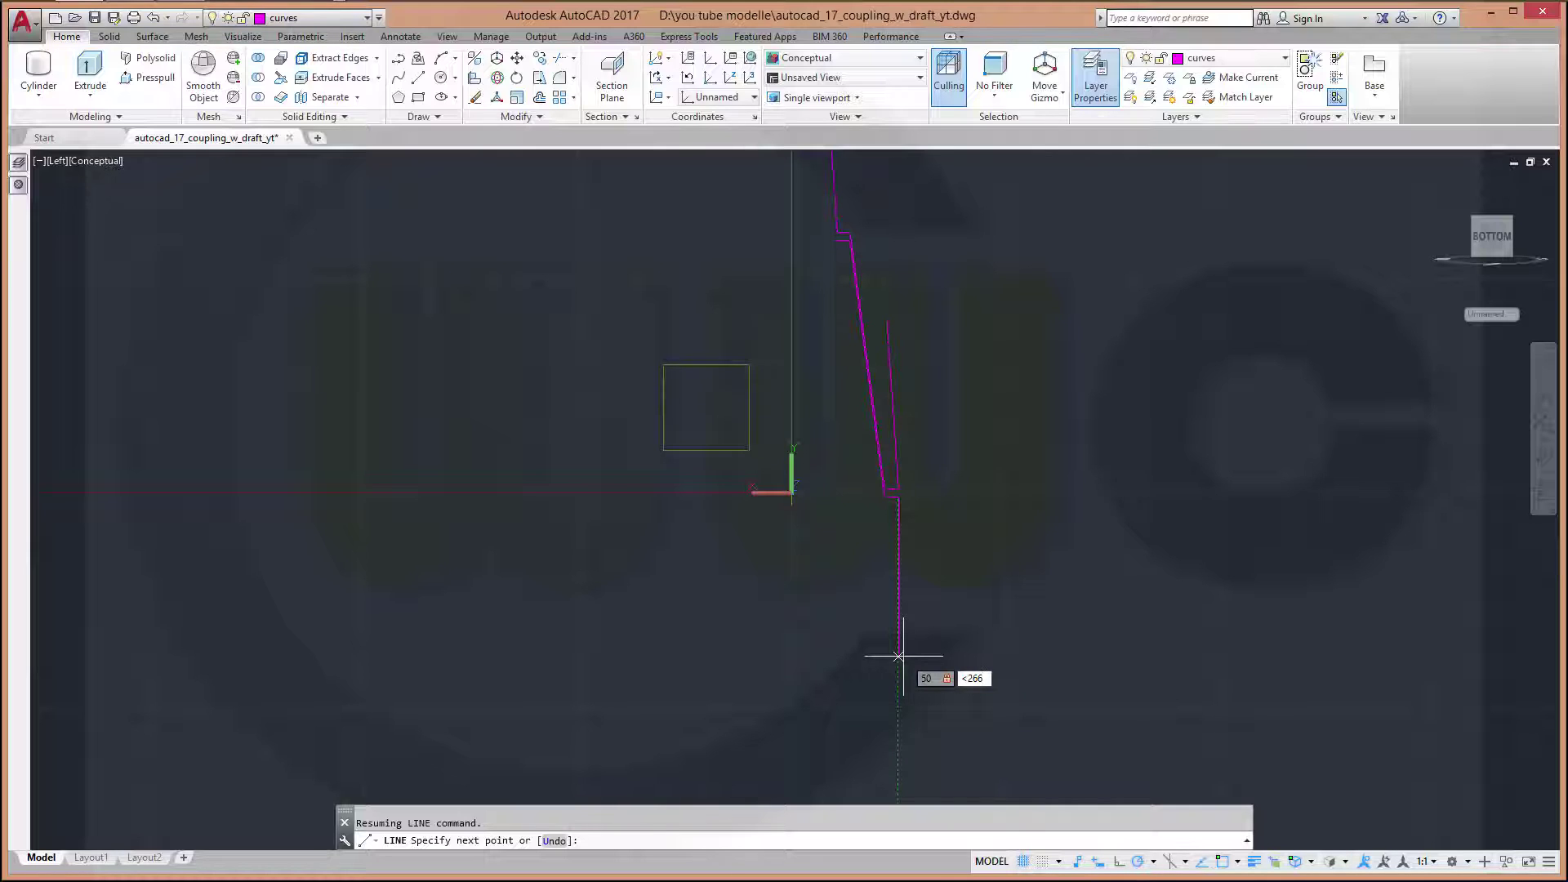
pyautogui.press('Return')
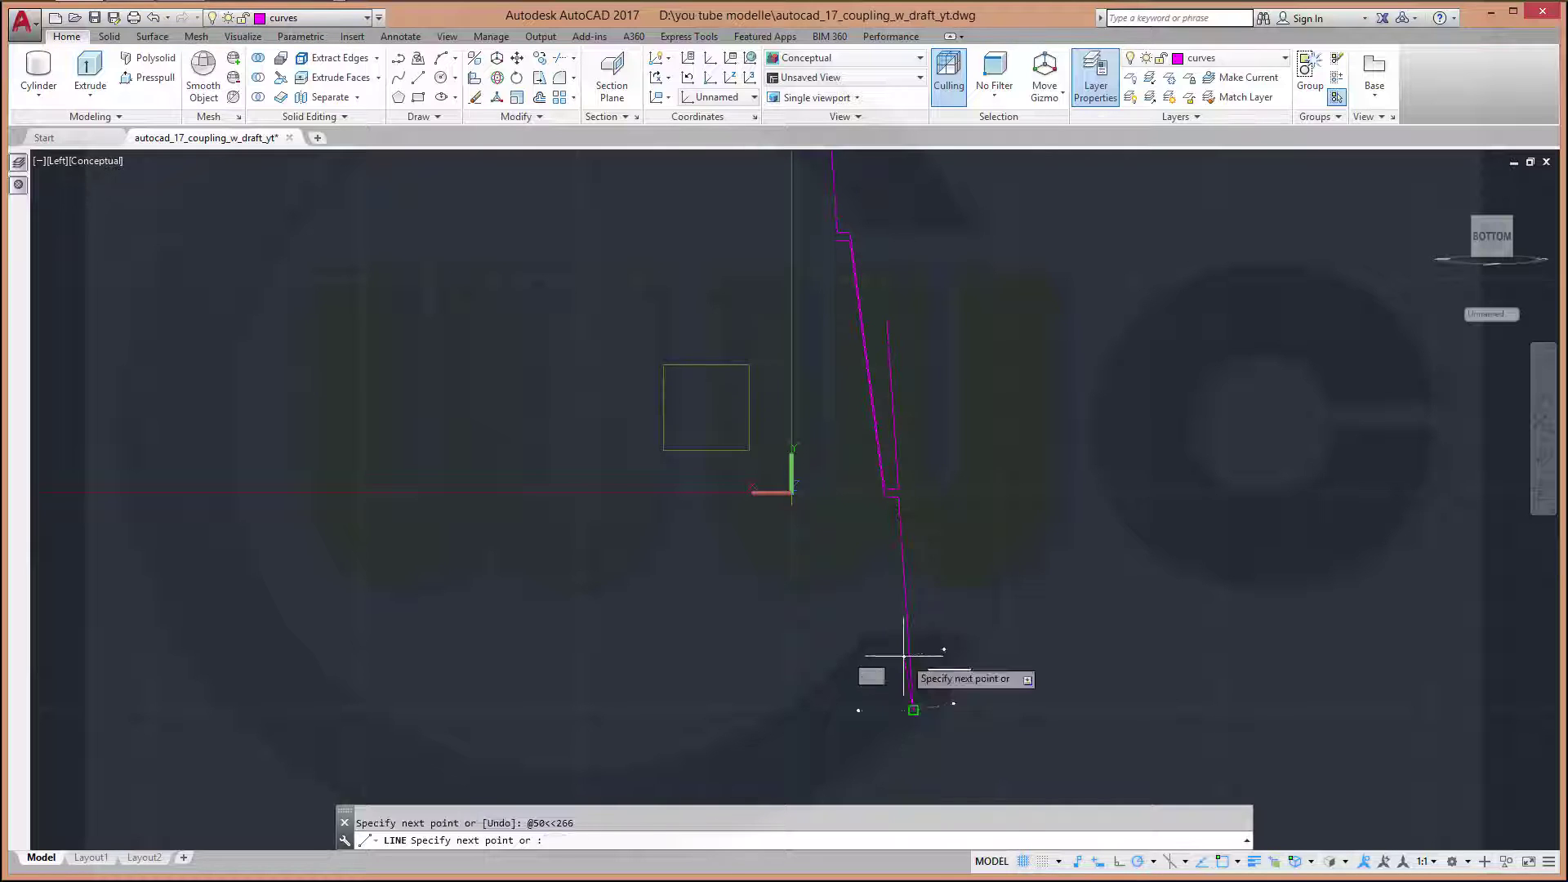
pyautogui.press('Escape')
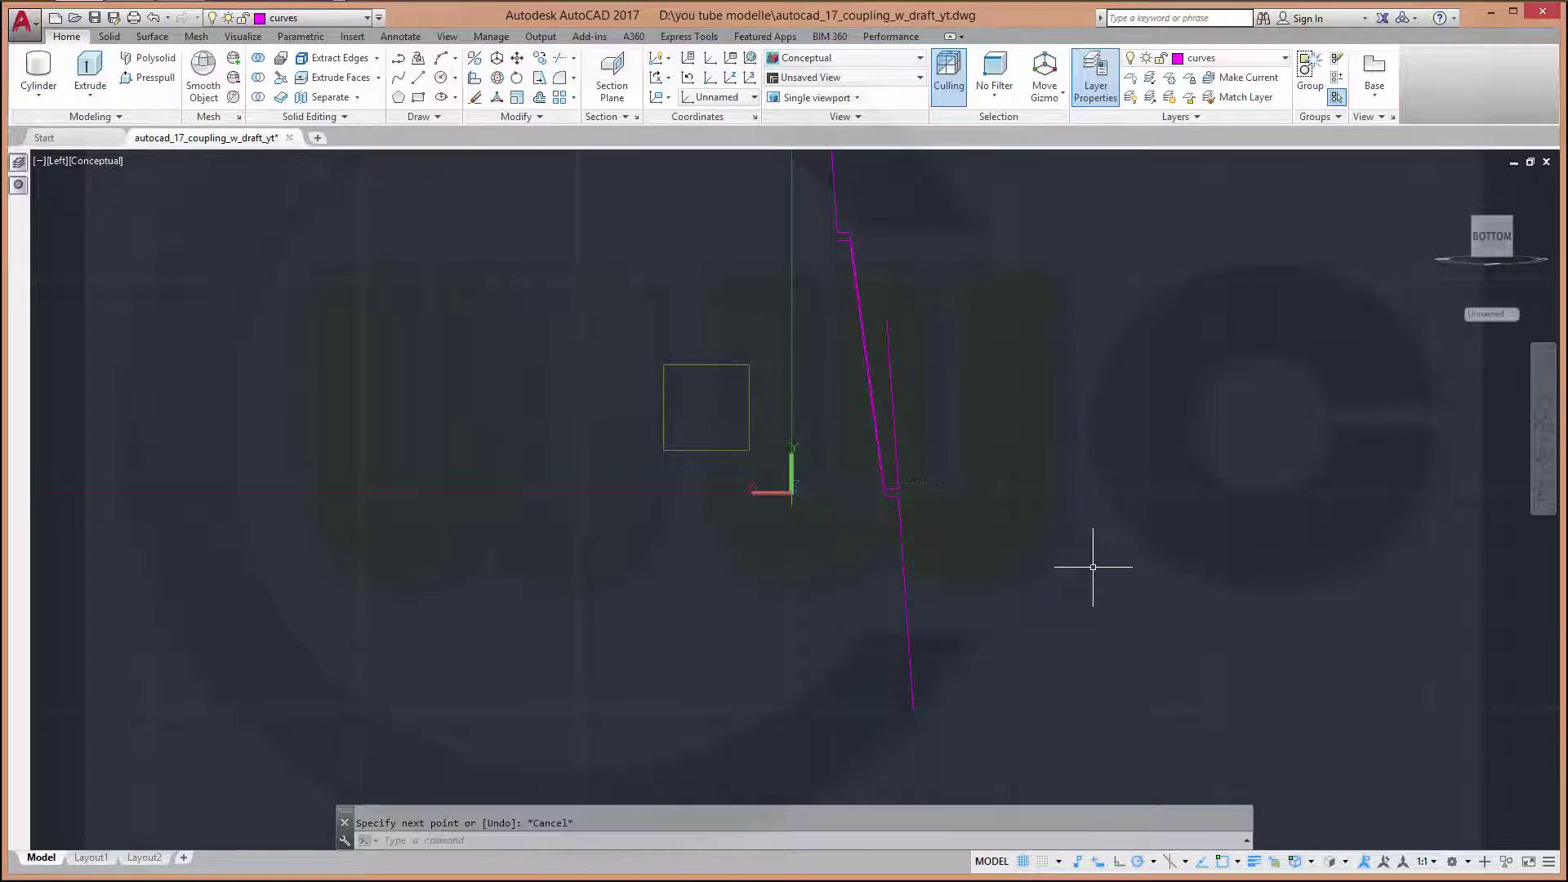
pyautogui.click(908, 623)
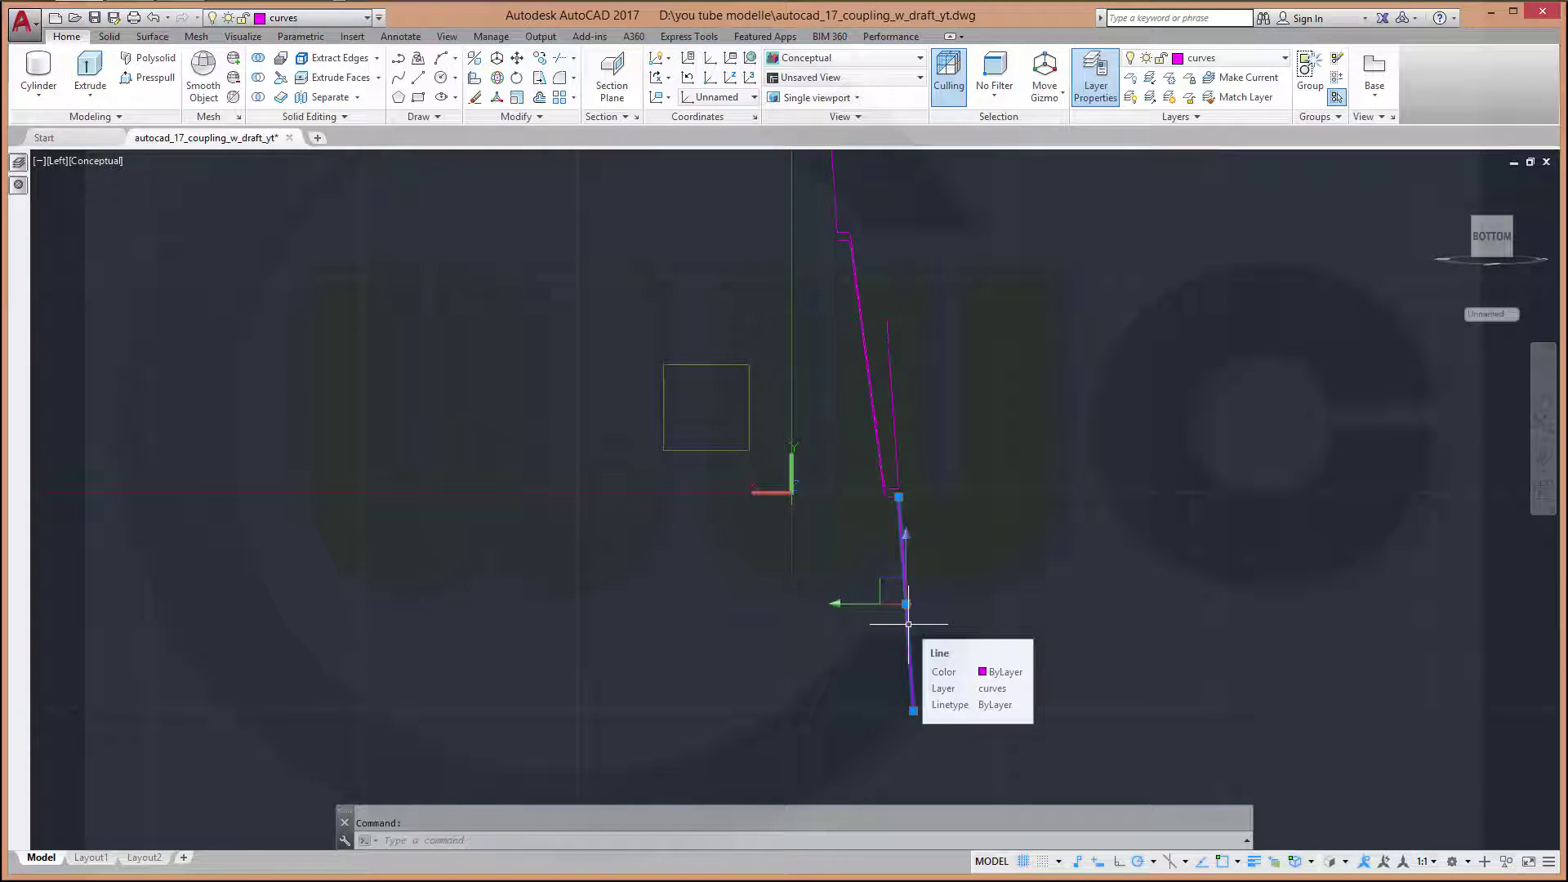
pyautogui.press('Delete')
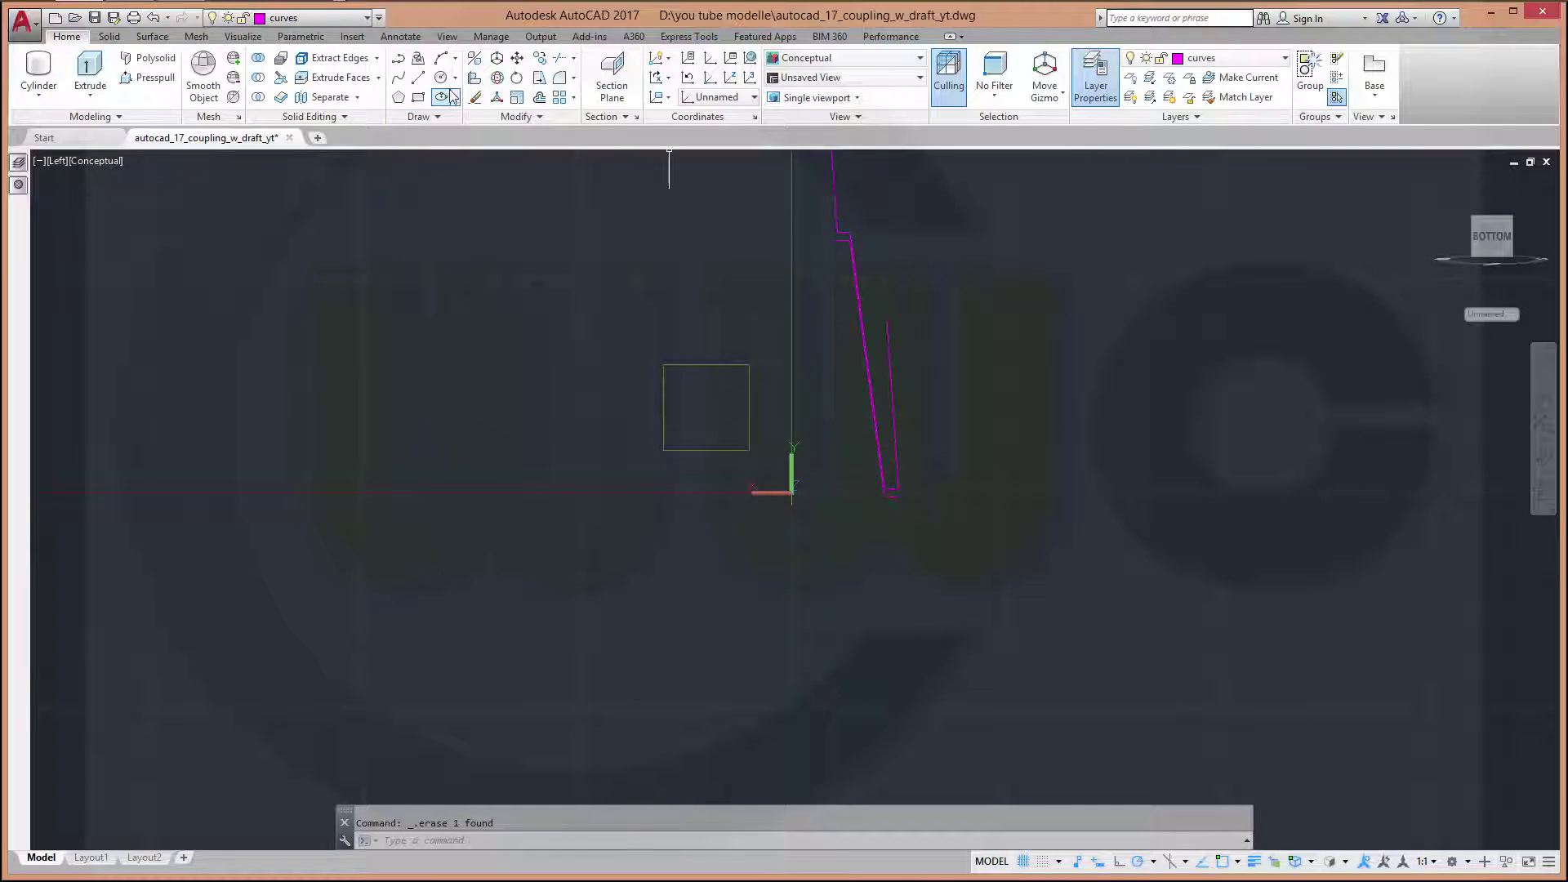
# Draw a 50-unit line at 86° from the profile corner, then delete it
pyautogui.click(423, 82)
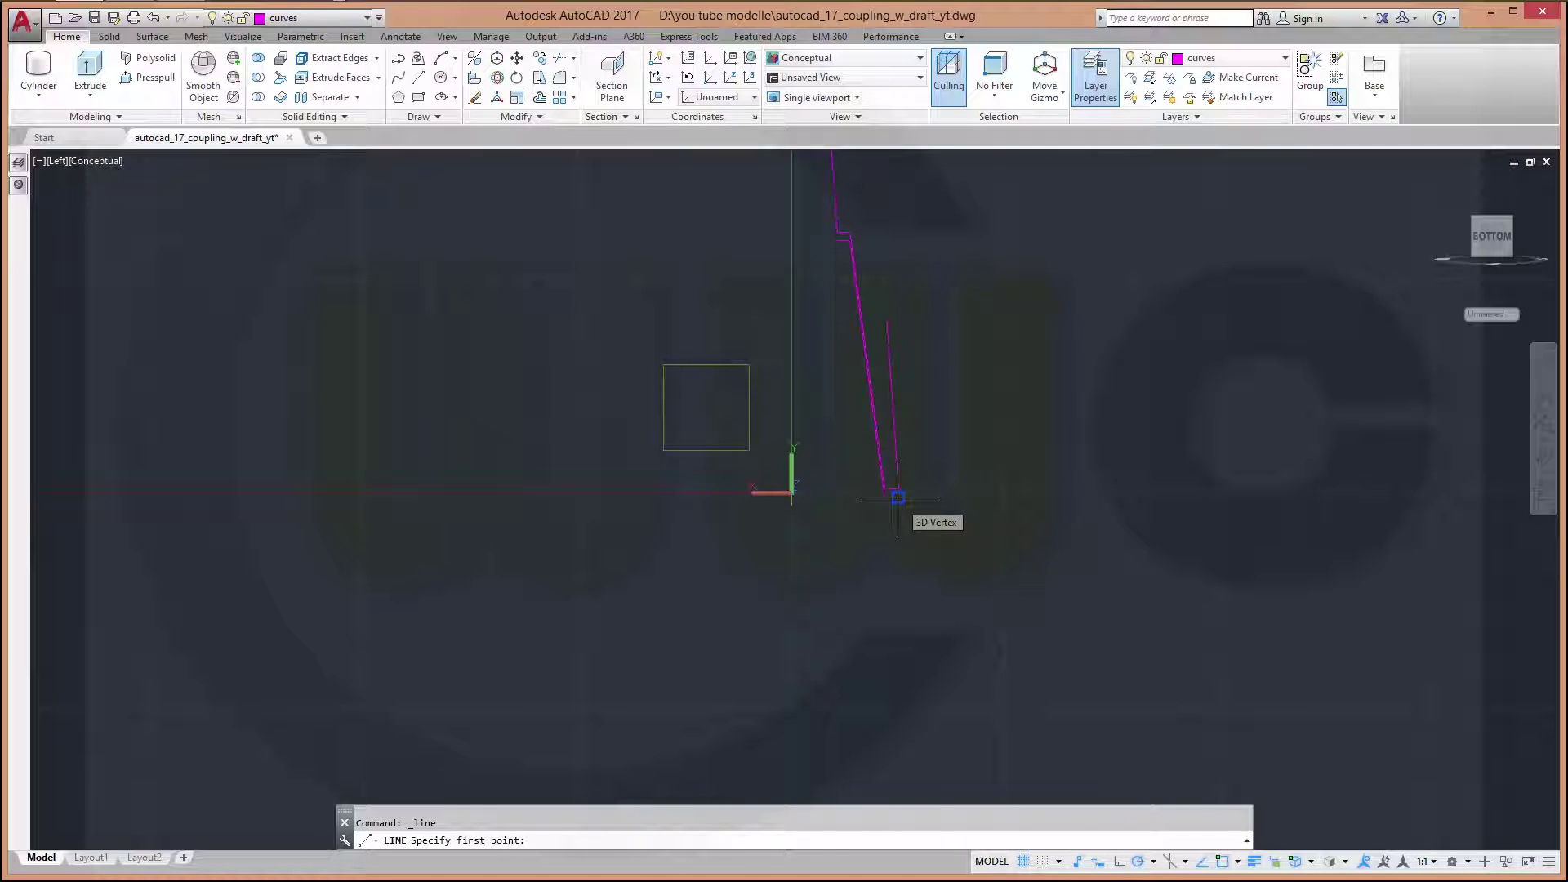
pyautogui.click(897, 497)
pyautogui.write('50')
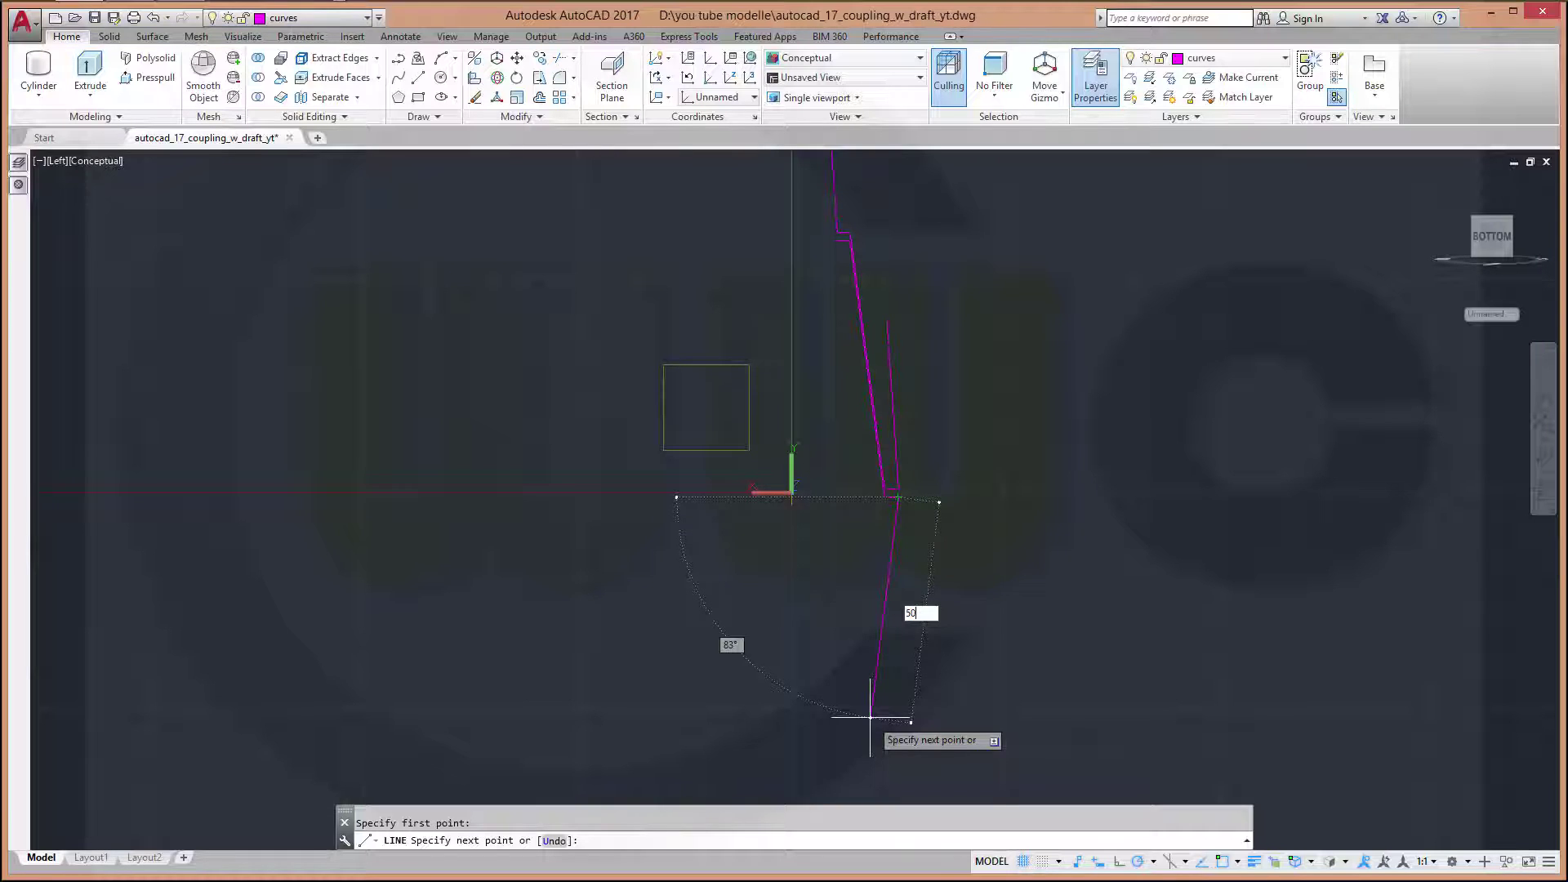
pyautogui.press('Tab')
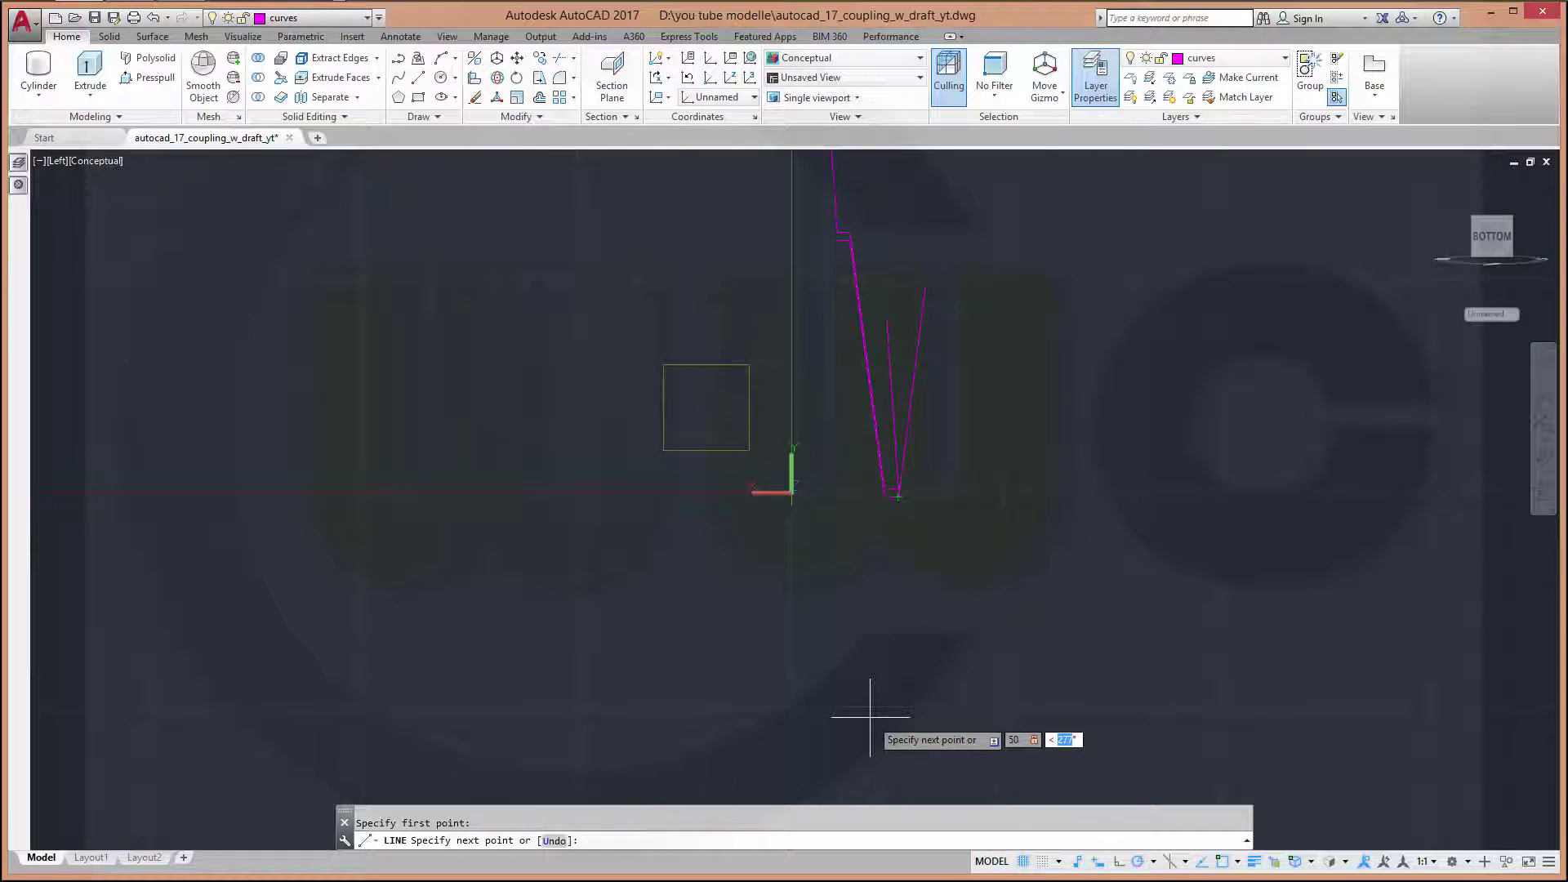
pyautogui.write('86')
pyautogui.press('Return')
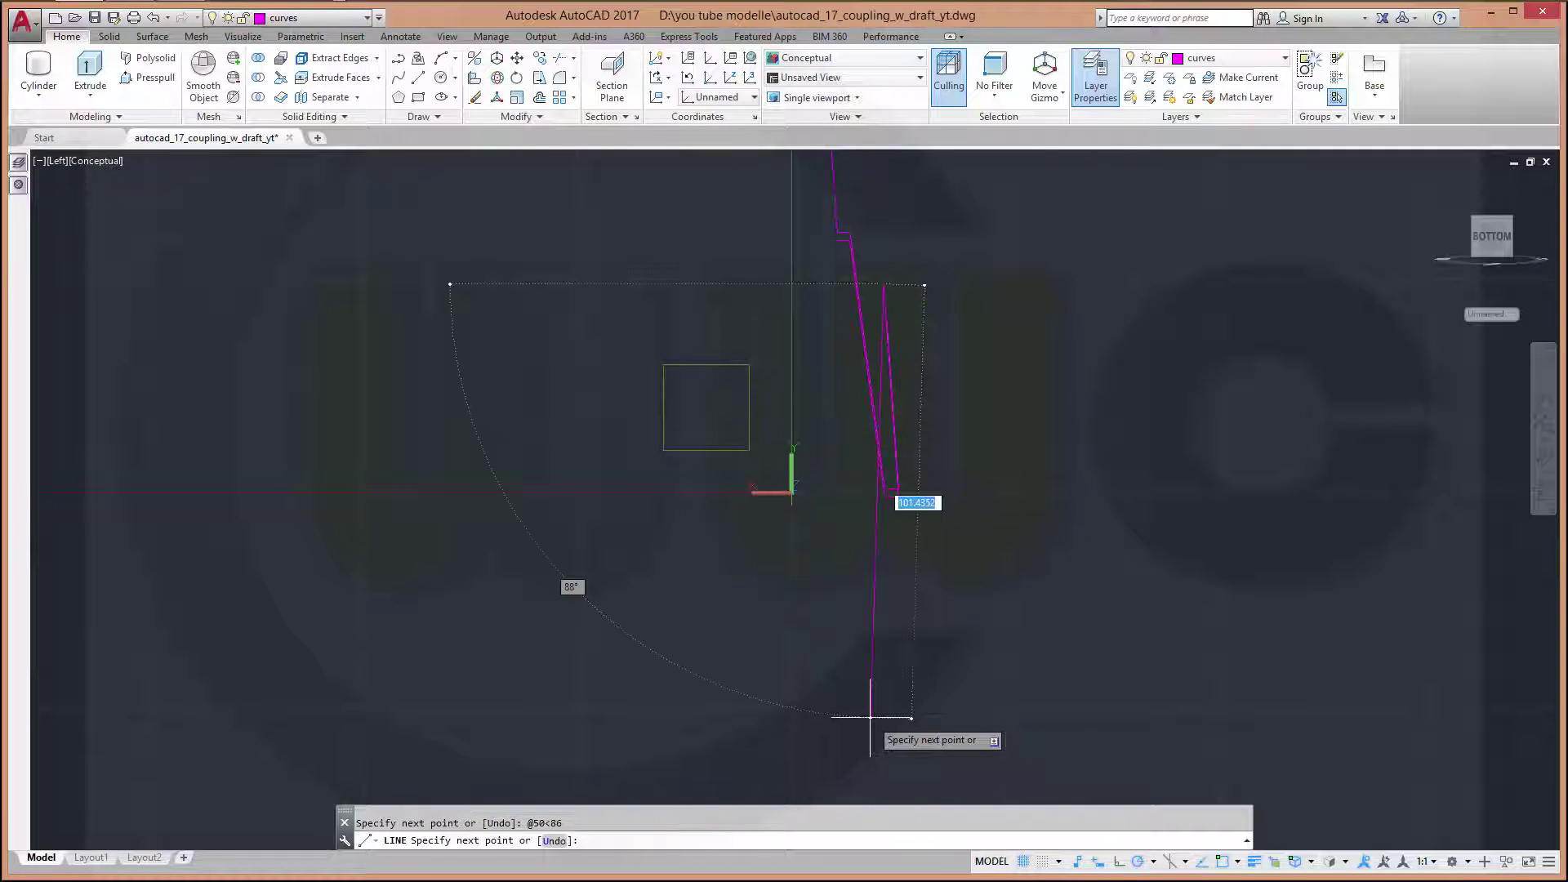
pyautogui.press('Escape')
pyautogui.scroll(3, 890, 490)
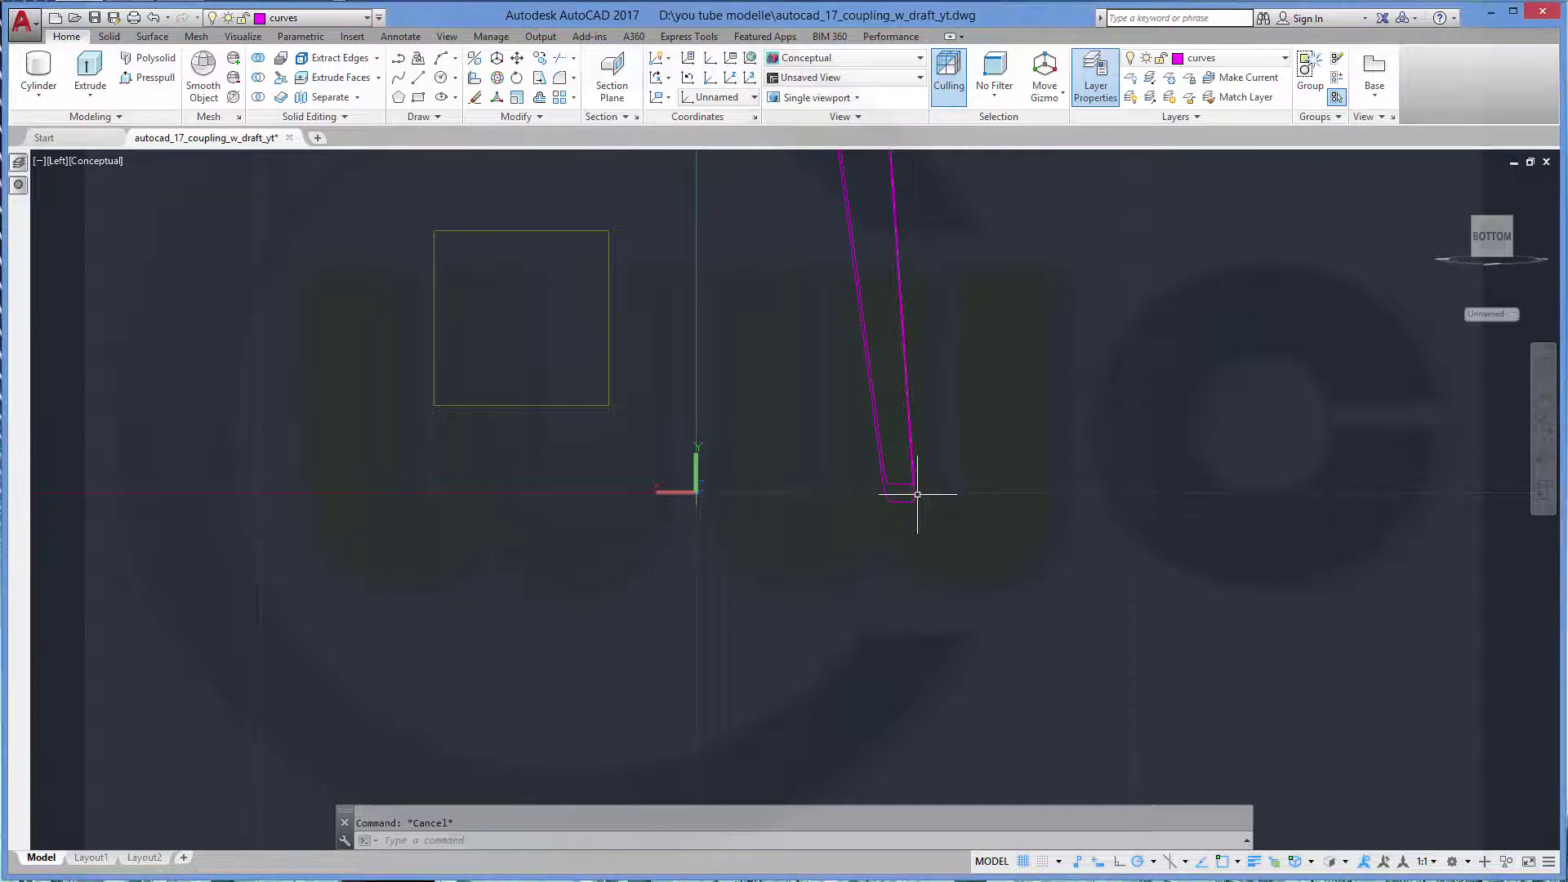
pyautogui.click(913, 494)
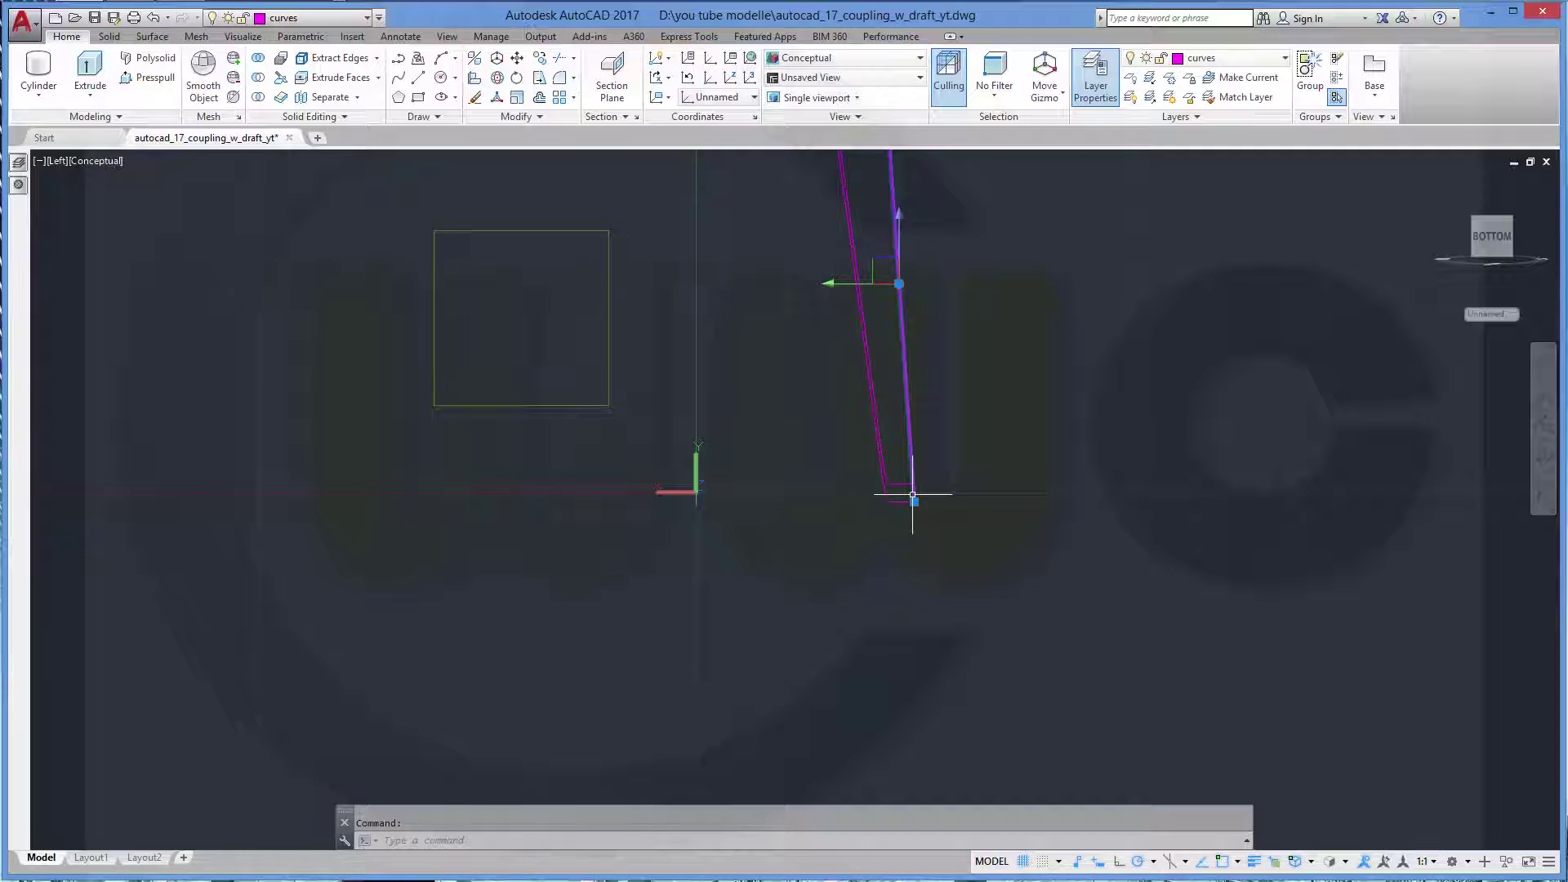
pyautogui.press('Delete')
# In the Right view, draw a 50-unit line at -86° from the profile's lower corner
pyautogui.moveTo(1124, 486)
pyautogui.keyDown('shift'); pyautogui.mouseDown(button='middle')
pyautogui.moveTo(991, 465)
pyautogui.moveTo(718, 479)
pyautogui.moveTo(490, 532)
pyautogui.moveTo(531, 522)
pyautogui.mouseUp(button='middle'); pyautogui.keyUp('shift')
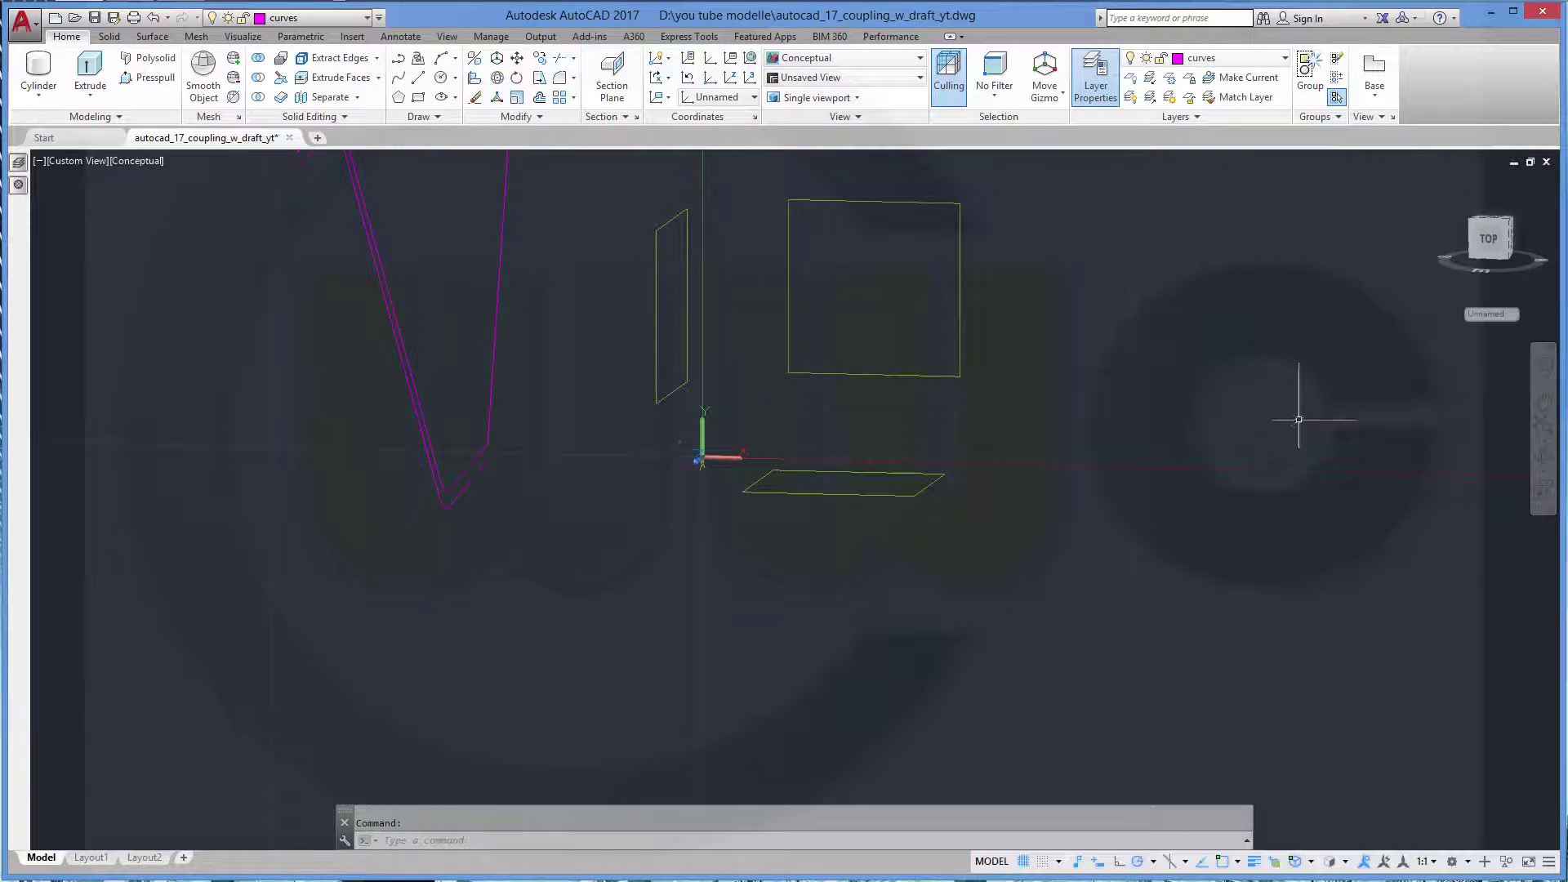
pyautogui.click(1493, 242)
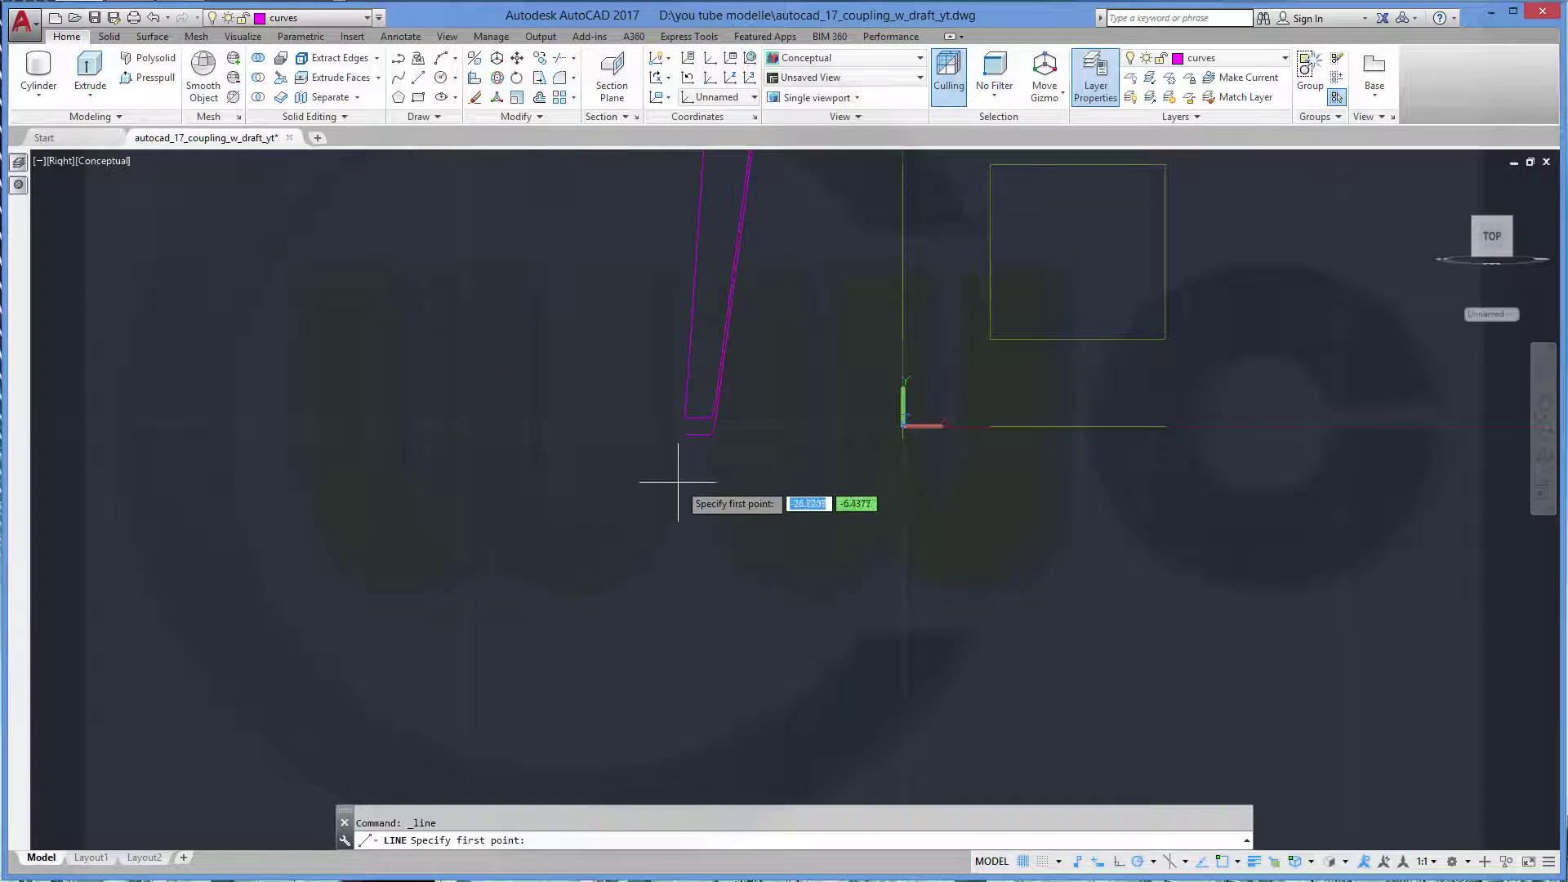
pyautogui.click(685, 419)
pyautogui.write('50')
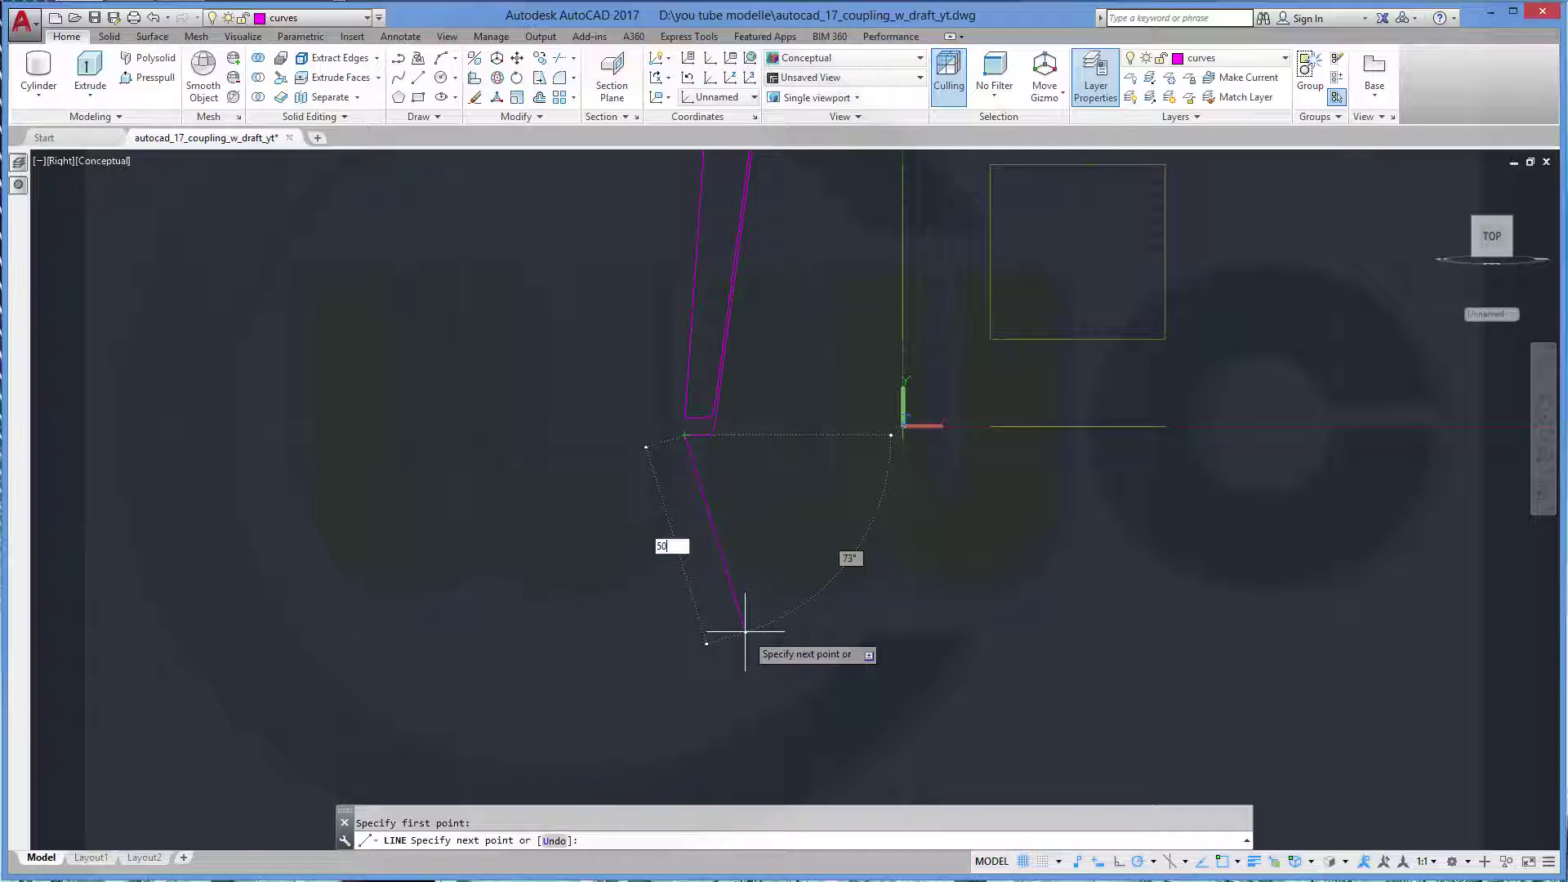
pyautogui.press('Tab')
pyautogui.write('-86')
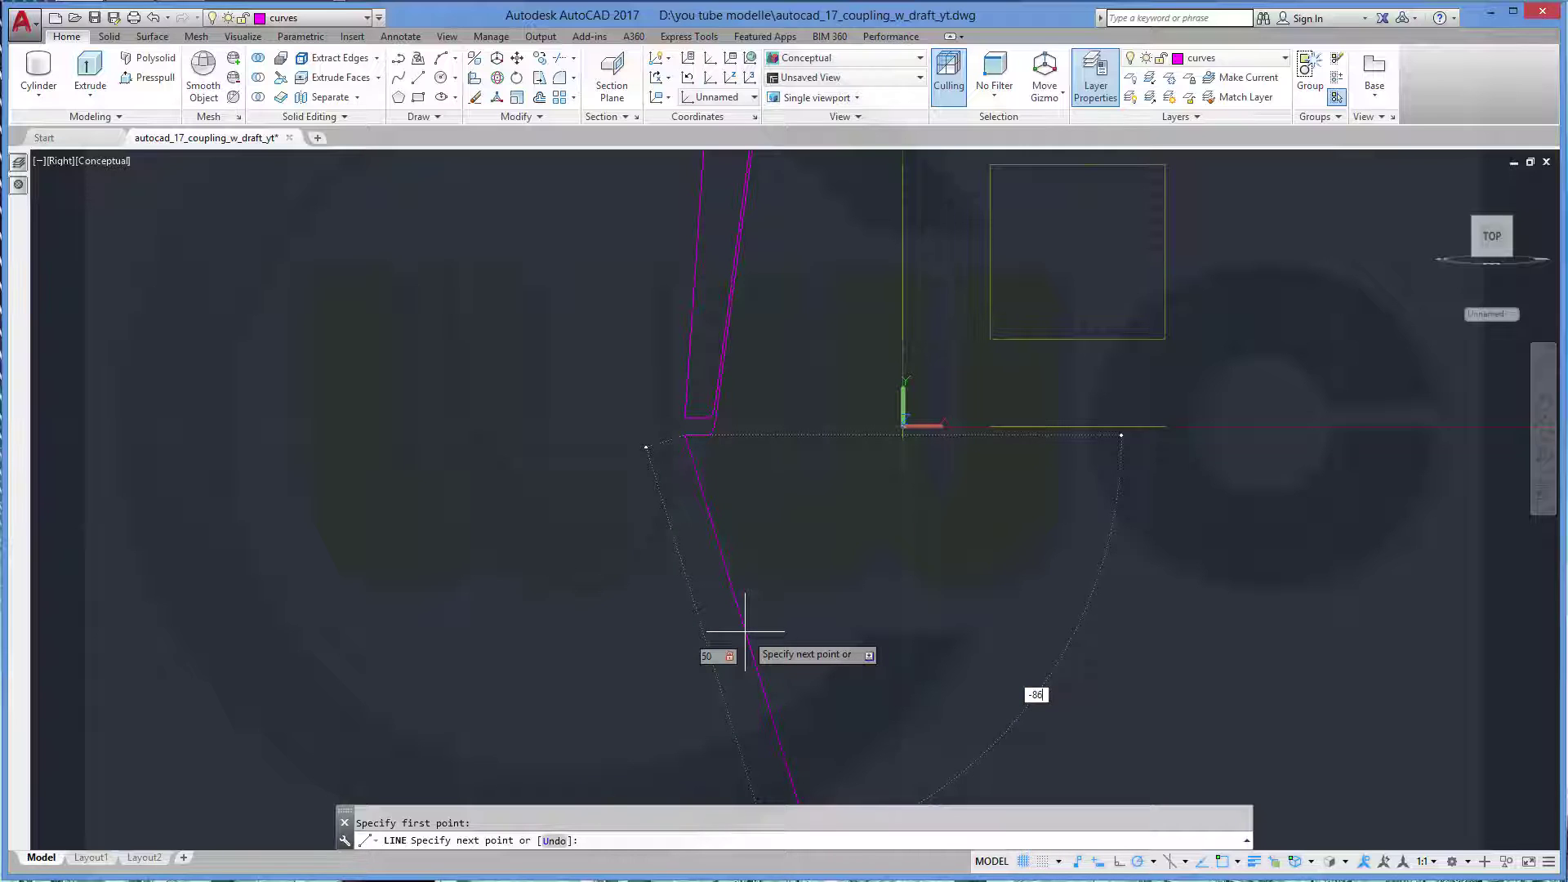
pyautogui.press('Return')
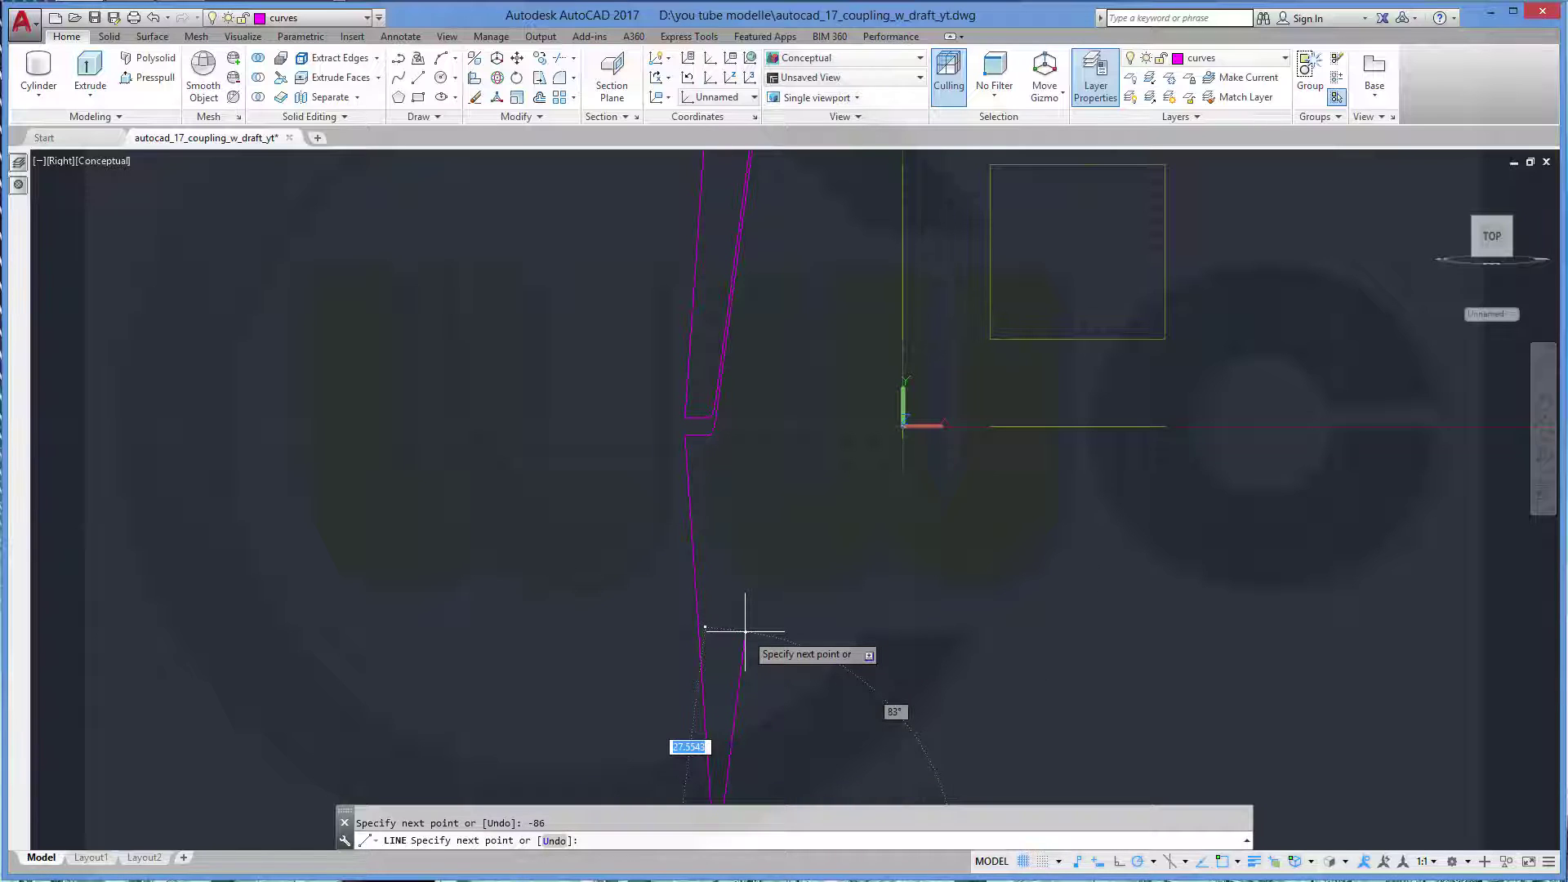
pyautogui.press('Escape')
# Draw a line from near the profile's top, parallel to the profile edge via the Parallel snap
pyautogui.scroll(2, 763, 507)
pyautogui.scroll(-6, 765, 513)
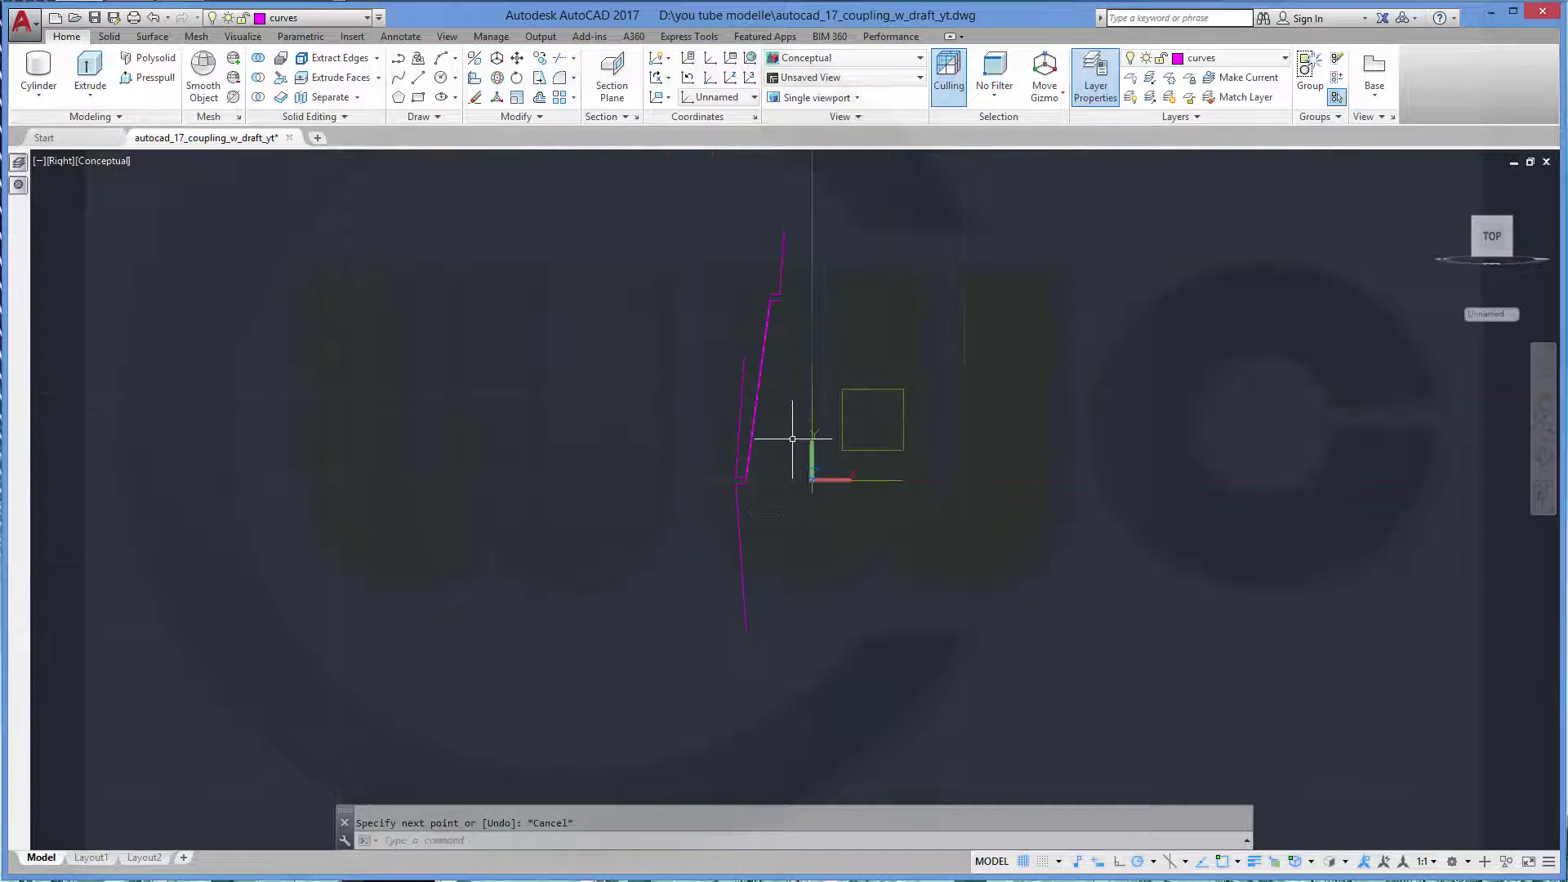
pyautogui.scroll(2, 791, 432)
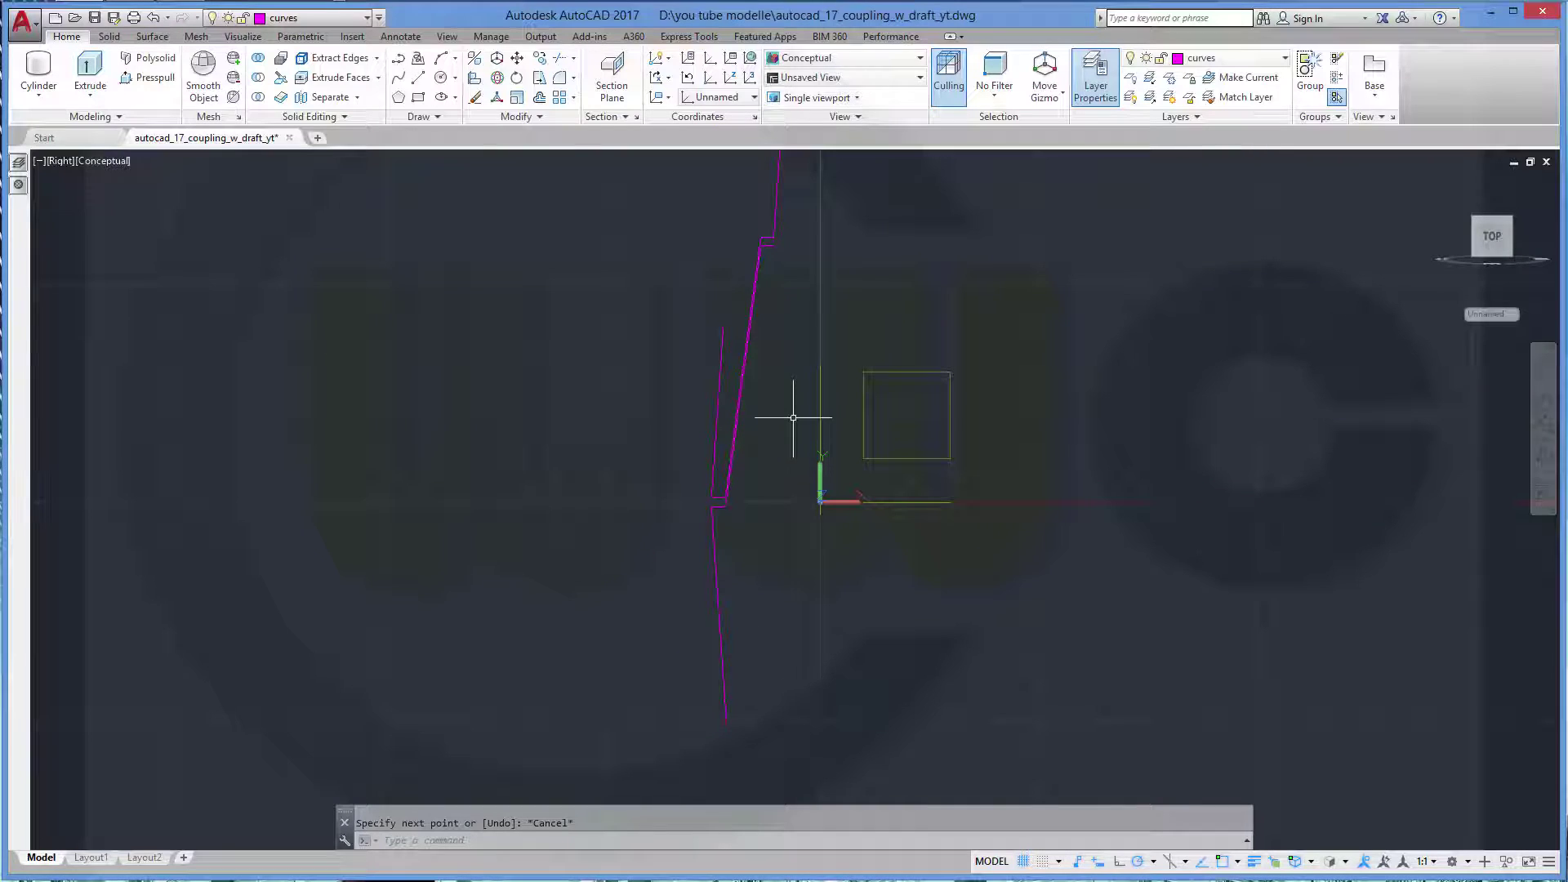
pyautogui.click(418, 79)
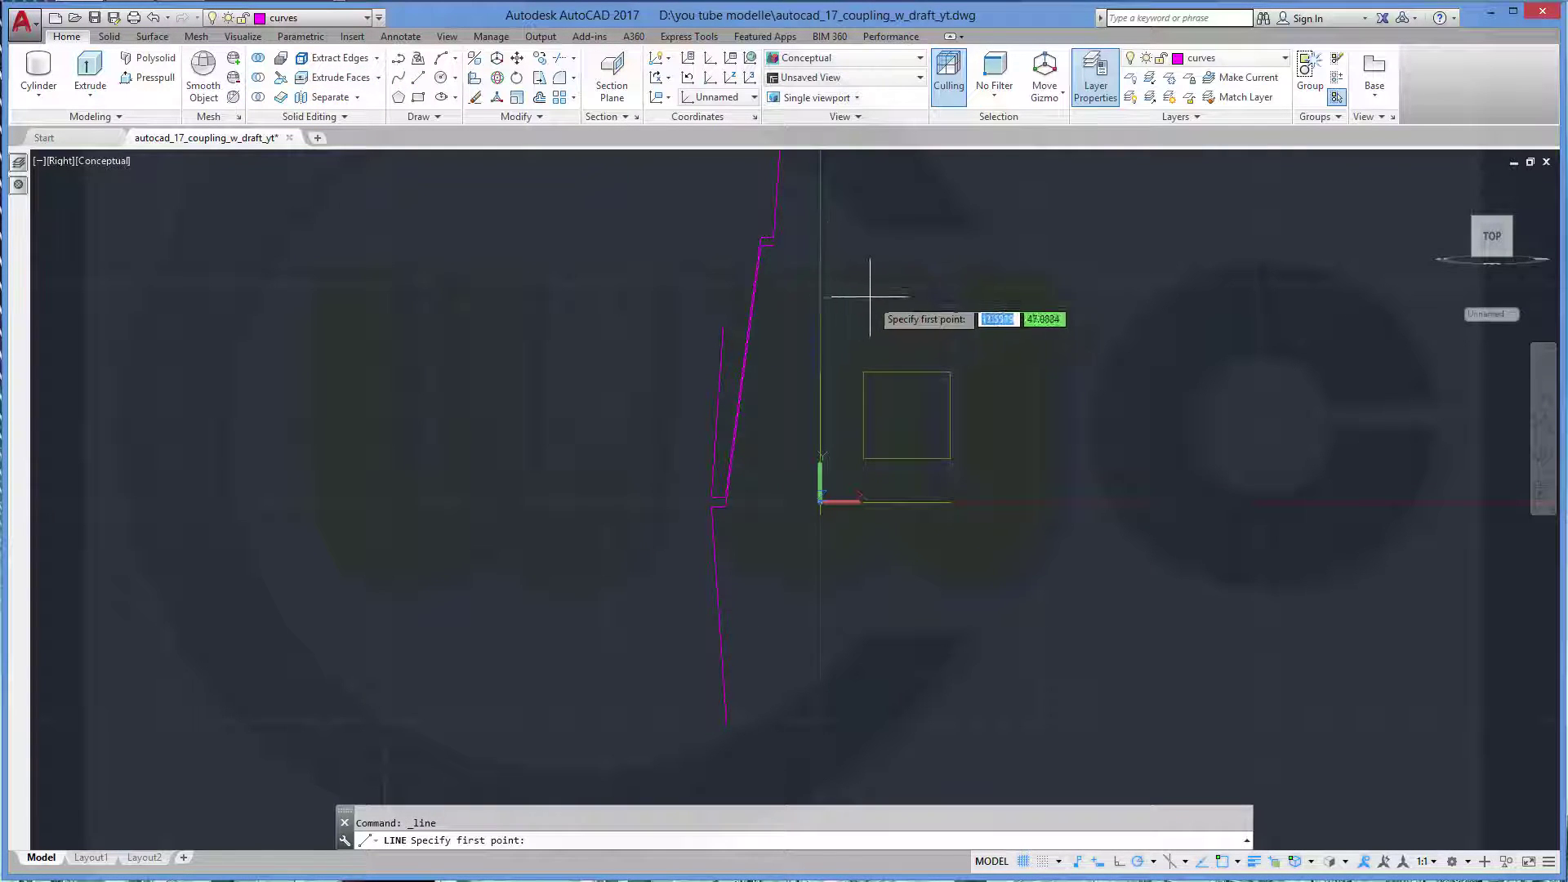
pyautogui.click(772, 245)
pyautogui.keyDown('shift'); pyautogui.rightClick(791, 422); pyautogui.keyUp('shift')
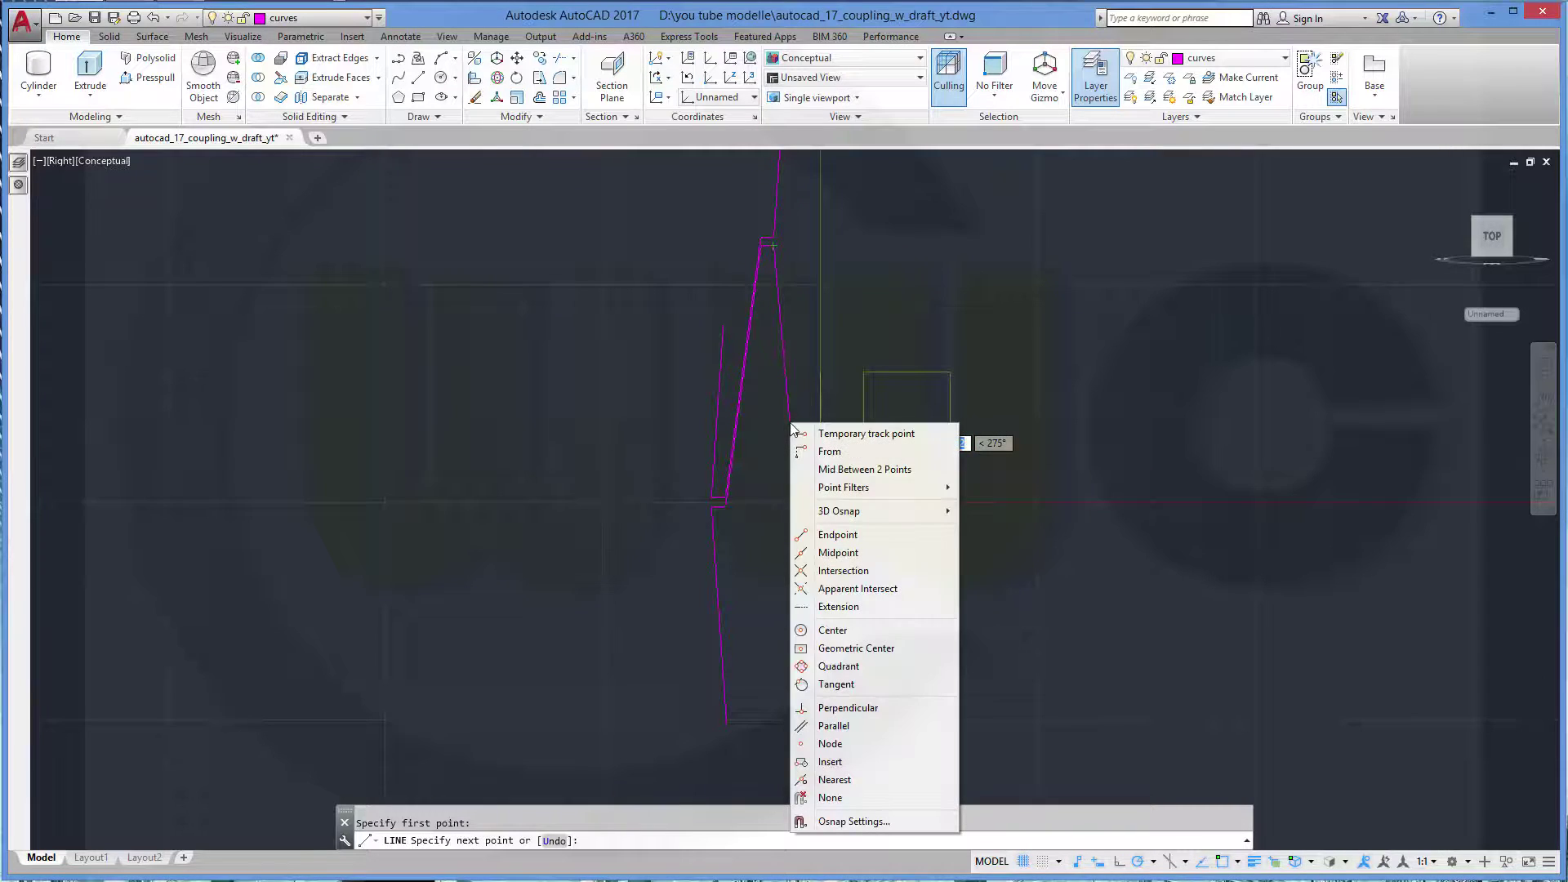
pyautogui.click(837, 725)
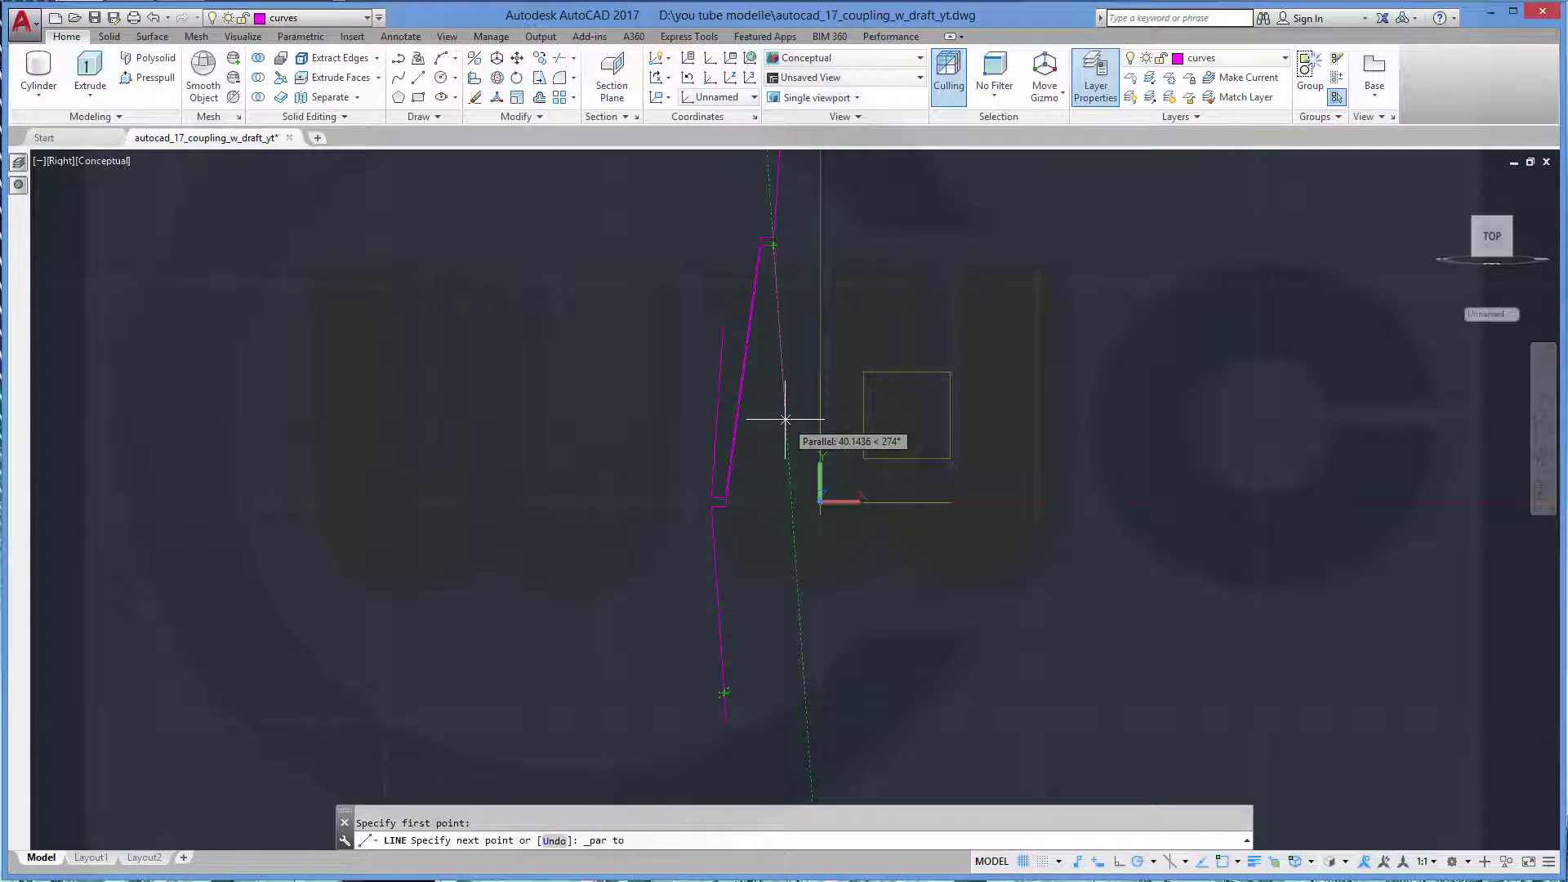
pyautogui.click(785, 419)
pyautogui.press('Escape')
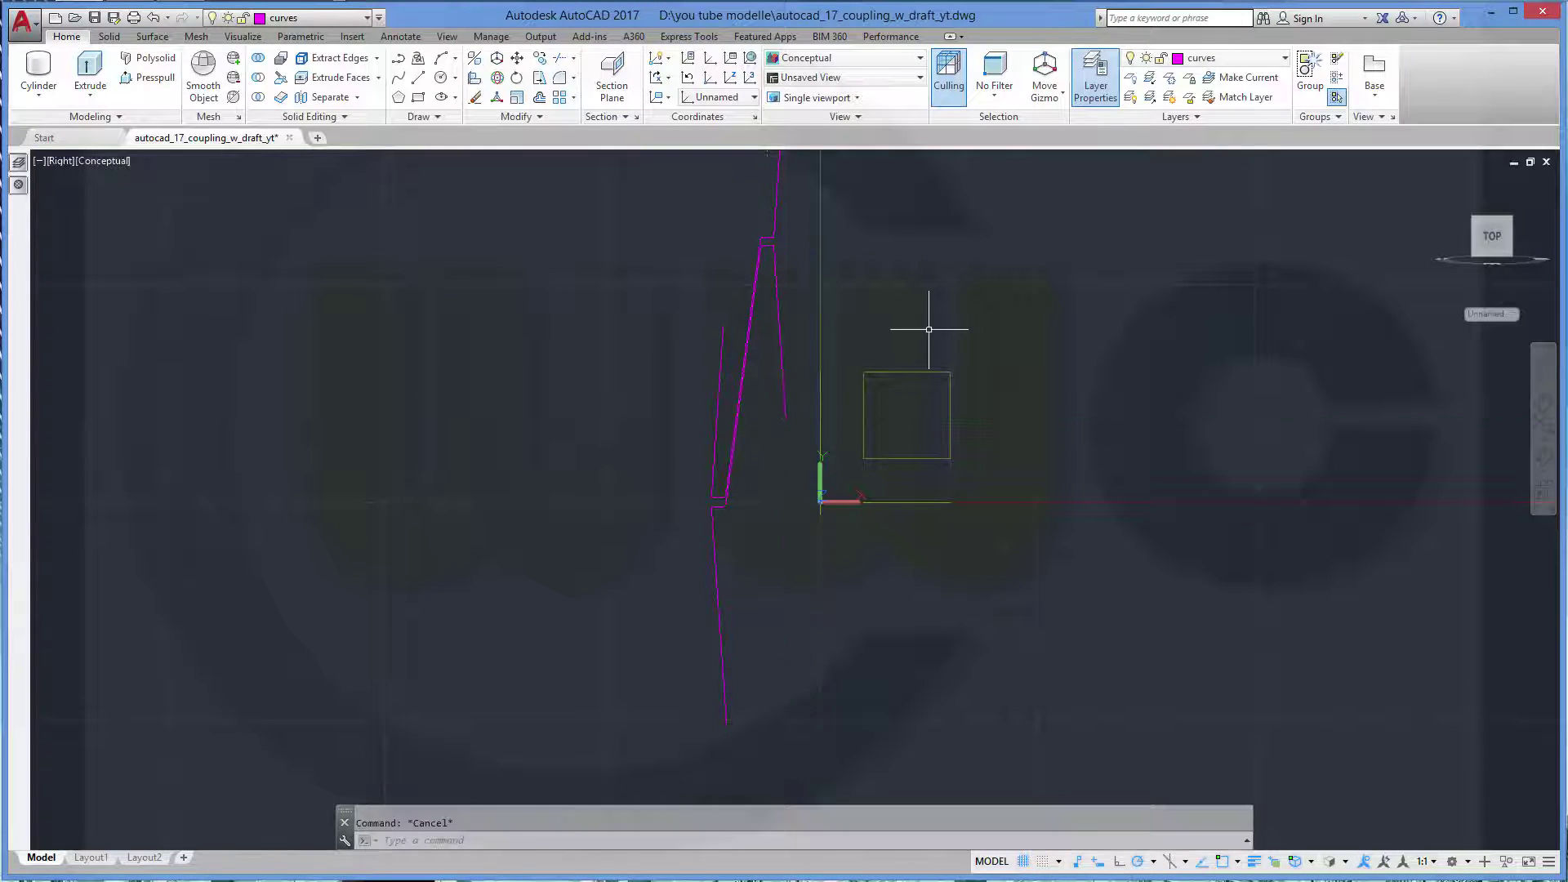
pyautogui.moveTo(976, 307)
pyautogui.keyDown('shift'); pyautogui.mouseDown(button='middle')
pyautogui.moveTo(1054, 295)
pyautogui.moveTo(1089, 395)
pyautogui.moveTo(1103, 391)
pyautogui.mouseUp(button='middle'); pyautogui.keyUp('shift')
# Loft a surface between the right and left profile lines, guided along the bent curve
pyautogui.click(1476, 239)
pyautogui.moveTo(815, 481)
pyautogui.keyDown('shift'); pyautogui.mouseDown(button='middle')
pyautogui.moveTo(953, 507)
pyautogui.moveTo(994, 571)
pyautogui.moveTo(1016, 511)
pyautogui.moveTo(1013, 529)
pyautogui.mouseUp(button='middle'); pyautogui.keyUp('shift')
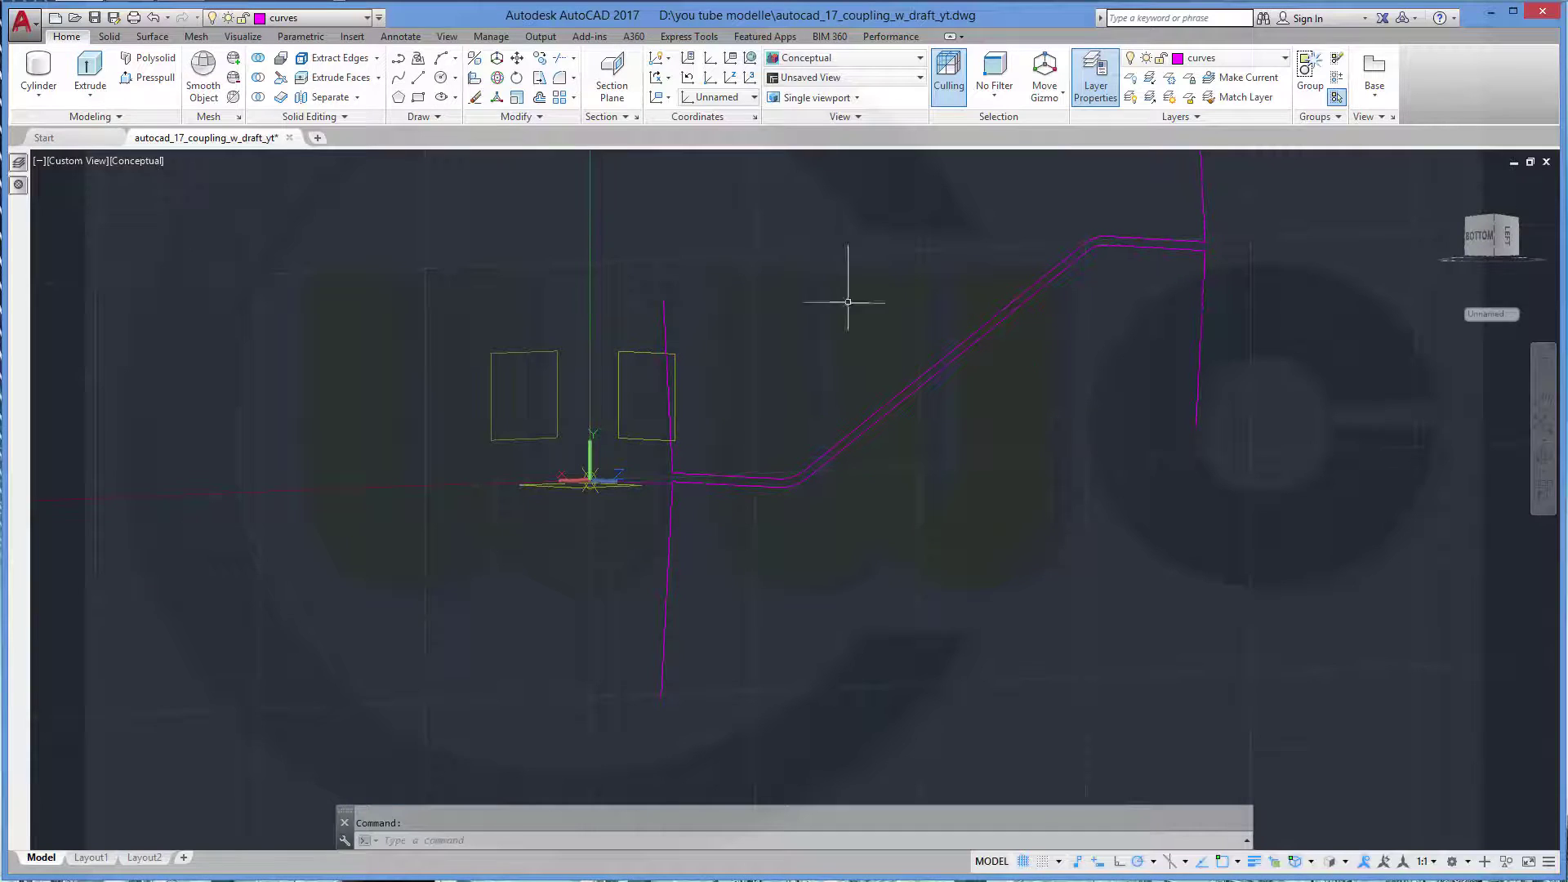
pyautogui.moveTo(506, 164)
pyautogui.keyDown('shift'); pyautogui.mouseDown(button='middle')
pyautogui.moveTo(942, 337)
pyautogui.moveTo(796, 395)
pyautogui.moveTo(726, 464)
pyautogui.mouseUp(button='middle'); pyautogui.keyUp('shift')
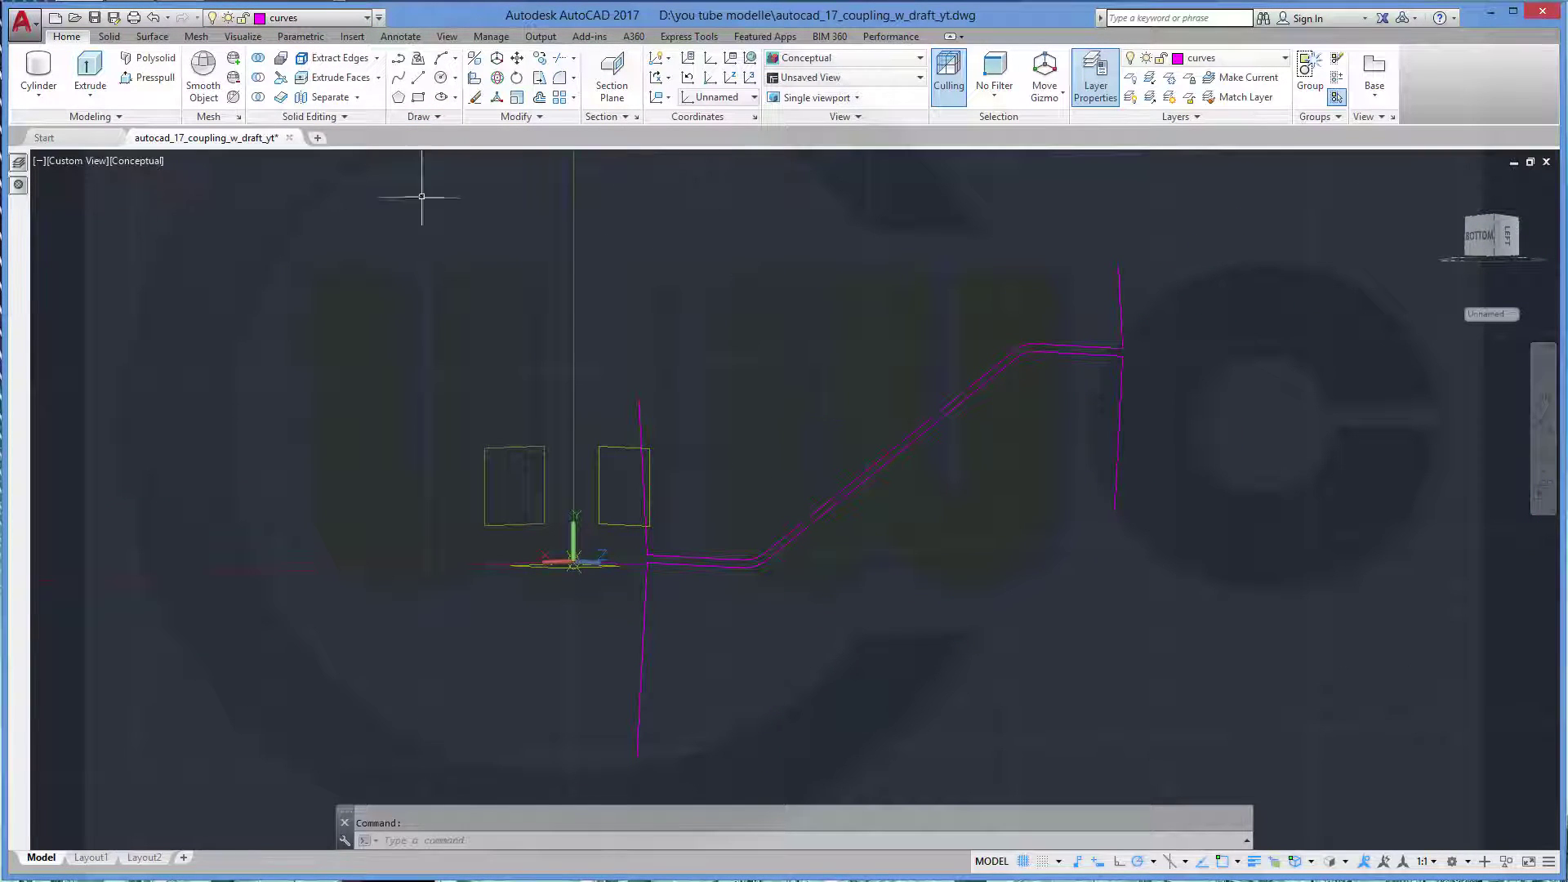
pyautogui.click(151, 36)
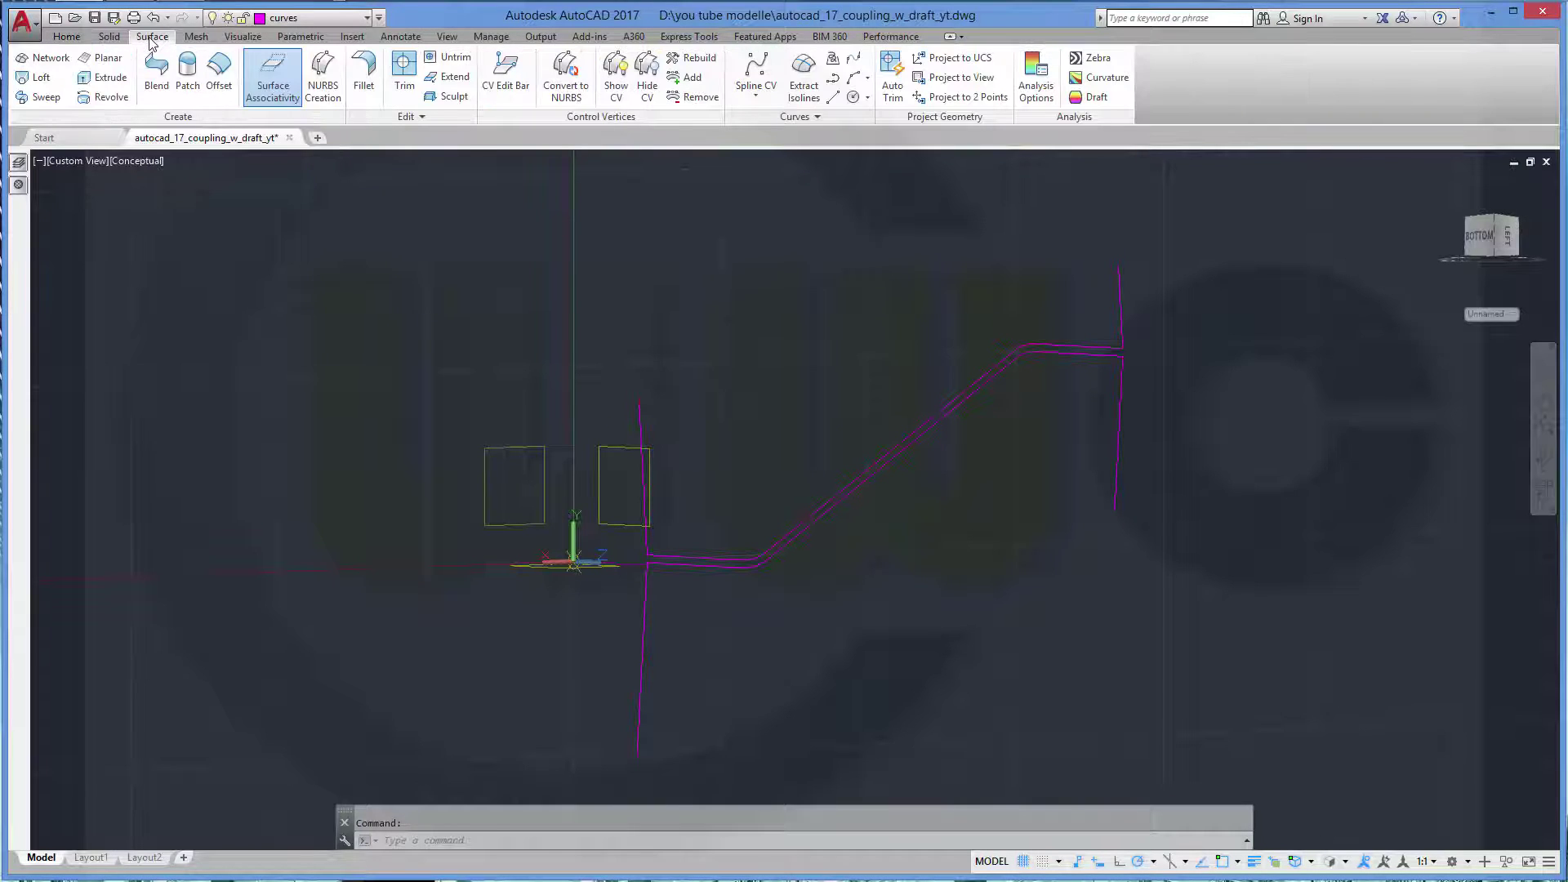
pyautogui.click(37, 77)
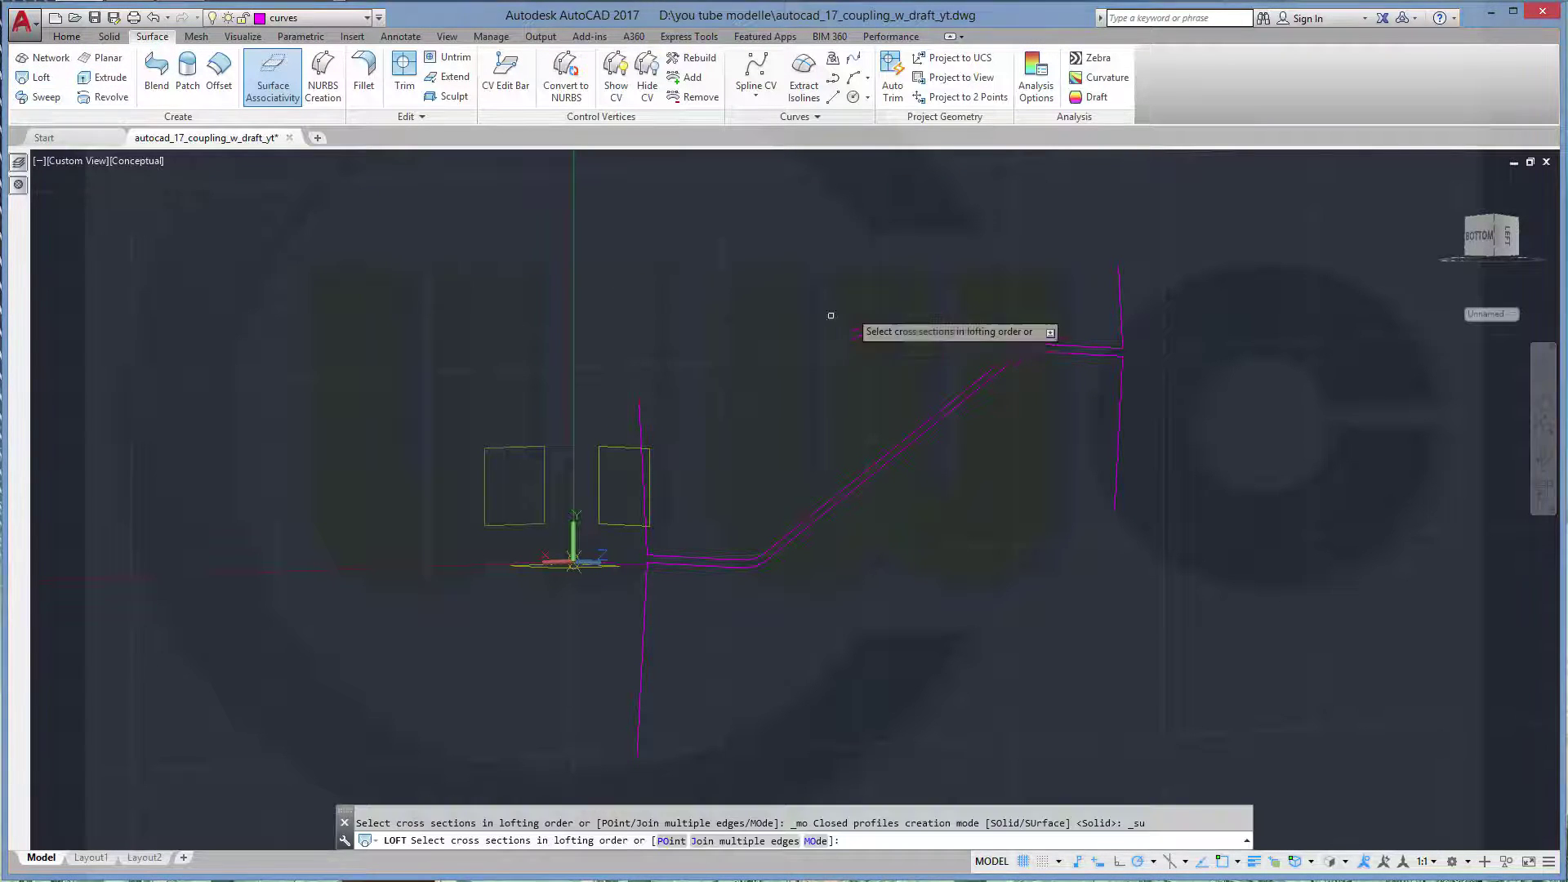
pyautogui.click(1123, 302)
pyautogui.click(640, 426)
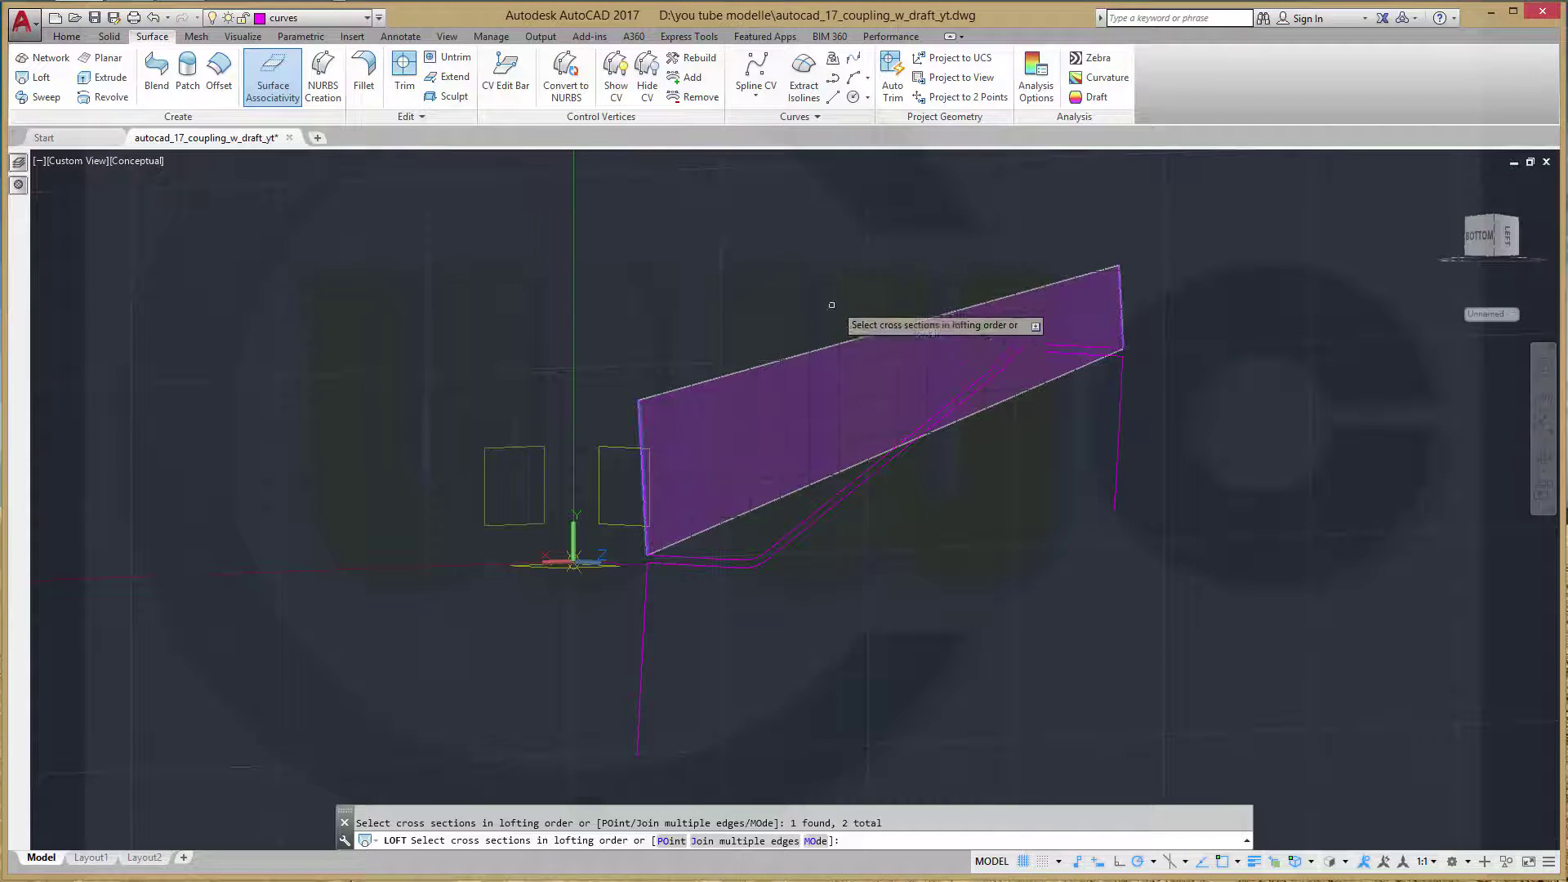
pyautogui.rightClick(852, 263)
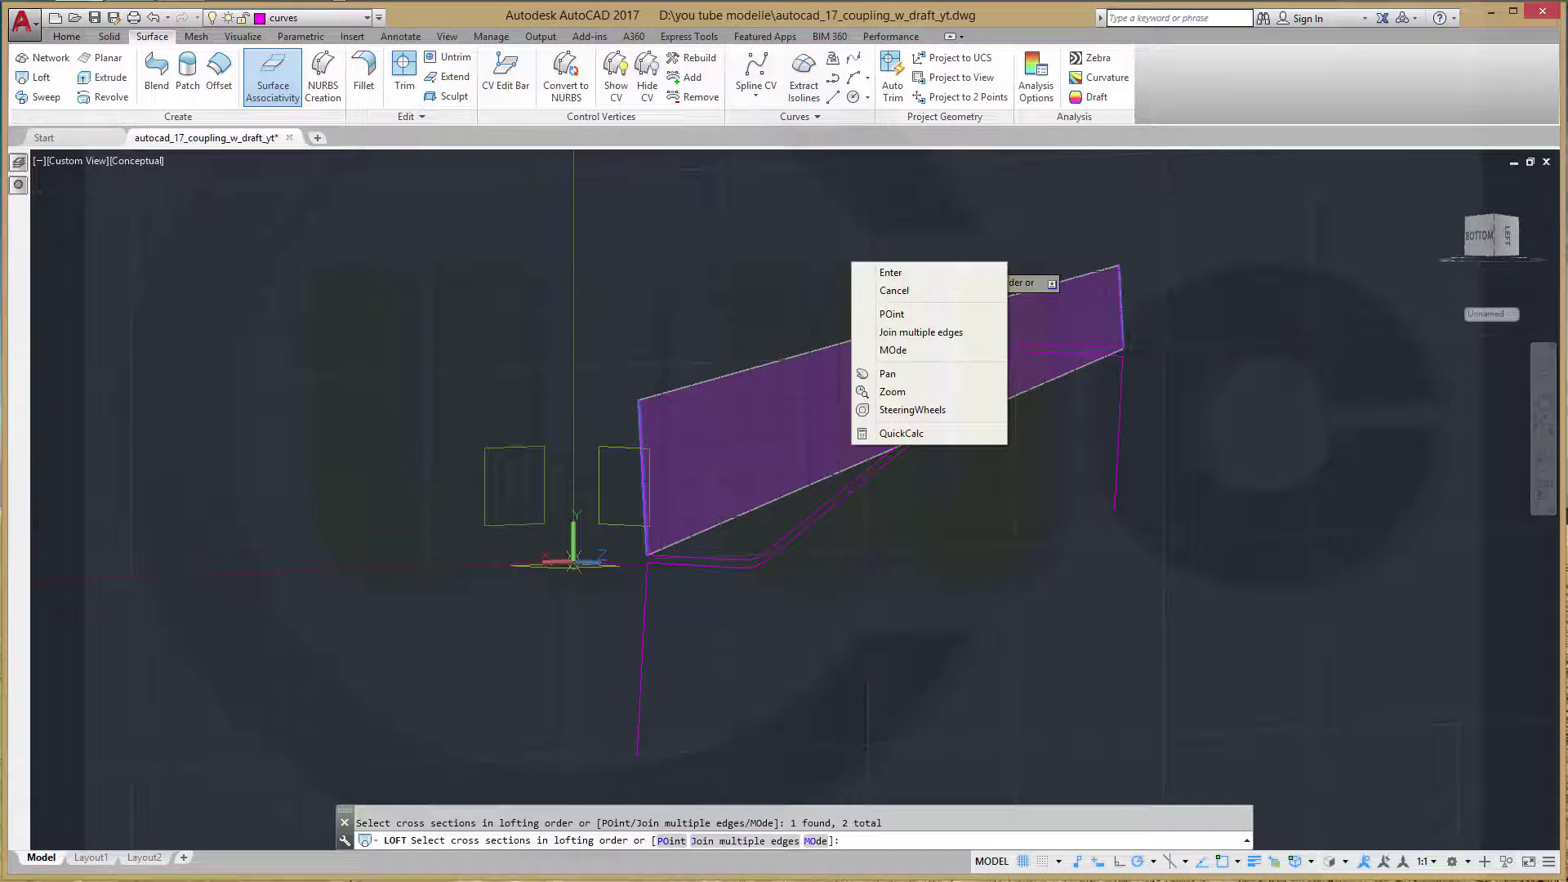
pyautogui.click(900, 272)
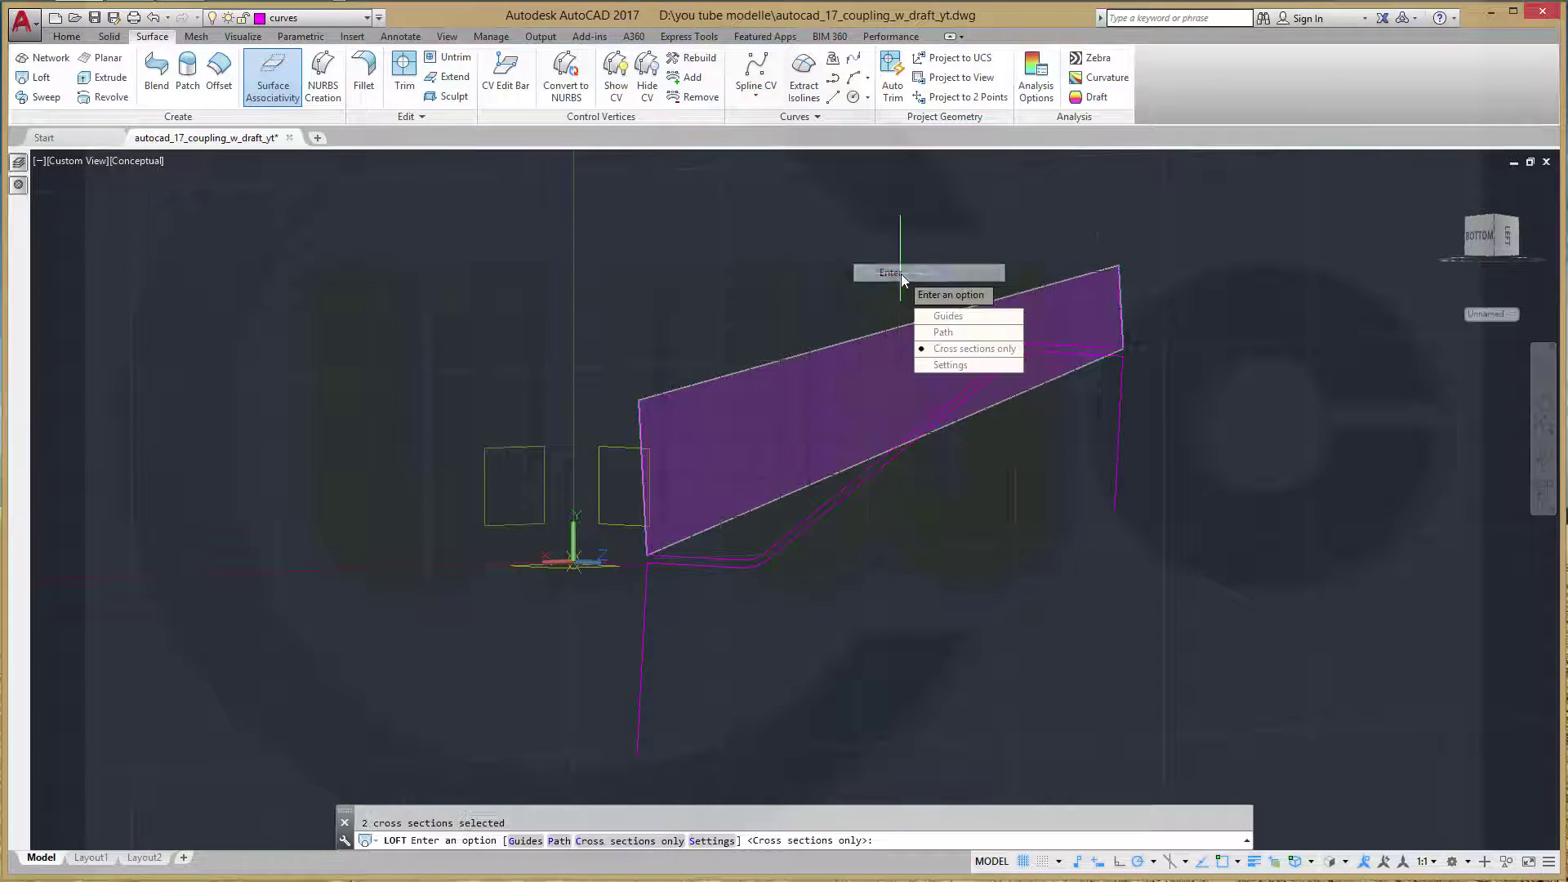
pyautogui.click(959, 324)
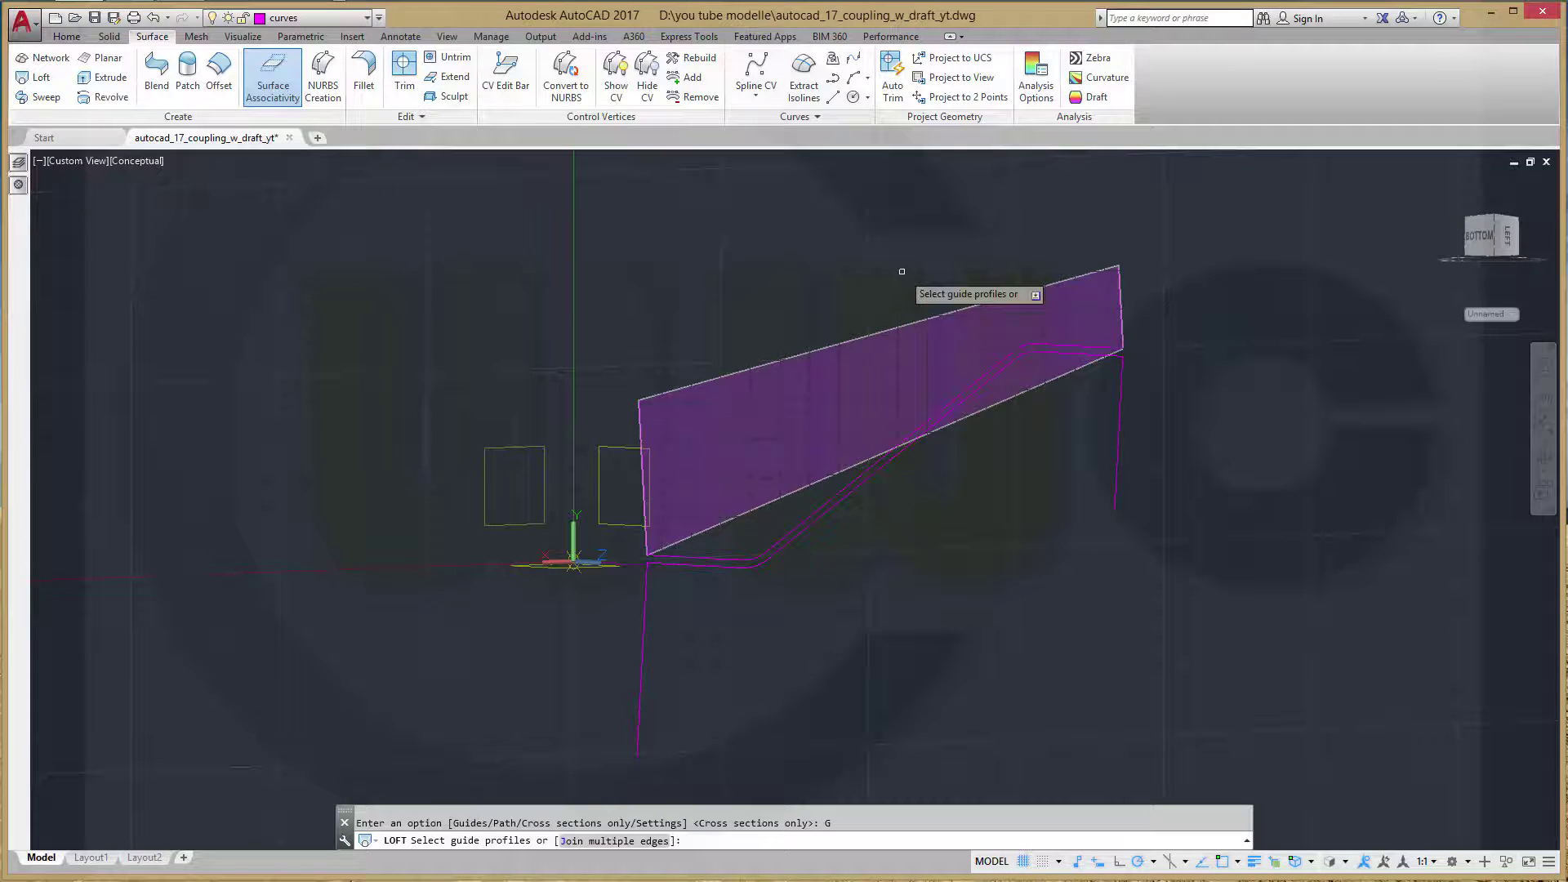
pyautogui.click(815, 507)
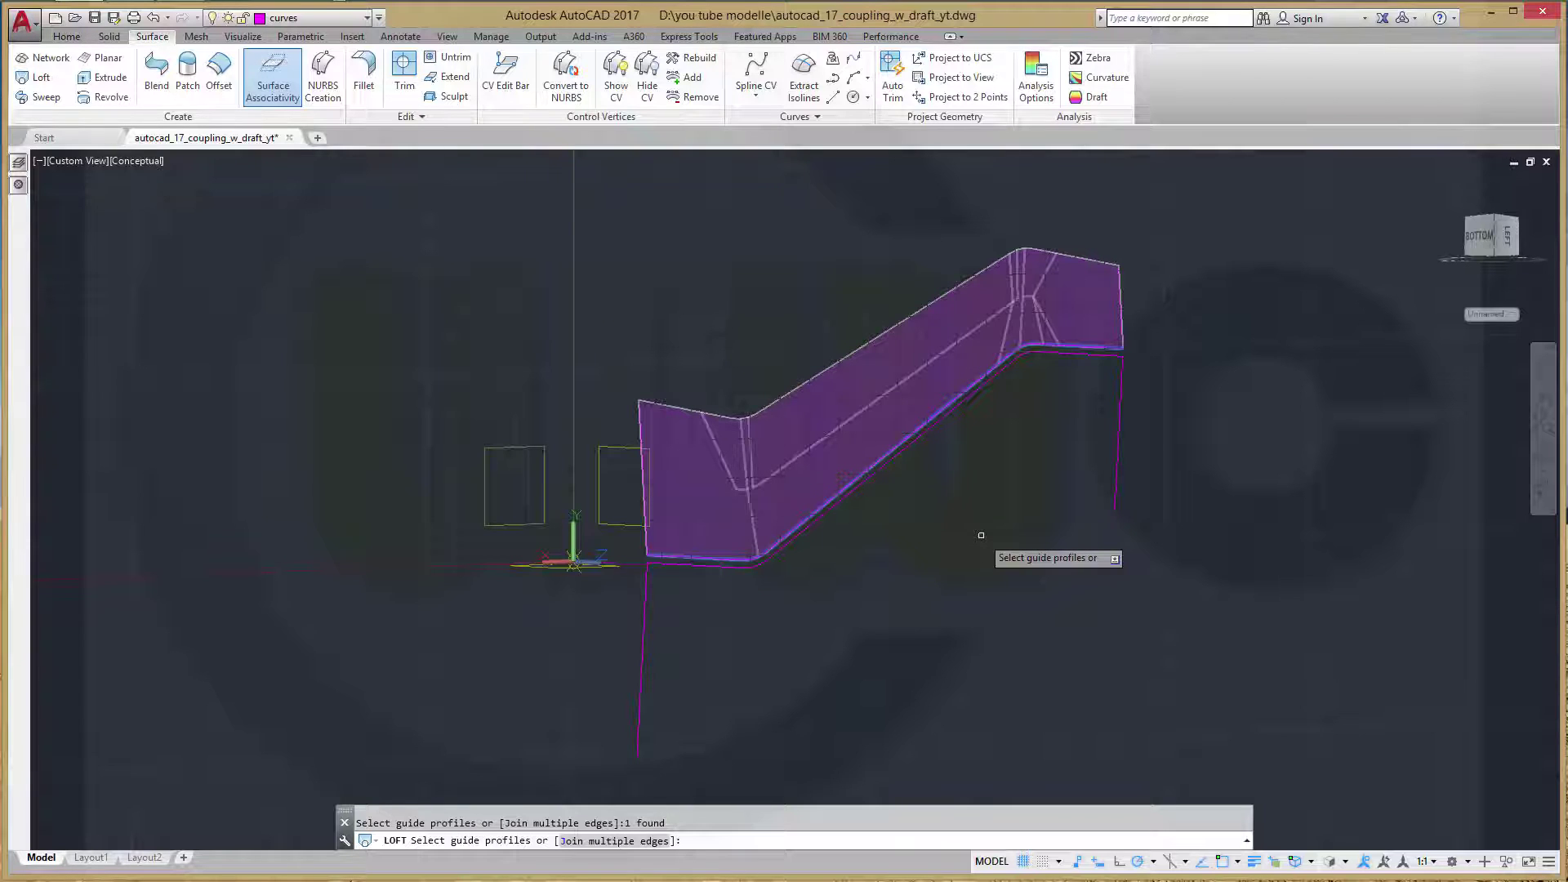
pyautogui.press('Return')
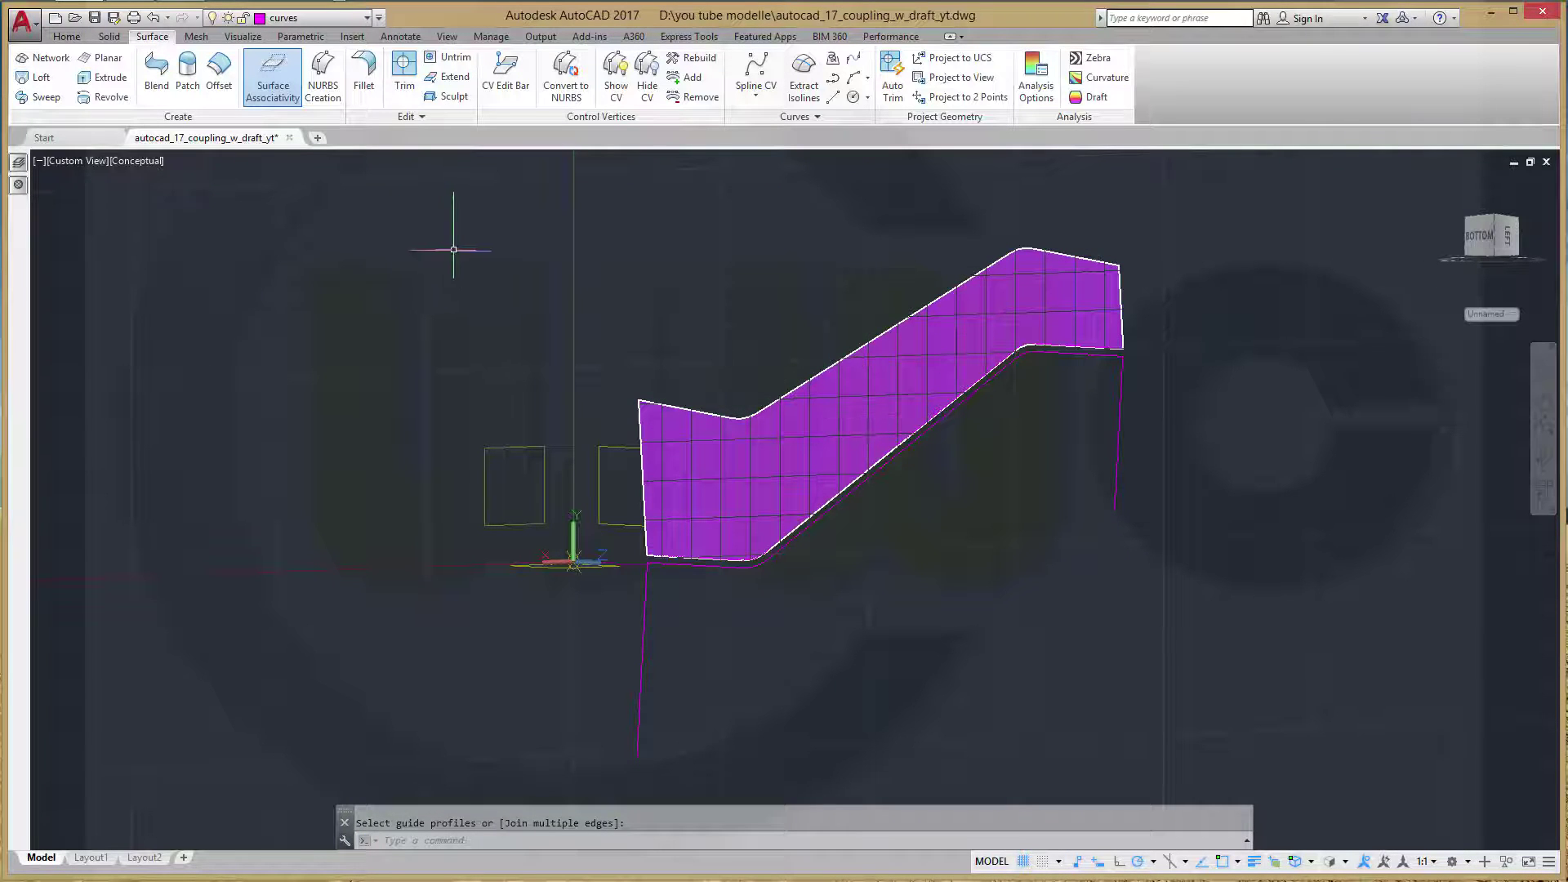
# Loft a second surface between the other two profile lines, guided by the bent edge
pyautogui.click(37, 81)
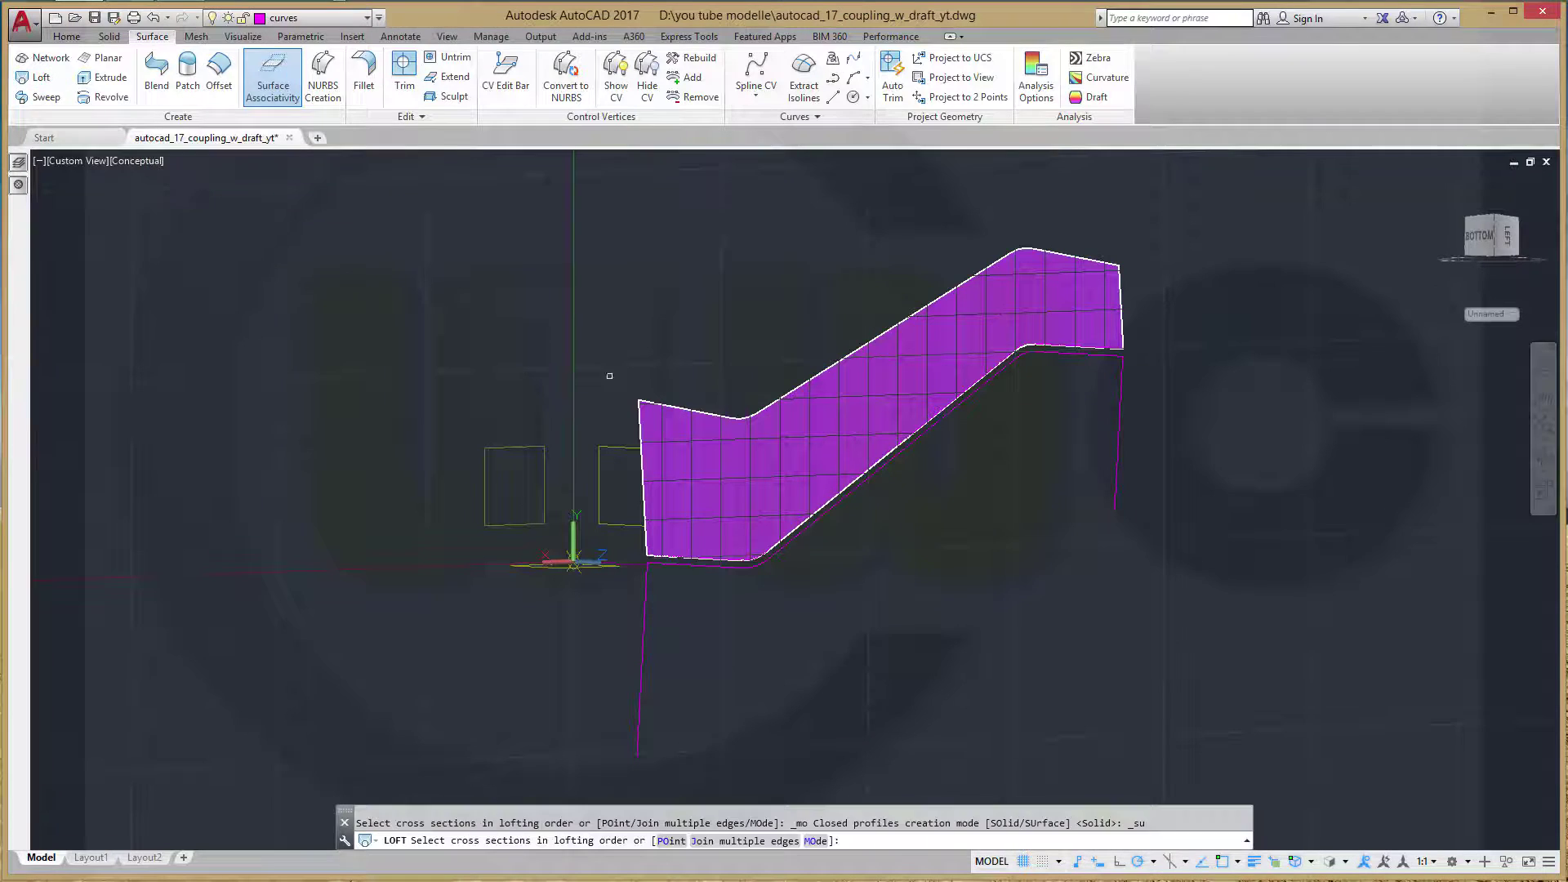
pyautogui.click(1114, 464)
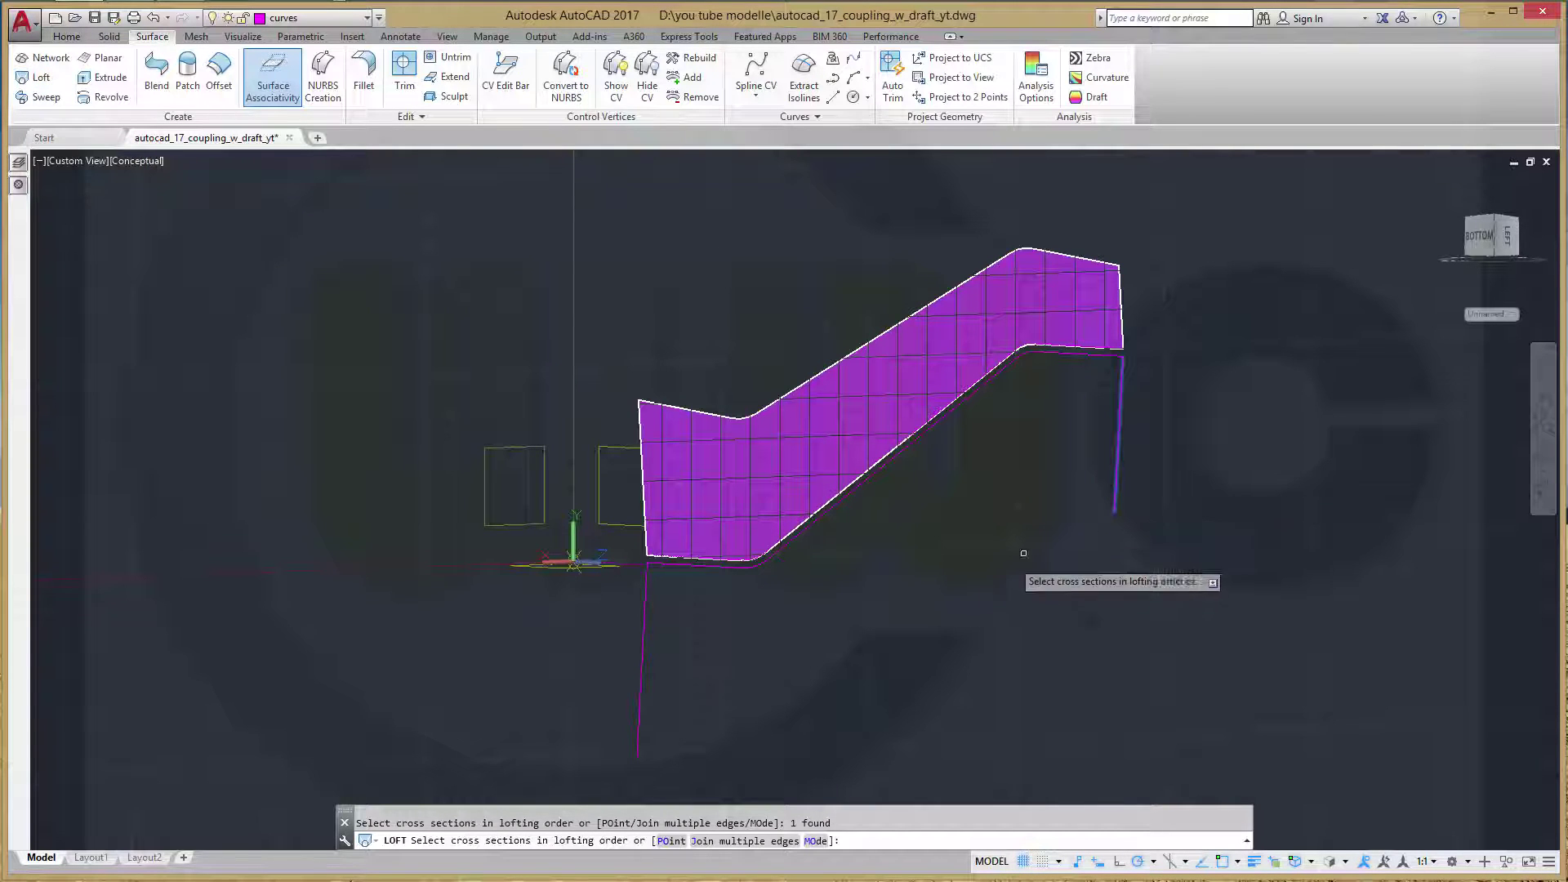
pyautogui.click(638, 683)
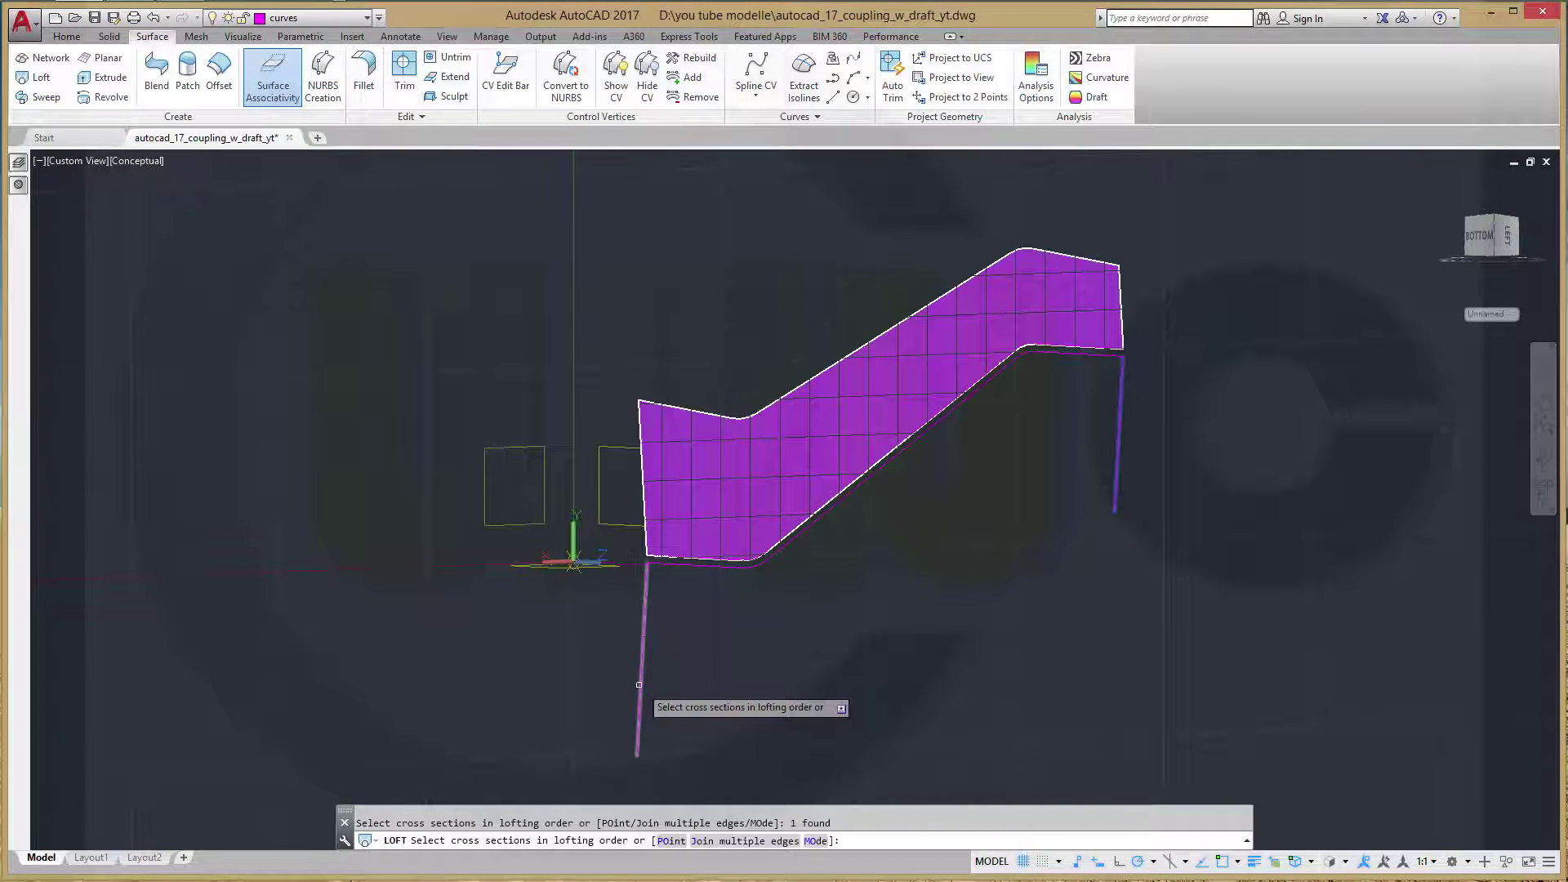
pyautogui.rightClick(1056, 617)
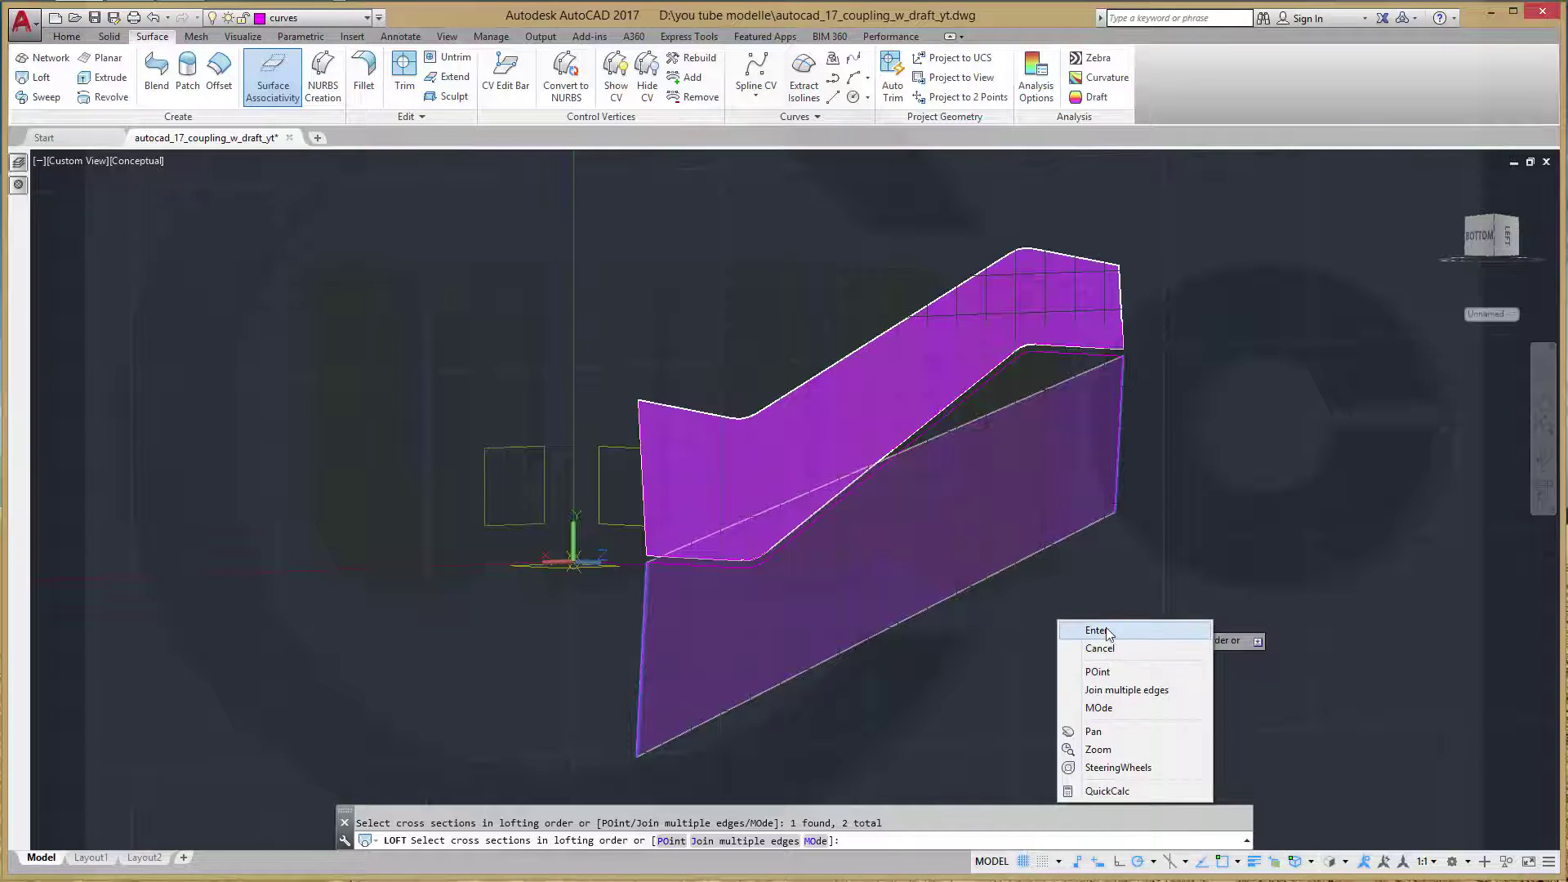
pyautogui.click(1107, 633)
pyautogui.click(1152, 669)
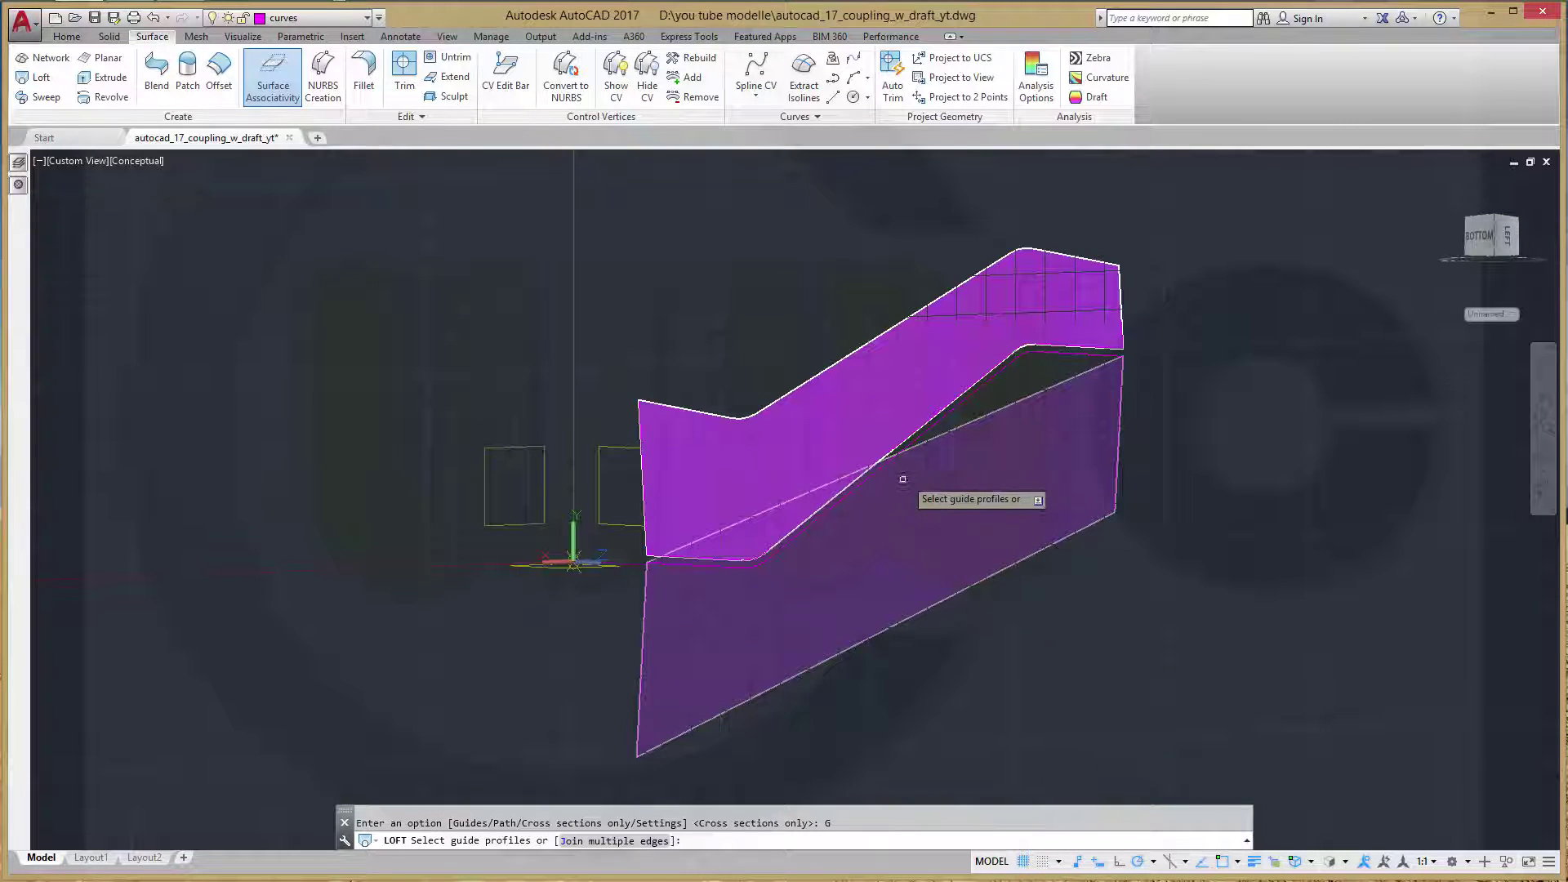
pyautogui.click(933, 433)
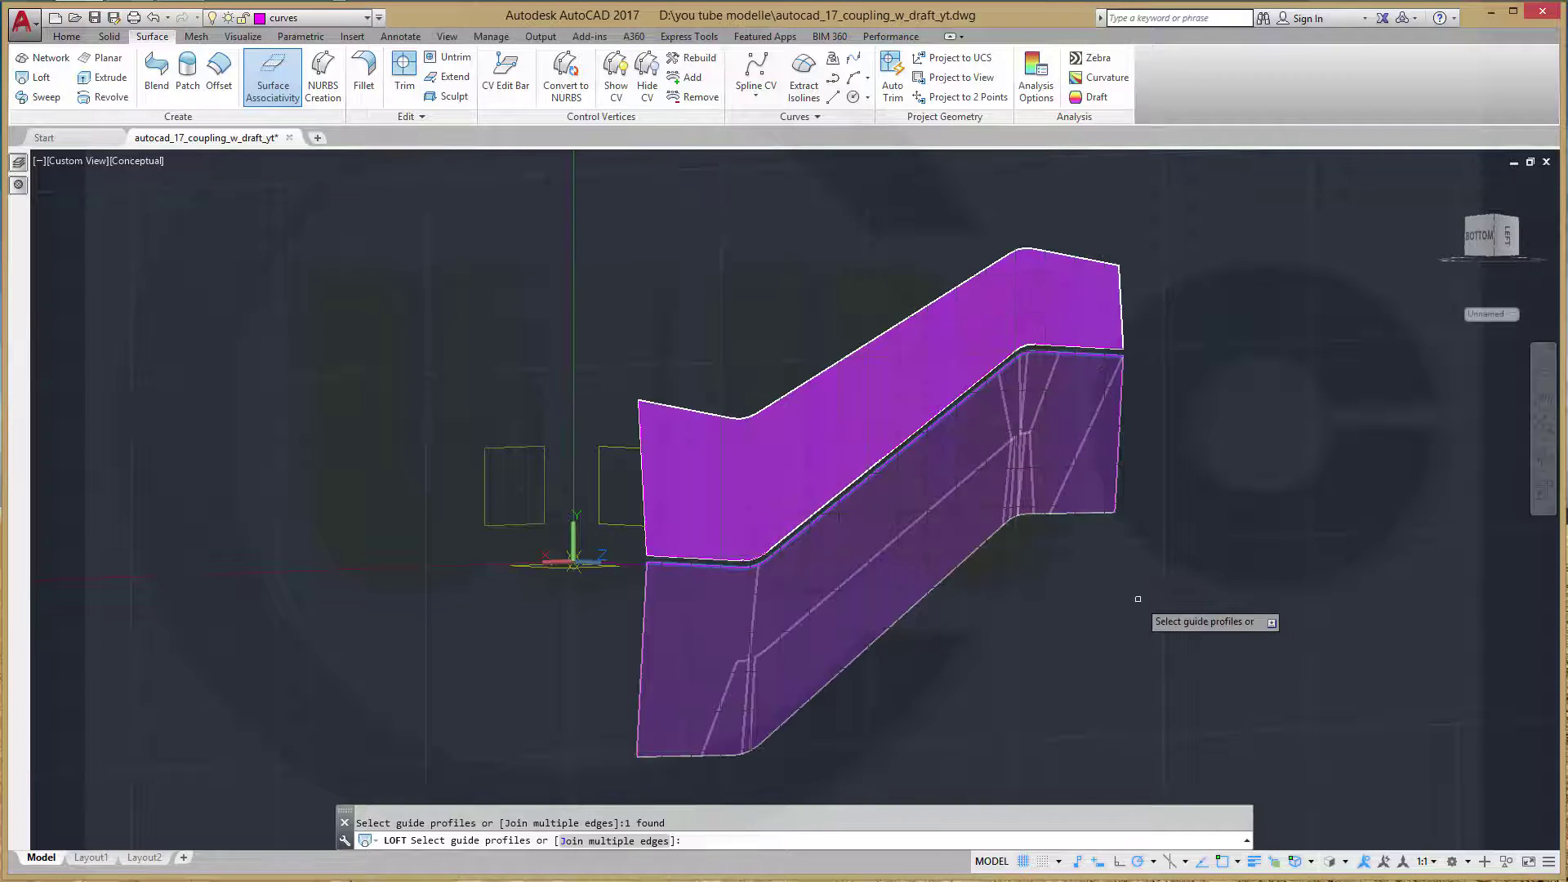
pyautogui.press('Return')
pyautogui.moveTo(1100, 543)
pyautogui.keyDown('shift'); pyautogui.mouseDown(button='middle')
pyautogui.moveTo(1211, 555)
pyautogui.moveTo(1174, 551)
pyautogui.moveTo(1081, 592)
pyautogui.mouseUp(button='middle'); pyautogui.keyUp('shift')
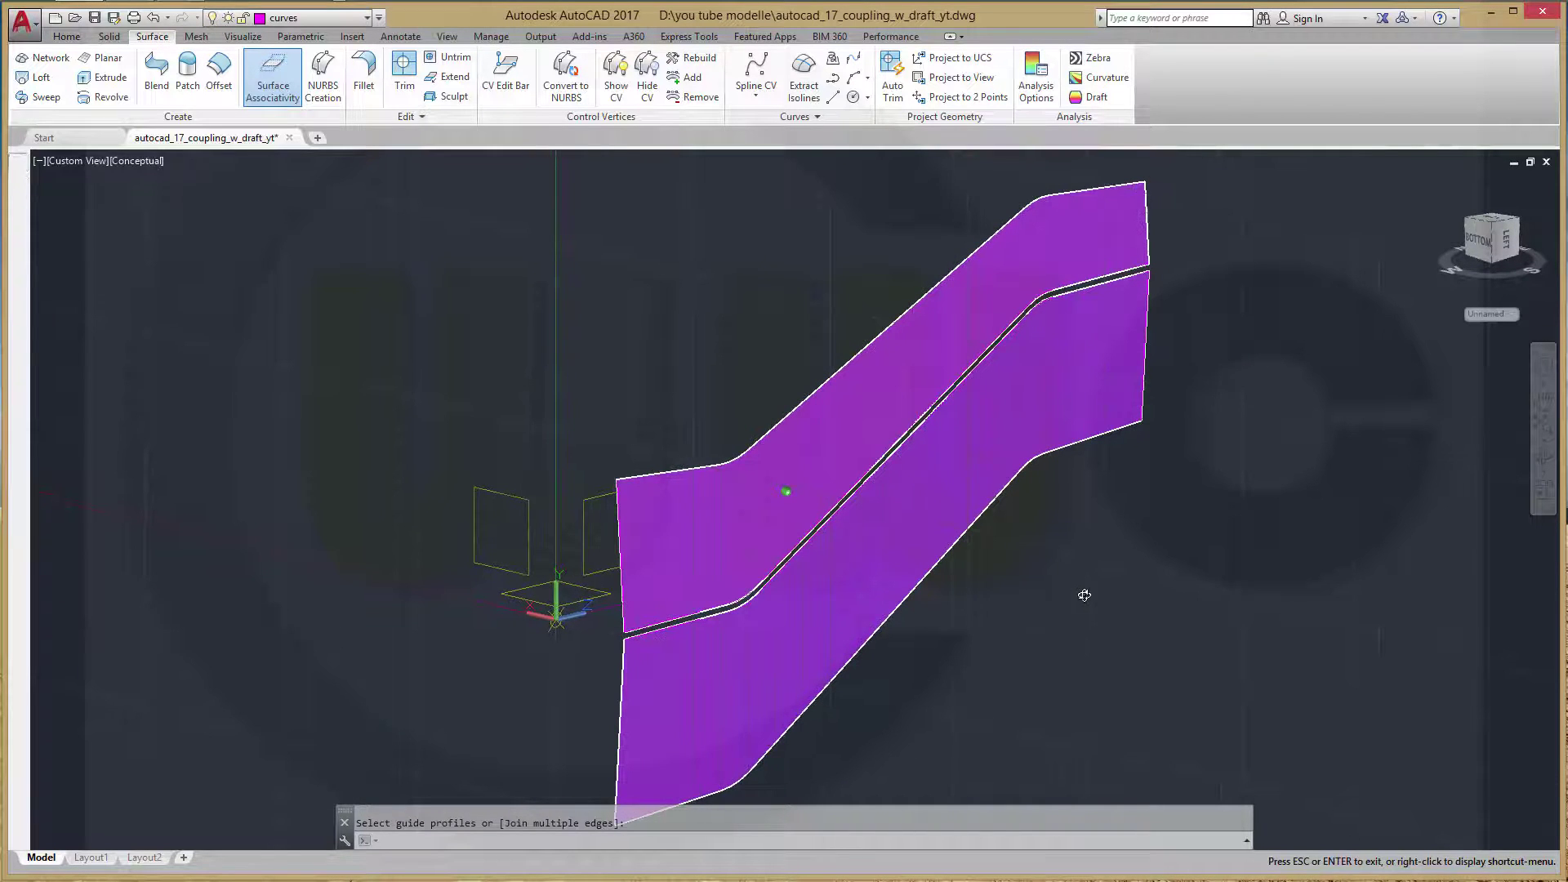
pyautogui.press('Escape')
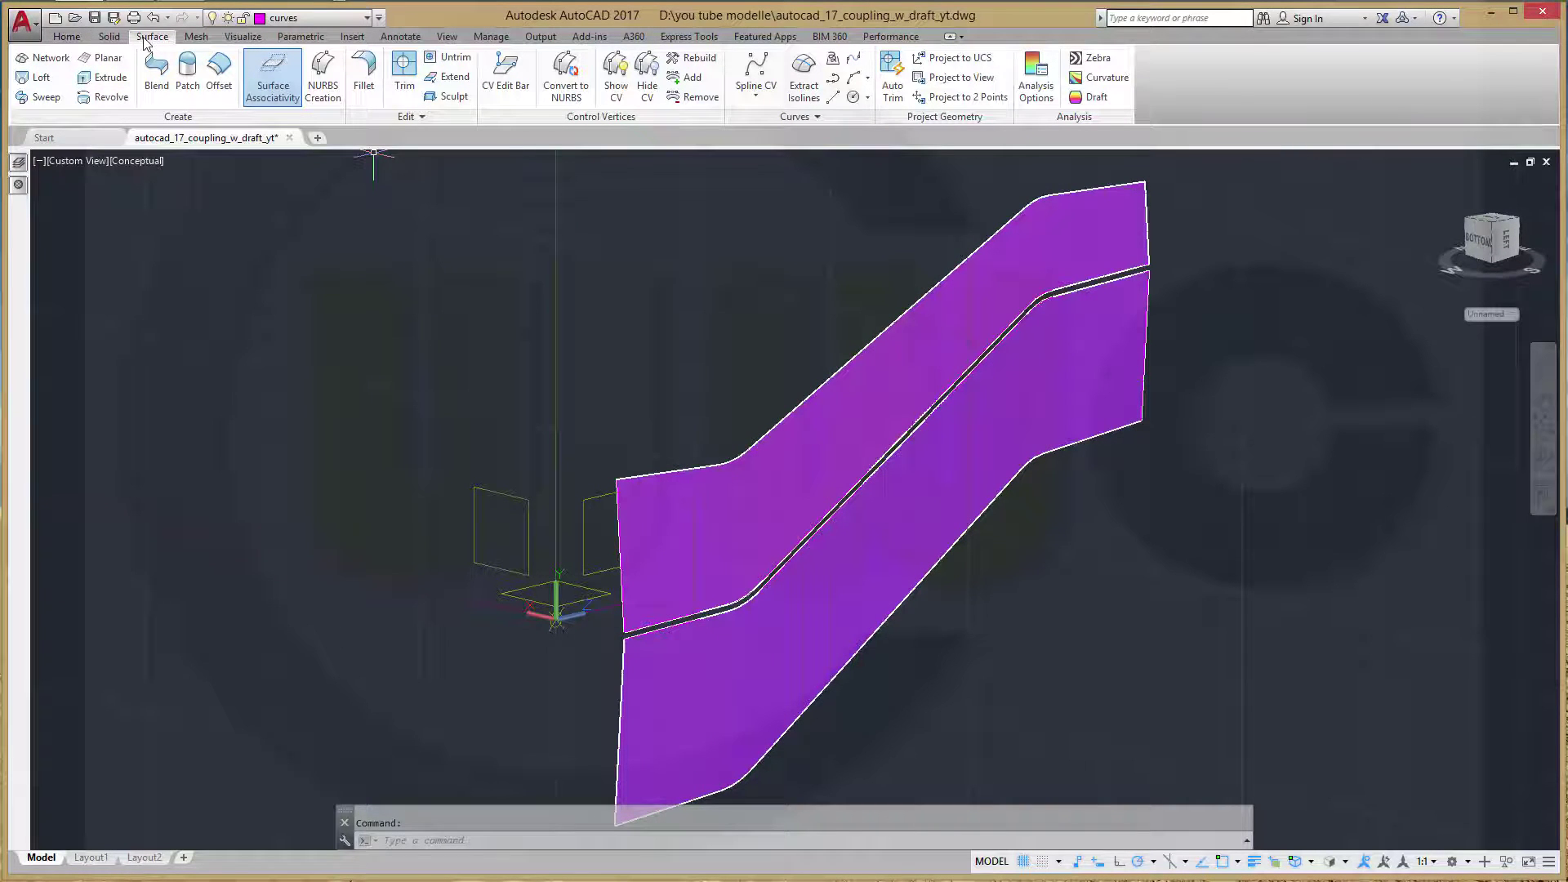
pyautogui.click(67, 37)
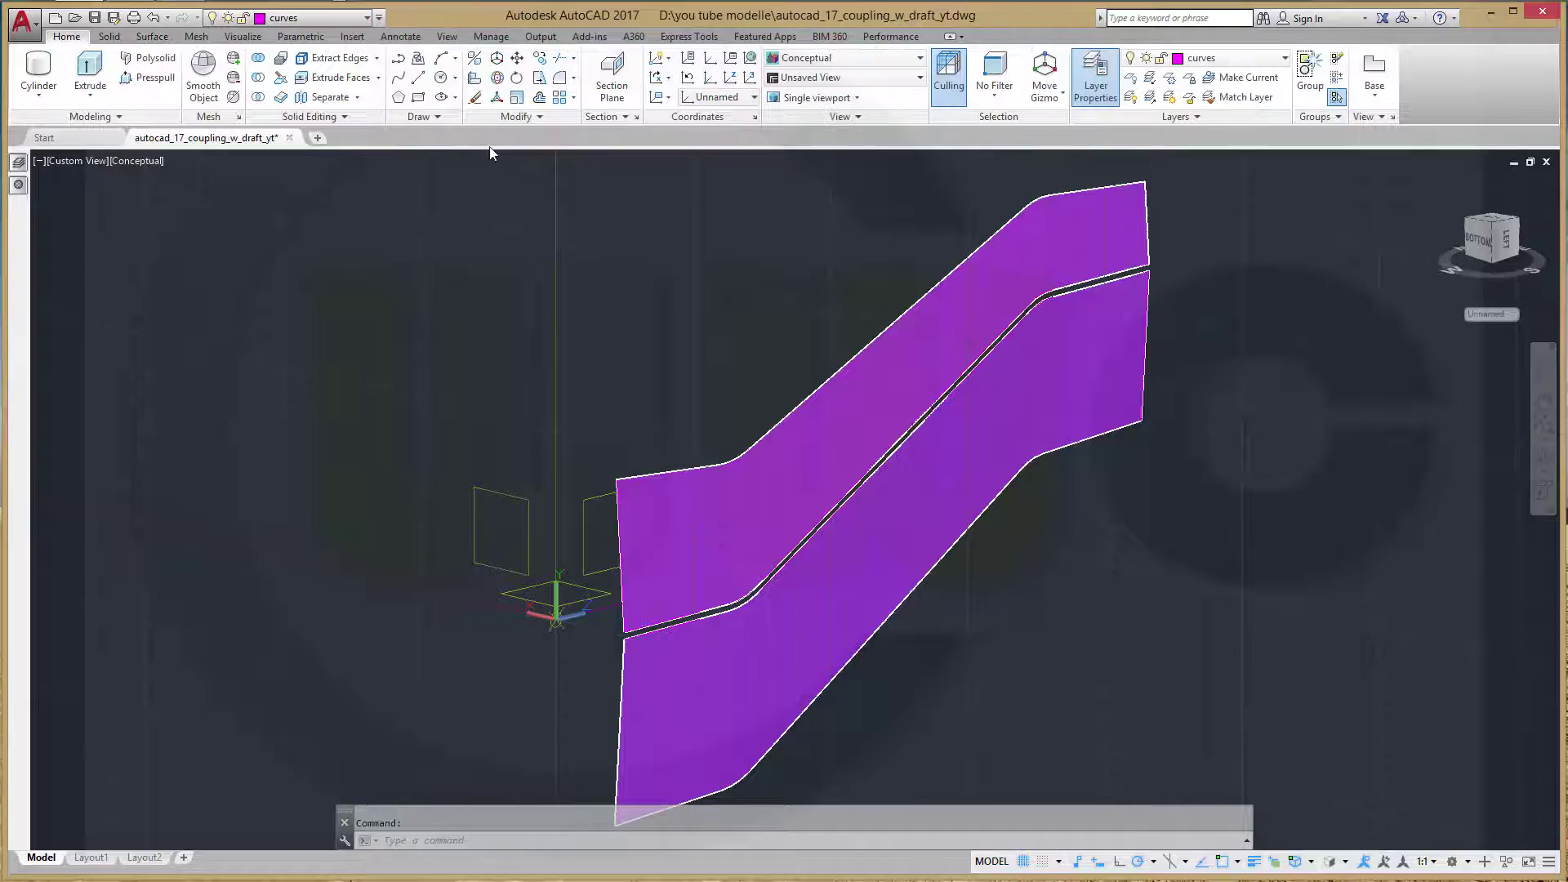
# 3D-mirror both purple loft surfaces across a three-point plane at the rectangle corners, keeping originals
pyautogui.click(474, 62)
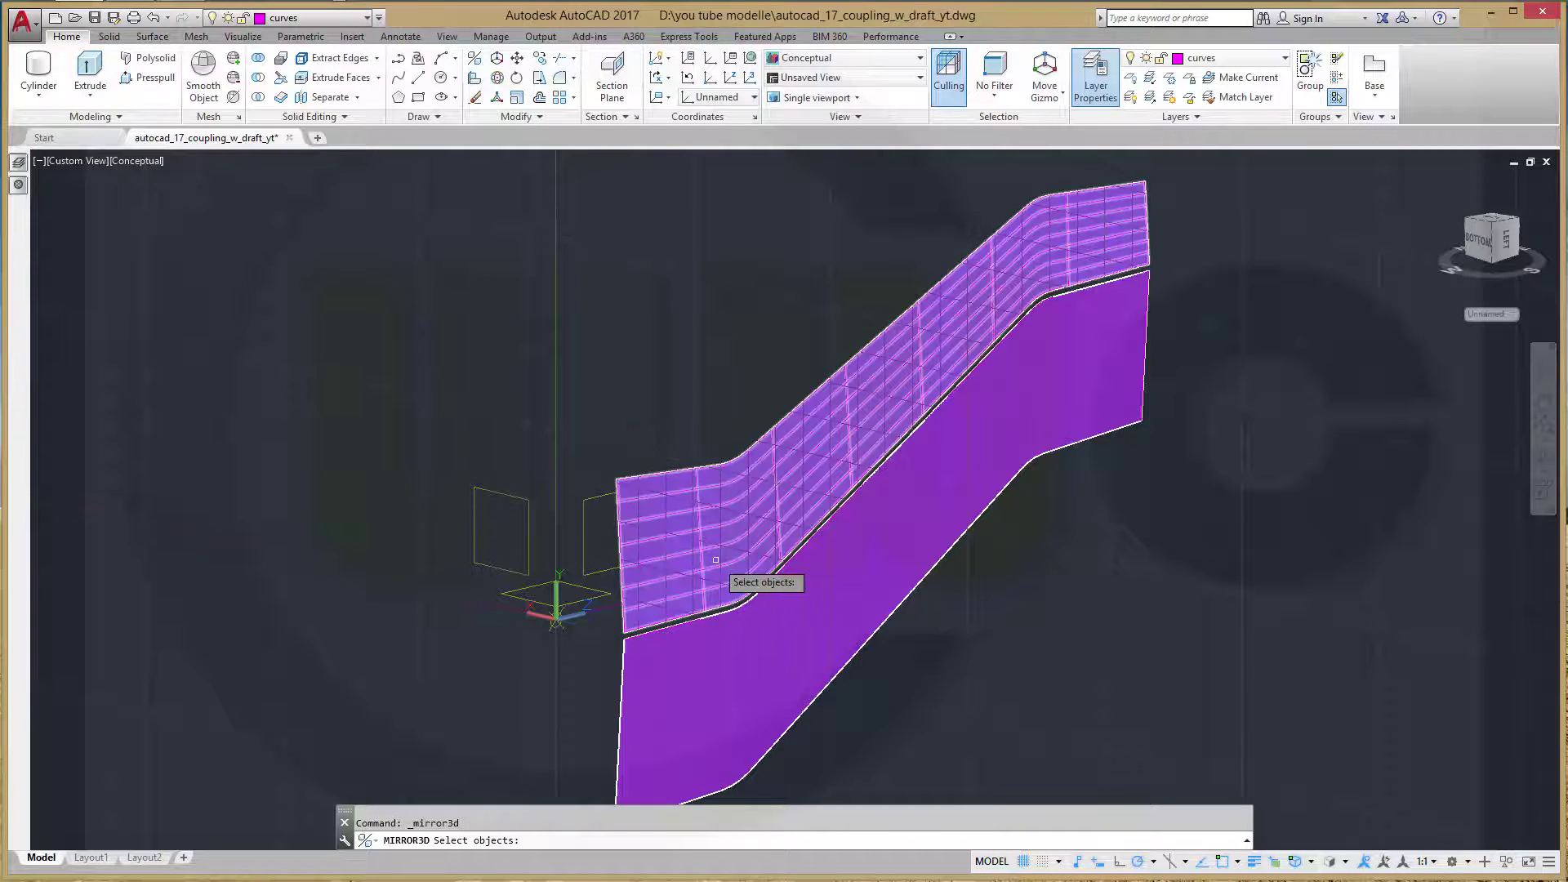
pyautogui.click(716, 560)
pyautogui.click(775, 657)
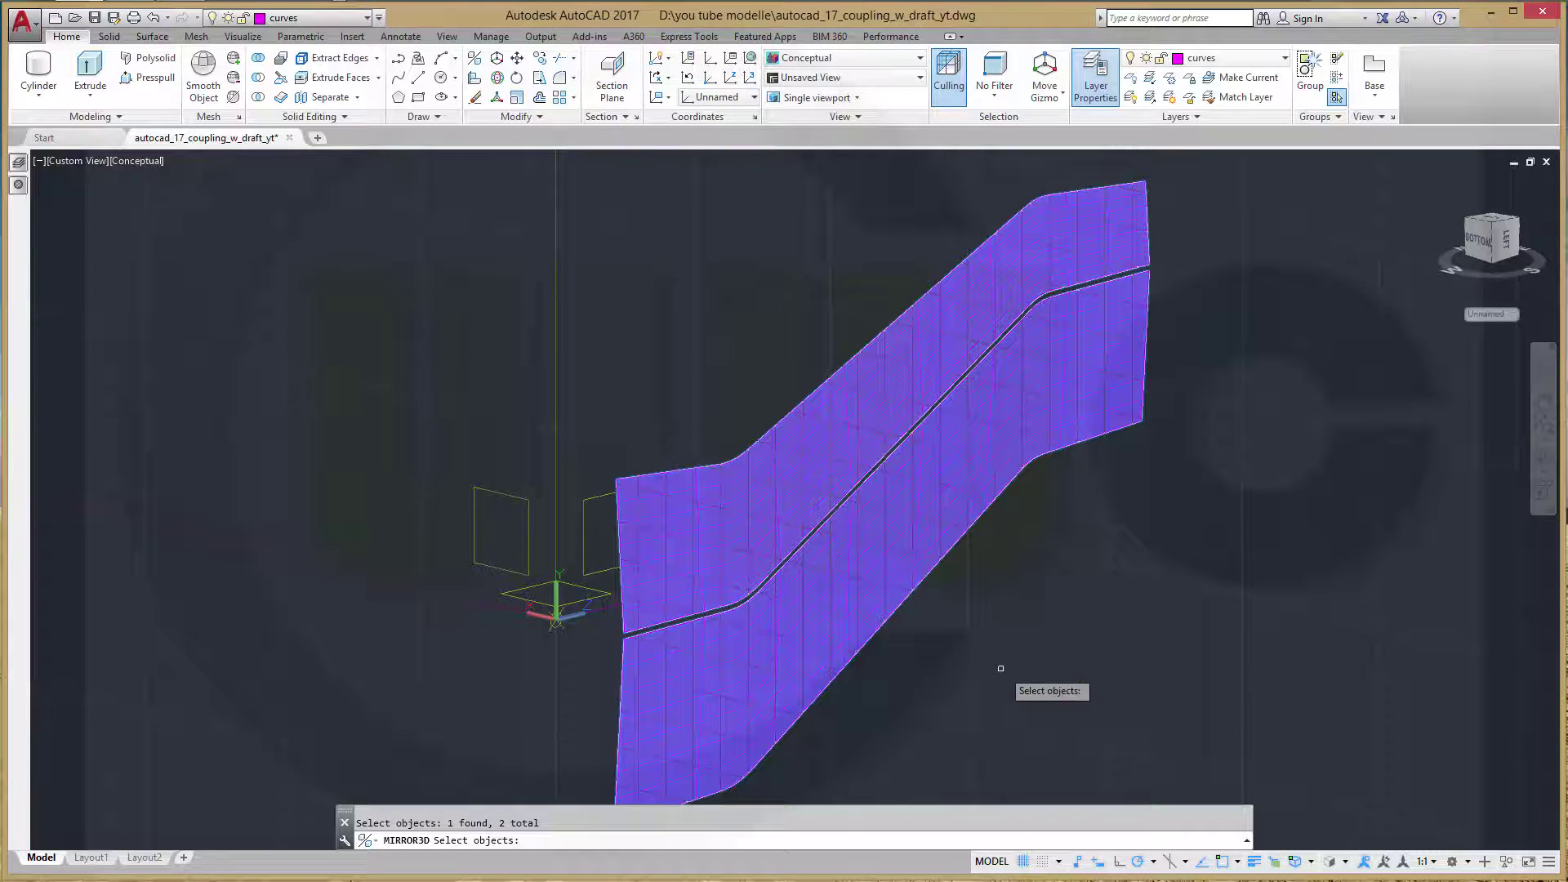
pyautogui.press('Return')
pyautogui.scroll(3, 575, 661)
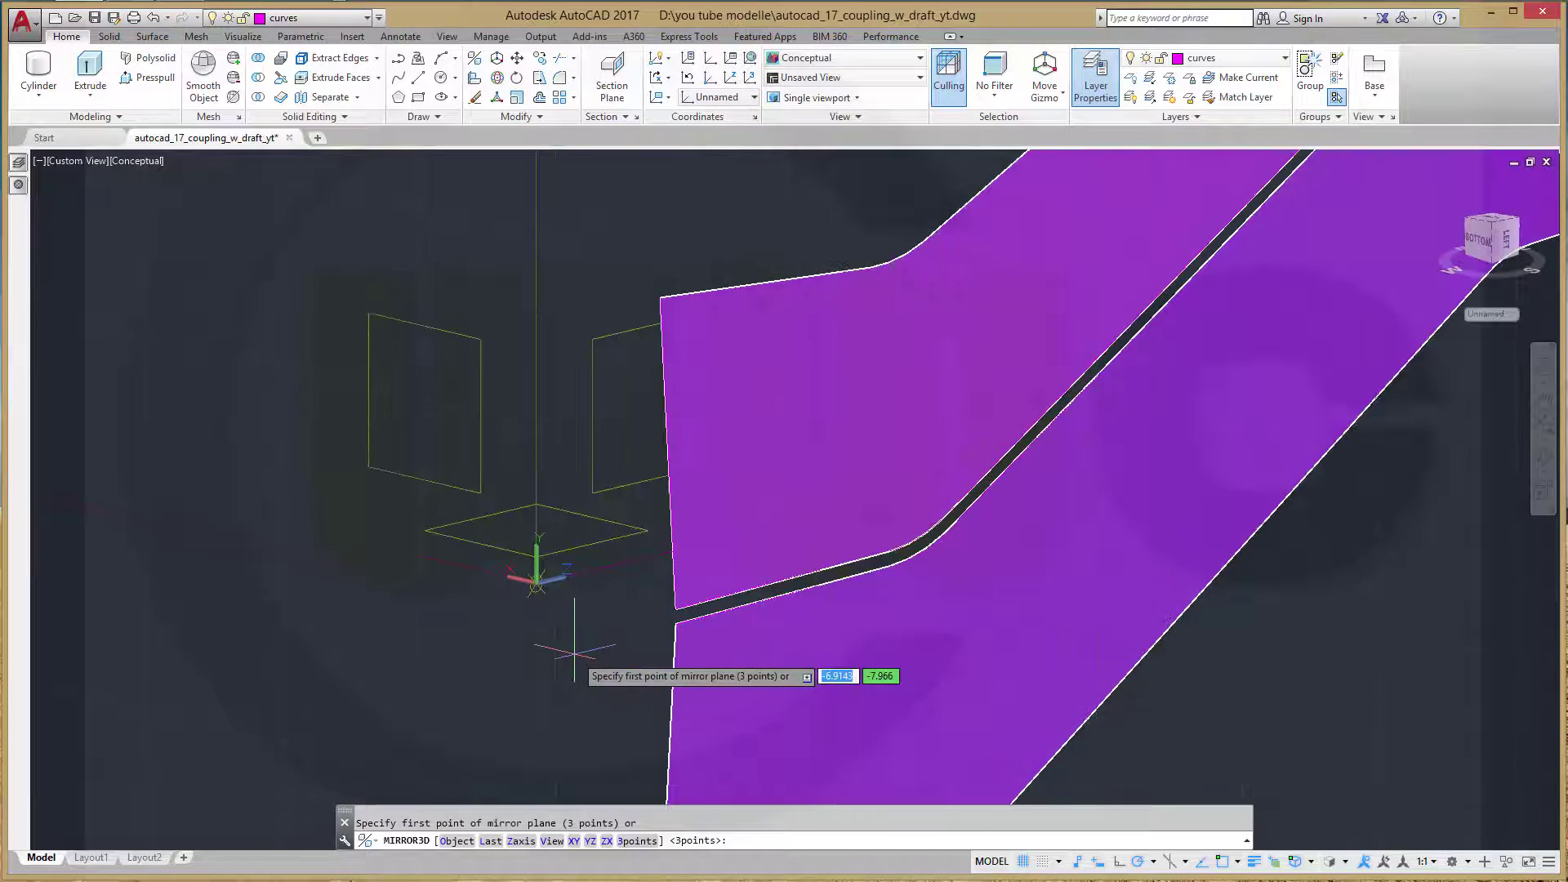
pyautogui.moveTo(611, 539); pyautogui.dragTo(766, 557, button='middle')
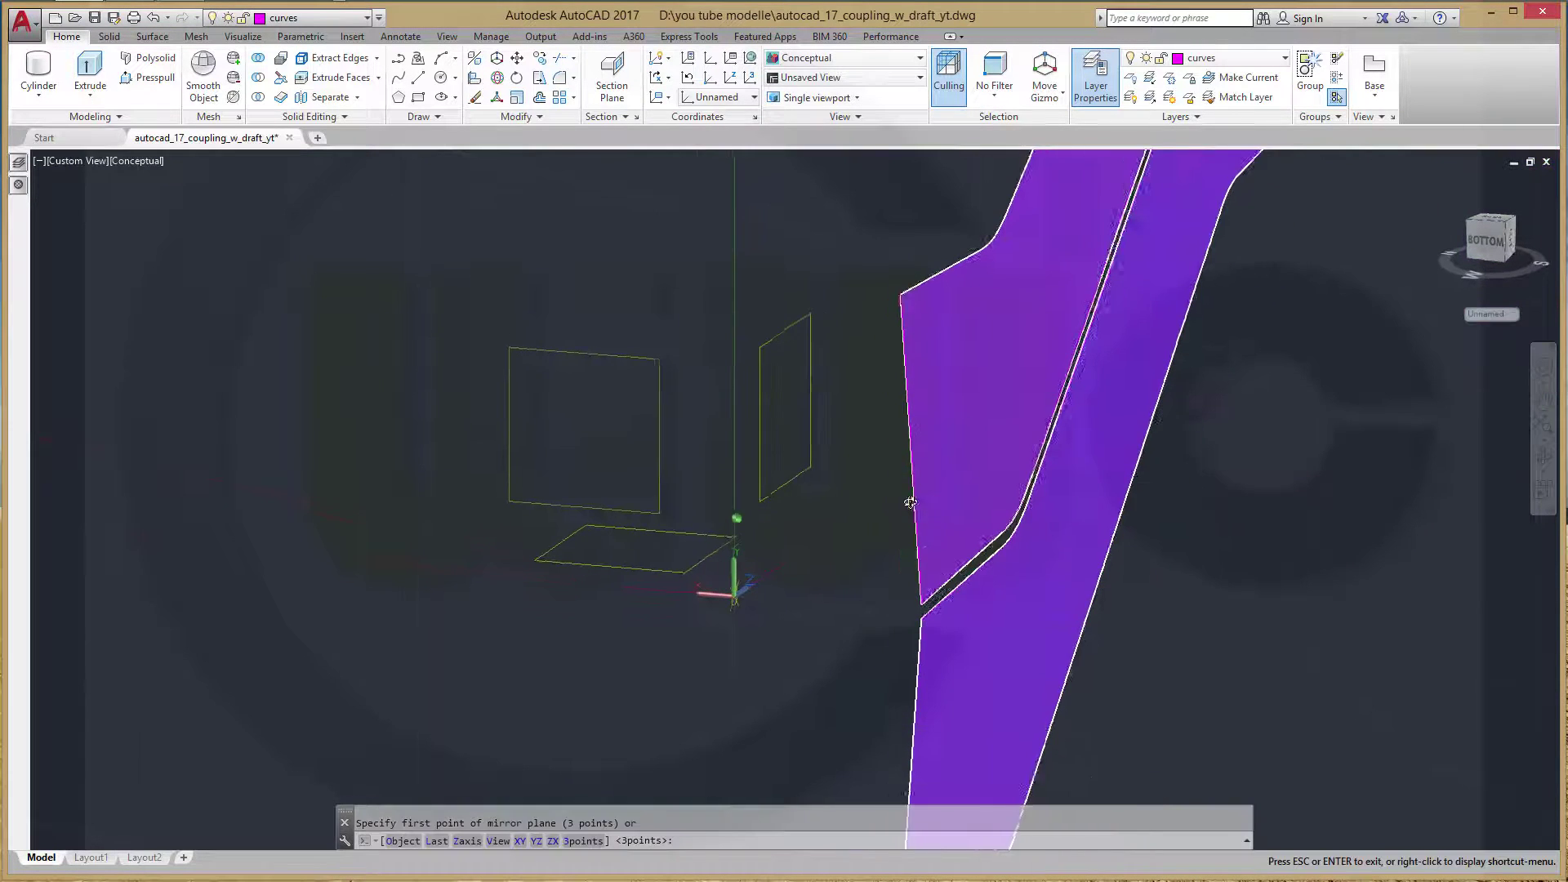
pyautogui.keyDown('shift'); pyautogui.moveTo(817, 503); pyautogui.dragTo(814, 527, button='middle'); pyautogui.keyUp('shift')
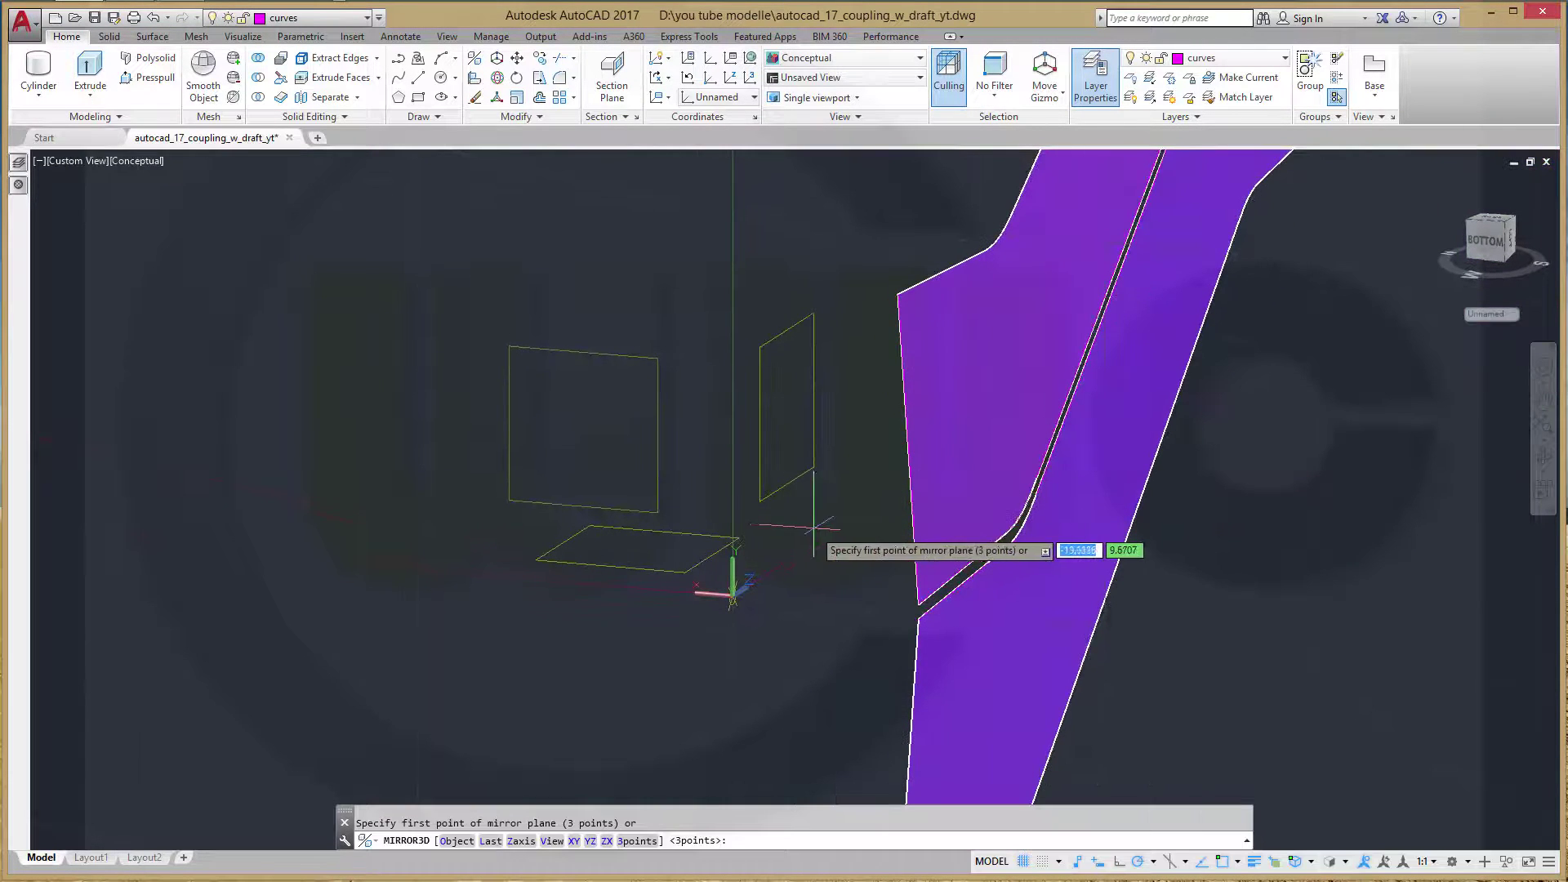
pyautogui.click(766, 501)
pyautogui.click(813, 468)
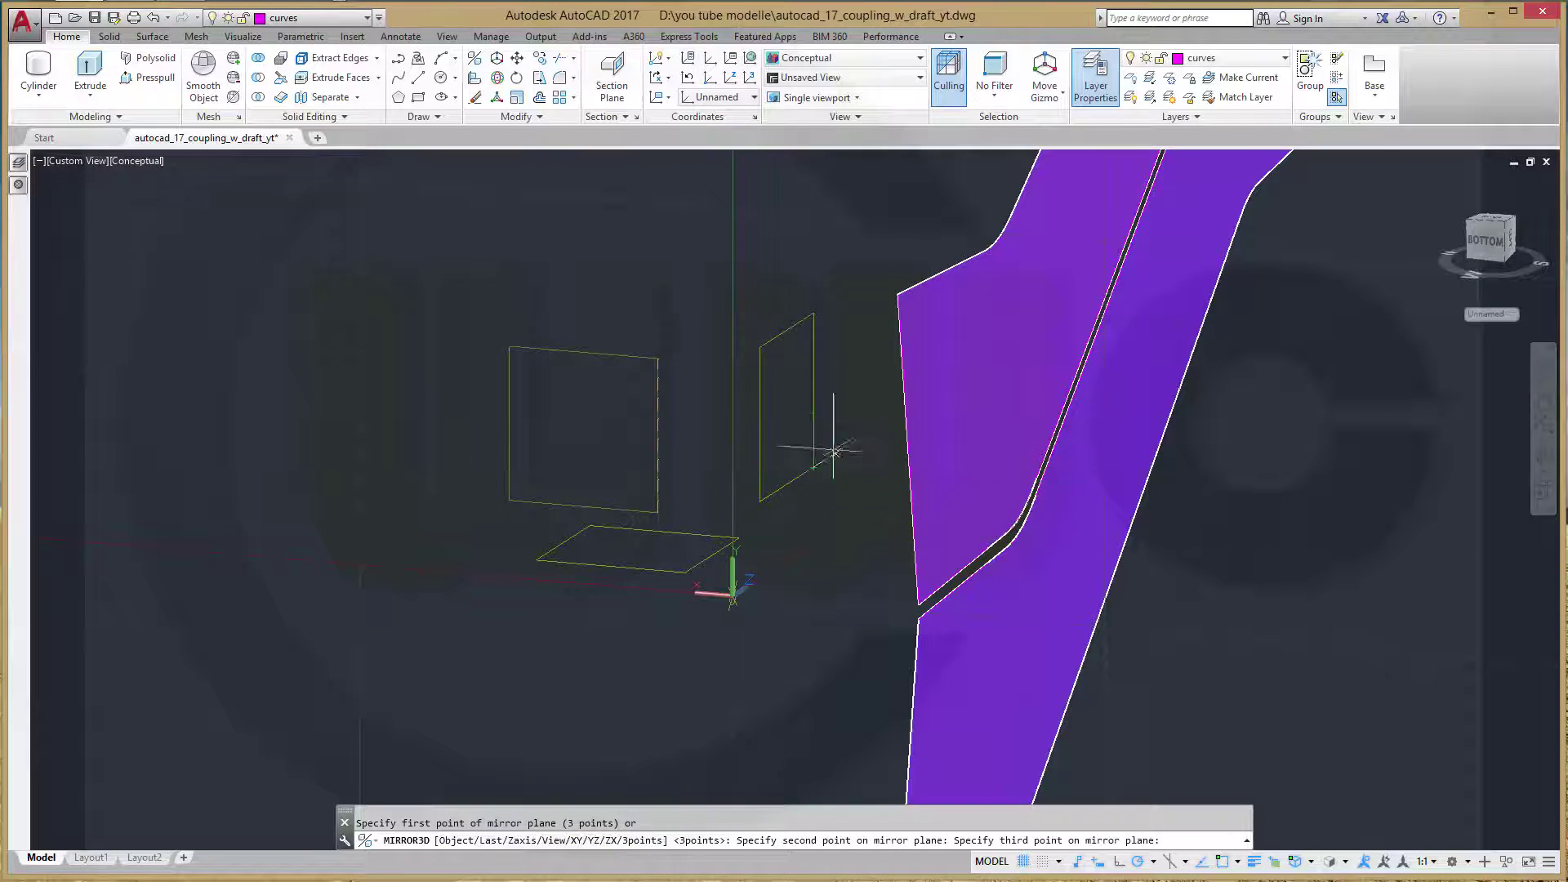
pyautogui.click(813, 311)
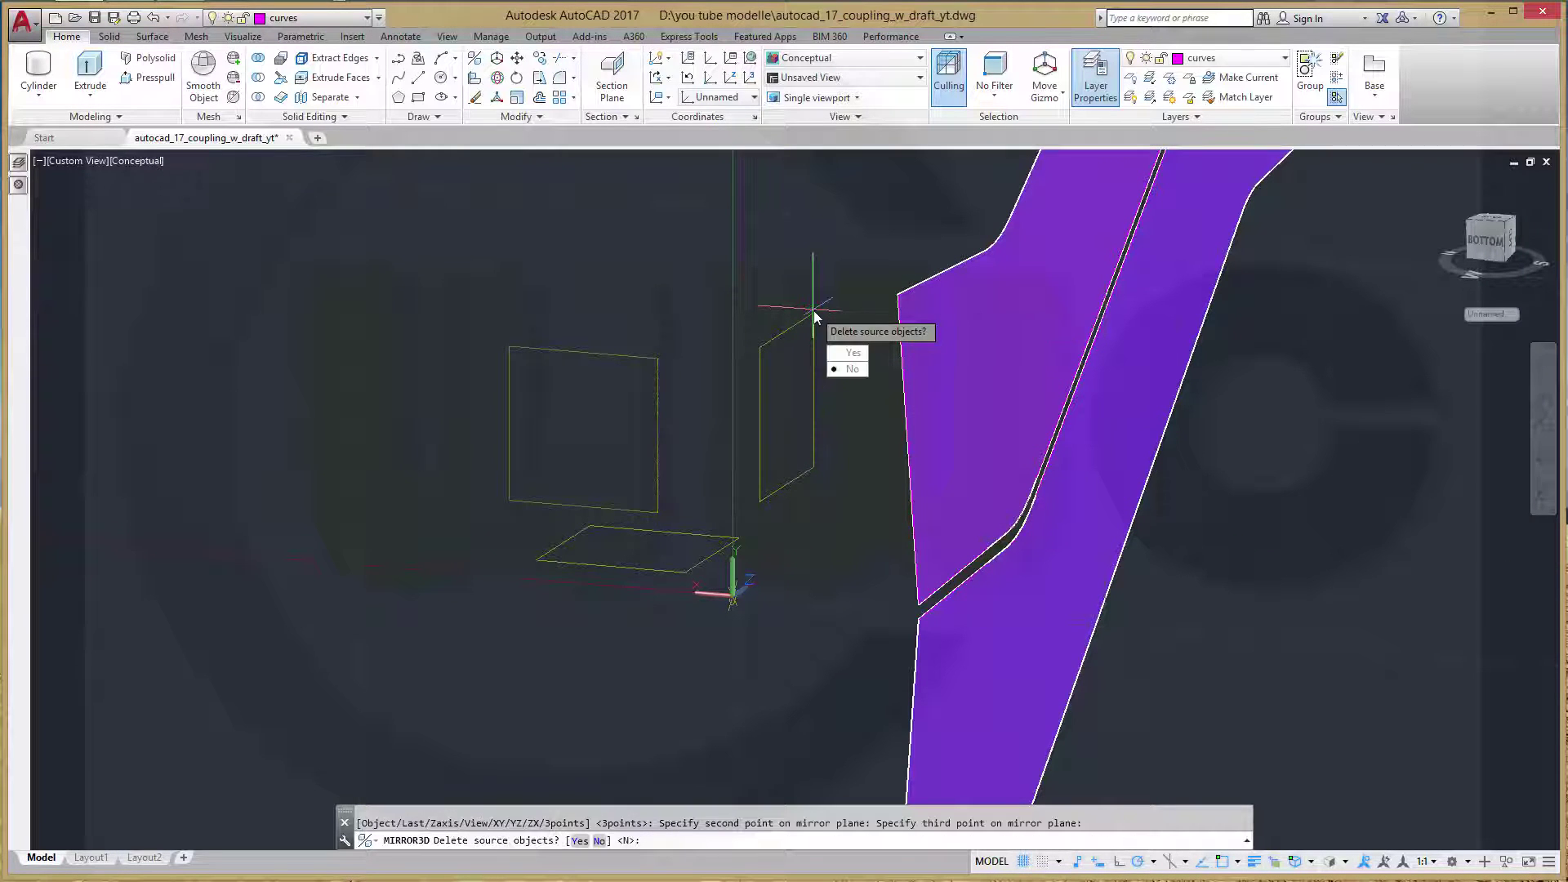
pyautogui.click(841, 369)
pyautogui.scroll(-3, 870, 523)
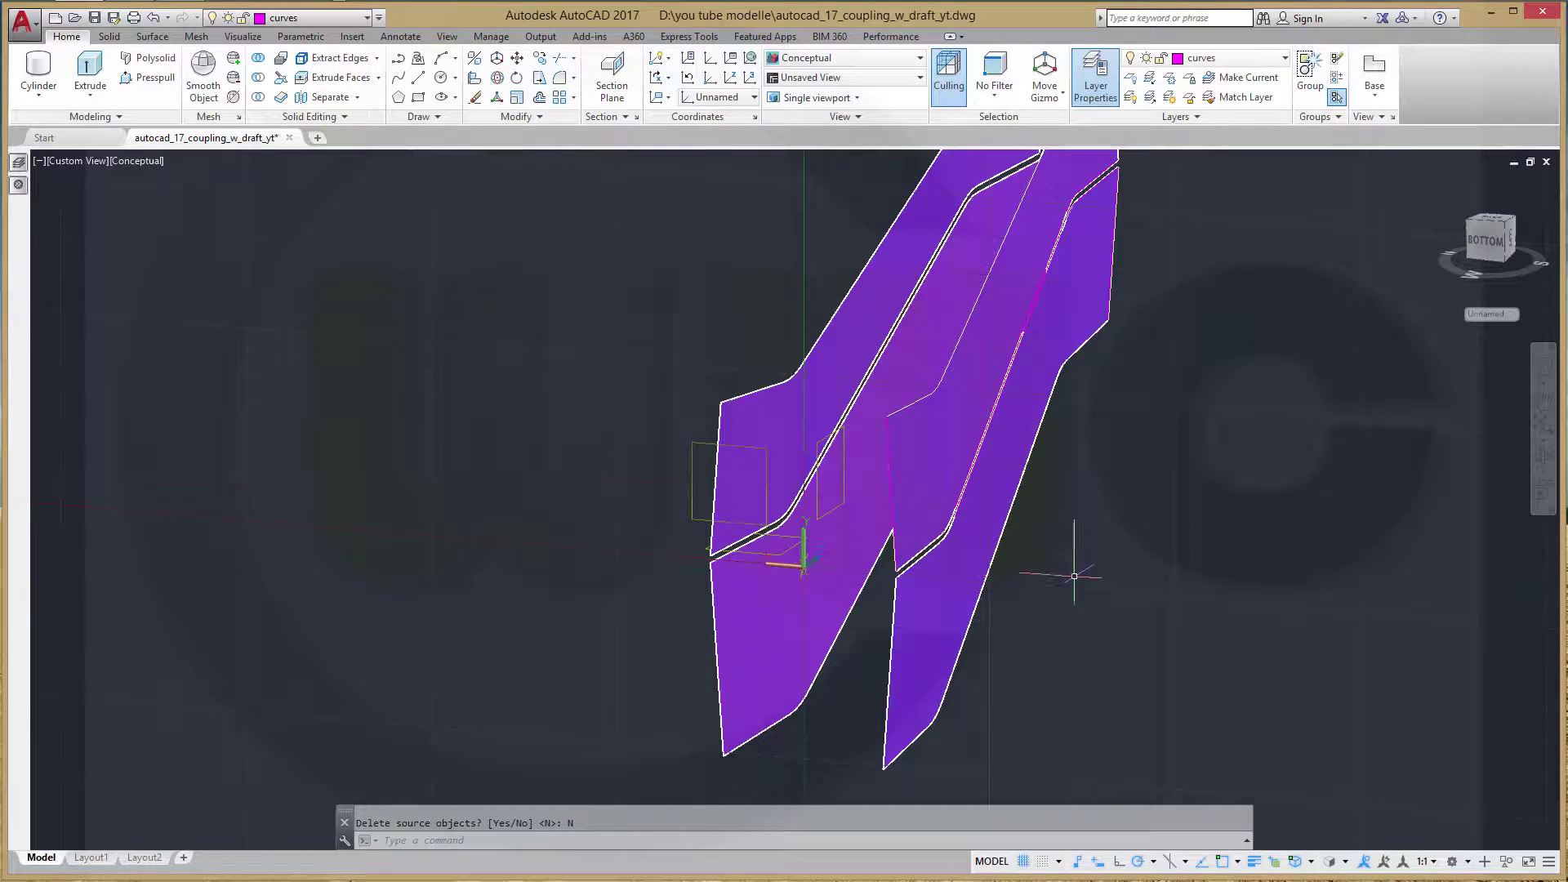
pyautogui.moveTo(1074, 576)
pyautogui.keyDown('shift'); pyautogui.mouseDown(button='middle')
pyautogui.moveTo(1138, 480)
pyautogui.moveTo(1096, 515)
pyautogui.moveTo(1138, 518)
pyautogui.moveTo(1126, 523)
pyautogui.mouseUp(button='middle'); pyautogui.keyUp('shift')
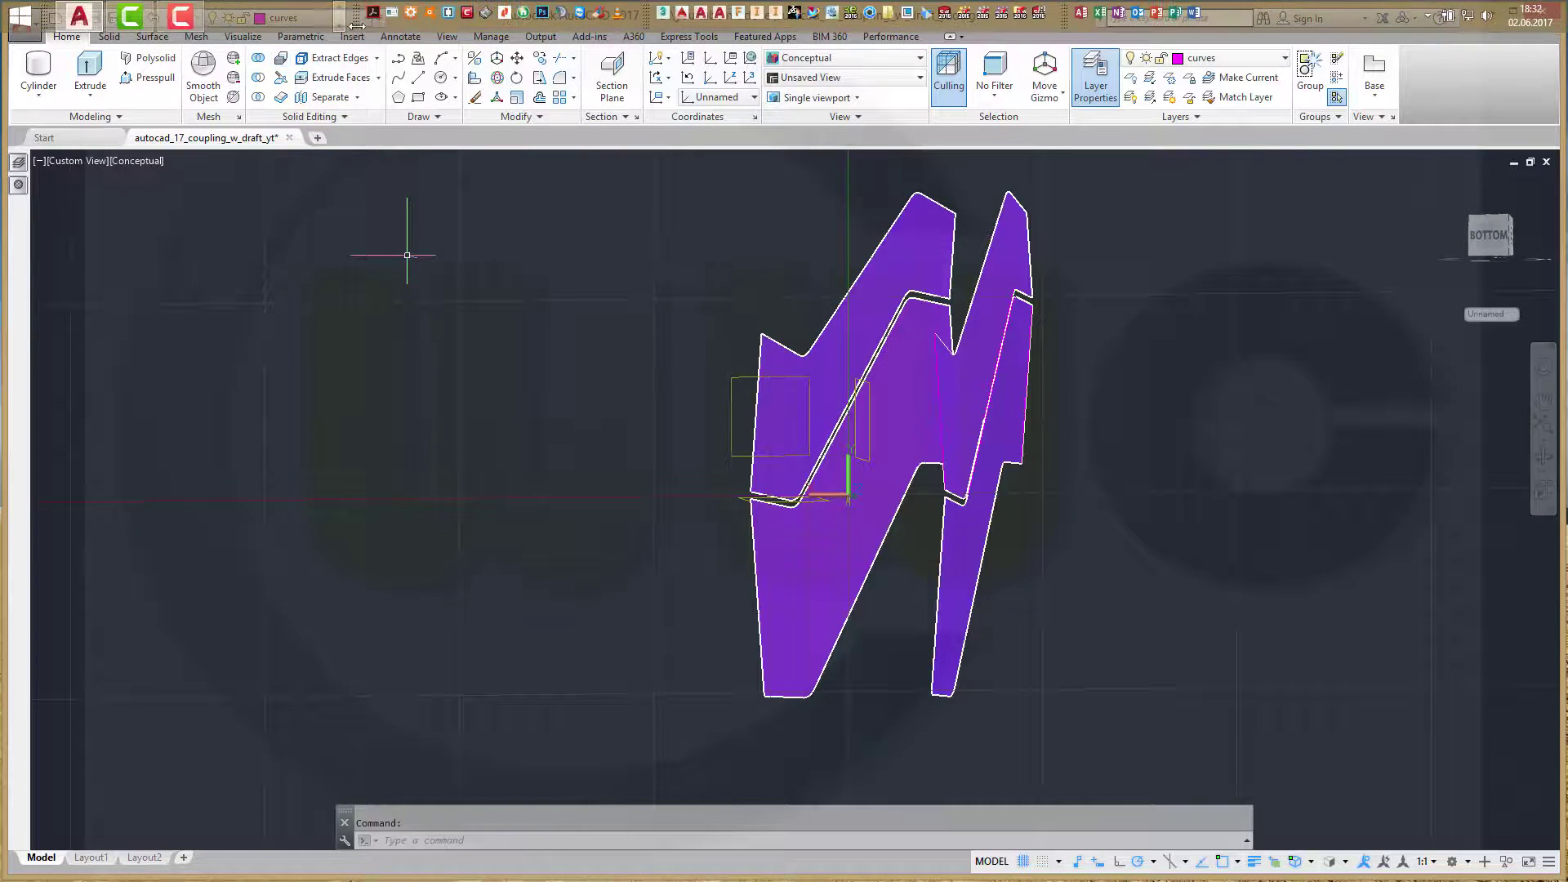
# Toggle the solid_plus_1 and solid_plus_2 layers, hide the hub solid's layer, and orbit to the purple faces
pyautogui.click(367, 18)
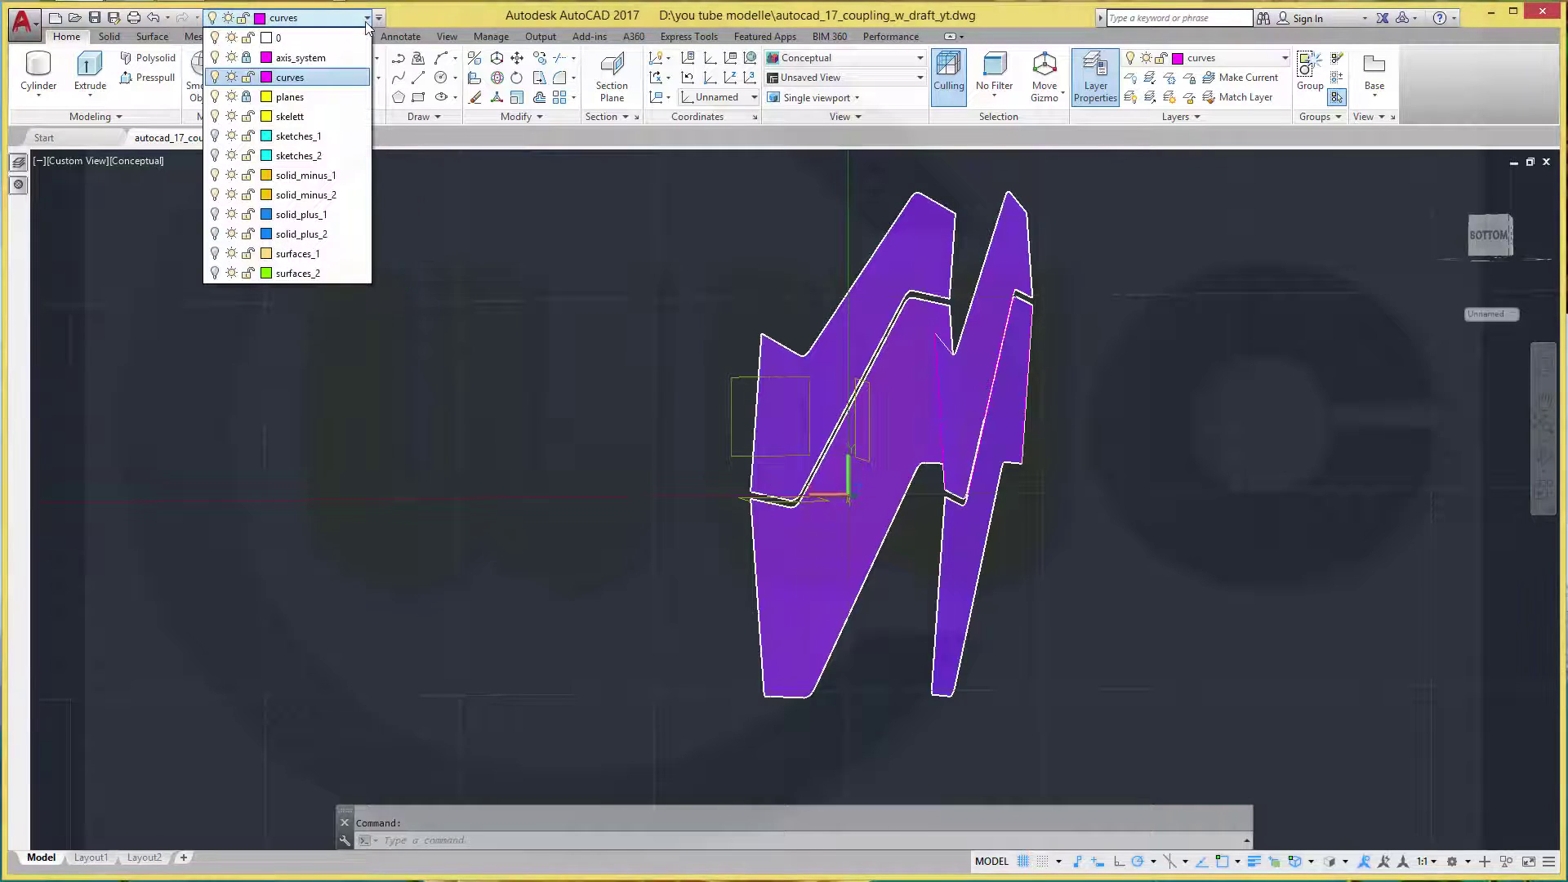
pyautogui.click(230, 214)
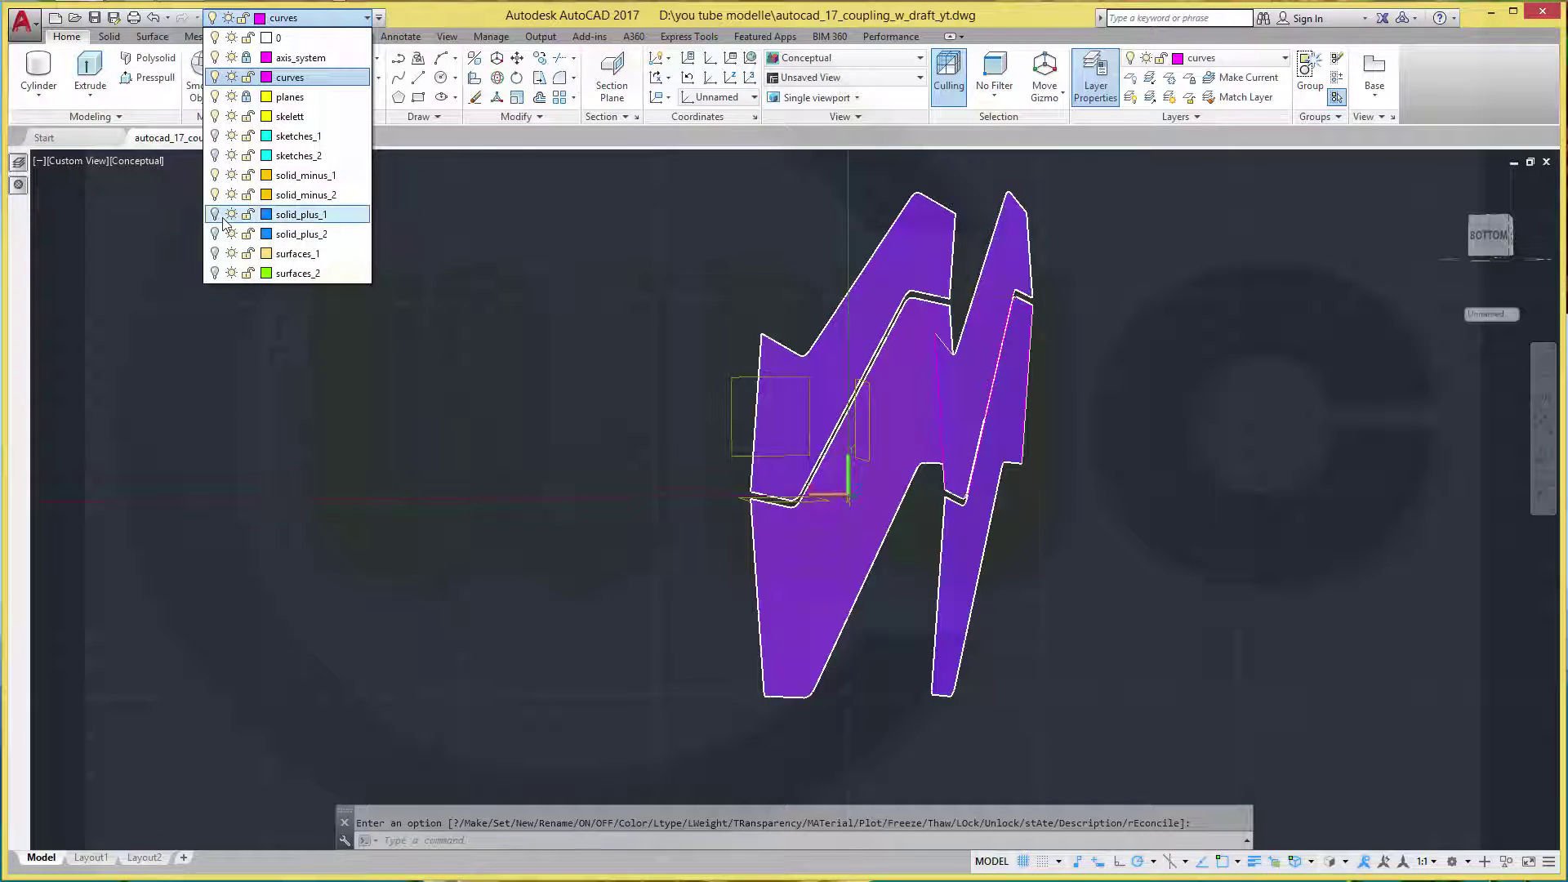
pyautogui.click(231, 214)
pyautogui.click(215, 234)
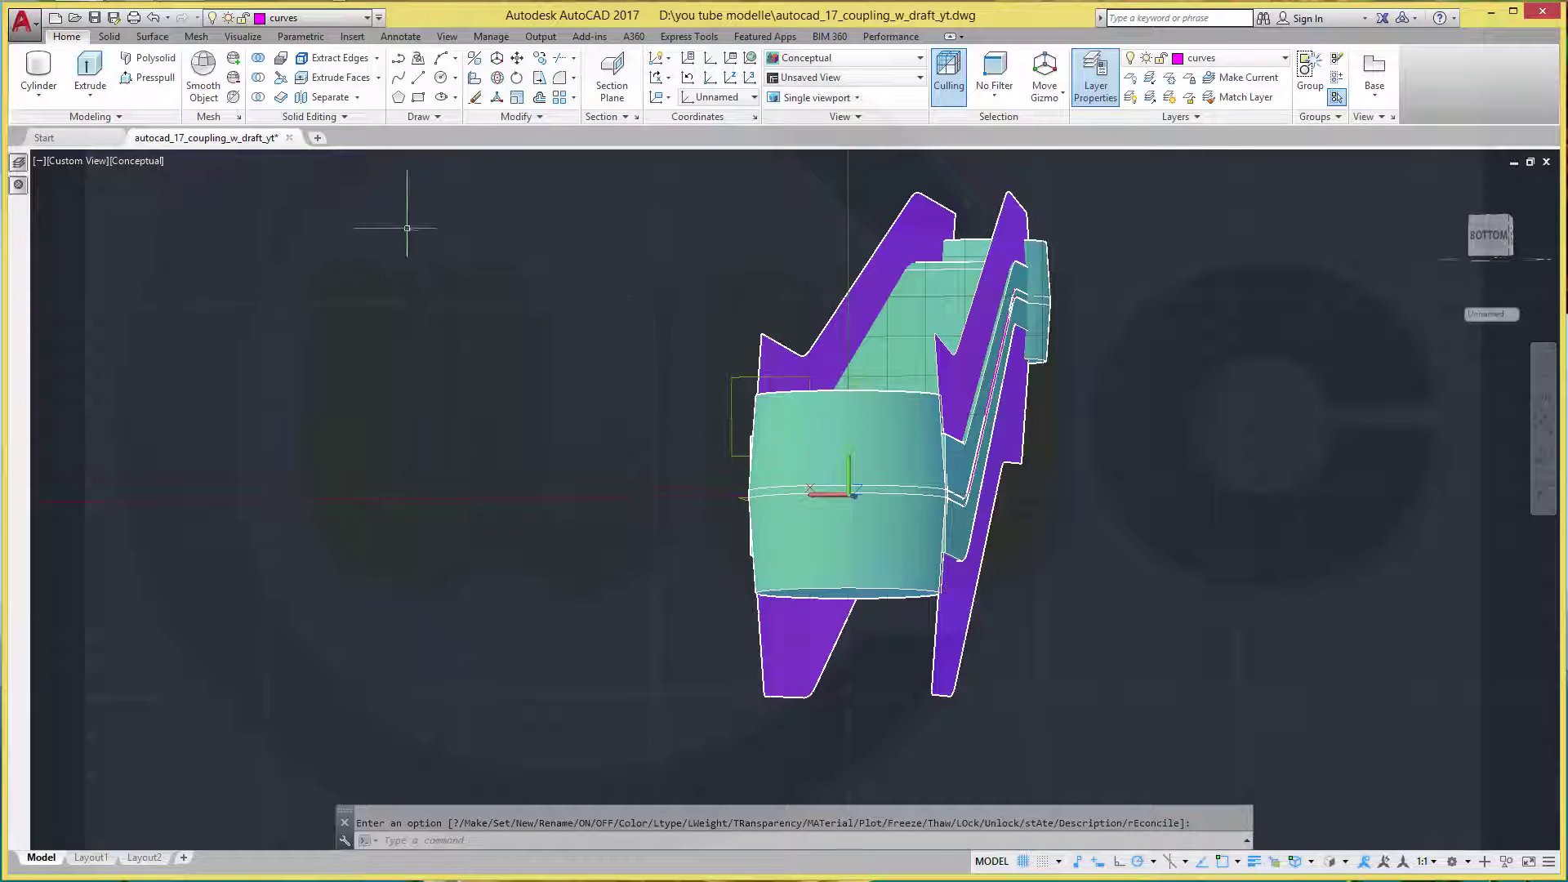
pyautogui.click(370, 21)
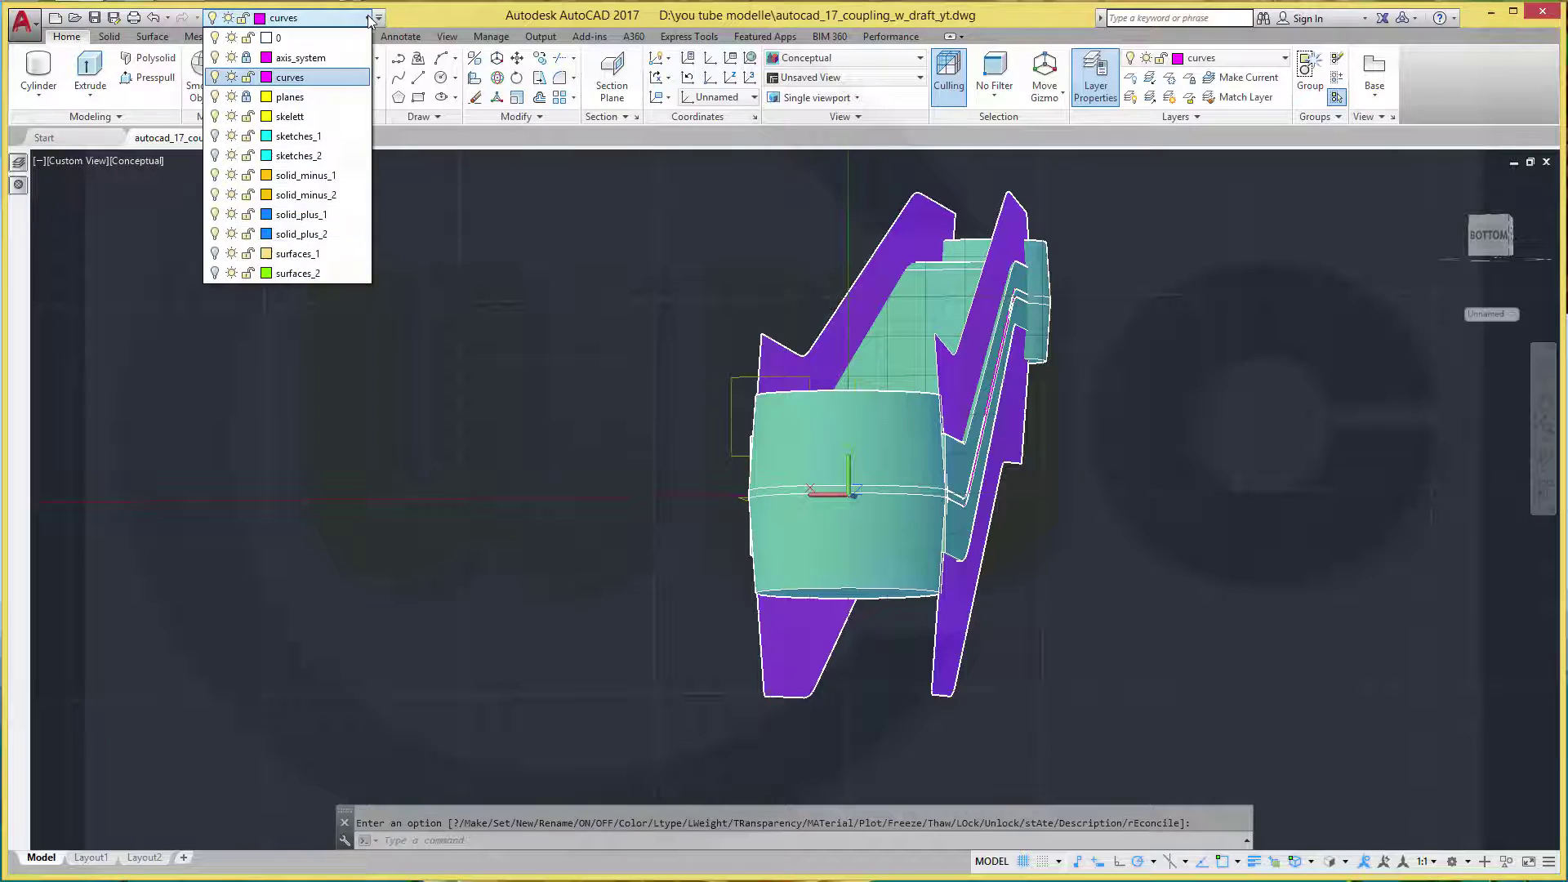
pyautogui.click(215, 234)
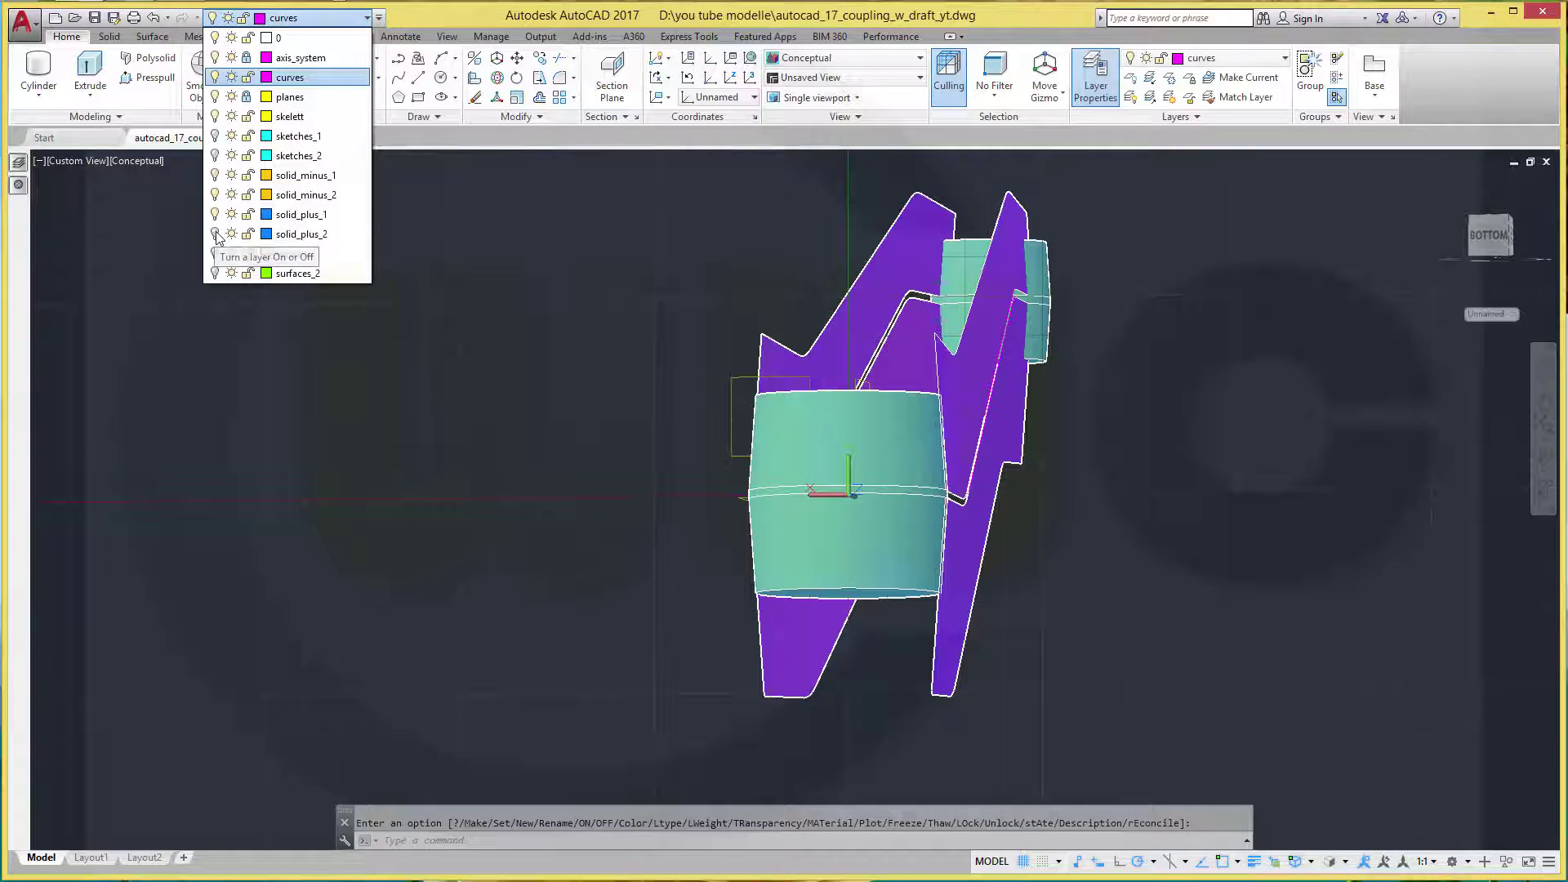
pyautogui.click(214, 215)
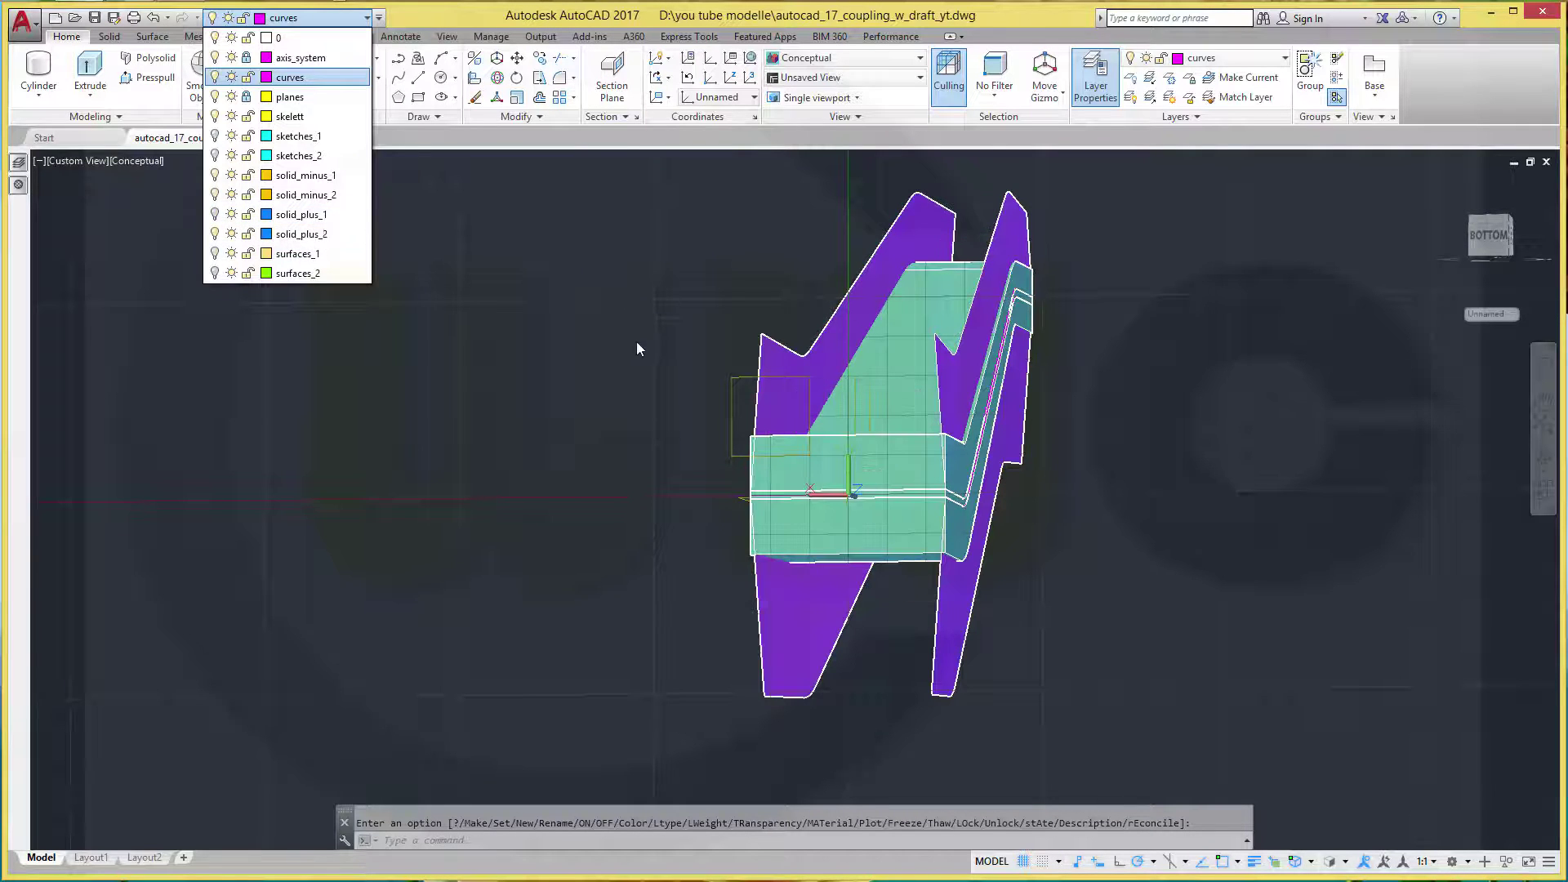
pyautogui.click(681, 424)
pyautogui.moveTo(1110, 539)
pyautogui.keyDown('shift'); pyautogui.mouseDown(button='middle')
pyautogui.moveTo(1169, 575)
pyautogui.moveTo(1166, 539)
pyautogui.moveTo(1051, 526)
pyautogui.mouseUp(button='middle'); pyautogui.keyUp('shift')
pyautogui.press('Escape')
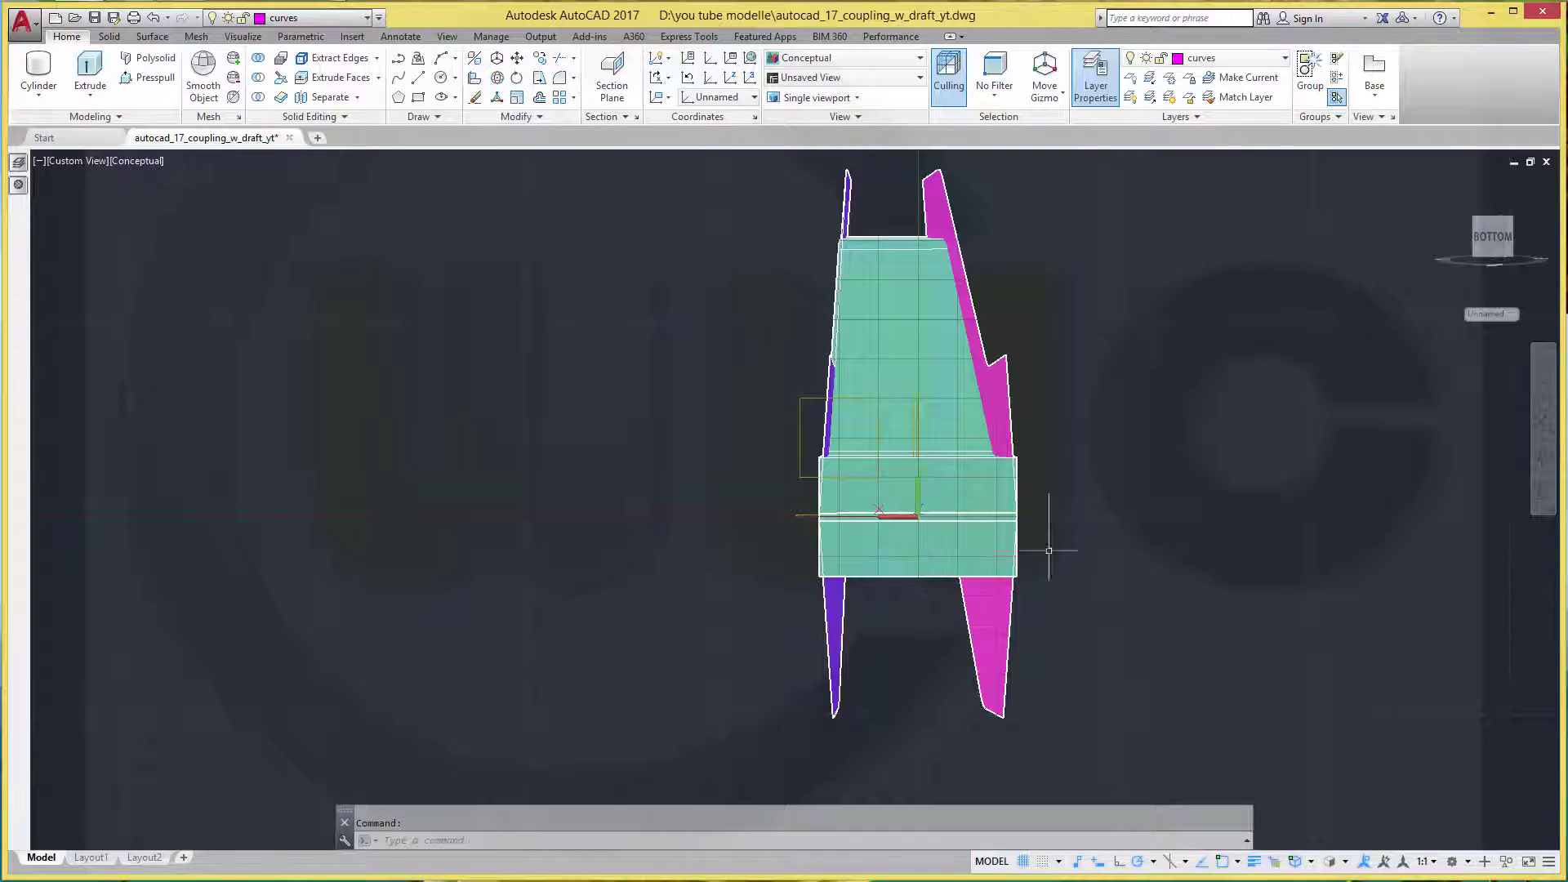
pyautogui.keyDown('shift'); pyautogui.moveTo(1085, 545); pyautogui.dragTo(1075, 542, button='middle'); pyautogui.keyUp('shift')
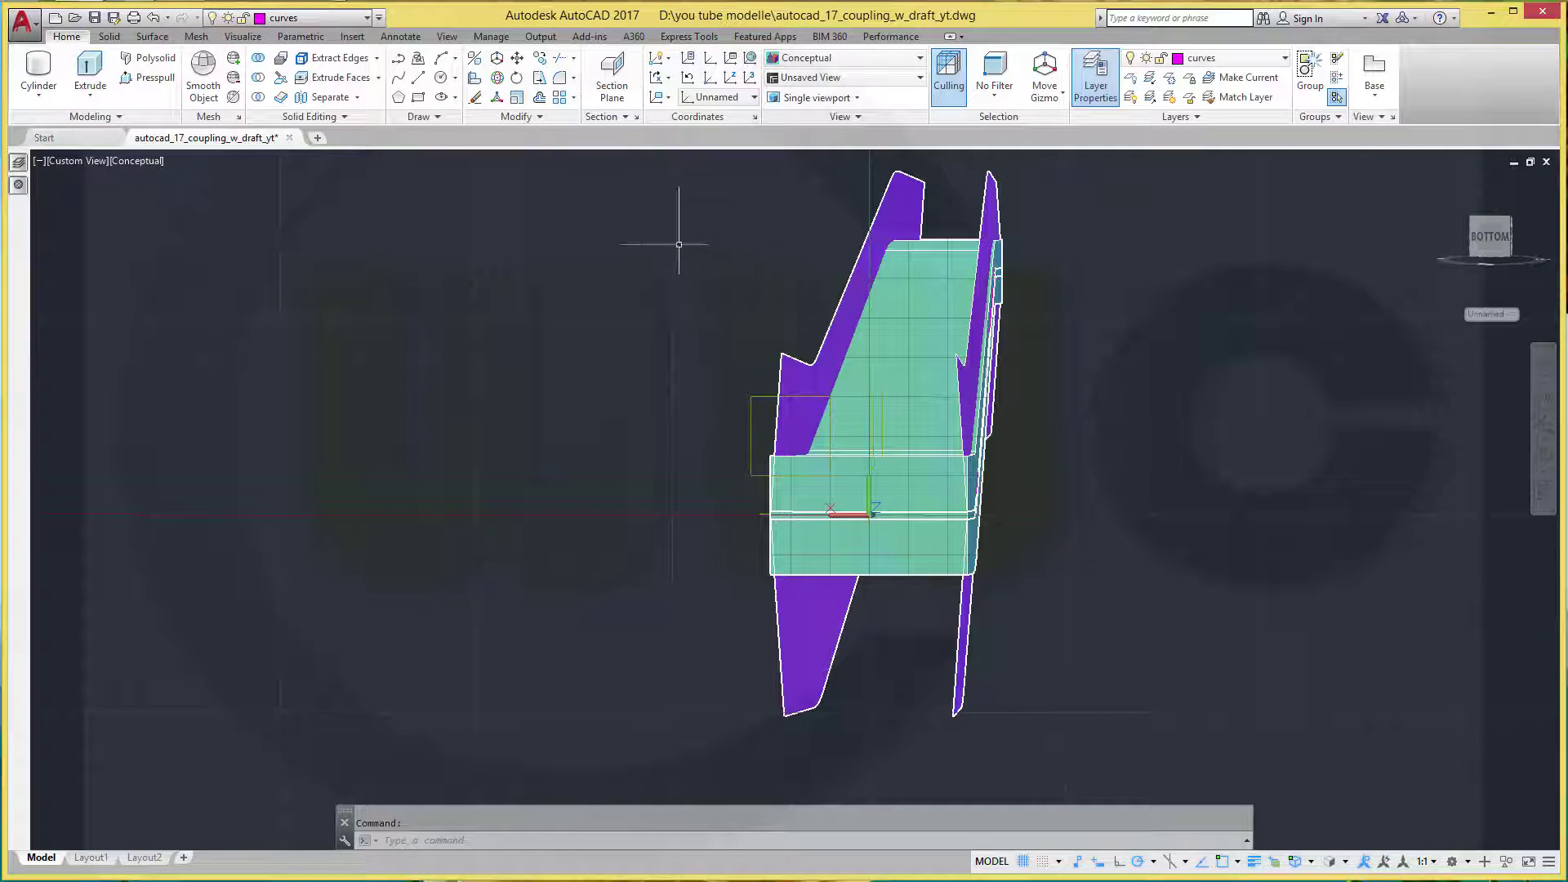
# Union the overlapping arm solids, choosing each 3D Solid through selection cycling
pyautogui.click(258, 58)
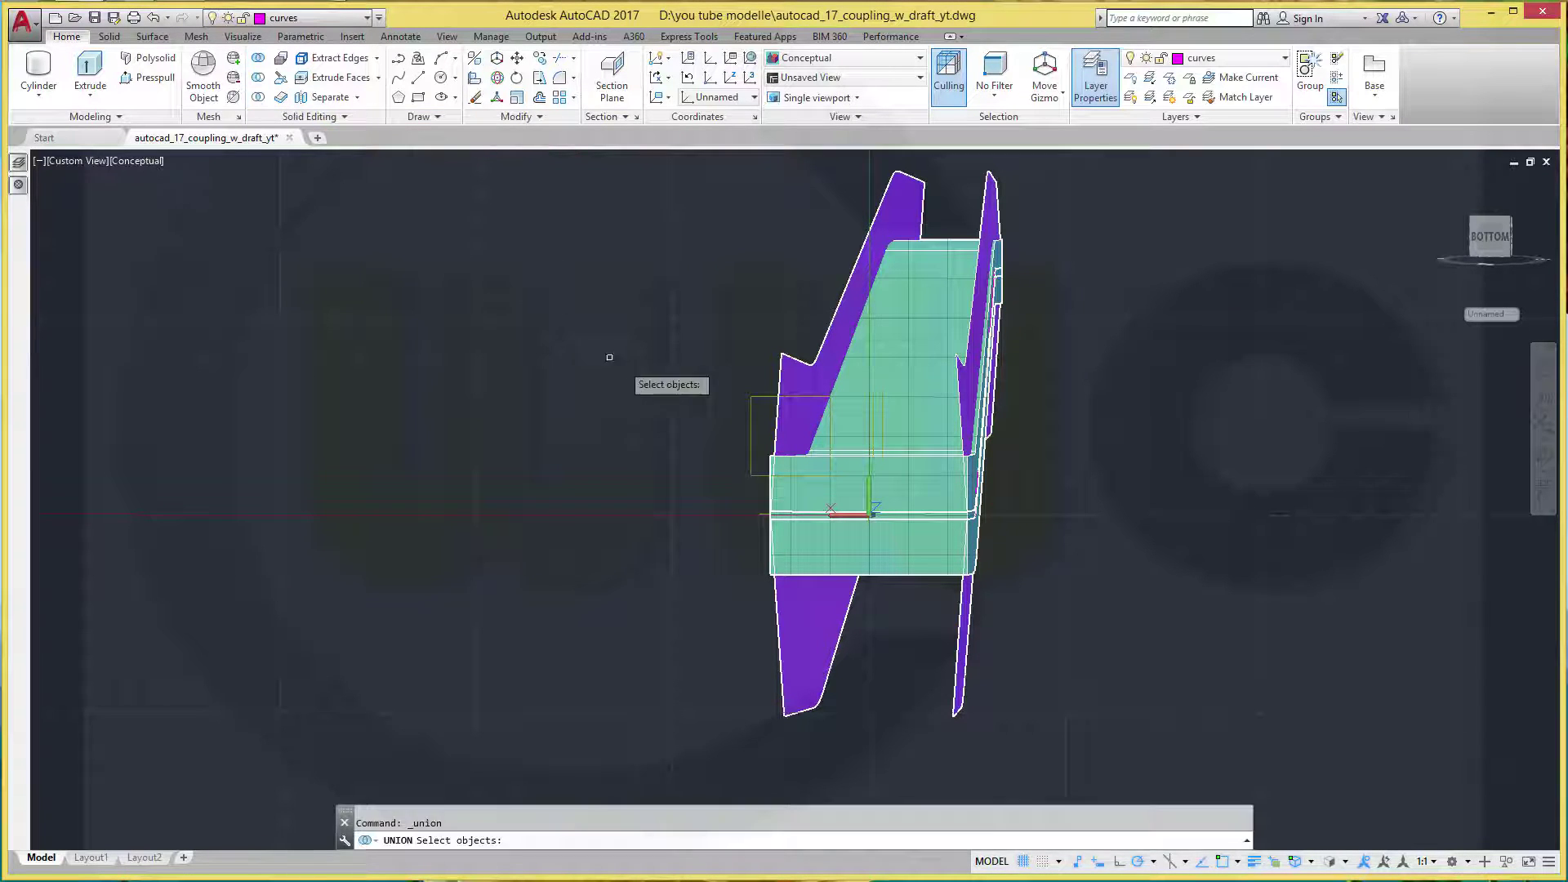
pyautogui.click(923, 506)
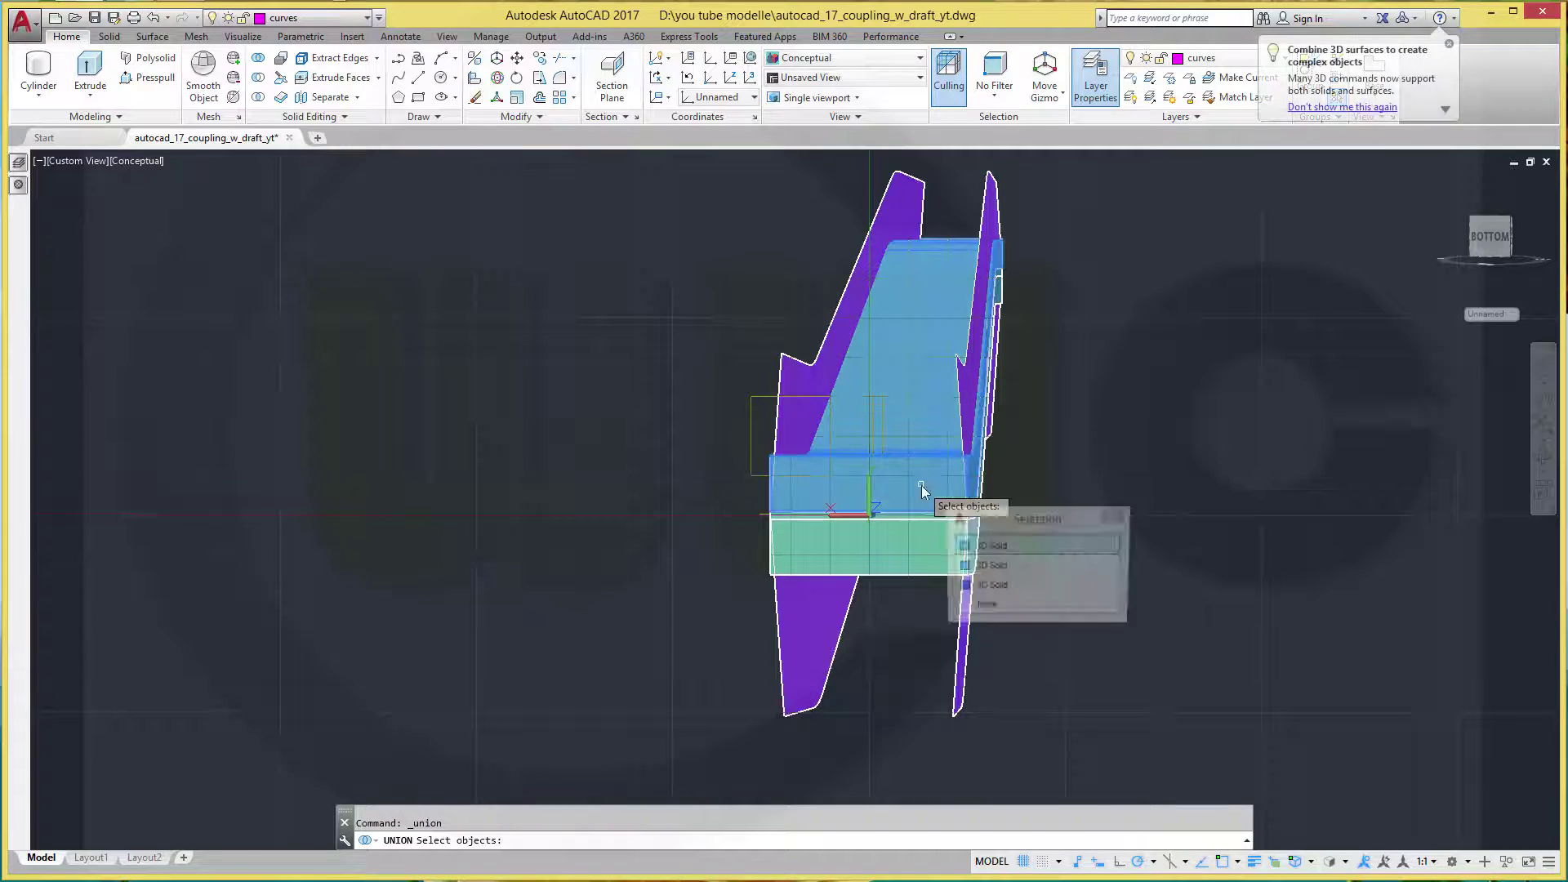
pyautogui.click(980, 545)
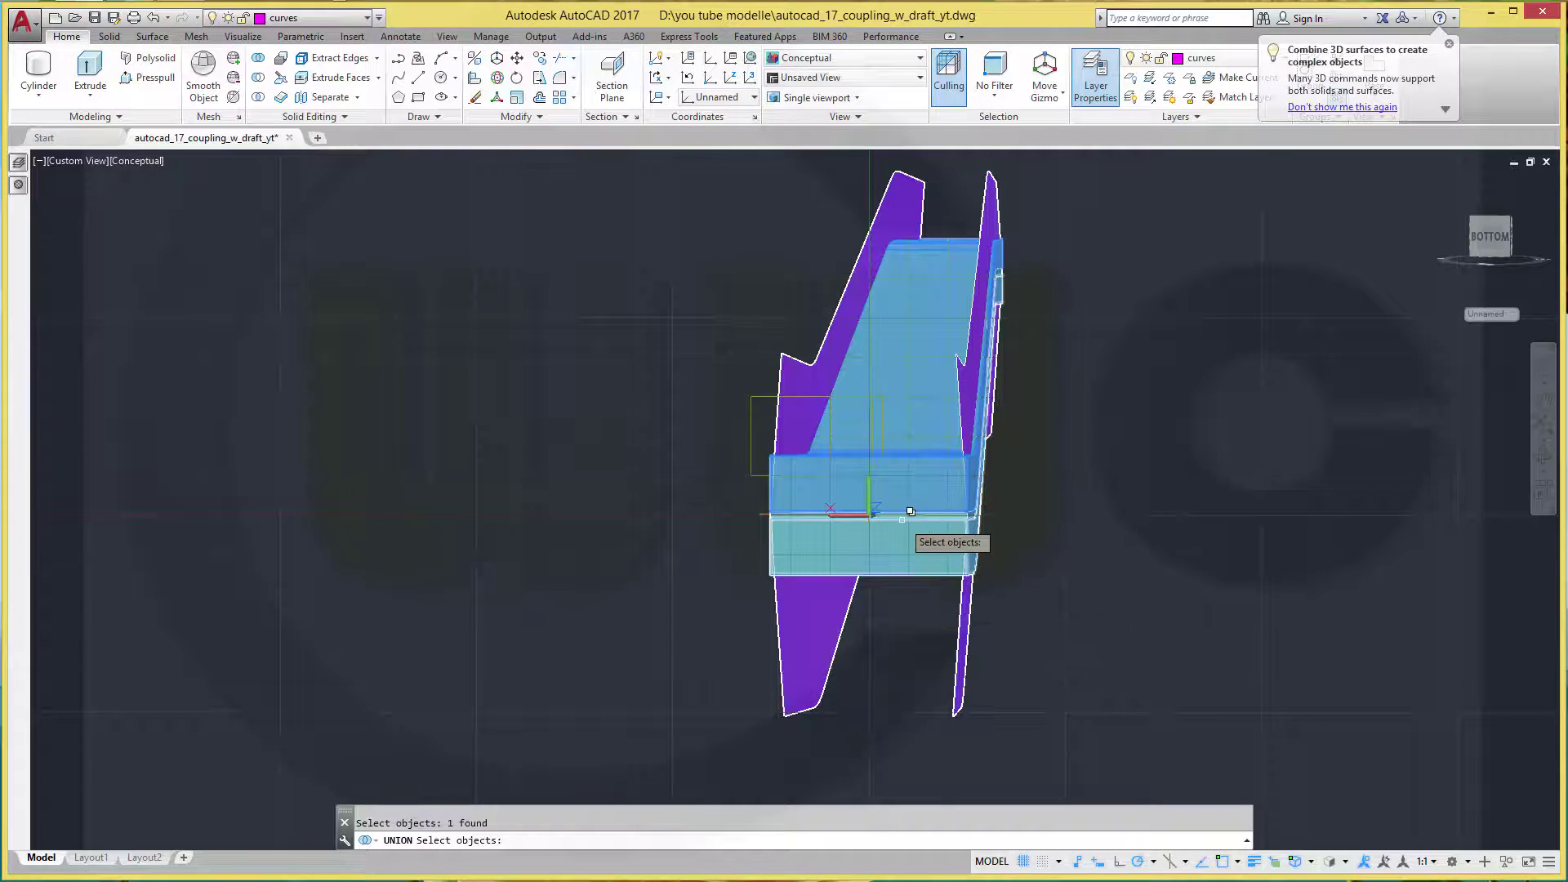
pyautogui.click(910, 511)
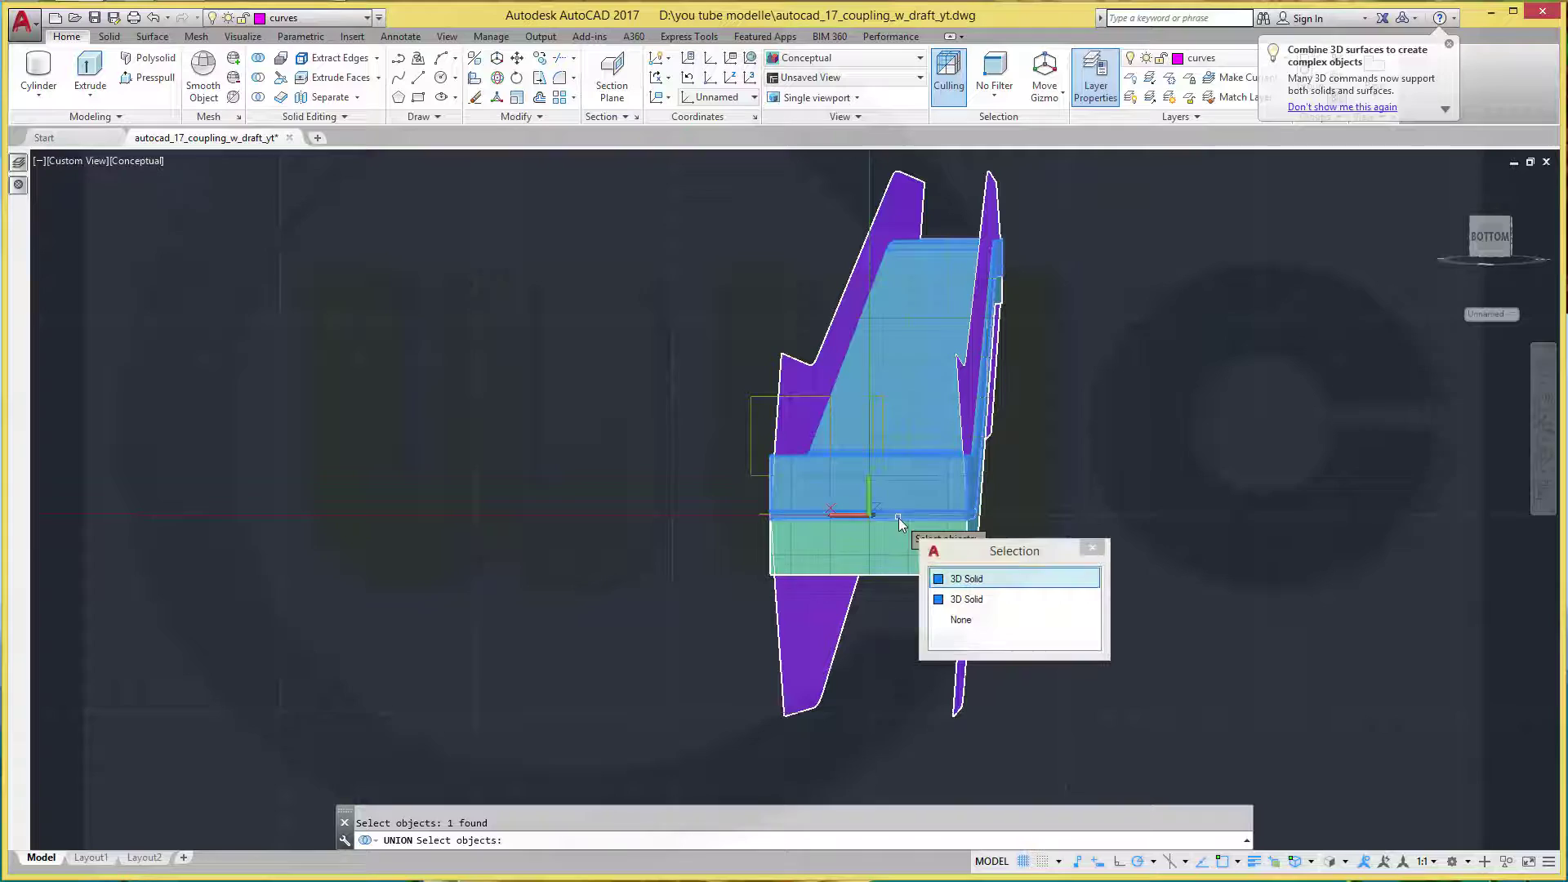
pyautogui.click(961, 580)
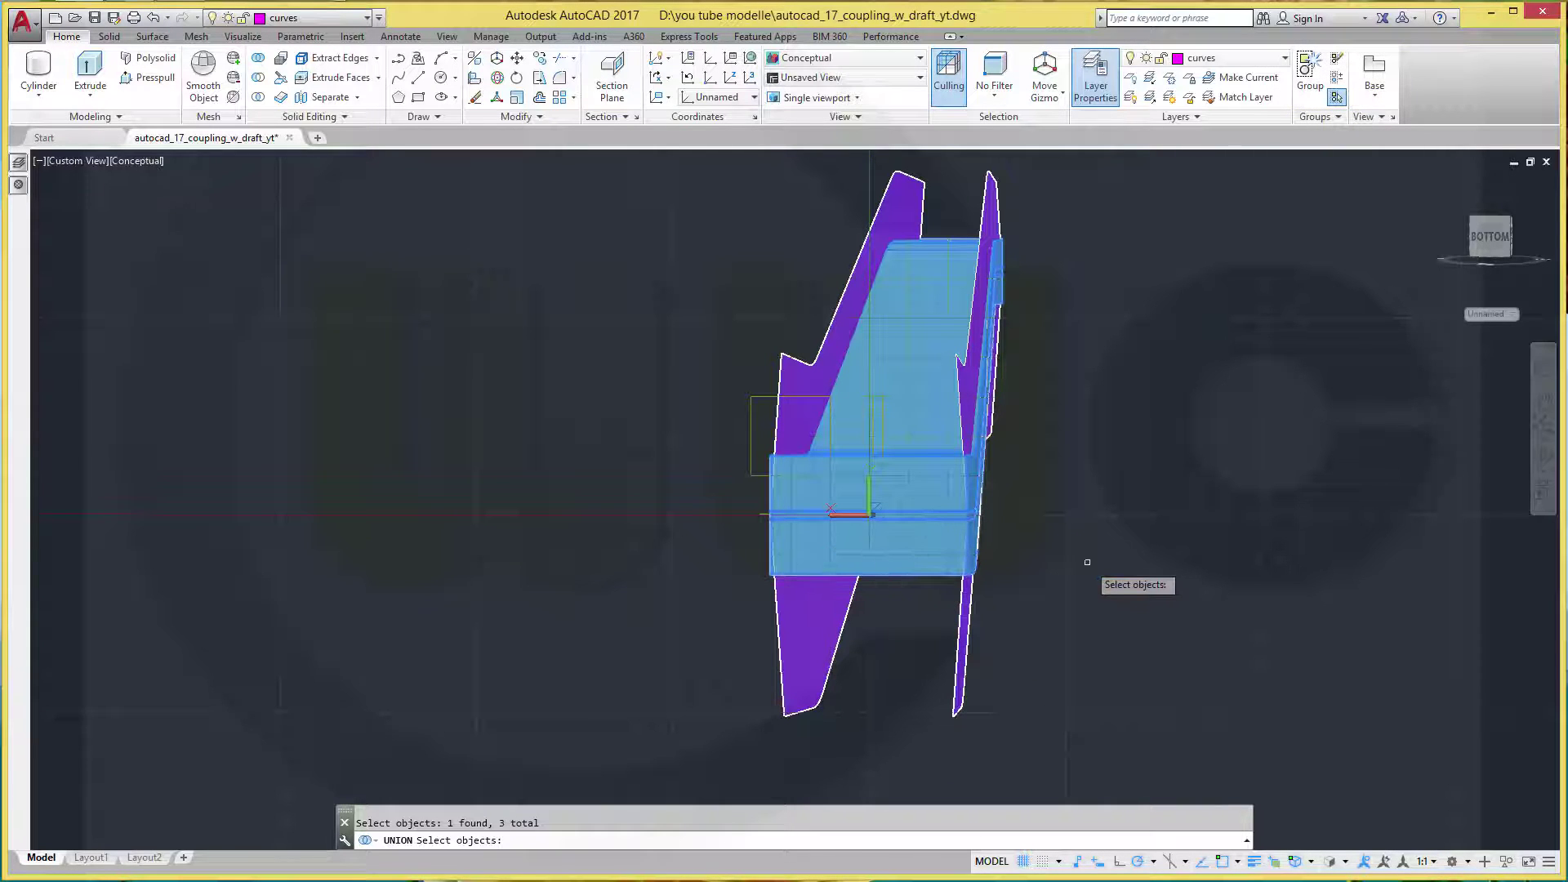
pyautogui.press('Return')
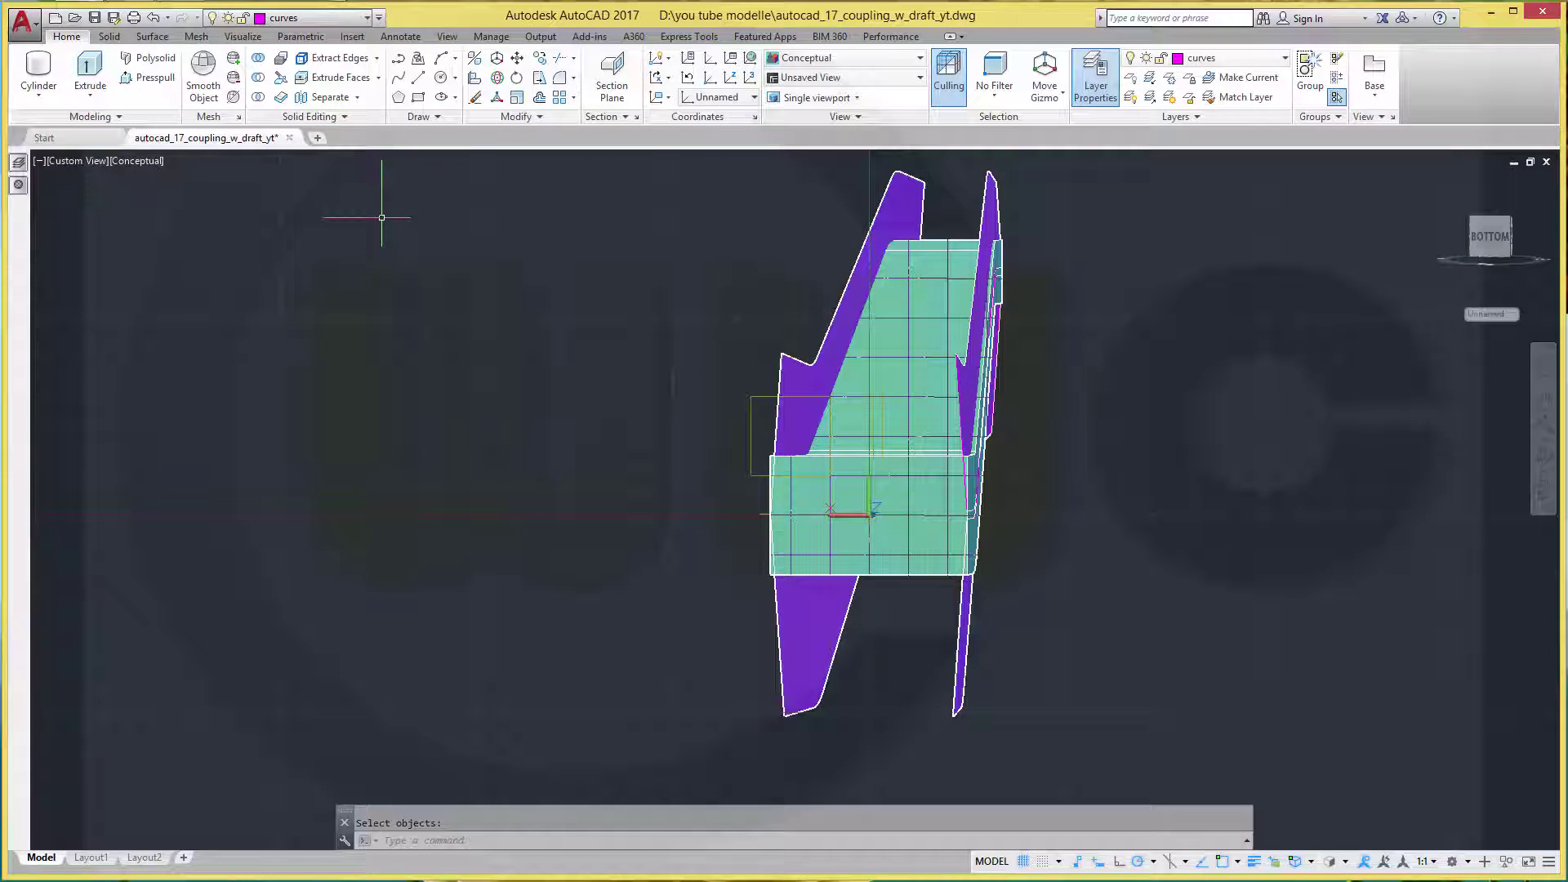
# Slice the arm solid with the purple loft surface, keeping the 3D solid portion
pyautogui.click(111, 39)
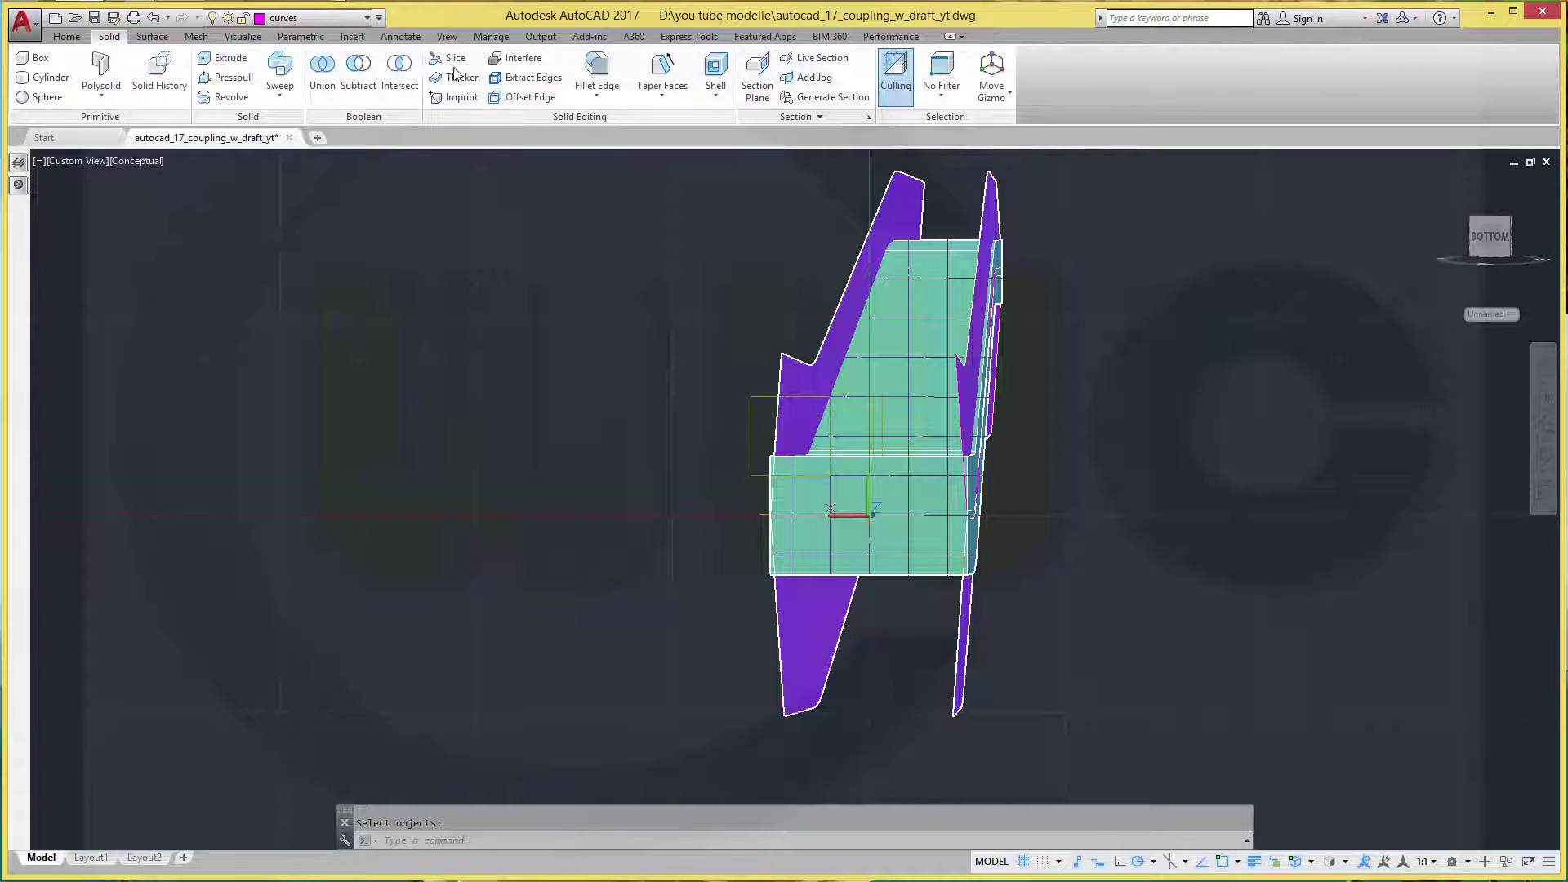
pyautogui.click(914, 514)
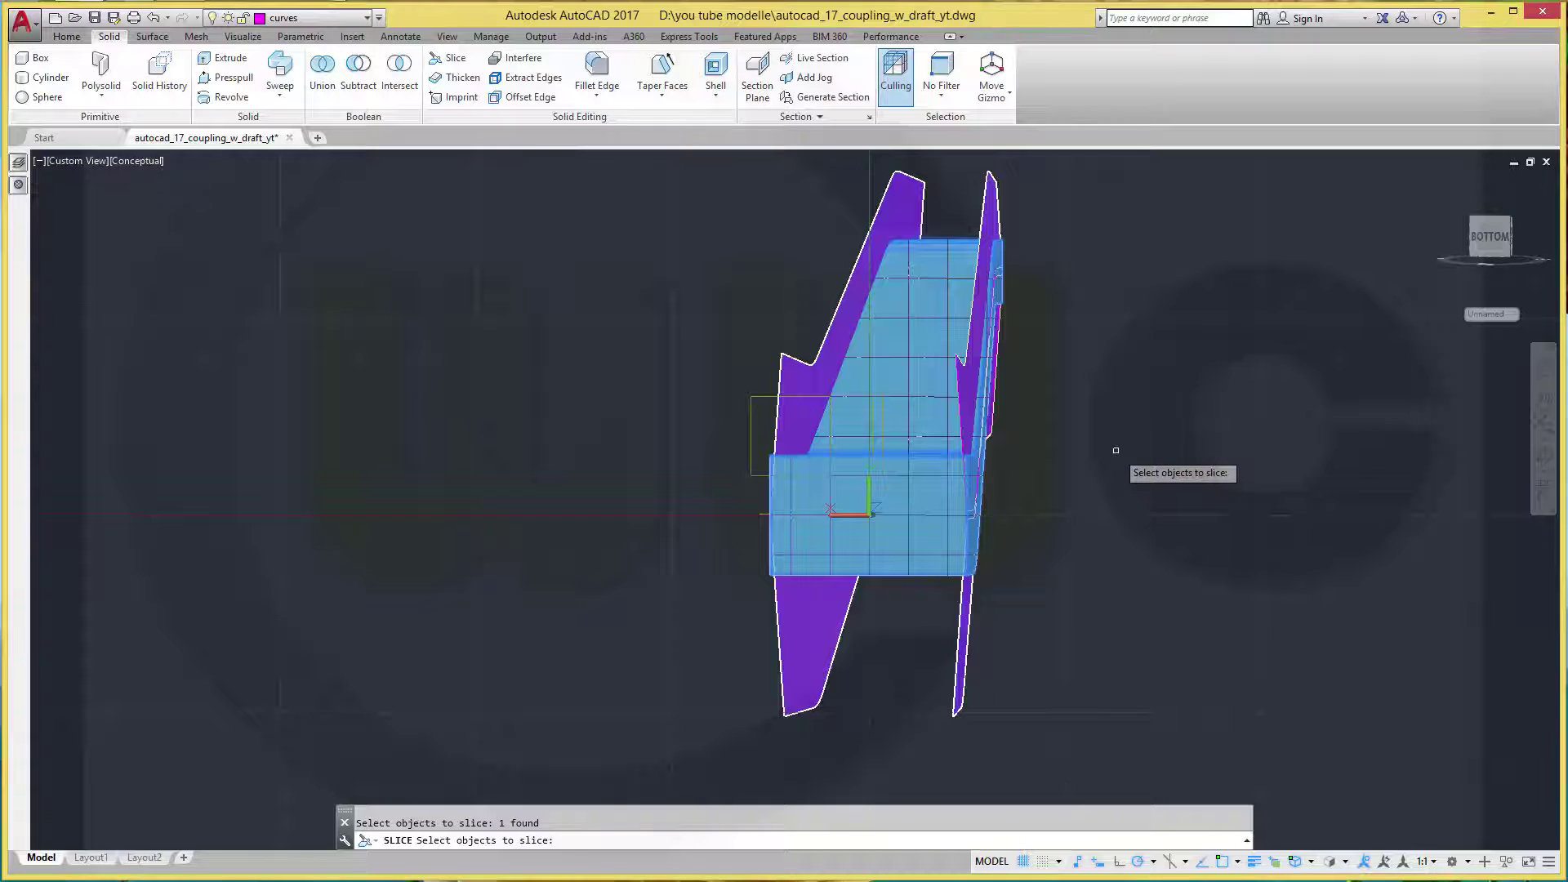
pyautogui.press('Return')
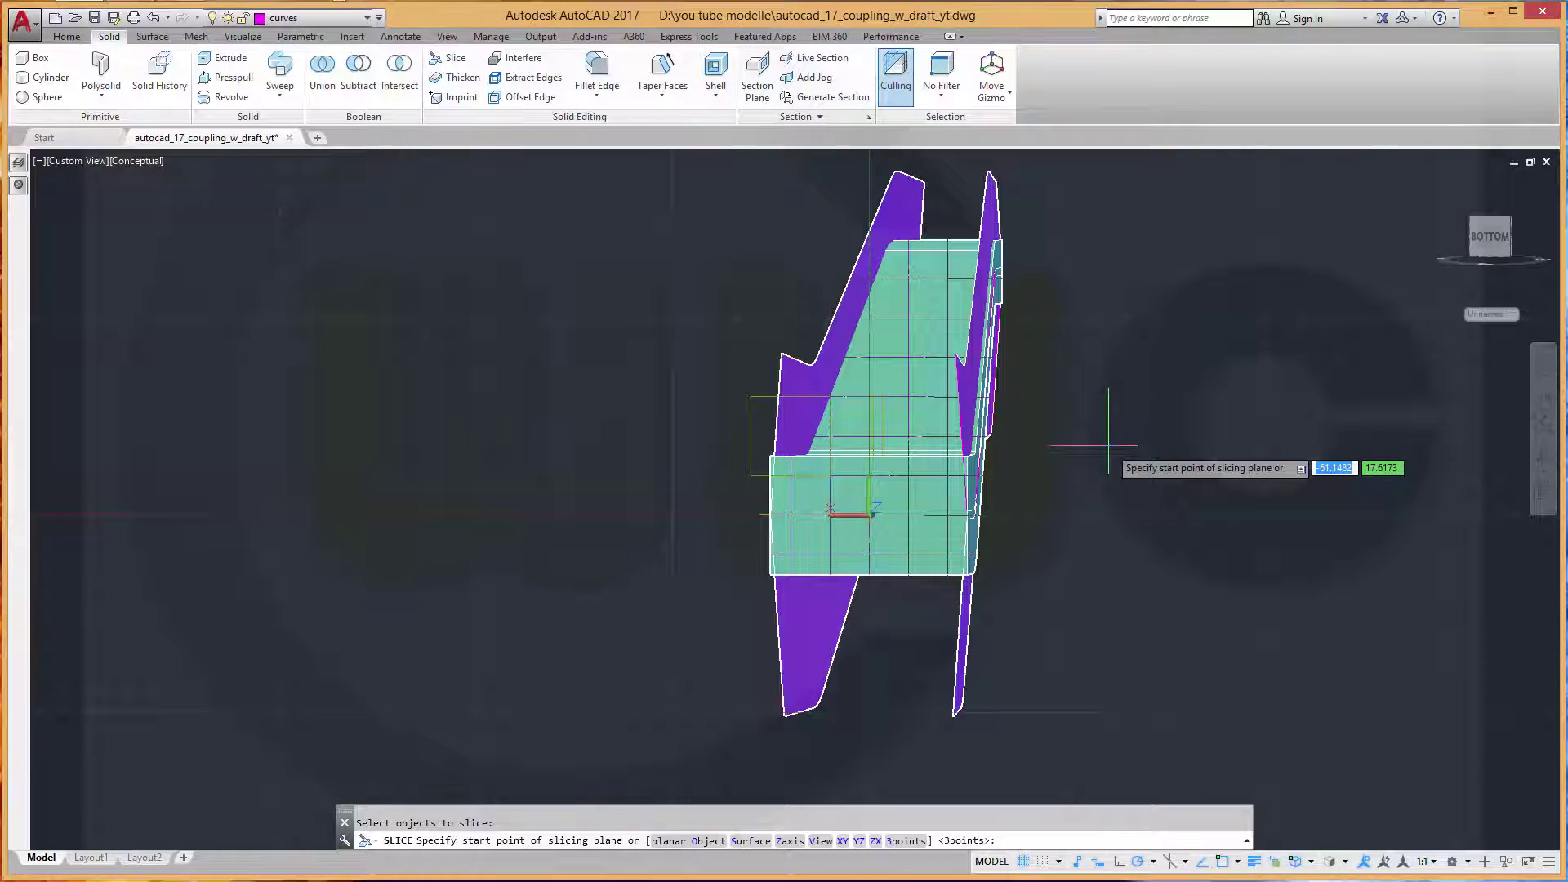
pyautogui.rightClick(1109, 446)
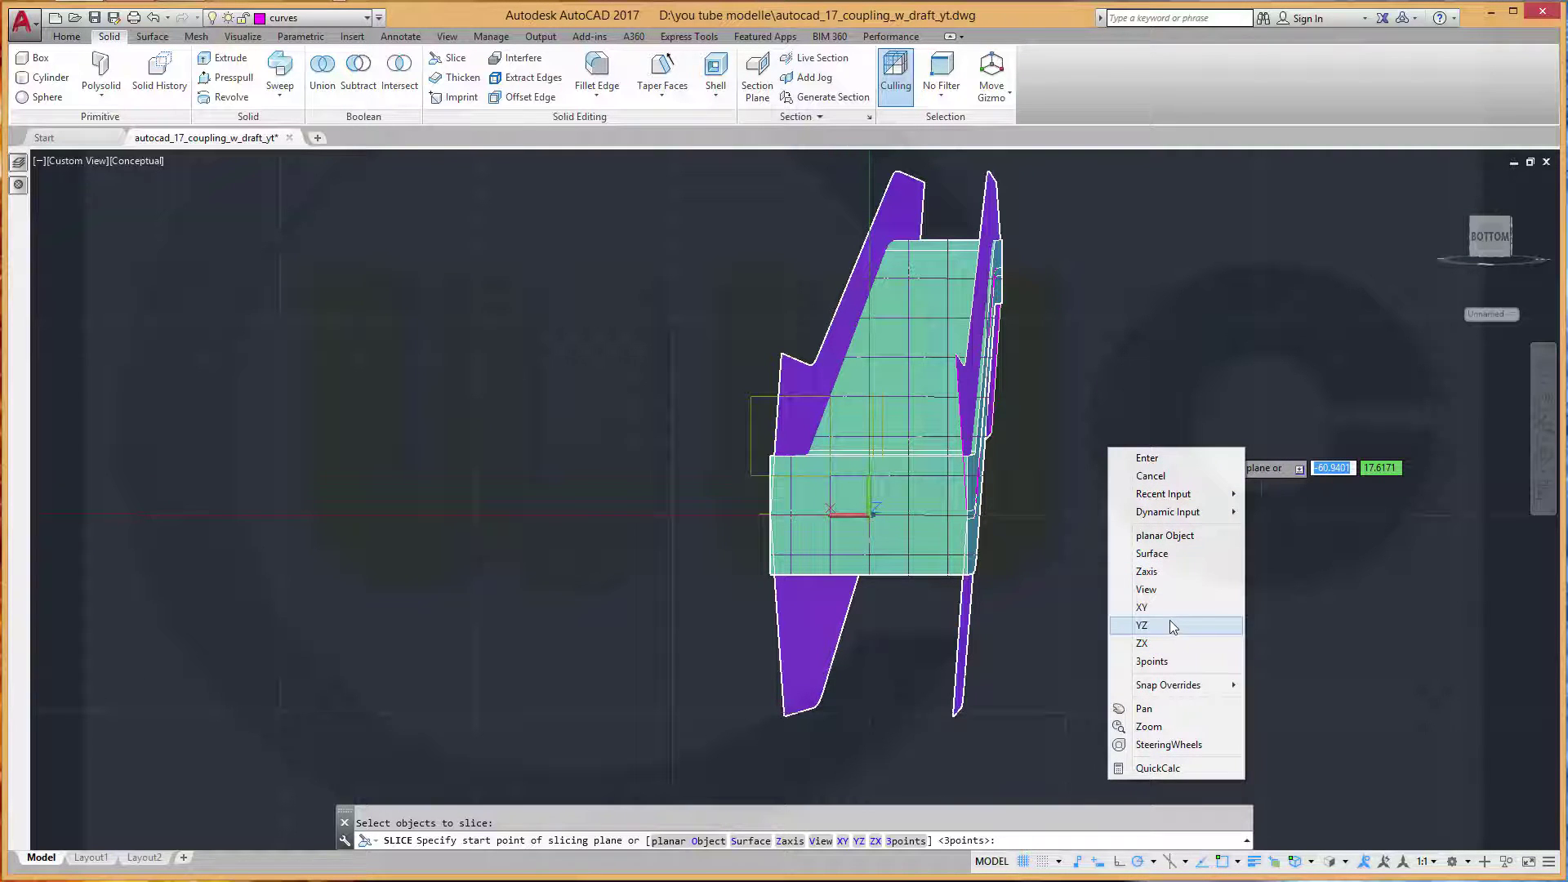
pyautogui.click(1160, 553)
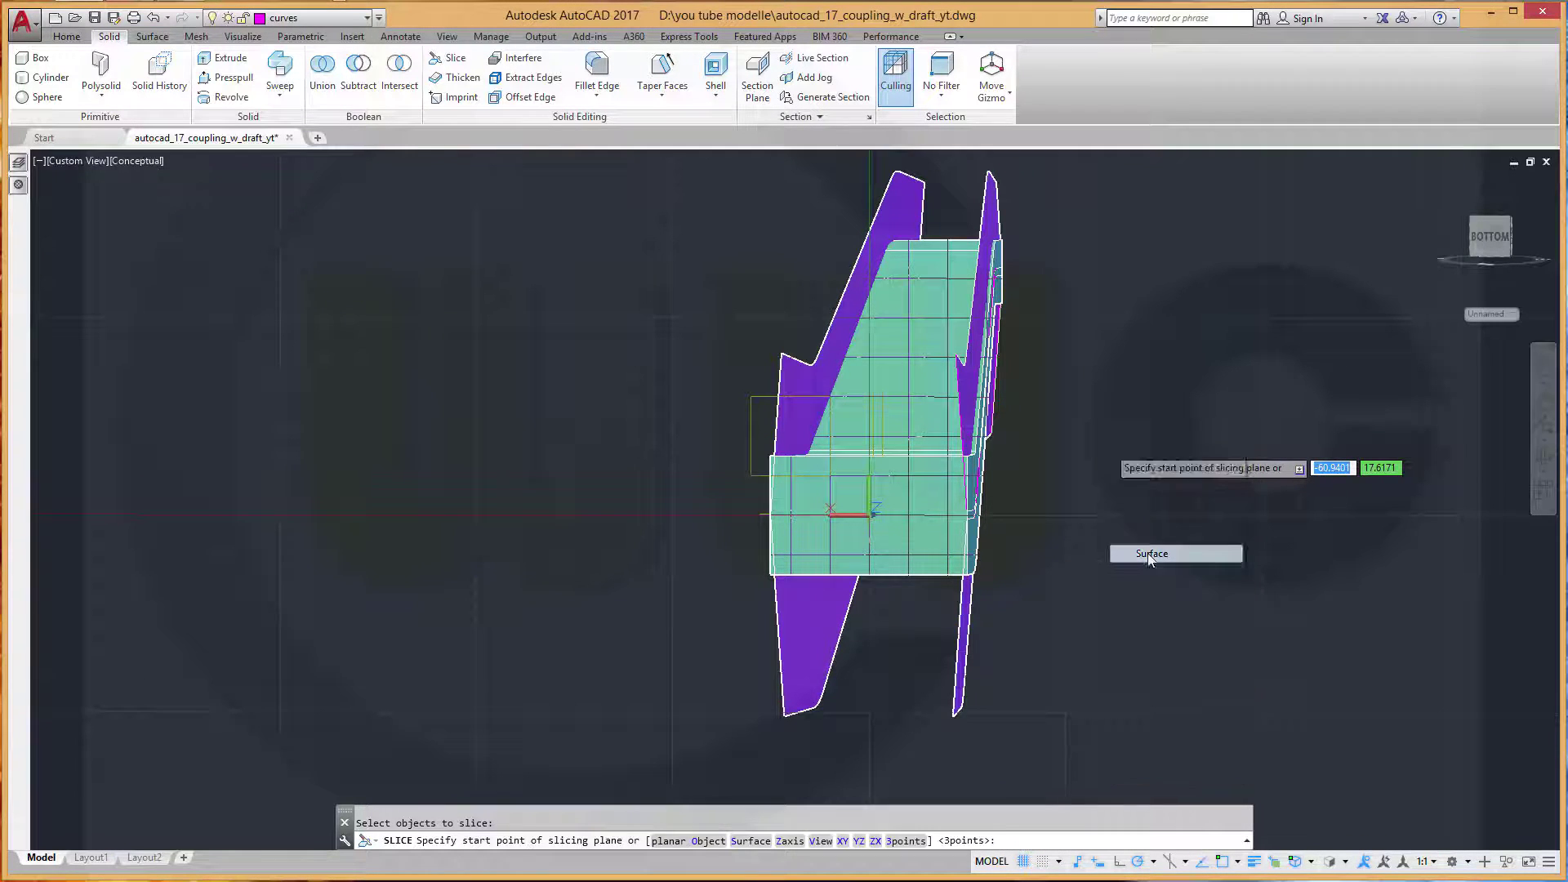
pyautogui.click(975, 396)
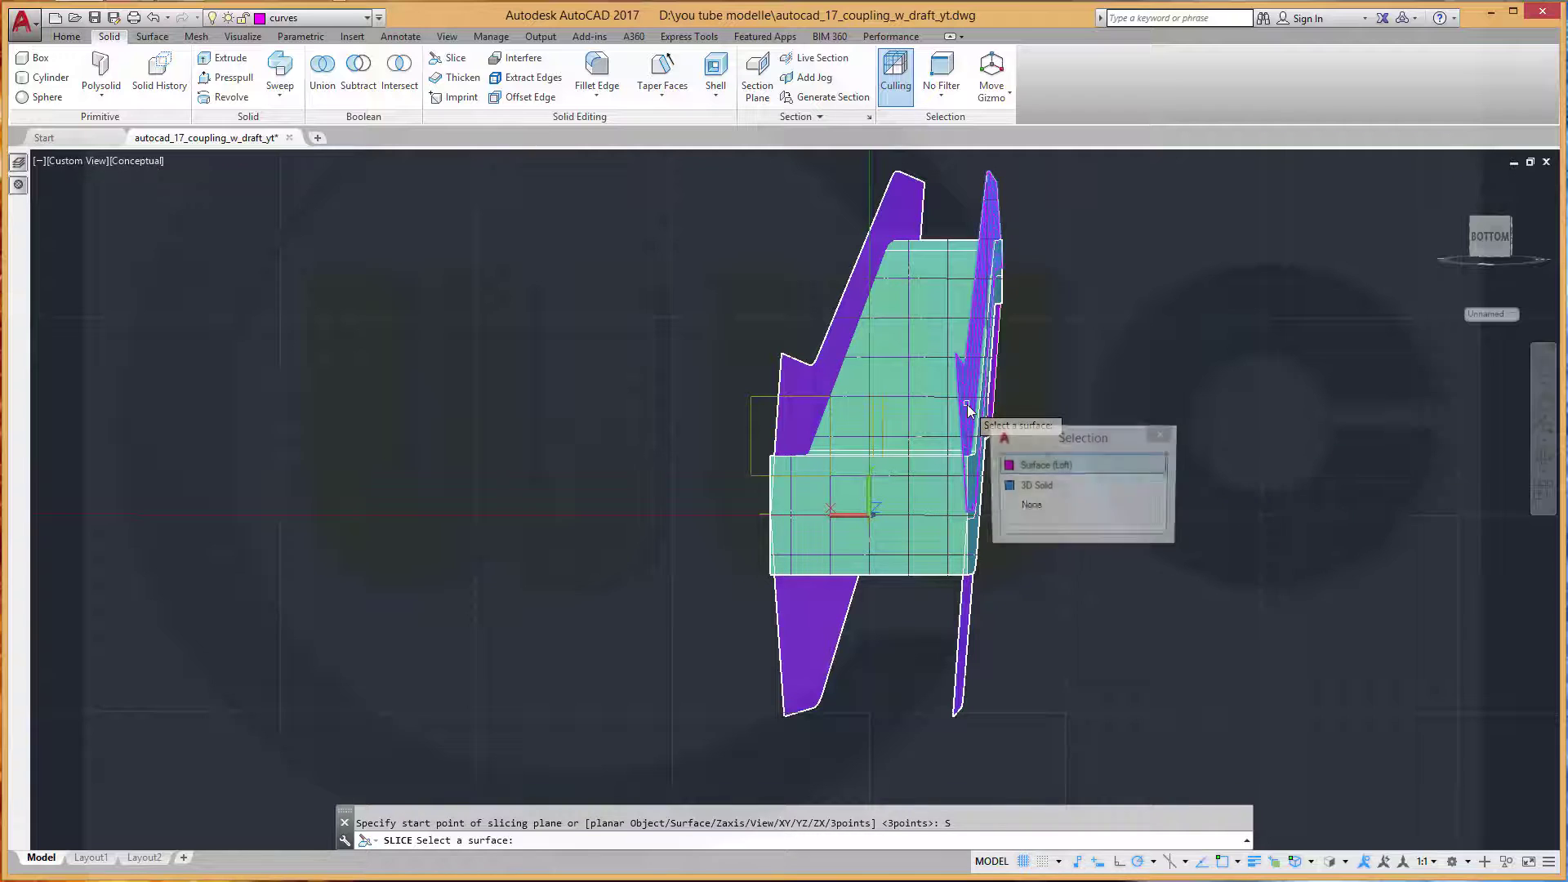
pyautogui.click(1042, 463)
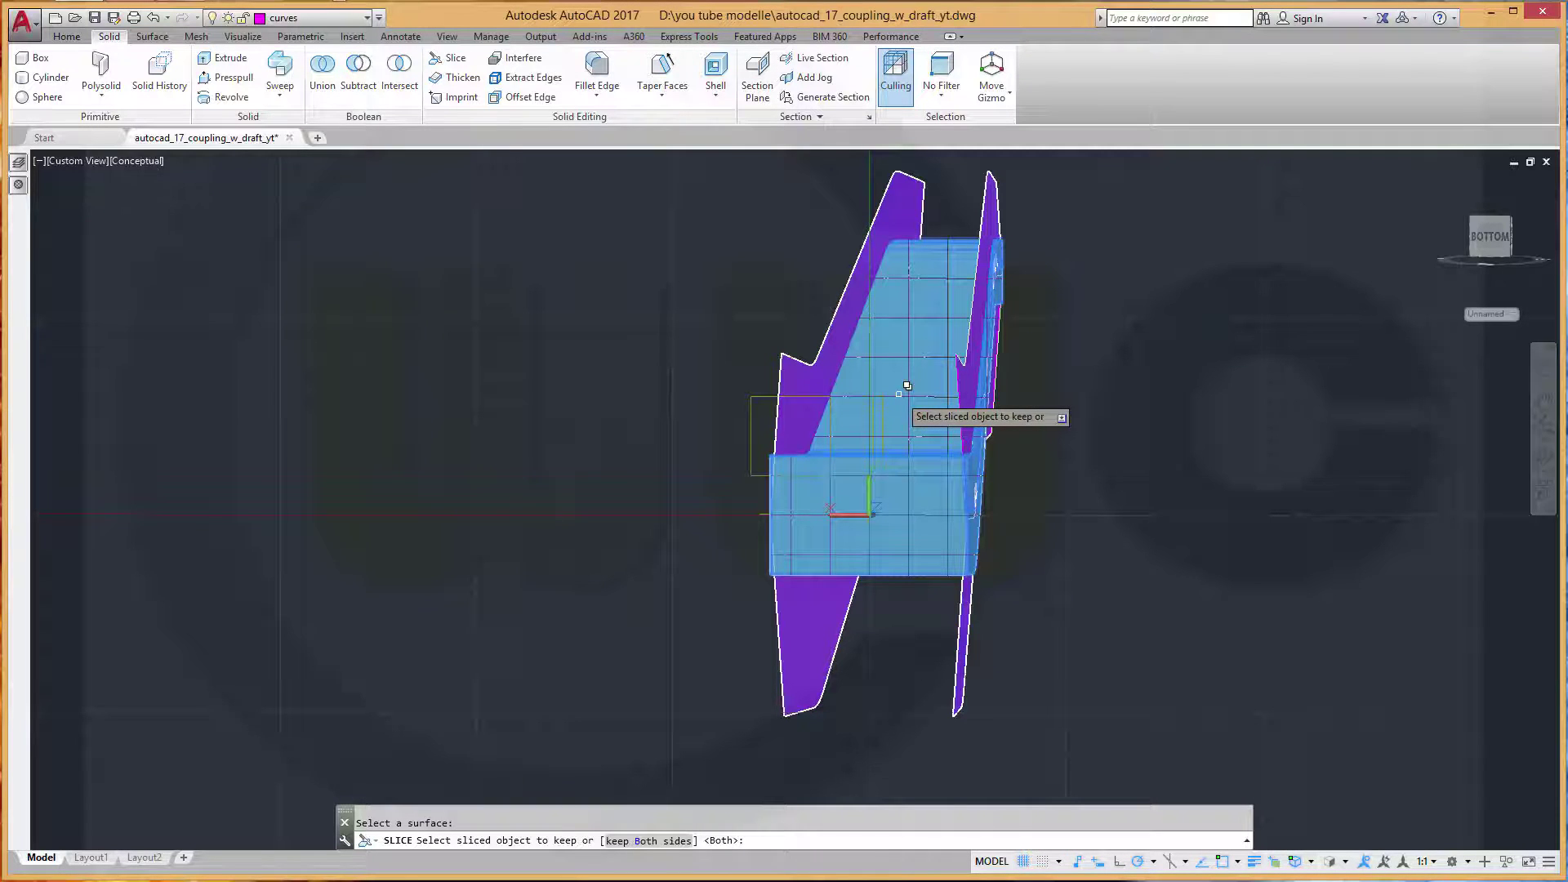
pyautogui.click(907, 387)
pyautogui.click(970, 462)
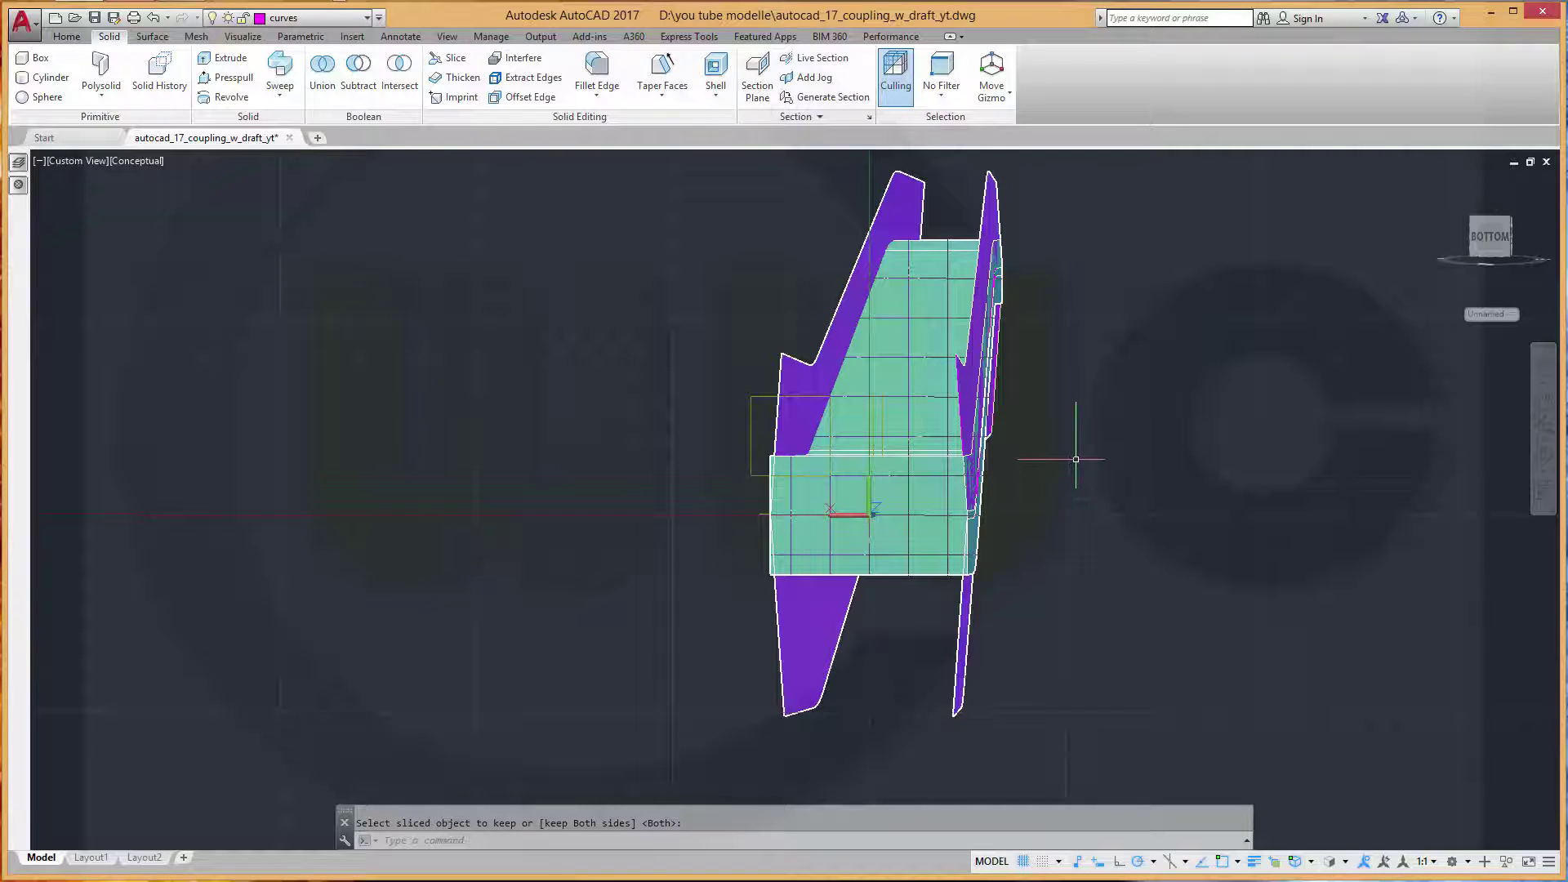
# Slice the arm solid with the right purple surface, keeping the solid part
pyautogui.press('Return')
pyautogui.press('Return')
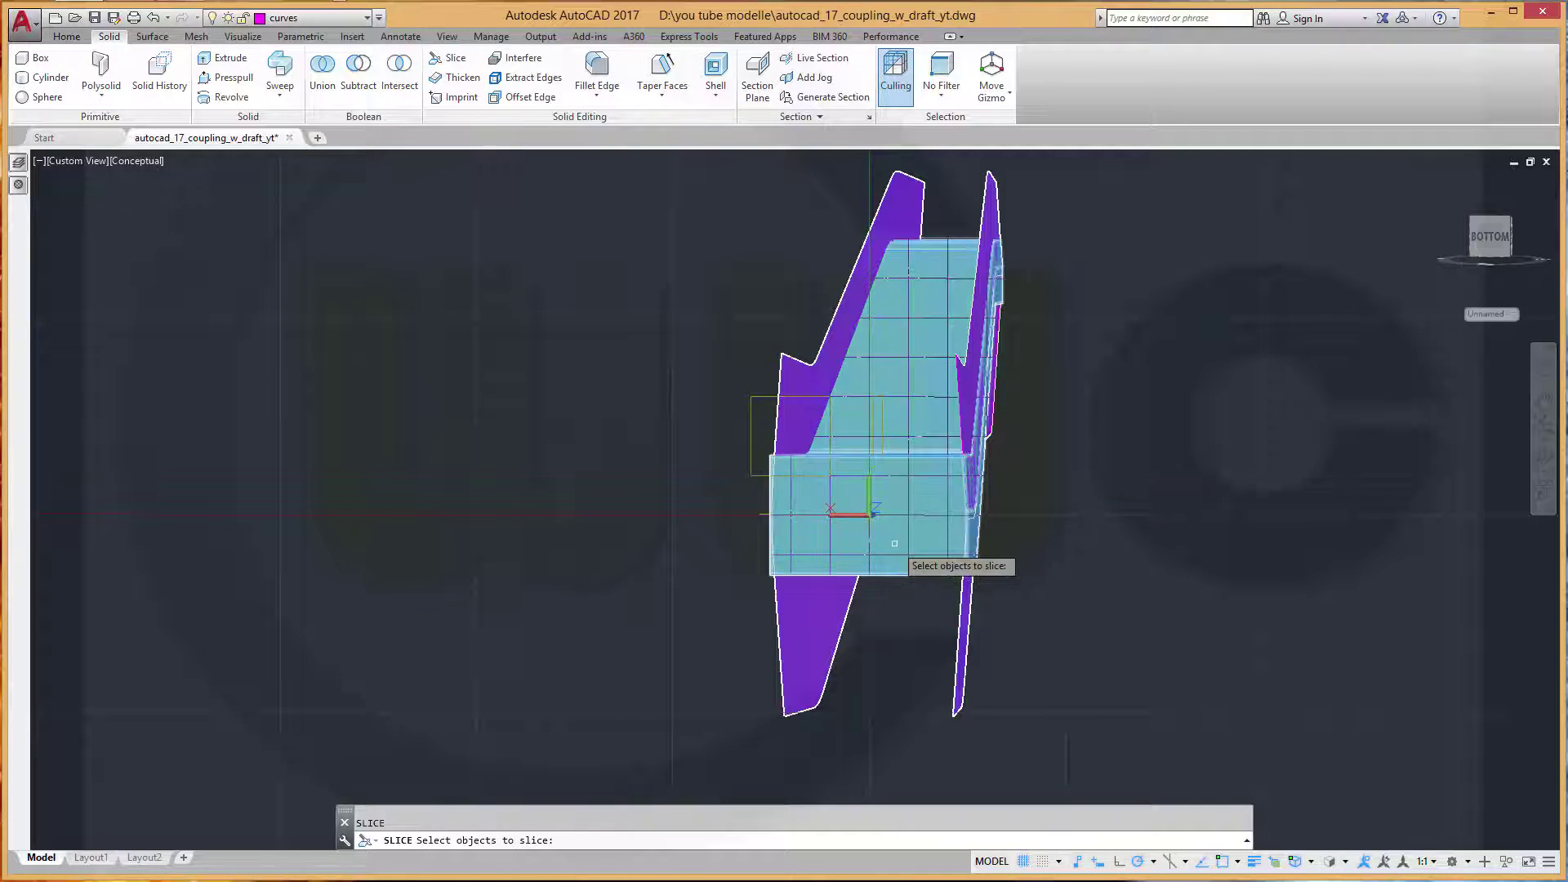
pyautogui.click(895, 543)
pyautogui.press('Return')
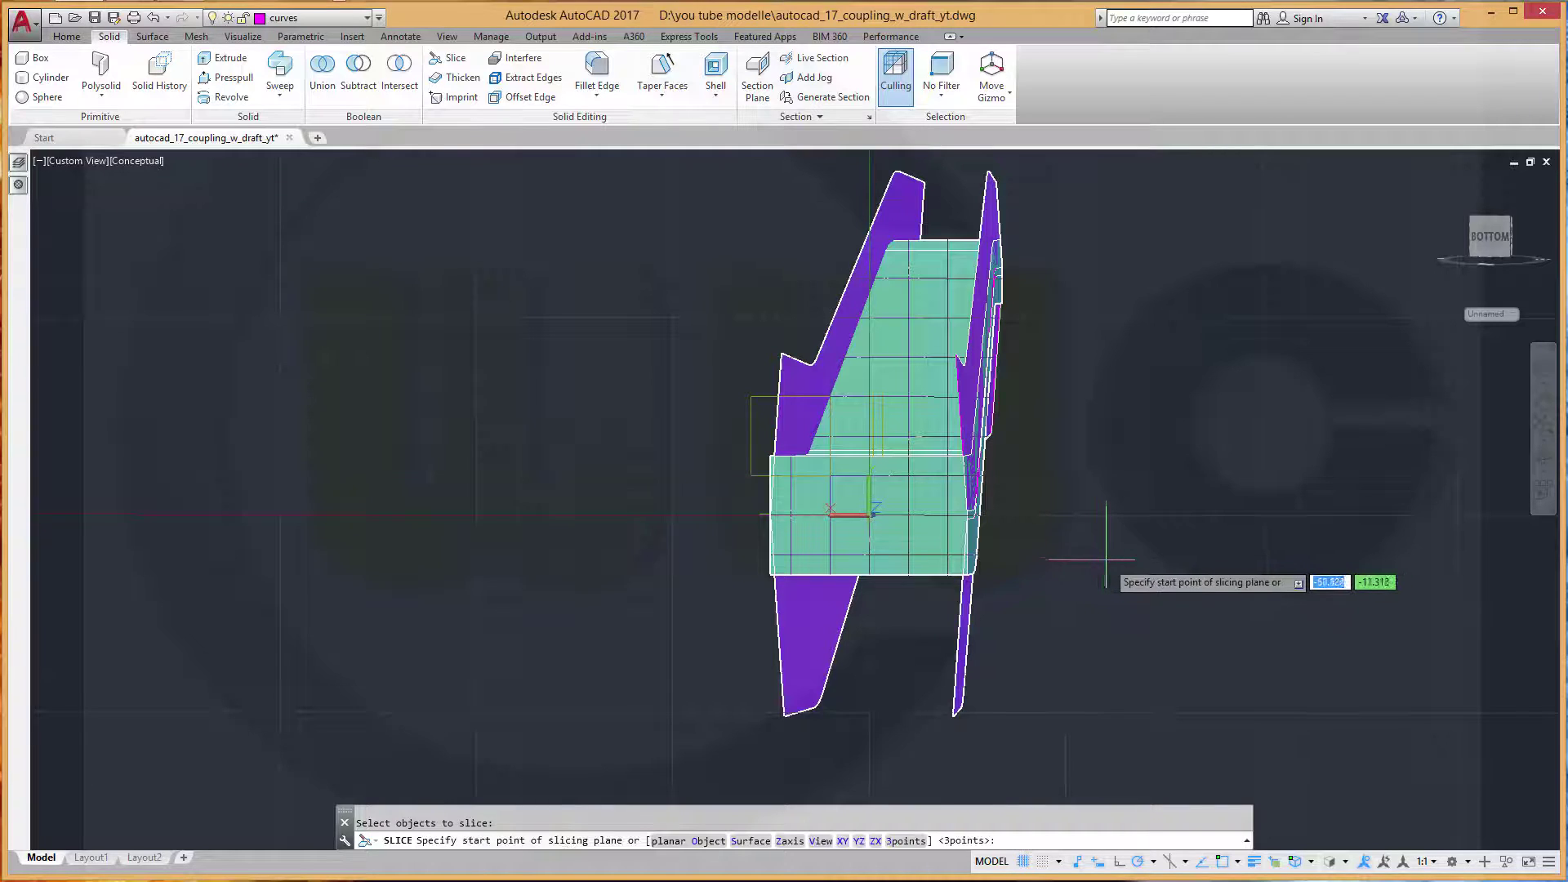
pyautogui.rightClick(1109, 614)
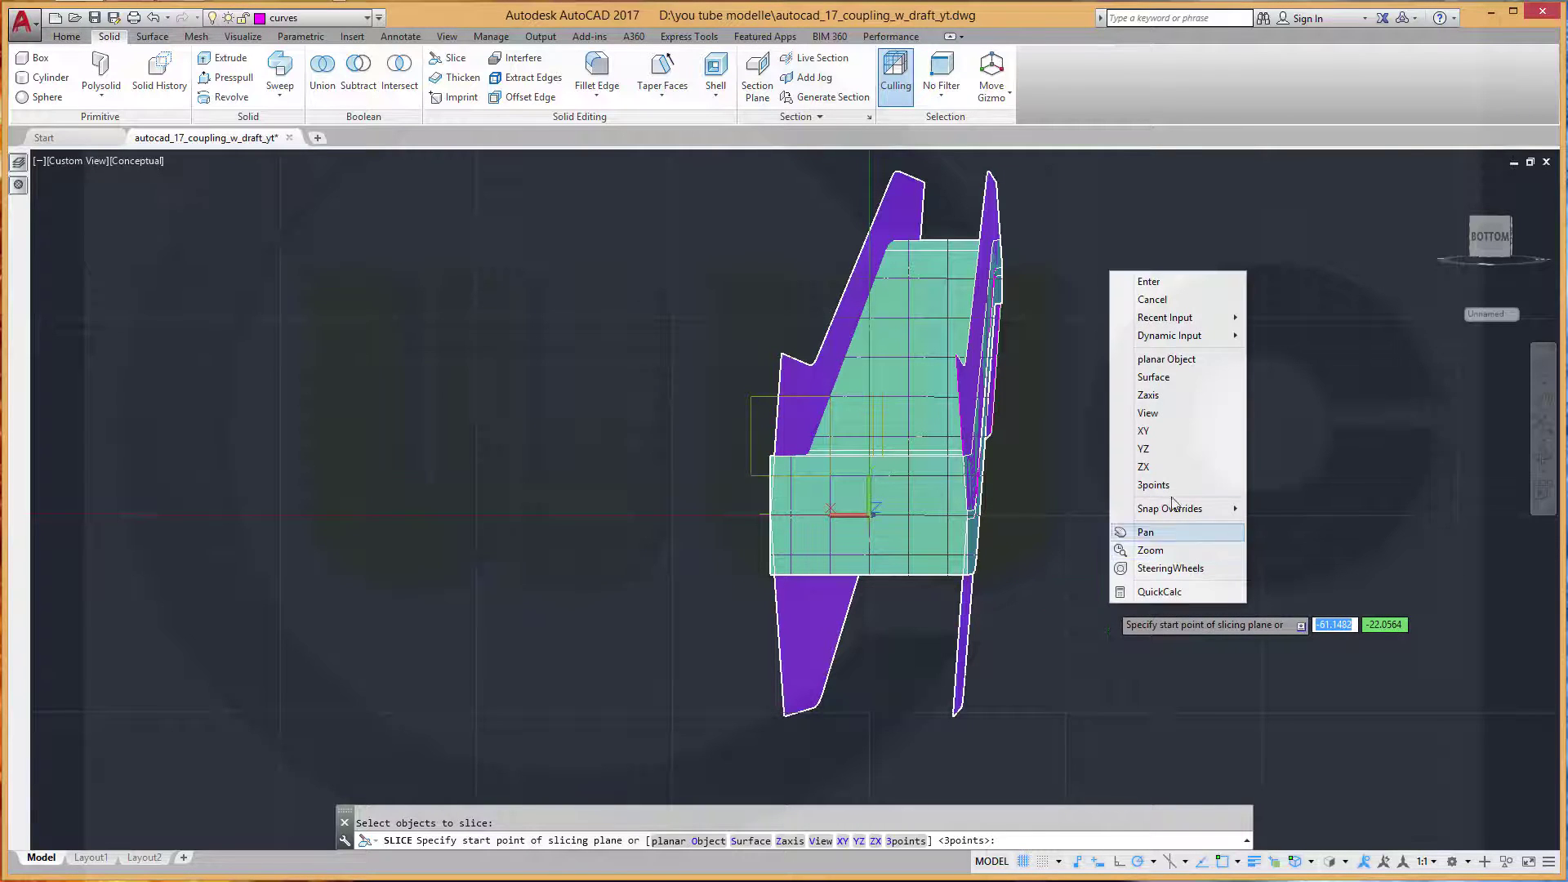
pyautogui.click(1160, 378)
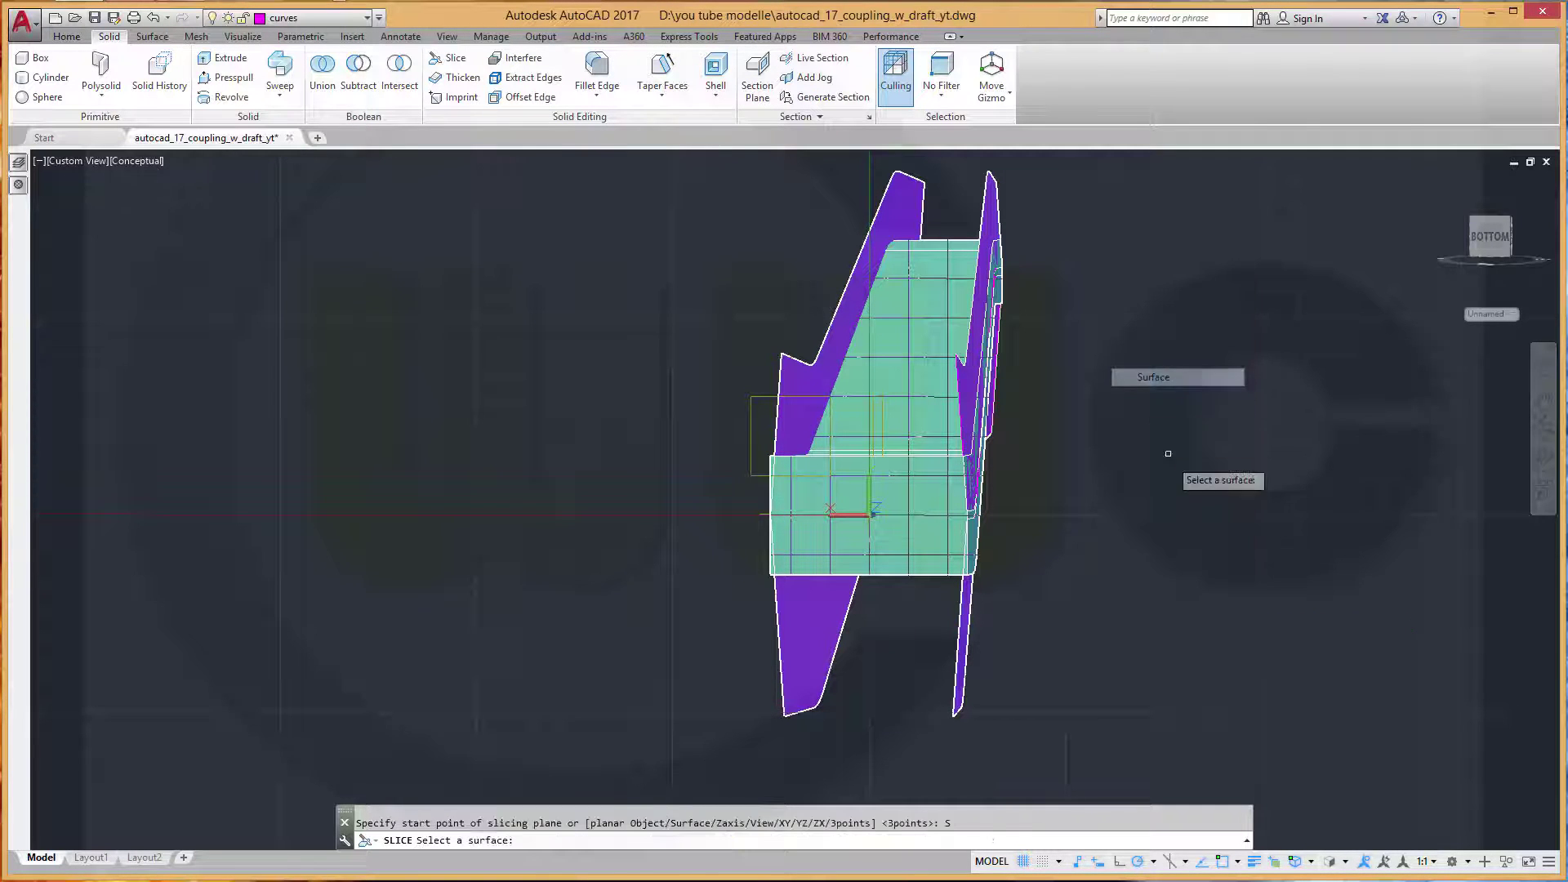
pyautogui.click(963, 642)
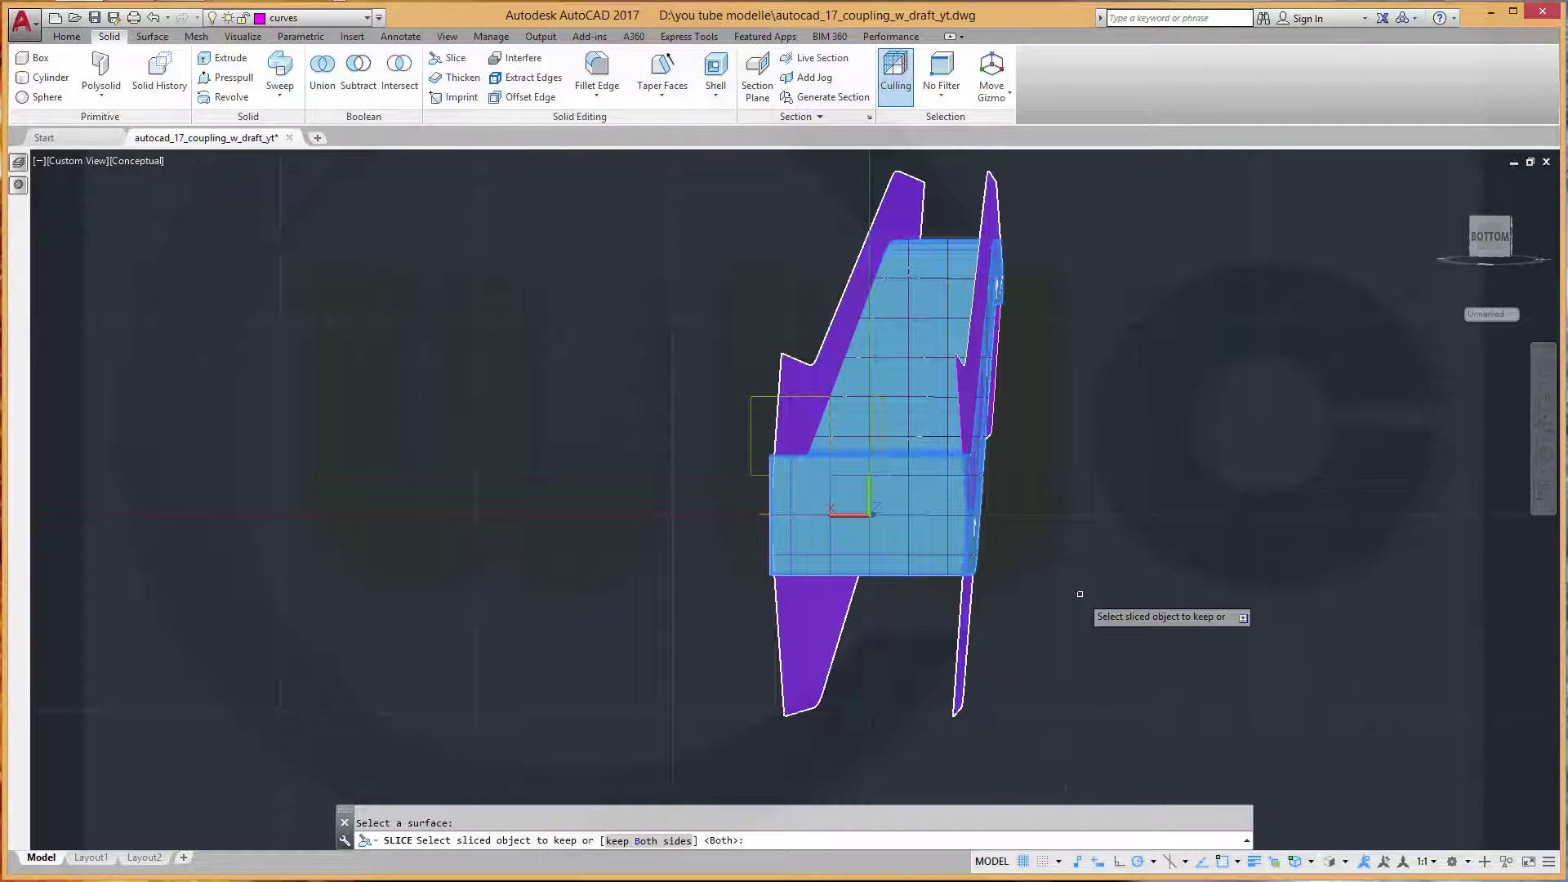
pyautogui.click(905, 536)
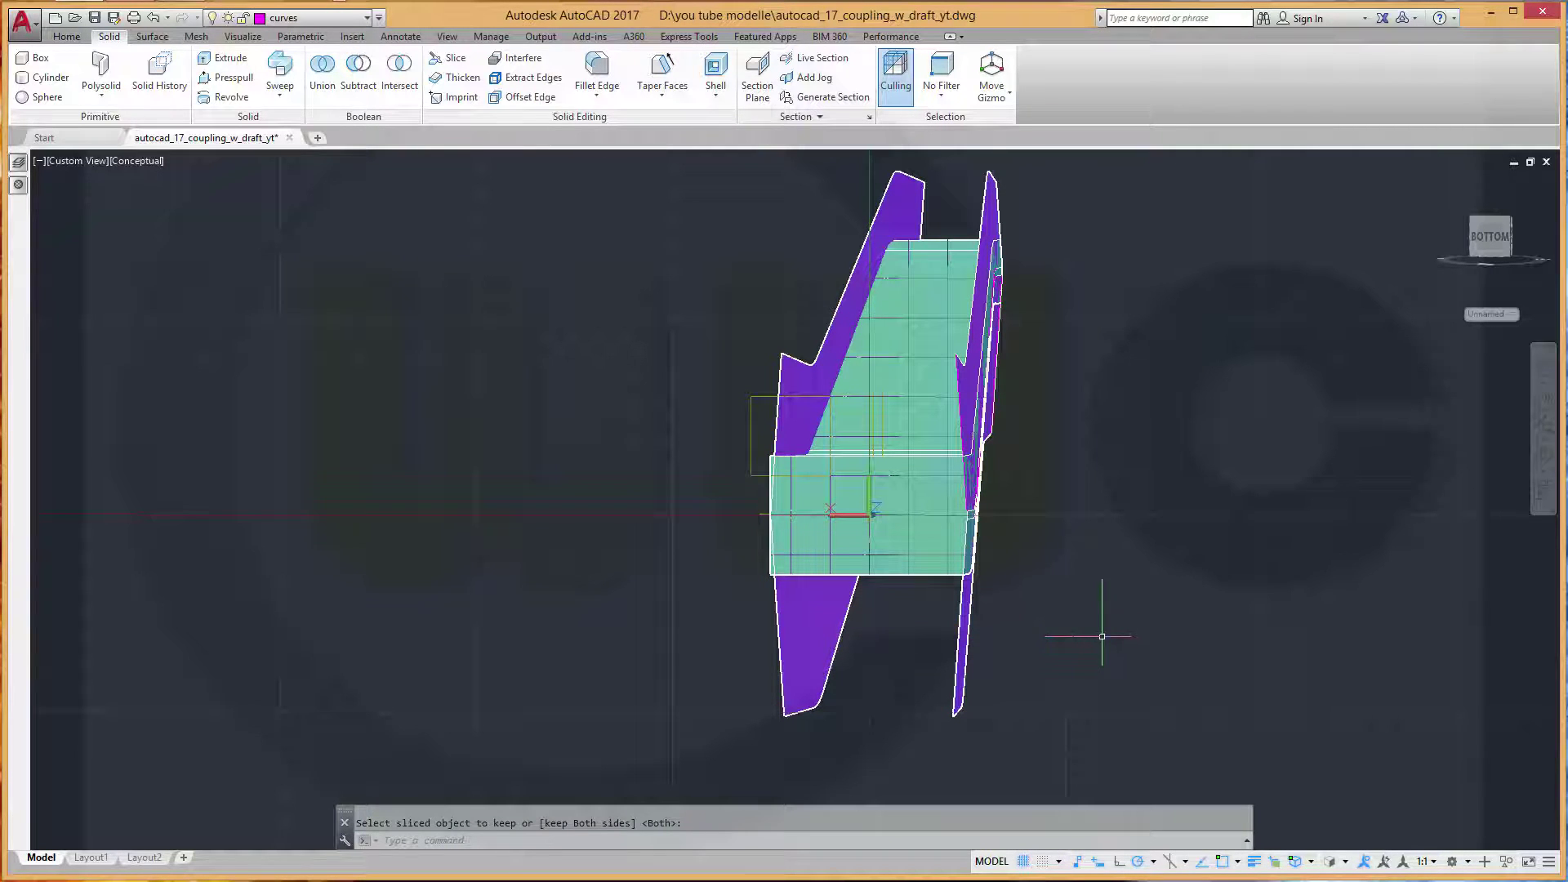
# Slice the arm solid again with another purple surface, keeping the 3D solid portion
pyautogui.press('Return')
pyautogui.click(819, 542)
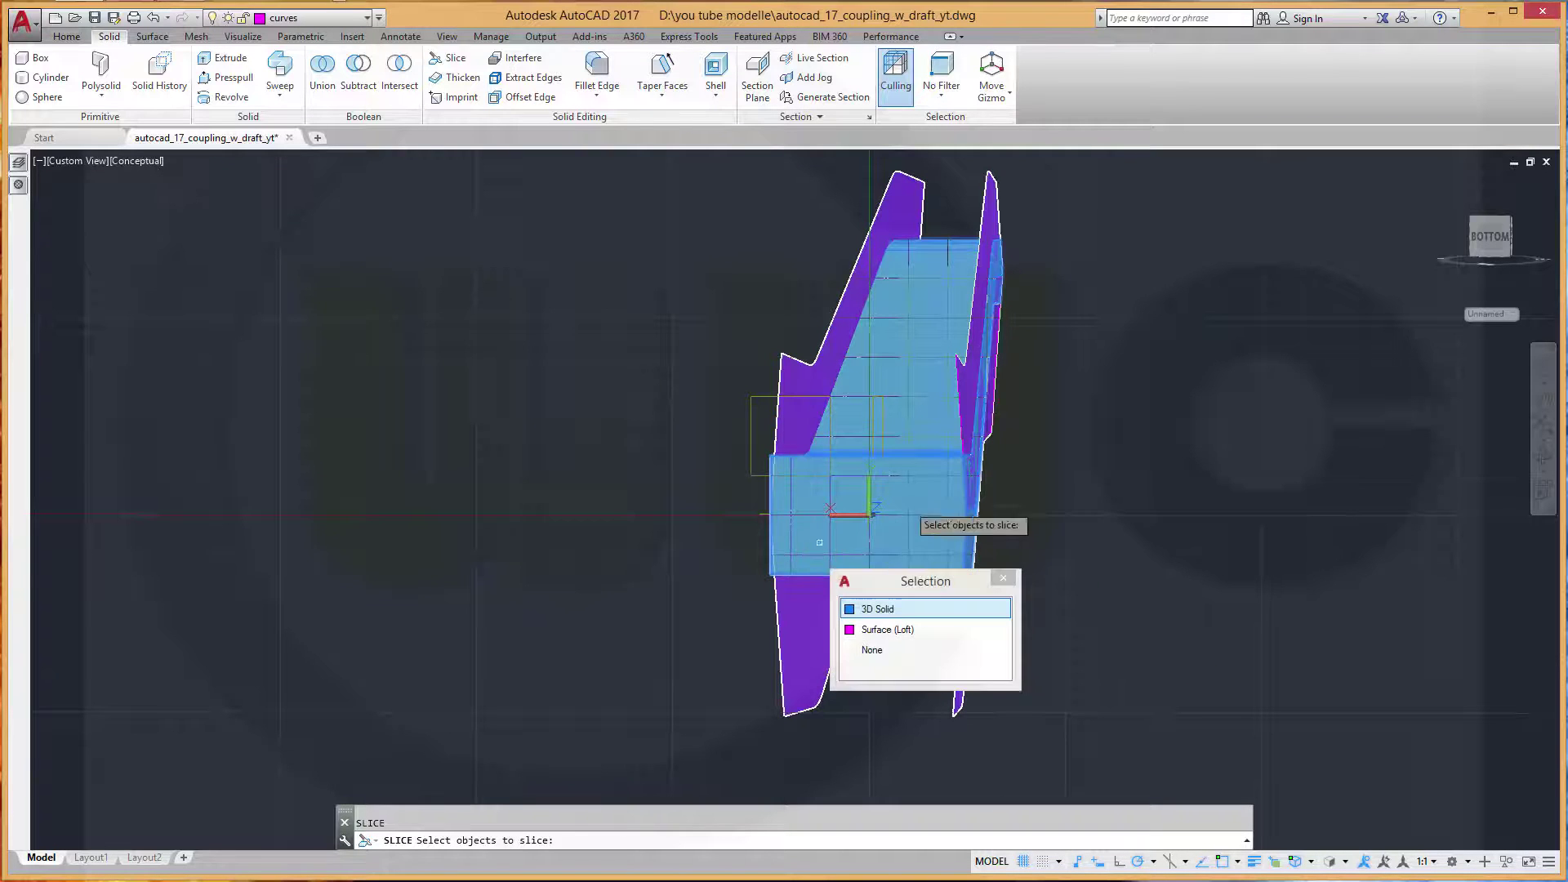
pyautogui.click(887, 610)
pyautogui.press('Return')
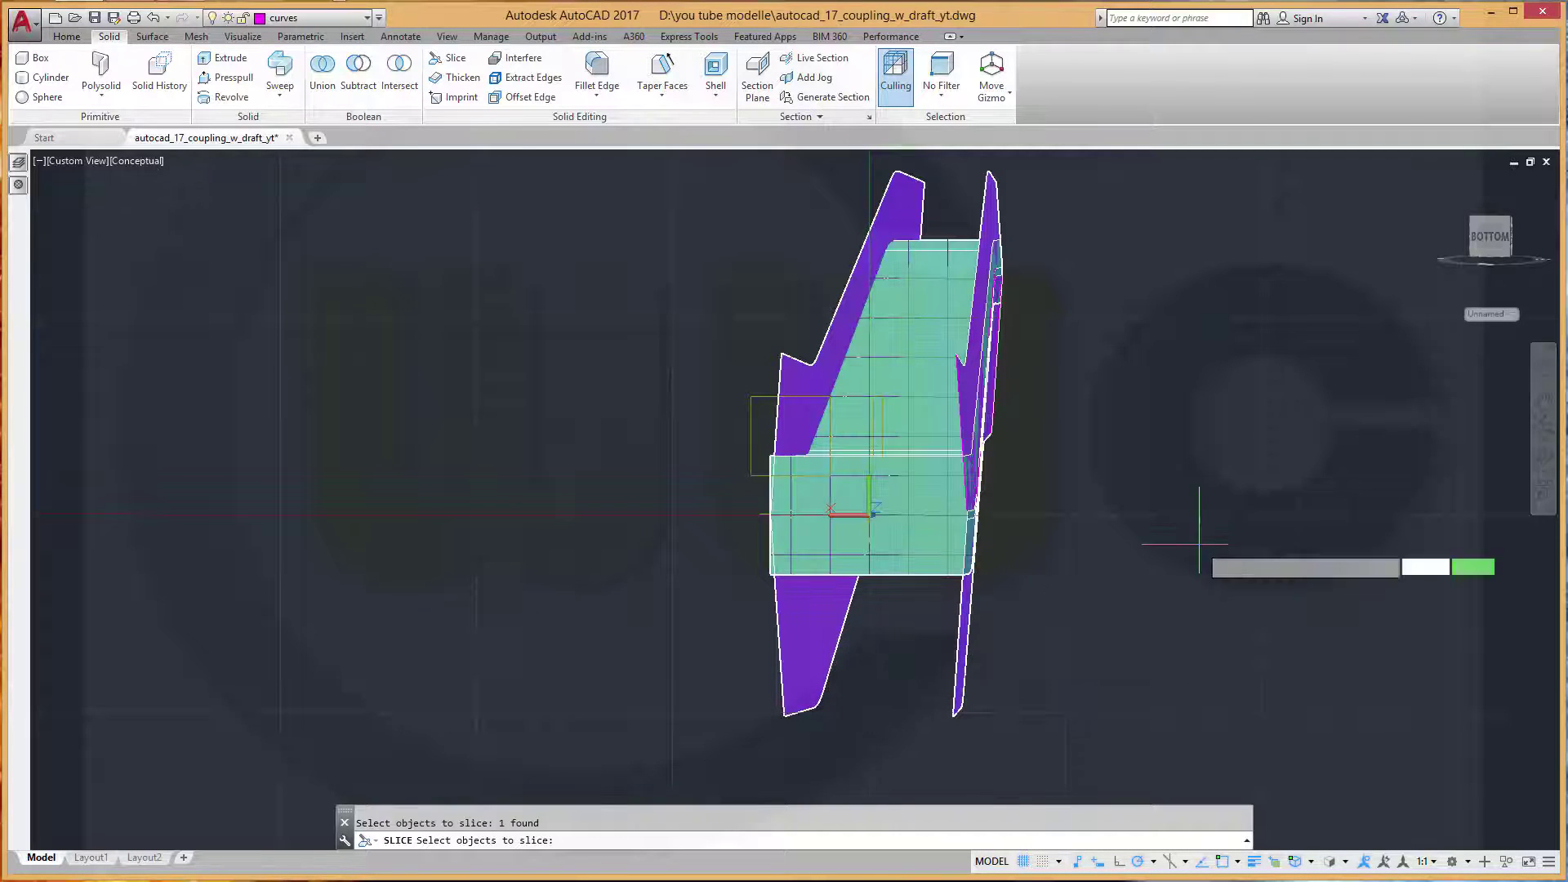
pyautogui.rightClick(1118, 508)
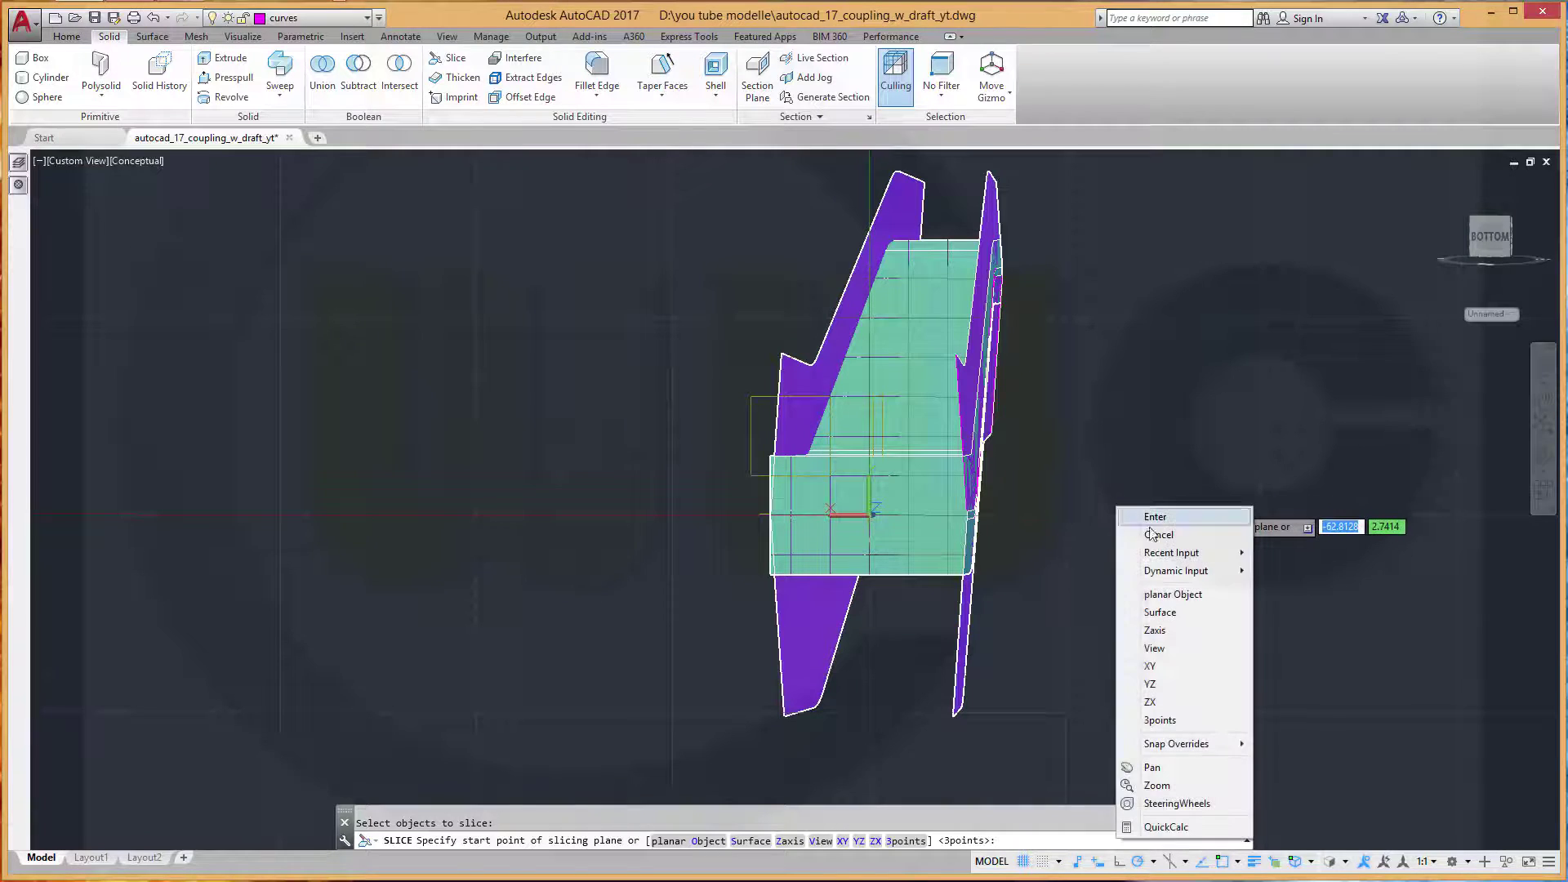
pyautogui.click(1160, 612)
pyautogui.click(796, 378)
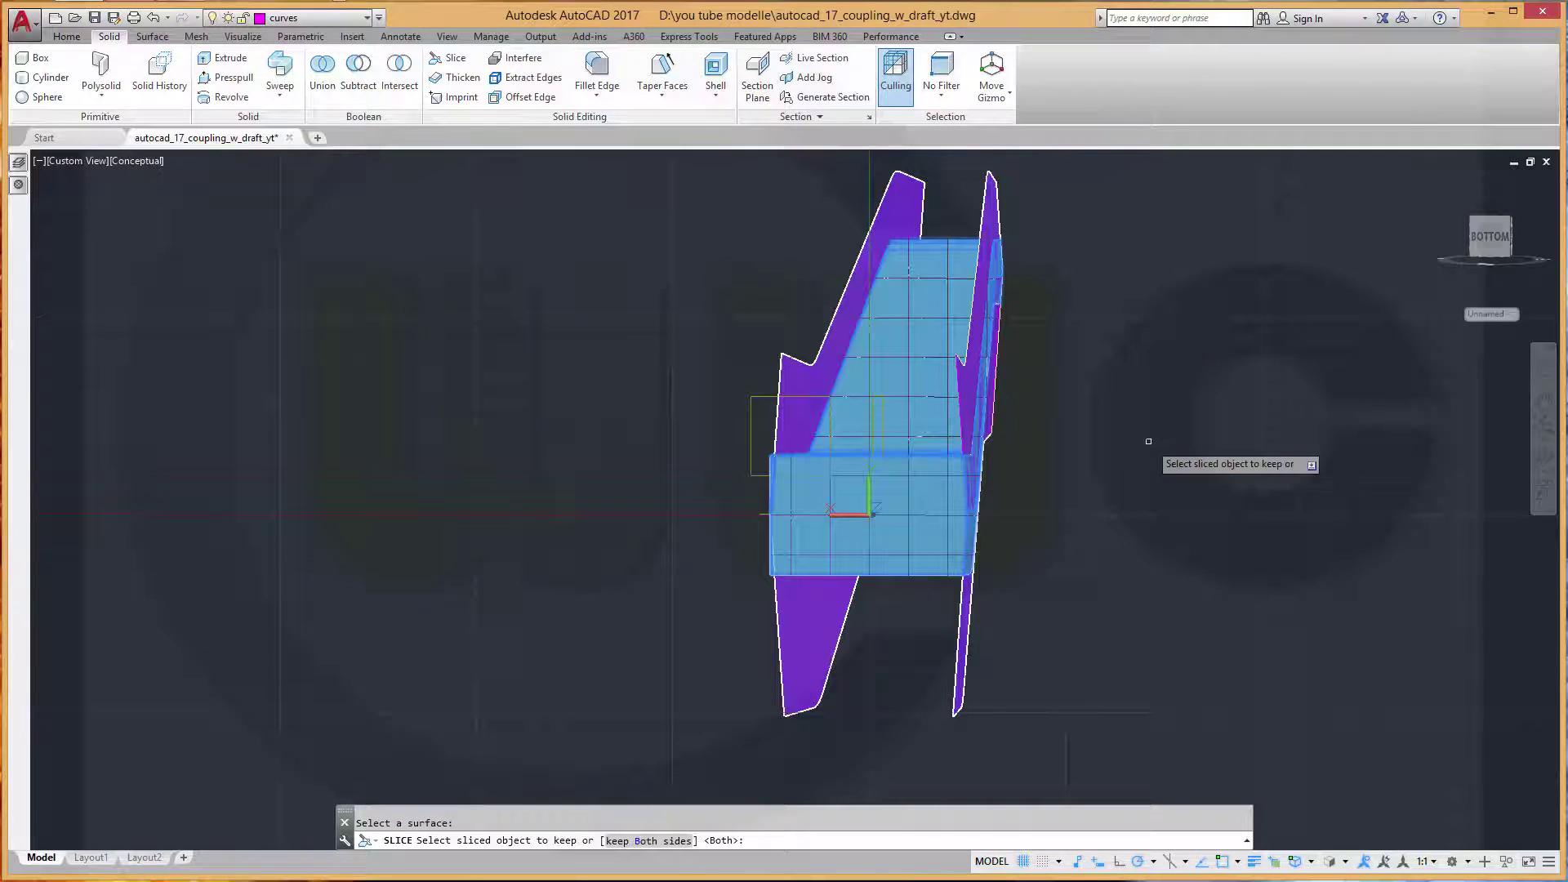
pyautogui.click(876, 477)
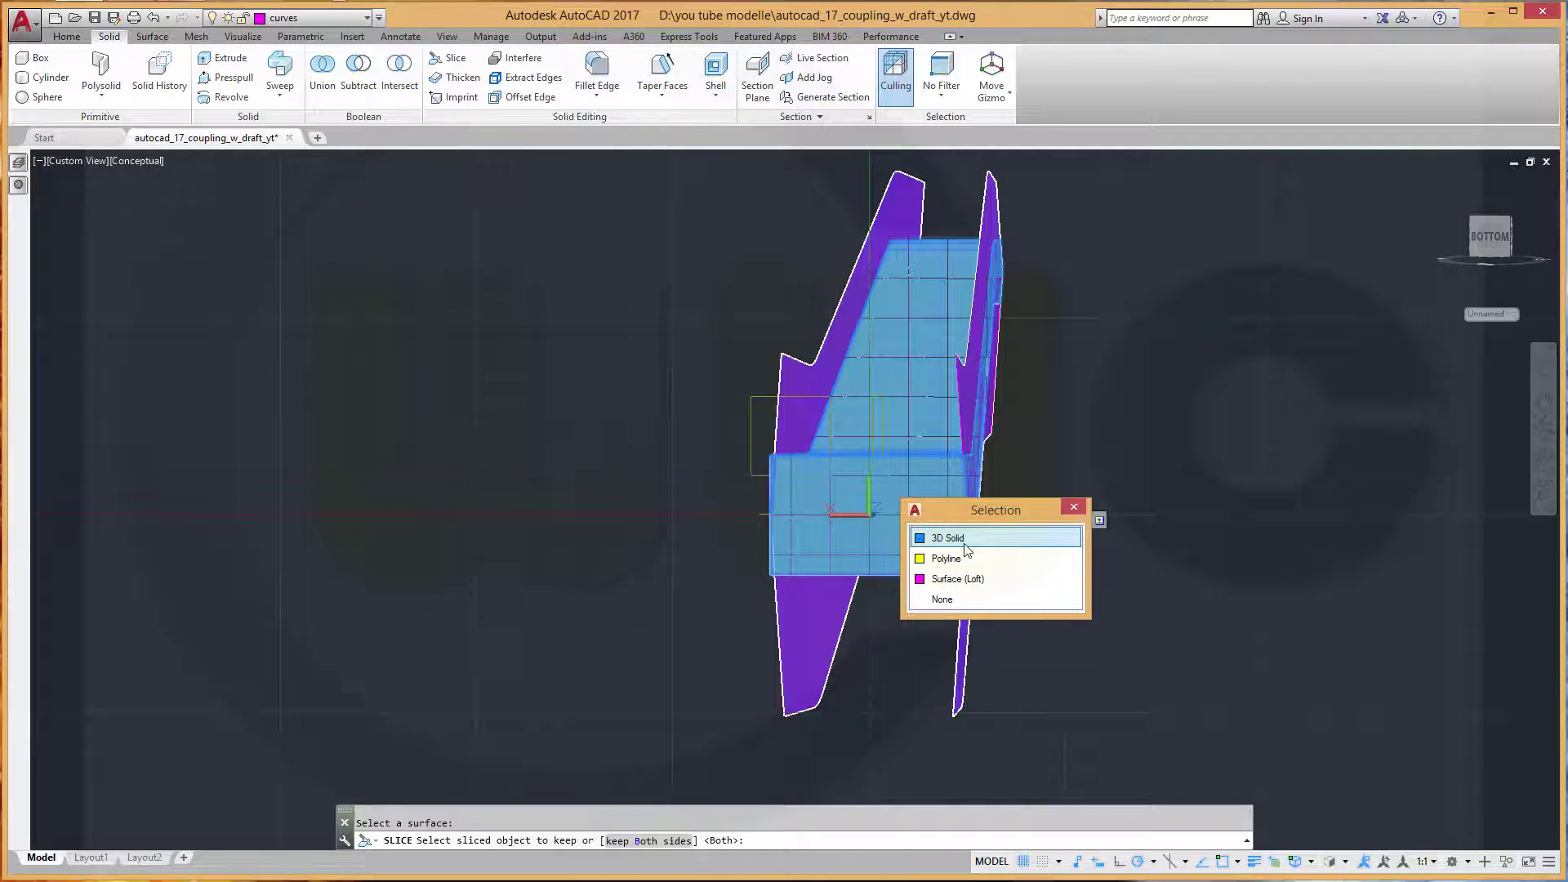
pyautogui.click(964, 541)
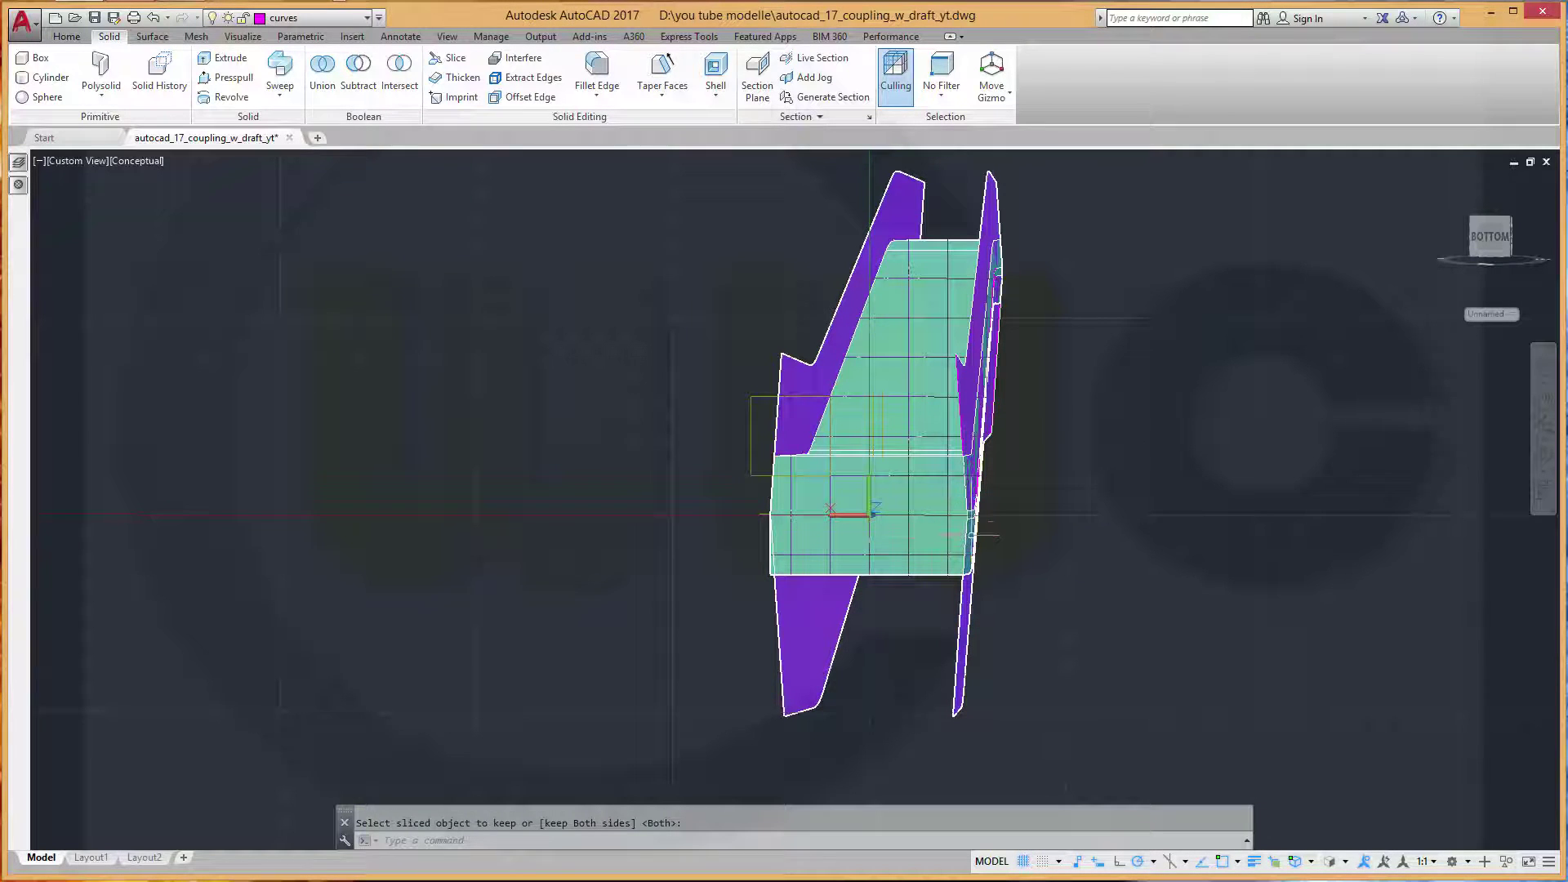
# Slice the arm solid with the lower purple surface, keeping both sides
pyautogui.rightClick(1057, 513)
pyautogui.click(1103, 526)
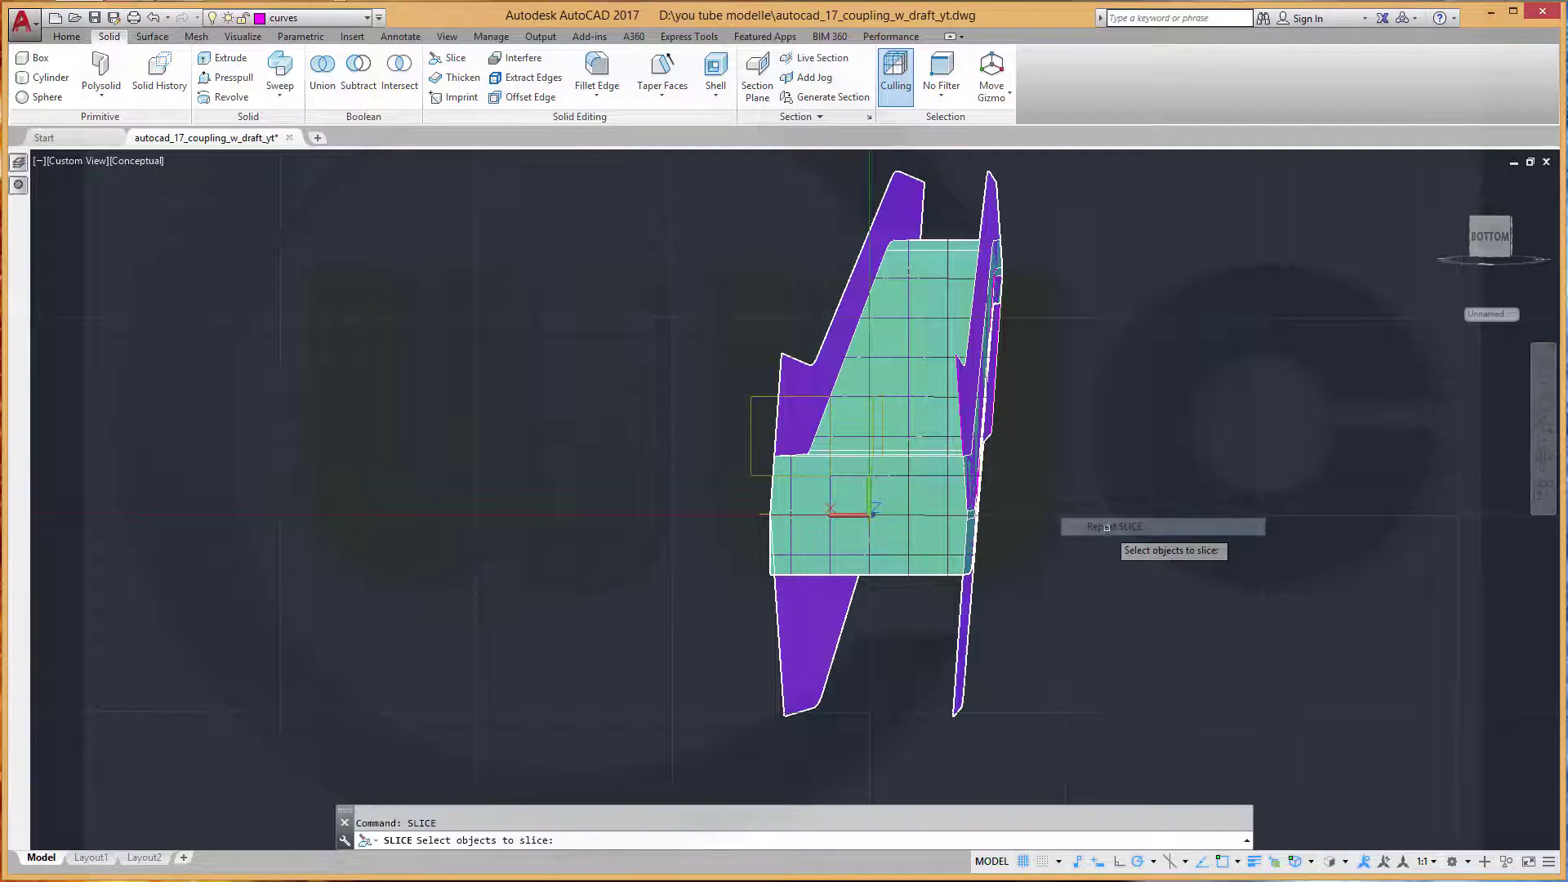
pyautogui.click(932, 564)
pyautogui.rightClick(1091, 539)
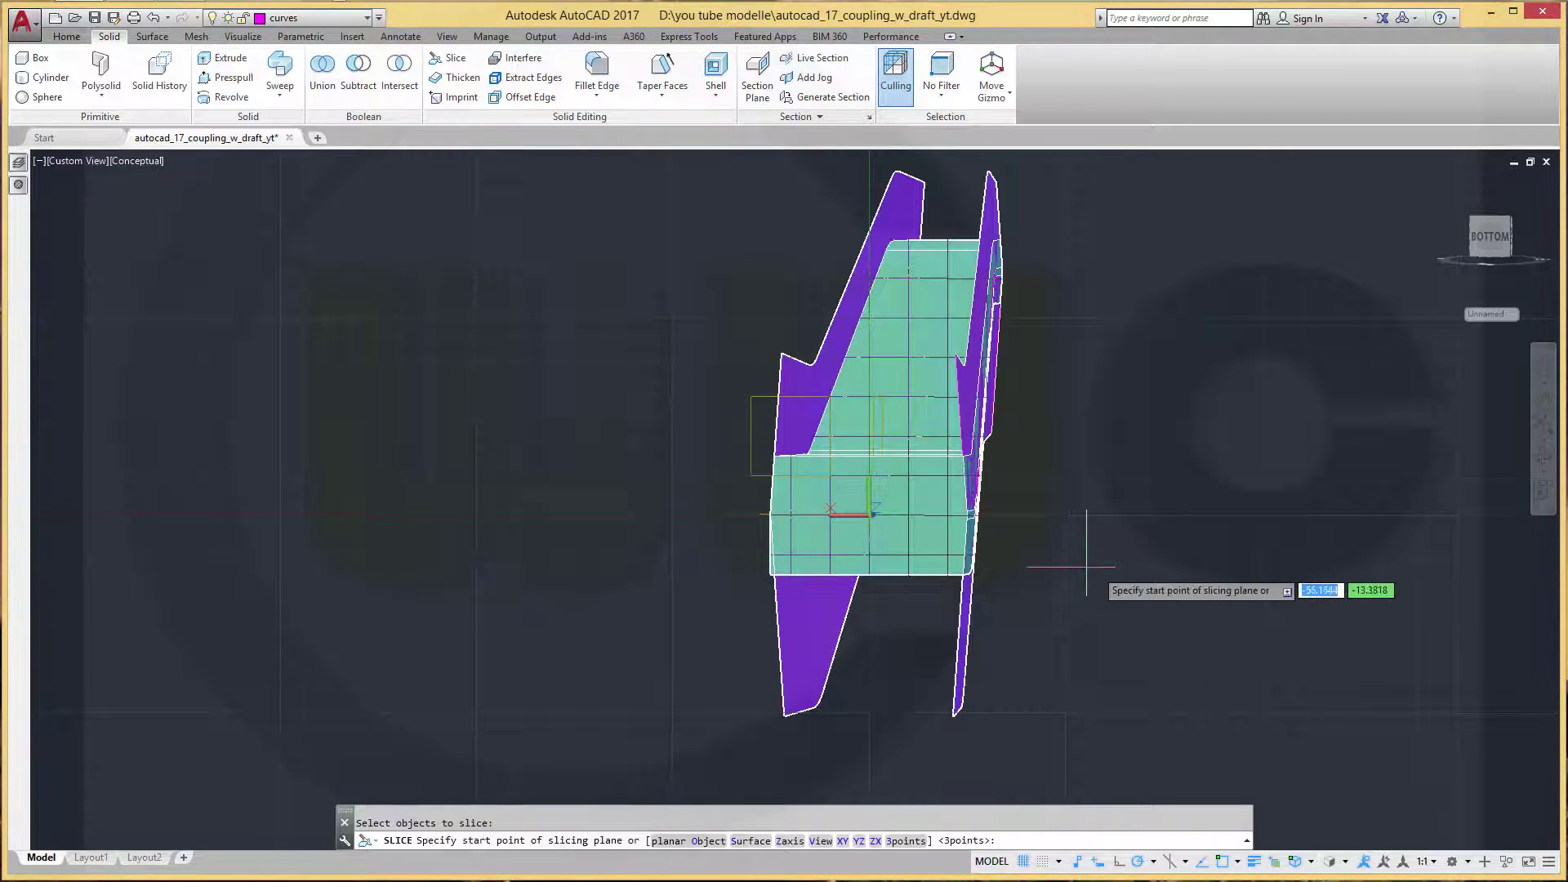
pyautogui.rightClick(1132, 570)
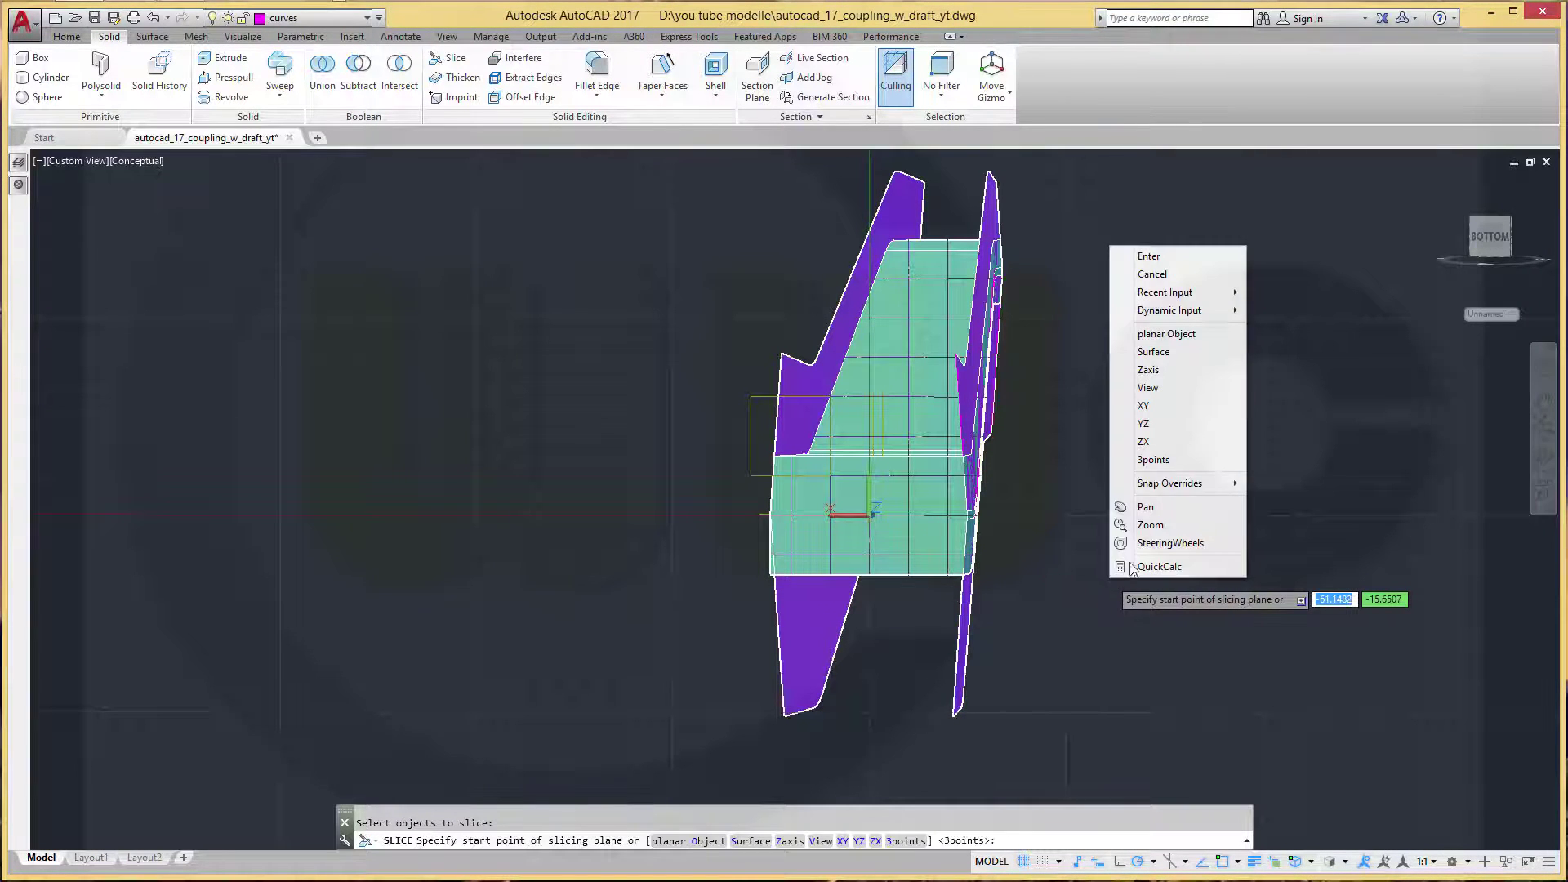
pyautogui.click(1154, 351)
pyautogui.click(805, 625)
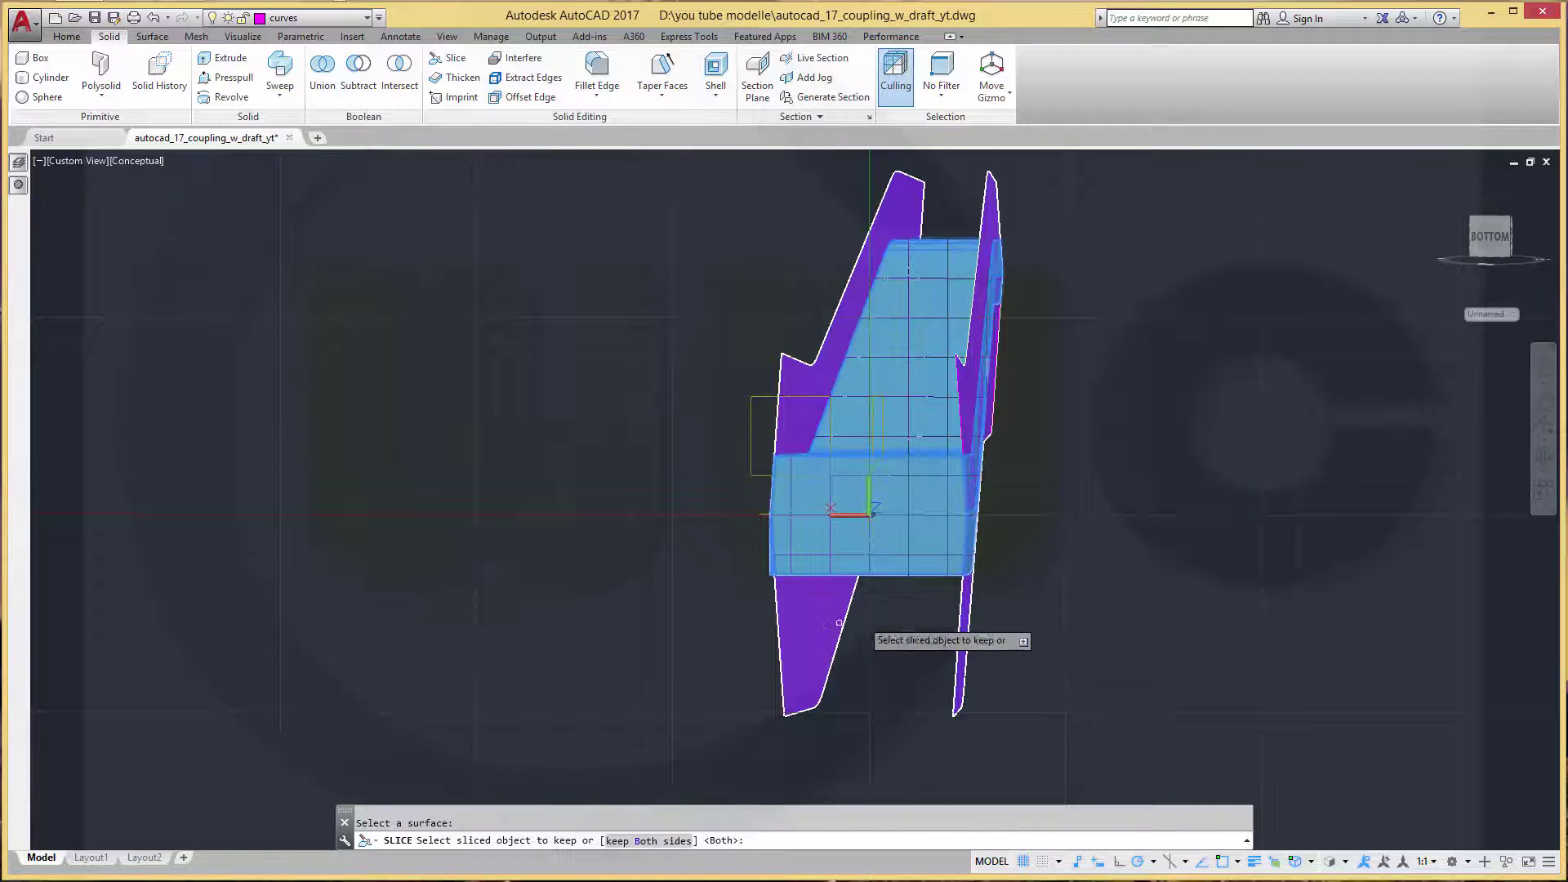
pyautogui.click(890, 515)
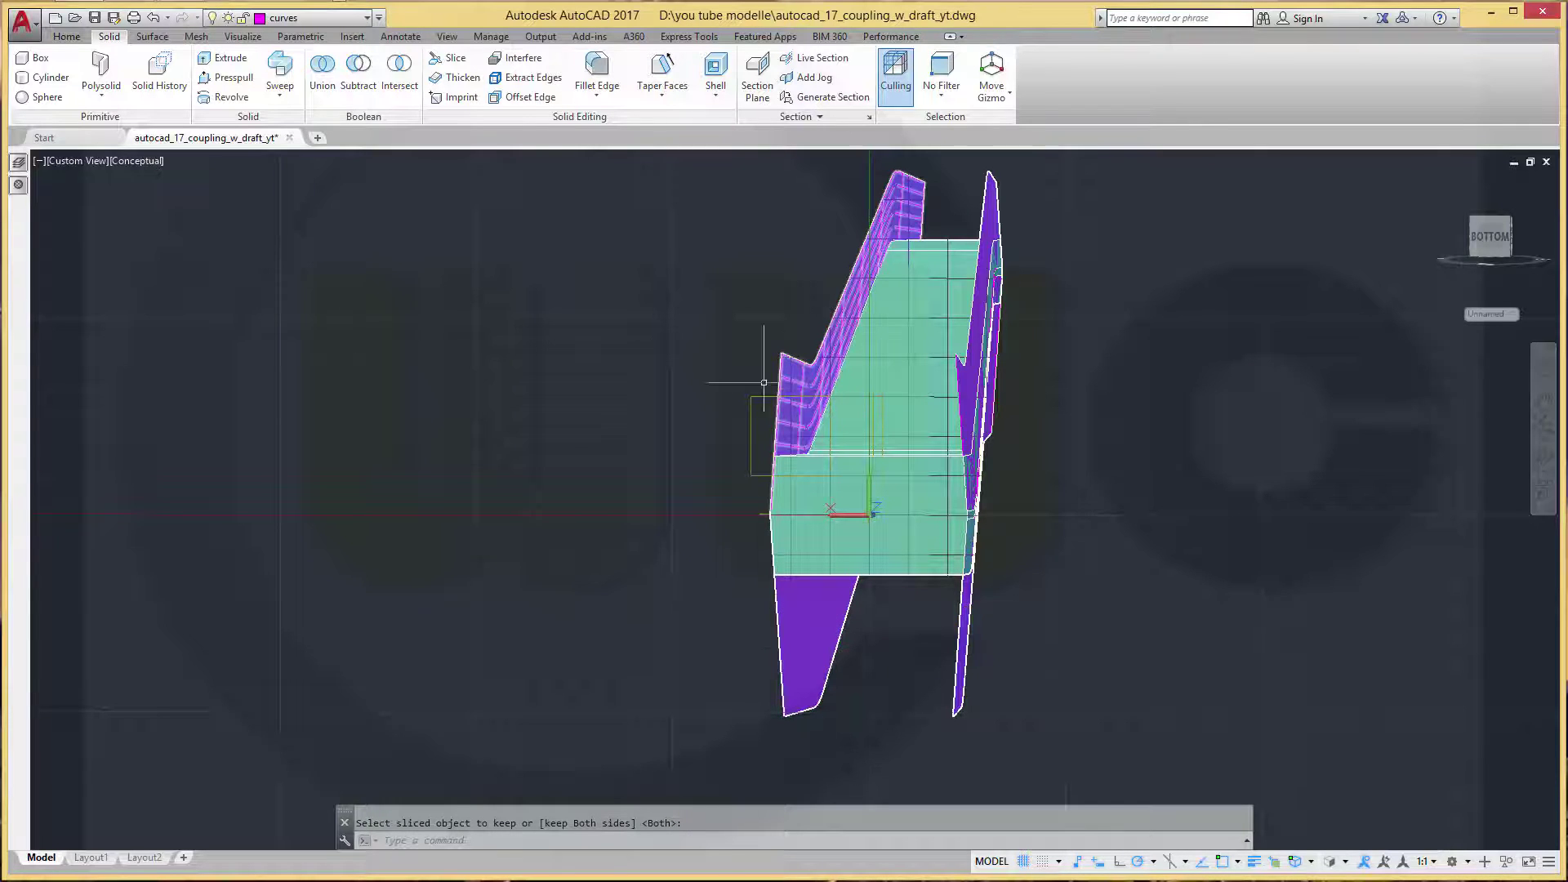
# Make solid_plus_2 current, turn off the curves layer, and orbit to view the arm's side
pyautogui.click(368, 18)
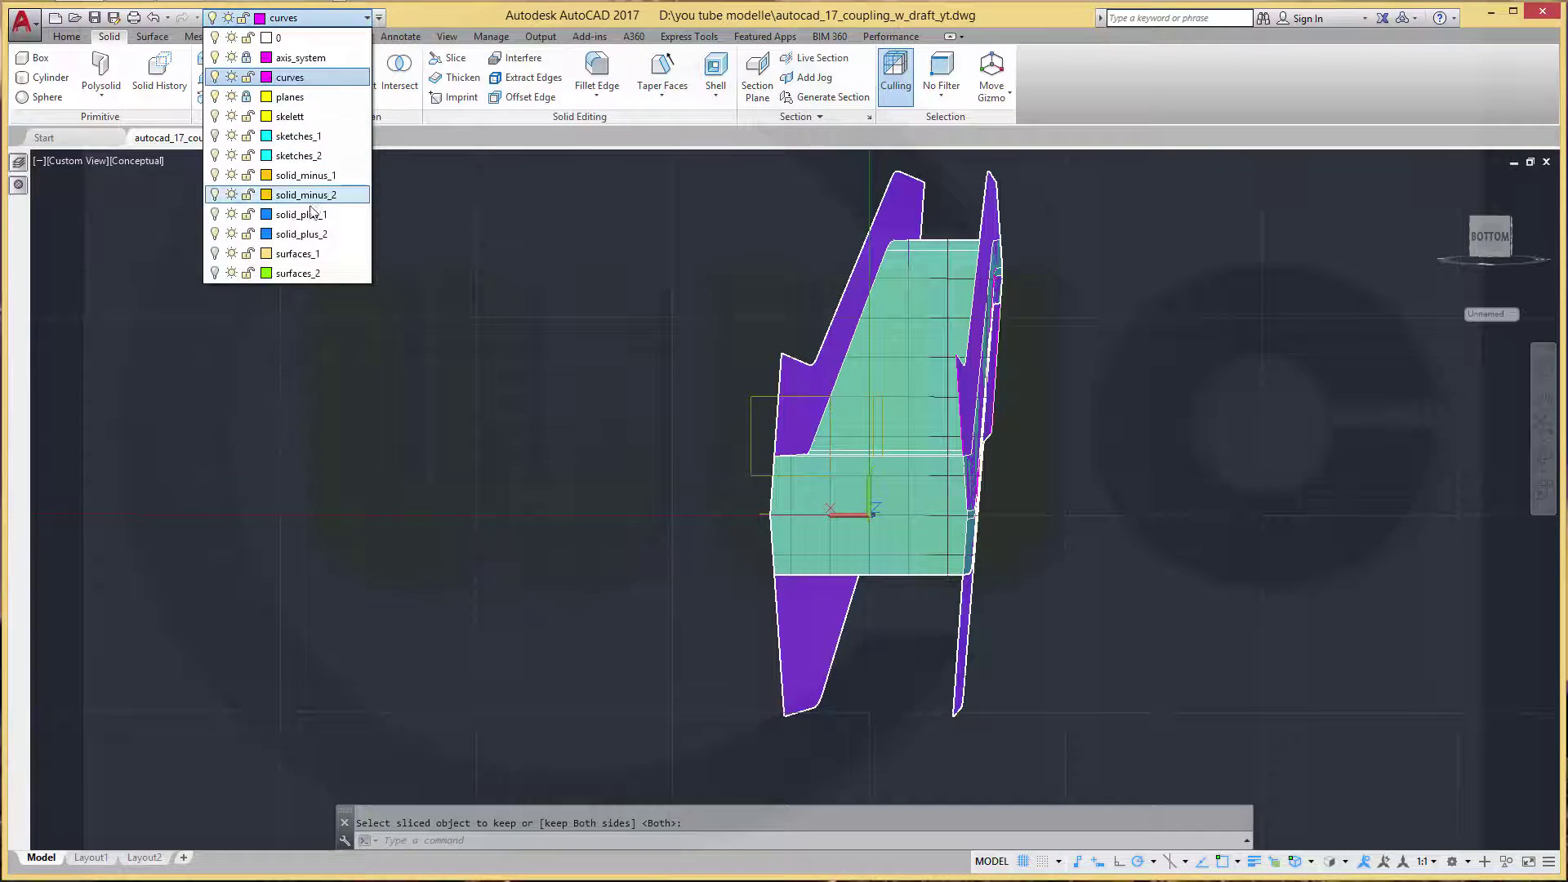
pyautogui.click(350, 237)
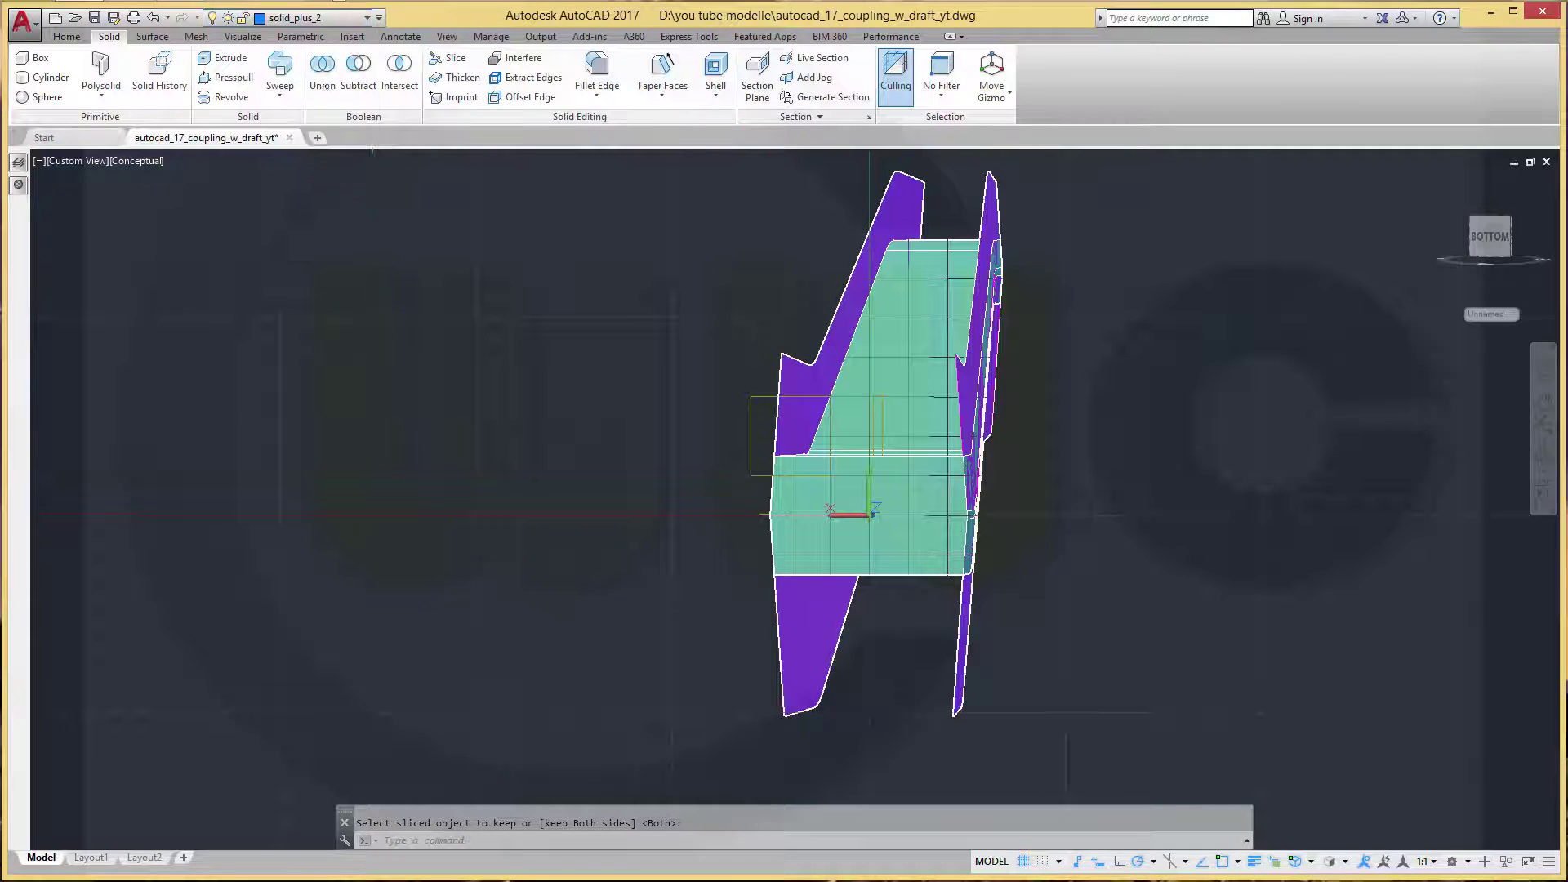
pyautogui.click(367, 18)
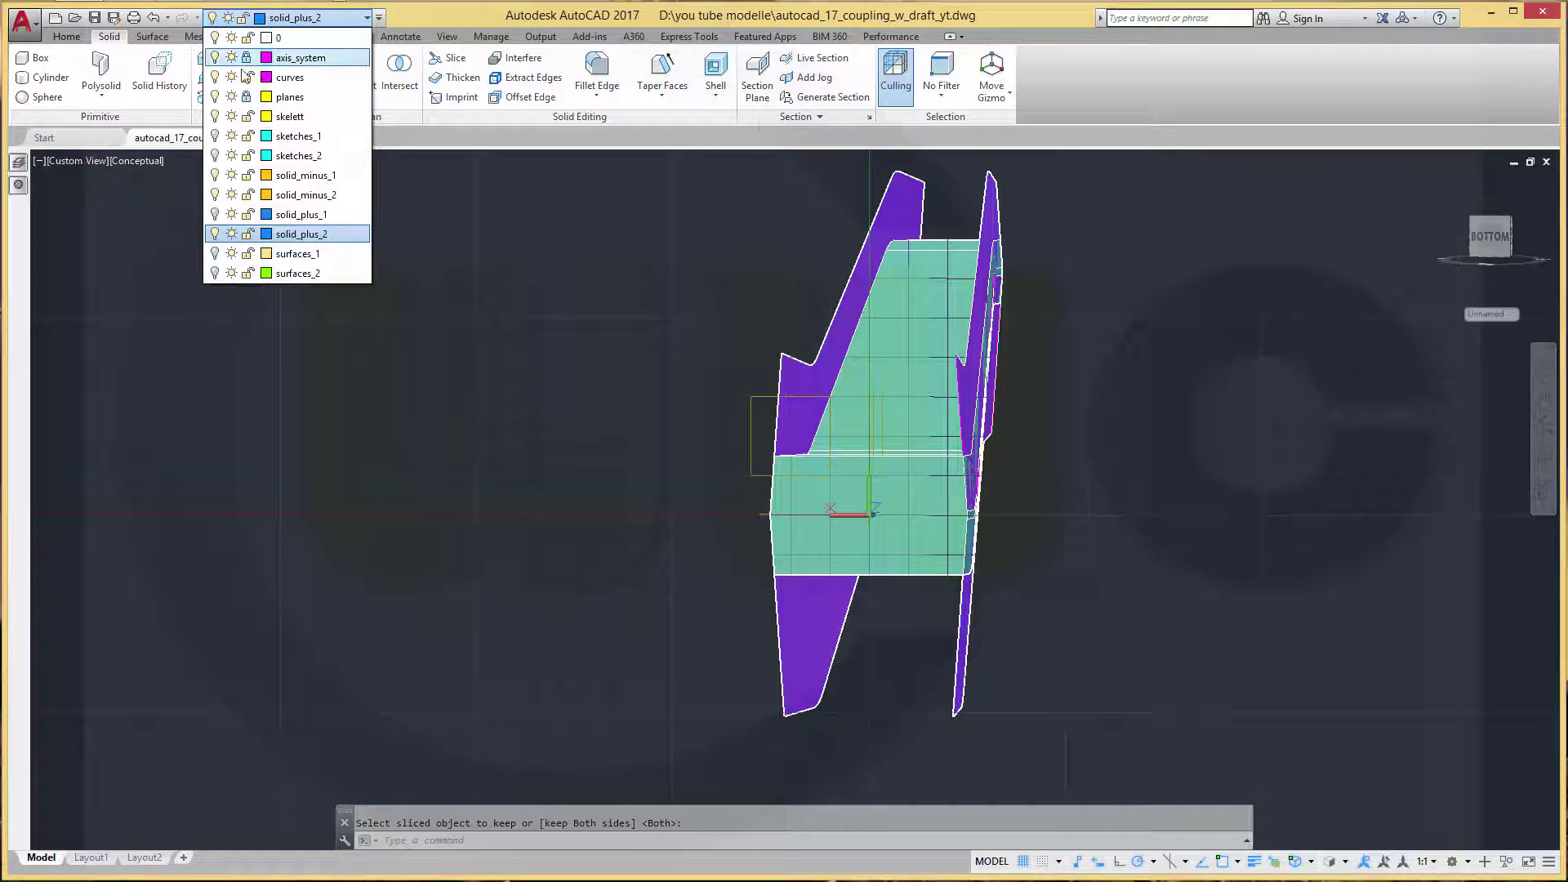
pyautogui.click(215, 77)
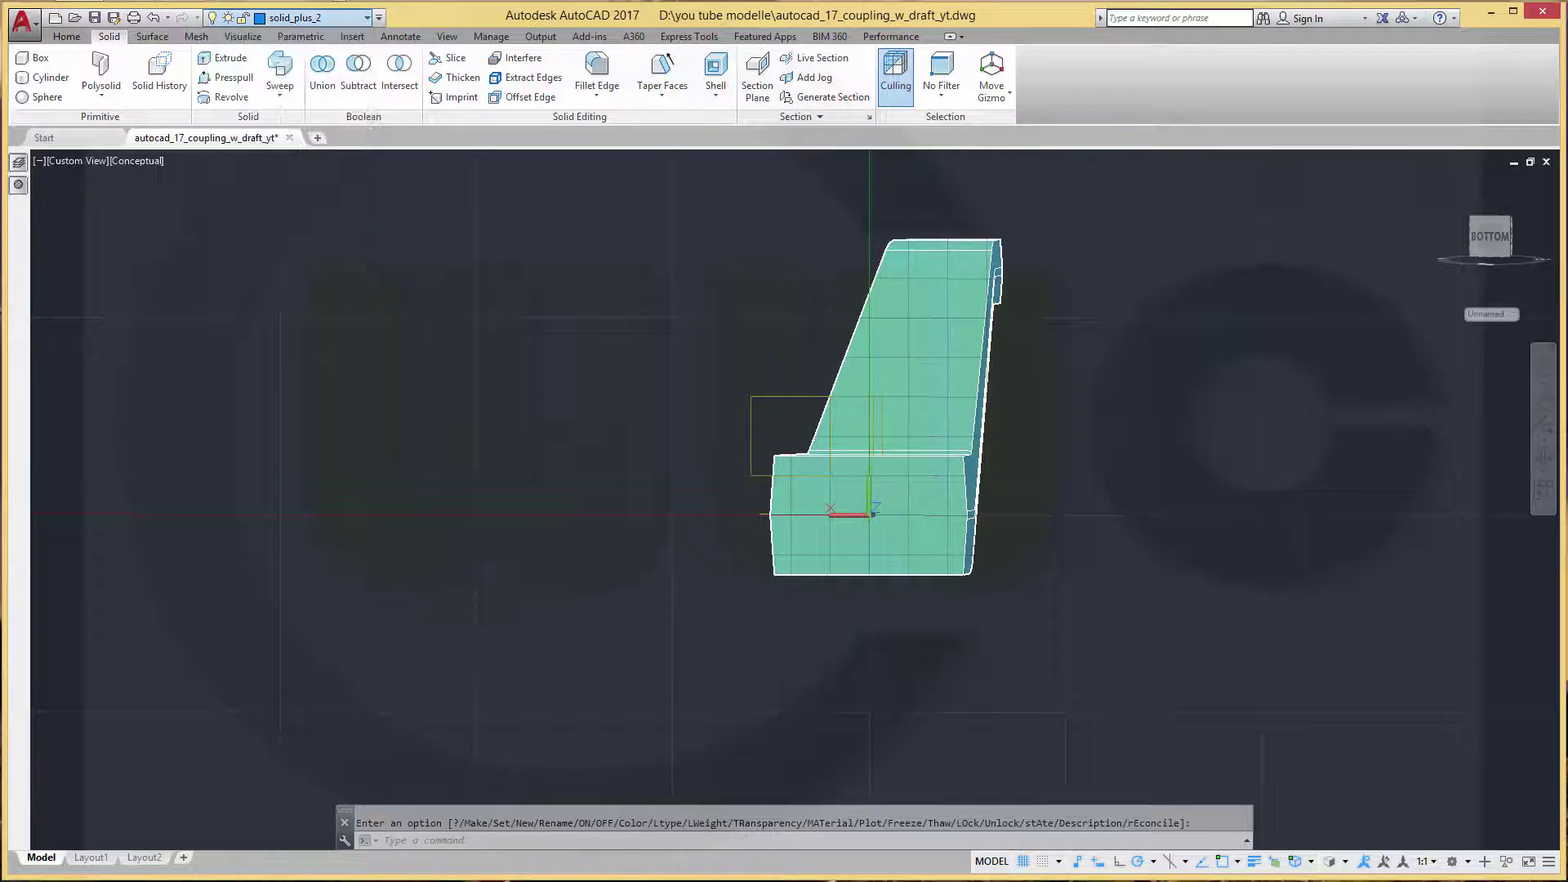
pyautogui.moveTo(1111, 500)
pyautogui.keyDown('shift'); pyautogui.mouseDown(button='middle')
pyautogui.moveTo(875, 536)
pyautogui.moveTo(694, 524)
pyautogui.moveTo(596, 550)
pyautogui.moveTo(560, 526)
pyautogui.moveTo(646, 512)
pyautogui.moveTo(850, 526)
pyautogui.moveTo(942, 480)
pyautogui.moveTo(963, 444)
pyautogui.moveTo(1131, 564)
pyautogui.moveTo(1065, 539)
pyautogui.moveTo(1183, 578)
pyautogui.moveTo(948, 561)
pyautogui.mouseUp(button='middle'); pyautogui.keyUp('shift')
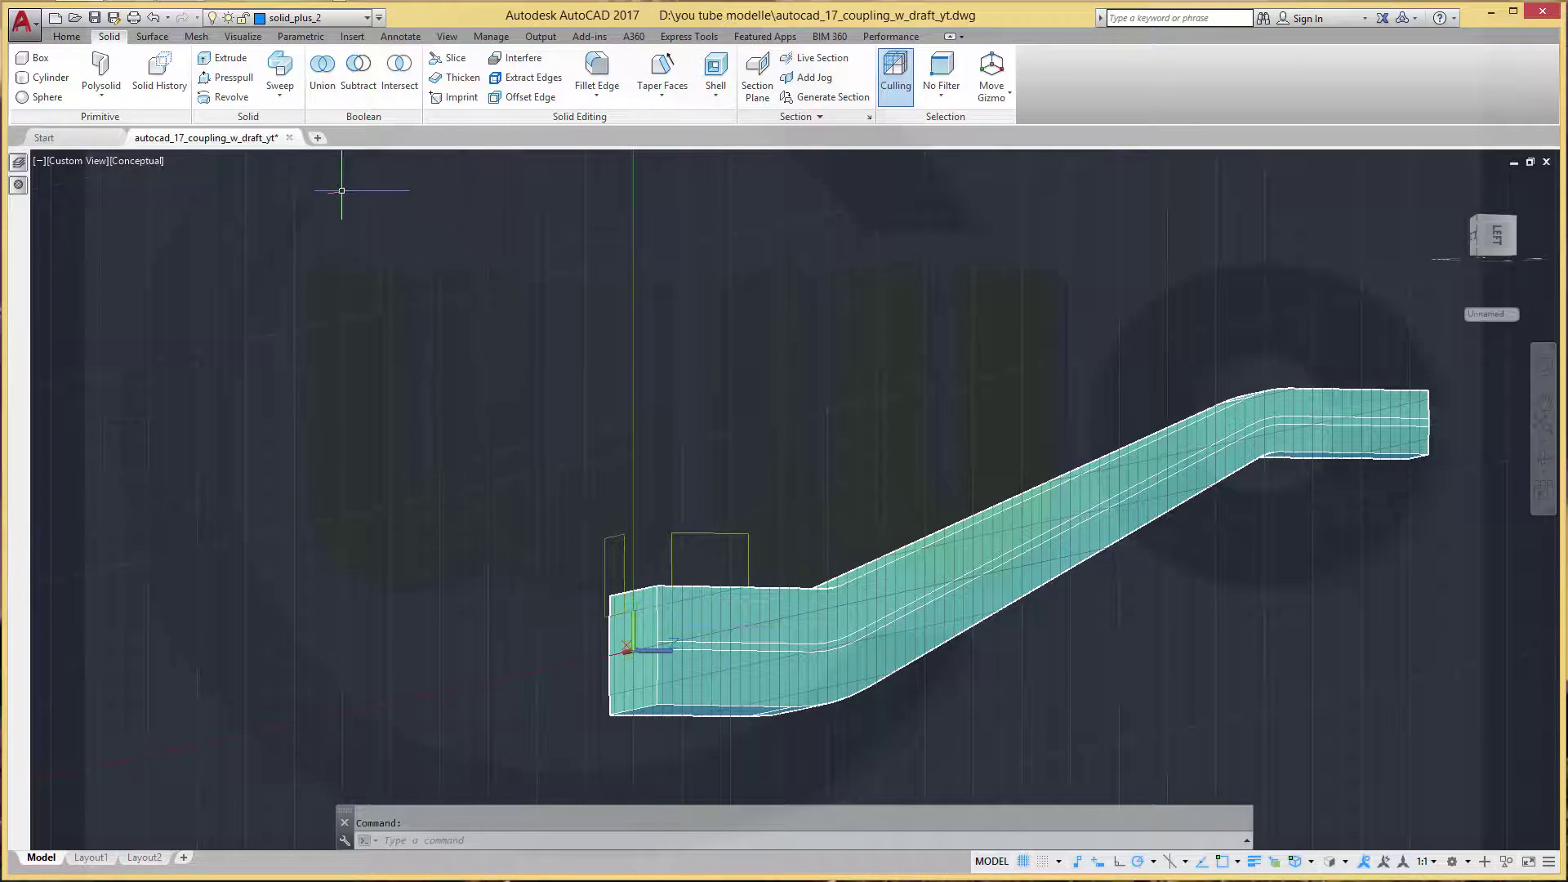
# Fillet the arm's upper and lower edge chains with radius 1
pyautogui.click(597, 72)
pyautogui.rightClick(759, 272)
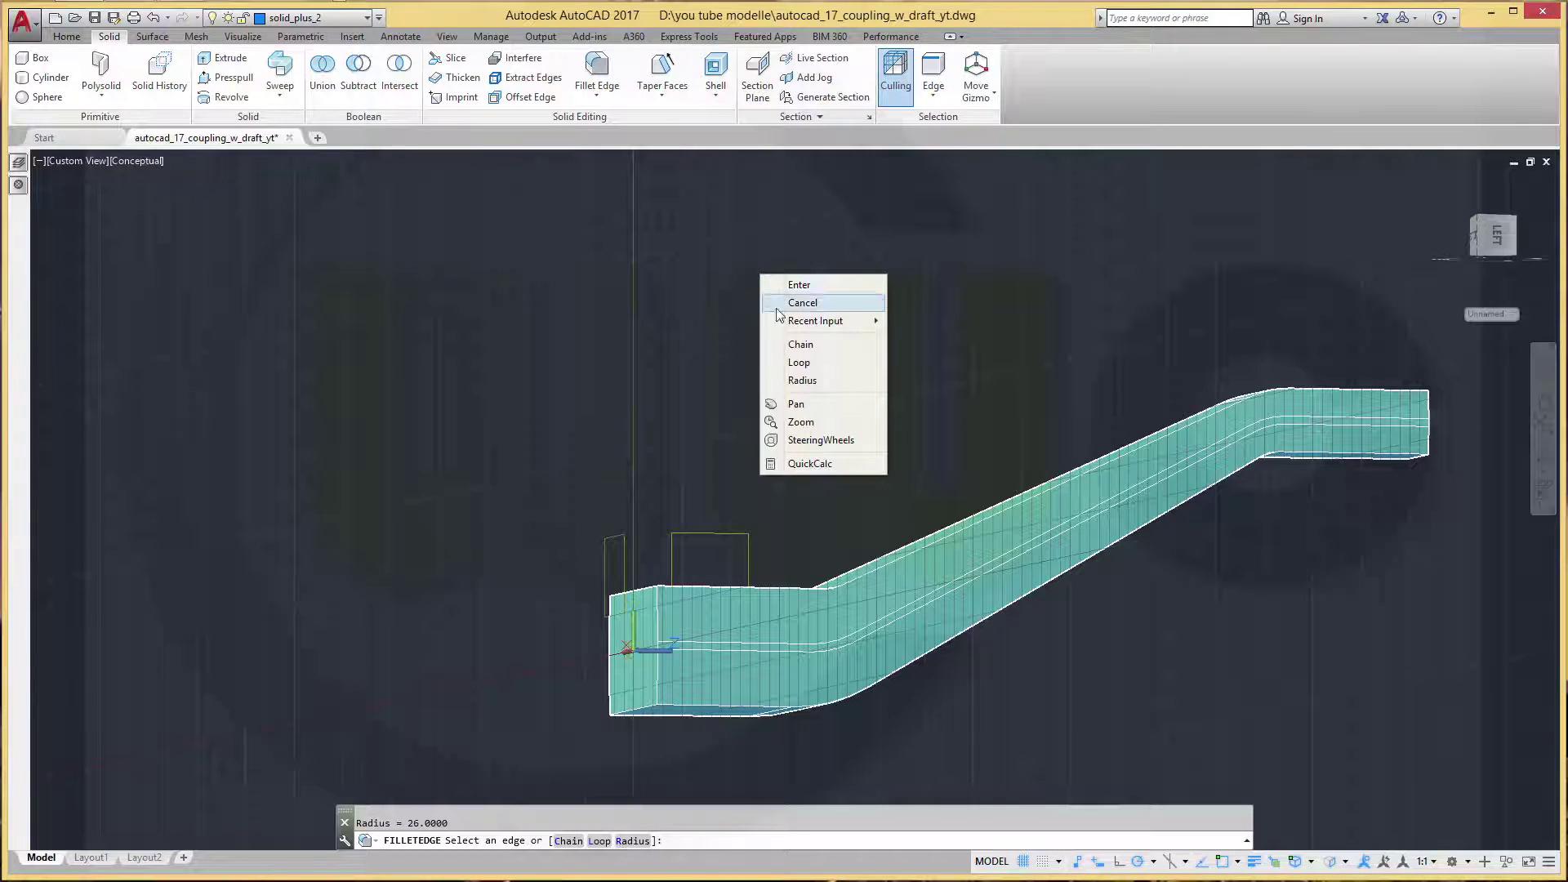
pyautogui.click(801, 345)
pyautogui.rightClick(804, 340)
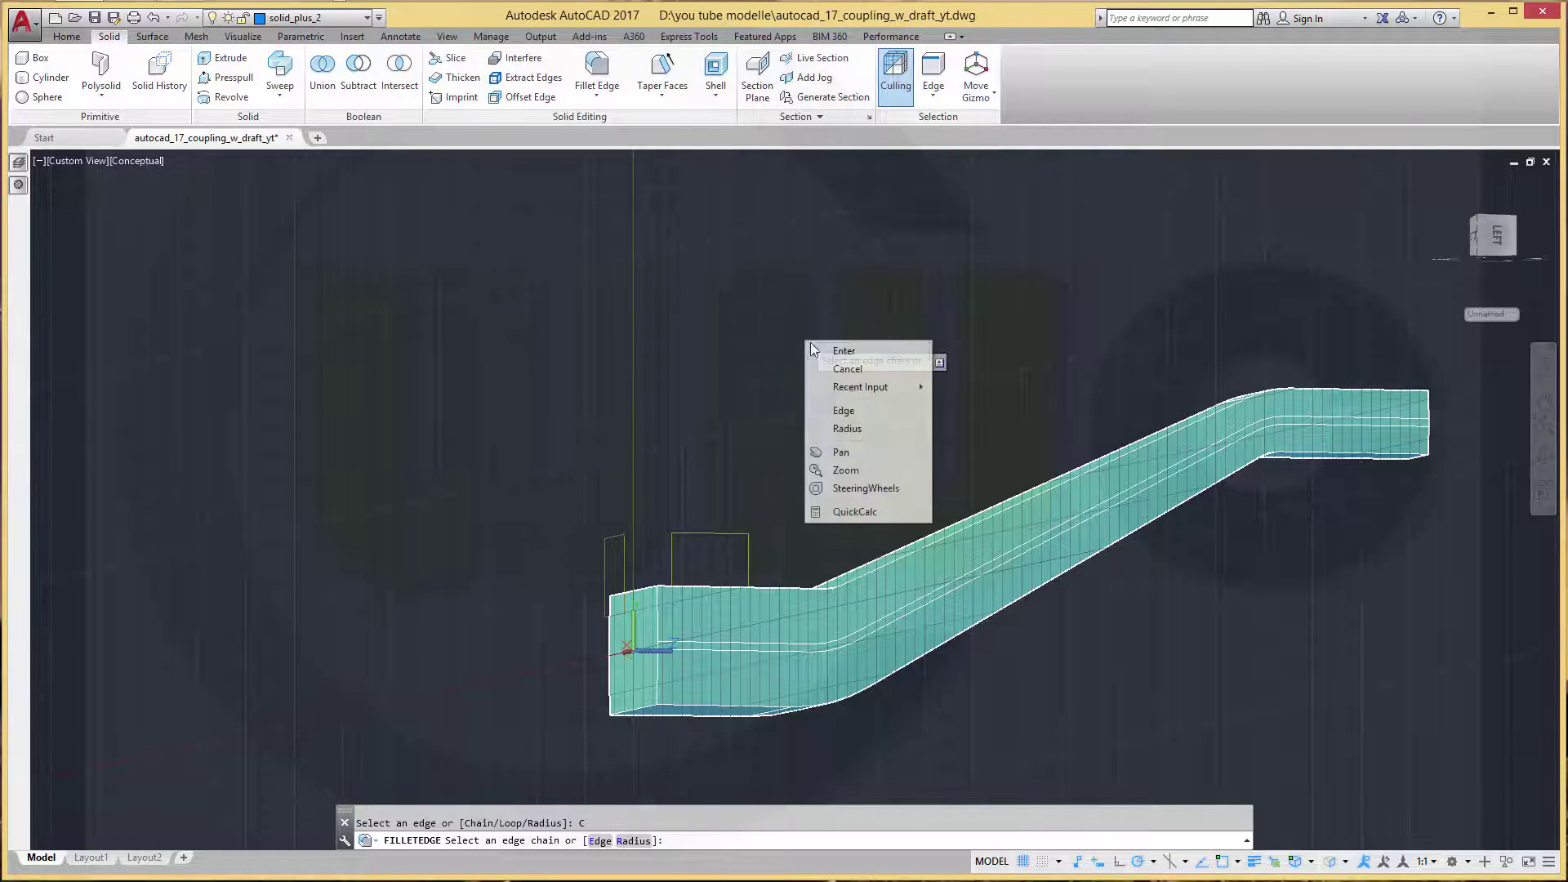
pyautogui.click(850, 432)
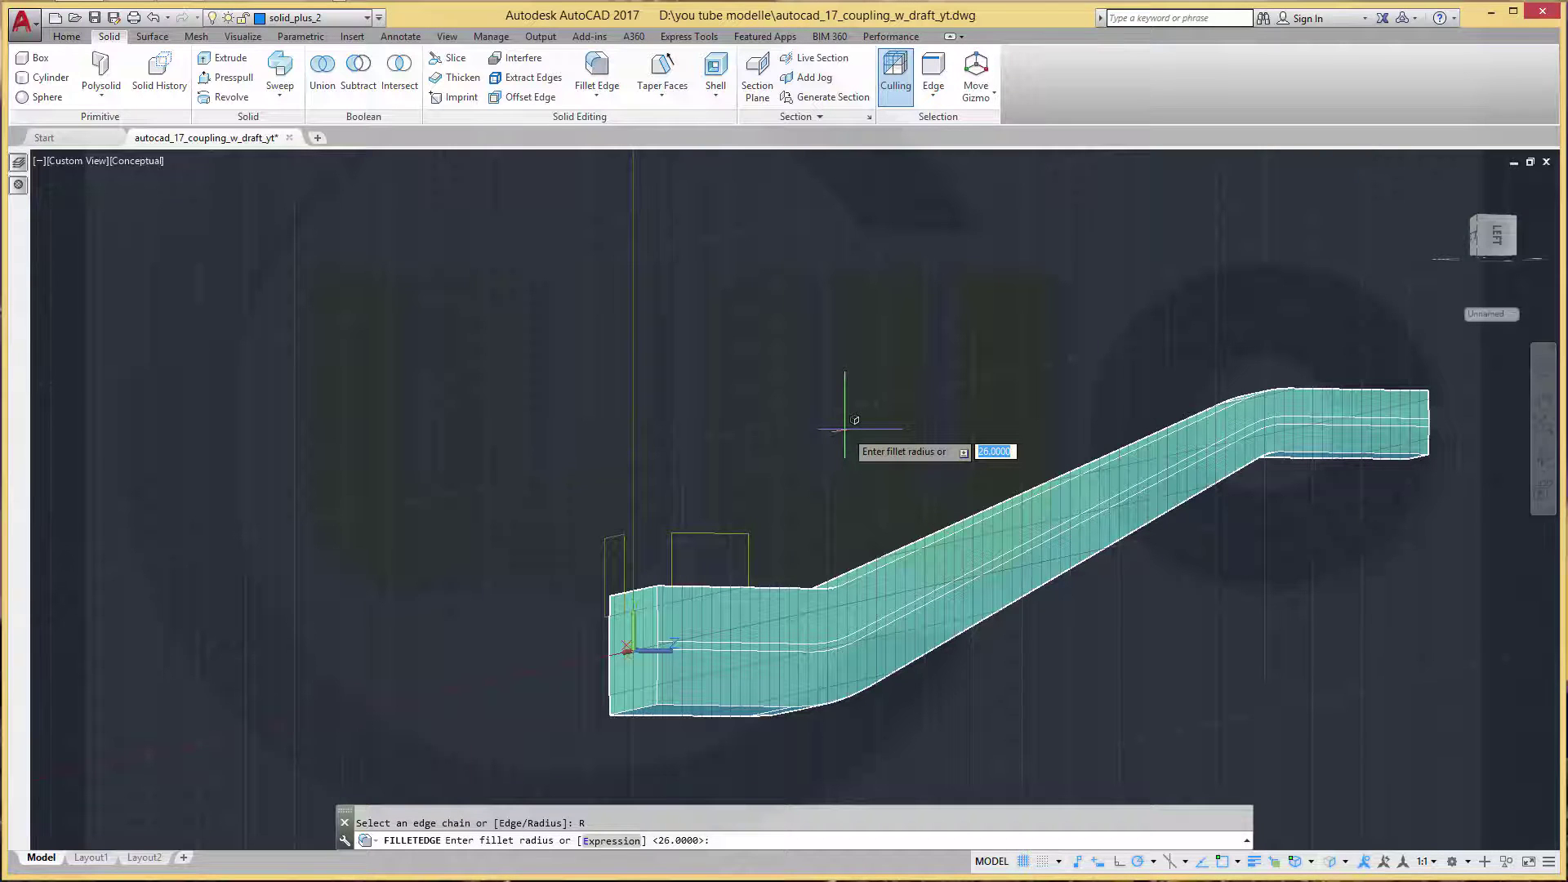
pyautogui.press('Return')
pyautogui.scroll(2, 899, 633)
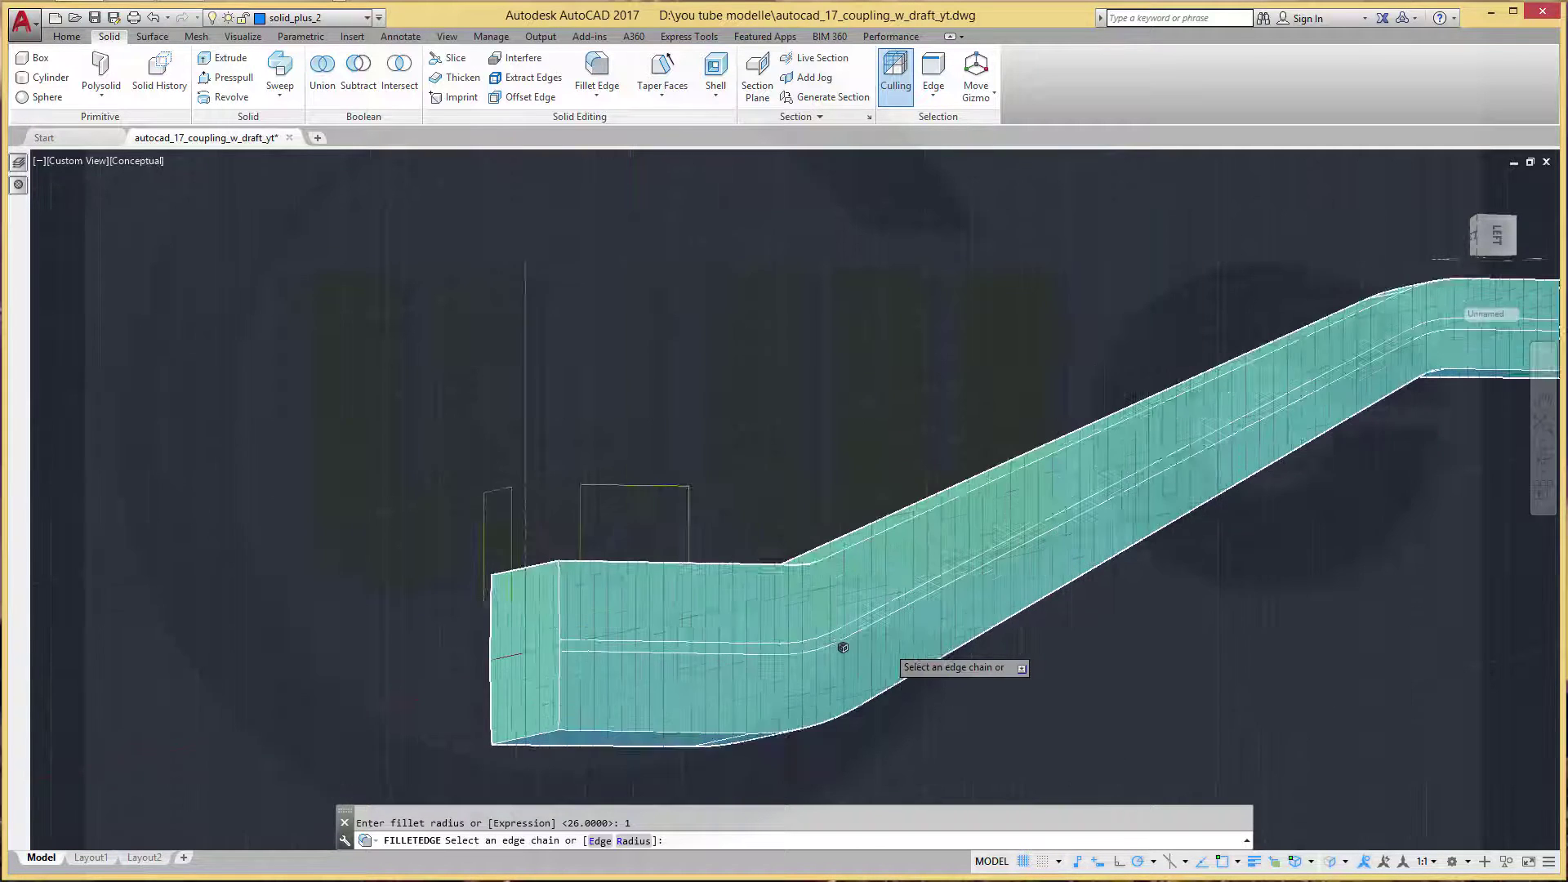
pyautogui.scroll(1, 842, 645)
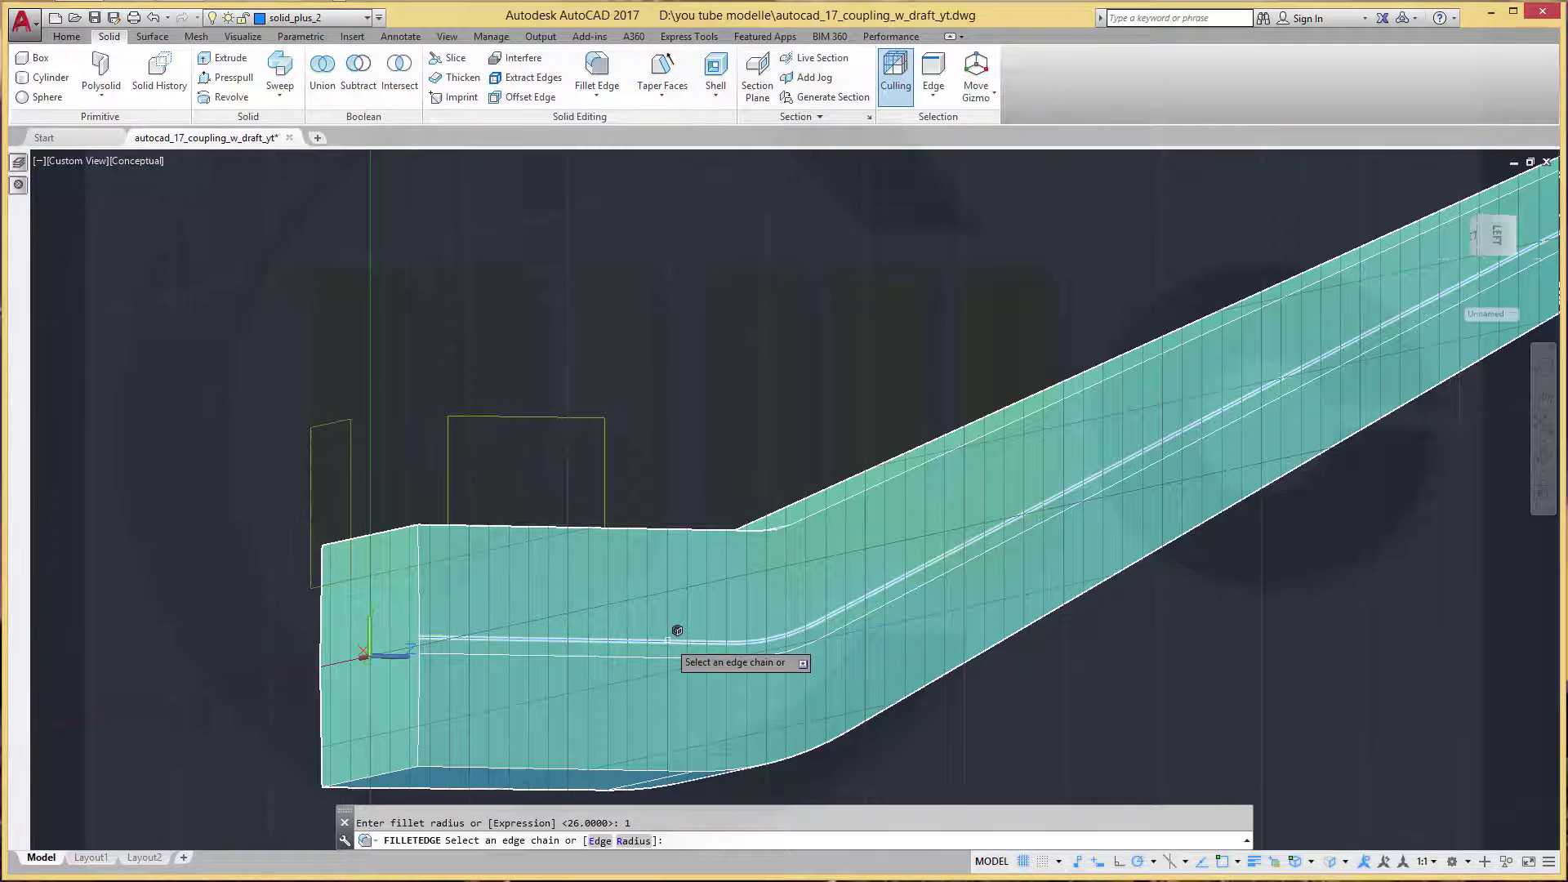
pyautogui.click(678, 631)
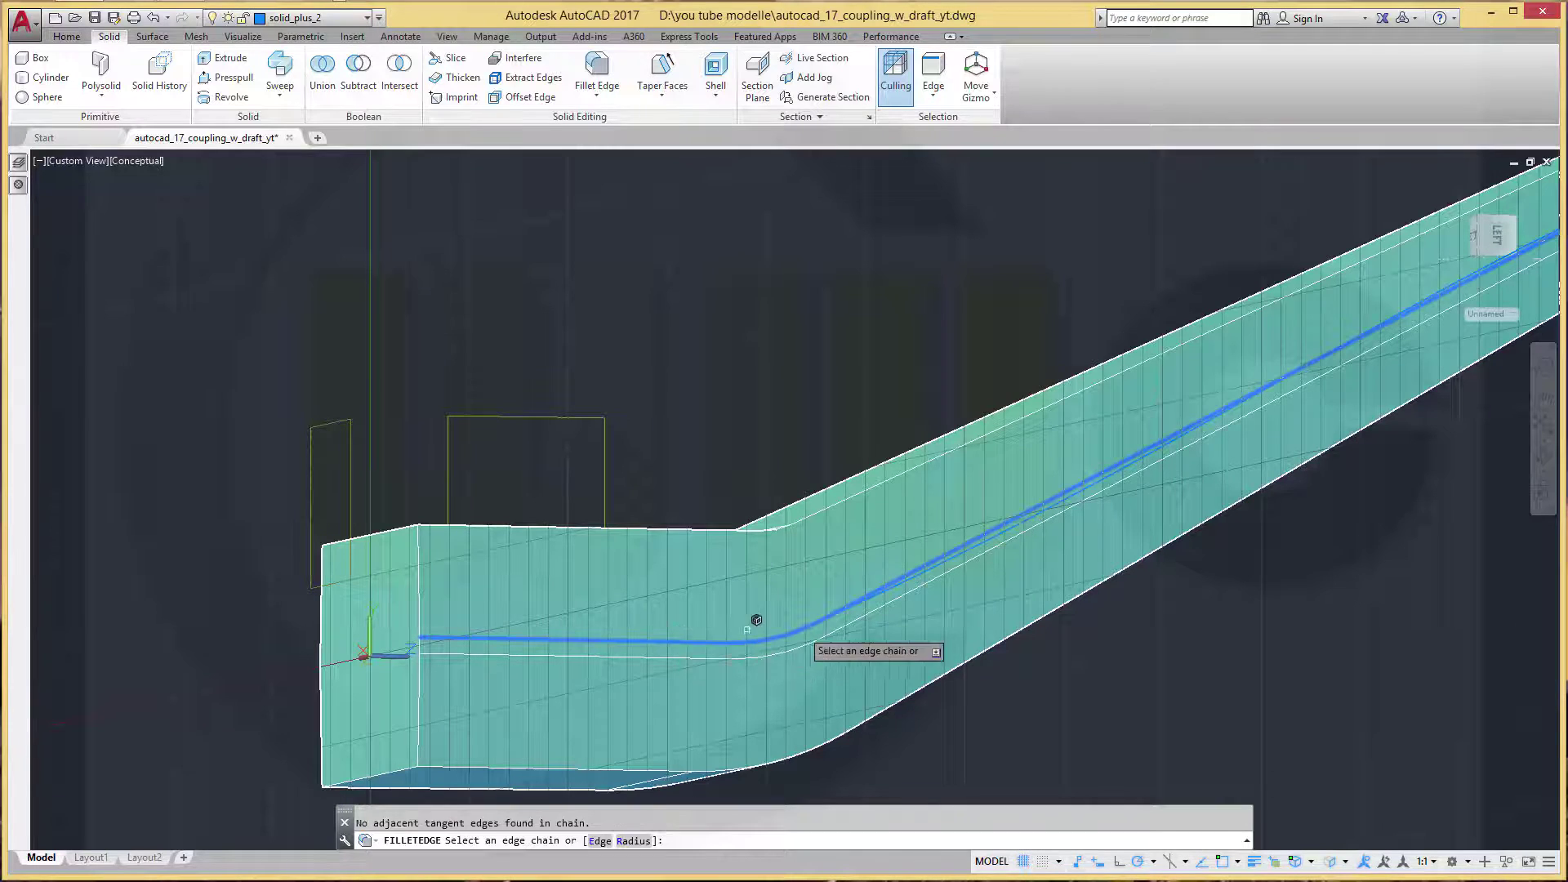
pyautogui.click(668, 656)
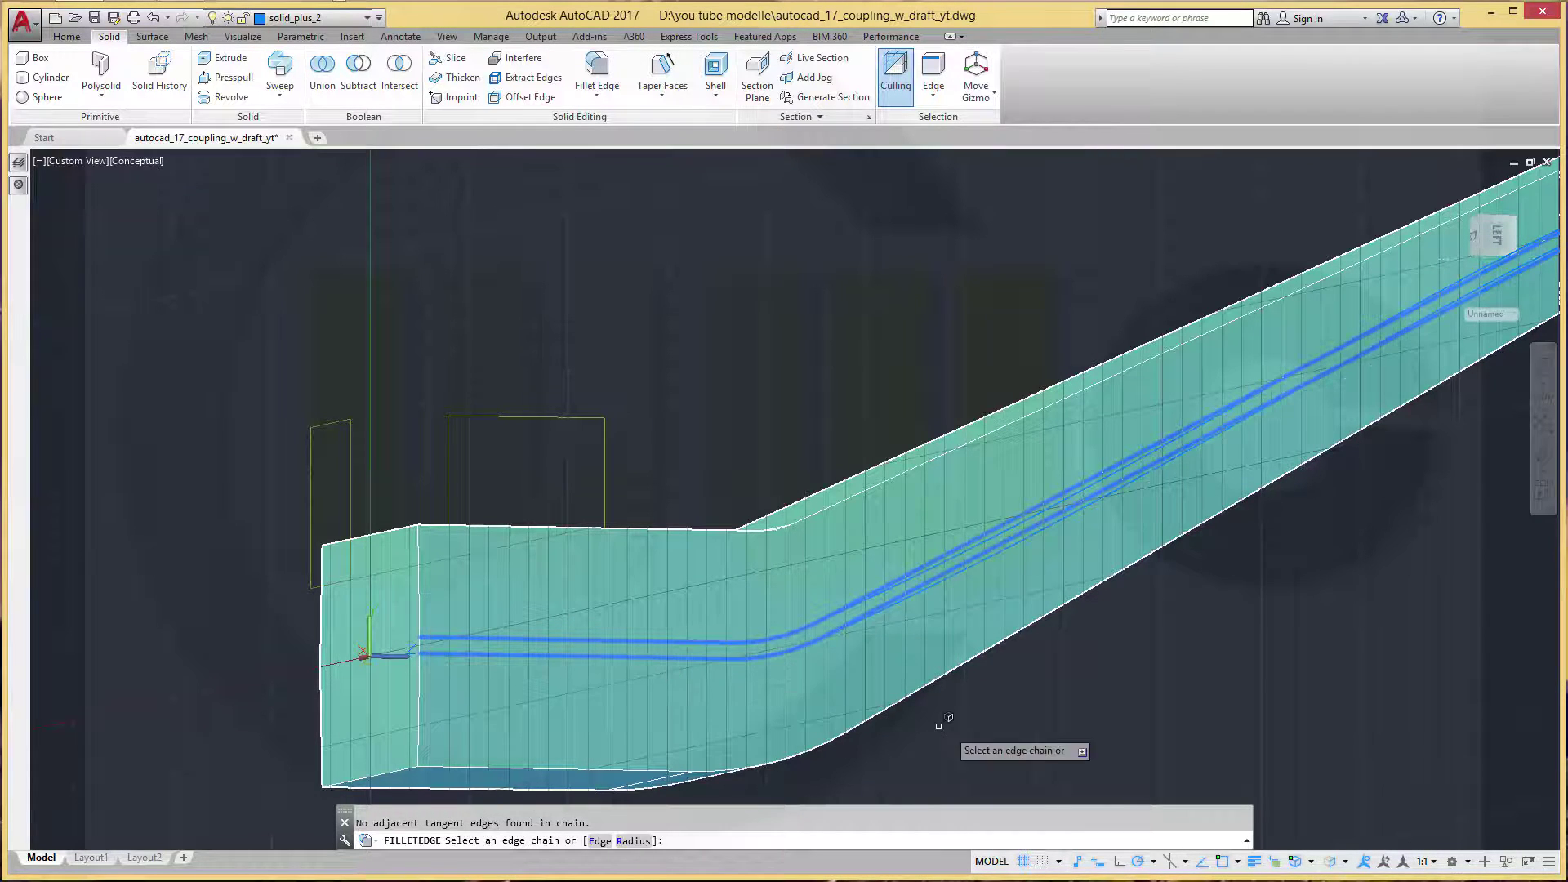
pyautogui.press('Return')
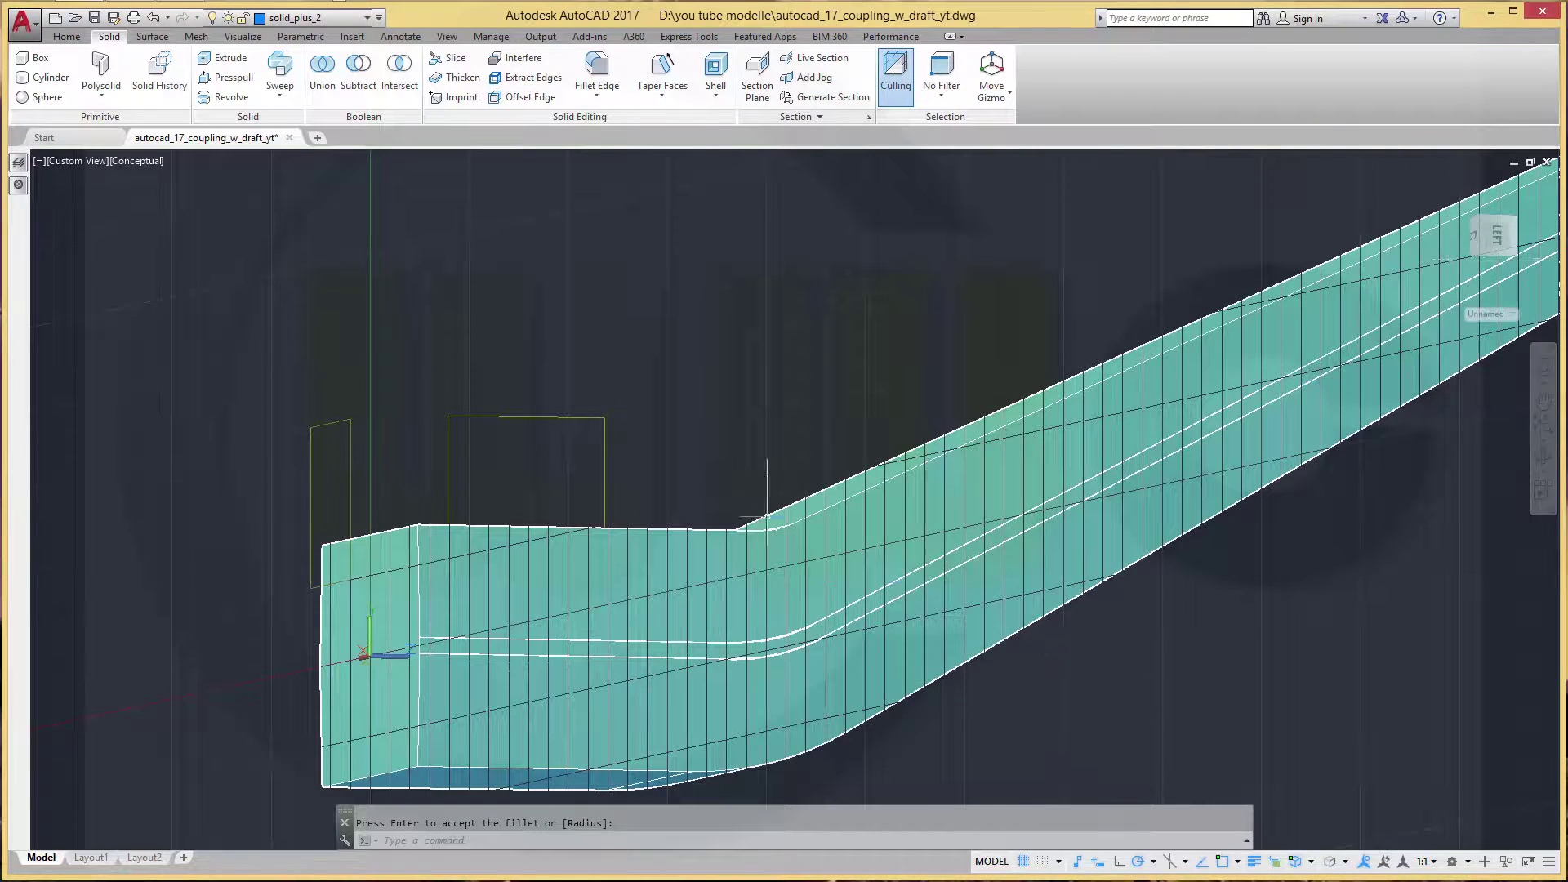
pyautogui.press('Return')
# Select the two curved bend edges for another radius 1 fillet
pyautogui.keyDown('shift'); pyautogui.moveTo(766, 516); pyautogui.dragTo(1058, 335, button='middle'); pyautogui.keyUp('shift')
pyautogui.keyDown('shift'); pyautogui.moveTo(830, 518); pyautogui.dragTo(1271, 423, button='middle'); pyautogui.keyUp('shift')
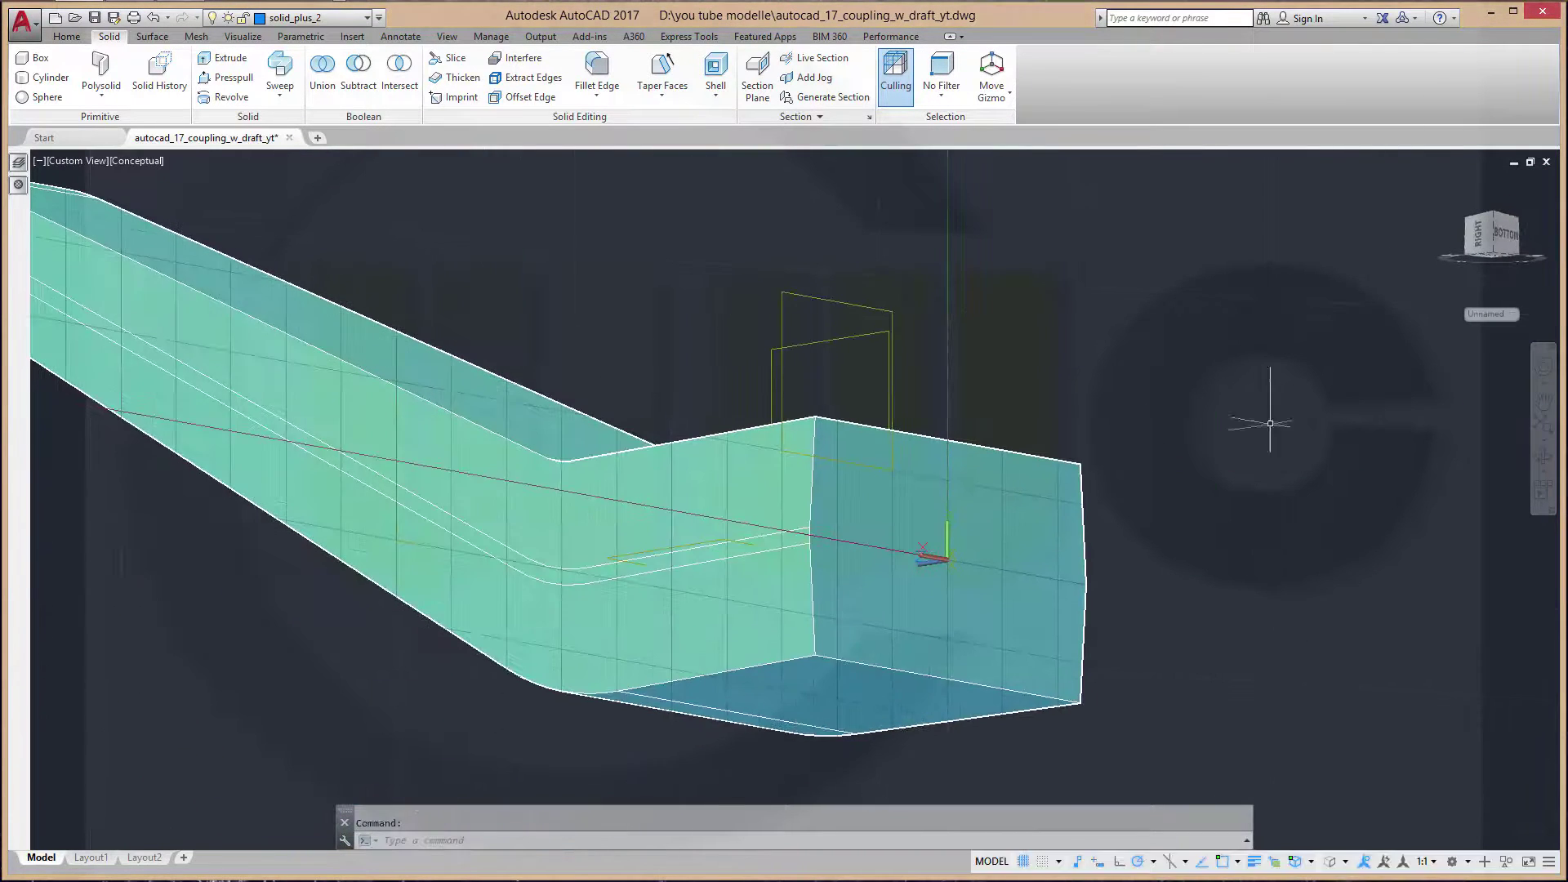
pyautogui.press('Return')
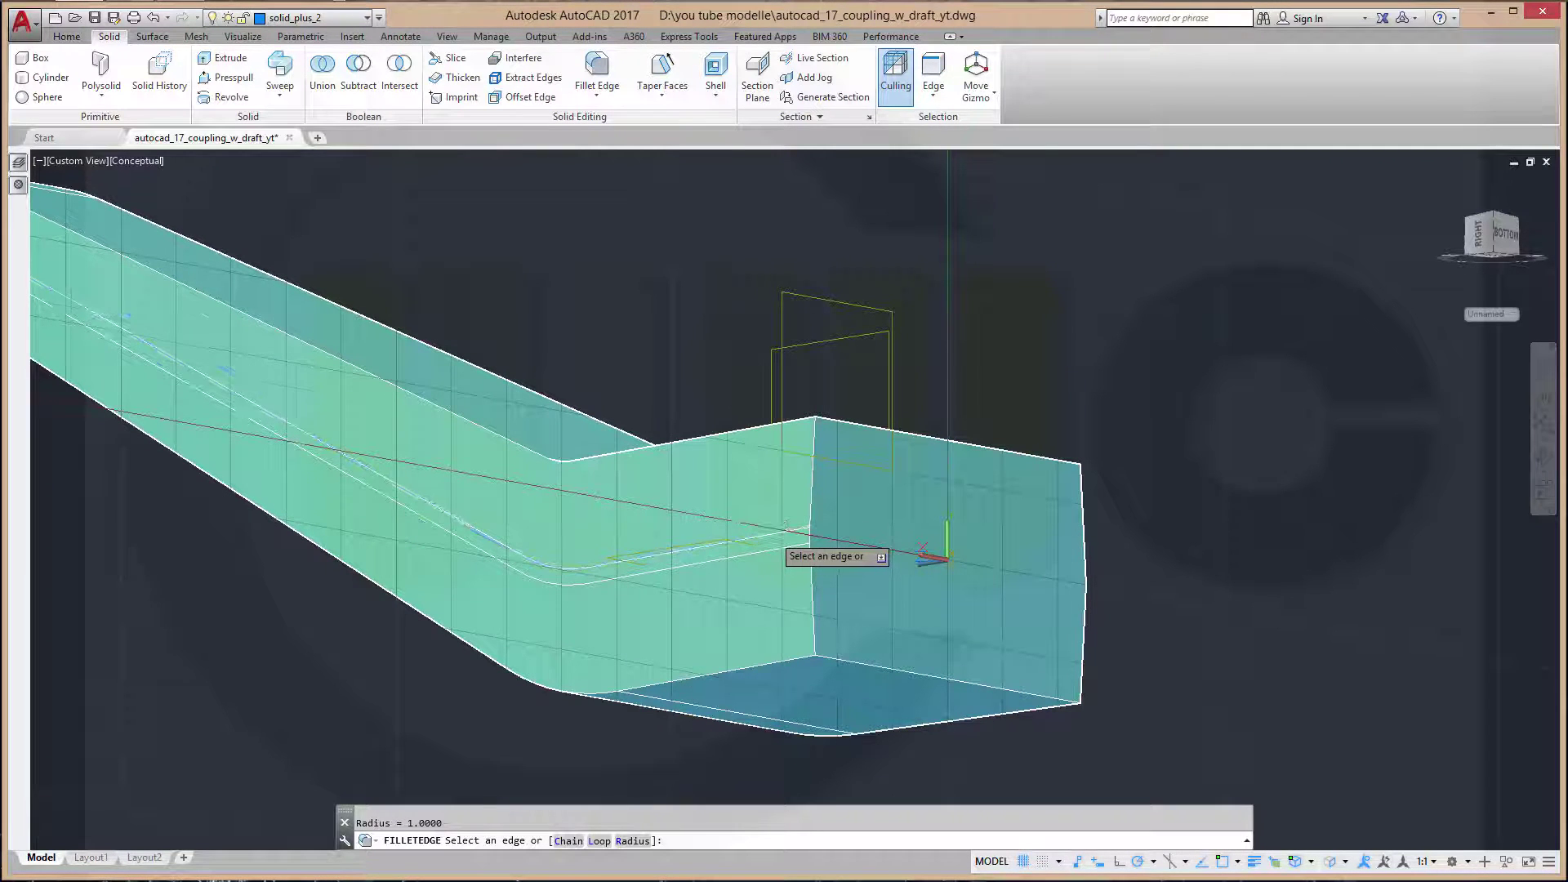
pyautogui.click(781, 539)
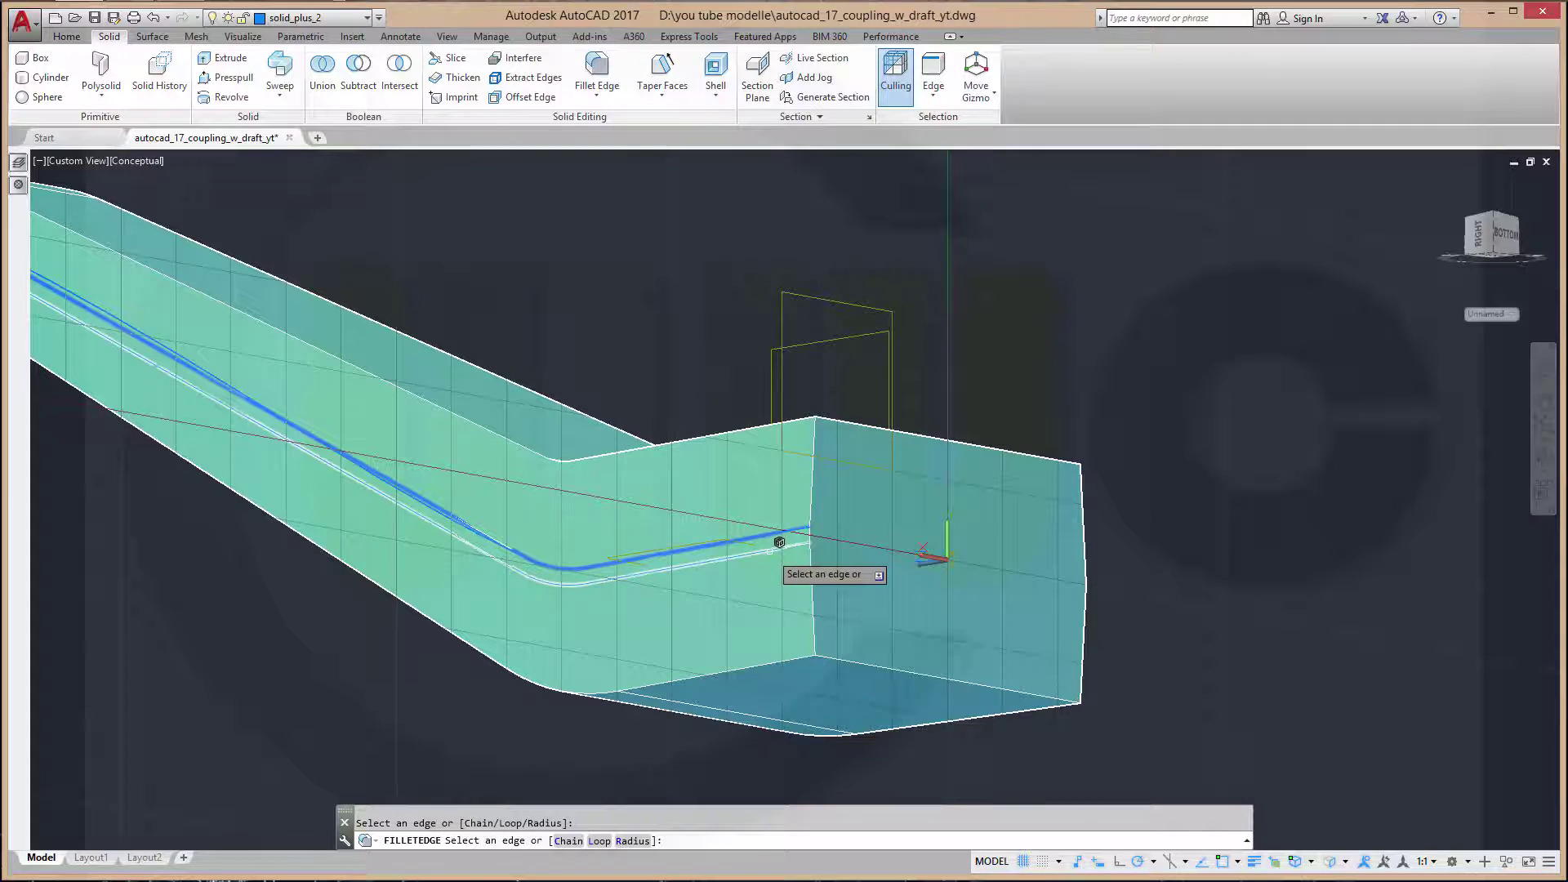
pyautogui.click(779, 545)
pyautogui.press('Return')
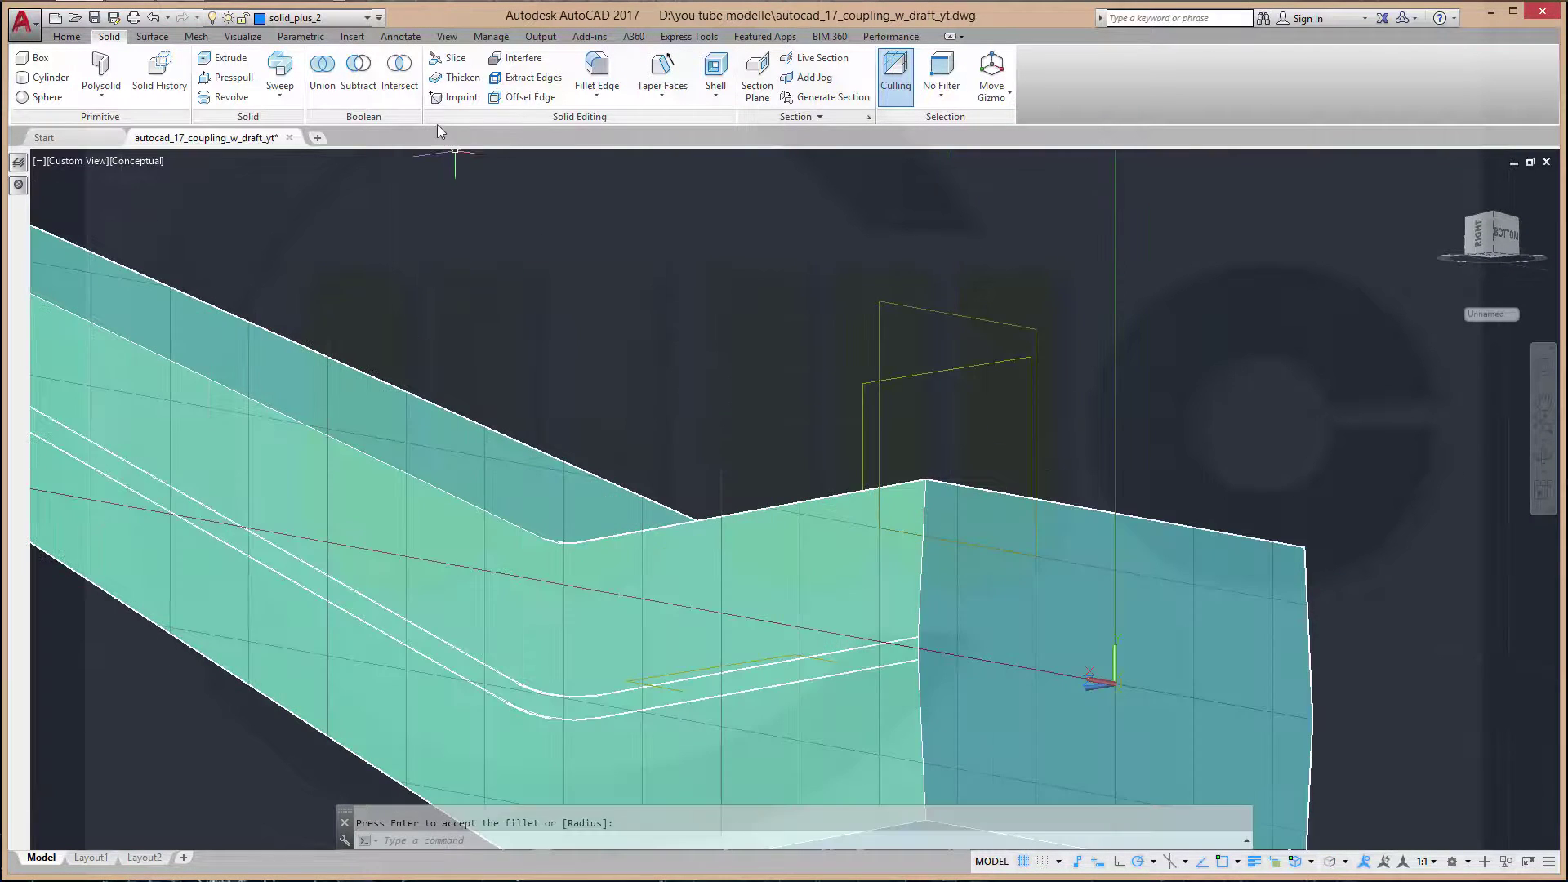
pyautogui.scroll(-5, 420, 155)
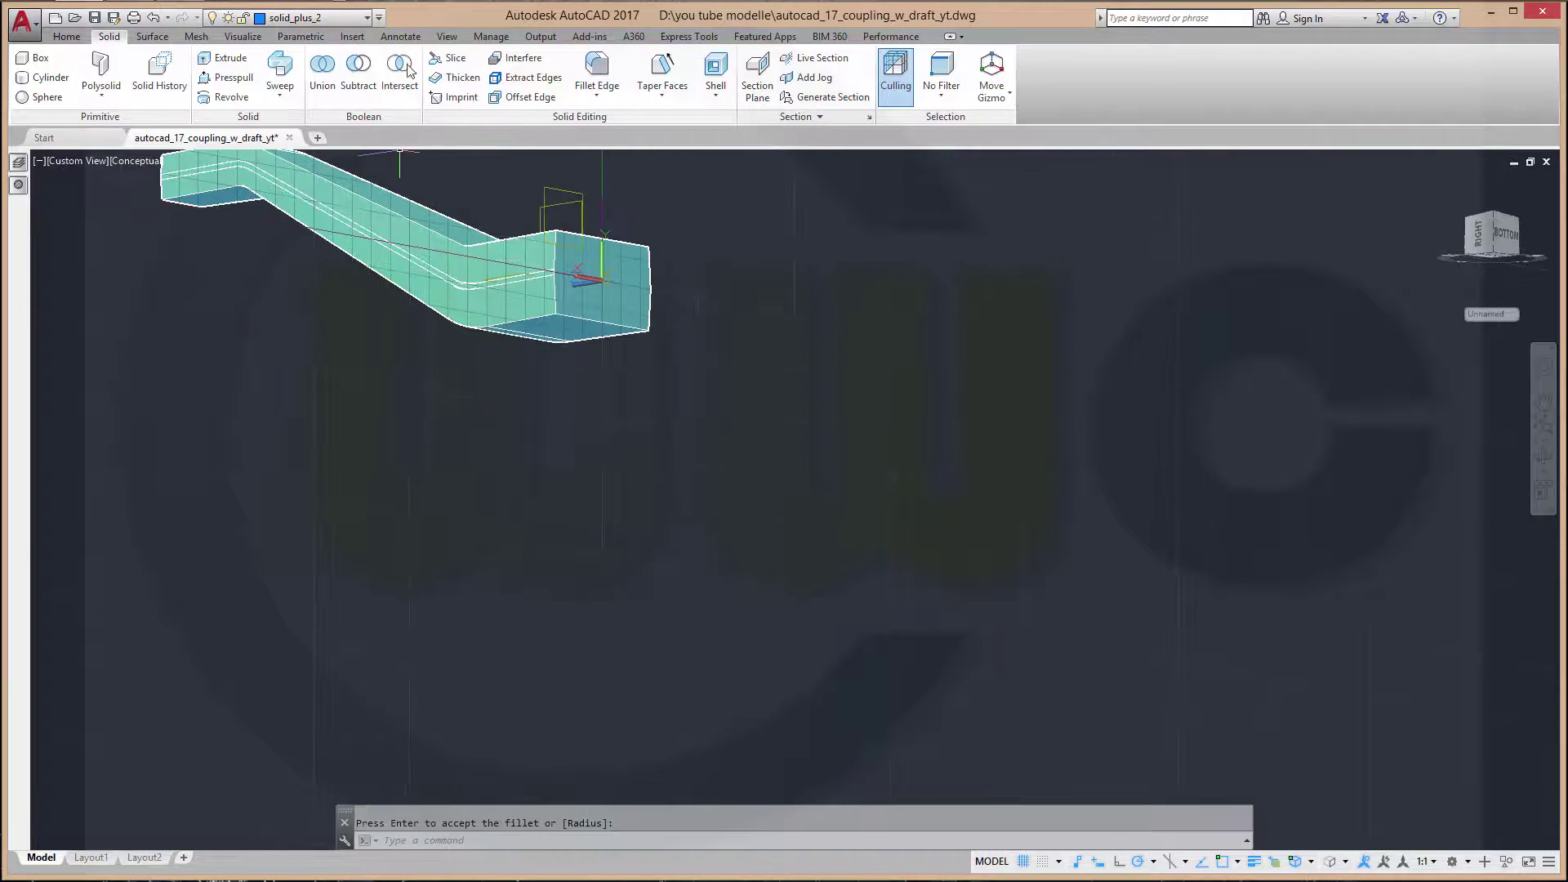
# Turn on the solid_plus_1 layer from the layer list
pyautogui.click(365, 18)
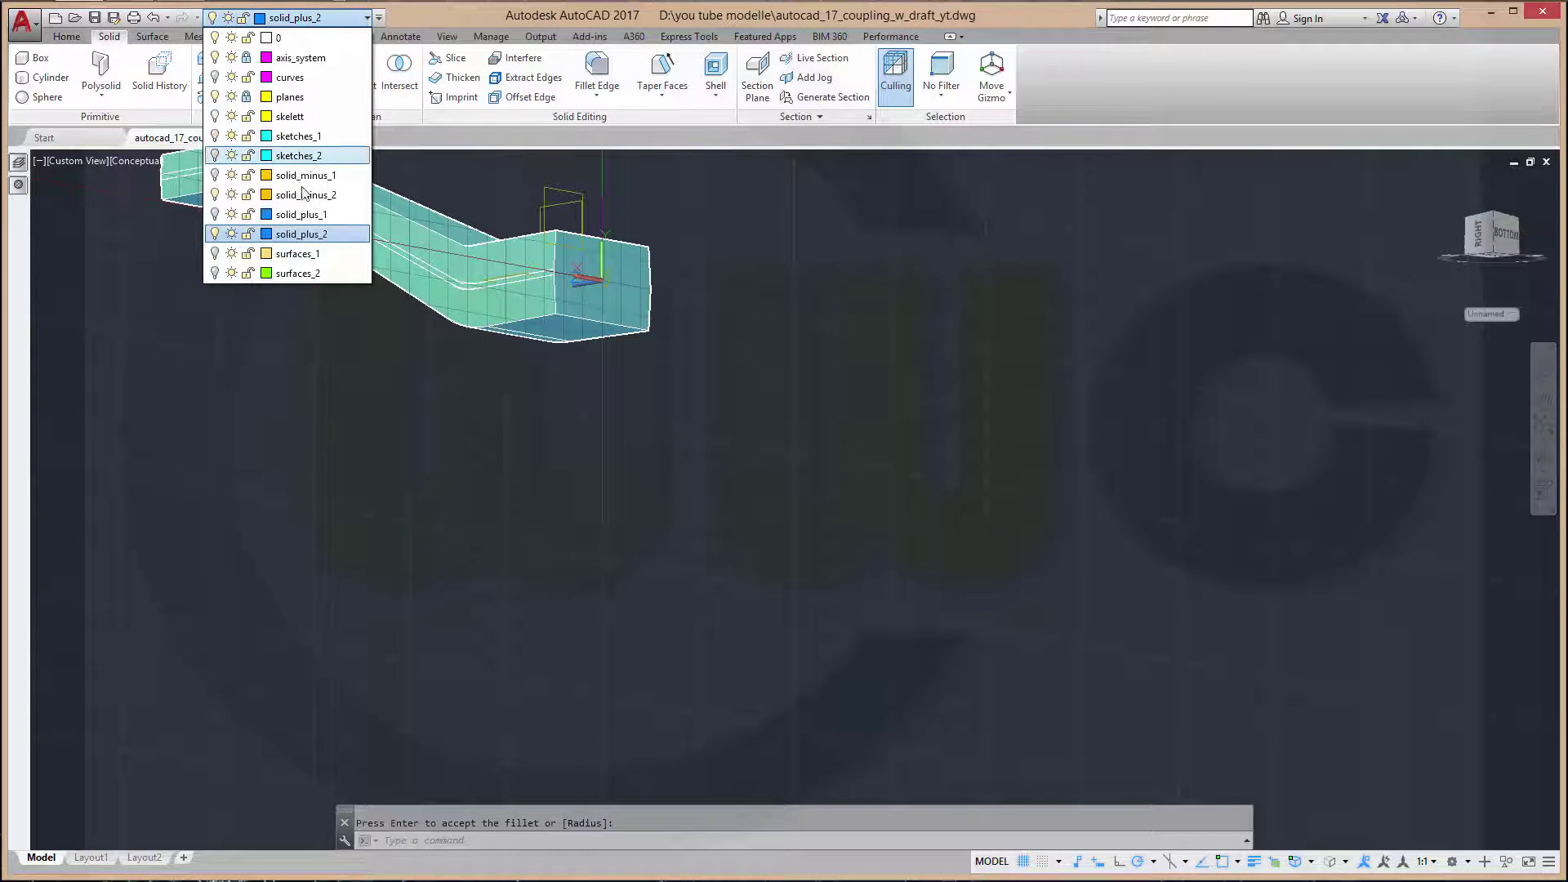
pyautogui.click(215, 215)
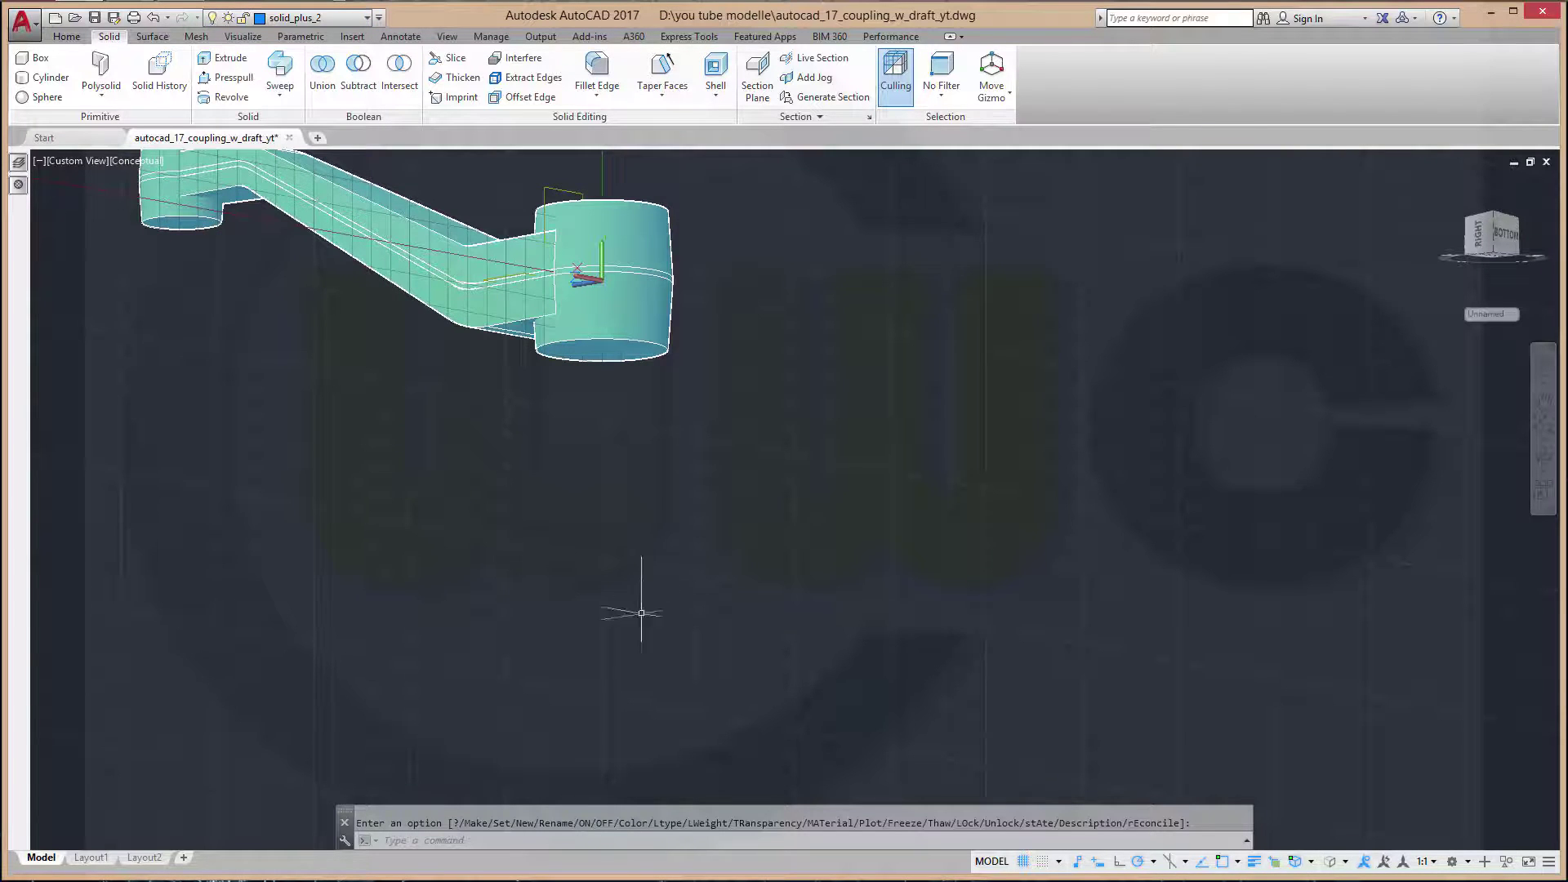
pyautogui.press('Down')
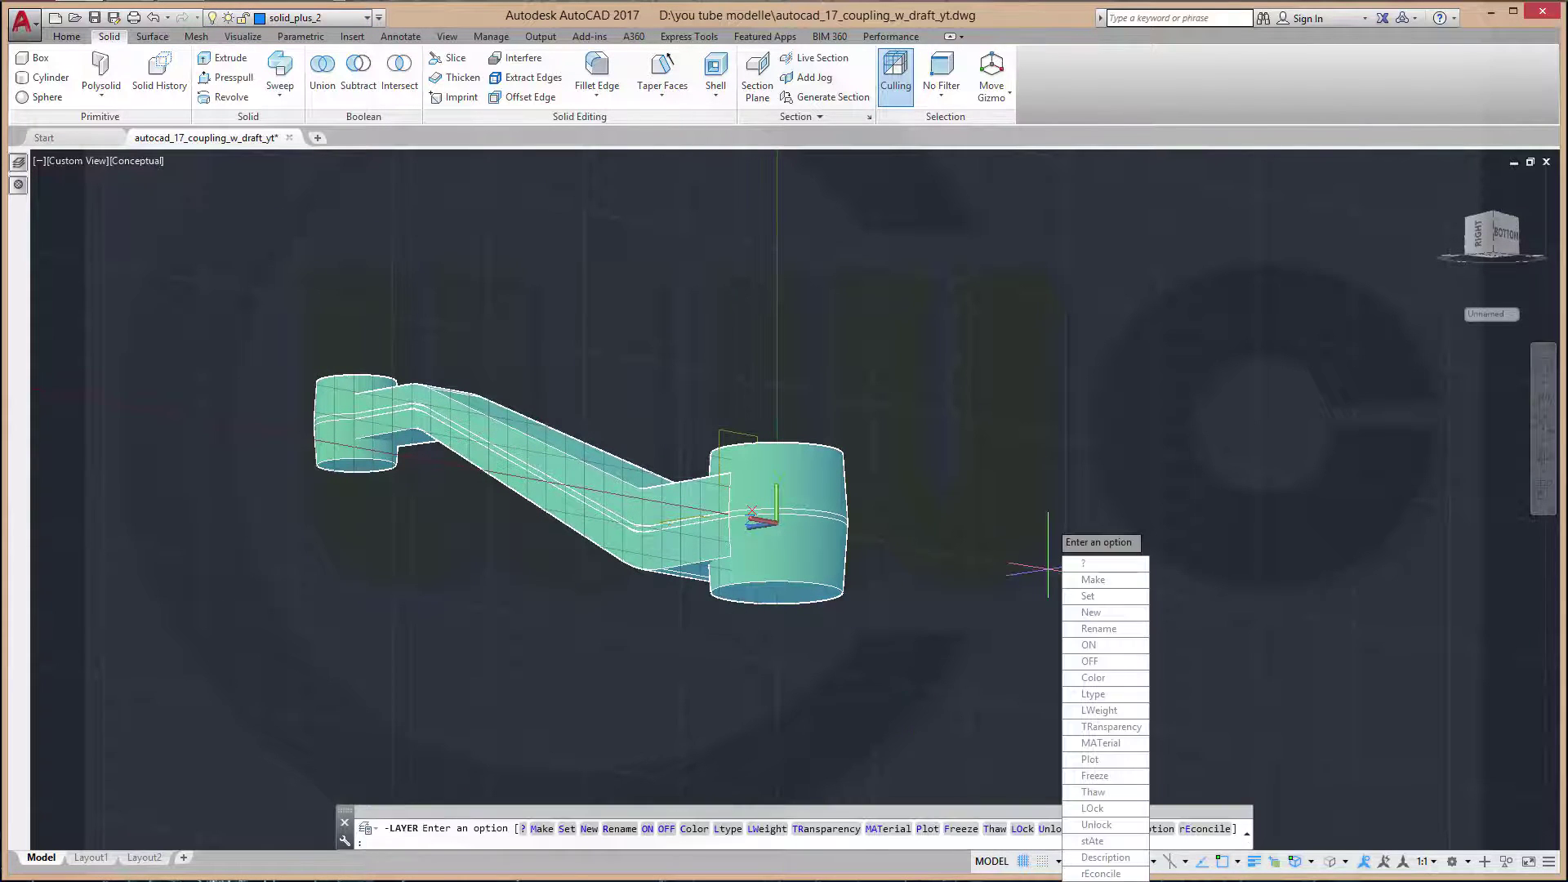
pyautogui.press('Escape')
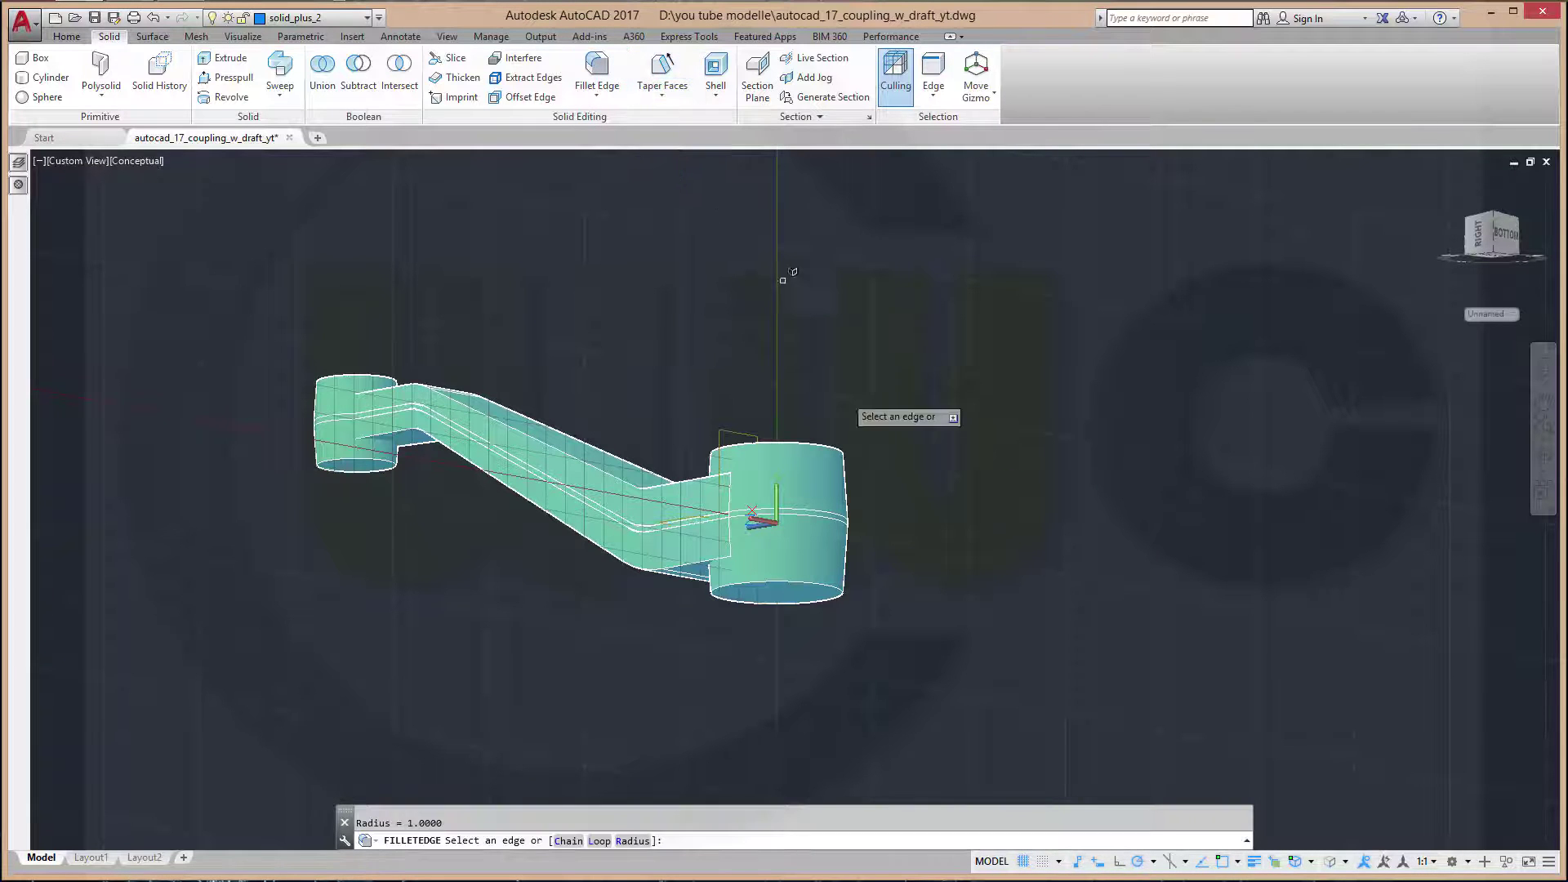
# Apply radius 1 fillets to the cylinder's two middle edges and the left hub's circular edge
pyautogui.scroll(3, 858, 594)
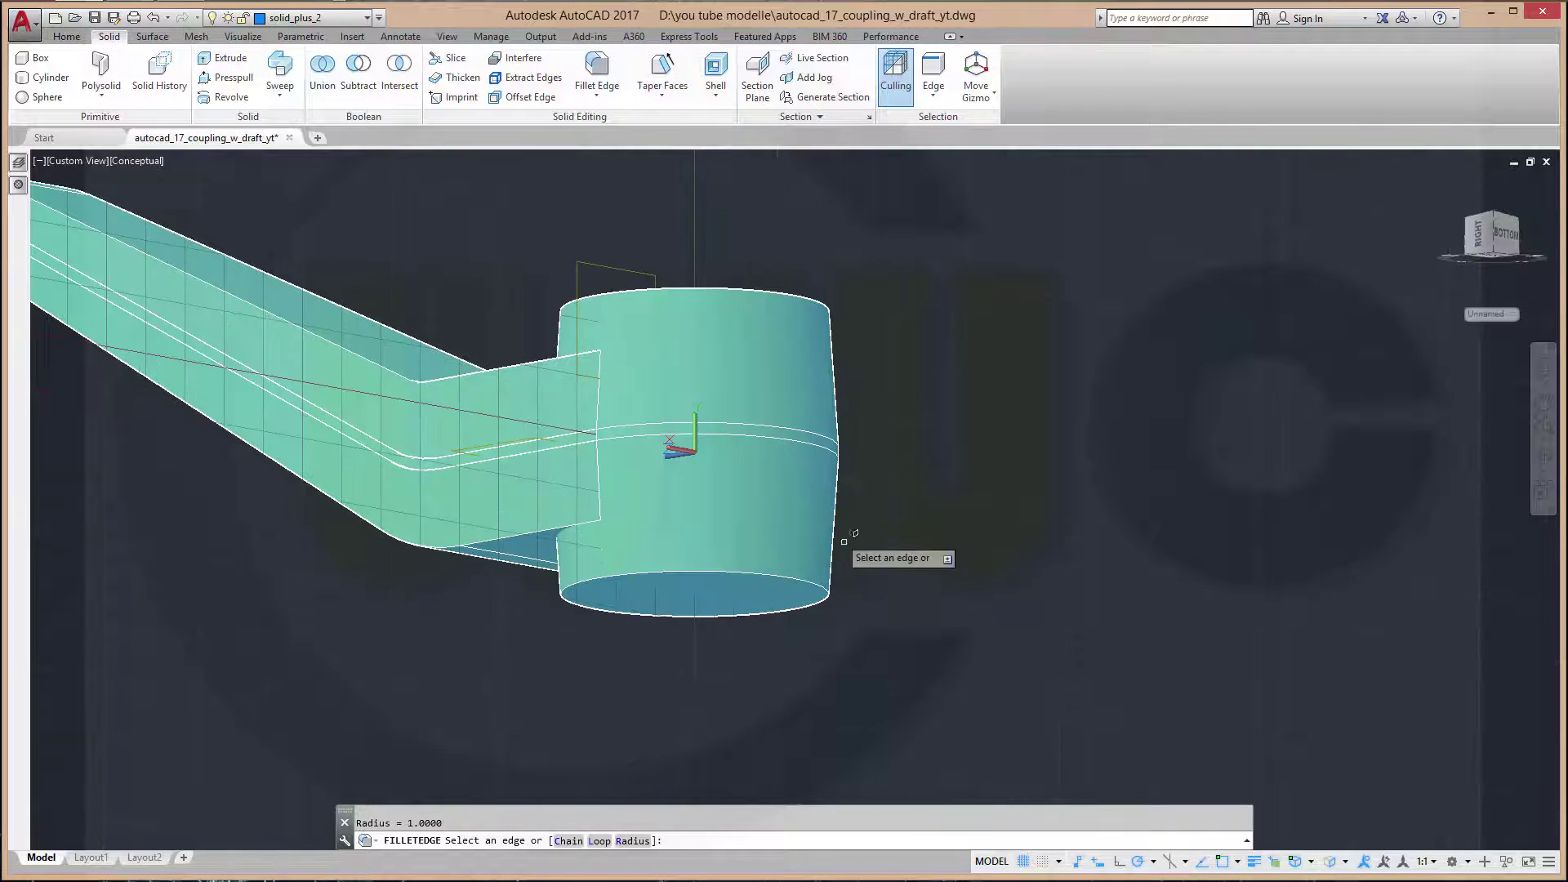
pyautogui.click(766, 416)
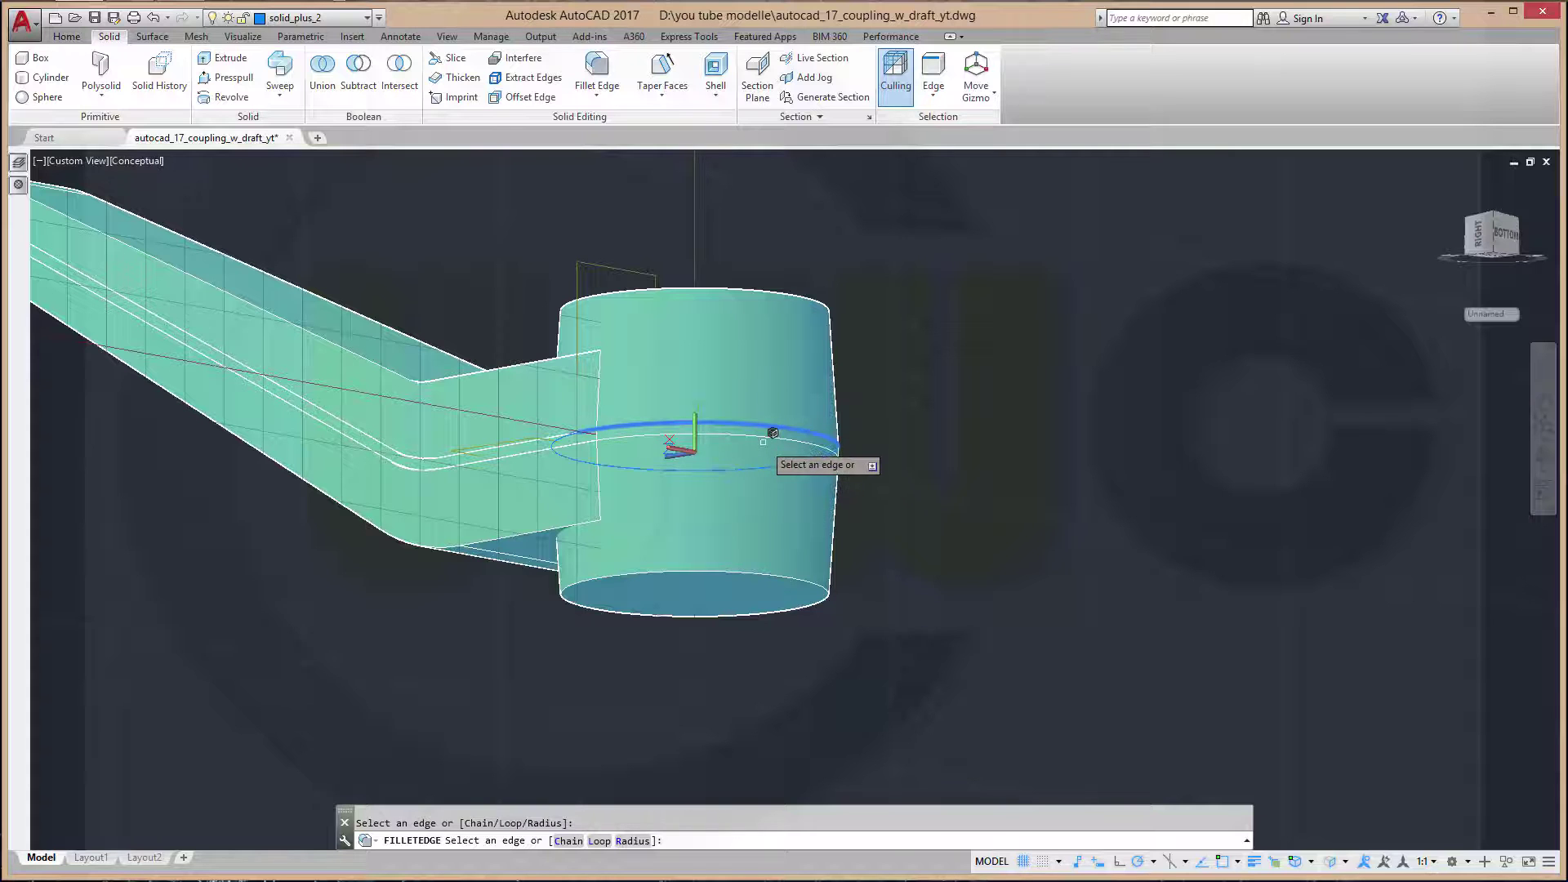
pyautogui.click(764, 467)
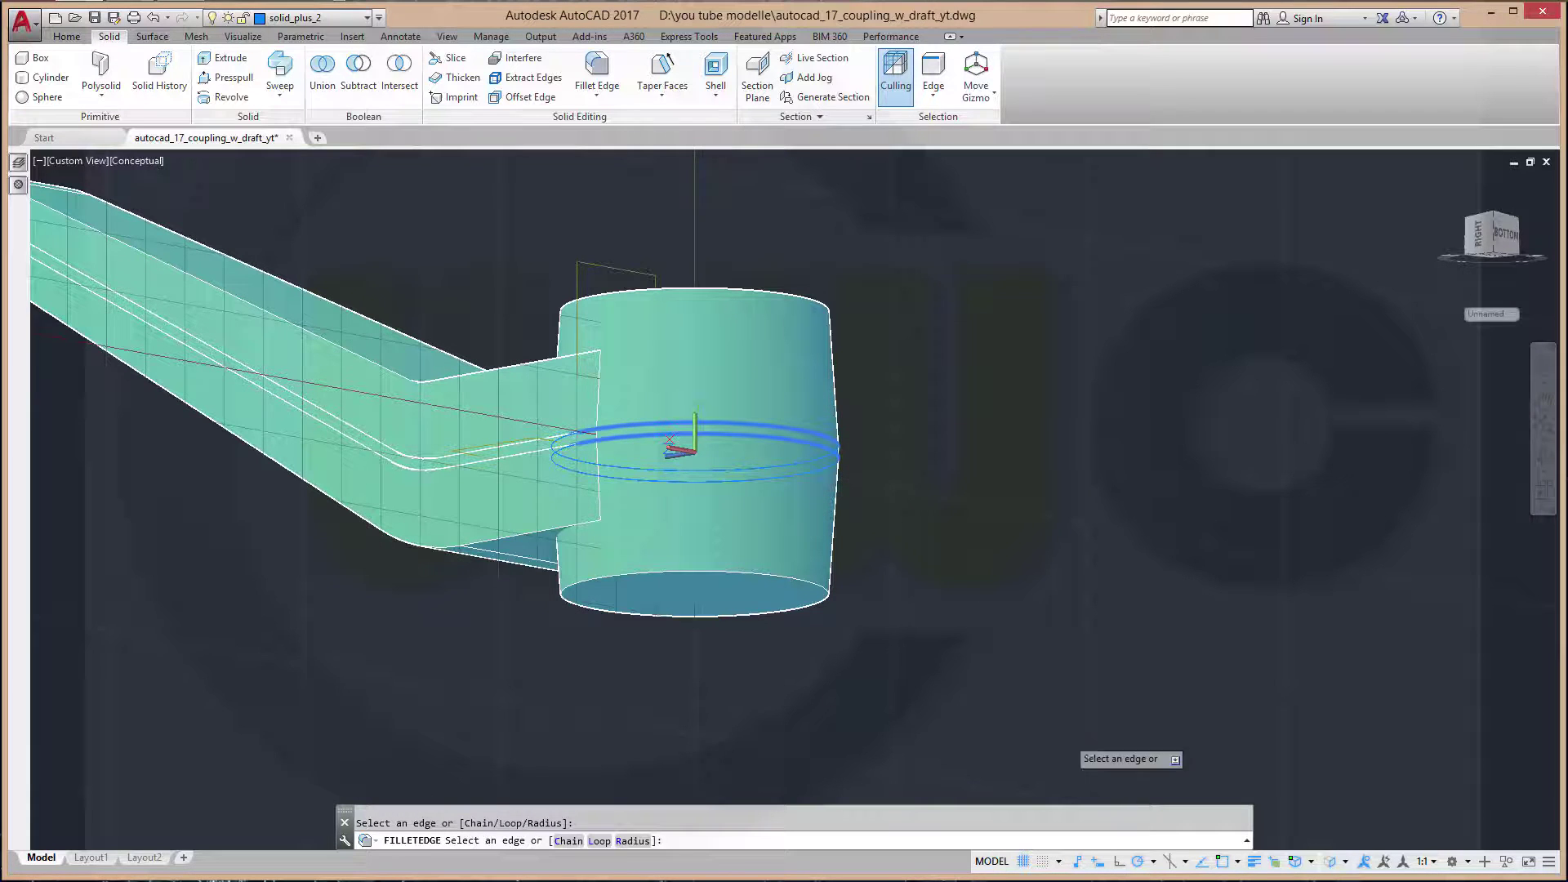
pyautogui.moveTo(163, 311); pyautogui.dragTo(817, 437, button='middle')
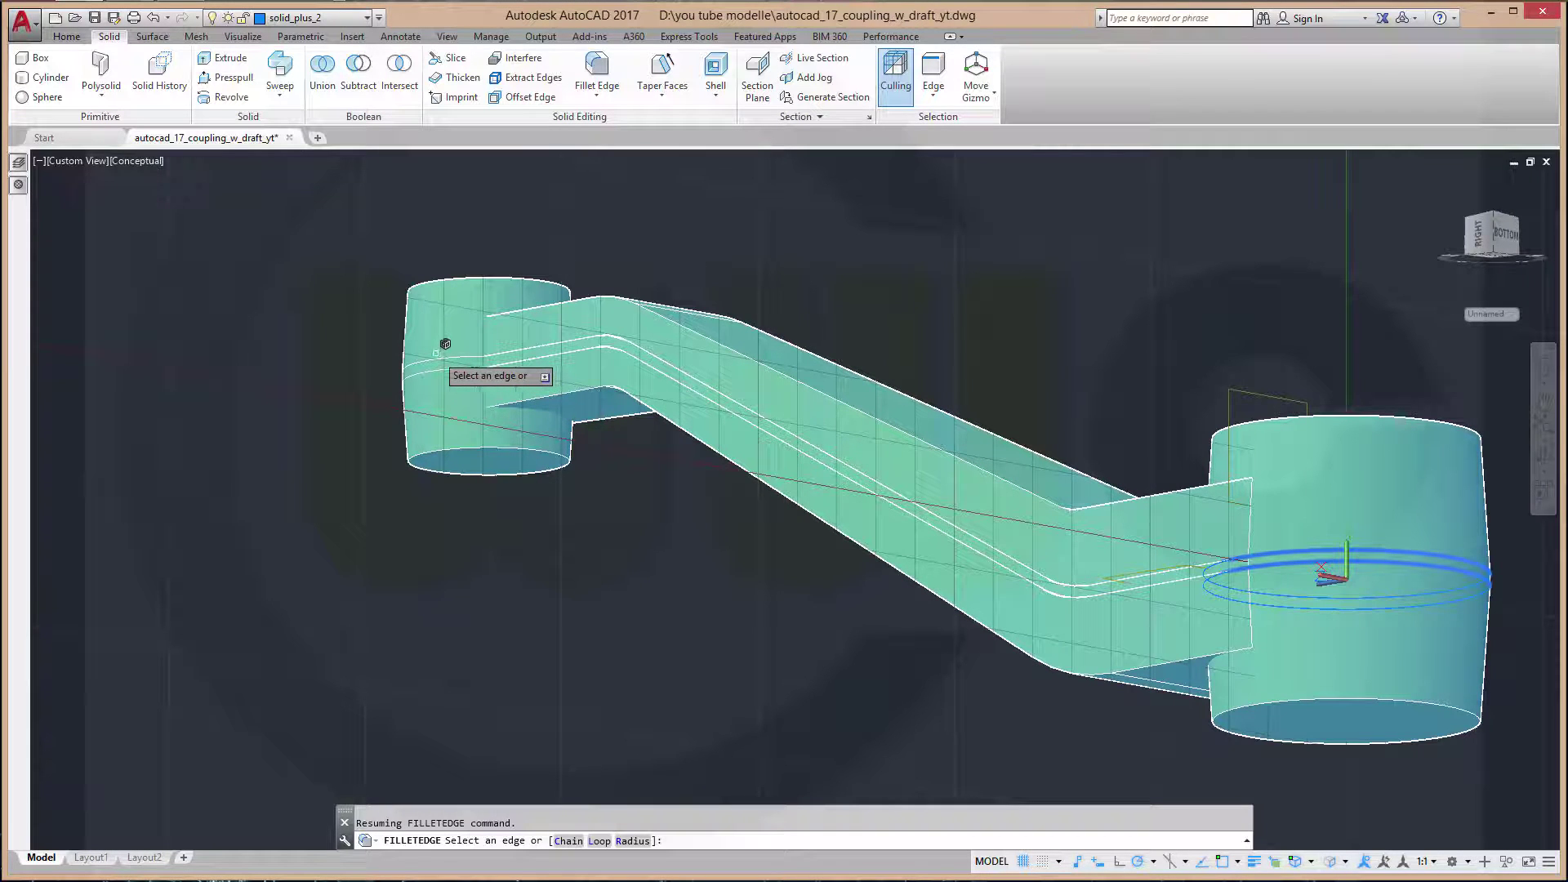
pyautogui.press('Return')
pyautogui.press('Return')
pyautogui.press('Return')
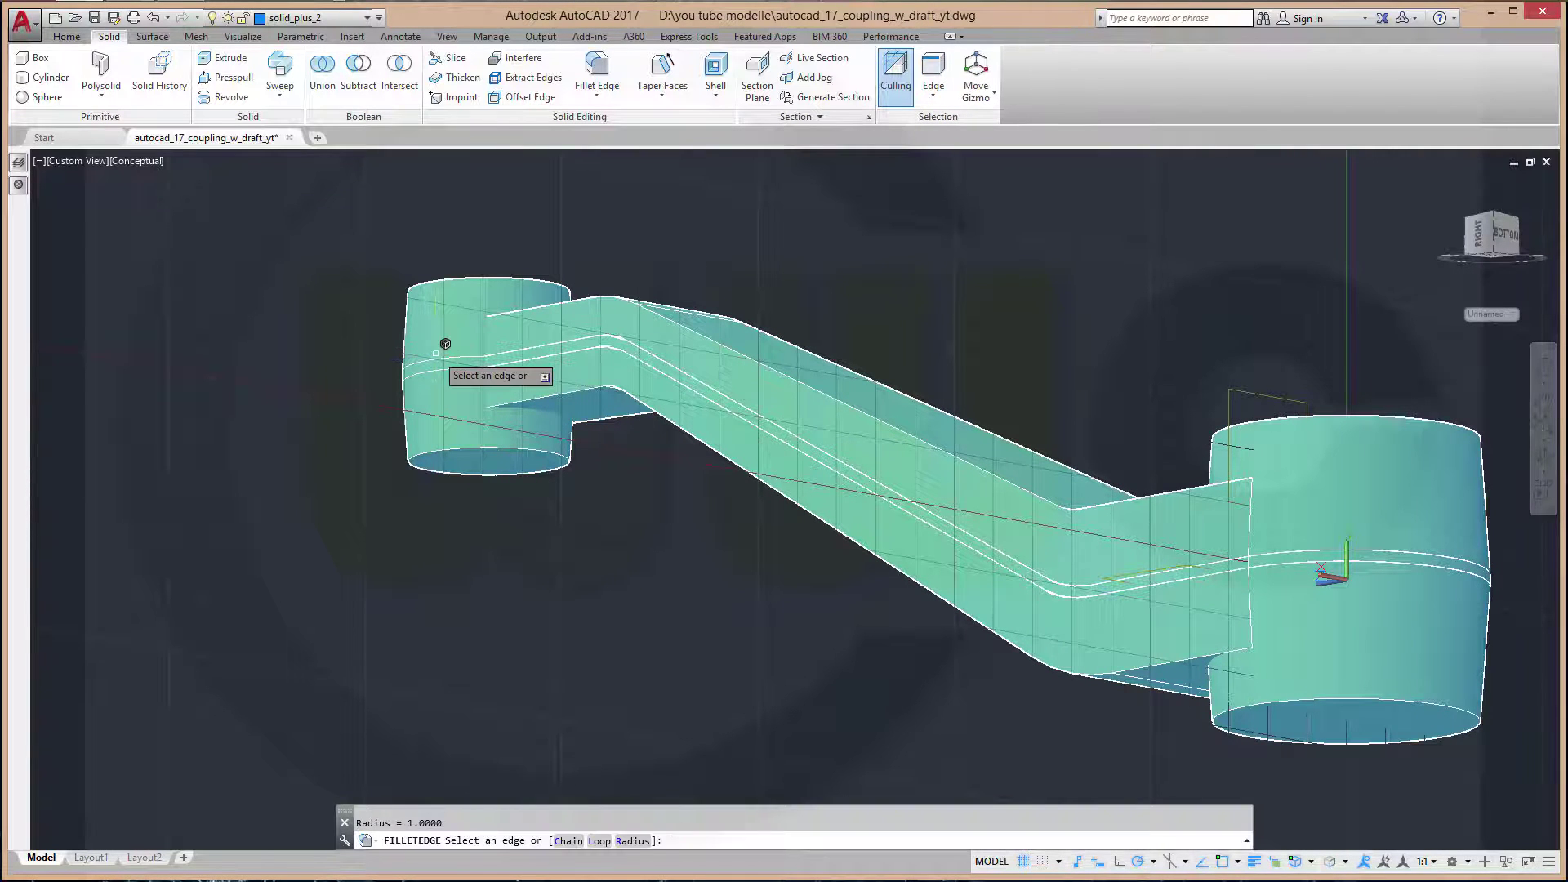
pyautogui.click(433, 360)
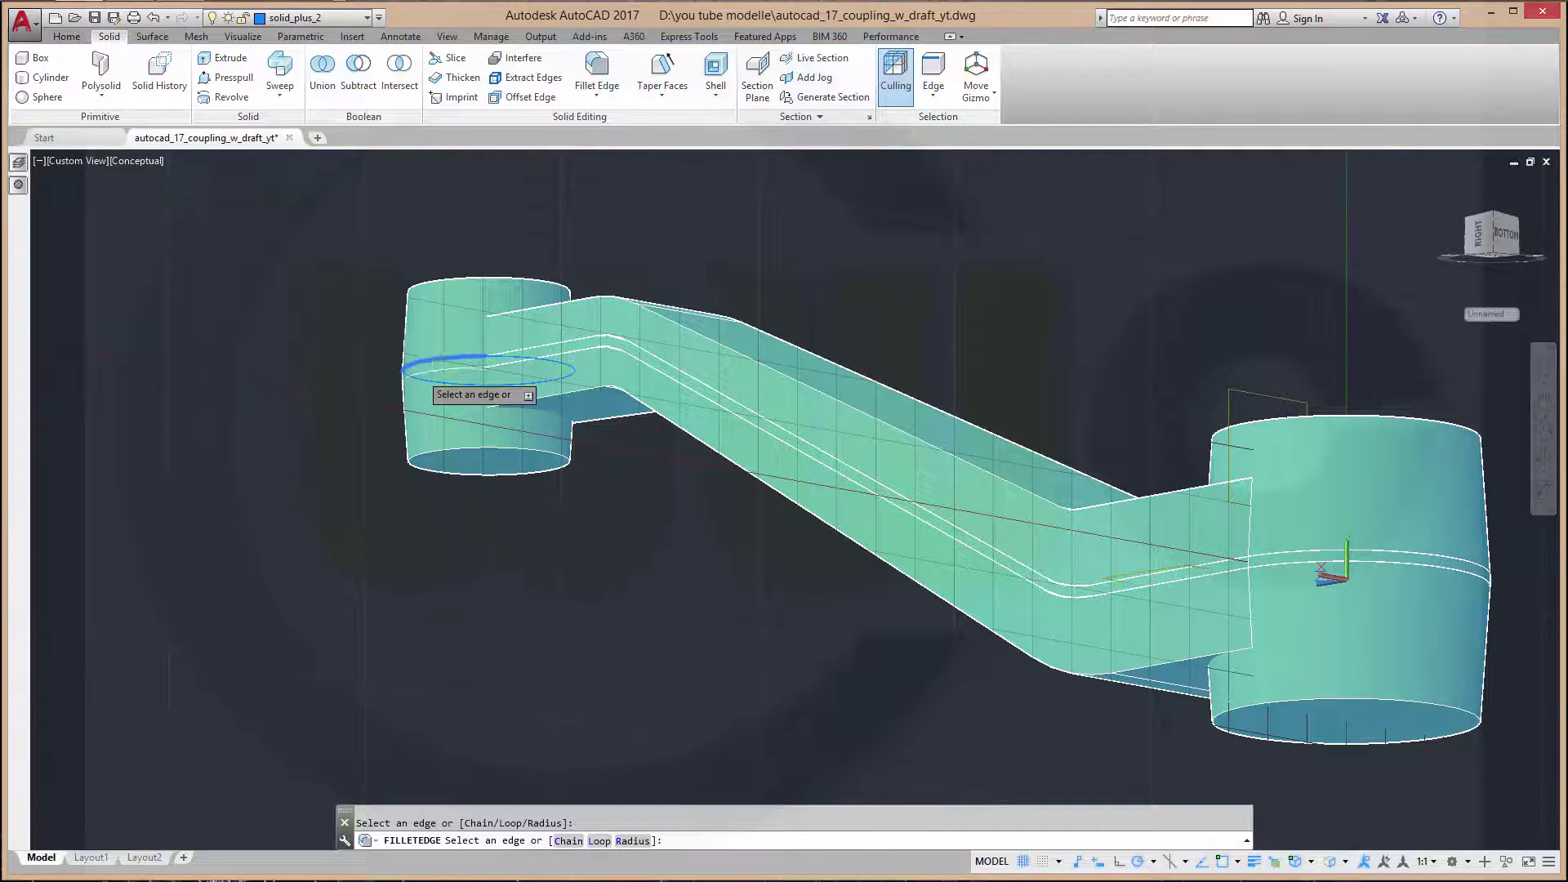
pyautogui.press('Return')
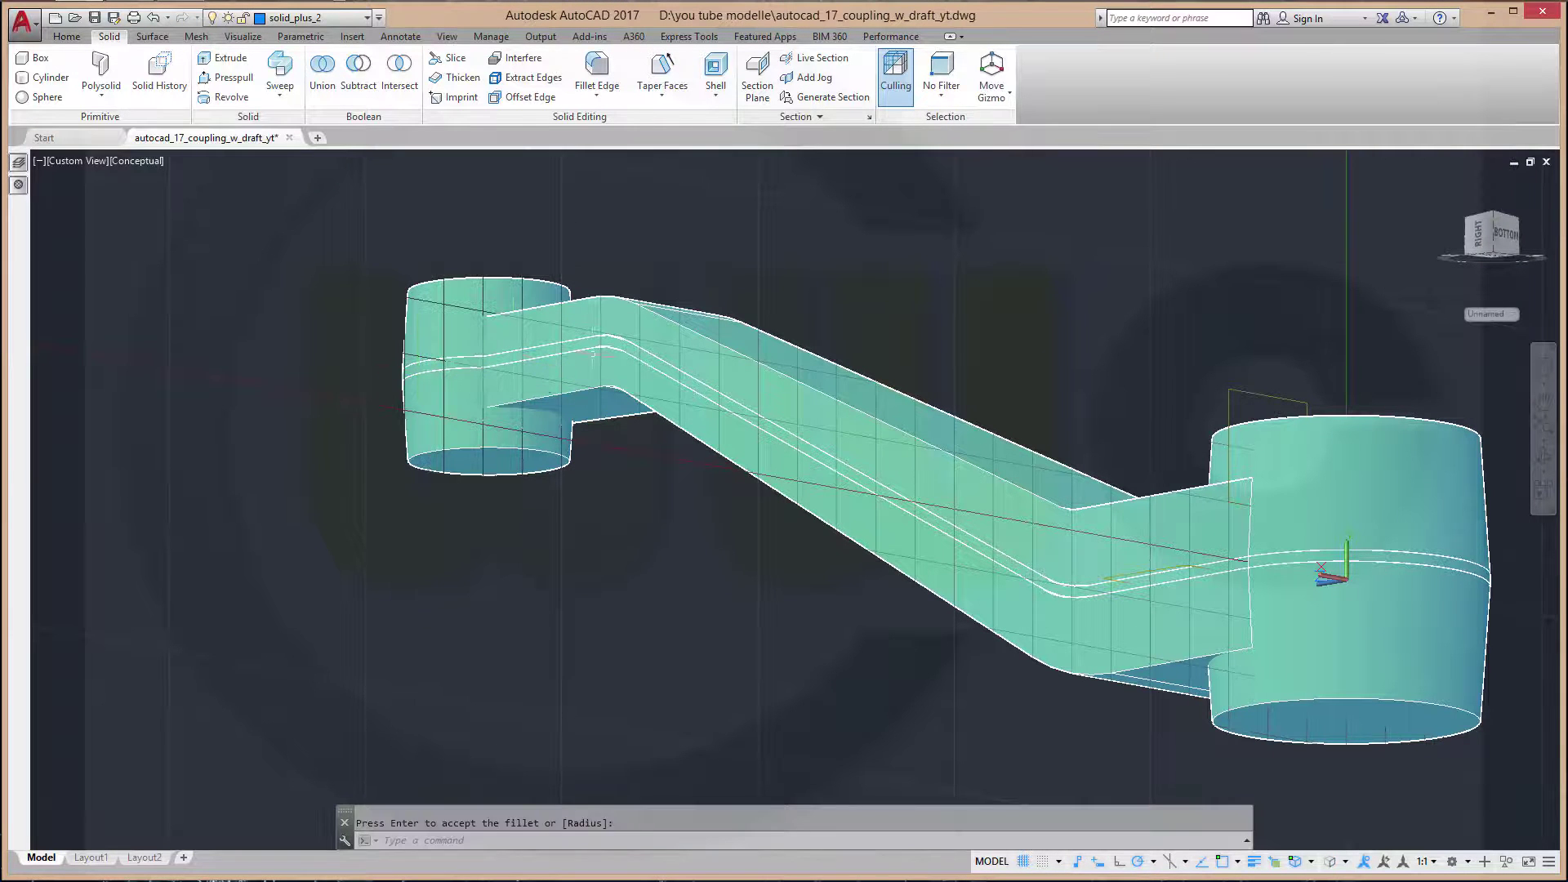
pyautogui.moveTo(678, 492)
pyautogui.keyDown('shift'); pyautogui.mouseDown(button='middle')
pyautogui.moveTo(693, 585)
pyautogui.moveTo(721, 567)
pyautogui.moveTo(641, 588)
pyautogui.moveTo(462, 406)
pyautogui.mouseUp(button='middle'); pyautogui.keyUp('shift')
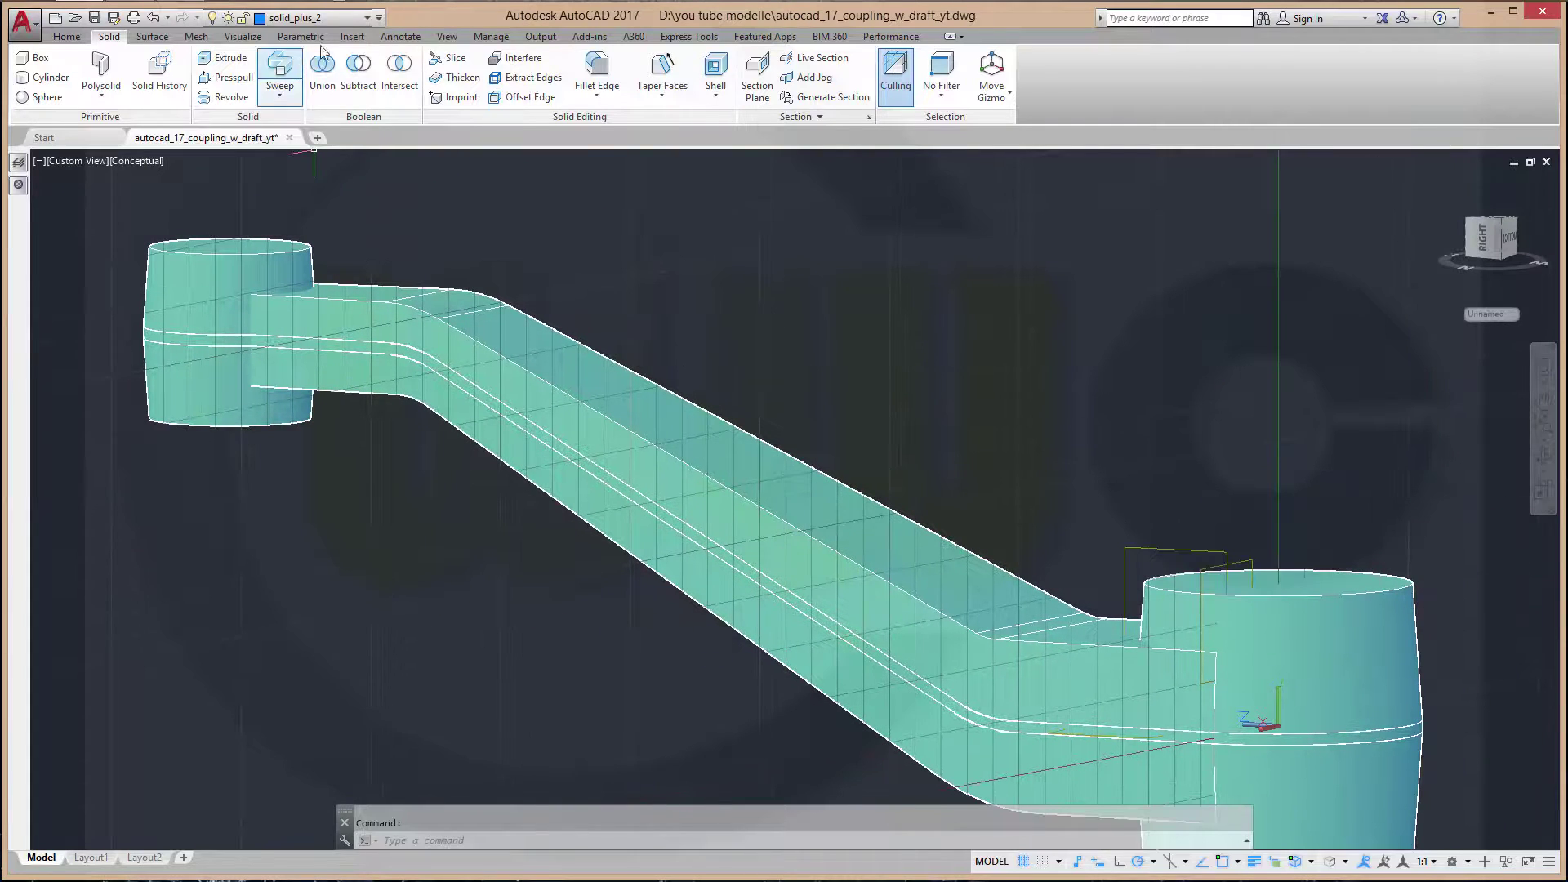
# Turn off layer solid_plus_1 to hide the hub cylinders
pyautogui.click(368, 18)
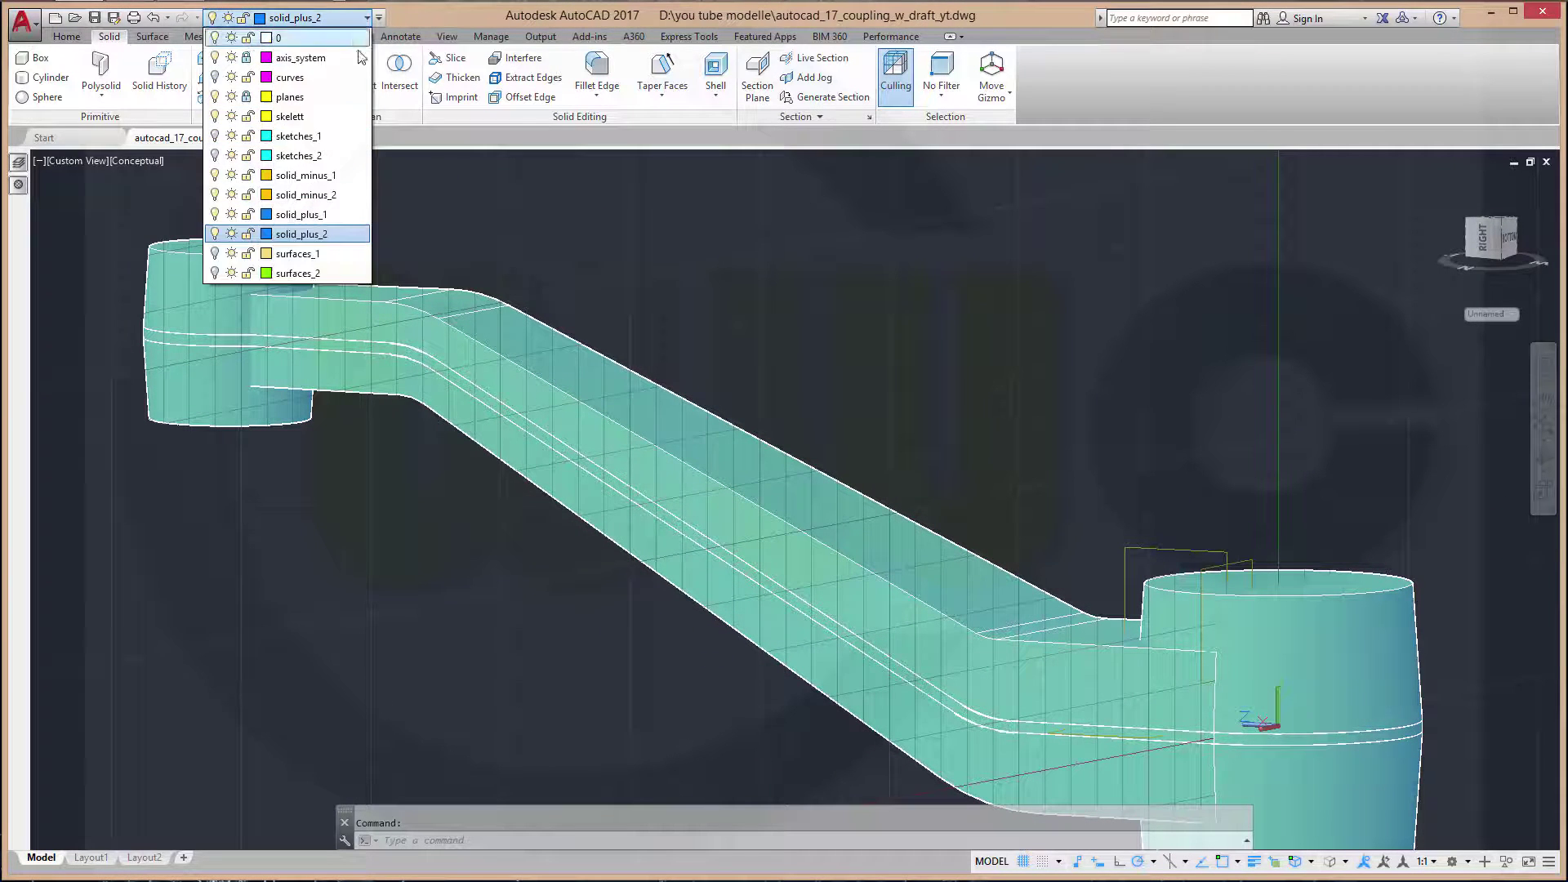
pyautogui.click(215, 214)
pyautogui.click(707, 288)
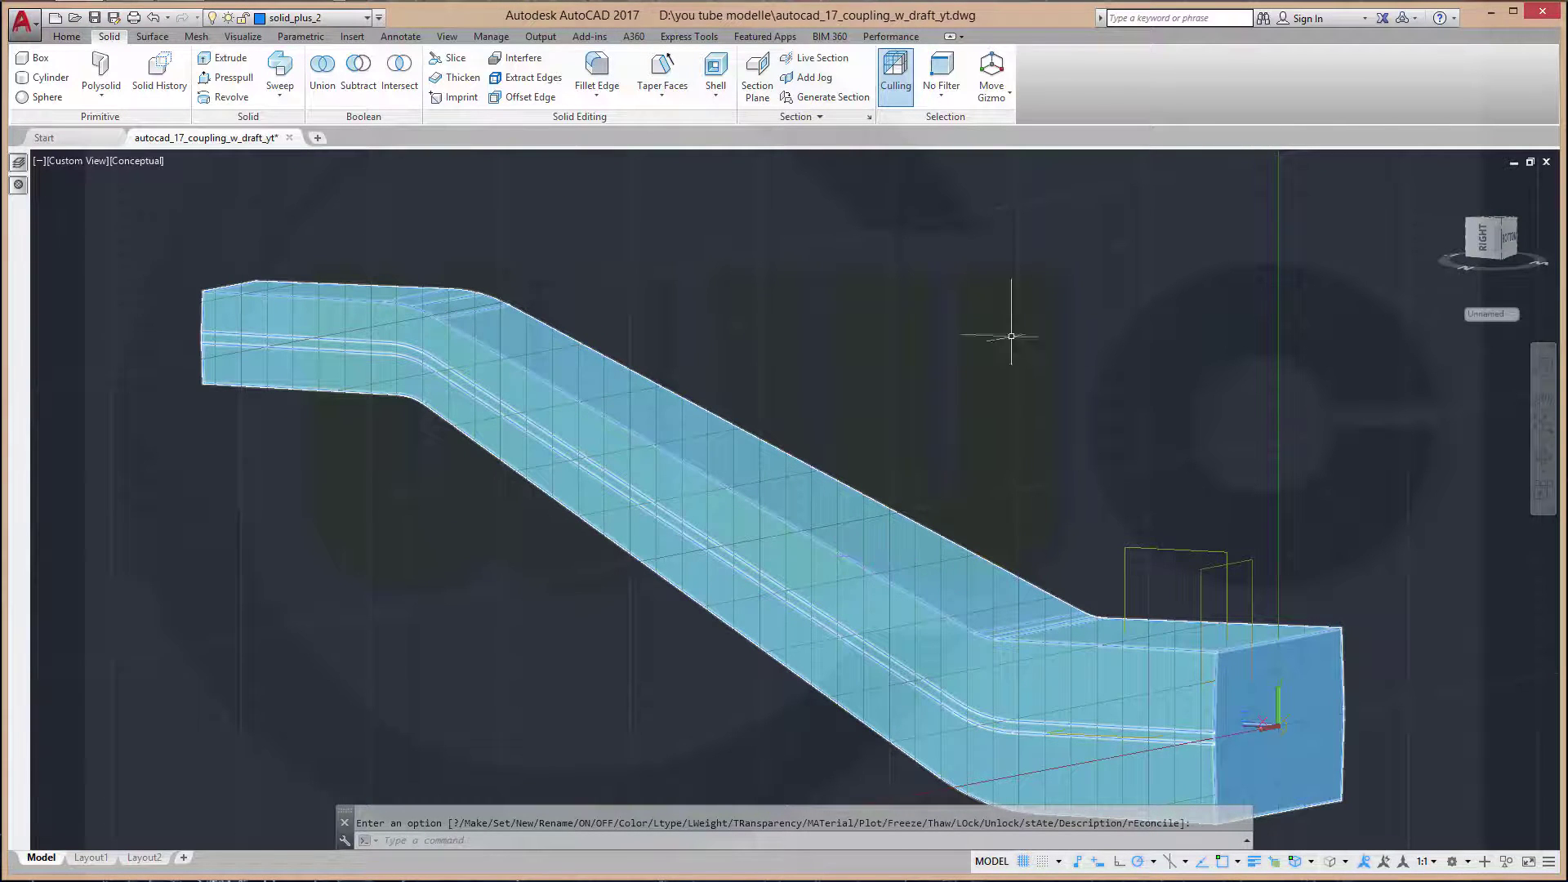
# Start an edge fillet in Chain mode with radius 7
pyautogui.click(598, 70)
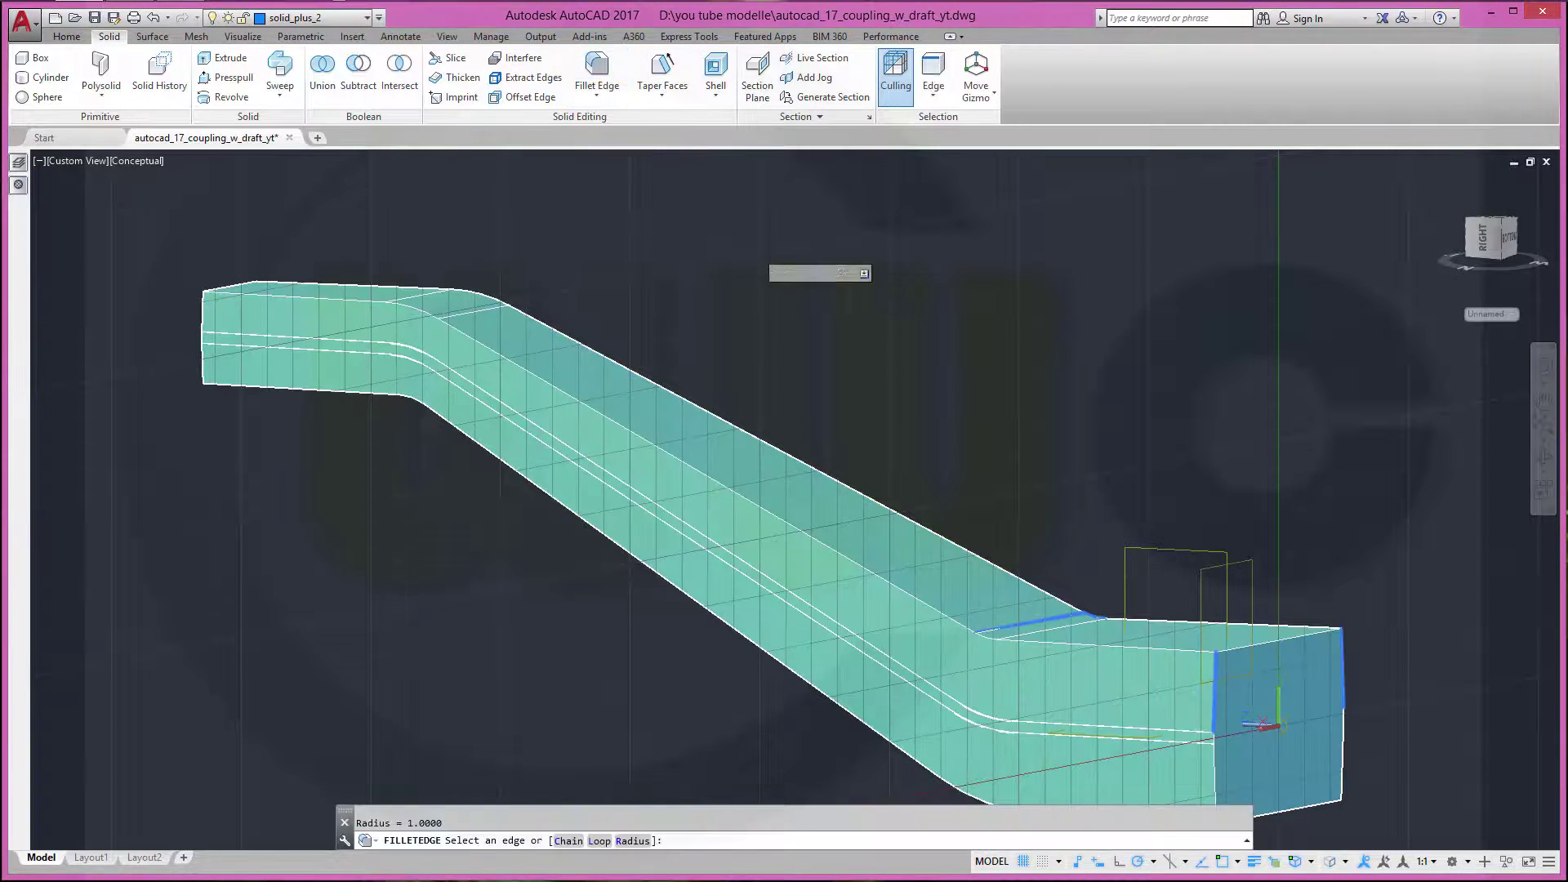
pyautogui.rightClick(798, 304)
pyautogui.click(866, 374)
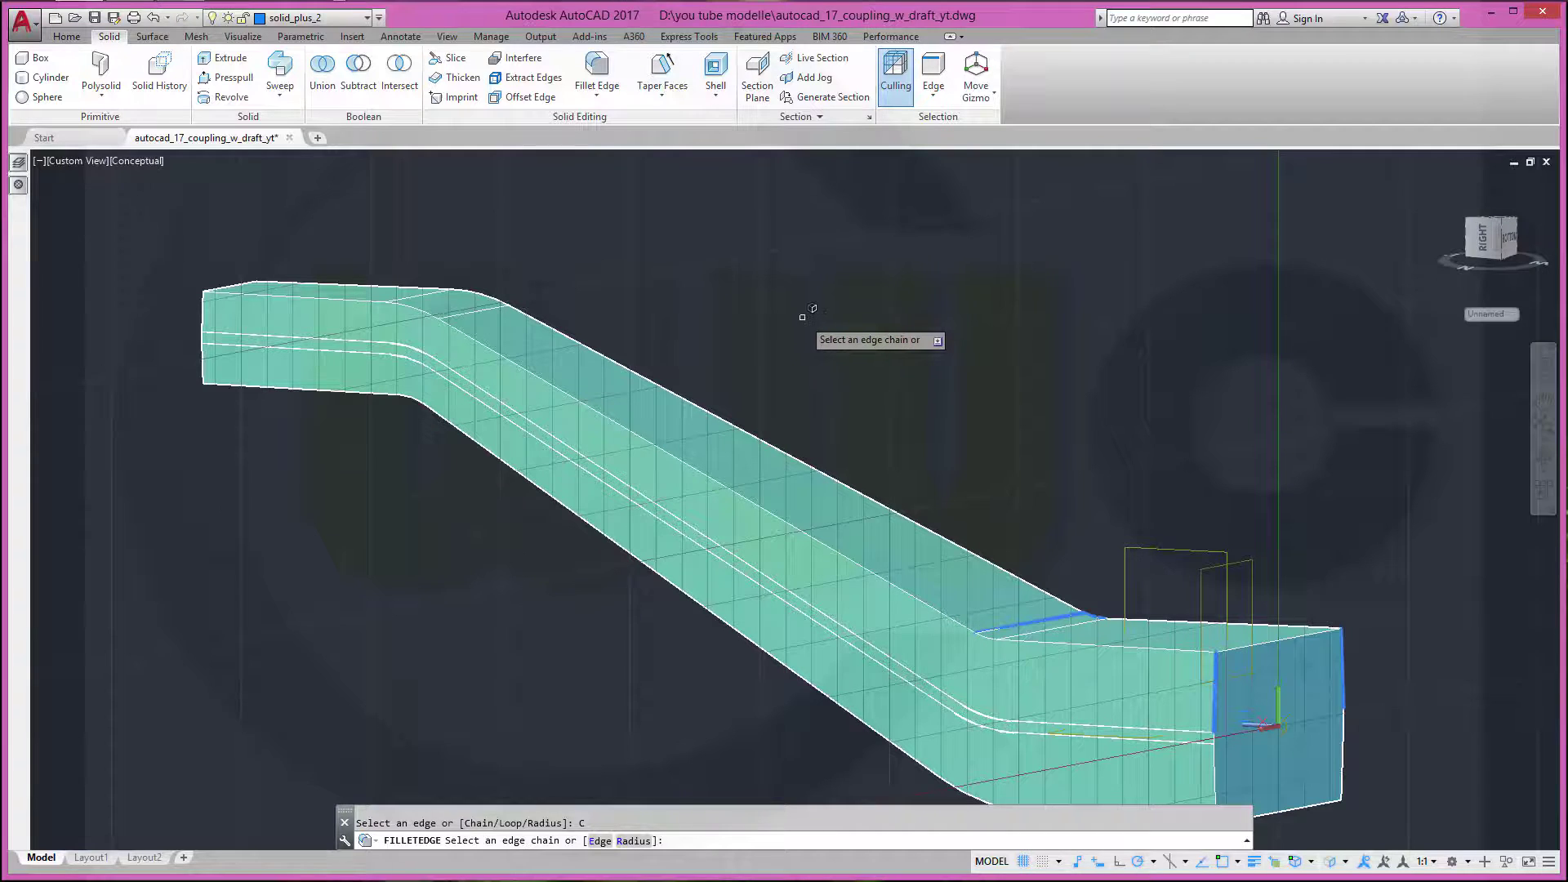
pyautogui.rightClick(792, 313)
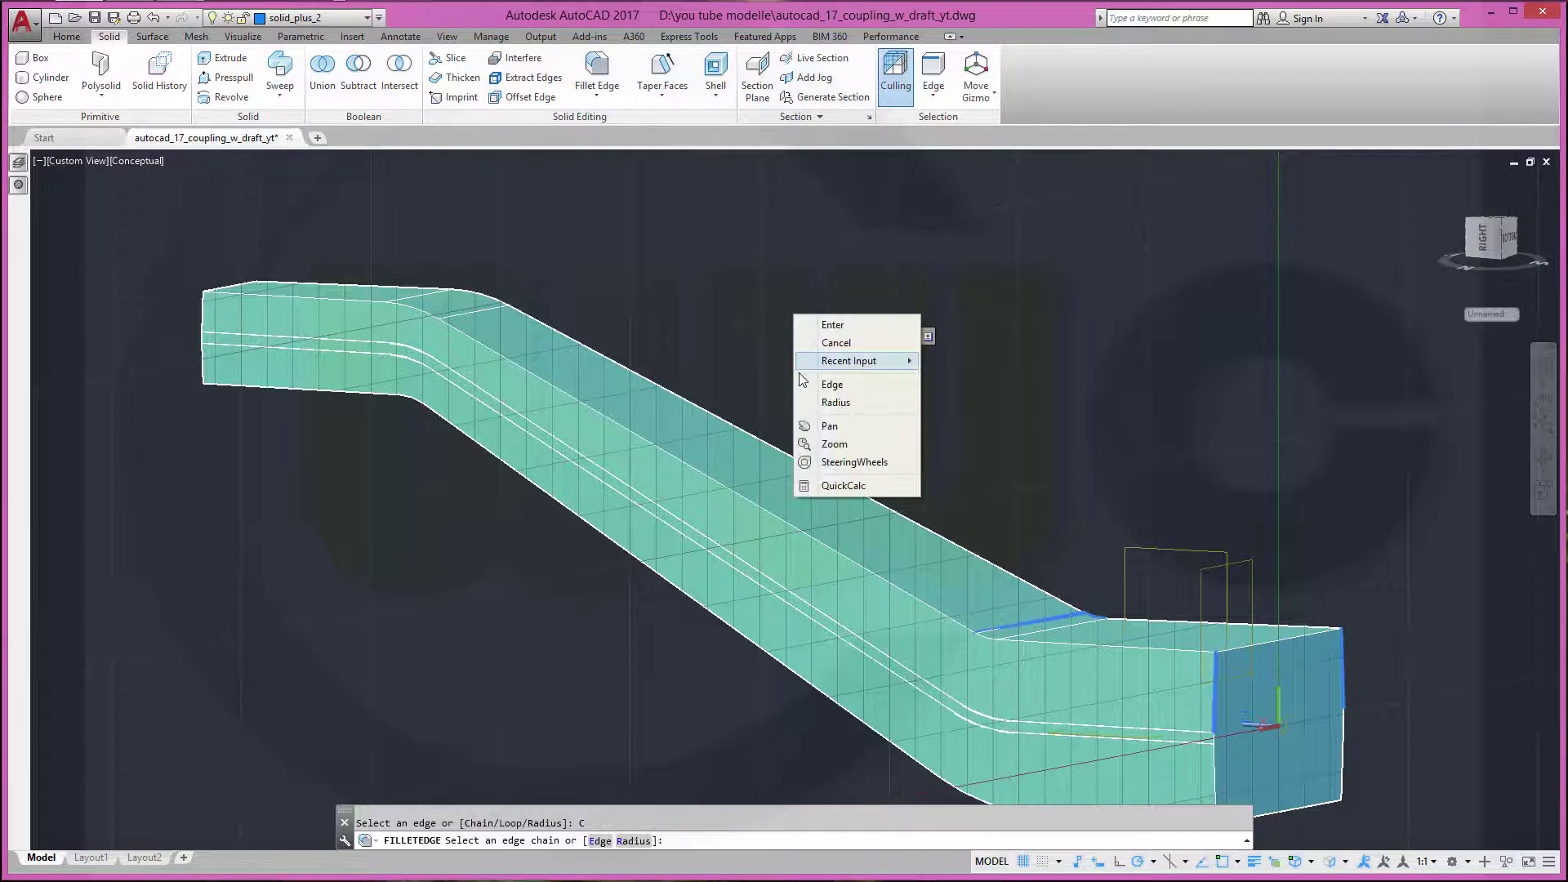
pyautogui.click(825, 399)
pyautogui.write('7')
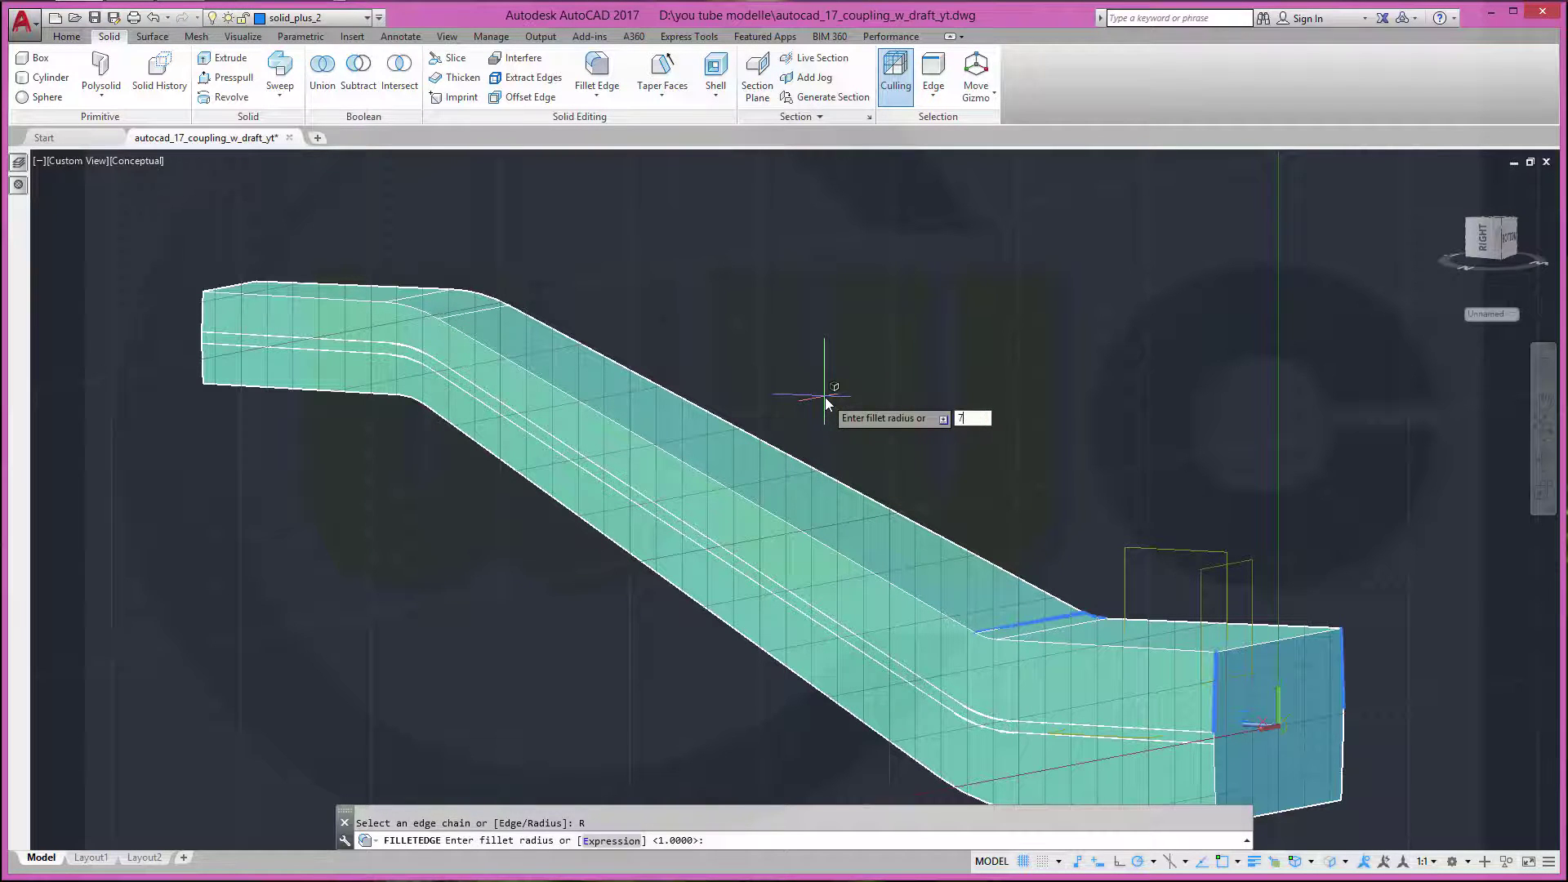
pyautogui.press('Return')
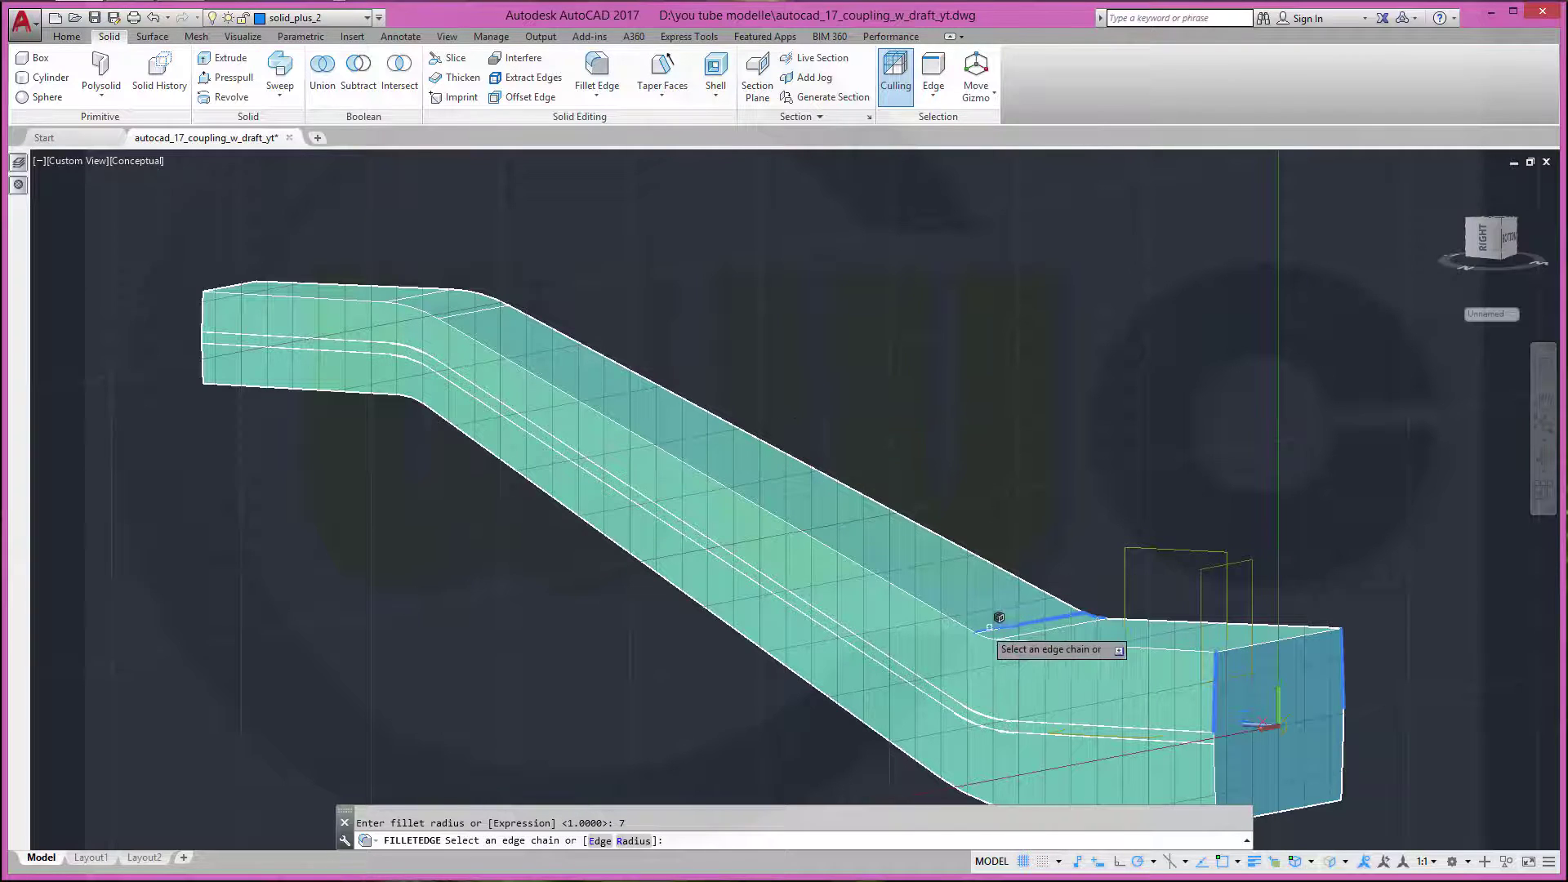
# Fillet the arm's top edge chain at radius 7, inspect it from below, then undo it
pyautogui.click(943, 611)
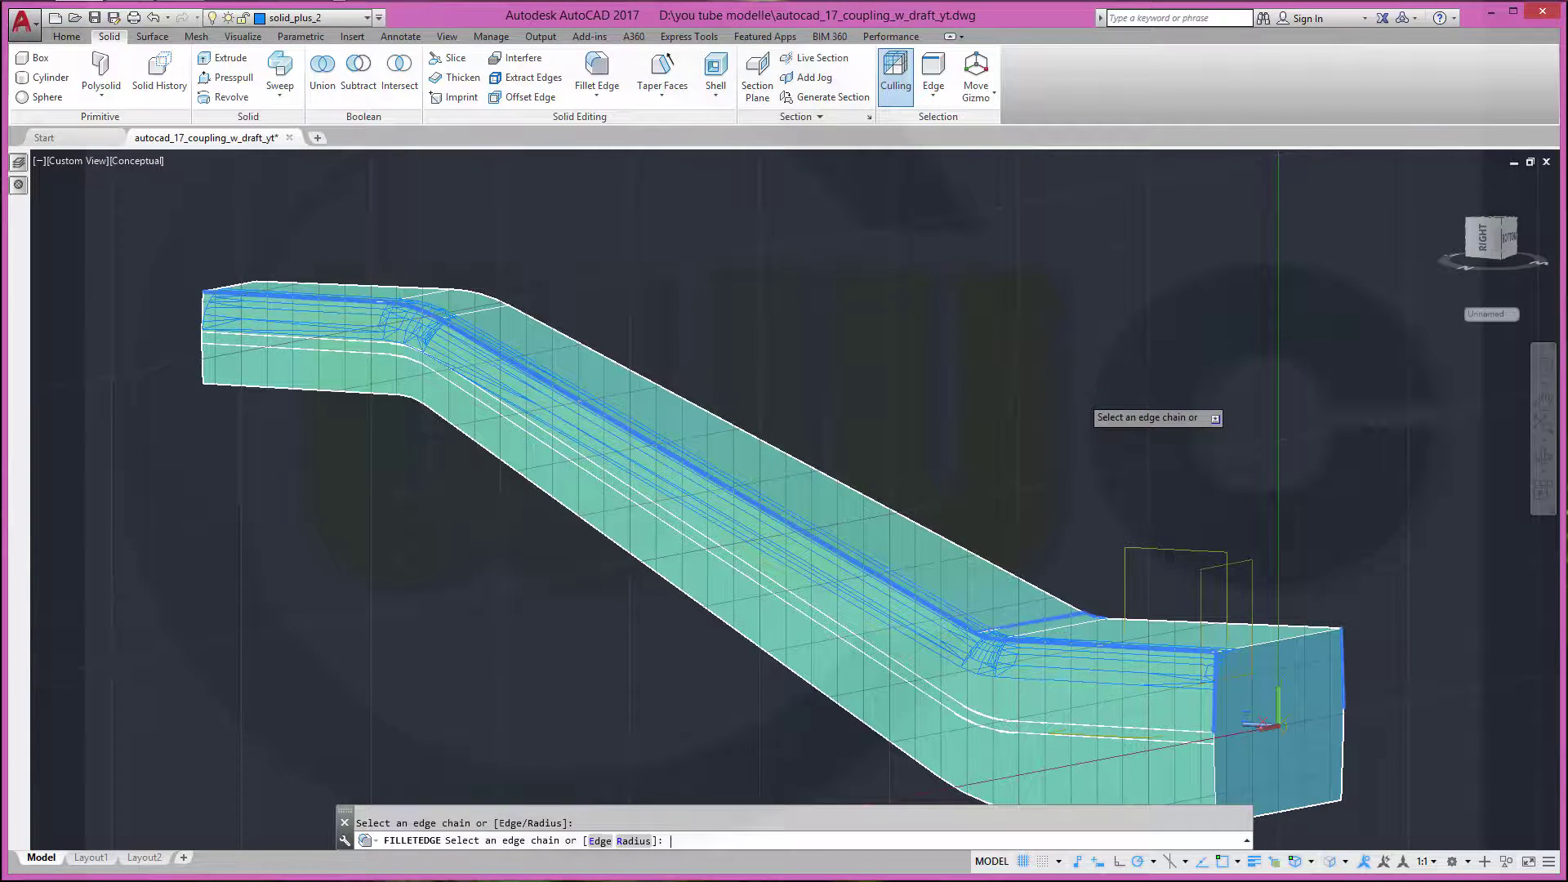
pyautogui.press('Return')
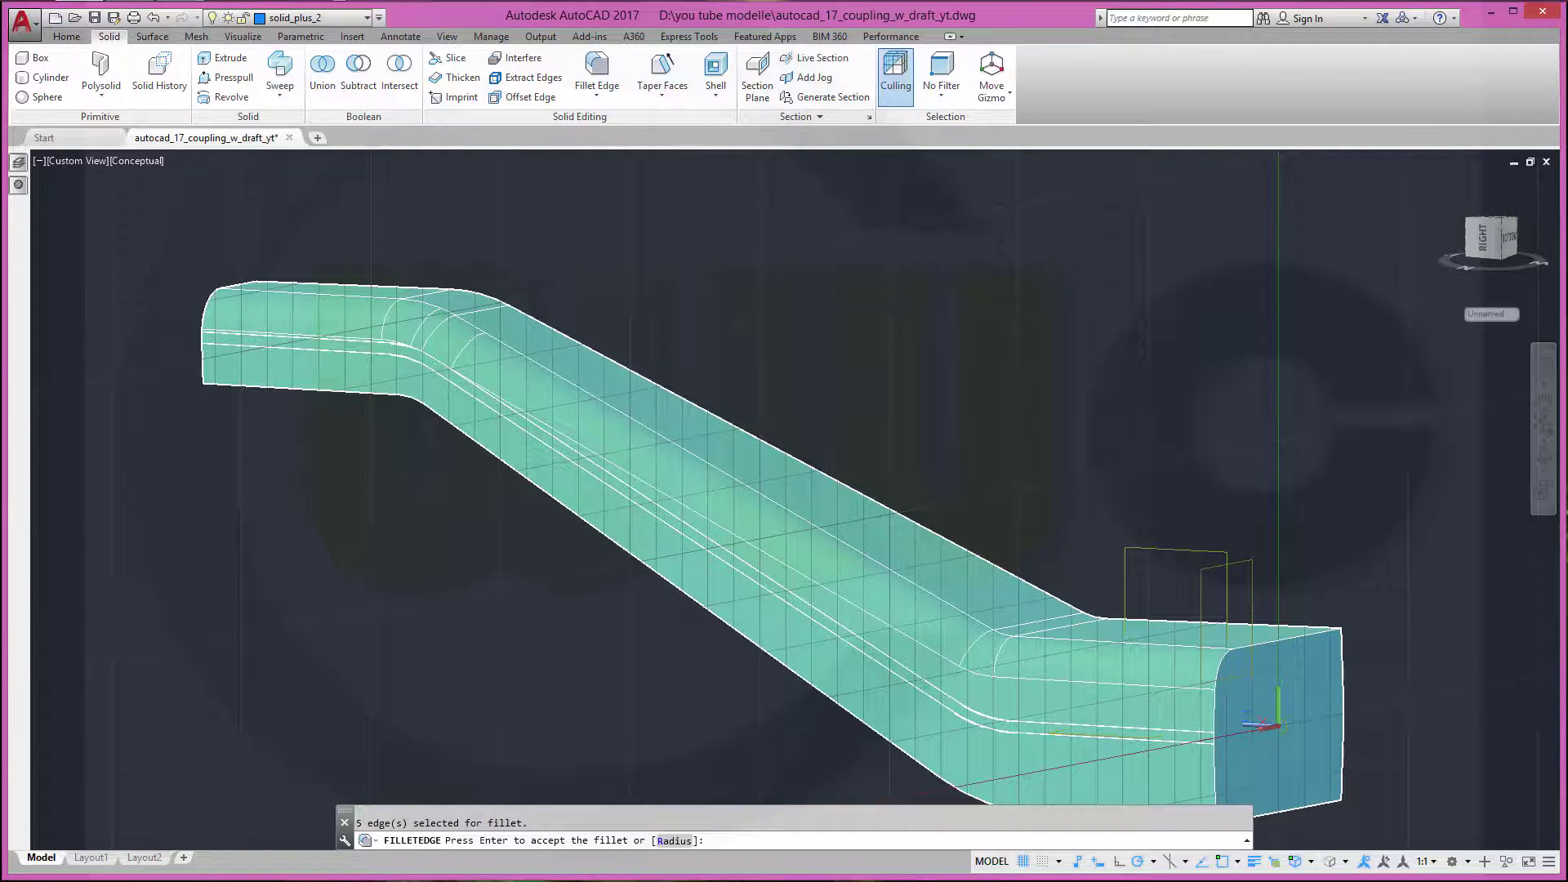
pyautogui.press('Return')
pyautogui.press('Return')
pyautogui.moveTo(984, 406)
pyautogui.keyDown('shift'); pyautogui.mouseDown(button='middle')
pyautogui.moveTo(851, 406)
pyautogui.moveTo(647, 448)
pyautogui.moveTo(727, 441)
pyautogui.mouseUp(button='middle'); pyautogui.keyUp('shift')
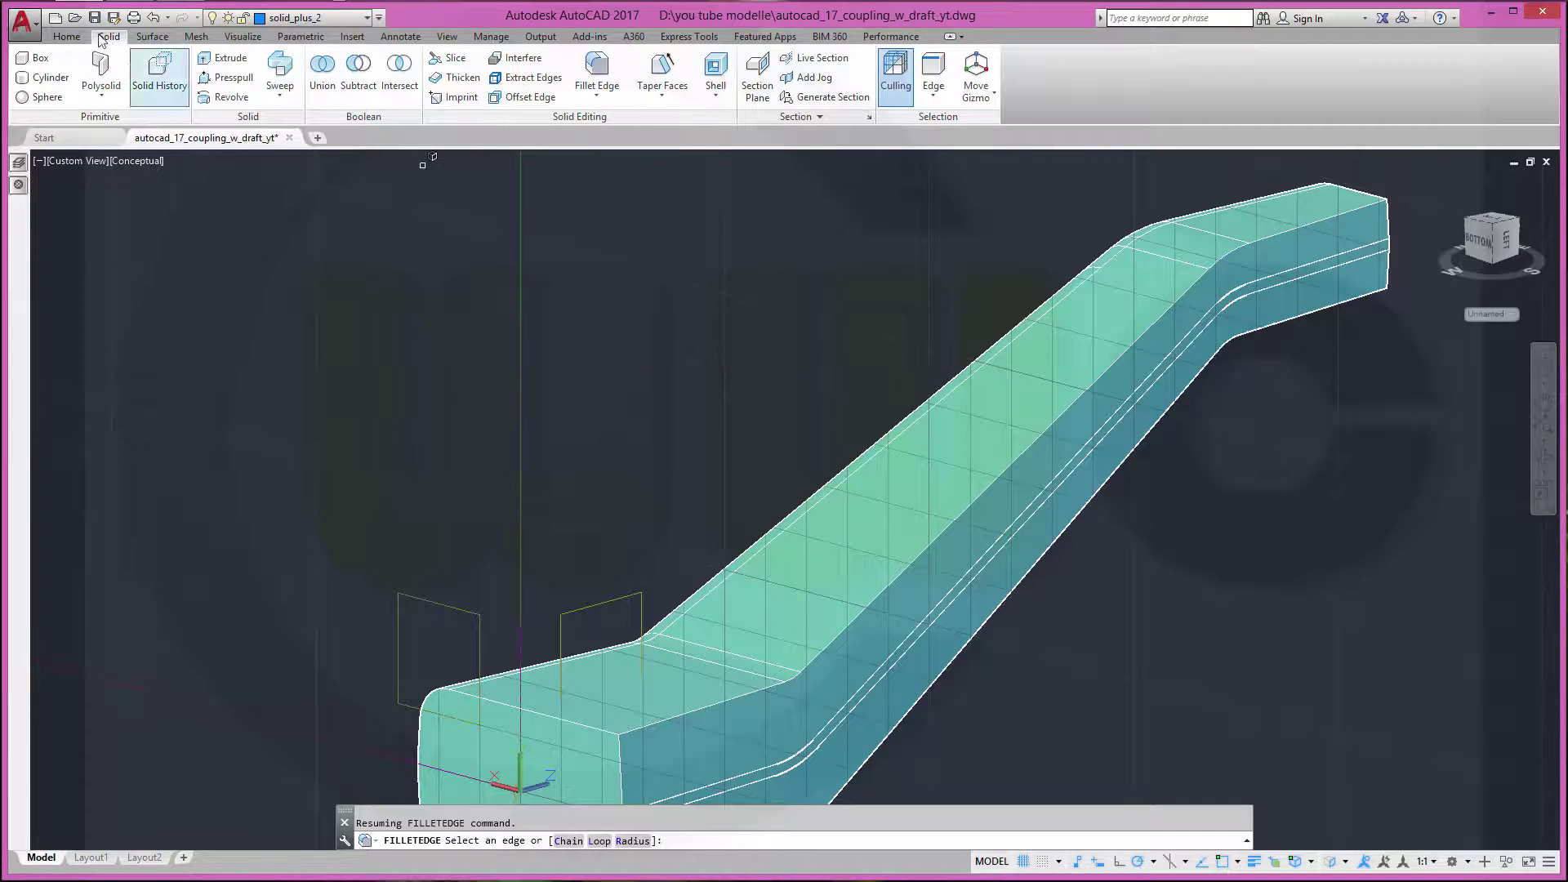
pyautogui.click(154, 20)
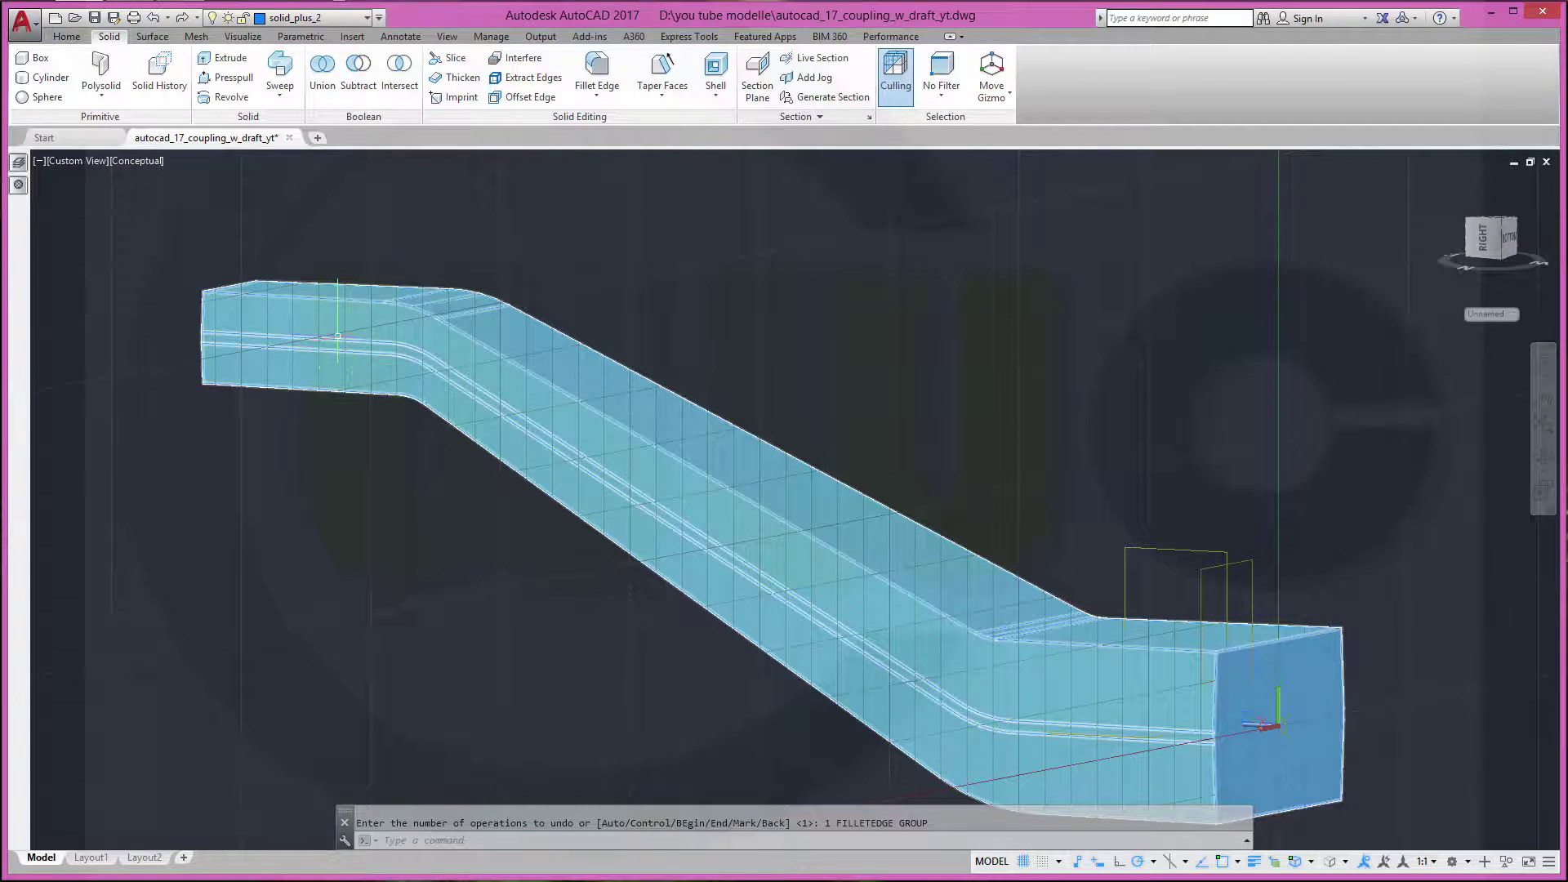
# Fillet the arm's front and back top edge chains with a radius 6 chain fillet
pyautogui.click(601, 68)
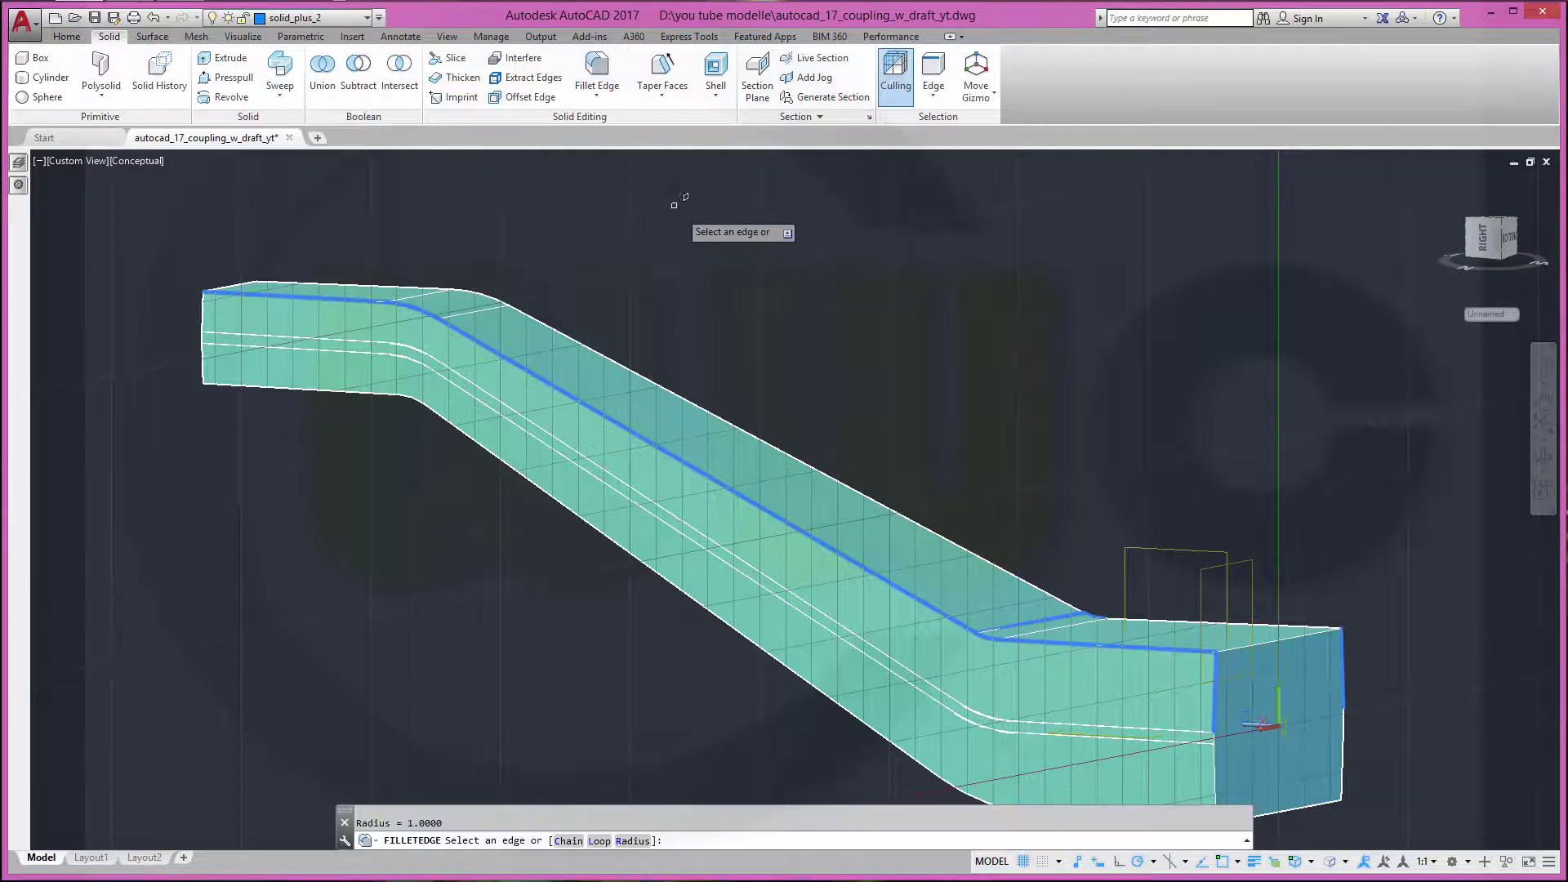
pyautogui.rightClick(687, 211)
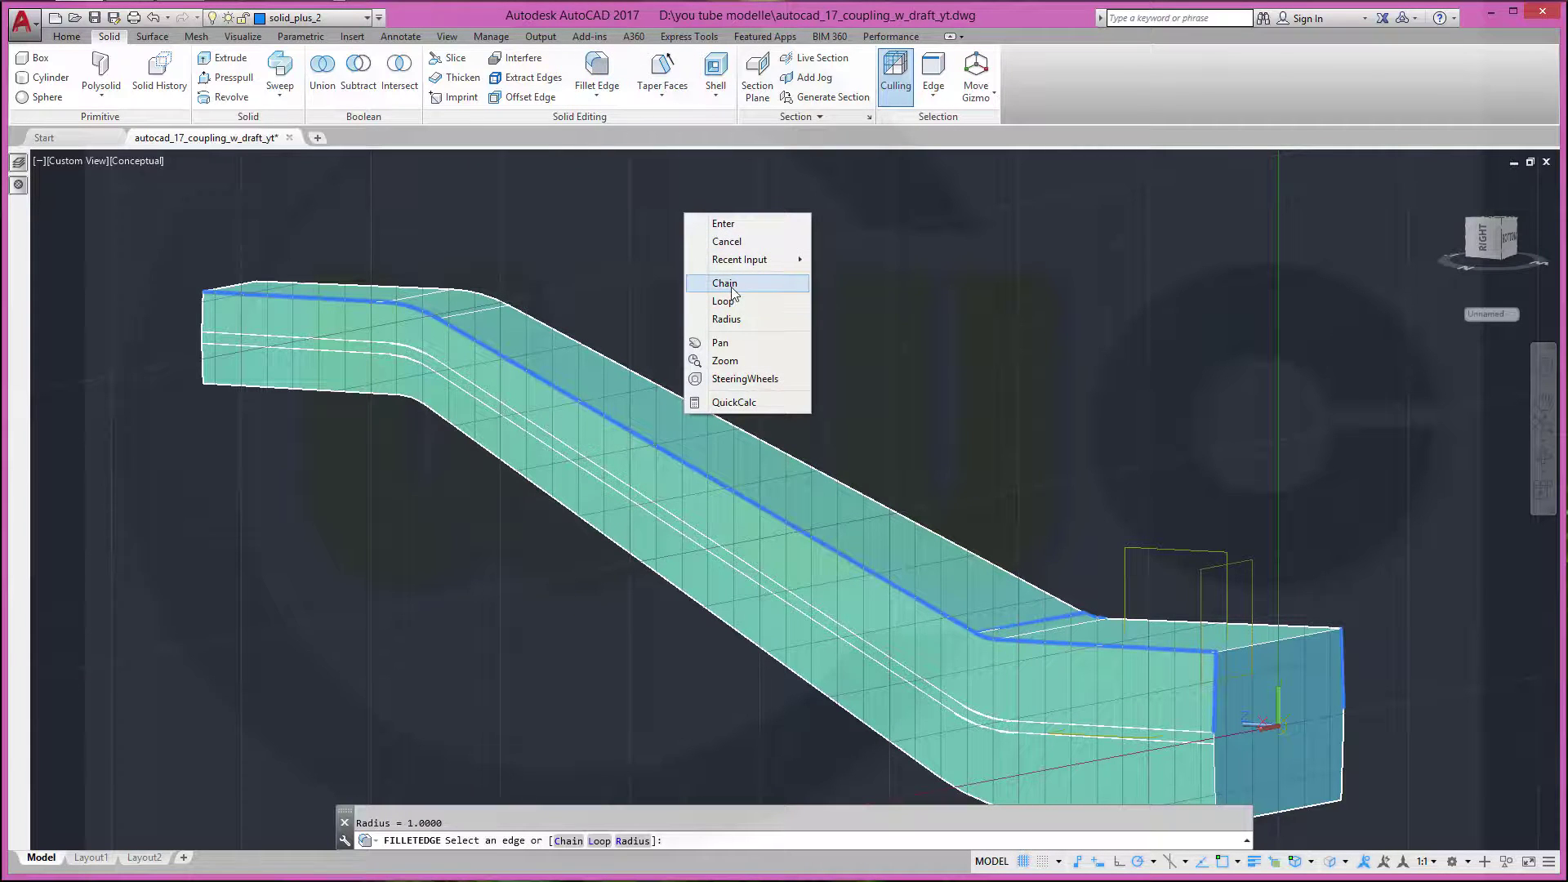
pyautogui.click(732, 285)
pyautogui.rightClick(793, 291)
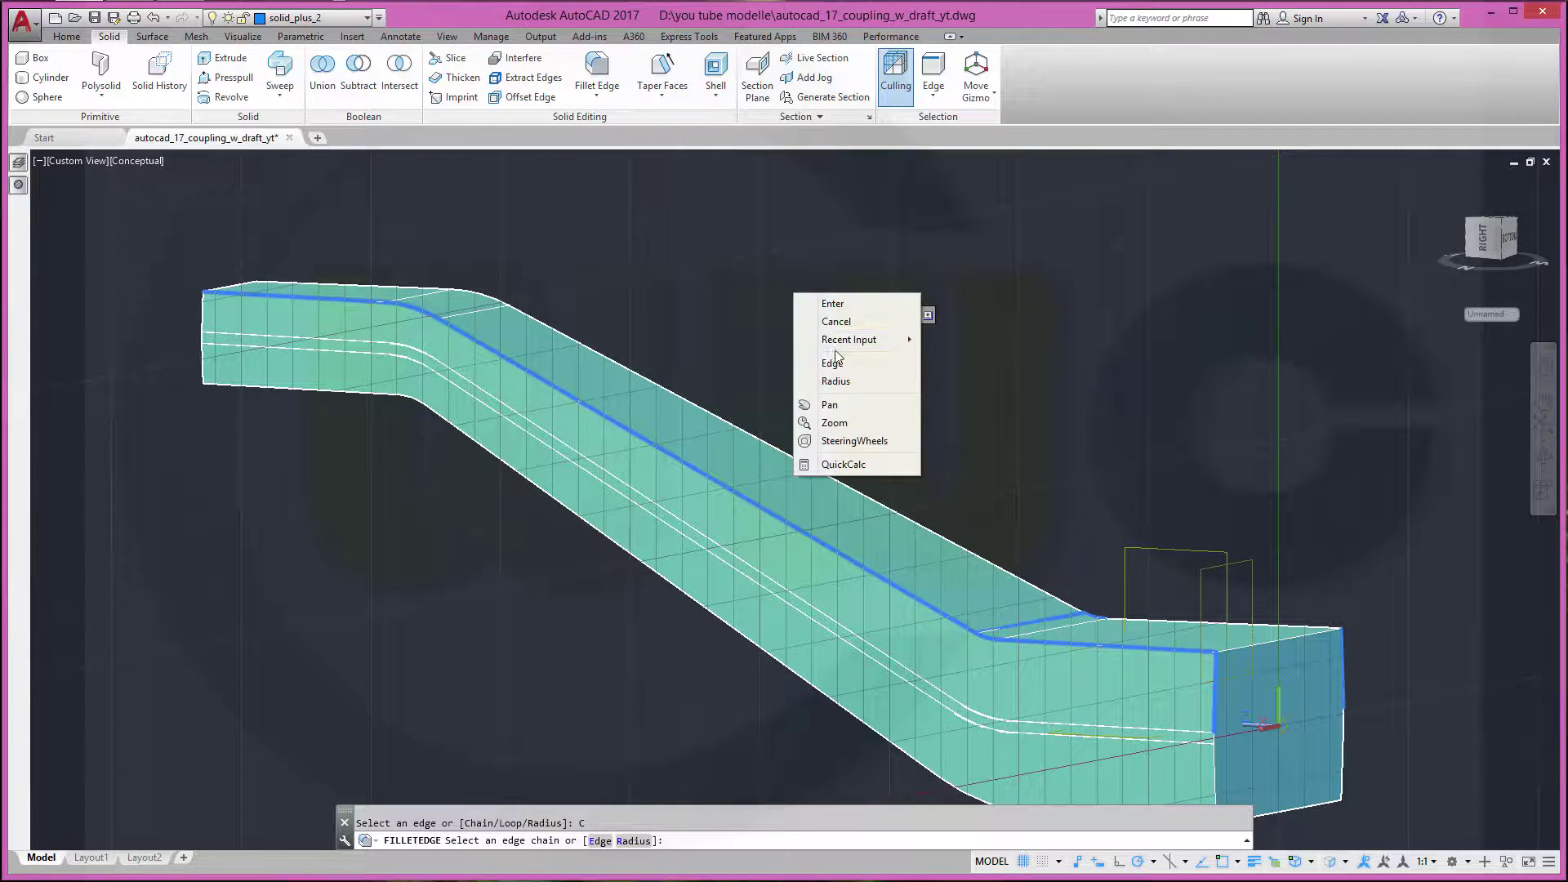
pyautogui.click(817, 376)
pyautogui.write('6')
pyautogui.press('Return')
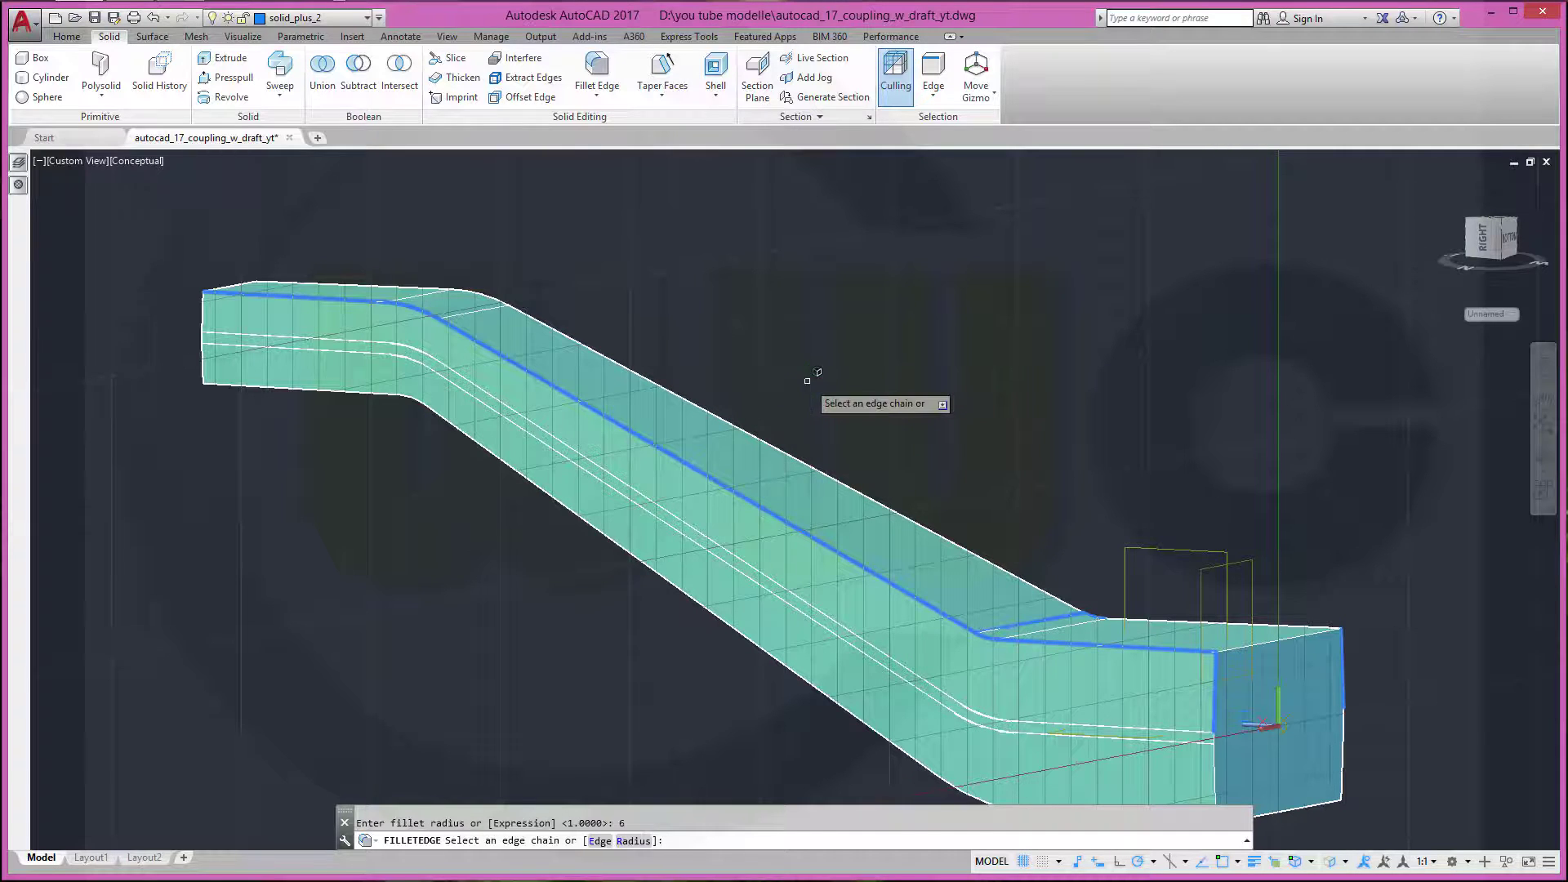
pyautogui.click(689, 465)
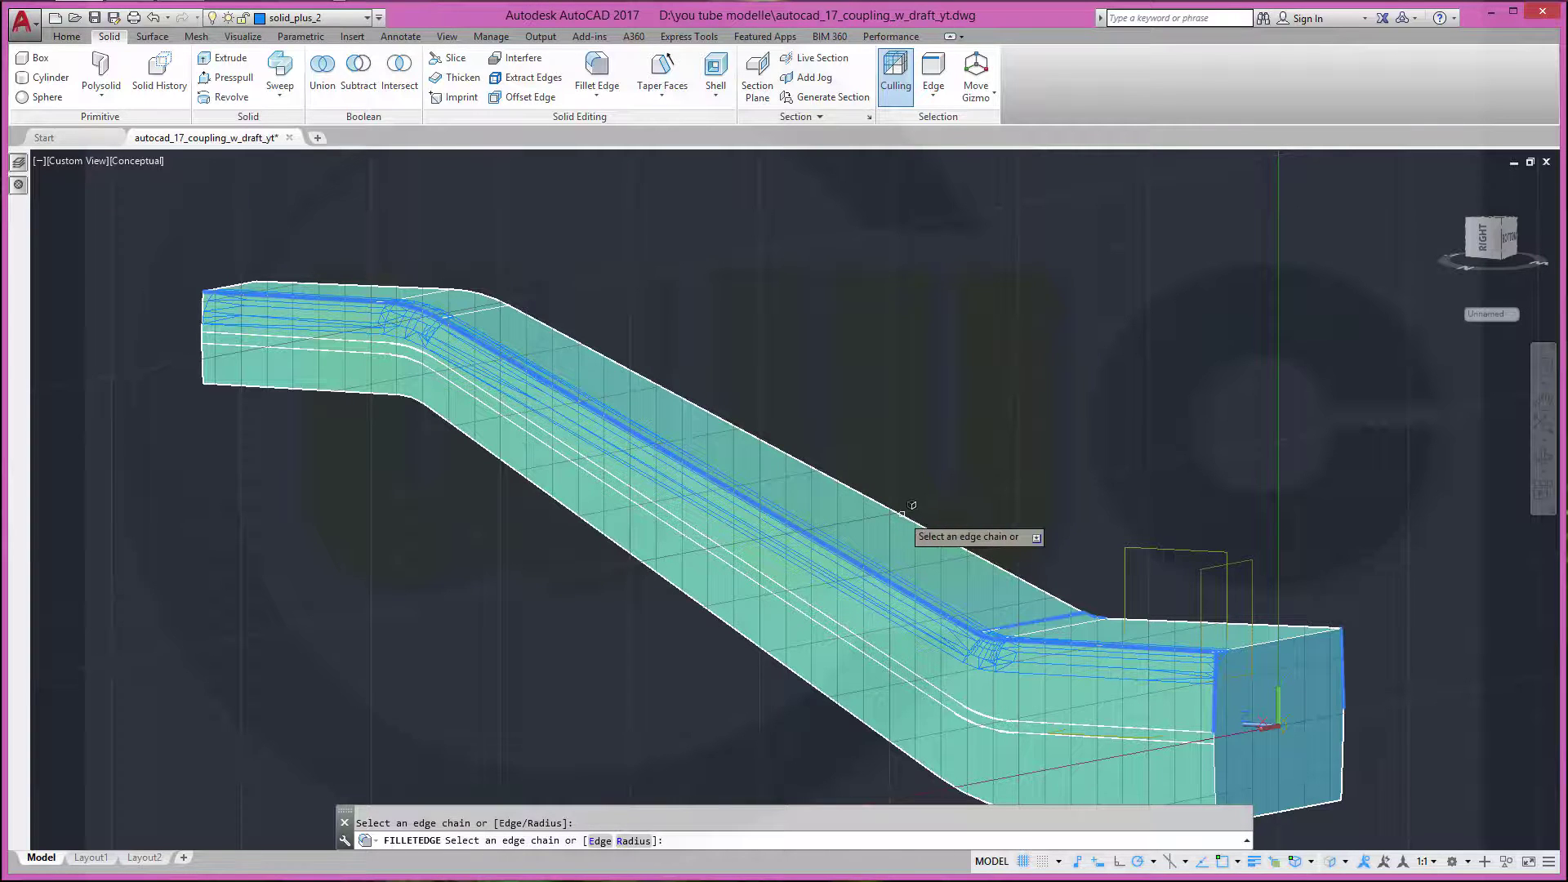
pyautogui.click(903, 513)
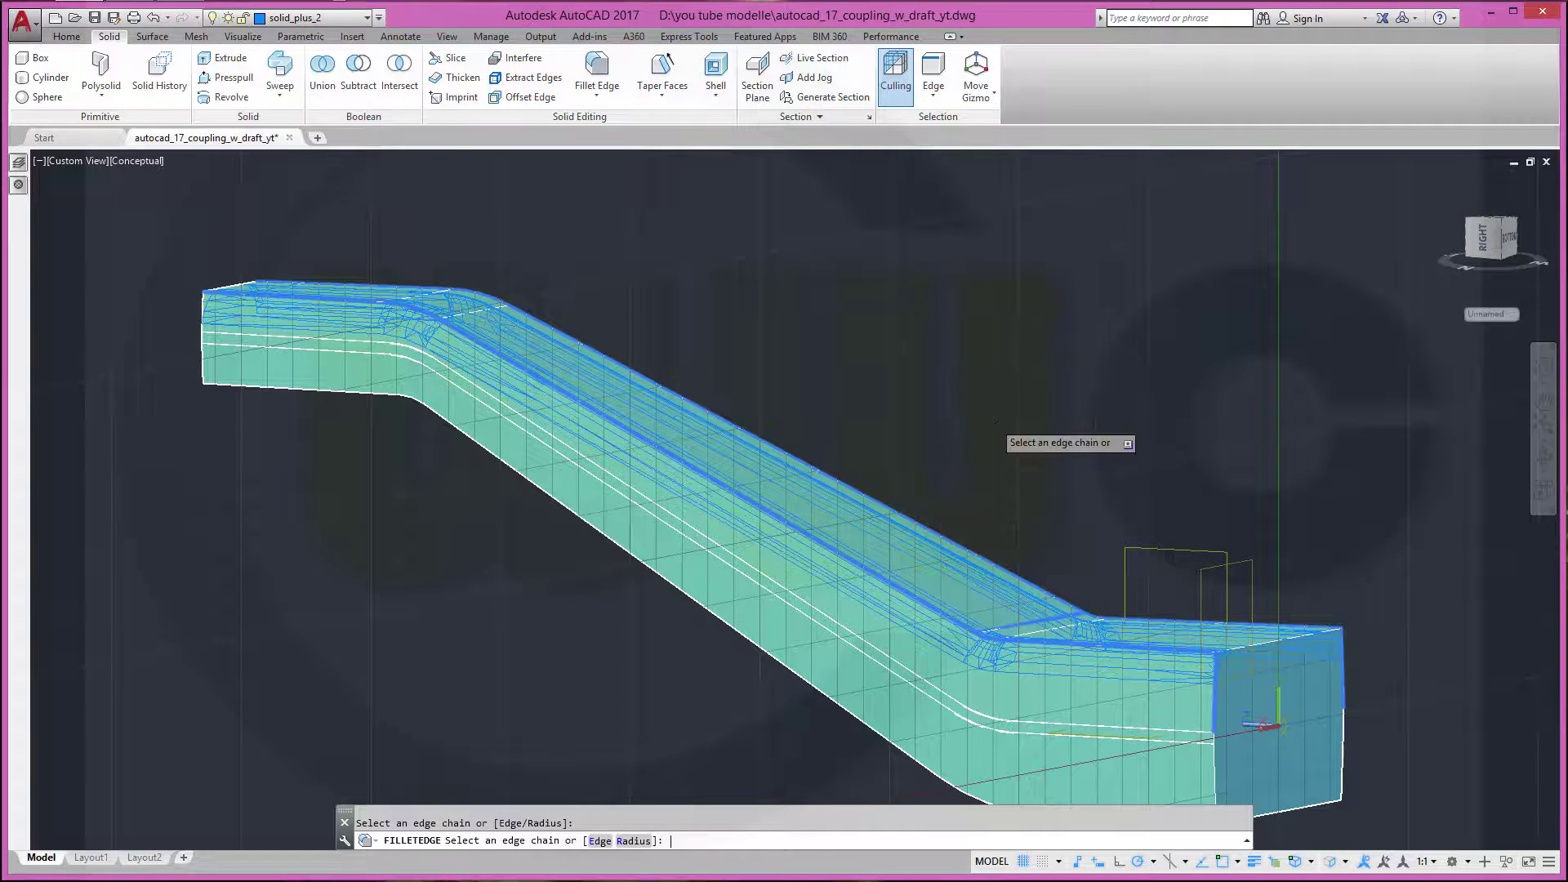
pyautogui.press('Return')
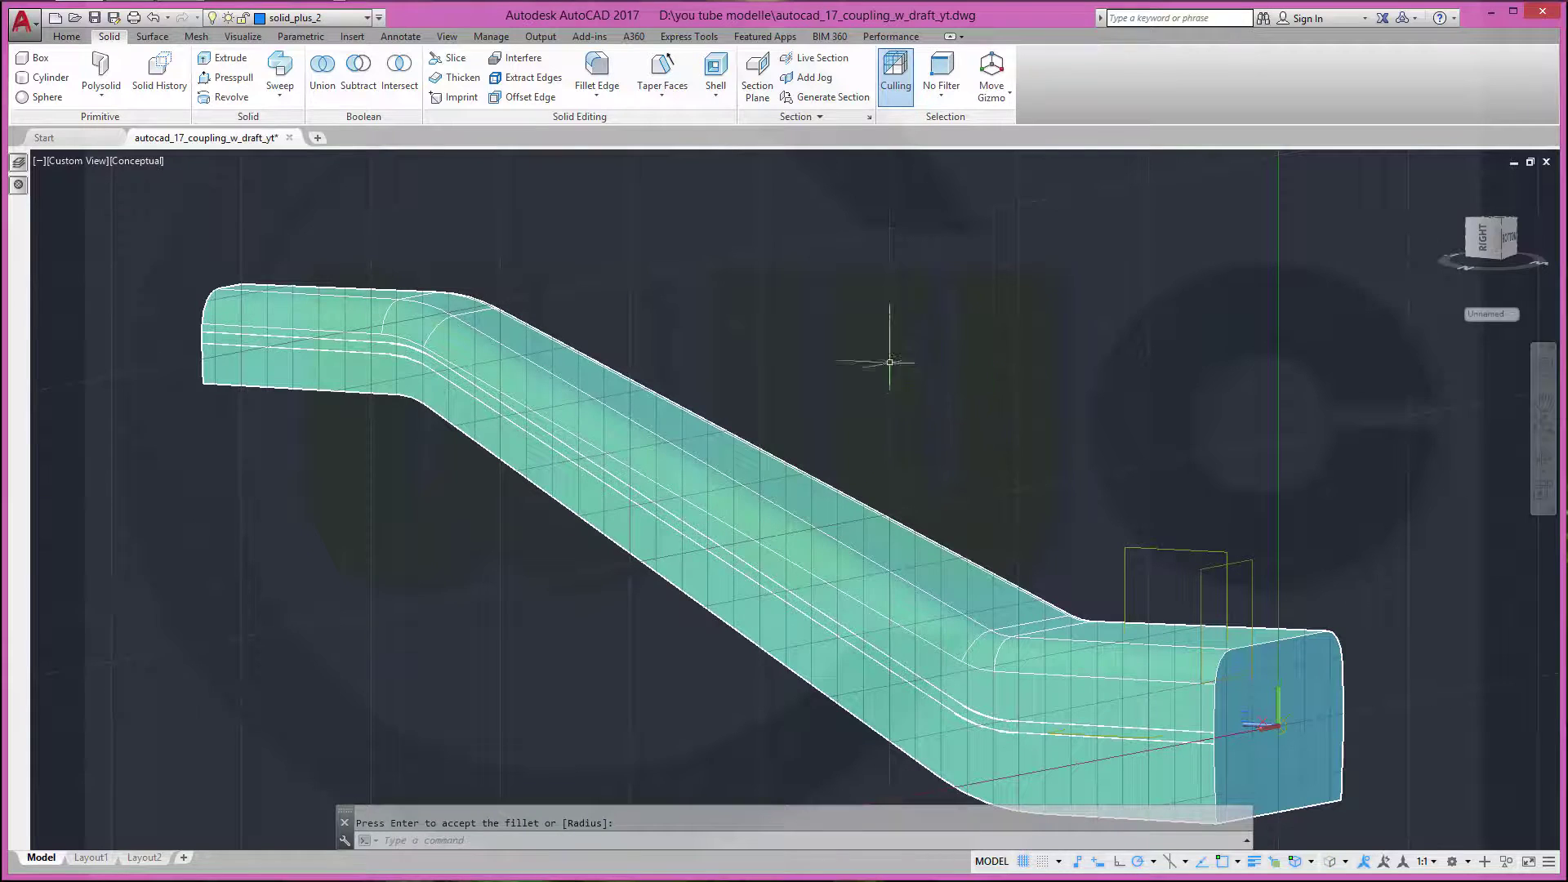
pyautogui.press('Return')
pyautogui.press('Return')
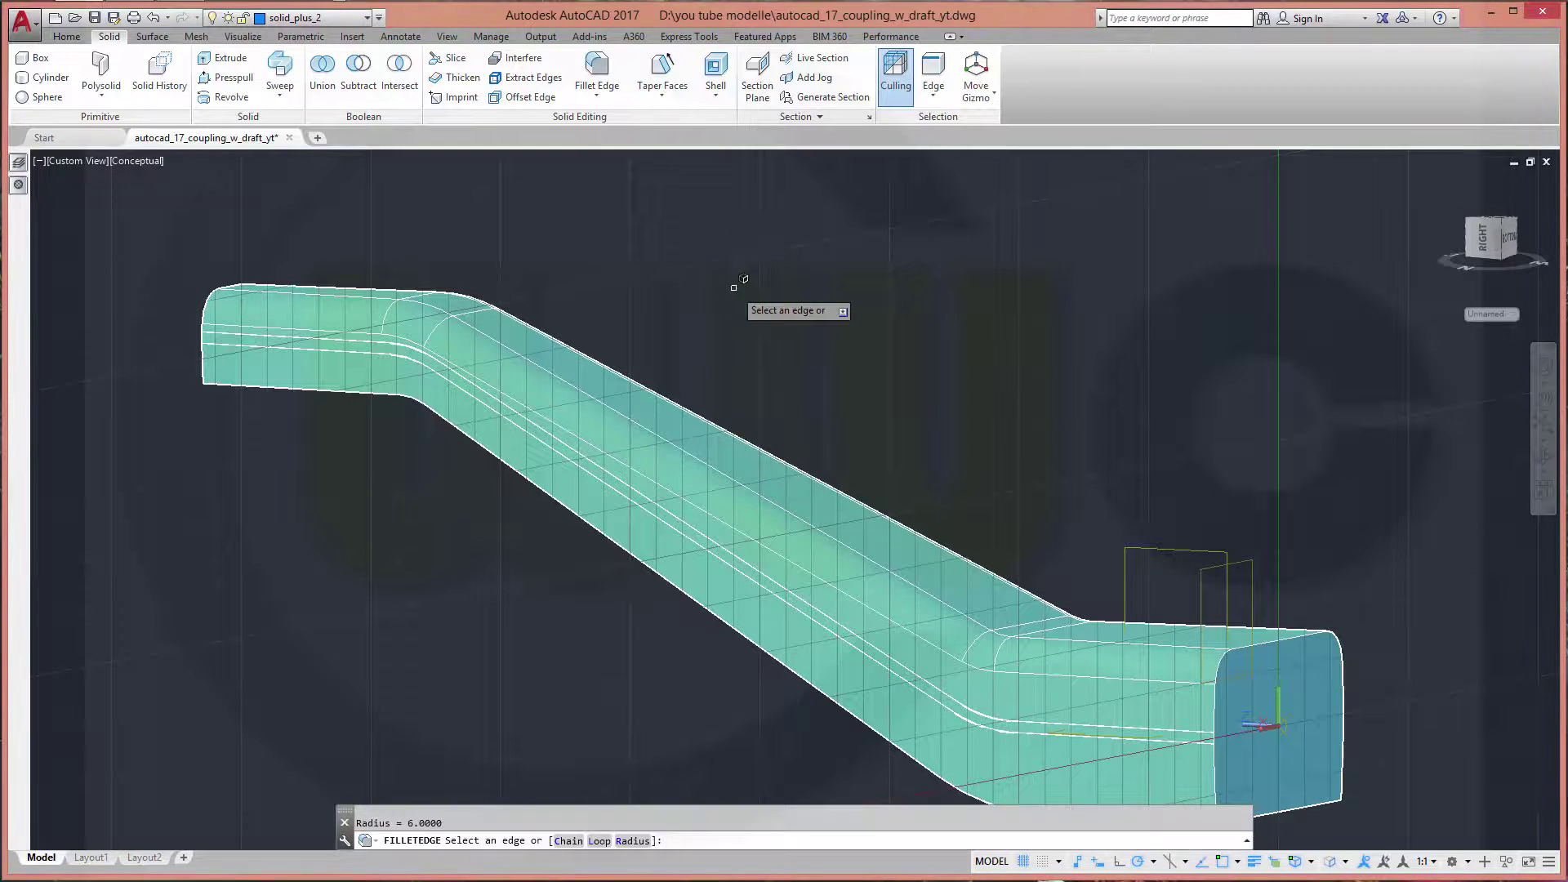
# Pick the arm's lower edge chains for another radius 6 chain fillet and preview it
pyautogui.rightClick(735, 291)
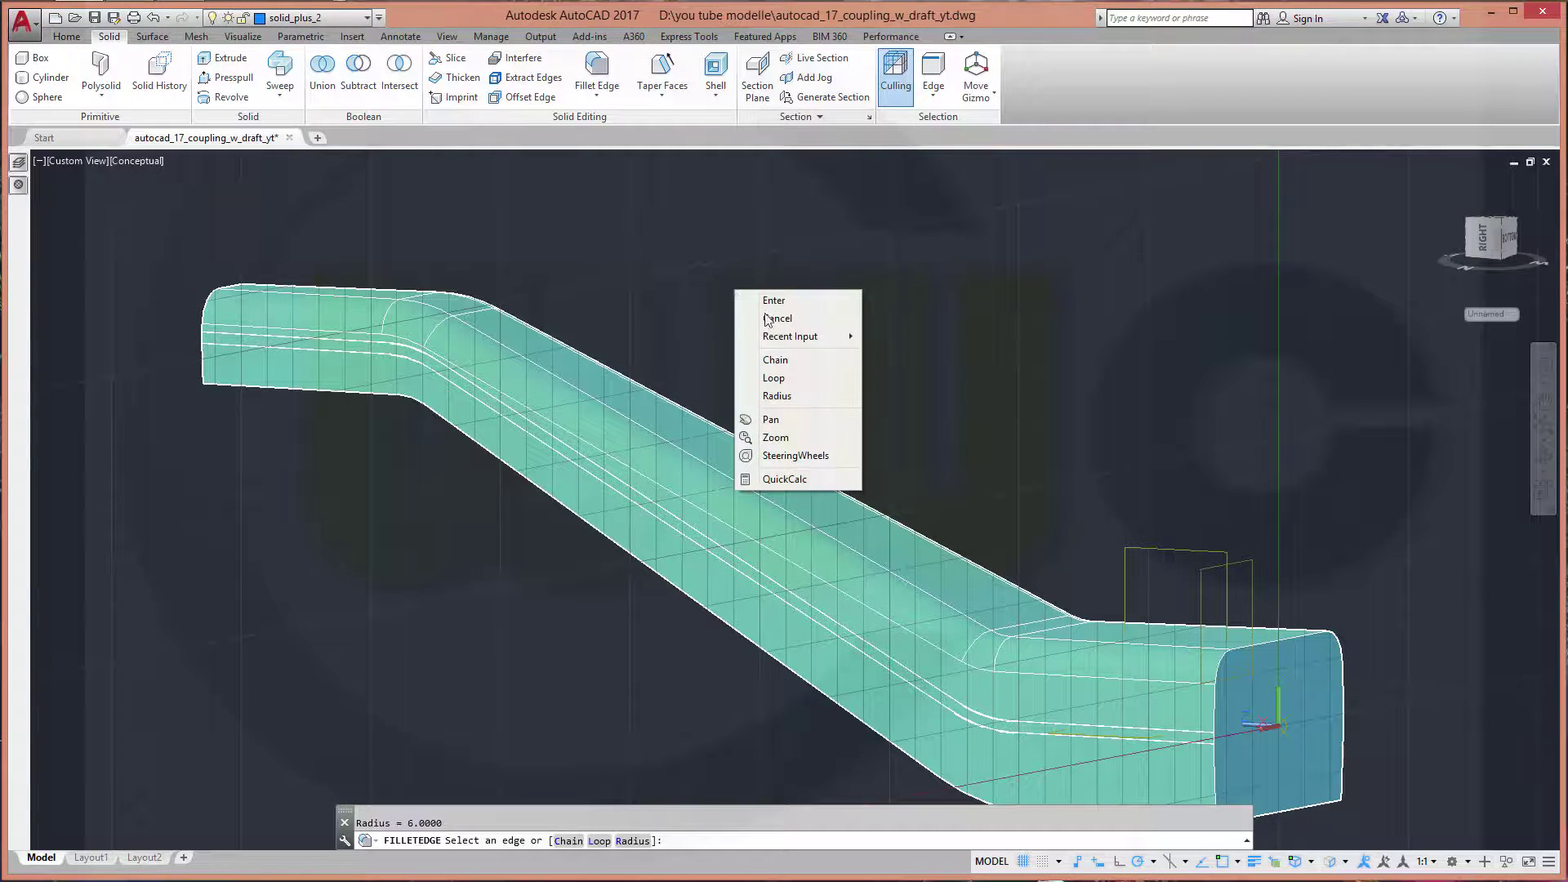
pyautogui.click(787, 365)
pyautogui.rightClick(814, 349)
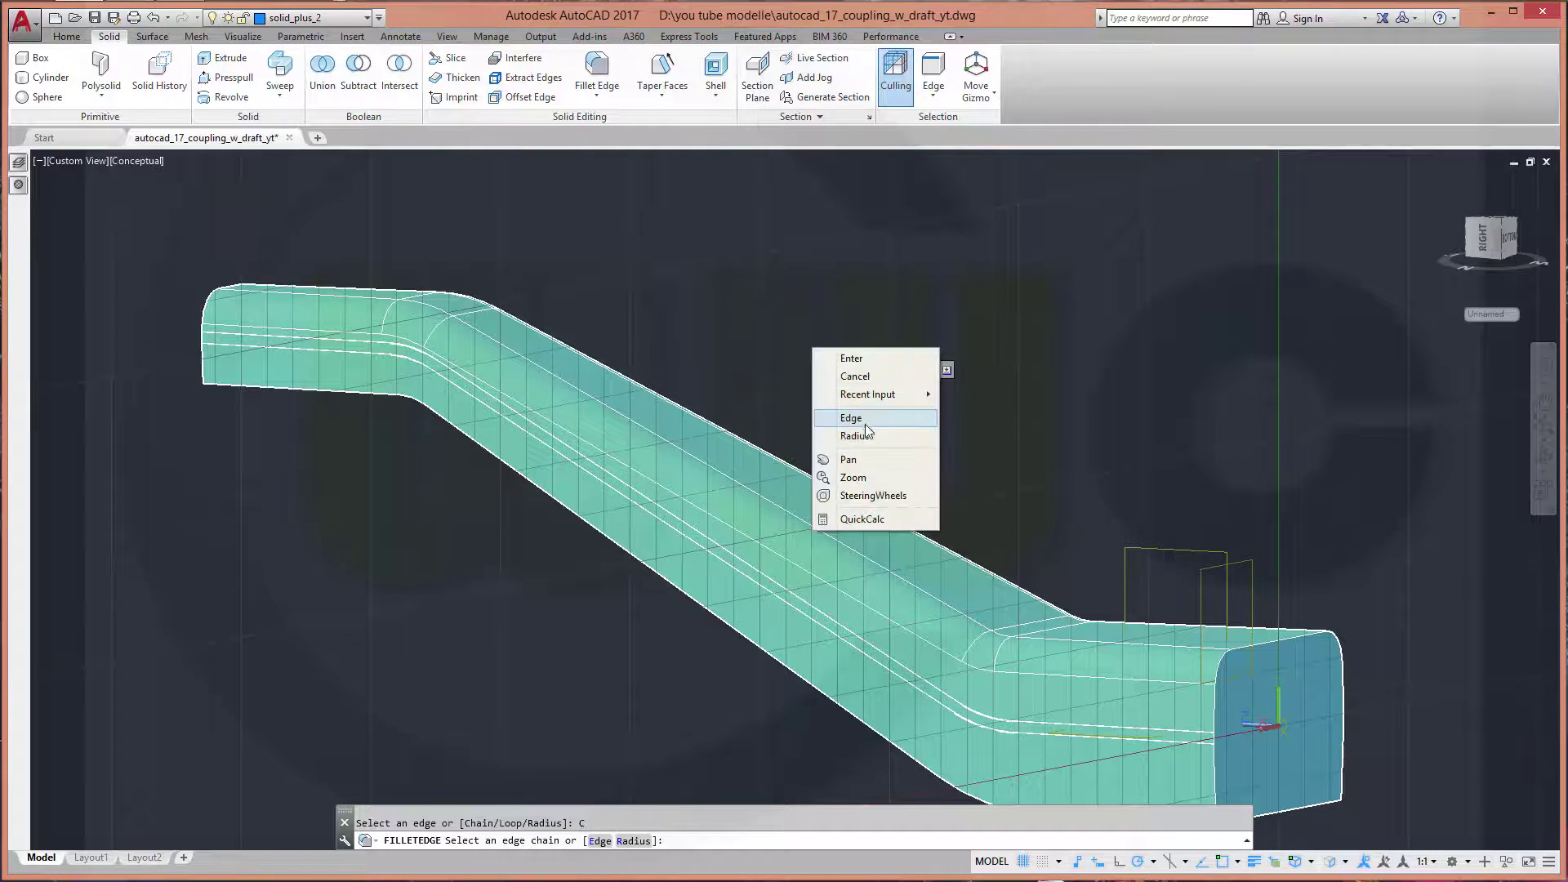
pyautogui.click(866, 442)
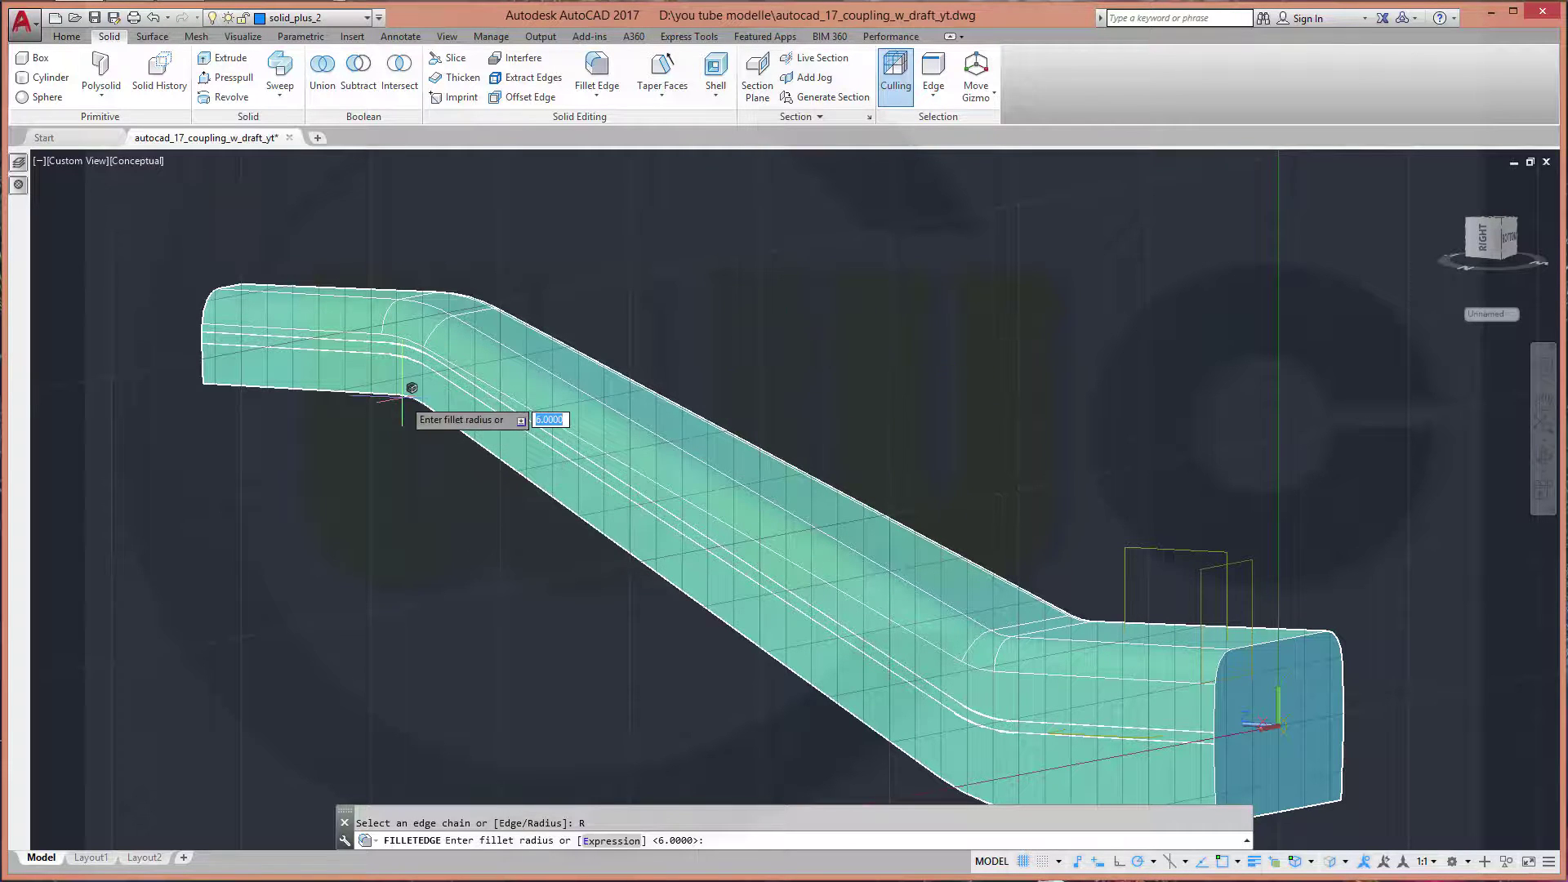
pyautogui.press('Return')
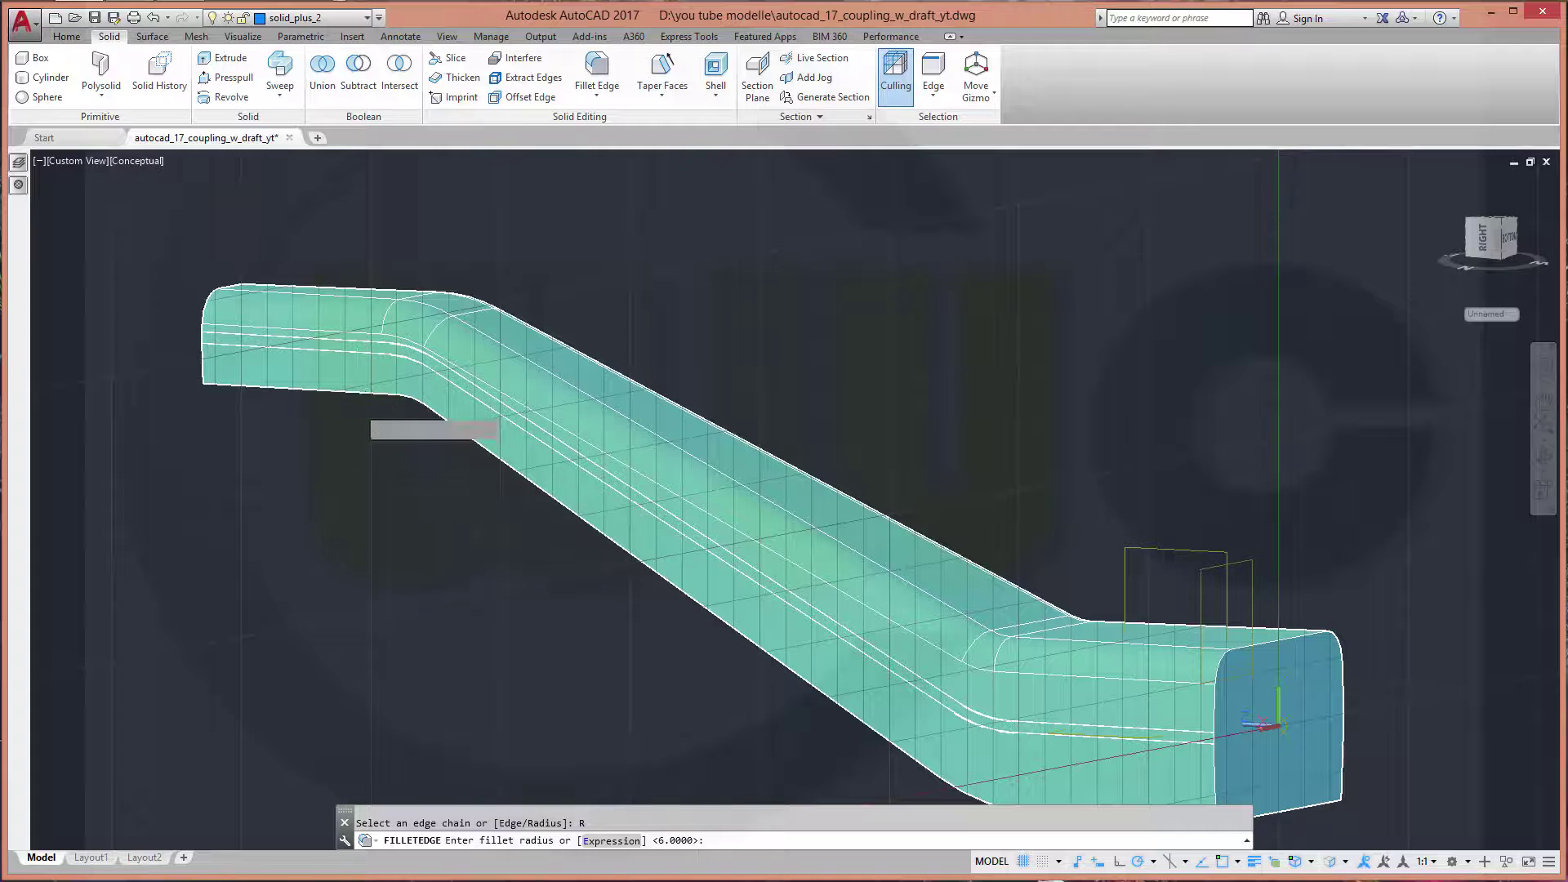
pyautogui.click(353, 387)
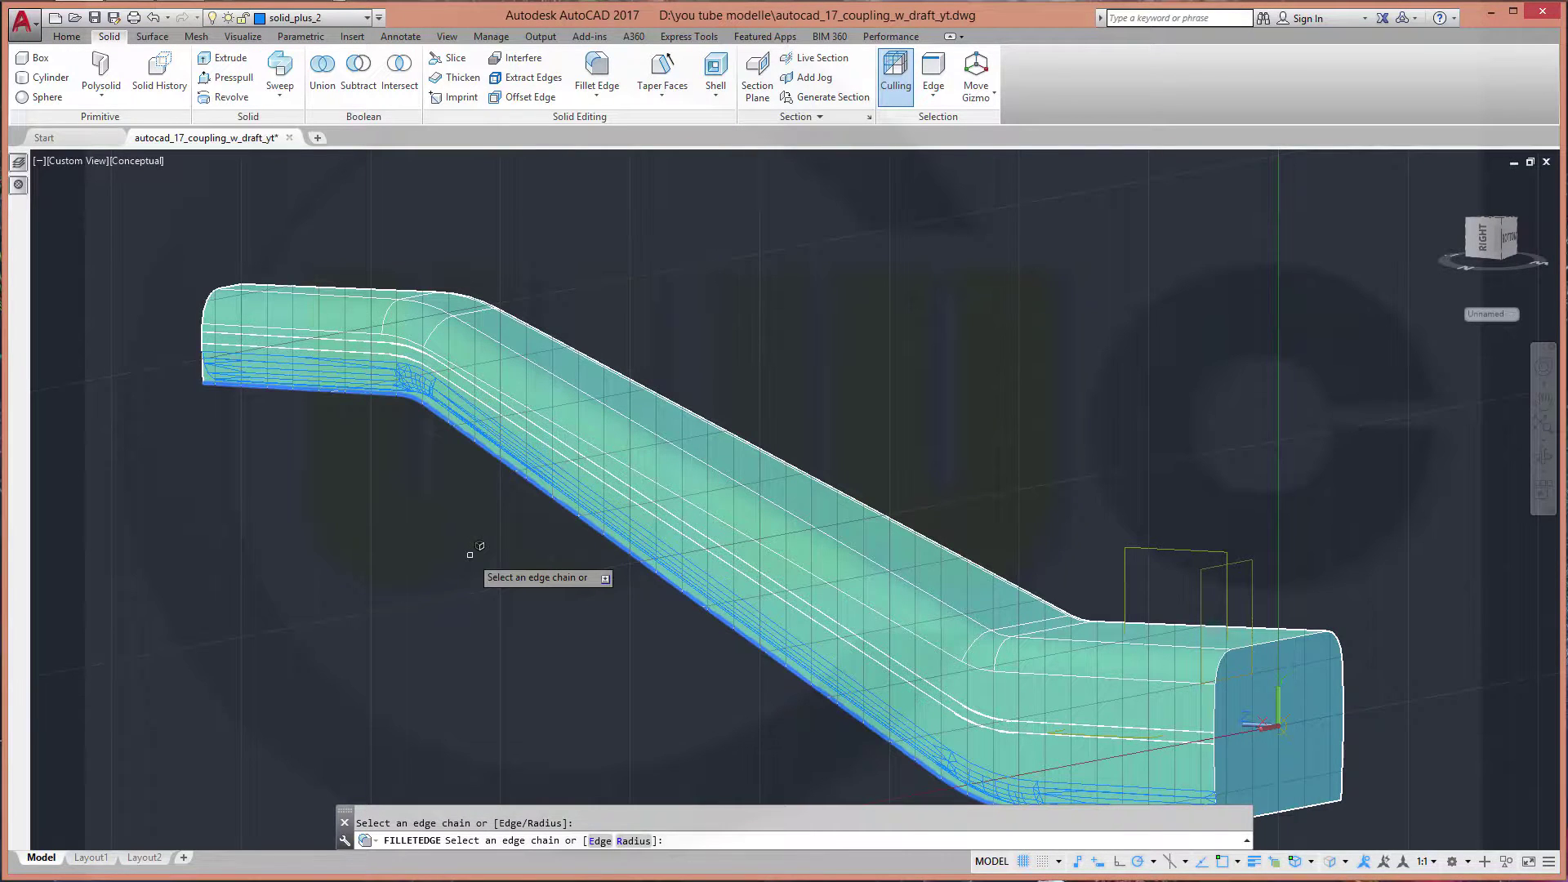
pyautogui.keyDown('shift'); pyautogui.moveTo(470, 555); pyautogui.dragTo(670, 383, button='middle'); pyautogui.keyUp('shift')
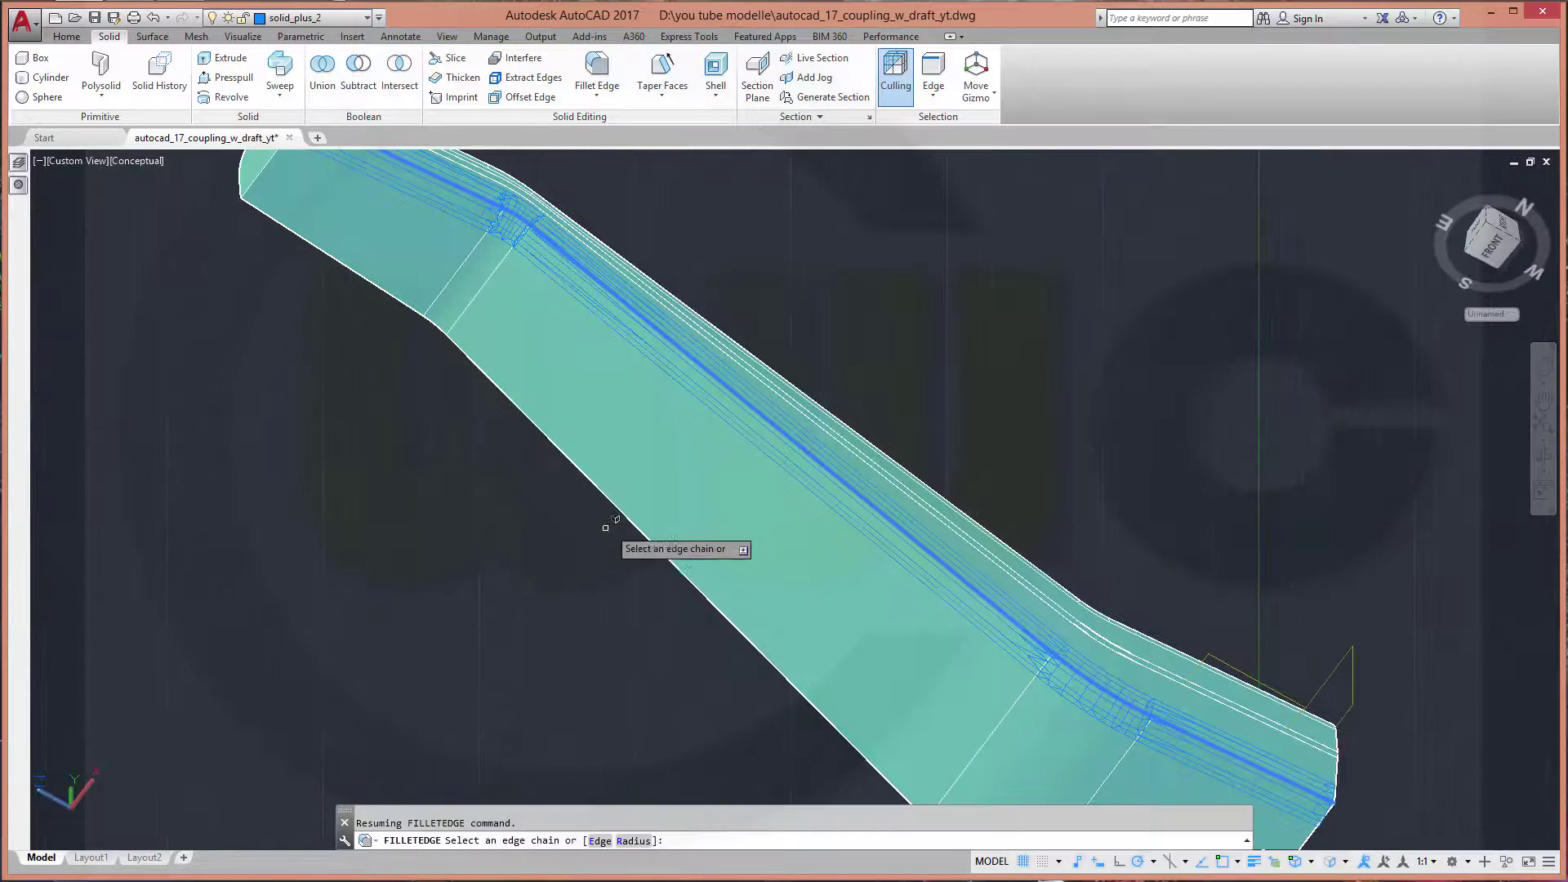
pyautogui.click(627, 516)
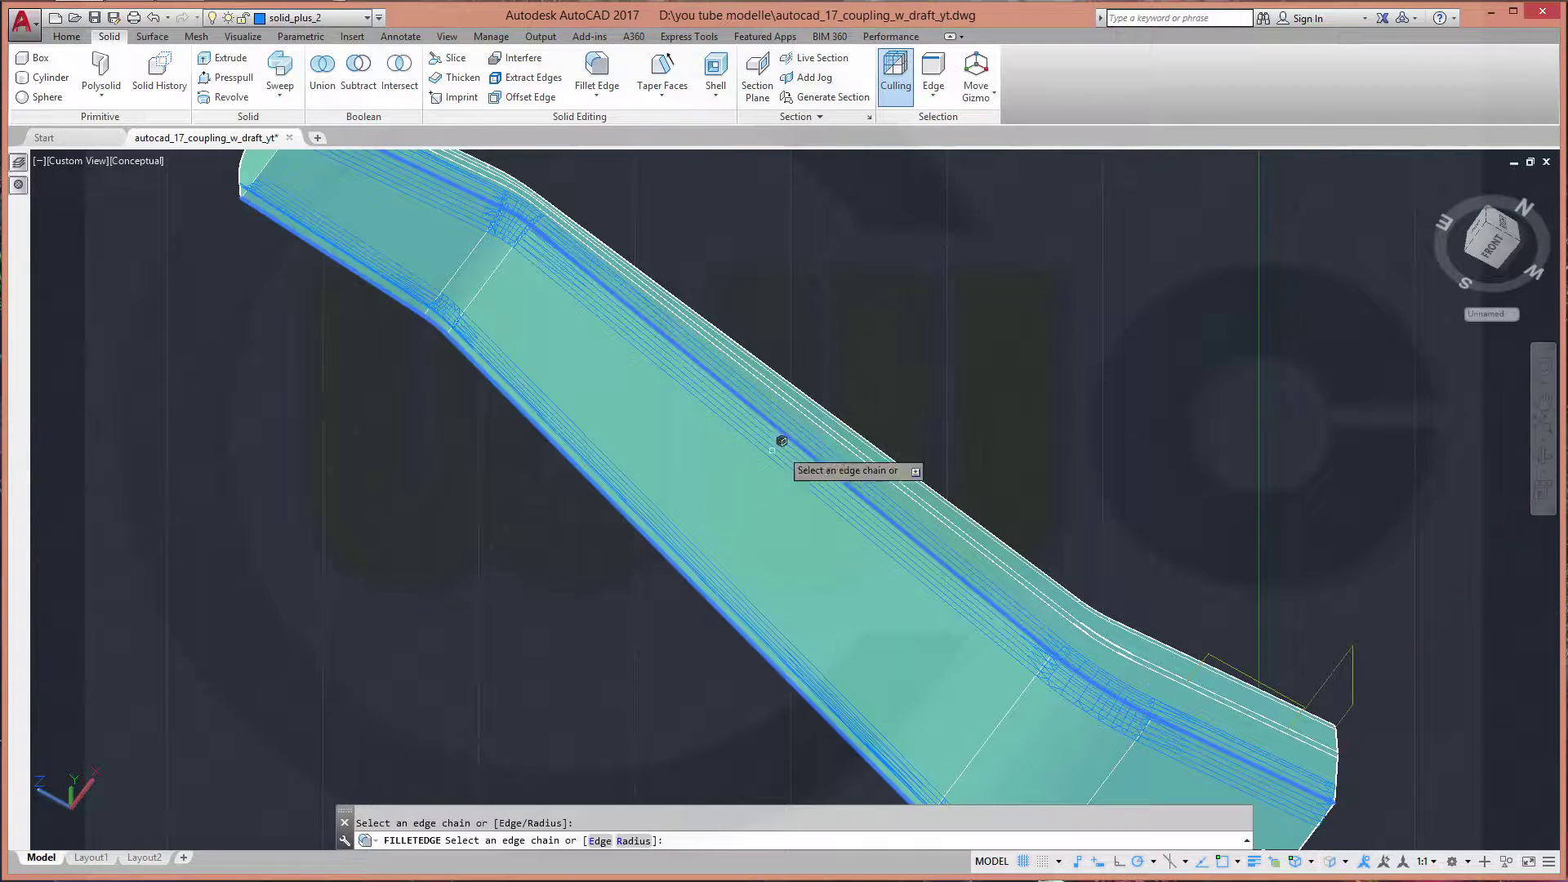
pyautogui.press('Return')
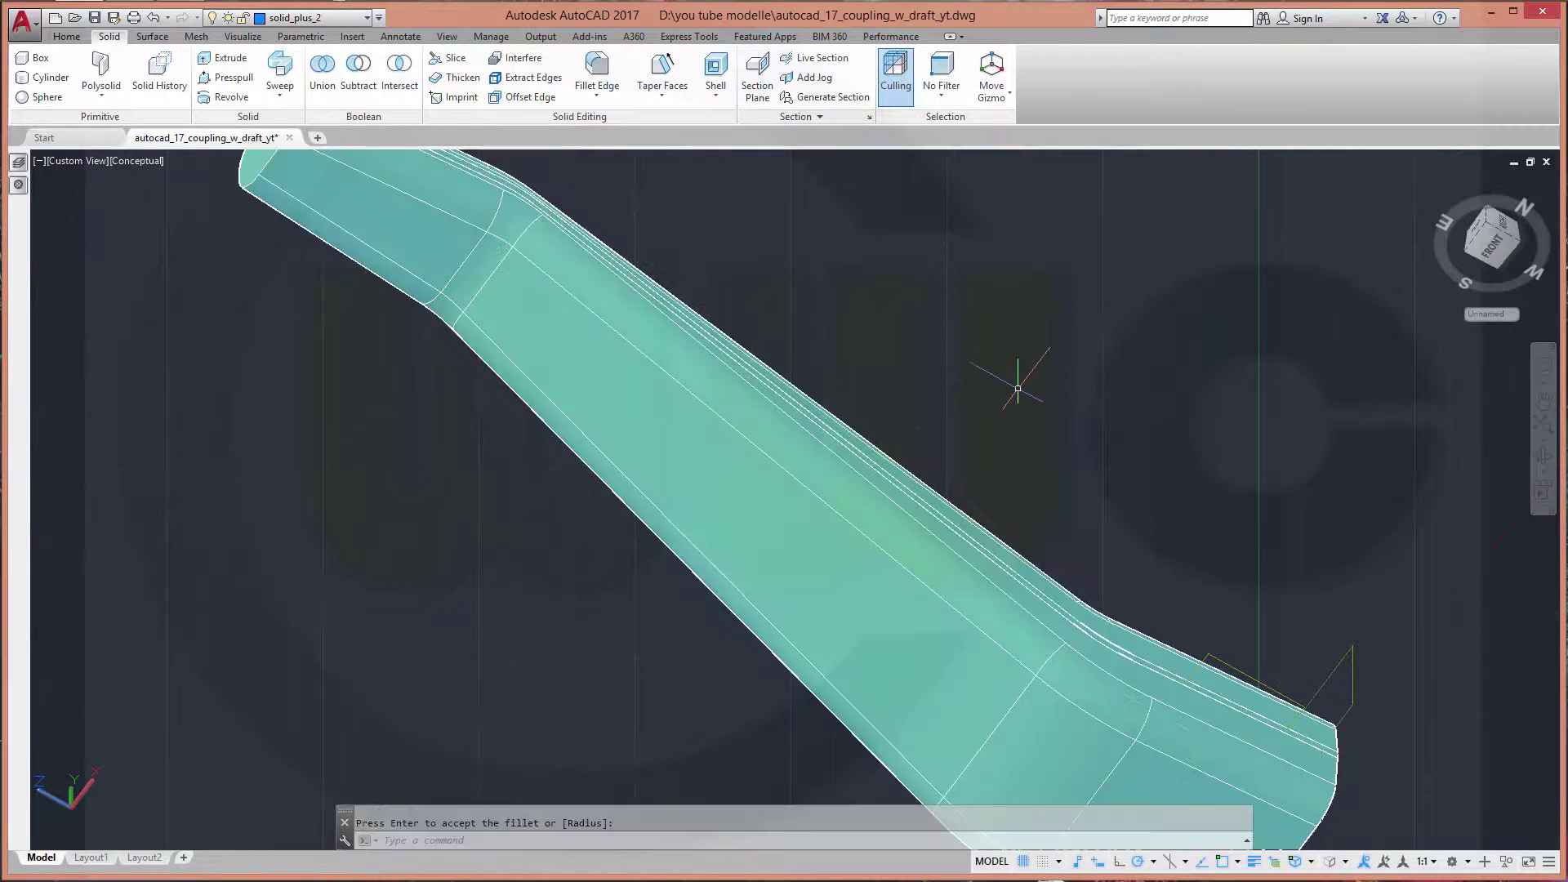
pyautogui.moveTo(888, 401)
pyautogui.keyDown('shift'); pyautogui.mouseDown(button='middle')
pyautogui.moveTo(815, 578)
pyautogui.moveTo(760, 391)
pyautogui.moveTo(665, 567)
pyautogui.moveTo(262, 571)
pyautogui.moveTo(245, 589)
pyautogui.moveTo(270, 621)
pyautogui.mouseUp(button='middle'); pyautogui.keyUp('shift')
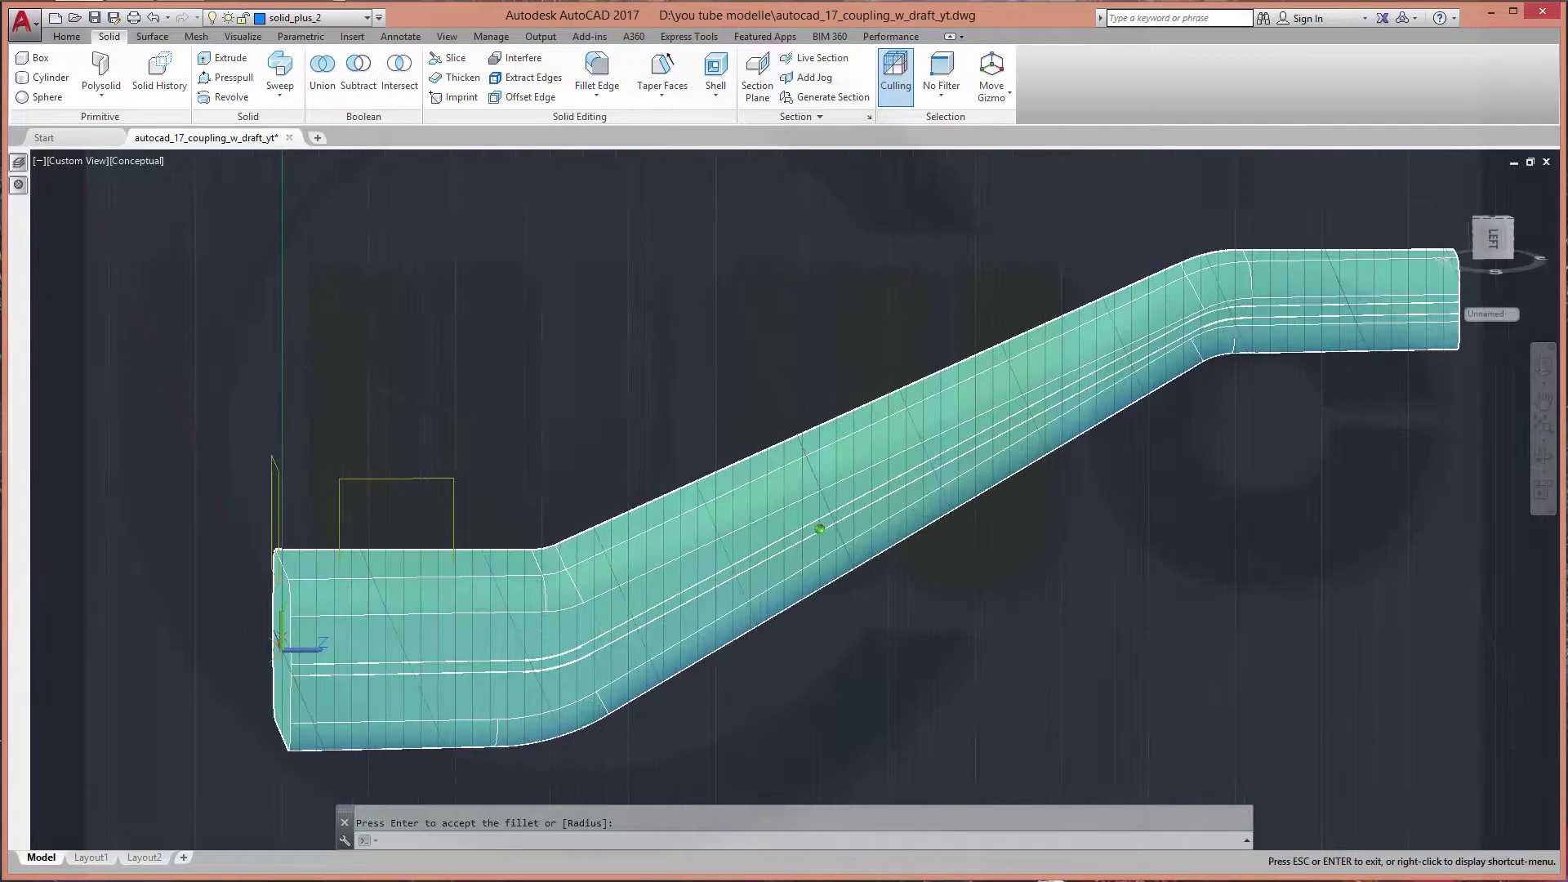
# Turn layer solid_plus_1 back on to show the end cylinders
pyautogui.press('Return')
pyautogui.scroll(2, 817, 596)
pyautogui.scroll(-2, 857, 576)
pyautogui.scroll(3, 793, 576)
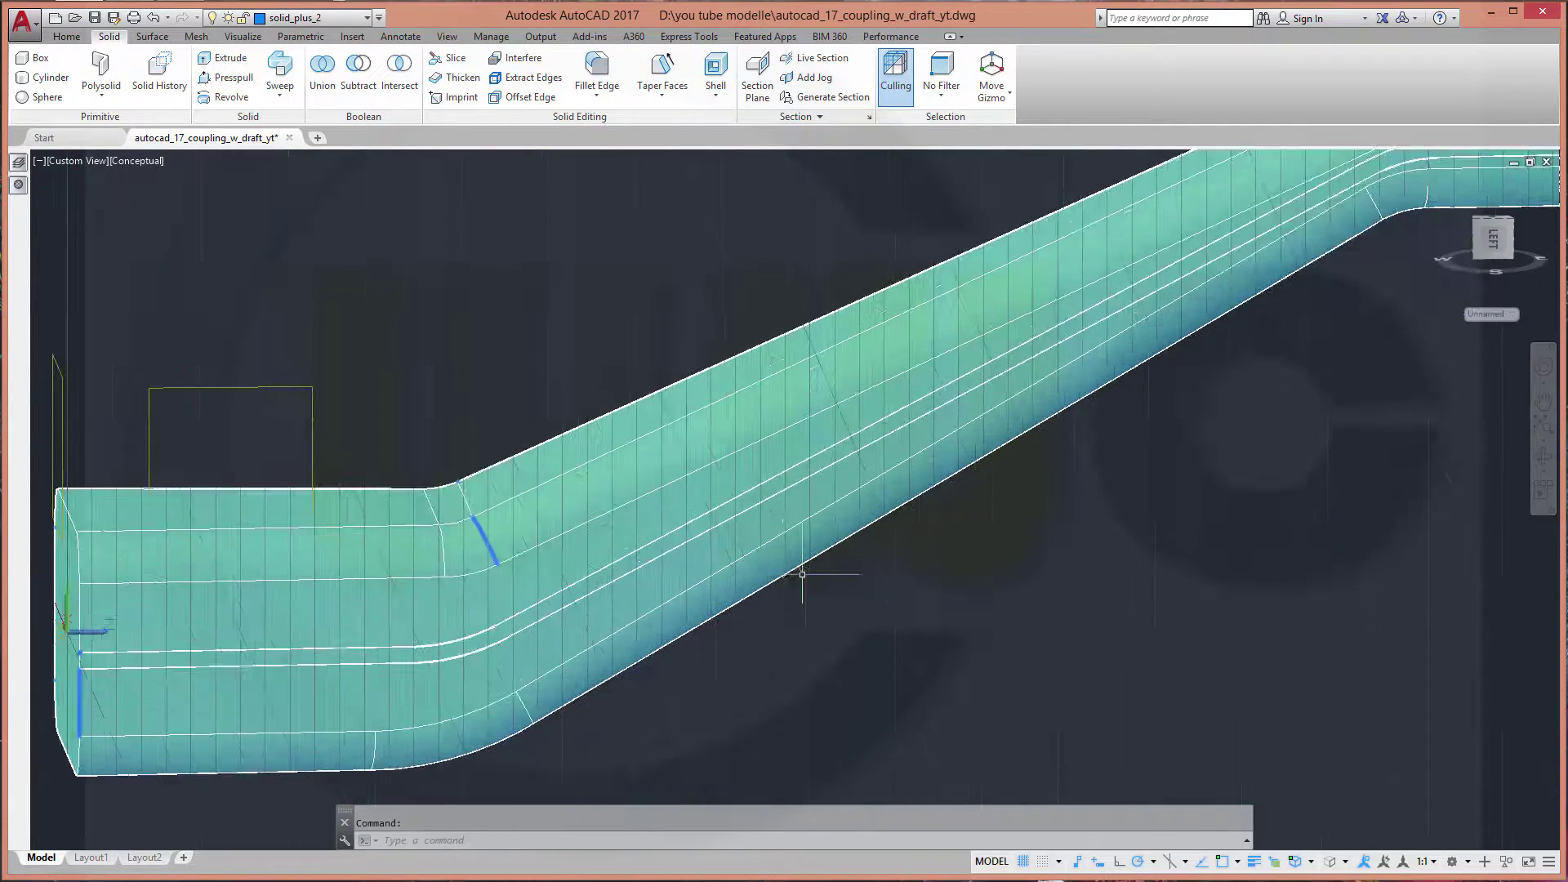
pyautogui.scroll(-4, 784, 574)
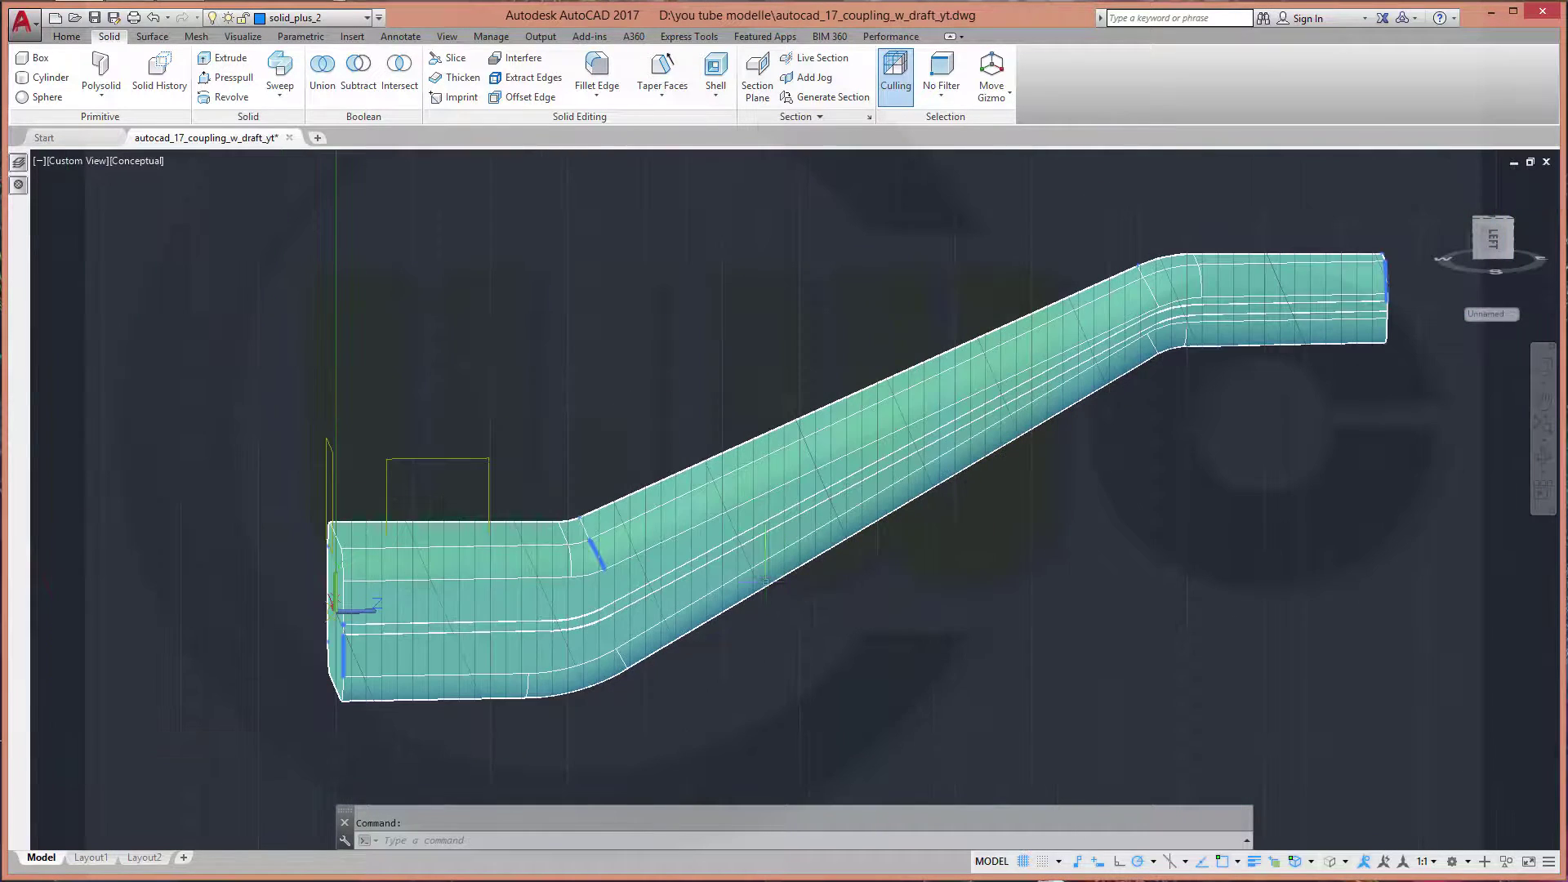
pyautogui.click(365, 23)
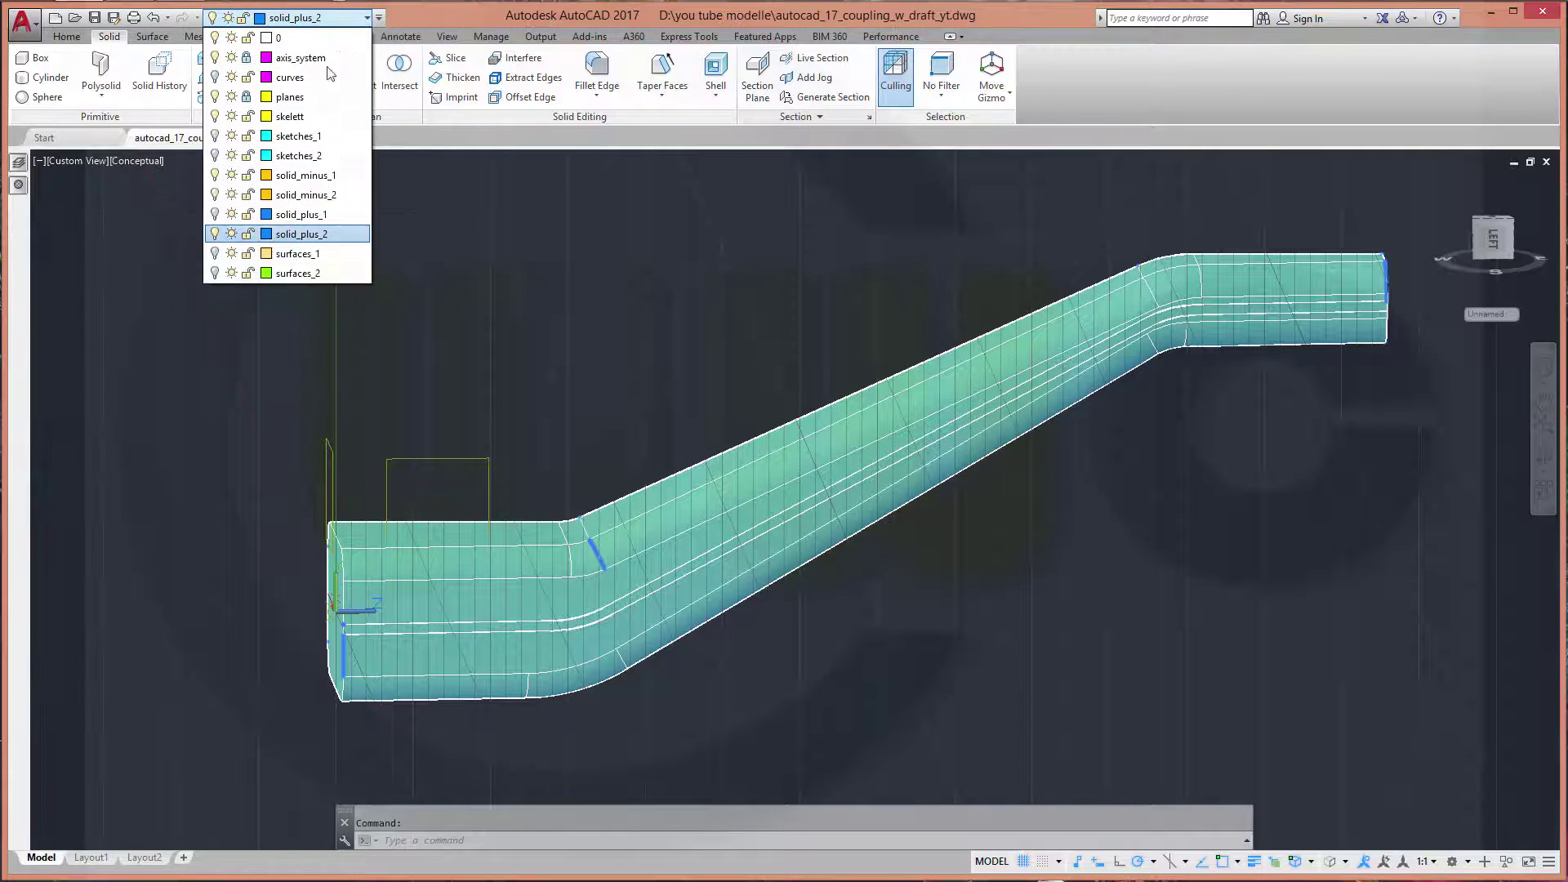
pyautogui.click(215, 215)
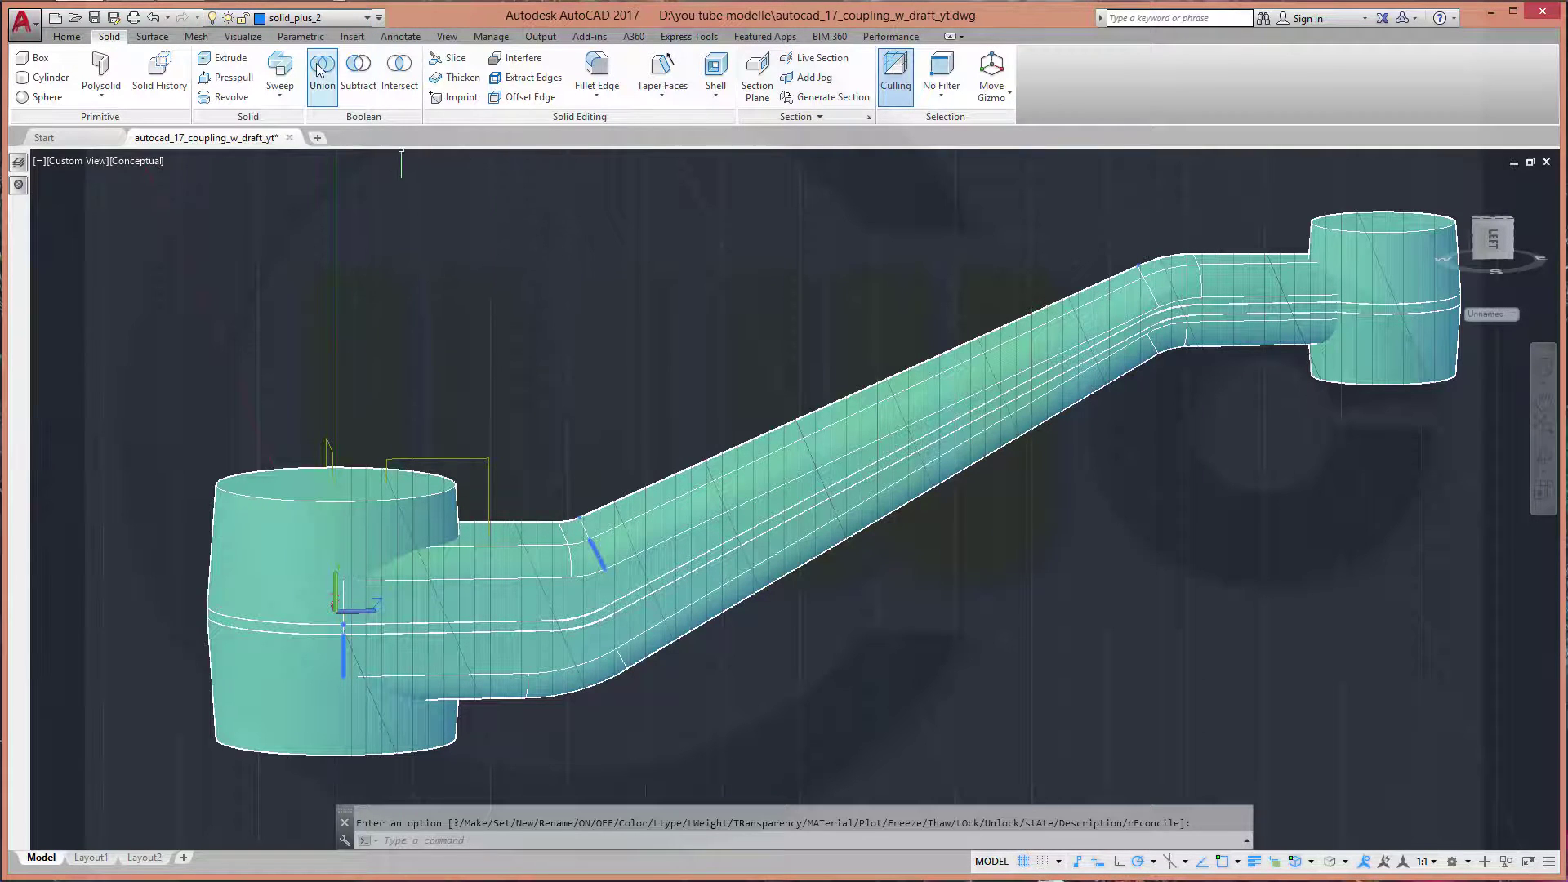
# Union the arm and both end cylinders into a single solid
pyautogui.click(317, 69)
pyautogui.moveTo(1434, 609); pyautogui.dragTo(996, 300)
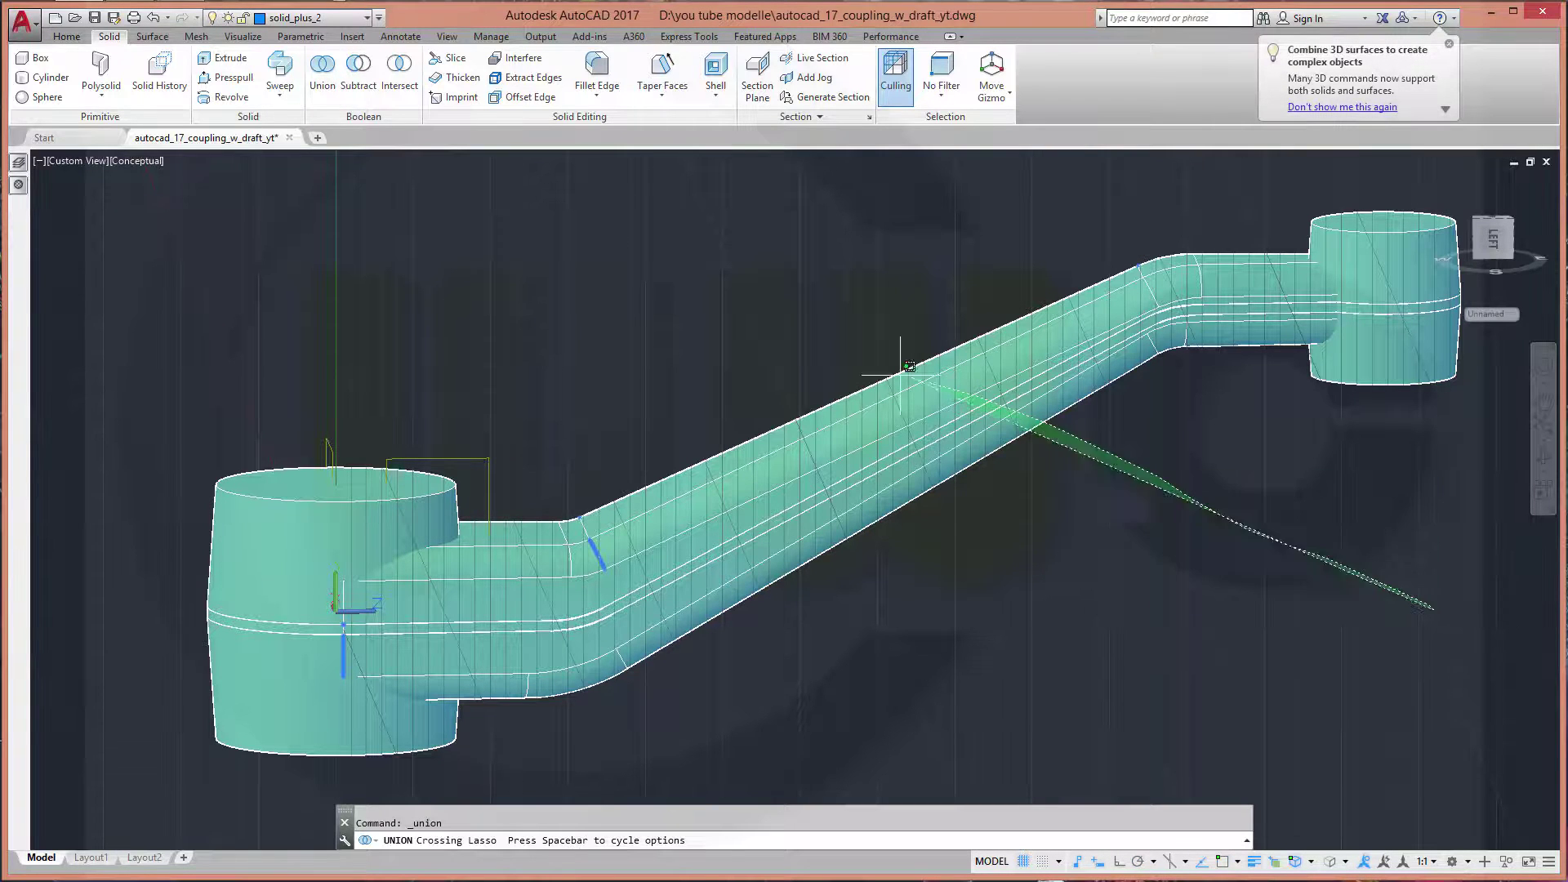
pyautogui.click(1384, 494)
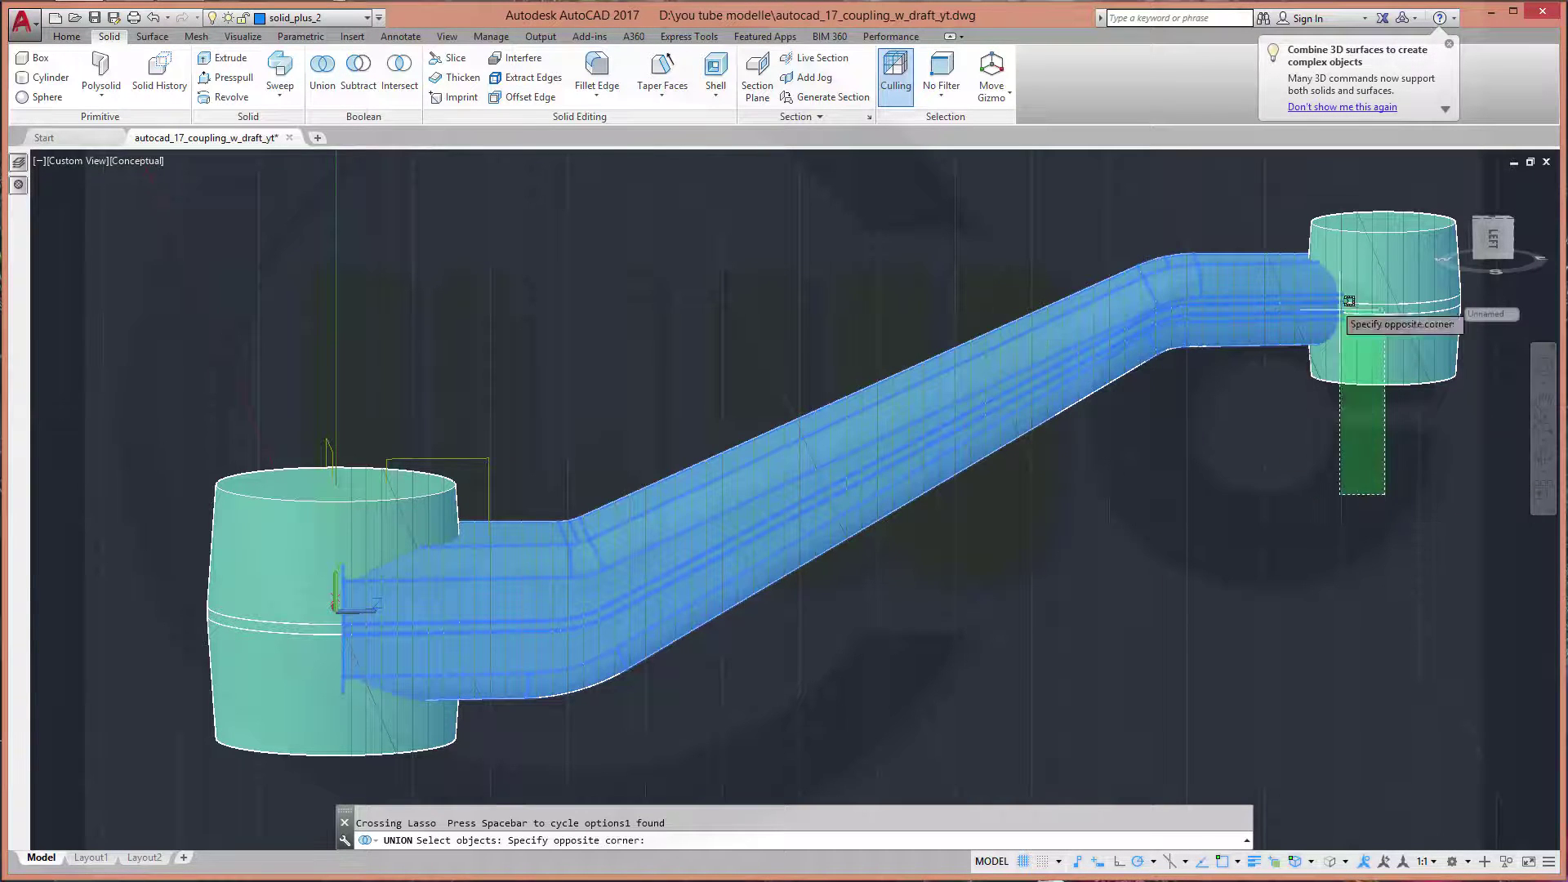
pyautogui.click(356, 270)
pyautogui.press('Return')
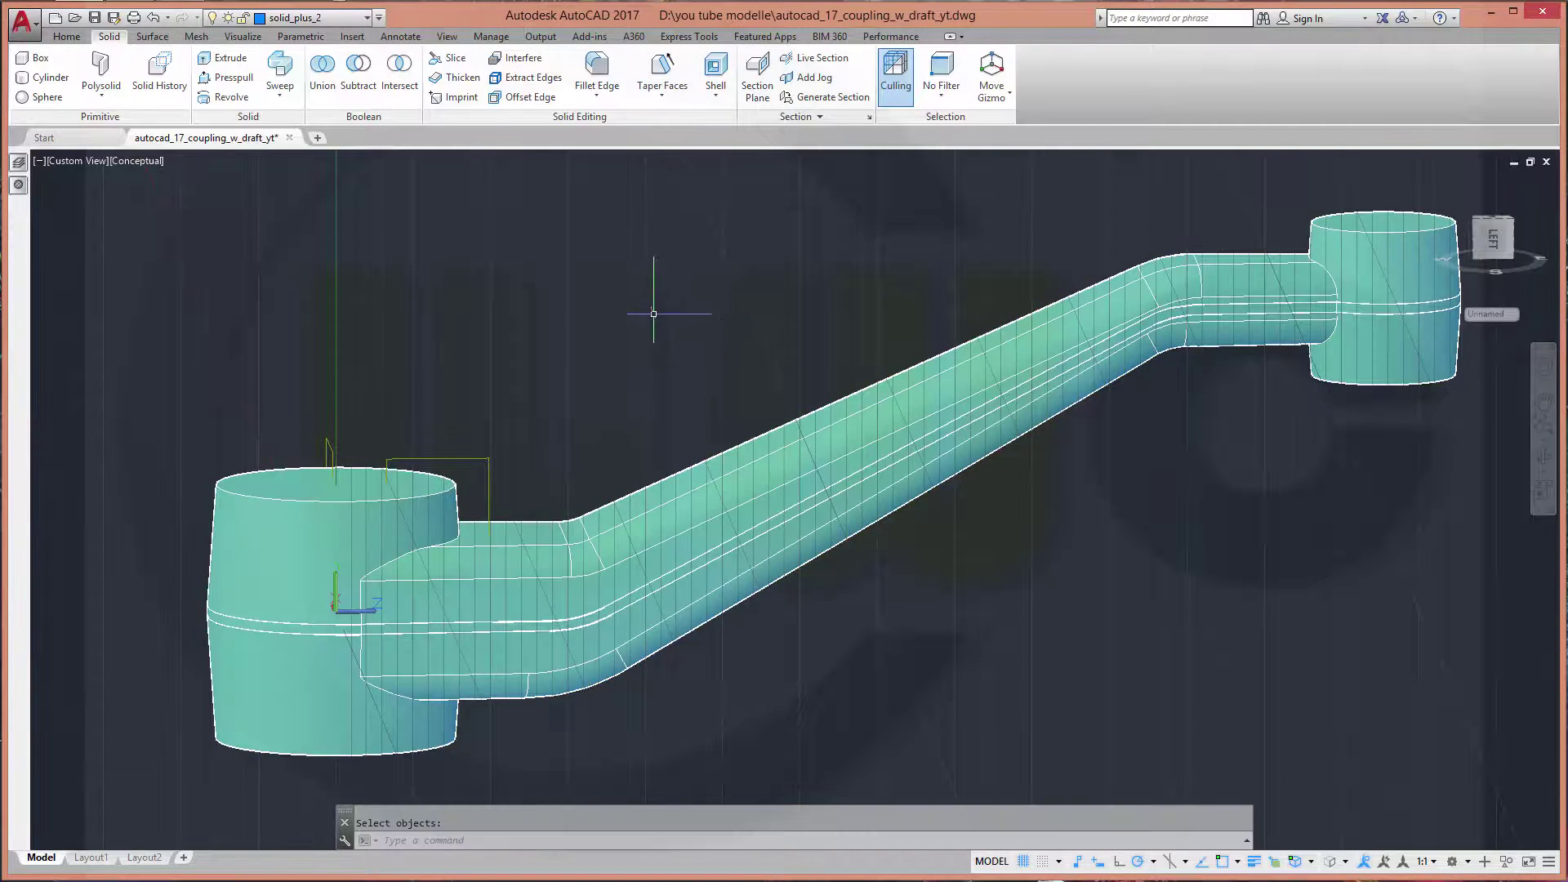
pyautogui.press('Return')
pyautogui.keyDown('shift'); pyautogui.moveTo(1015, 532); pyautogui.dragTo(1032, 629, button='middle'); pyautogui.keyUp('shift')
pyautogui.keyDown('shift'); pyautogui.moveTo(588, 426); pyautogui.dragTo(543, 445, button='middle'); pyautogui.keyUp('shift')
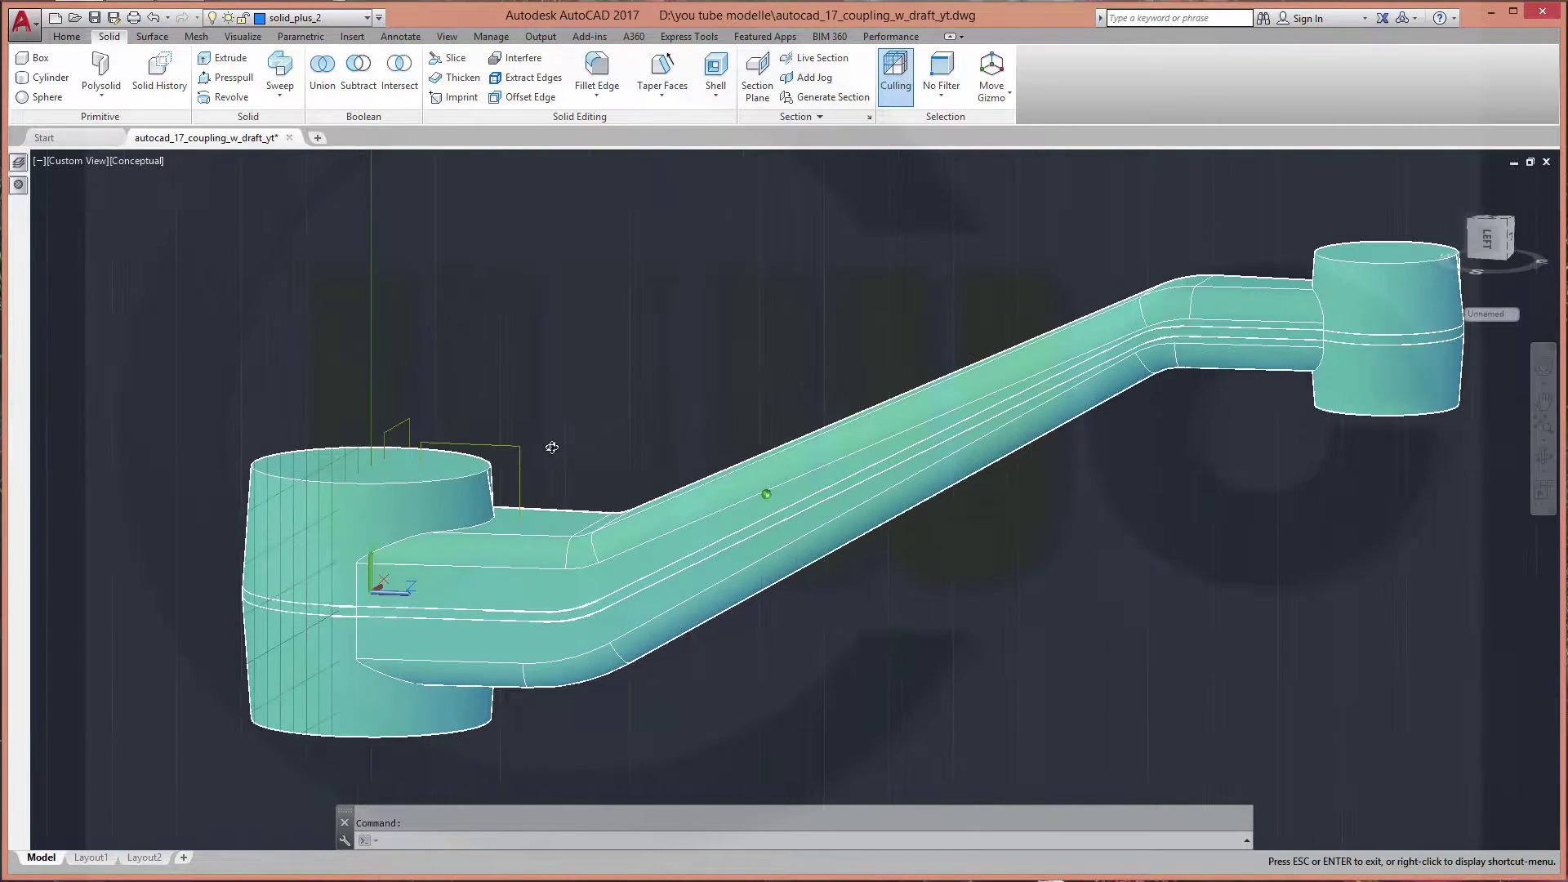
# Fillet the arm-to-left-hub junction with a radius 6 chain fillet
pyautogui.click(597, 77)
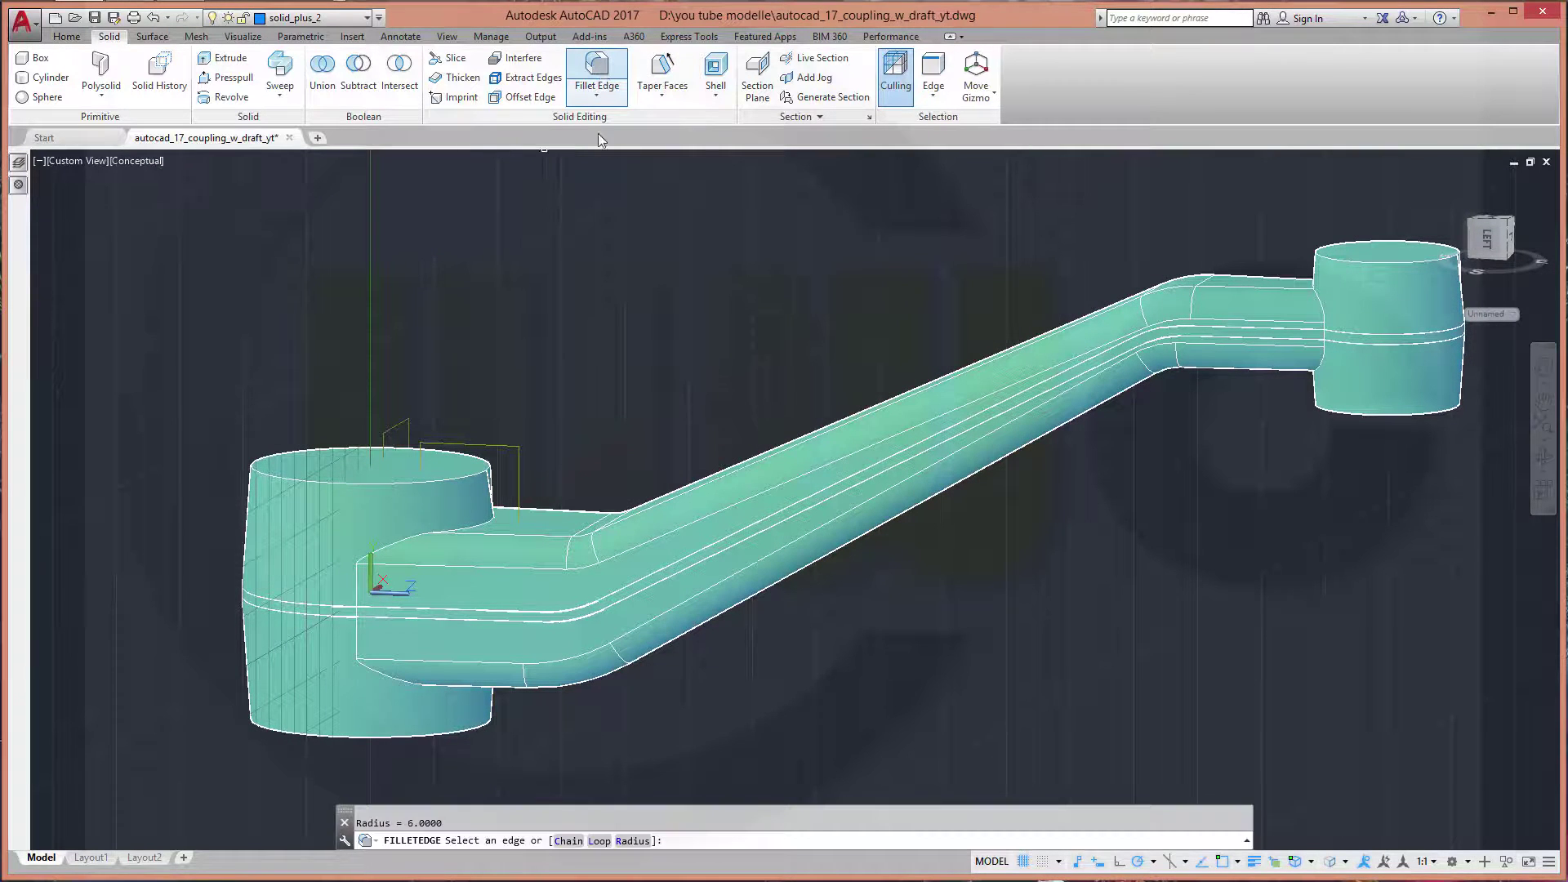
pyautogui.rightClick(623, 312)
pyautogui.click(662, 381)
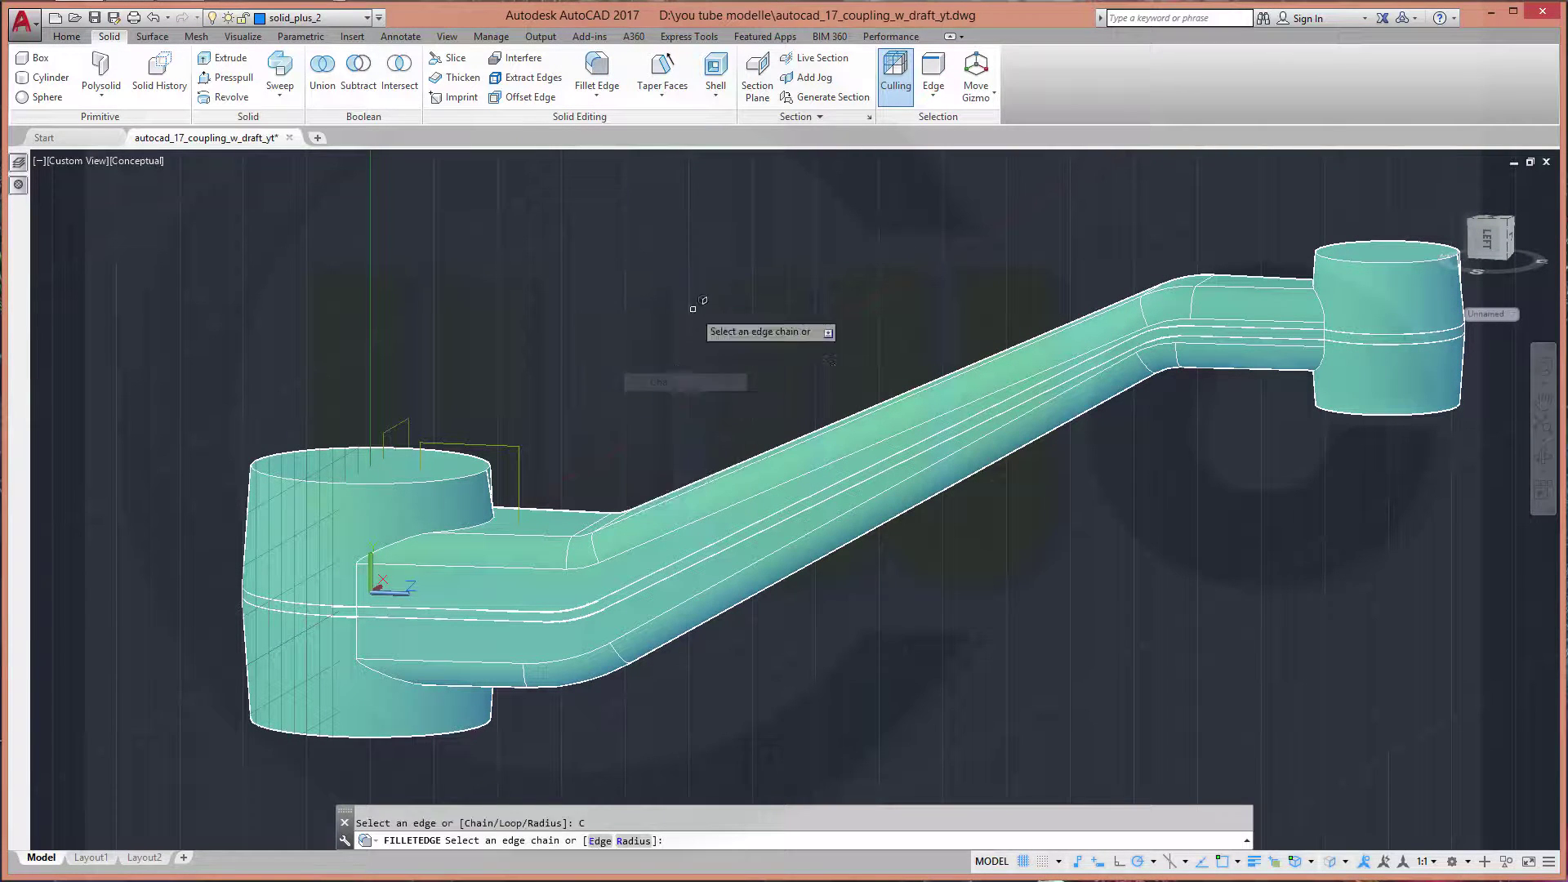
pyautogui.rightClick(695, 310)
pyautogui.click(736, 396)
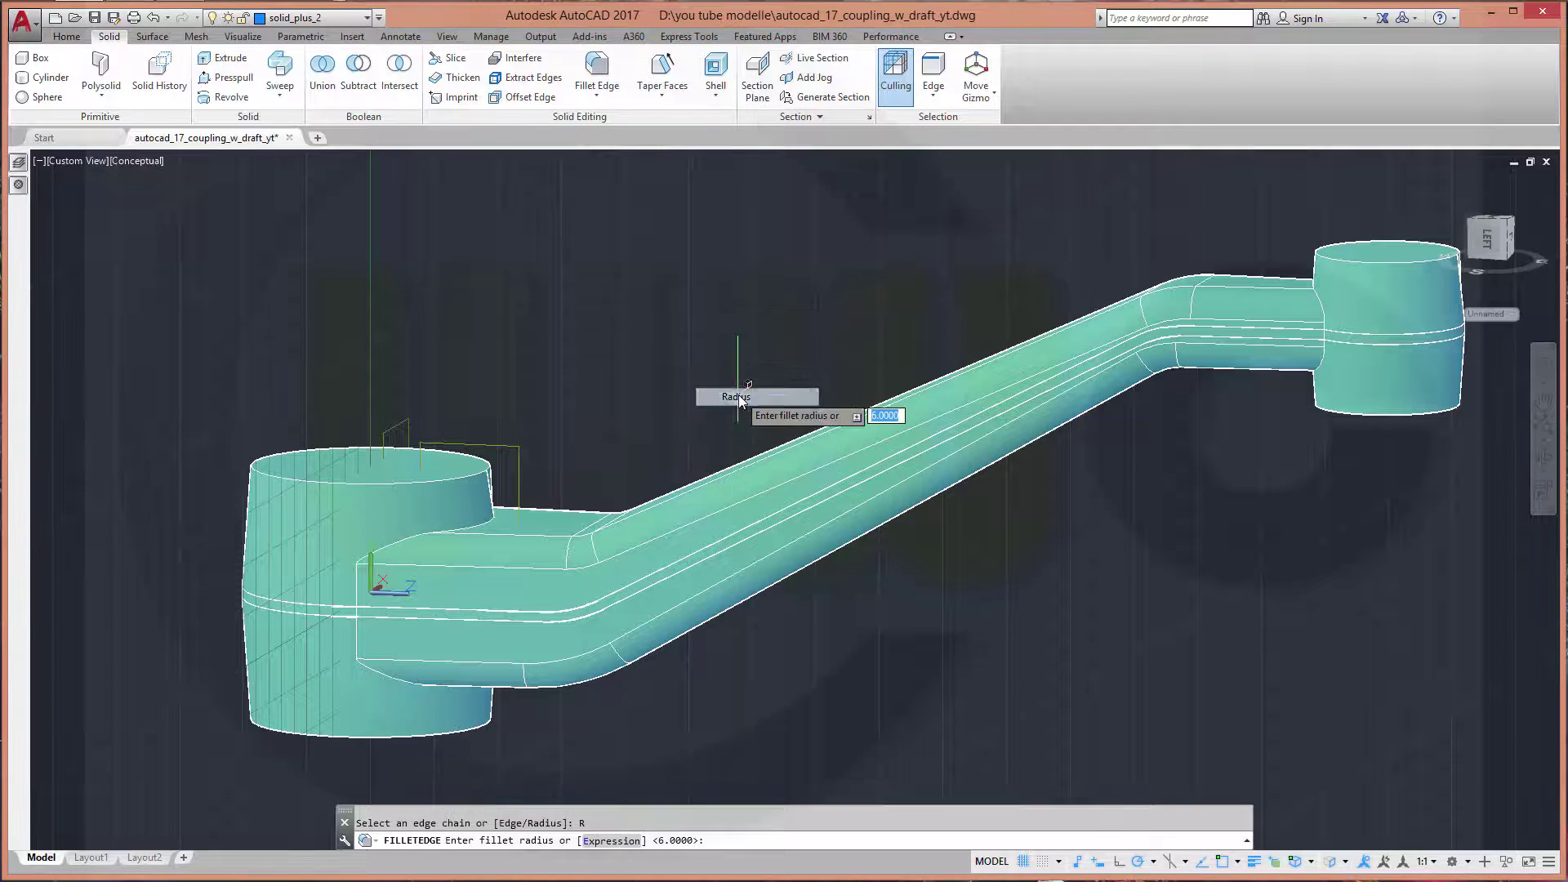
pyautogui.write('6')
pyautogui.press('Return')
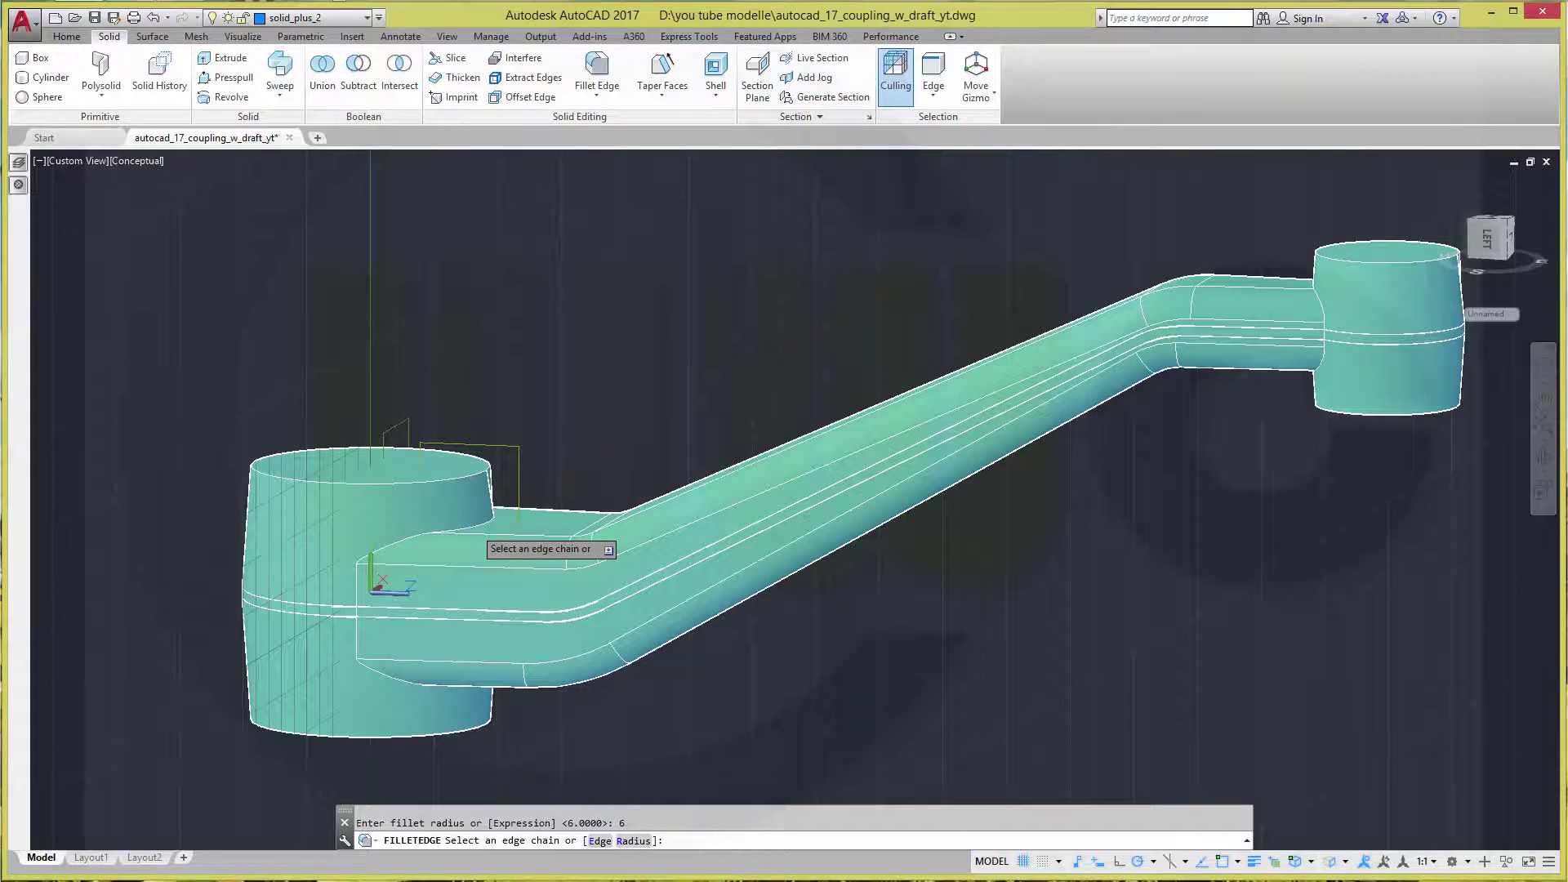
pyautogui.click(472, 527)
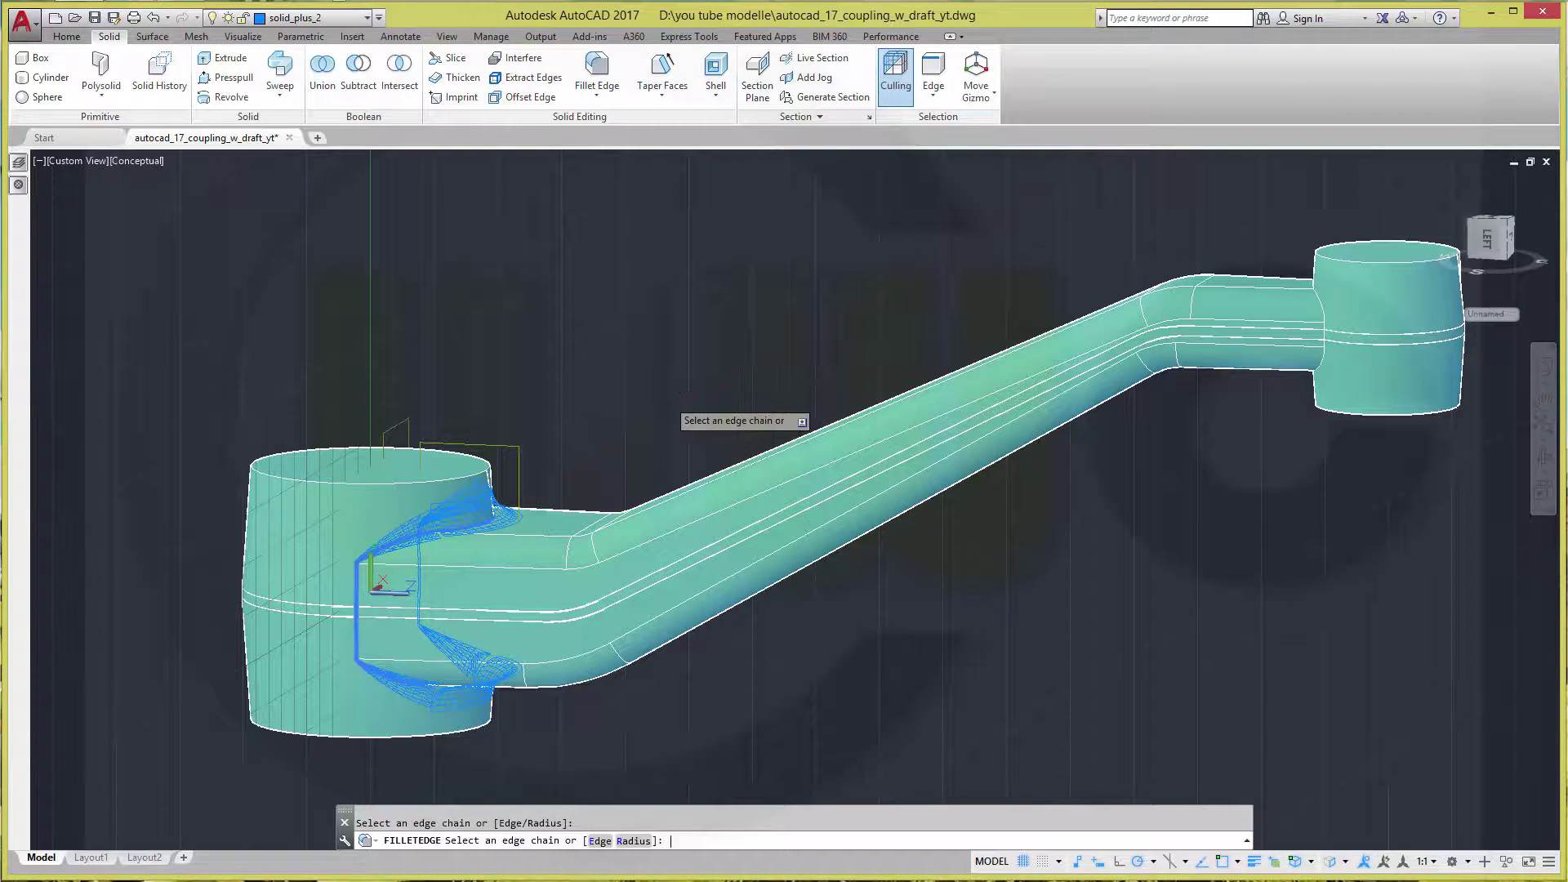
pyautogui.press('Return')
pyautogui.press('Return')
pyautogui.press('Return')
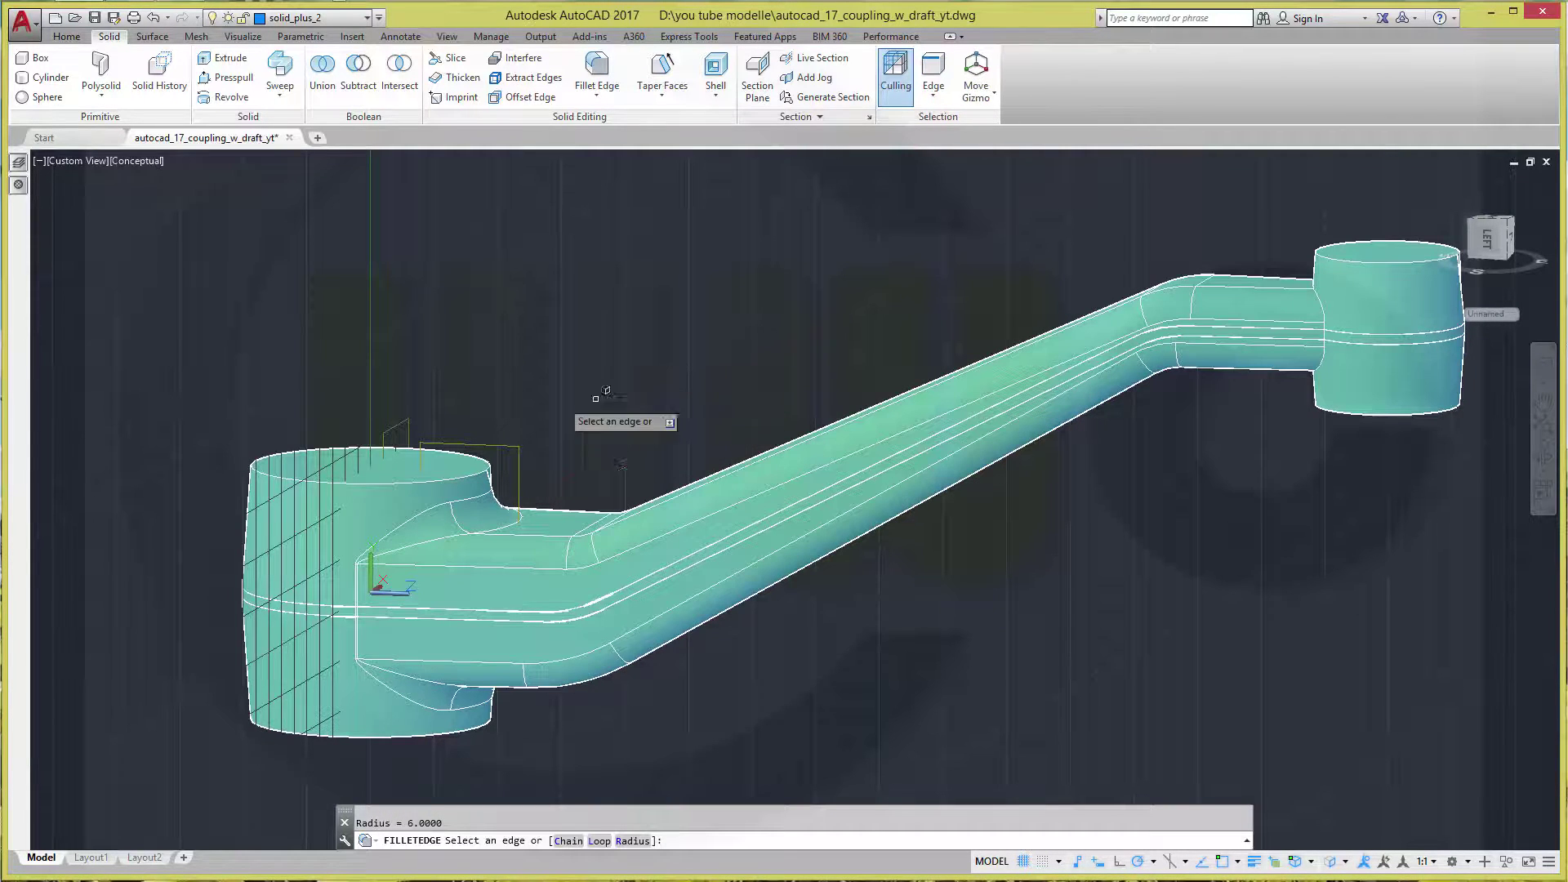
# Fillet the left hub's top and bottom circular rims at radius 6
pyautogui.click(394, 485)
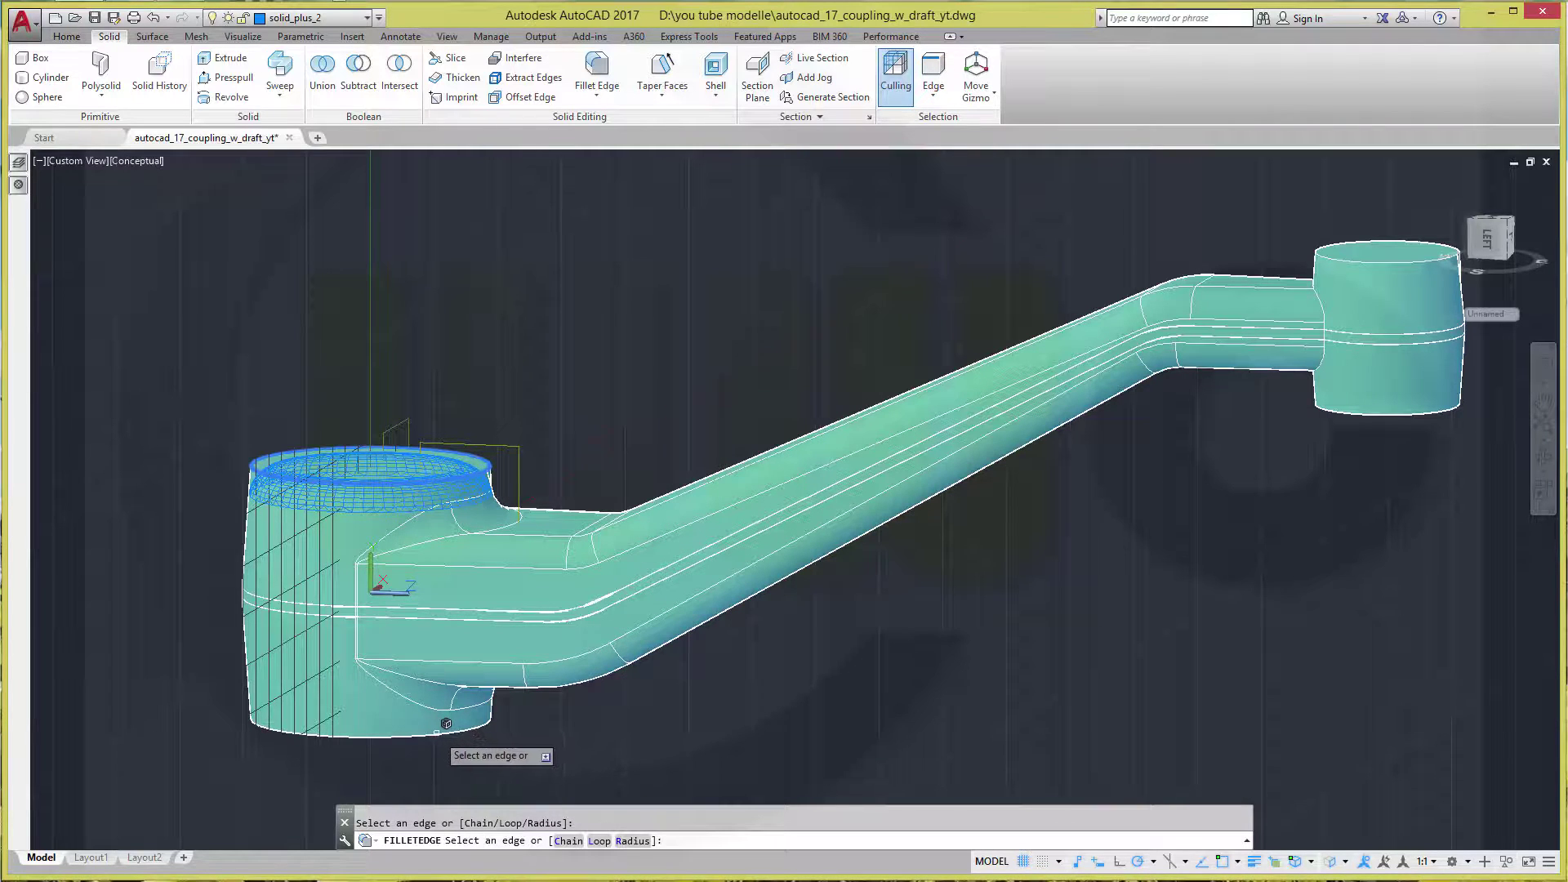
pyautogui.click(437, 731)
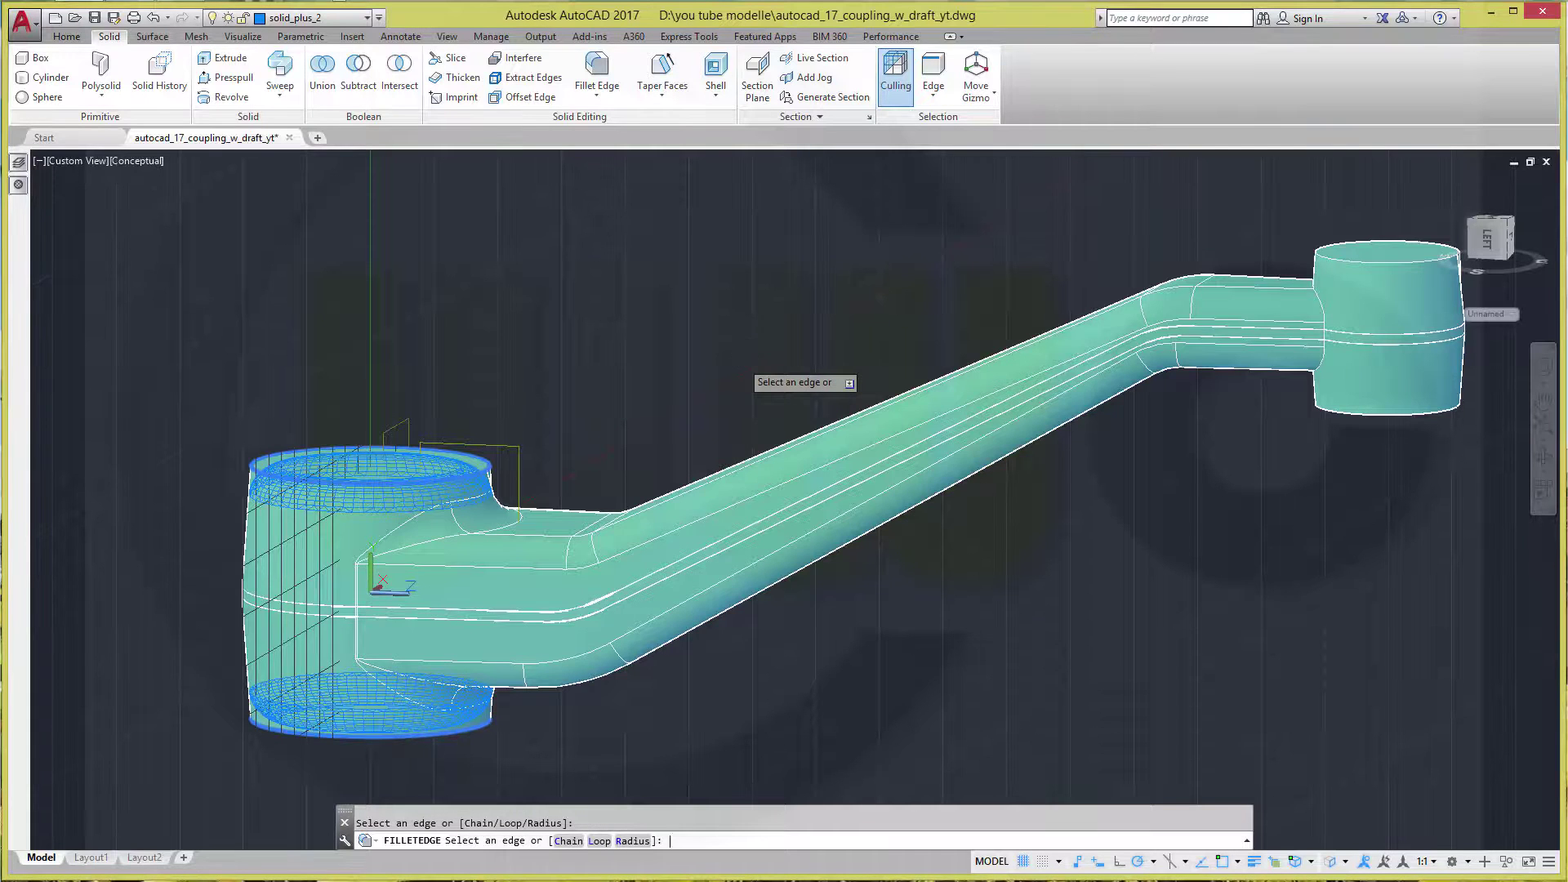
pyautogui.press('Return')
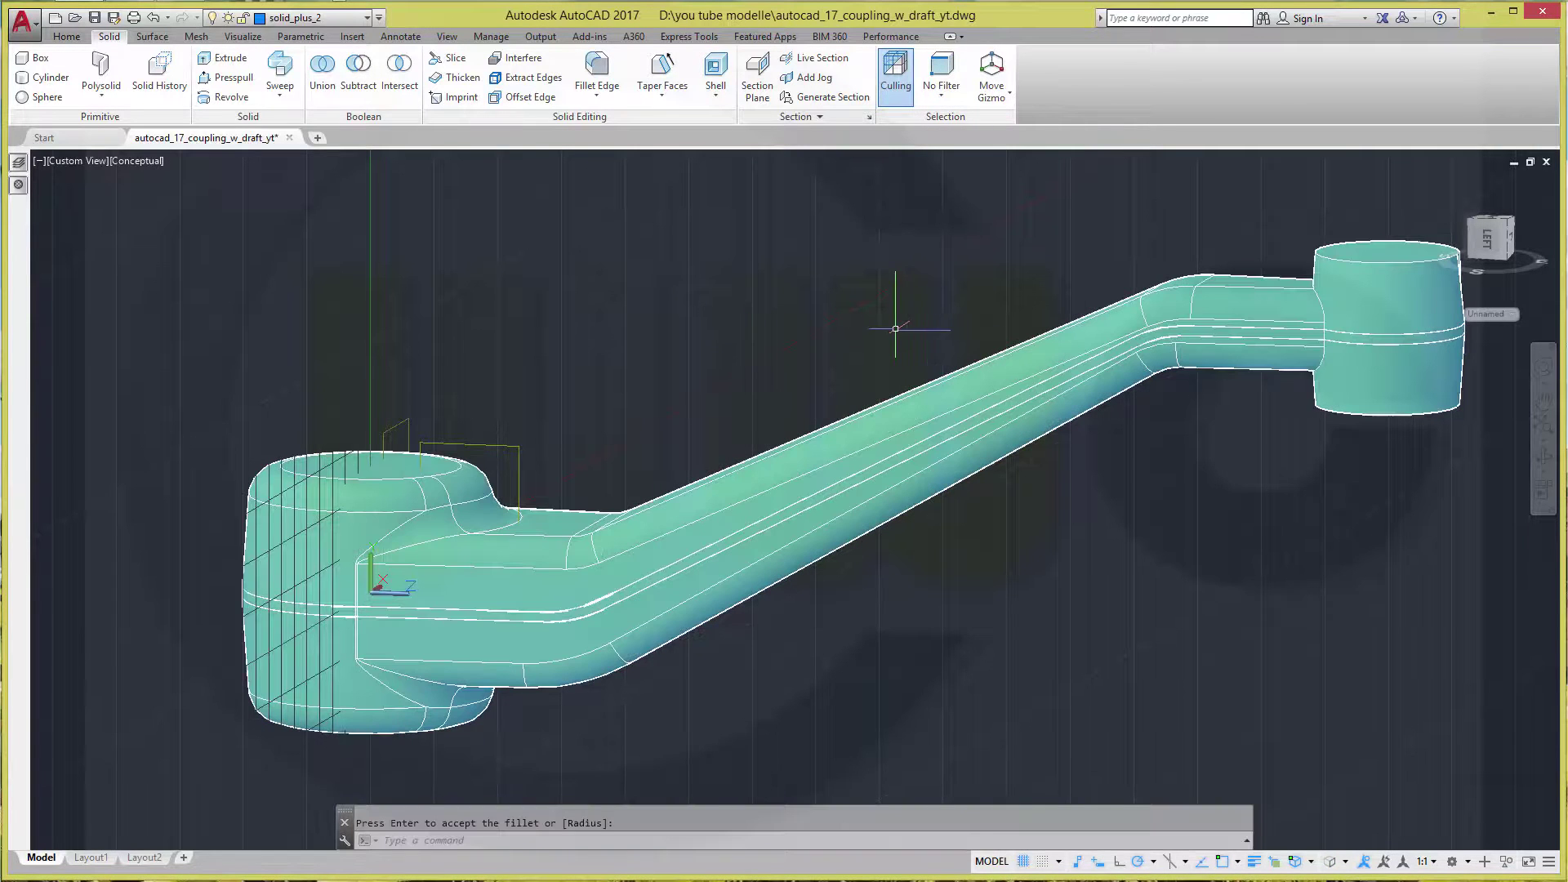
pyautogui.press('Return')
pyautogui.keyDown('shift'); pyautogui.moveTo(790, 367); pyautogui.dragTo(640, 438, button='middle'); pyautogui.keyUp('shift')
pyautogui.keyDown('shift'); pyautogui.moveTo(752, 361); pyautogui.dragTo(815, 296, button='middle'); pyautogui.keyUp('shift')
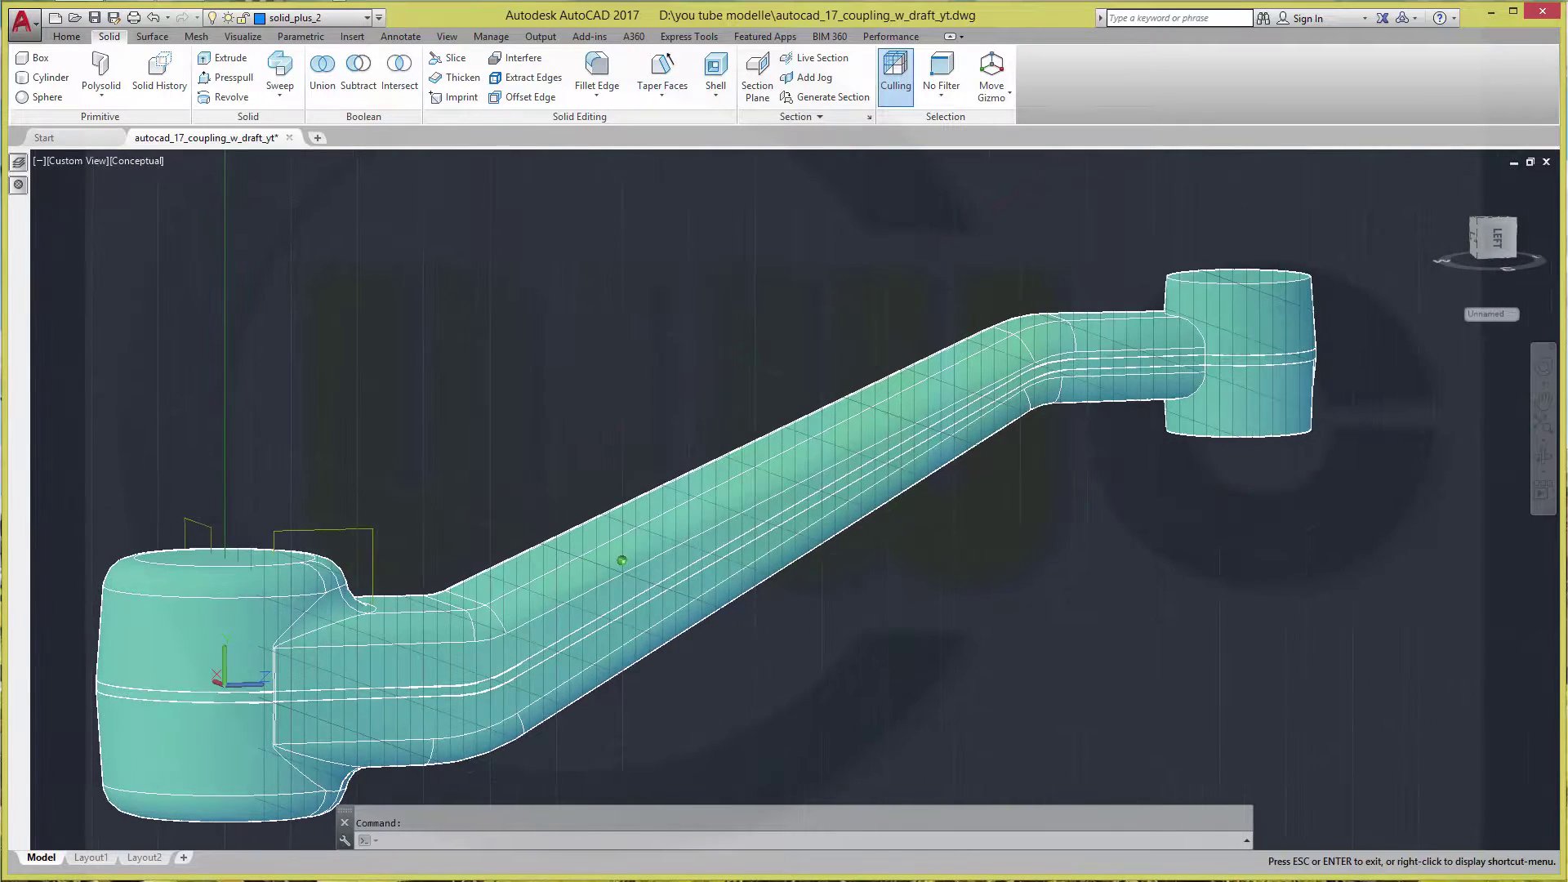
pyautogui.press('Return')
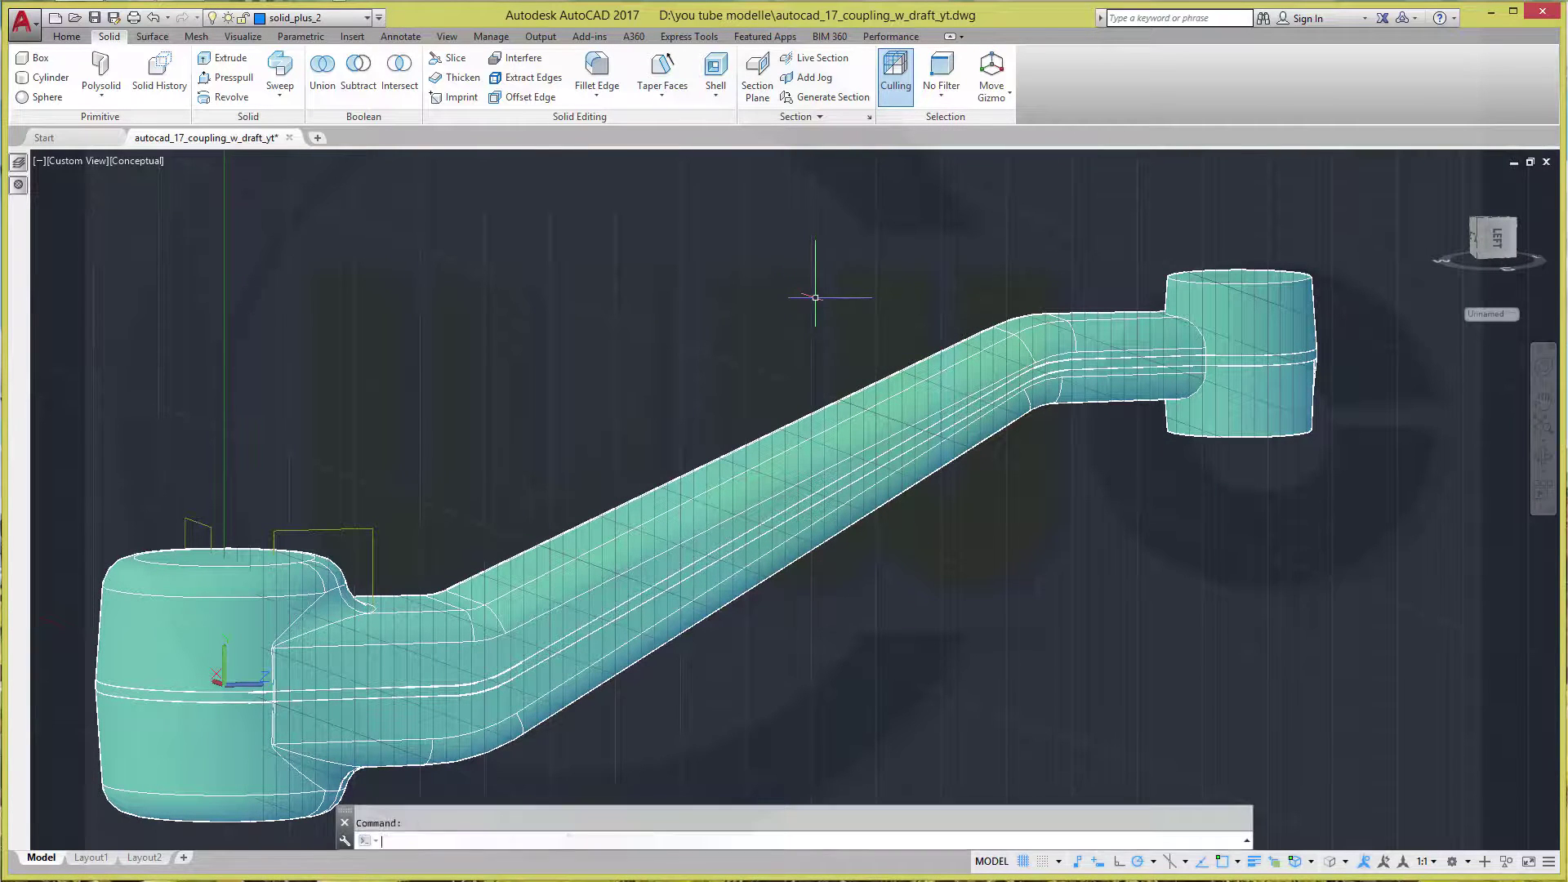
# Fillet the arm-to-right-hub junction with a radius 4 chain fillet
pyautogui.rightClick(833, 296)
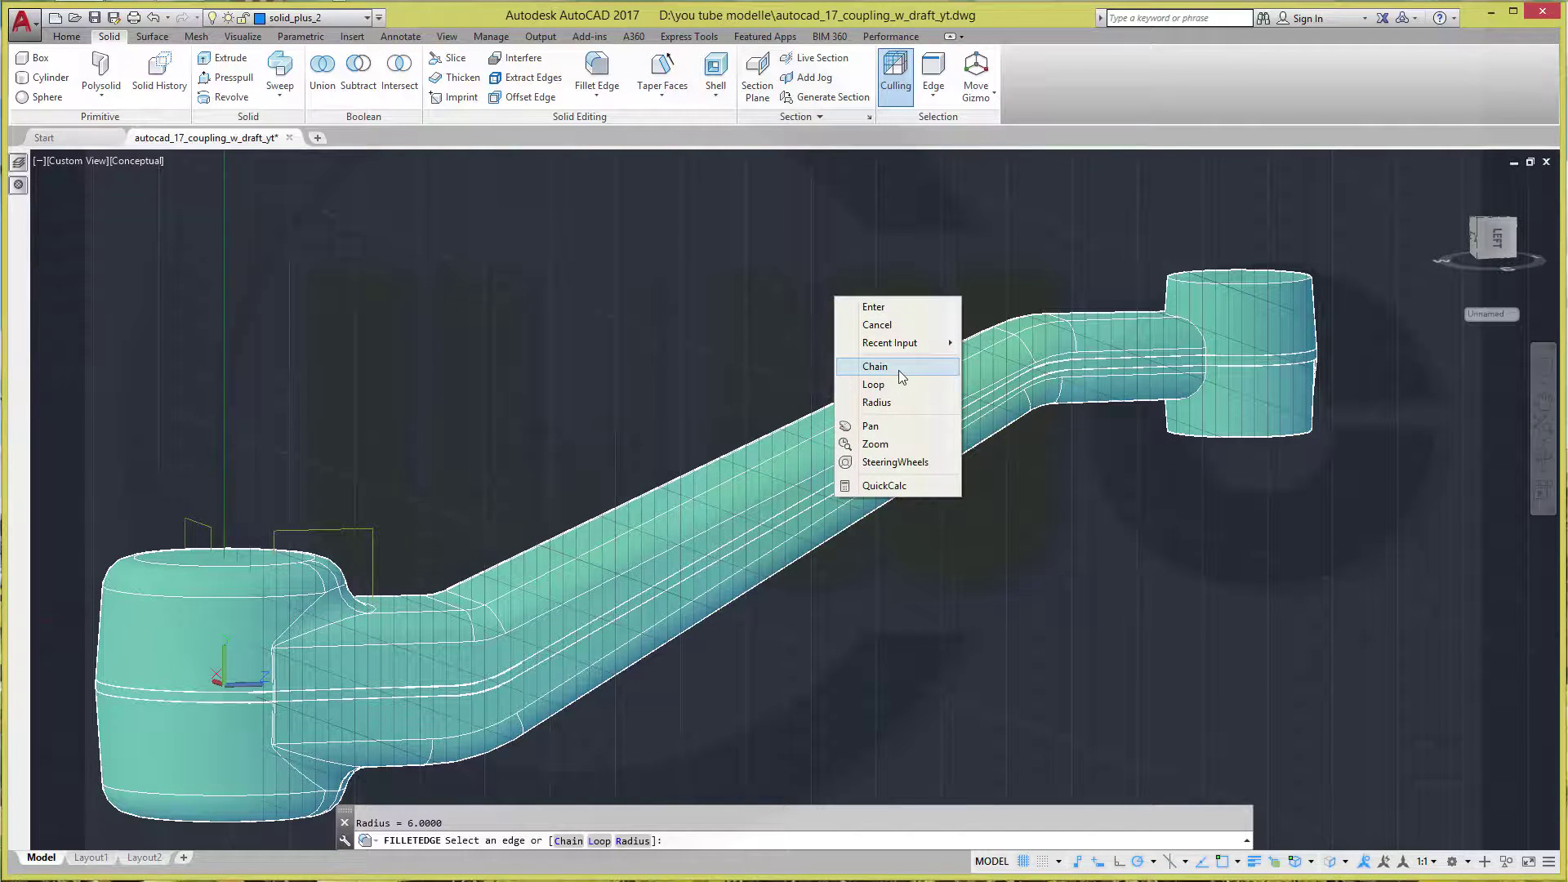
pyautogui.click(899, 368)
pyautogui.rightClick(856, 302)
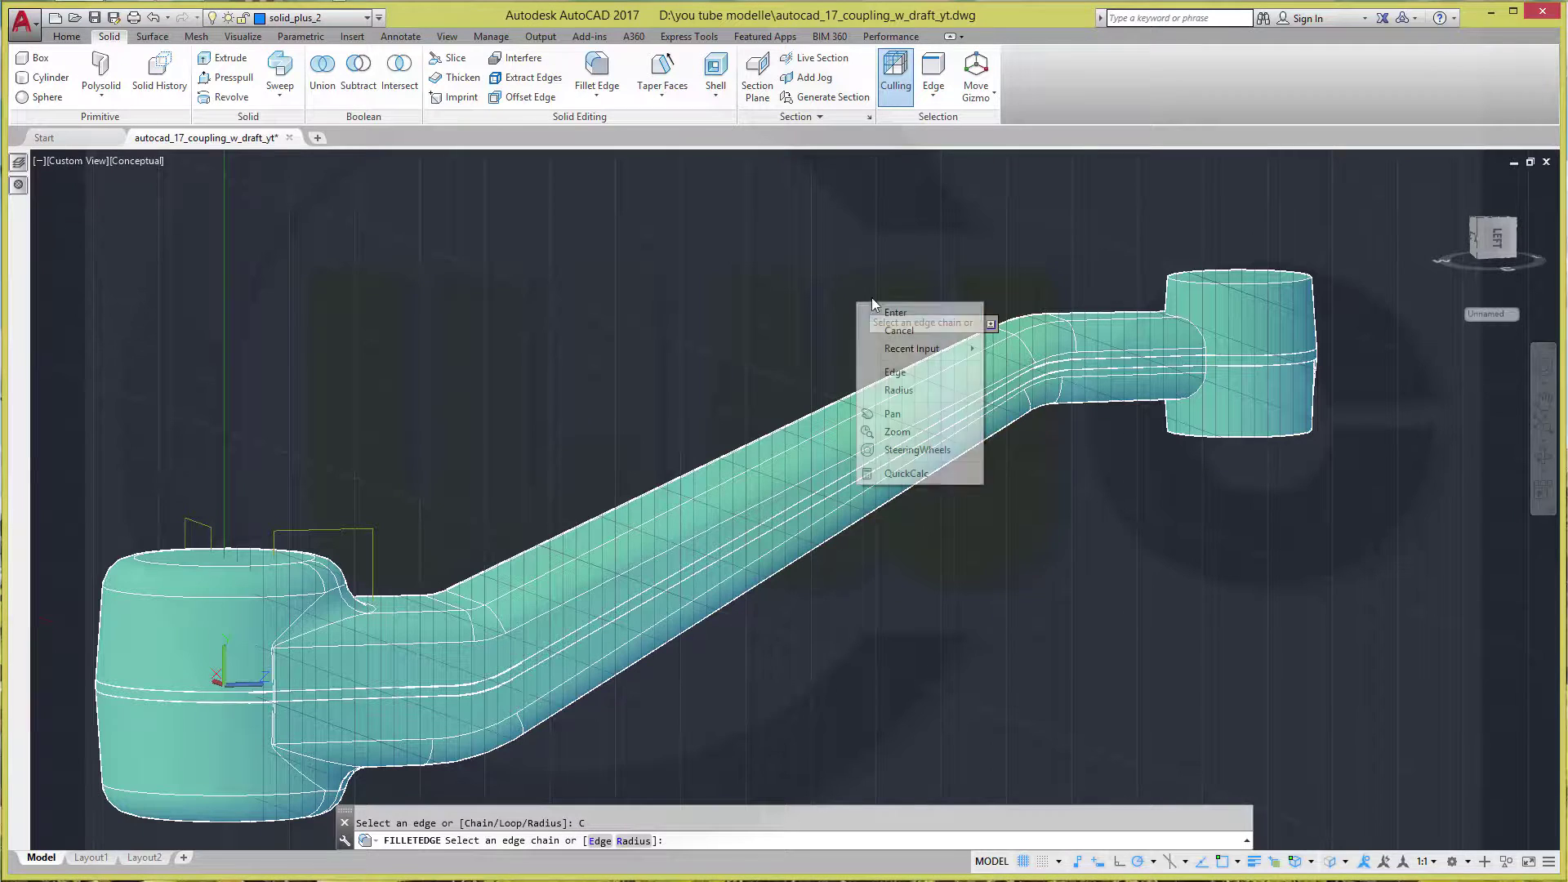
pyautogui.click(900, 391)
pyautogui.write('4')
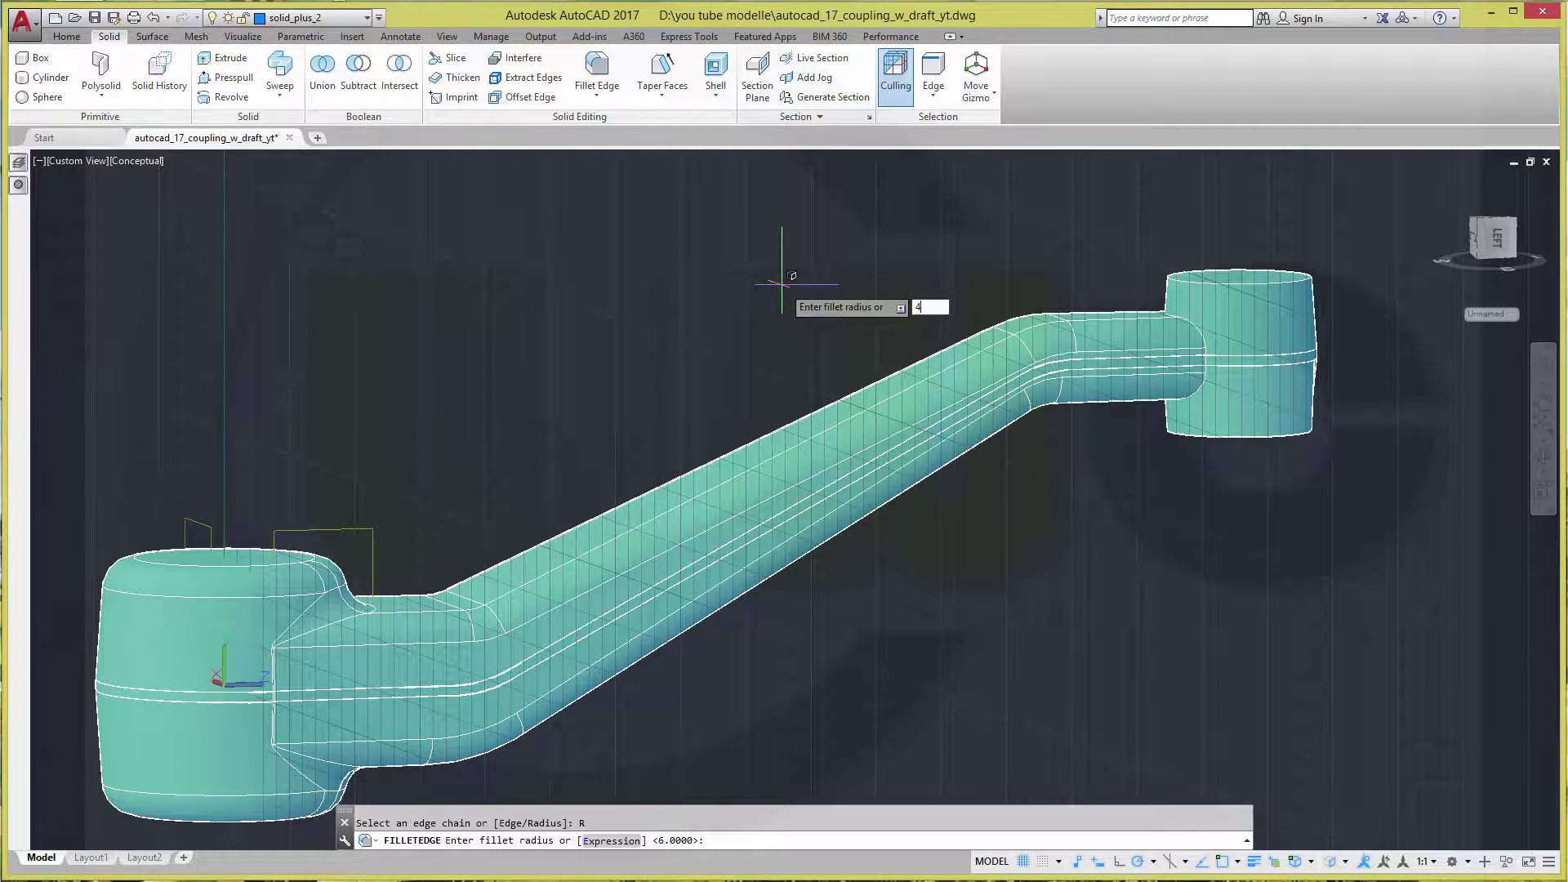
pyautogui.press('Return')
pyautogui.scroll(2, 1205, 326)
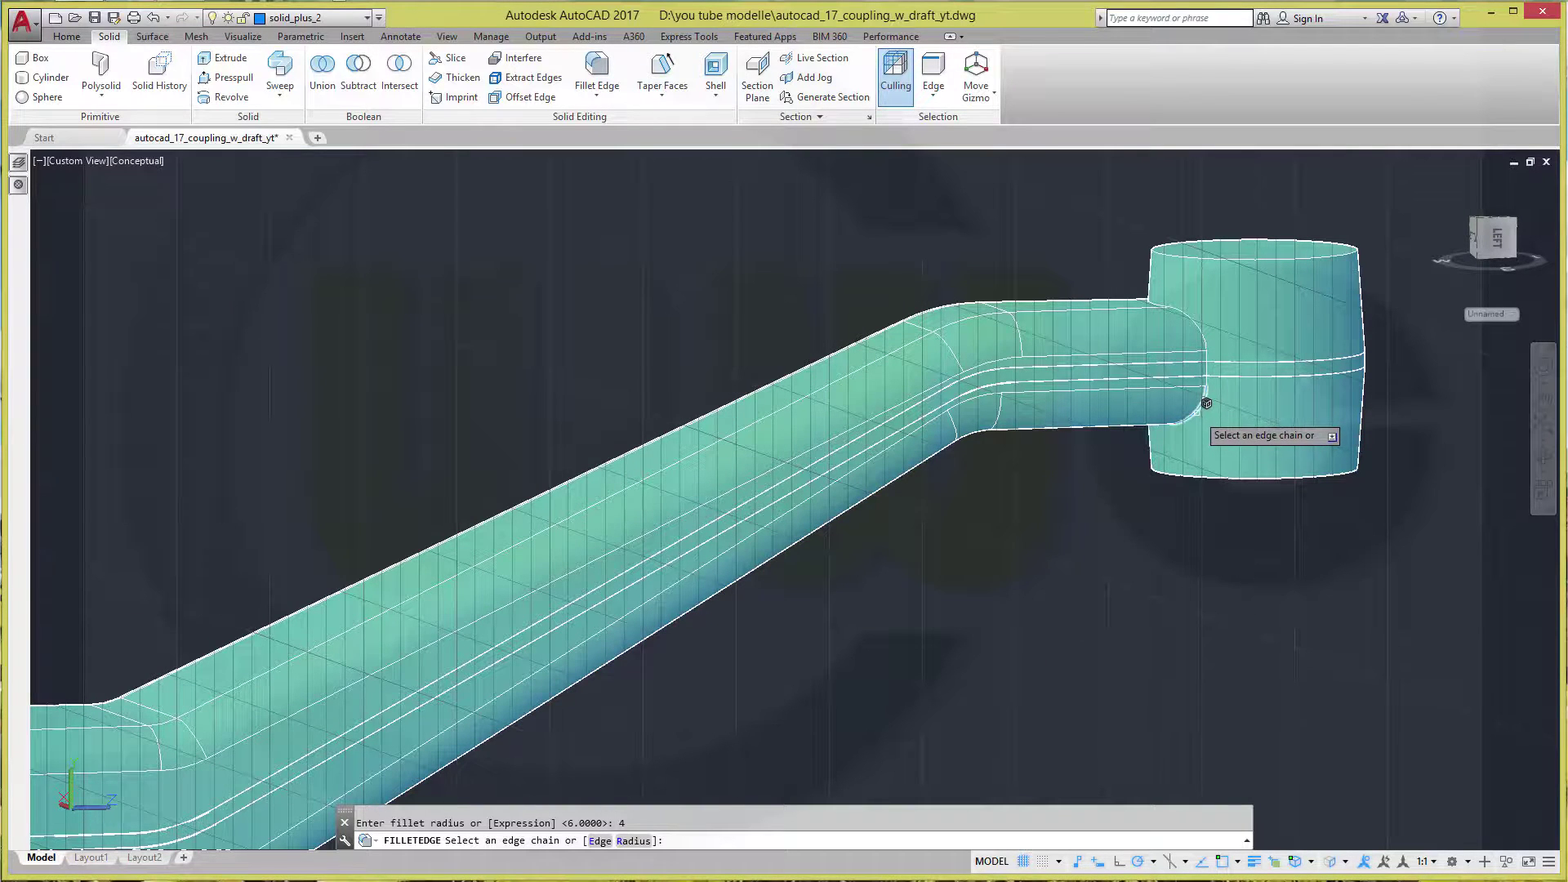
pyautogui.click(1206, 403)
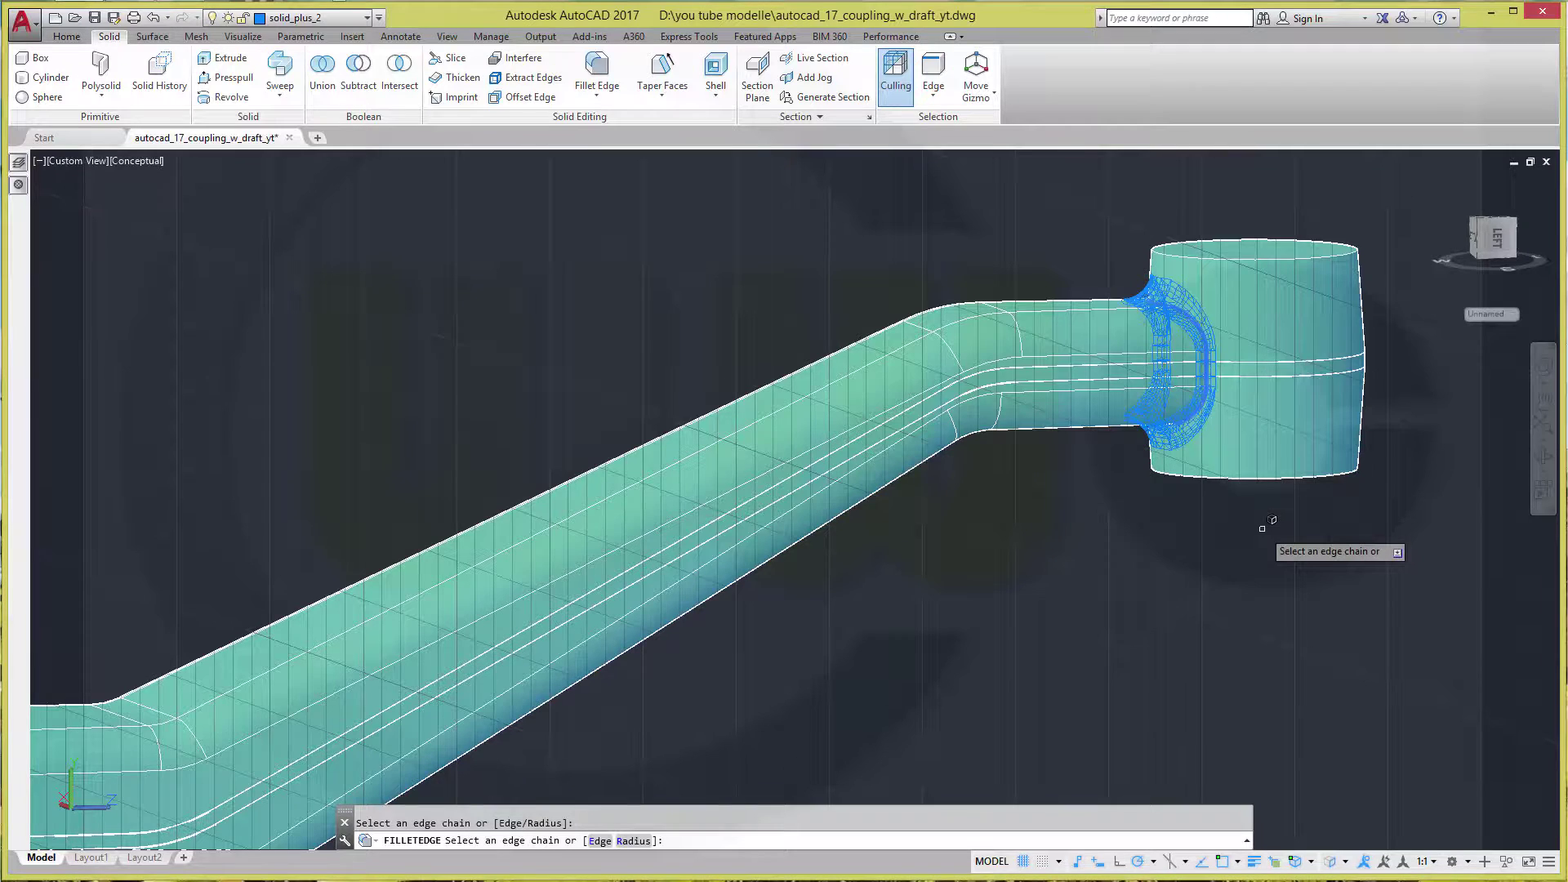
pyautogui.press('Return')
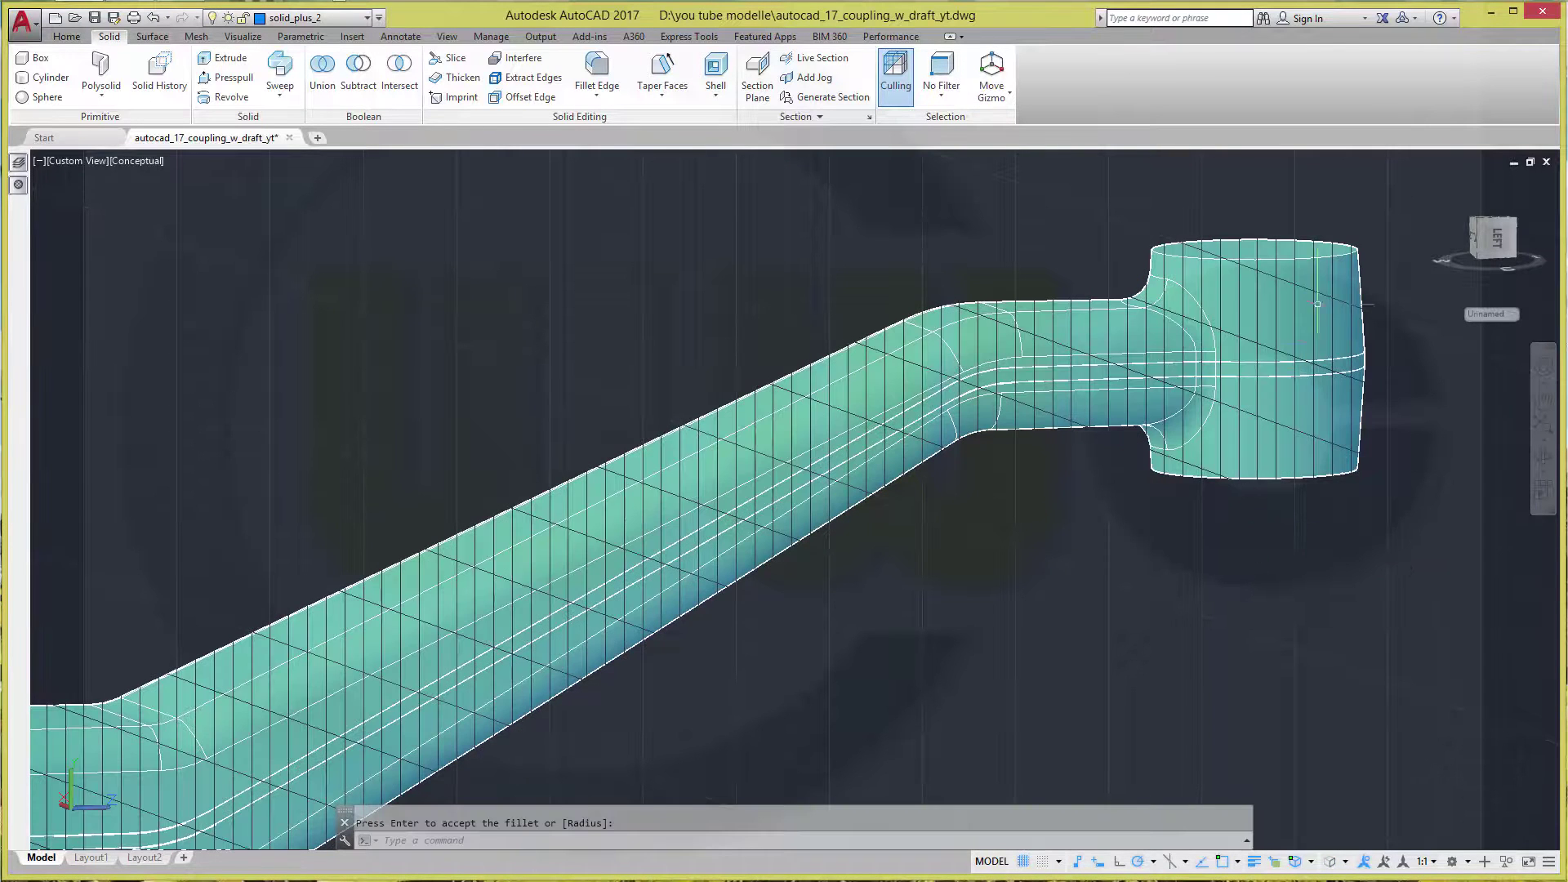
pyautogui.press('Return')
pyautogui.press('Return')
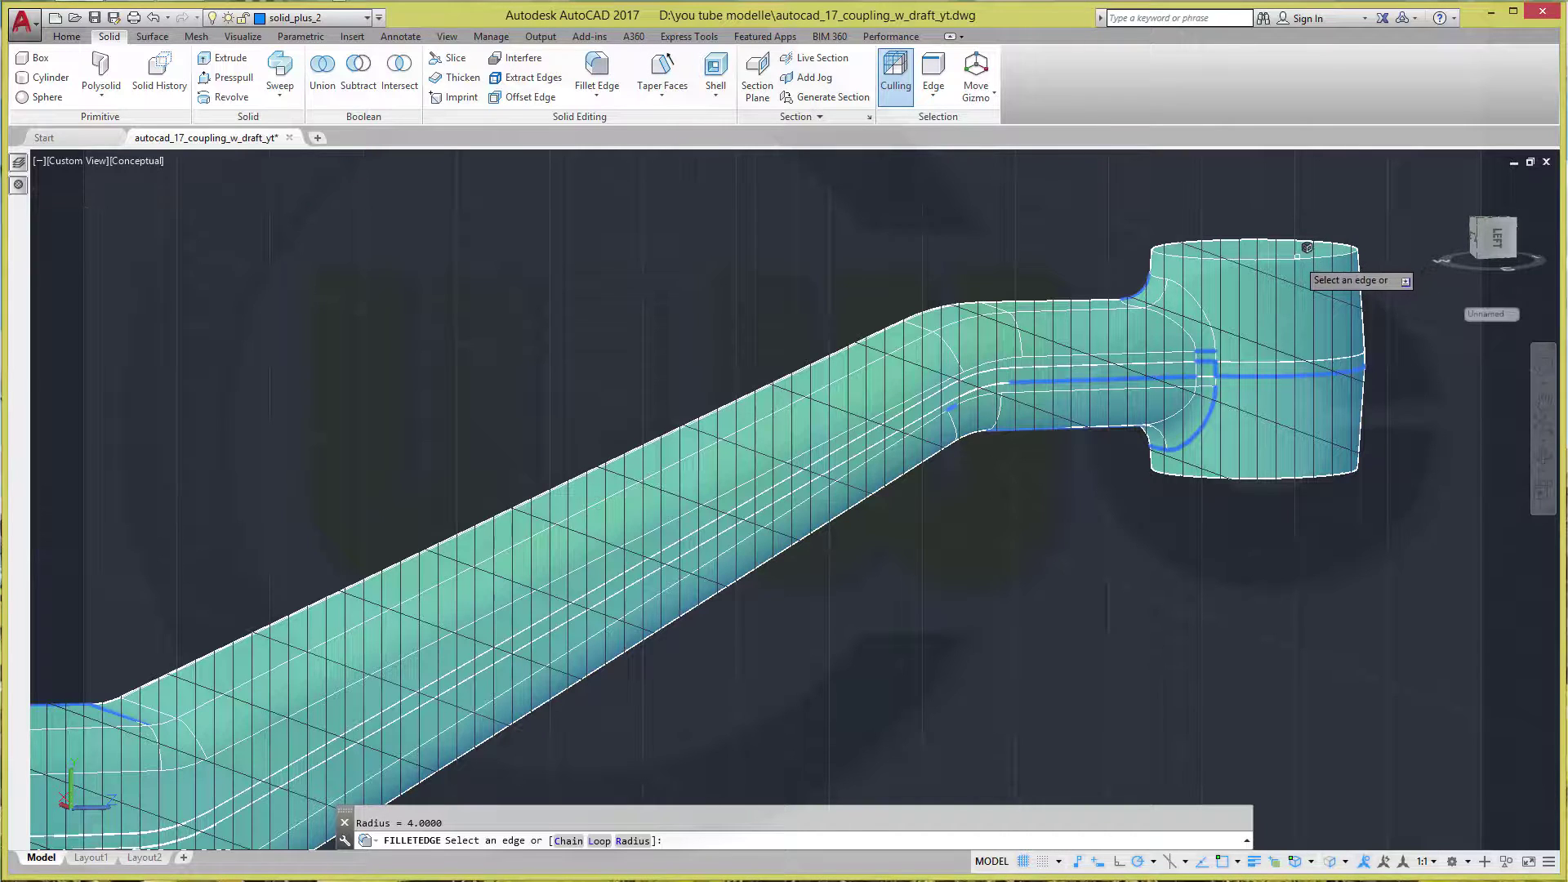
# Fillet the right hub's upper and lower junction edges
pyautogui.click(1297, 256)
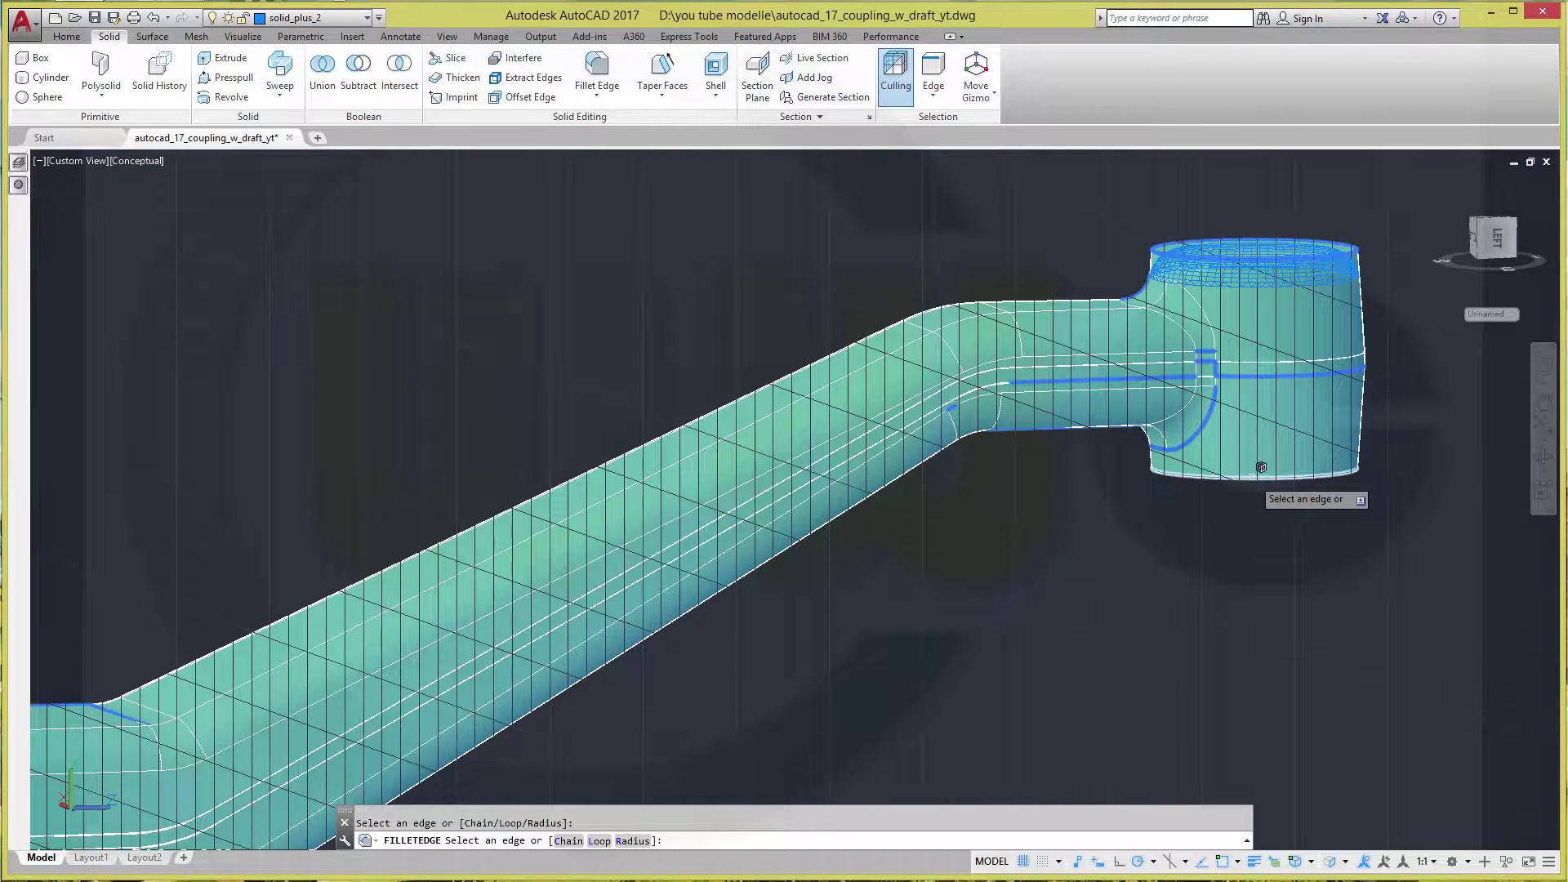
pyautogui.click(1262, 468)
pyautogui.press('Return')
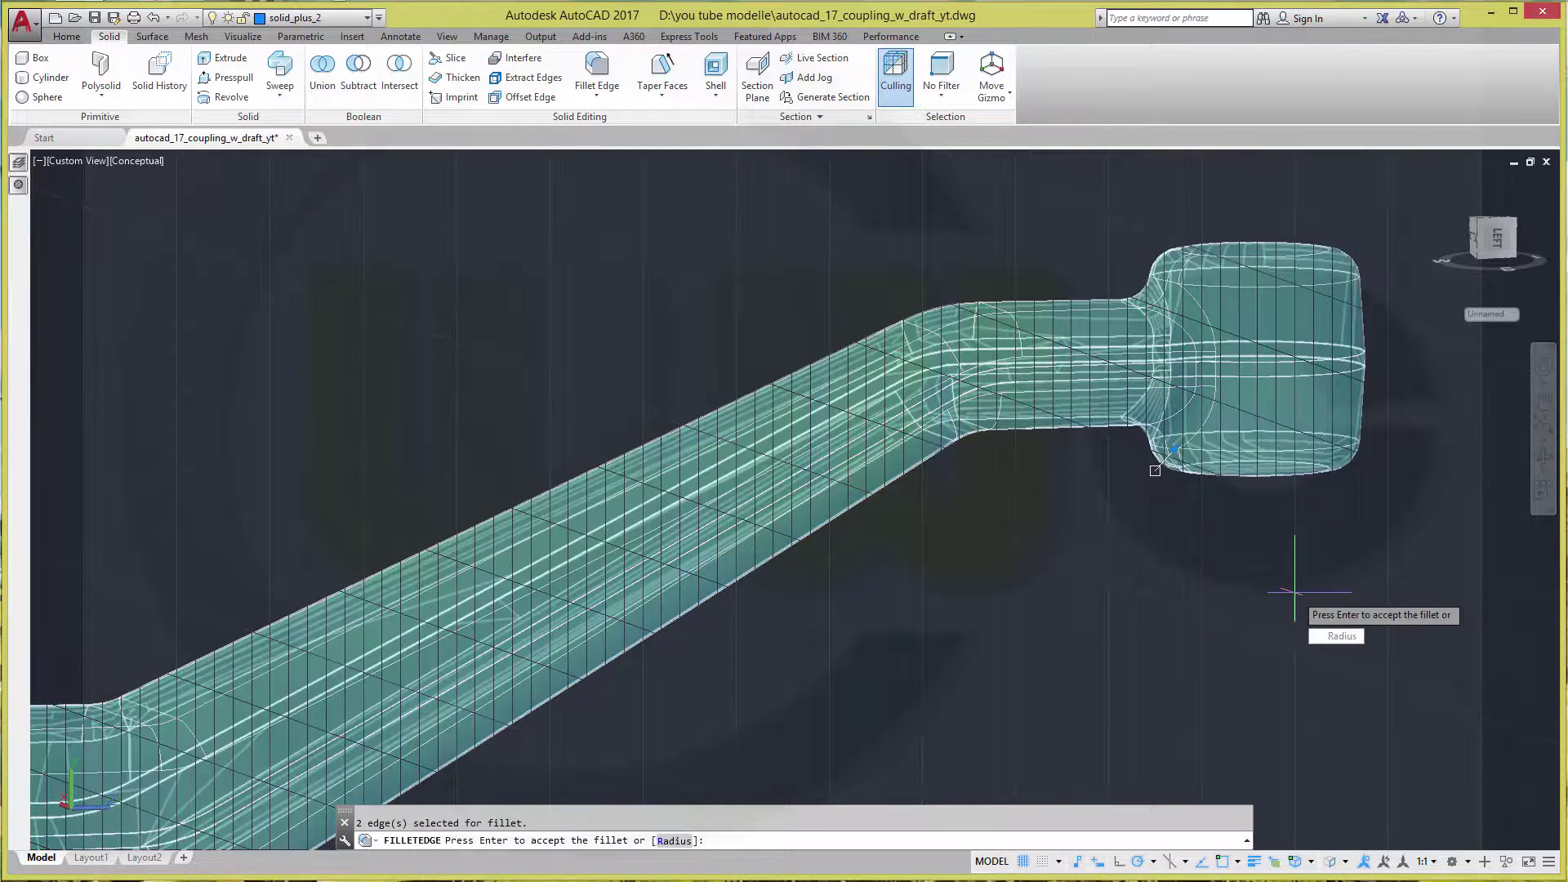
pyautogui.scroll(-2, 1045, 613)
pyautogui.scroll(-1, 1033, 618)
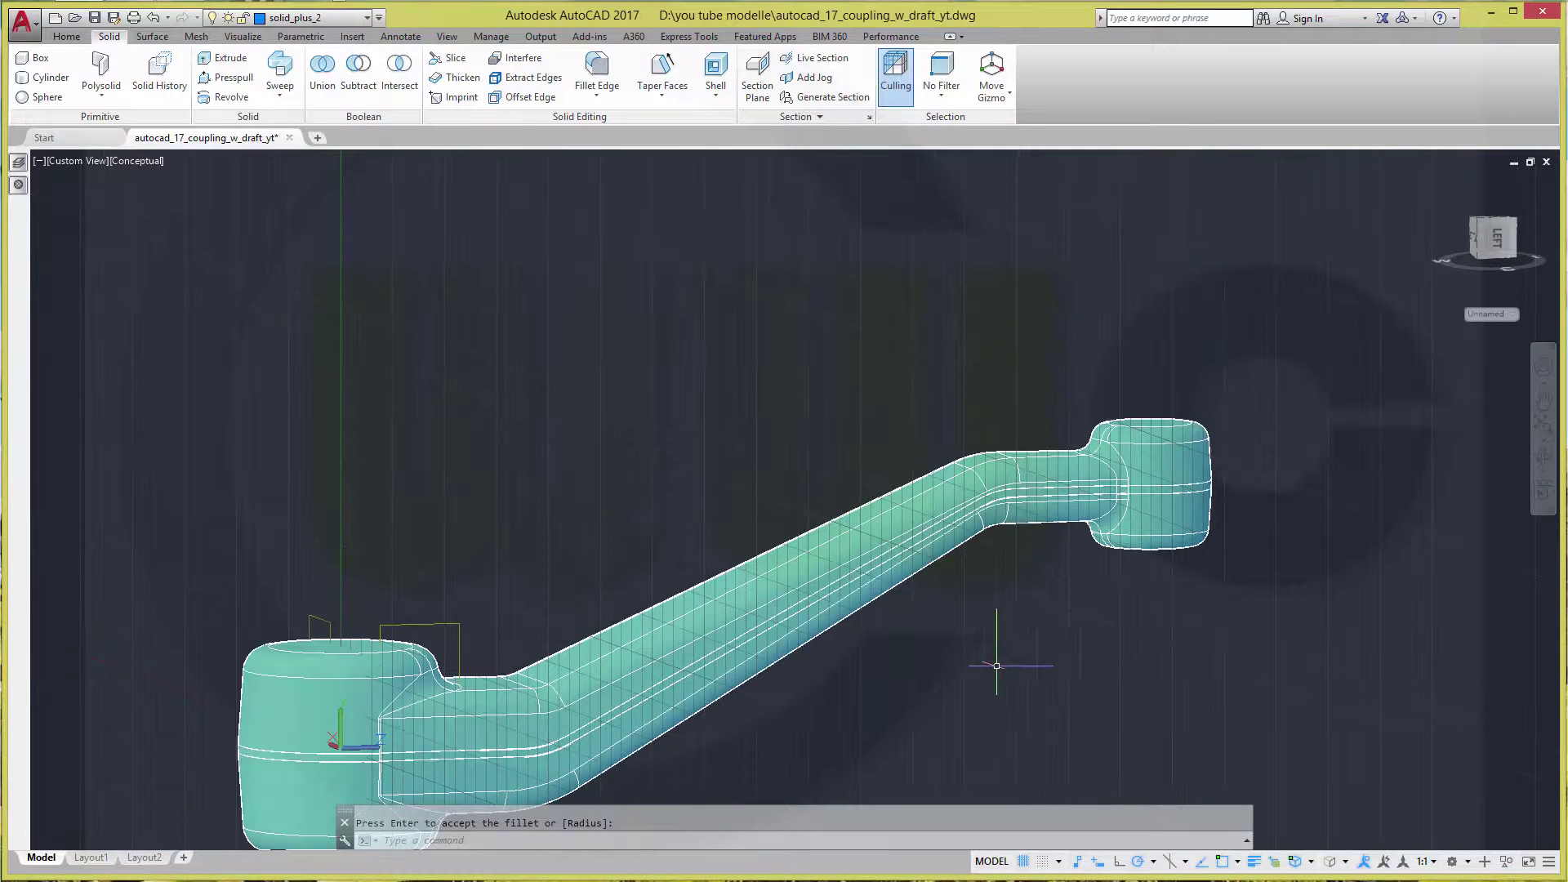
# Turn off the grid and switch the viewport to the Realistic visual style
pyautogui.click(1023, 862)
pyautogui.scroll(2, 878, 706)
pyautogui.scroll(-1, 871, 706)
pyautogui.scroll(-1, 817, 654)
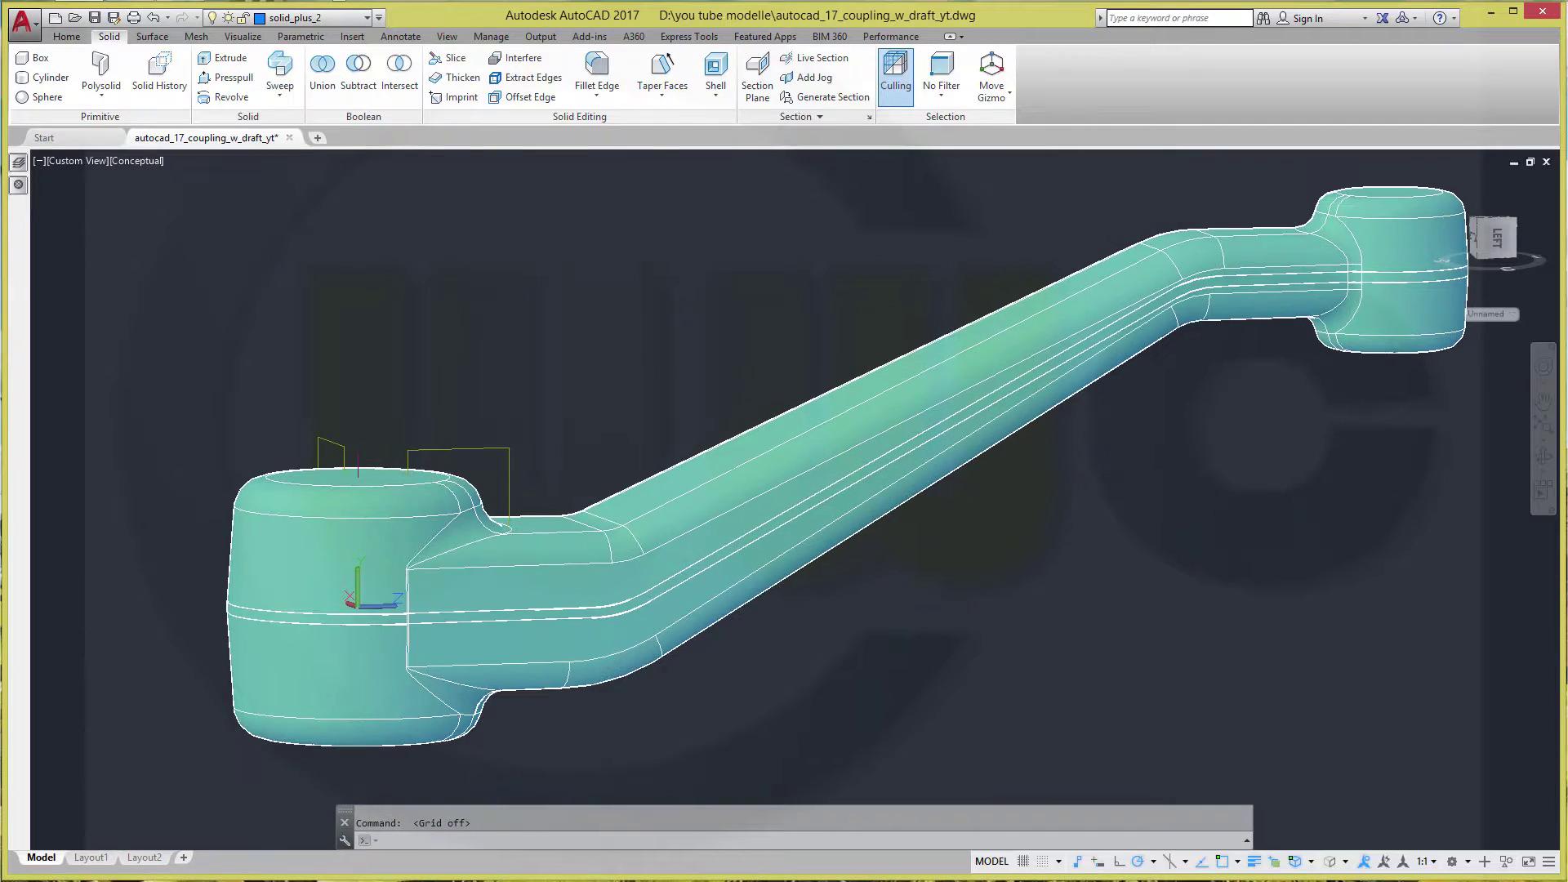
pyautogui.keyDown('shift'); pyautogui.moveTo(817, 653); pyautogui.dragTo(826, 637, button='middle'); pyautogui.keyUp('shift')
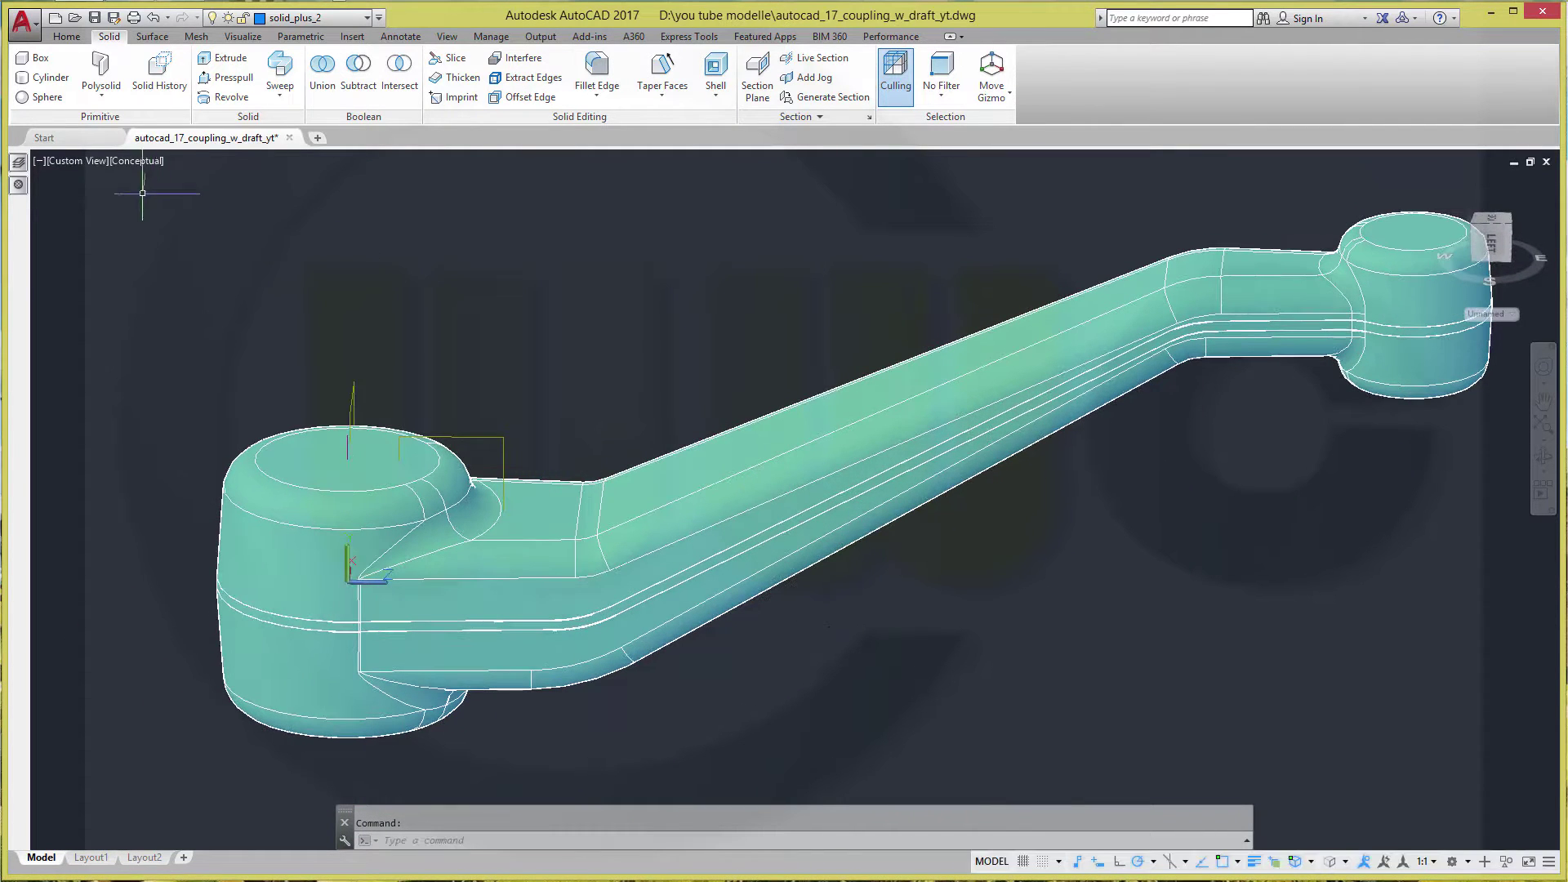
pyautogui.click(149, 162)
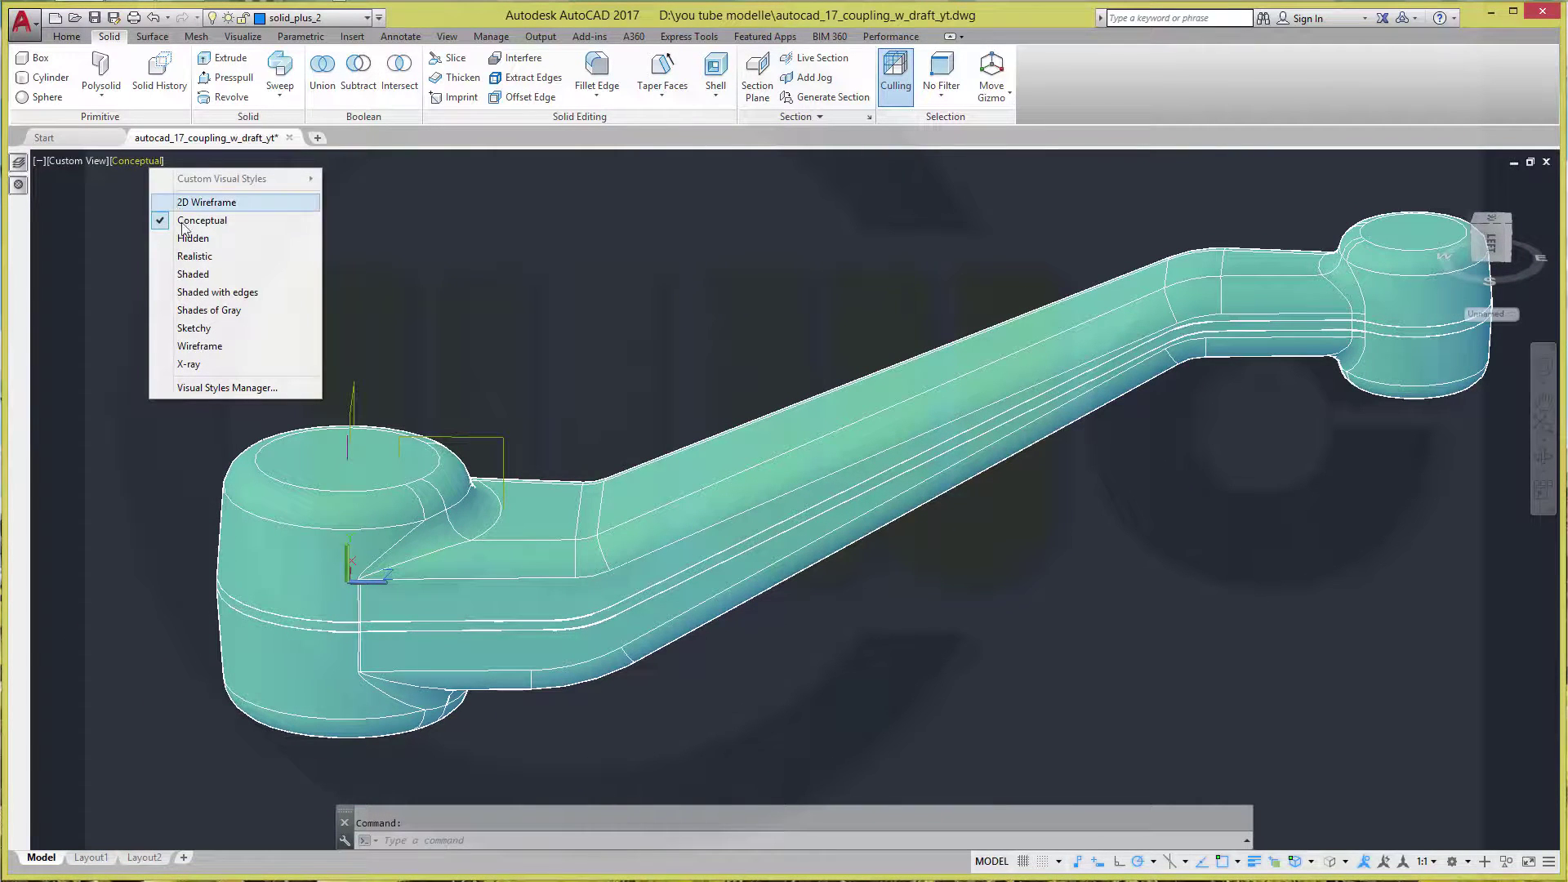
pyautogui.click(189, 257)
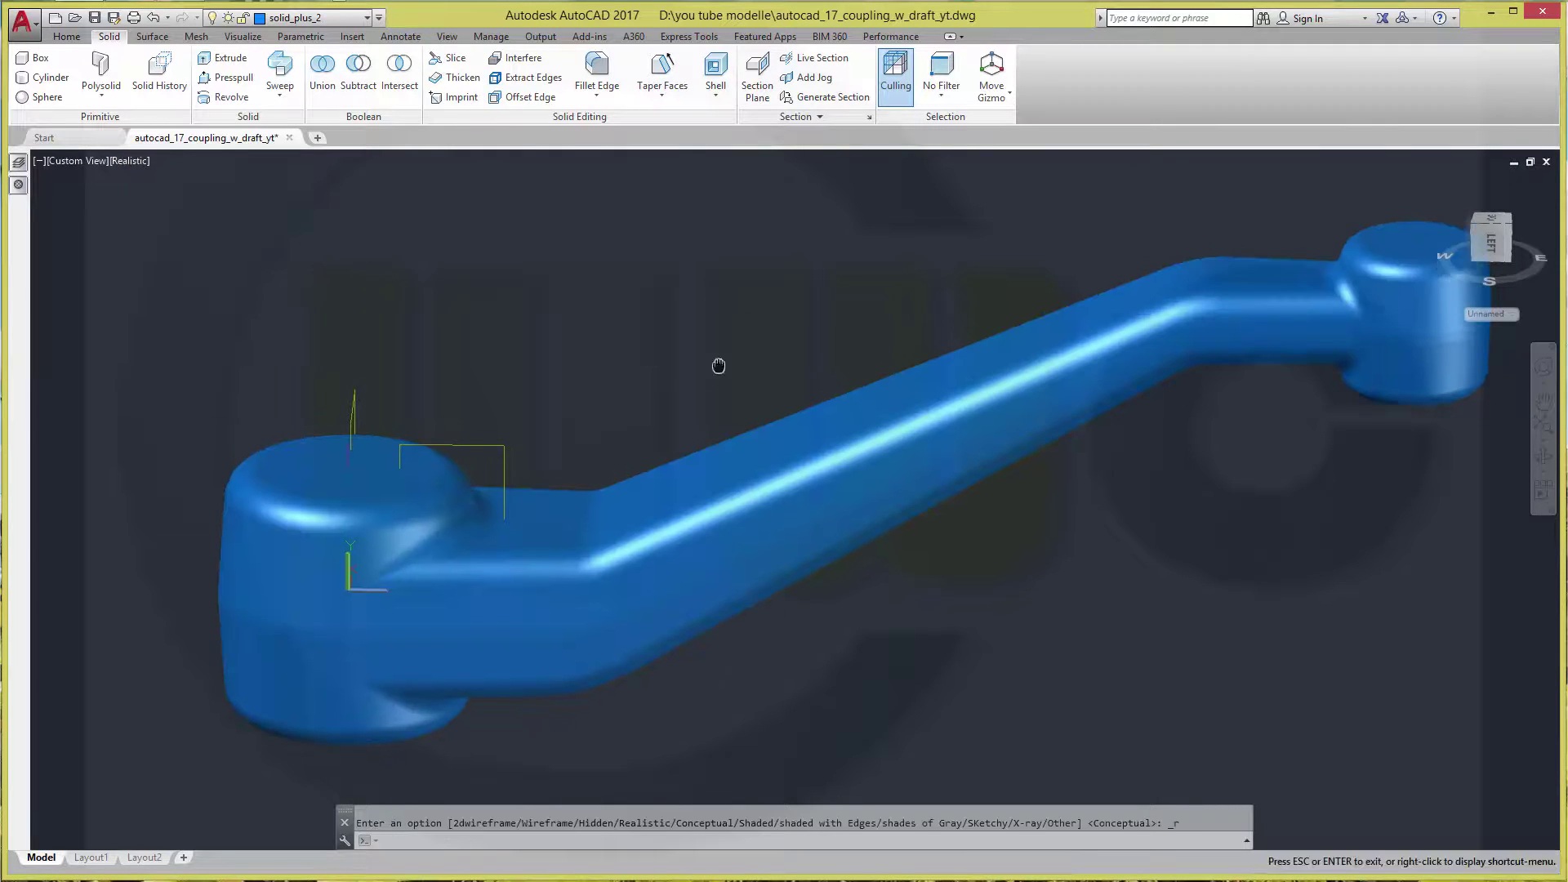
pyautogui.moveTo(718, 364)
pyautogui.mouseDown(button='middle')
pyautogui.moveTo(663, 400)
pyautogui.moveTo(654, 482)
pyautogui.mouseUp(button='middle')
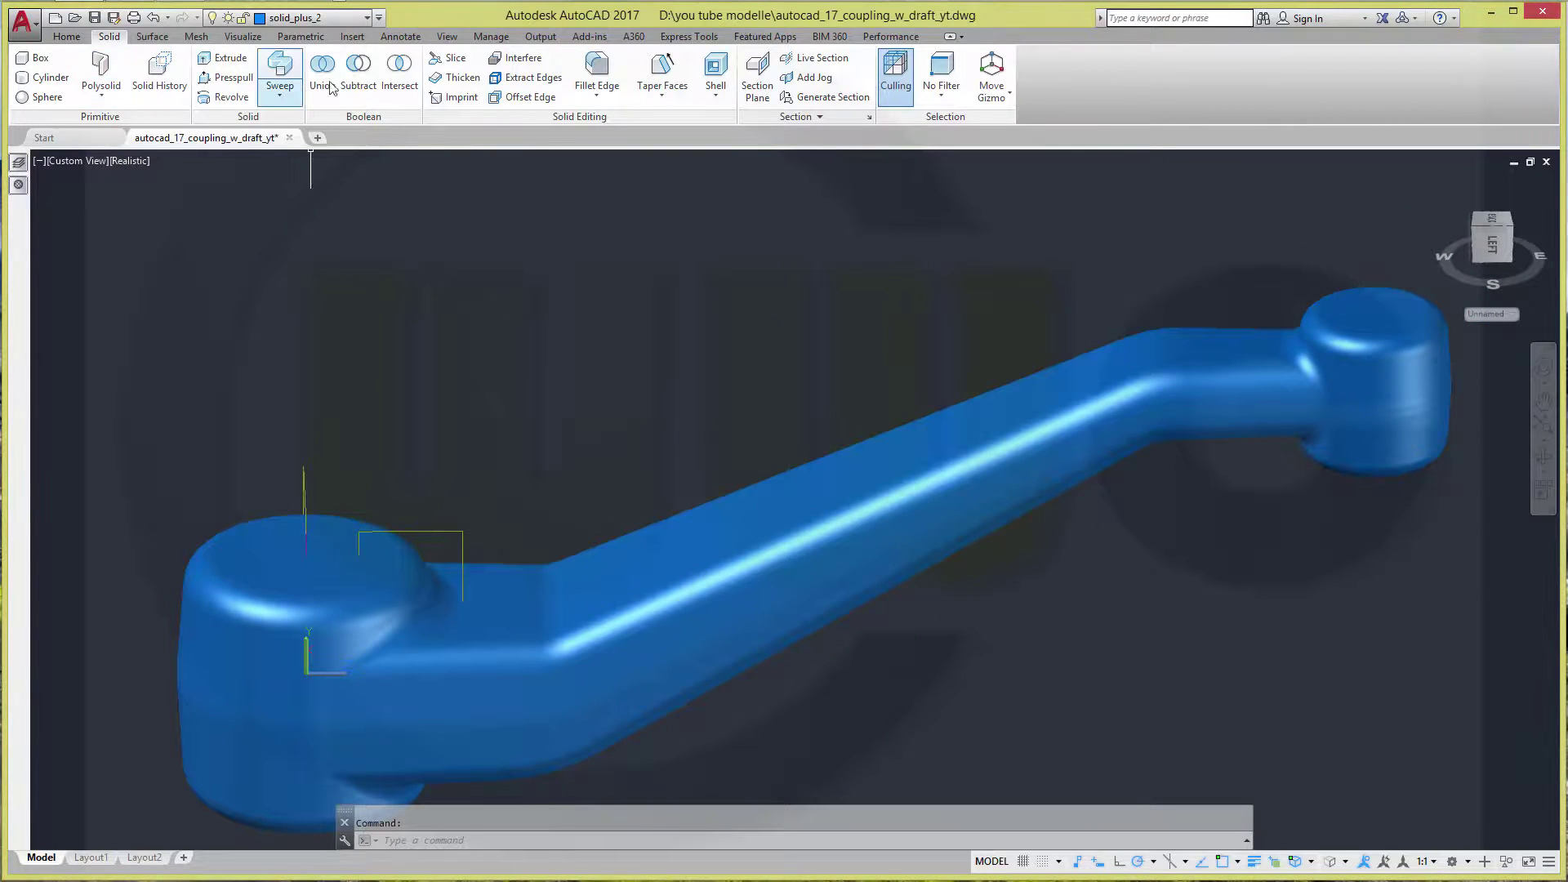
pyautogui.click(368, 18)
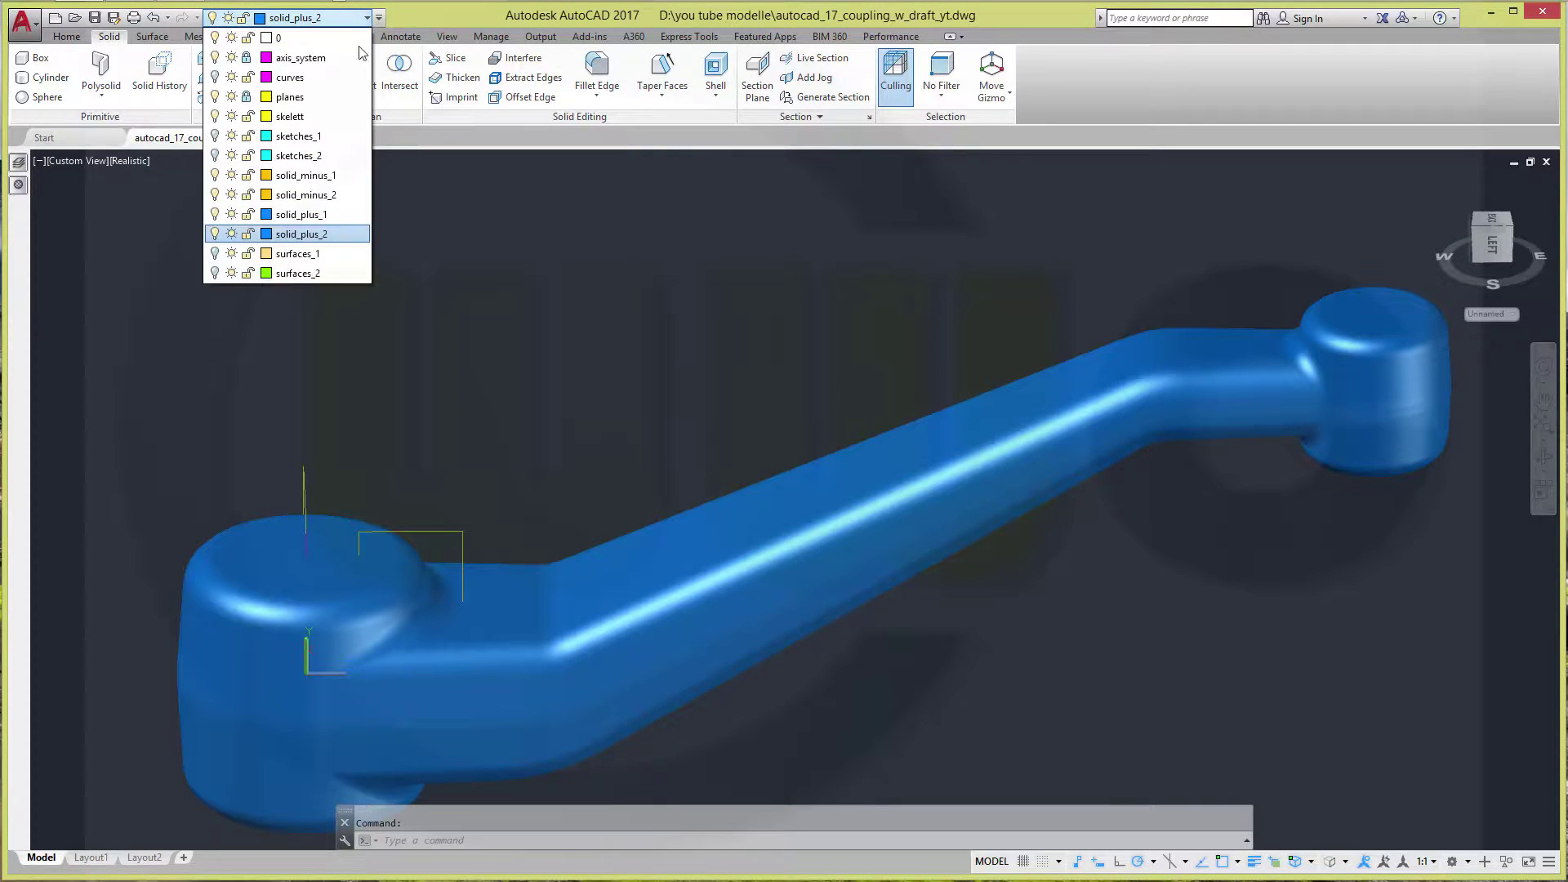
# On layer solid_minus_1, draw a radius 15 cylinder down through the large left hub
pyautogui.click(353, 195)
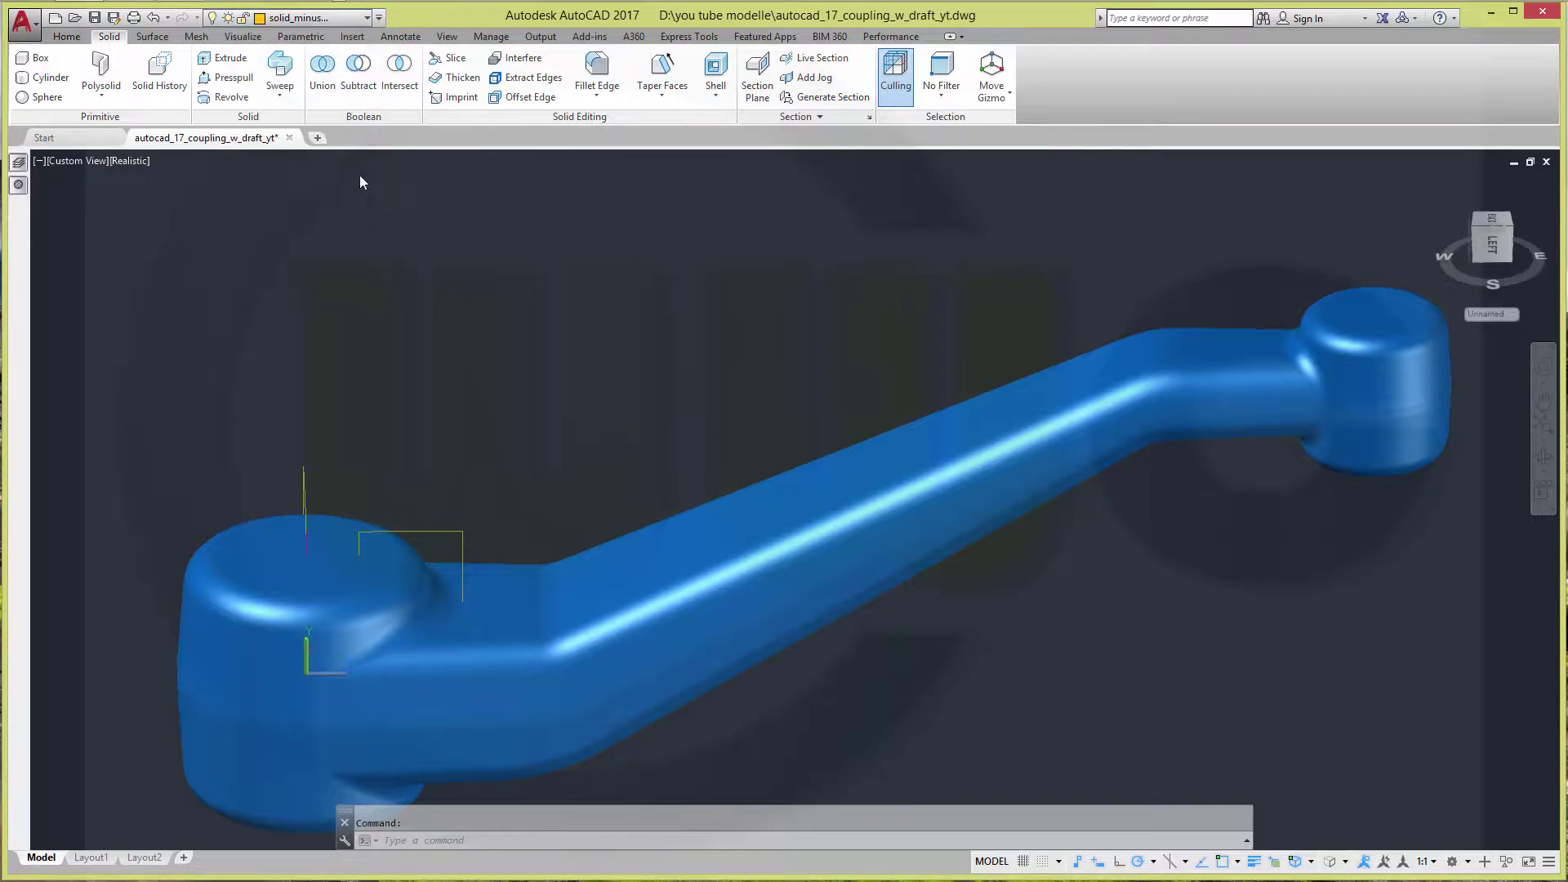
pyautogui.click(45, 77)
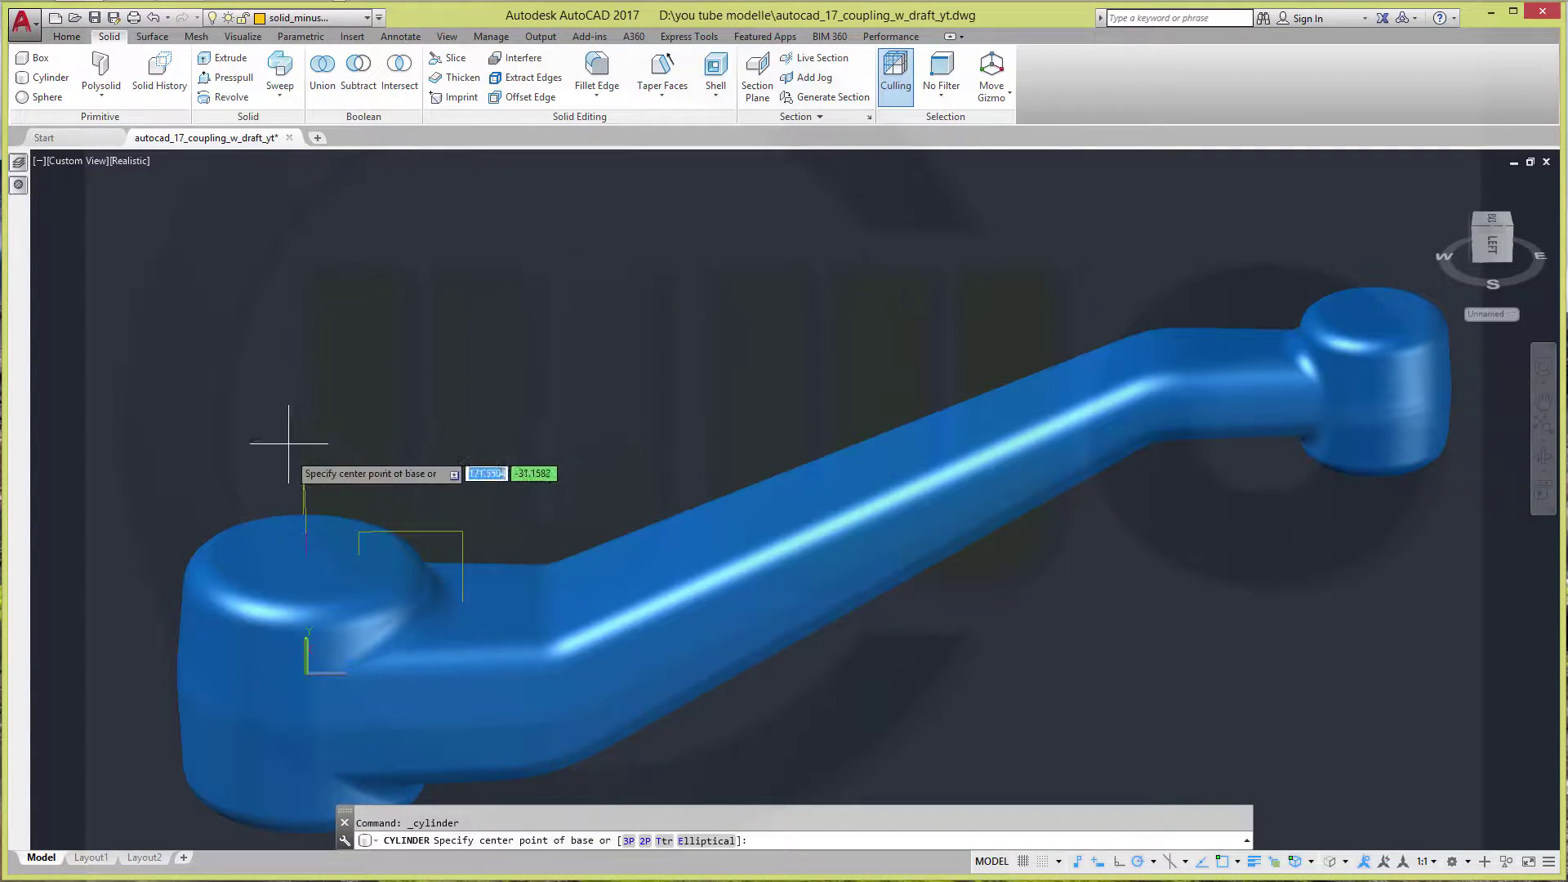
pyautogui.click(319, 562)
pyautogui.scroll(3, 368, 544)
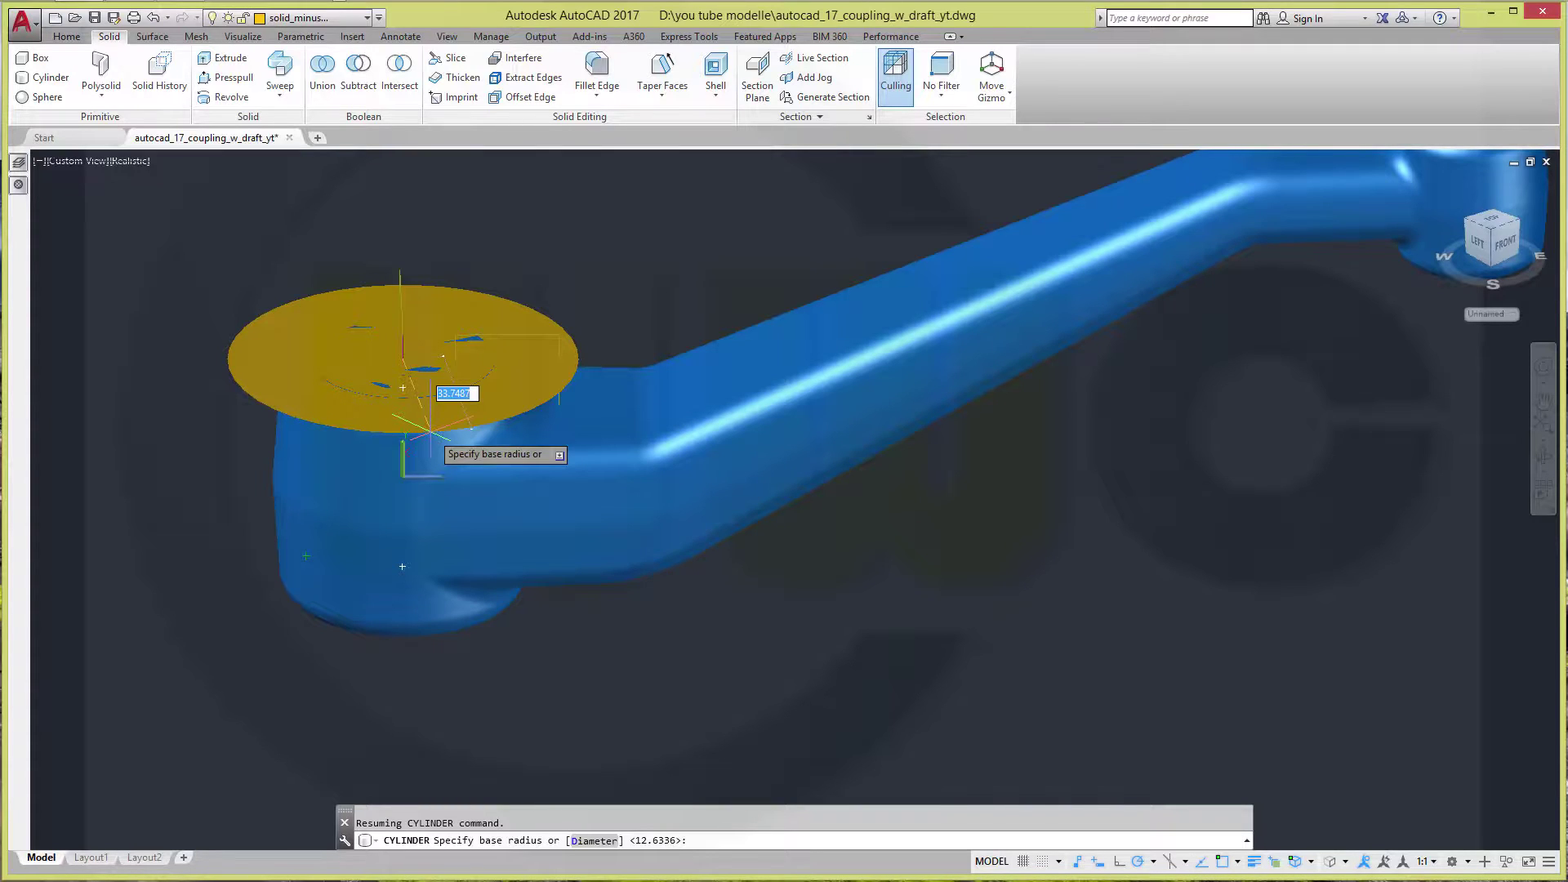
pyautogui.press('Return')
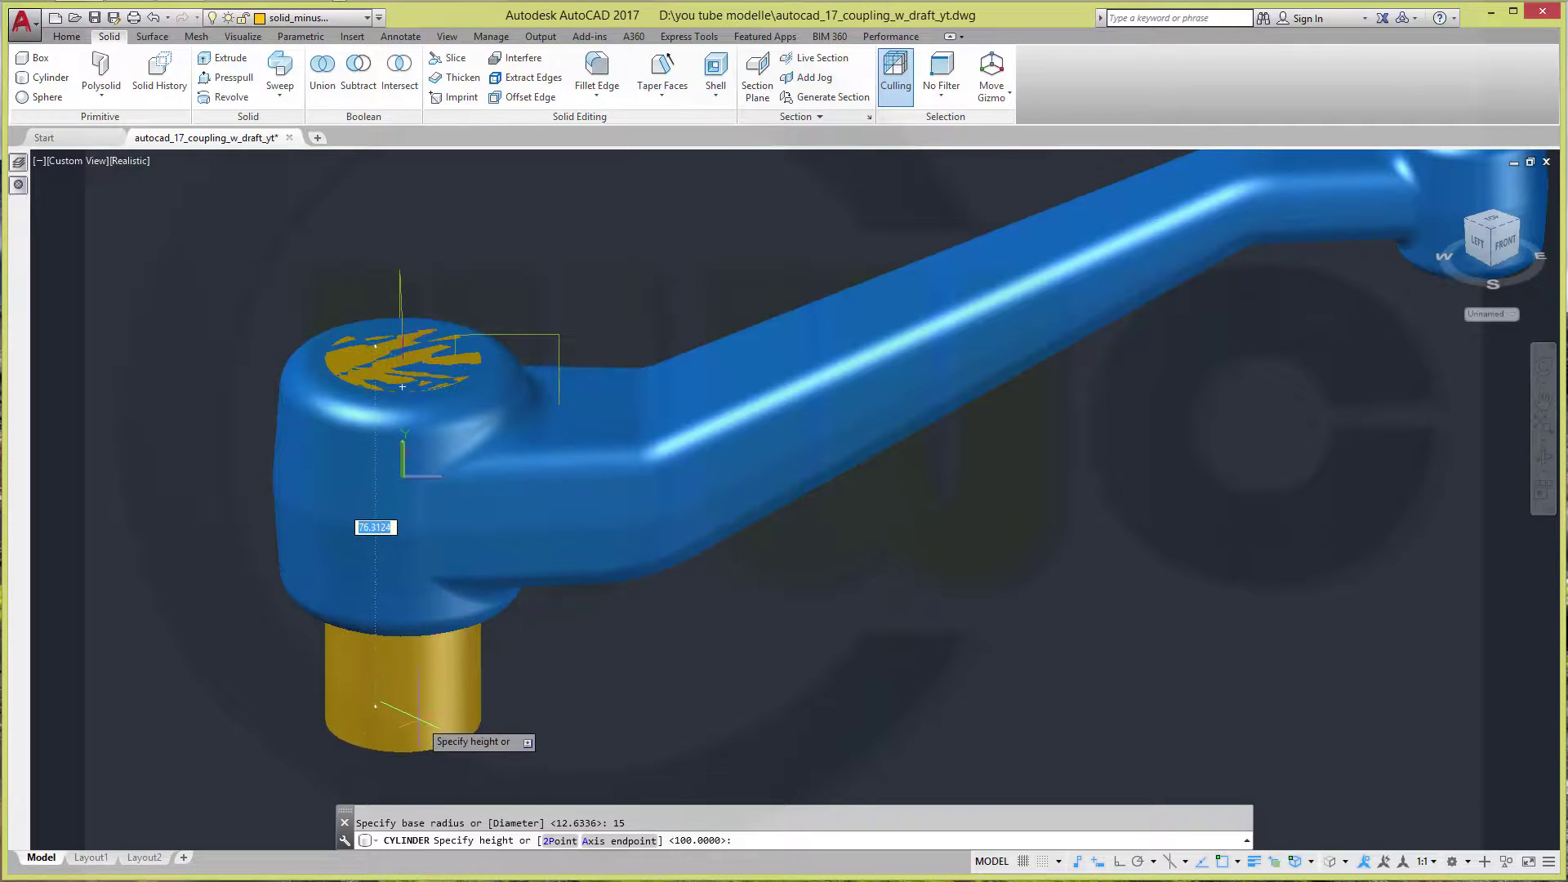
pyautogui.click(418, 719)
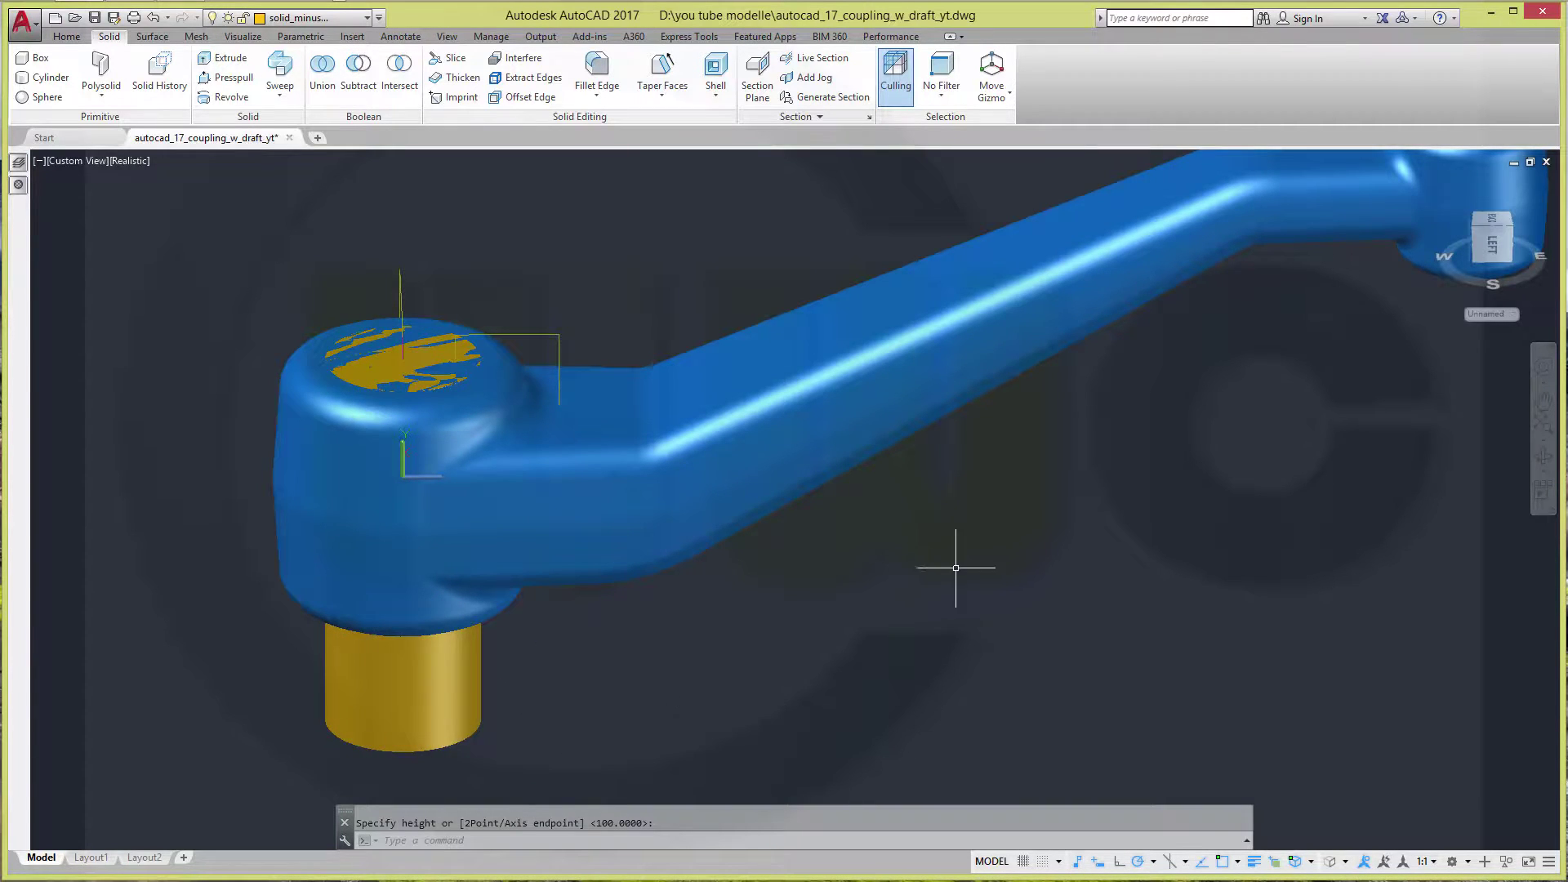
pyautogui.scroll(2, 956, 568)
pyautogui.scroll(-3, 1124, 531)
pyautogui.moveTo(1120, 542); pyautogui.dragTo(705, 706, button='middle')
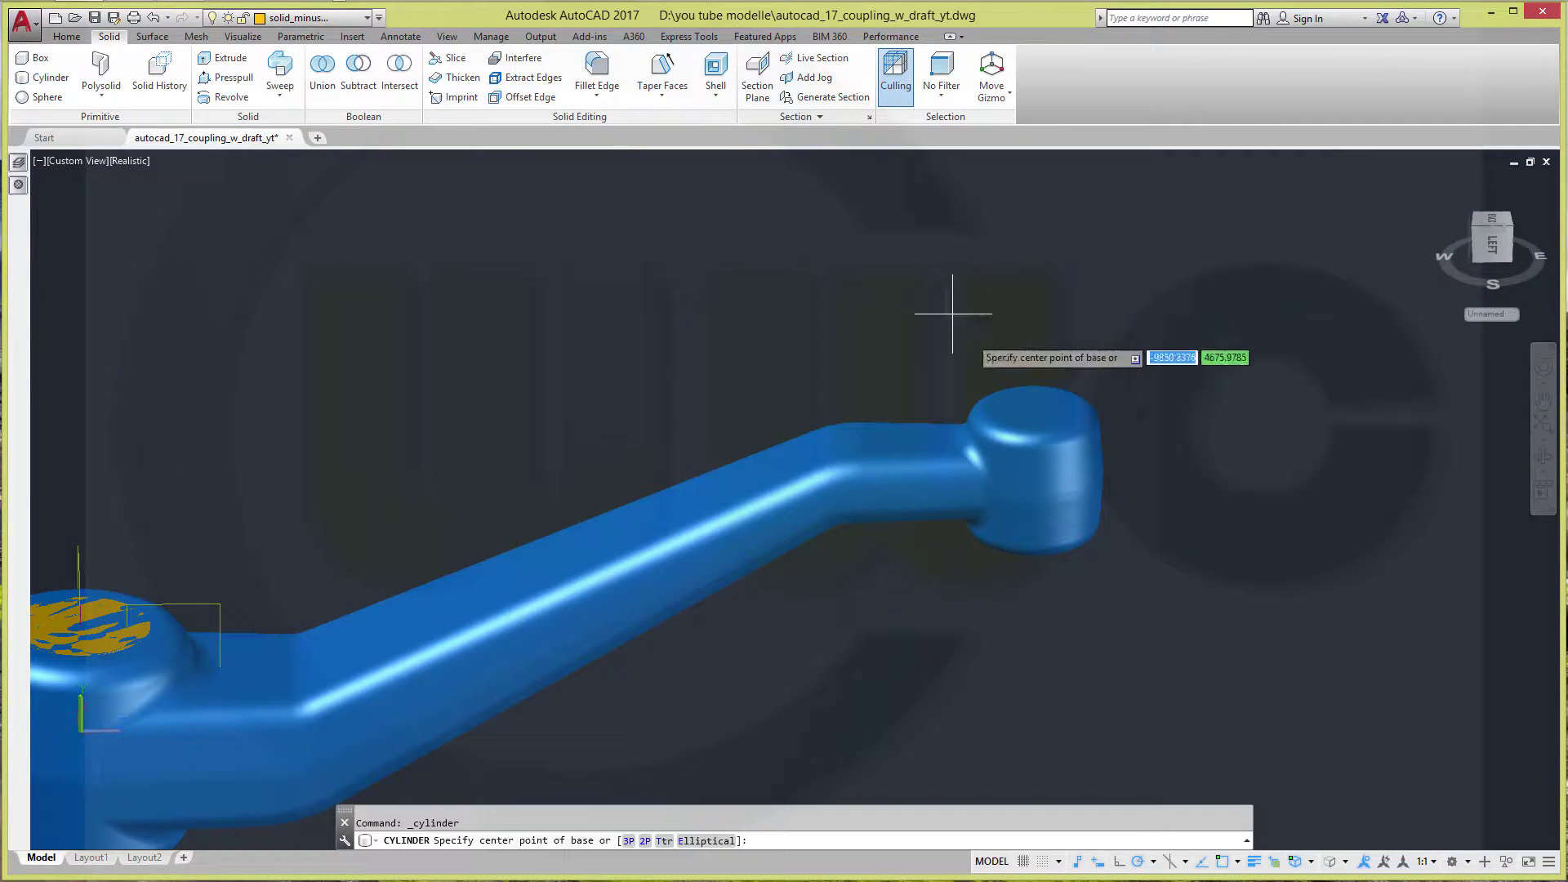
# Draw a radius 9 cylinder from the small hub's centre down through the hub
pyautogui.click(1033, 406)
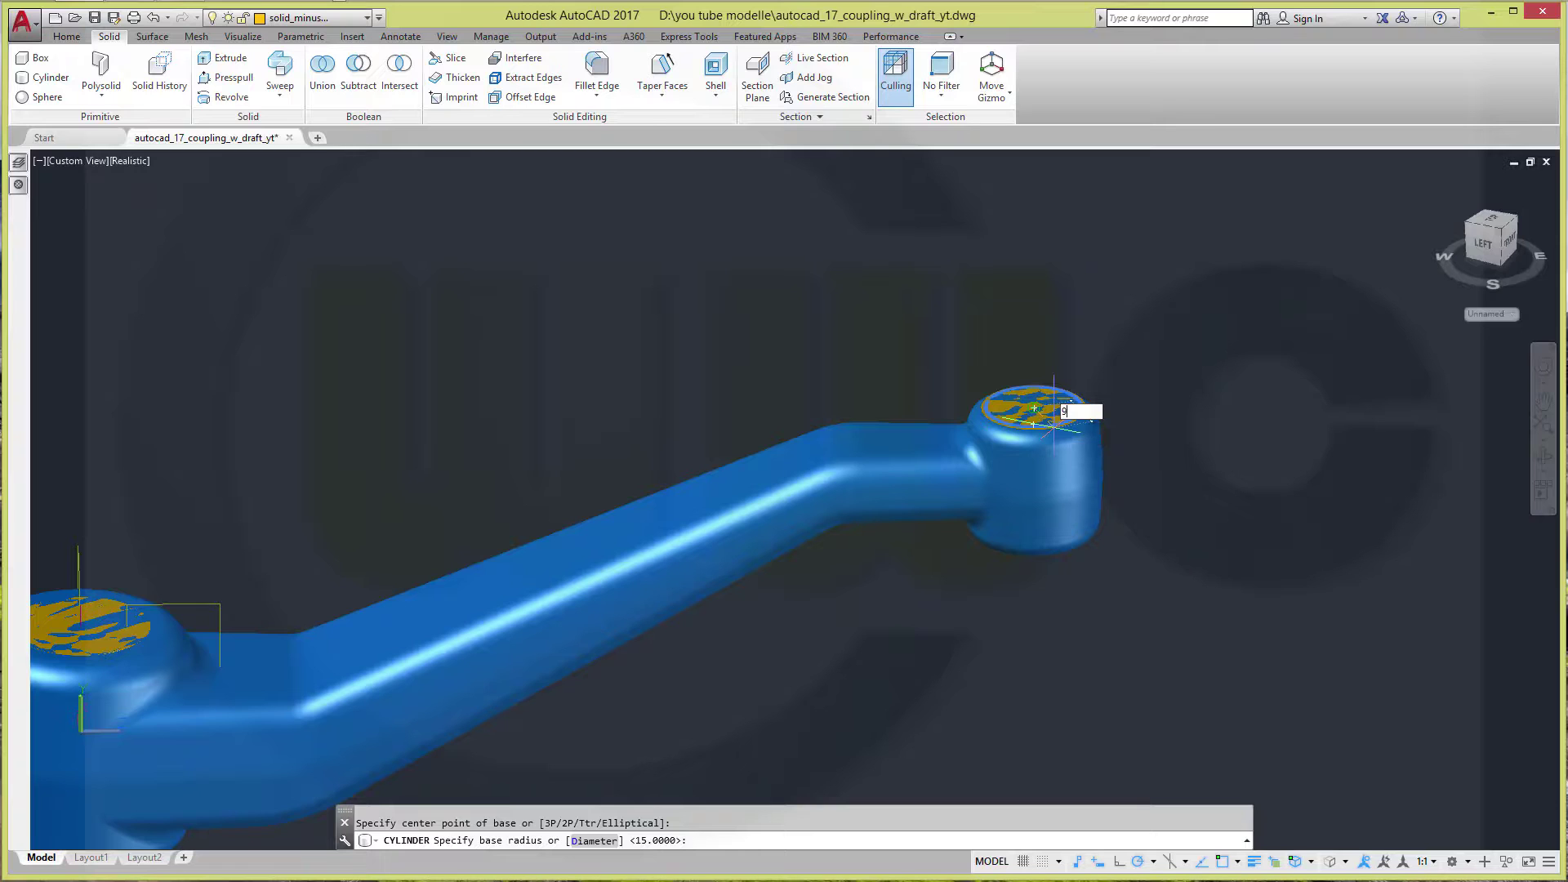
pyautogui.press('Return')
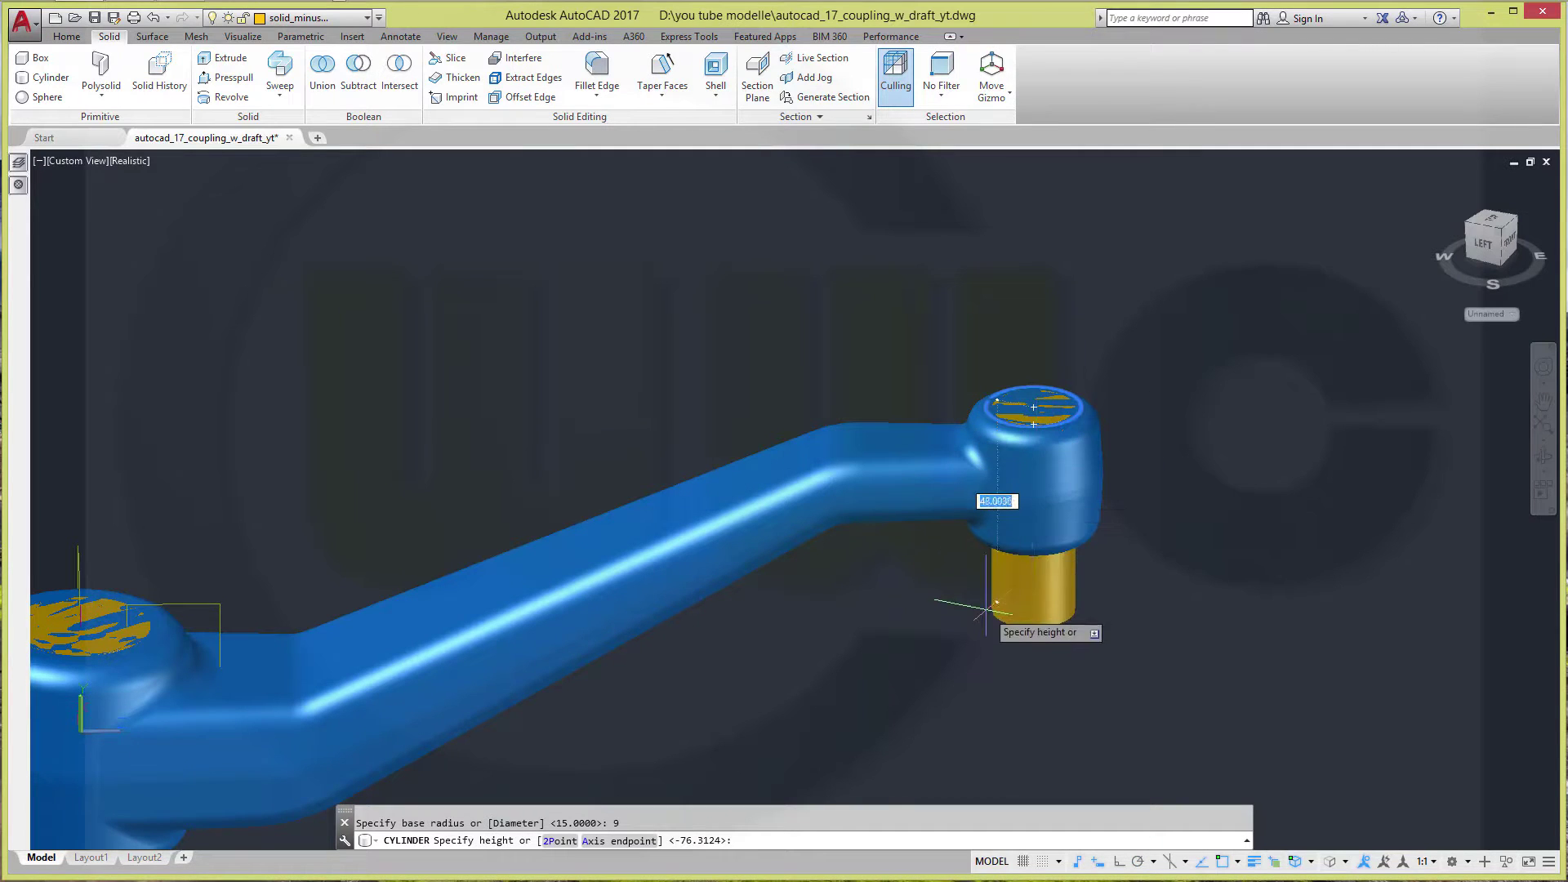
pyautogui.click(1034, 597)
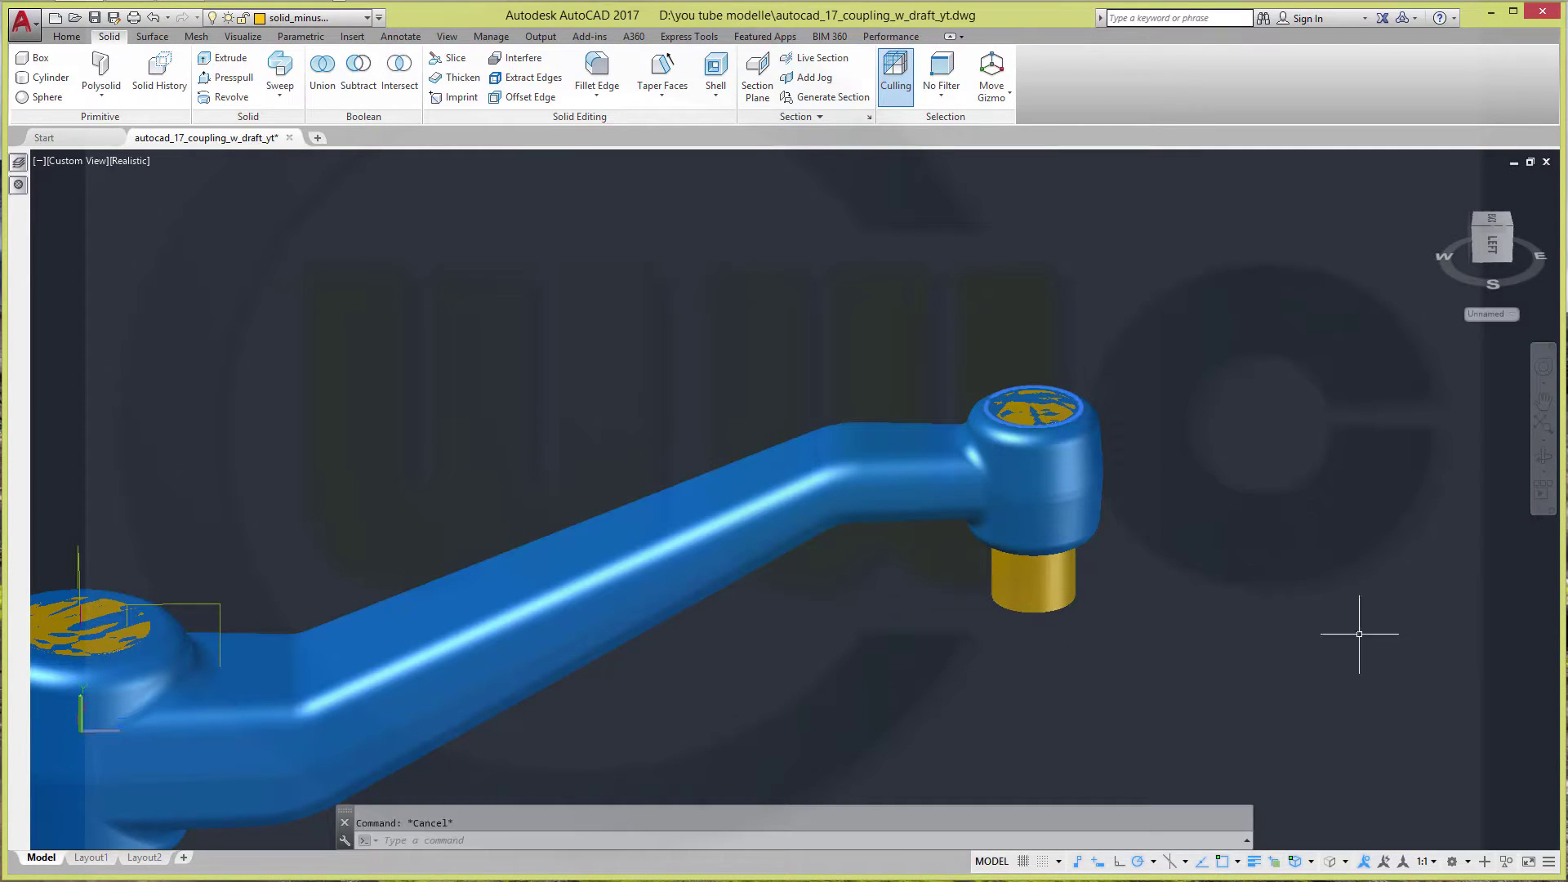
pyautogui.moveTo(738, 417)
pyautogui.mouseDown(button='middle')
pyautogui.moveTo(1179, 315)
pyautogui.moveTo(858, 315)
pyautogui.mouseUp(button='middle')
pyautogui.scroll(2, 746, 339)
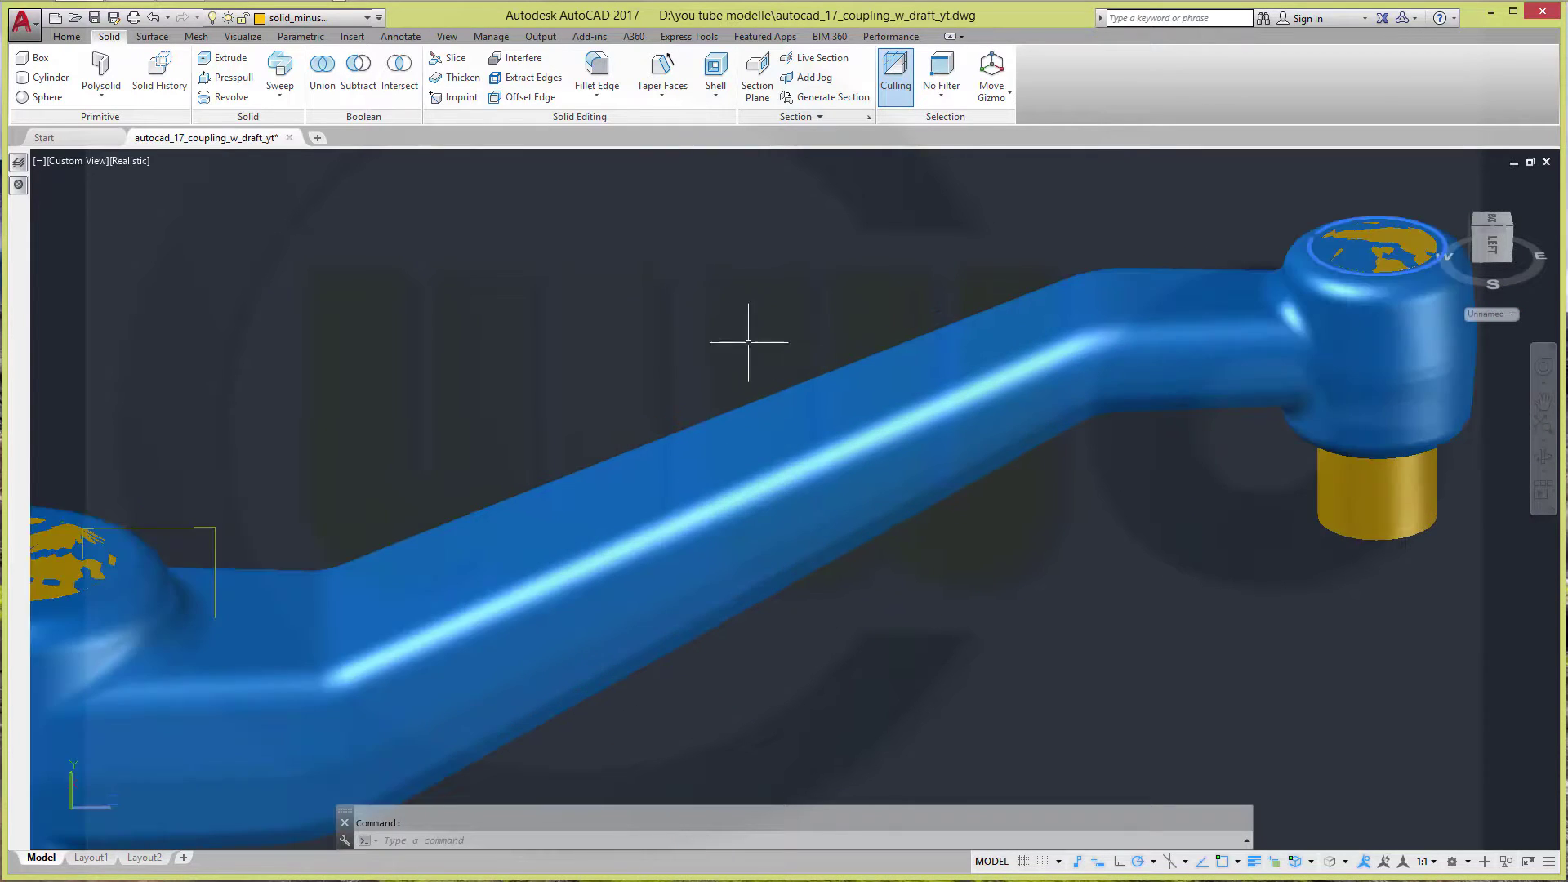
pyautogui.scroll(-2, 736, 335)
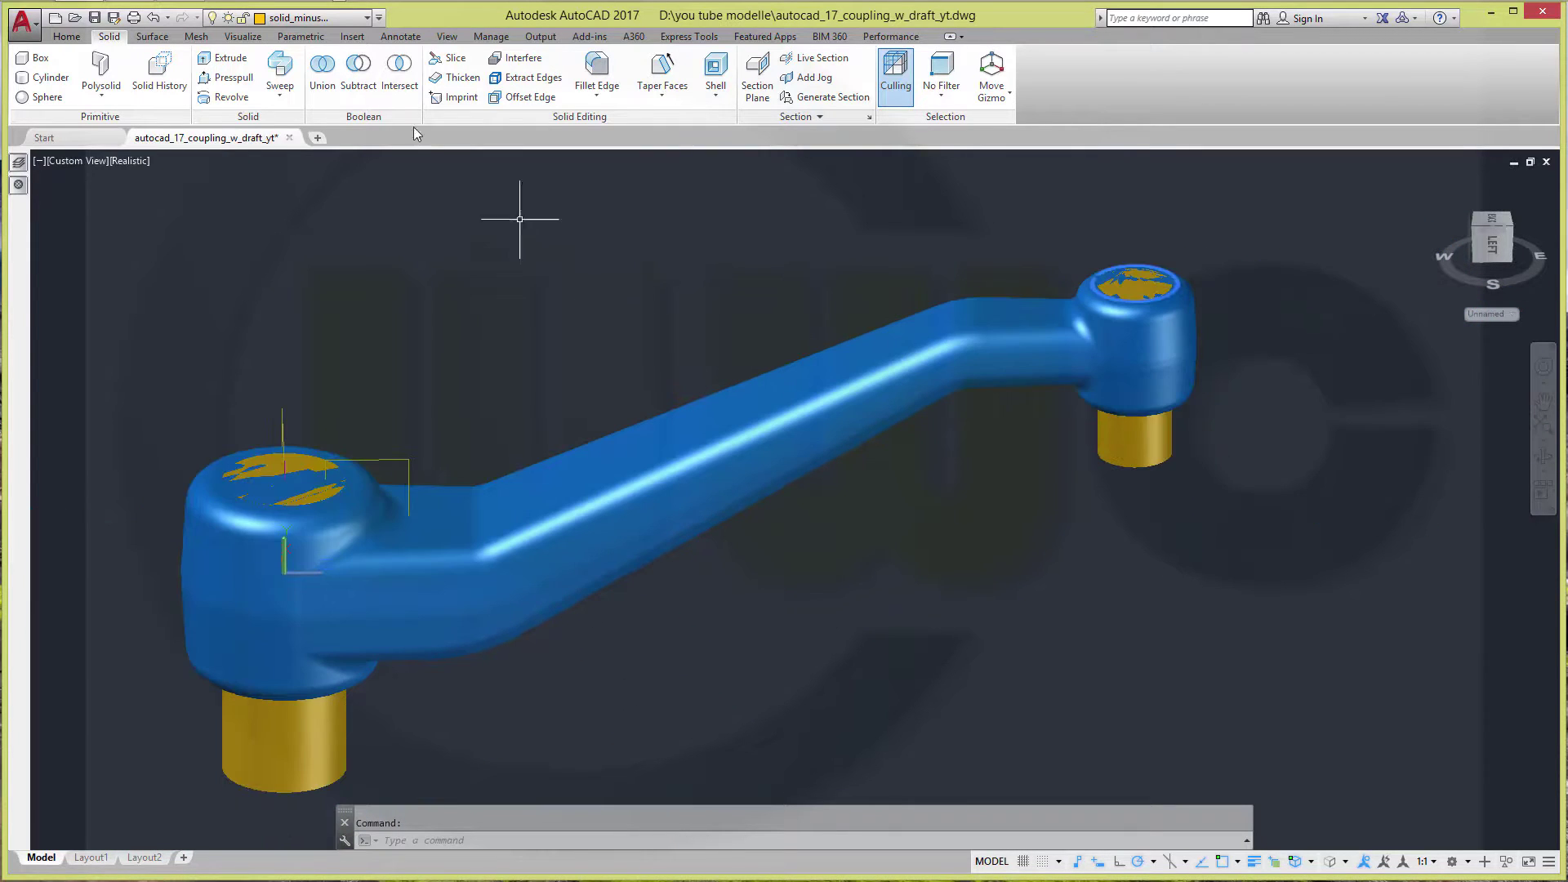
pyautogui.click(368, 20)
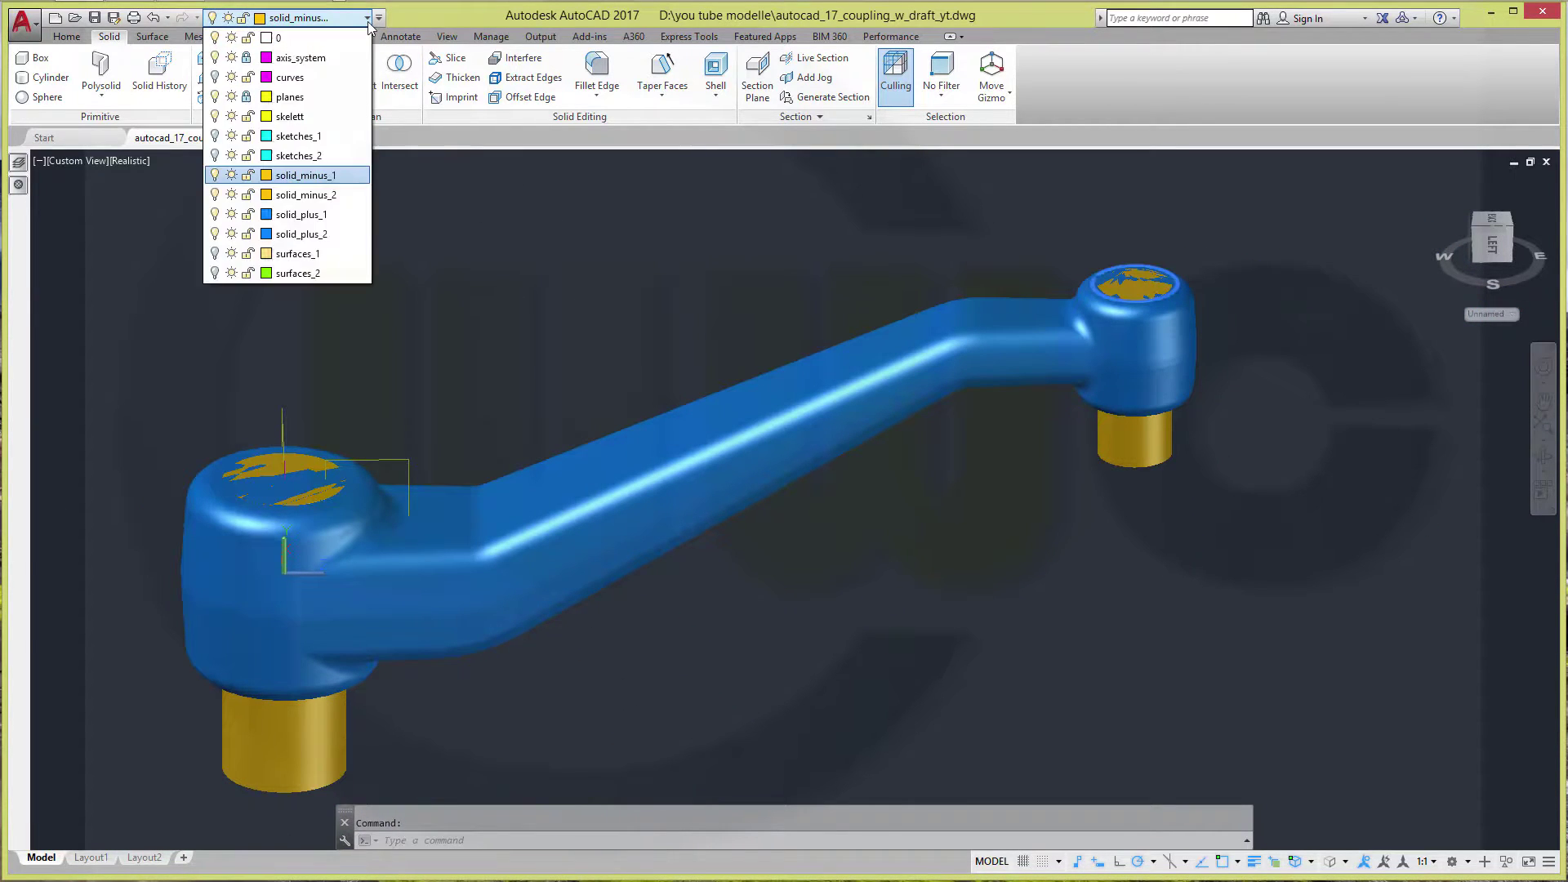
# With solid_plus_1 current, subtract both hub cylinders from the blue arm
pyautogui.click(357, 215)
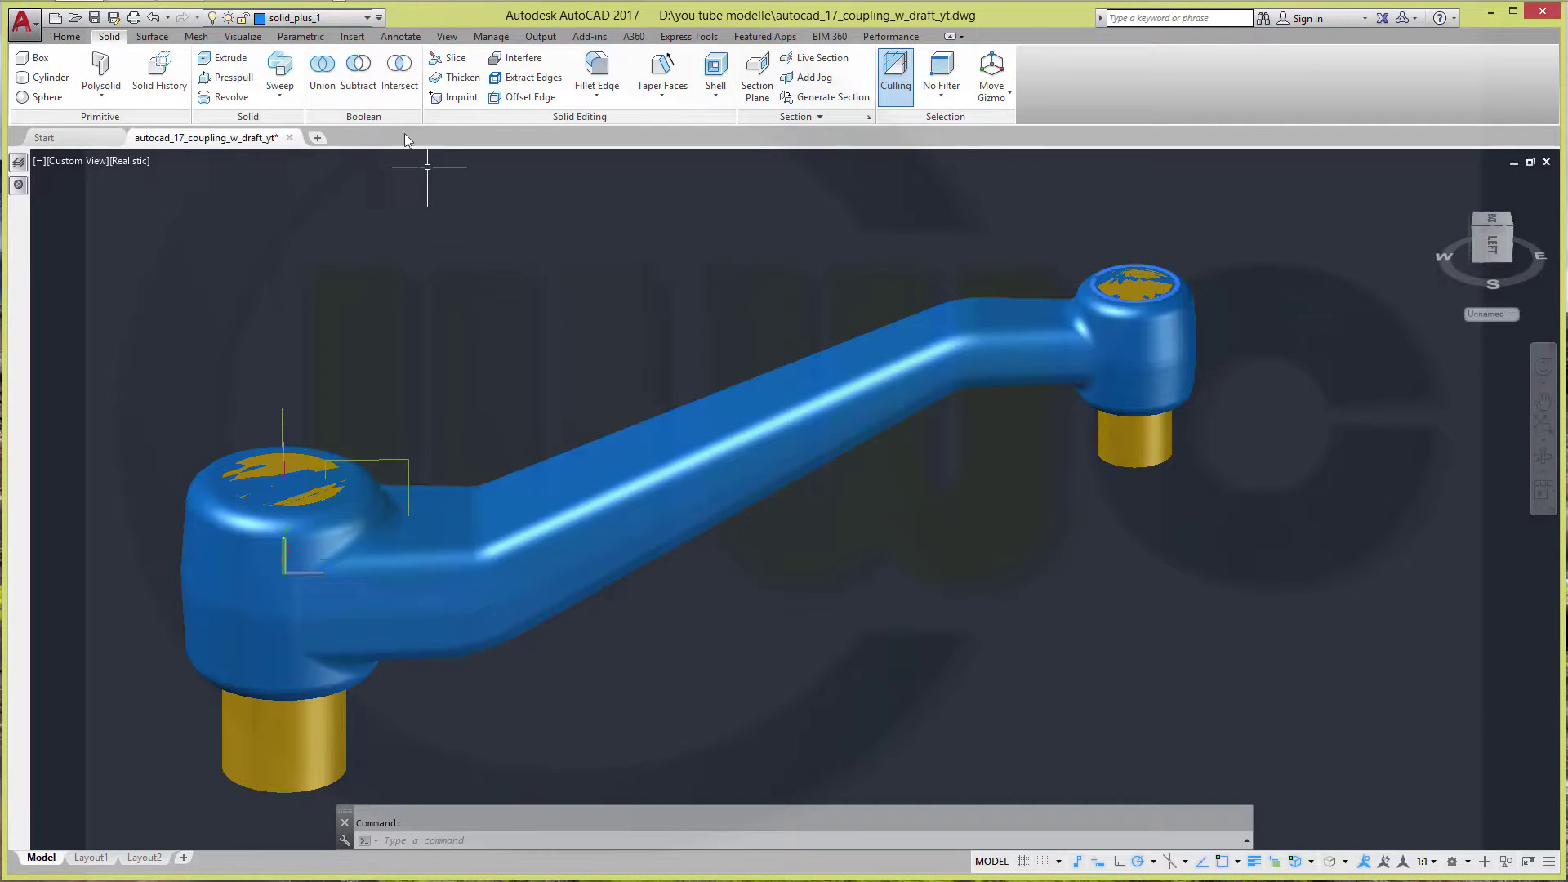
pyautogui.click(359, 74)
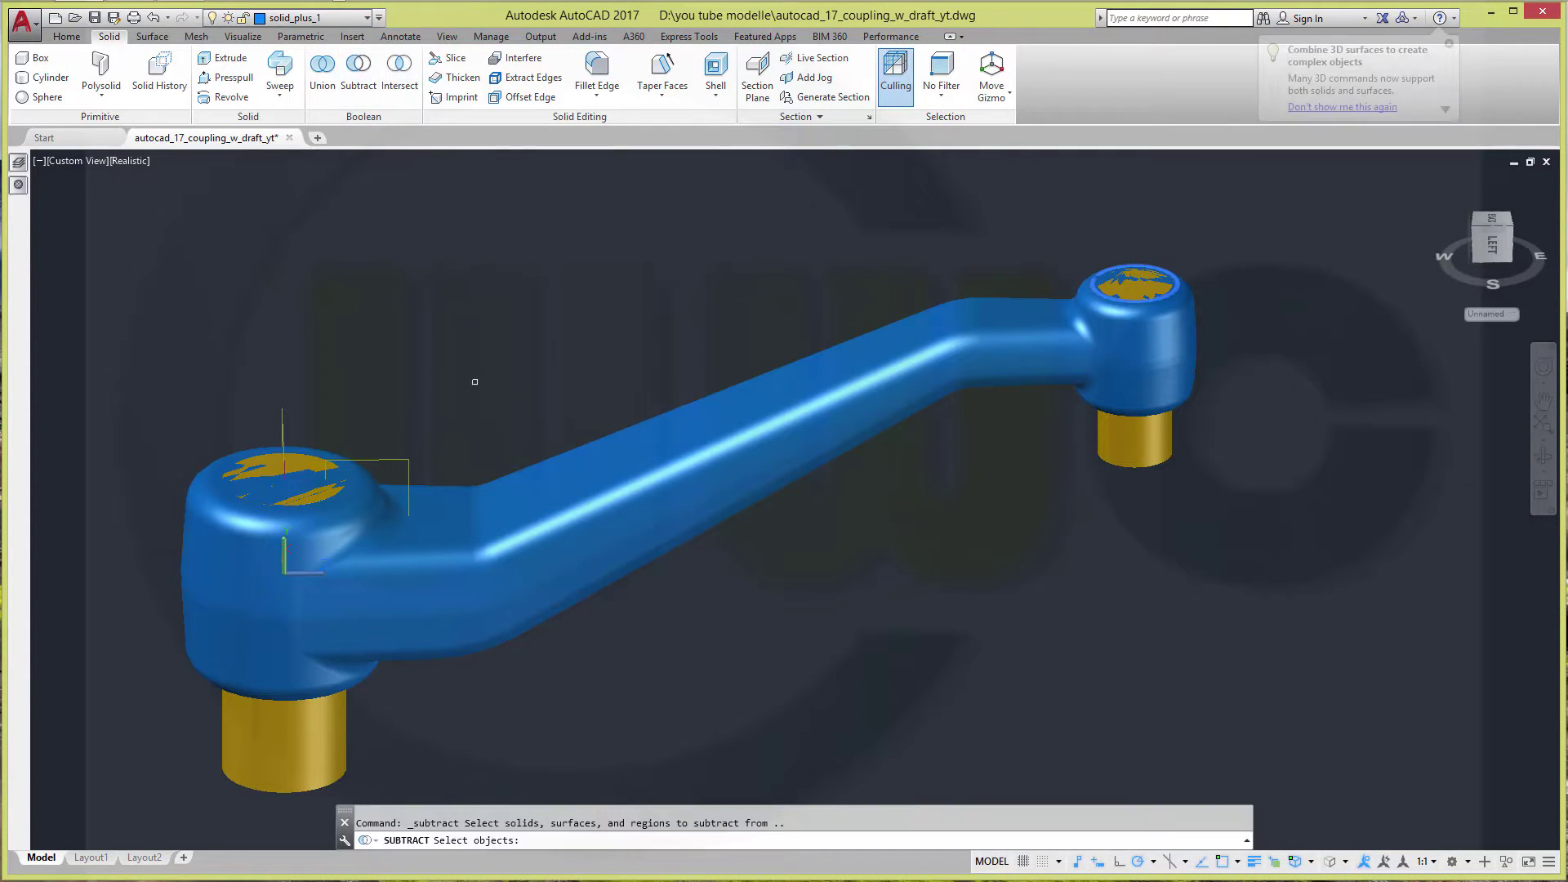
pyautogui.click(562, 507)
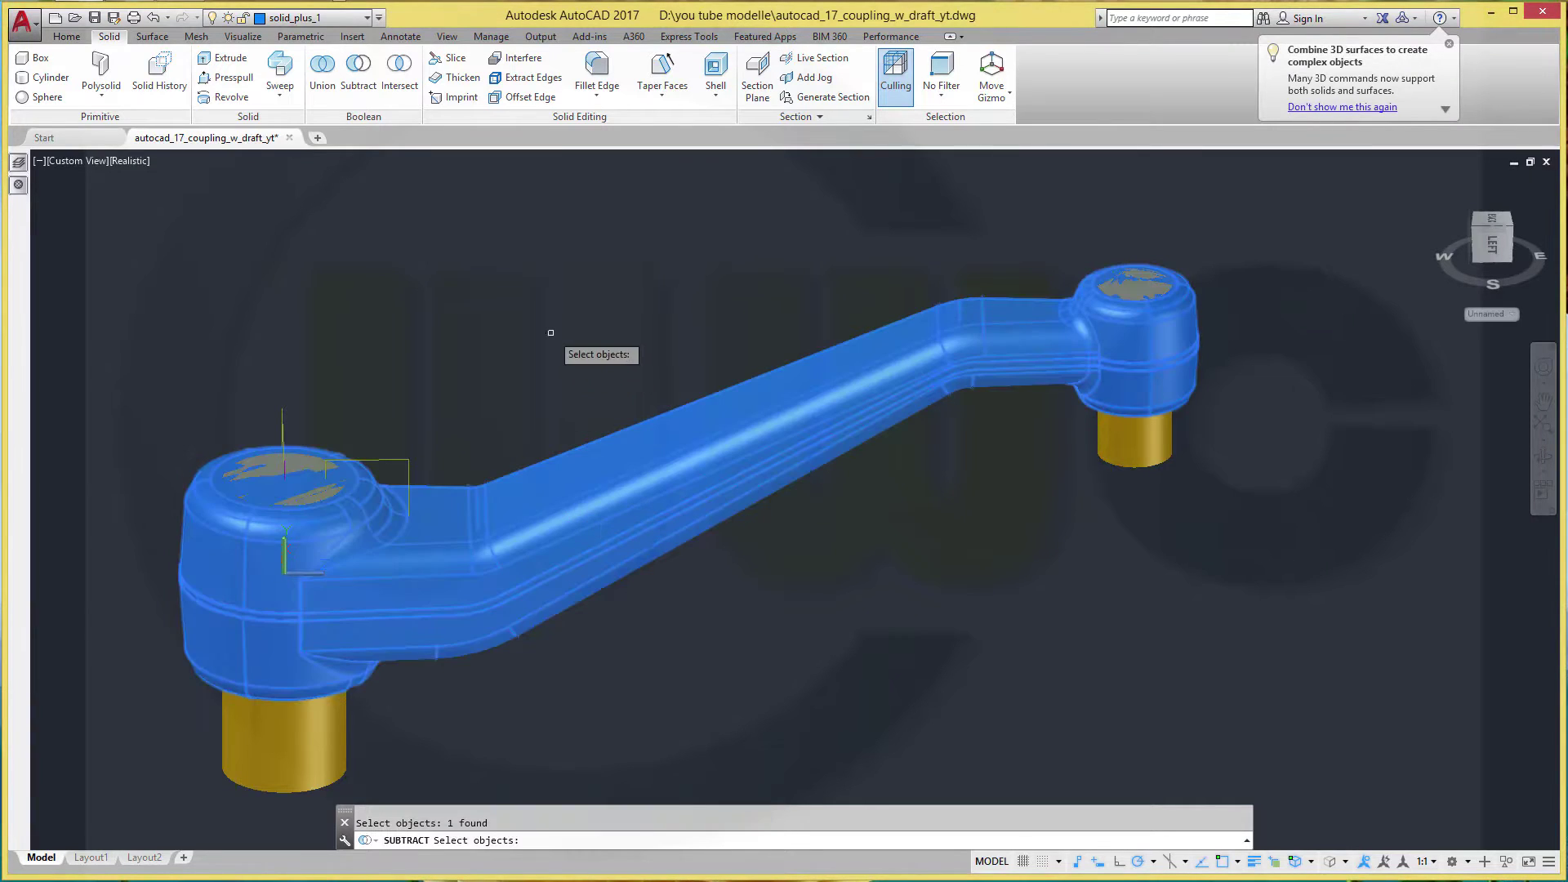
pyautogui.press('Return')
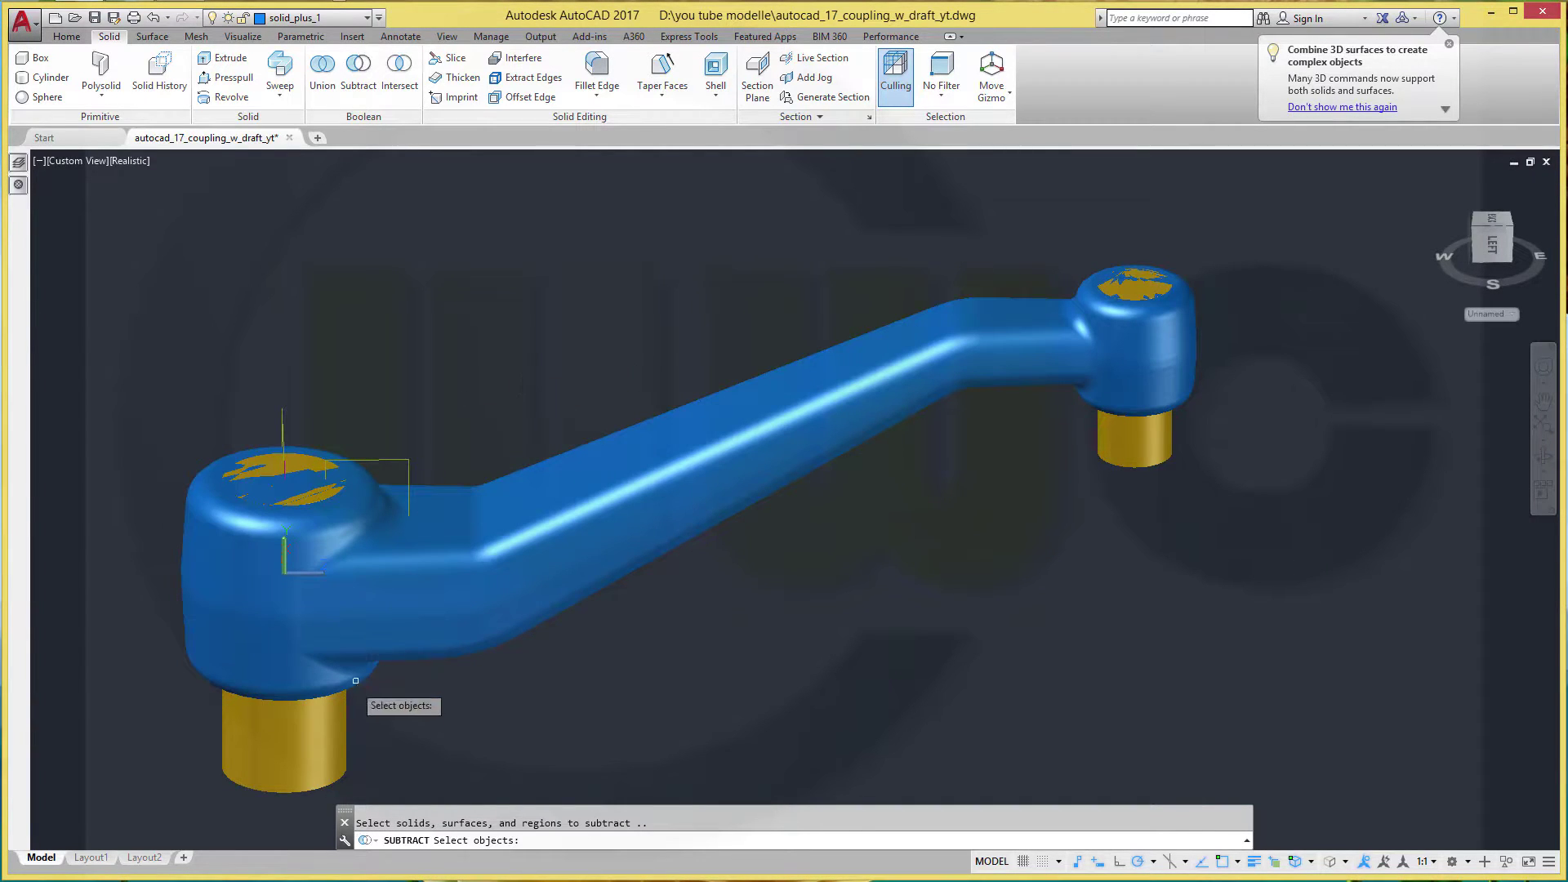
pyautogui.click(296, 745)
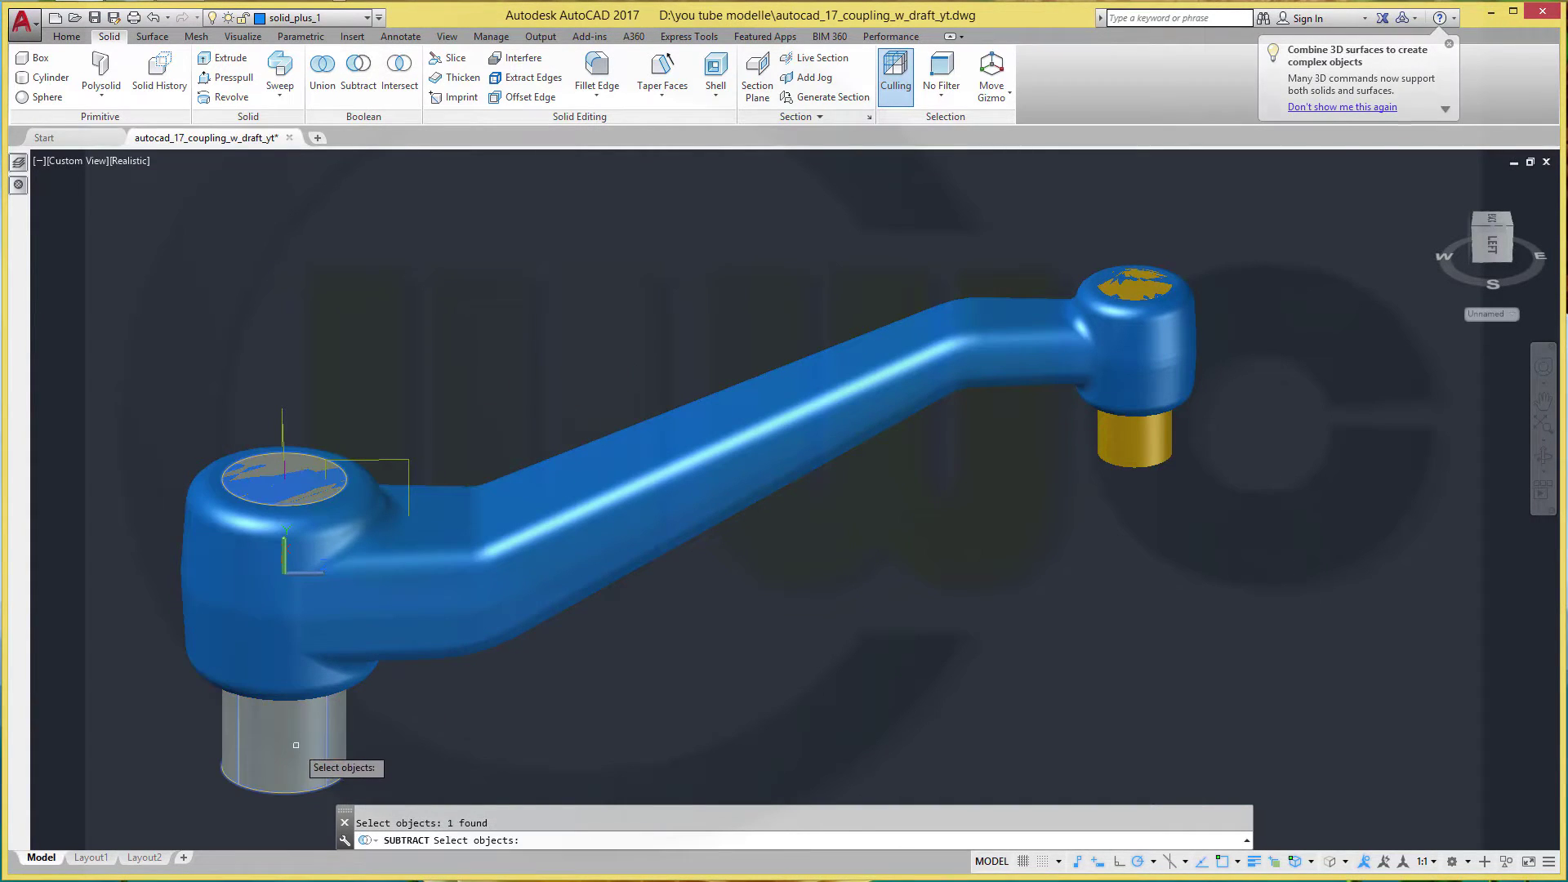
pyautogui.click(1138, 451)
pyautogui.press('Return')
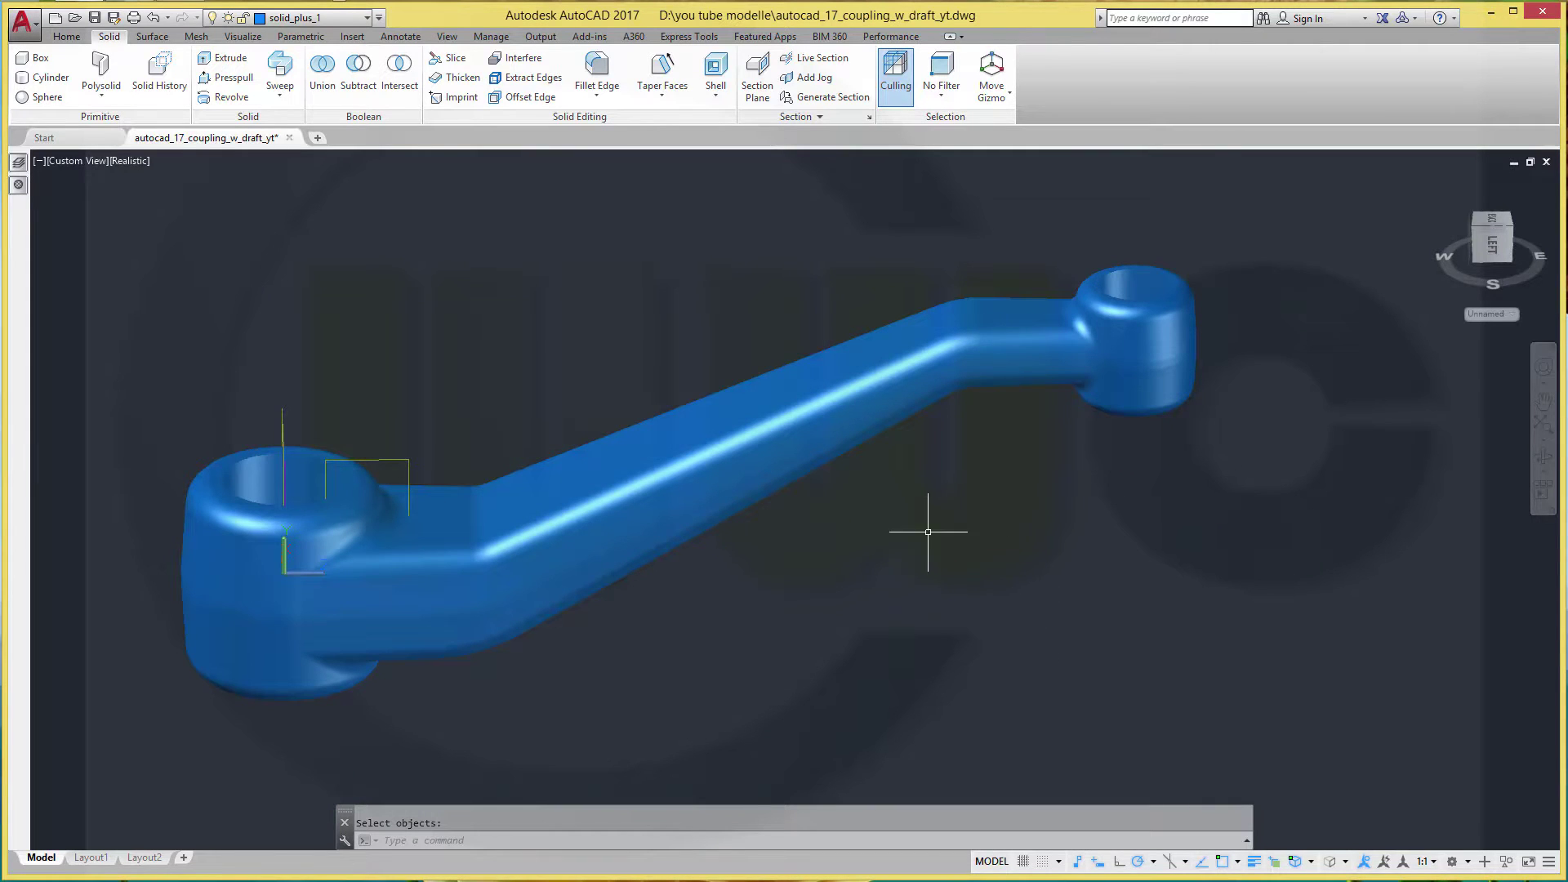
pyautogui.moveTo(928, 532)
pyautogui.keyDown('shift'); pyautogui.mouseDown(button='middle')
pyautogui.moveTo(885, 658)
pyautogui.moveTo(903, 564)
pyautogui.moveTo(707, 591)
pyautogui.moveTo(918, 588)
pyautogui.moveTo(918, 651)
pyautogui.mouseUp(button='middle'); pyautogui.keyUp('shift')
pyautogui.moveTo(913, 718)
pyautogui.keyDown('shift'); pyautogui.mouseDown(button='middle')
pyautogui.moveTo(904, 466)
pyautogui.moveTo(850, 634)
pyautogui.moveTo(899, 588)
pyautogui.moveTo(963, 602)
pyautogui.moveTo(851, 627)
pyautogui.moveTo(840, 490)
pyautogui.moveTo(913, 589)
pyautogui.moveTo(858, 501)
pyautogui.moveTo(906, 562)
pyautogui.moveTo(899, 549)
pyautogui.moveTo(909, 603)
pyautogui.moveTo(890, 549)
pyautogui.moveTo(831, 536)
pyautogui.moveTo(837, 630)
pyautogui.moveTo(865, 536)
pyautogui.moveTo(851, 500)
pyautogui.moveTo(851, 532)
pyautogui.mouseUp(button='middle'); pyautogui.keyUp('shift')
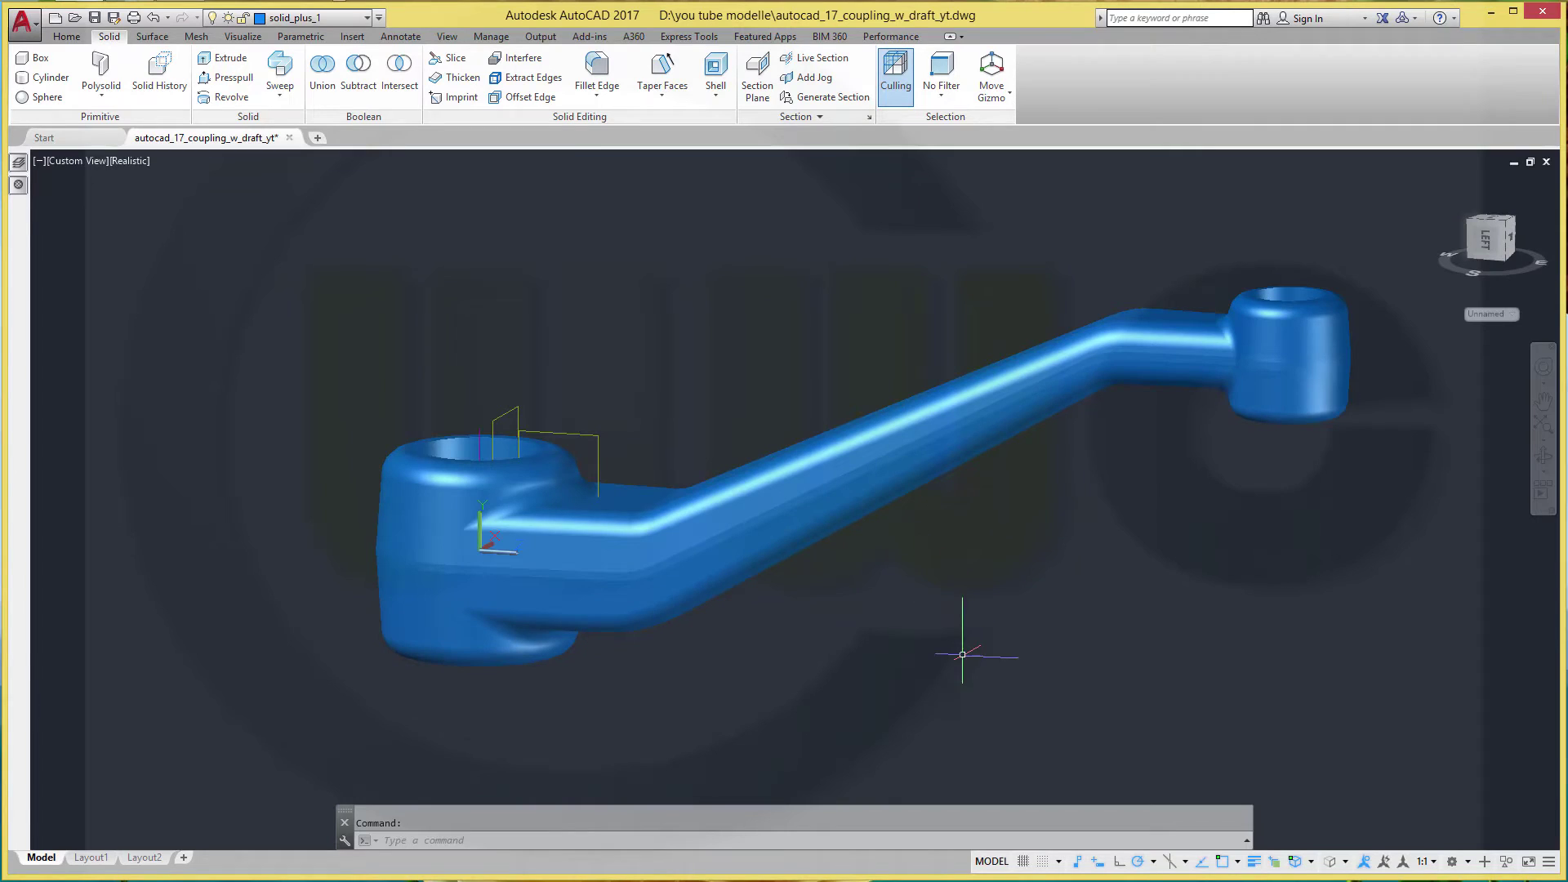